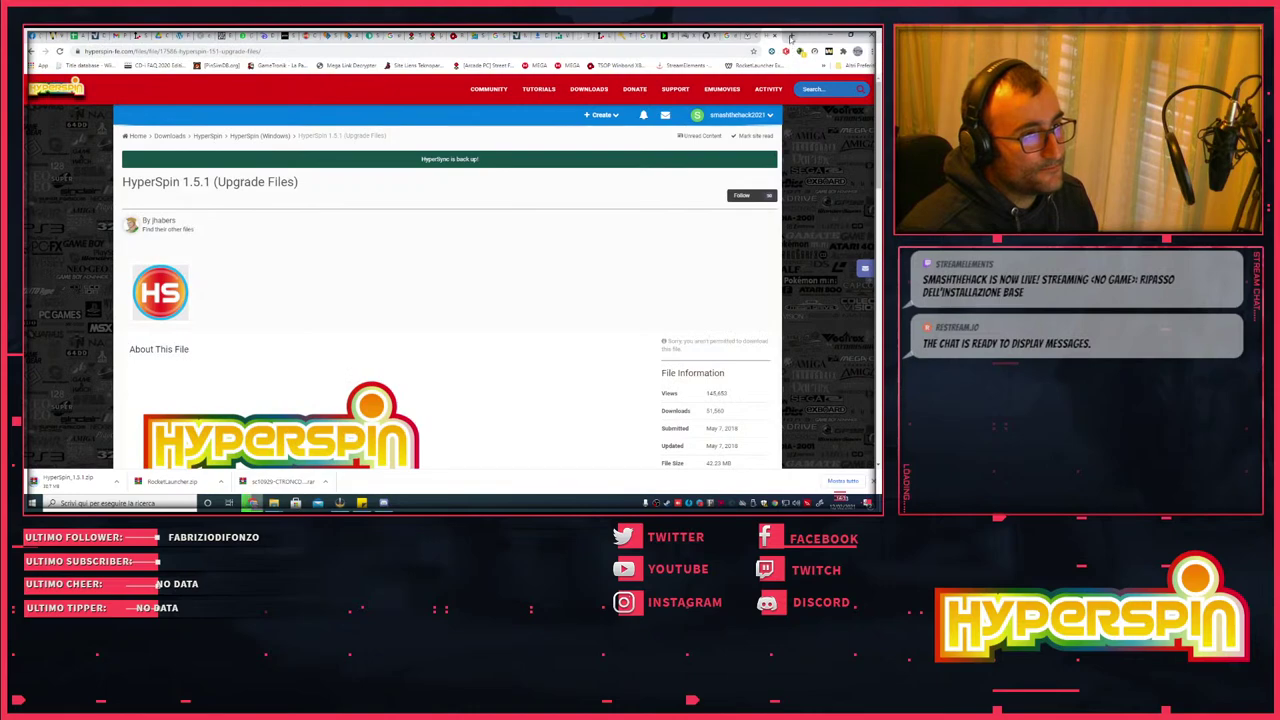
# - Open the JoyToKey download page on joytokey.net in a new browser tab
pyautogui.click(790, 38)
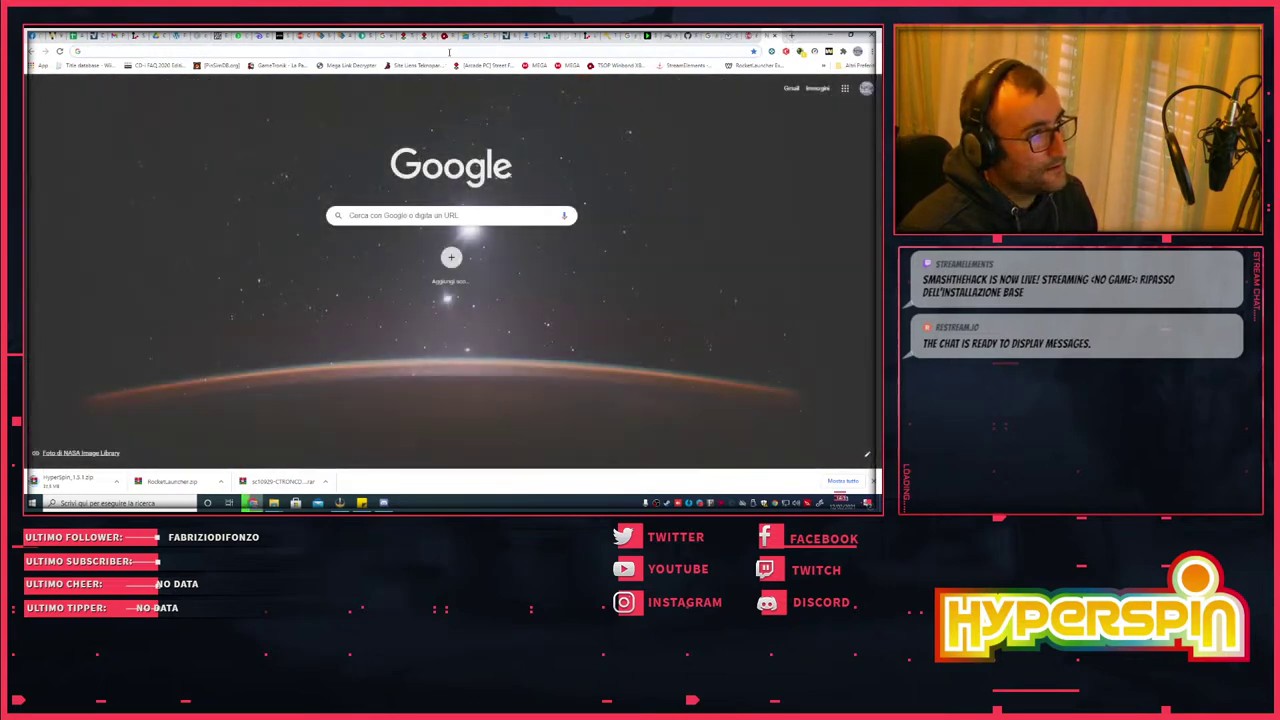
pyautogui.click(450, 50)
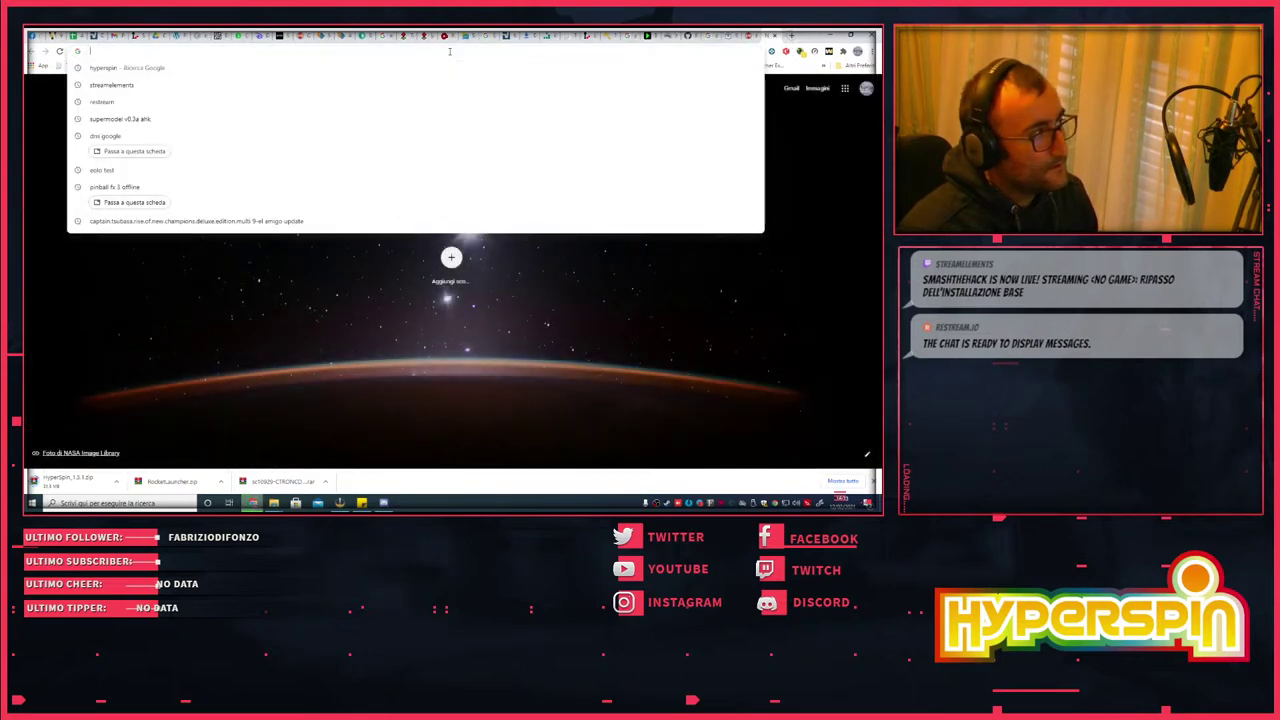
pyautogui.write('joytokey')
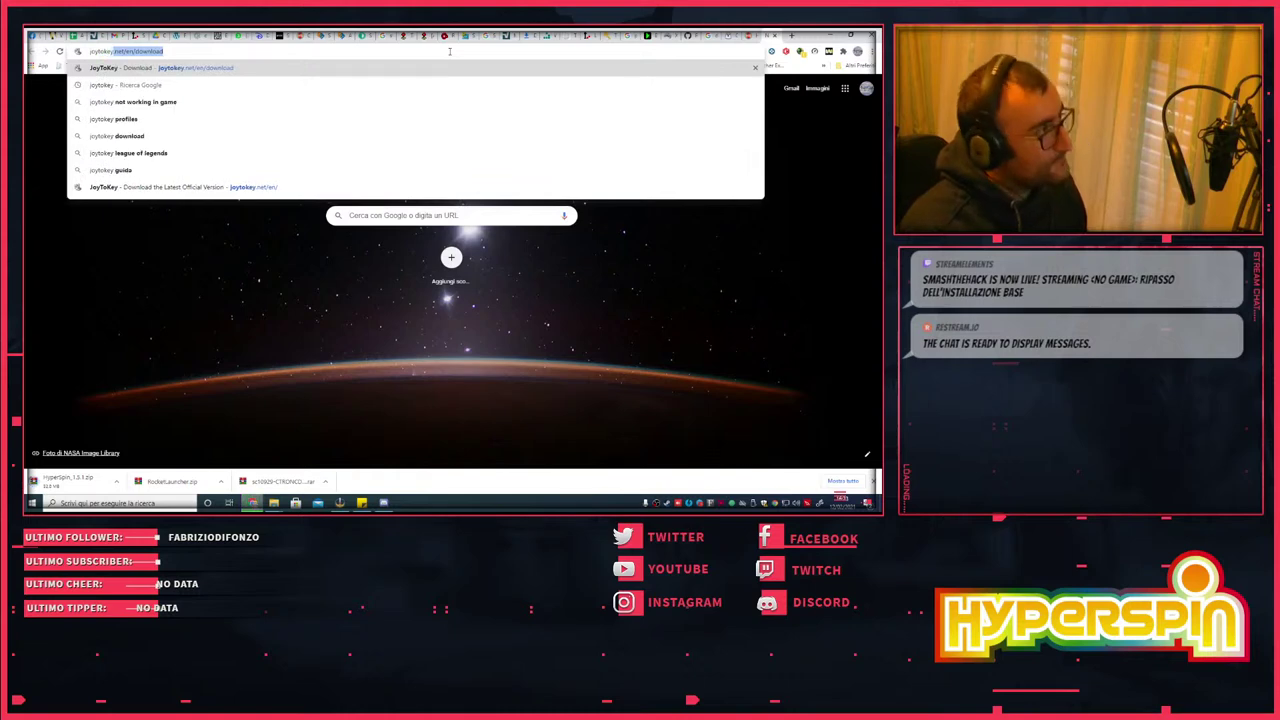
pyautogui.press('Return')
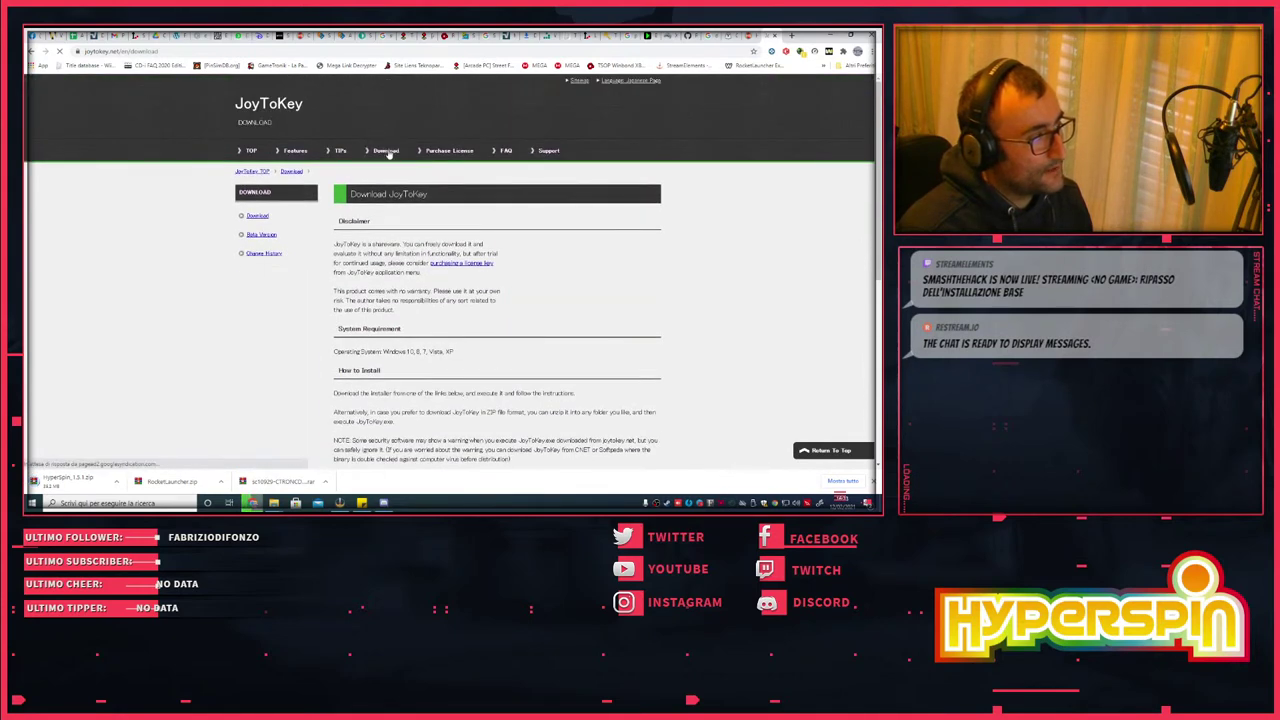
# - Download and save the latest JoyToKey installer from the joytokey.net link, and close that page
pyautogui.scroll(-2, 502, 209)
pyautogui.scroll(-3, 502, 209)
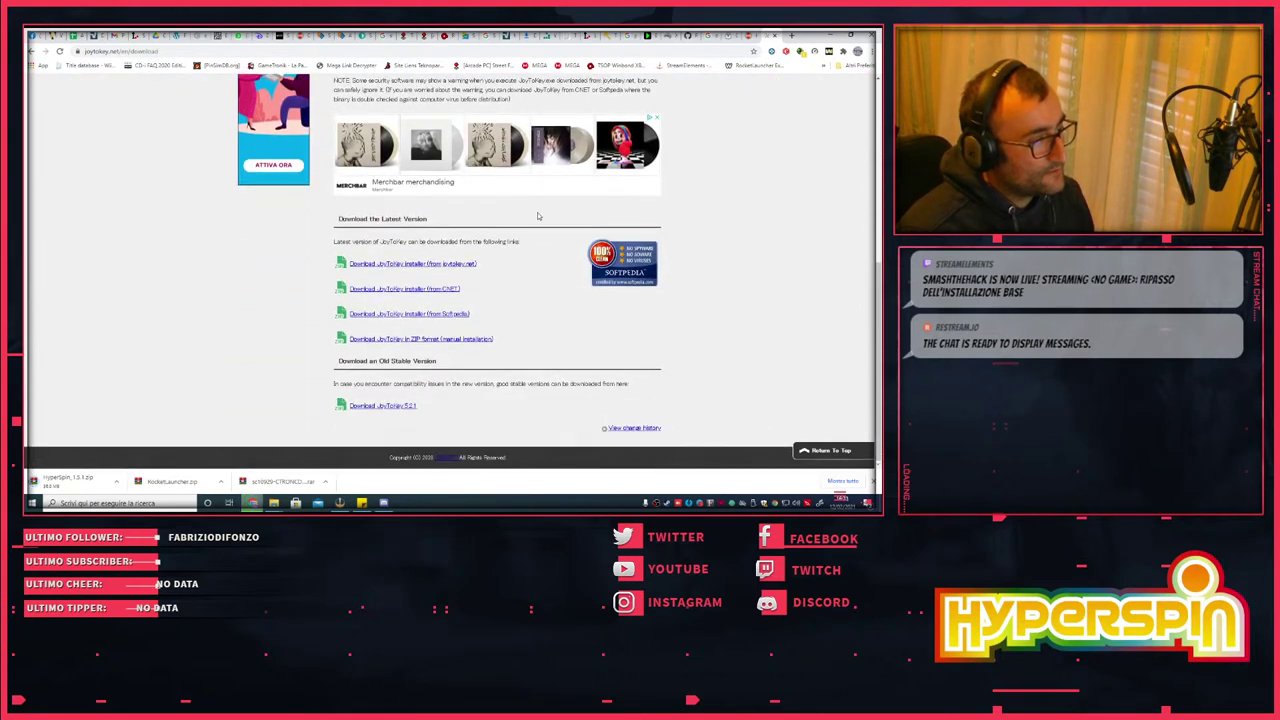
pyautogui.click(414, 263)
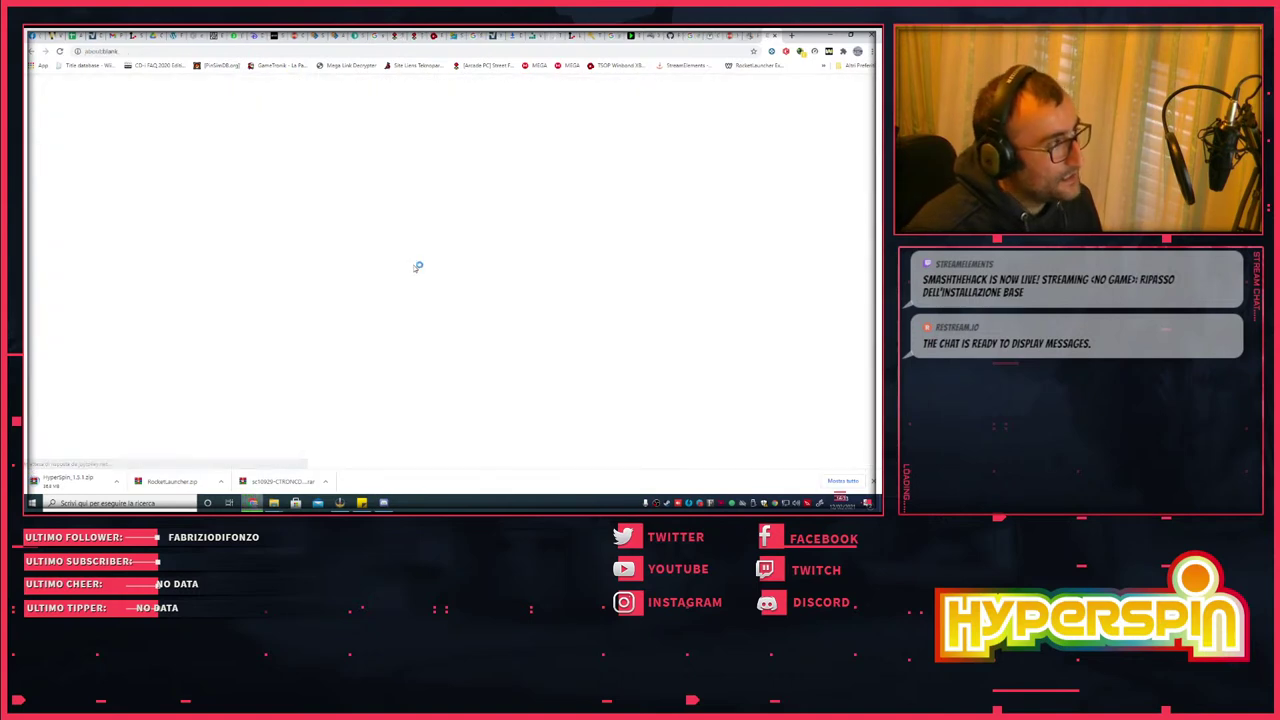
pyautogui.click(376, 256)
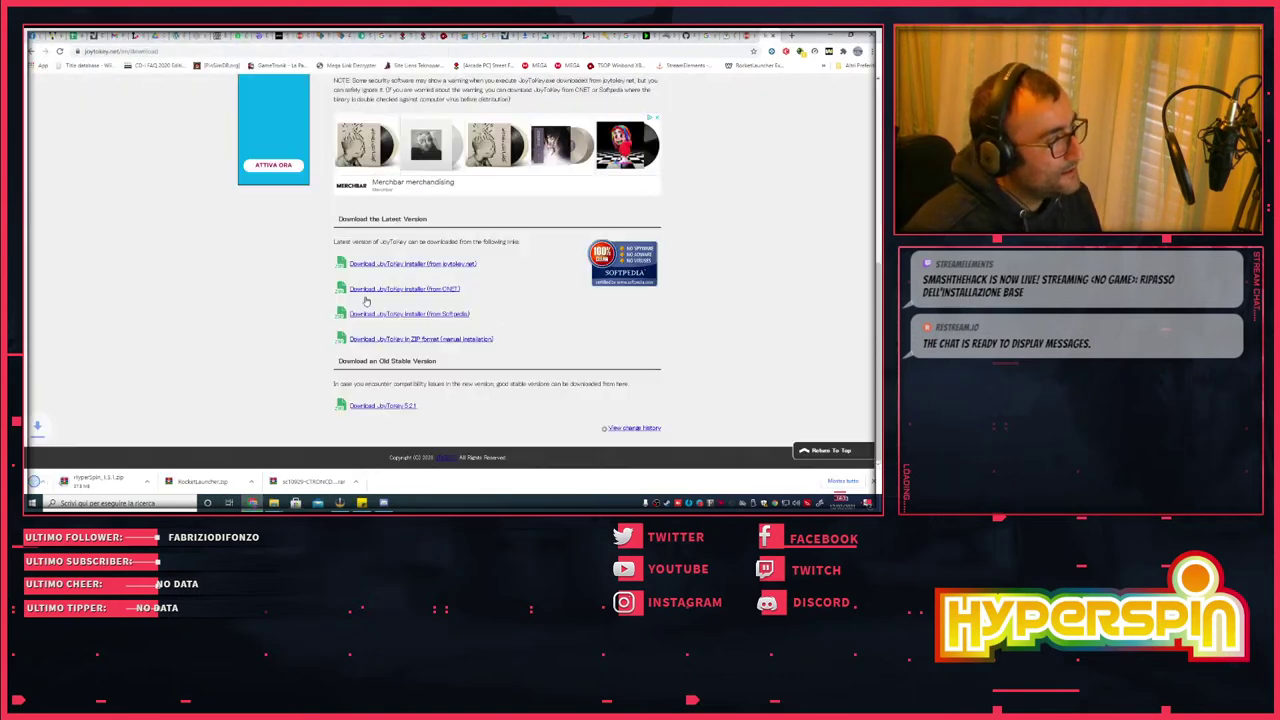
pyautogui.click(777, 38)
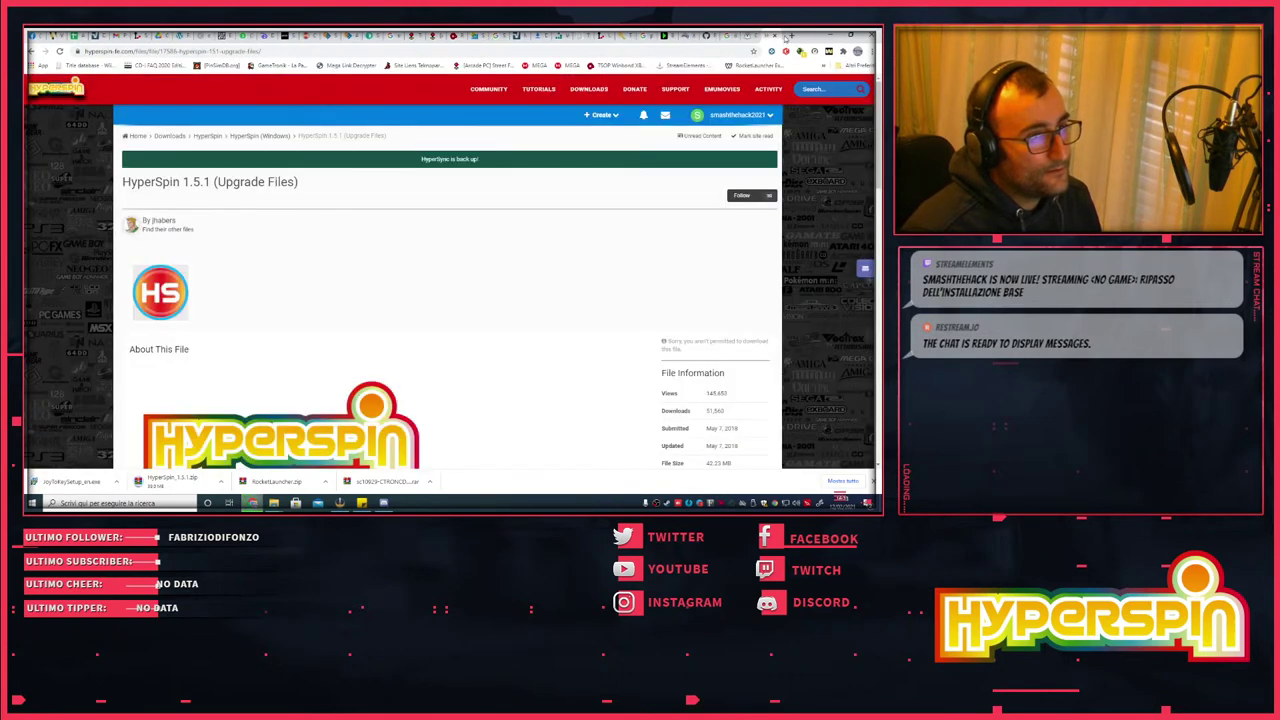
# - Search the web for "xpadder" in a new browser tab
pyautogui.click(790, 38)
pyautogui.click(667, 53)
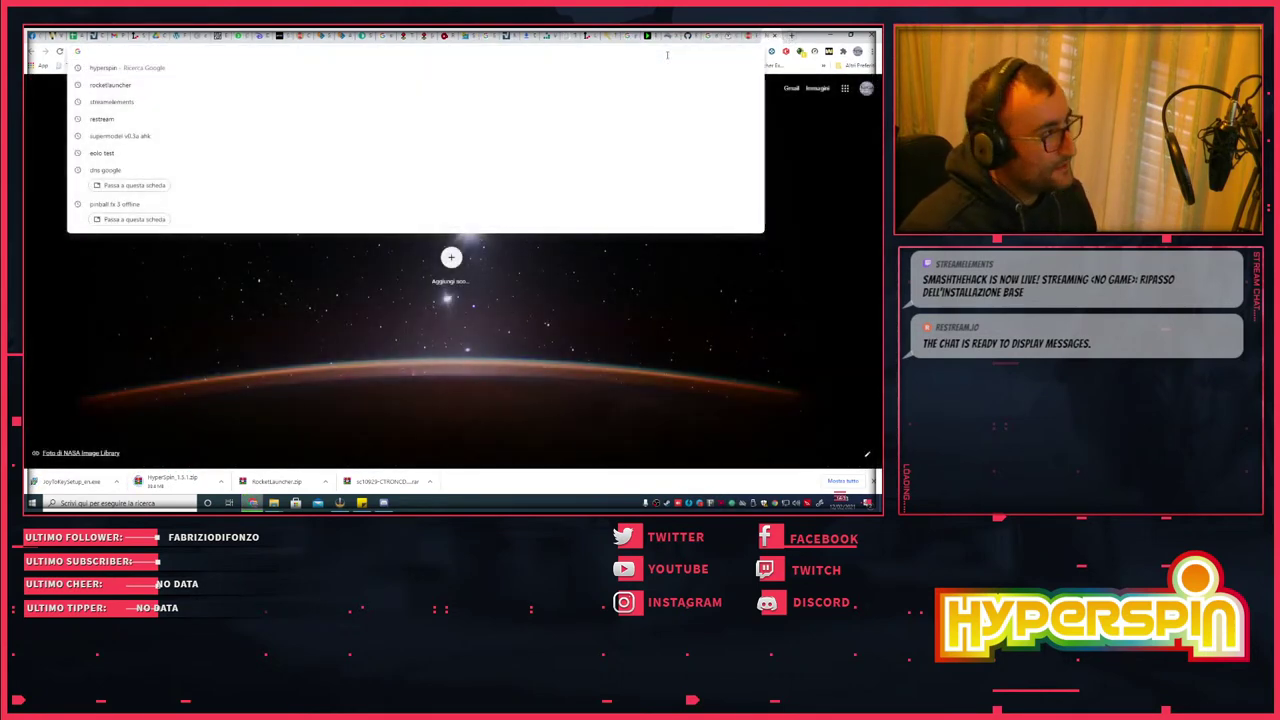
pyautogui.write('xpadder')
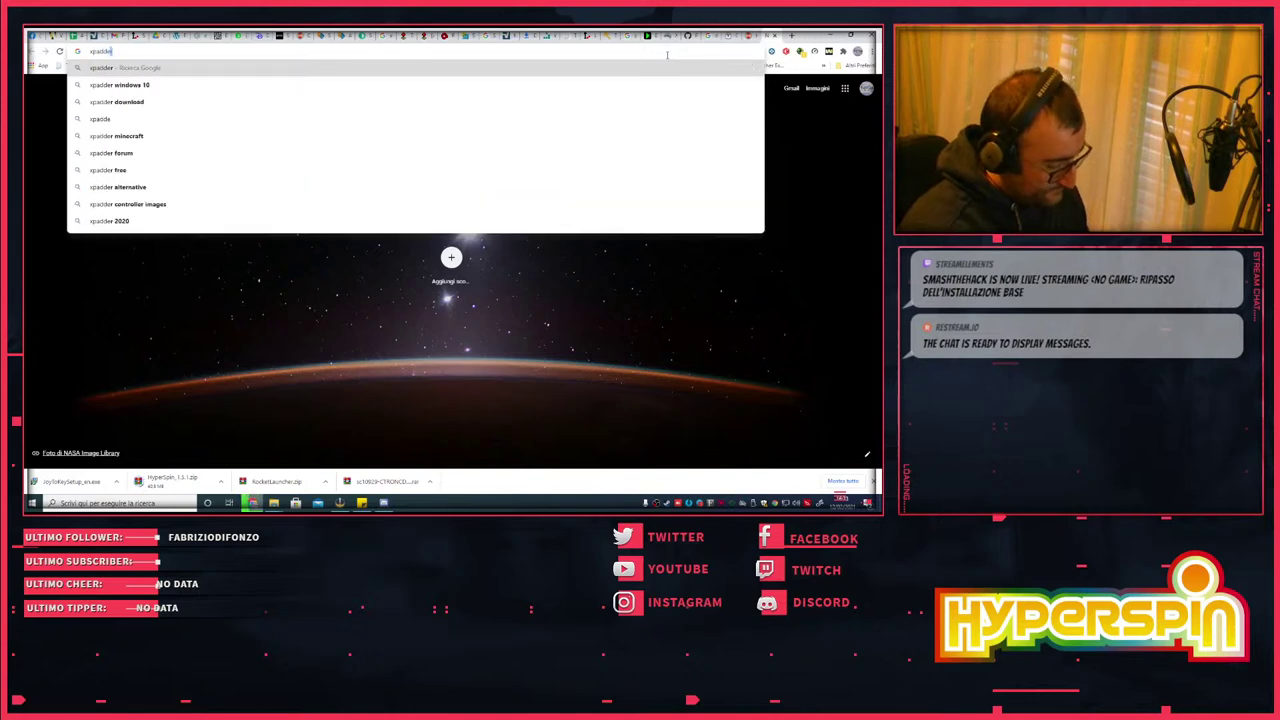
pyautogui.press('Return')
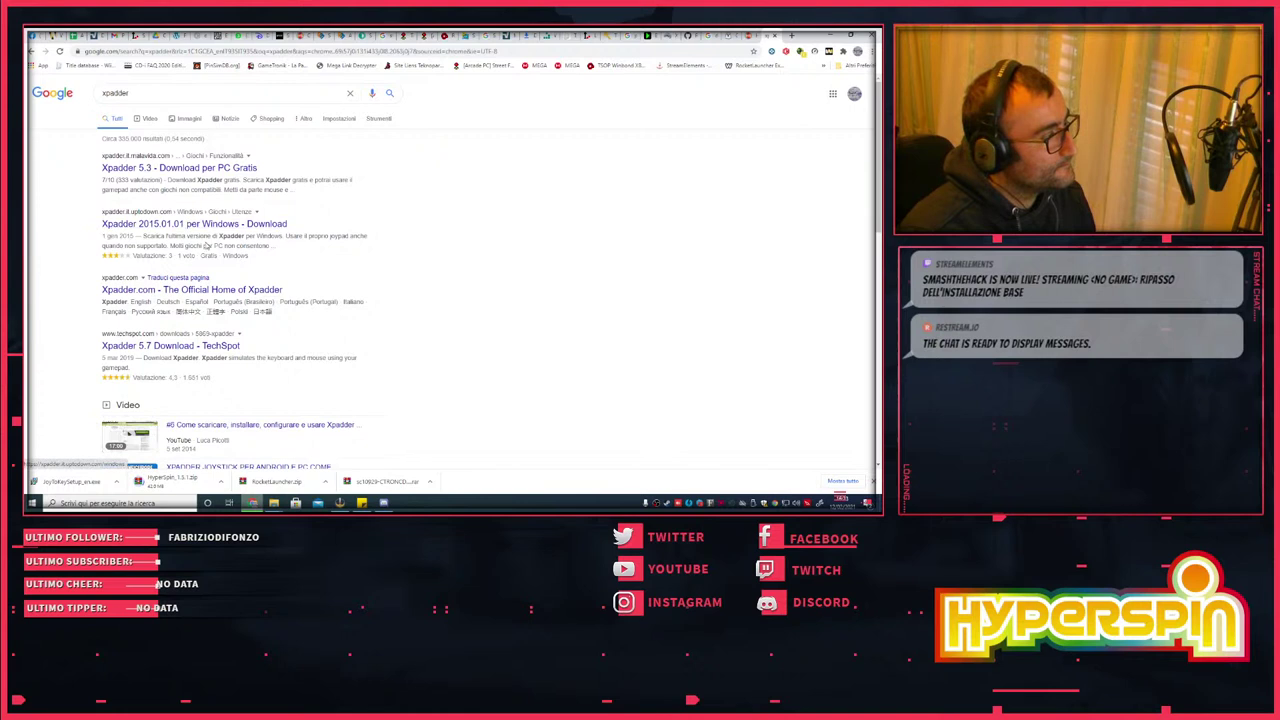
# - Open the official Xpadder.com site from the results, choosing Italiano as the language and Italia as the country
pyautogui.click(170, 289)
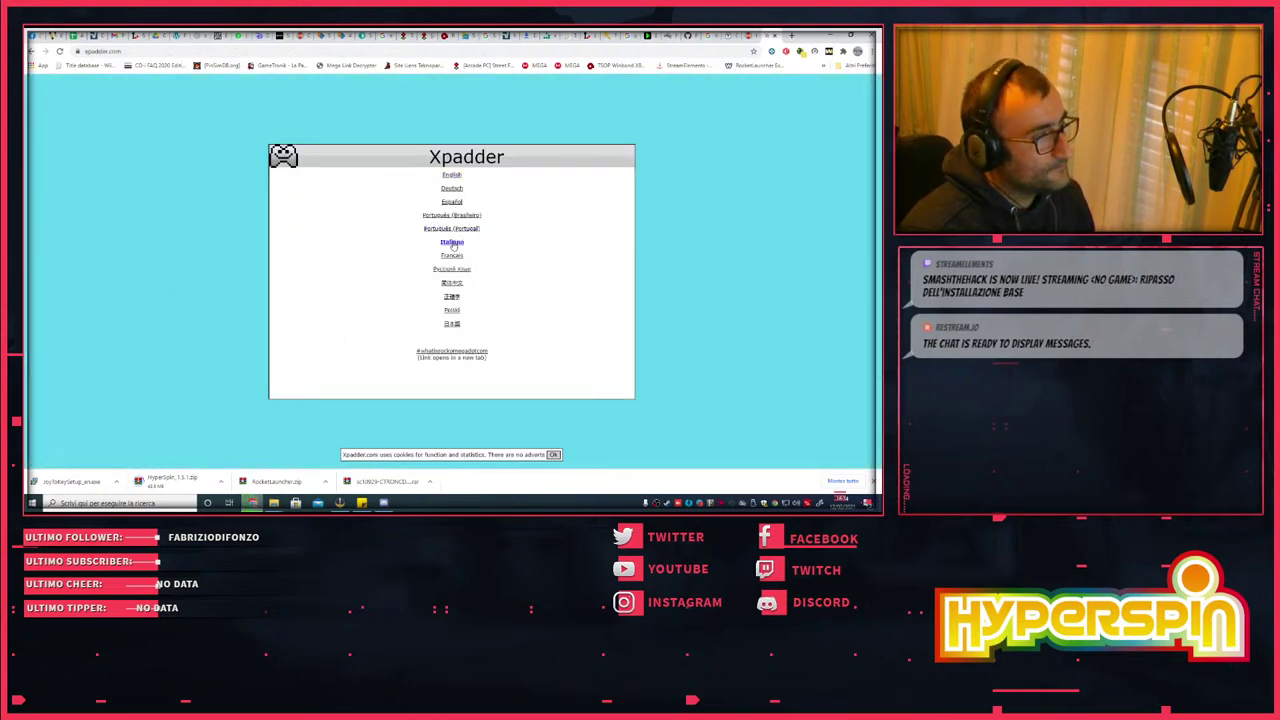
pyautogui.click(452, 242)
pyautogui.scroll(-2, 507, 231)
pyautogui.scroll(-8, 507, 231)
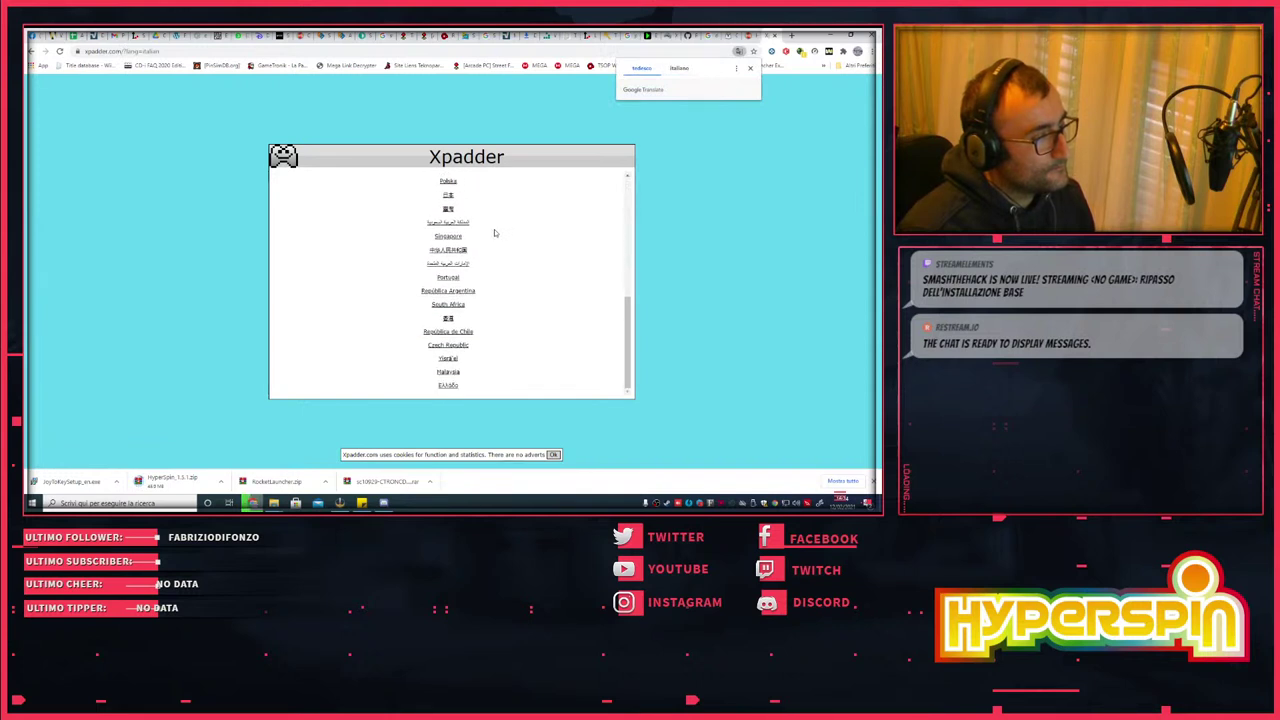
pyautogui.scroll(5, 494, 233)
pyautogui.scroll(3, 494, 233)
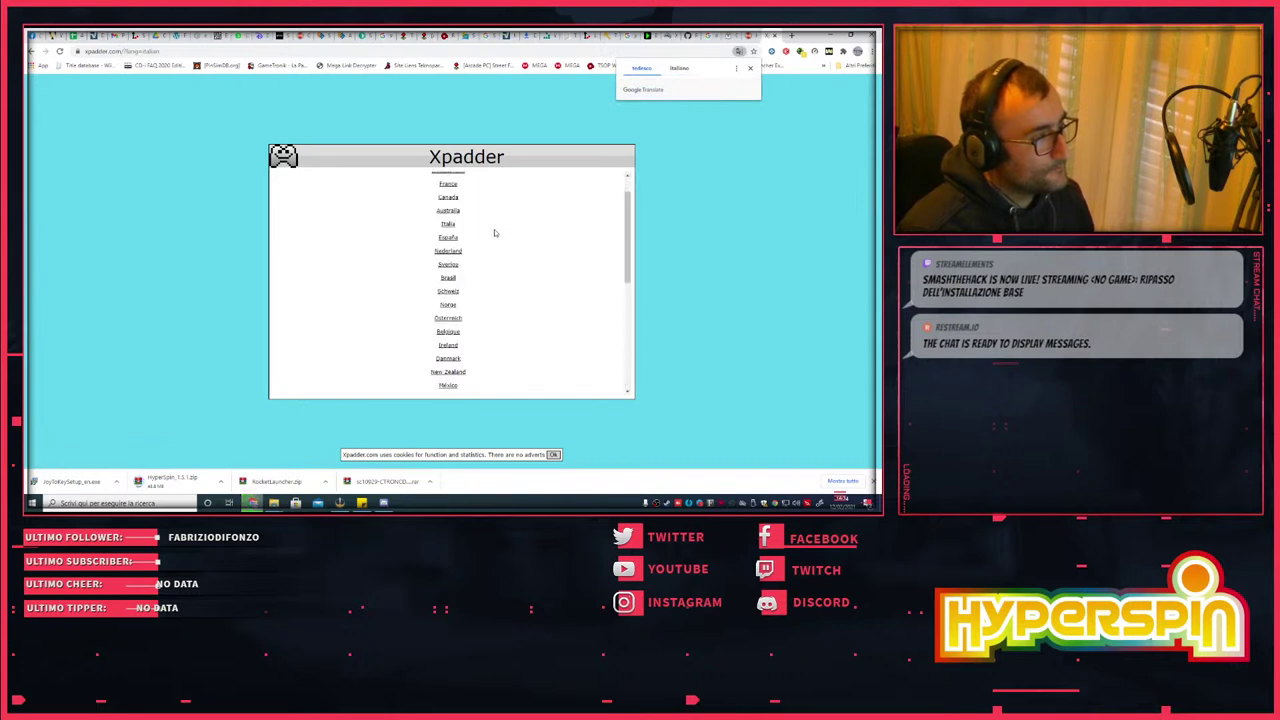
pyautogui.click(448, 258)
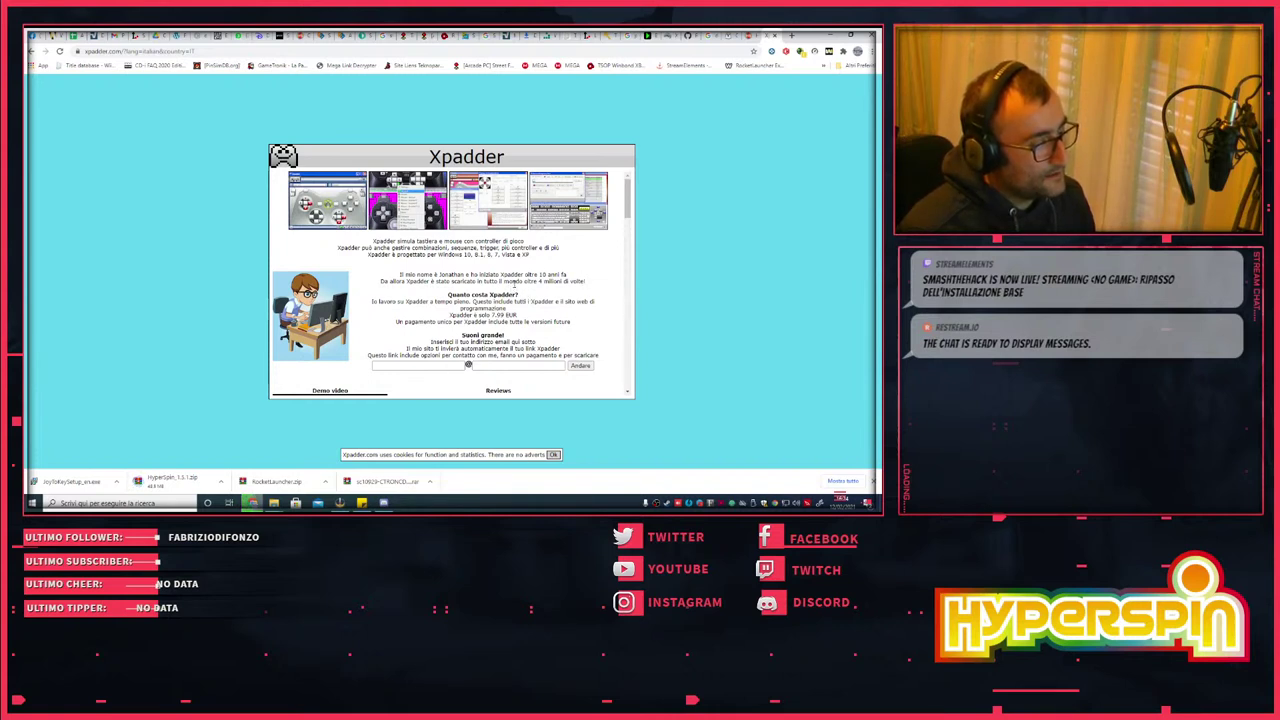
# - Read the description, cost and reviews on the Xpadder product page and return to the search results
pyautogui.scroll(-3, 571, 265)
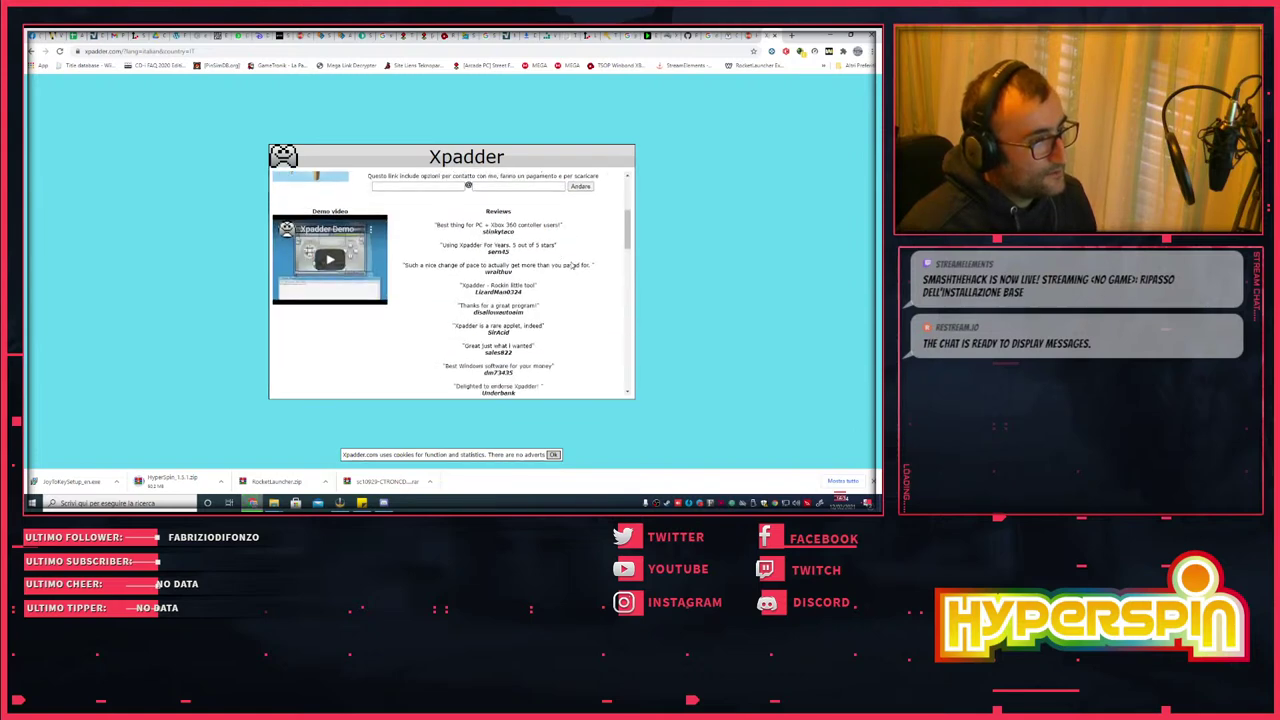
pyautogui.scroll(3, 580, 264)
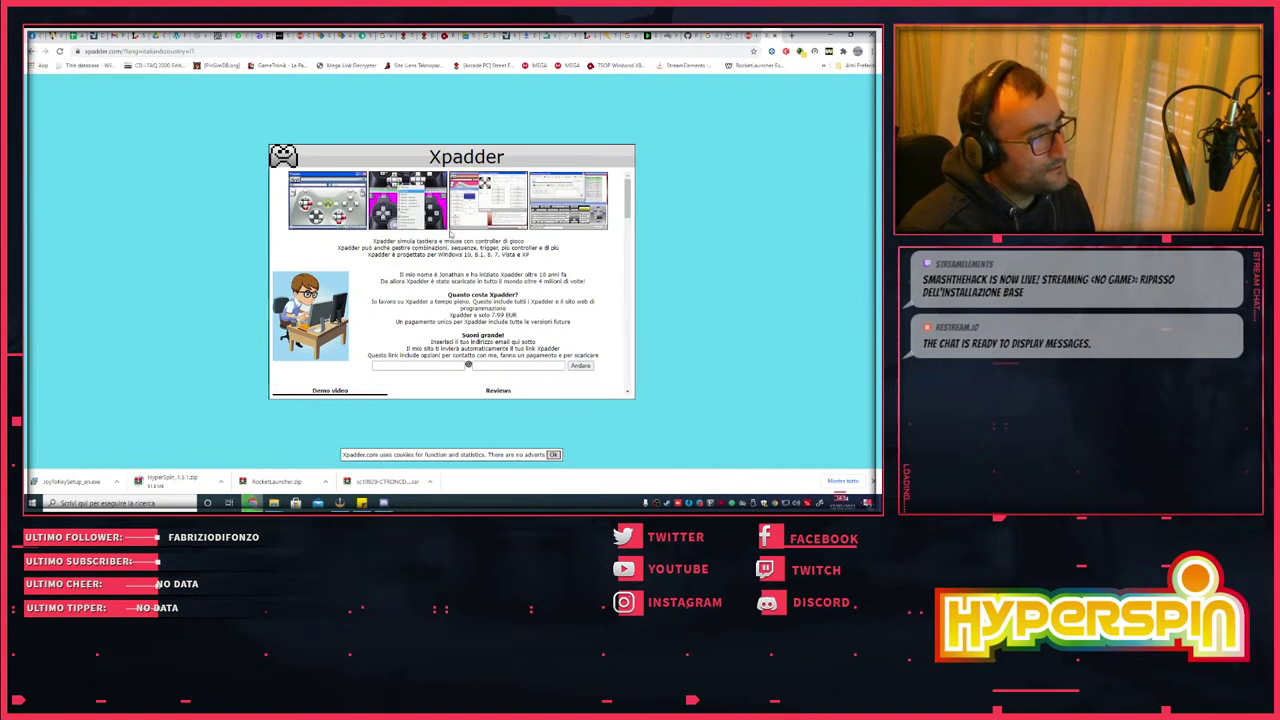
pyautogui.scroll(-3, 566, 272)
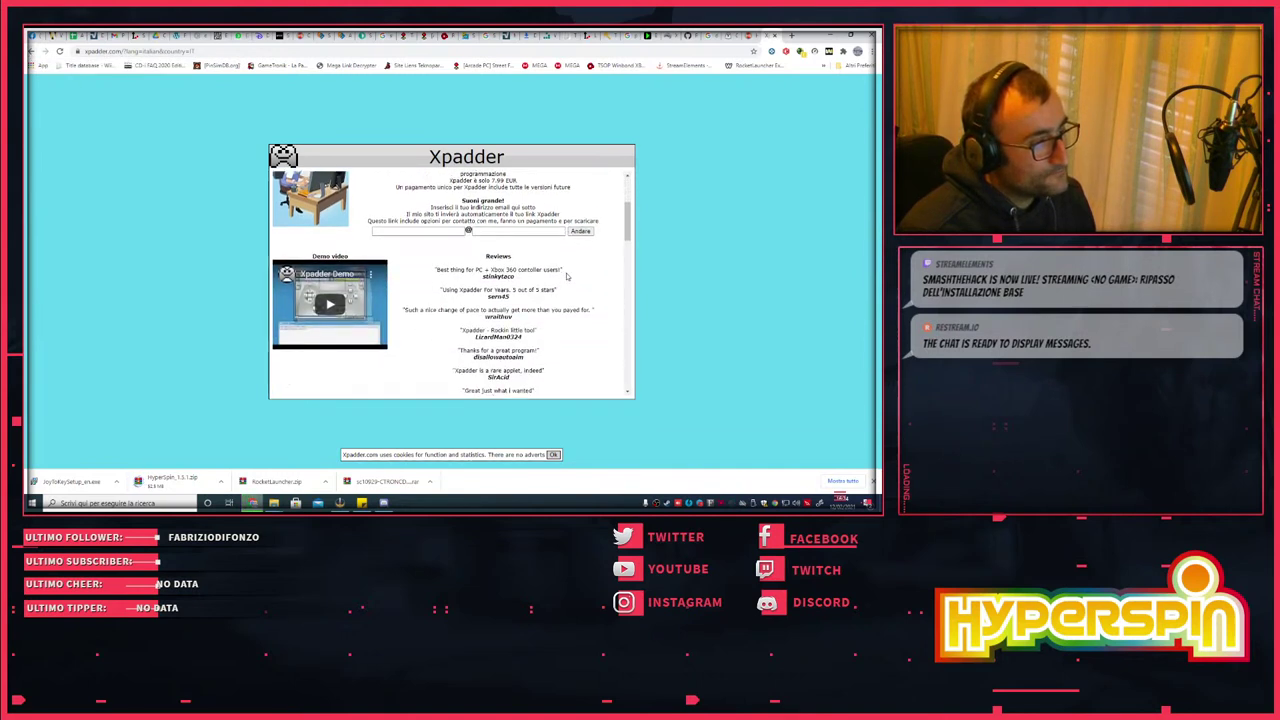
pyautogui.scroll(3, 566, 272)
pyautogui.click(33, 50)
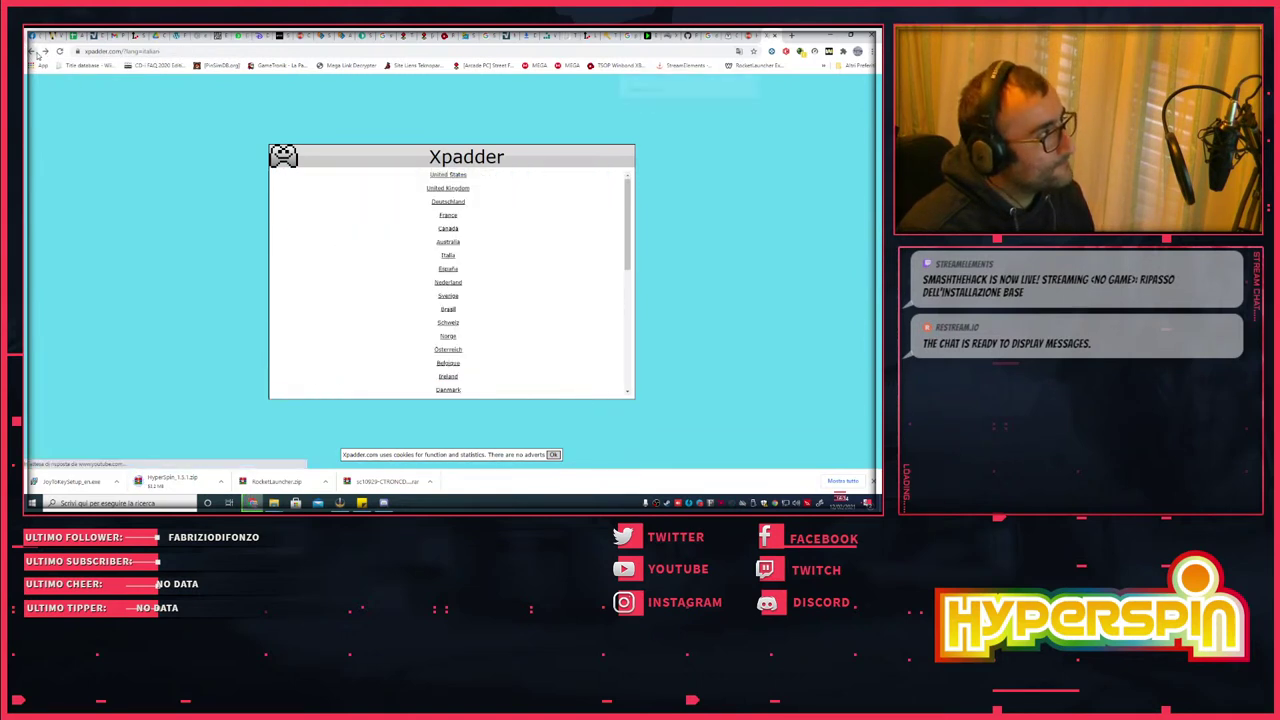
pyautogui.click(31, 50)
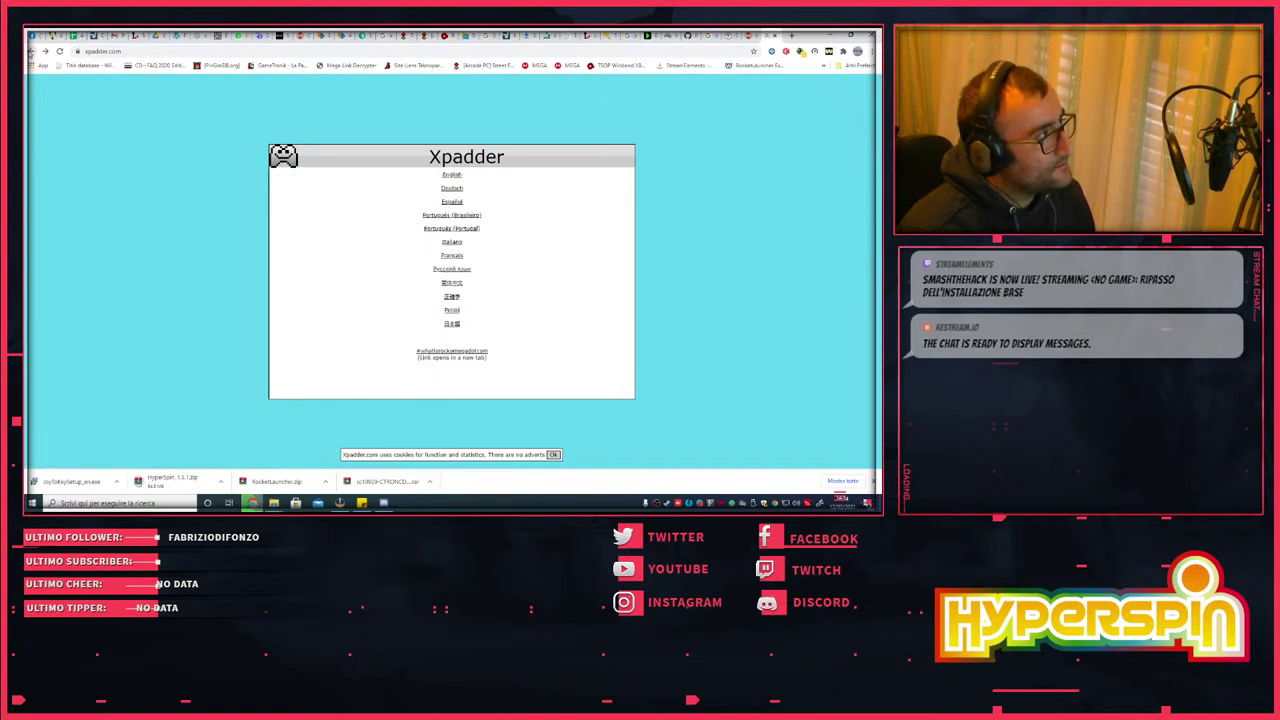
pyautogui.click(31, 50)
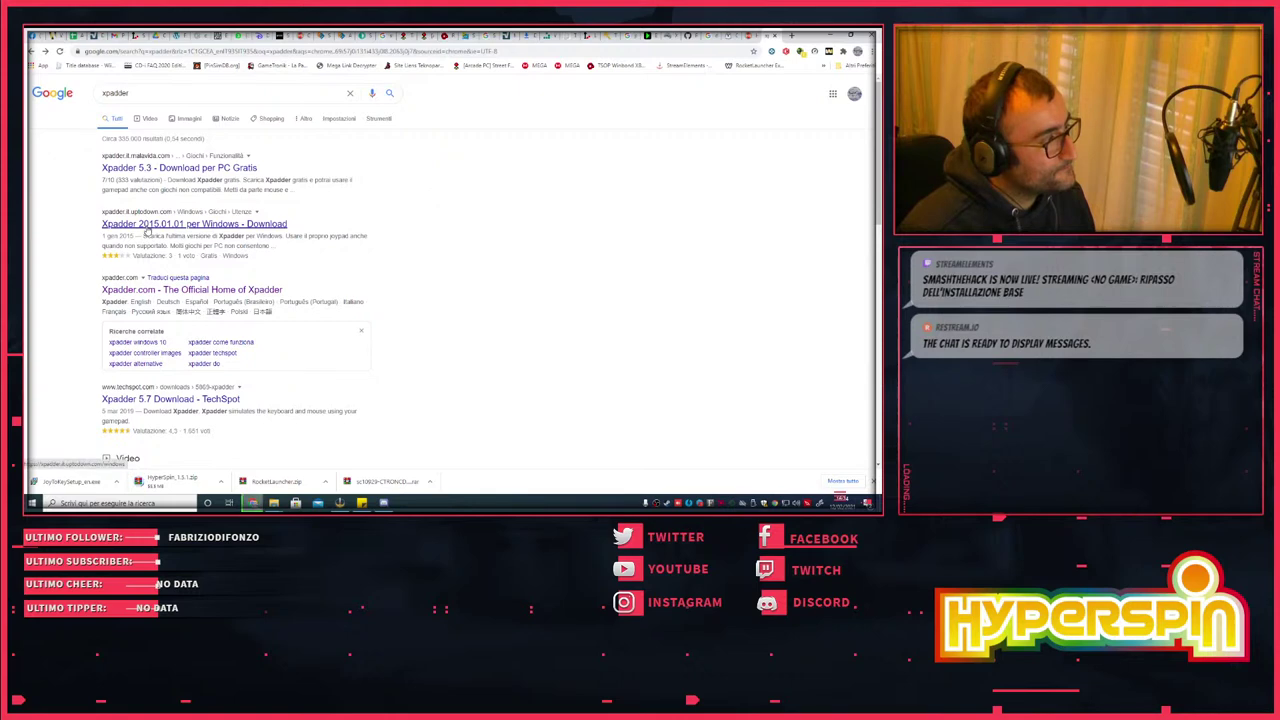
# - Look through the Xpadder search results for an alternative download source
pyautogui.scroll(-1, 542, 231)
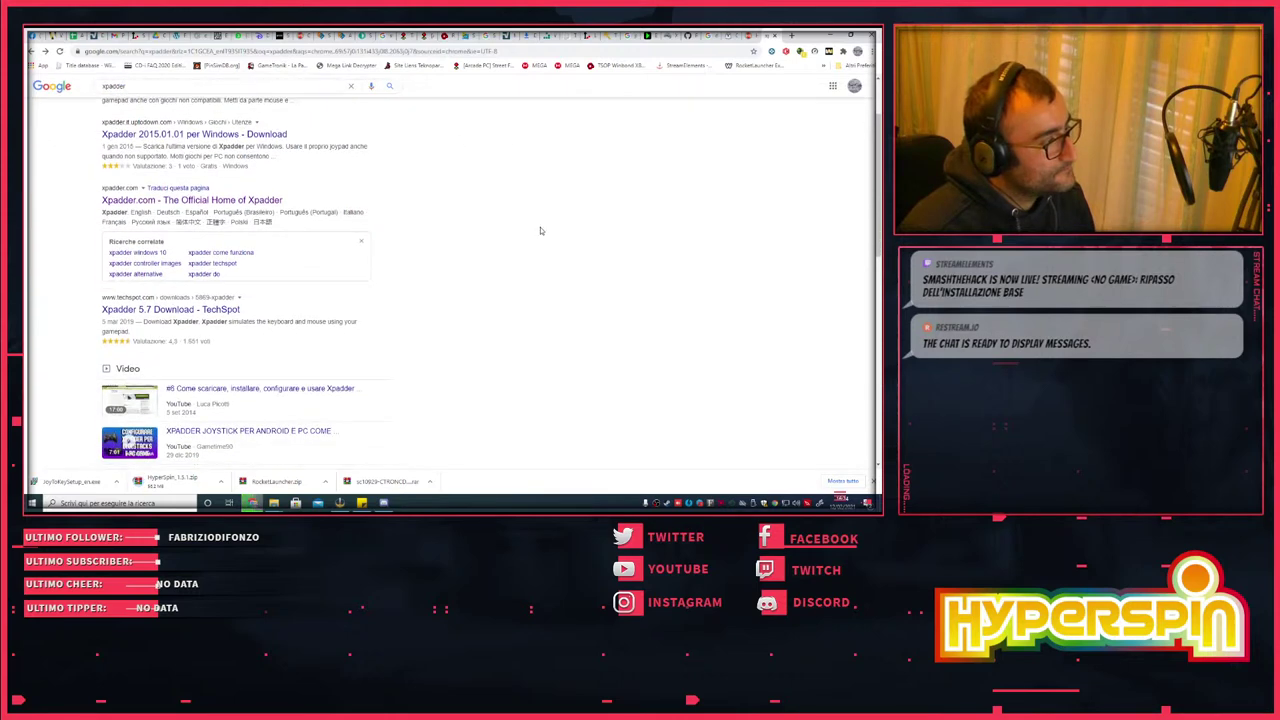
pyautogui.scroll(1, 540, 231)
pyautogui.scroll(-2, 540, 231)
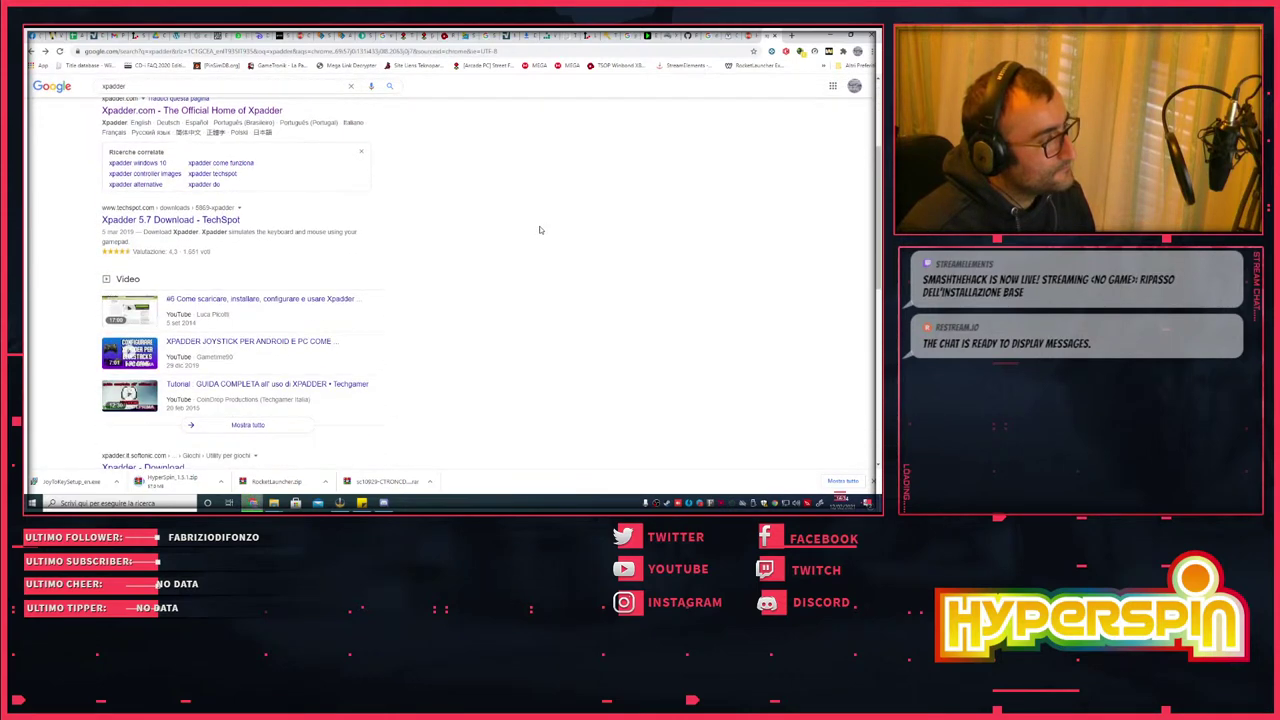
pyautogui.scroll(-1, 539, 230)
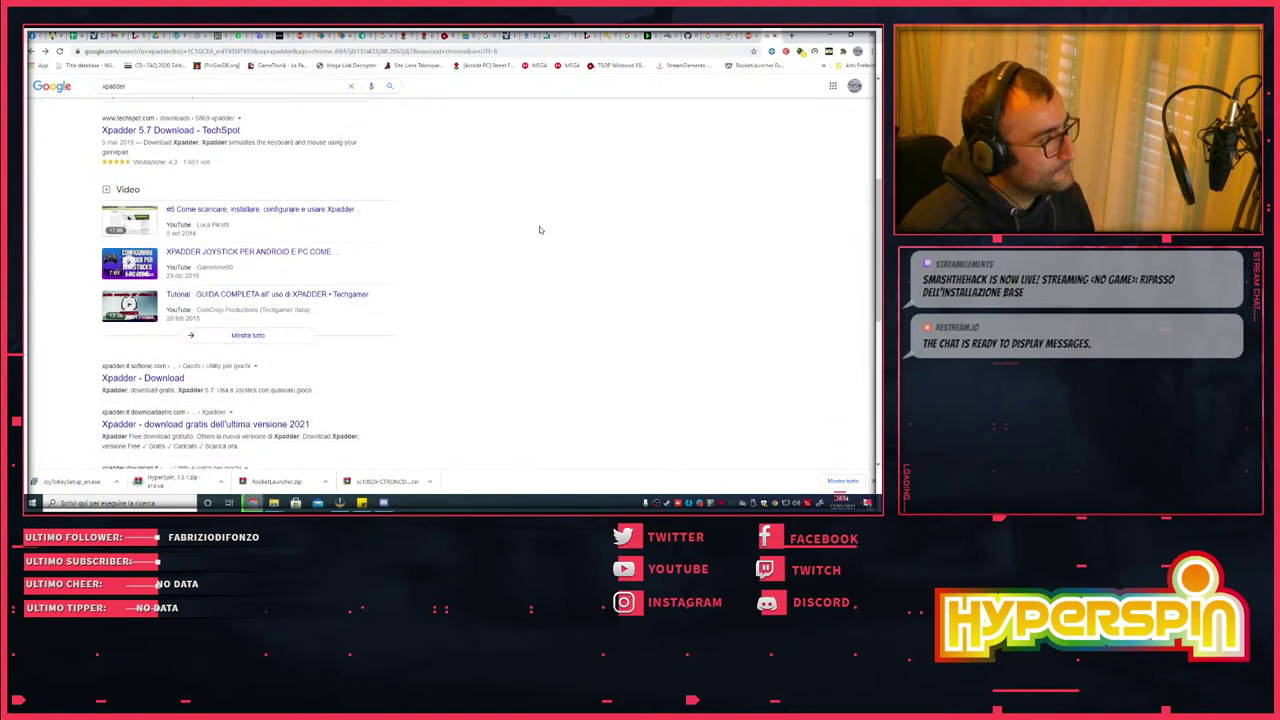
pyautogui.scroll(-1, 539, 230)
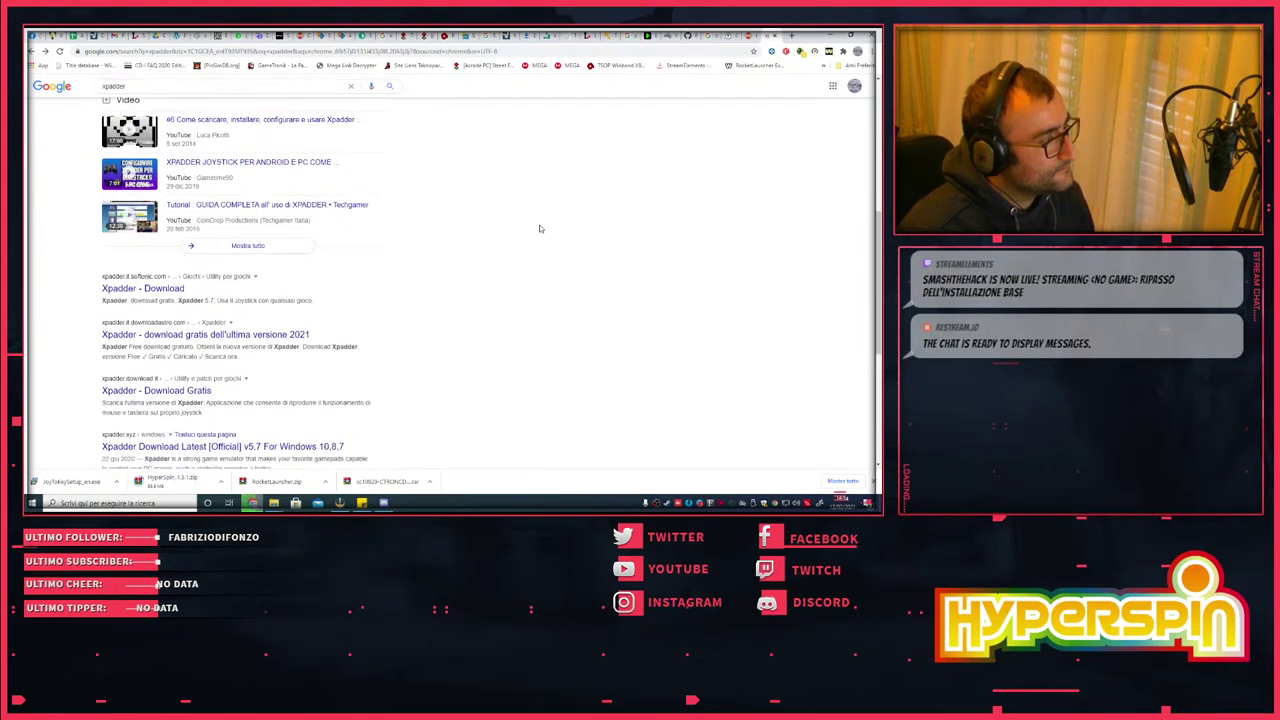
pyautogui.scroll(-1, 539, 229)
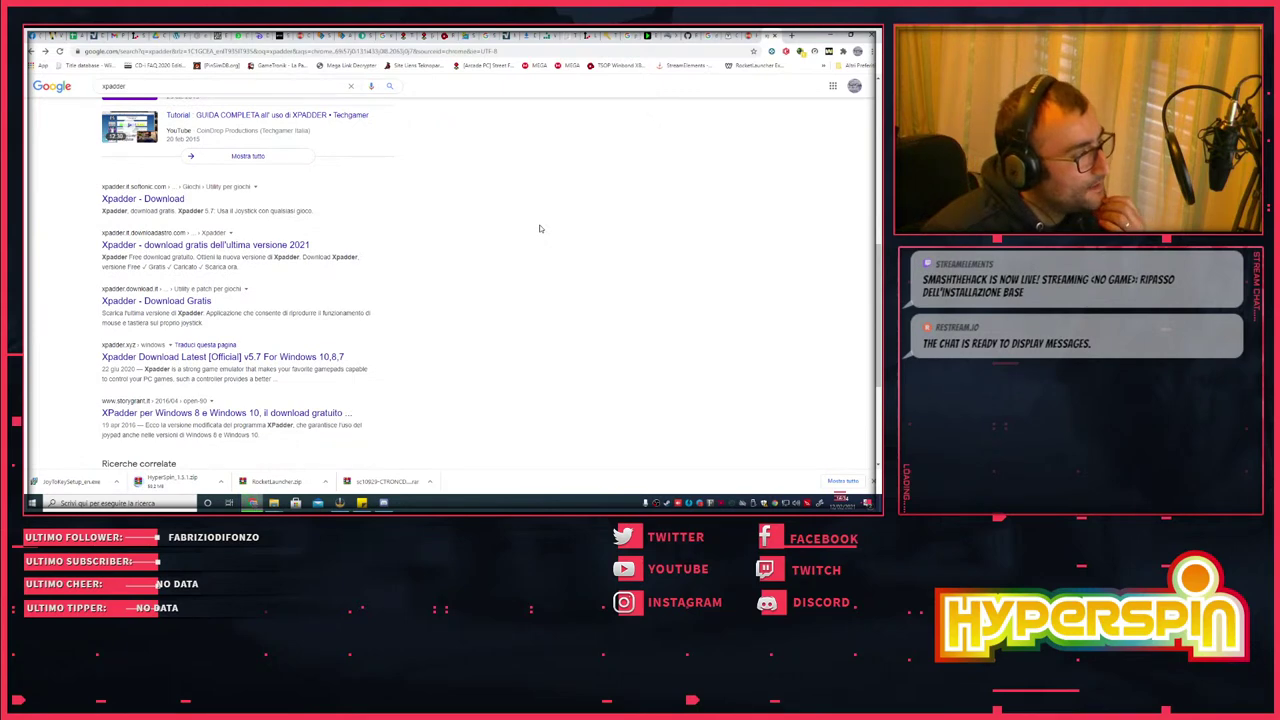
pyautogui.scroll(5, 539, 229)
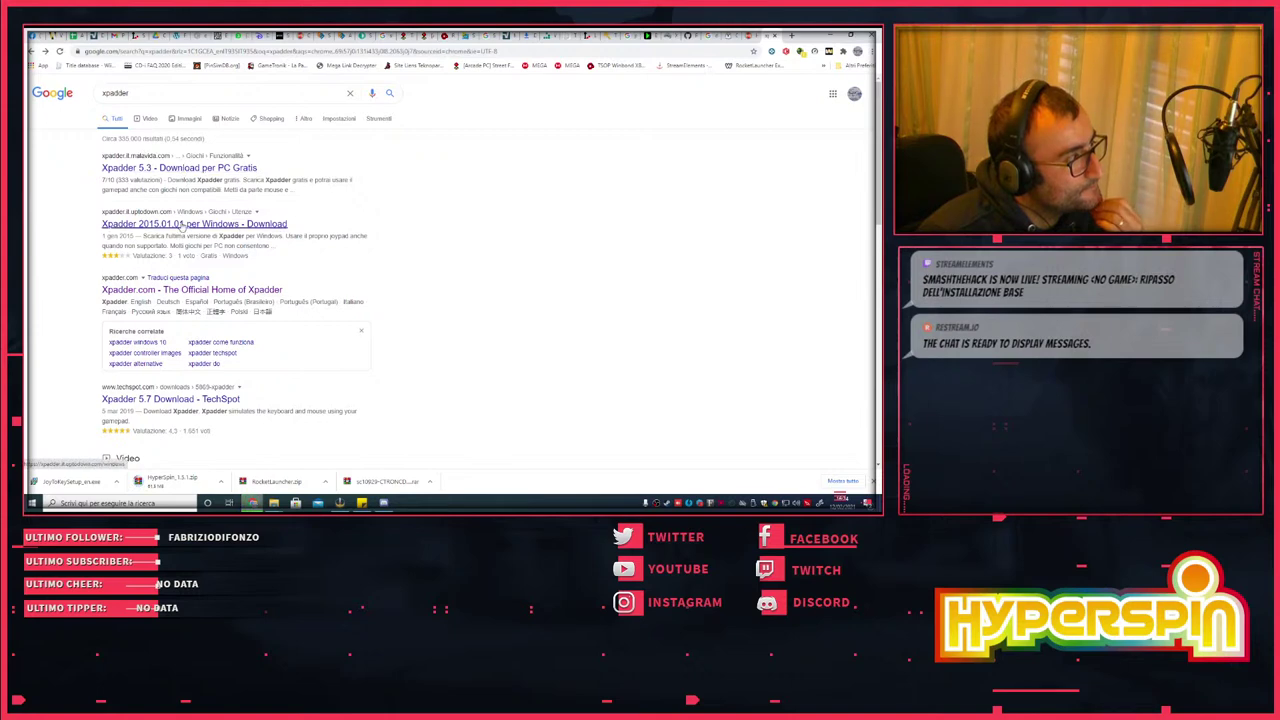
# - Download the latest Xpadder version from the Uptodown result, accepting the privacy notice, and save xpadder-2015-01-01.zip to the Desktop
pyautogui.click(182, 226)
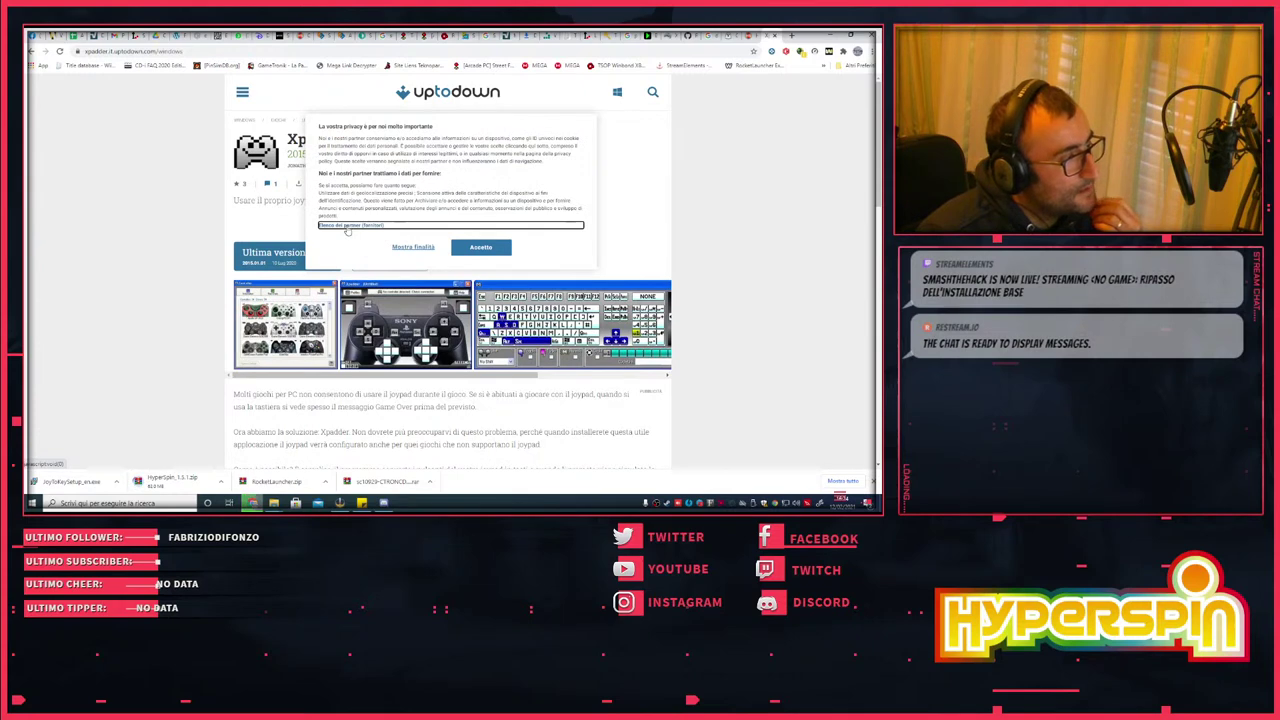
pyautogui.click(481, 248)
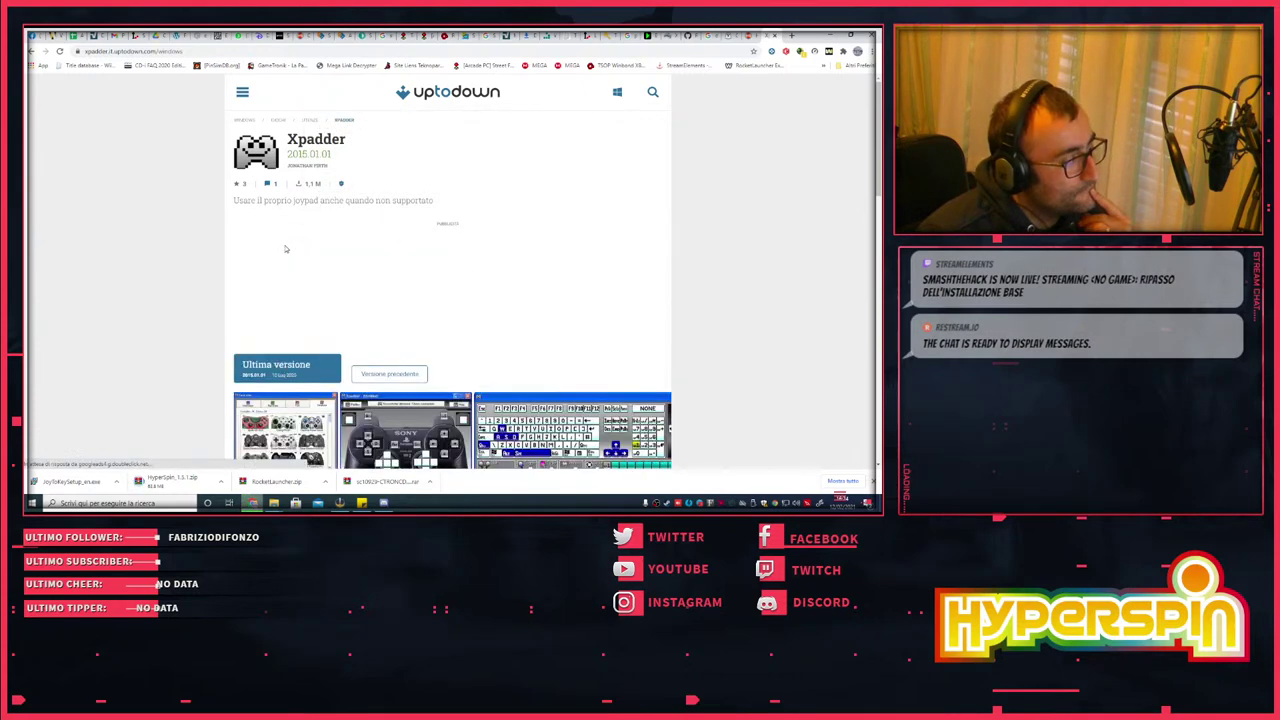
pyautogui.scroll(-2, 282, 214)
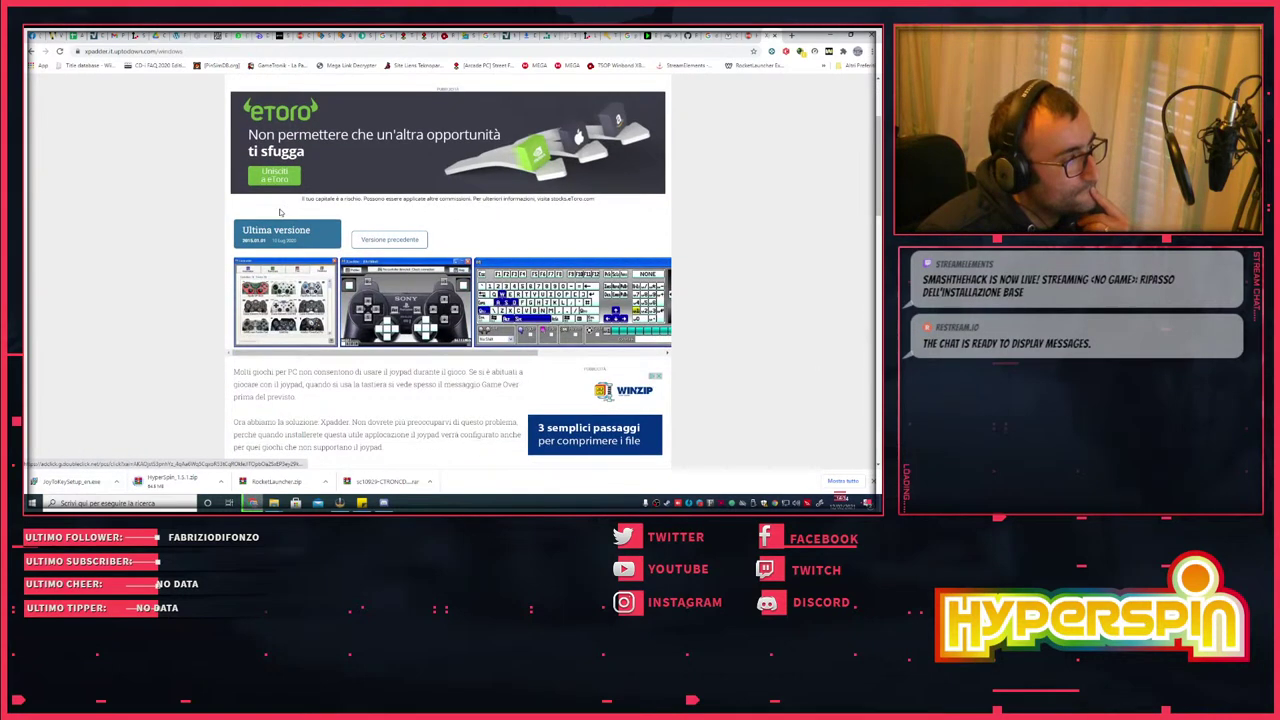
pyautogui.click(279, 238)
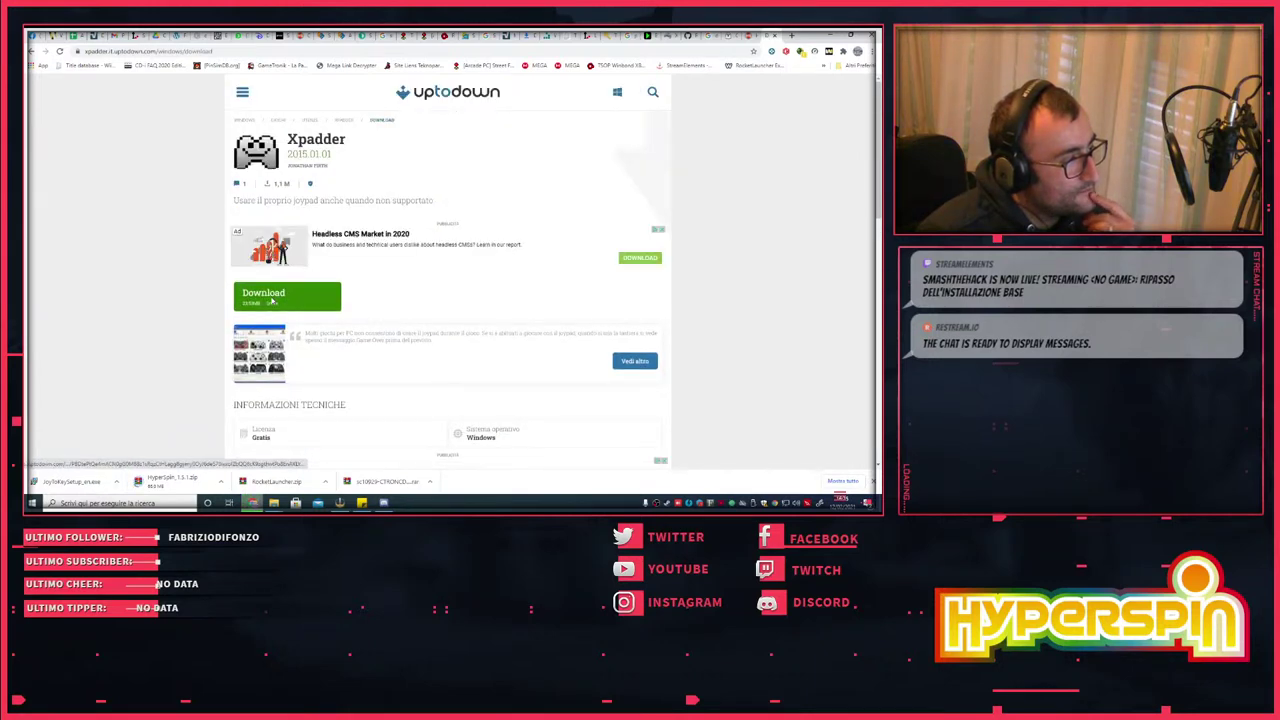
pyautogui.click(272, 300)
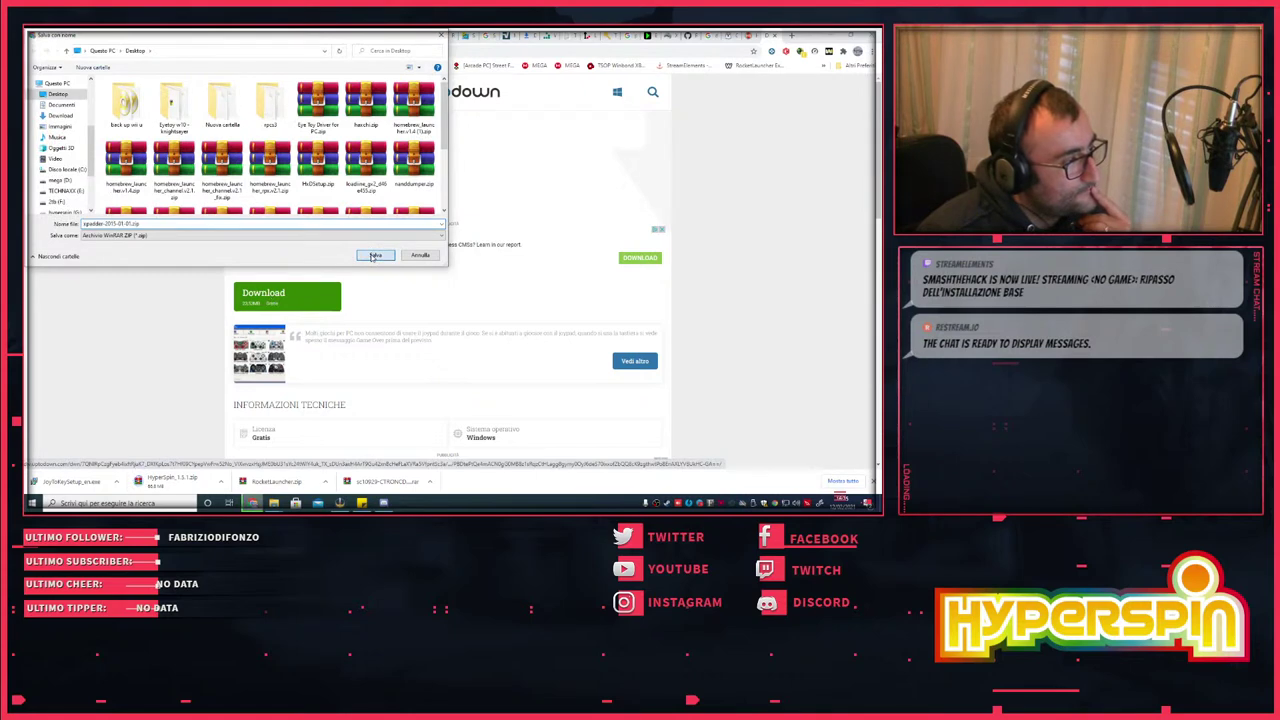
pyautogui.click(374, 256)
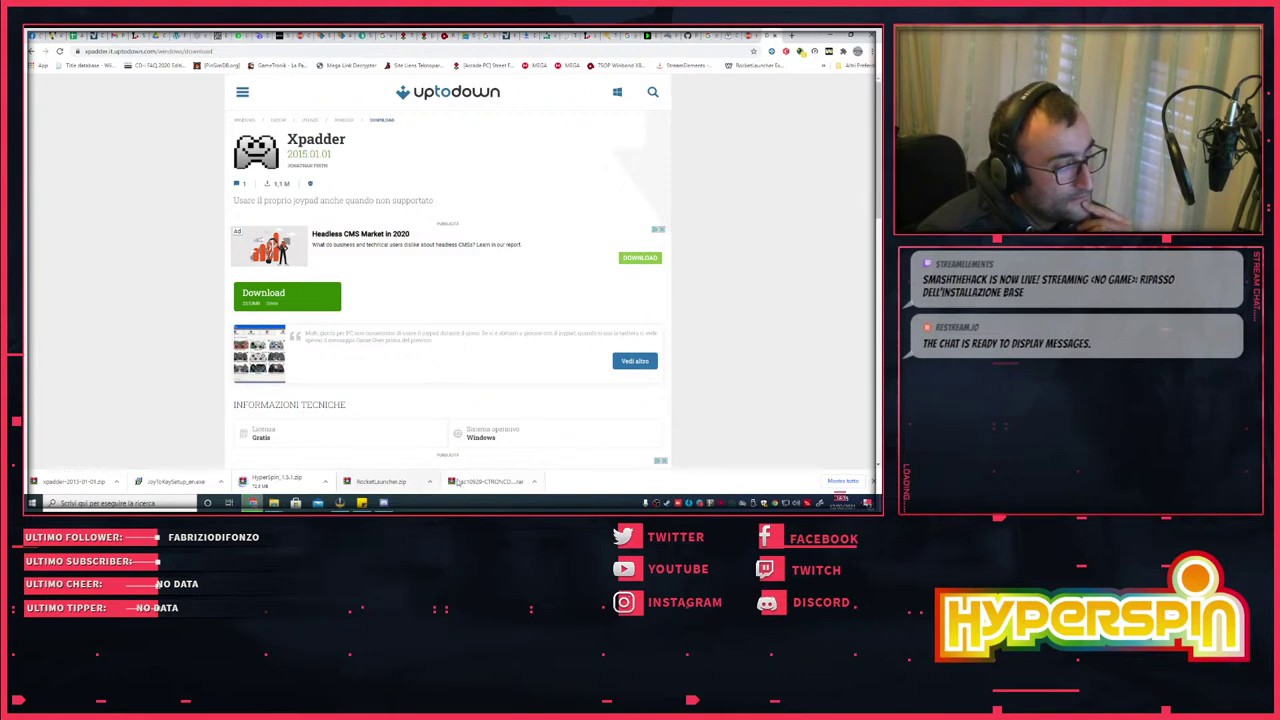
# - Switch back to the browser tab with the HyperSpin 1.5.1 (Upgrade Files) page
pyautogui.click(753, 37)
pyautogui.click(772, 36)
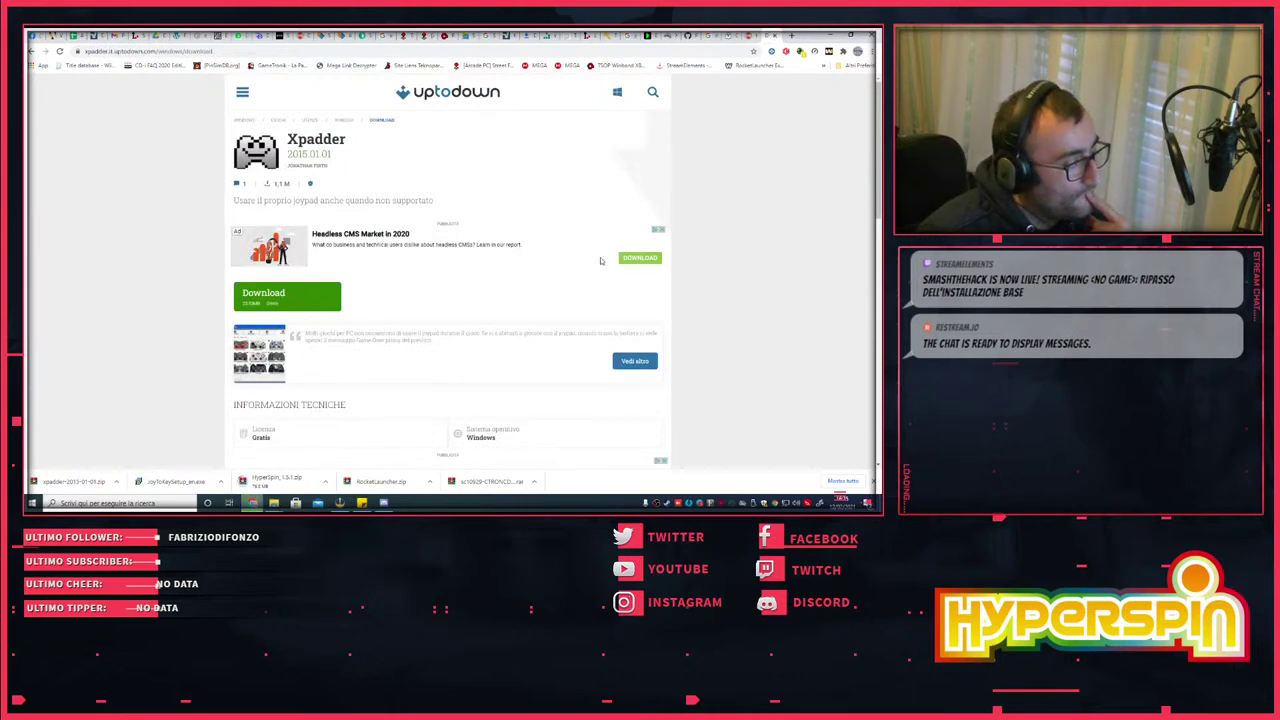
pyautogui.click(750, 37)
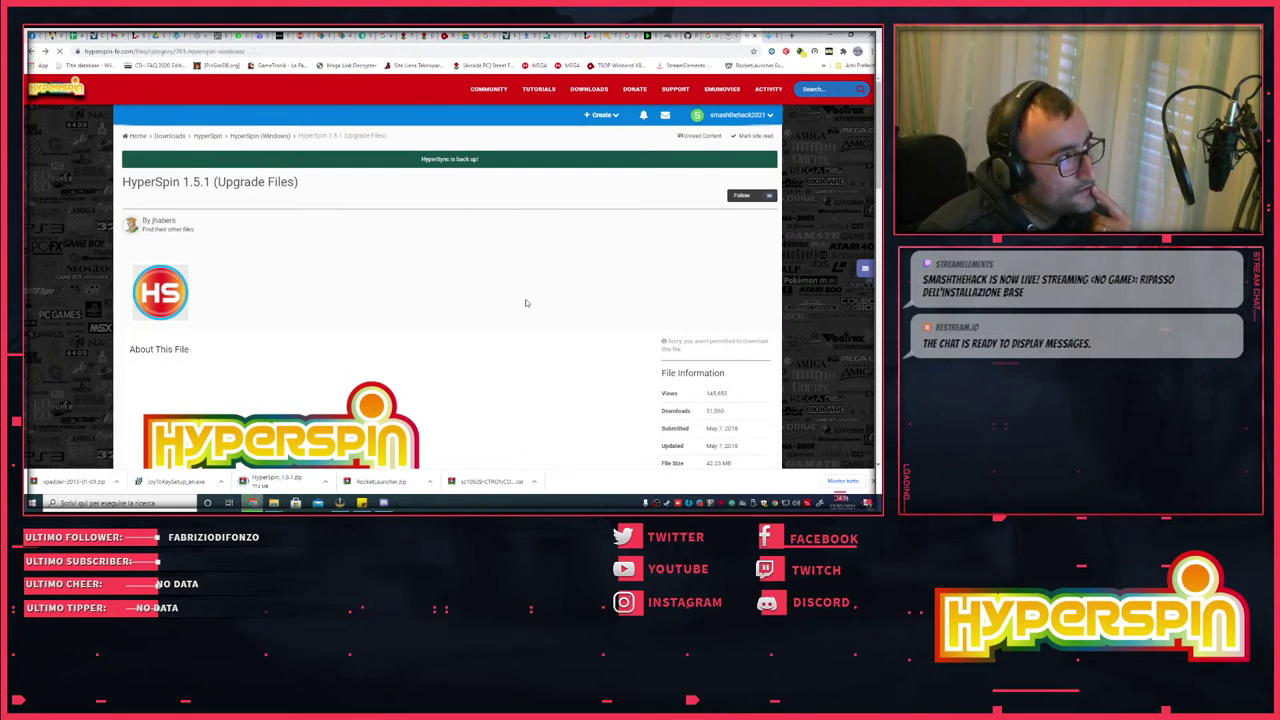
# - Open the Windows 10 Build 2004 HyperSpin Fix (Official) page, read its description and return to the HyperSpin (Windows) file list
pyautogui.scroll(2, 610, 300)
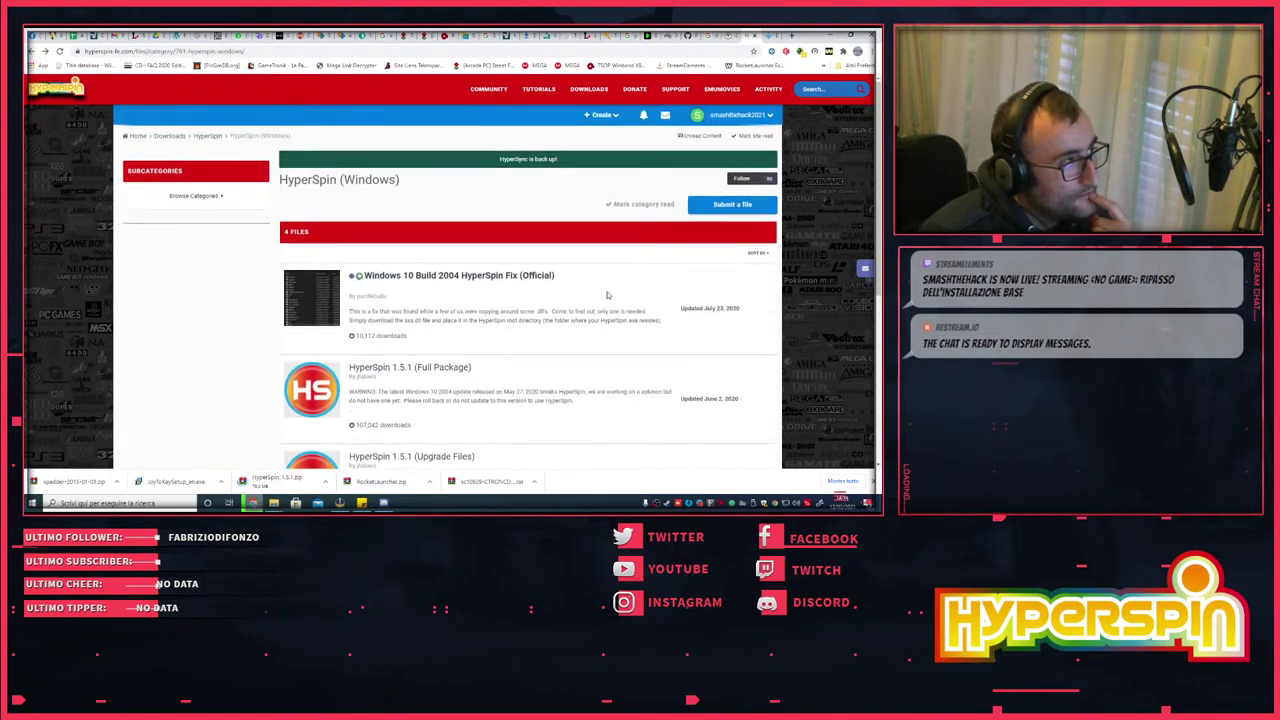
pyautogui.click(419, 275)
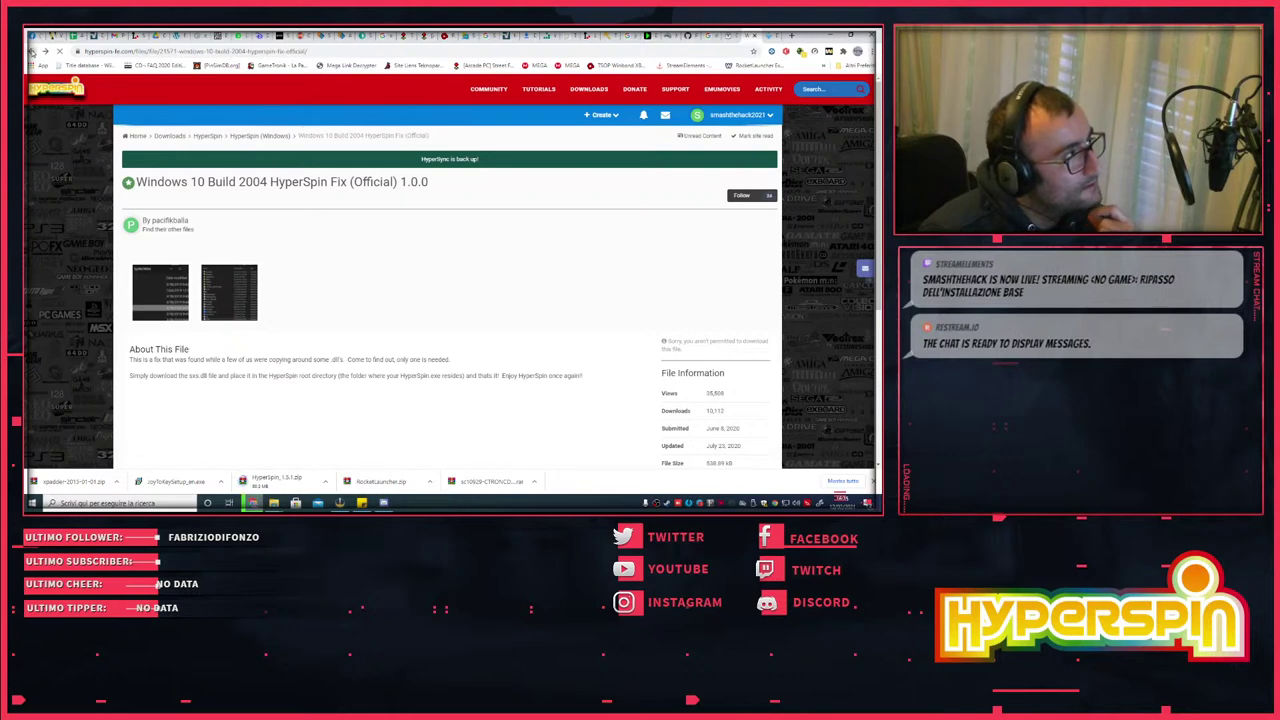
pyautogui.hotkey('alt', 'Left')
pyautogui.scroll(-3, 441, 253)
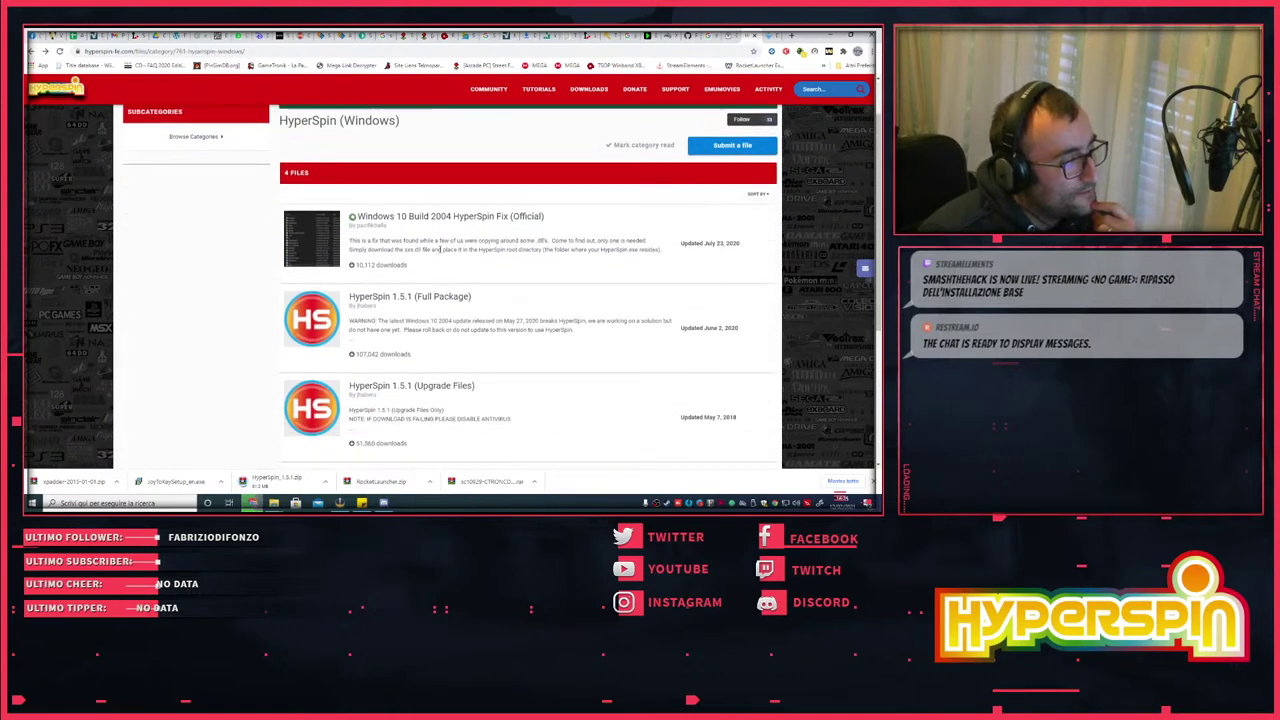
pyautogui.scroll(2, 441, 253)
pyautogui.scroll(-2, 441, 253)
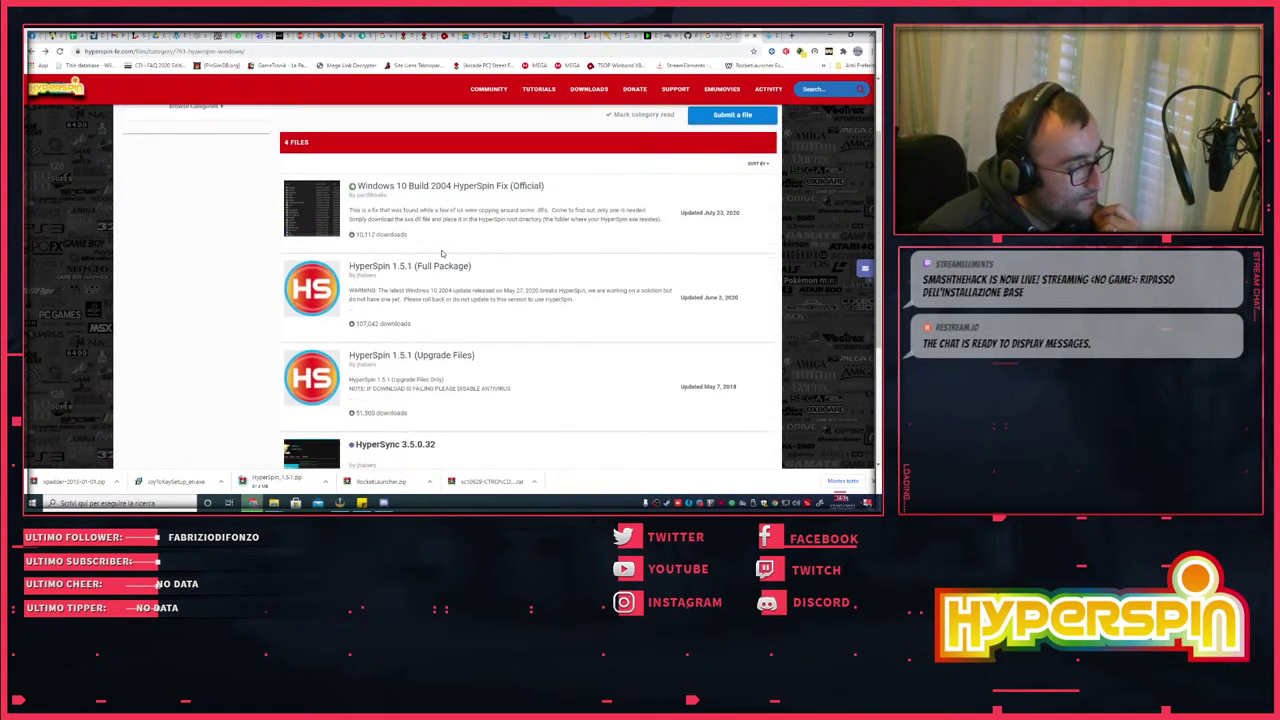
# - Check the progress of HyperSpin_1.5.1.zip in the full download list and return to the HyperSpin (Windows) file list
pyautogui.click(840, 484)
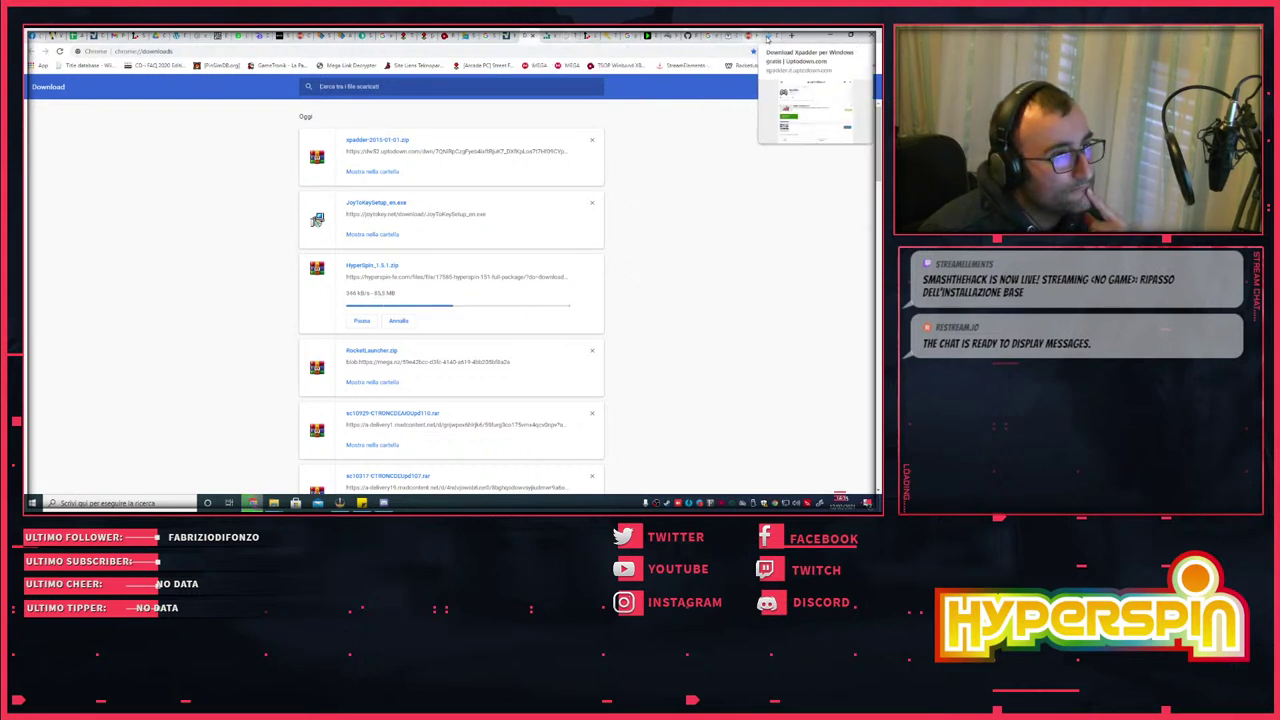
pyautogui.click(770, 37)
pyautogui.click(765, 38)
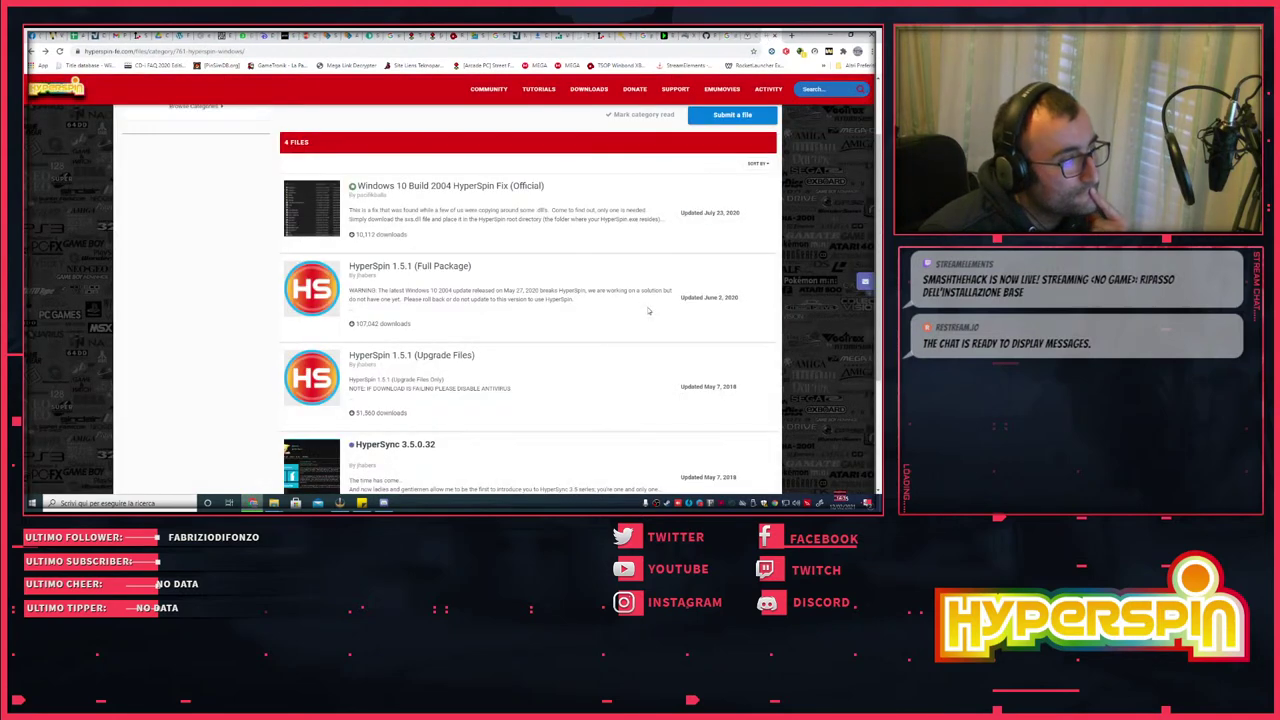
# - Open the HyperSpin 1.5.1 (Full Package) page and read its description and file information
pyautogui.click(444, 273)
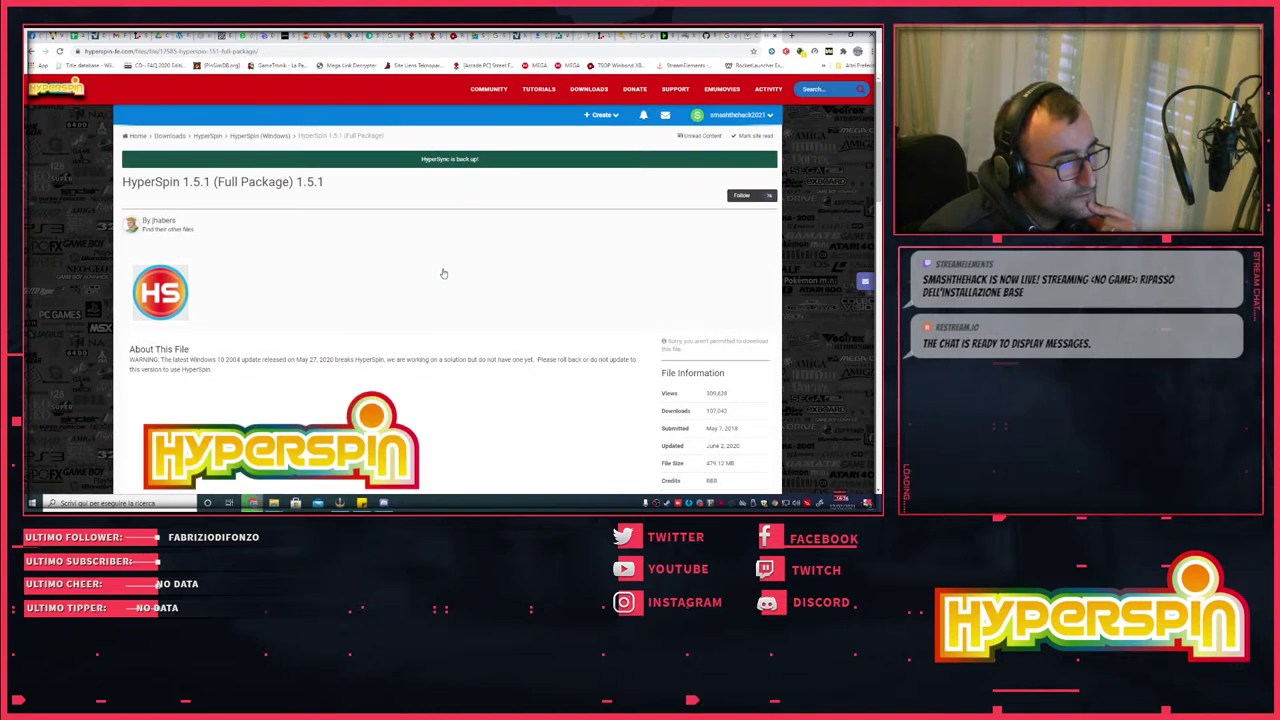
pyautogui.scroll(-1, 444, 273)
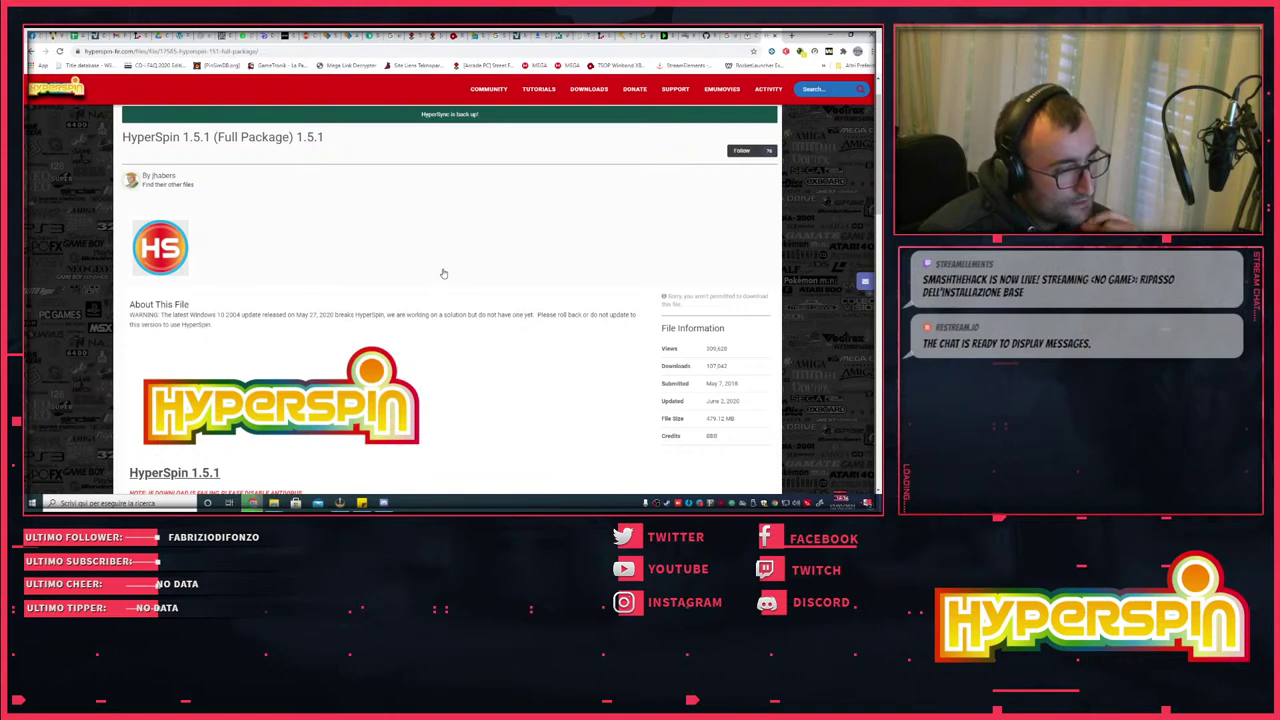
pyautogui.scroll(1, 444, 273)
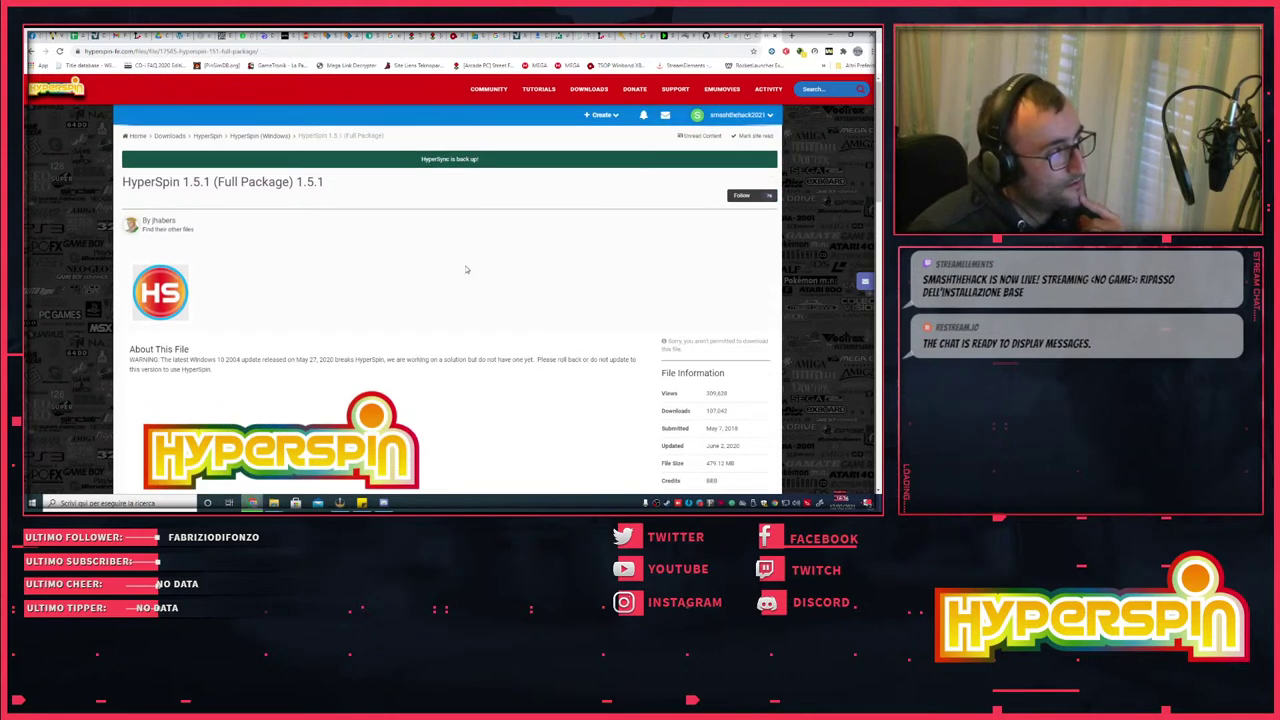
pyautogui.scroll(-2, 468, 267)
pyautogui.scroll(2, 468, 267)
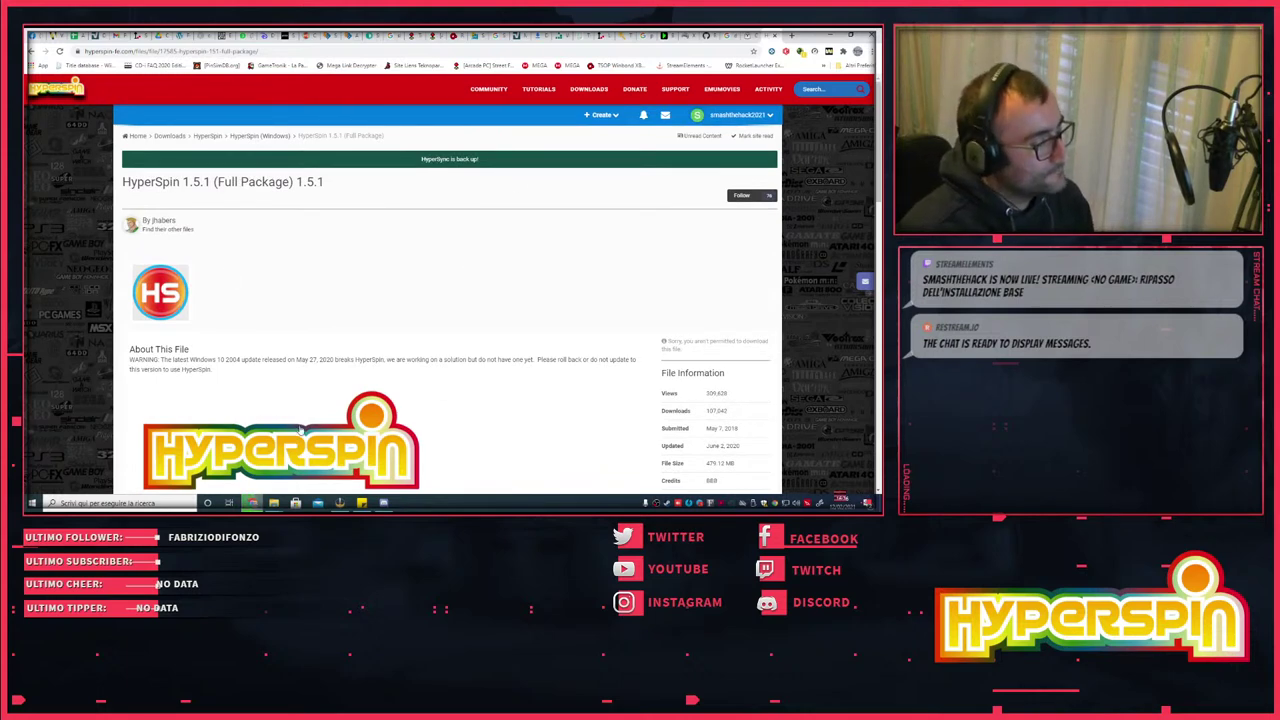
# - Minimize the browser and open the Hyperspin folder on the hyperspin2 drive
pyautogui.moveTo(361, 502)
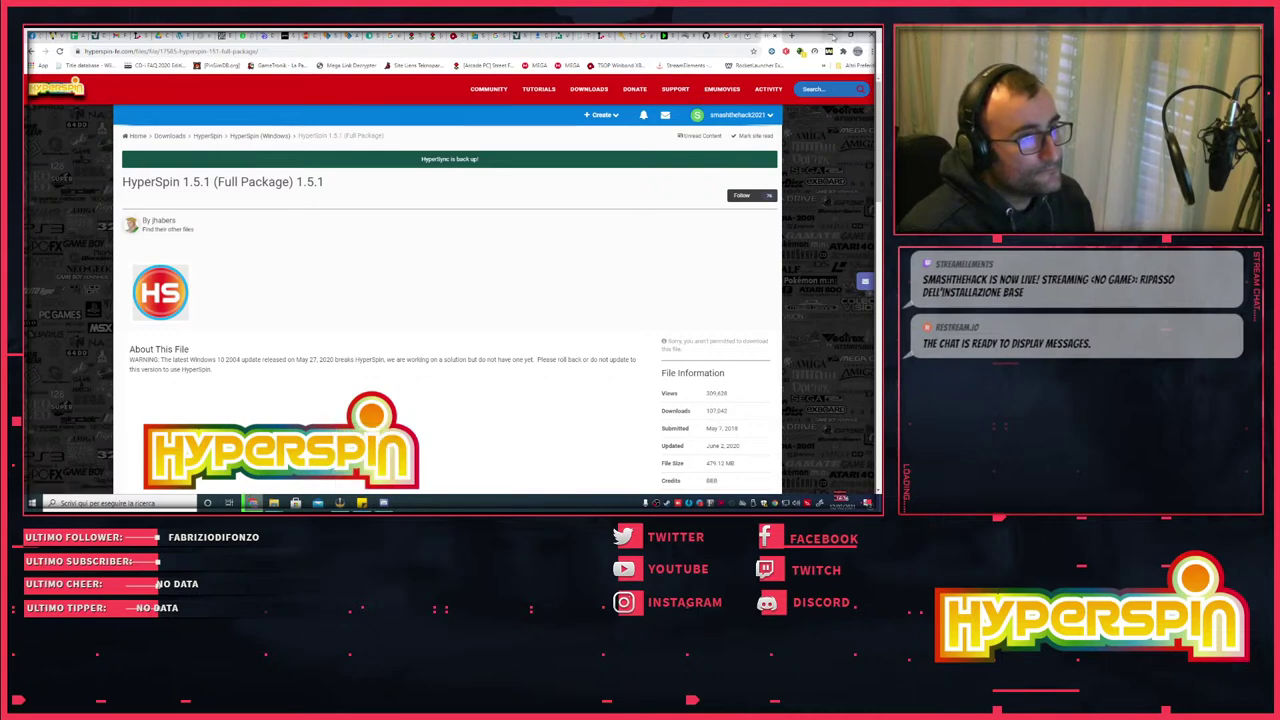
pyautogui.click(833, 36)
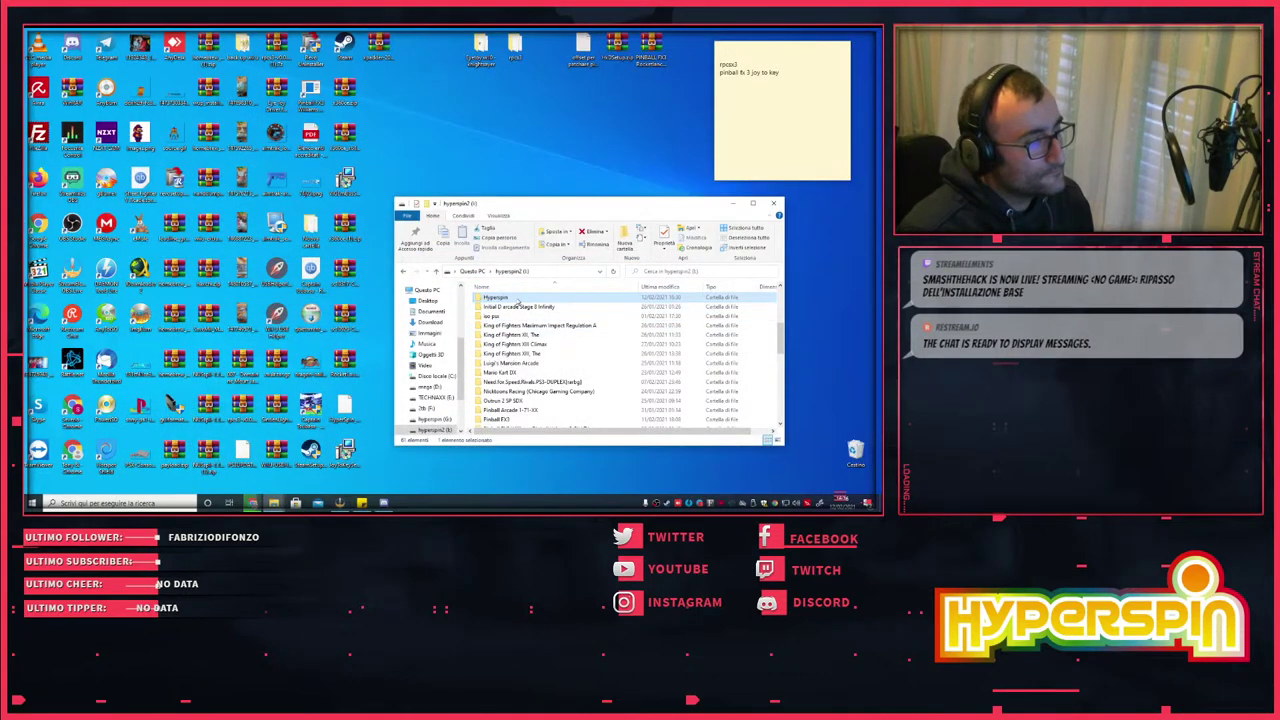
pyautogui.doubleClick(516, 300)
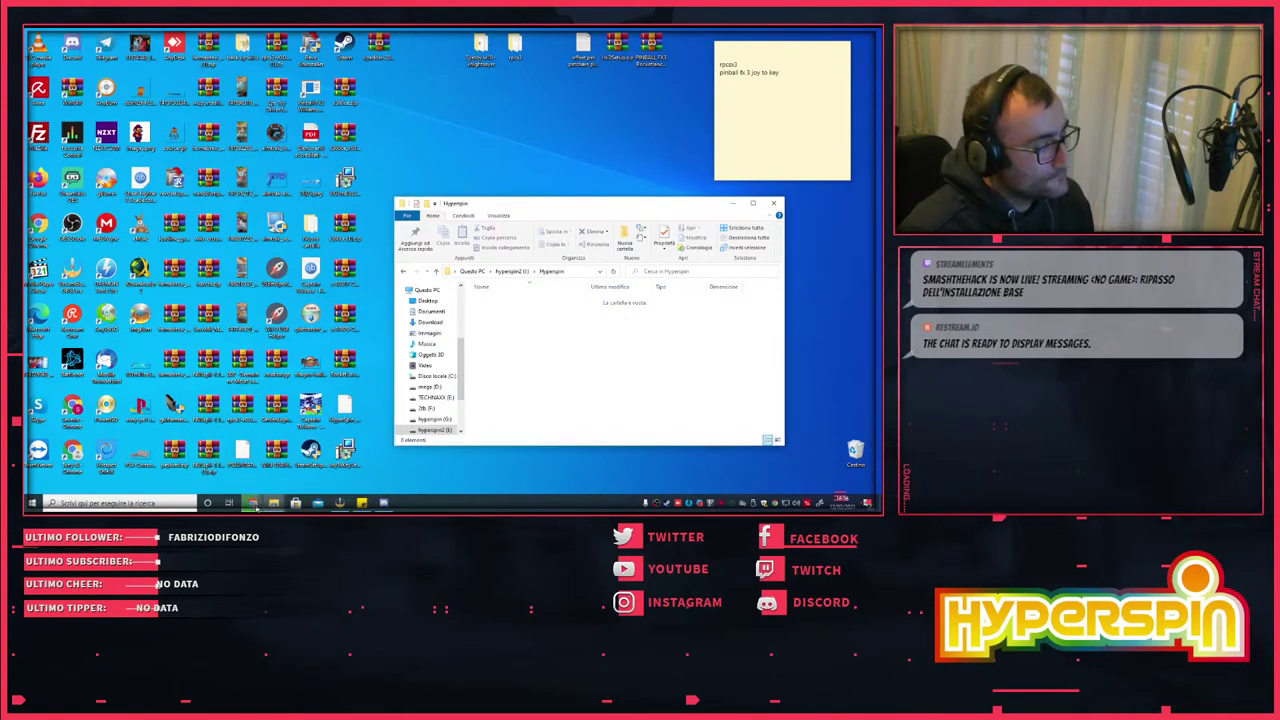
# - Switch back to the browser and recheck the HyperSpin_1.5.1.zip progress in the download list
pyautogui.click(252, 502)
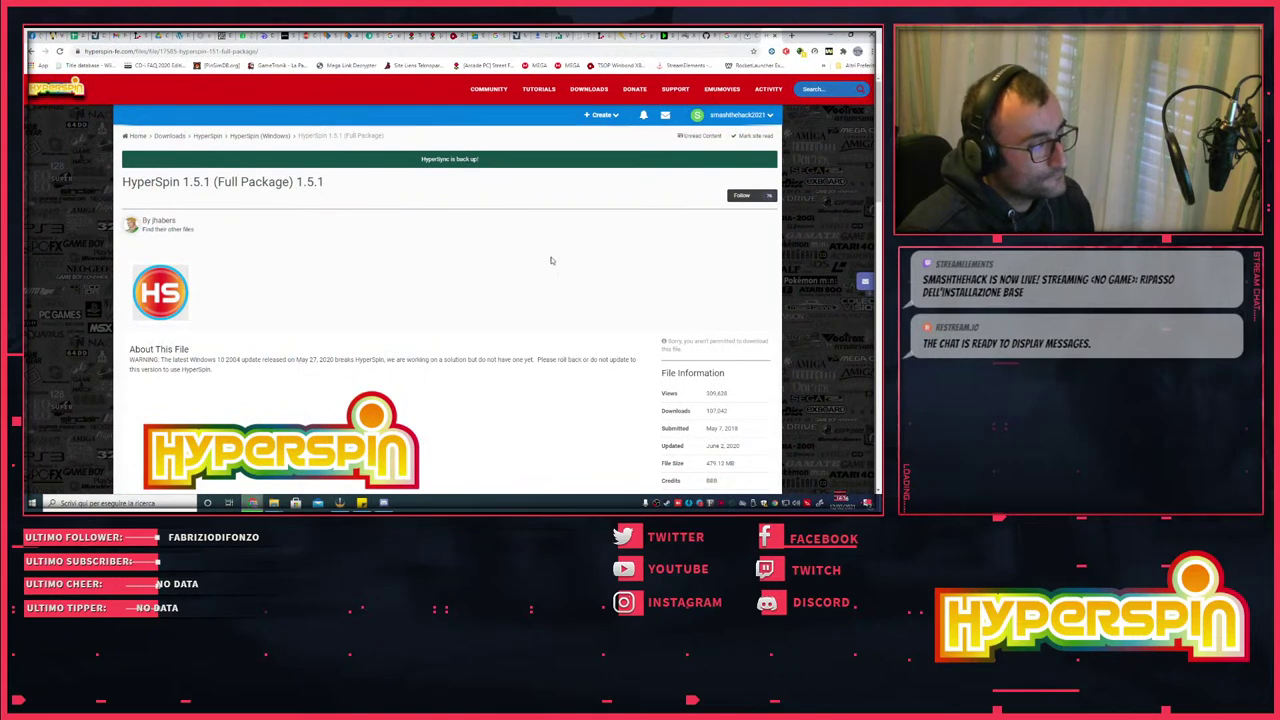
pyautogui.scroll(-3, 617, 264)
pyautogui.scroll(3, 618, 261)
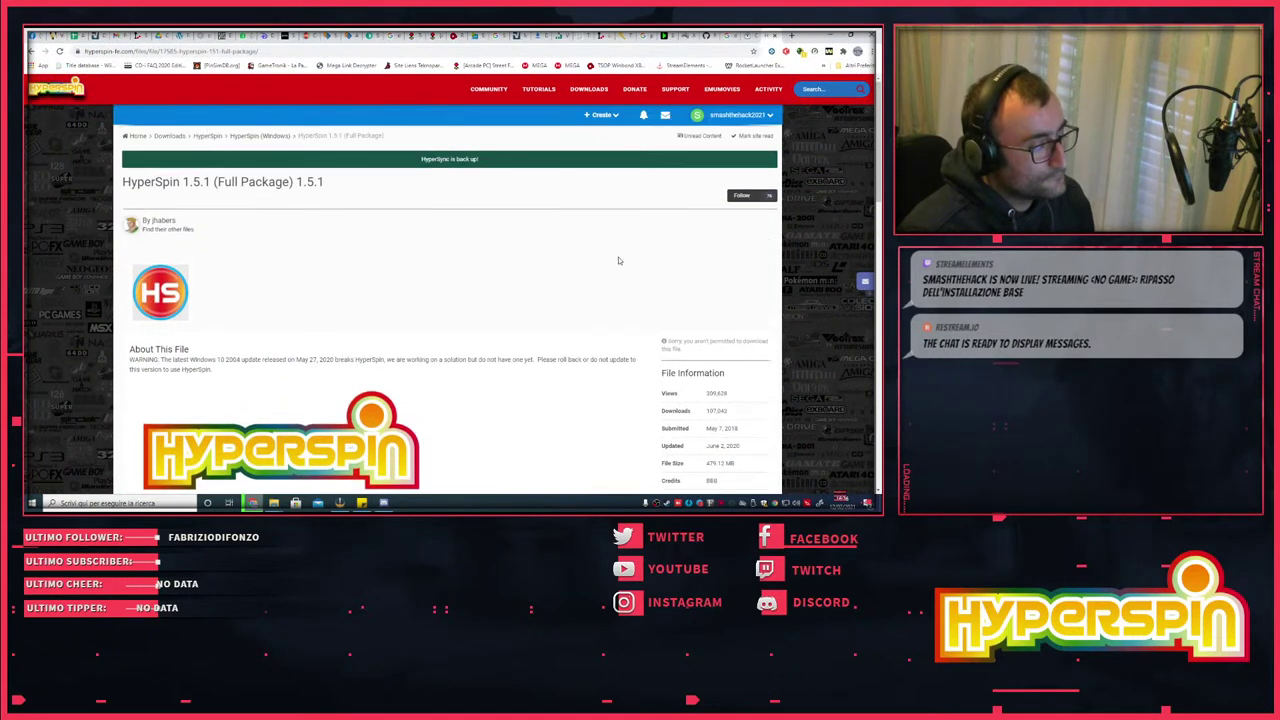
pyautogui.click(540, 38)
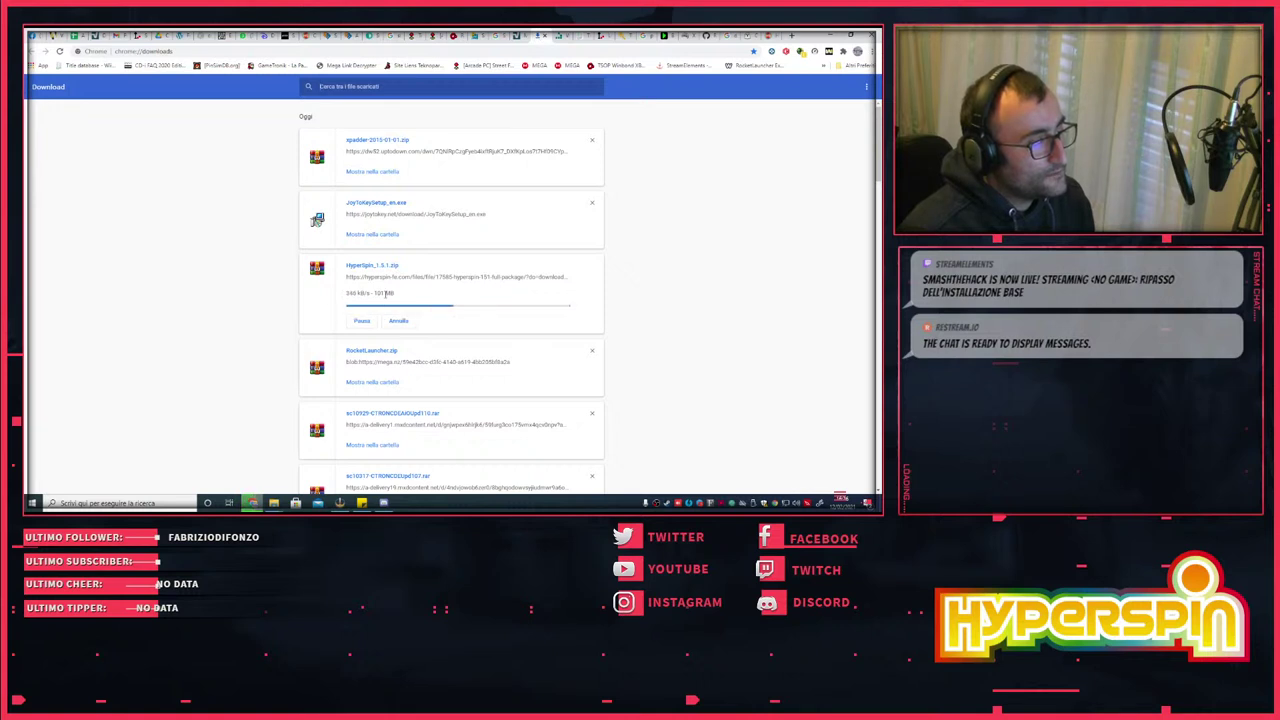
# - Search Google for x360ce in a new browser tab
pyautogui.click(794, 38)
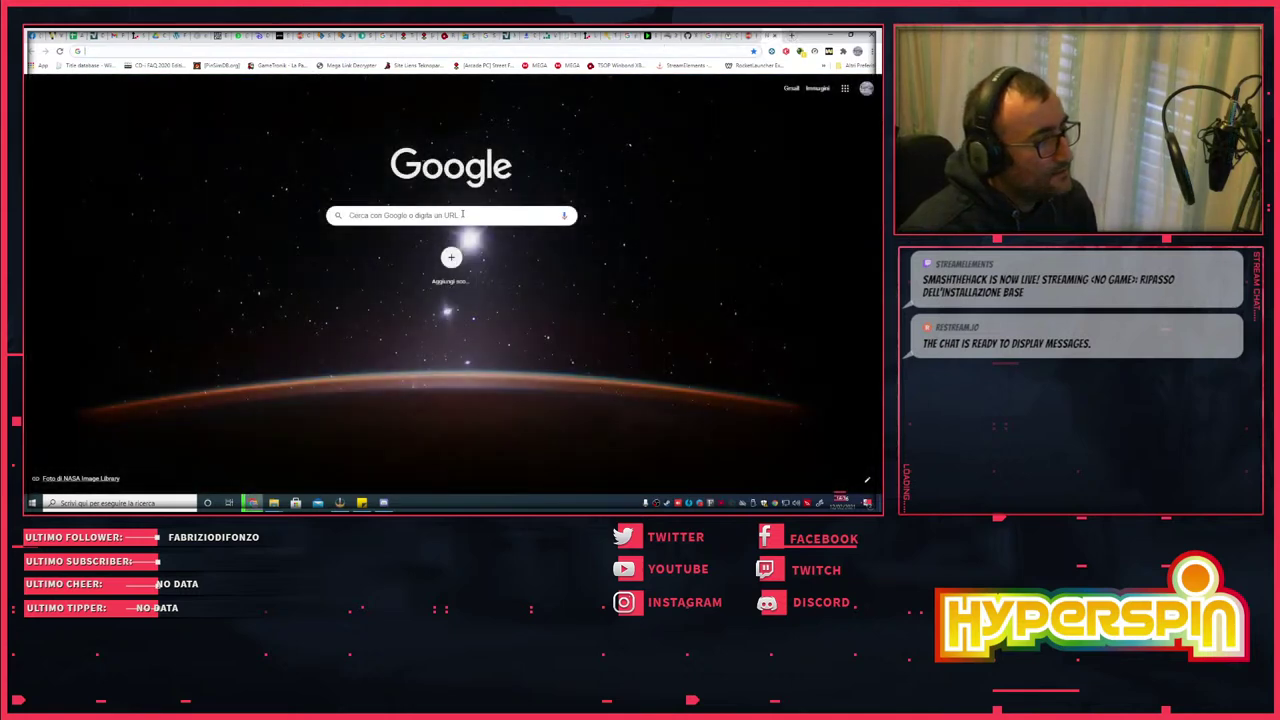
pyautogui.click(456, 216)
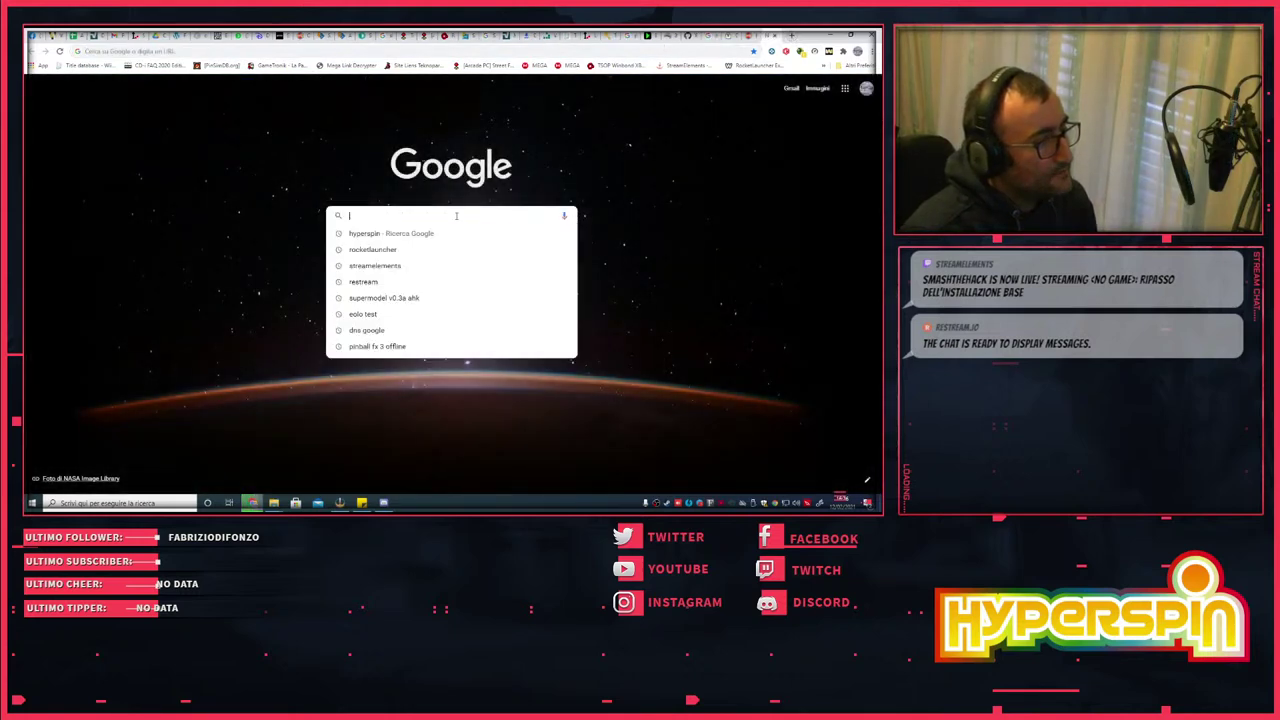
pyautogui.write('x')
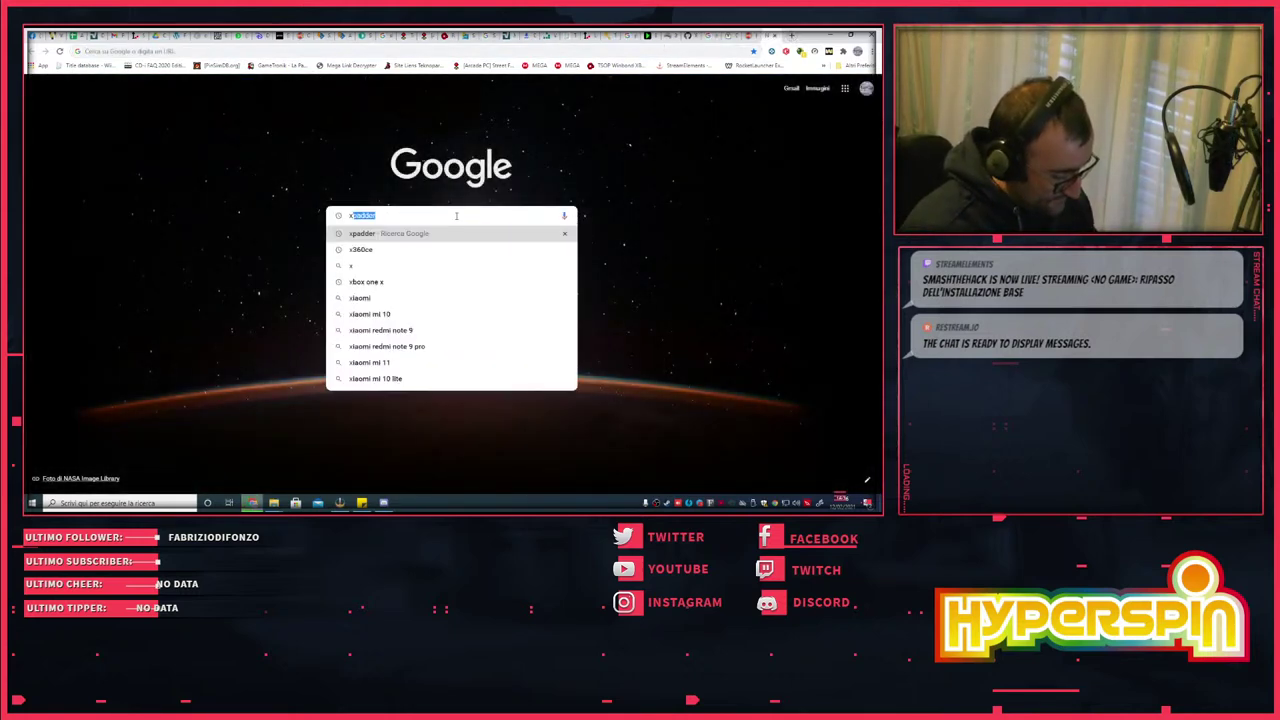
pyautogui.write('360')
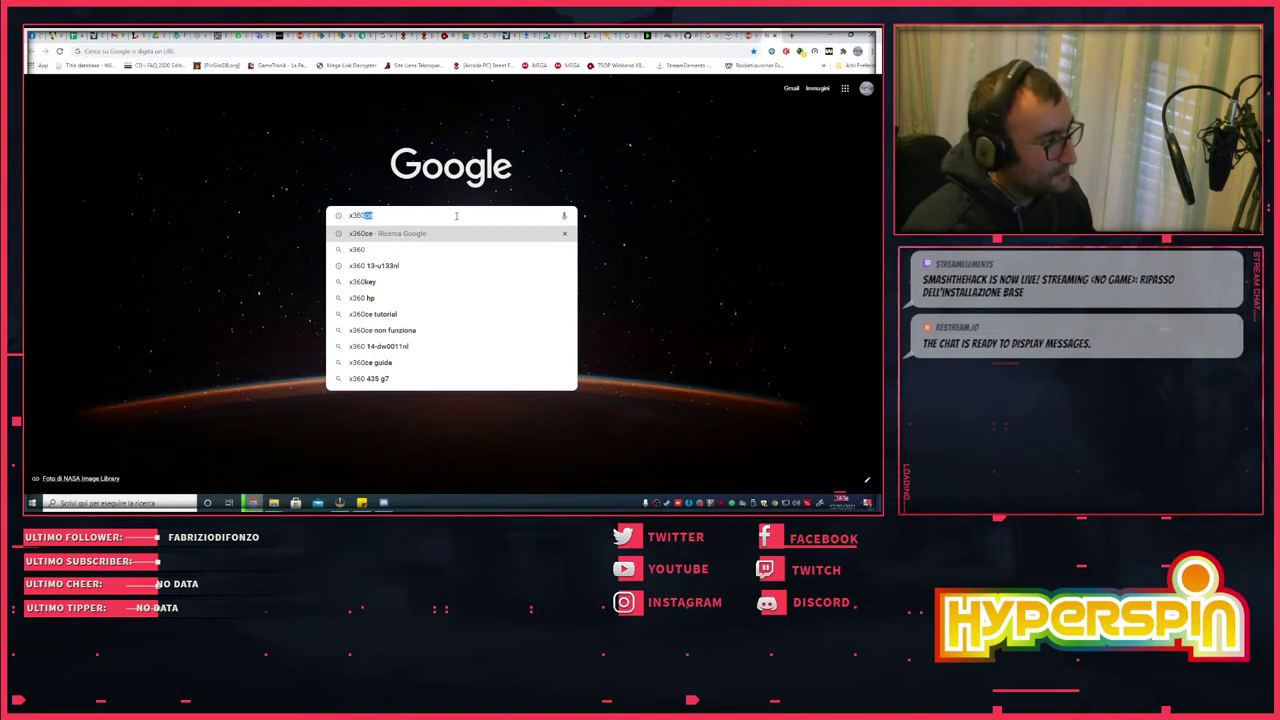
pyautogui.write('ce')
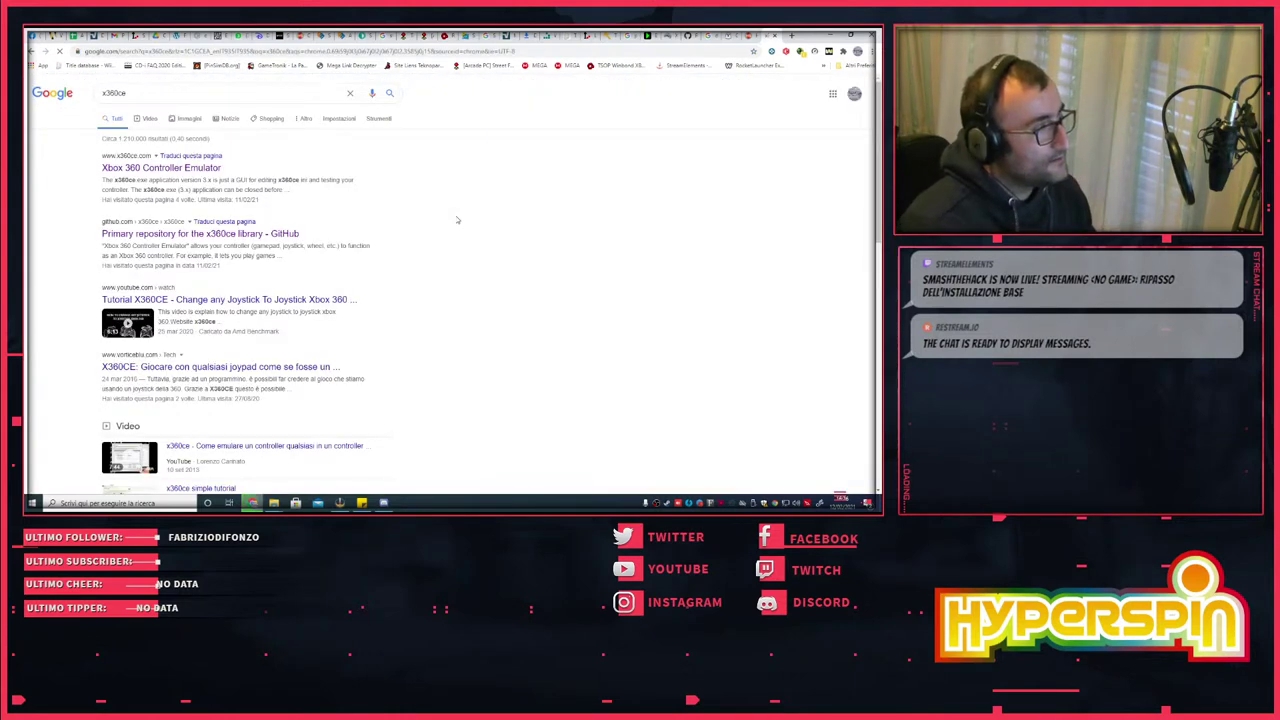
# - Open the Xbox 360 Controller Emulator site from the results and start the all-games download, cancelling the save
pyautogui.click(175, 168)
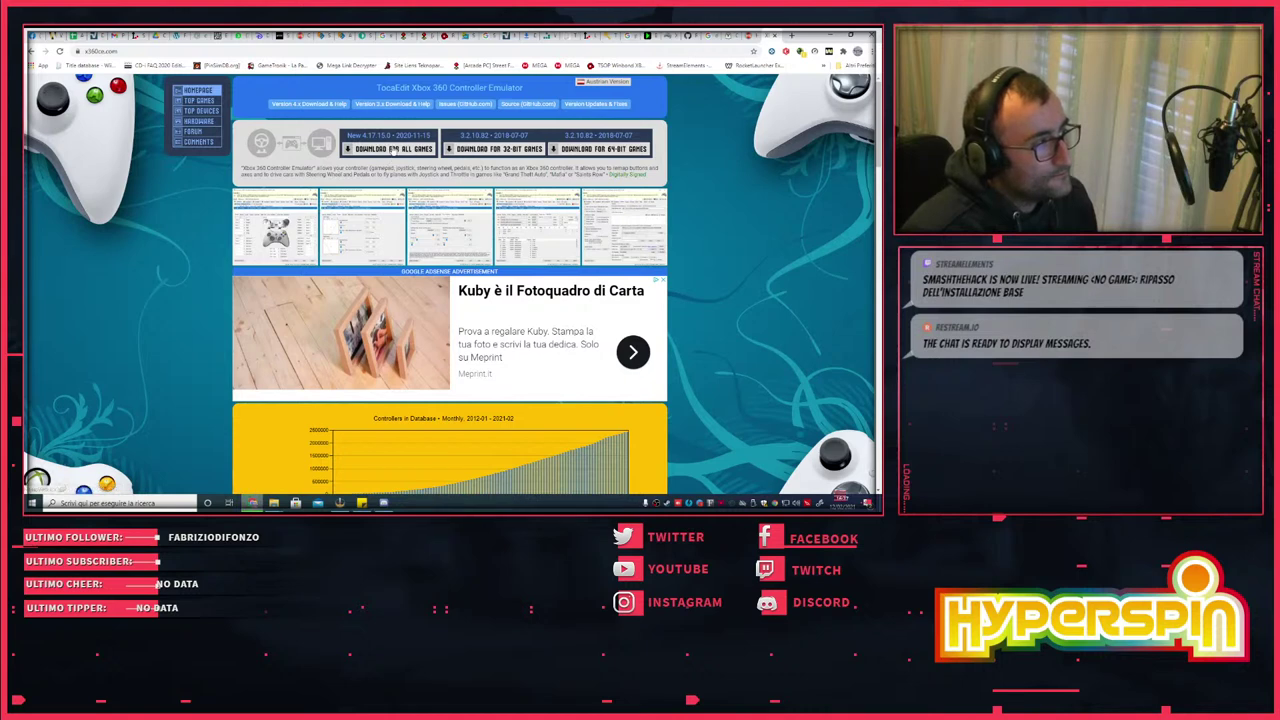
pyautogui.click(393, 149)
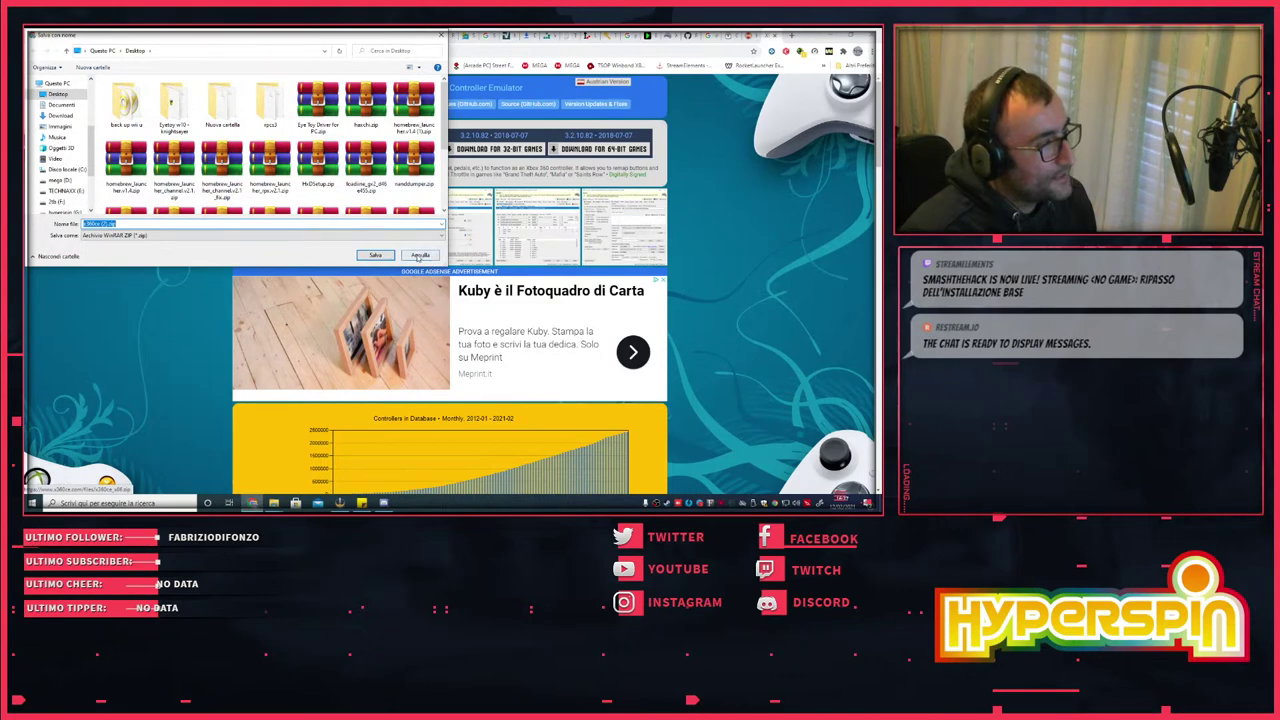
pyautogui.click(420, 256)
# - Read the x360ce 4.x notes, install and mapping instructions, and the section on the old 3.x version
pyautogui.scroll(-8, 672, 195)
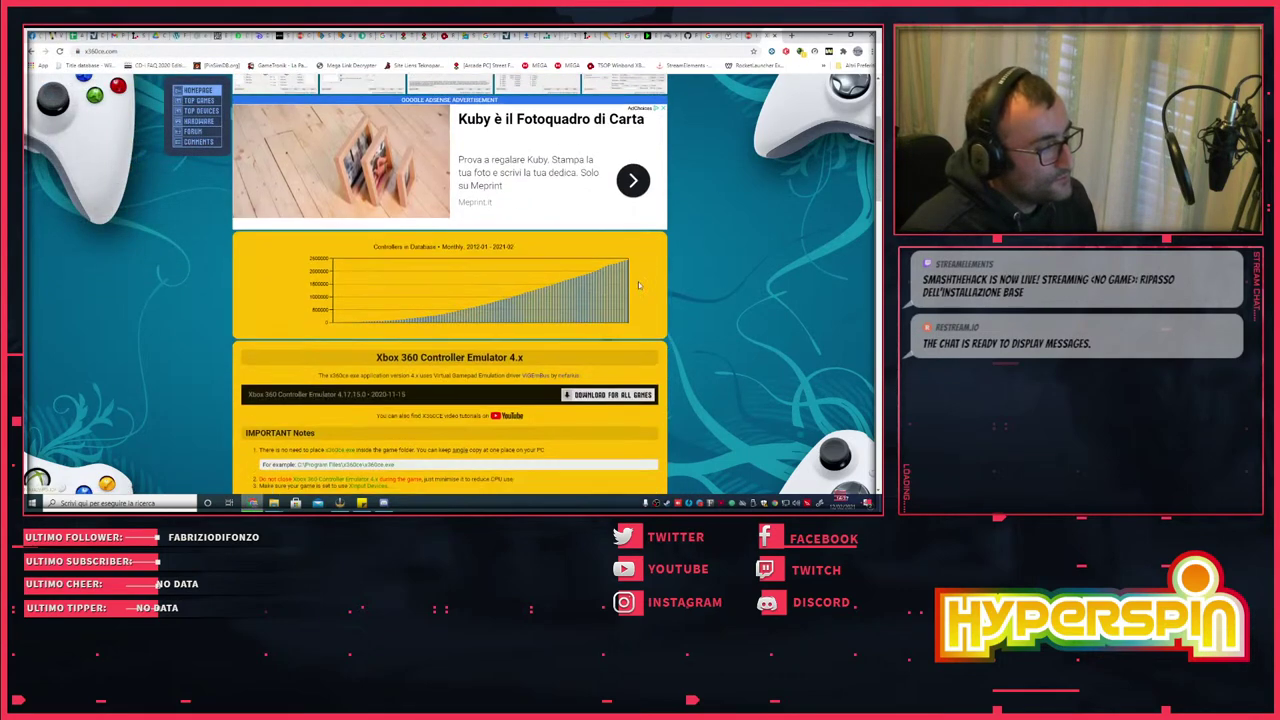
pyautogui.scroll(-2, 675, 262)
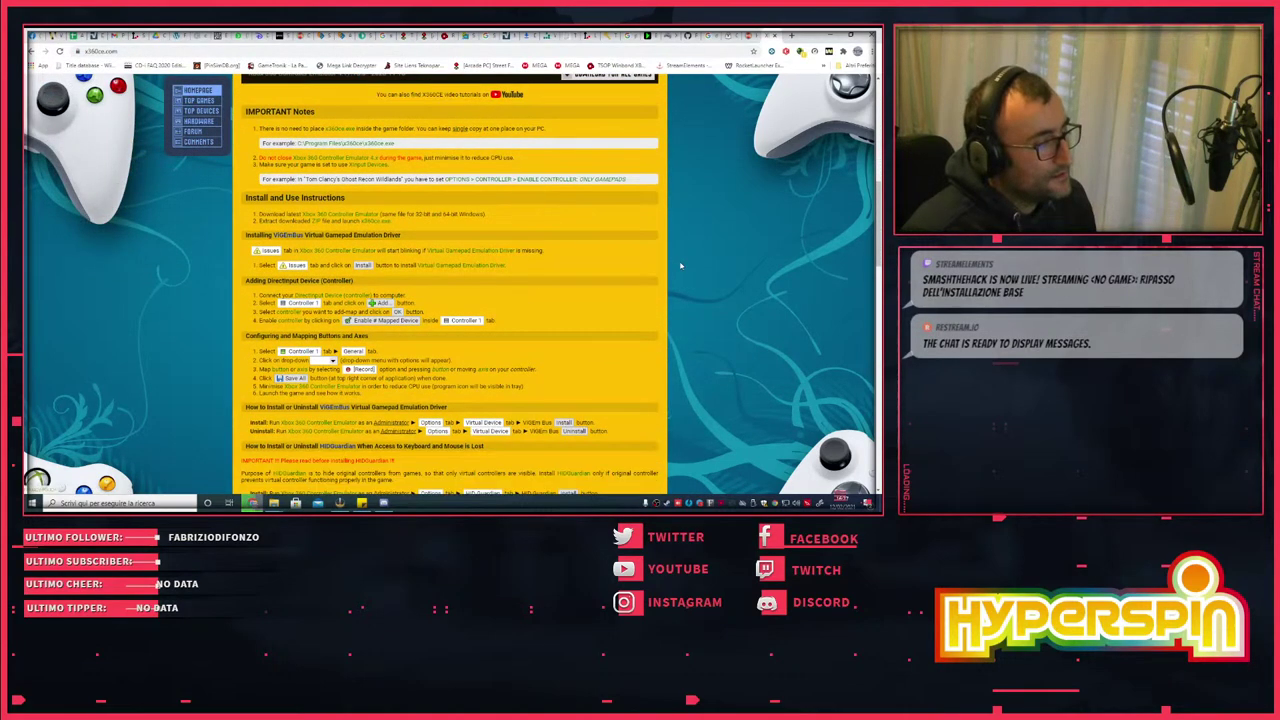
pyautogui.scroll(3, 678, 264)
pyautogui.scroll(-2, 680, 262)
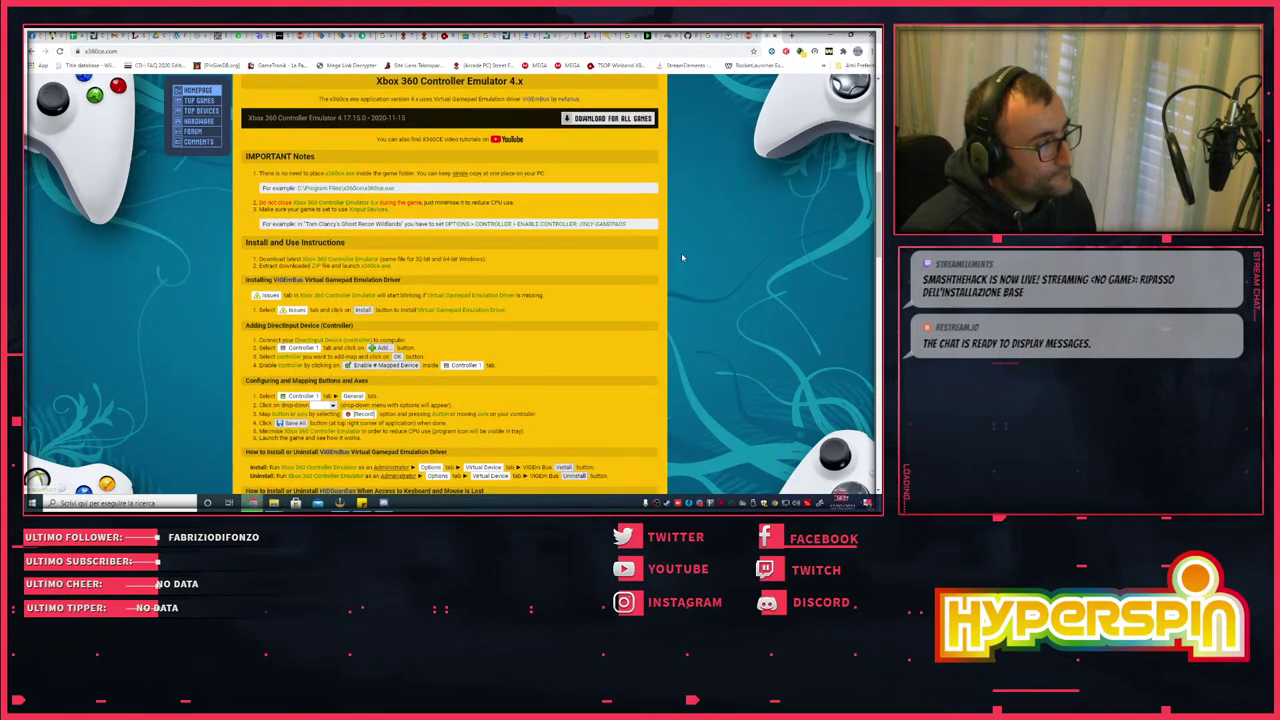
pyautogui.scroll(-5, 682, 258)
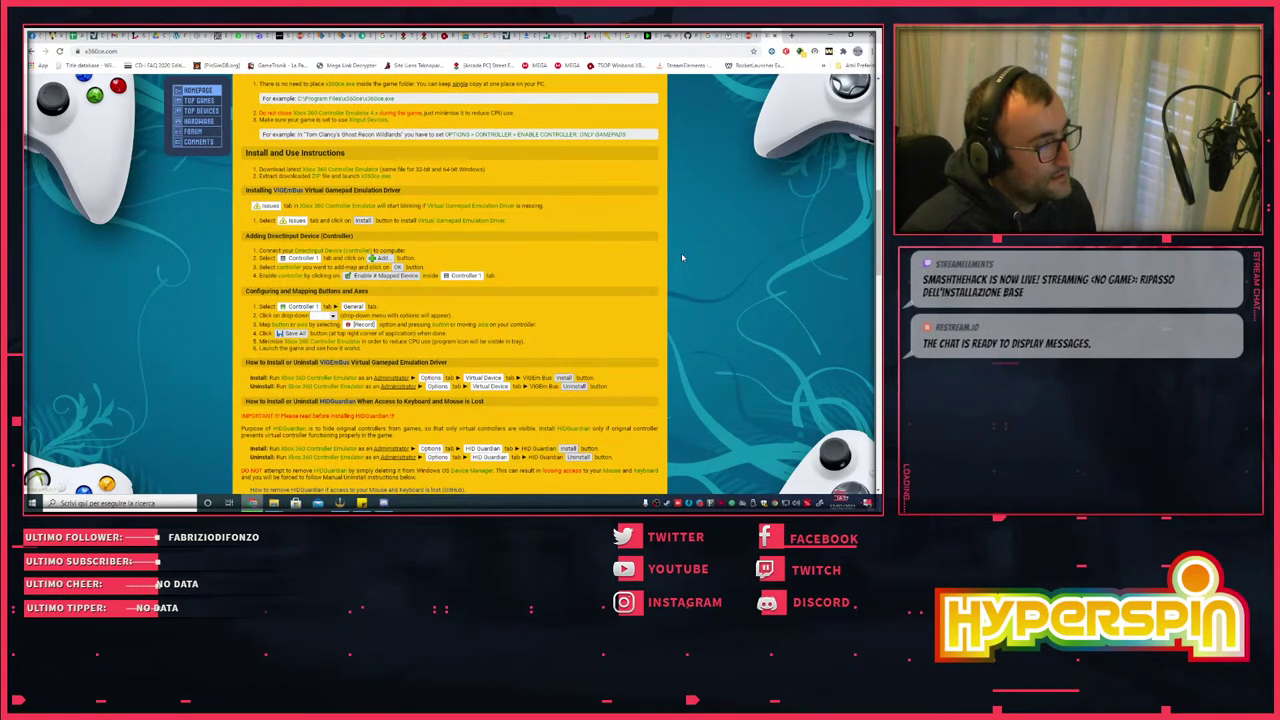
pyautogui.scroll(5, 682, 258)
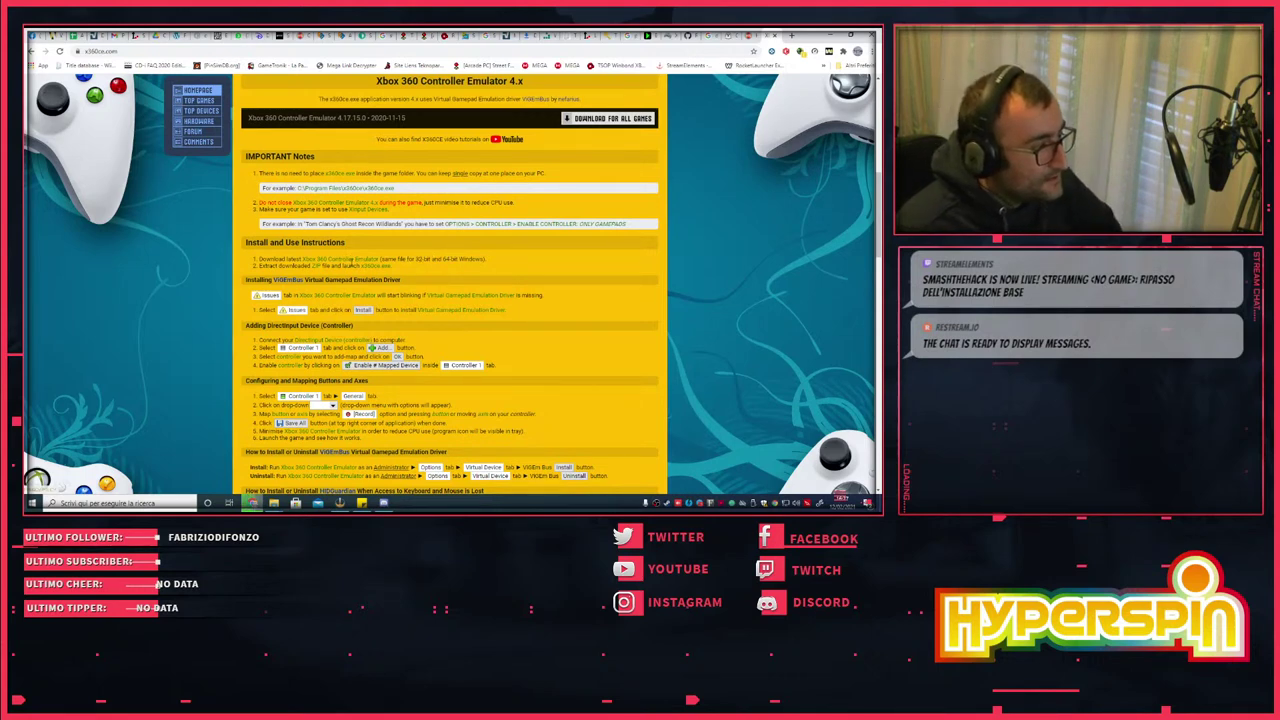
pyautogui.scroll(-2, 352, 265)
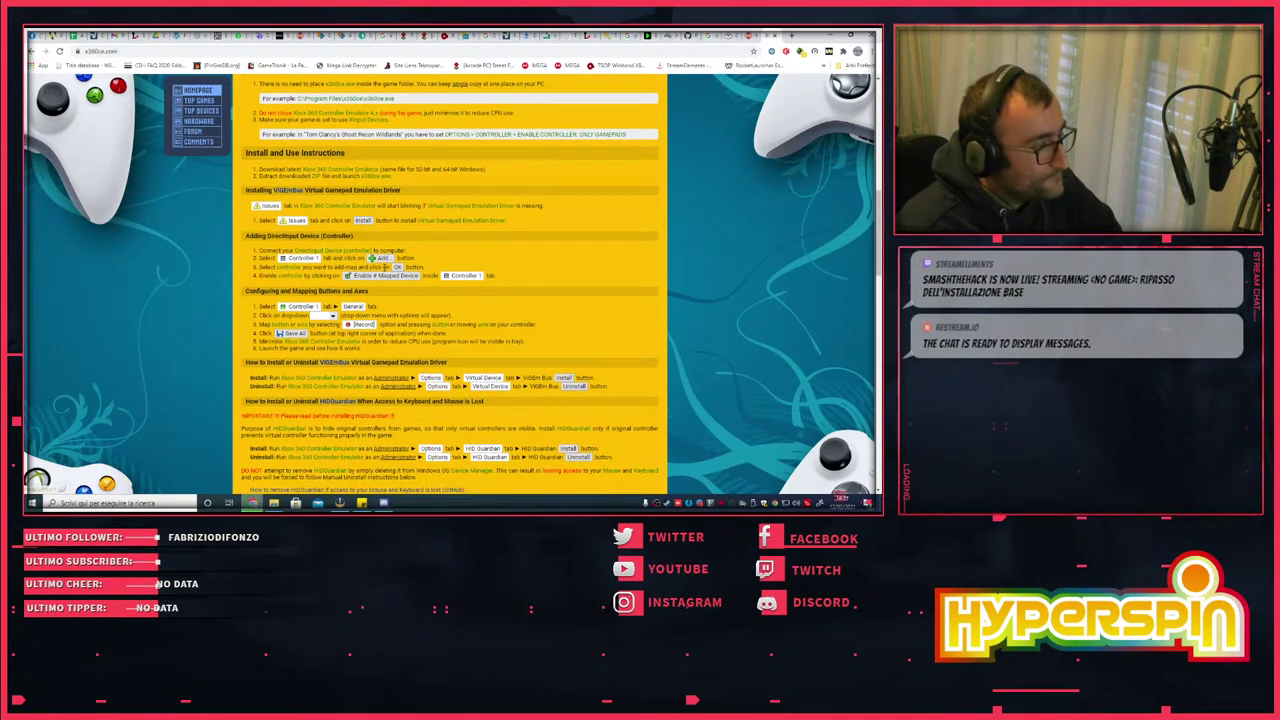
pyautogui.scroll(-2, 384, 267)
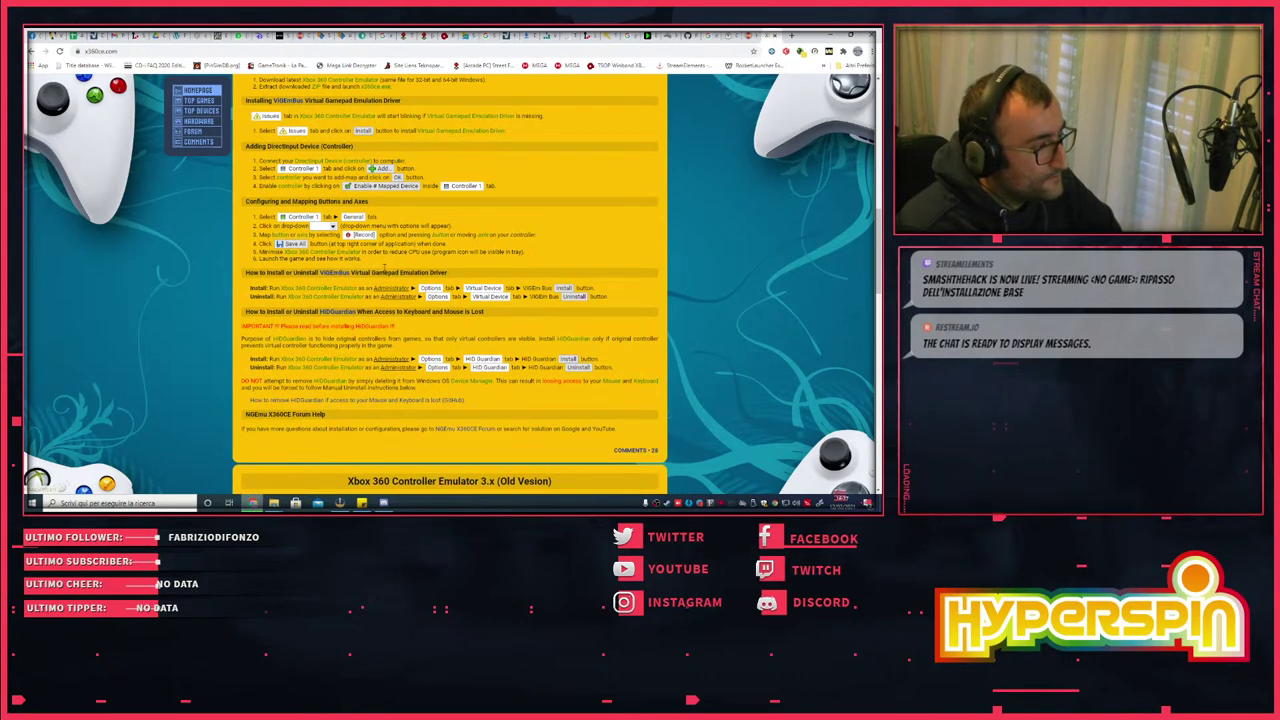
pyautogui.scroll(-1, 384, 267)
pyautogui.scroll(-1, 384, 267)
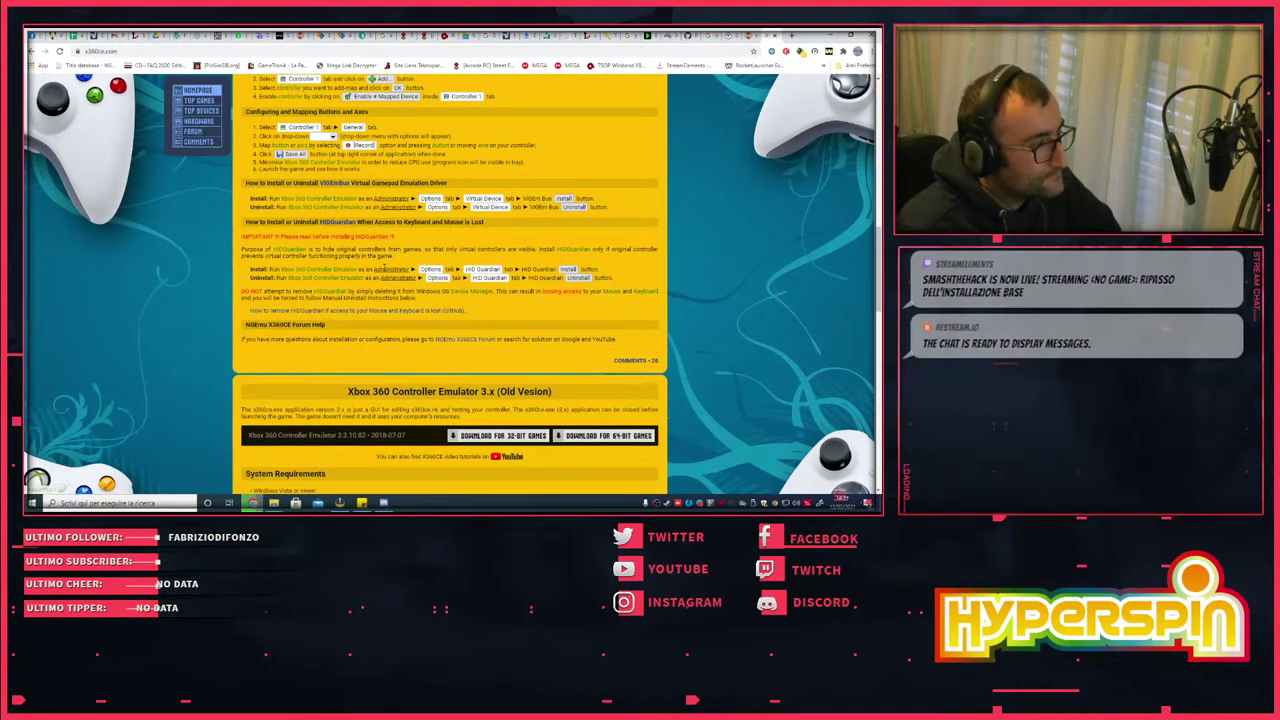
pyautogui.scroll(1, 516, 238)
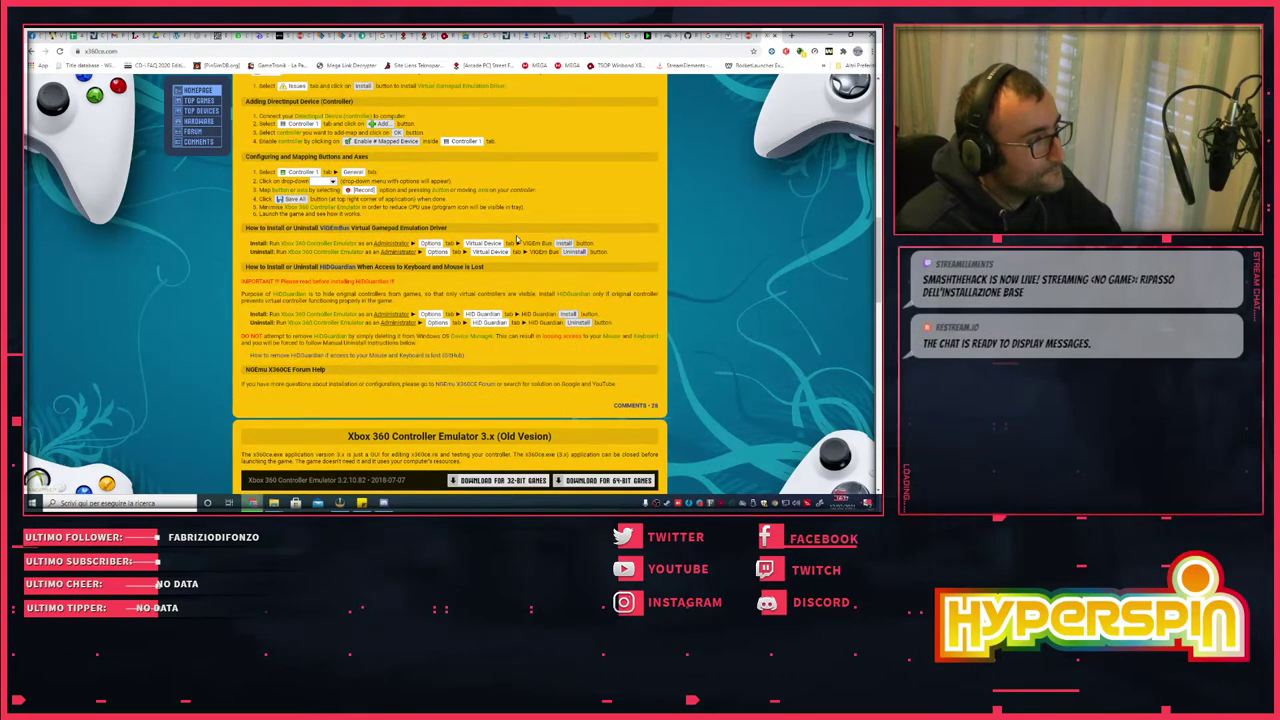
pyautogui.scroll(4, 466, 220)
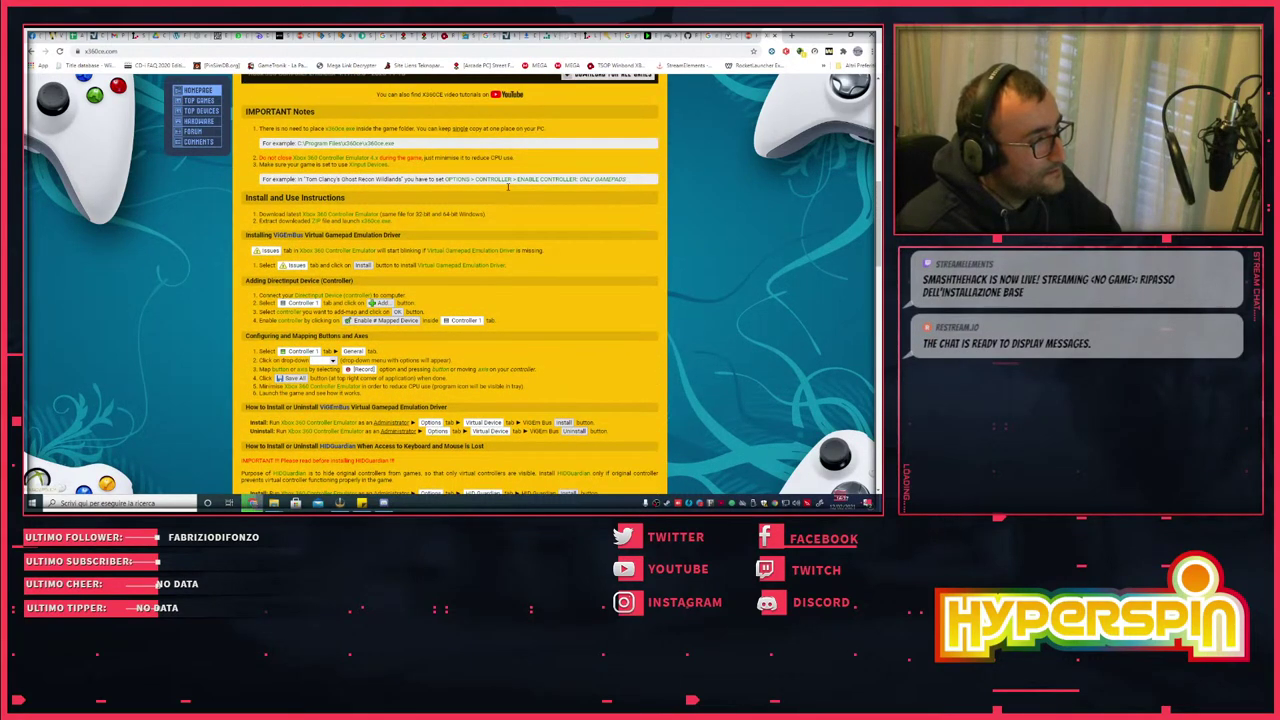
pyautogui.scroll(-8, 507, 190)
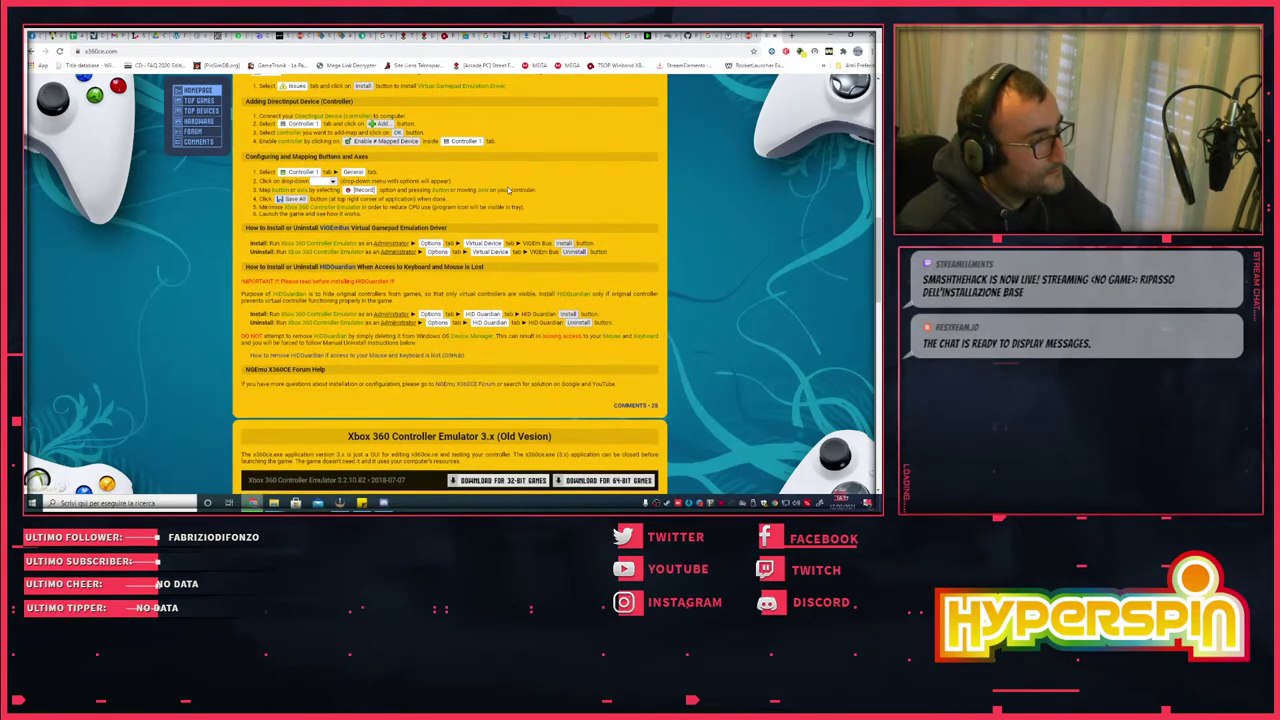
pyautogui.scroll(-3, 507, 187)
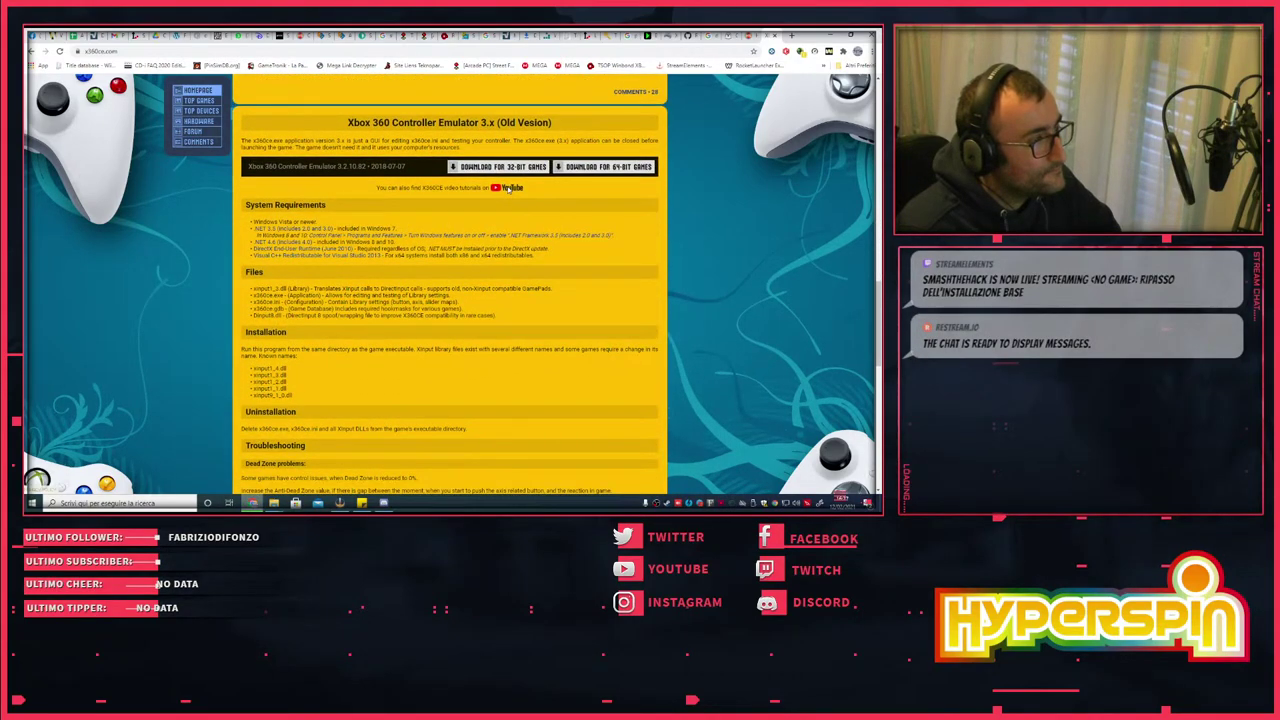
# - Skim the 3.x troubleshooting notes and the version history on the x360ce page, returning to the start of the page
pyautogui.scroll(-4, 509, 189)
pyautogui.scroll(-8, 508, 190)
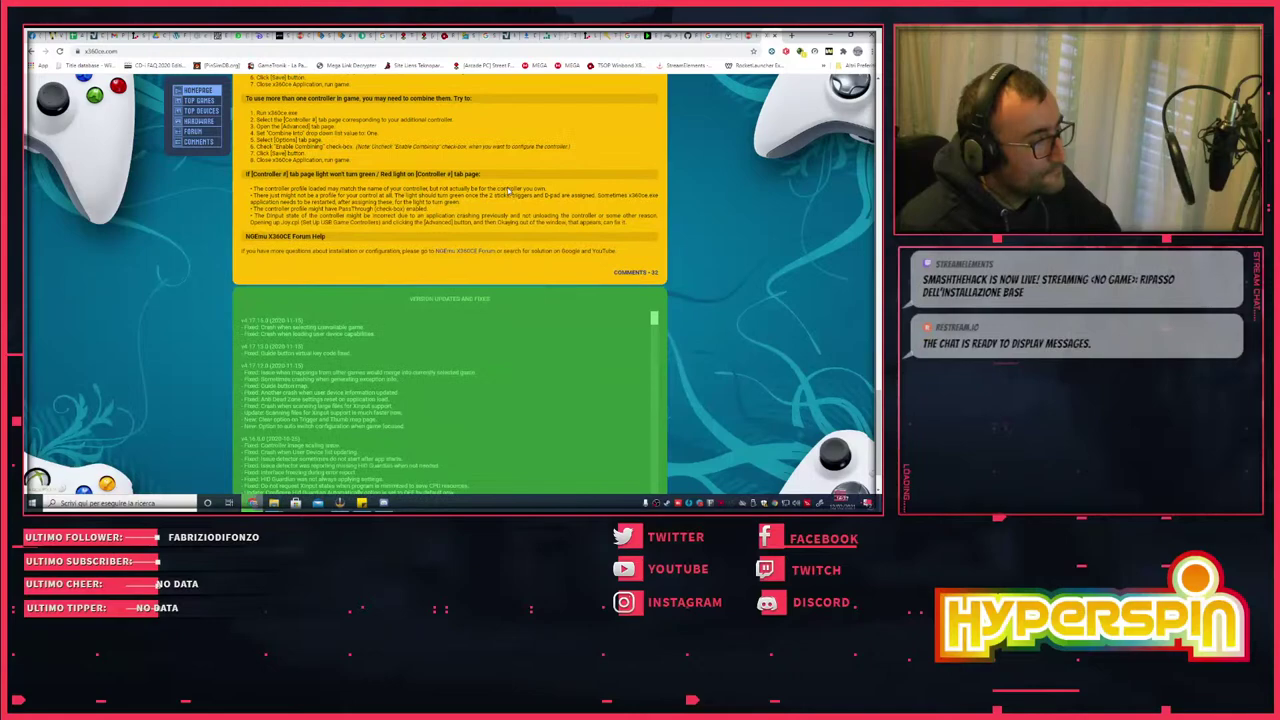
pyautogui.scroll(20, 507, 188)
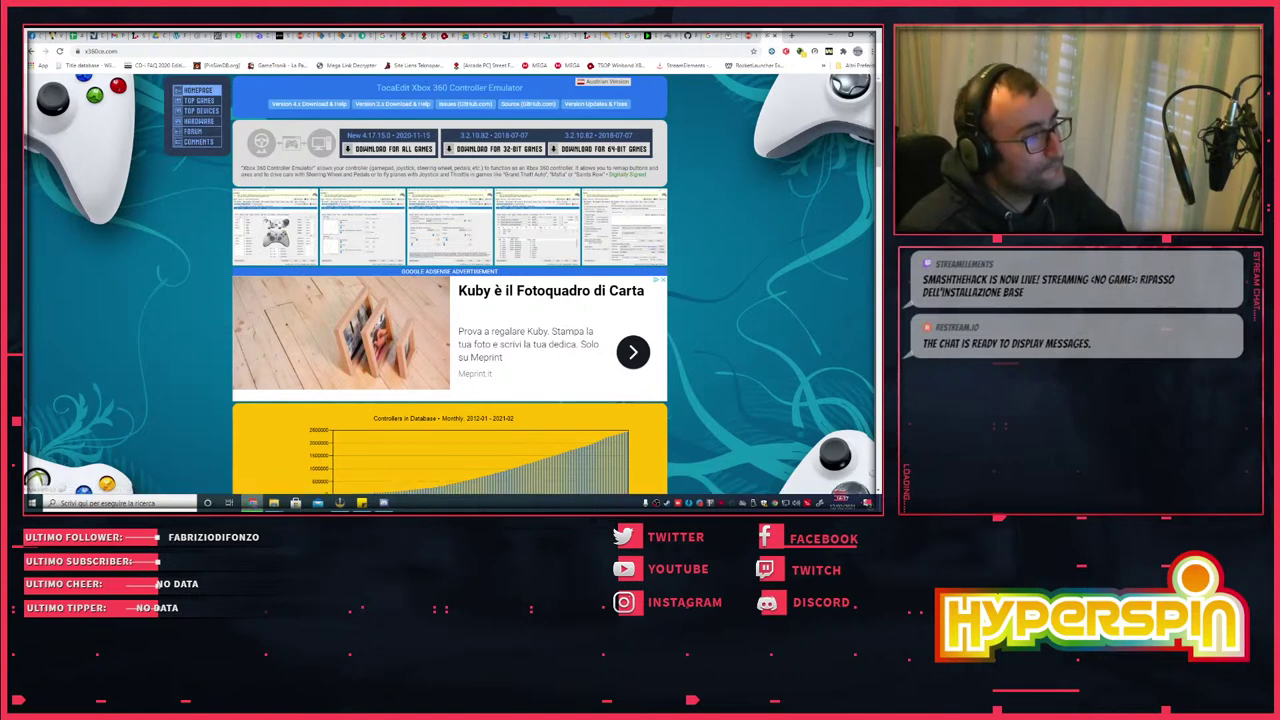
# - Switch to File Explorer and open the GameData folder of Captain Tsubasa - Rise of New Champions on the hyperspin2 drive
pyautogui.click(829, 36)
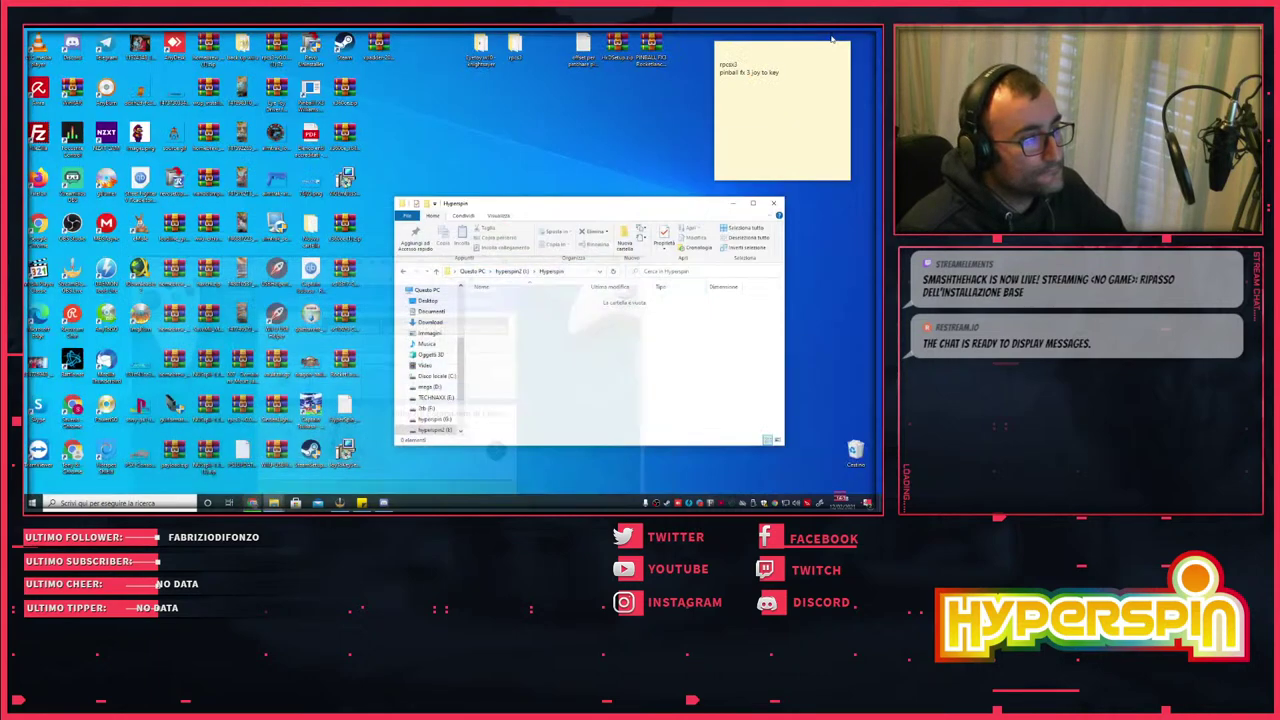
pyautogui.click(431, 419)
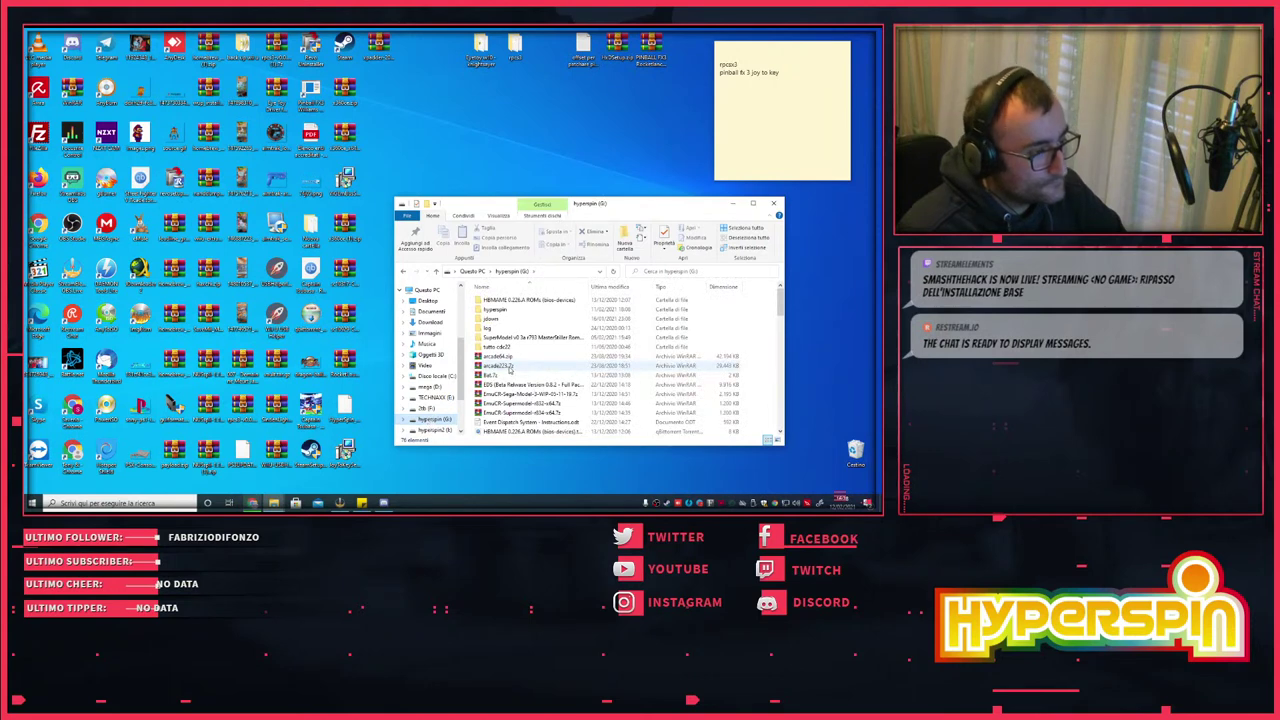
pyautogui.click(430, 429)
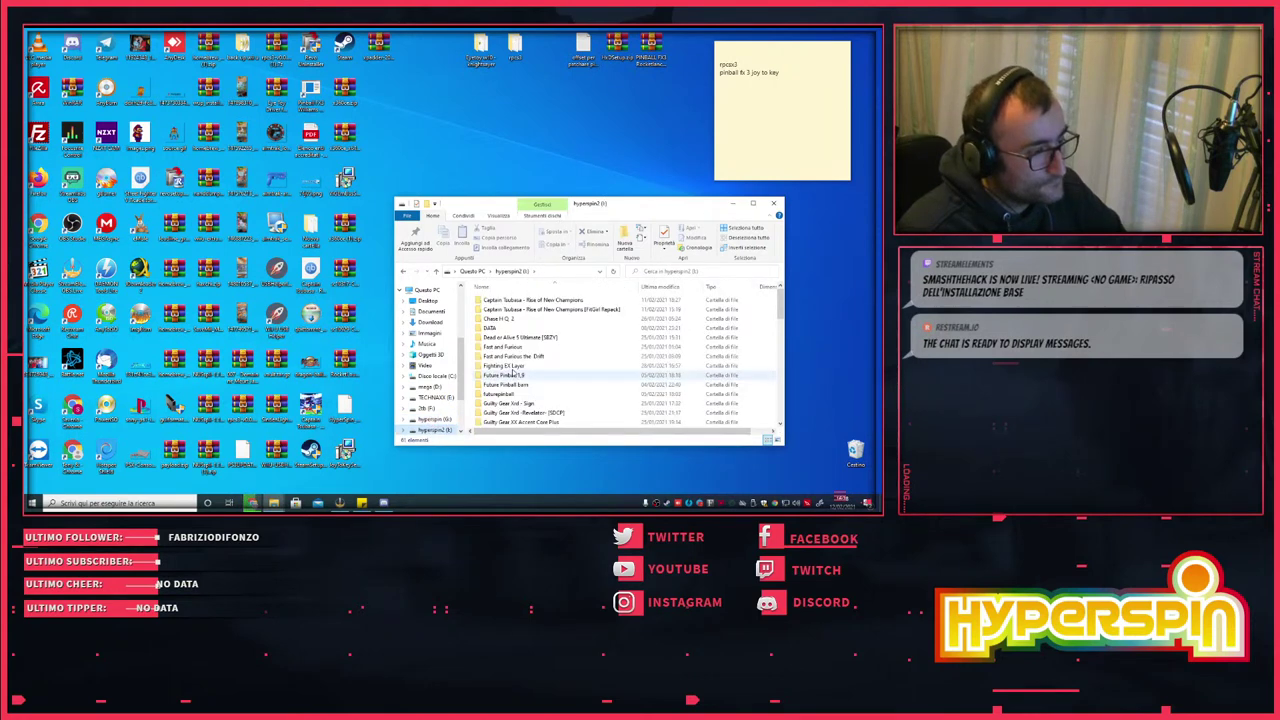
pyautogui.doubleClick(520, 302)
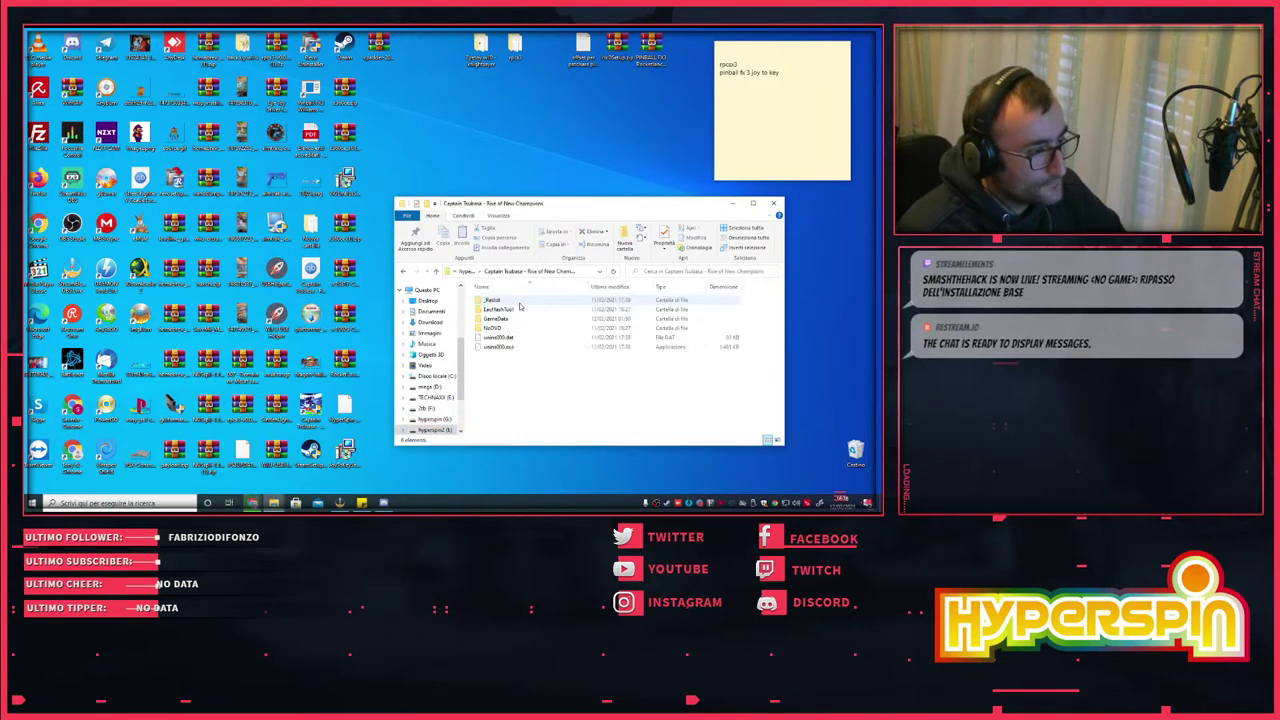
pyautogui.doubleClick(494, 320)
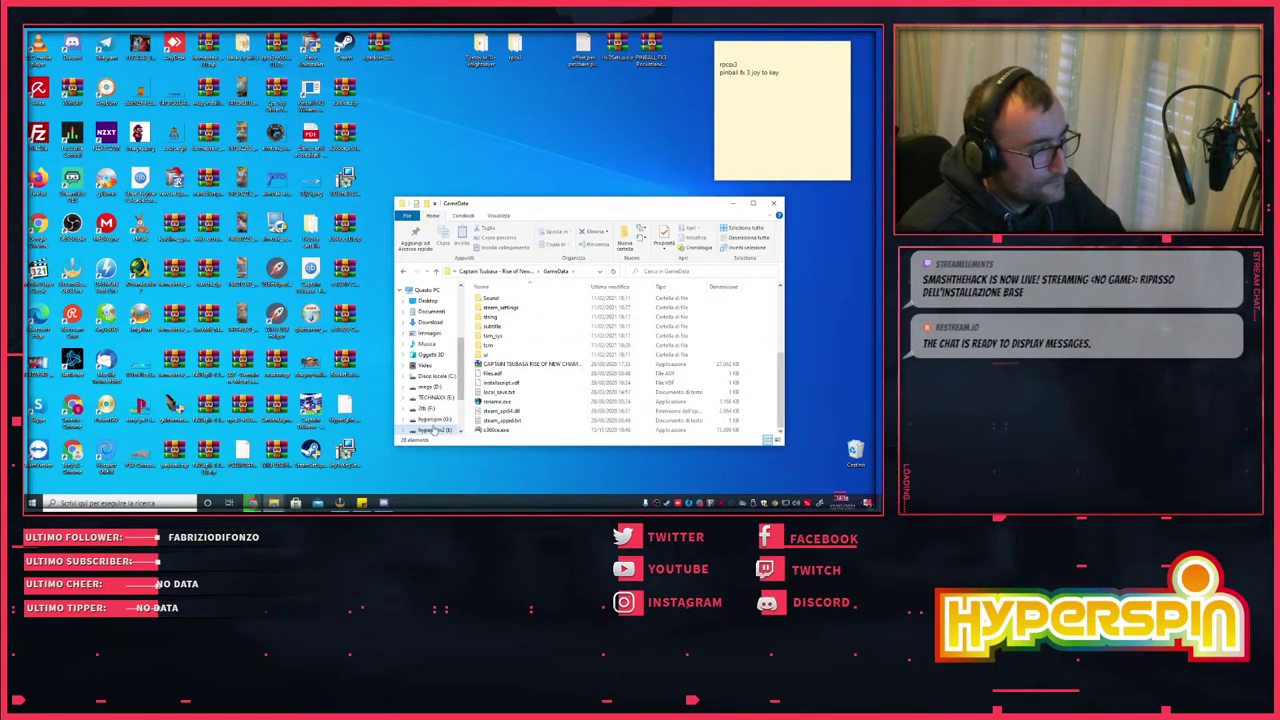
pyautogui.scroll(-1, 430, 415)
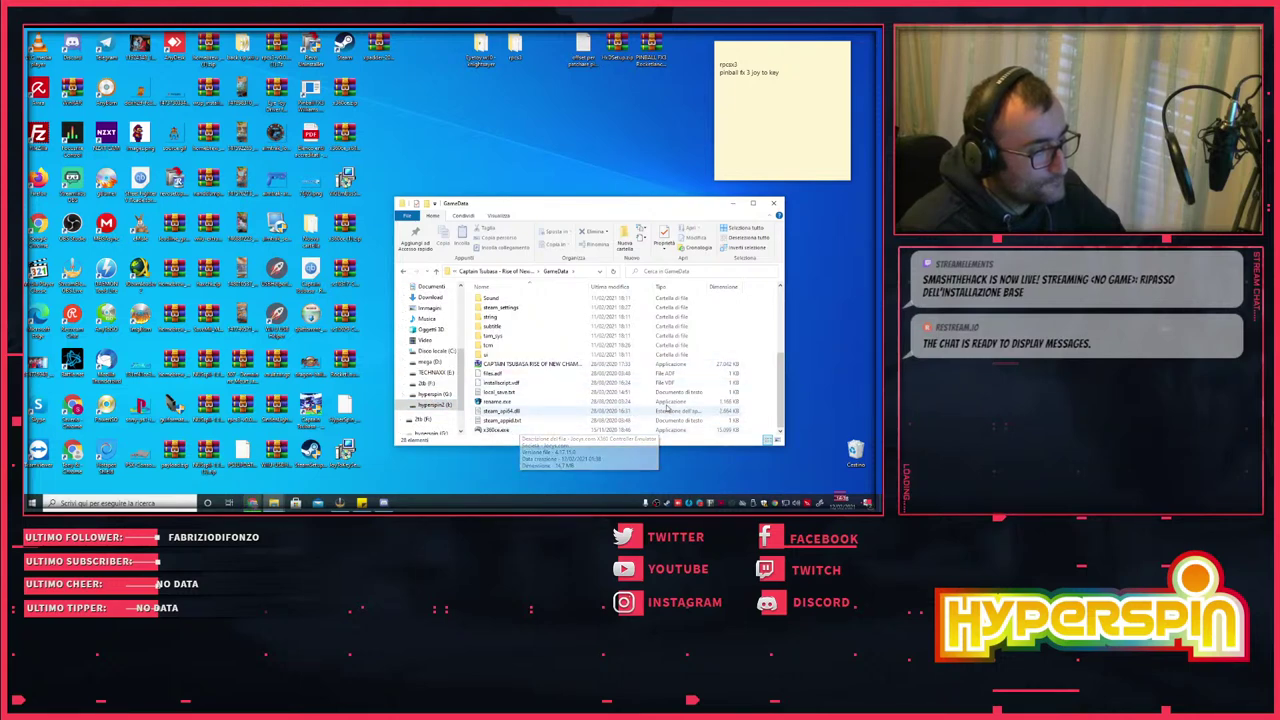
# - Empty the Recycle Bin, permanently deleting its contents
pyautogui.rightClick(855, 452)
pyautogui.click(820, 399)
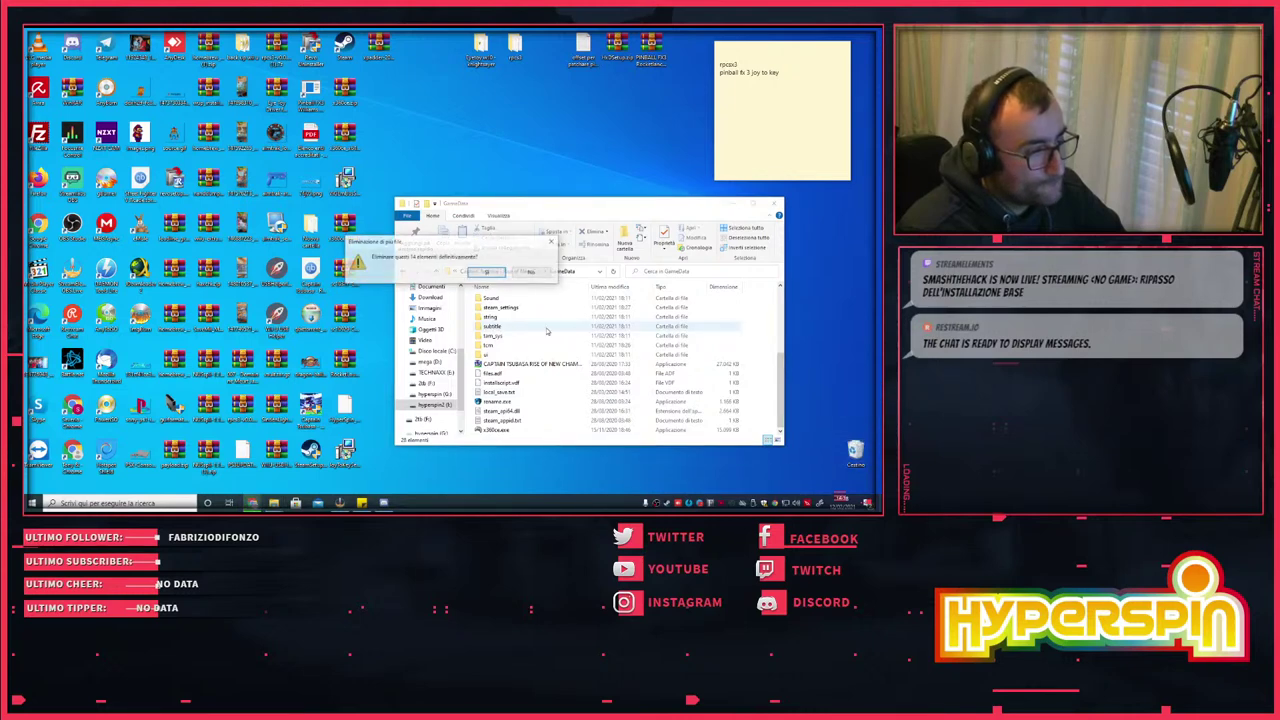
pyautogui.click(488, 272)
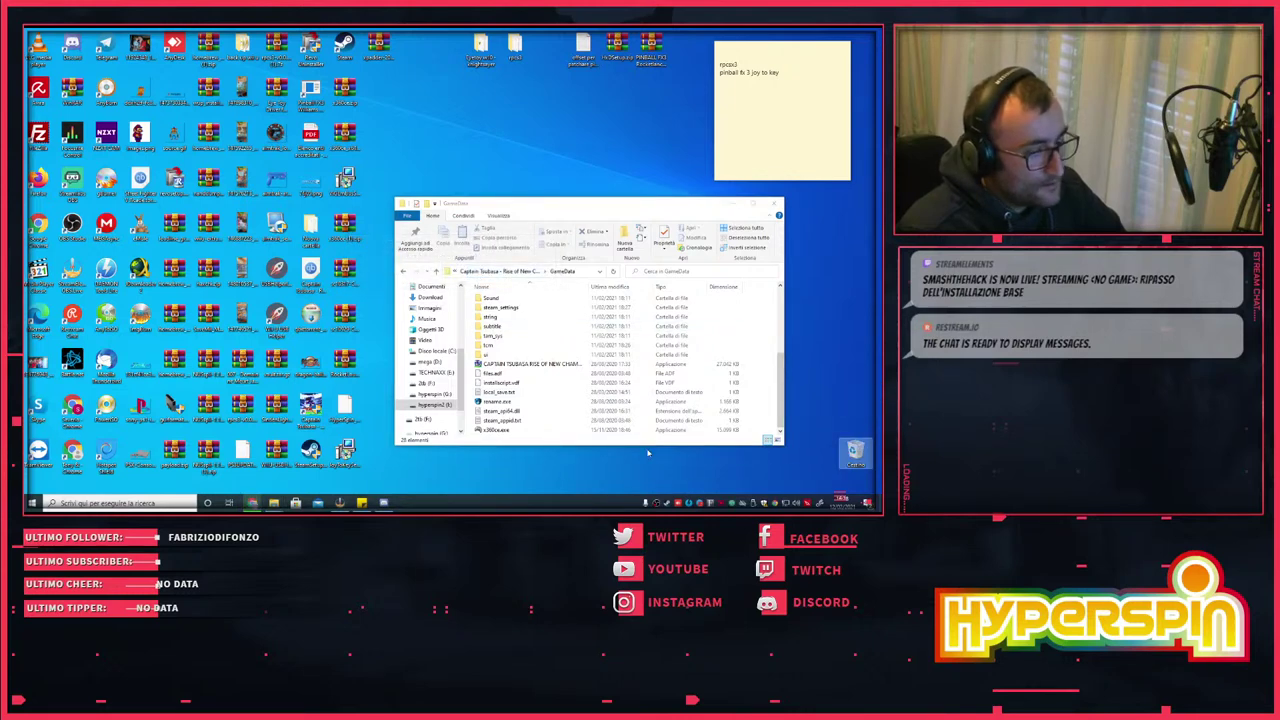
# - Launch x360ce.exe from the GameData folder and move its window beside the File Explorer window
pyautogui.click(491, 430)
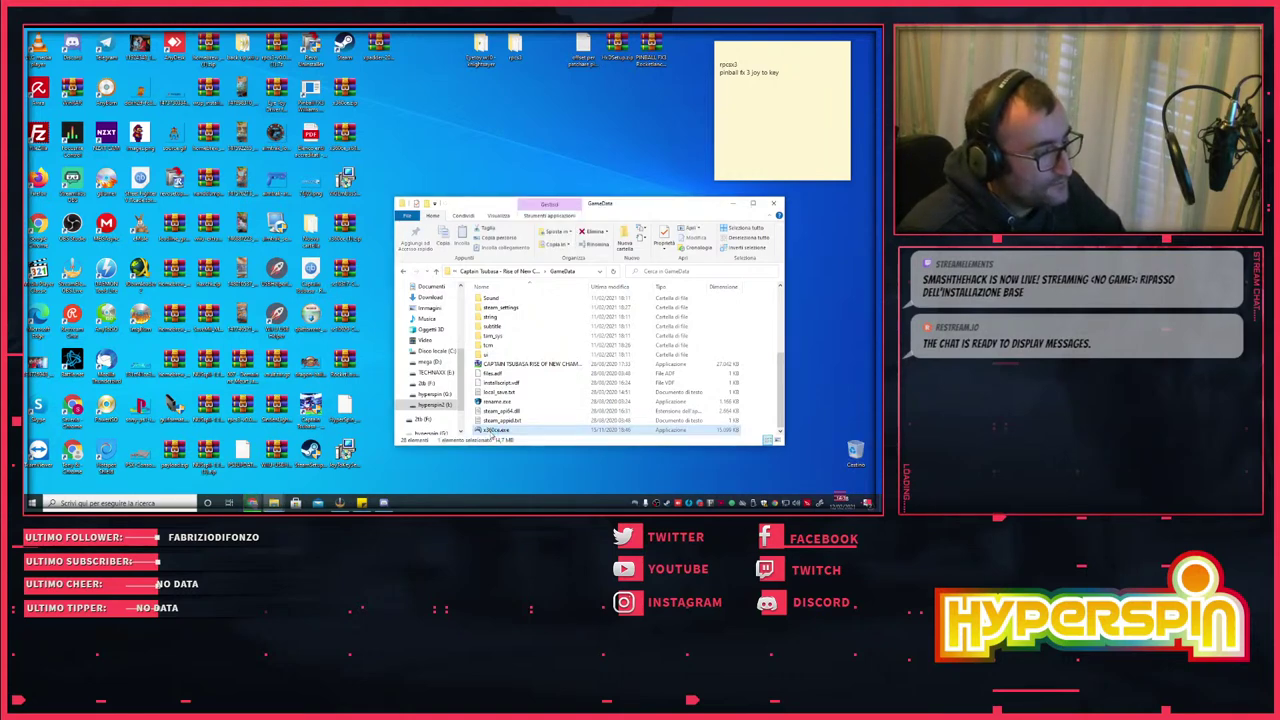
pyautogui.doubleClick(491, 430)
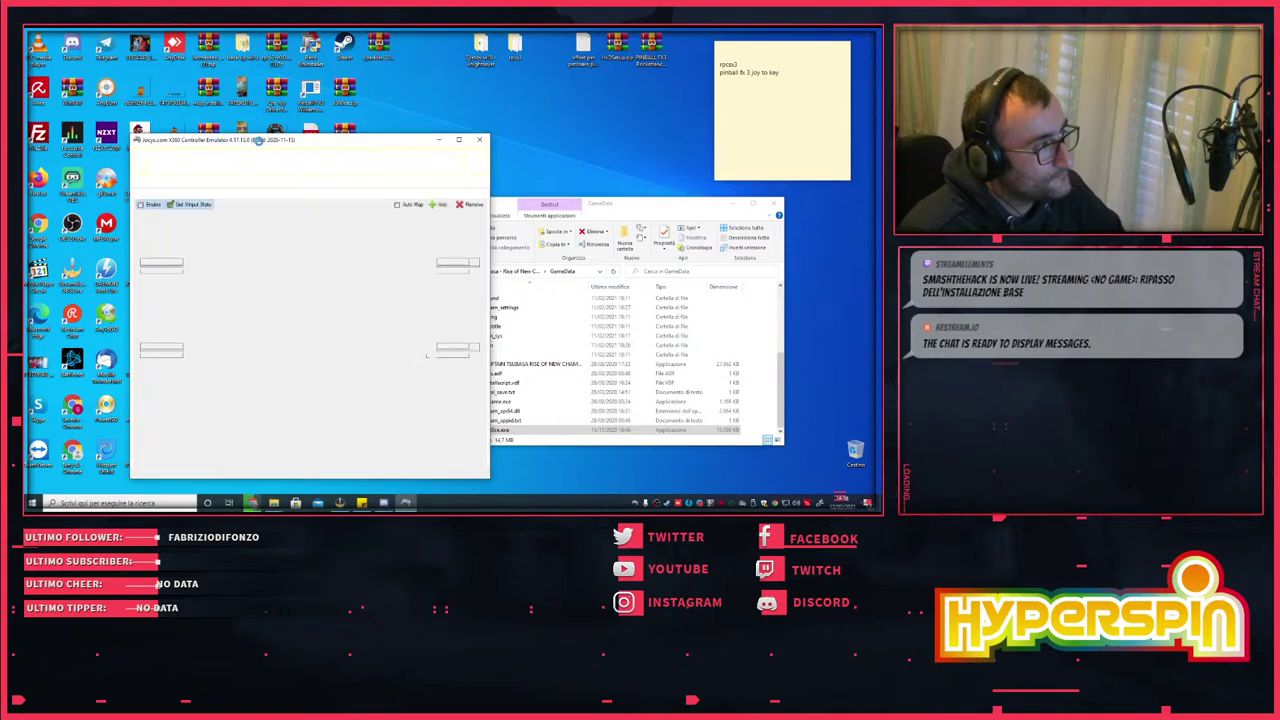
pyautogui.moveTo(270, 146); pyautogui.dragTo(187, 60)
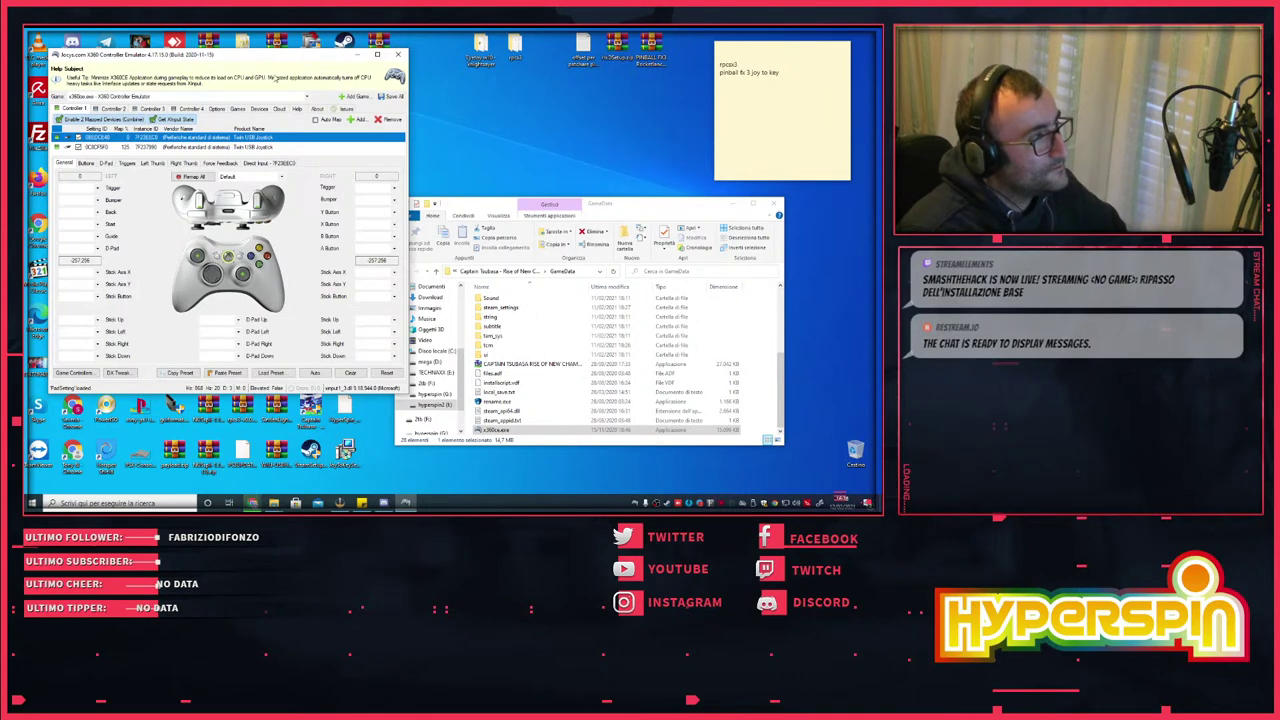
pyautogui.moveTo(190, 58); pyautogui.dragTo(213, 85)
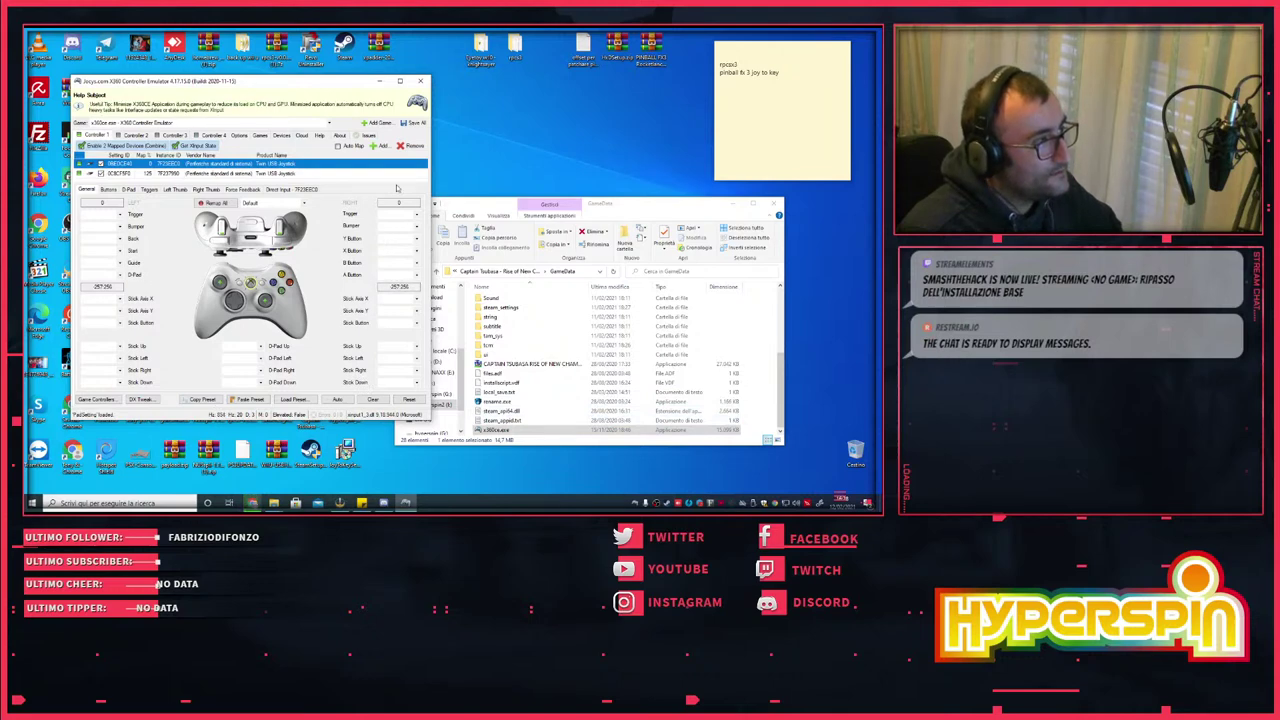
# - Open Devices and Printers (Dispositivi e stampanti) from the Windows device settings
pyautogui.click(31, 502)
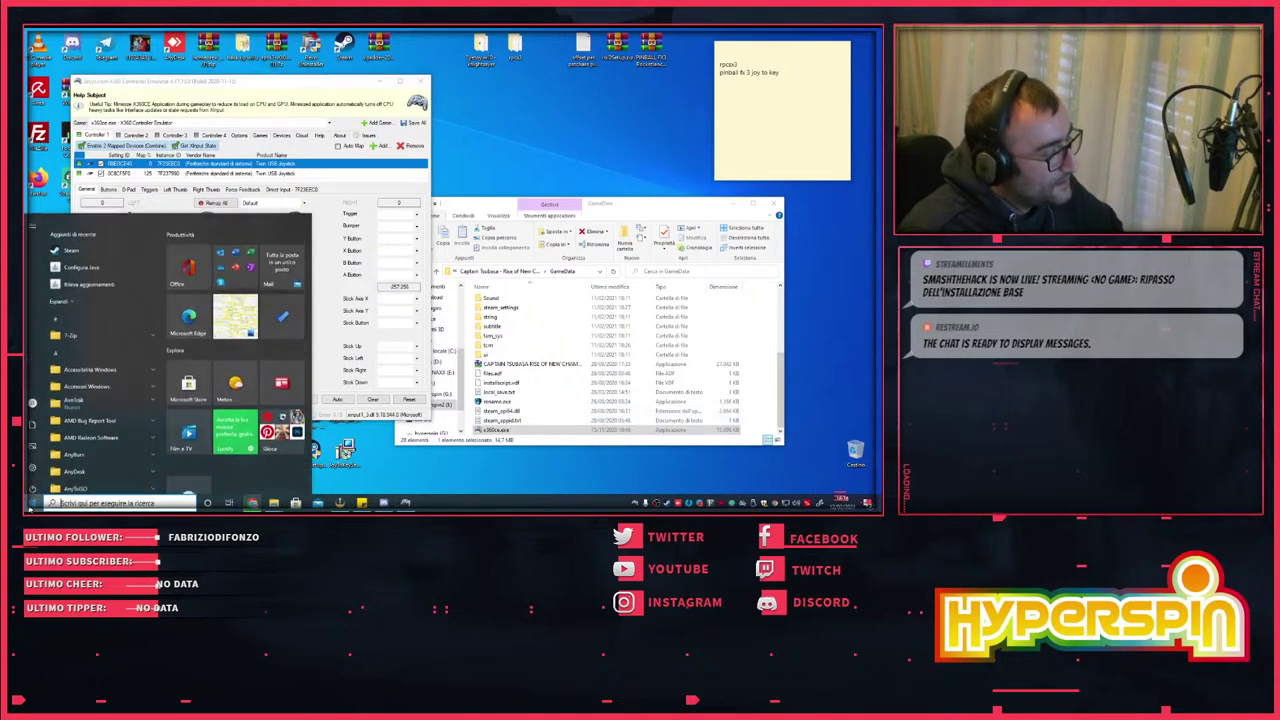
pyautogui.click(36, 469)
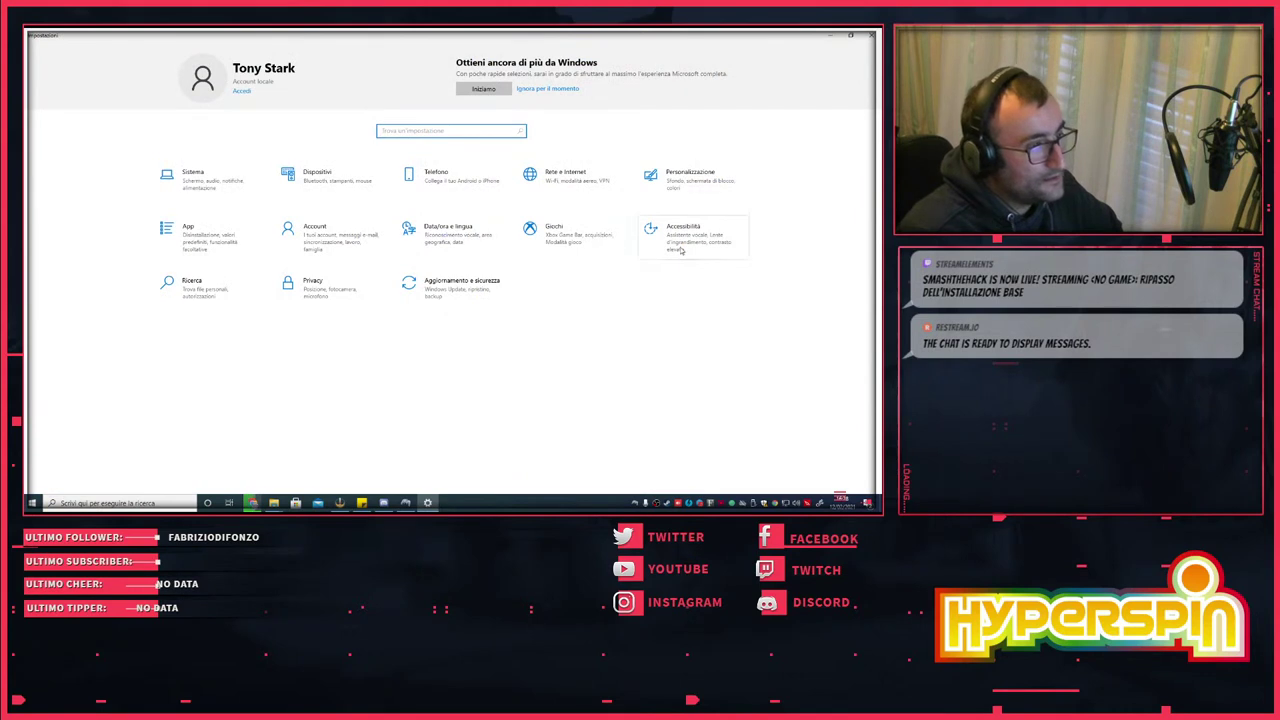
pyautogui.click(324, 179)
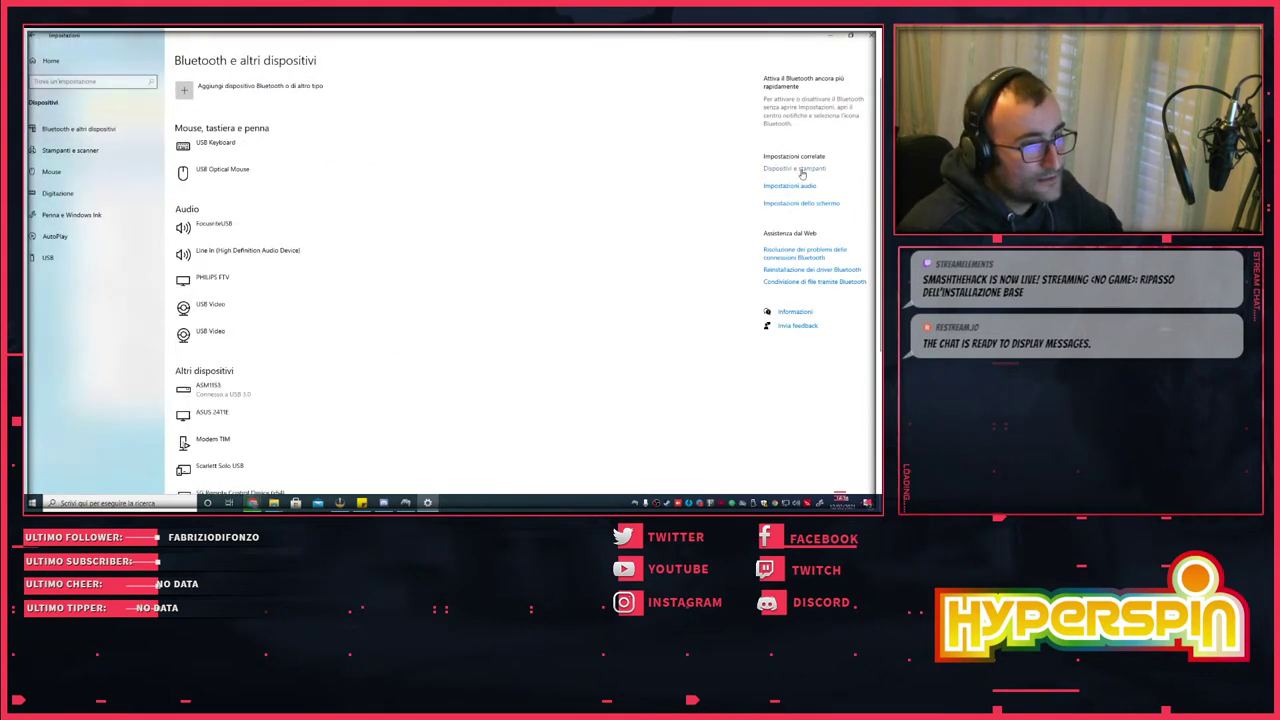
pyautogui.click(800, 169)
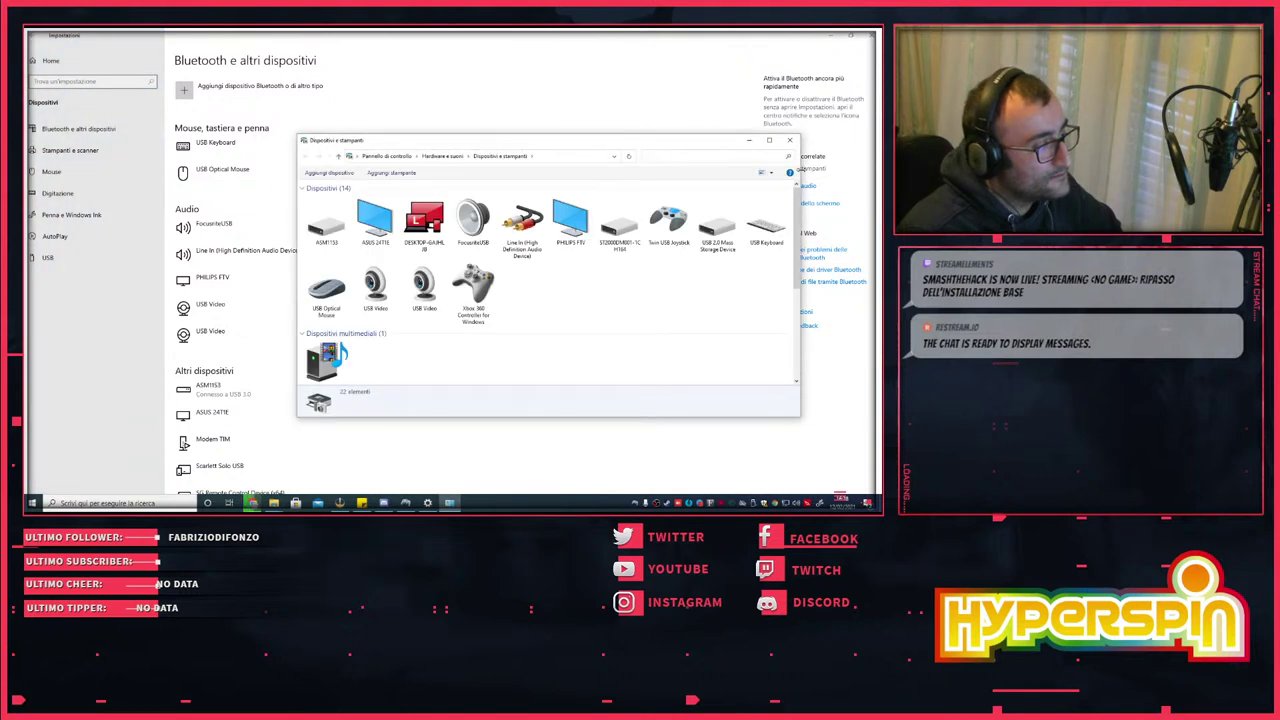
# - View the game controller settings of the Xbox 360 Controller for Windows, and return to the x360ce window
pyautogui.click(473, 290)
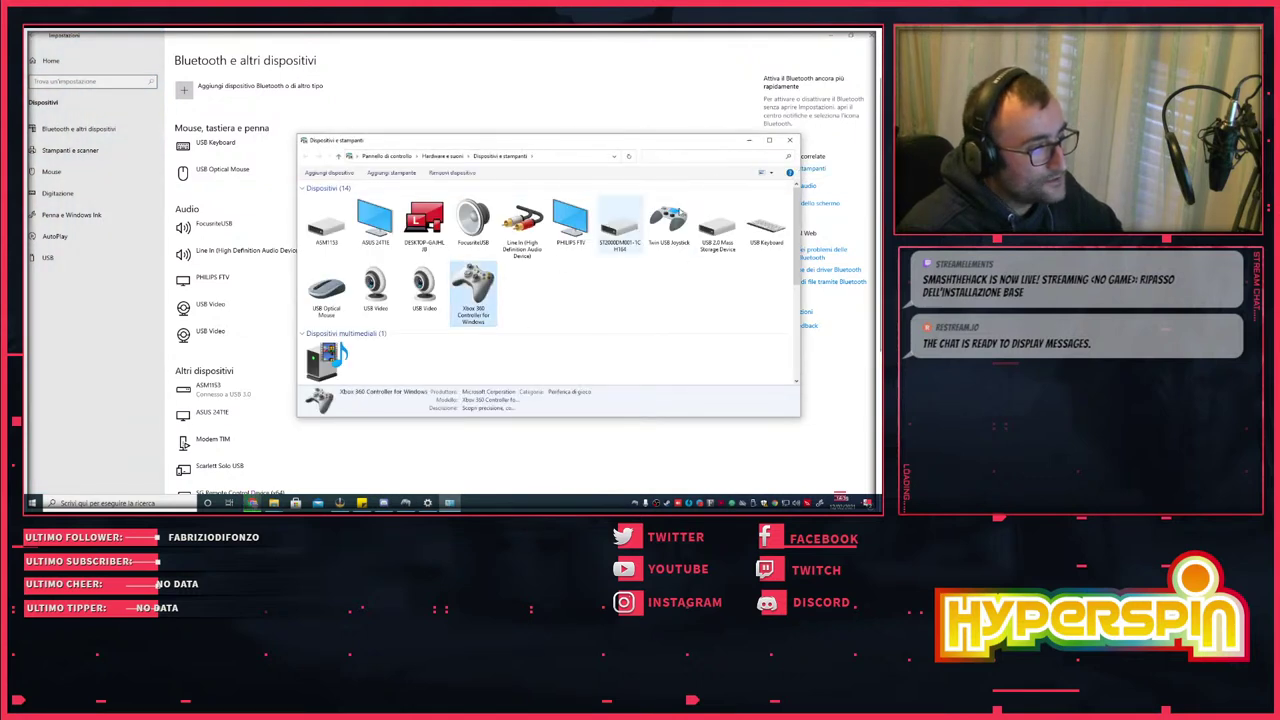
pyautogui.rightClick(476, 290)
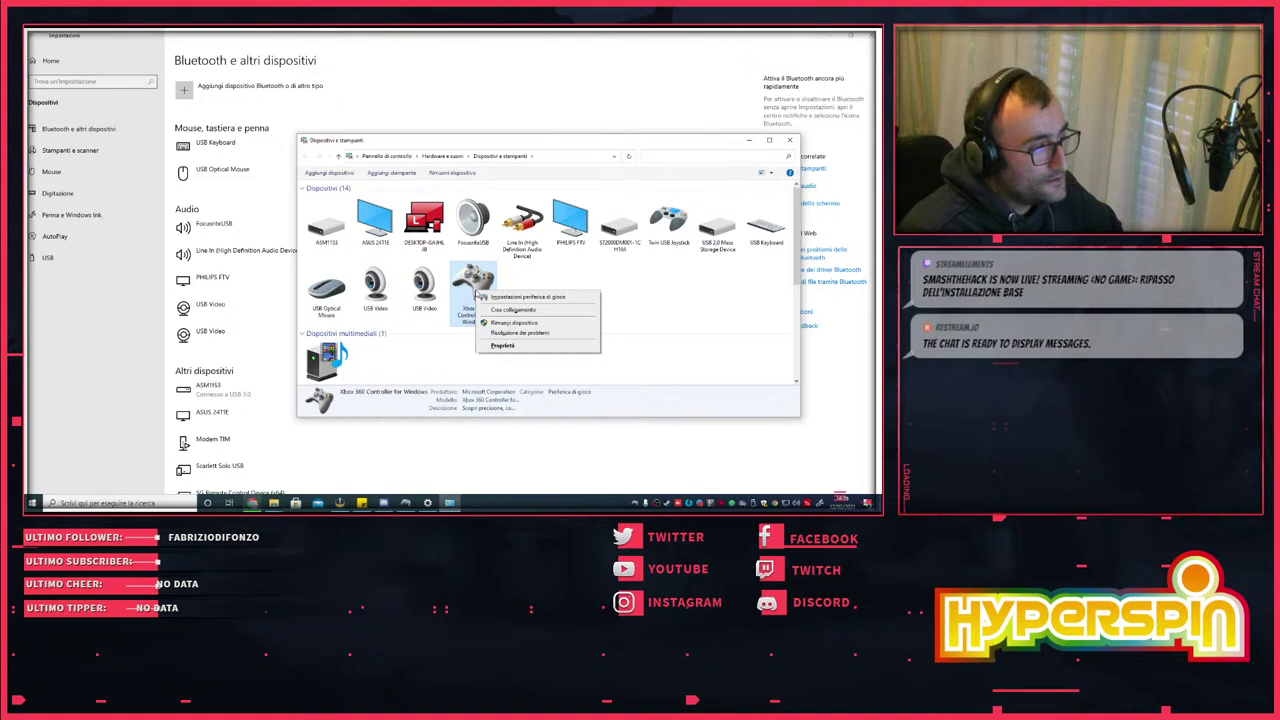
pyautogui.click(490, 296)
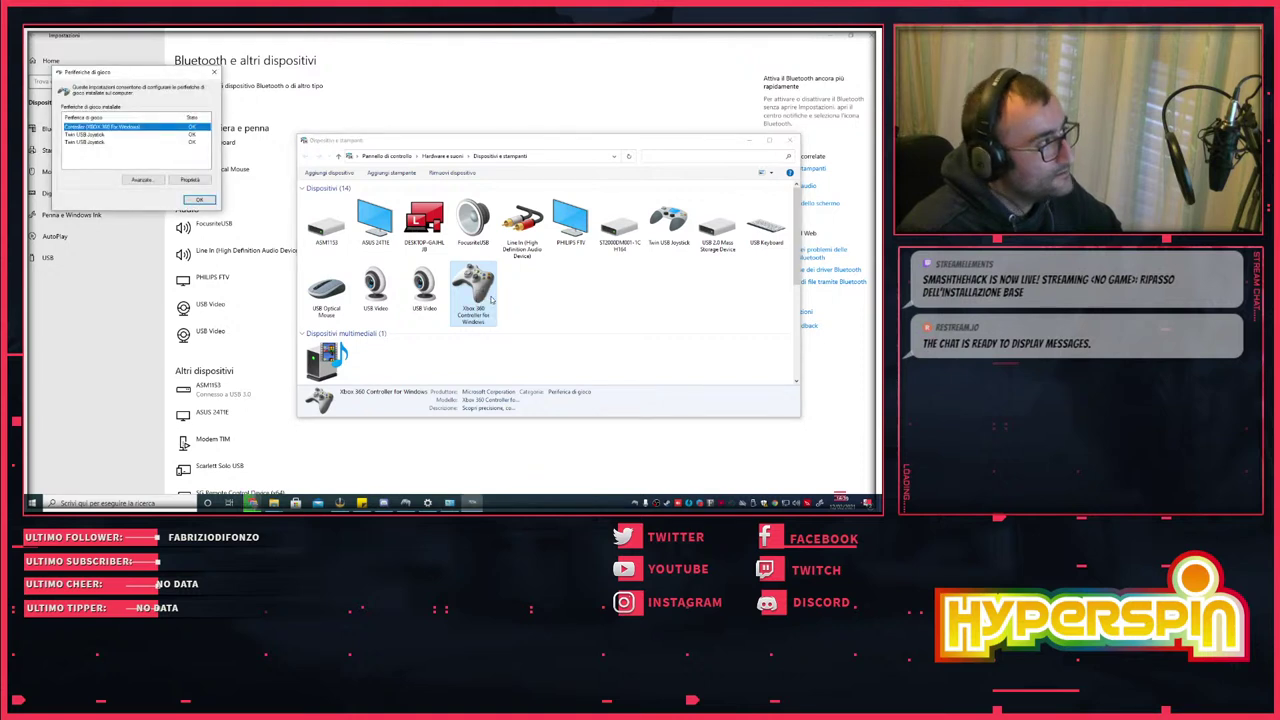
pyautogui.click(199, 199)
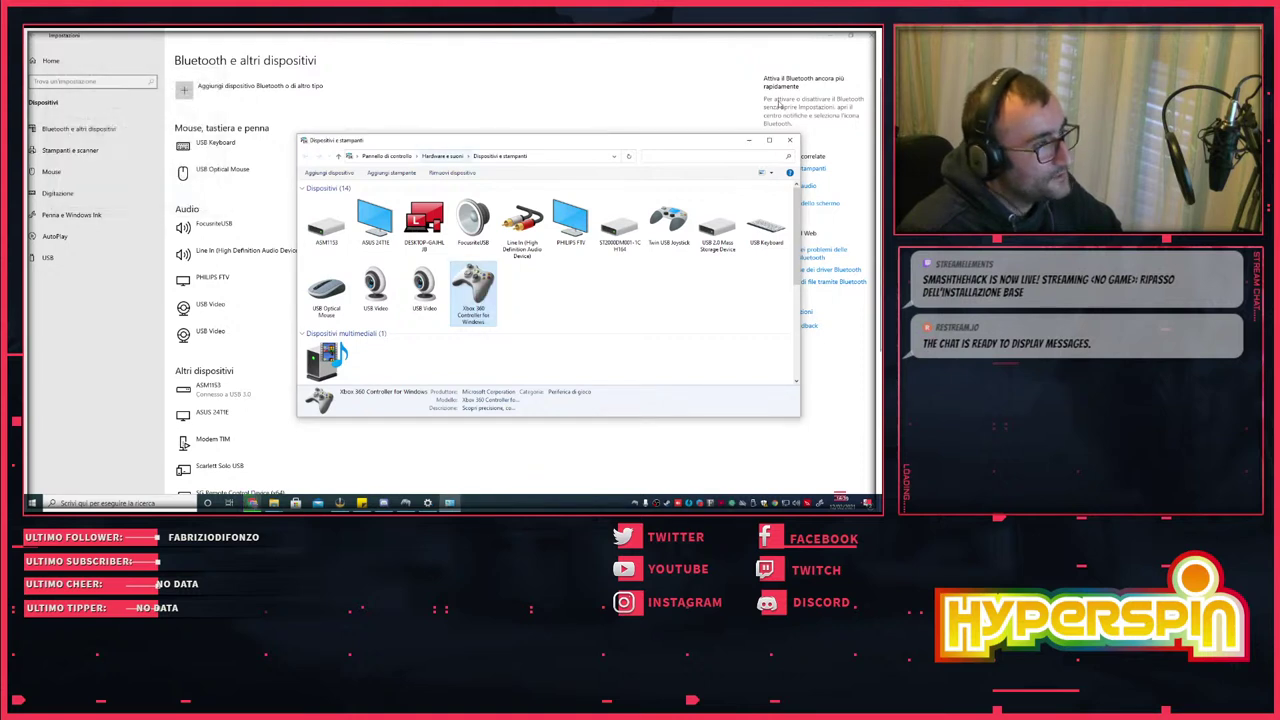
pyautogui.click(788, 141)
pyautogui.click(851, 35)
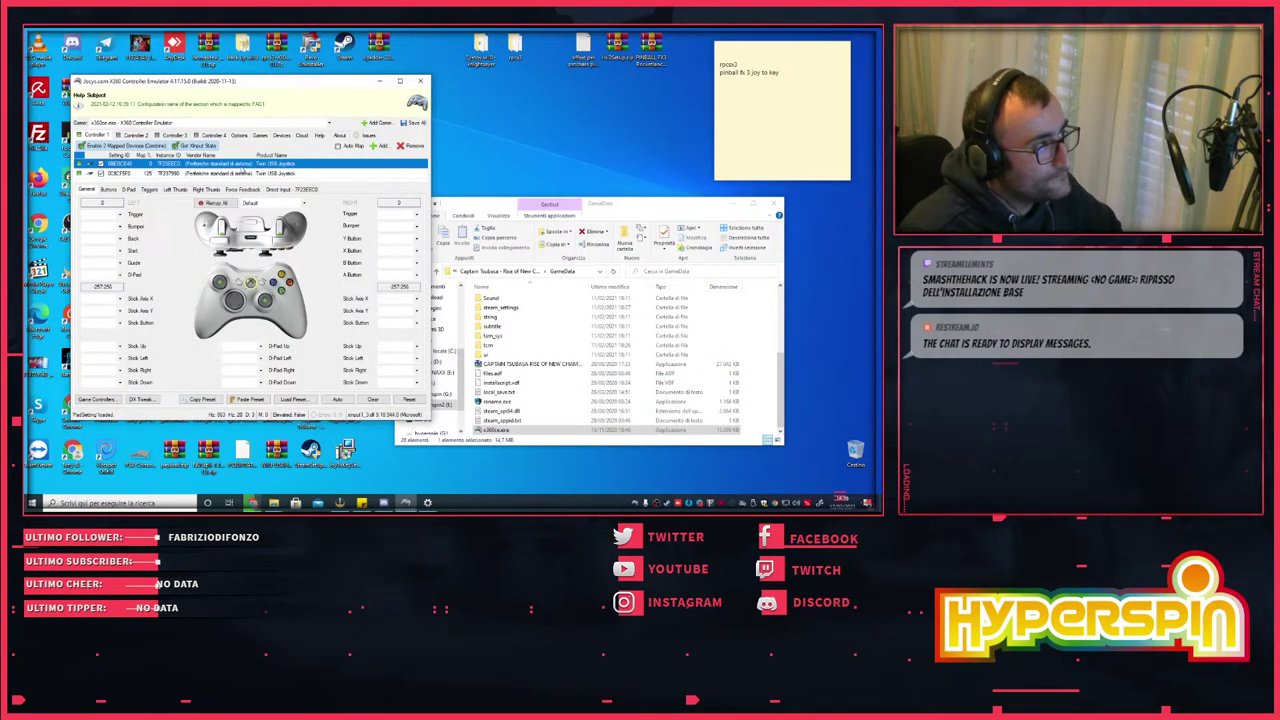
# - Look through the general options and the games list in x360ce
pyautogui.click(241, 136)
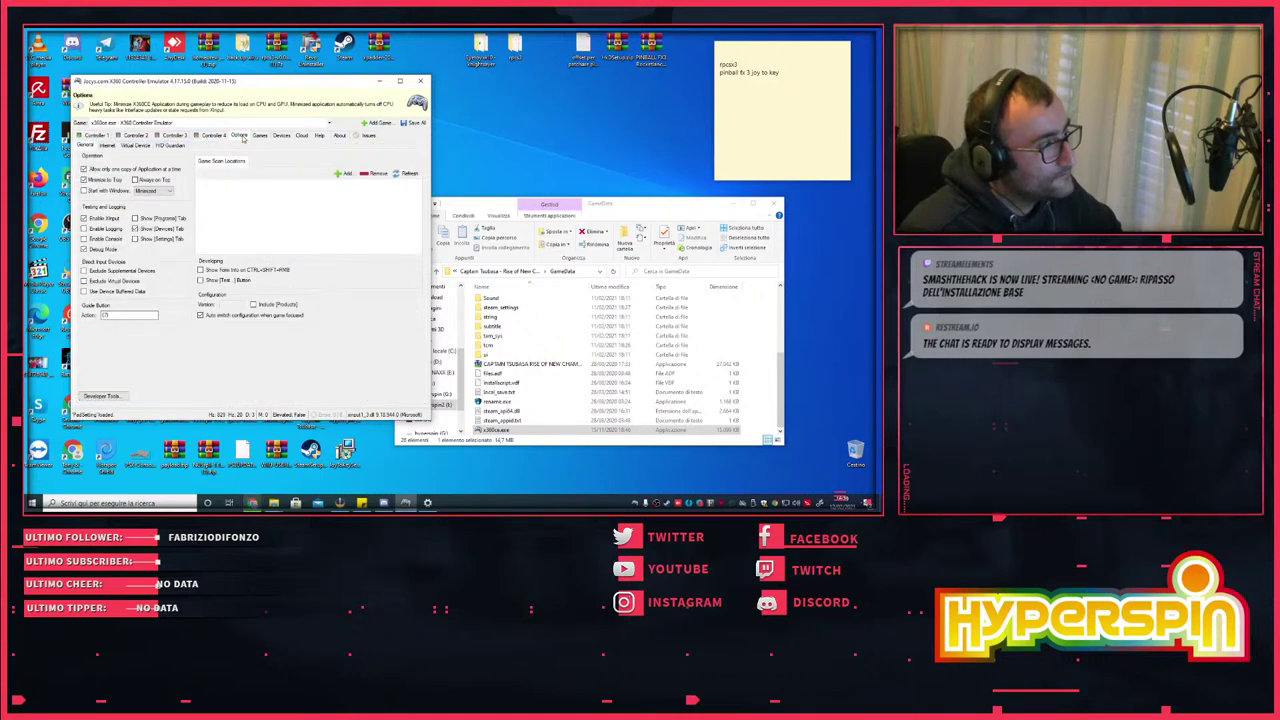
pyautogui.click(221, 136)
pyautogui.click(240, 136)
pyautogui.click(259, 136)
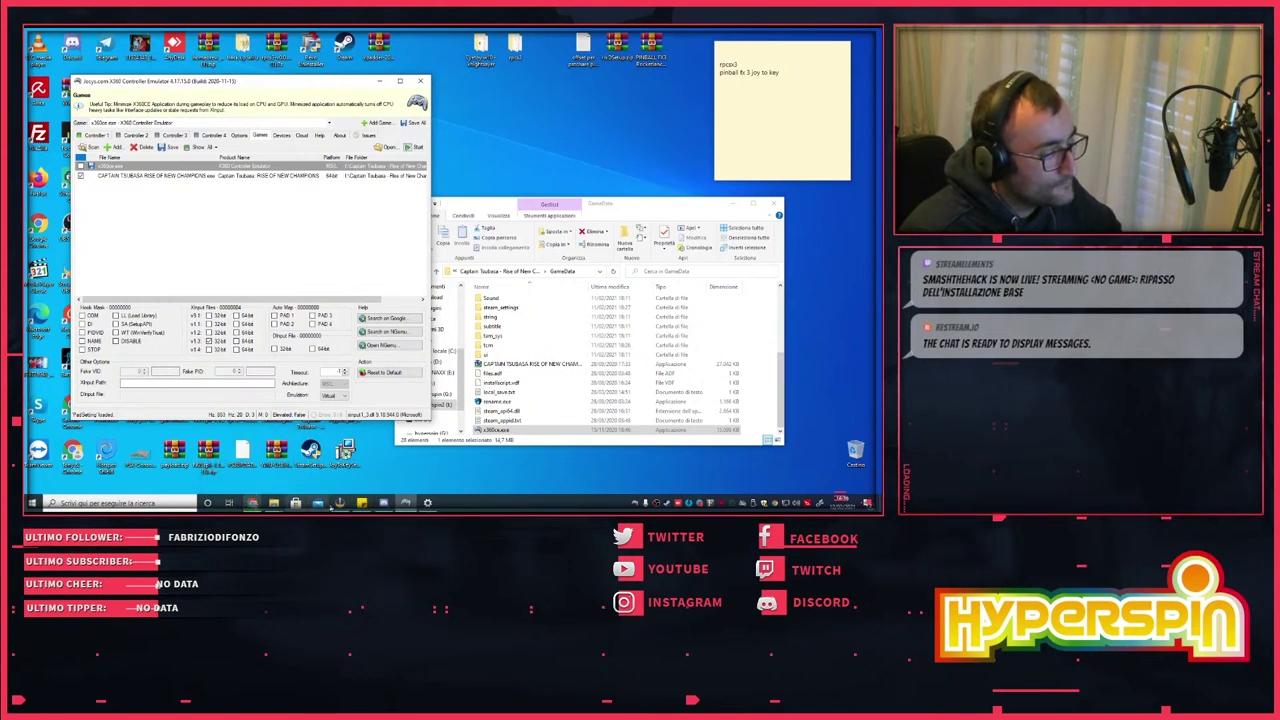
# - Switch to the browser and reread the x360ce instructions on ViGEmBus, adding a controller, mapping buttons and HidGuardian
pyautogui.click(254, 502)
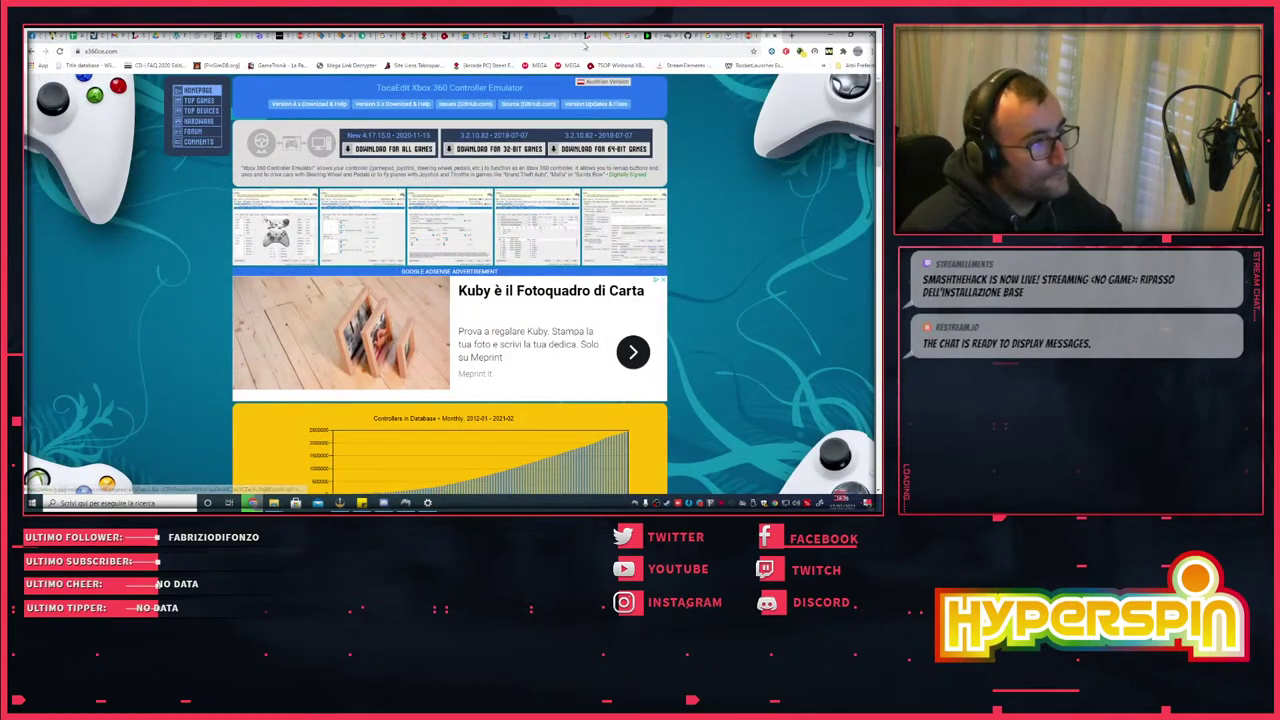
pyautogui.scroll(-6, 534, 240)
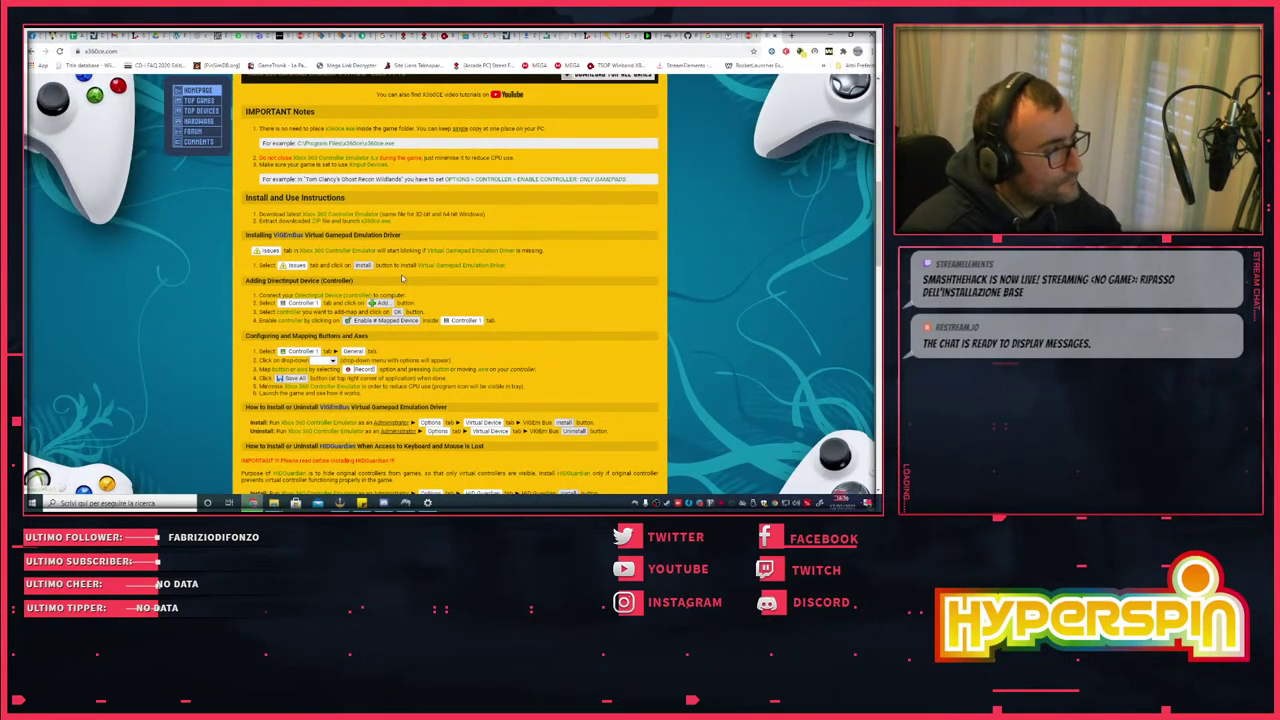
pyautogui.scroll(-3, 449, 260)
pyautogui.scroll(-3, 449, 260)
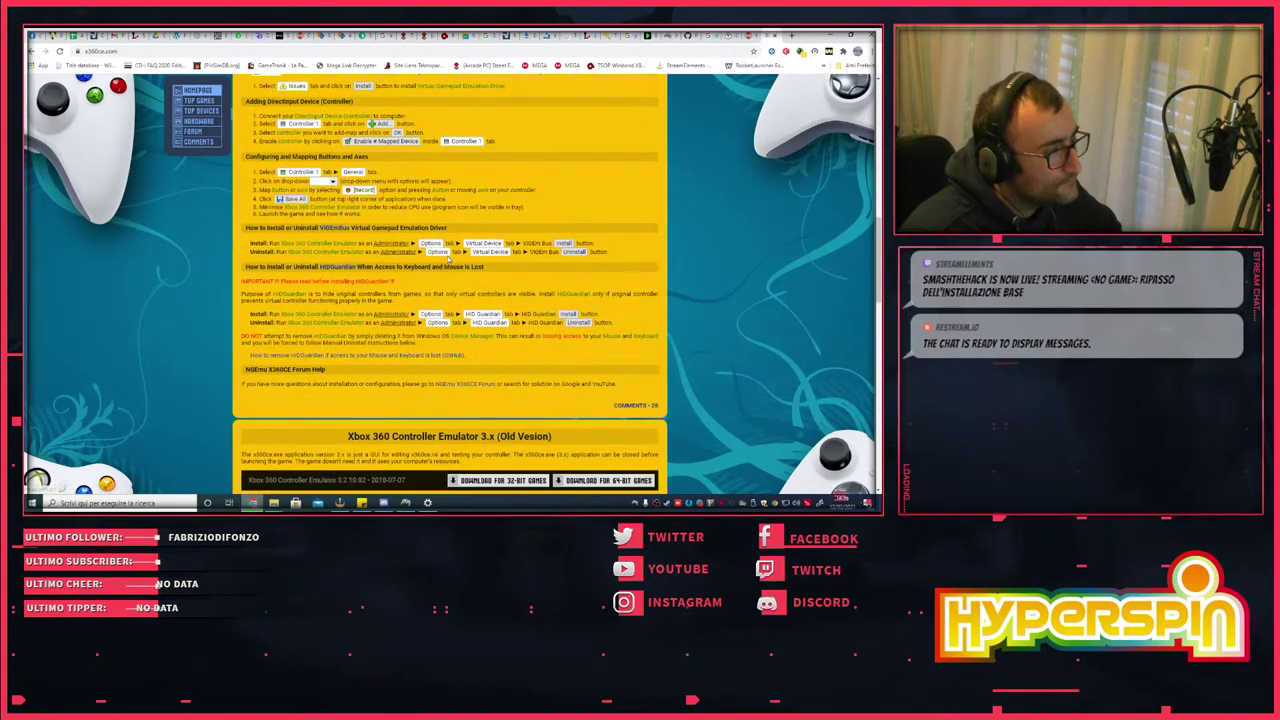
pyautogui.scroll(1, 448, 253)
pyautogui.scroll(1, 448, 254)
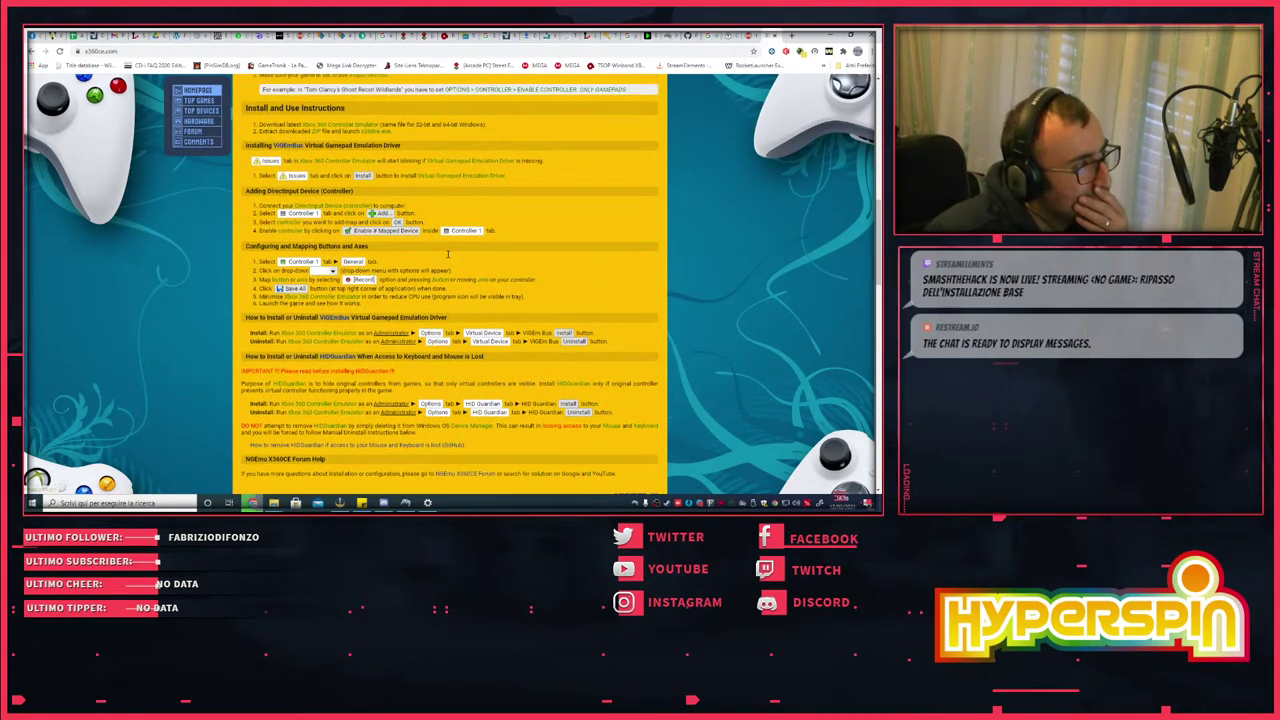
pyautogui.scroll(5, 449, 260)
pyautogui.scroll(-5, 449, 260)
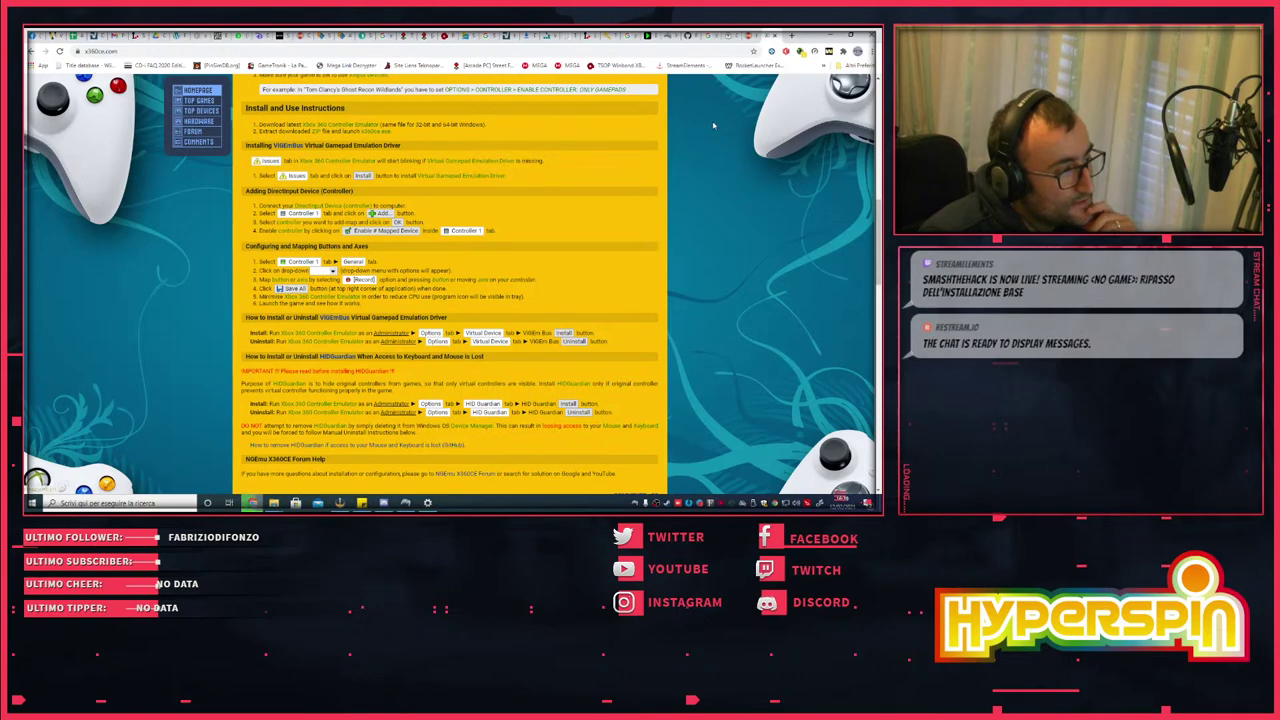
# - Restart x360ce.exe as administrator from the GameData folder and select the first Twin USB Joystick under Controller 1
pyautogui.click(830, 36)
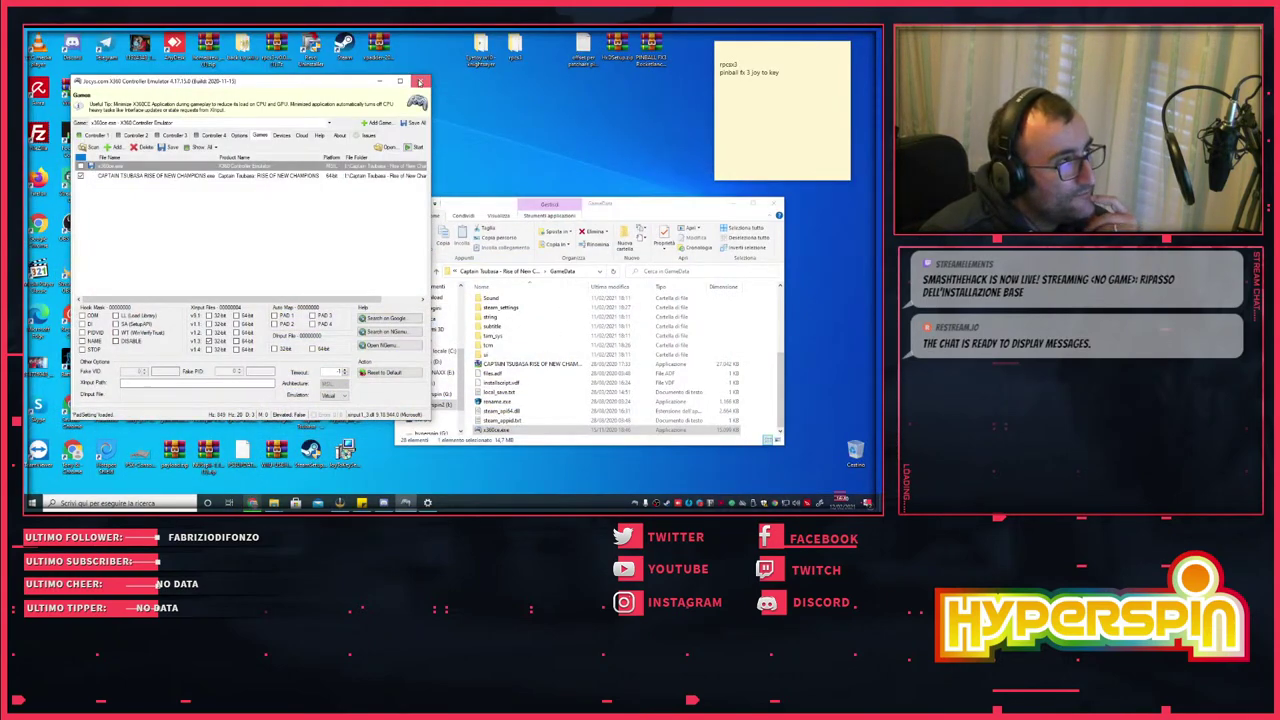
pyautogui.click(421, 80)
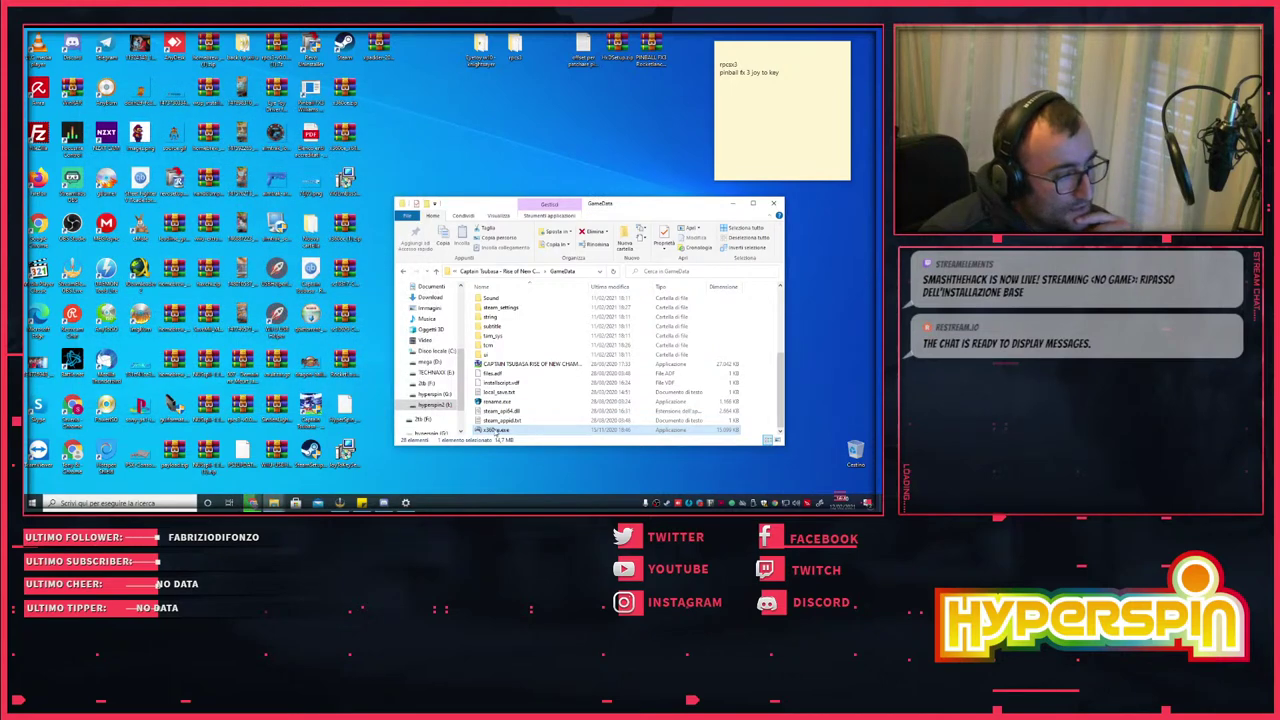
pyautogui.rightClick(492, 429)
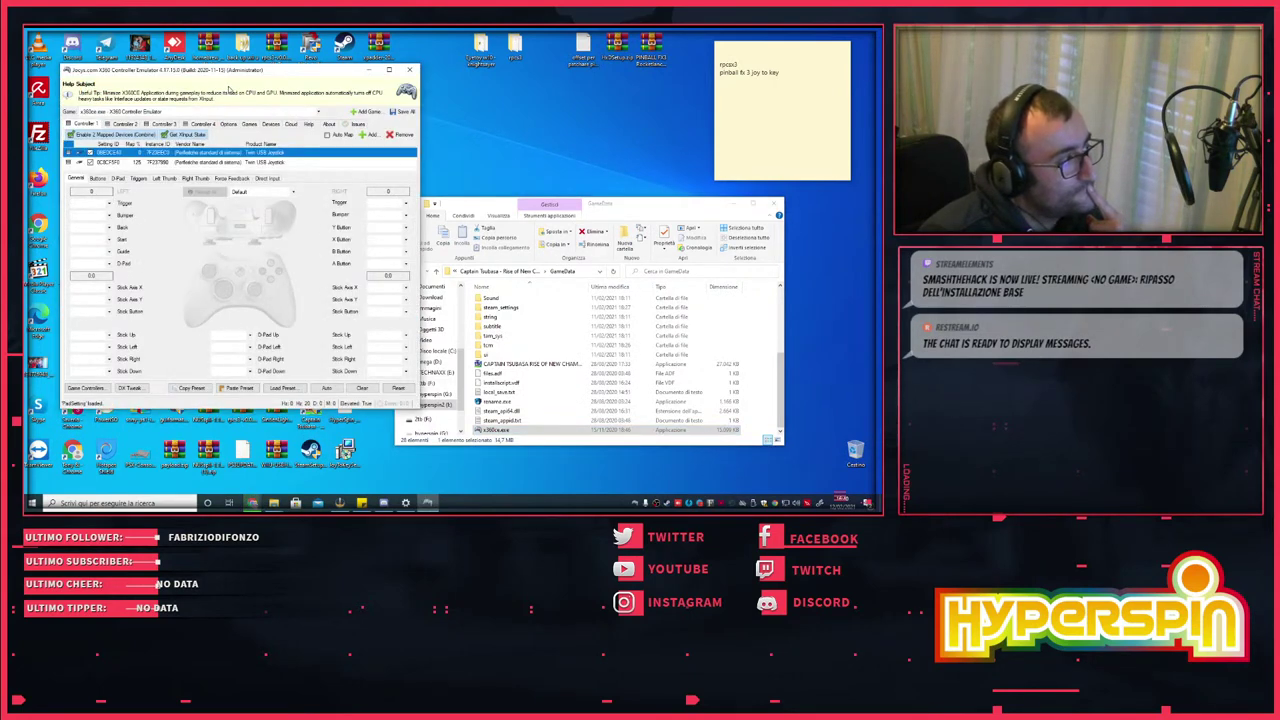
pyautogui.moveTo(214, 72); pyautogui.dragTo(309, 86)
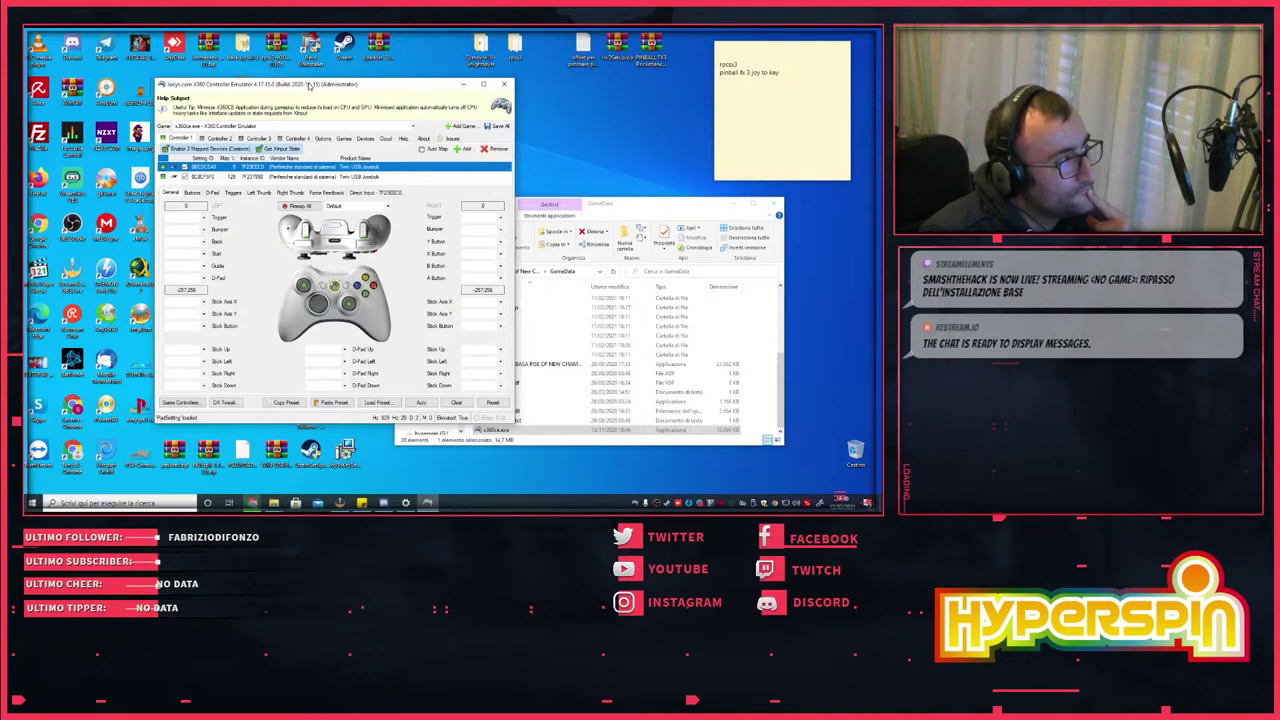
pyautogui.click(283, 177)
pyautogui.click(264, 166)
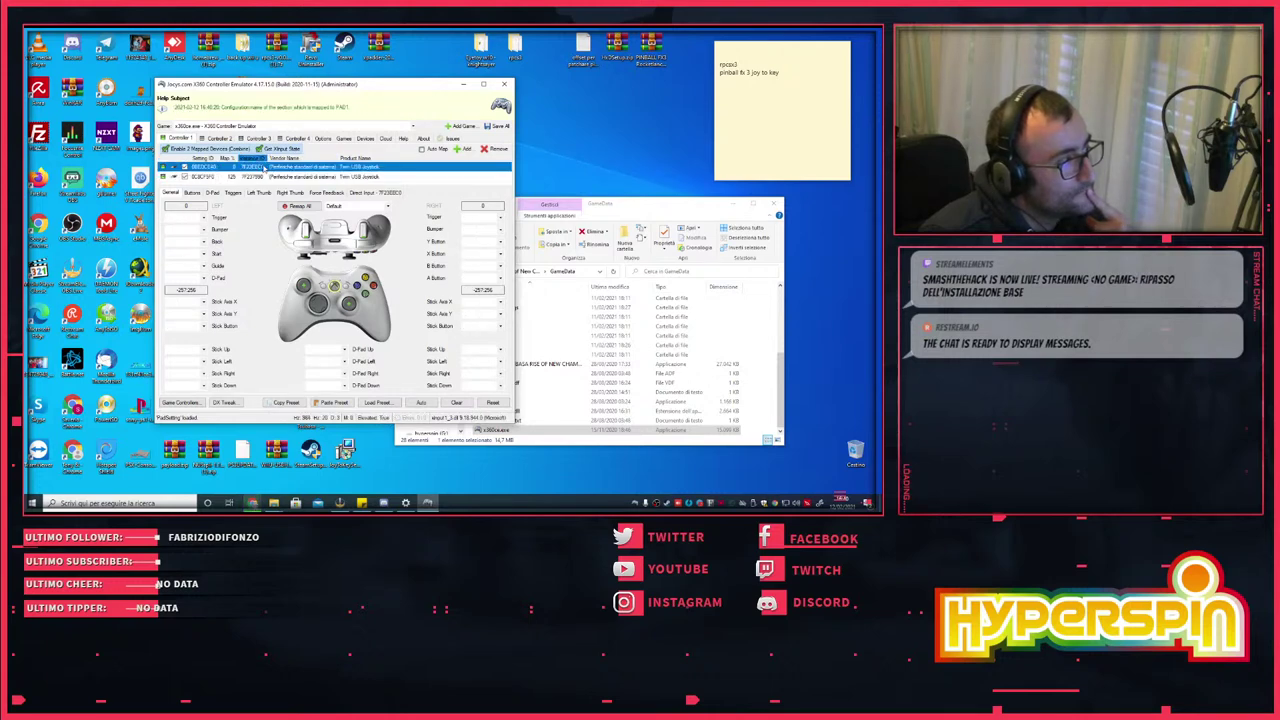
# - Check the virtual device polling rate in the x360ce options, and install HID Guardian
pyautogui.click(256, 178)
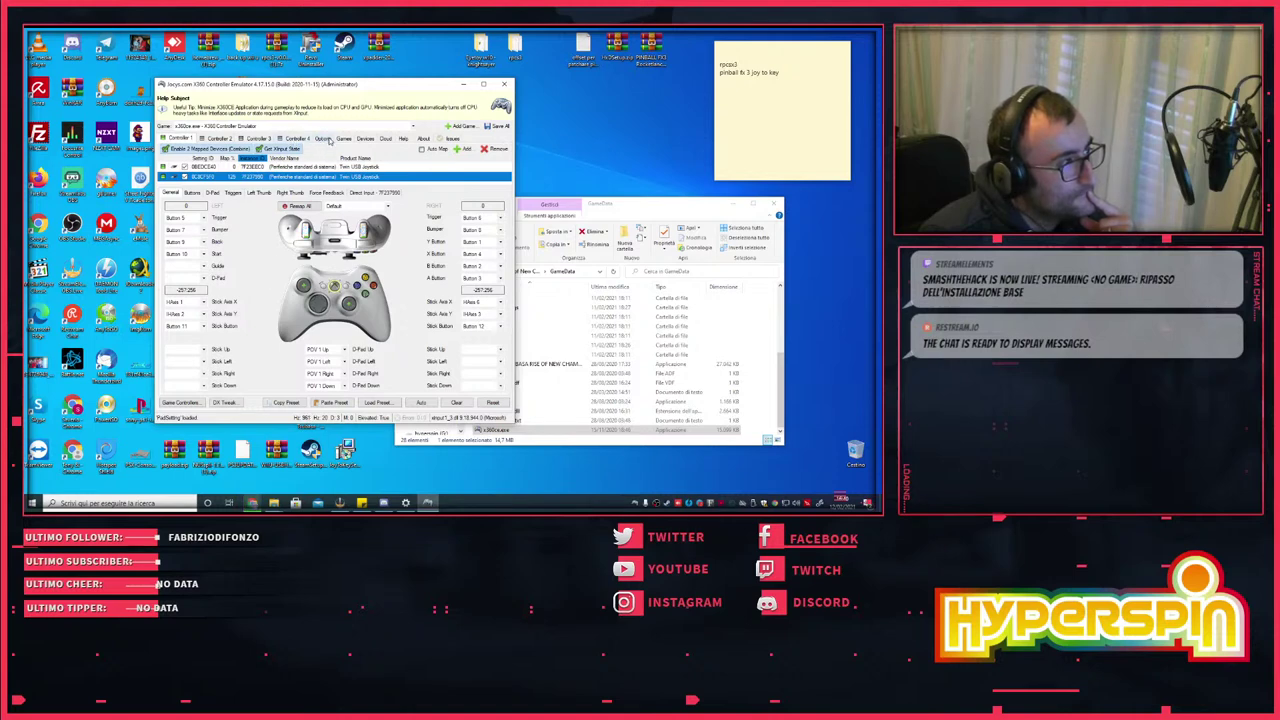
pyautogui.click(328, 140)
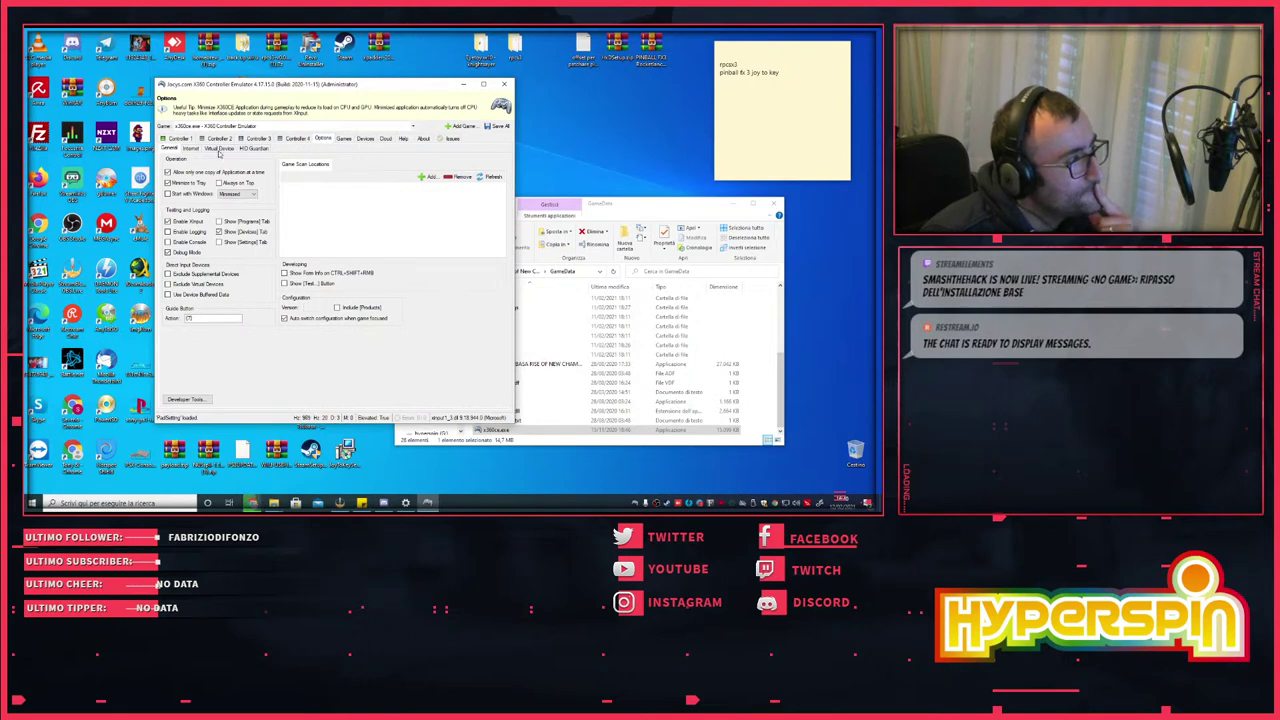
pyautogui.click(219, 148)
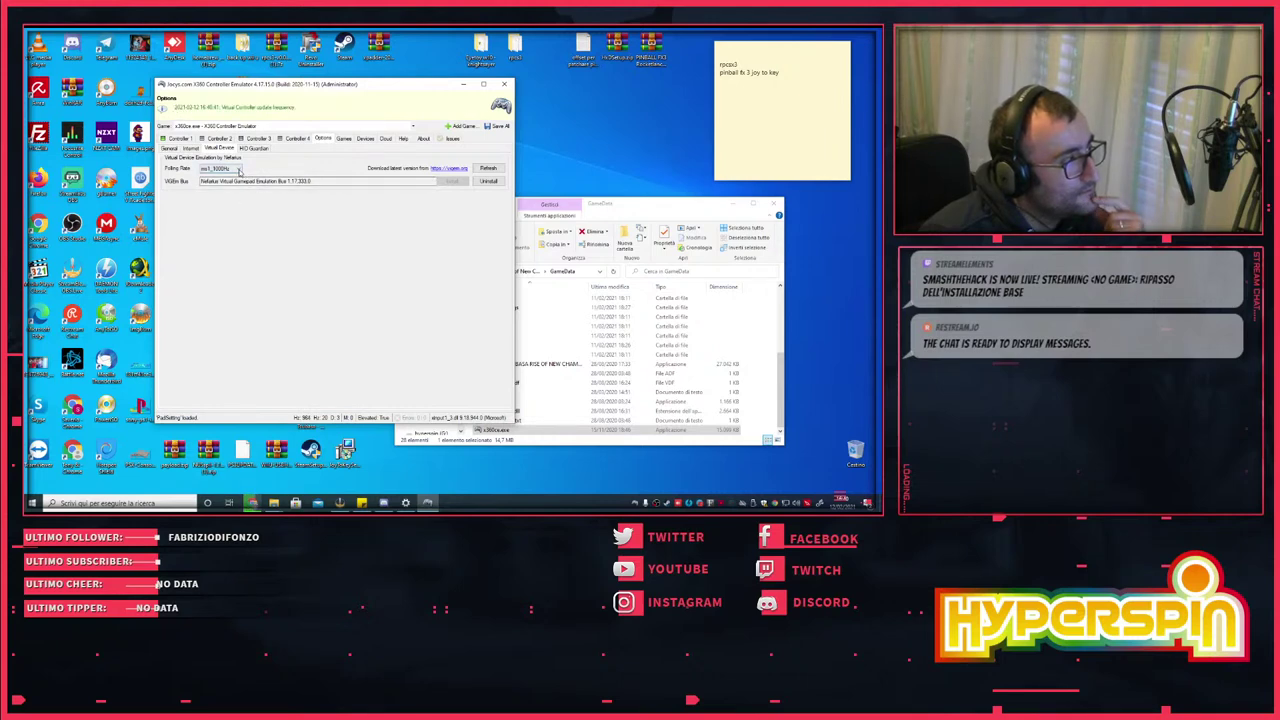
pyautogui.click(239, 170)
pyautogui.click(225, 176)
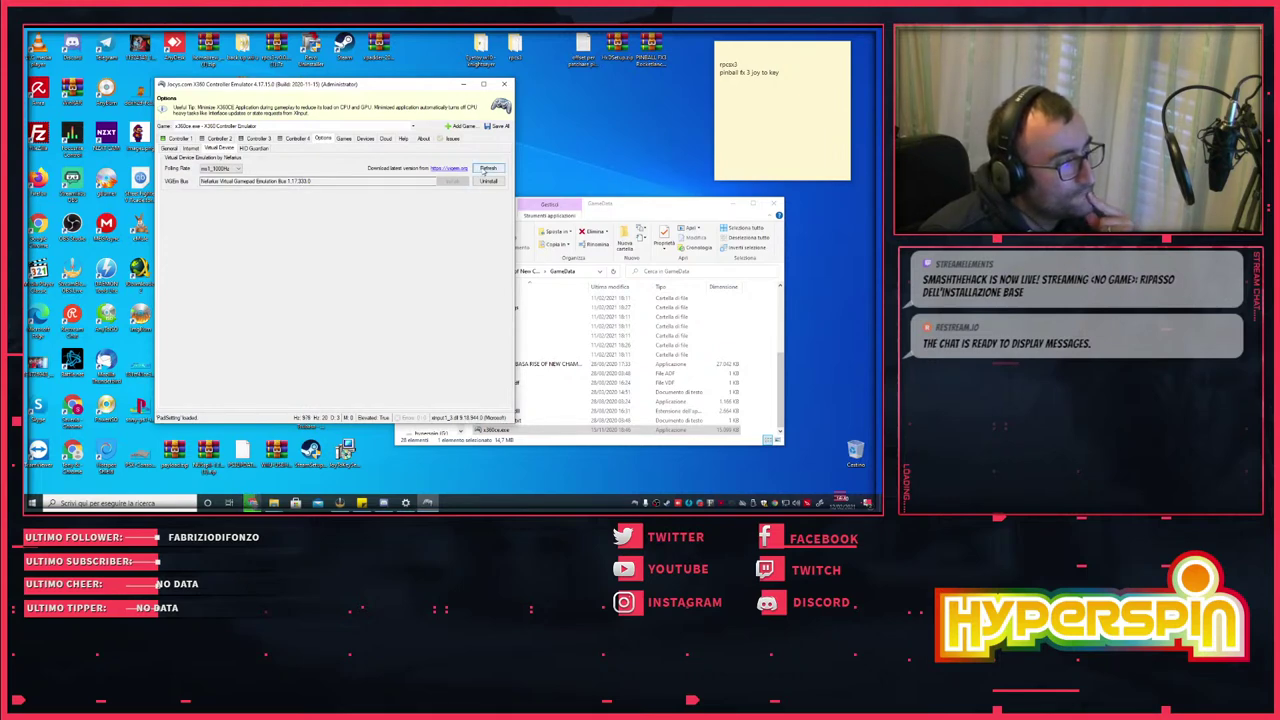
pyautogui.click(255, 148)
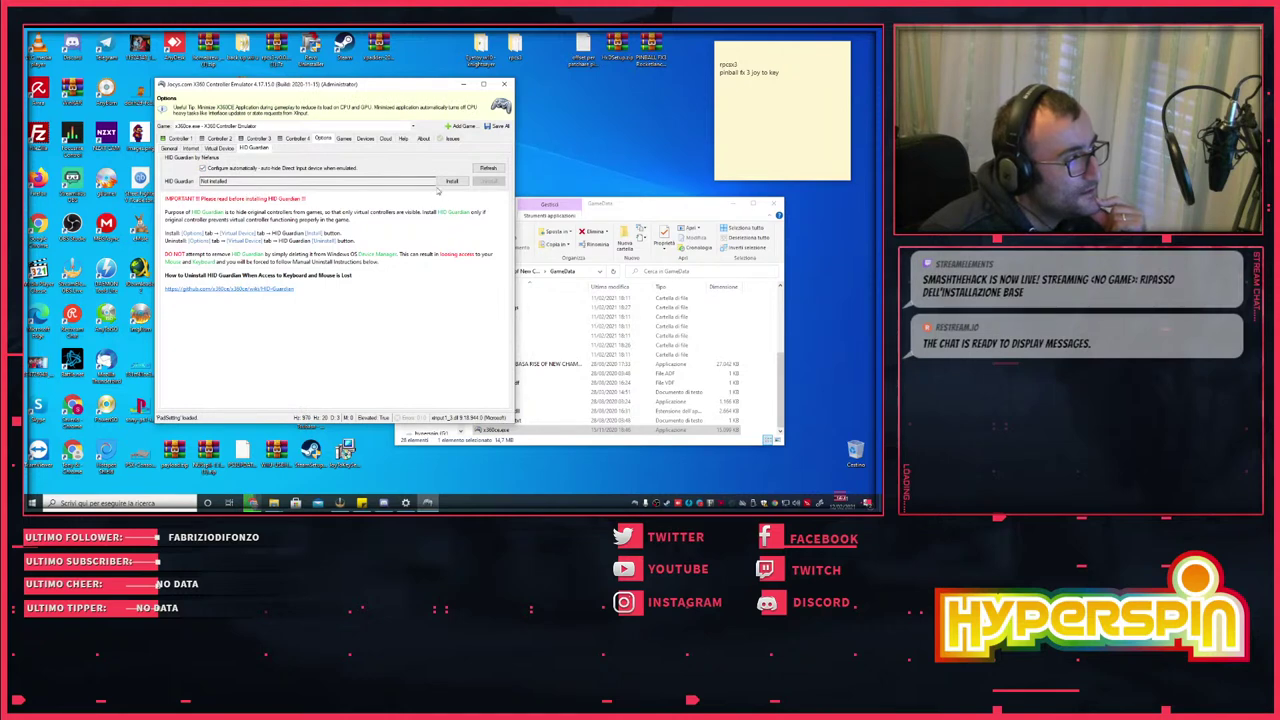
pyautogui.click(451, 182)
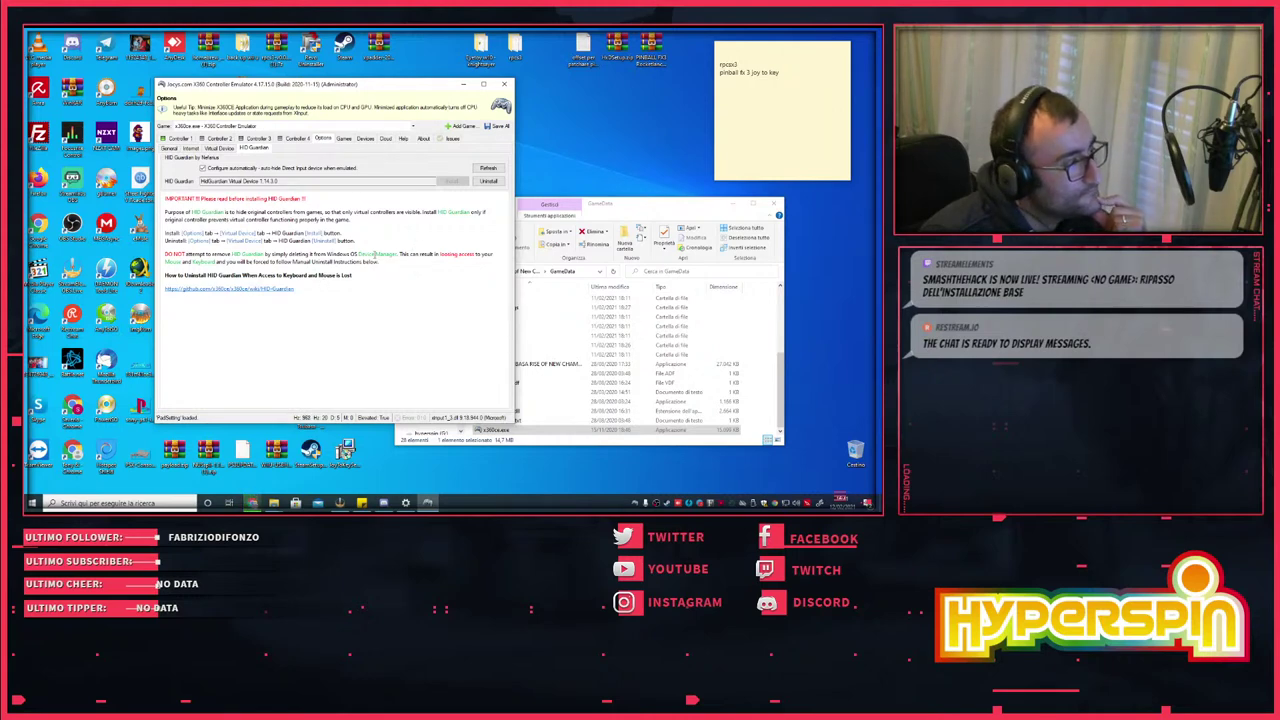
# - Review the ViGEm Bus entry, internet options, general options and HID Guardian options in x360ce
pyautogui.hotkey('ctrl', 'shift', 'Tab')
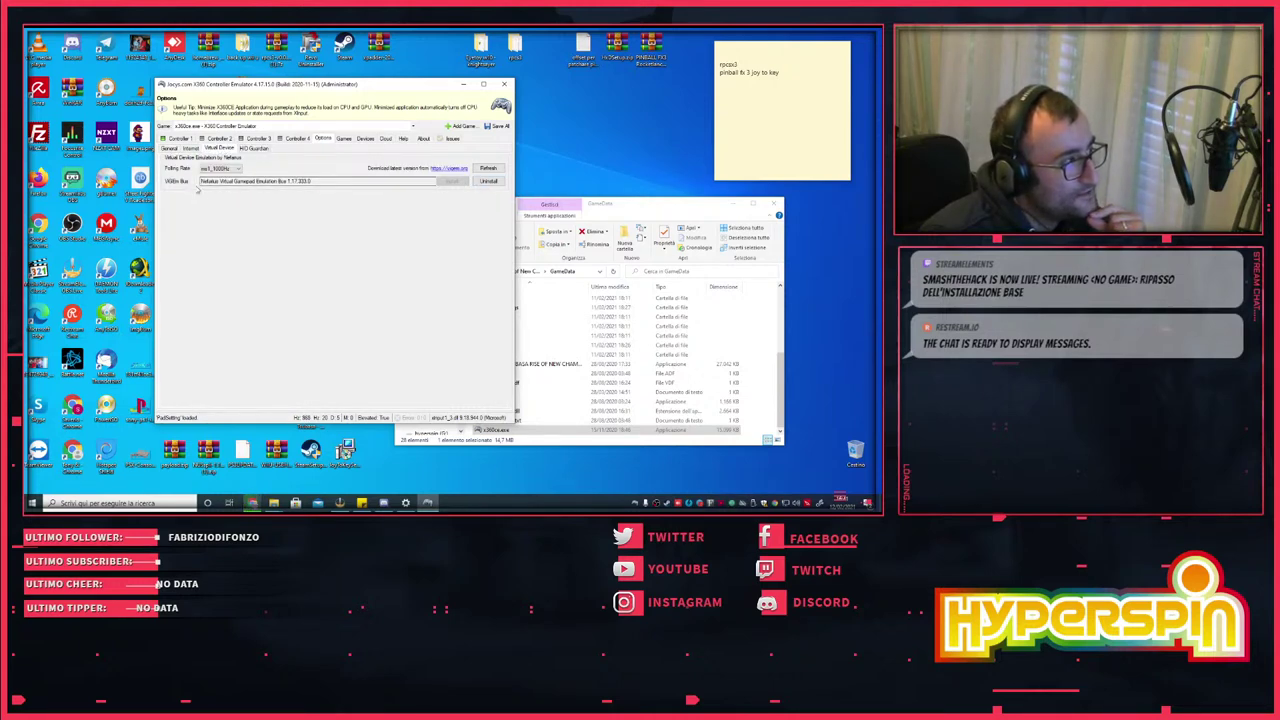
pyautogui.moveTo(232, 181); pyautogui.dragTo(452, 182)
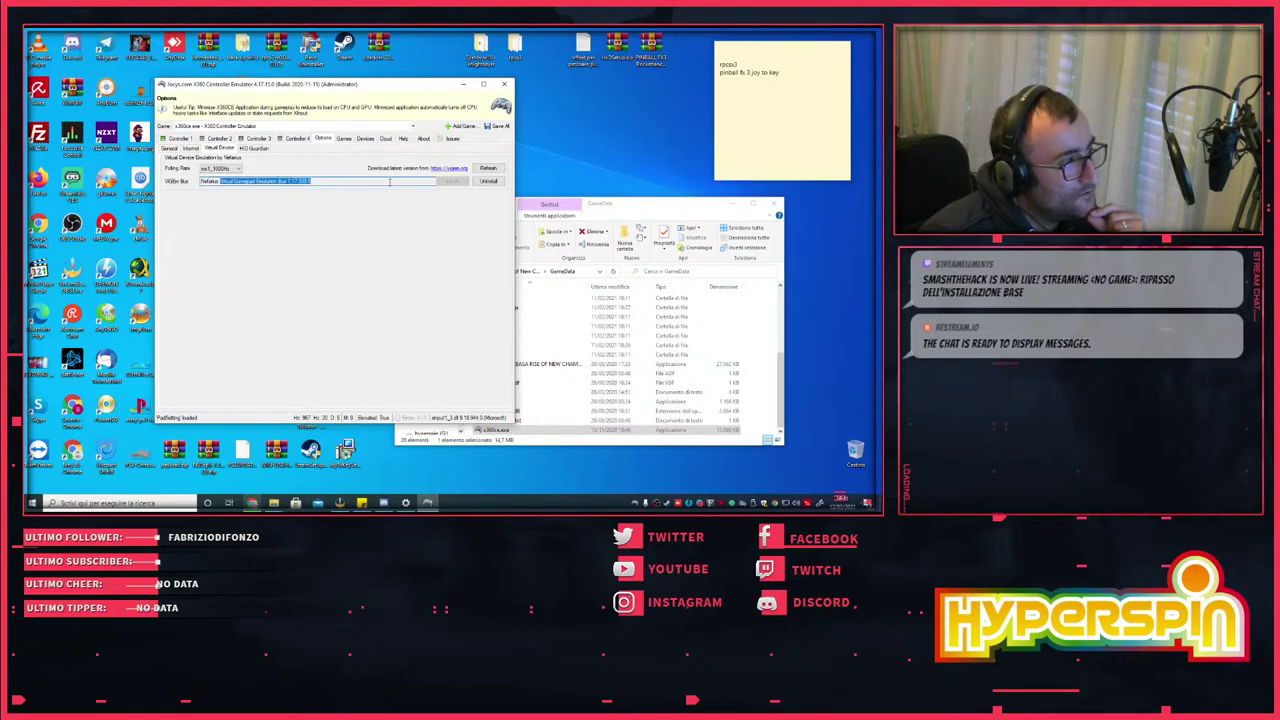
pyautogui.click(190, 148)
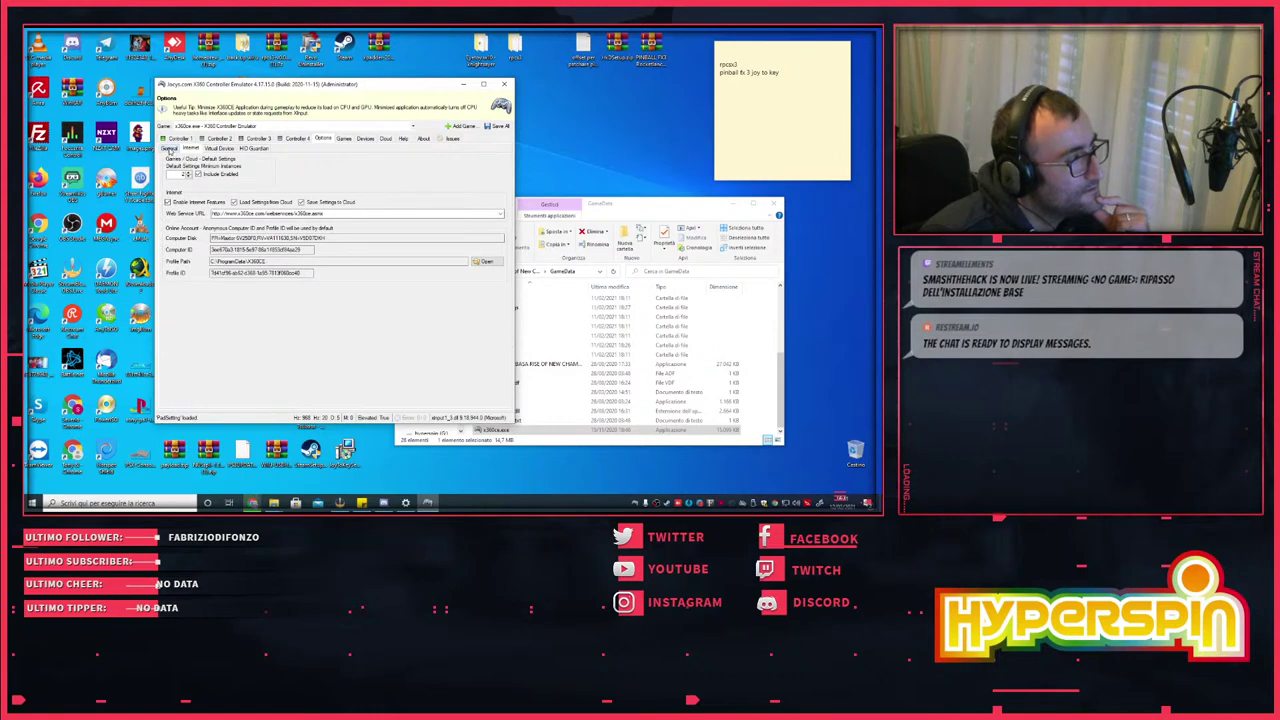
pyautogui.click(171, 148)
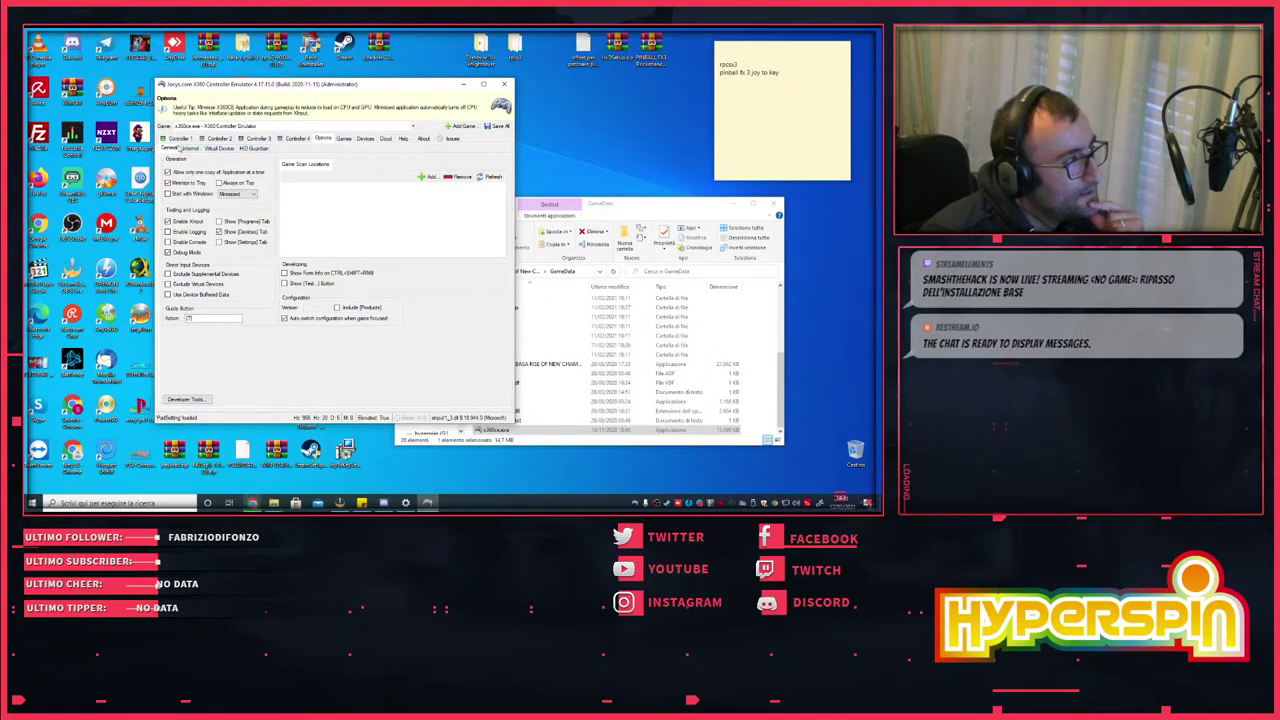
pyautogui.click(222, 148)
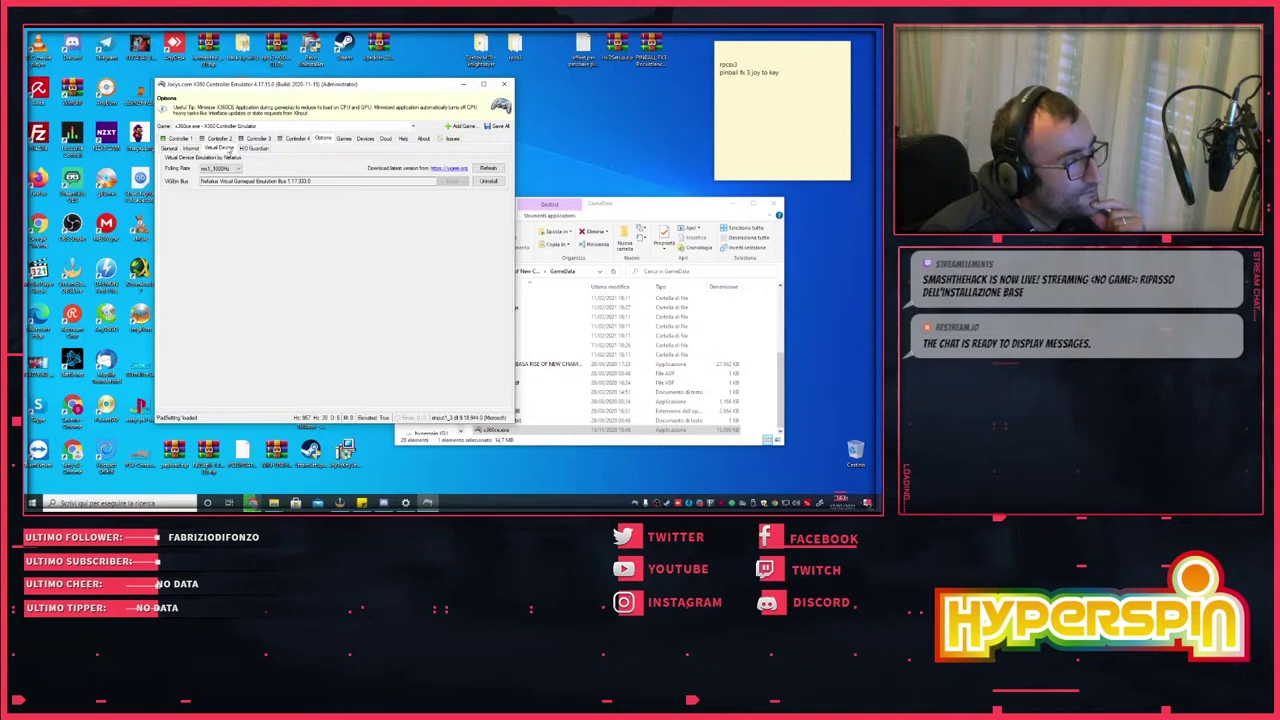
pyautogui.click(256, 149)
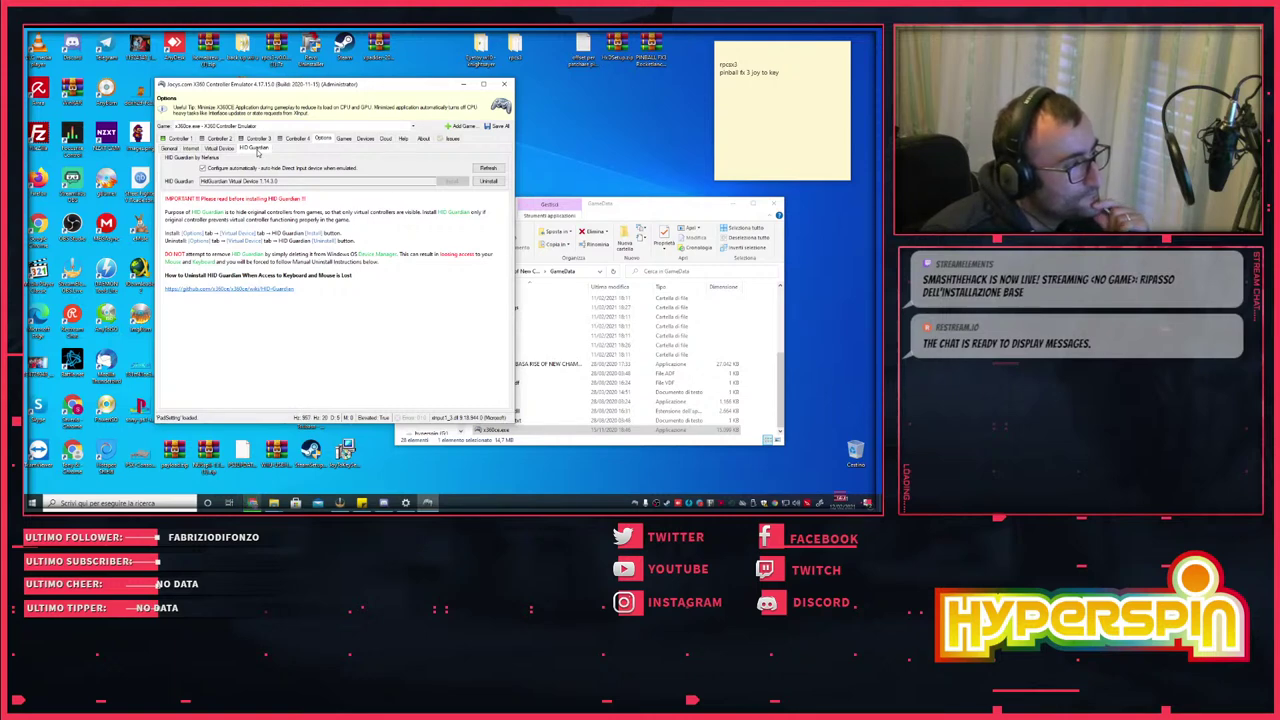
# - Uncheck and remove both Twin USB Joysticks from Controller 1, and leave its mapped devices and XInput state enabled
pyautogui.click(178, 138)
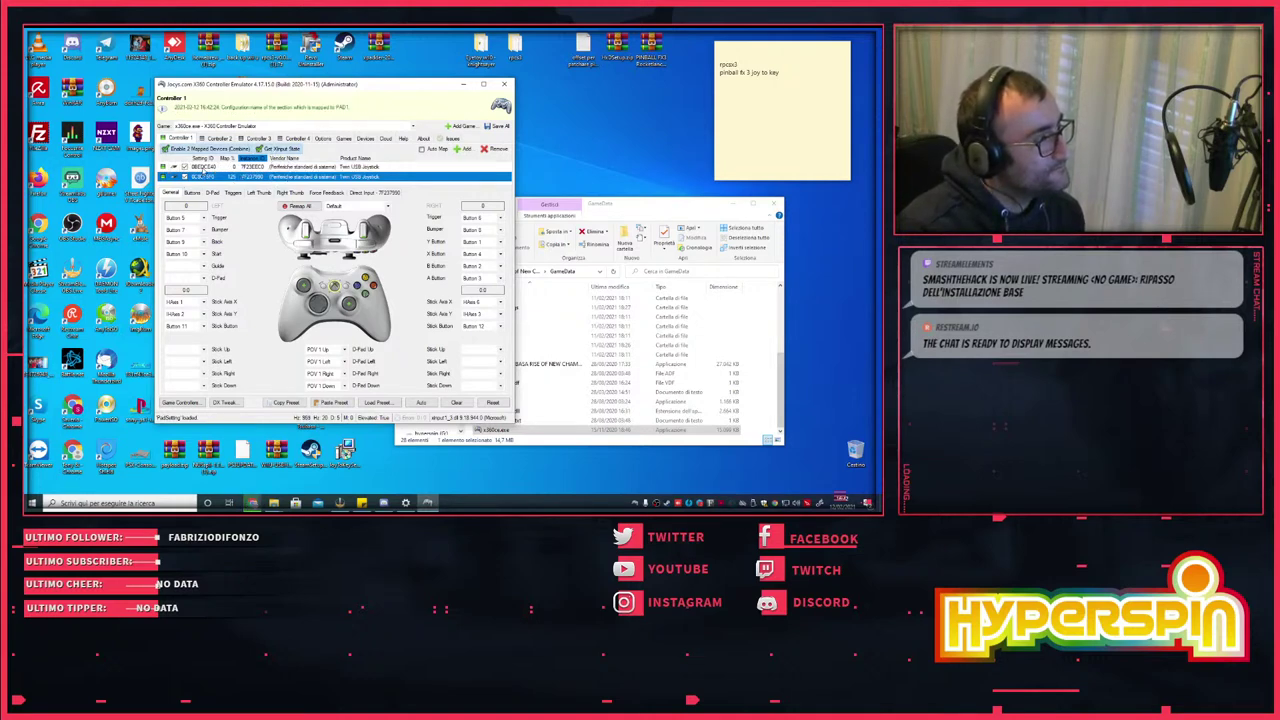
pyautogui.click(205, 166)
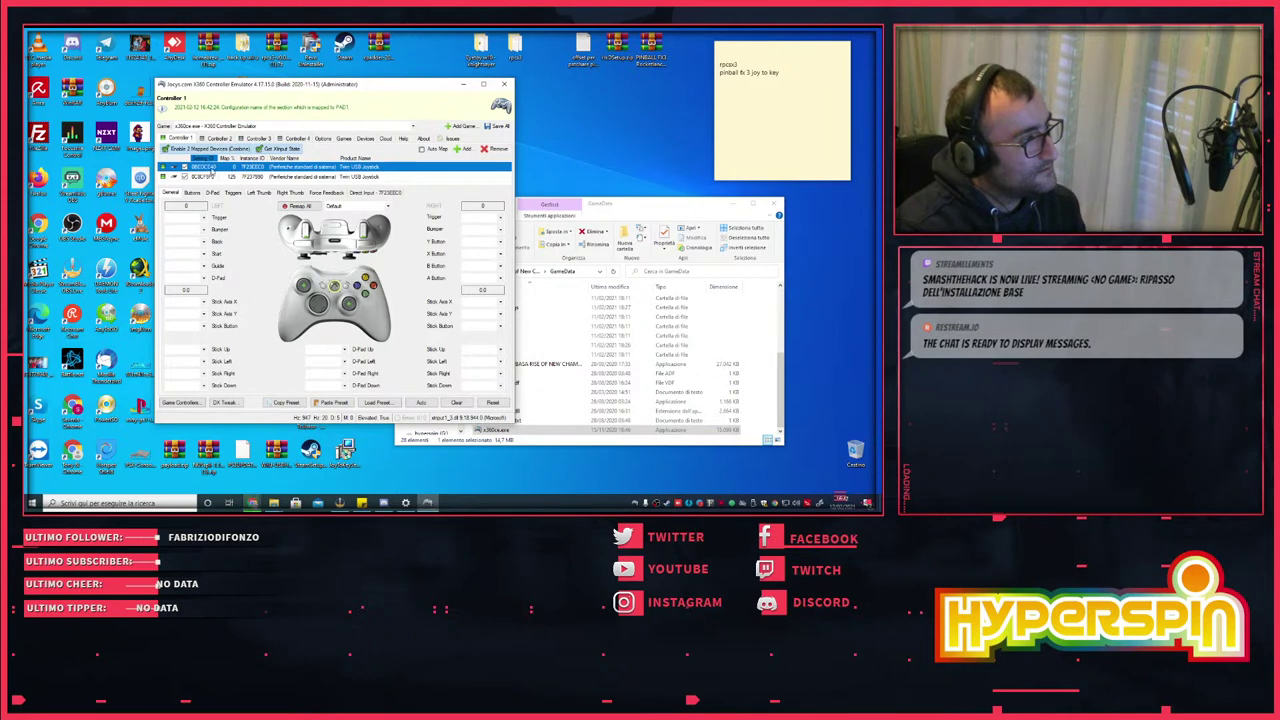
pyautogui.click(185, 176)
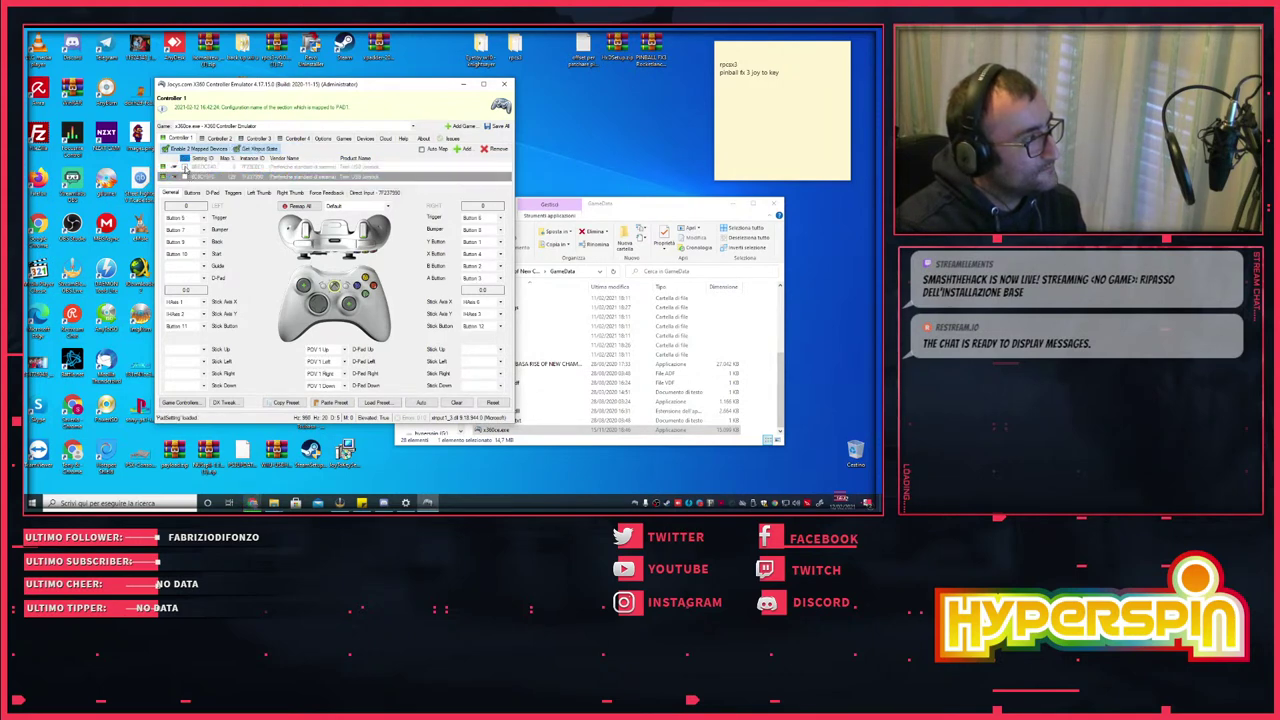
pyautogui.click(166, 148)
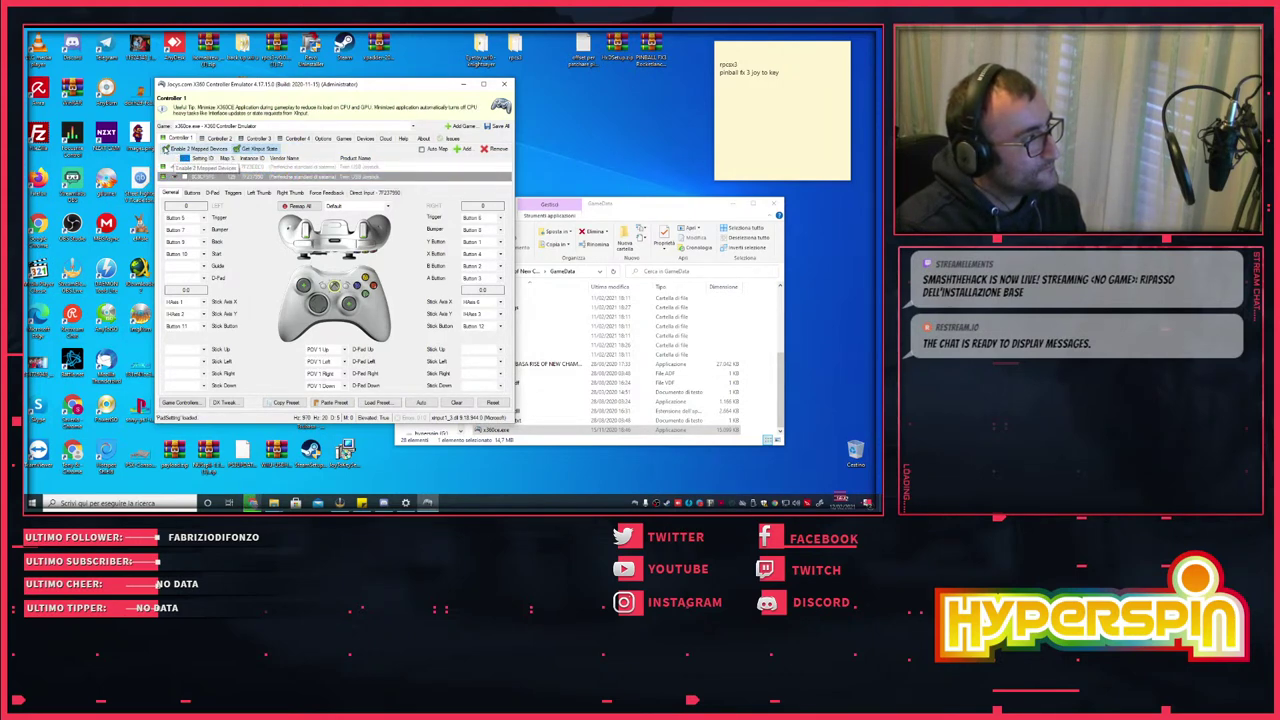
pyautogui.click(238, 150)
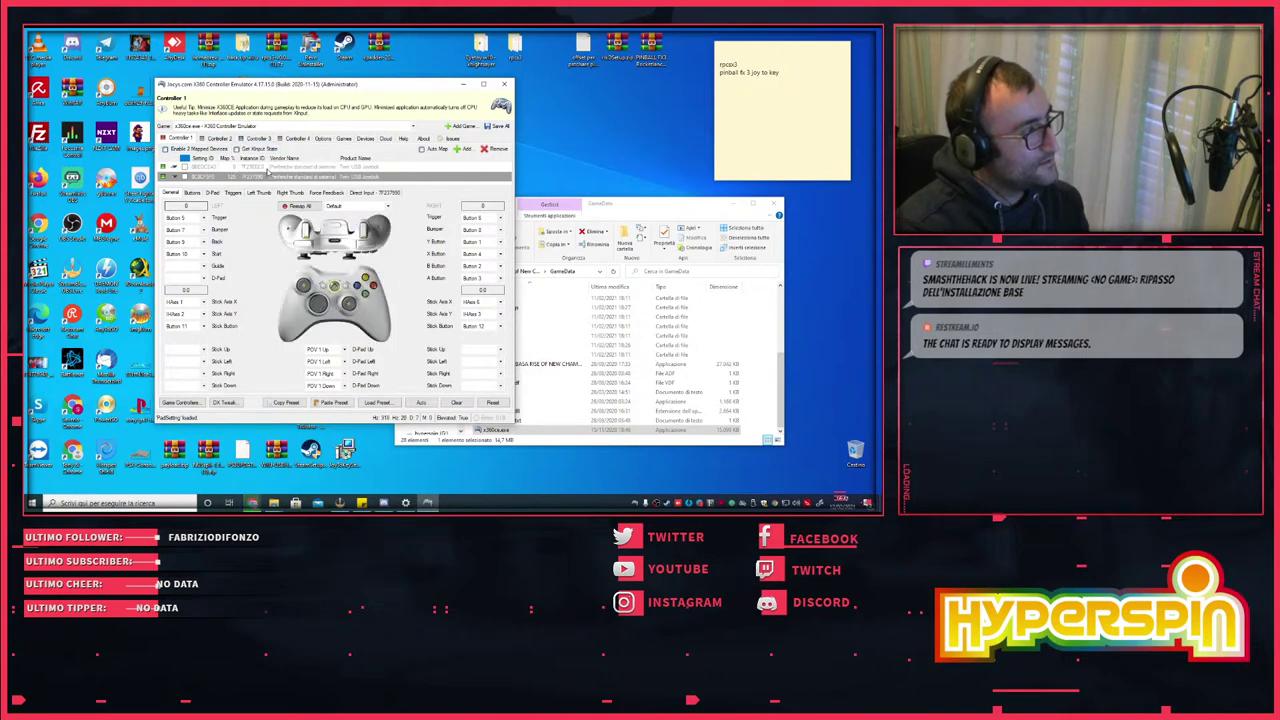
pyautogui.click(486, 153)
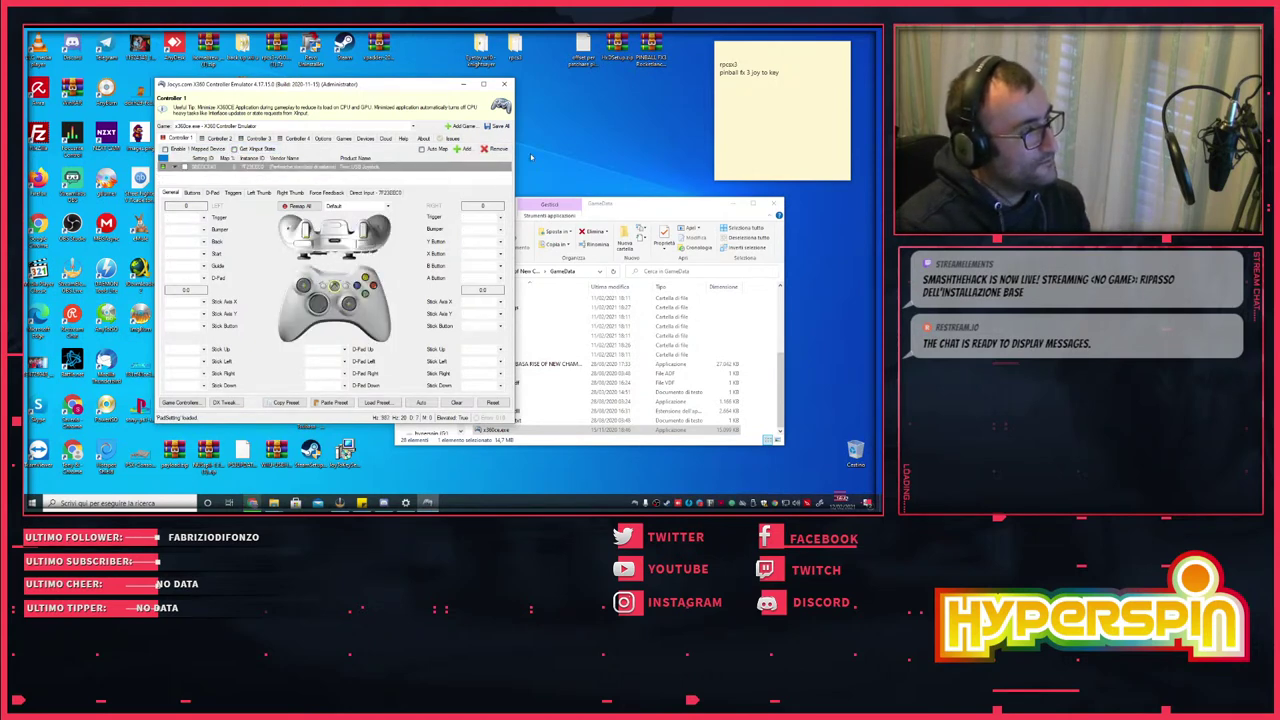
pyautogui.click(492, 149)
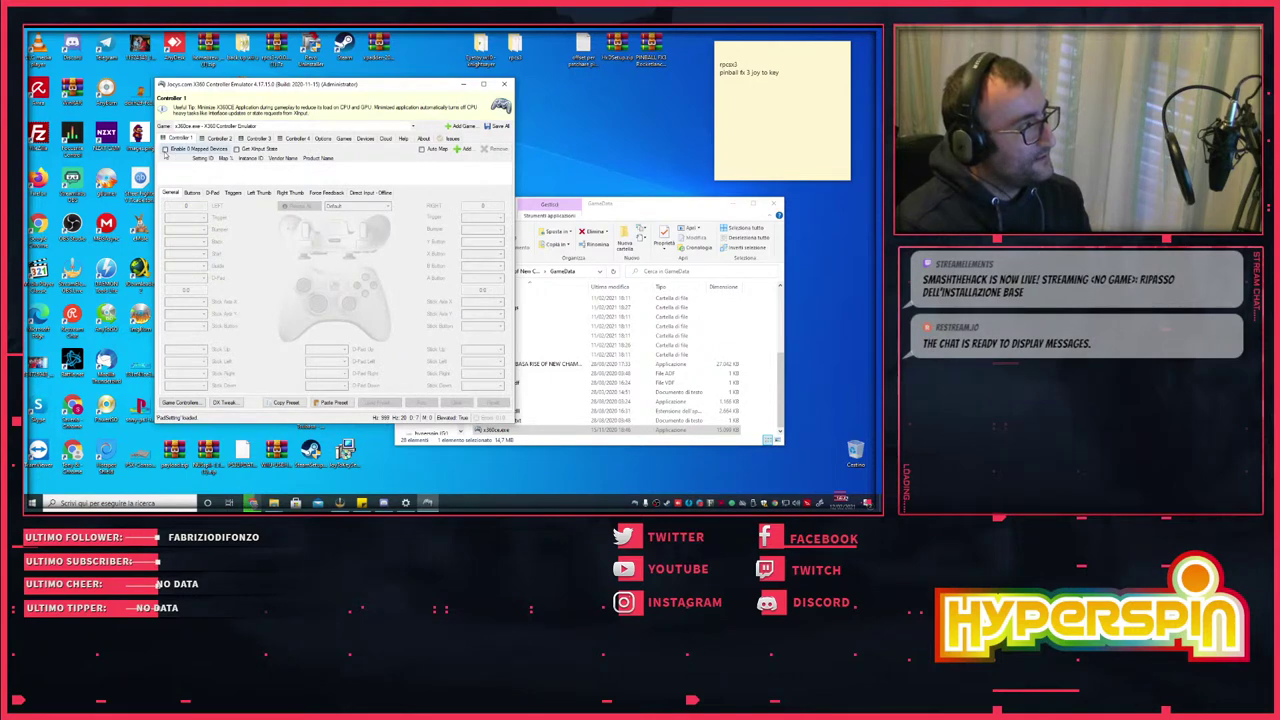
pyautogui.click(166, 150)
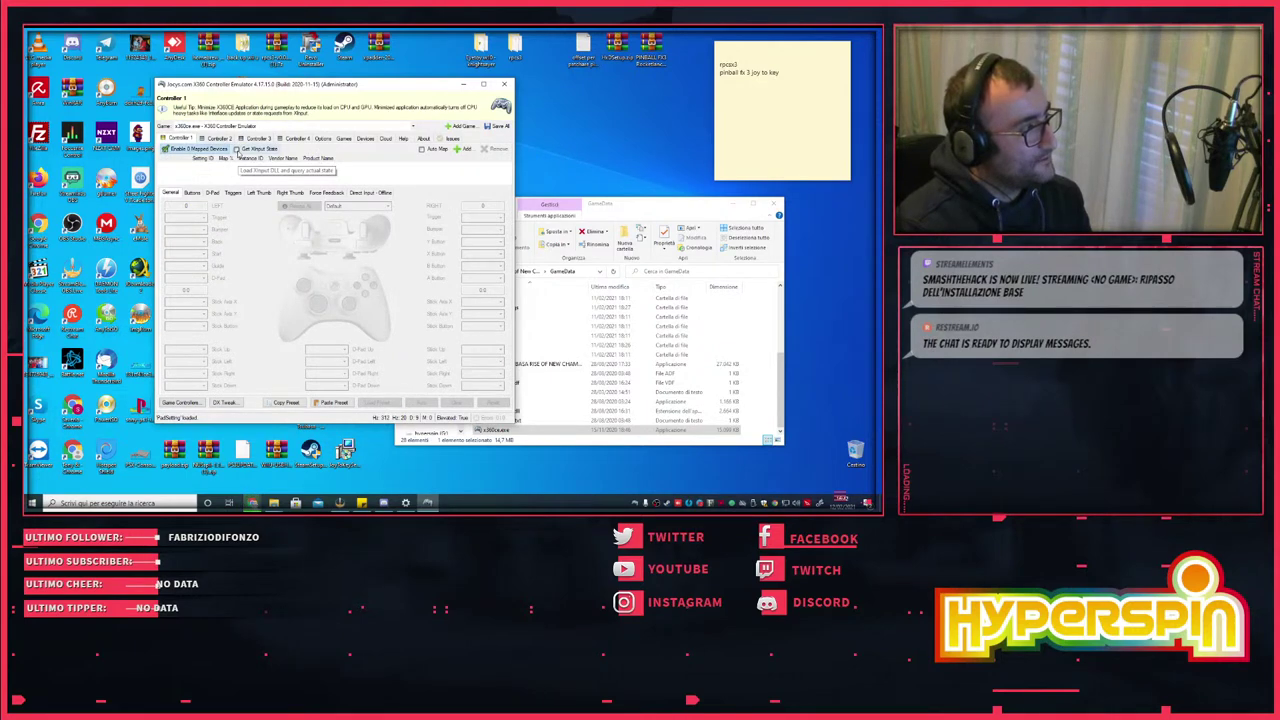
pyautogui.click(237, 150)
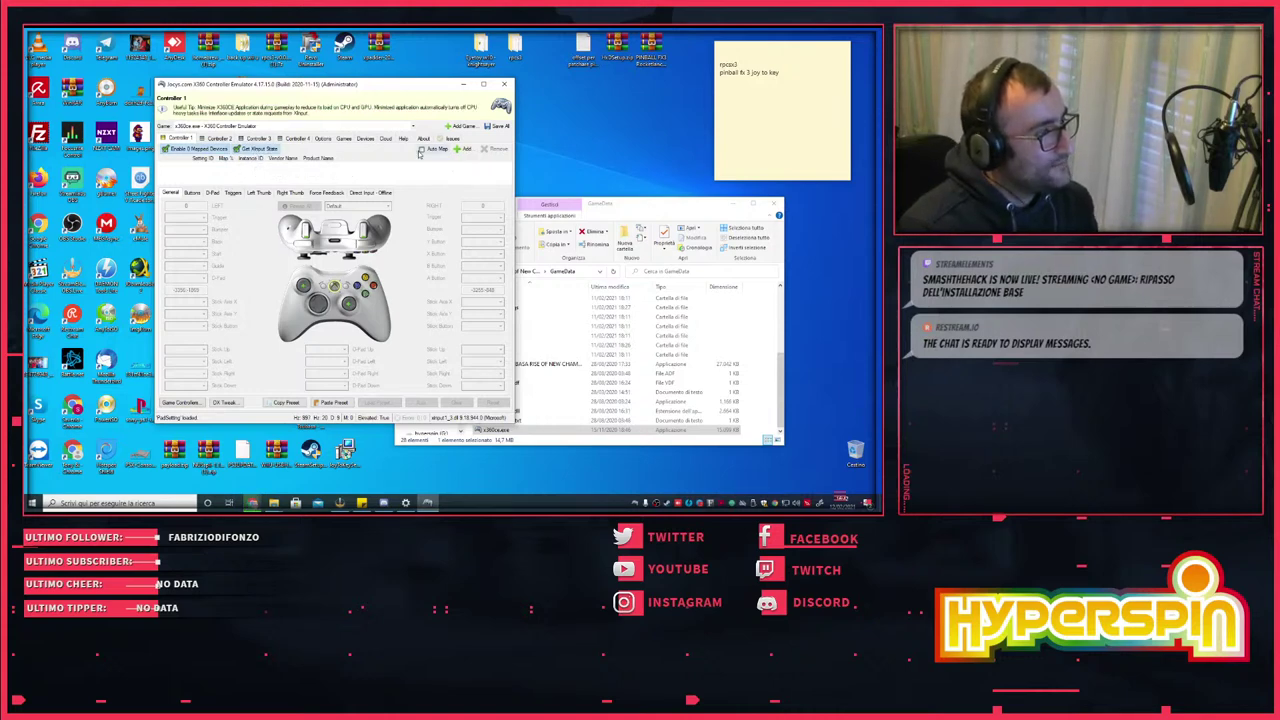
# - Uncheck the ATRAK device, mouse and keyboard in the device list, and add the last-listed Twin USB Joystick to Controller 1
pyautogui.click(463, 149)
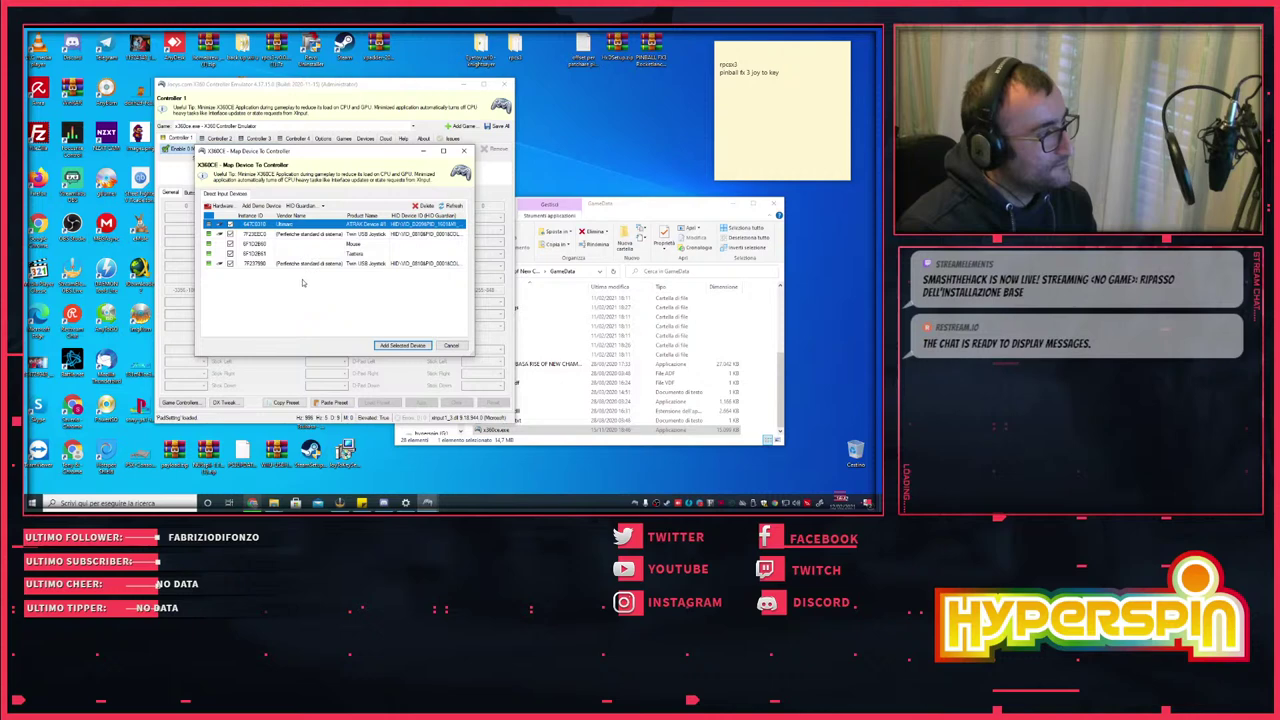
pyautogui.click(325, 235)
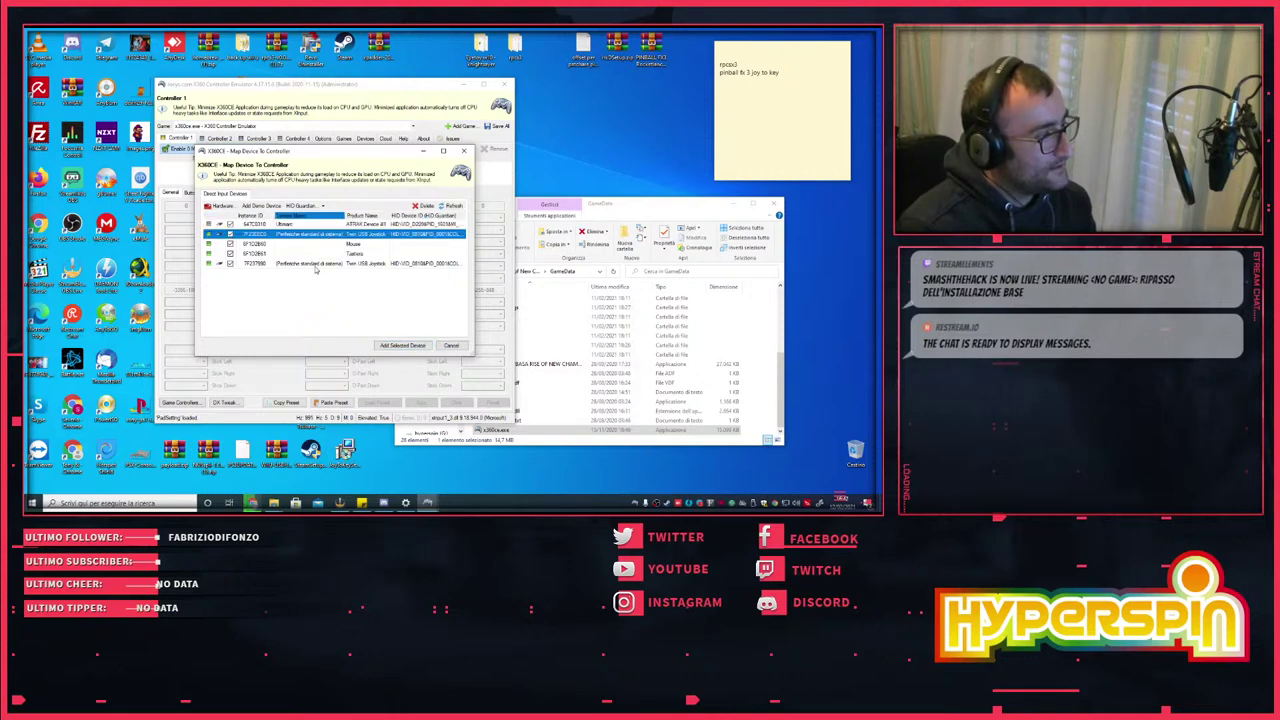
pyautogui.click(315, 265)
pyautogui.click(323, 235)
pyautogui.click(317, 265)
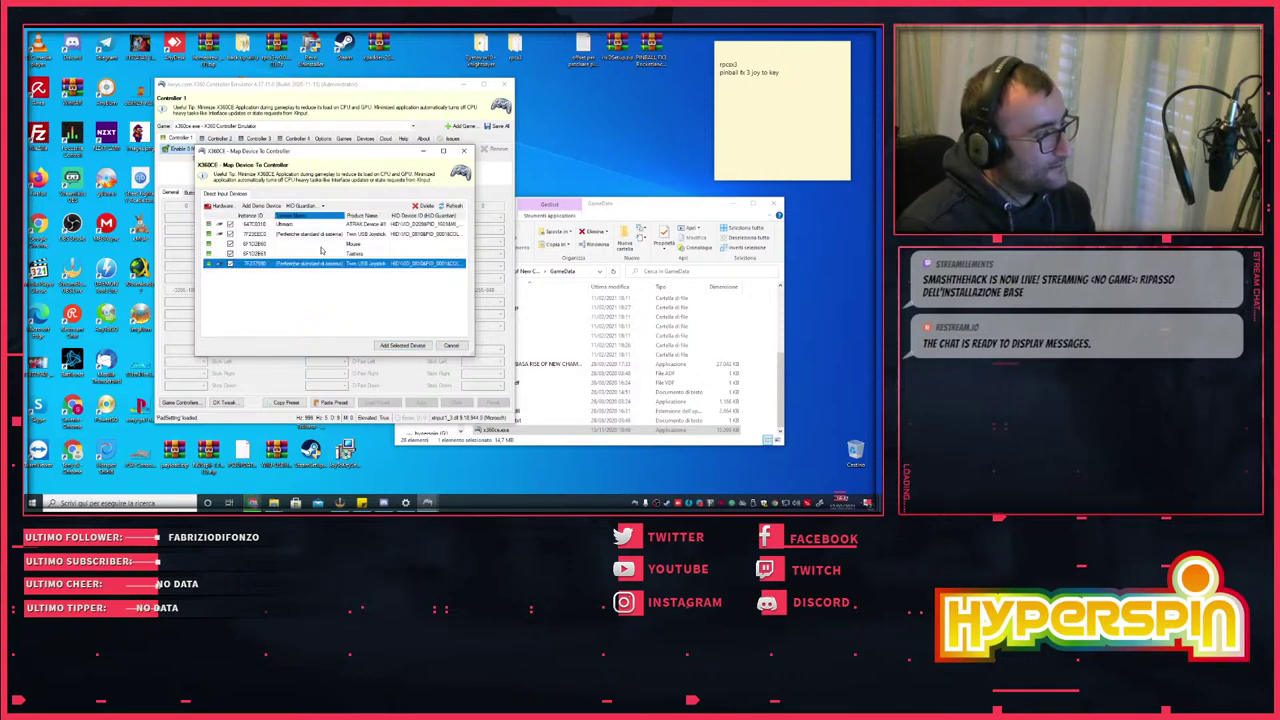
pyautogui.click(323, 235)
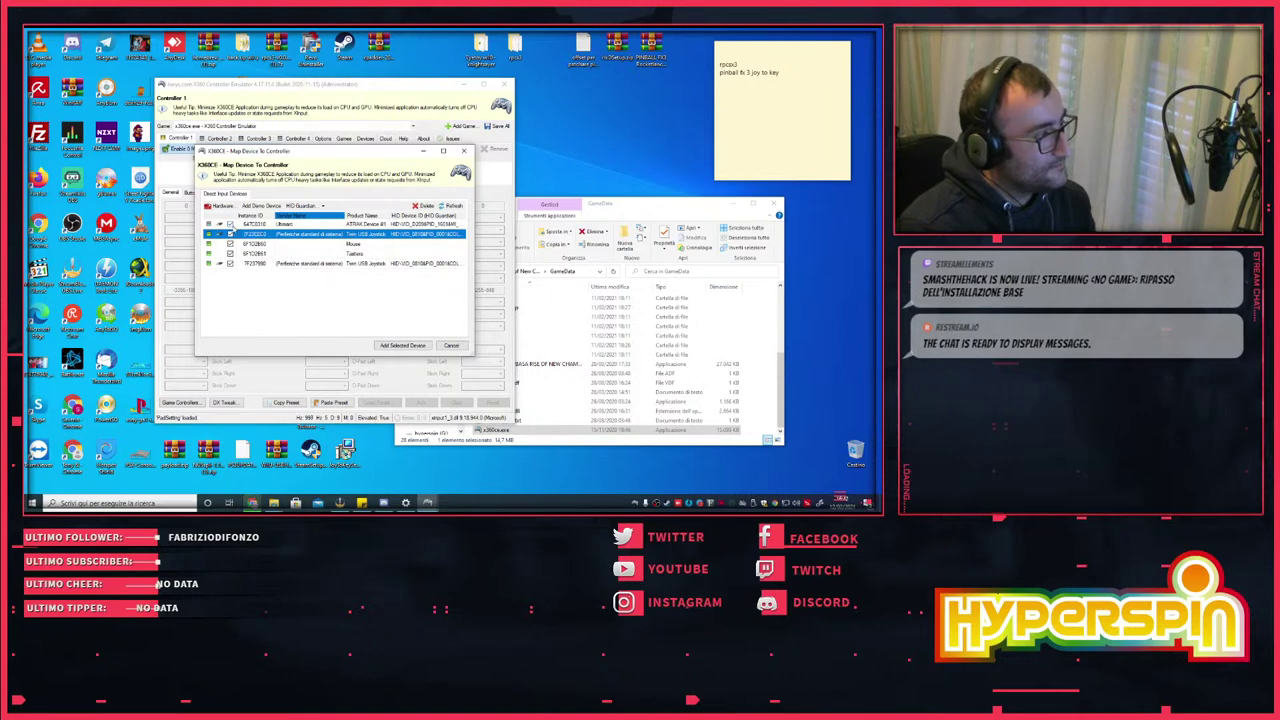
pyautogui.click(323, 224)
pyautogui.click(231, 244)
pyautogui.click(231, 253)
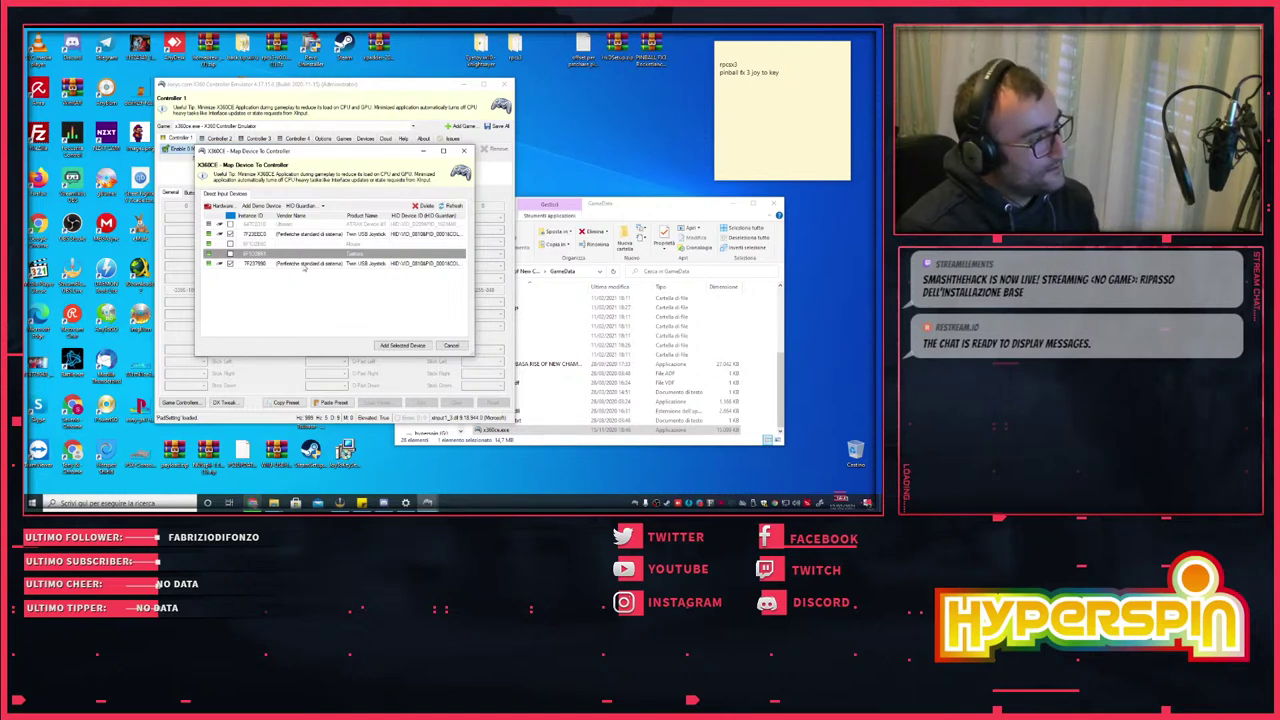
pyautogui.click(304, 266)
pyautogui.click(402, 345)
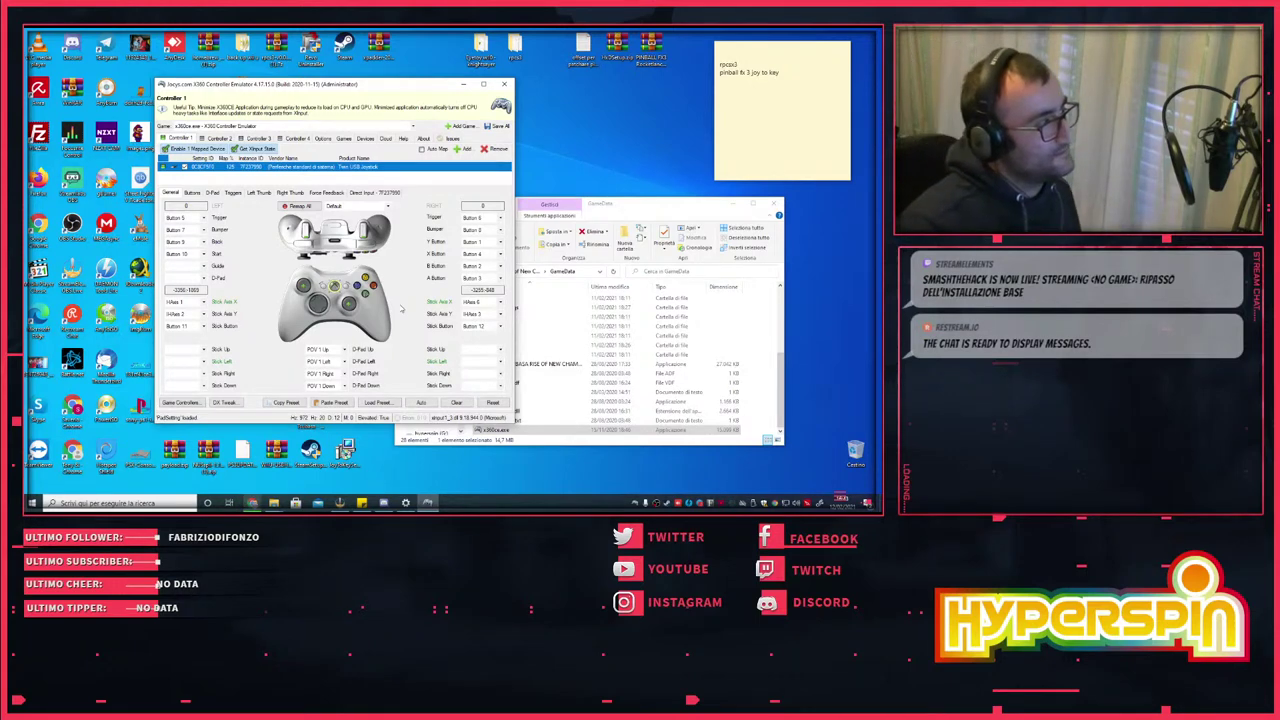
# - Enable mapped devices for Controller 2 and add the first-listed Twin USB Joystick to it
pyautogui.click(218, 138)
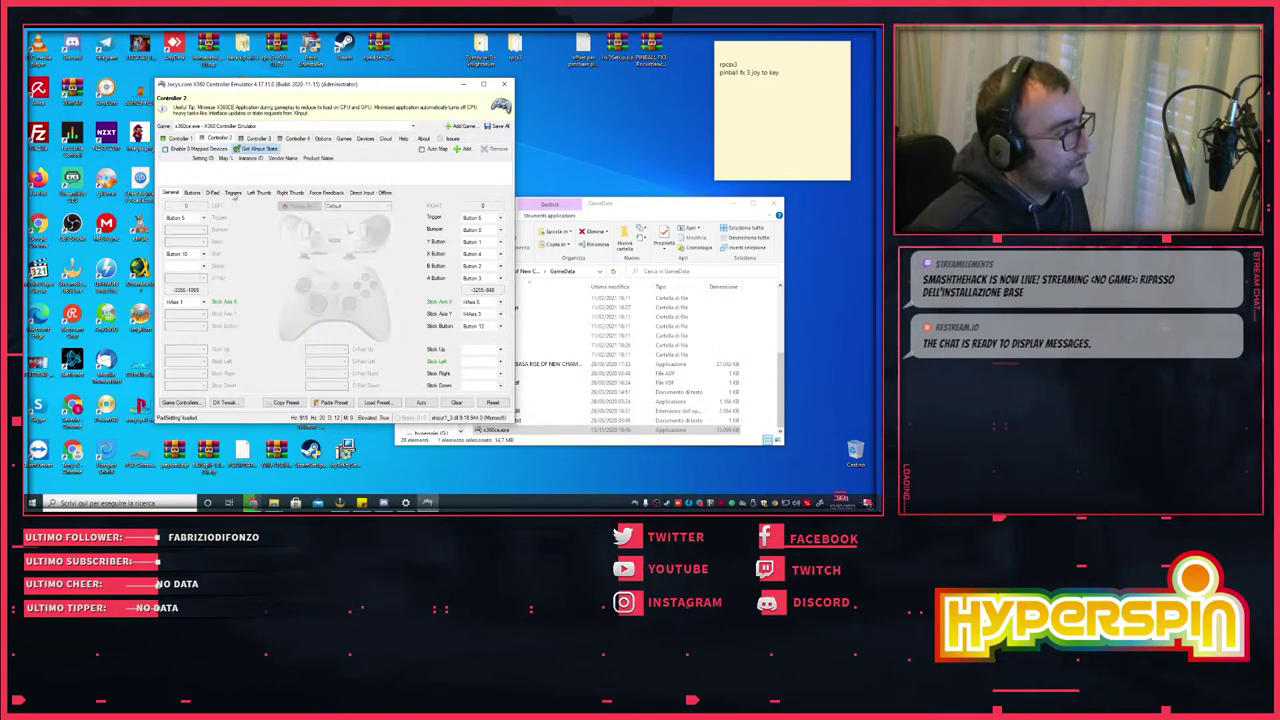
pyautogui.click(252, 148)
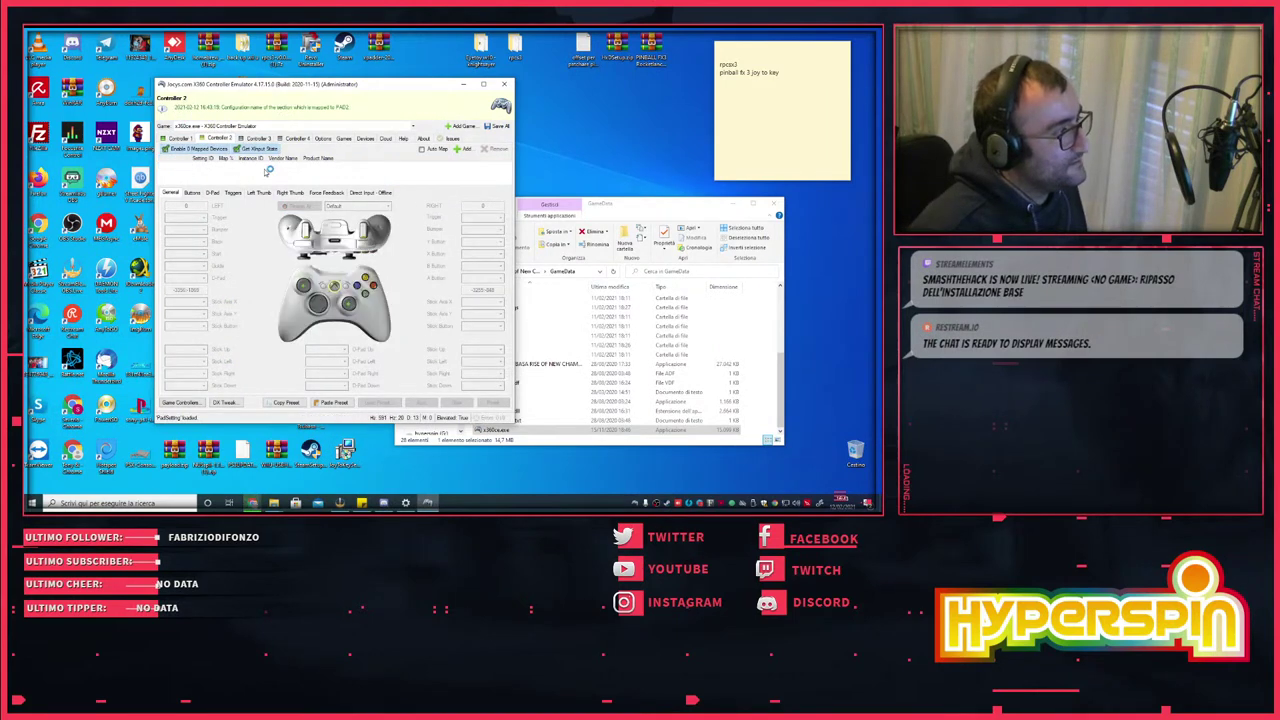
pyautogui.click(463, 149)
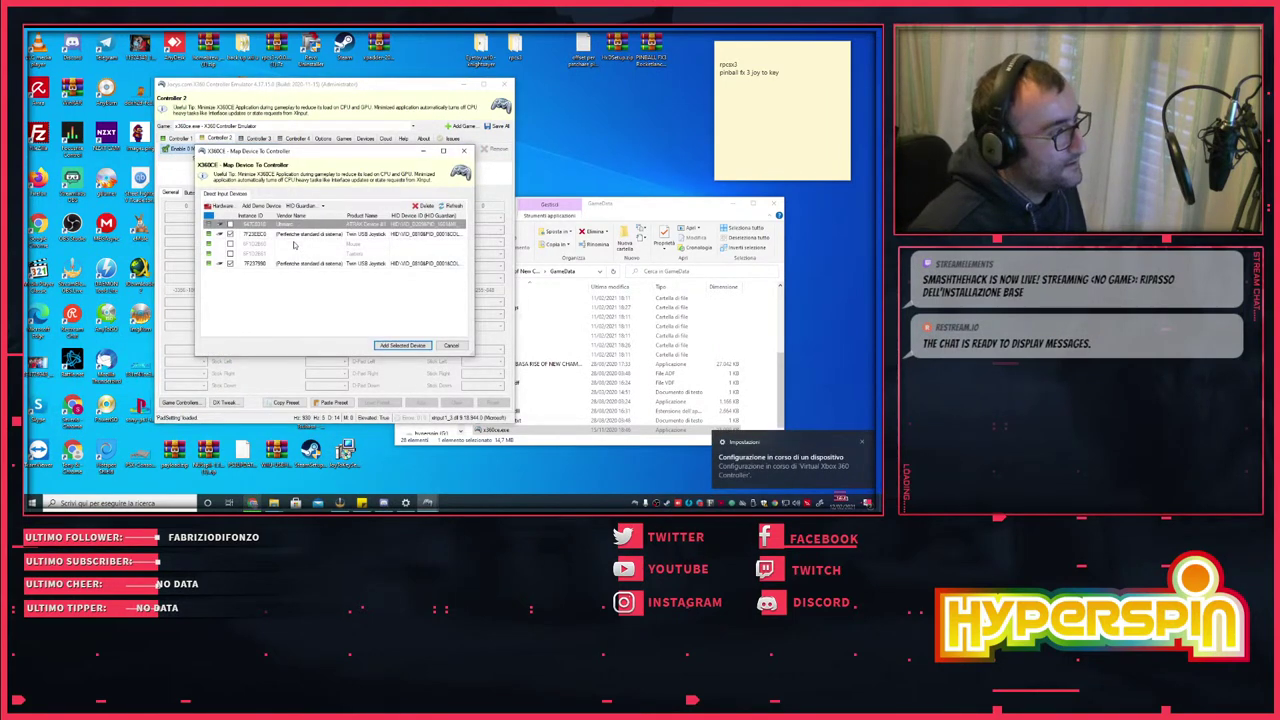
pyautogui.click(294, 234)
pyautogui.click(402, 345)
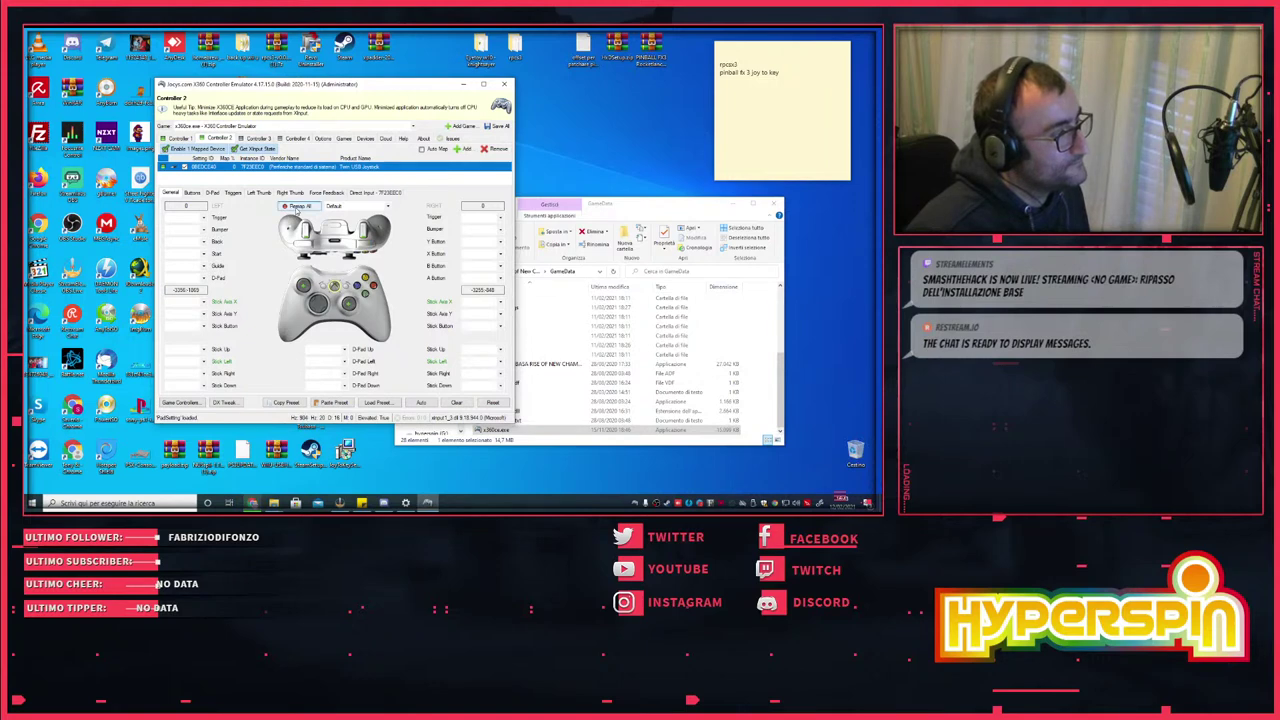
# - Clear Controller 2's settings and remap all its buttons and axes by recording them on the joystick
pyautogui.click(296, 207)
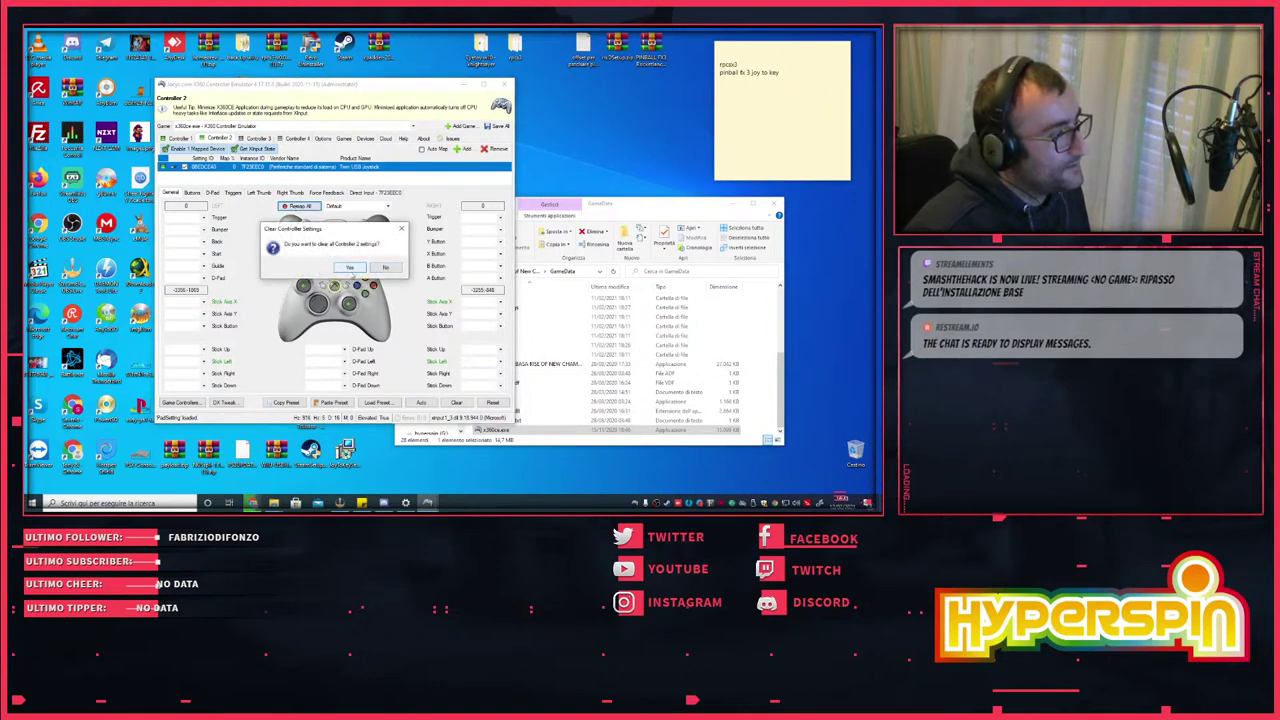
pyautogui.click(349, 267)
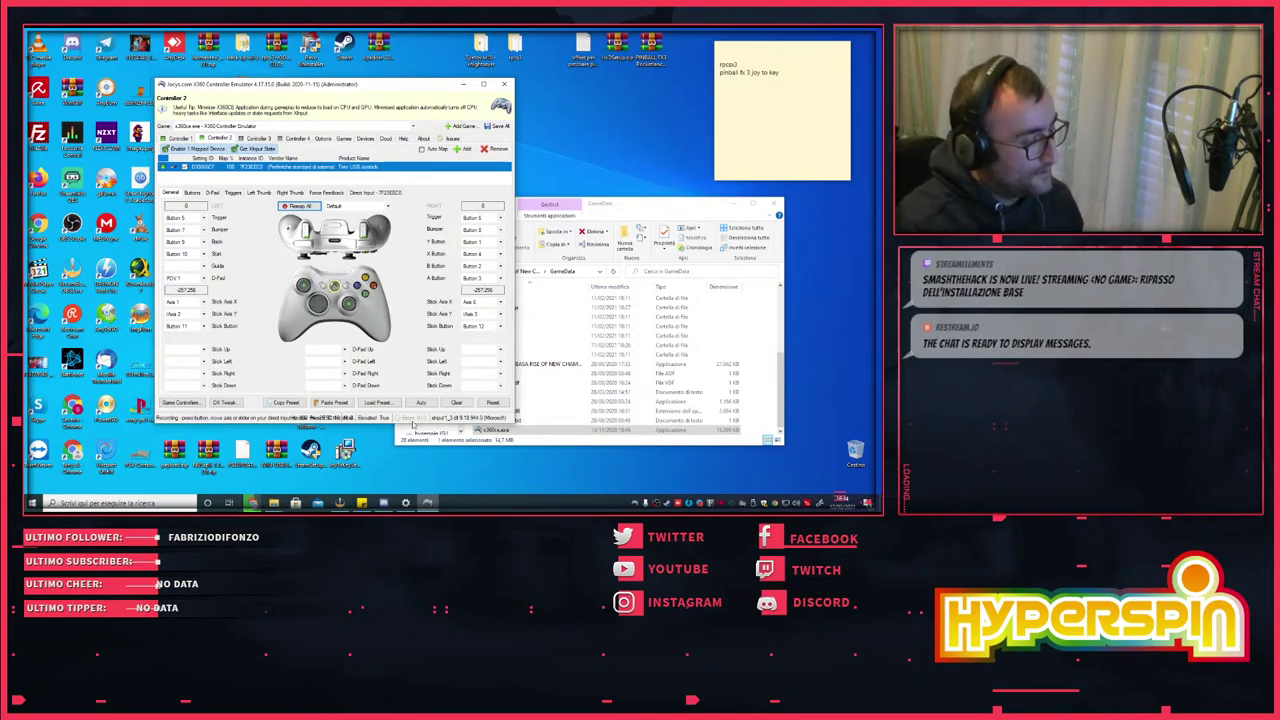
# - Switch to Chrome and check the progress of the HyperSpin download in the downloads list
pyautogui.click(270, 503)
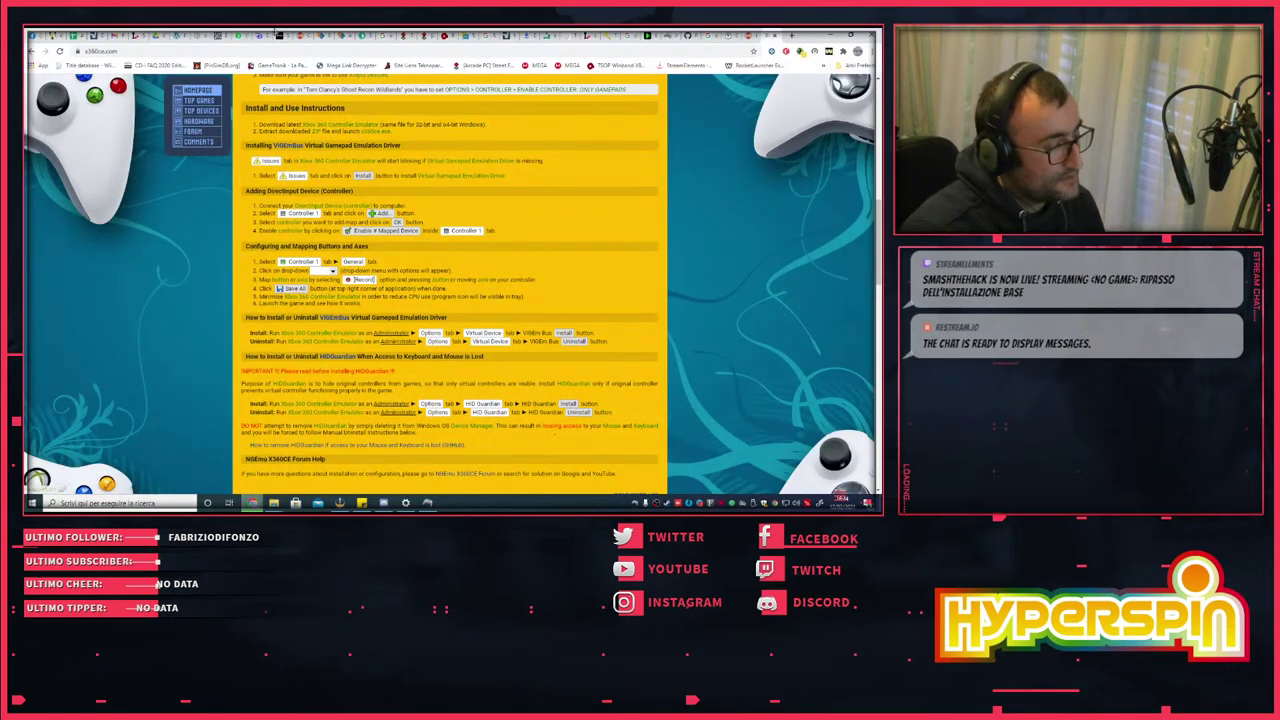
pyautogui.click(527, 36)
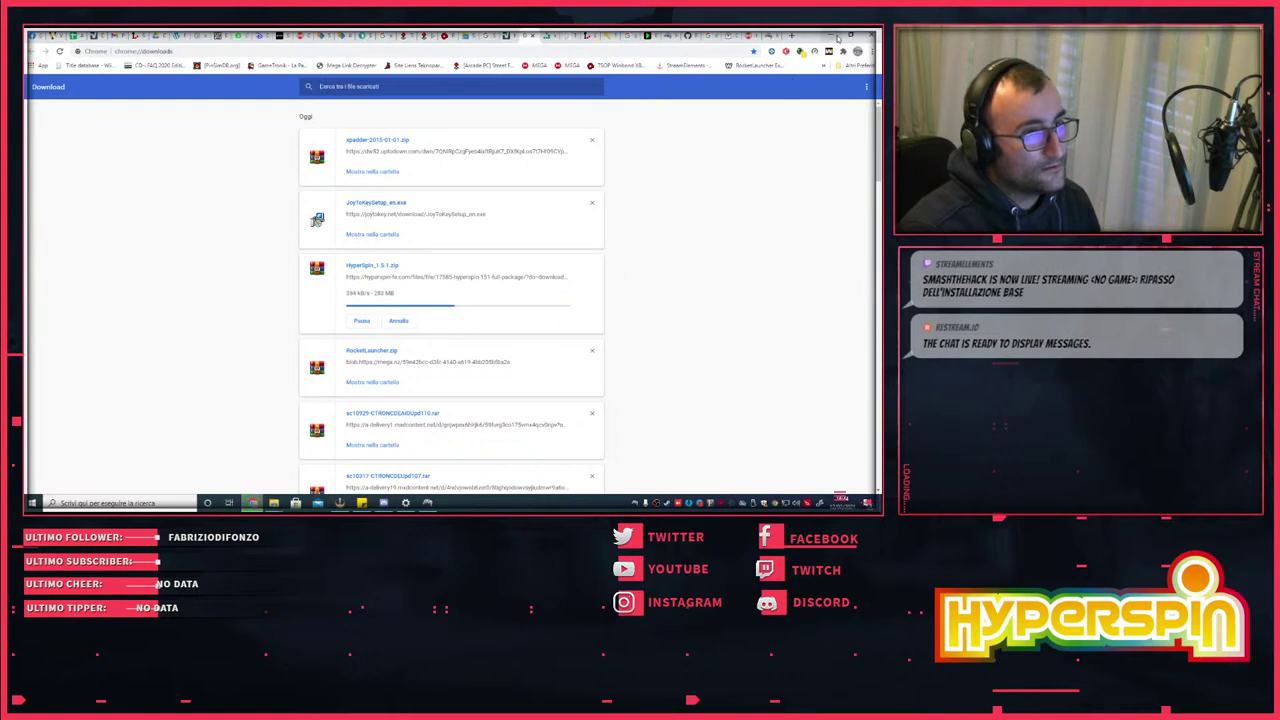
pyautogui.click(238, 37)
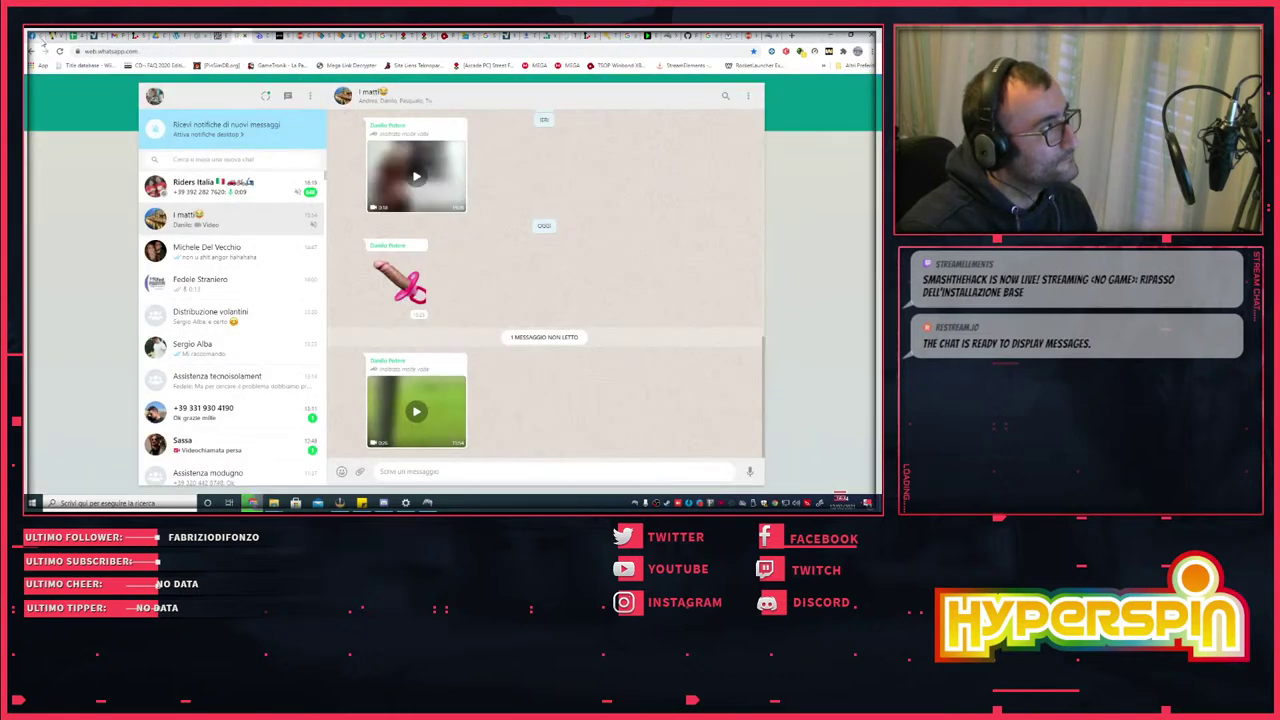
pyautogui.click(42, 37)
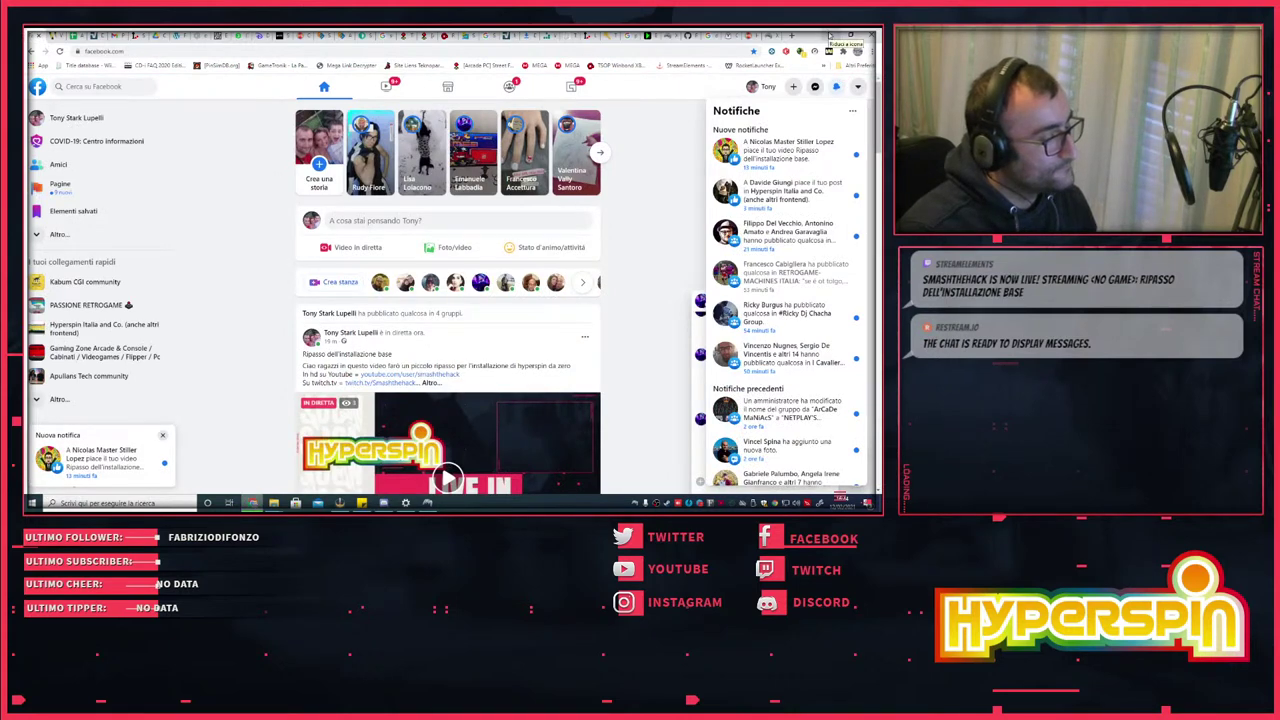
# - Minimize Chrome, widen the X360CE window and arrange it beside the GameData folder window
pyautogui.click(829, 36)
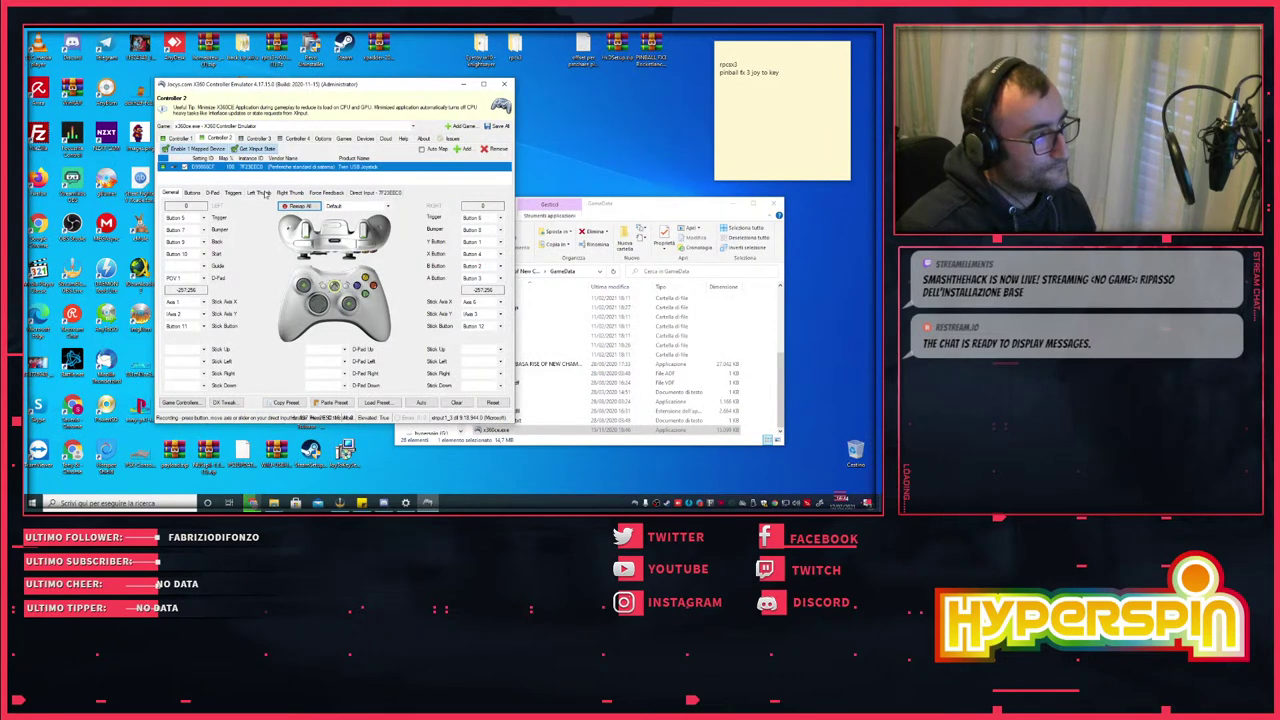
pyautogui.moveTo(345, 90); pyautogui.dragTo(408, 118)
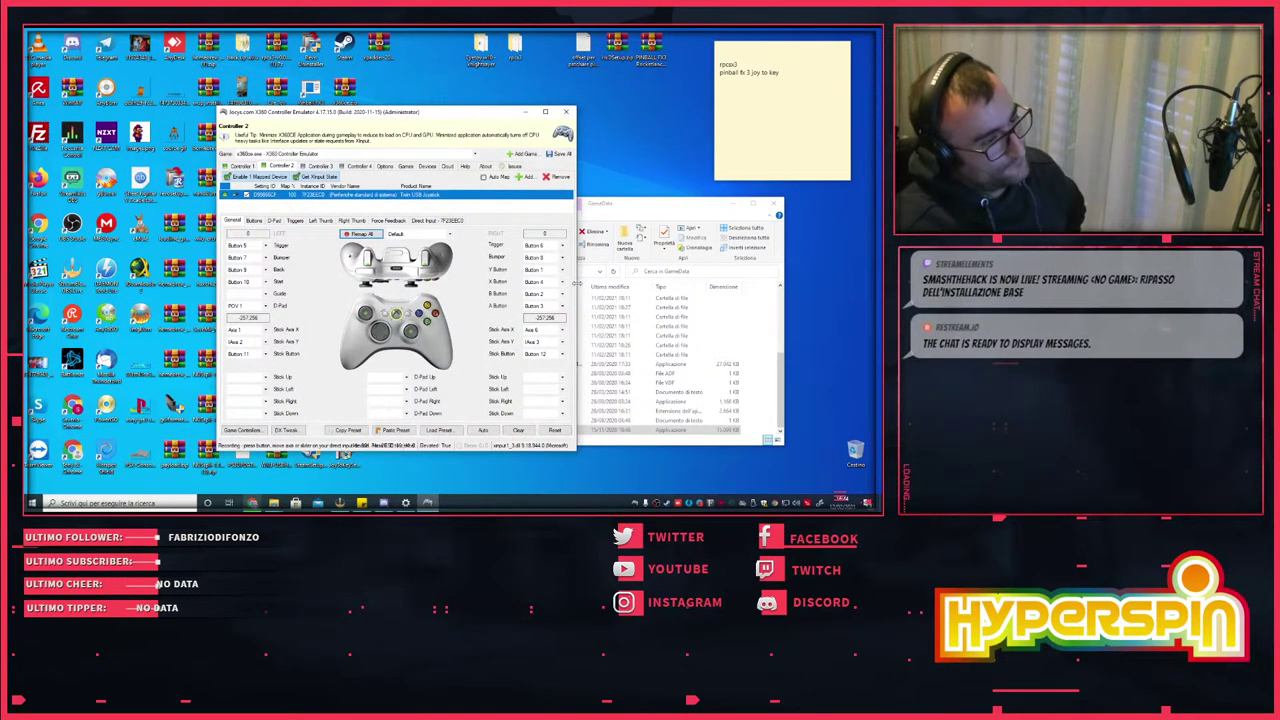
pyautogui.moveTo(577, 284); pyautogui.dragTo(656, 286)
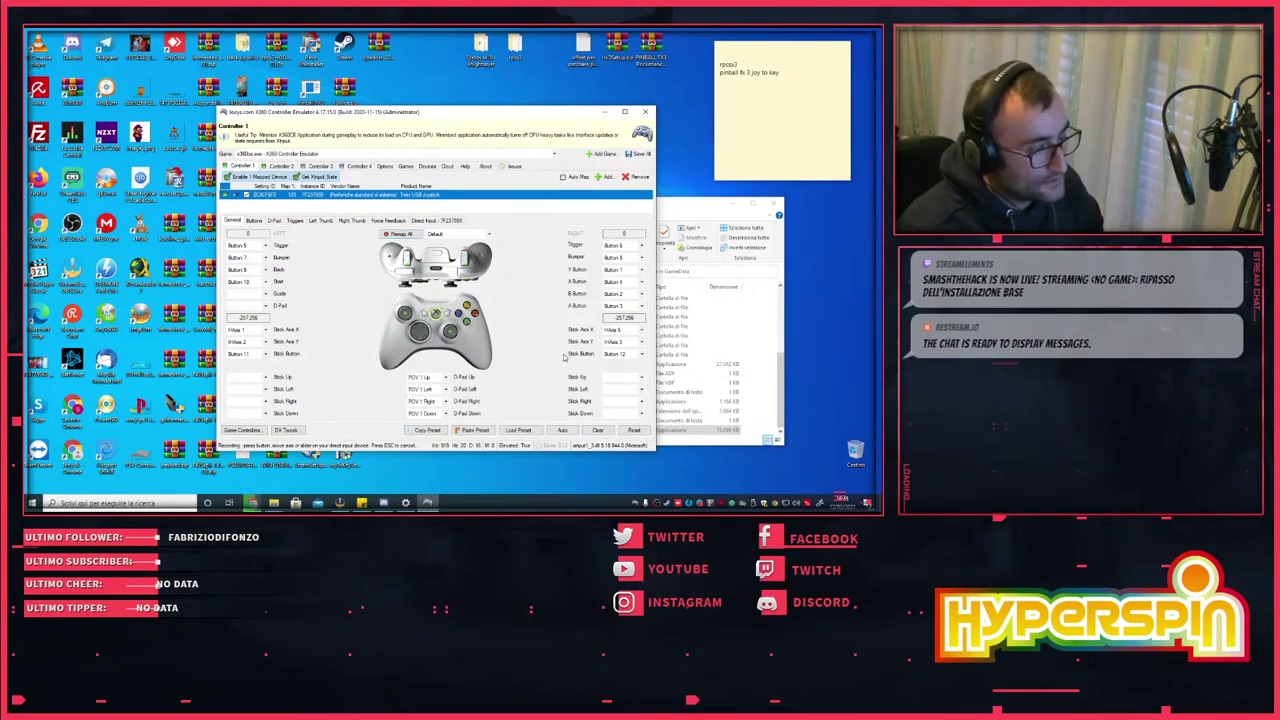
pyautogui.moveTo(553, 112); pyautogui.dragTo(389, 97)
pyautogui.moveTo(604, 211); pyautogui.dragTo(648, 187)
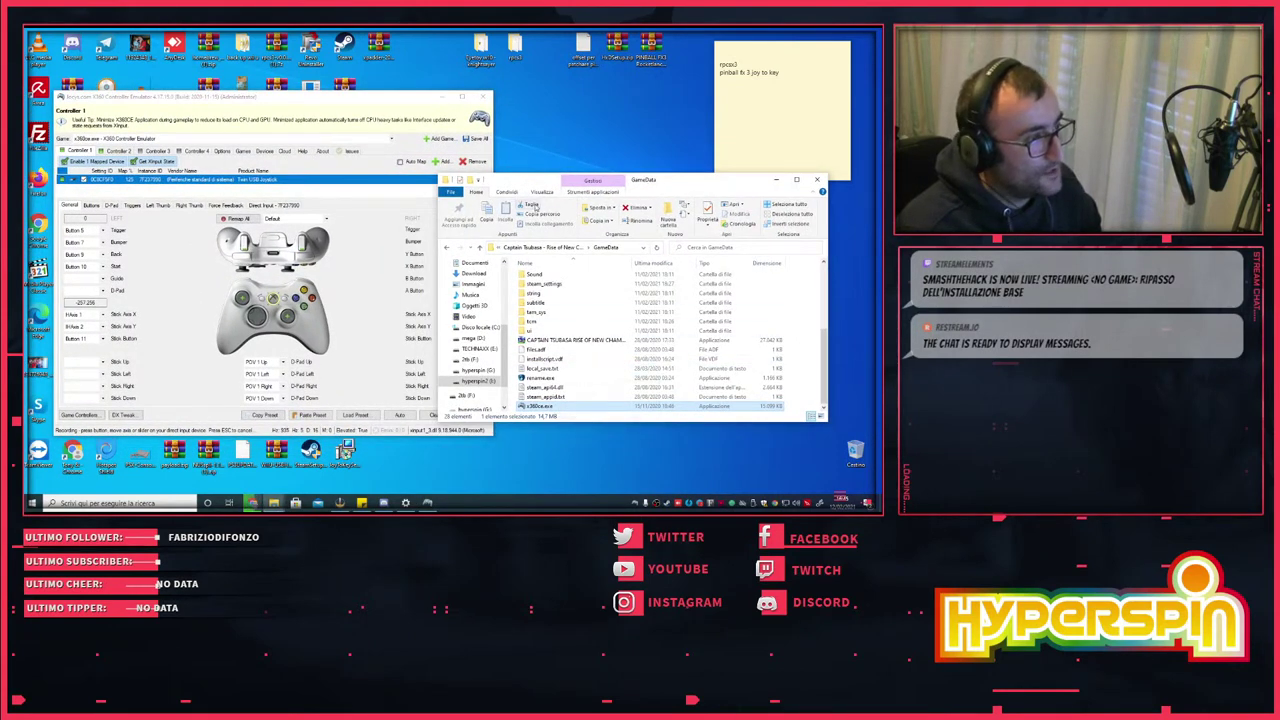
pyautogui.moveTo(535, 184); pyautogui.dragTo(582, 201)
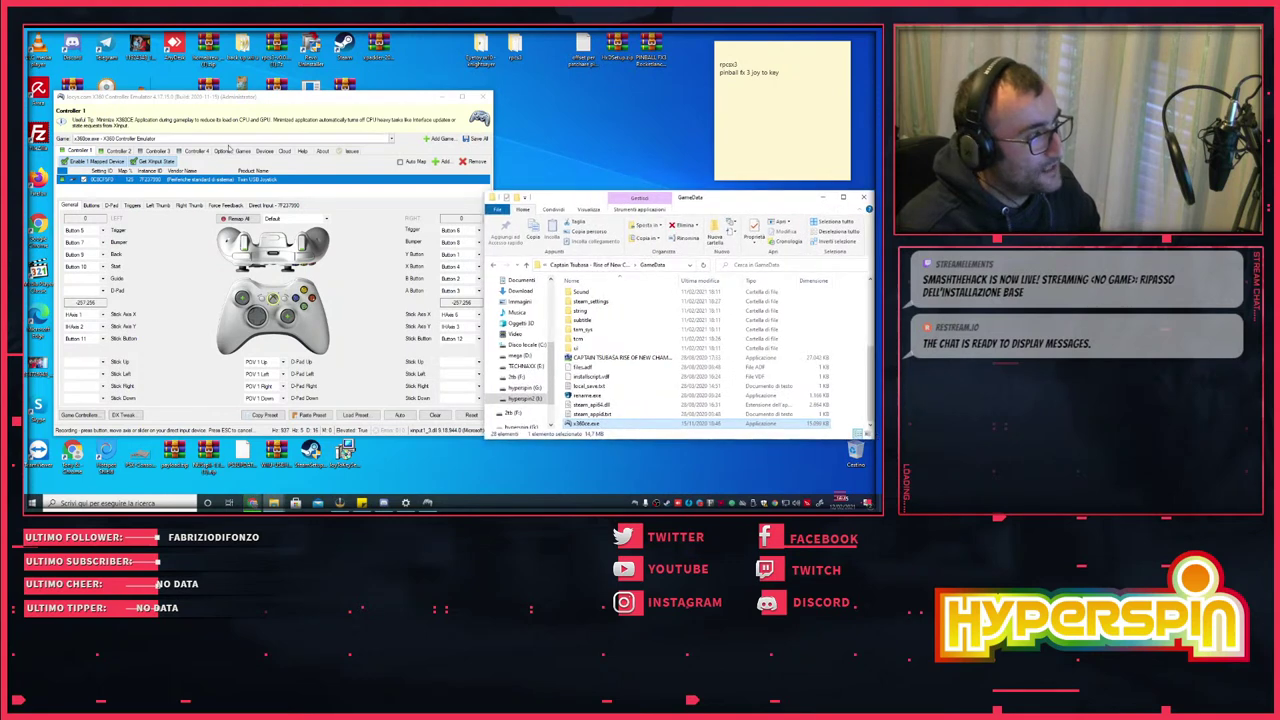
# - Look through X360CE's Games, Devices, Cloud, Help, About and Controller 4 pages and its general options
pyautogui.click(249, 152)
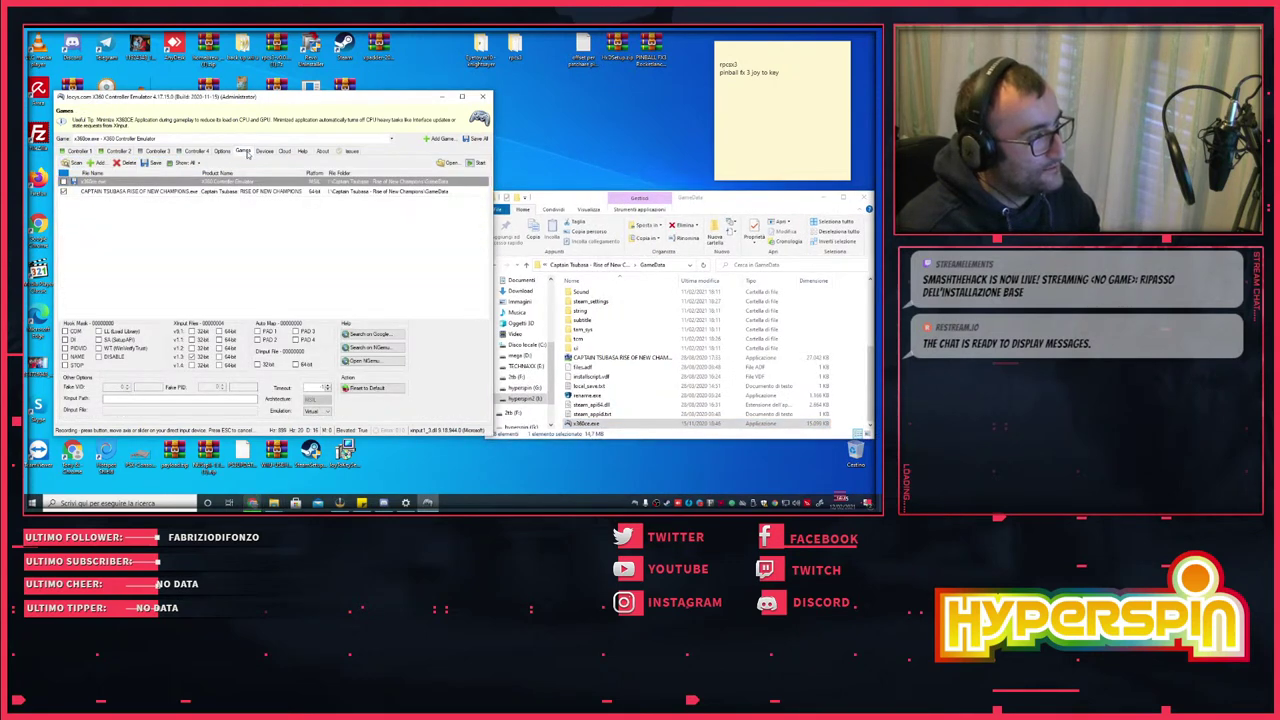
pyautogui.click(217, 152)
pyautogui.click(265, 152)
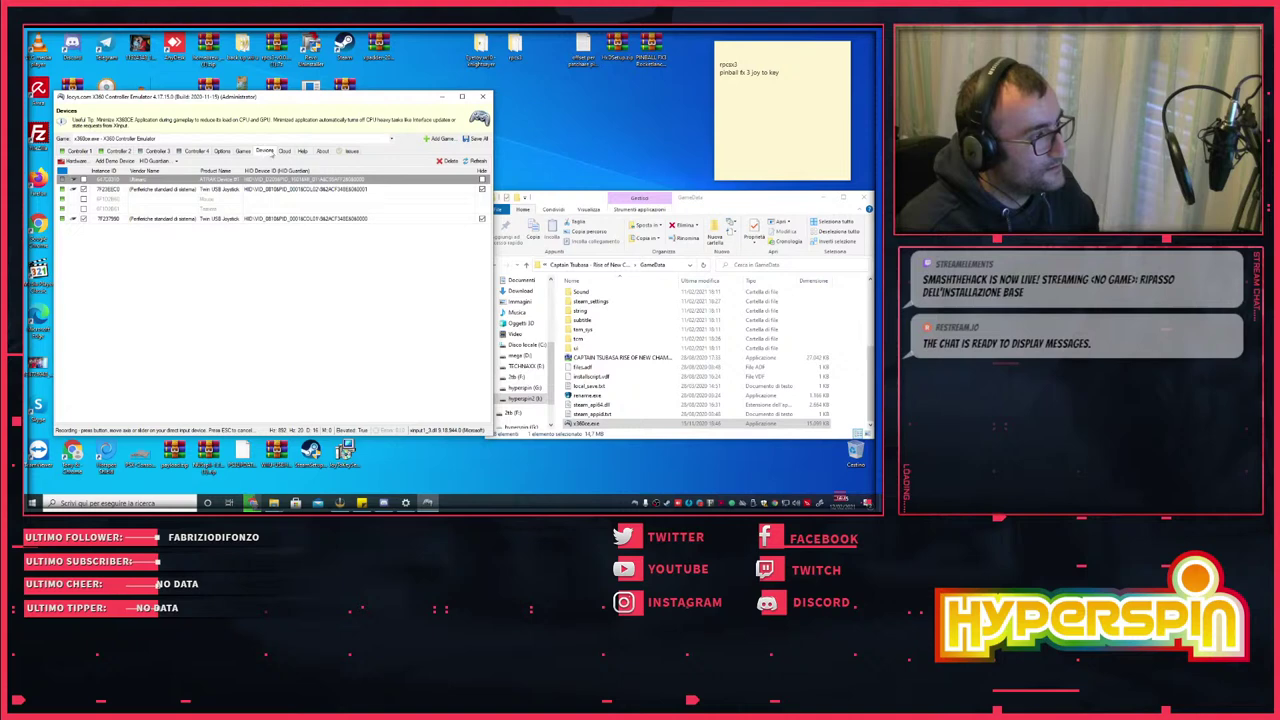
pyautogui.click(285, 152)
pyautogui.click(303, 152)
pyautogui.click(322, 151)
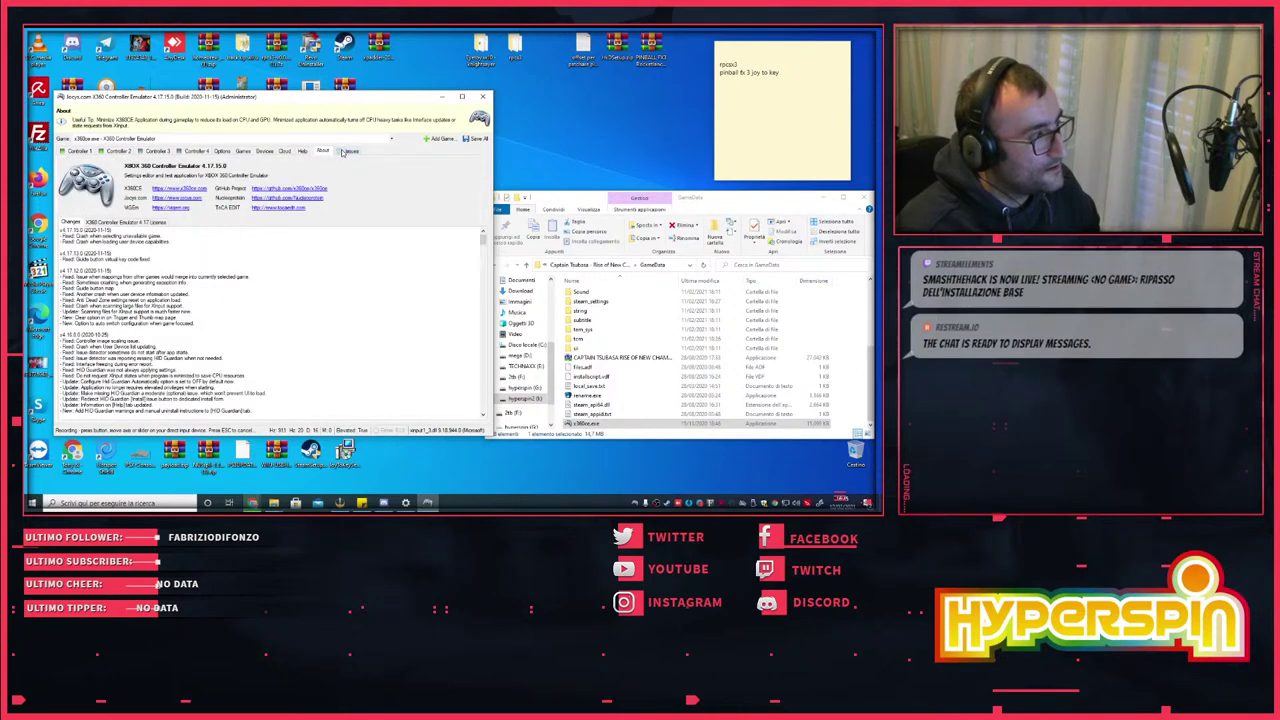
pyautogui.click(310, 153)
pyautogui.click(285, 152)
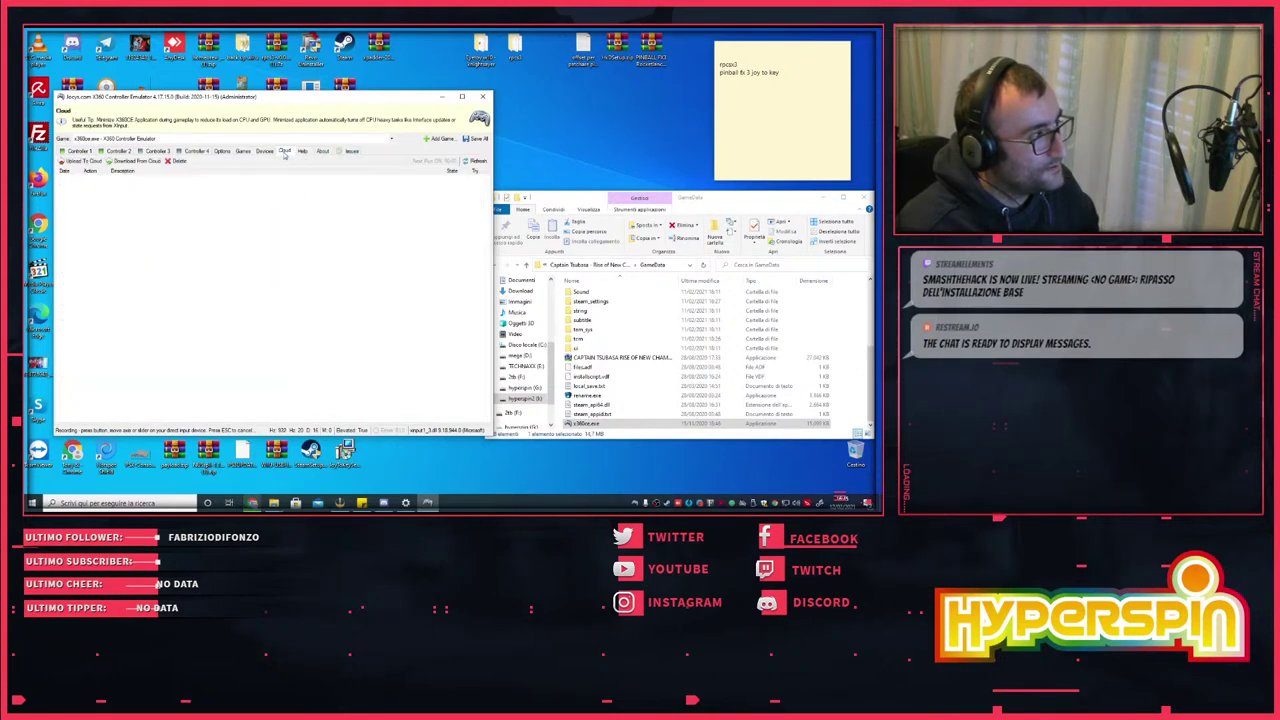
pyautogui.click(265, 152)
pyautogui.click(244, 152)
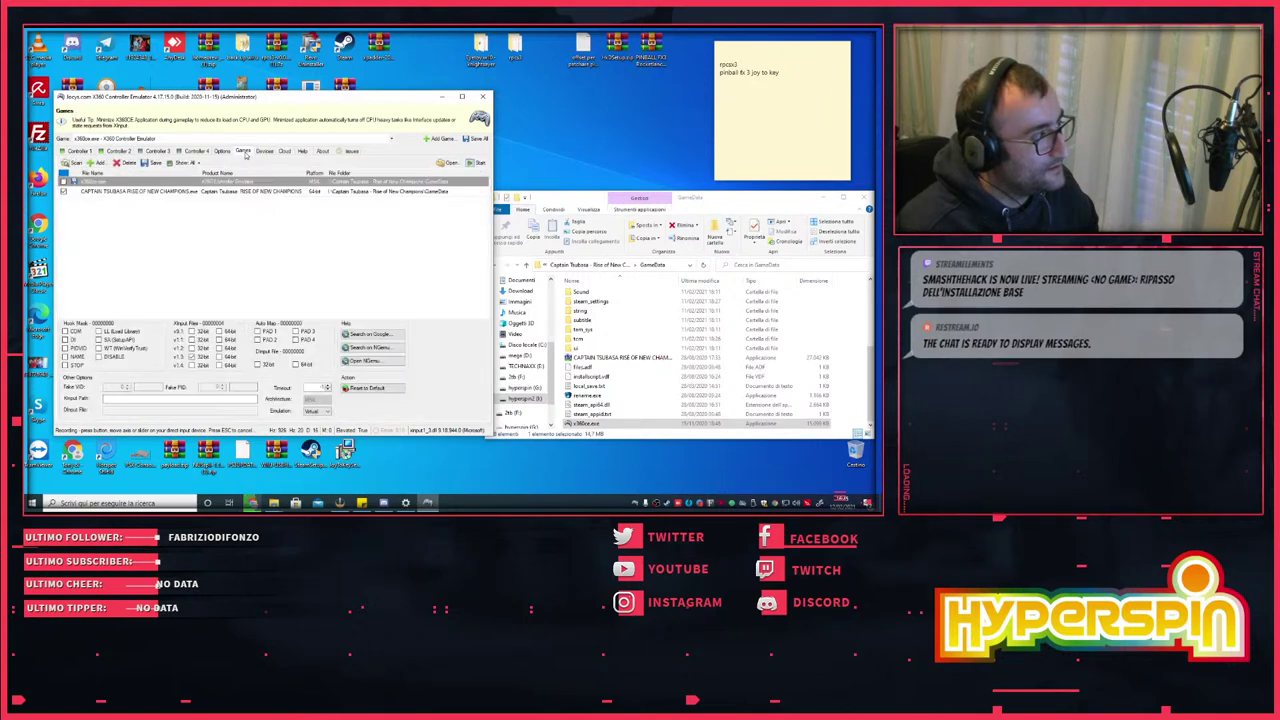
pyautogui.click(224, 152)
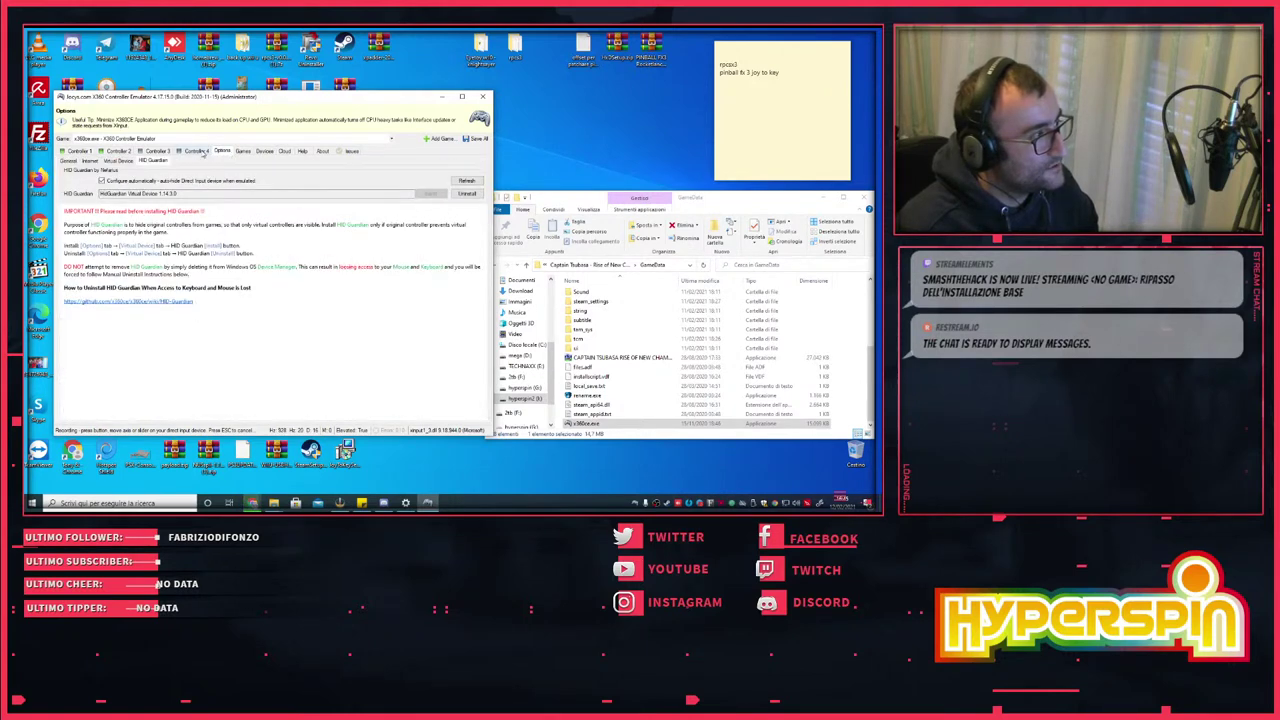
pyautogui.click(200, 151)
pyautogui.click(224, 152)
pyautogui.click(66, 162)
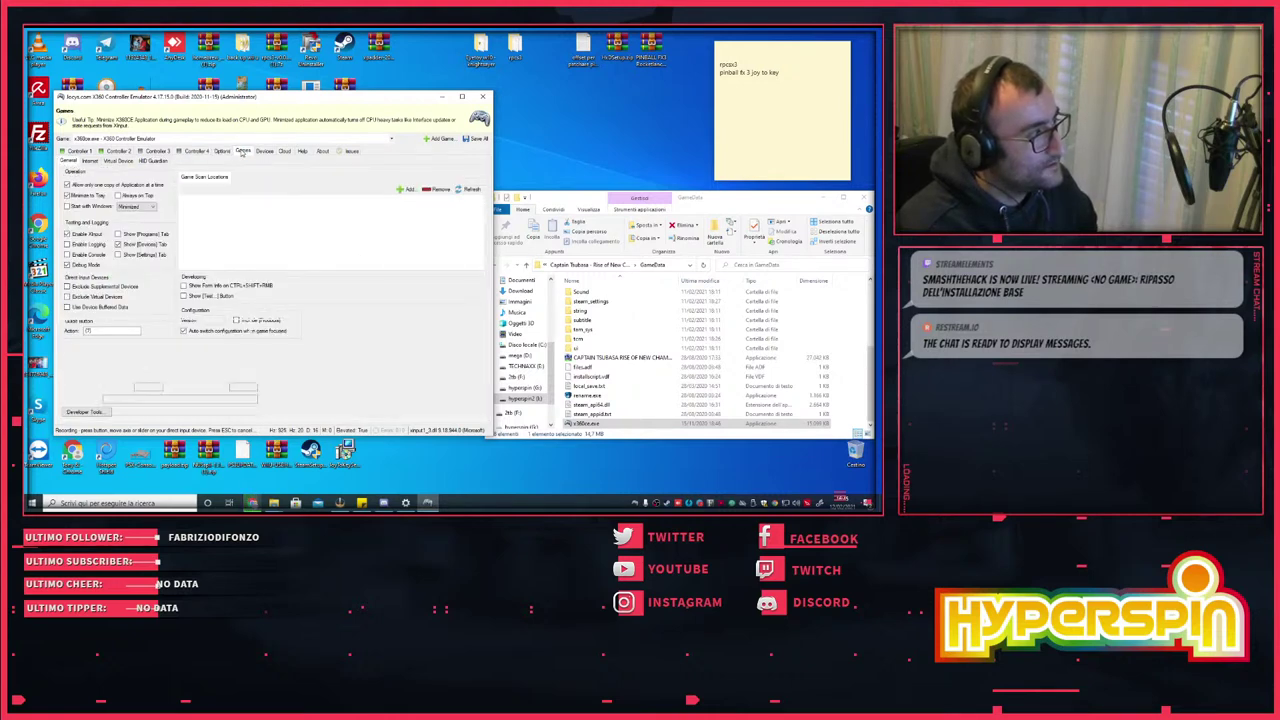
# - Select the Captain Tsubasa executable in X360CE's games list and tick its 64-bit XInput file versions through v1.4
pyautogui.click(241, 151)
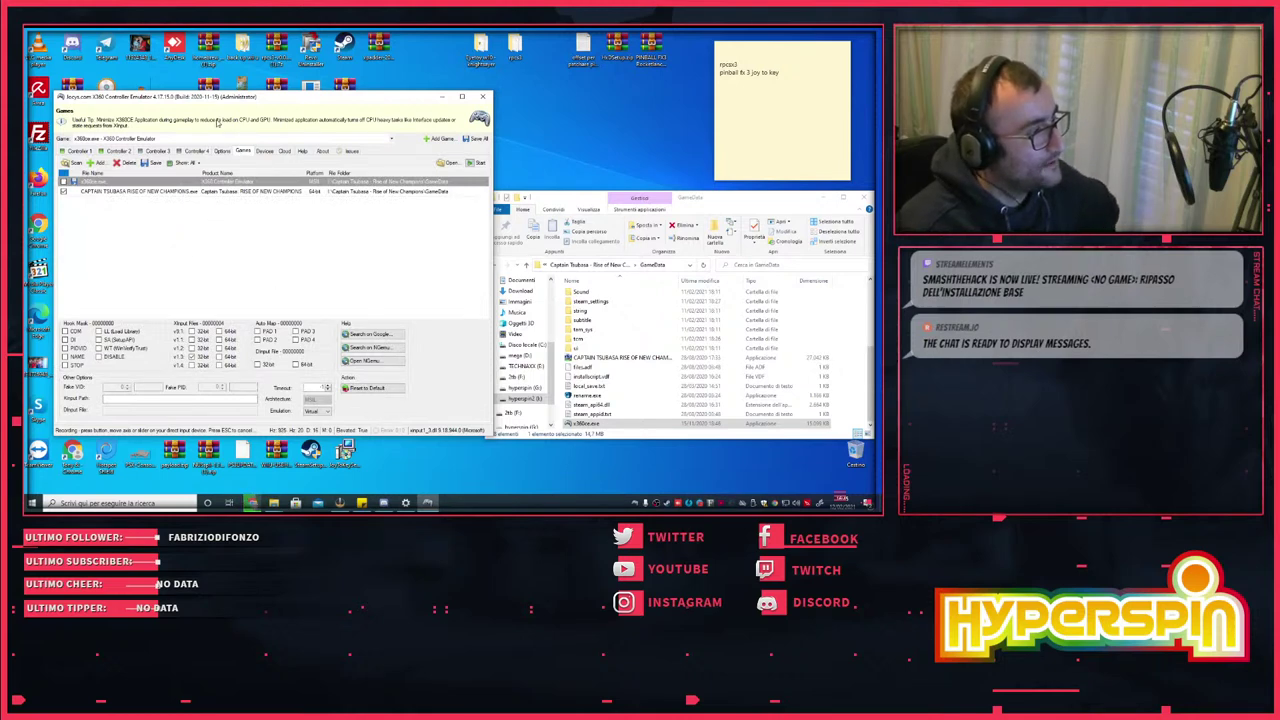
pyautogui.moveTo(245, 101); pyautogui.dragTo(318, 95)
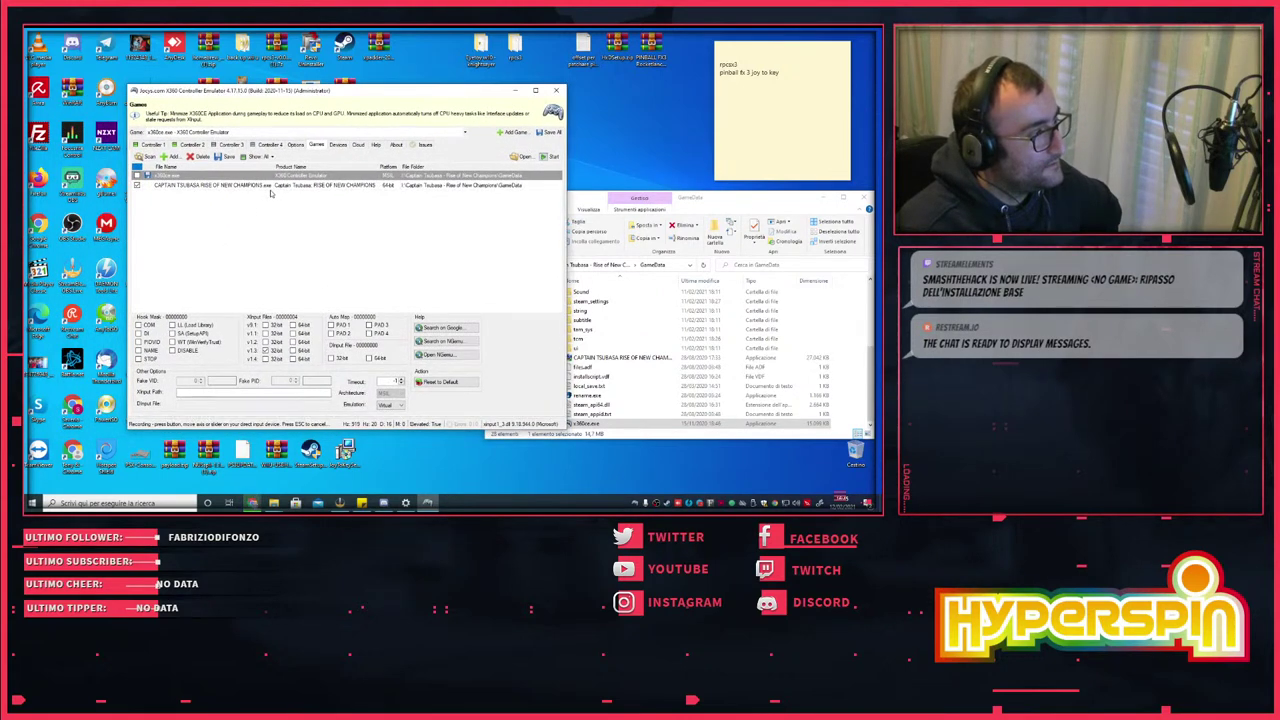
pyautogui.click(272, 186)
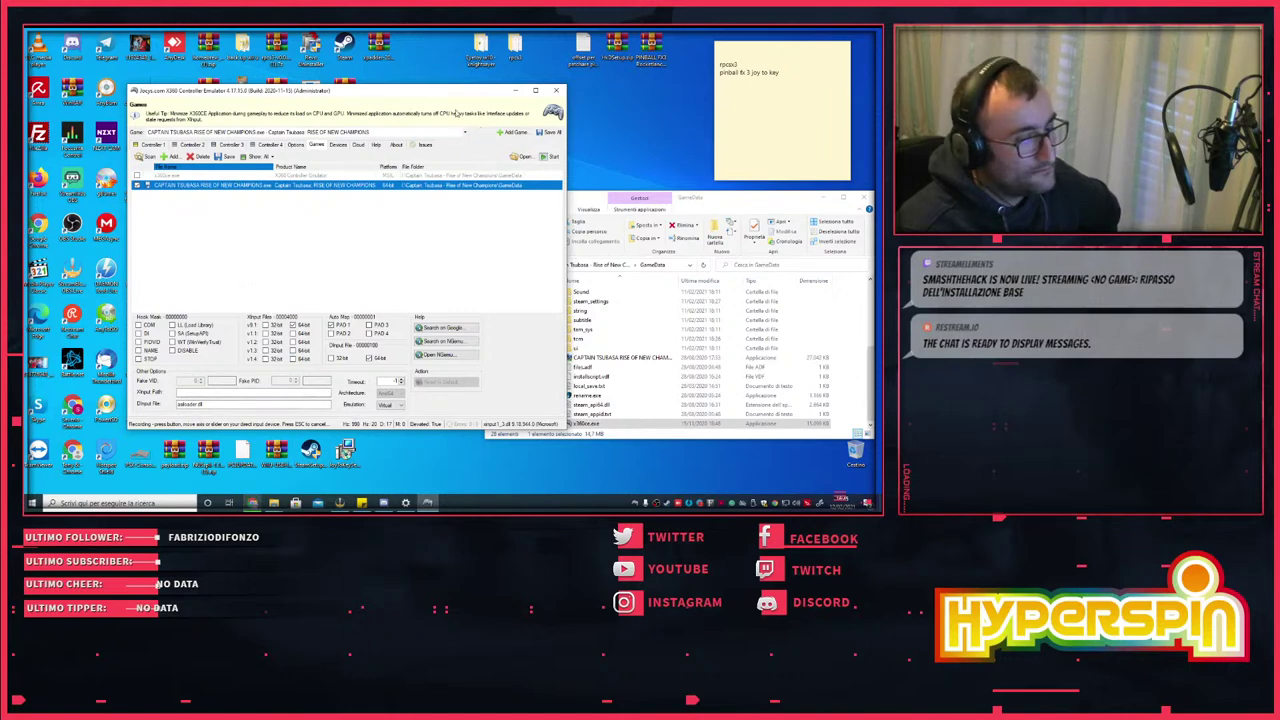
pyautogui.moveTo(355, 92); pyautogui.dragTo(257, 93)
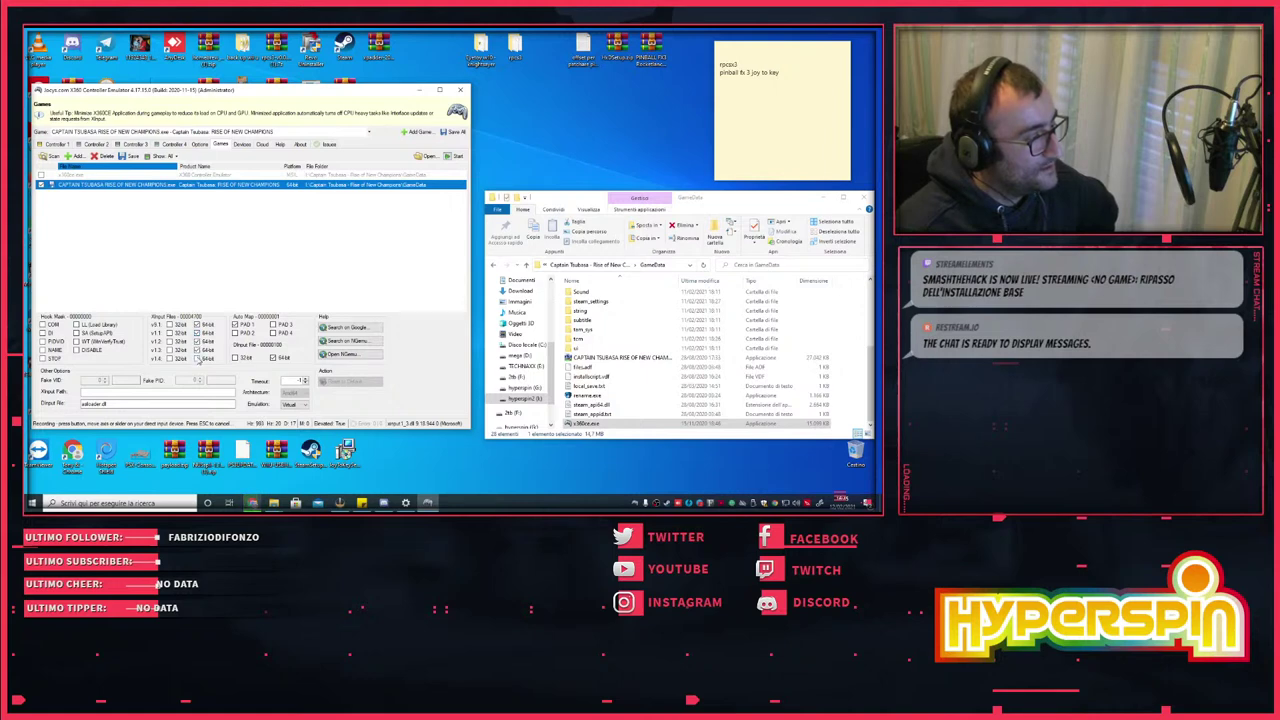
pyautogui.click(198, 358)
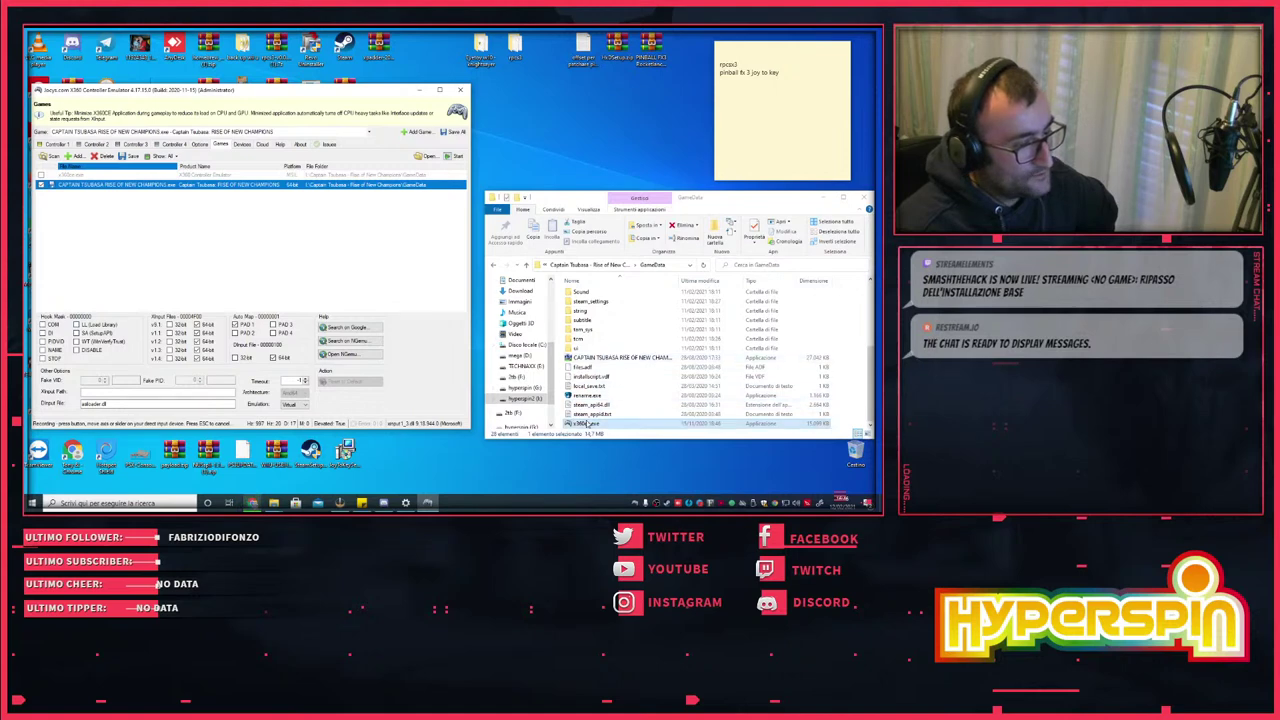
# - Refresh the GameData folder and reselect the Captain Tsubasa executable in X360CE's games list
pyautogui.rightClick(564, 374)
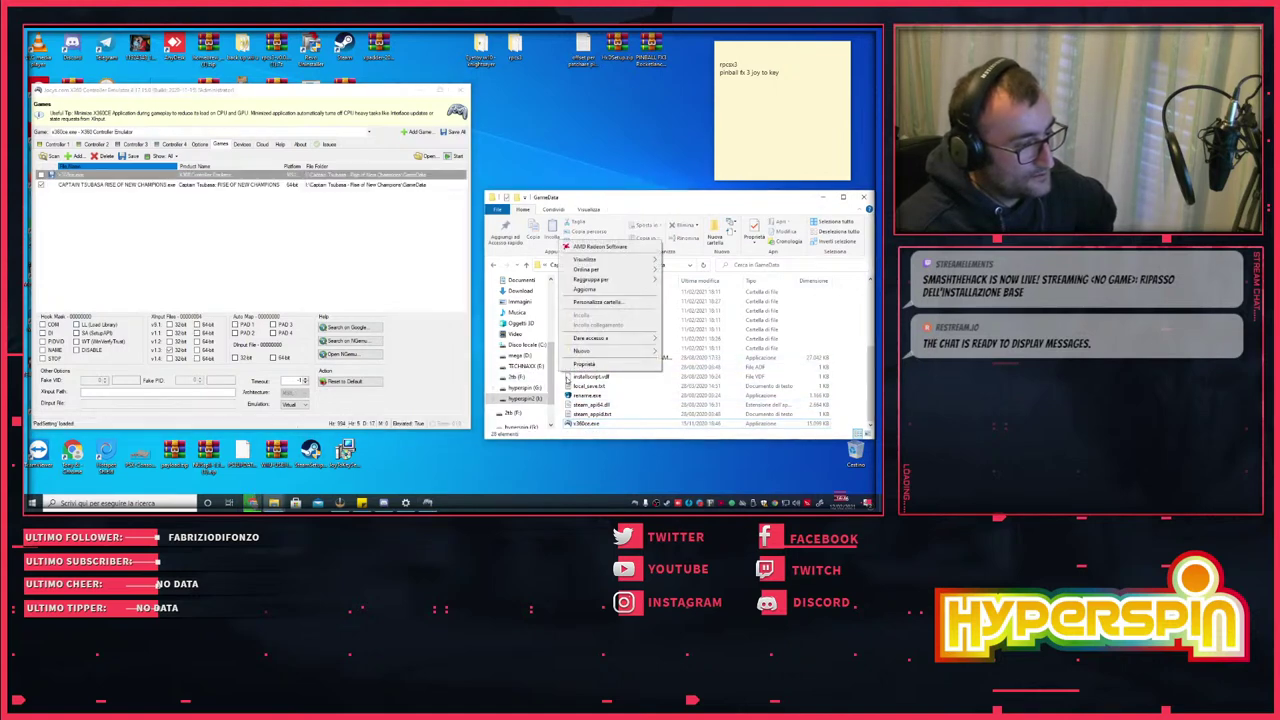
pyautogui.click(586, 289)
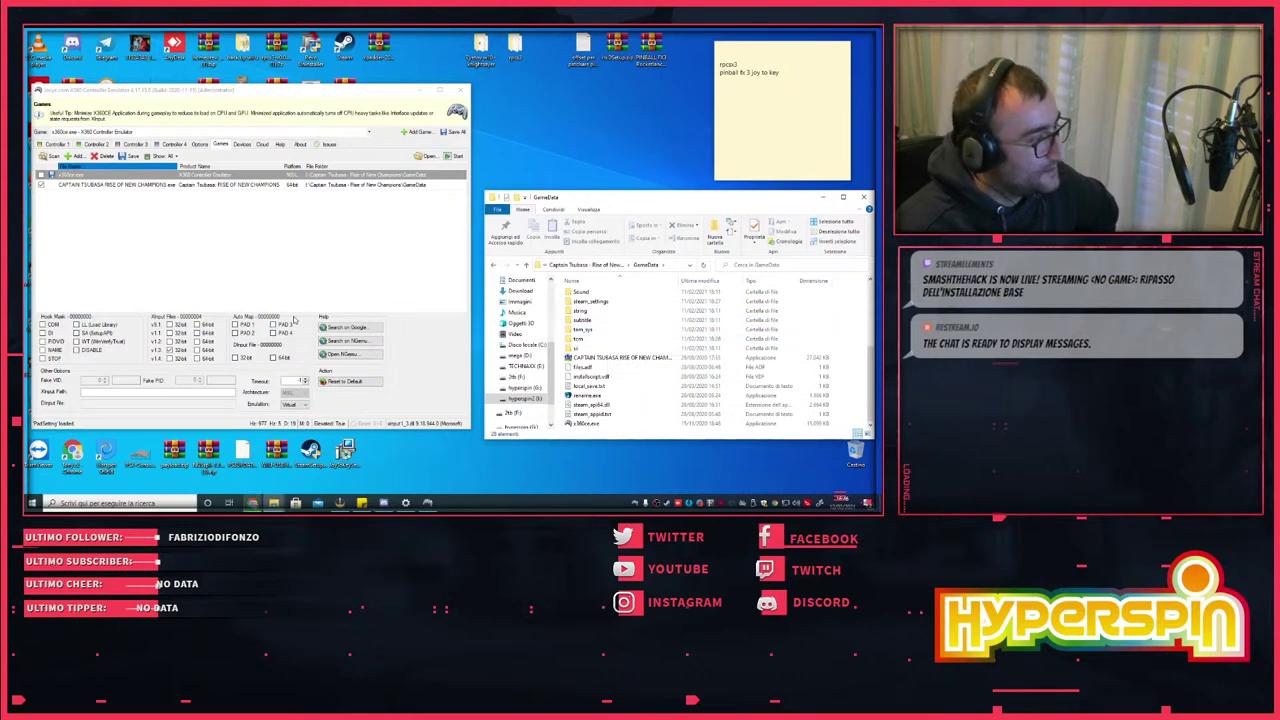
pyautogui.click(110, 187)
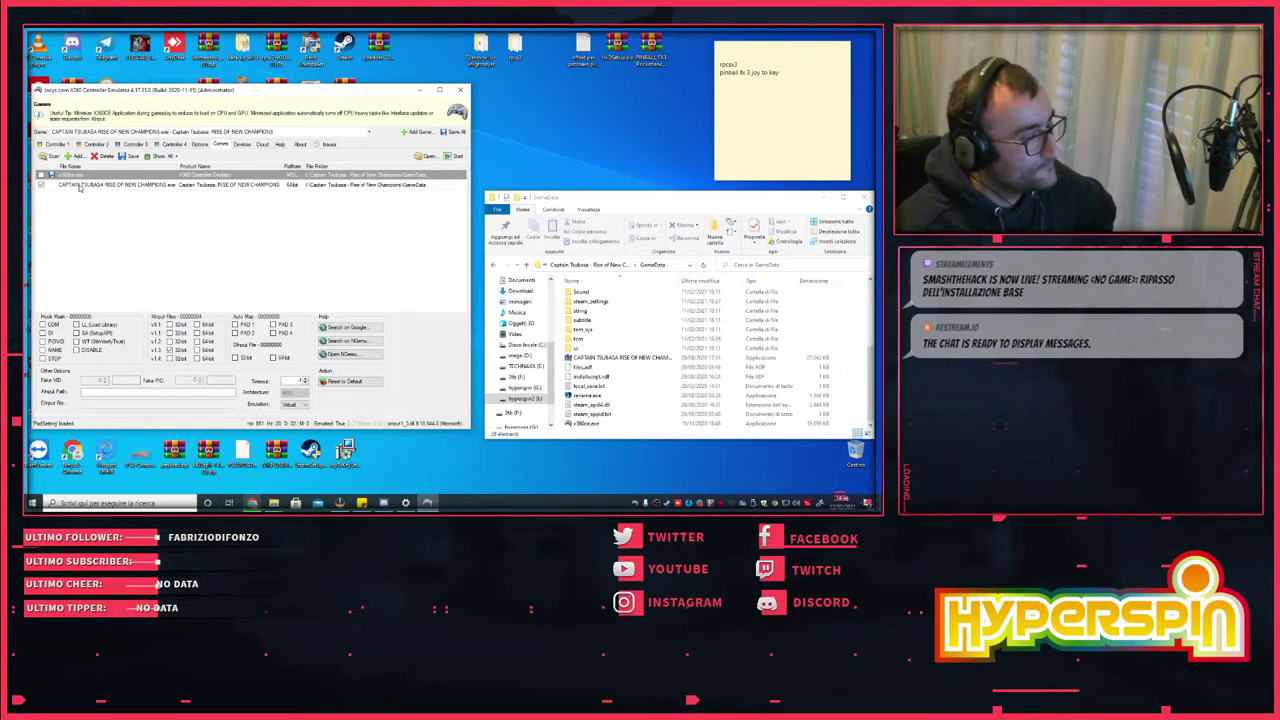
# - Check the Windows audio playback device in the volume control, and close it
pyautogui.rightClick(795, 503)
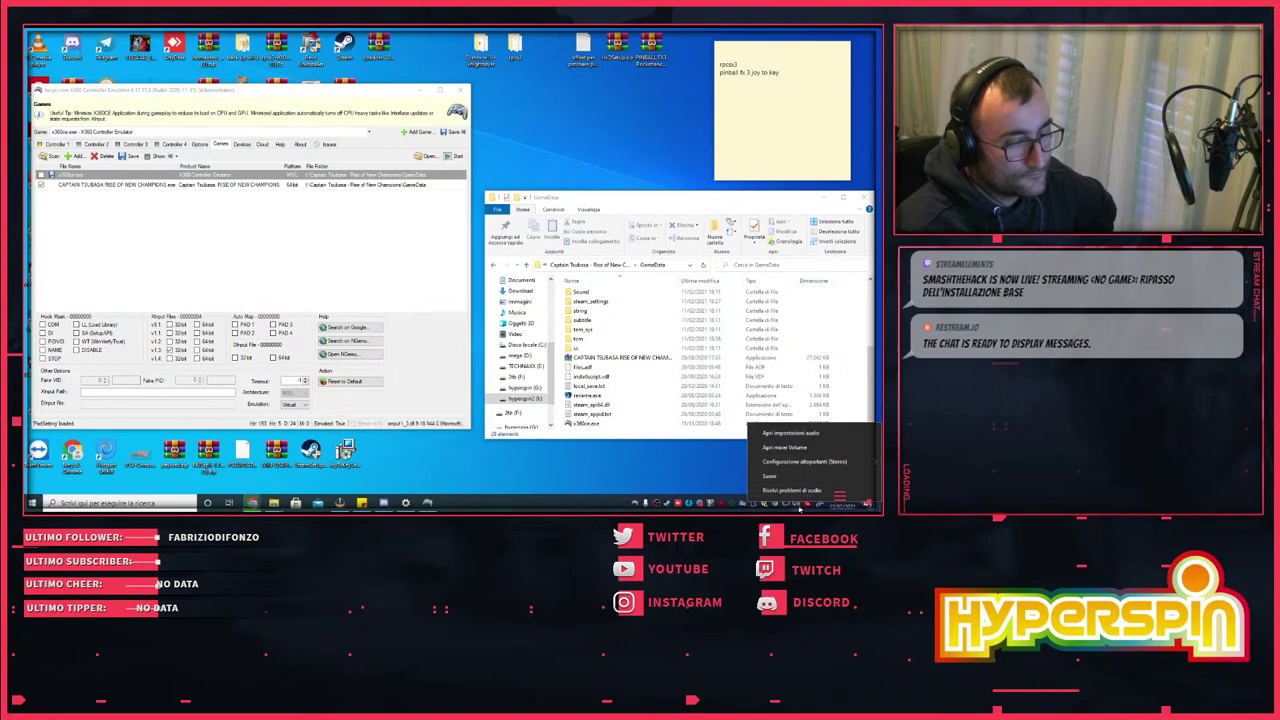
pyautogui.click(772, 490)
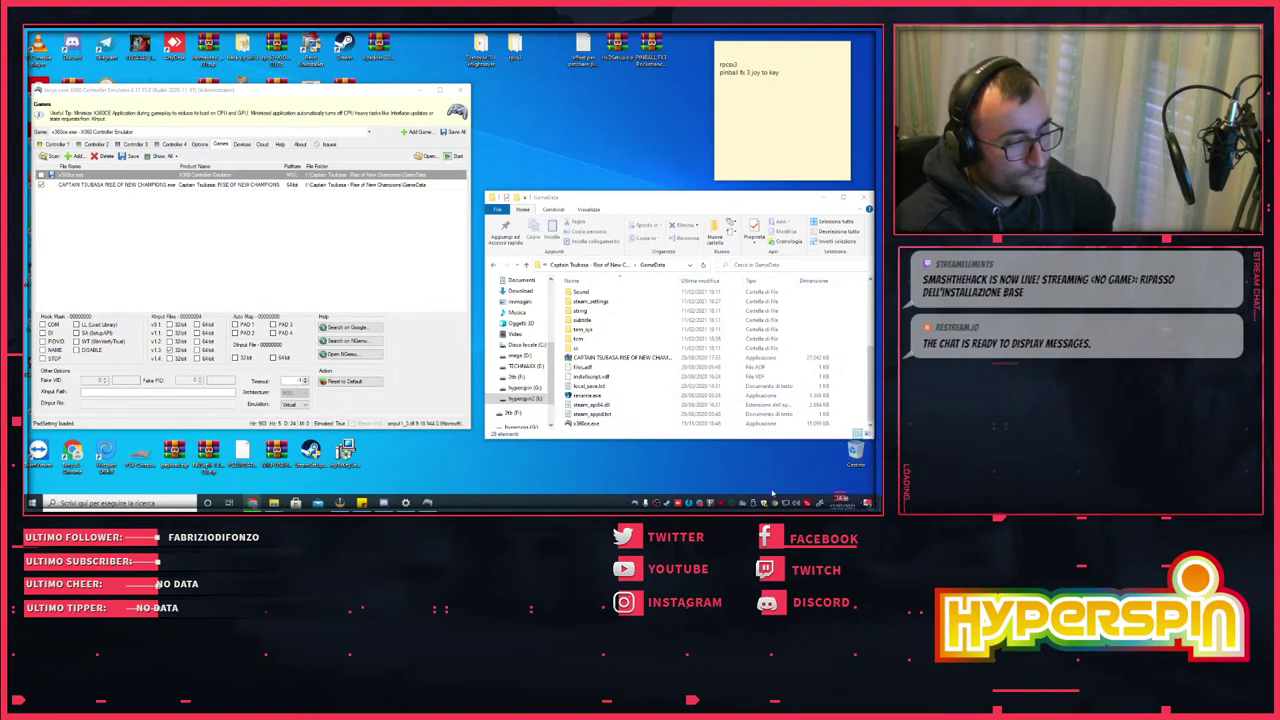
pyautogui.click(795, 503)
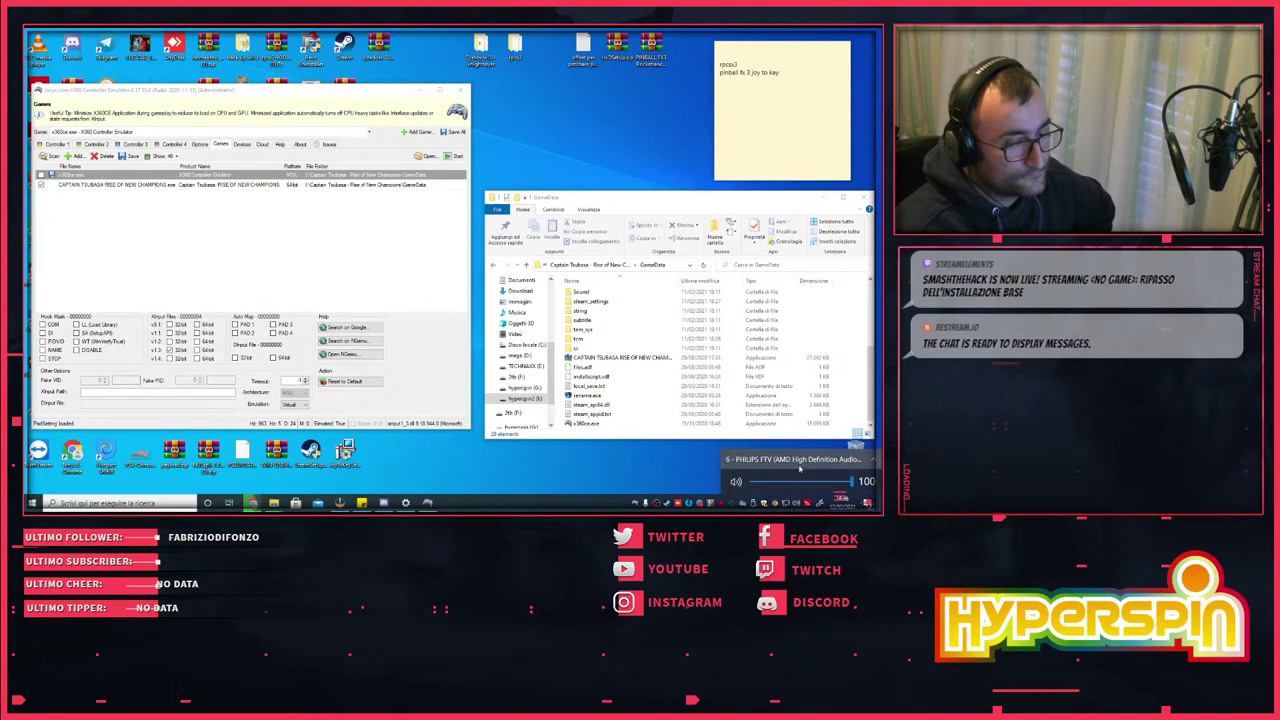
pyautogui.click(799, 460)
pyautogui.click(790, 462)
pyautogui.click(620, 477)
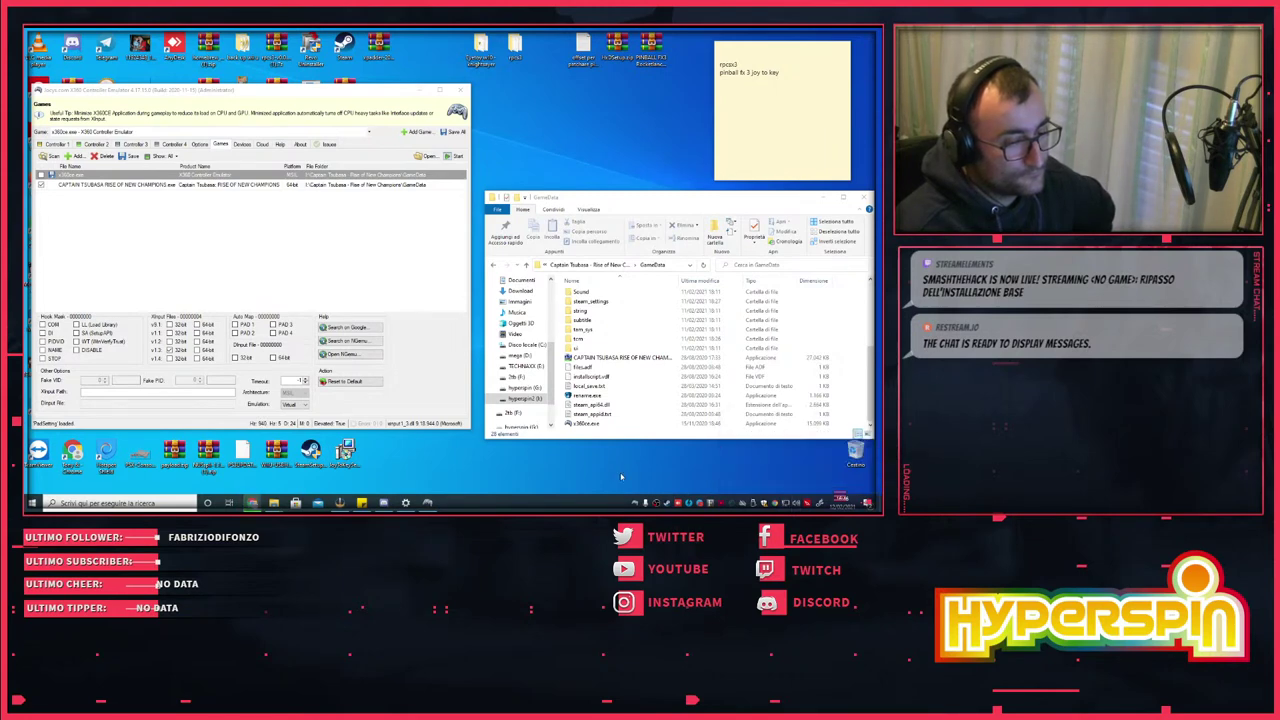
# - Select the Captain Tsubasa game and map the last-listed Twin USB Joystick to its Controller 1
pyautogui.click(60, 189)
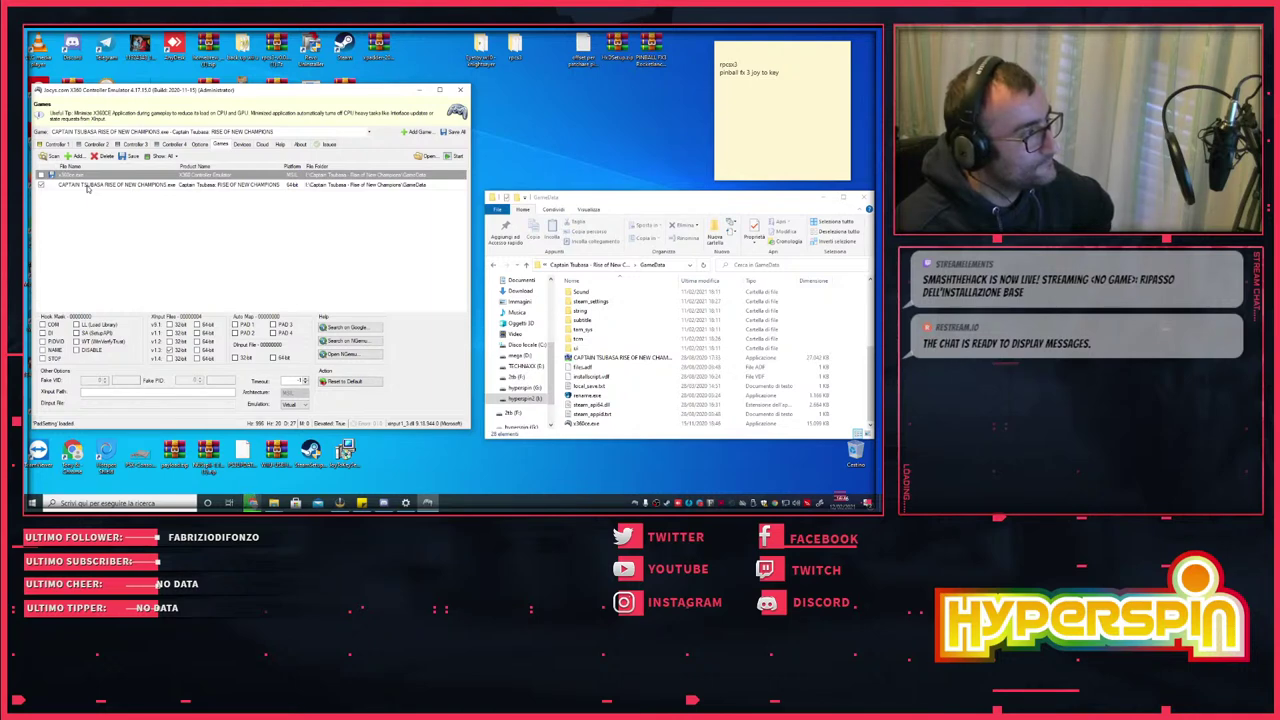
pyautogui.click(87, 186)
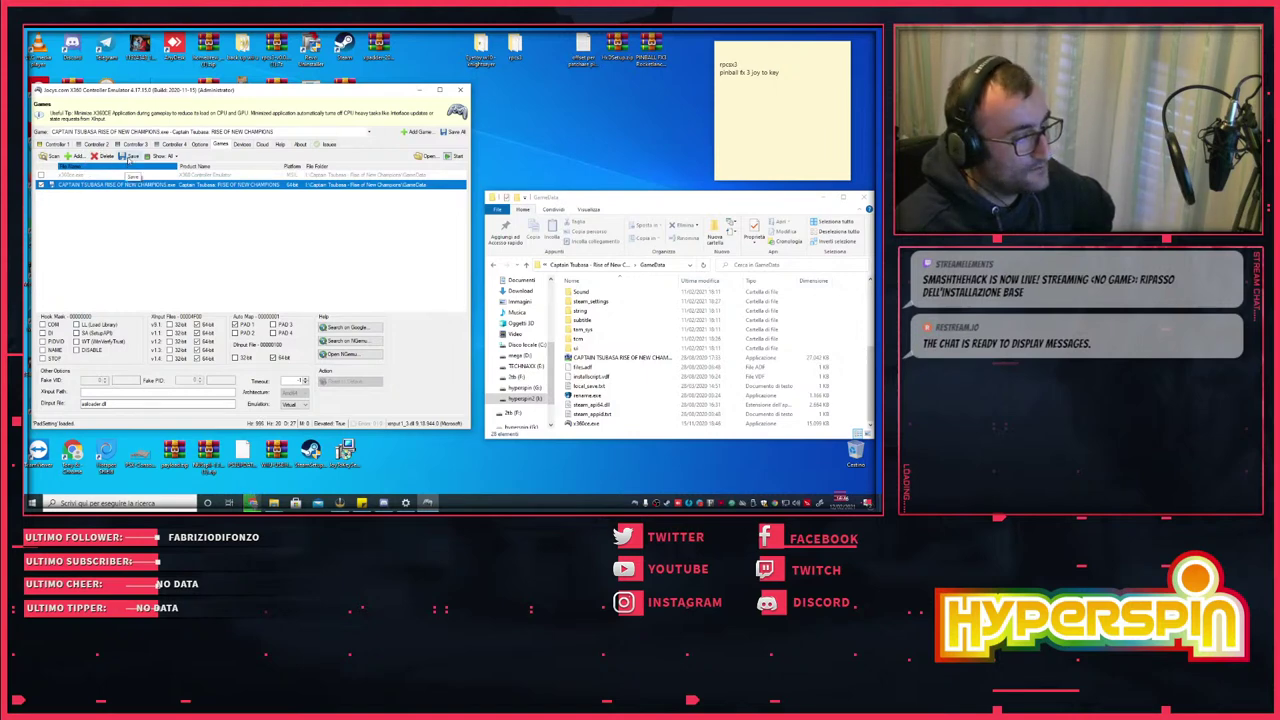
pyautogui.click(54, 144)
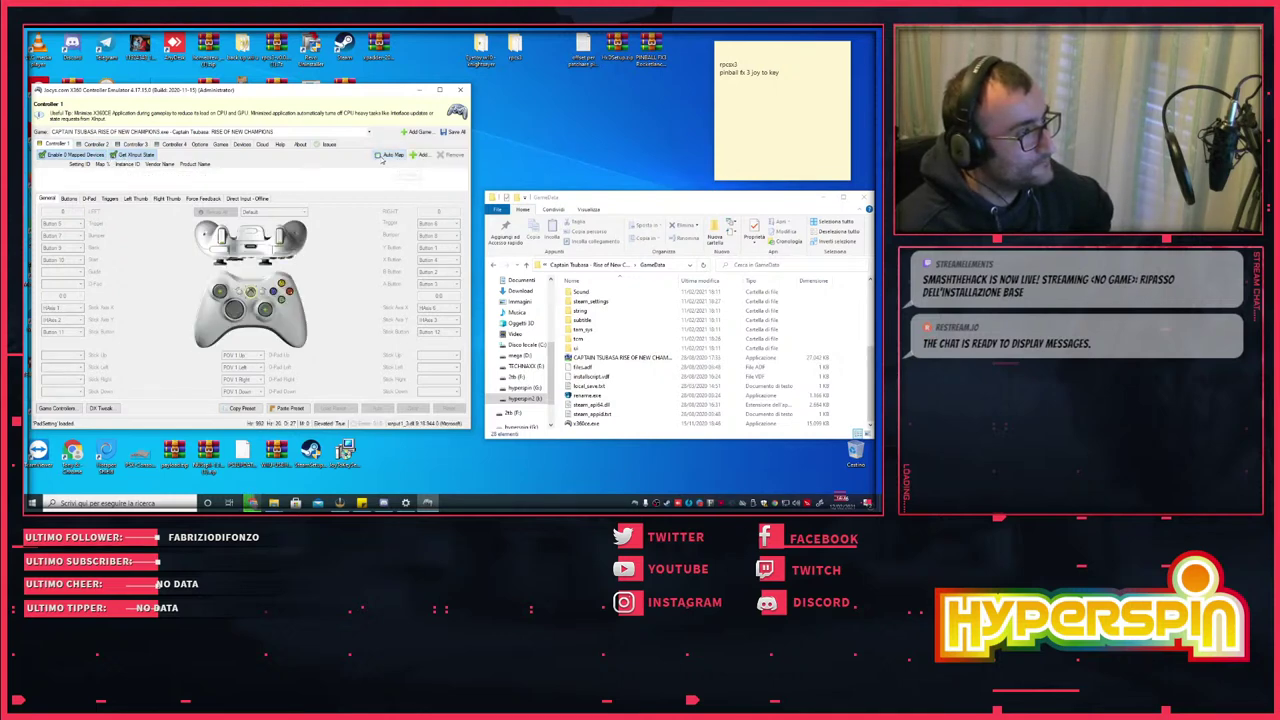
pyautogui.click(420, 155)
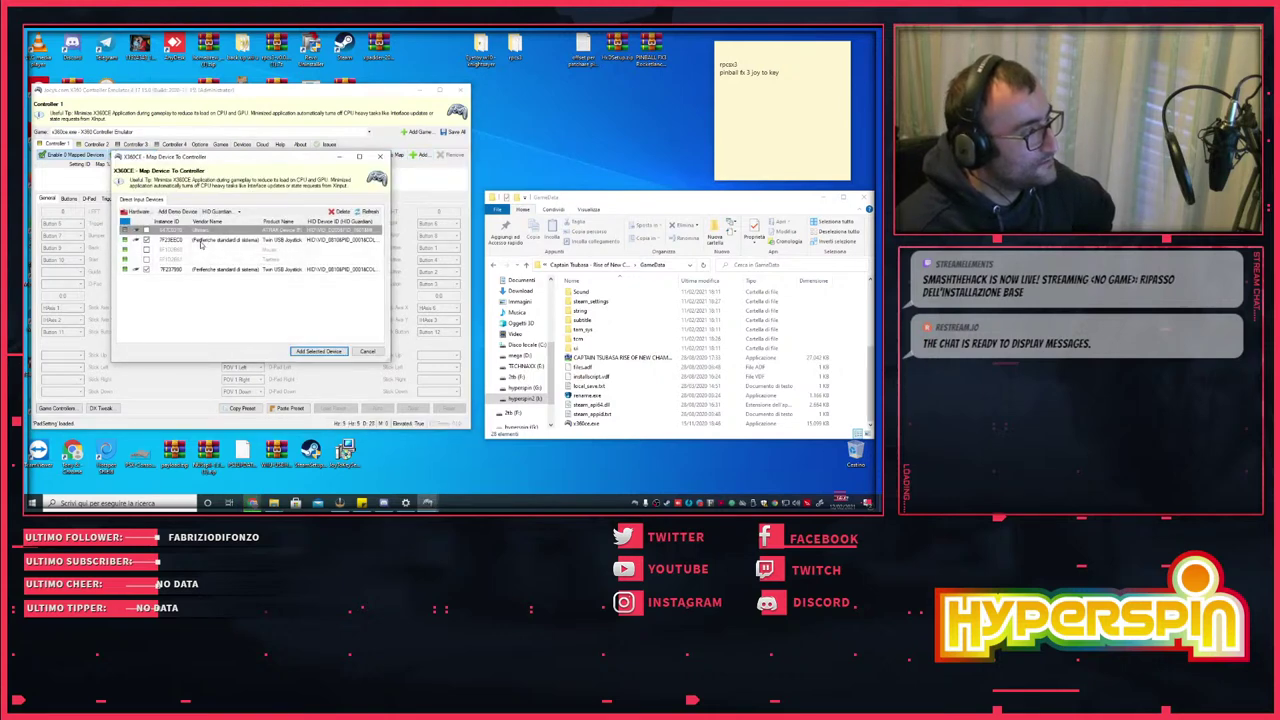
pyautogui.click(210, 270)
pyautogui.click(318, 351)
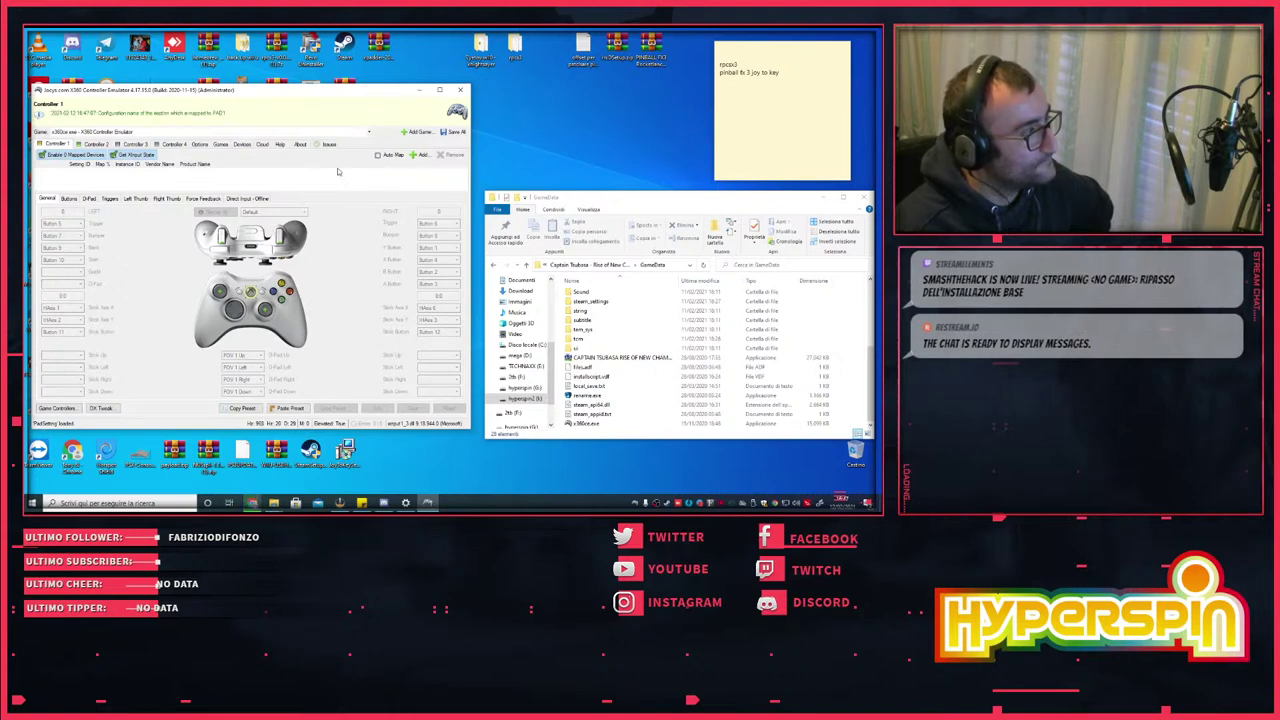
# - Add the last-listed Twin USB Joystick to Controller 1 for x360ce.exe, and switch the current game to Captain Tsubasa
pyautogui.click(414, 157)
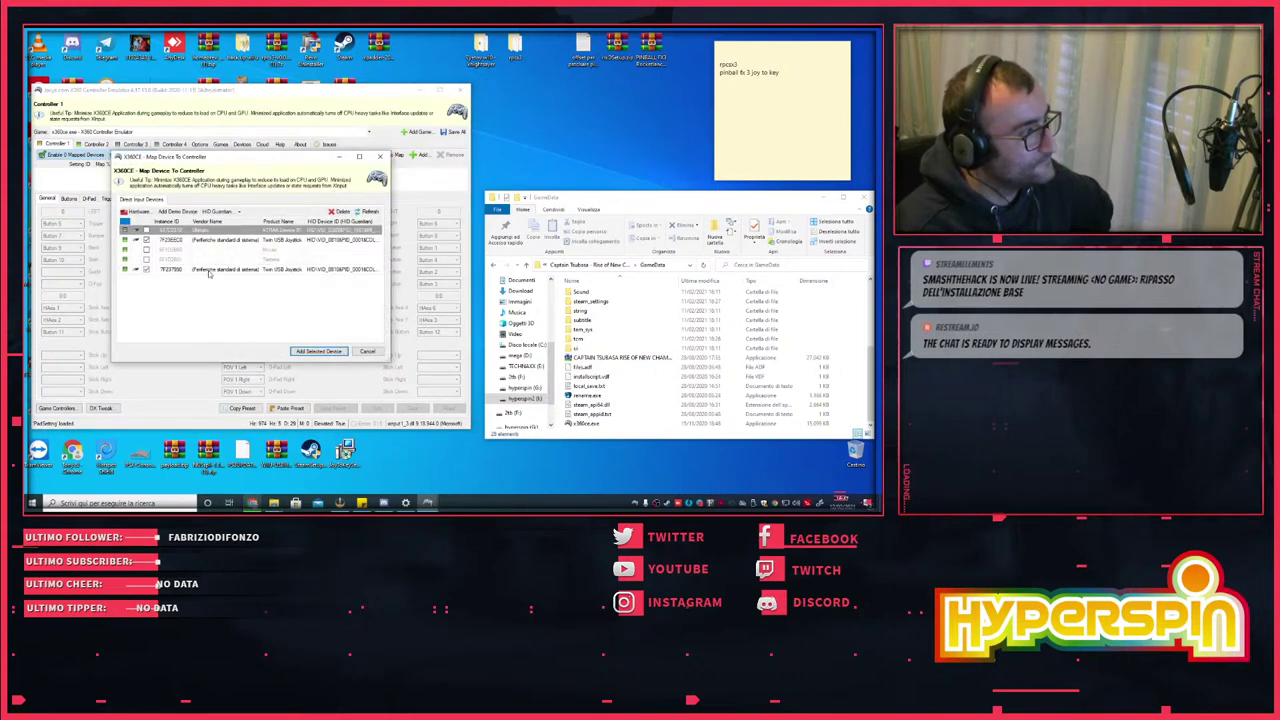
pyautogui.click(210, 271)
pyautogui.click(312, 352)
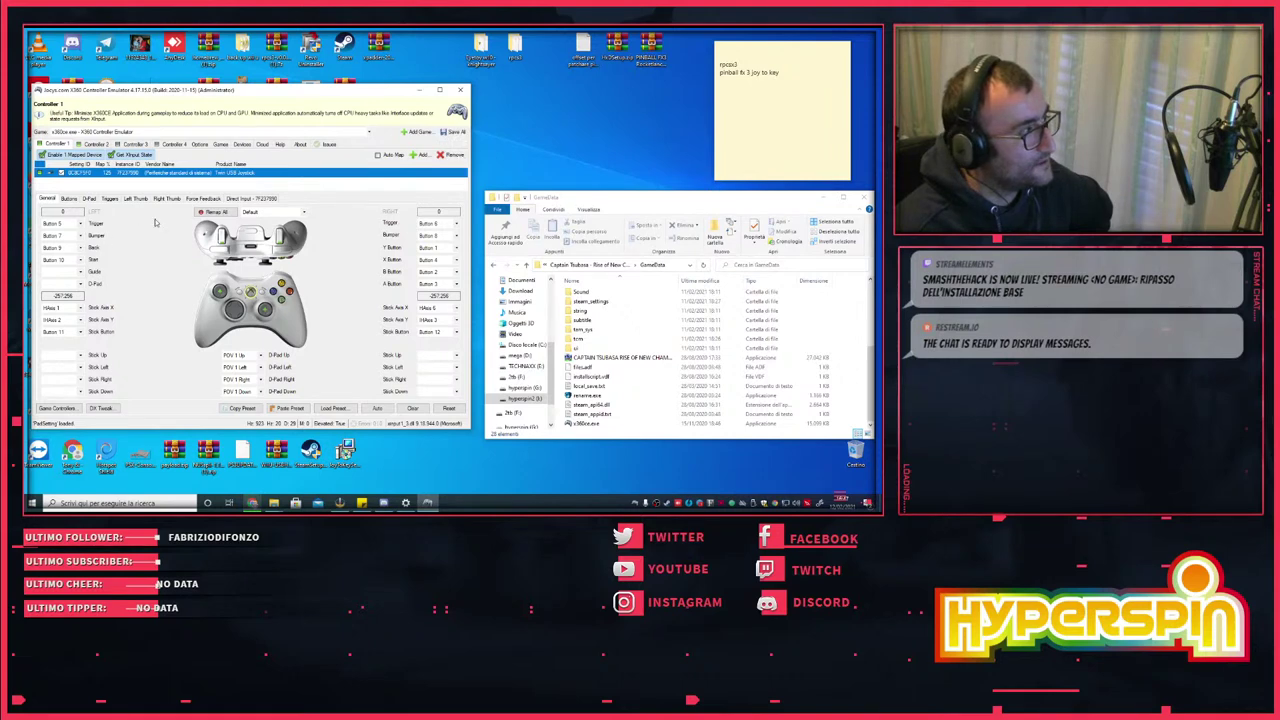
pyautogui.click(200, 132)
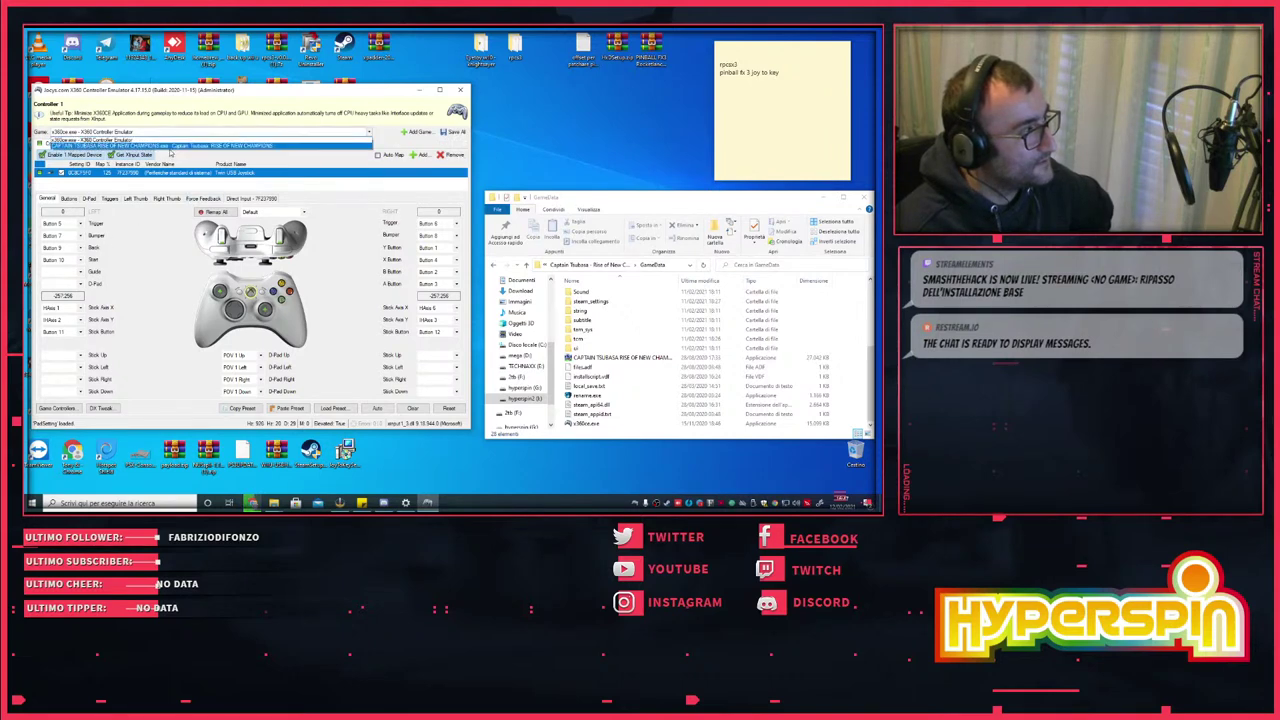
pyautogui.click(171, 147)
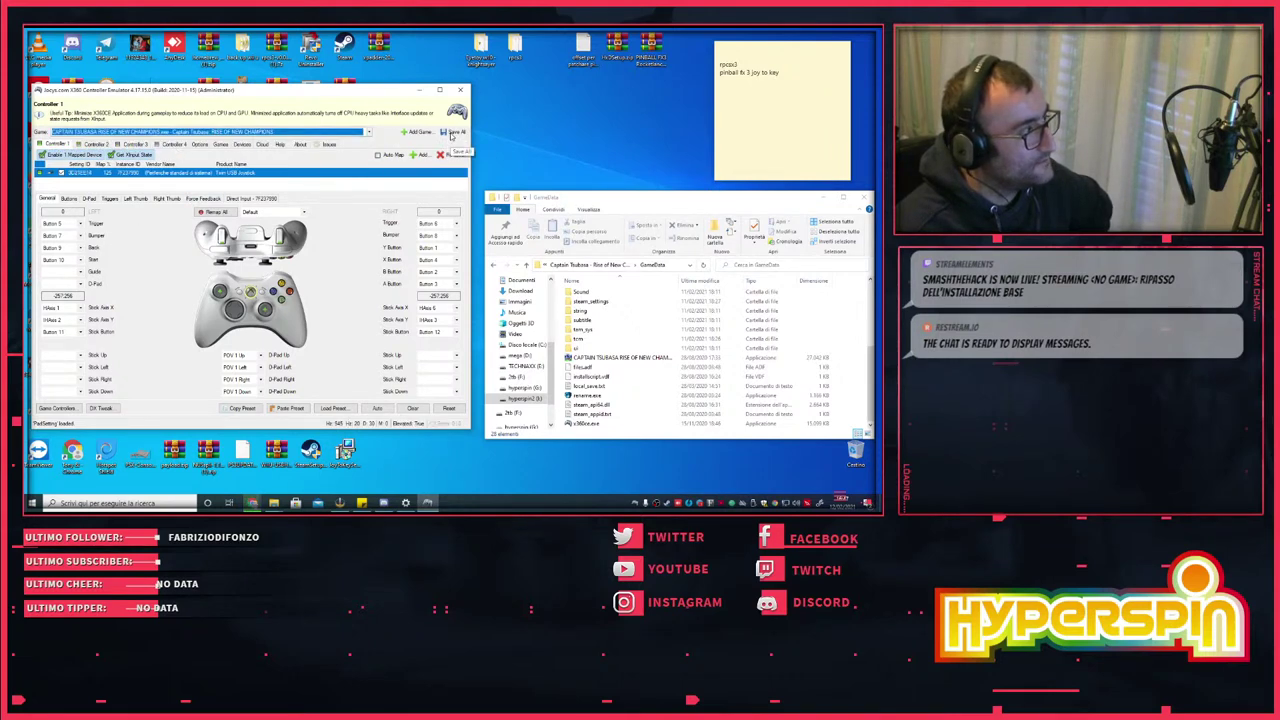
# - Save all settings, and enable Controller 2 with the first-listed Twin USB Joystick mapped to it
pyautogui.click(451, 134)
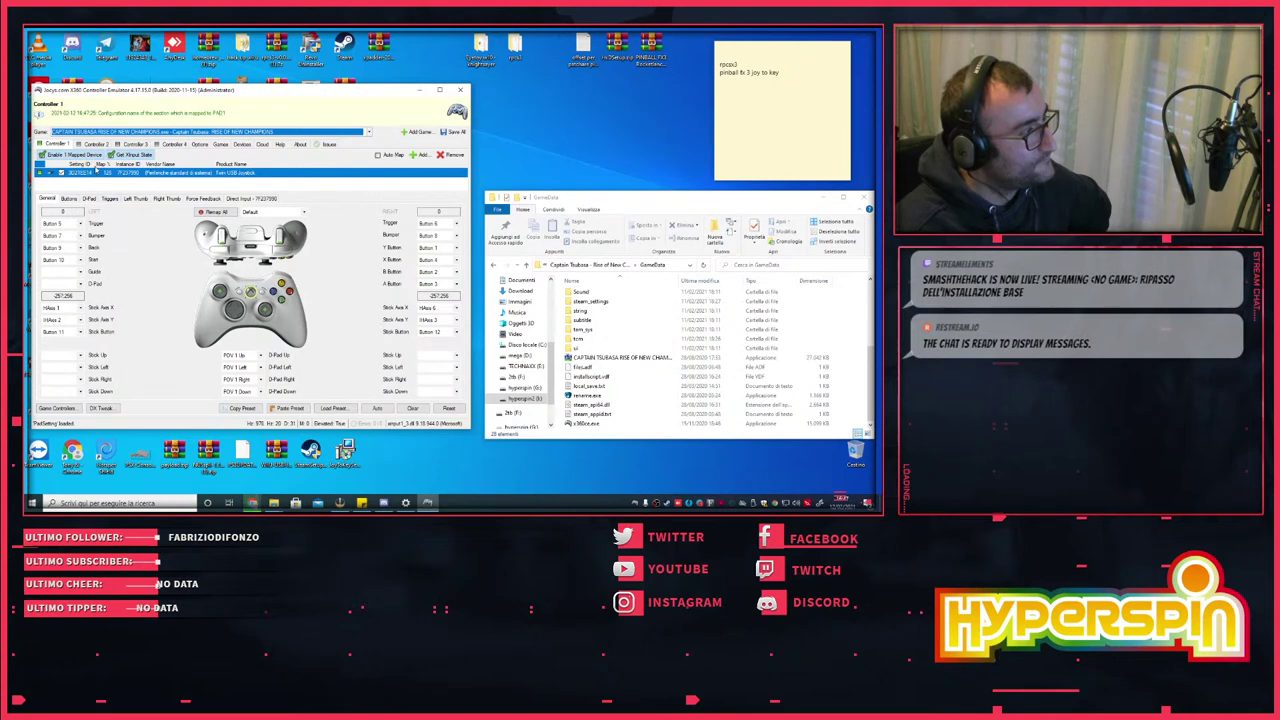
pyautogui.click(96, 144)
pyautogui.click(42, 156)
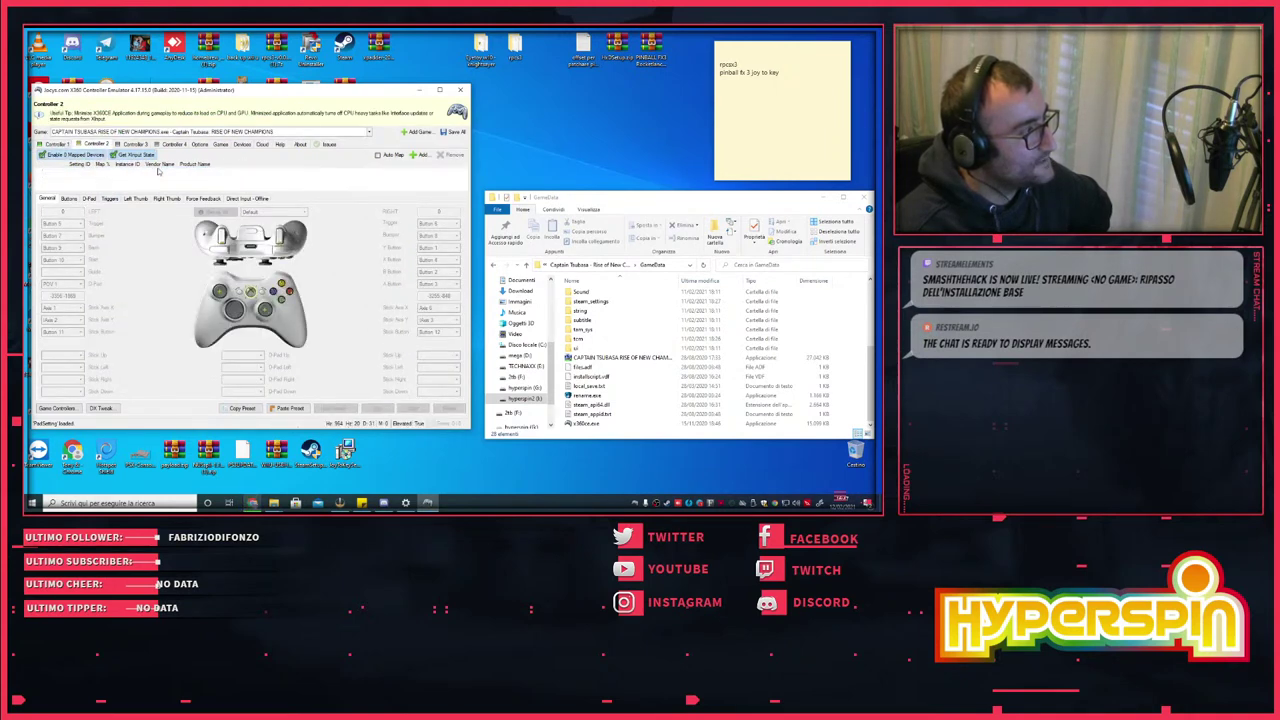
pyautogui.click(422, 155)
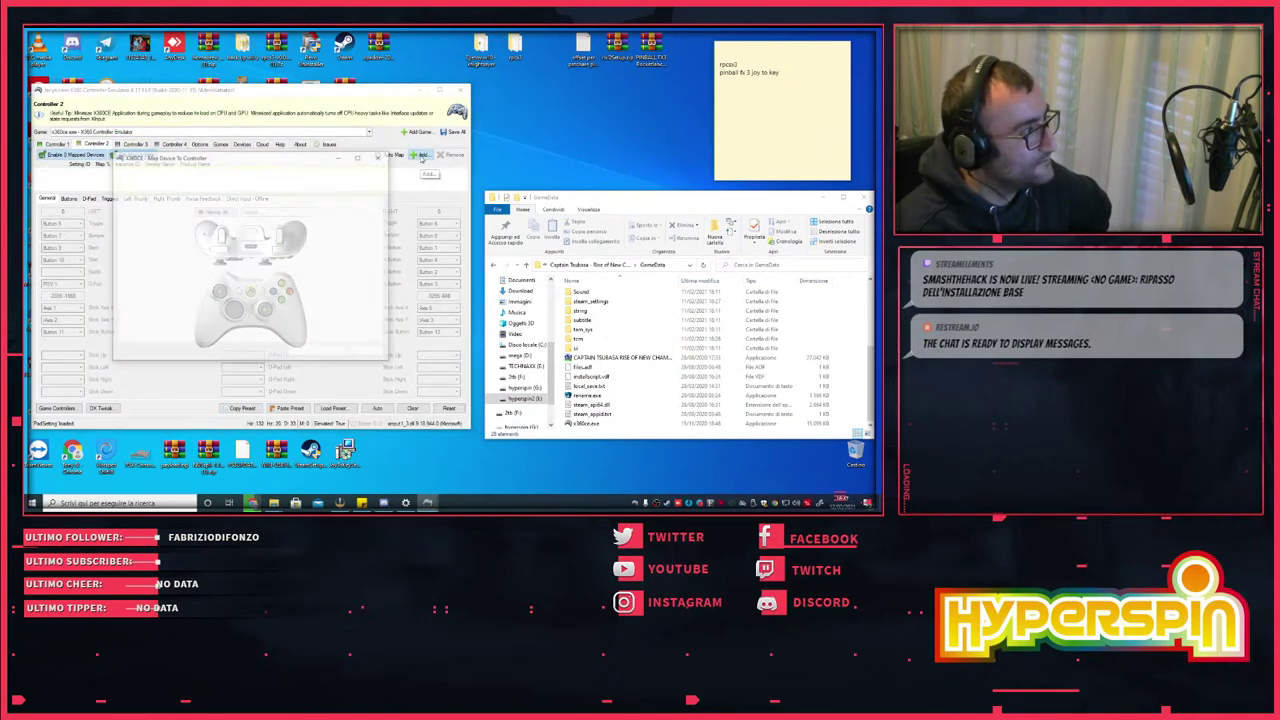
pyautogui.click(224, 243)
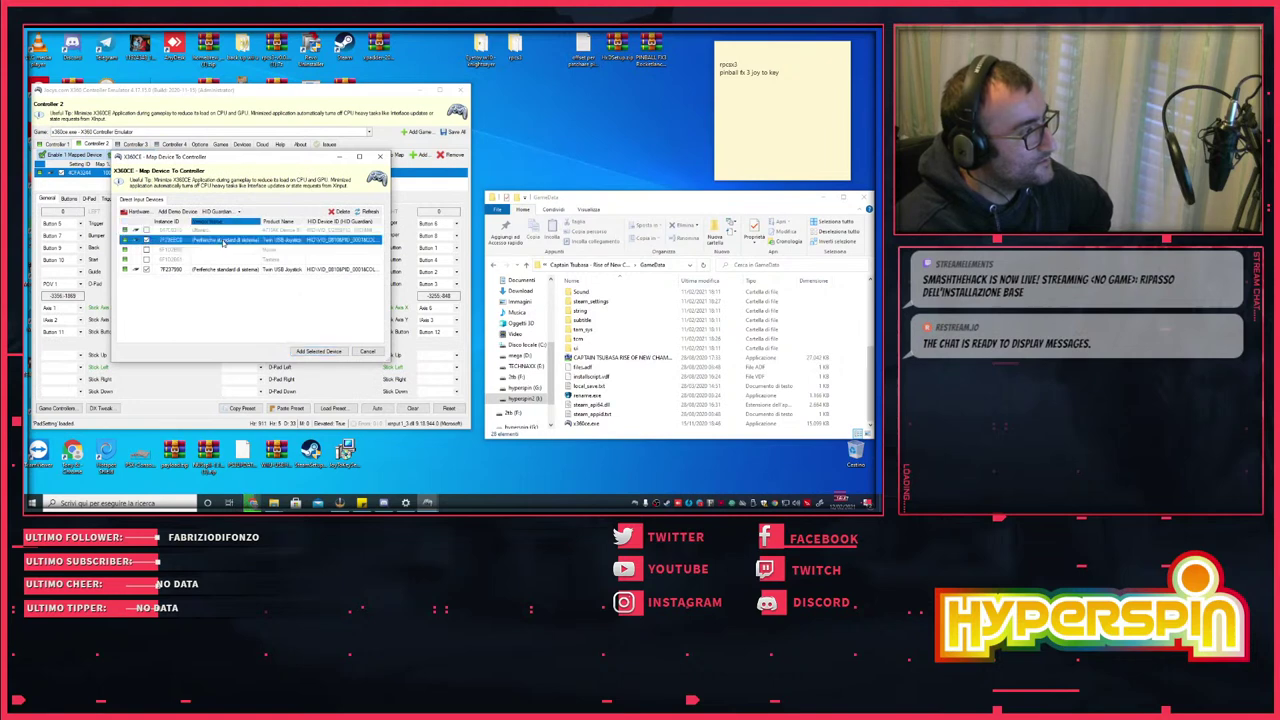
pyautogui.click(305, 351)
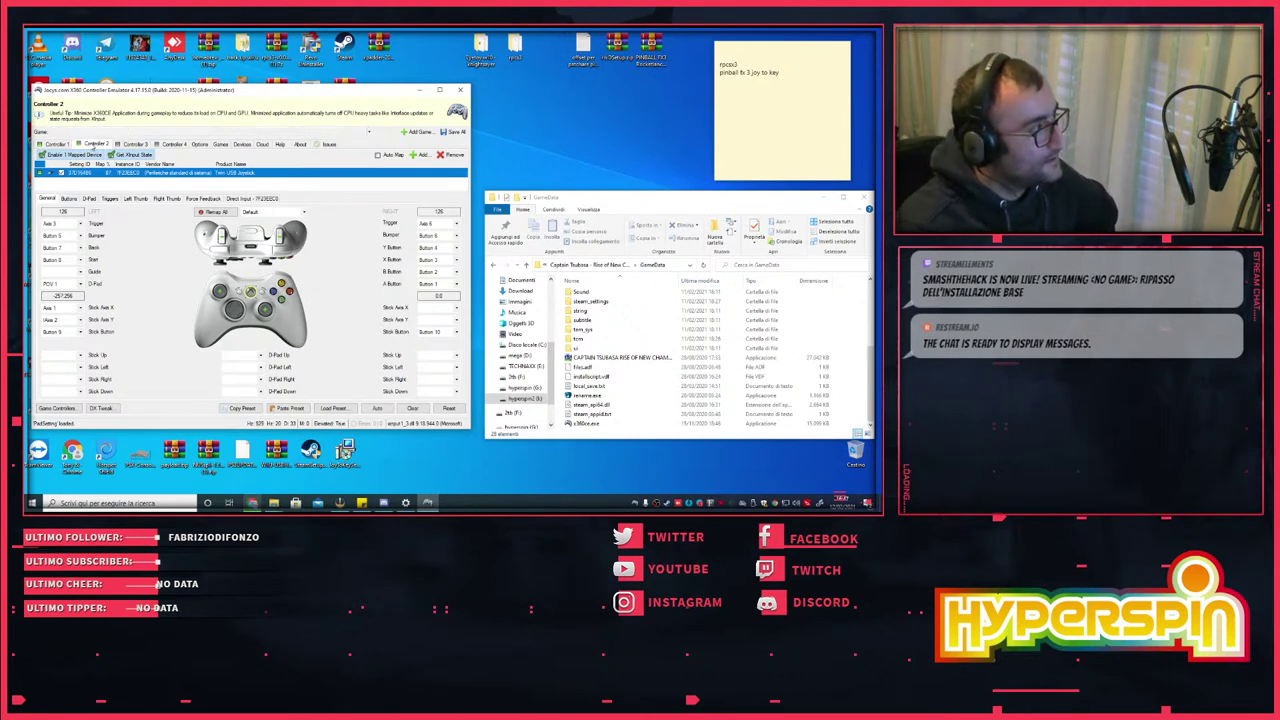
# - Review Controller 1's mapping and the options, and view the Captain Tsubasa entry in the games list
pyautogui.click(56, 144)
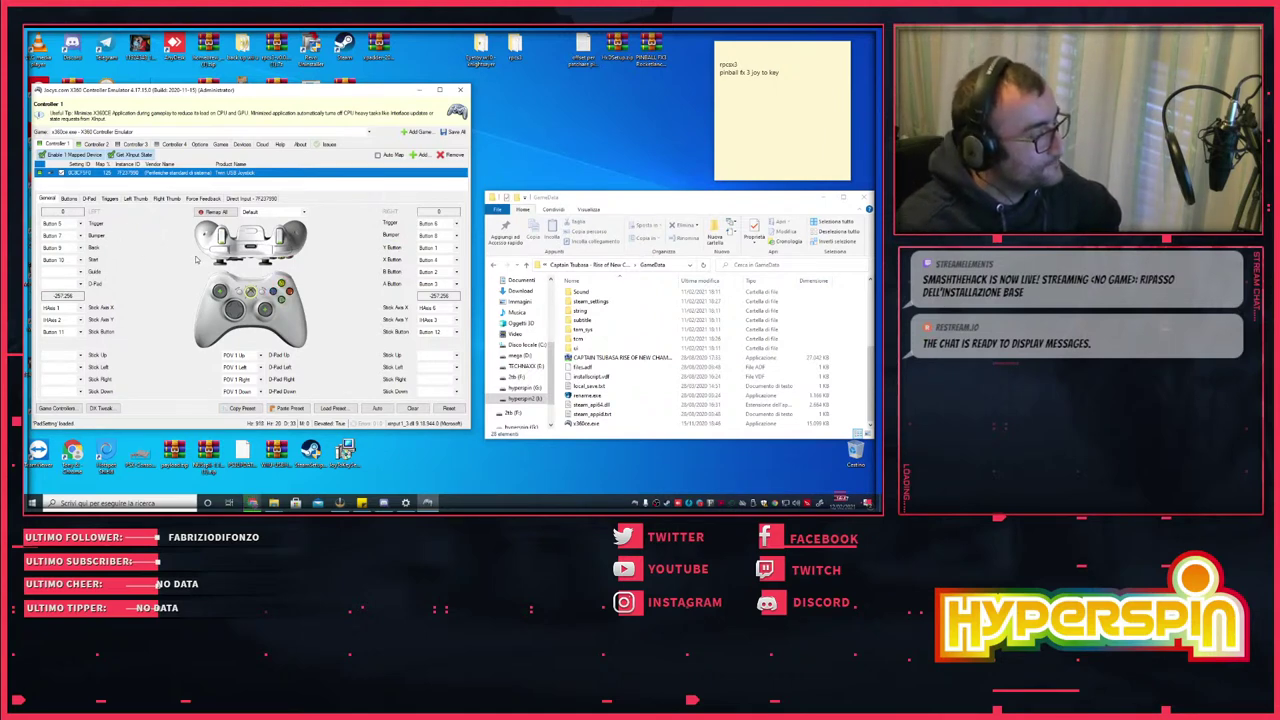
pyautogui.click(202, 145)
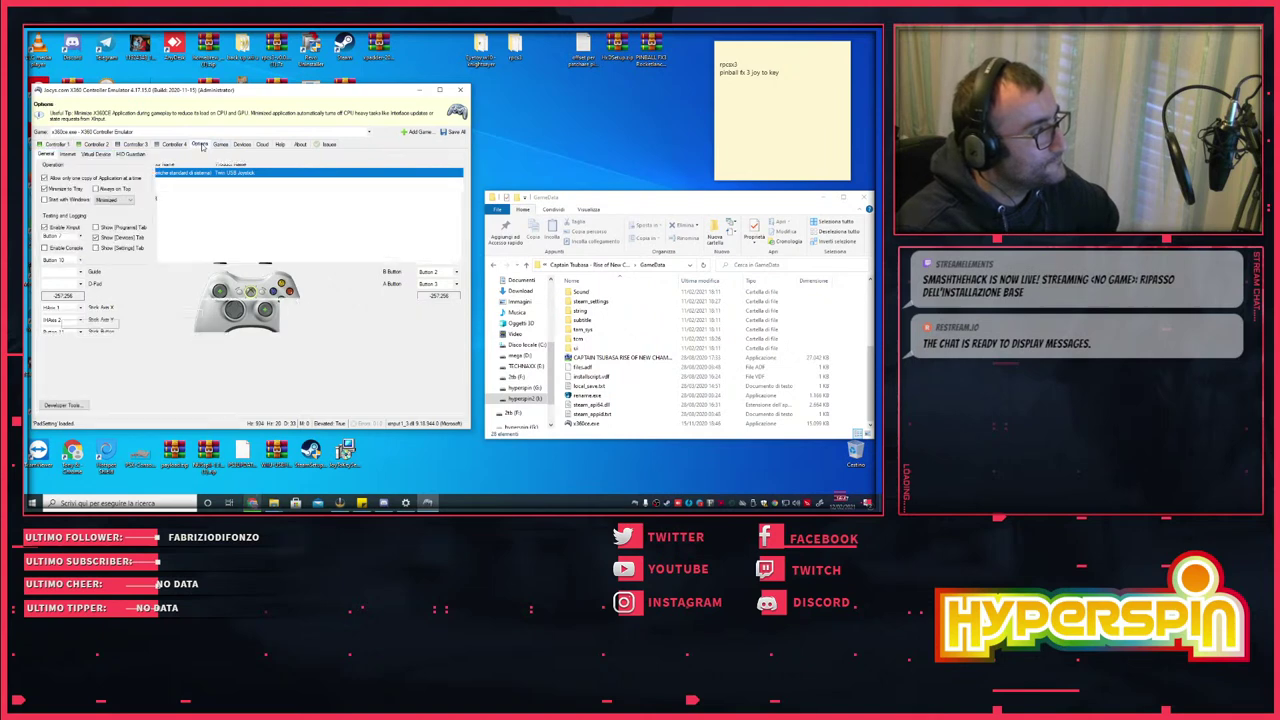
pyautogui.click(222, 145)
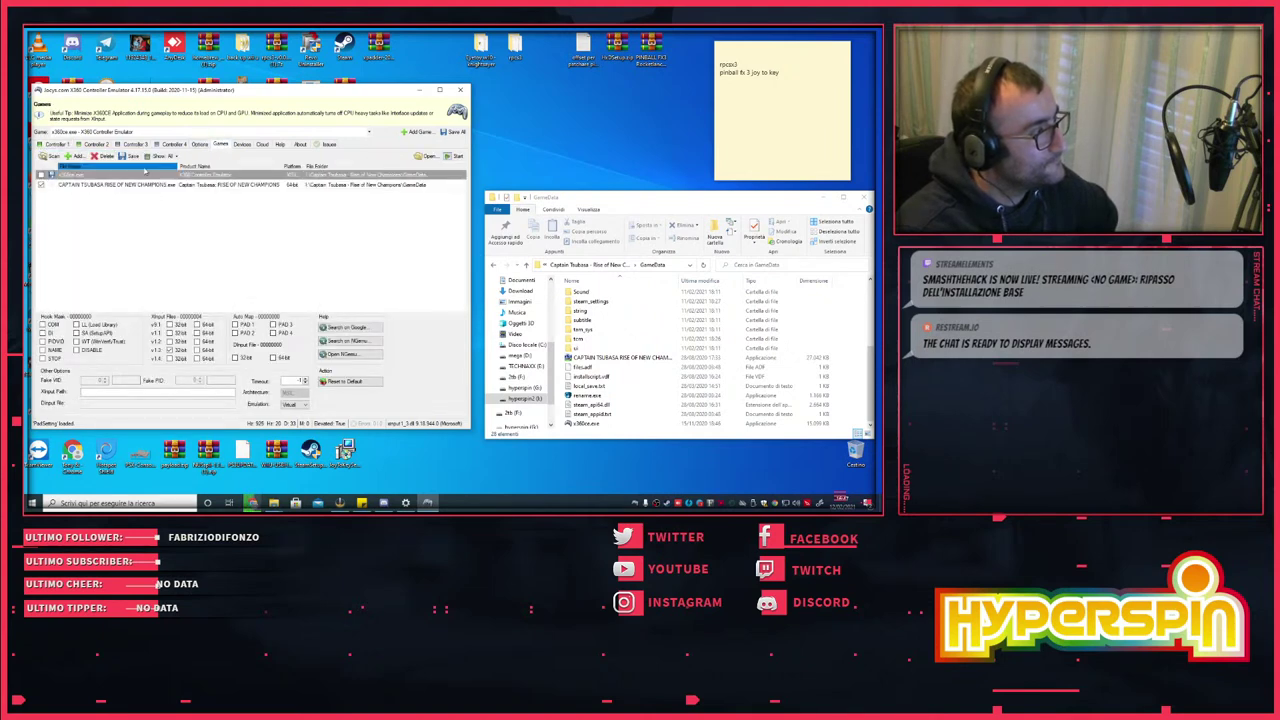
pyautogui.click(112, 187)
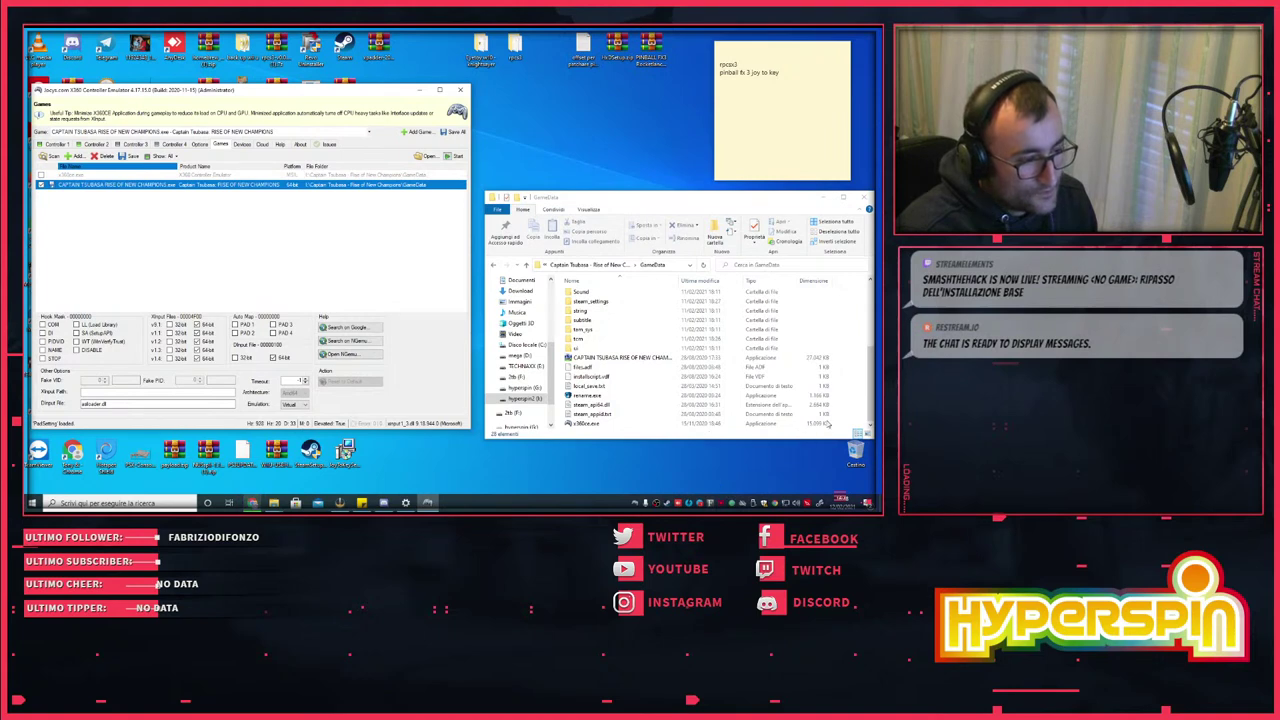
pyautogui.click(553, 355)
pyautogui.scroll(2, 553, 358)
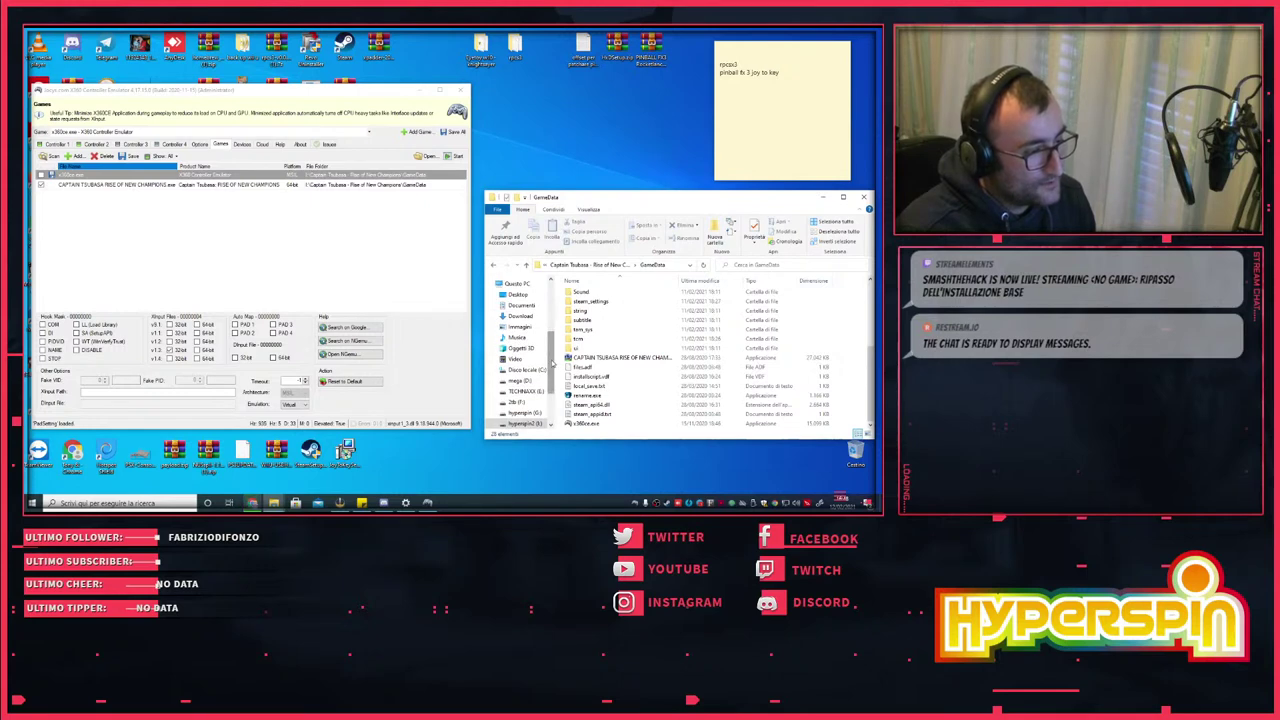
pyautogui.moveTo(551, 365); pyautogui.dragTo(552, 343)
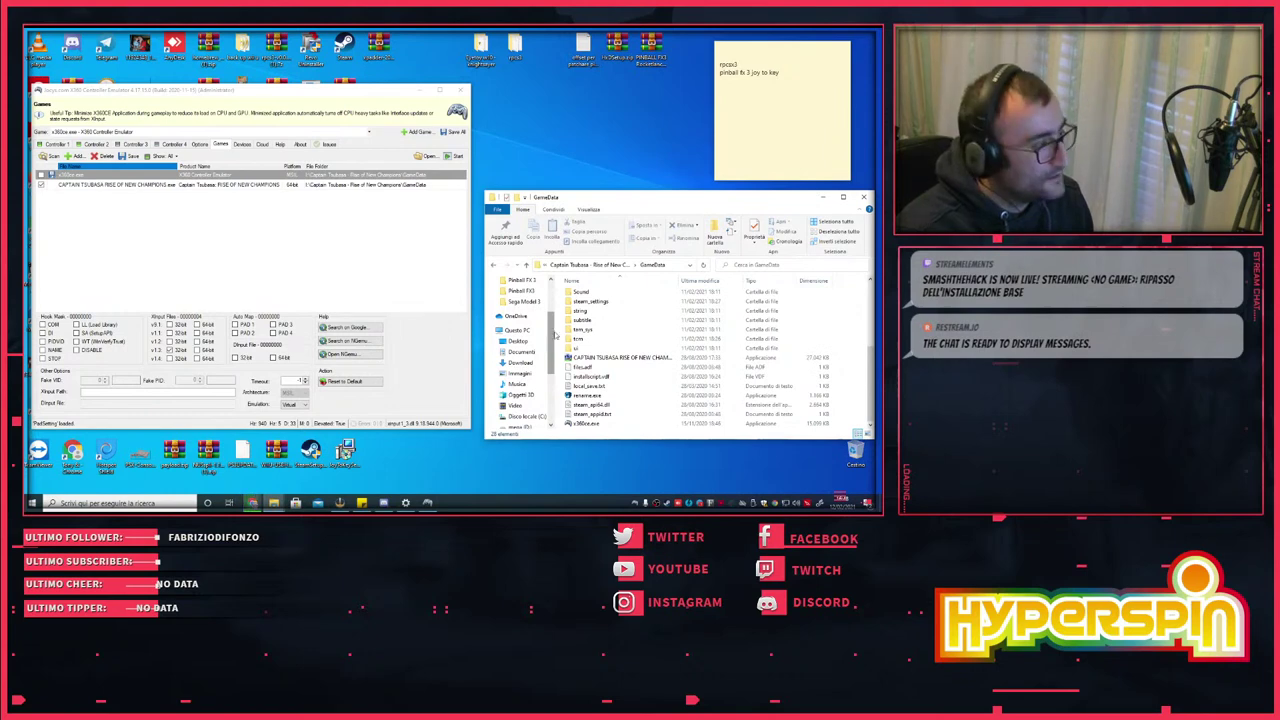
# - Switch to Chrome, check the HyperSpin_1.5.1.zip download and the HyperSpin 1.5.1 page, and minimize the browser
pyautogui.click(252, 502)
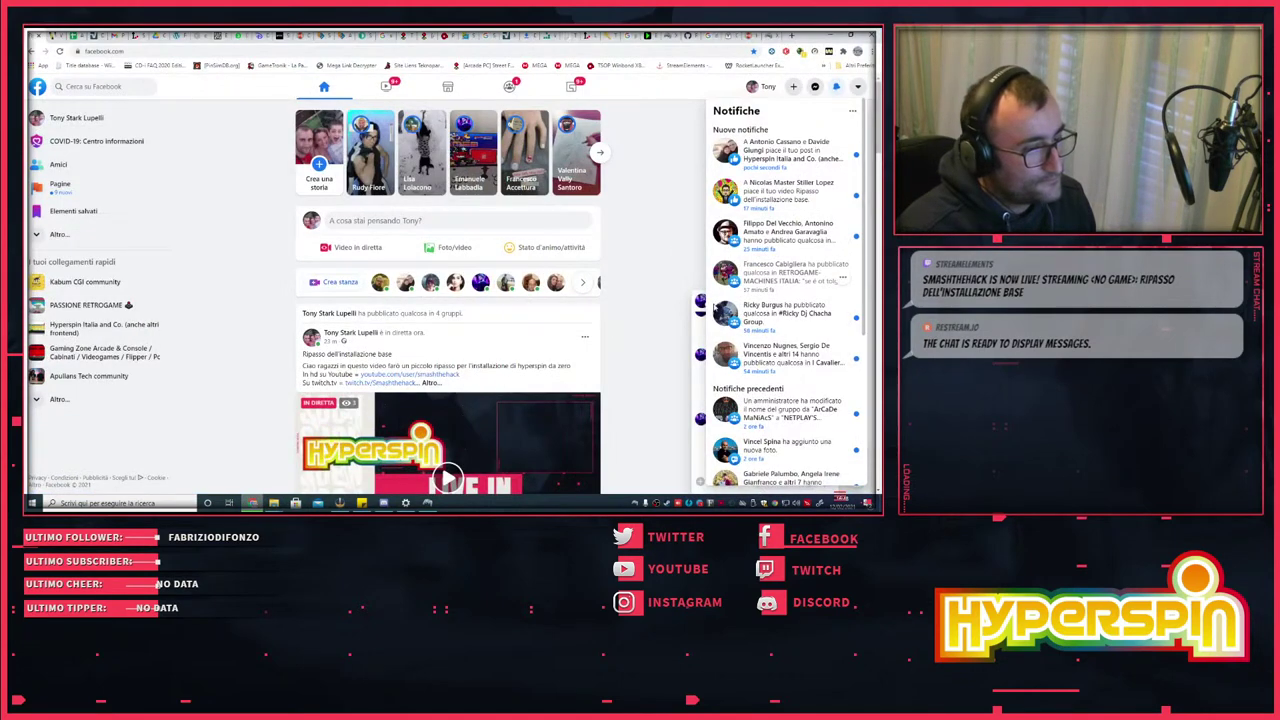
pyautogui.click(648, 289)
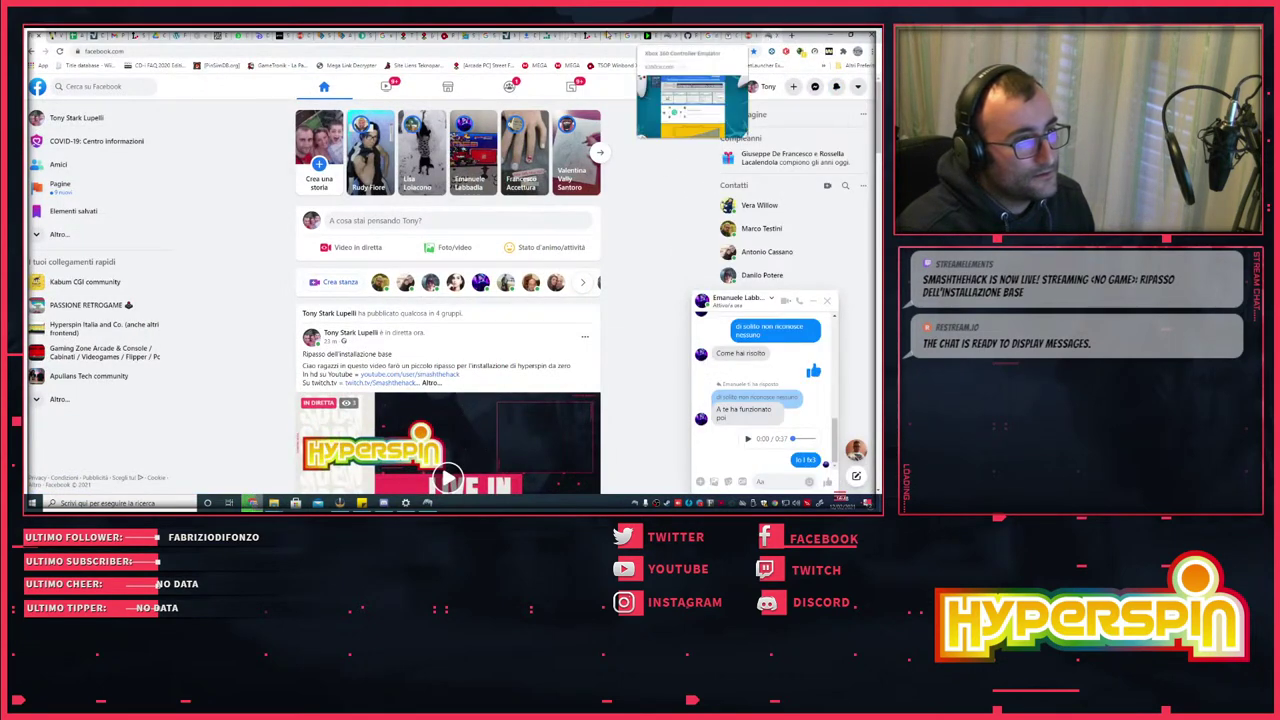
pyautogui.click(528, 36)
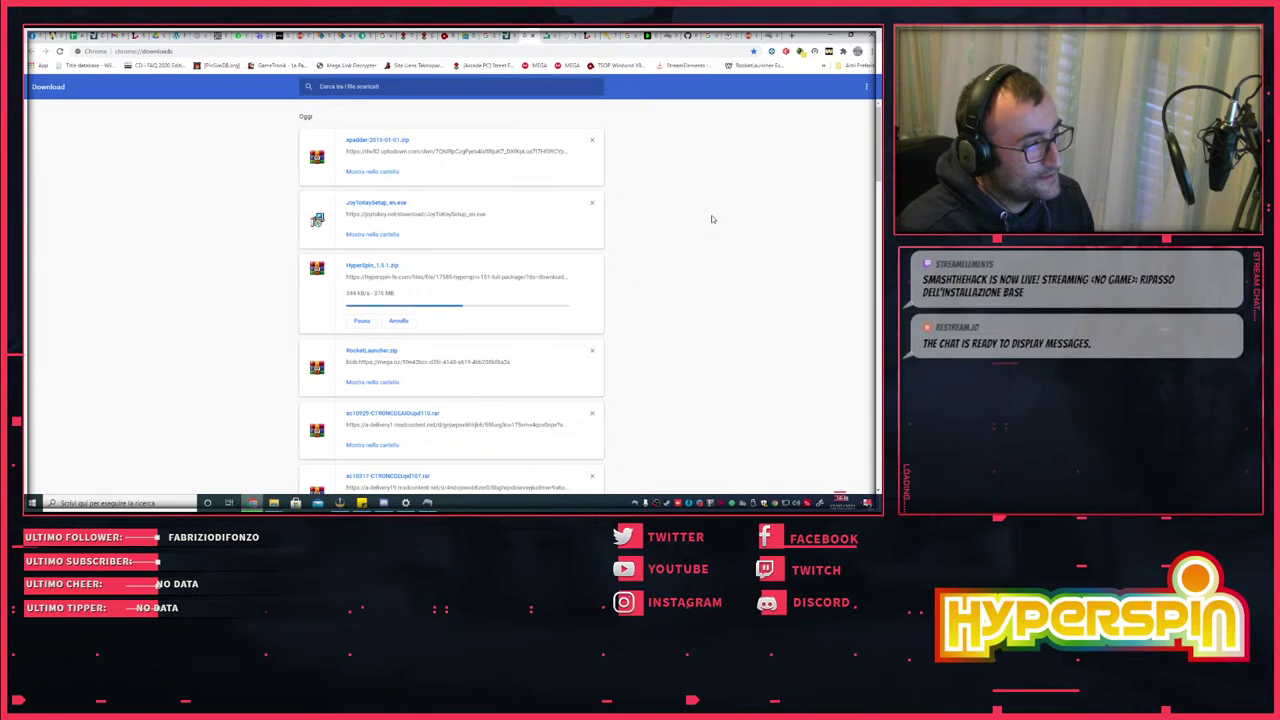
pyautogui.click(749, 40)
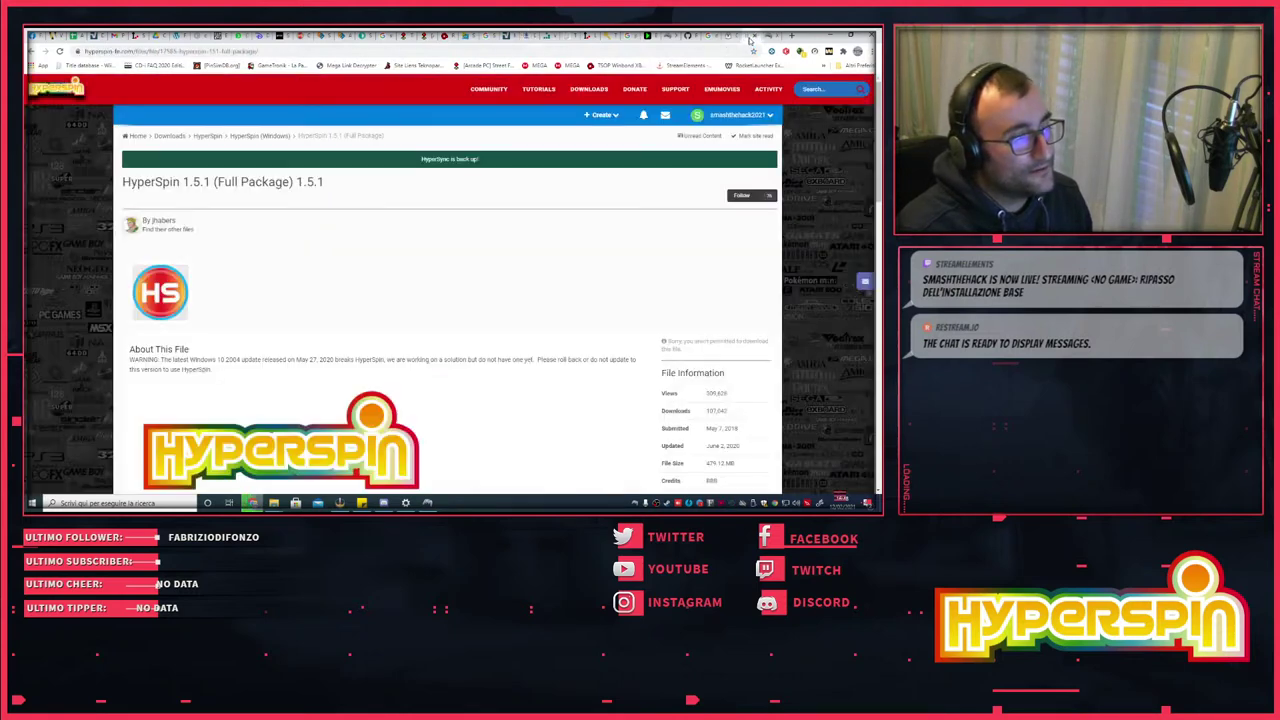
pyautogui.scroll(-3, 719, 327)
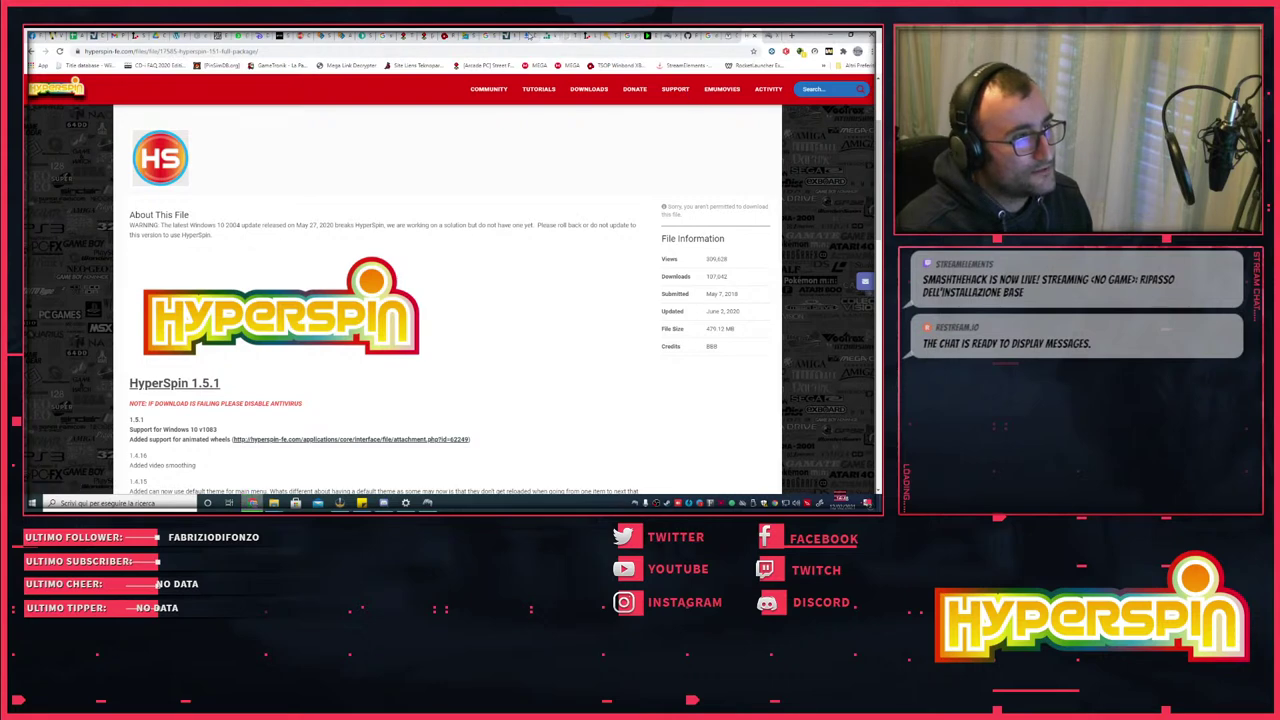
pyautogui.click(535, 40)
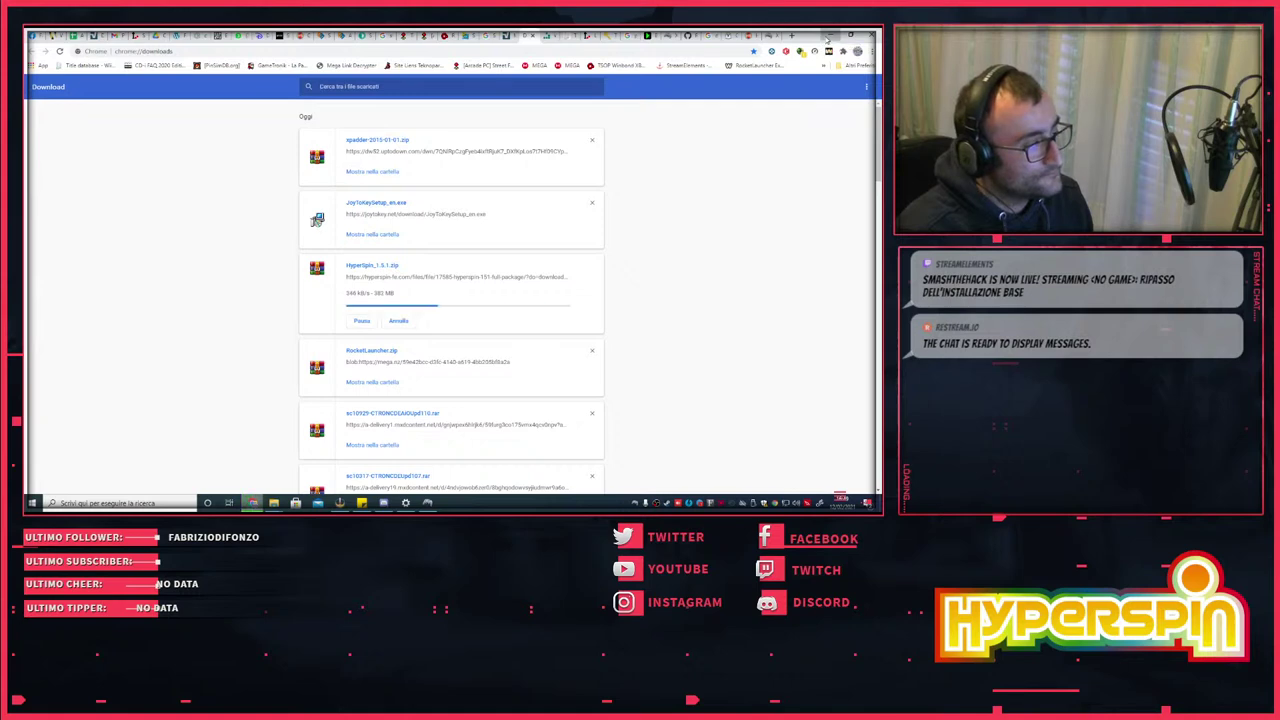
pyautogui.click(828, 36)
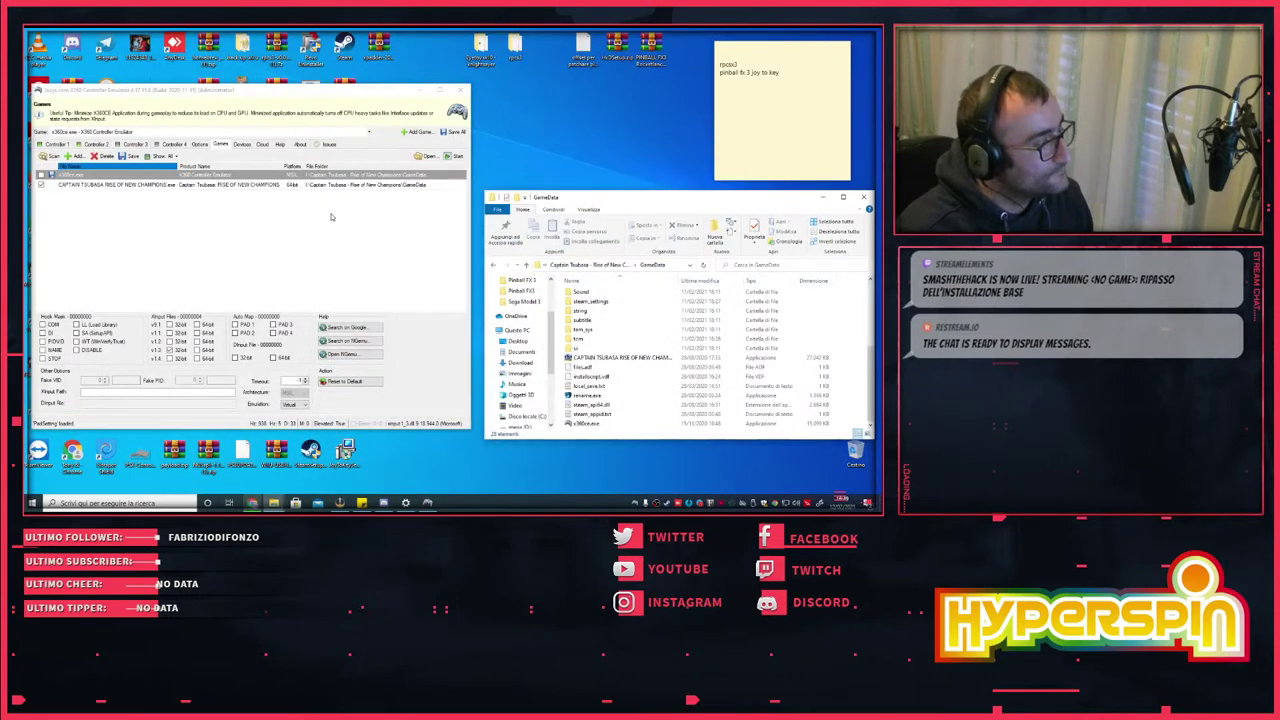
# - Launch Captain Tsubasa from X360CE's games list and allow it through the firewall on private networks
pyautogui.click(81, 187)
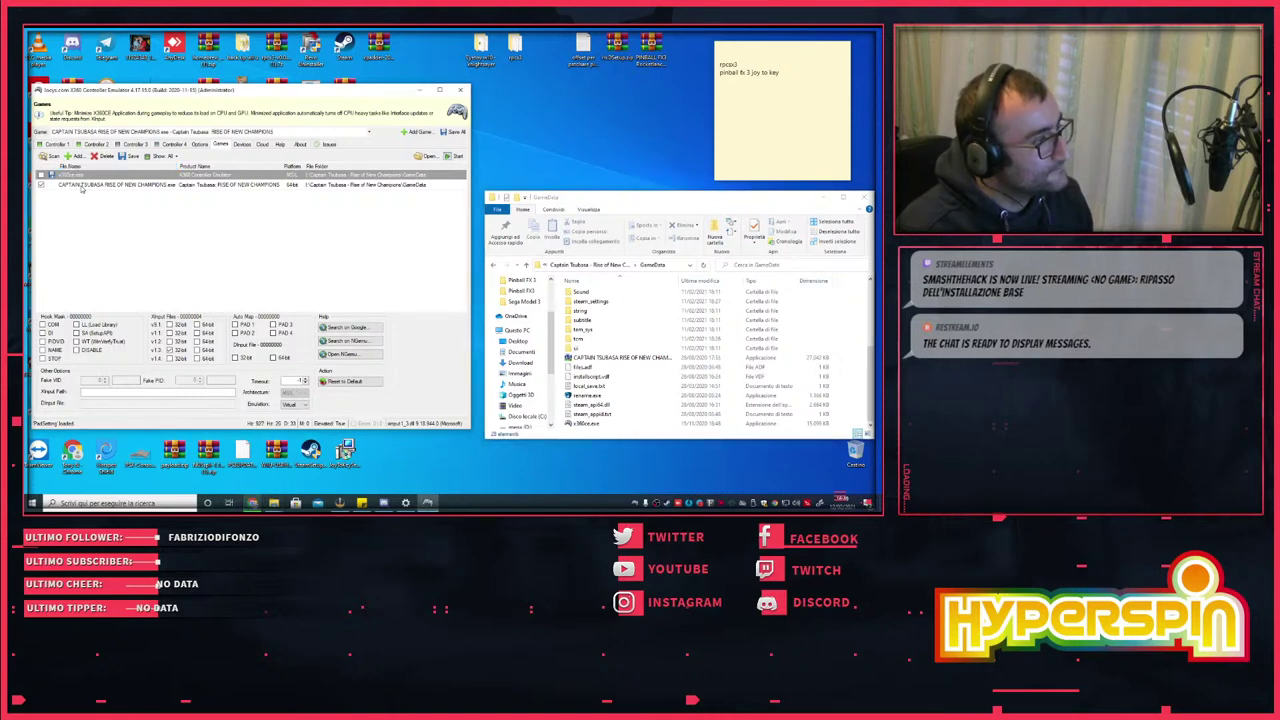
pyautogui.click(82, 188)
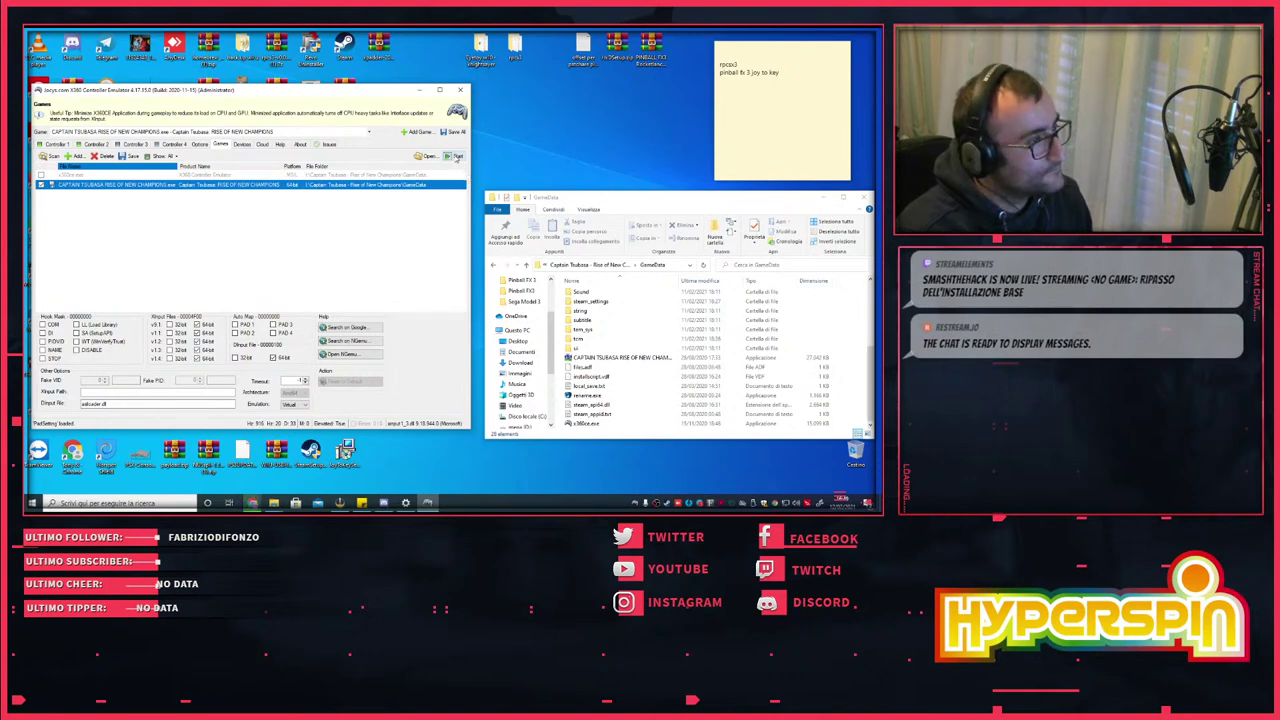
pyautogui.click(455, 157)
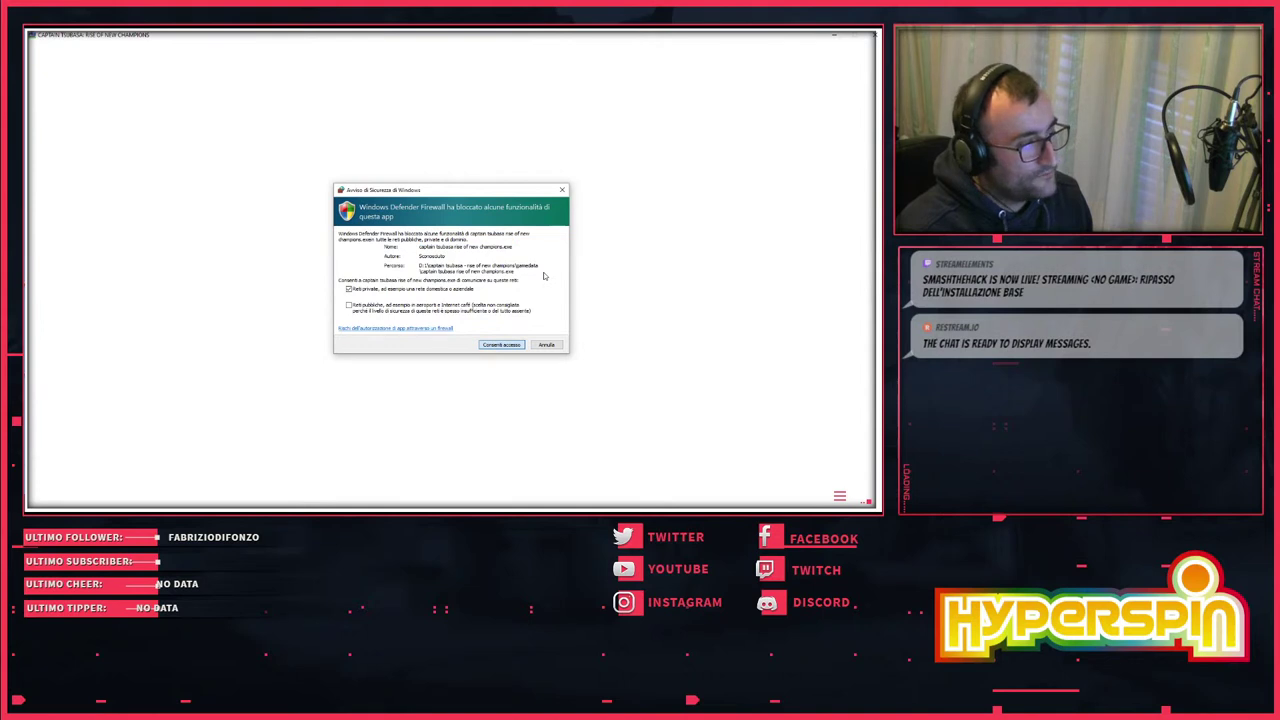
pyautogui.press('Return')
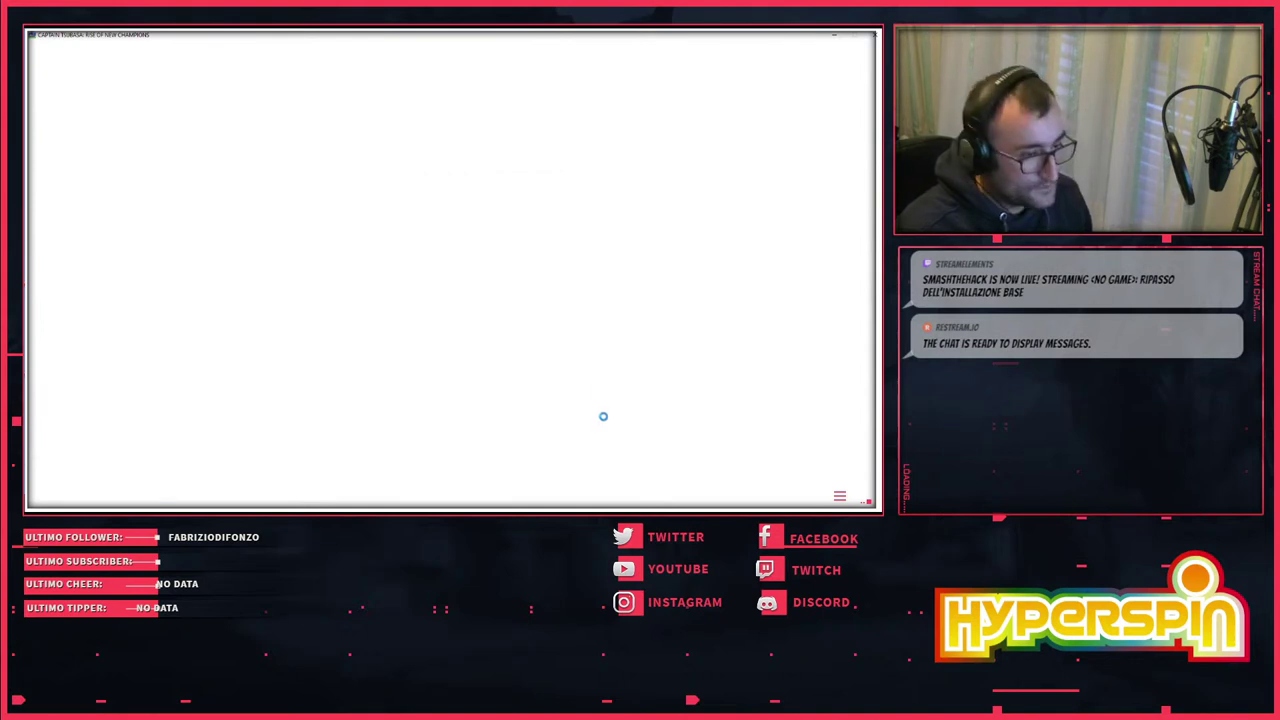
# - Lower the Captain Tsubasa application's volume in the Windows volume mixer and return to the game
pyautogui.press('super')
pyautogui.rightClick(796, 502)
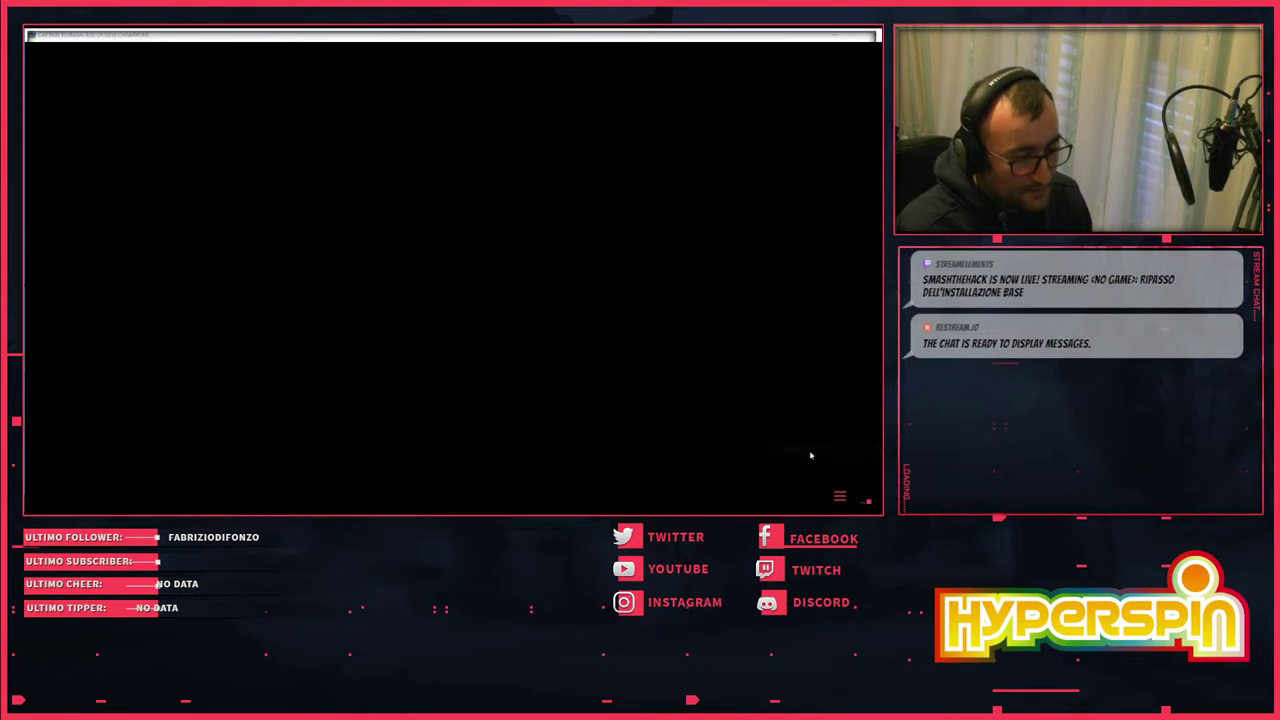
pyautogui.moveTo(844, 404); pyautogui.dragTo(843, 449)
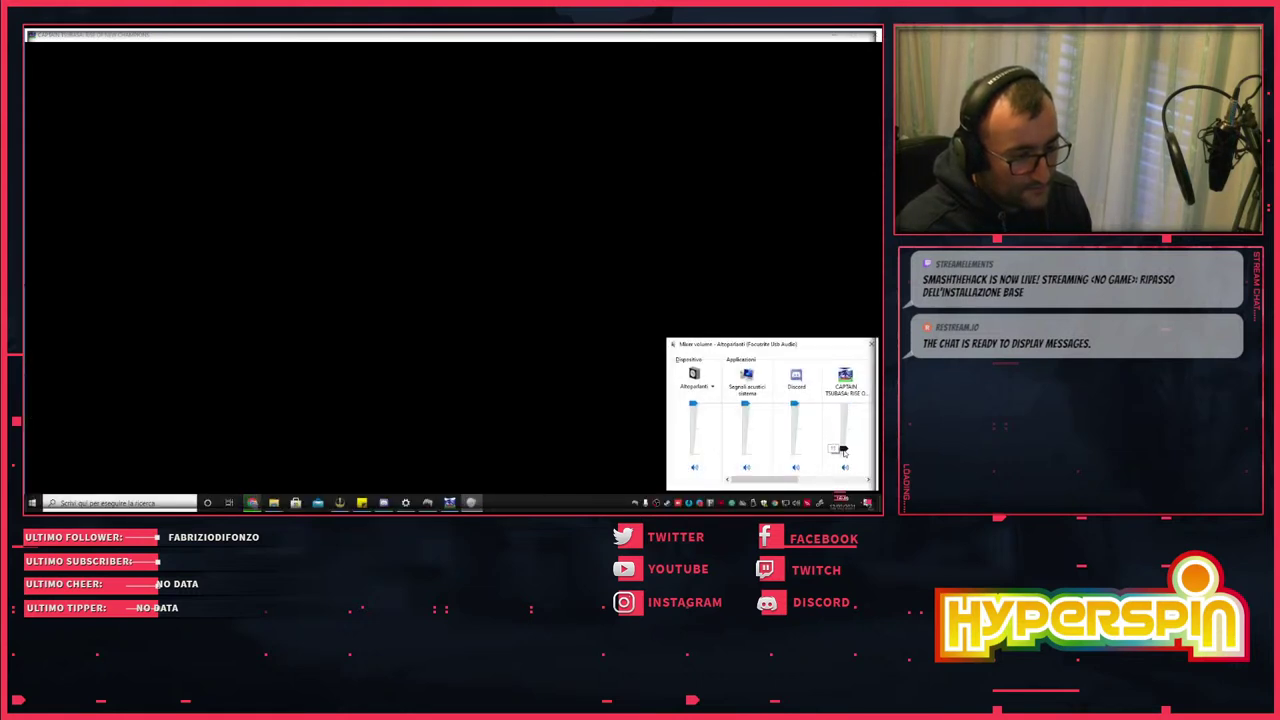
pyautogui.click(550, 371)
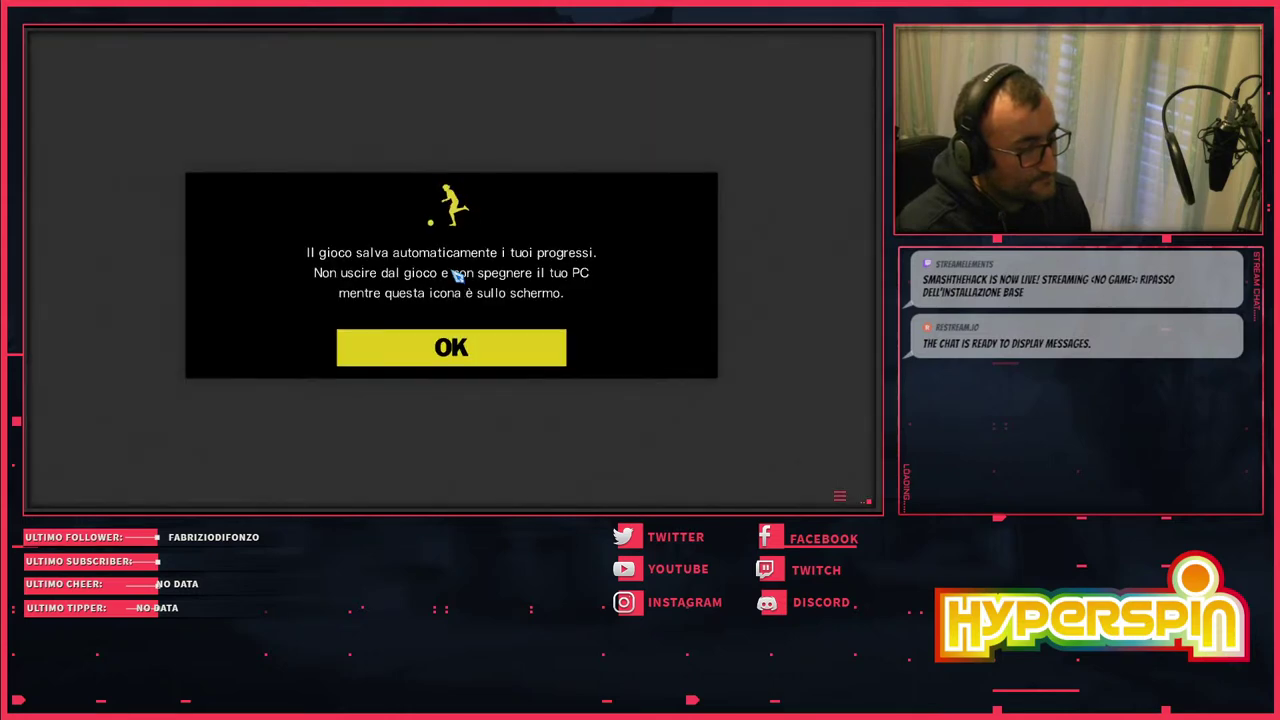
# - Continue offline from the title screen and start a new game in the Tsubasa episode of Il Viaggio
pyautogui.press('Return')
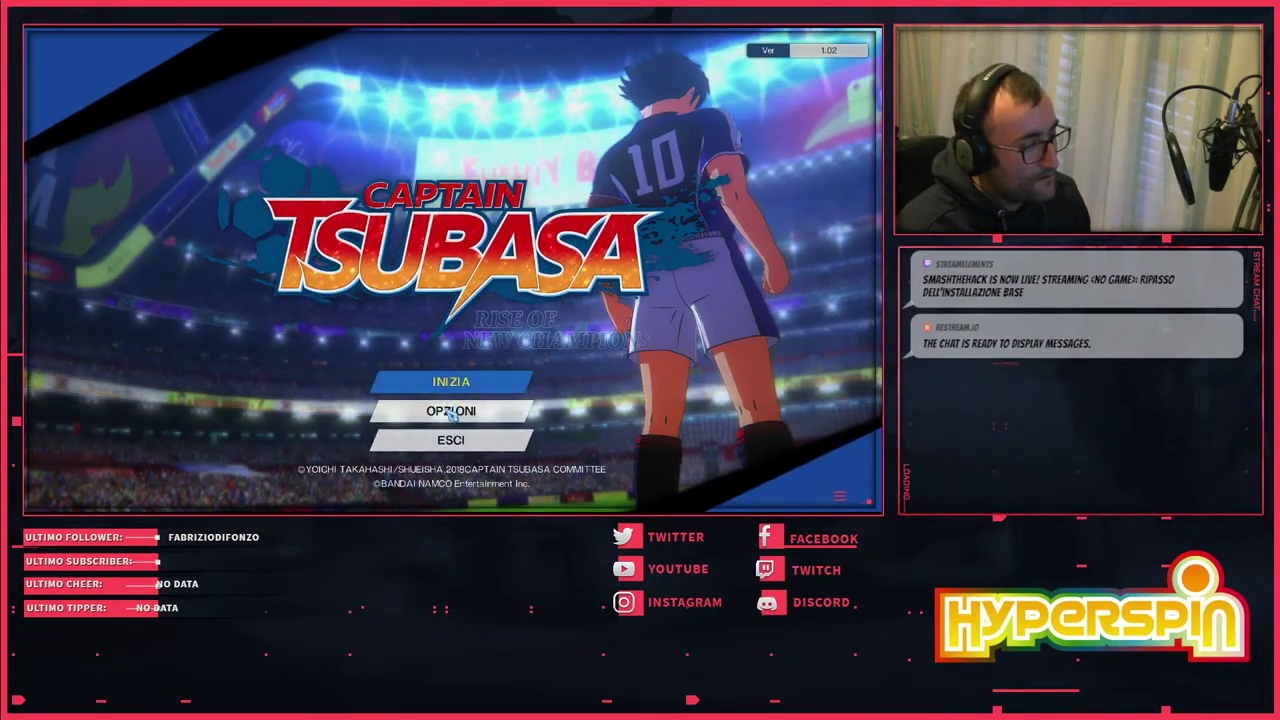
pyautogui.click(456, 387)
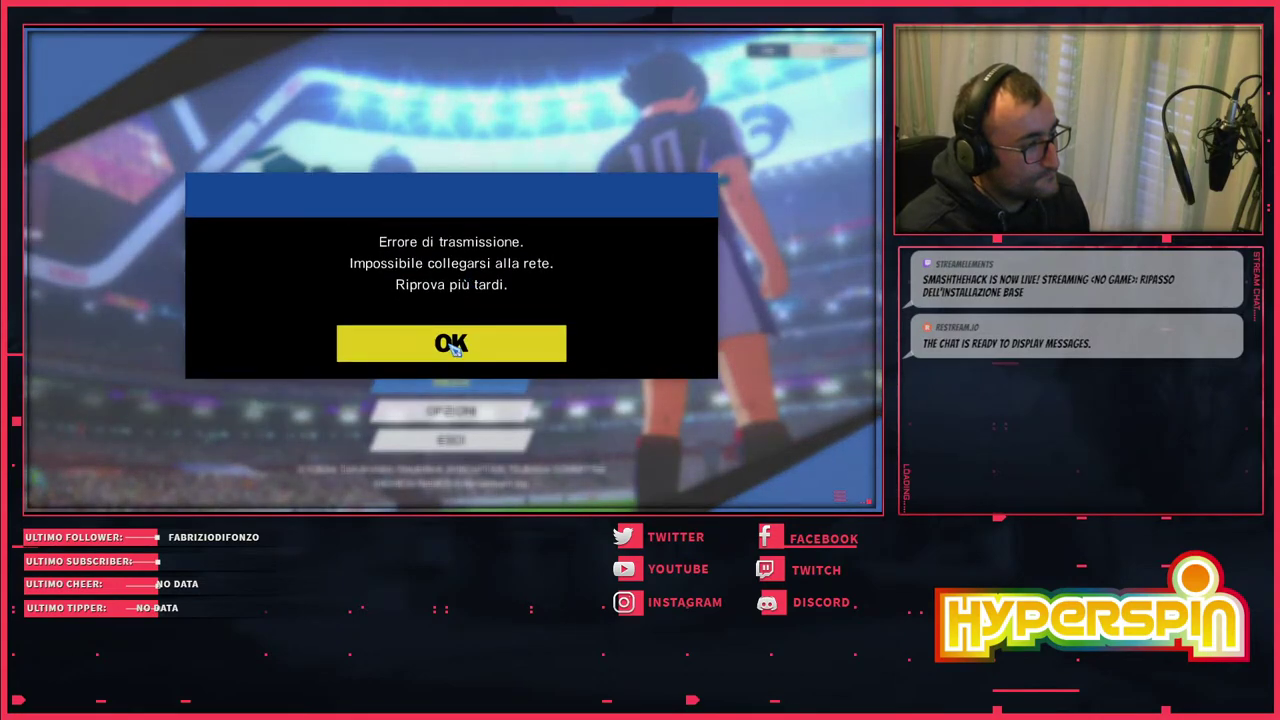
pyautogui.click(455, 347)
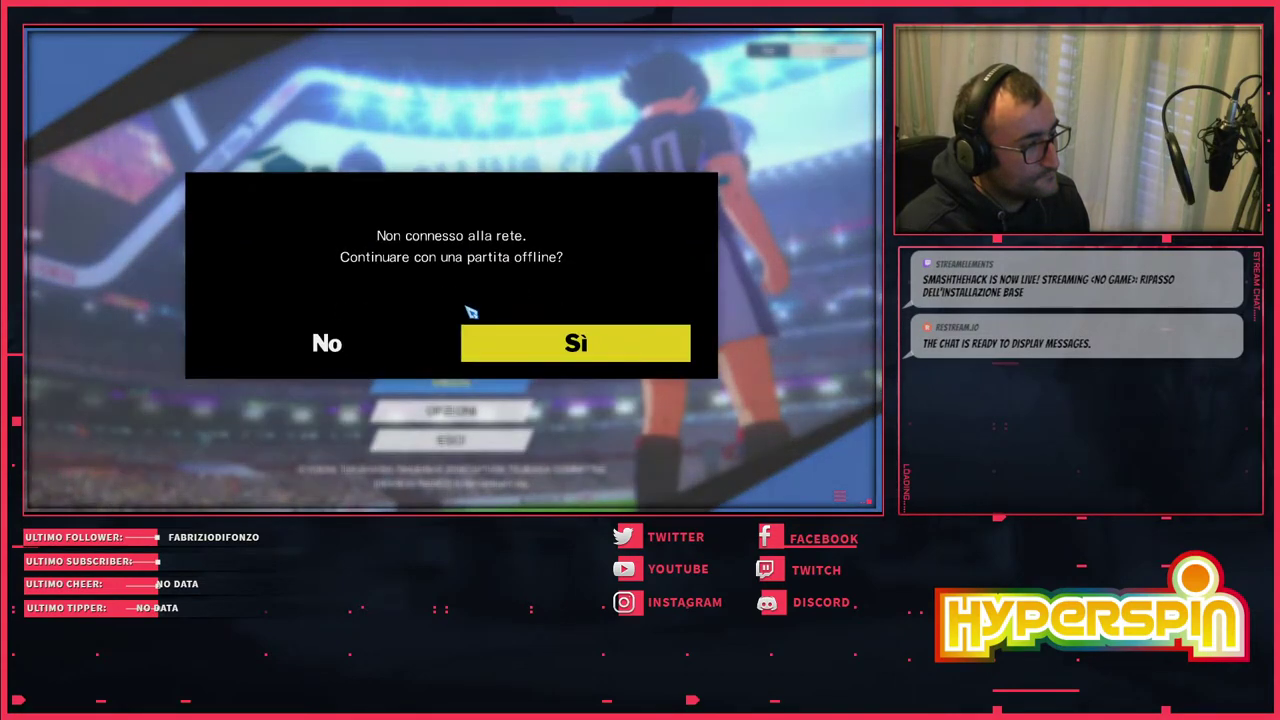
pyautogui.click(503, 343)
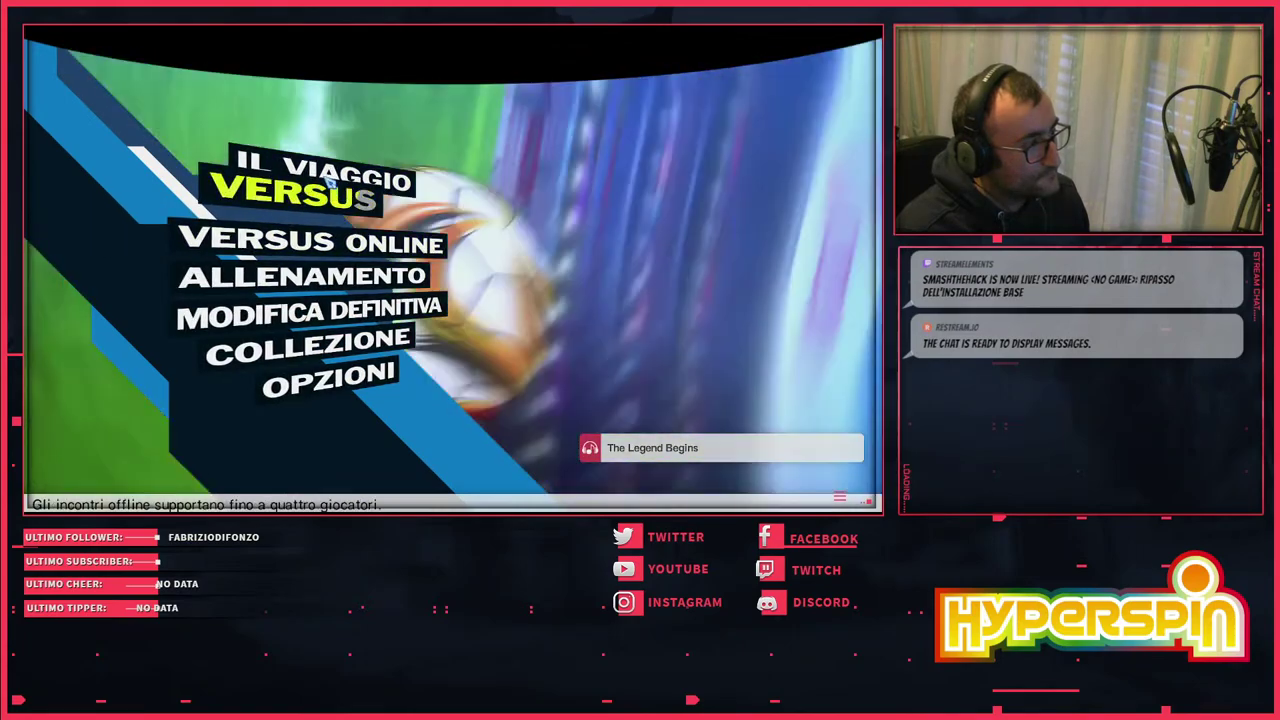
pyautogui.click(348, 170)
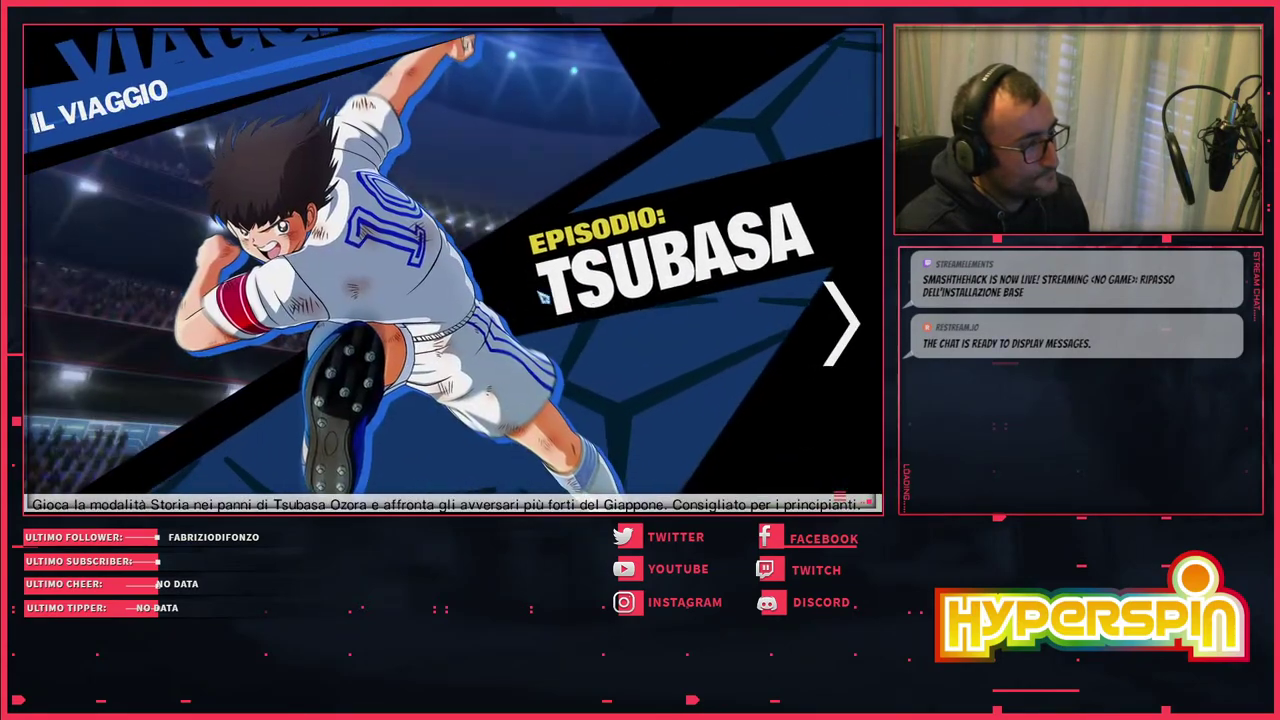
pyautogui.click(541, 296)
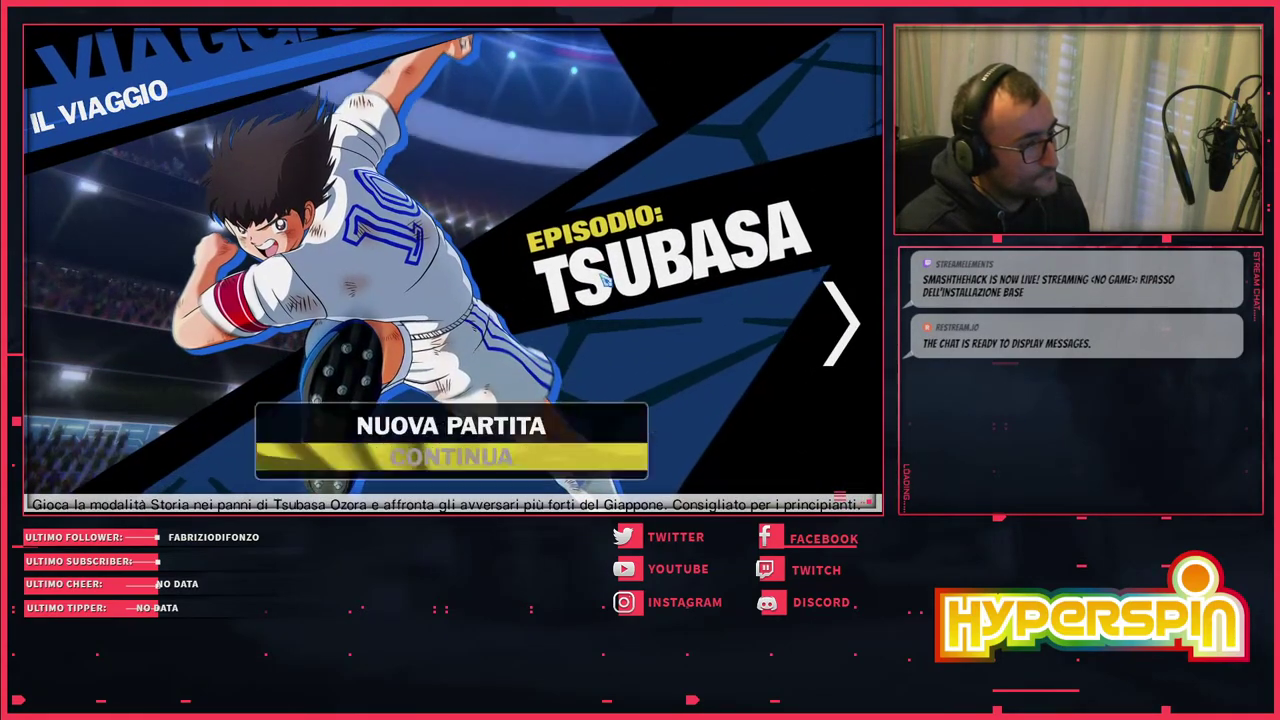
pyautogui.click(420, 434)
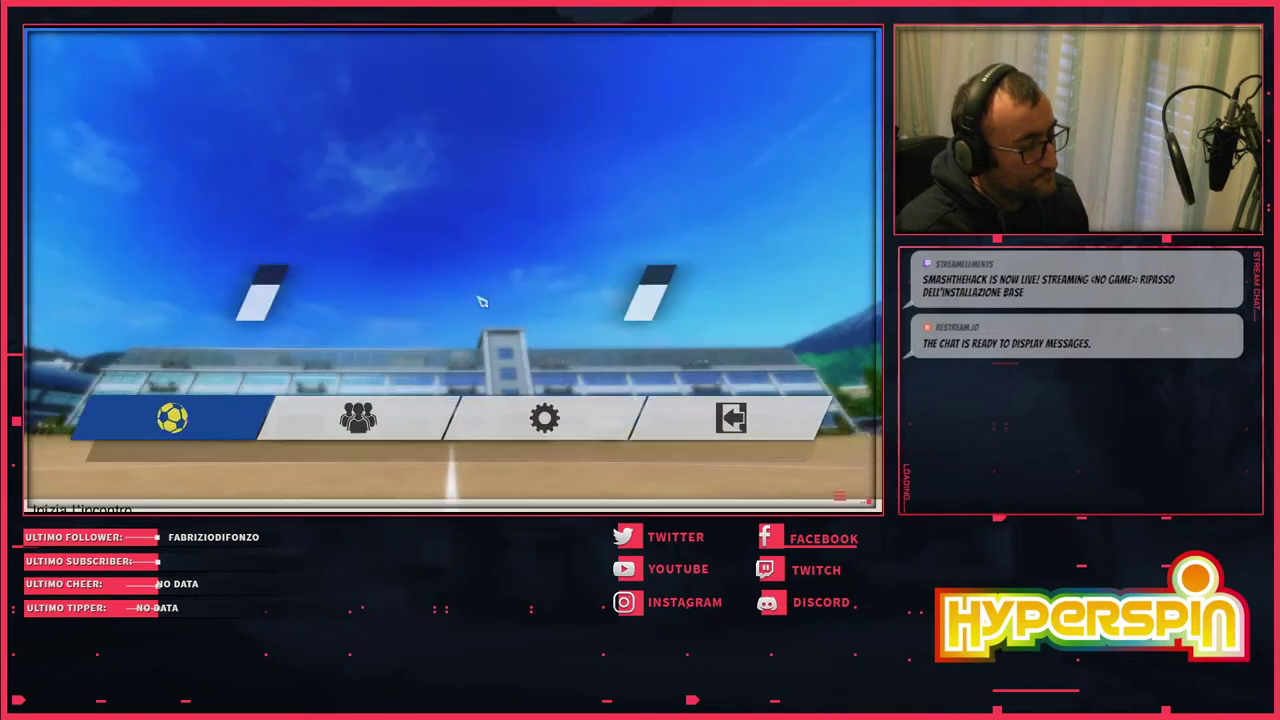
# - Start the Nankatsu versus Nankatsu match to test the mapped joystick, and quit the game back to X360CE
pyautogui.press('Right')
pyautogui.press('Left')
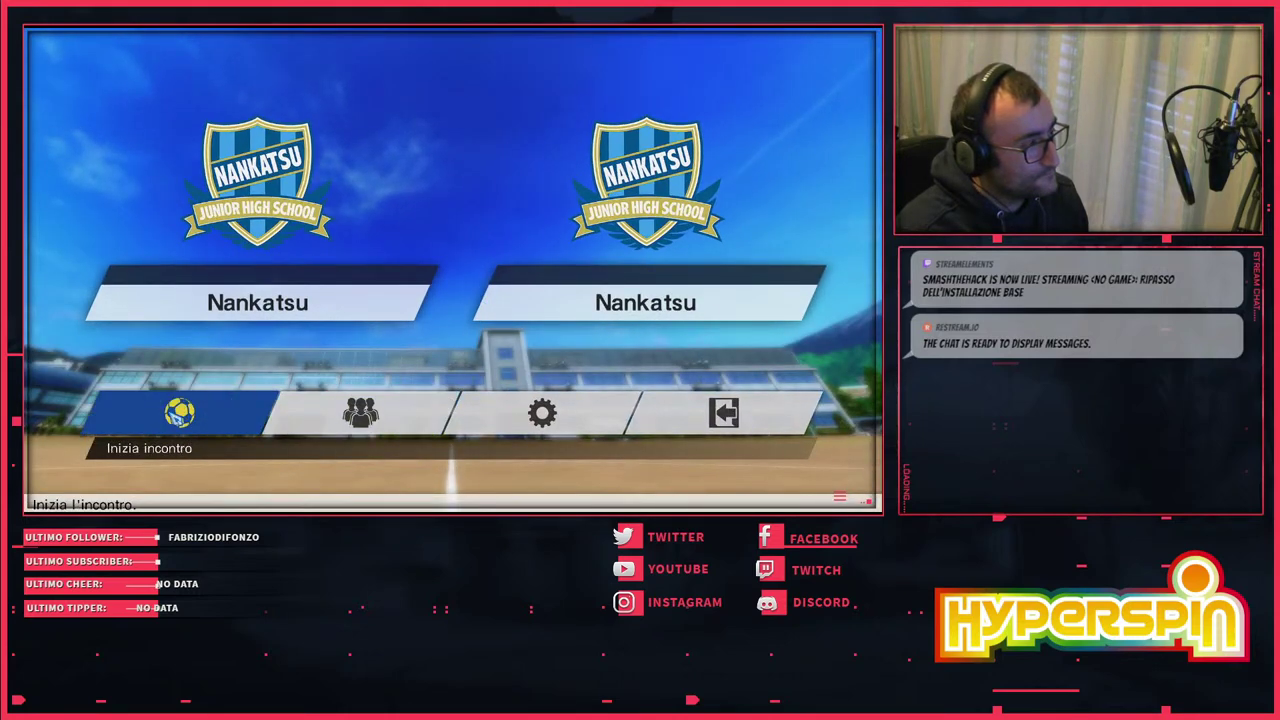
pyautogui.press('Return')
pyautogui.press('Left')
pyautogui.click(573, 345)
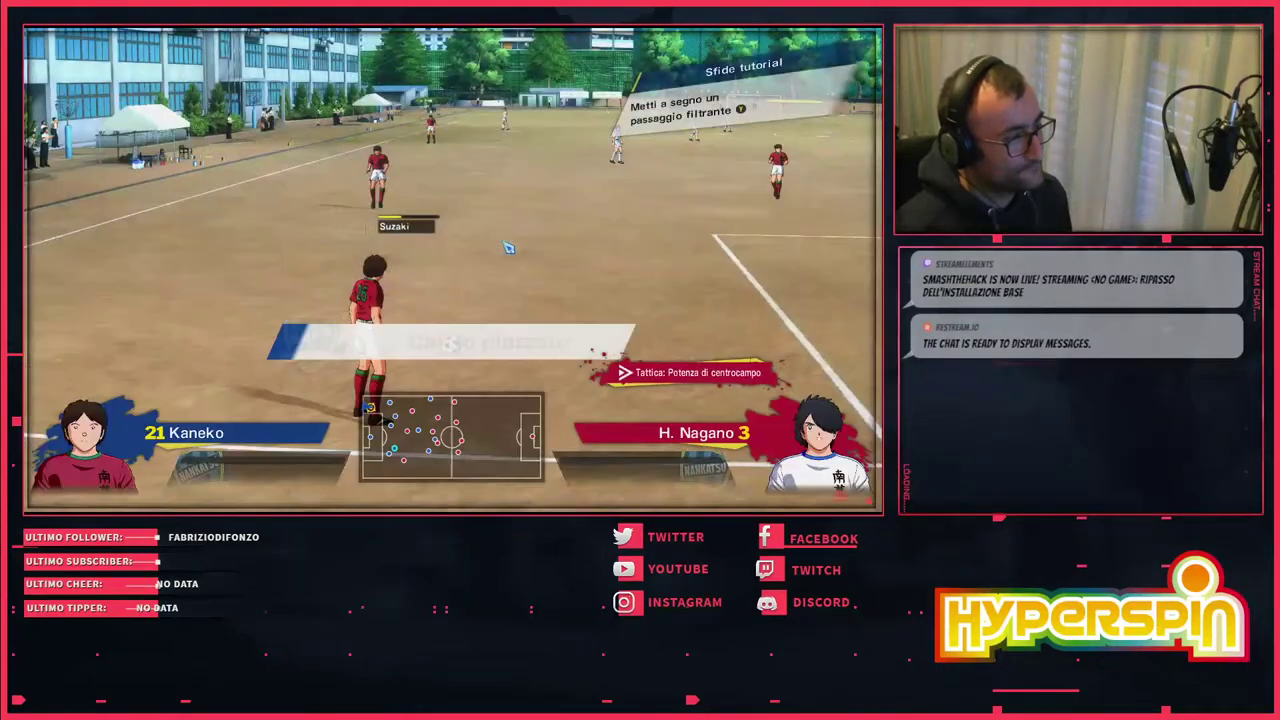
pyautogui.press('Escape')
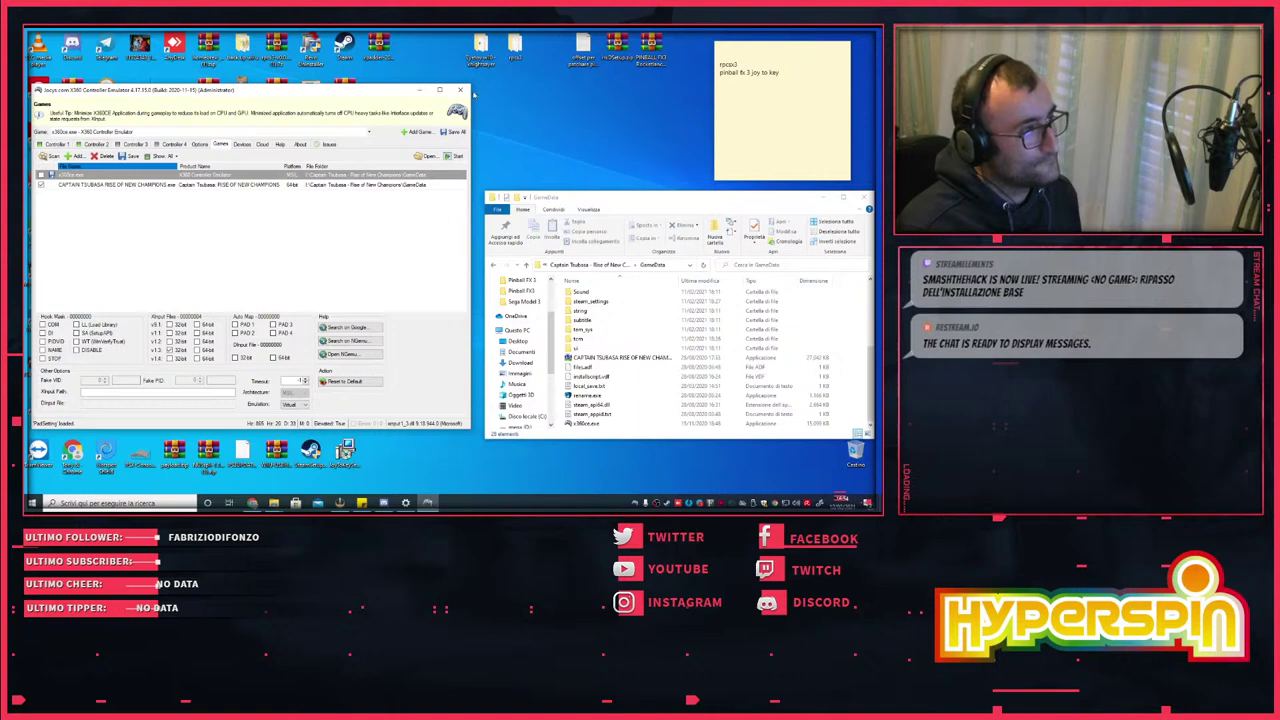
# - Close the X360 Controller Emulator and open the hyperspin2 (I:) drive in File Explorer
pyautogui.click(461, 90)
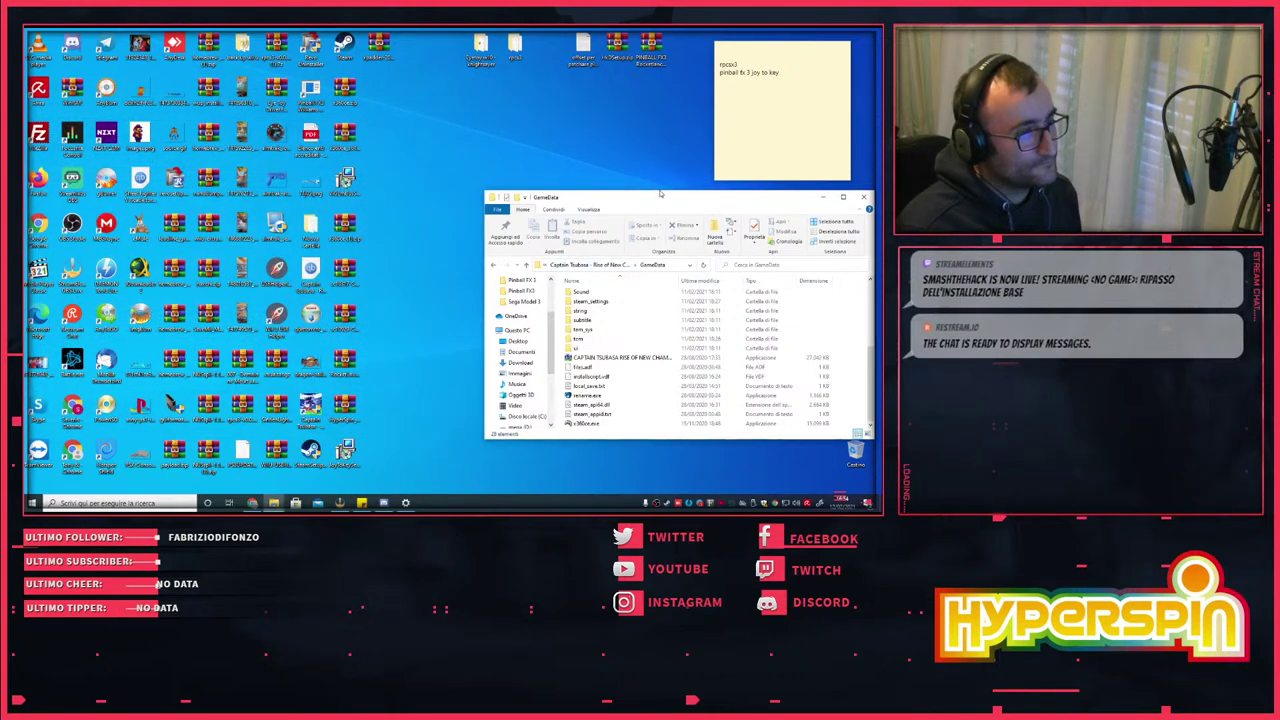
pyautogui.moveTo(668, 199); pyautogui.dragTo(615, 197)
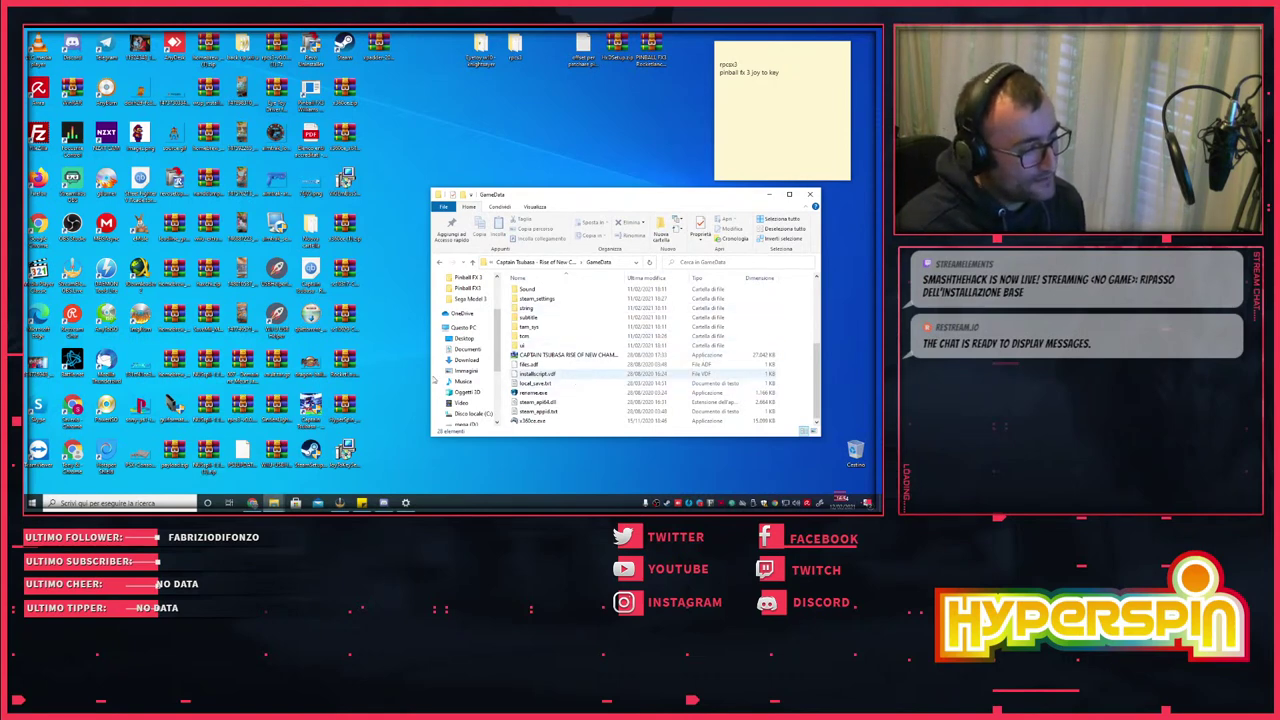
pyautogui.click(310, 405)
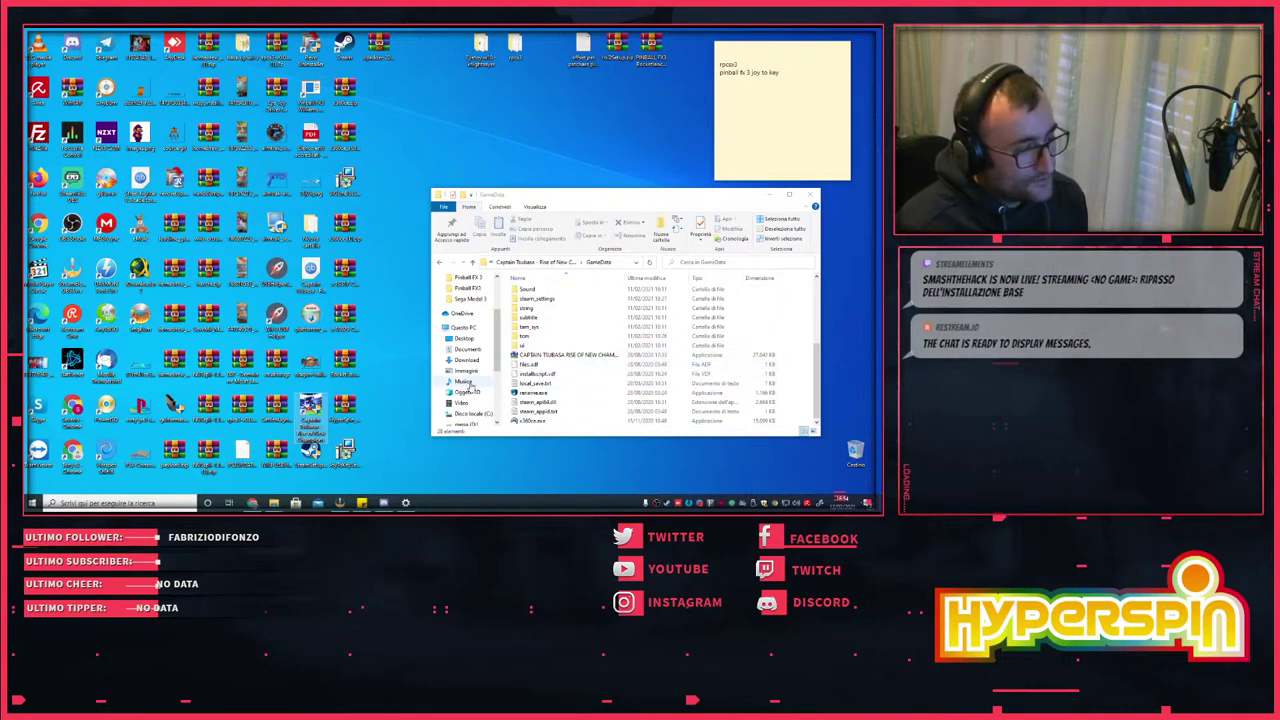
pyautogui.scroll(-2, 480, 395)
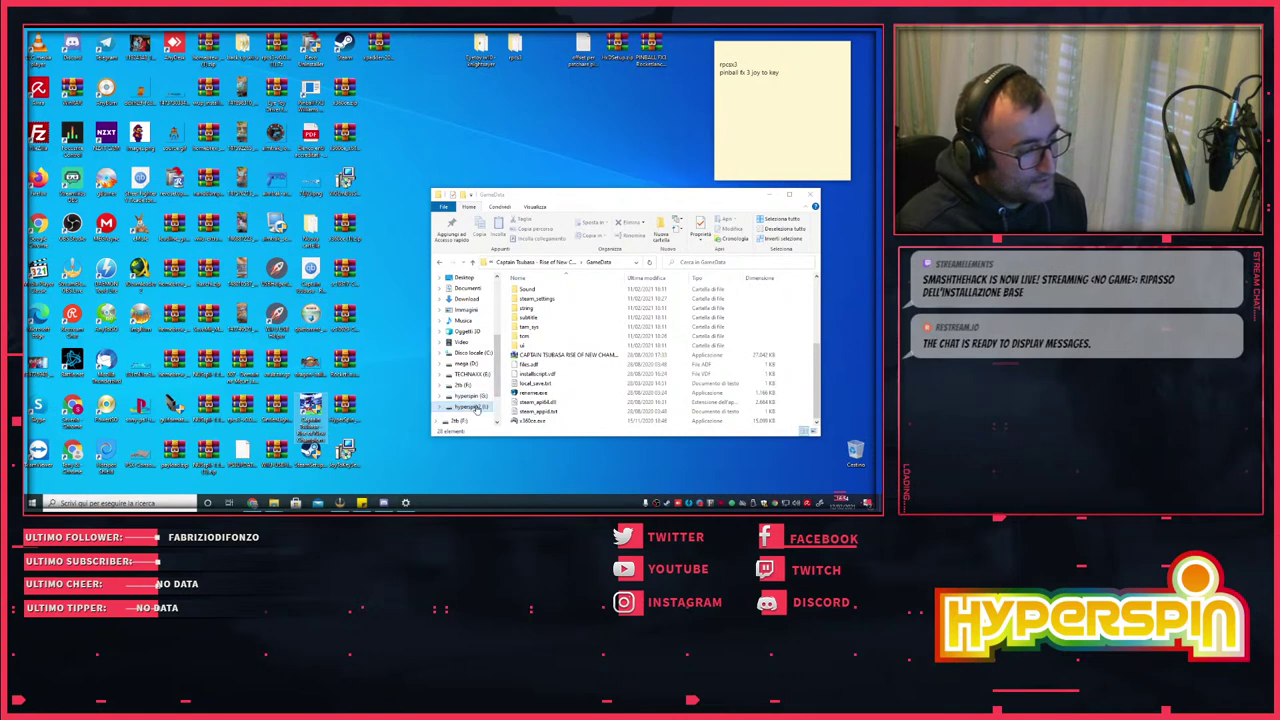
pyautogui.click(477, 410)
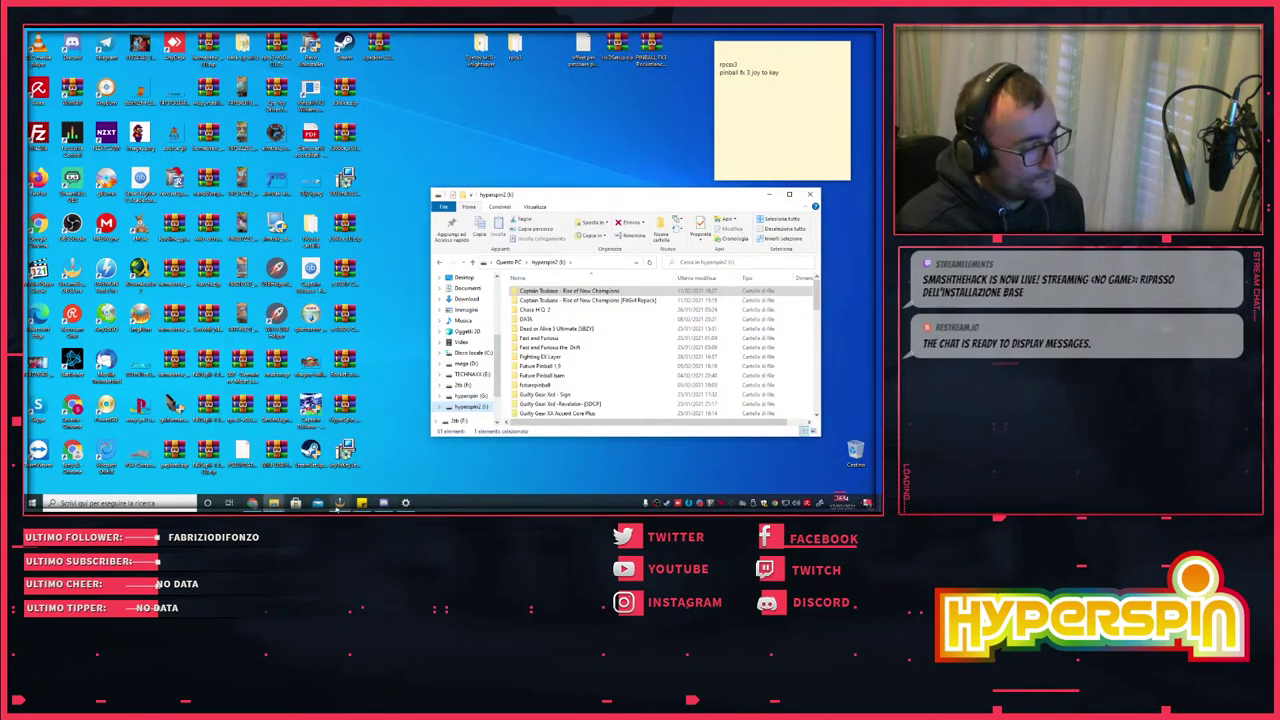
# - Switch to Chrome and start the HyperSpin 1.5.1 (Upgrade Files) download from the HyperSpin site's Windows files category
pyautogui.click(253, 503)
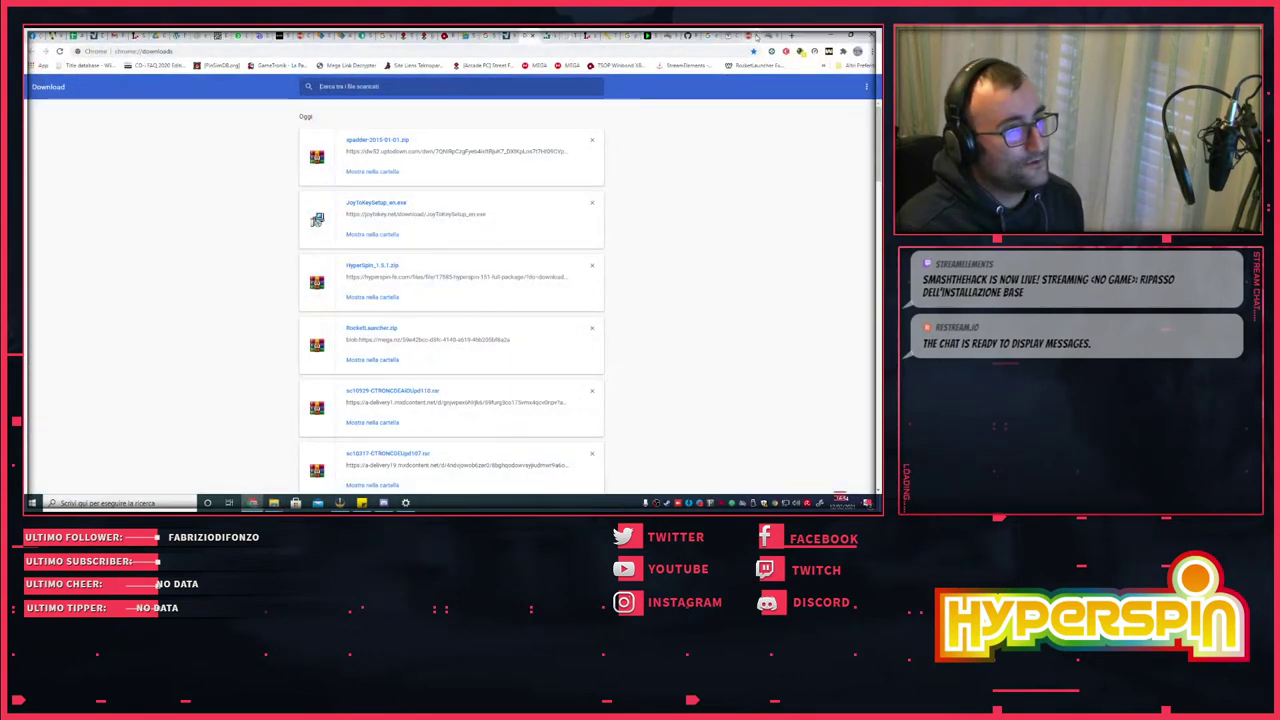
pyautogui.click(745, 38)
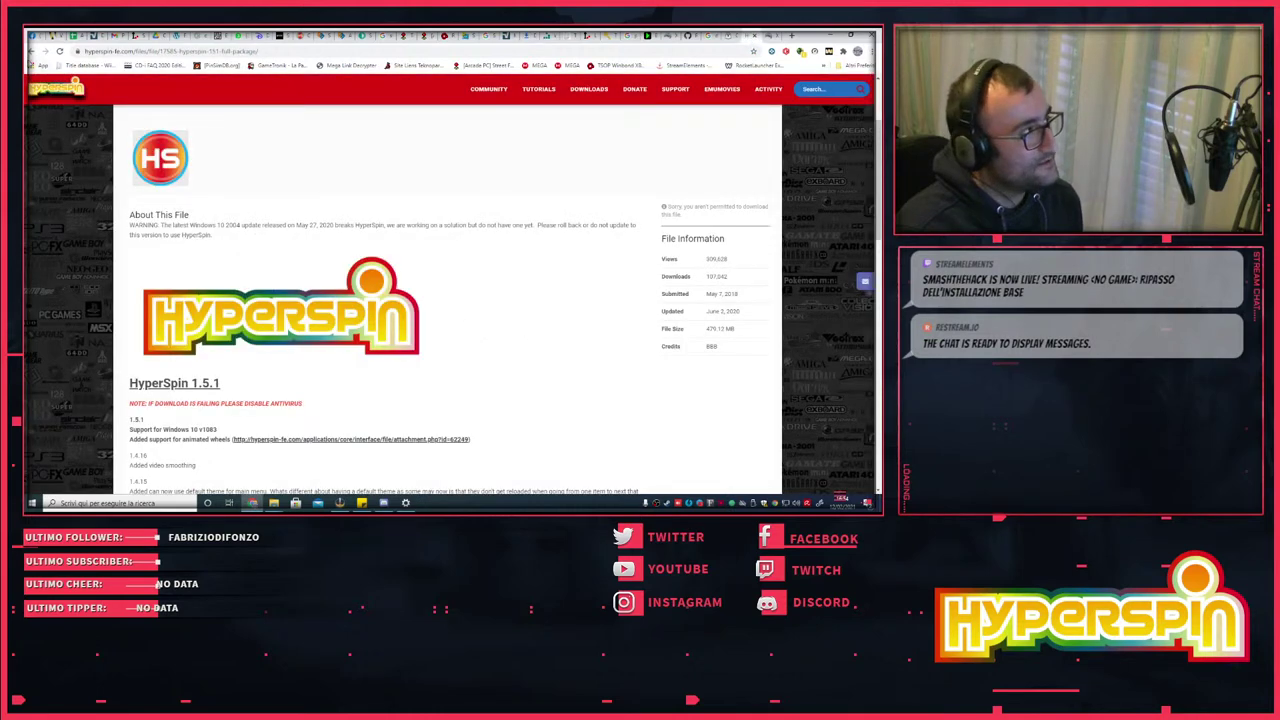
pyautogui.press('F5')
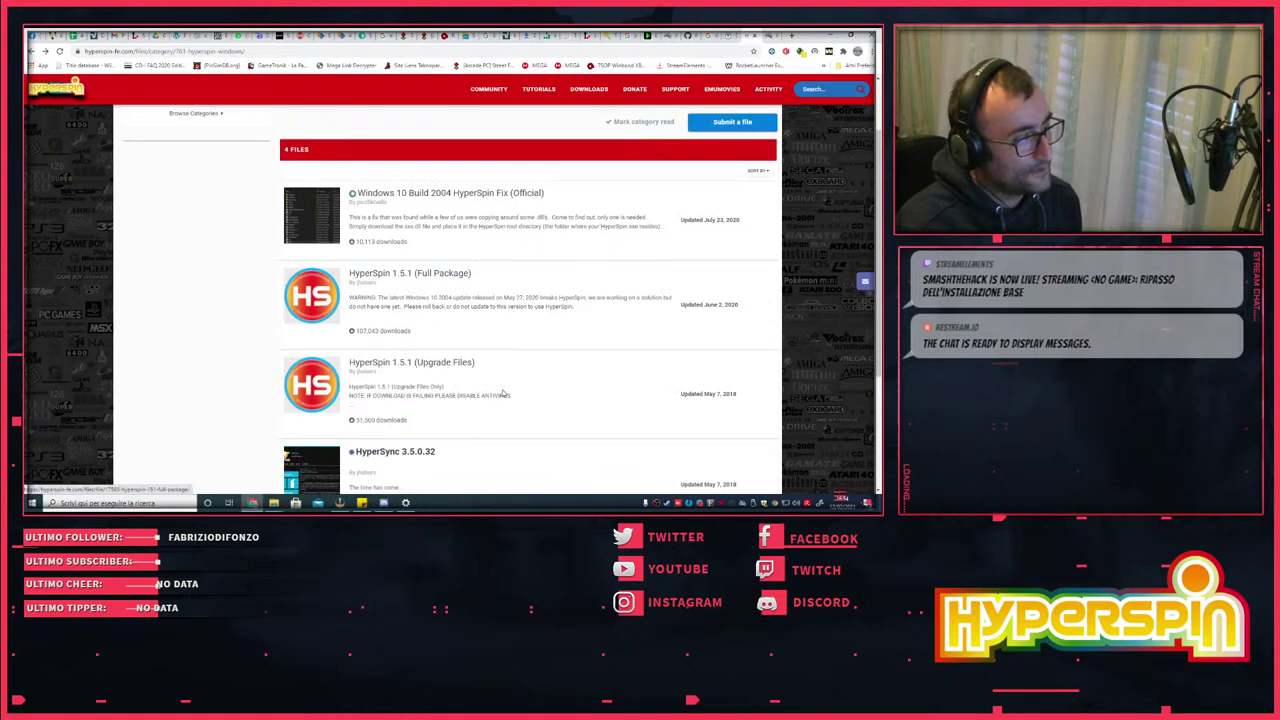
pyautogui.click(405, 370)
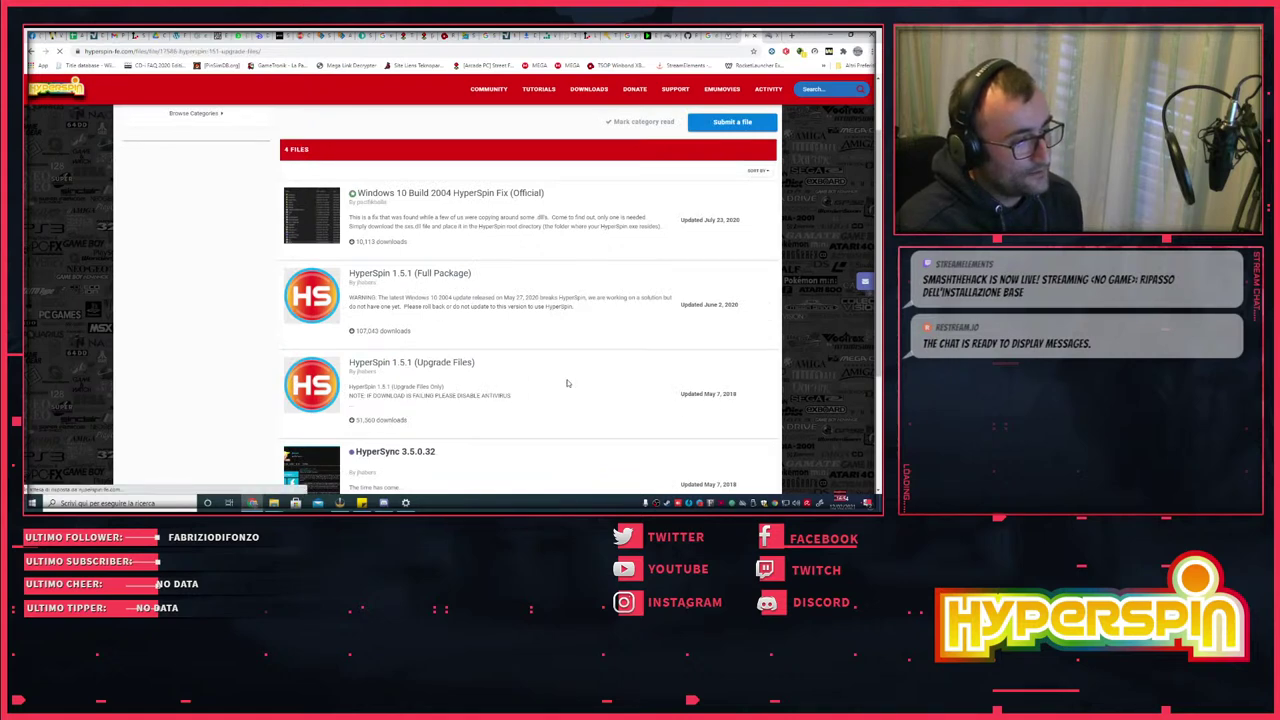
pyautogui.scroll(-4, 721, 345)
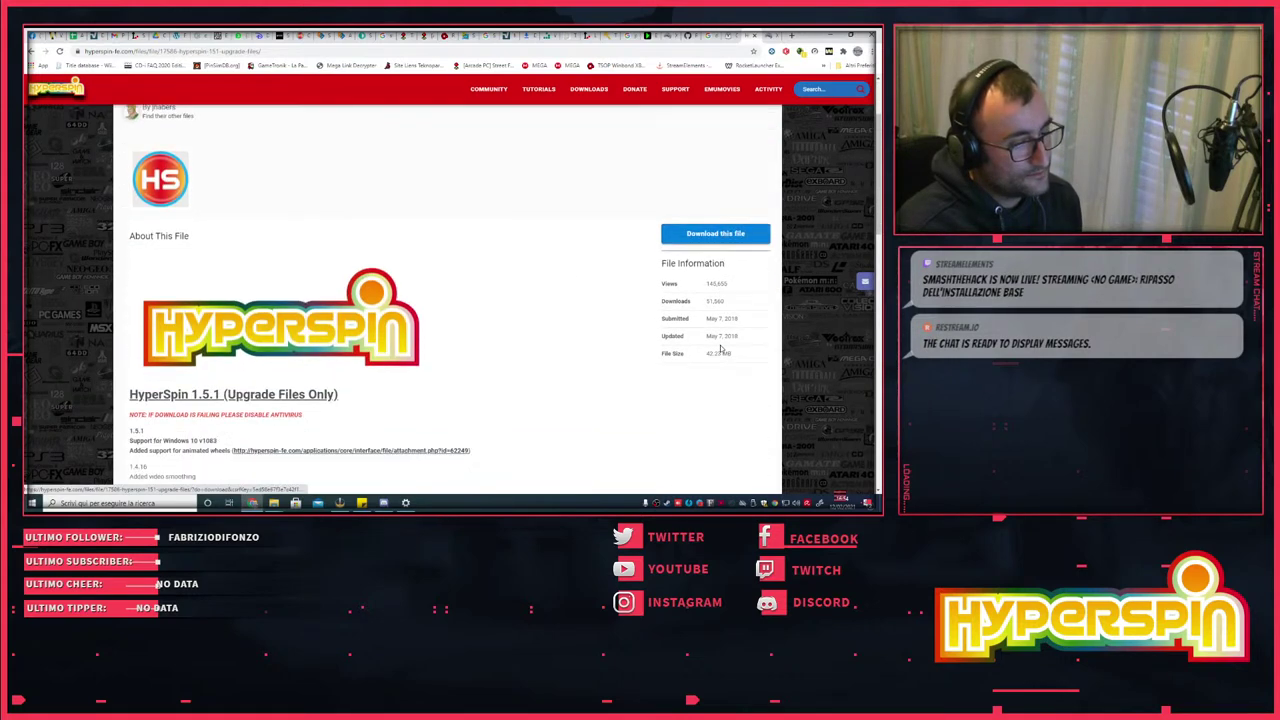
pyautogui.scroll(4, 720, 348)
pyautogui.click(720, 348)
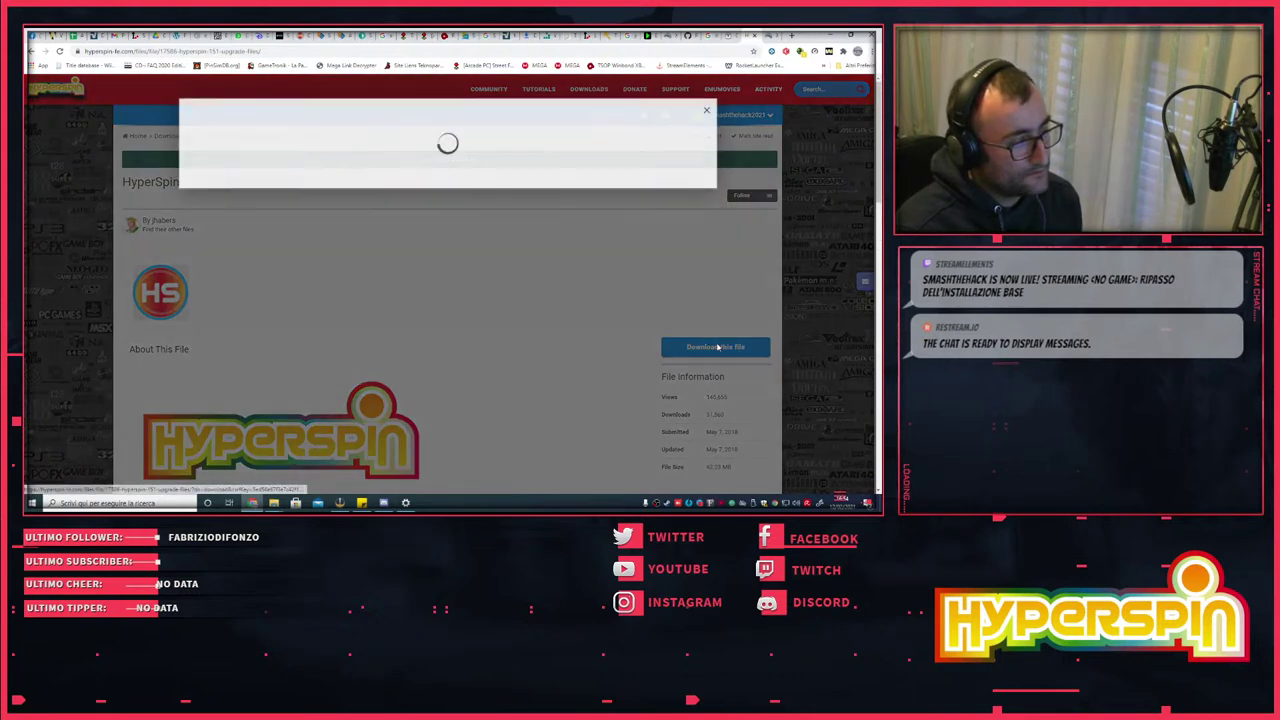
pyautogui.click(677, 158)
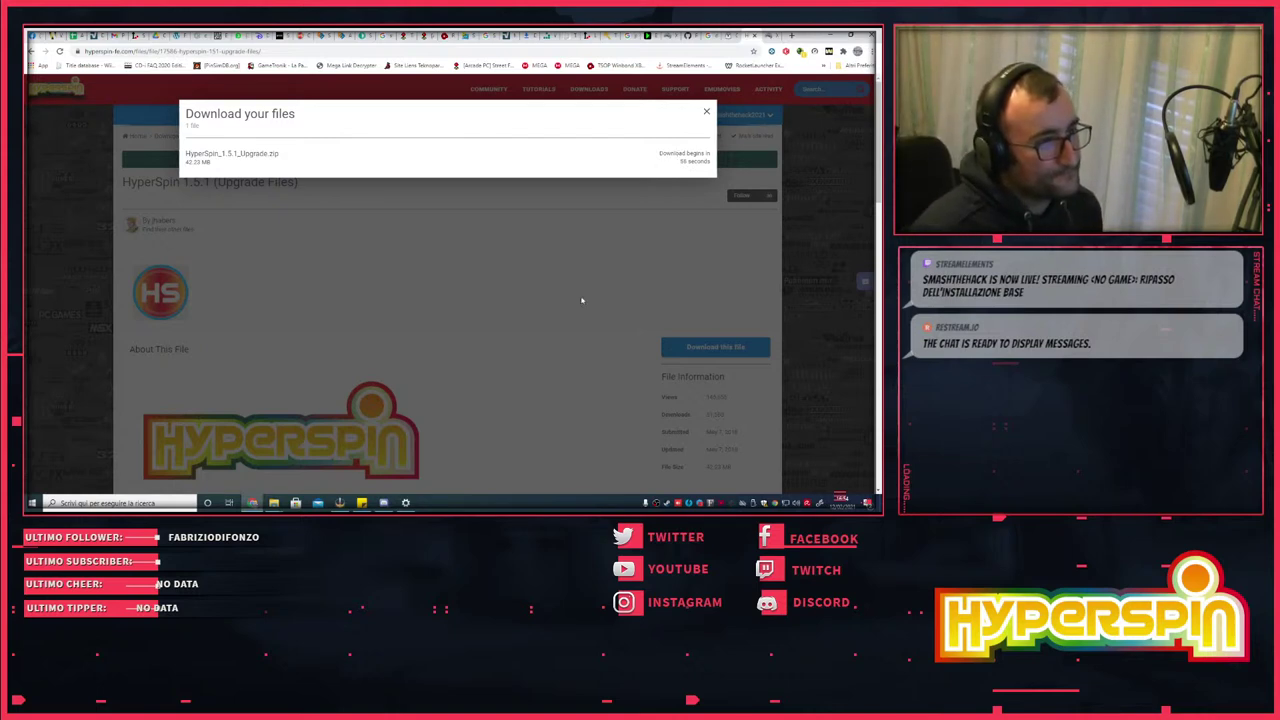
pyautogui.click(773, 37)
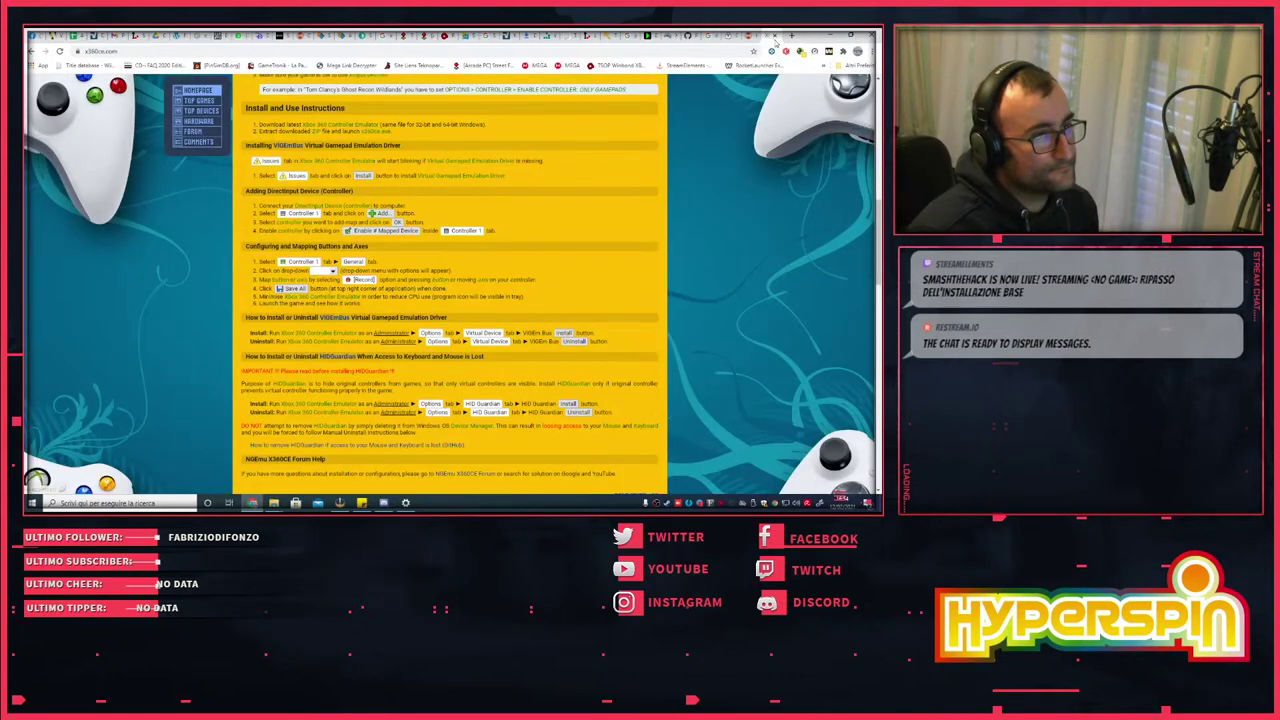
pyautogui.click(763, 37)
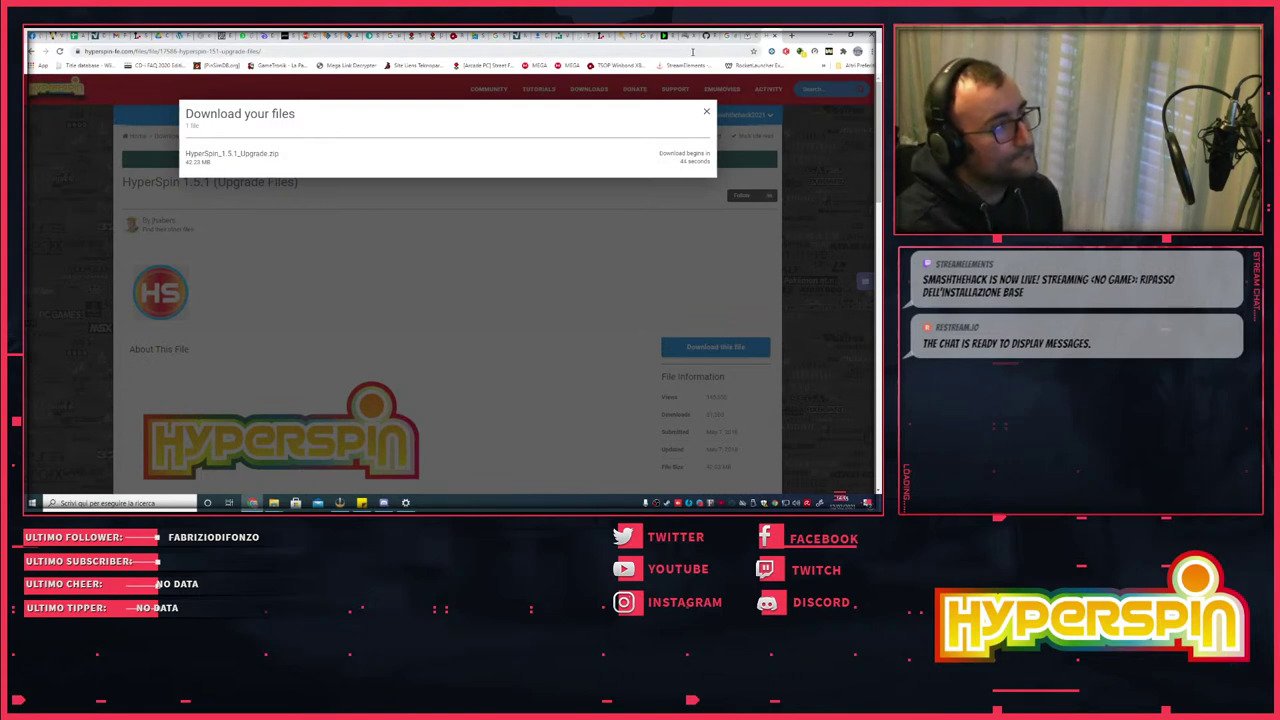
# - Search Google for "artlist" in a new browser tab and open the Artlist website
pyautogui.click(792, 37)
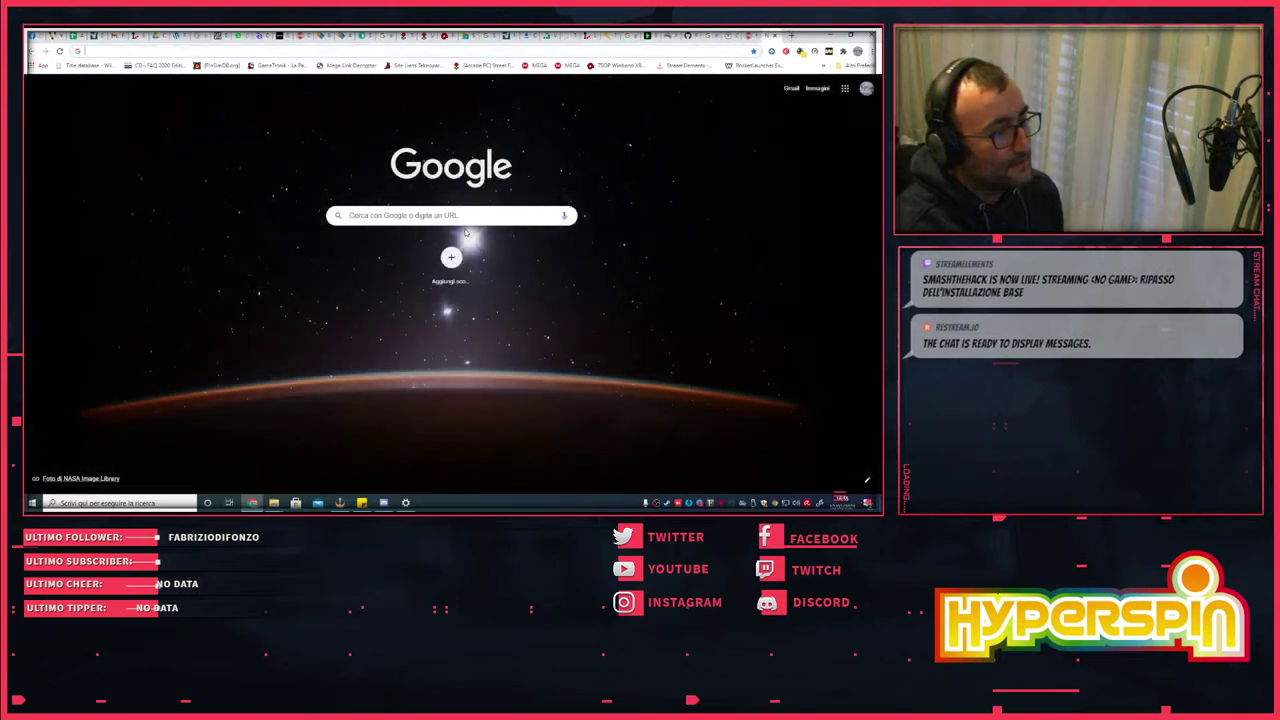
pyautogui.click(469, 216)
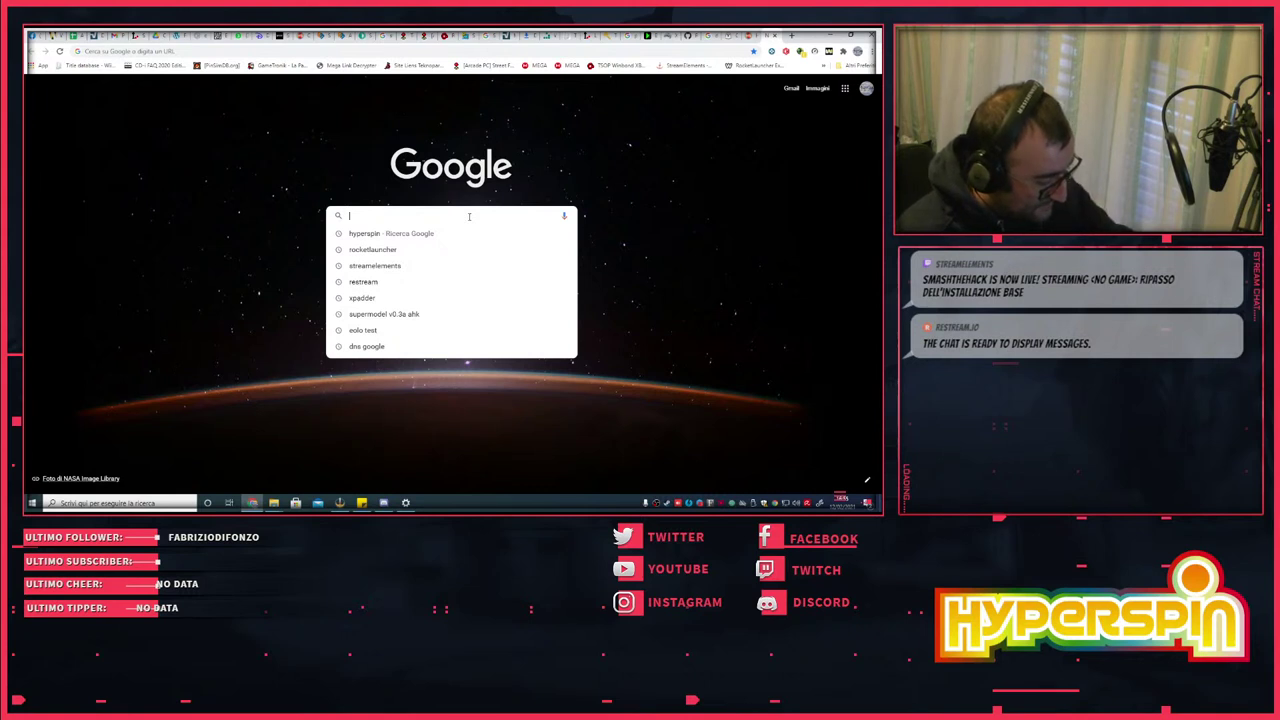
pyautogui.write('art')
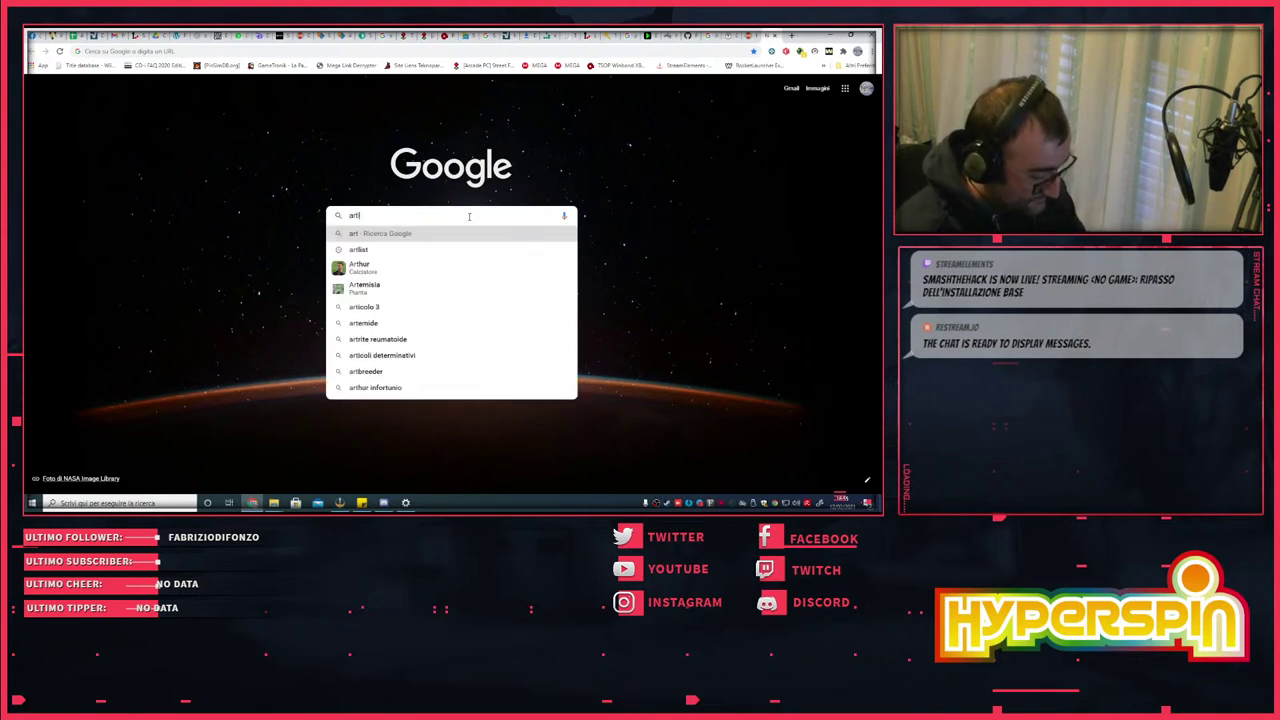
pyautogui.write('list')
pyautogui.press('Return')
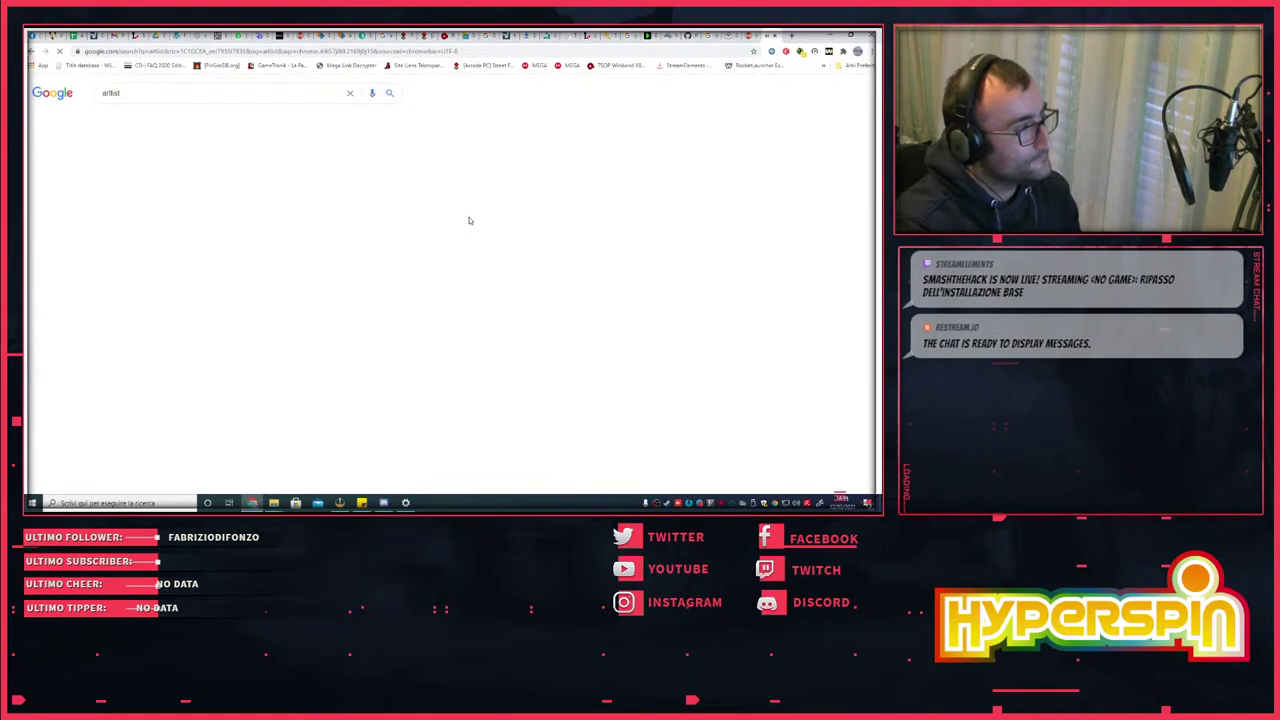
pyautogui.click(170, 177)
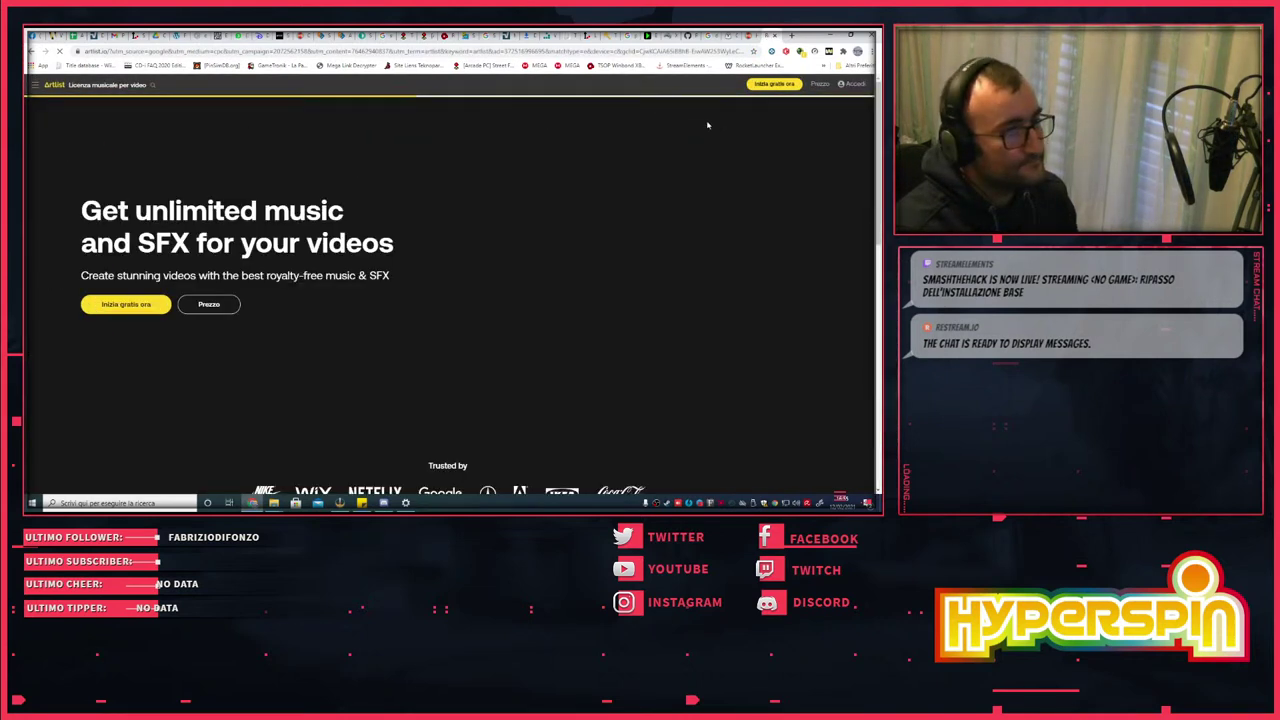
# - Sign in to Artlist with the Facebook account and look through the featured music tracks
pyautogui.click(778, 87)
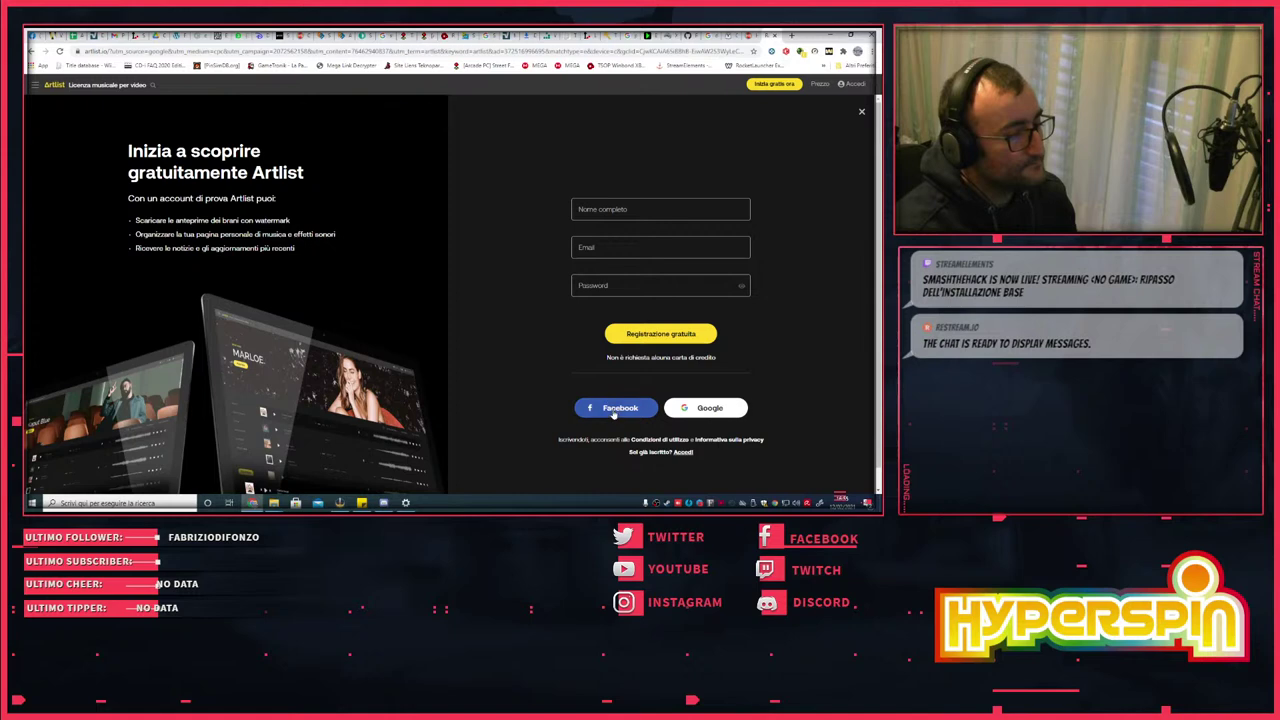
pyautogui.click(612, 408)
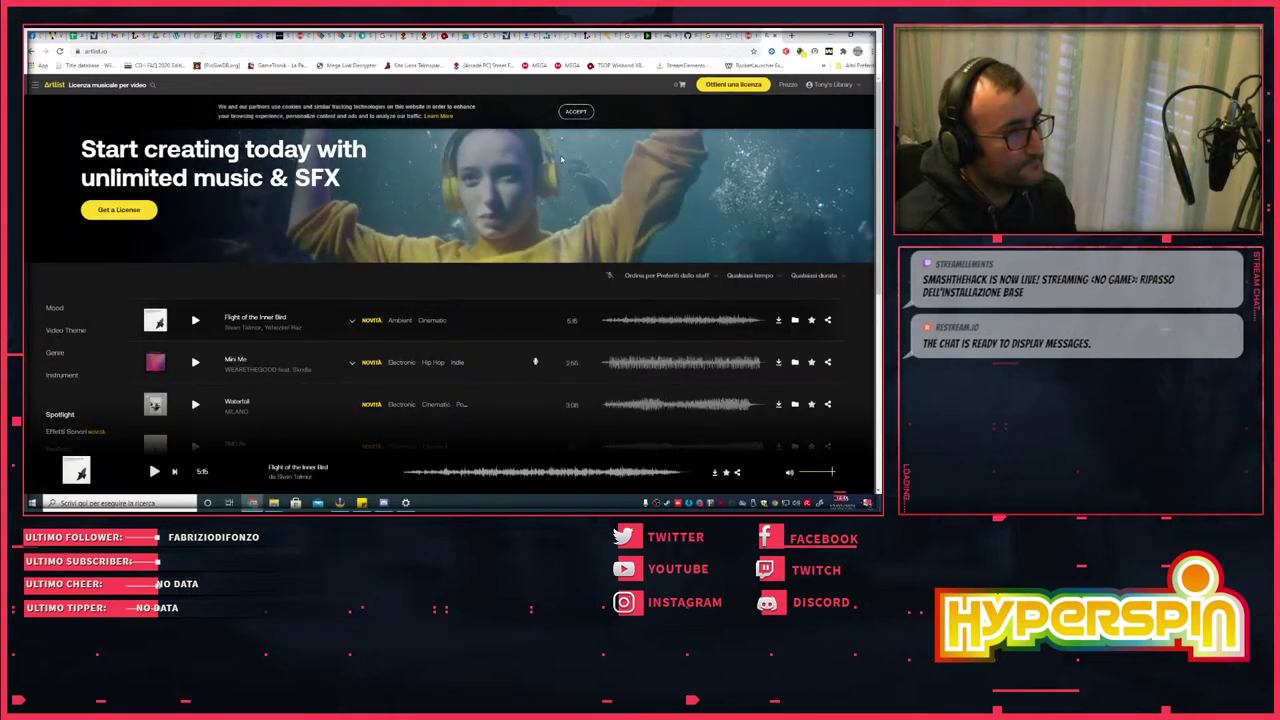
pyautogui.scroll(-2, 340, 333)
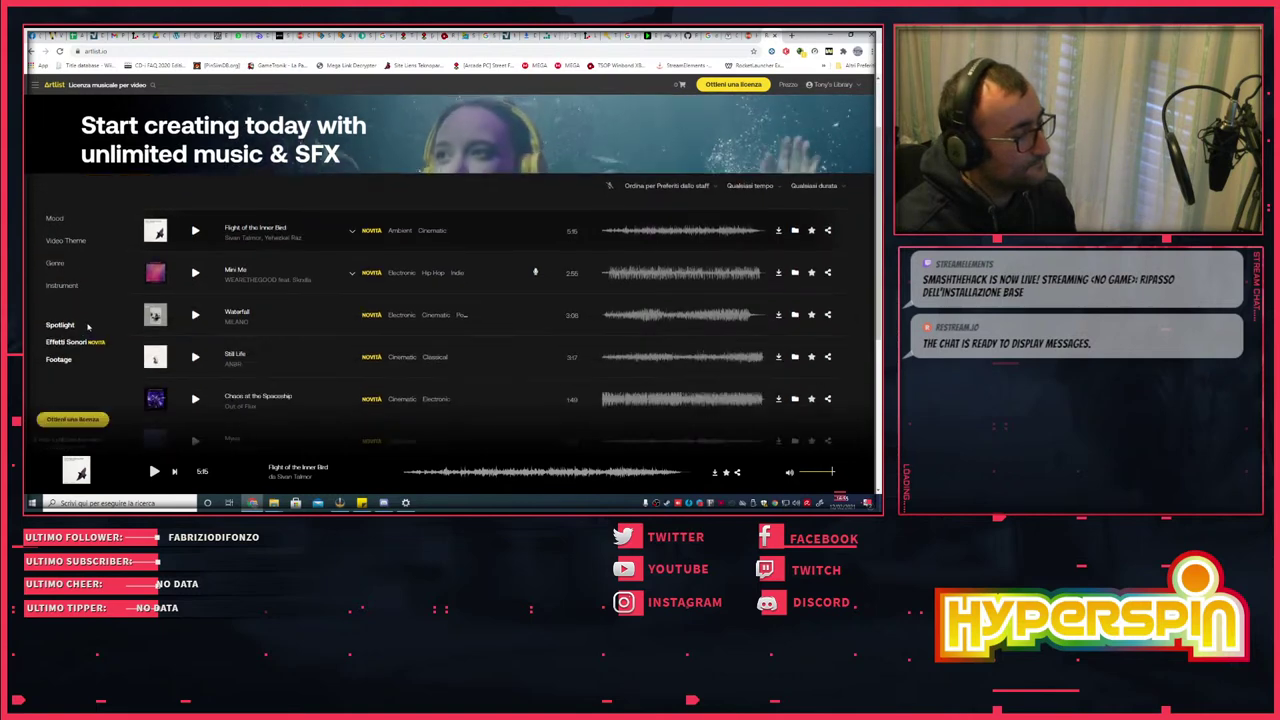
pyautogui.scroll(2, 340, 333)
pyautogui.scroll(-4, 340, 333)
pyautogui.scroll(-1, 567, 226)
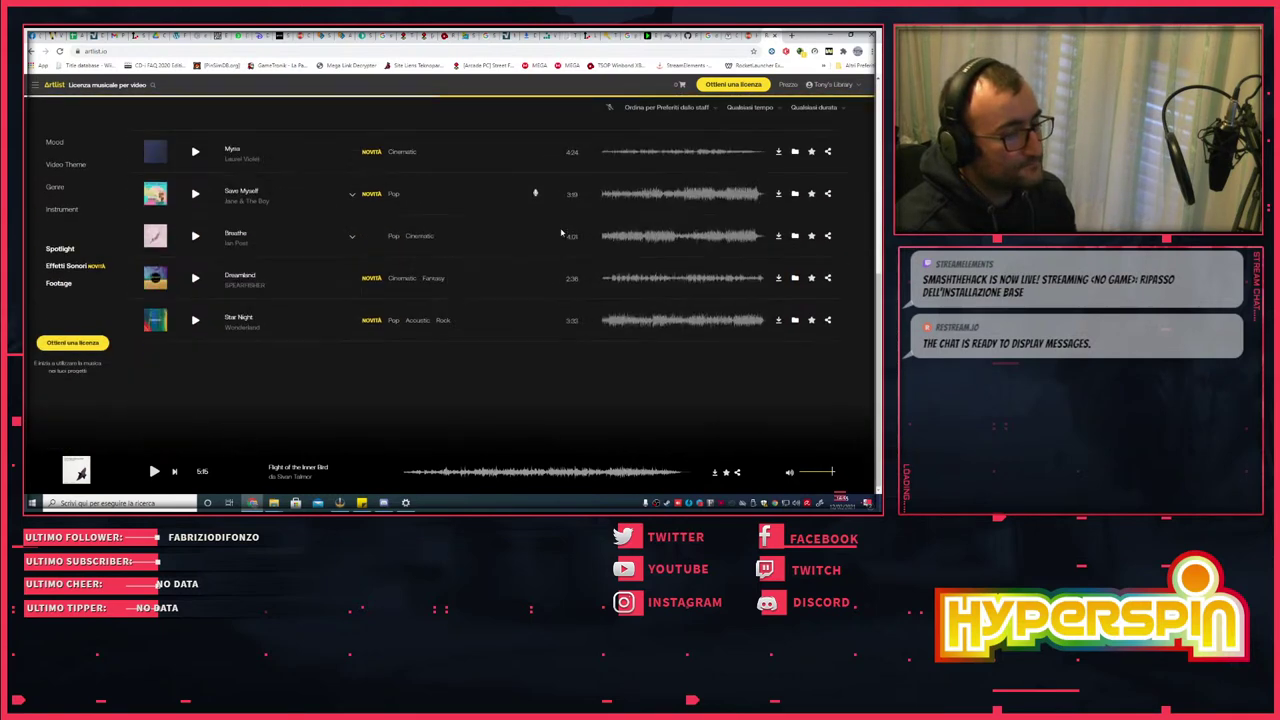
pyautogui.scroll(4, 567, 226)
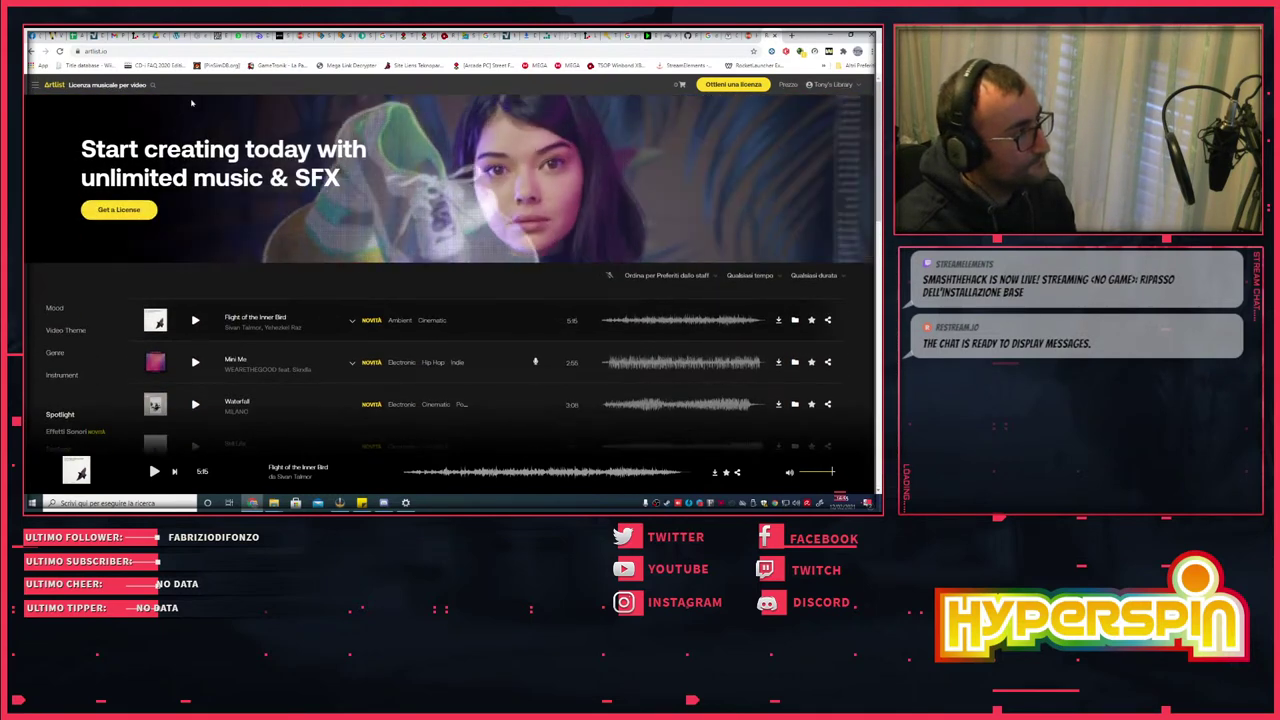
pyautogui.scroll(-3, 93, 212)
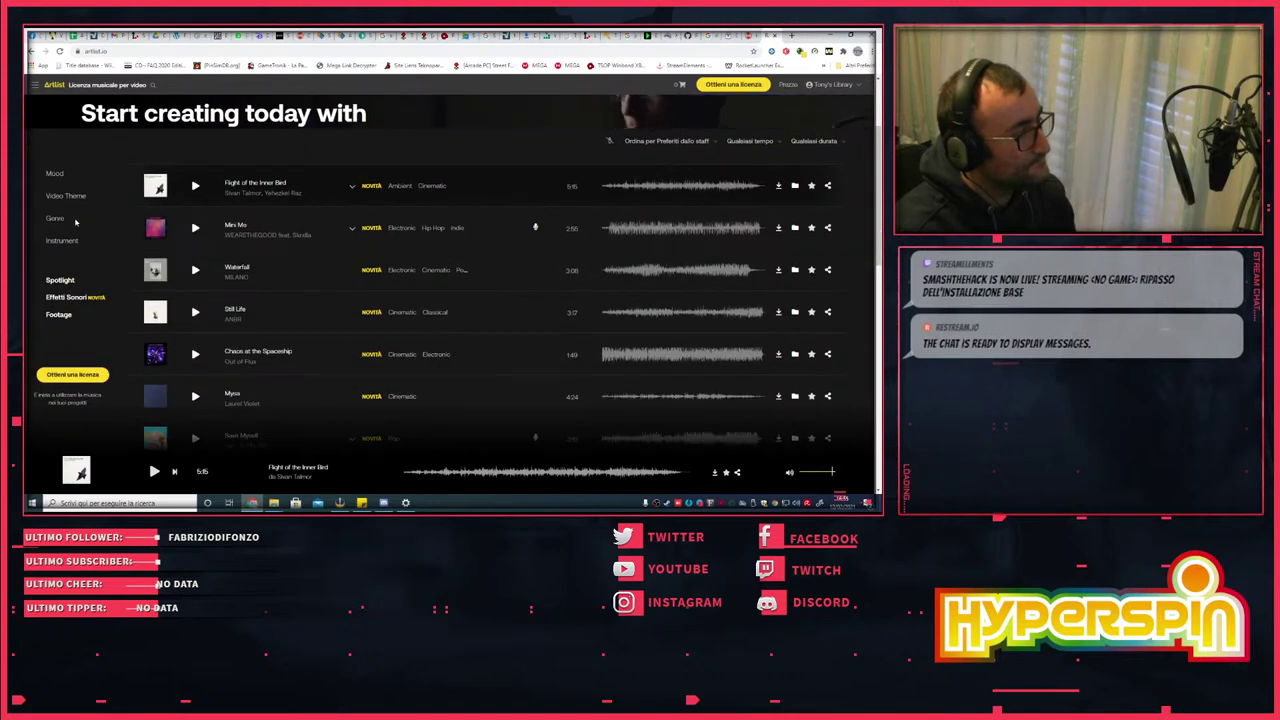
# - Show Artlist's music genres and save HyperSpin_1.5.1_Upgrade.zip to the Desktop
pyautogui.click(91, 213)
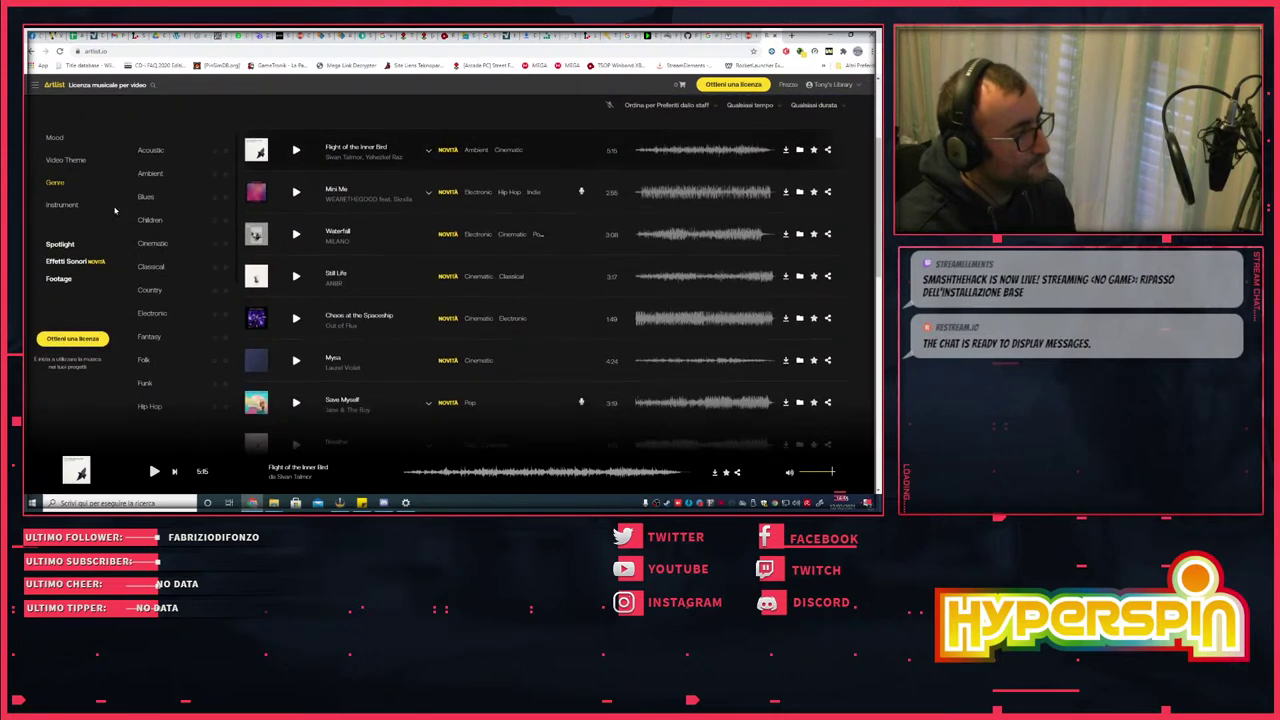
pyautogui.scroll(-3, 171, 258)
pyautogui.scroll(-5, 175, 262)
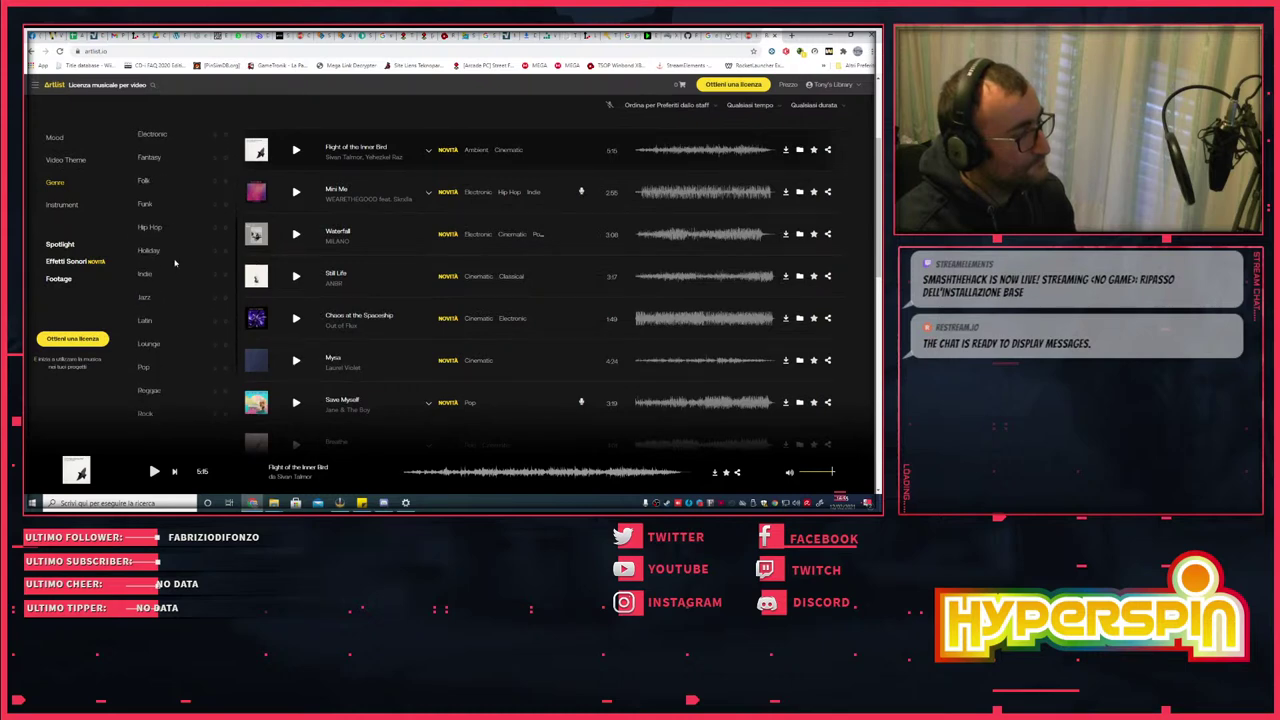
pyautogui.scroll(4, 175, 263)
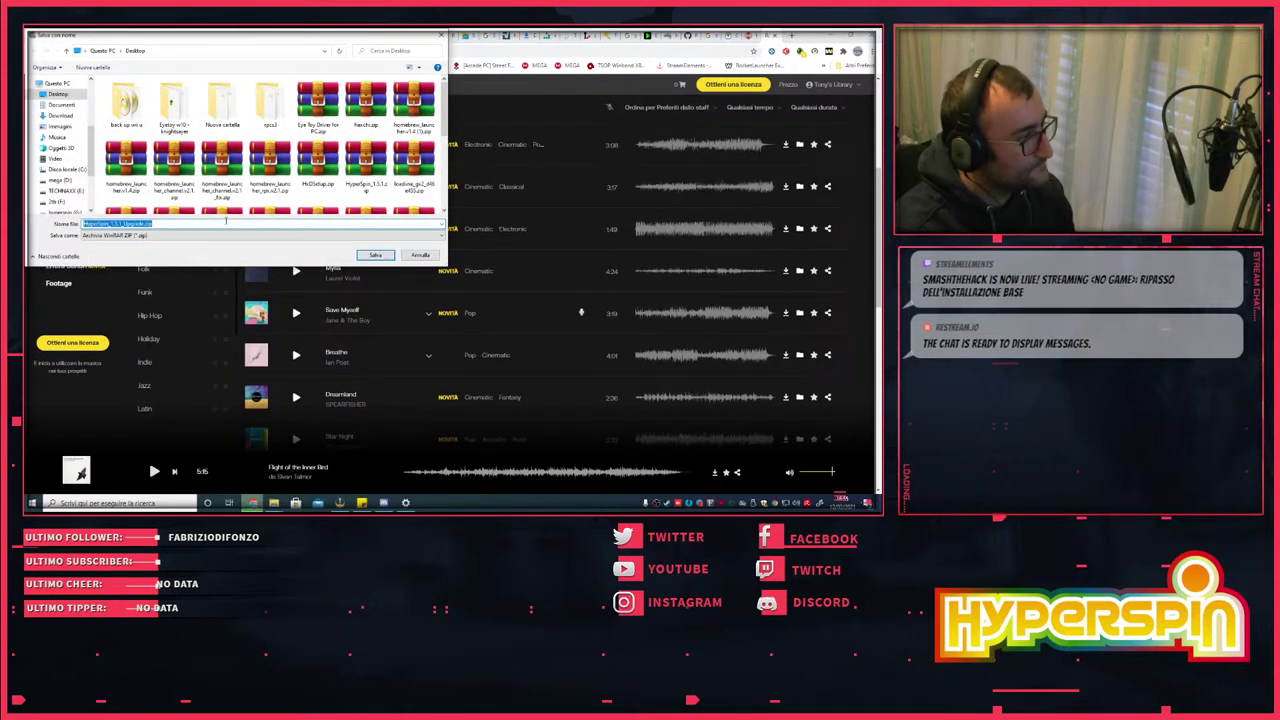
pyautogui.click(376, 255)
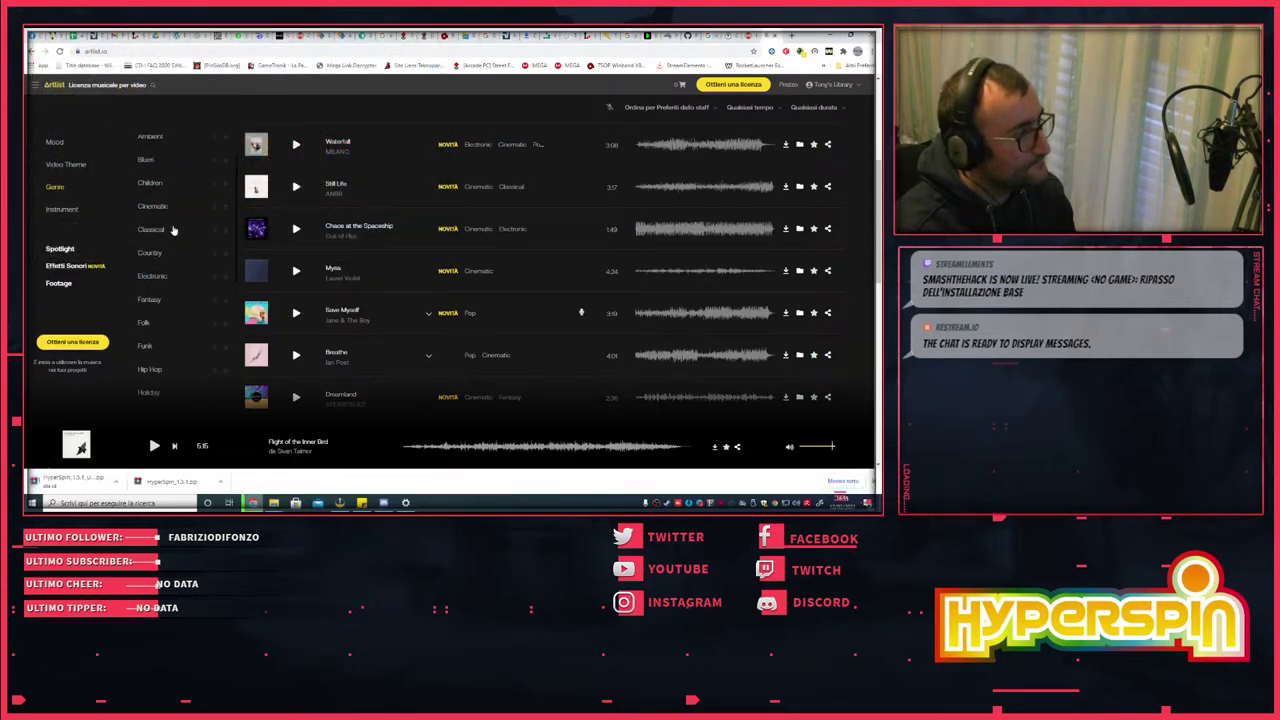
# - Filter the Artlist tracks by the Fantasy genre
pyautogui.scroll(5, 165, 235)
pyautogui.scroll(-3, 173, 237)
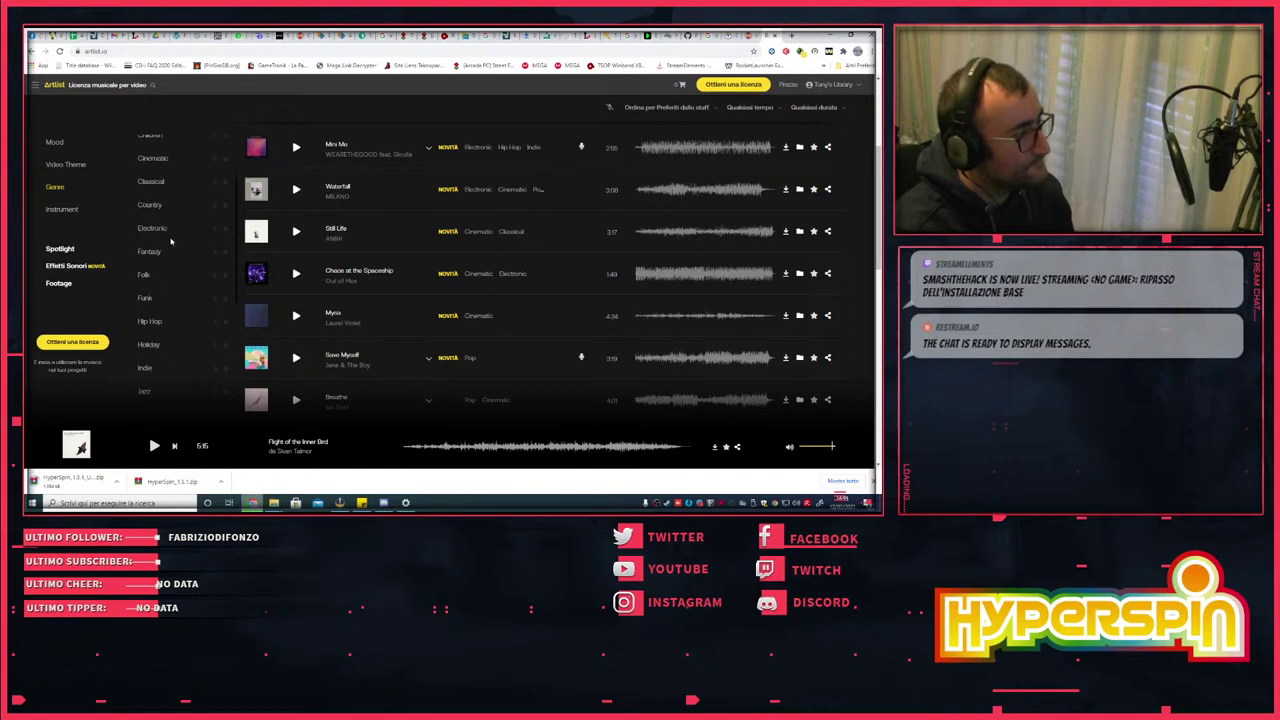
pyautogui.click(150, 265)
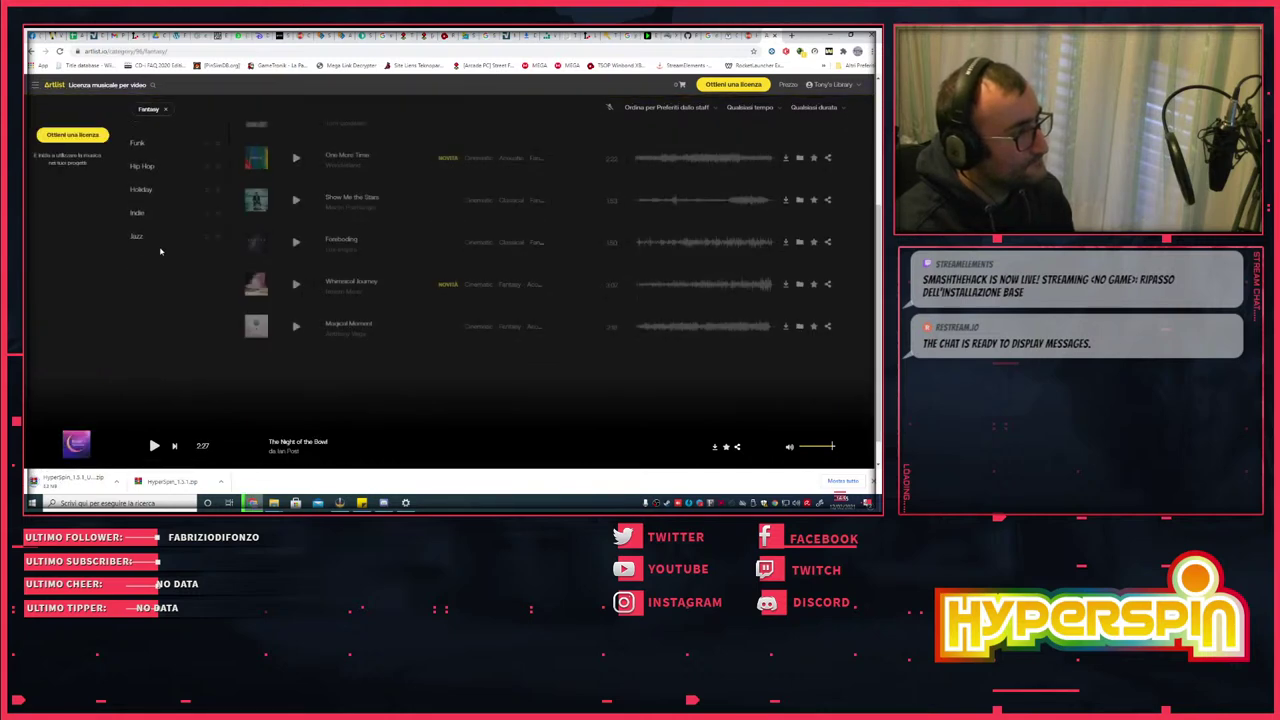
pyautogui.scroll(-2, 160, 250)
pyautogui.scroll(5, 221, 214)
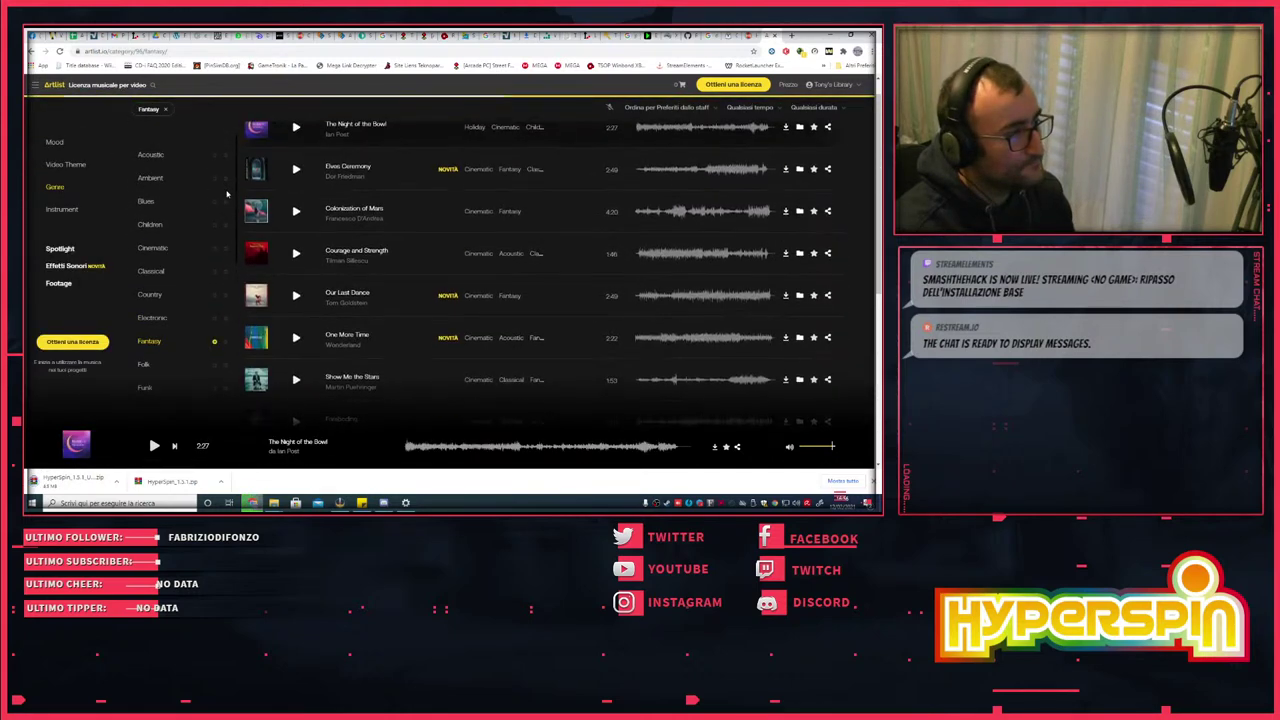
# - Play the track "The Night of the Bowl" with the Artlist player's volume lowered to near minimum
pyautogui.click(295, 155)
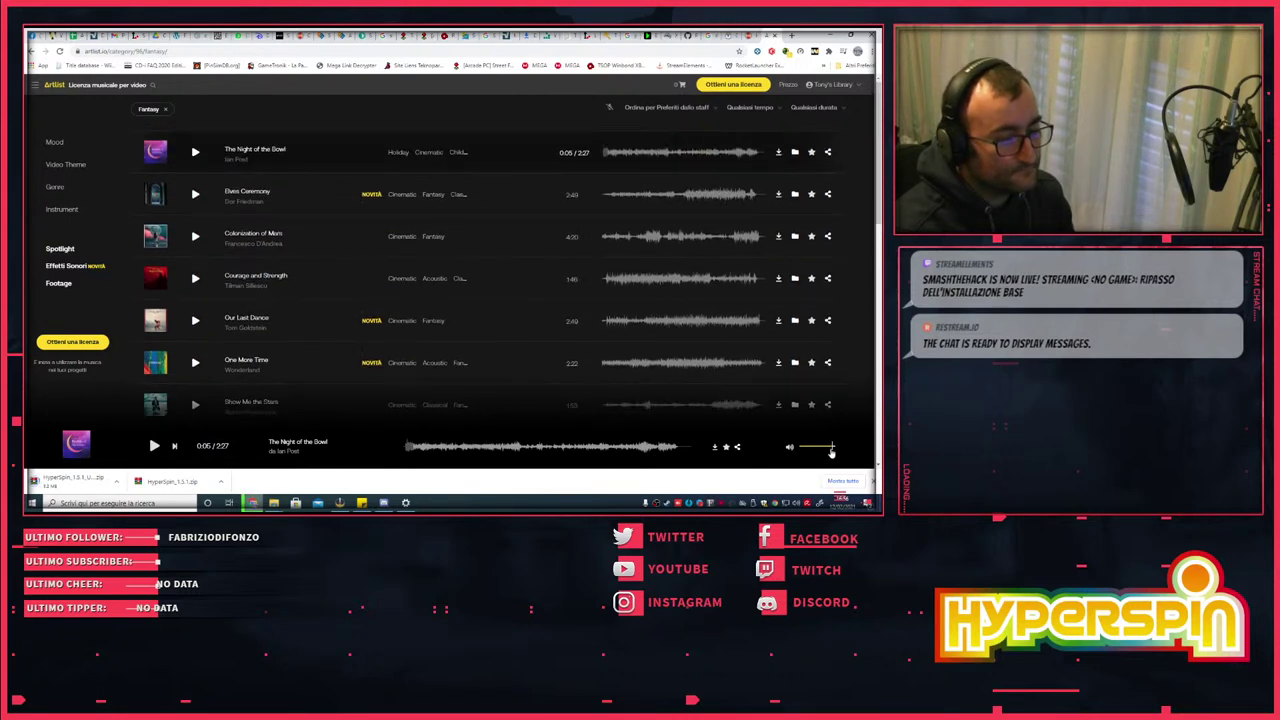
pyautogui.moveTo(831, 452); pyautogui.dragTo(806, 454)
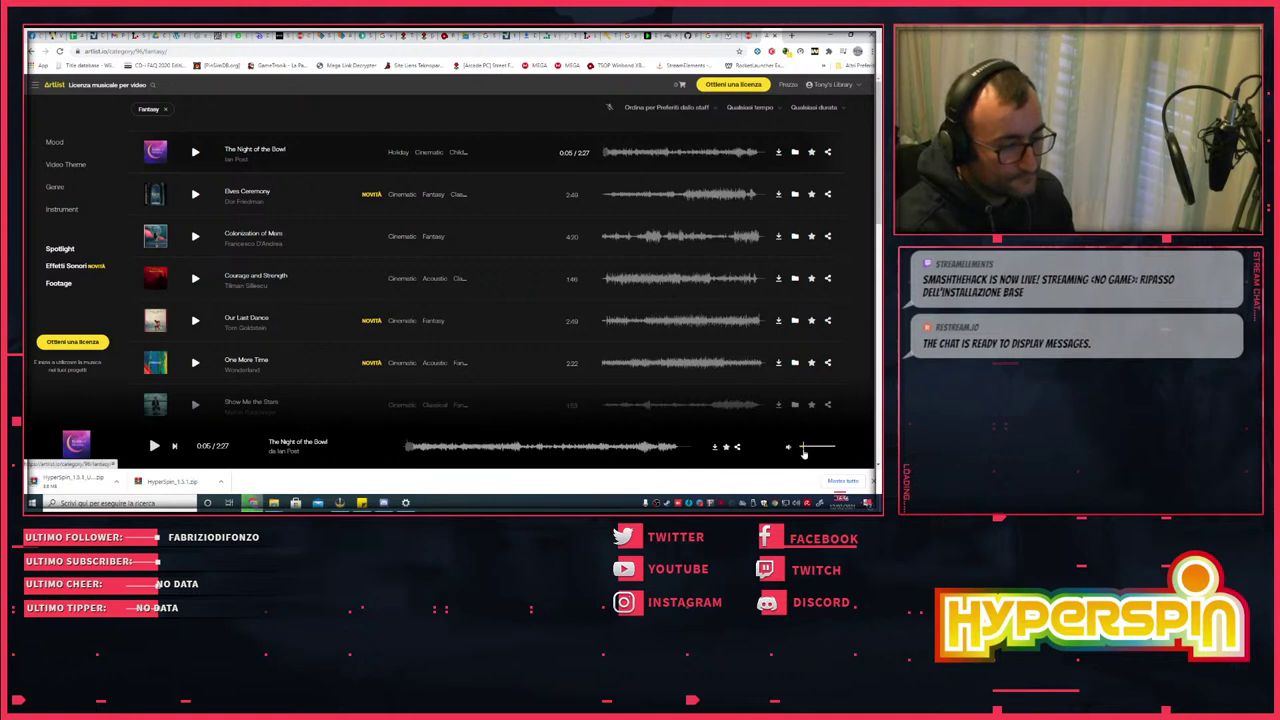
pyautogui.click(195, 152)
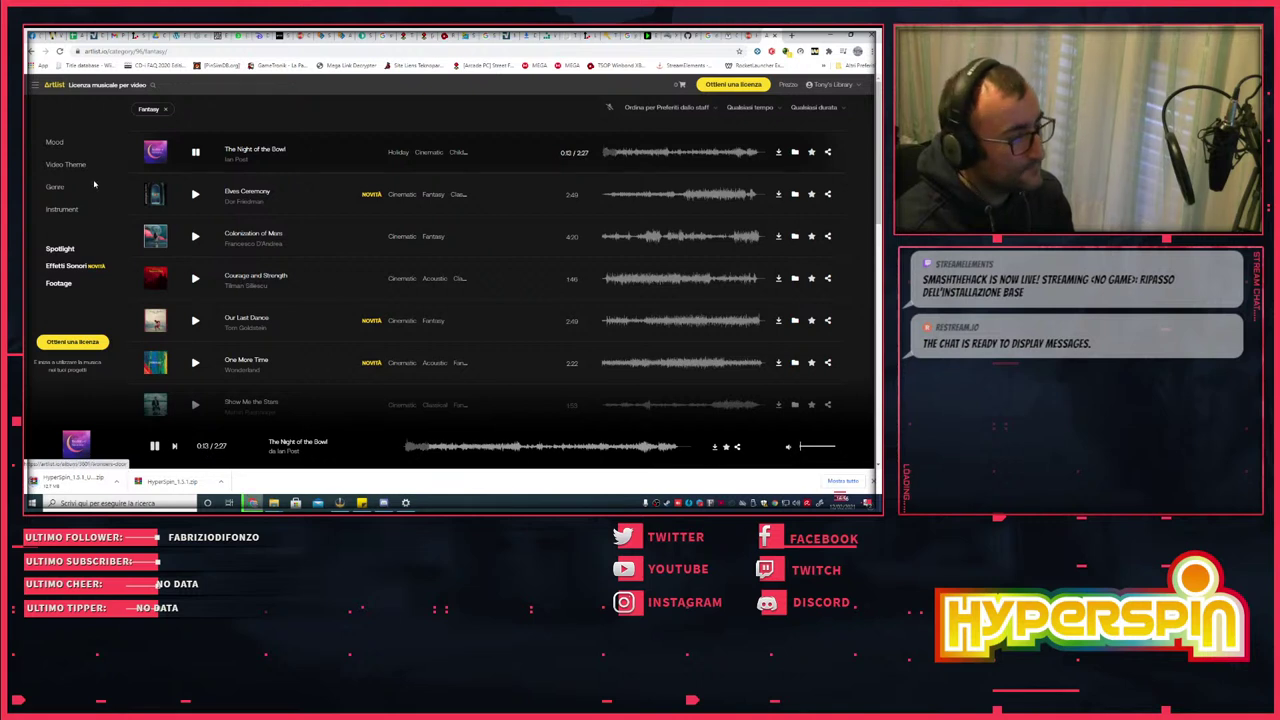
# - Play "One More Time", and switch to "Colonization of Mars" after adding the Powerful mood to the Fantasy filter
pyautogui.click(195, 362)
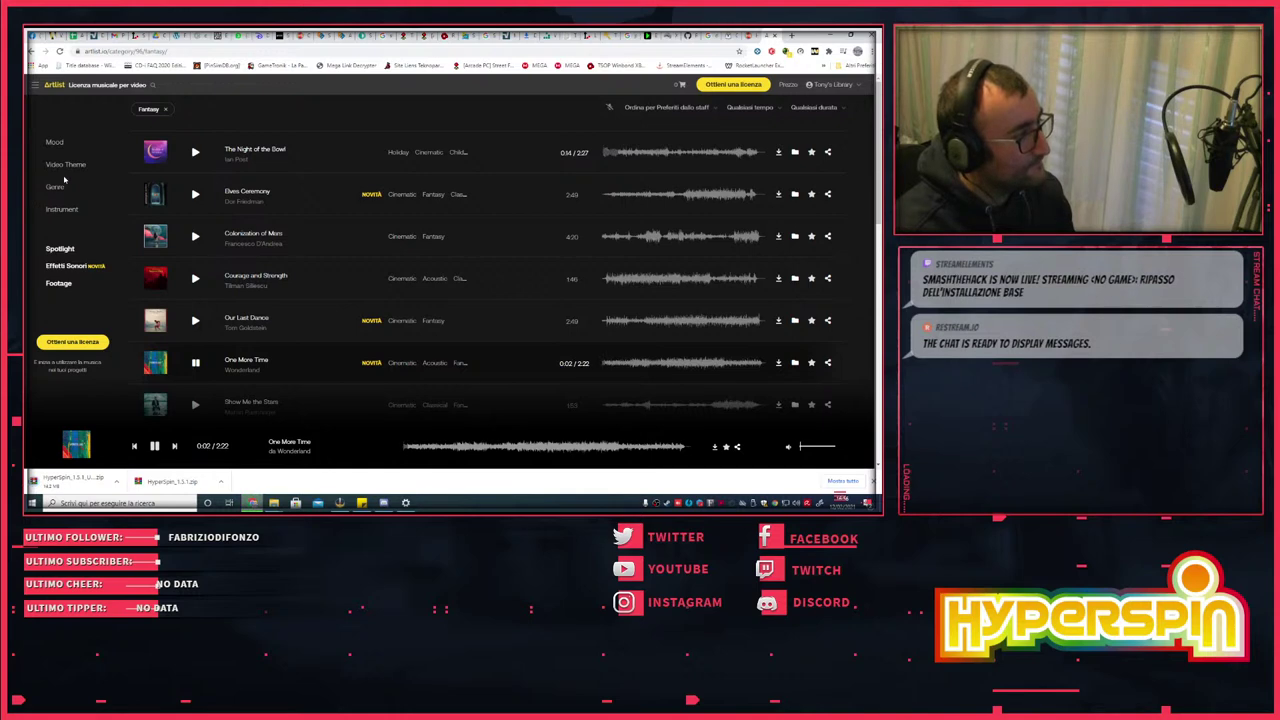
pyautogui.click(54, 142)
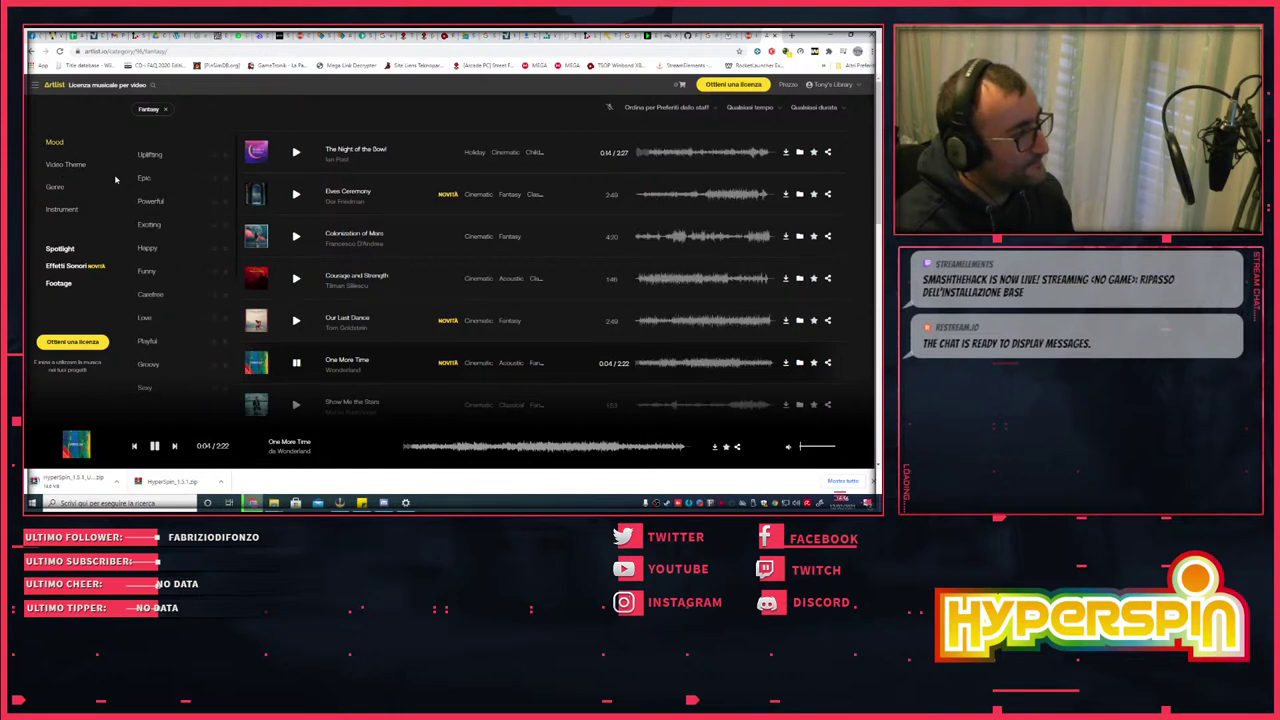
pyautogui.click(149, 202)
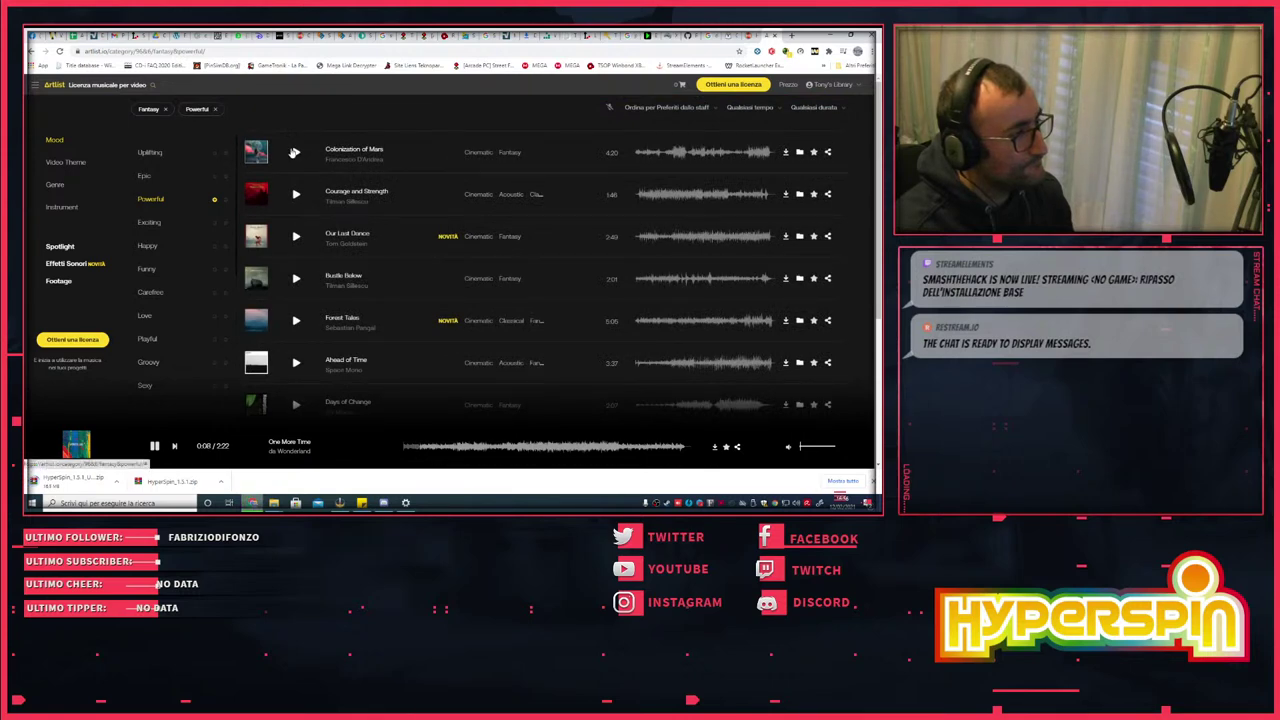
pyautogui.click(296, 152)
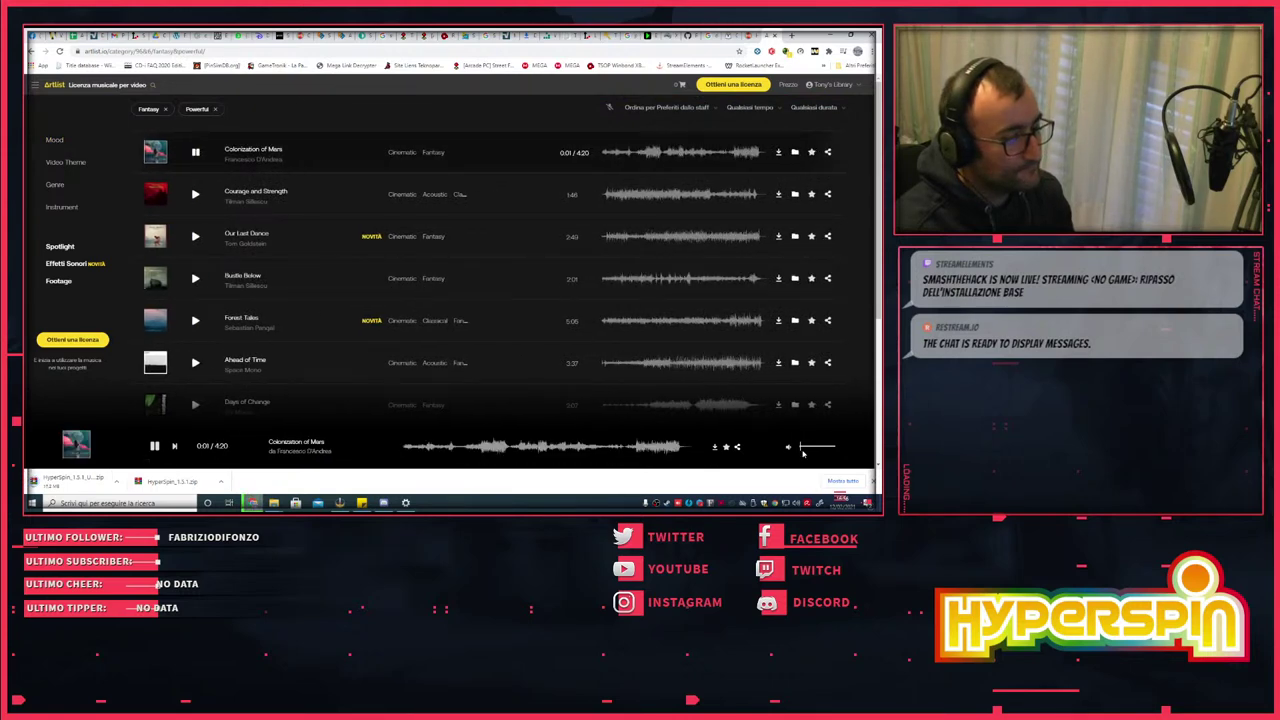
# - Add the Cinematic and Hip Hop genres to the Artlist track filter
pyautogui.click(52, 188)
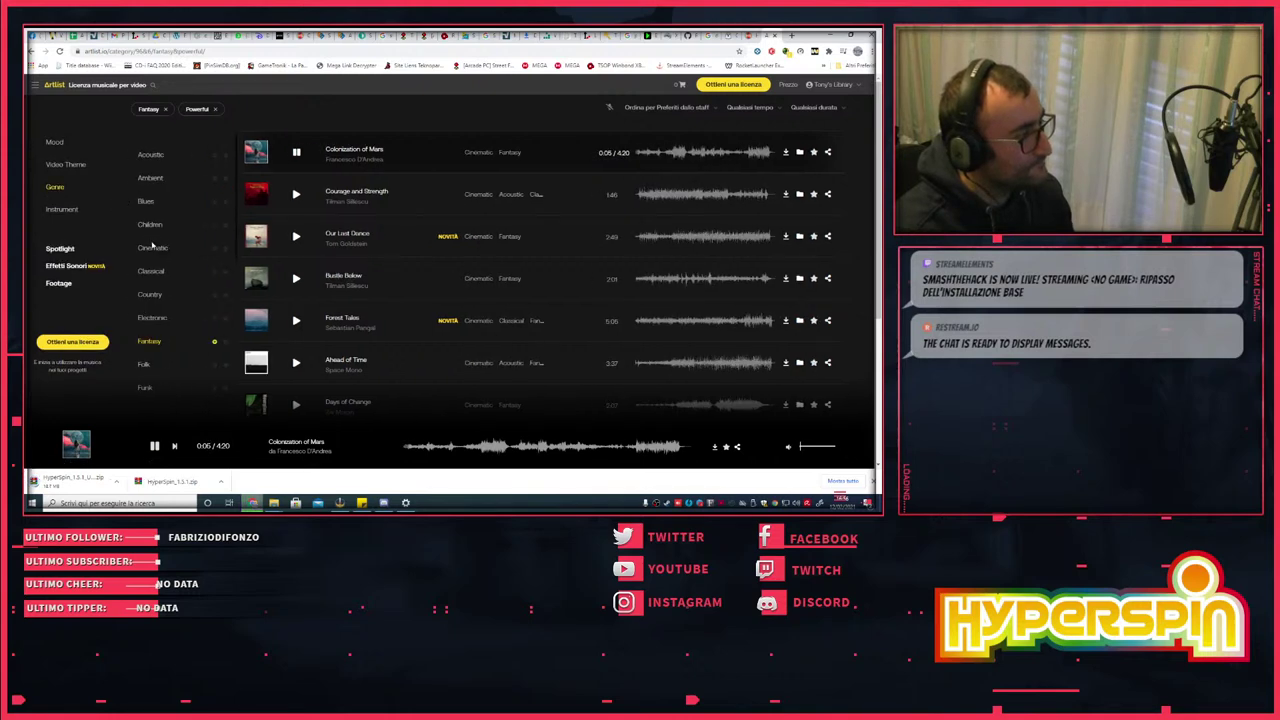
pyautogui.click(153, 248)
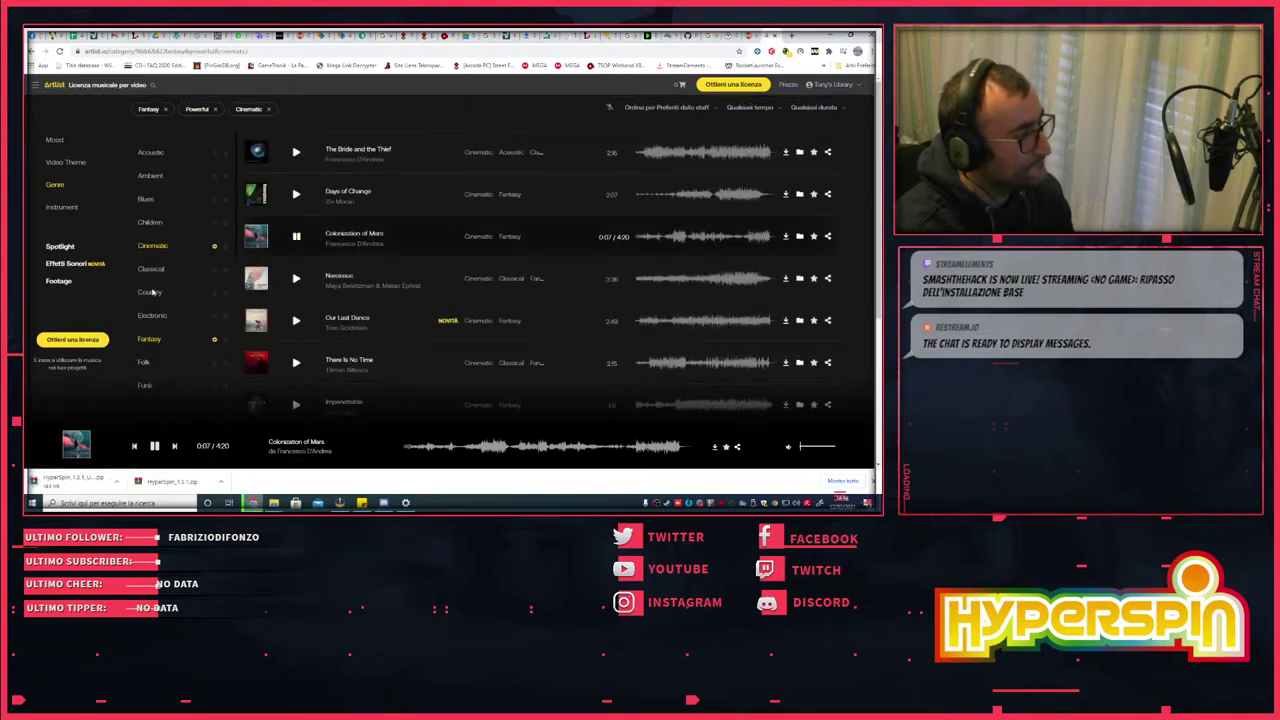
pyautogui.scroll(-2, 155, 350)
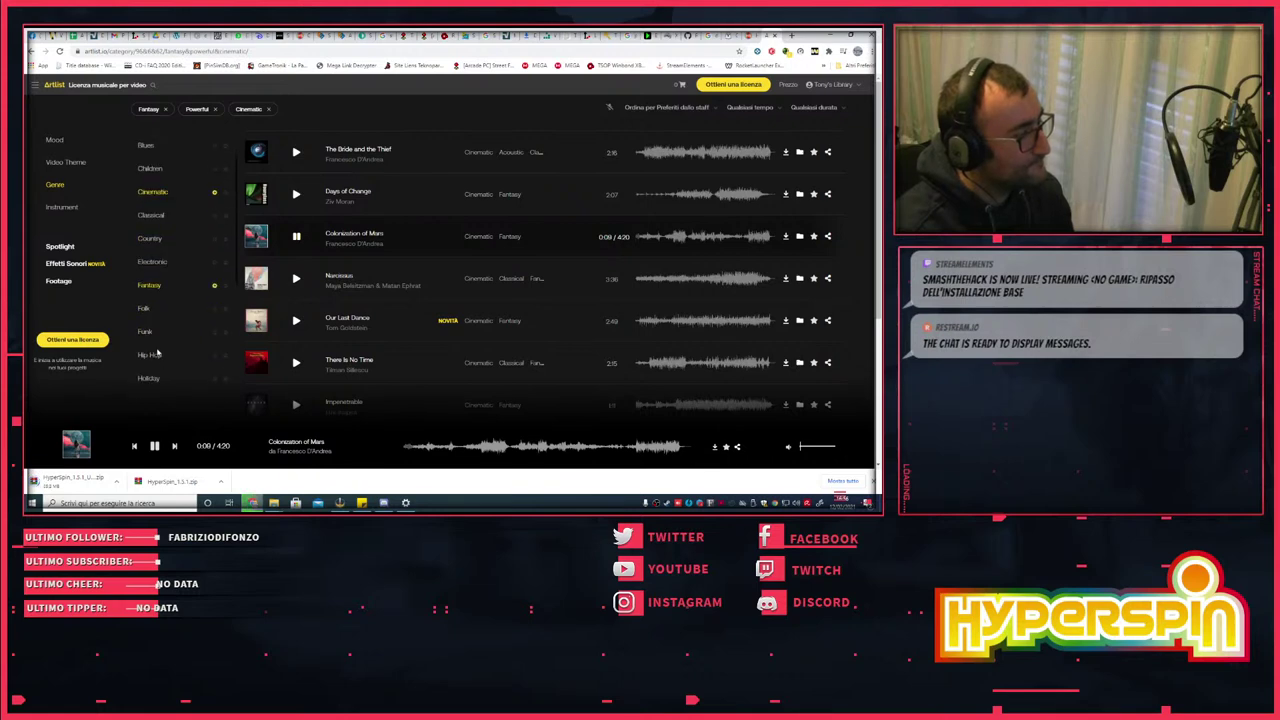
pyautogui.click(152, 355)
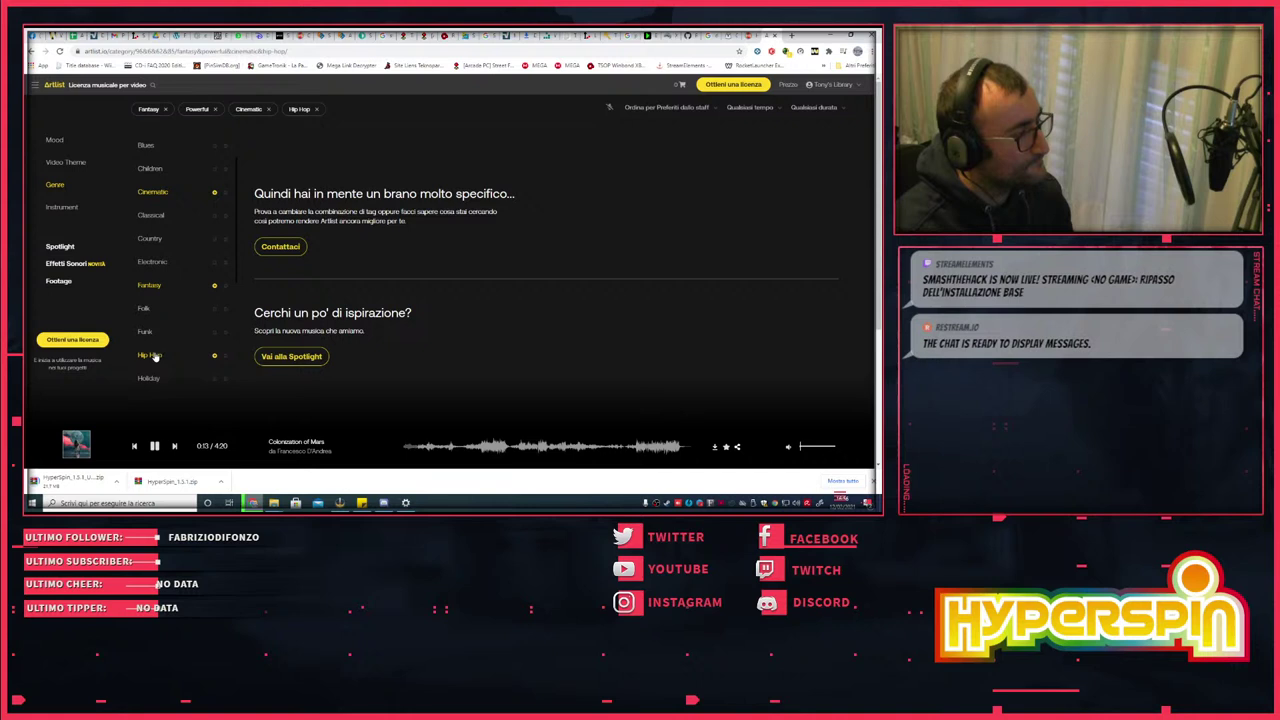
# - Exclude the Hip Hop, Fantasy and Cinematic genres from the Artlist track results
pyautogui.click(226, 358)
pyautogui.click(226, 286)
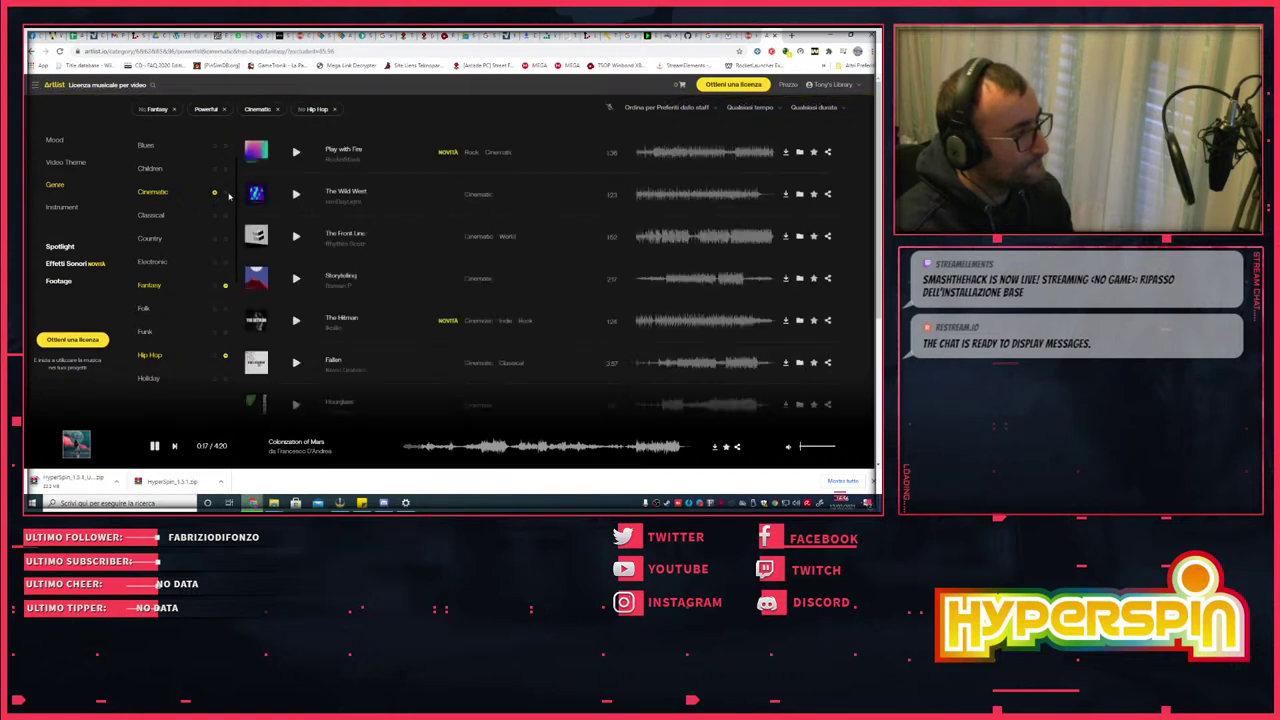
pyautogui.click(226, 193)
pyautogui.scroll(-1, 226, 210)
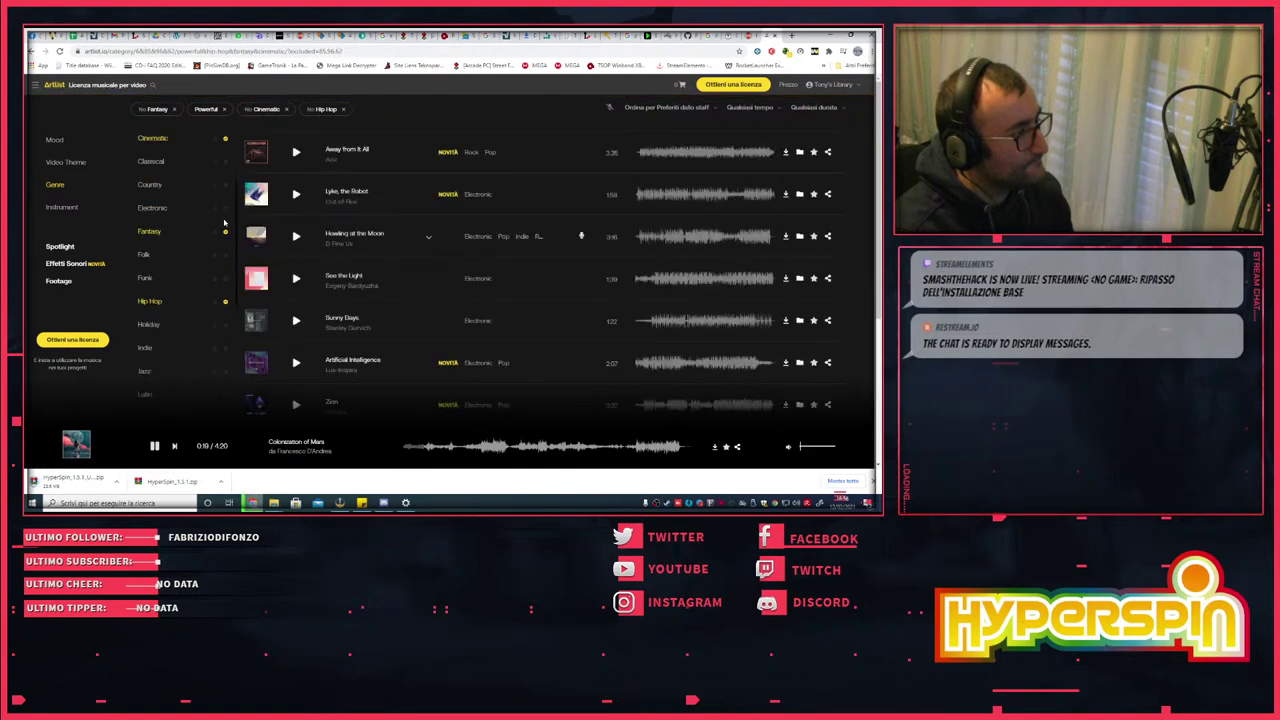
pyautogui.scroll(-3, 225, 225)
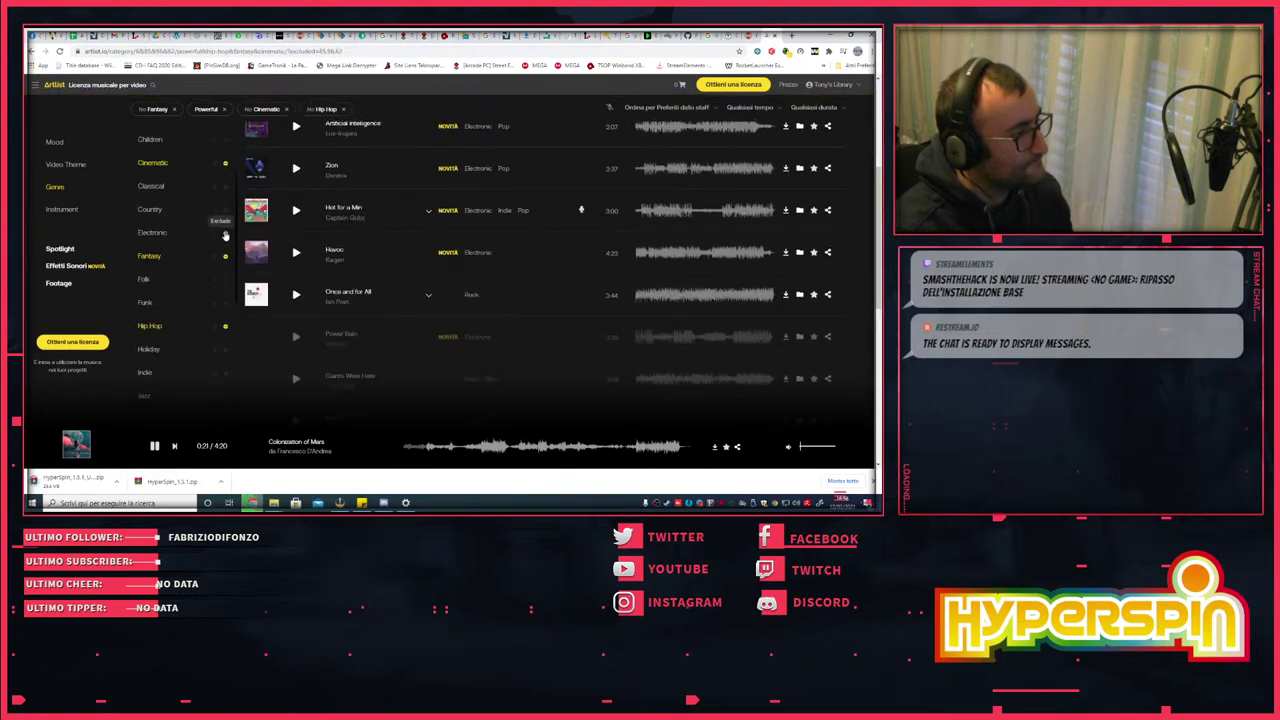
pyautogui.scroll(3, 225, 236)
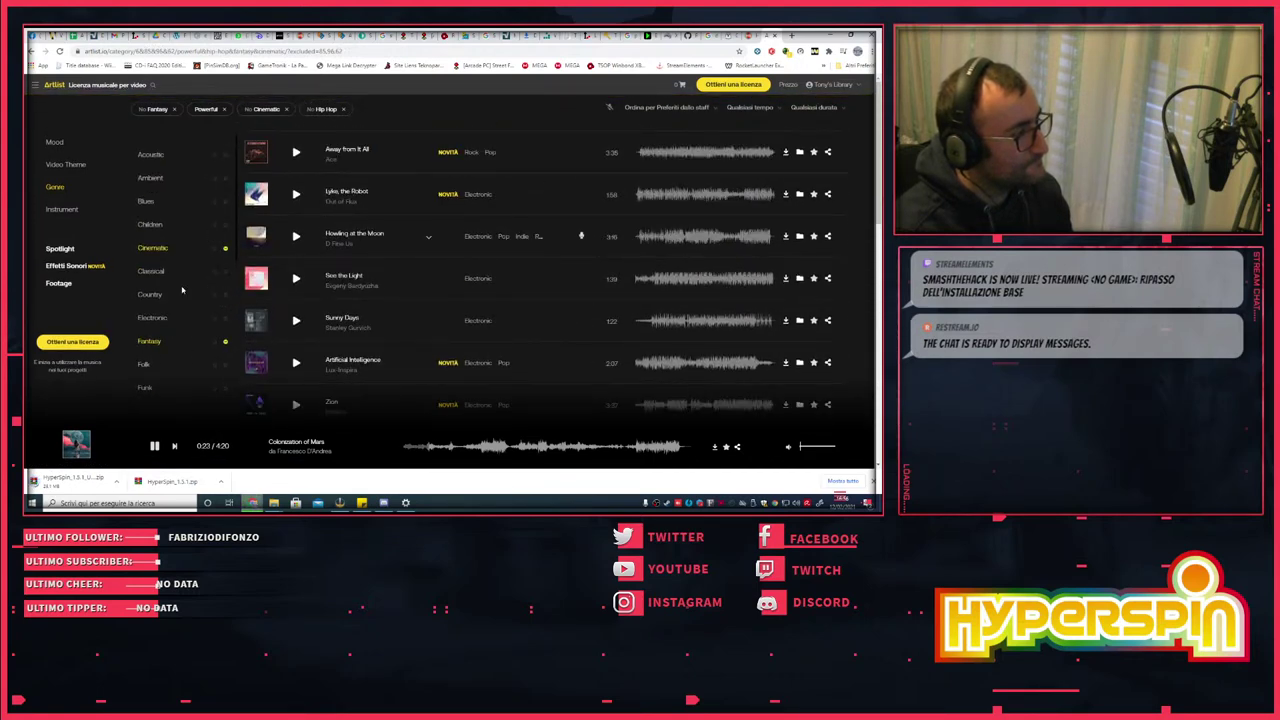
# - Try excluding the Classical genre and remove all genre exclusions, keeping only the Powerful mood filter
pyautogui.click(227, 274)
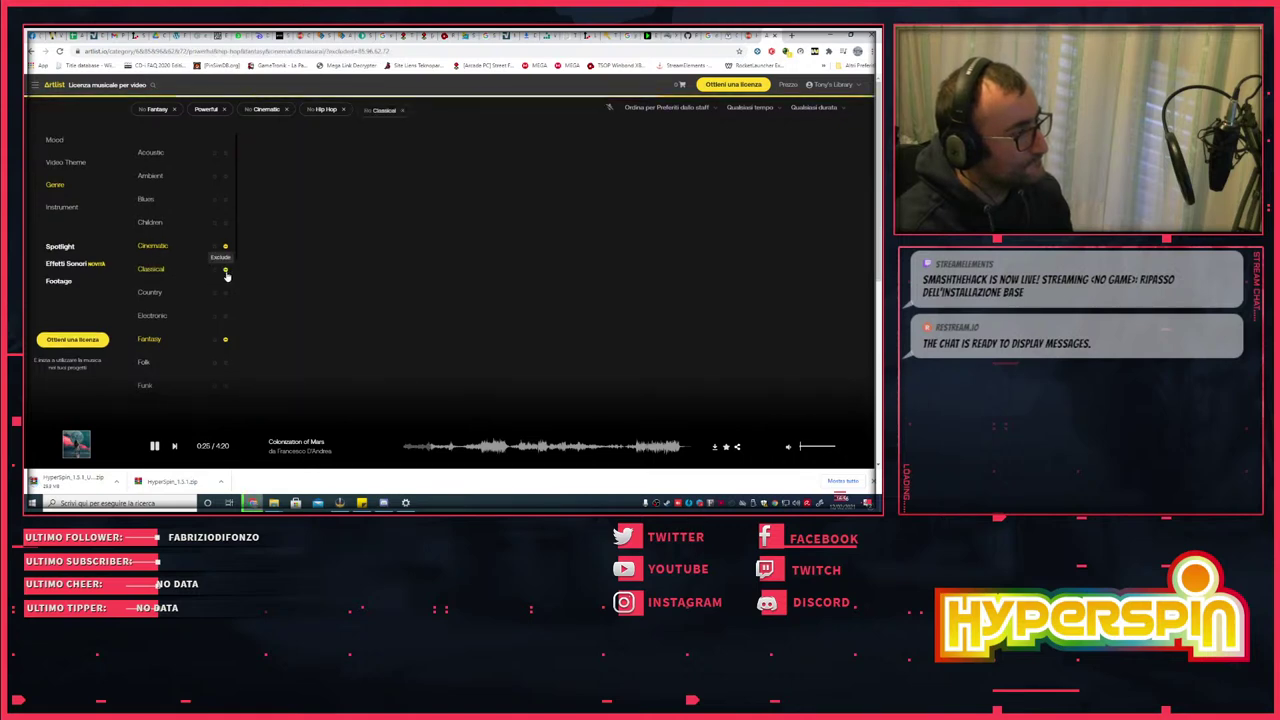
pyautogui.click(224, 249)
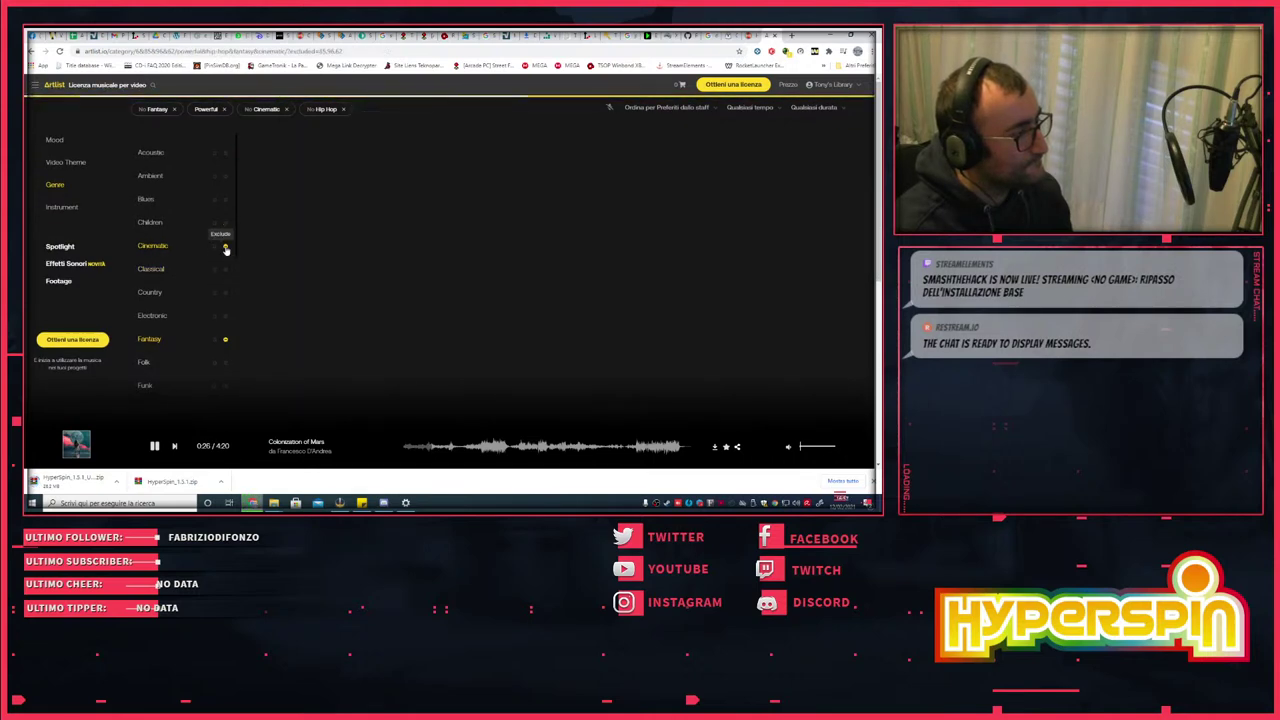
pyautogui.click(225, 339)
pyautogui.scroll(-4, 220, 345)
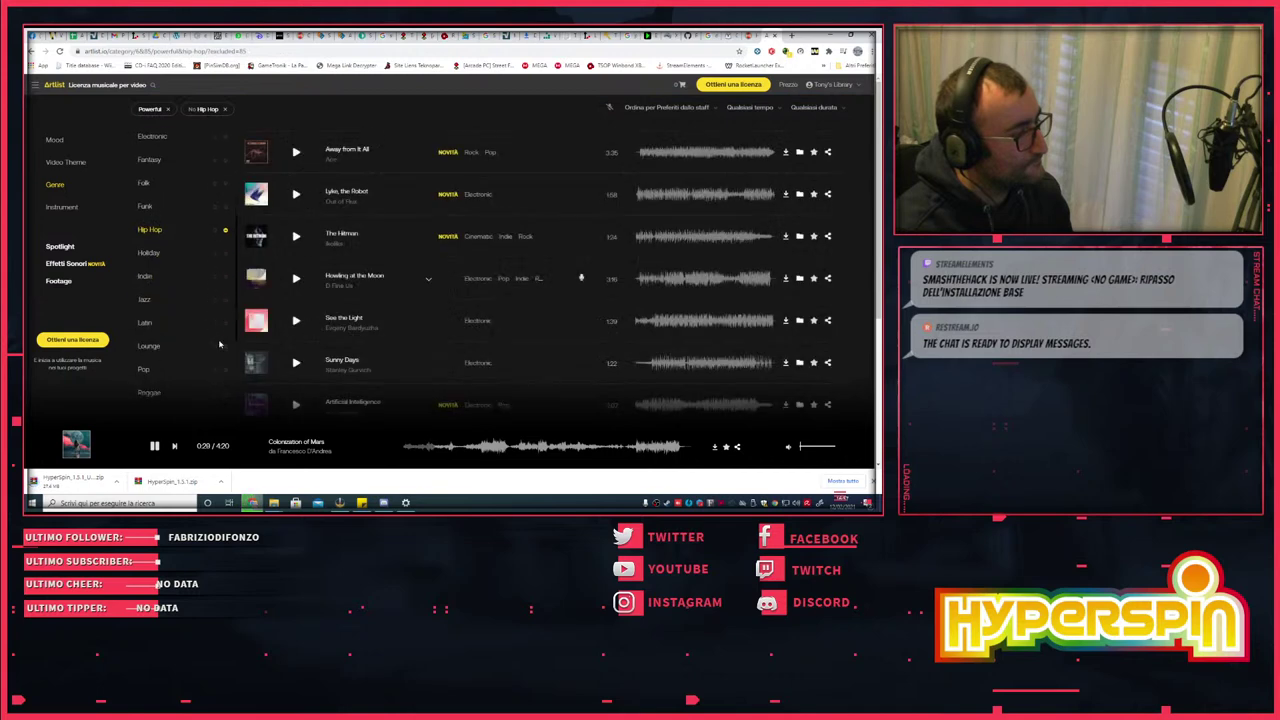
pyautogui.click(225, 230)
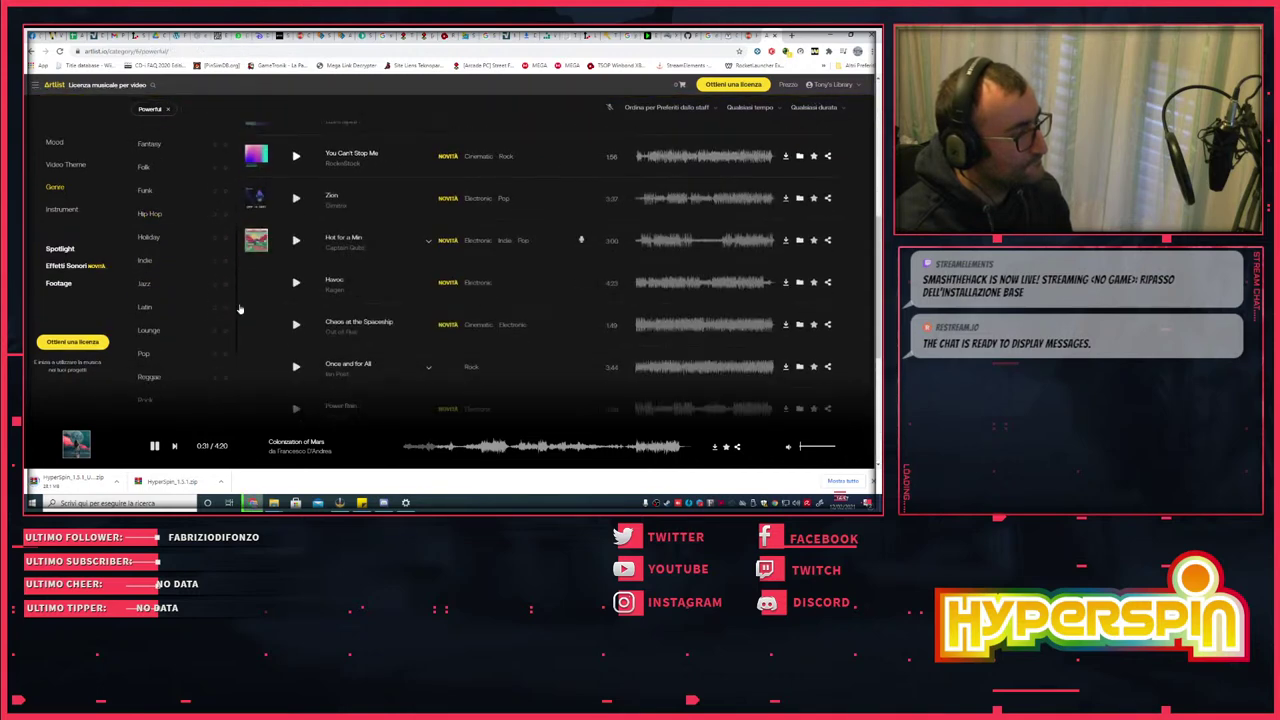
# - Filter the Artlist tracks by the Hip Hop genre alone and play "Yes Yes Yes"
pyautogui.scroll(2, 201, 341)
pyautogui.scroll(-3, 201, 341)
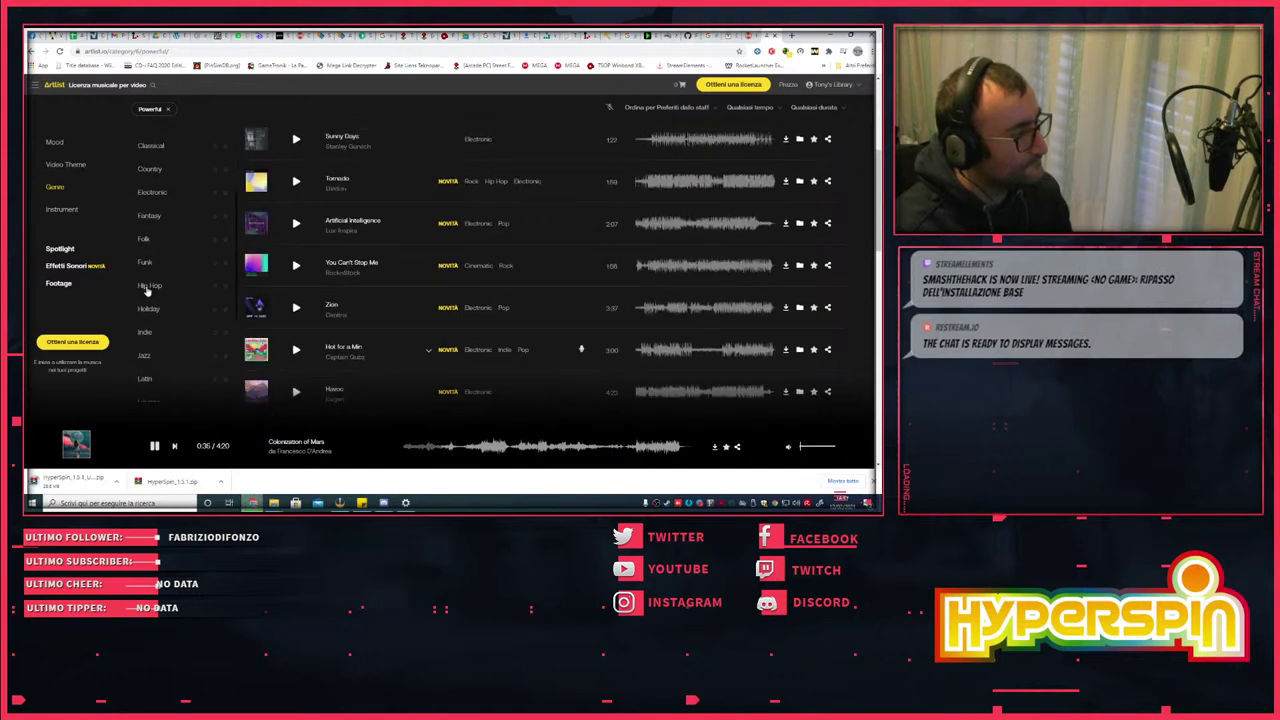
pyautogui.click(149, 287)
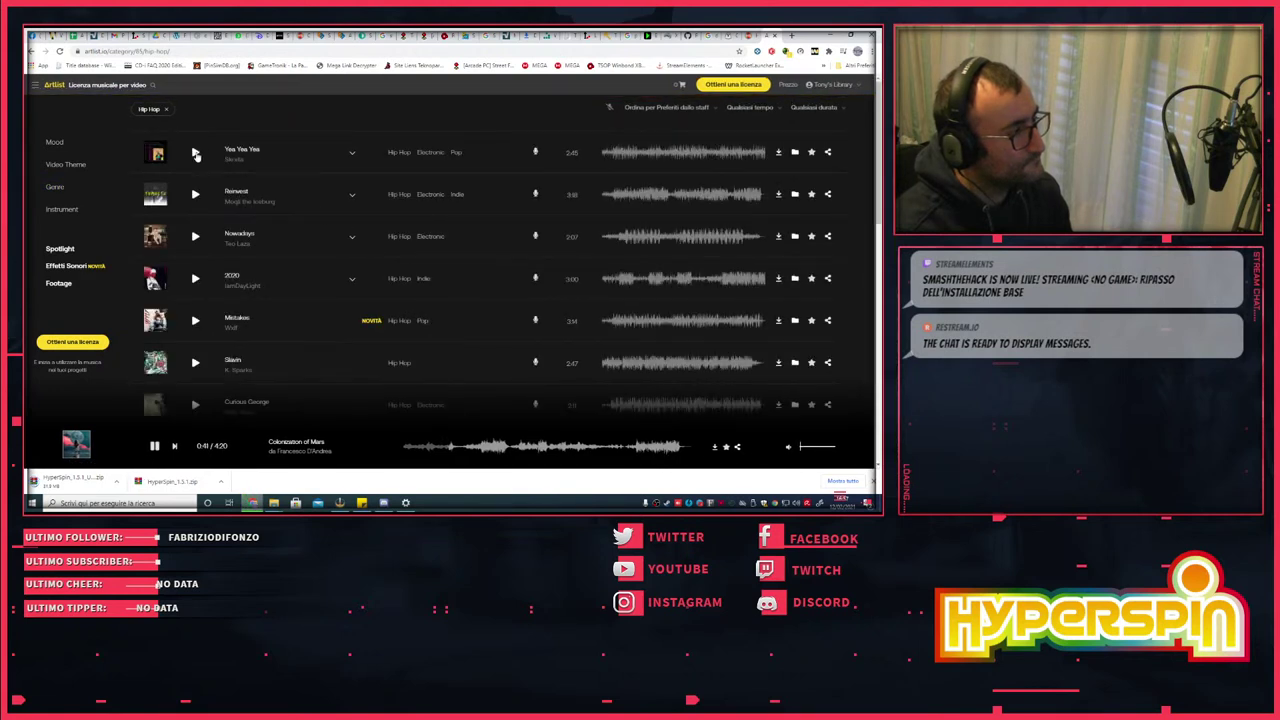
pyautogui.click(196, 153)
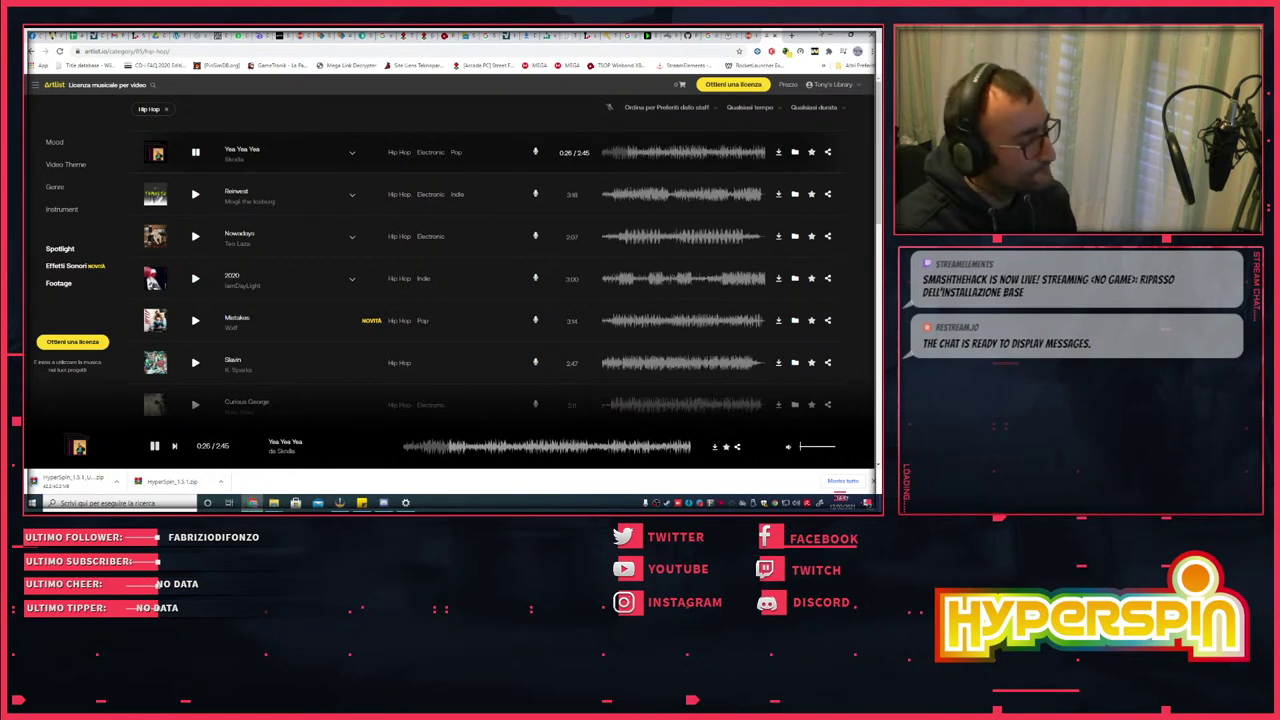
# - Switch to File Explorer and open the Hyperspin folder on the hyperspin2 (I:) drive
pyautogui.click(830, 36)
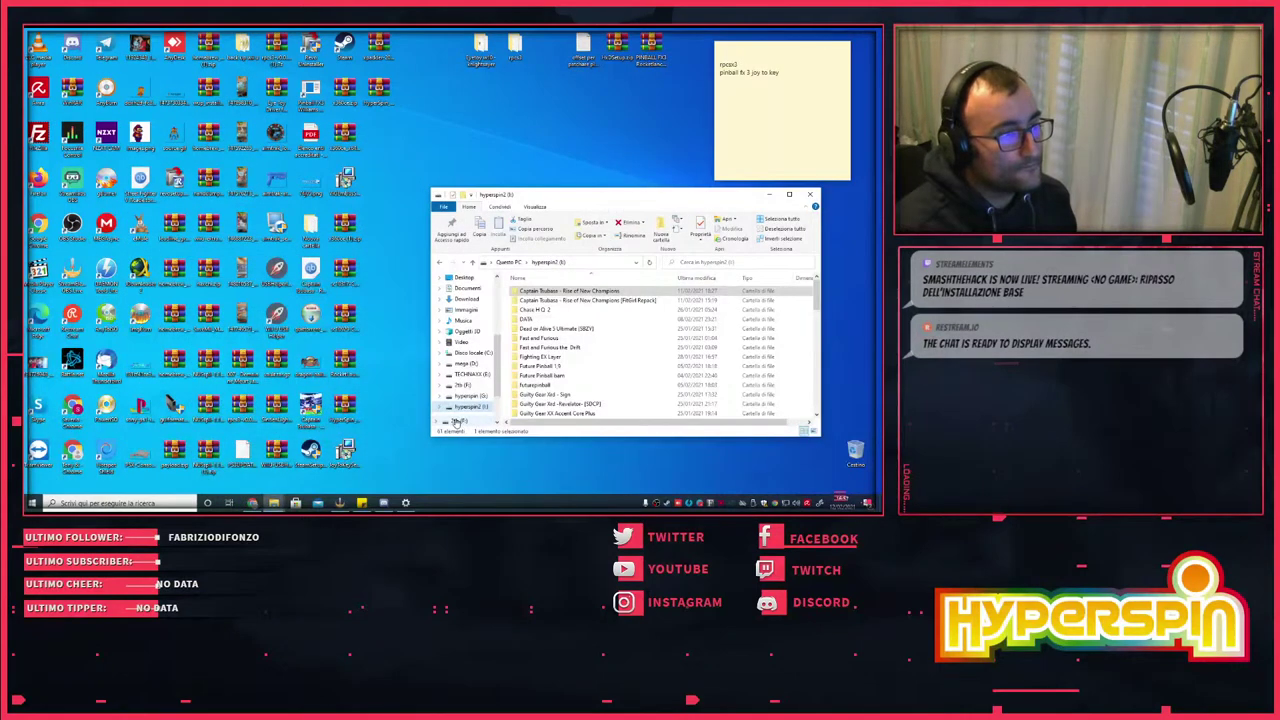
pyautogui.scroll(1, 537, 350)
pyautogui.scroll(-1, 540, 340)
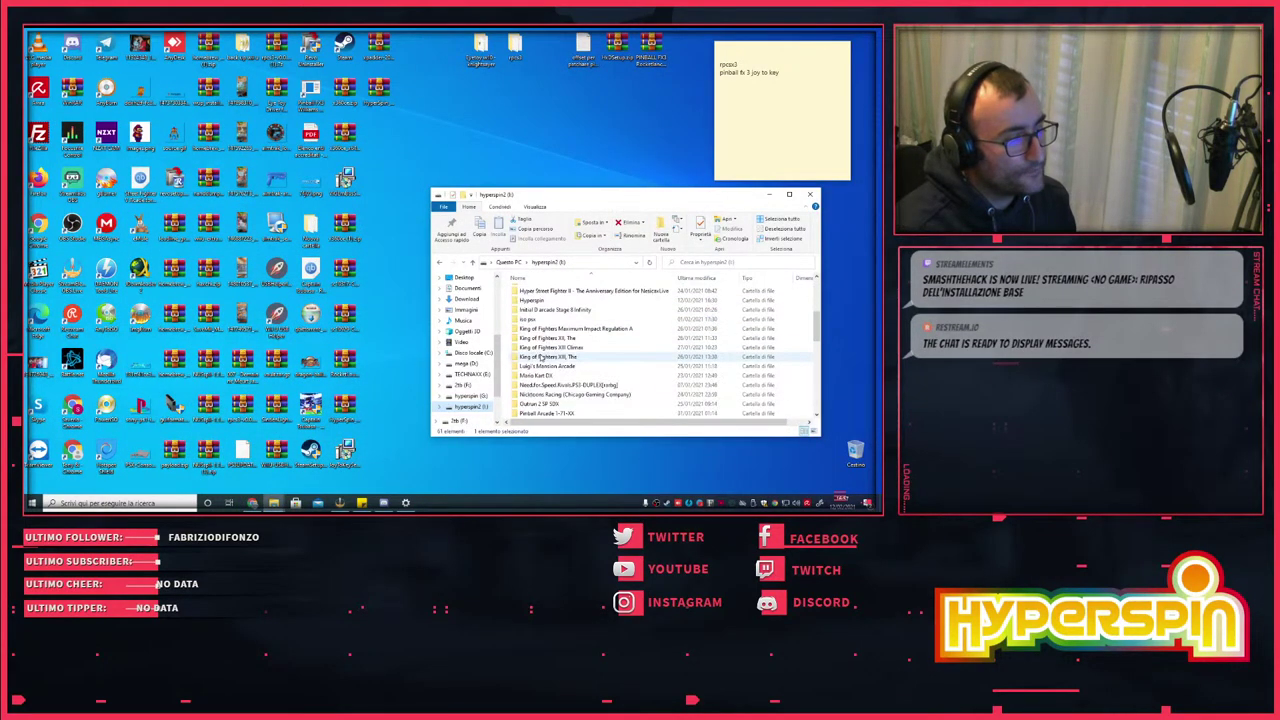
pyautogui.scroll(1, 543, 316)
pyautogui.scroll(-1, 543, 317)
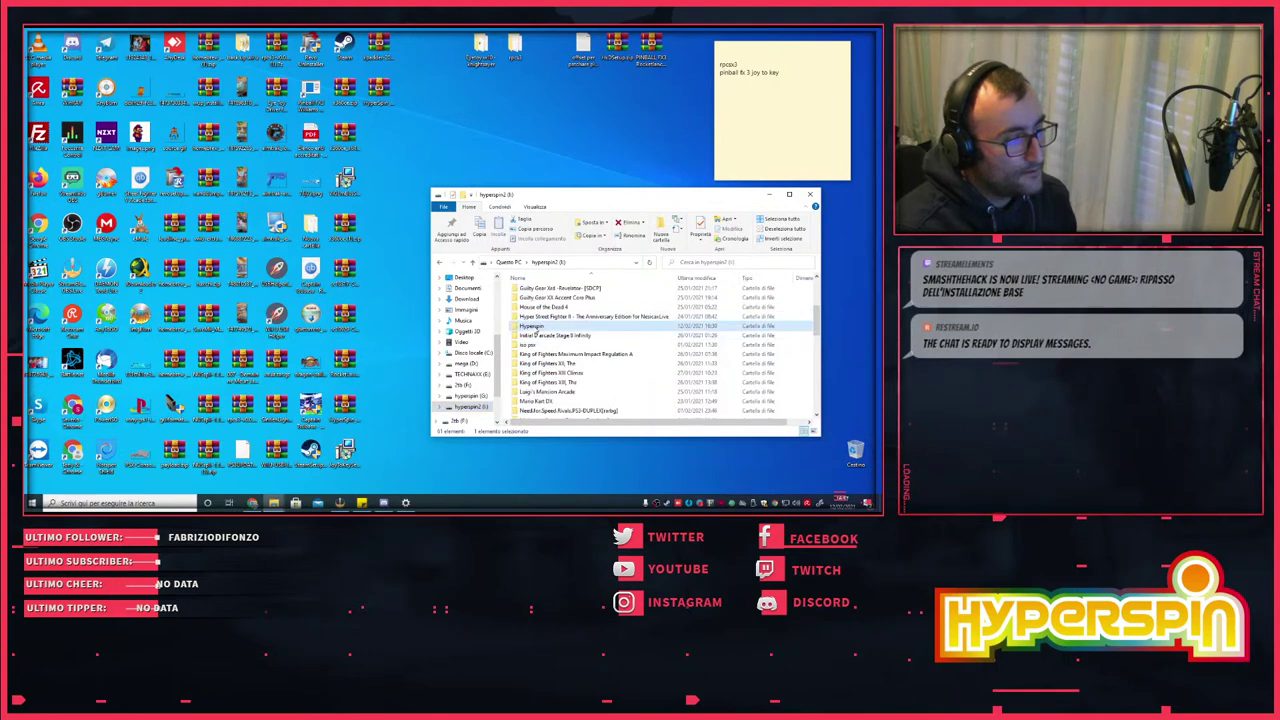
pyautogui.doubleClick(537, 318)
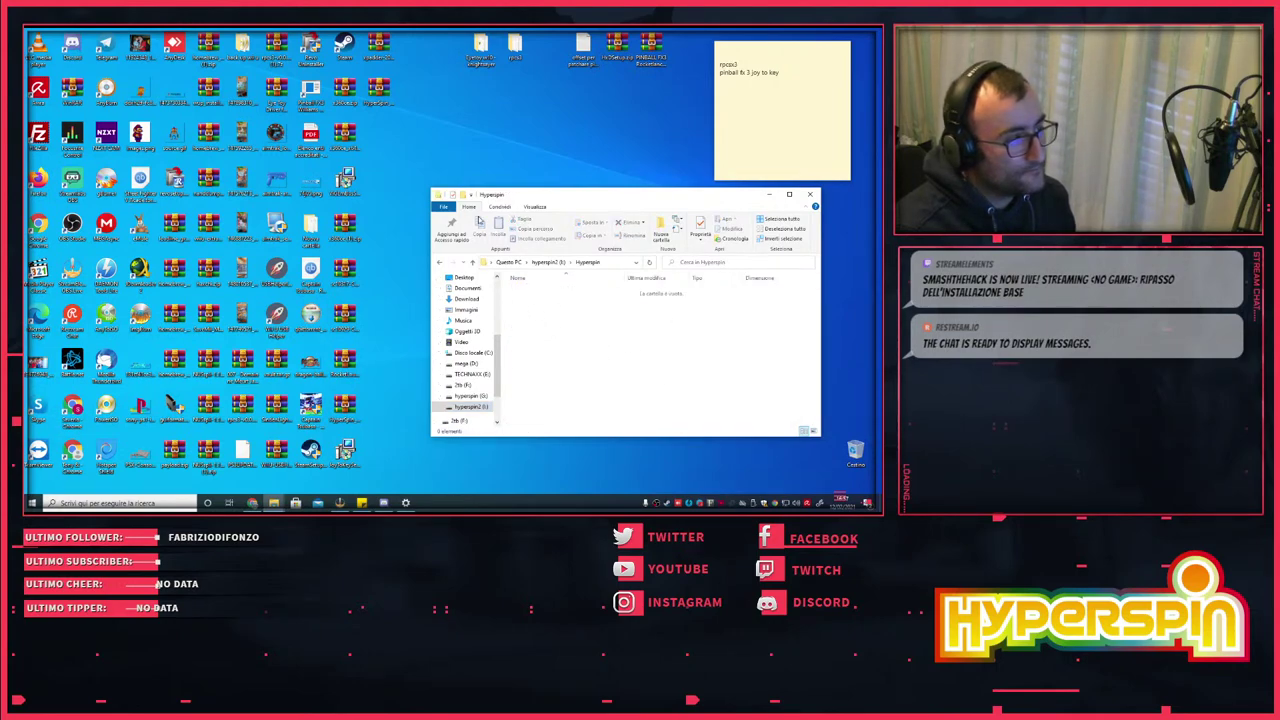
# - Return to the HyperSpin (Windows) downloads in Chrome and open the "Windows 10 Build 2004 HyperSpin Fix (Official)" page
pyautogui.click(252, 502)
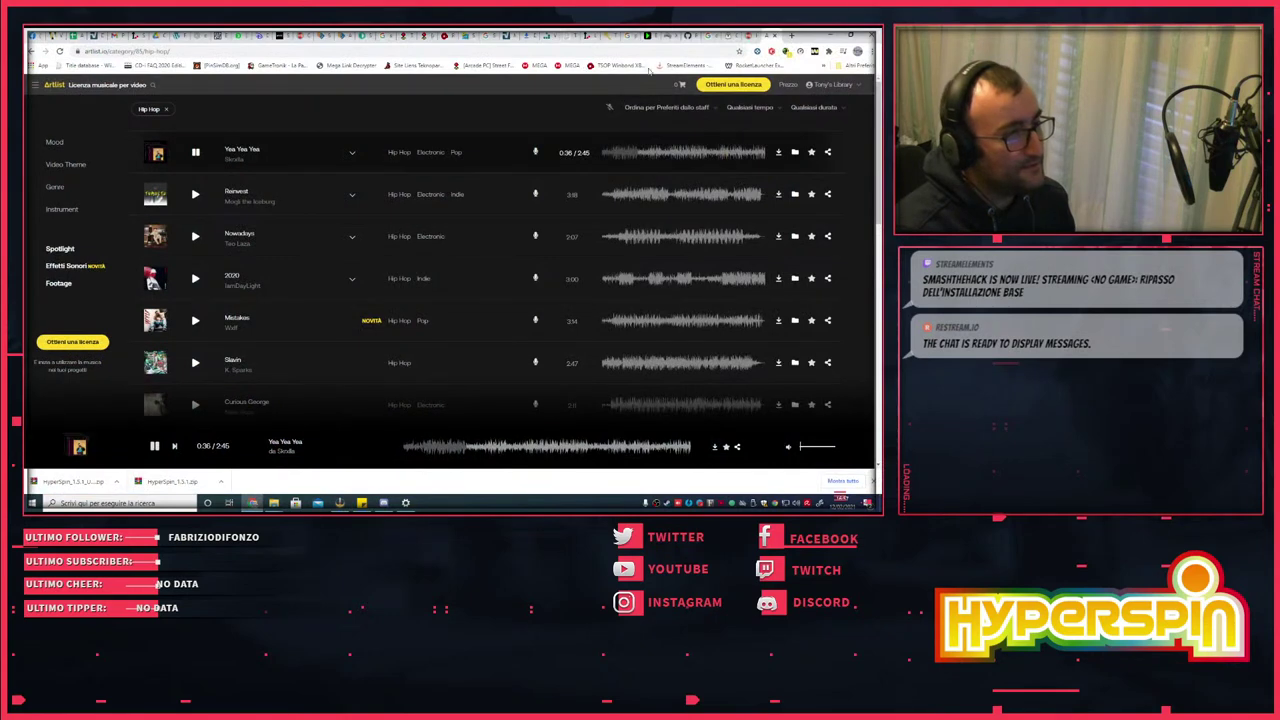
pyautogui.click(790, 36)
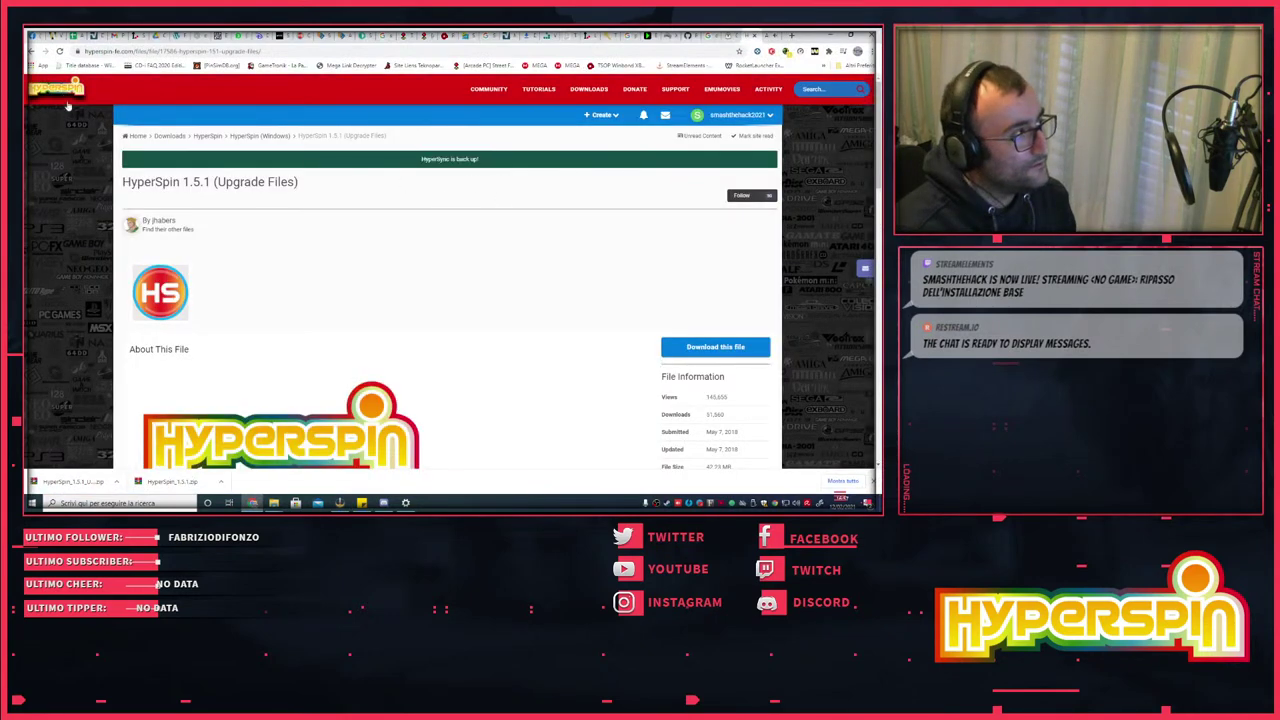
pyautogui.click(32, 51)
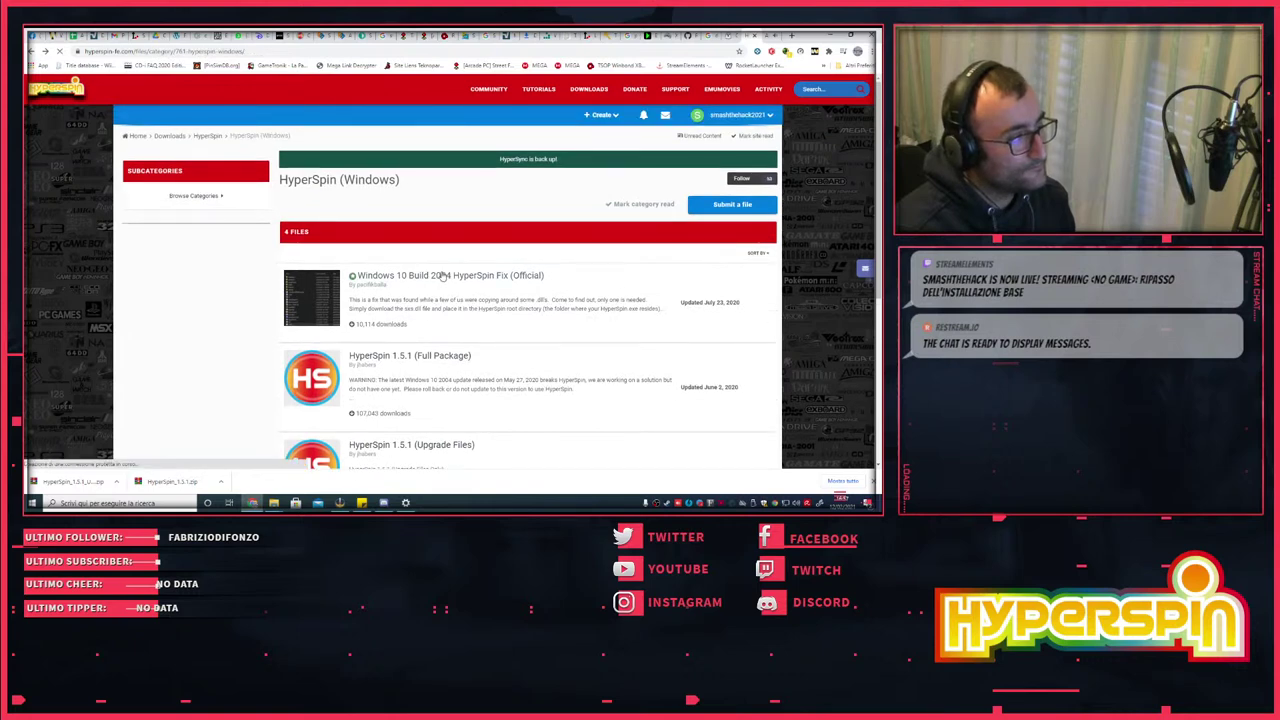
pyautogui.click(441, 276)
# - Review the fix's file description and request the download of sxs.dll
pyautogui.scroll(-3, 641, 305)
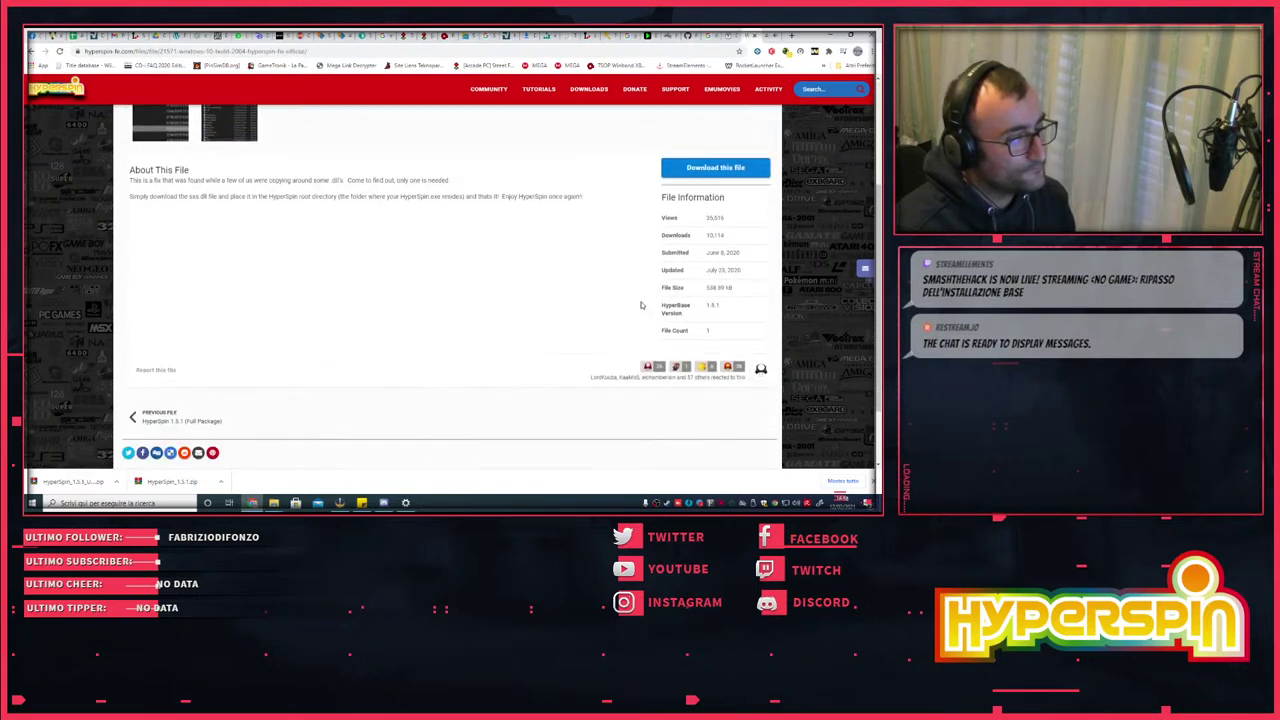
pyautogui.scroll(-2, 684, 287)
pyautogui.scroll(4, 685, 287)
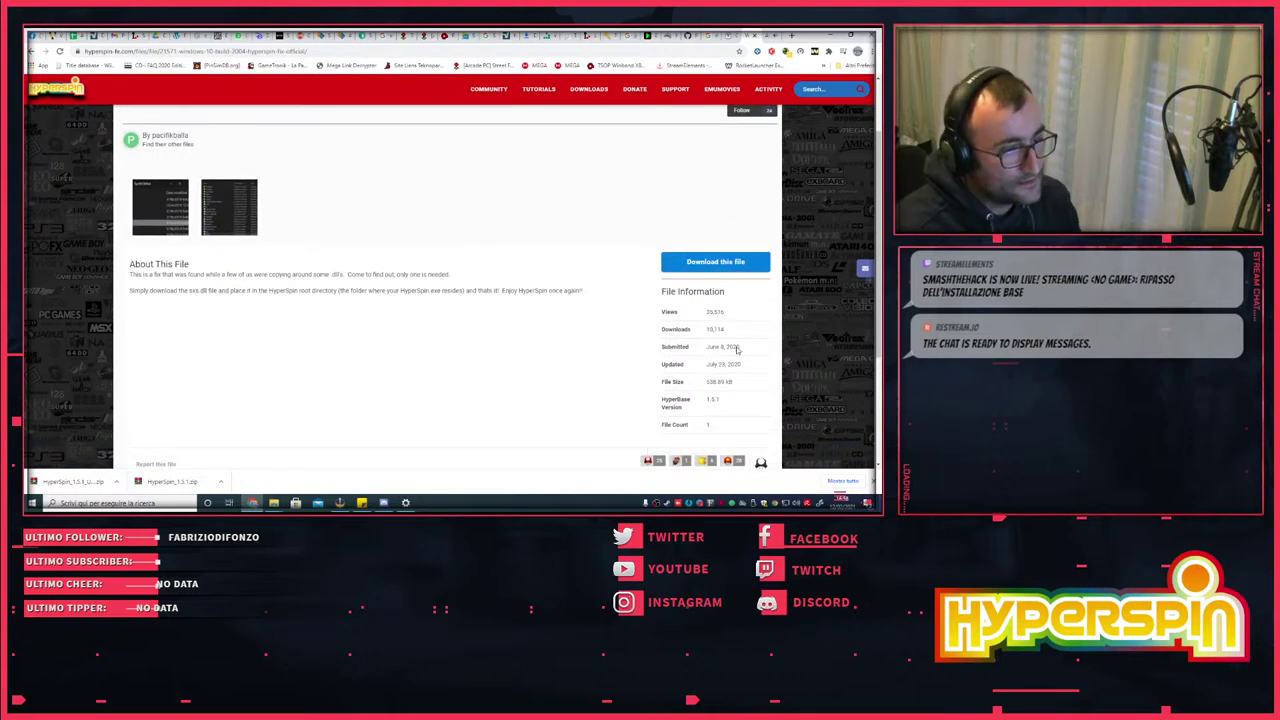
pyautogui.click(715, 262)
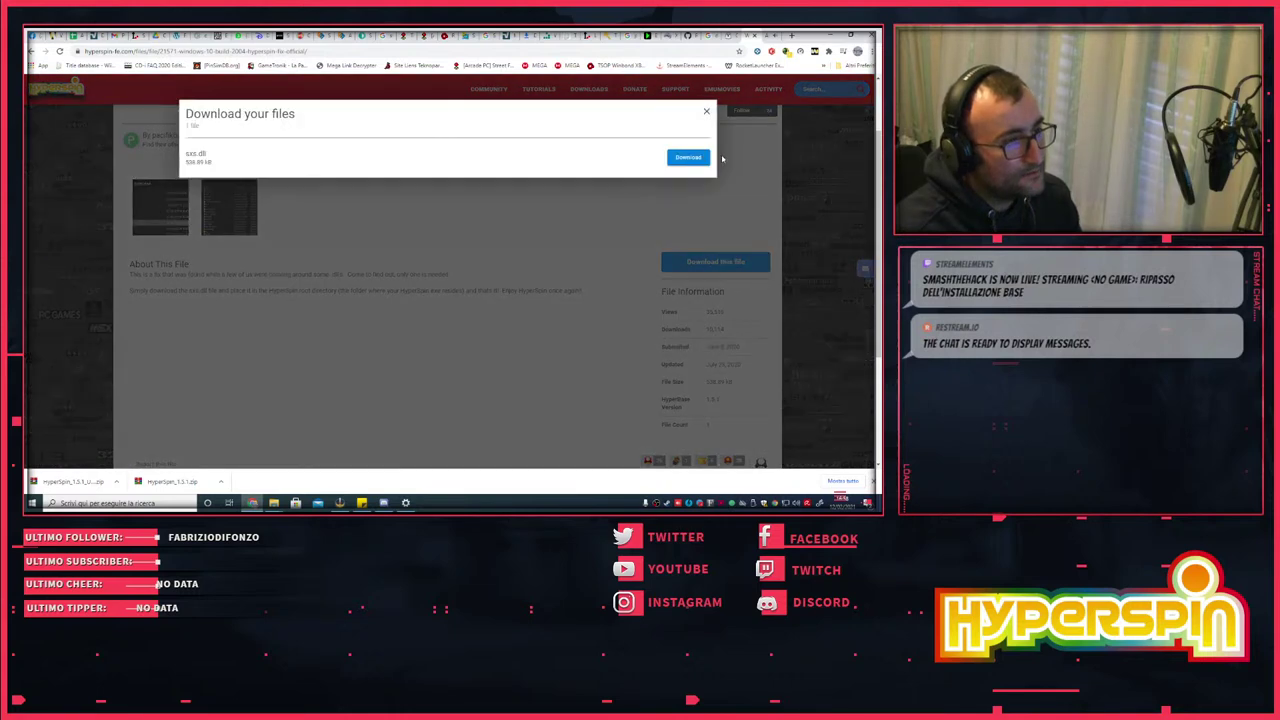
pyautogui.click(698, 157)
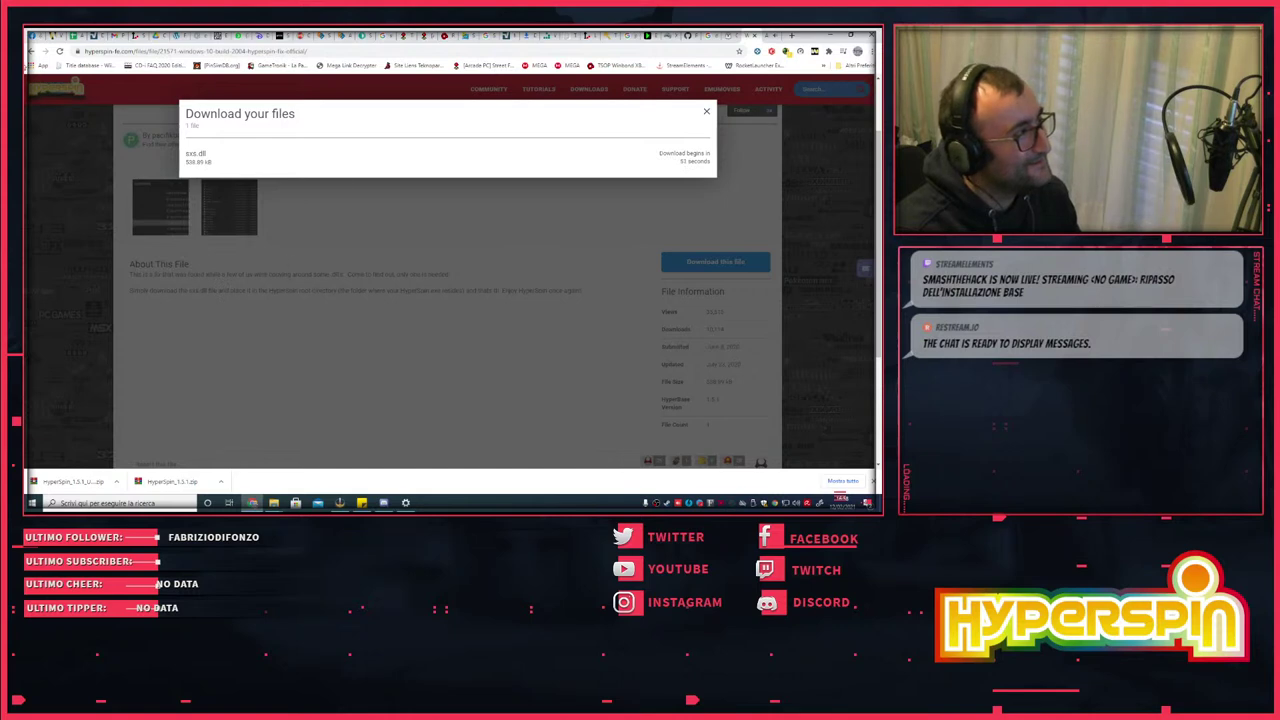
# - Check the Facebook notifications and recent Messenger conversations, and open a contact's chat
pyautogui.click(36, 36)
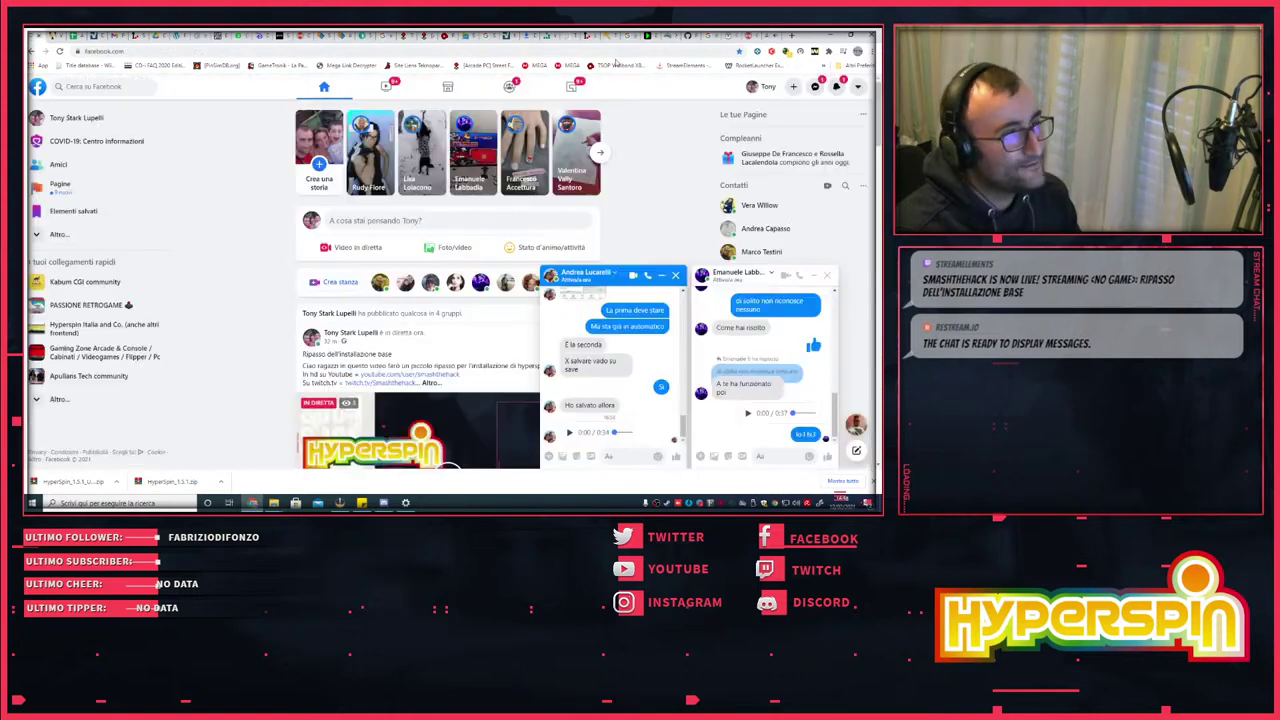
pyautogui.click(837, 90)
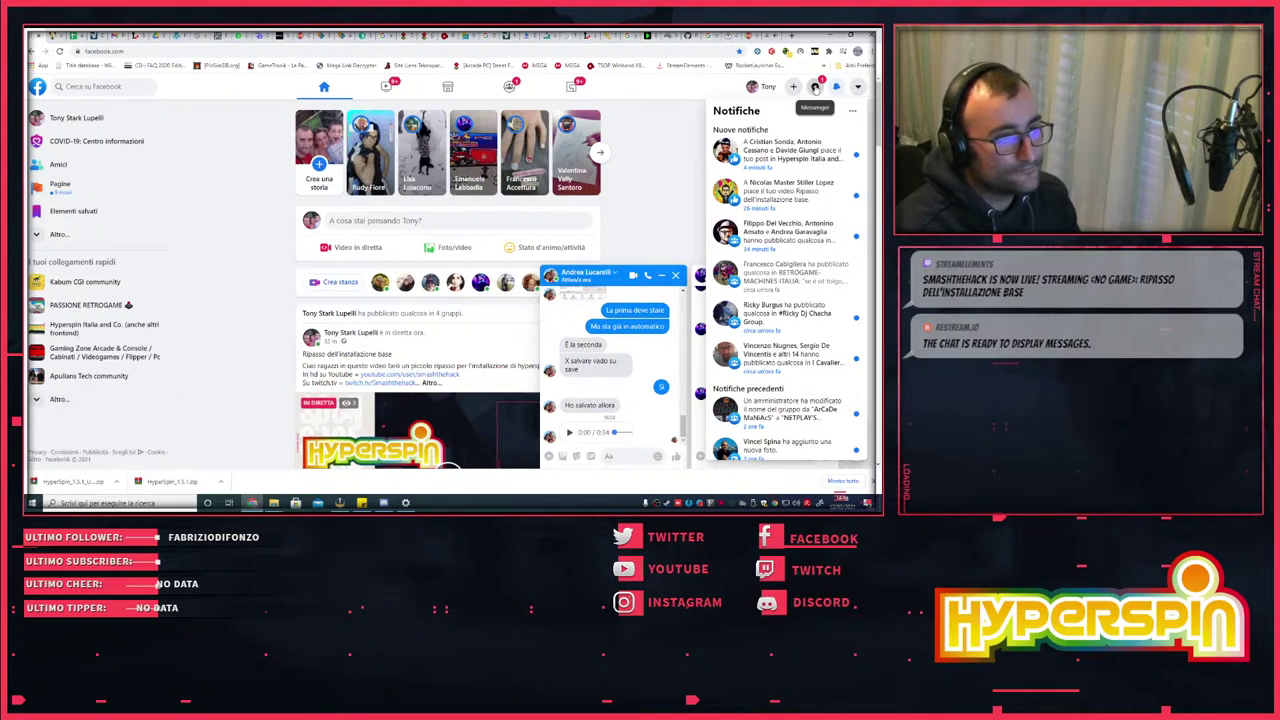
pyautogui.click(815, 88)
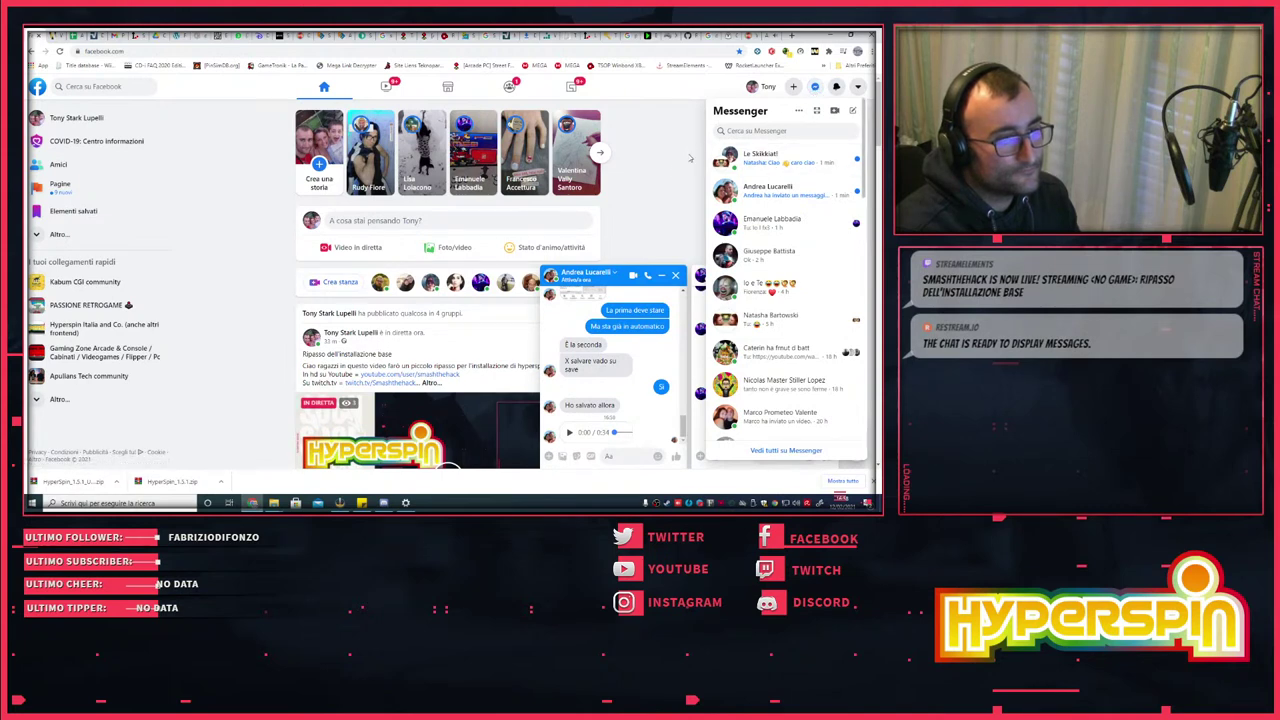
pyautogui.click(770, 222)
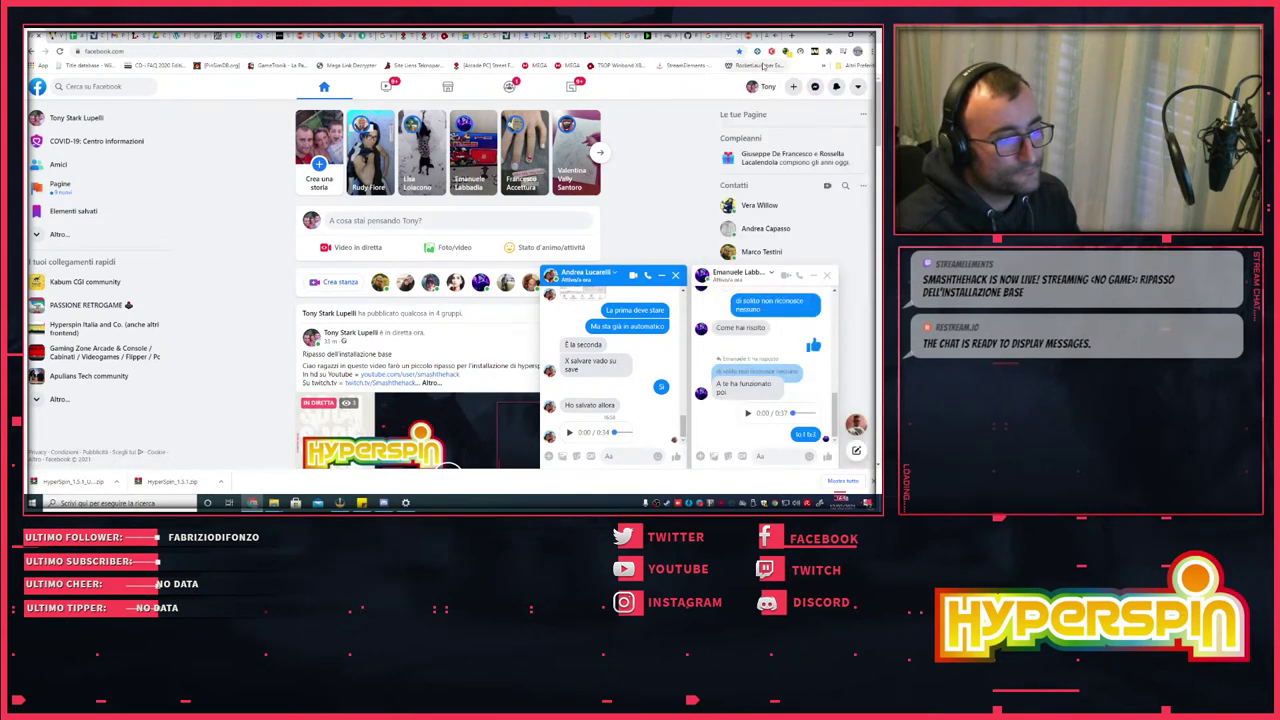
pyautogui.moveTo(774, 38)
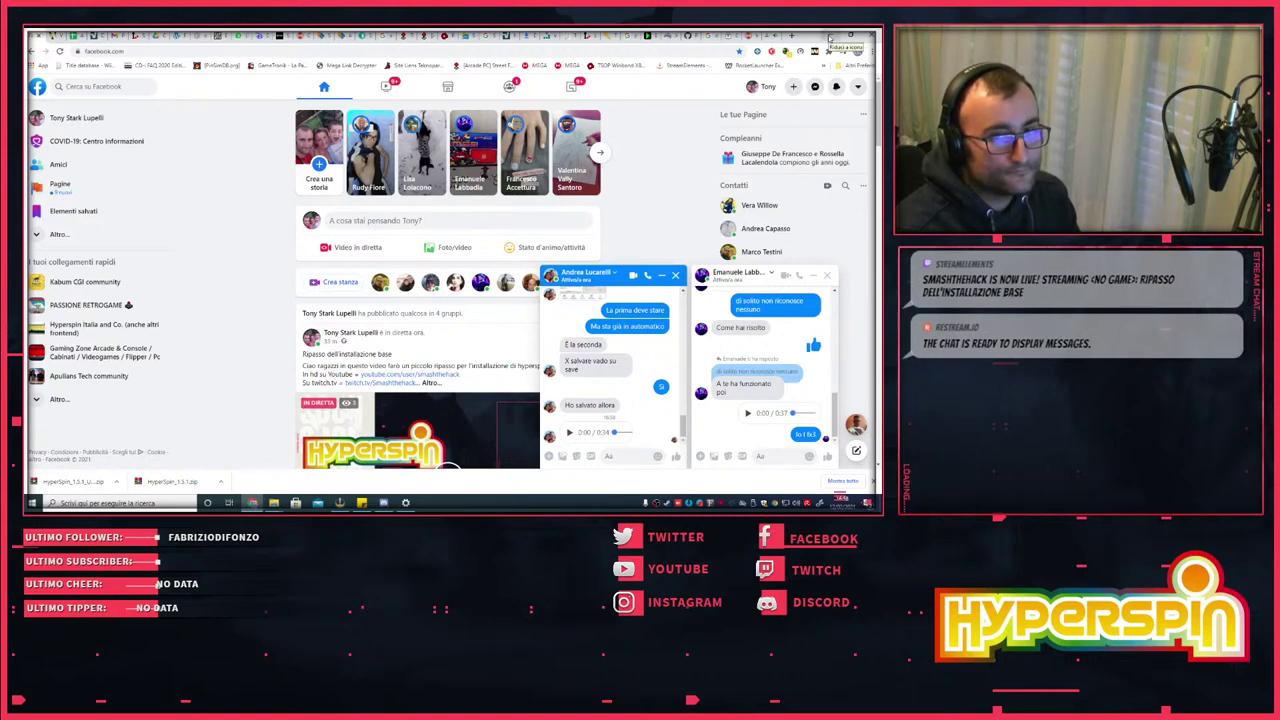
# - Return to the Windows 10 HyperSpin fix page in Chrome and save sxs.dll to the Desktop
pyautogui.click(829, 38)
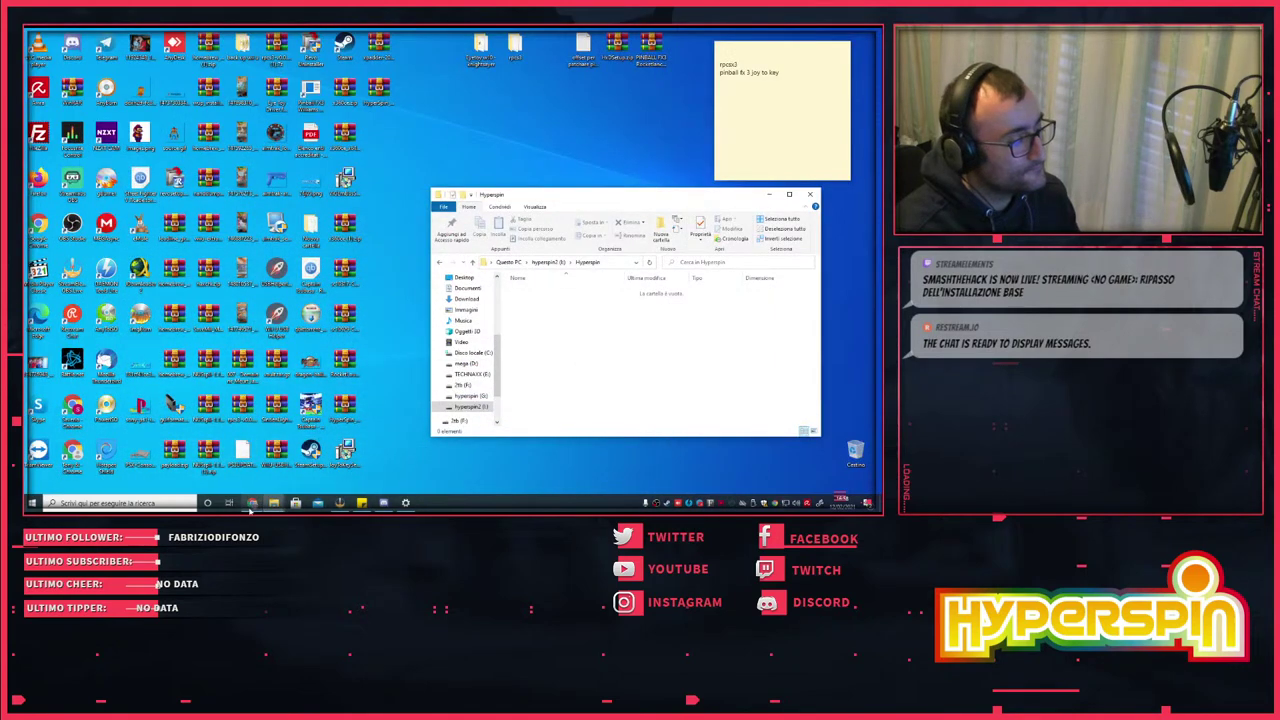
pyautogui.click(252, 502)
pyautogui.click(757, 34)
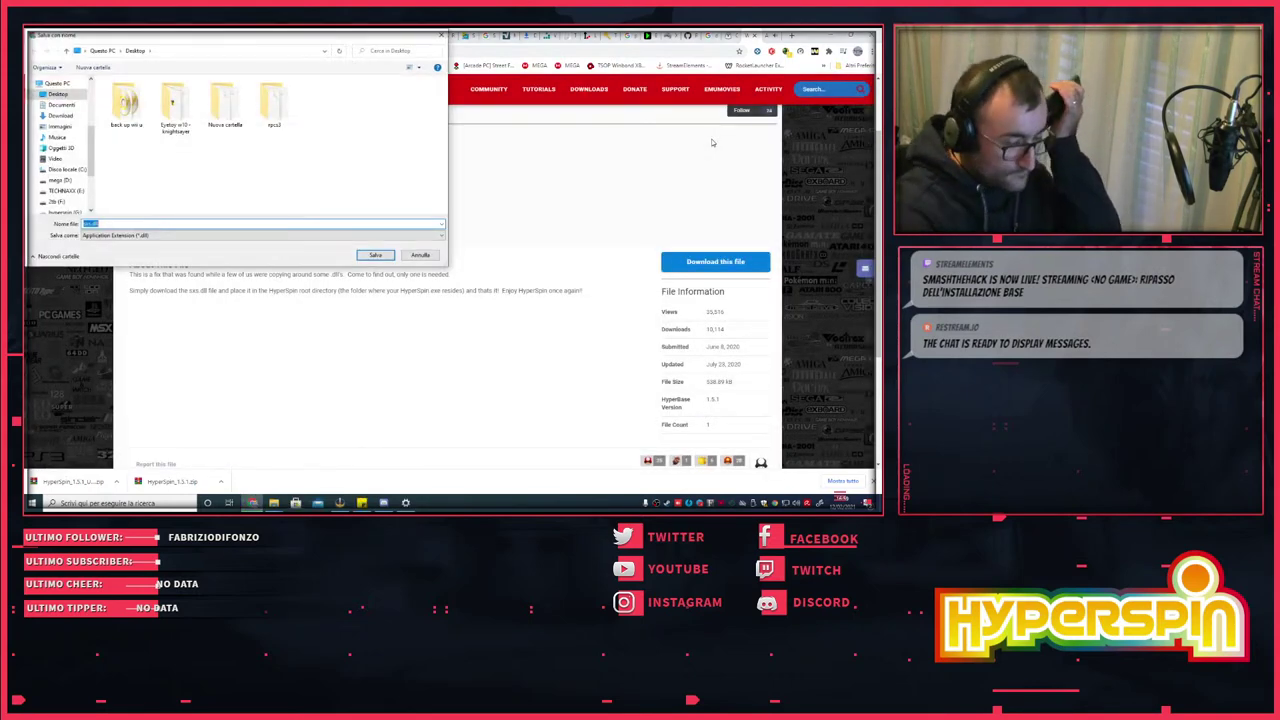
pyautogui.click(378, 255)
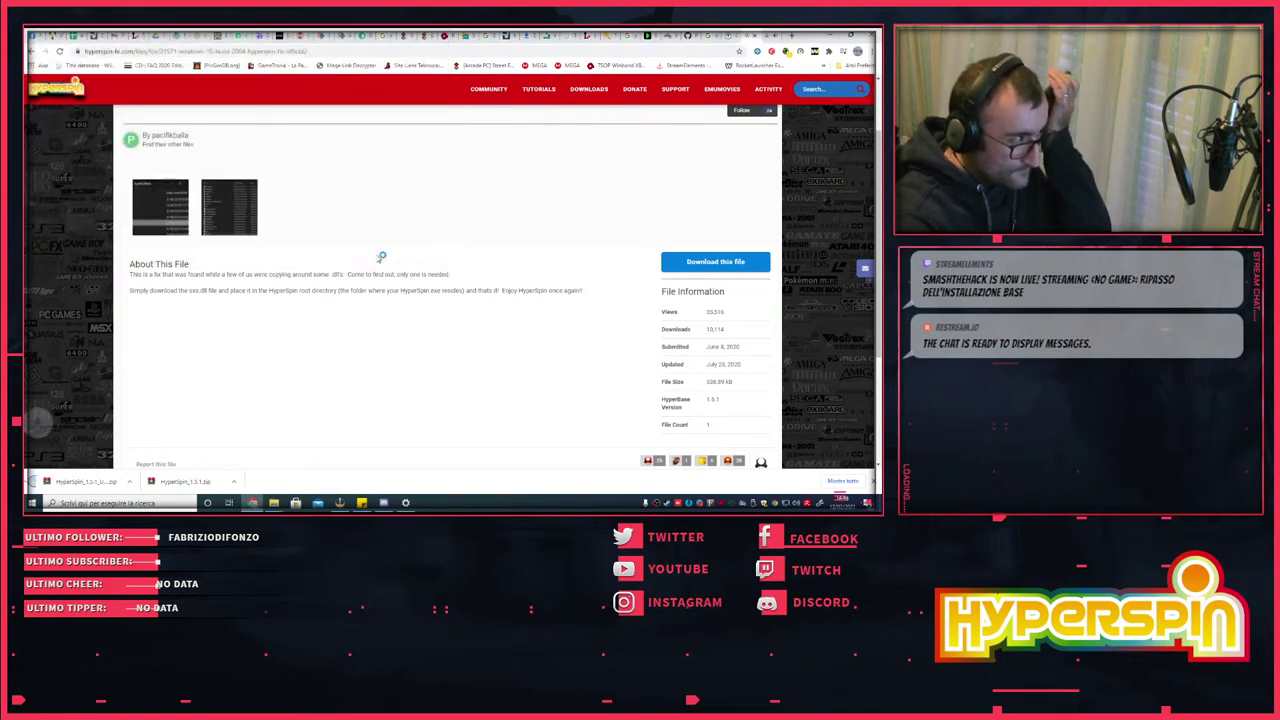
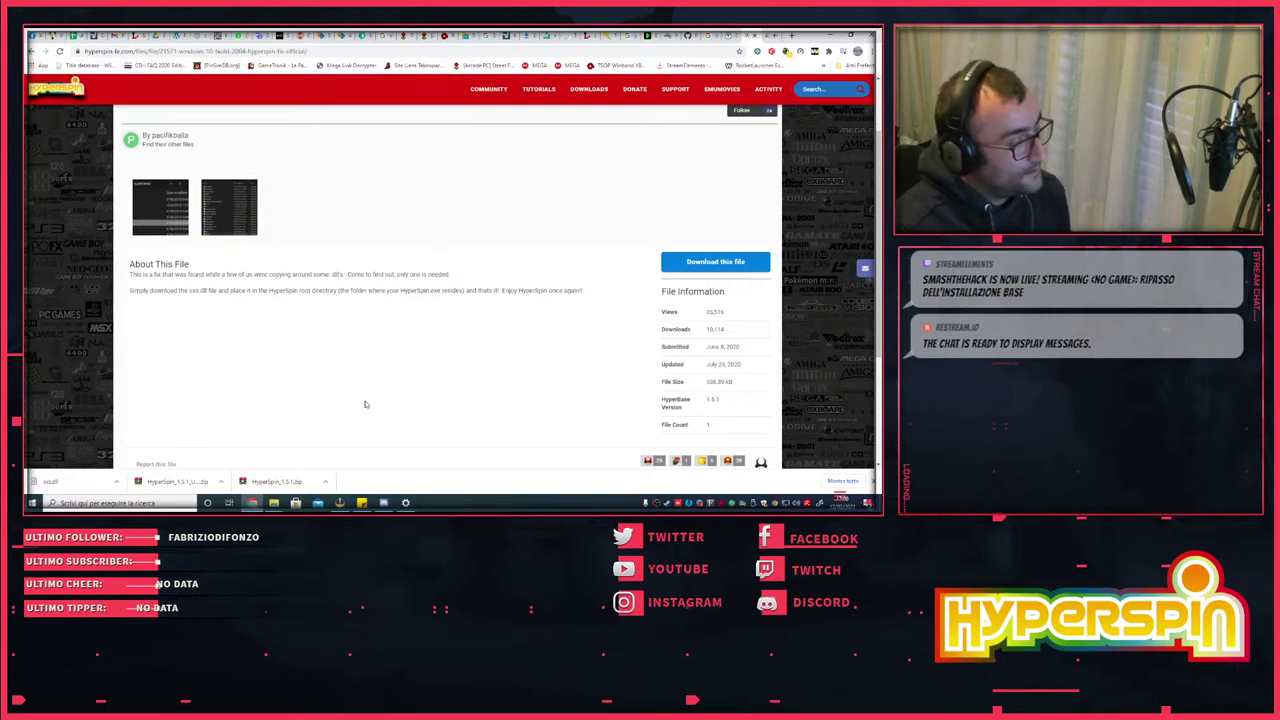
# - Extract the entire contents of the downloaded HyperSpin_1.5.1.zip into the Hyperspin folder on the hyperspin2 (I:) drive
pyautogui.moveTo(274, 503)
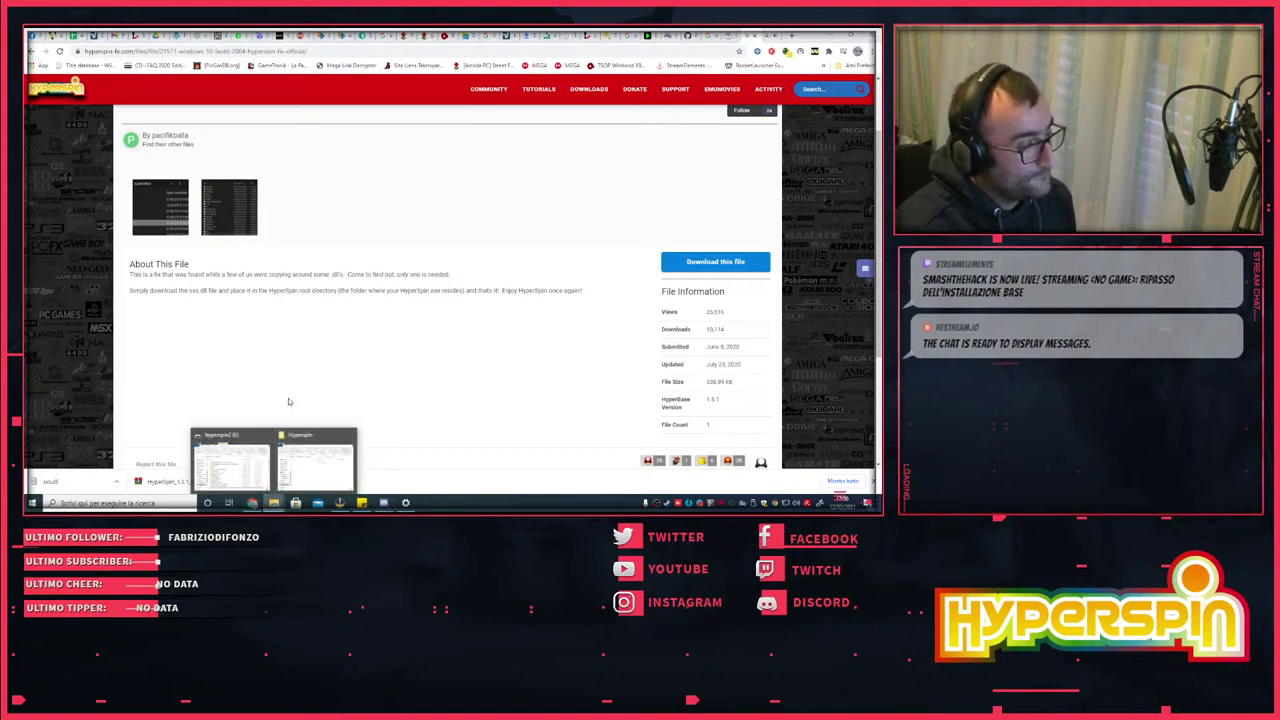
pyautogui.click(306, 457)
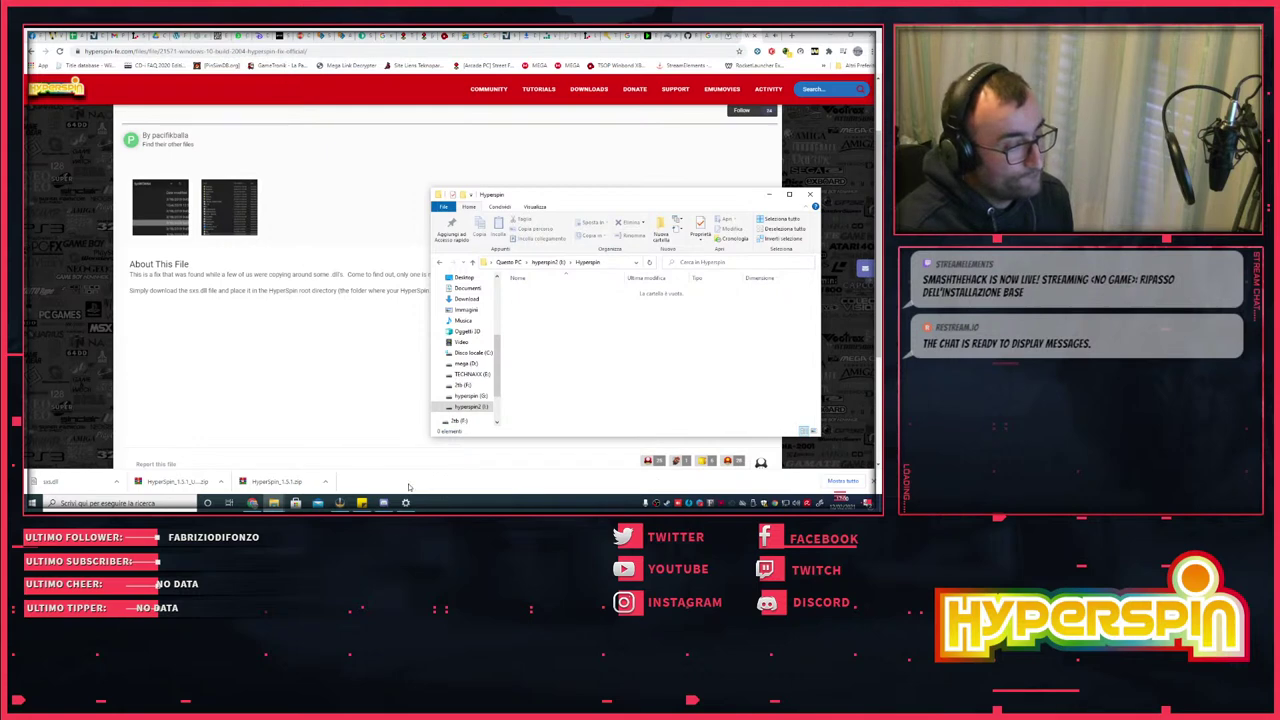
pyautogui.click(276, 481)
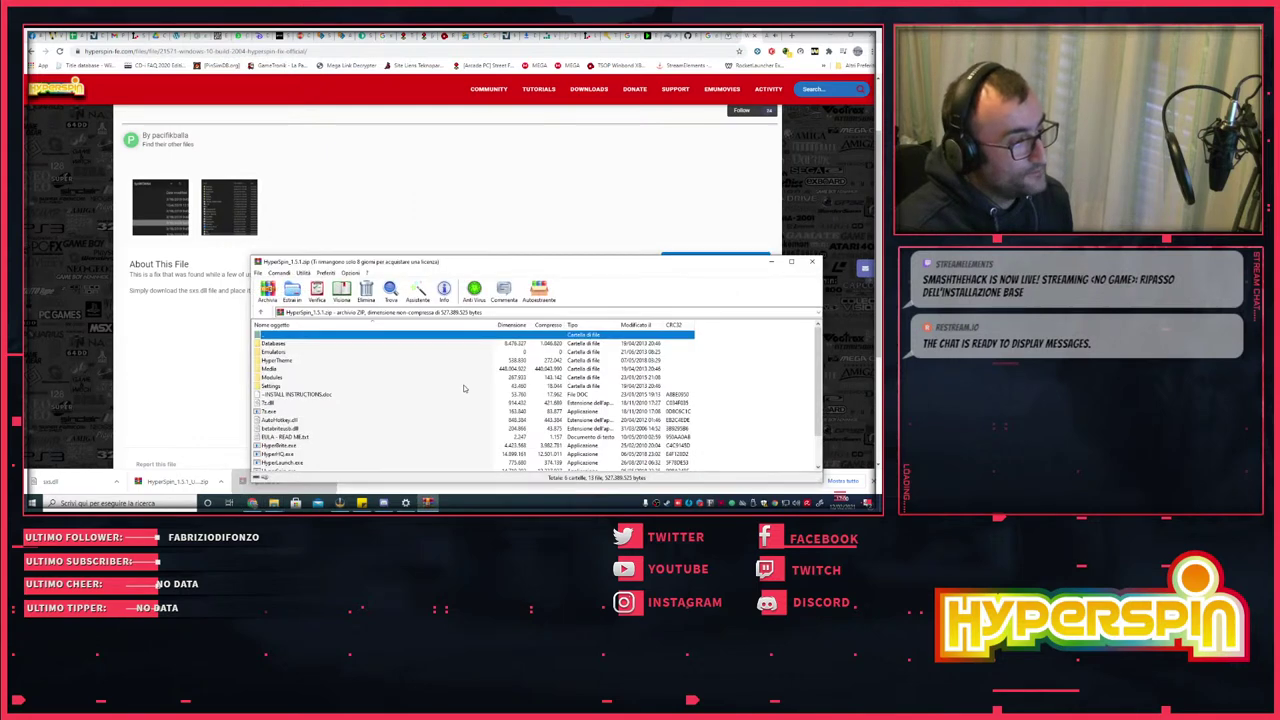
pyautogui.moveTo(410, 254); pyautogui.dragTo(435, 175)
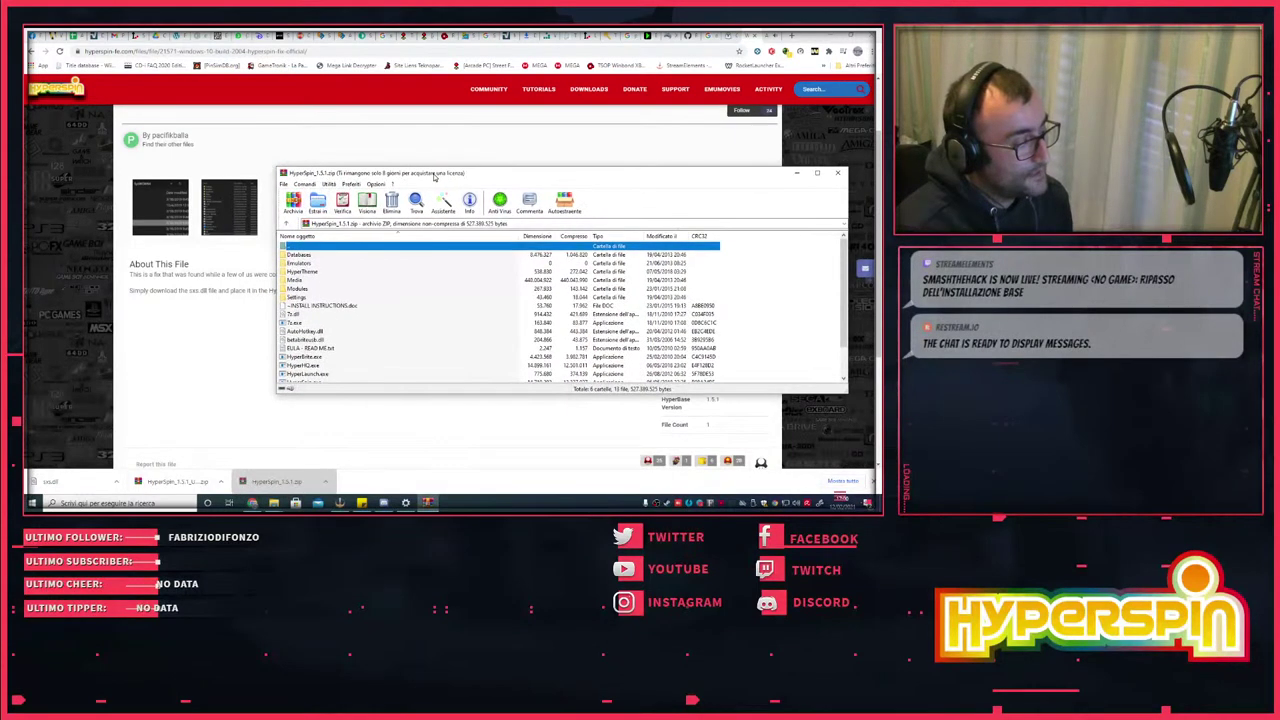
pyautogui.scroll(-2, 373, 328)
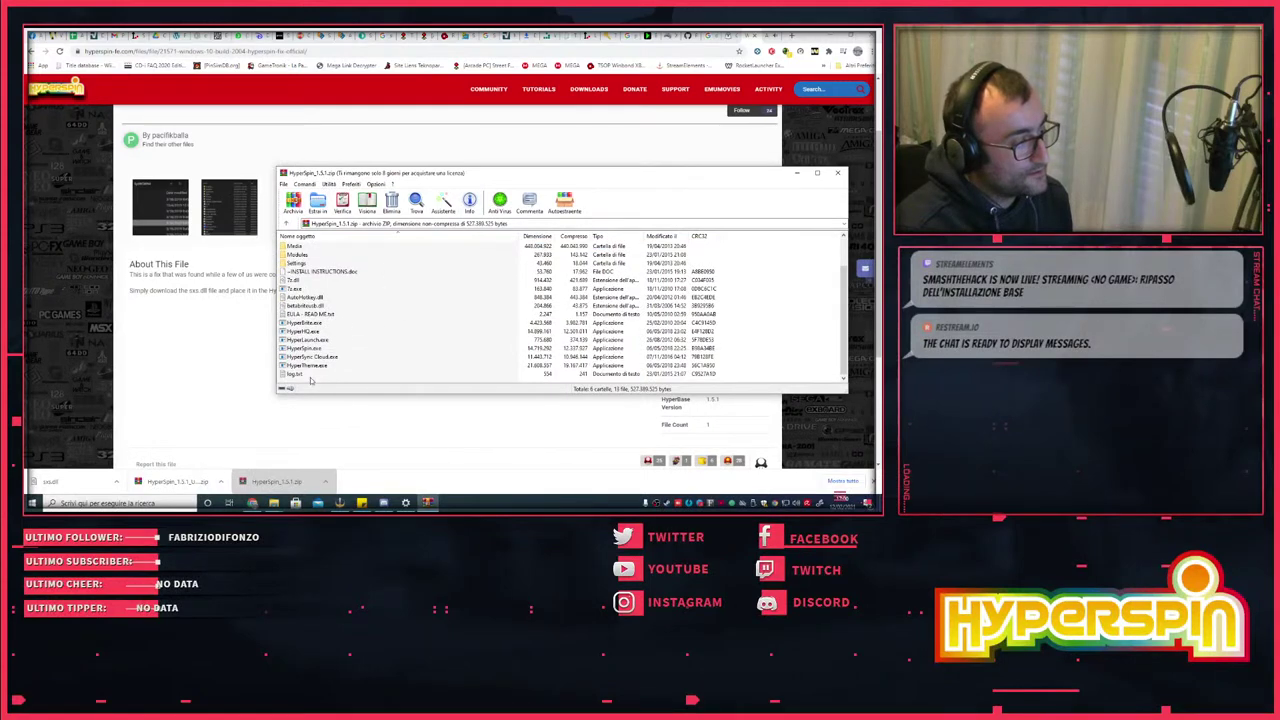
pyautogui.moveTo(310, 380); pyautogui.dragTo(400, 266)
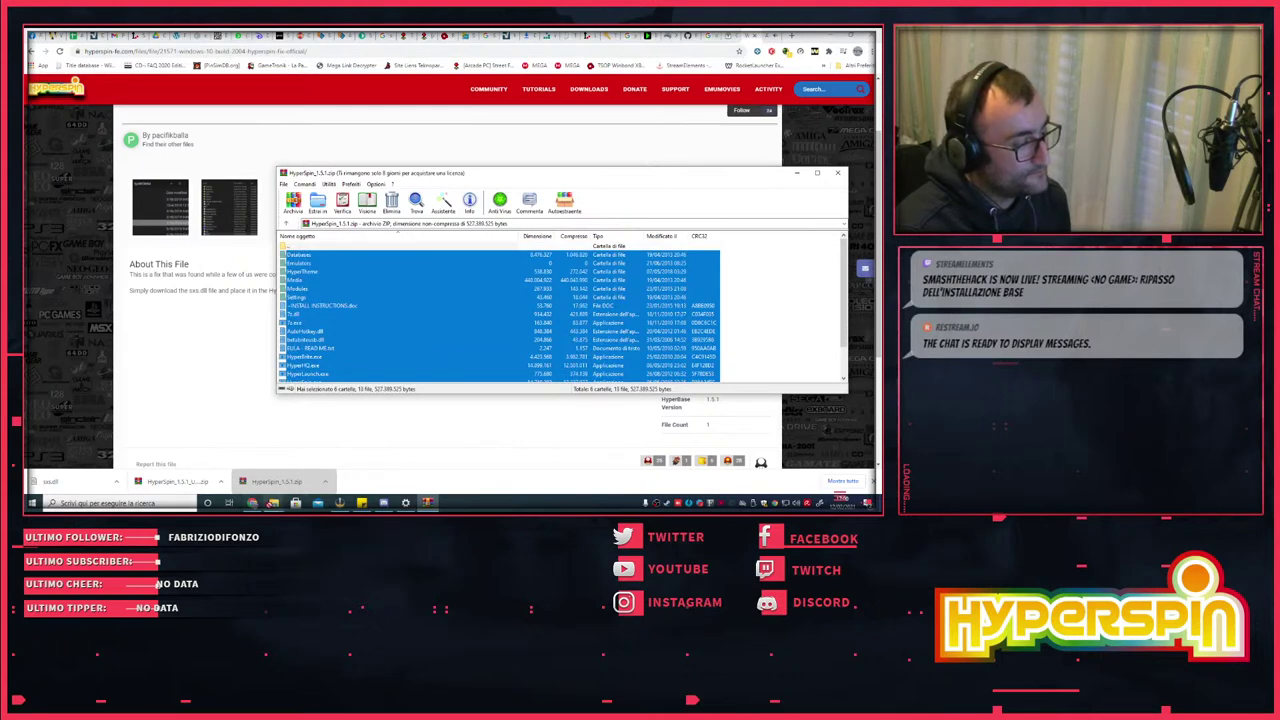
pyautogui.click(322, 471)
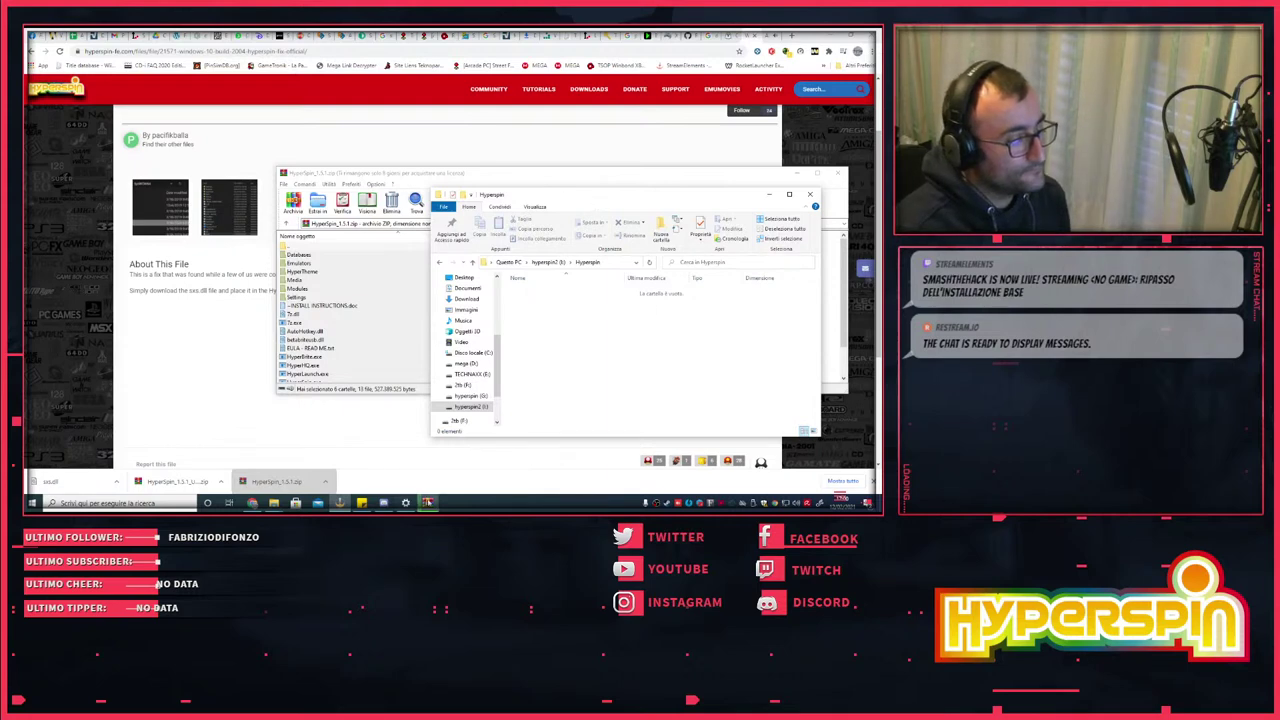
pyautogui.moveTo(548, 184); pyautogui.dragTo(595, 301)
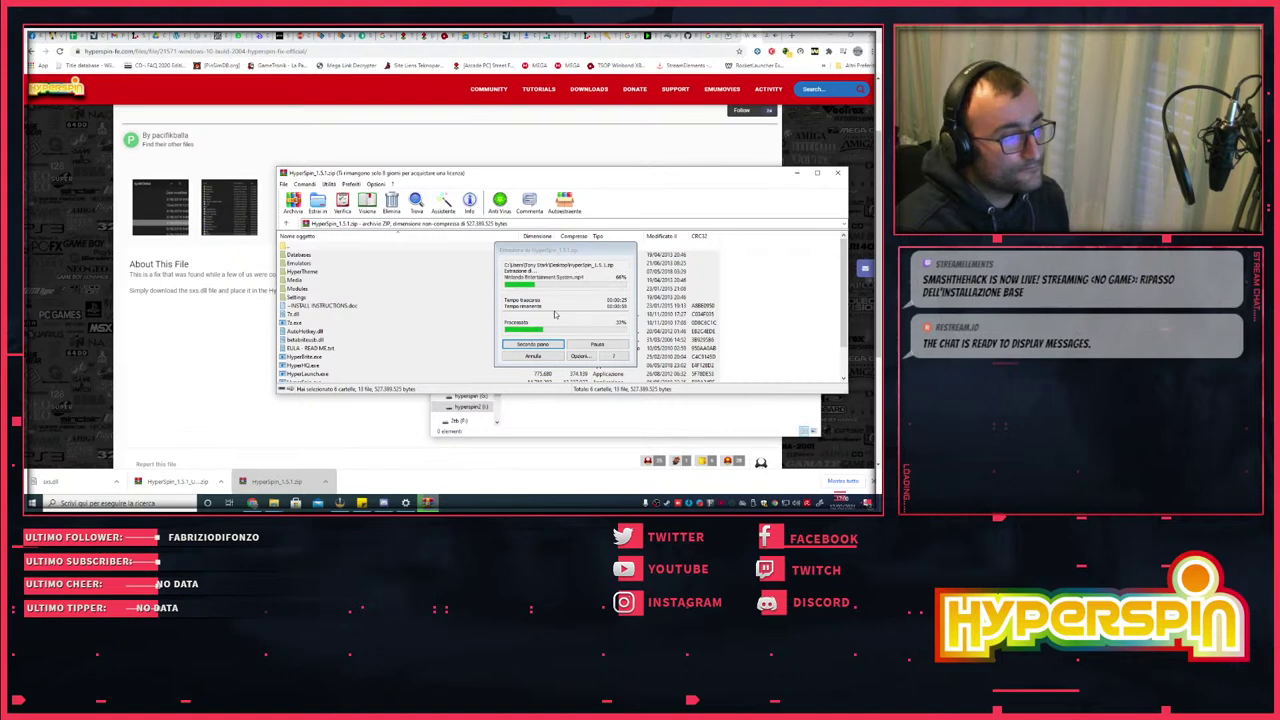
# - Clear the Hip Hop filter on Artlist and search the music catalogue for "video games"
pyautogui.click(752, 37)
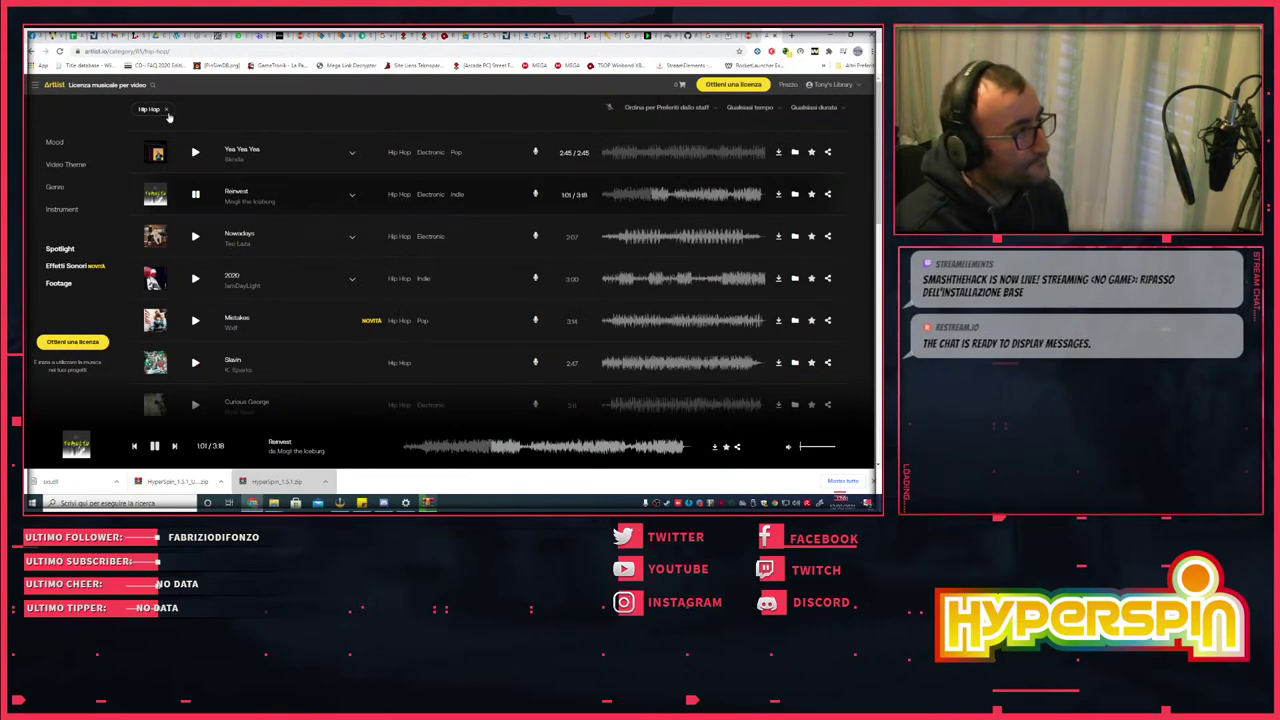
pyautogui.click(167, 111)
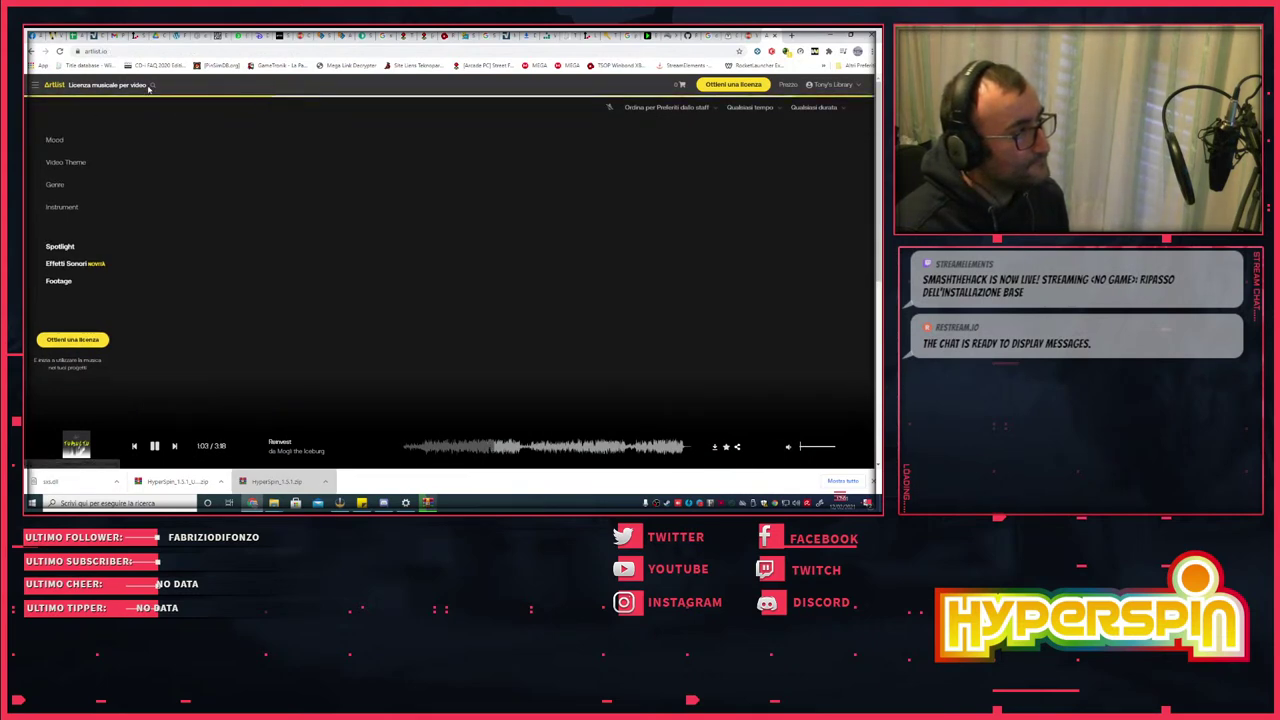
pyautogui.click(152, 88)
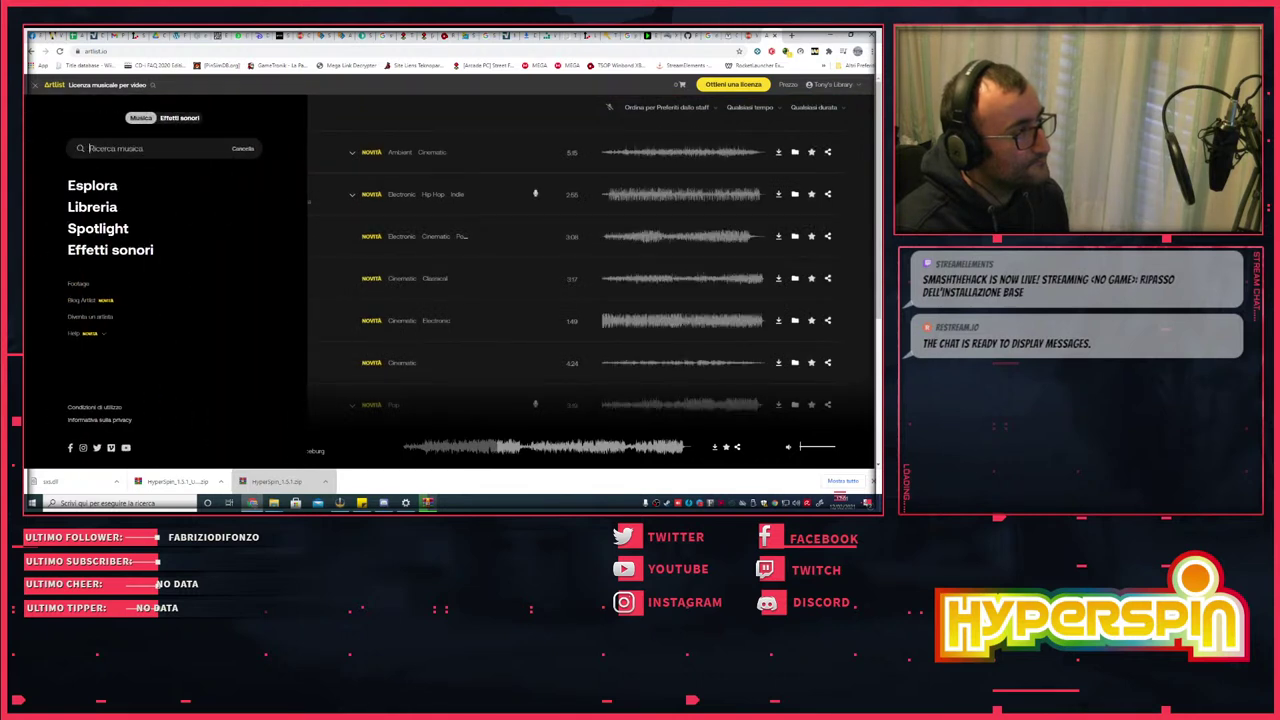
pyautogui.write('v')
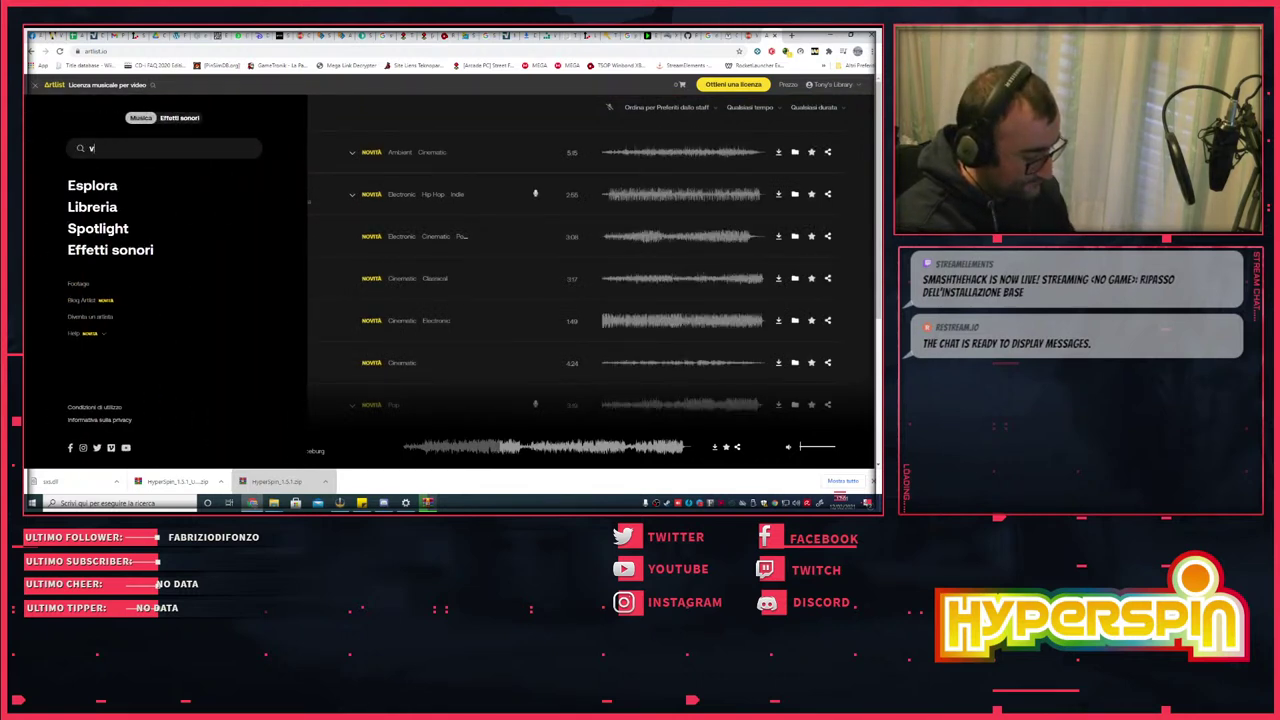
pyautogui.write('ideo game')
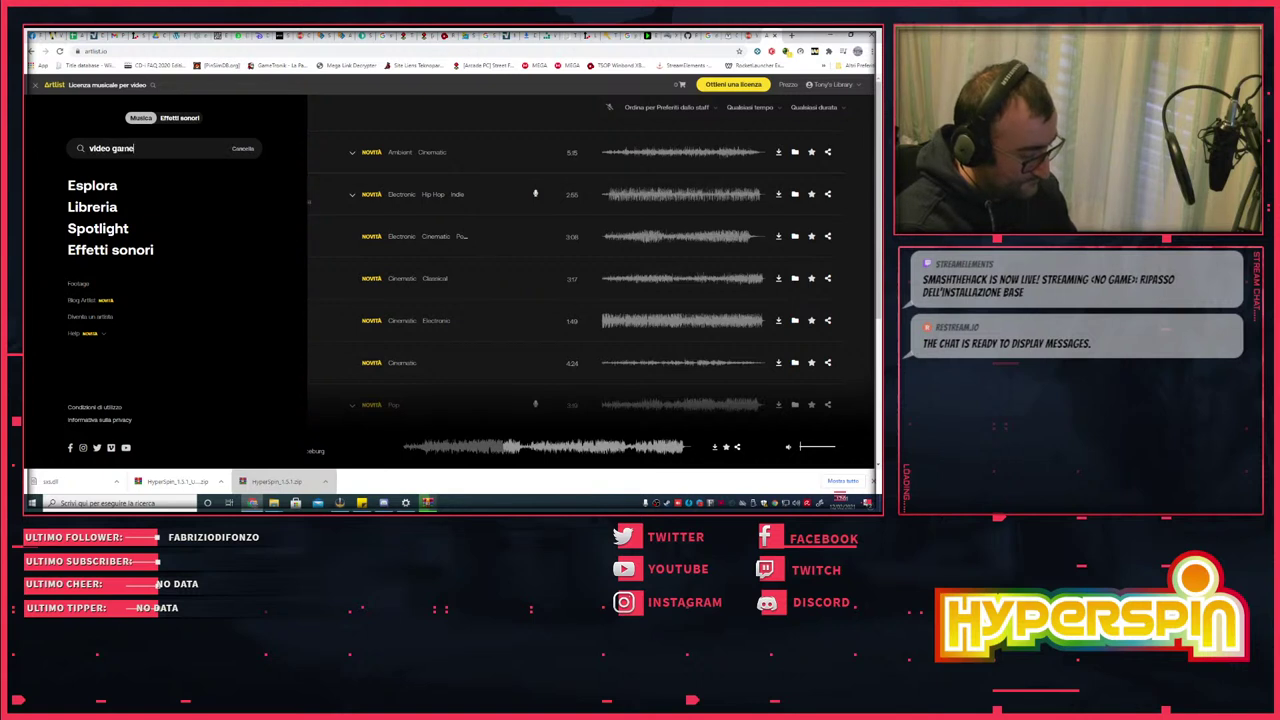
pyautogui.write('s')
pyautogui.press('Return')
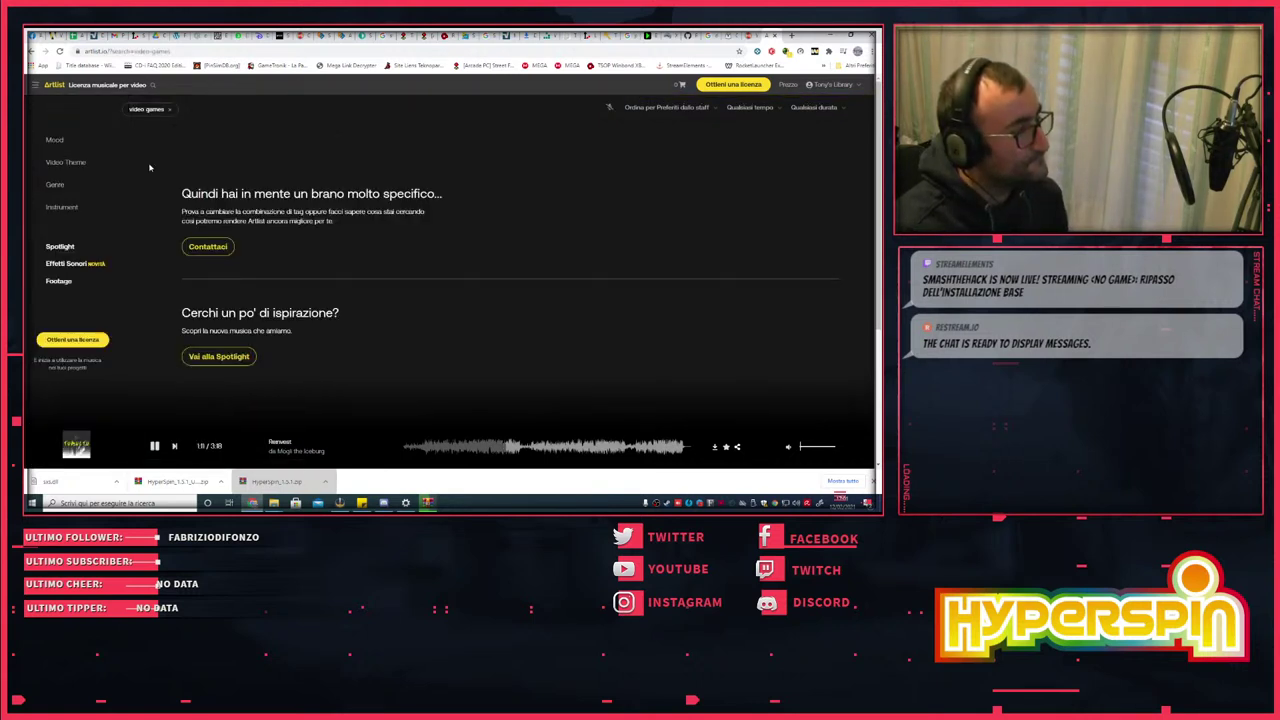
# - Replace the Artlist search with "games" and play the track Bionic Games
pyautogui.click(169, 111)
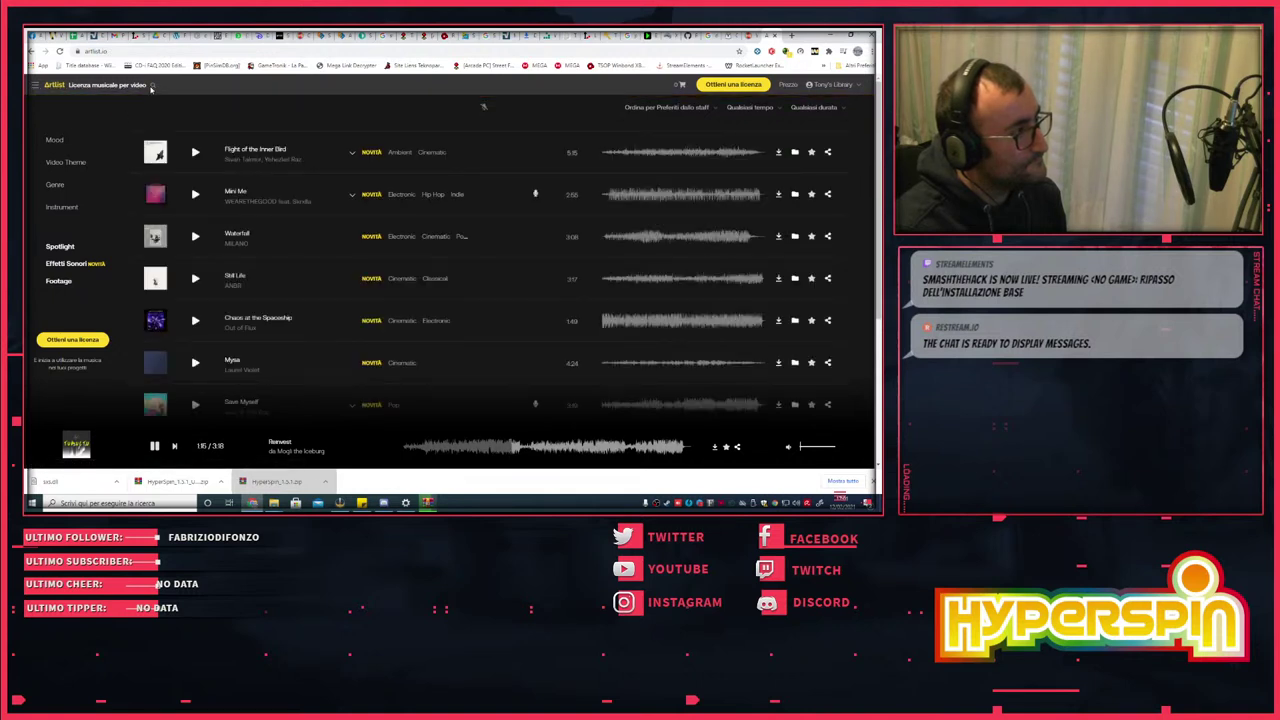
pyautogui.click(152, 86)
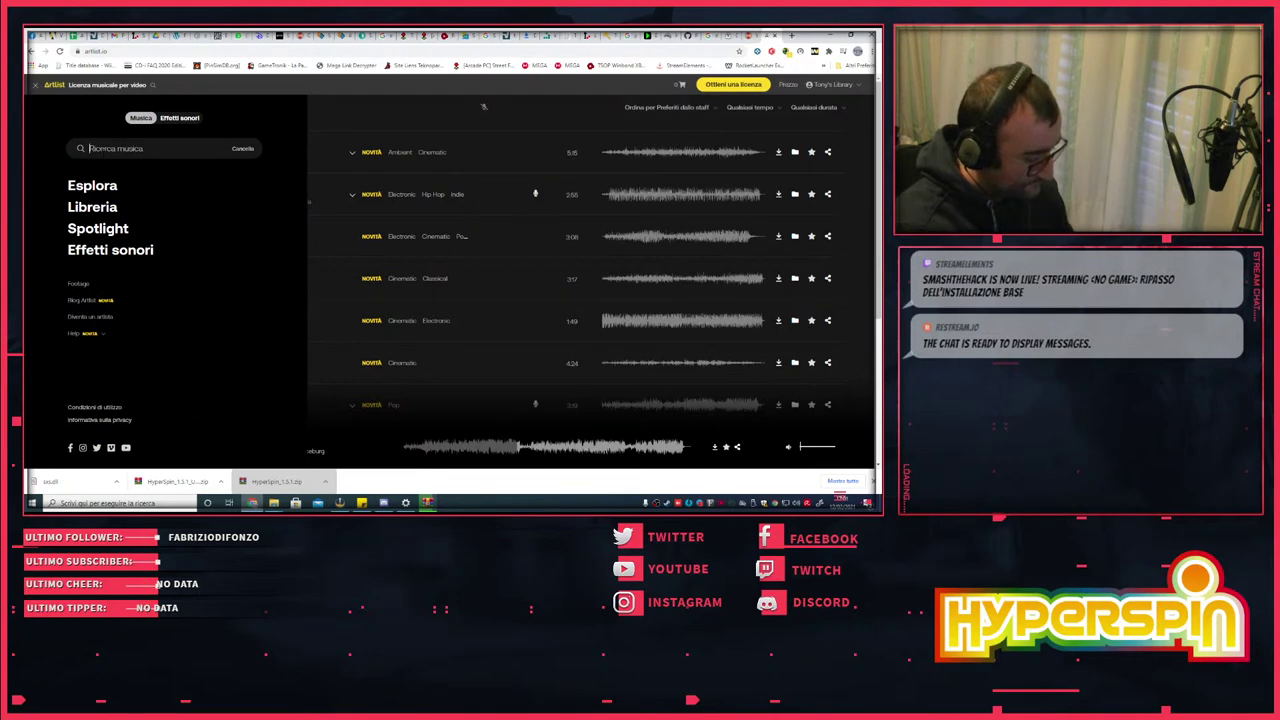
pyautogui.write('games')
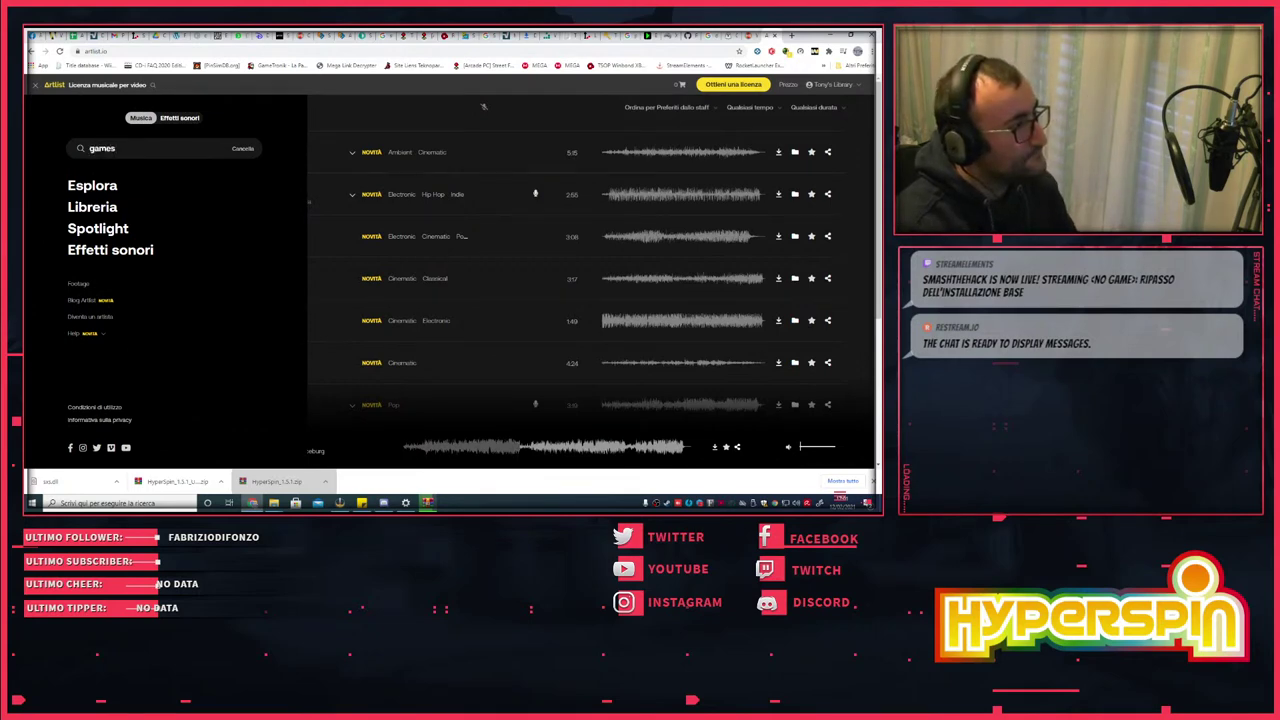
pyautogui.press('Return')
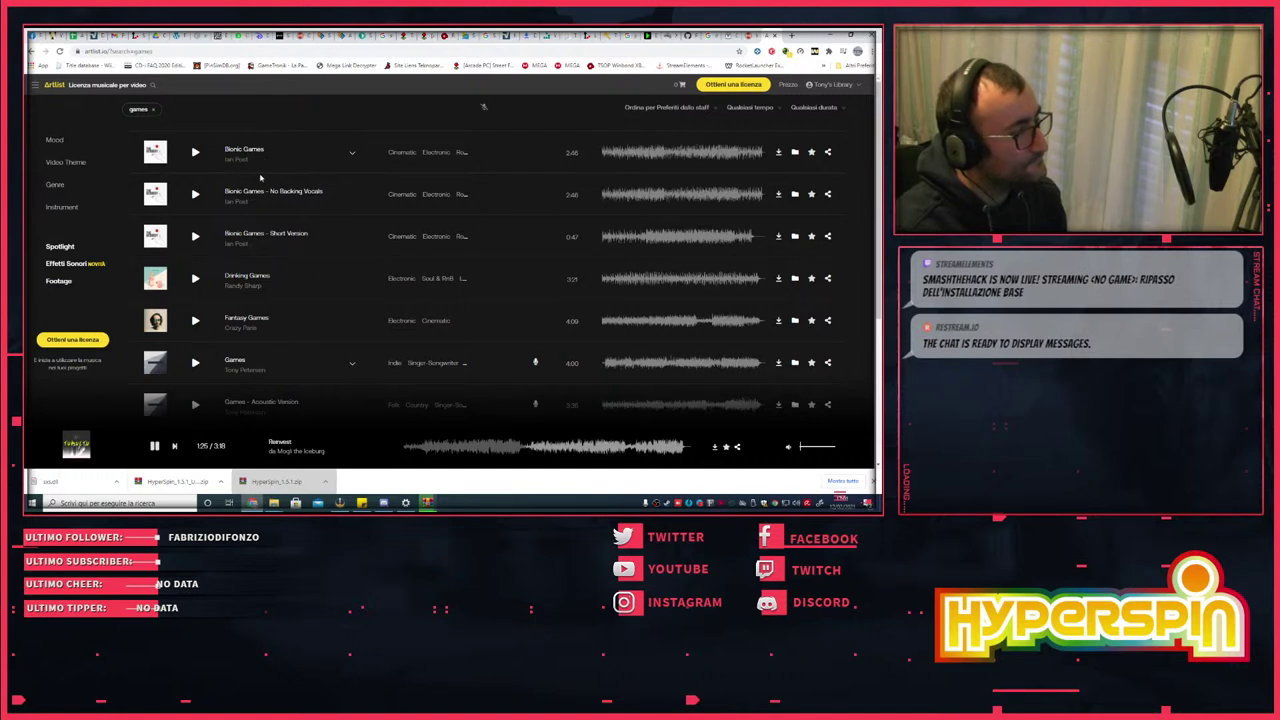
pyautogui.click(195, 152)
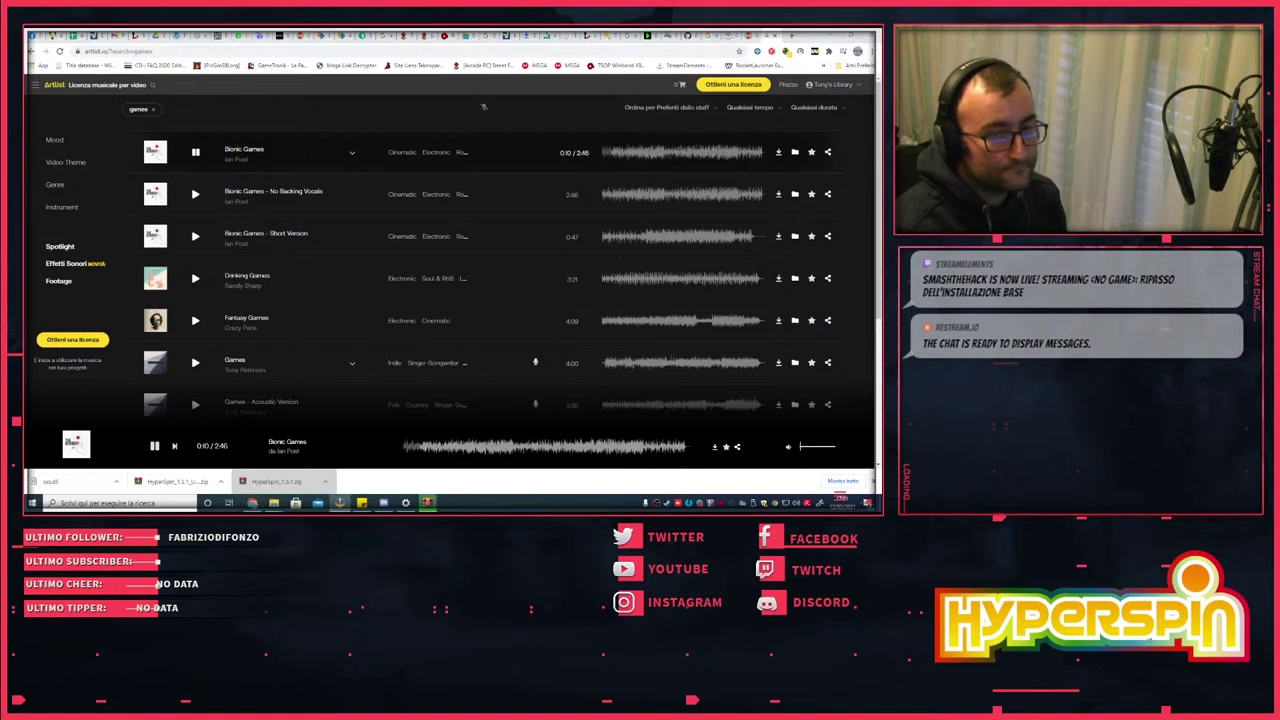
# - Minimise Chrome, close the HyperSpin_1.5.1.zip archive window, and return to Chrome
pyautogui.click(830, 36)
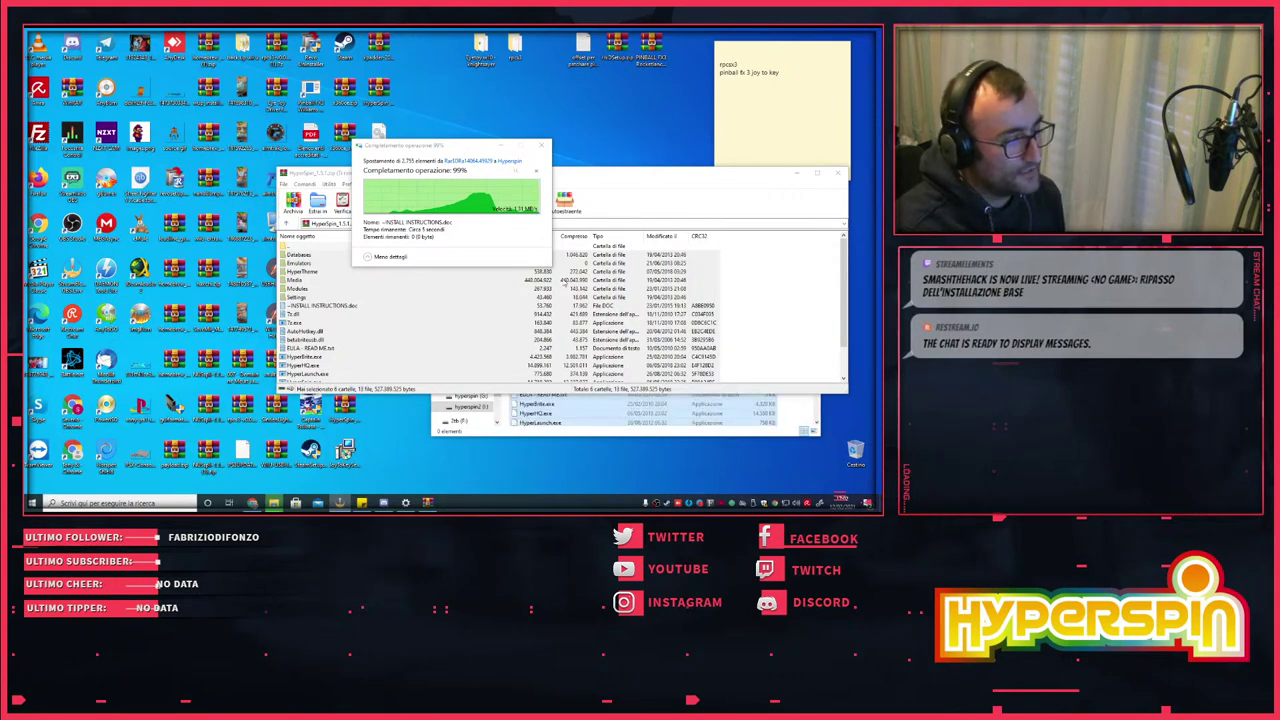
pyautogui.click(838, 174)
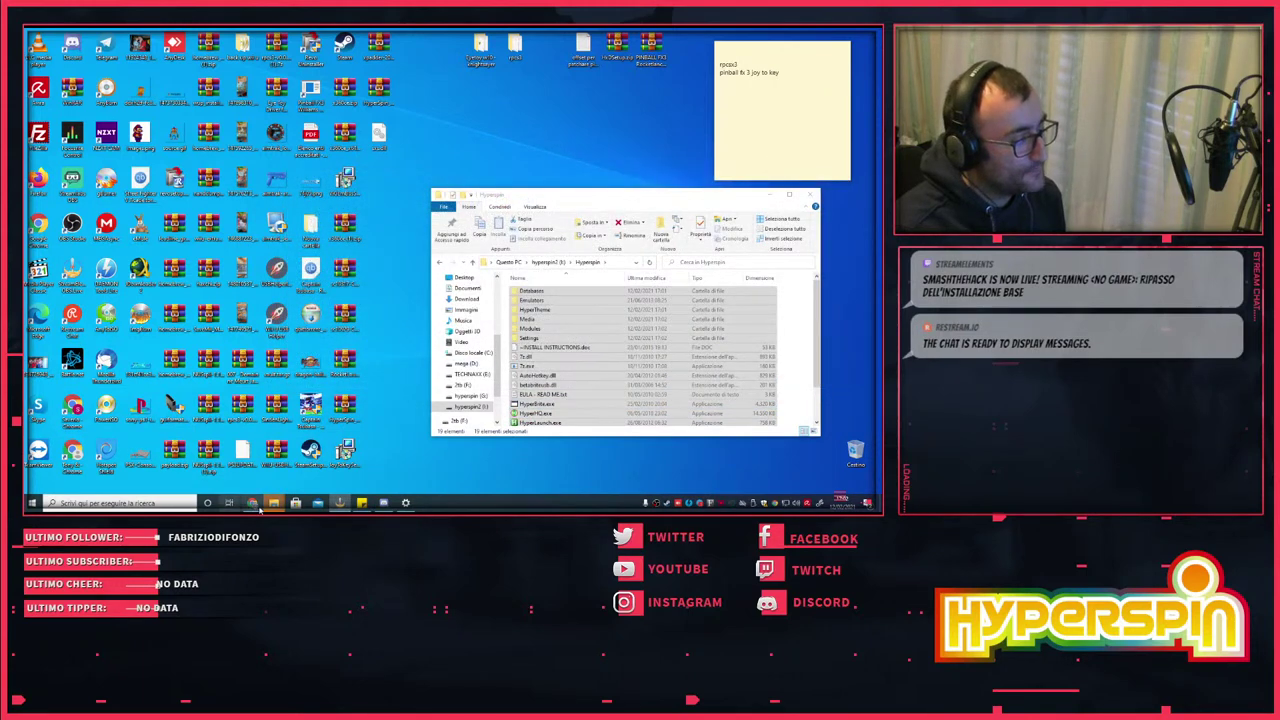
pyautogui.moveTo(273, 503)
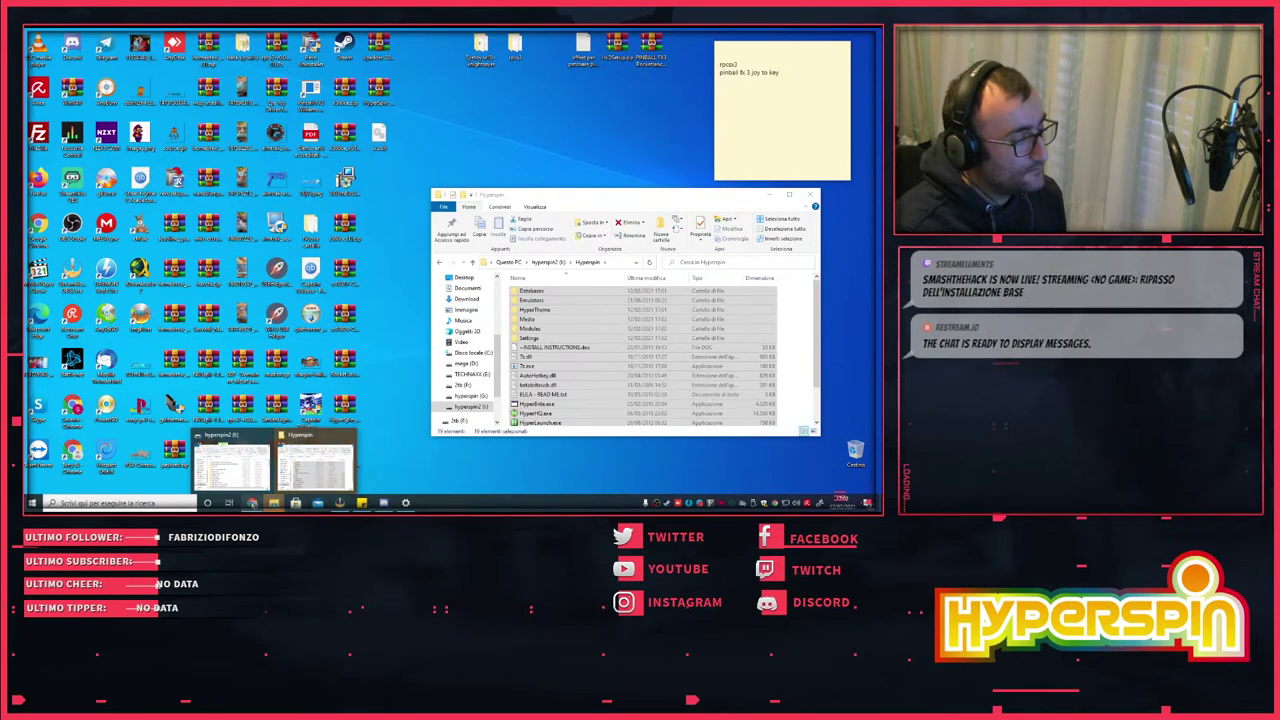
pyautogui.click(252, 503)
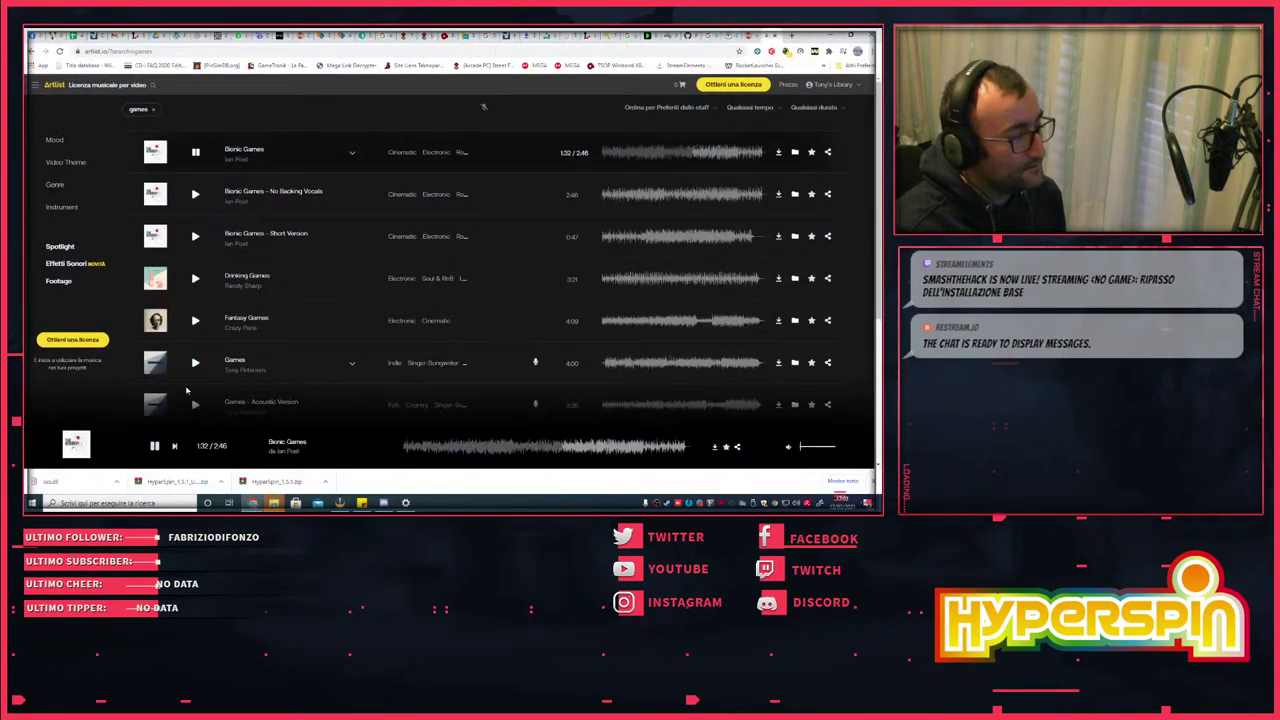
# - Extract all of HyperSpin_1.5.1_Upgrade.zip into the Hyperspin folder, replacing the existing files, and close the archive
pyautogui.click(175, 481)
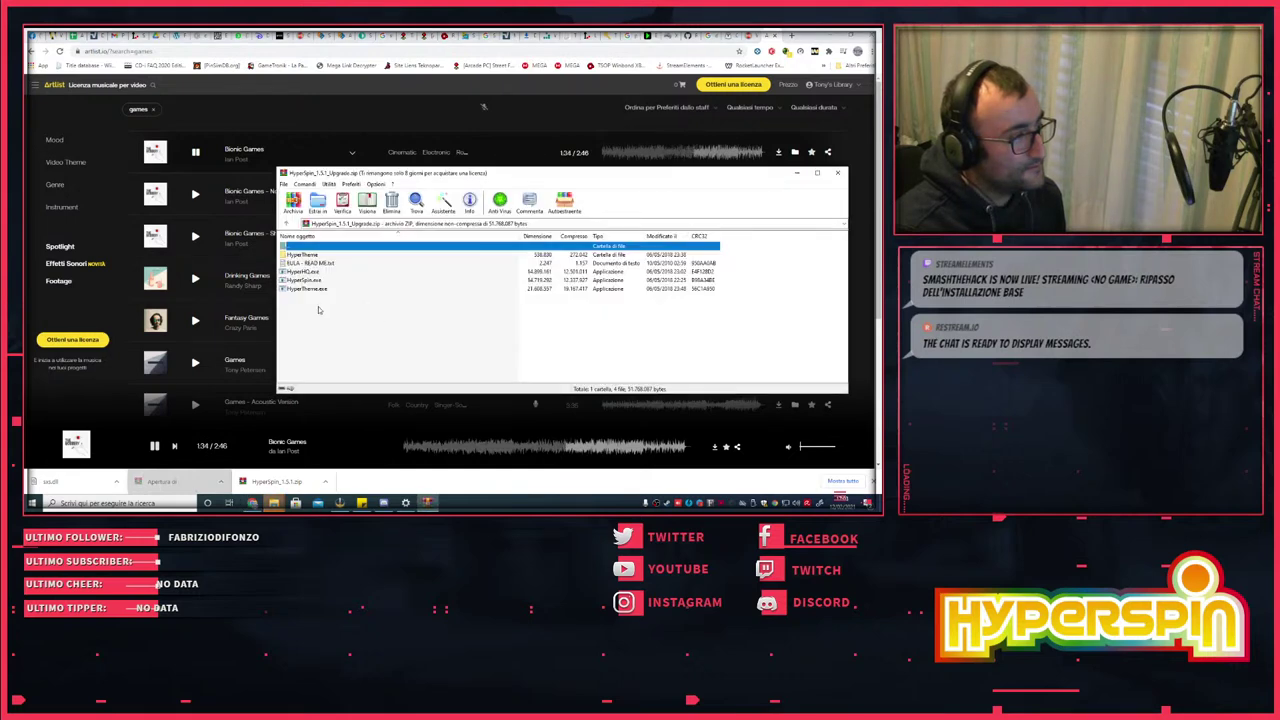
pyautogui.moveTo(314, 310); pyautogui.dragTo(507, 386)
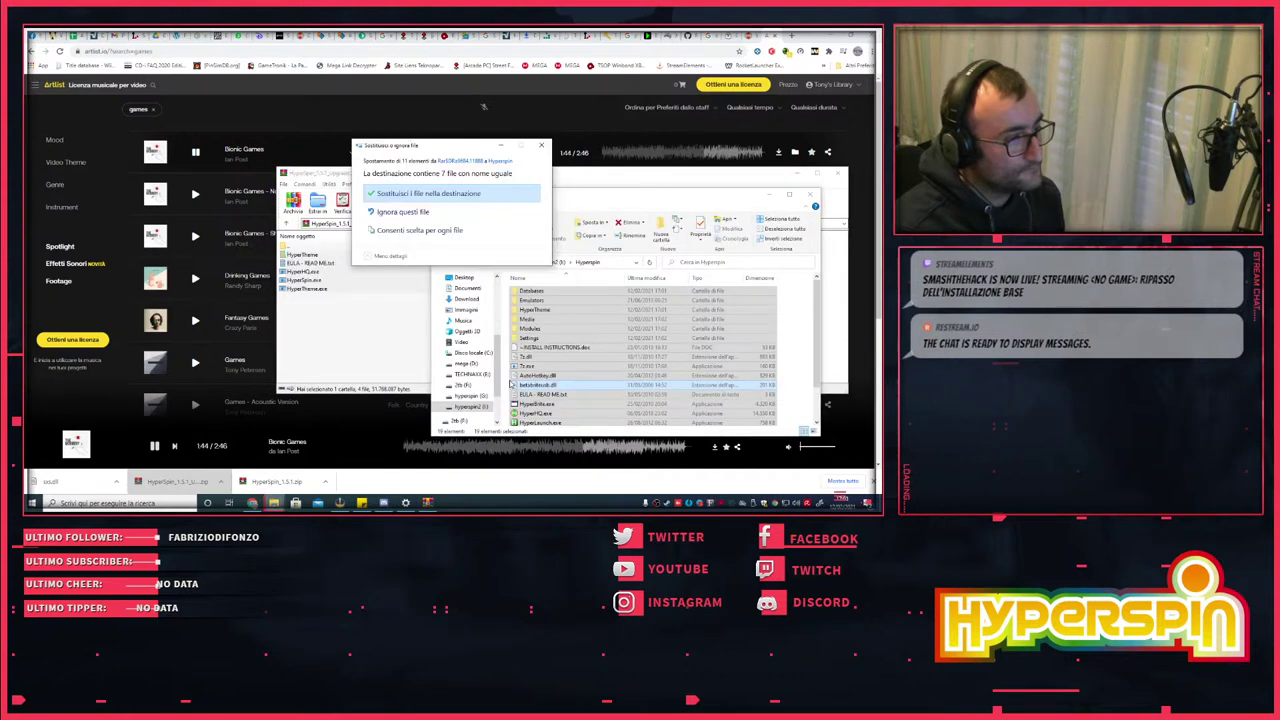
pyautogui.click(460, 195)
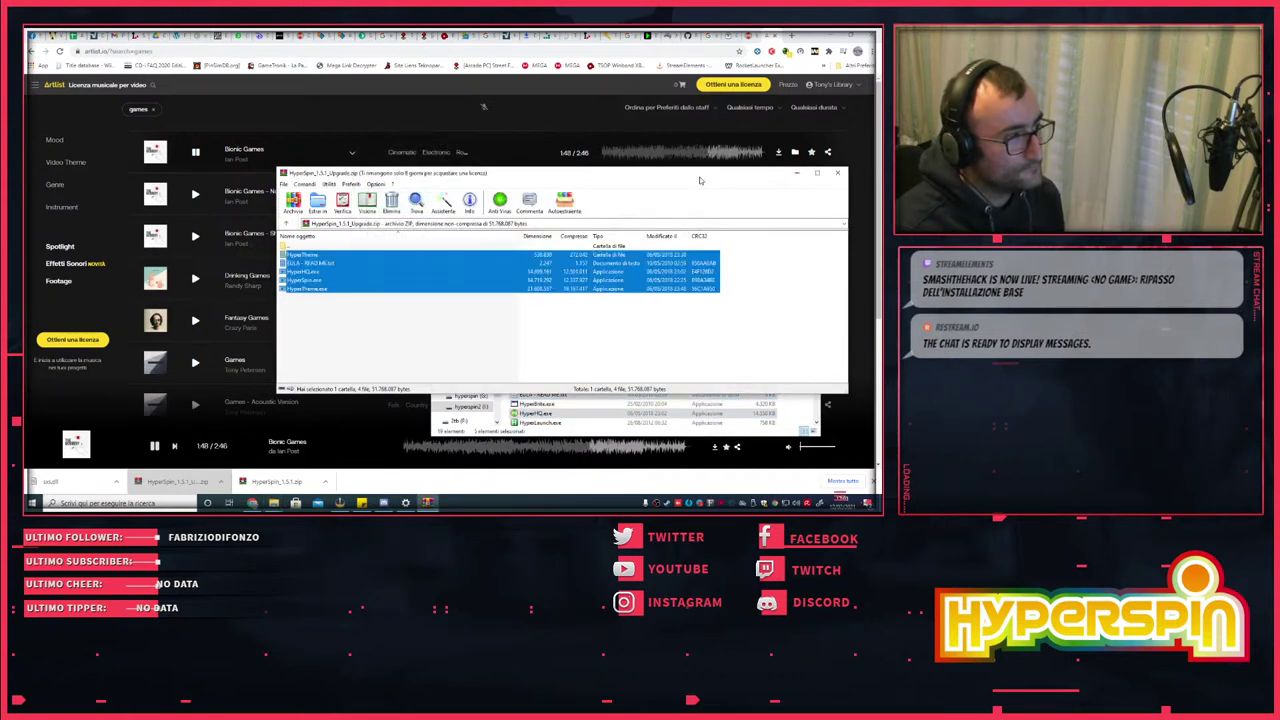
pyautogui.click(838, 173)
# - Bring Chrome back to the front and open the options for the downloaded sxs.dll
pyautogui.click(253, 502)
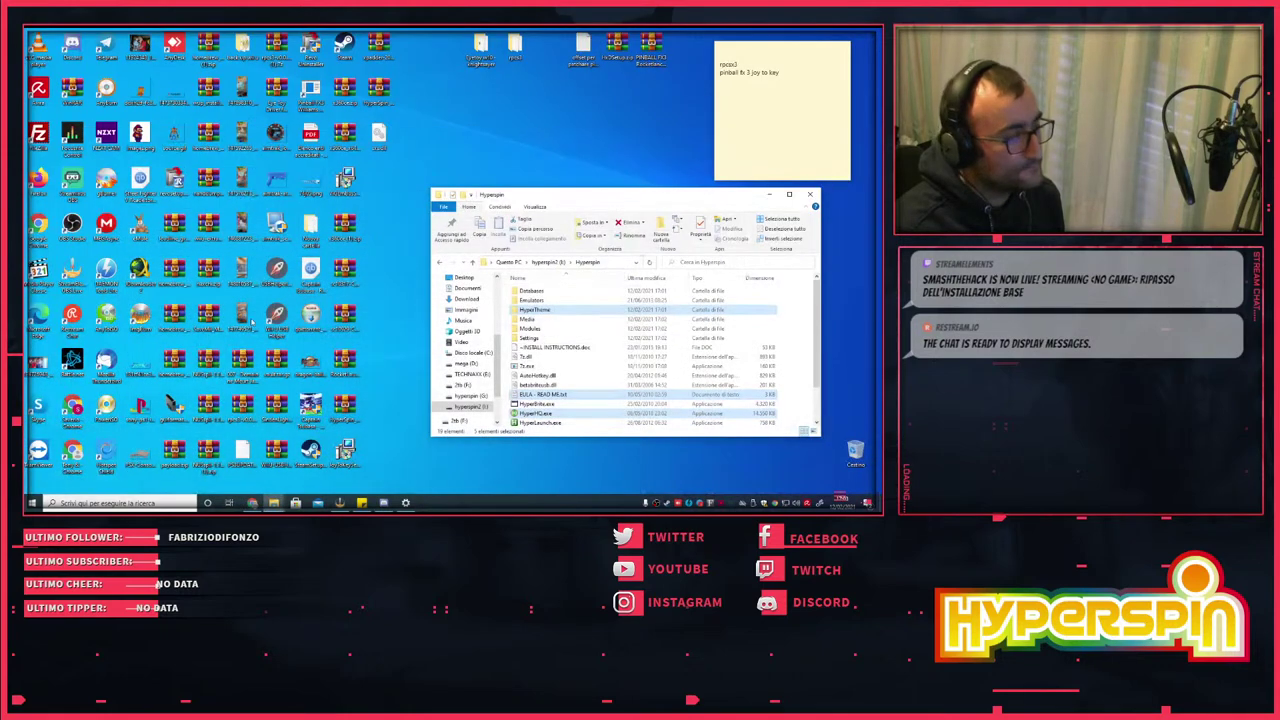
pyautogui.click(253, 502)
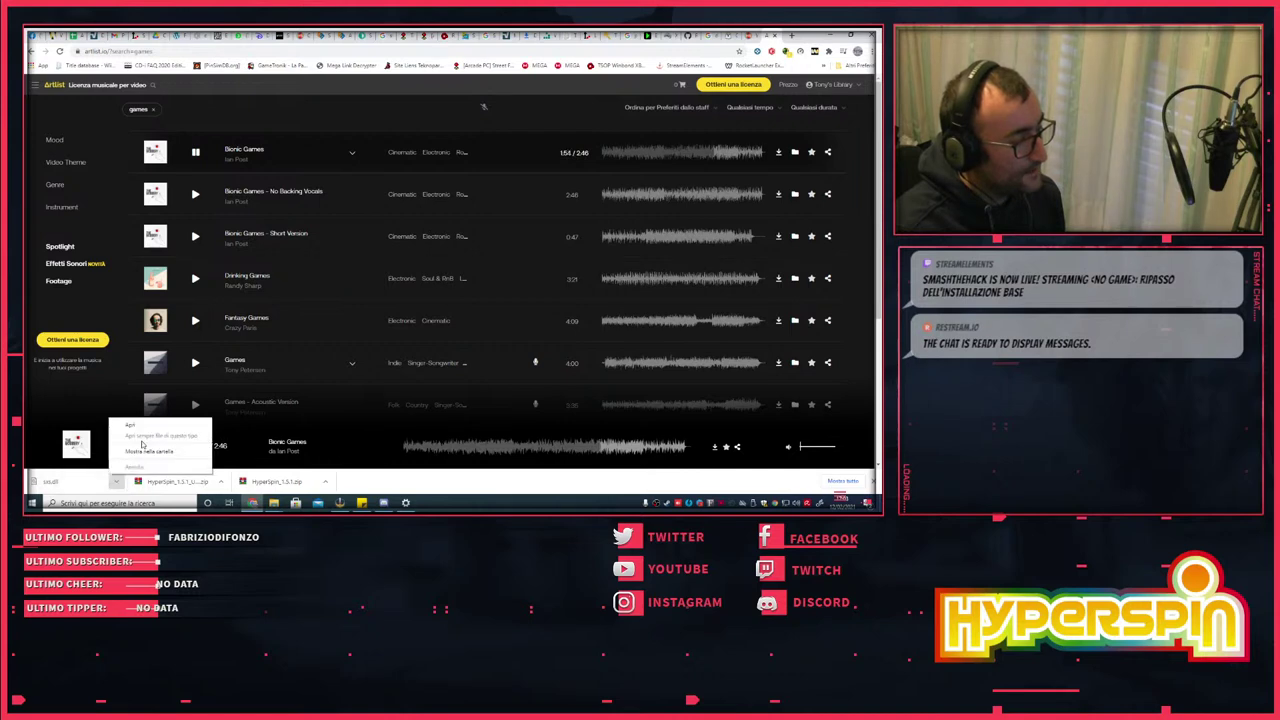
# - Show the downloaded sos.dll in its folder and transfer it into the Hyperspin folder on the hyperspin2 drive
pyautogui.click(60, 481)
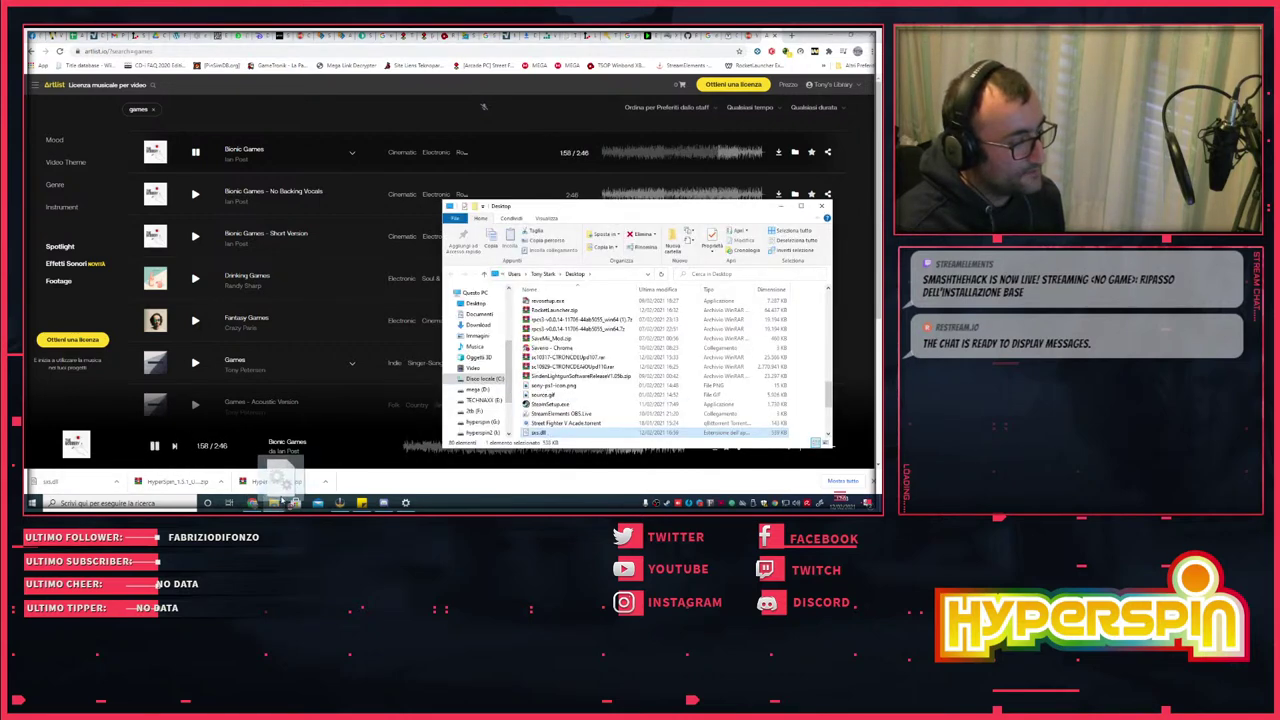
pyautogui.moveTo(274, 502)
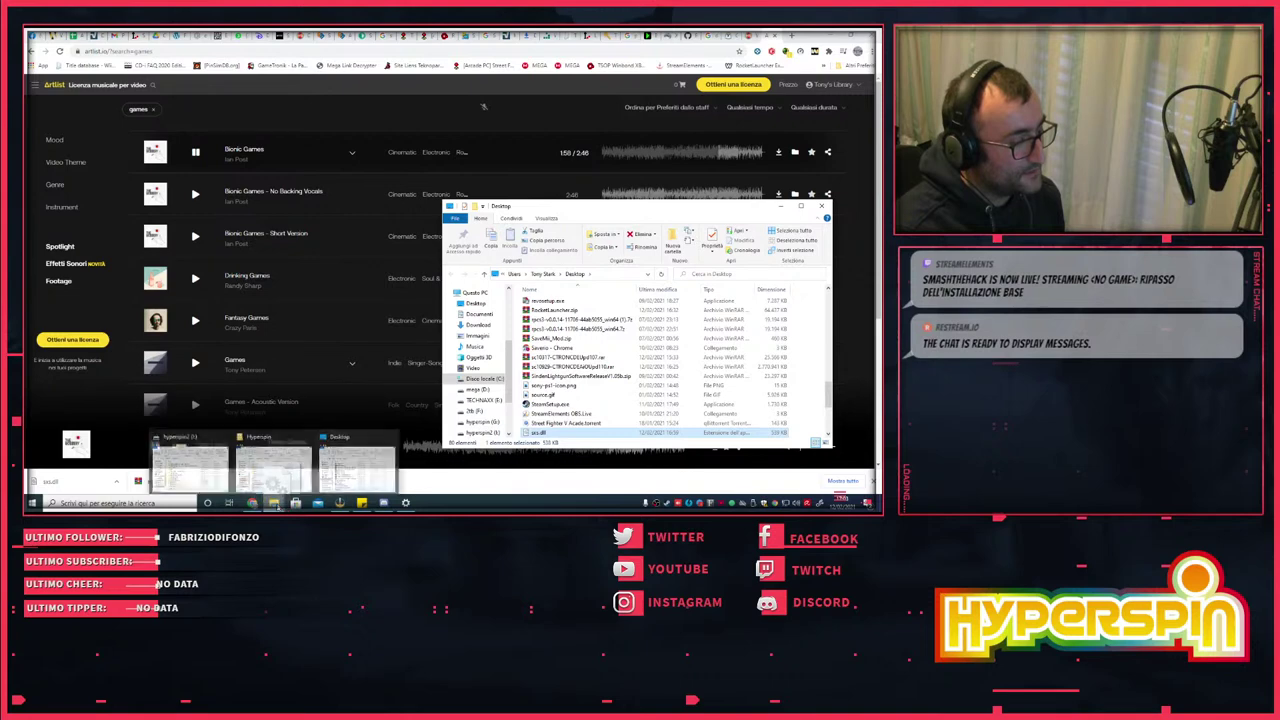
pyautogui.click(273, 462)
pyautogui.moveTo(536, 401); pyautogui.dragTo(507, 400)
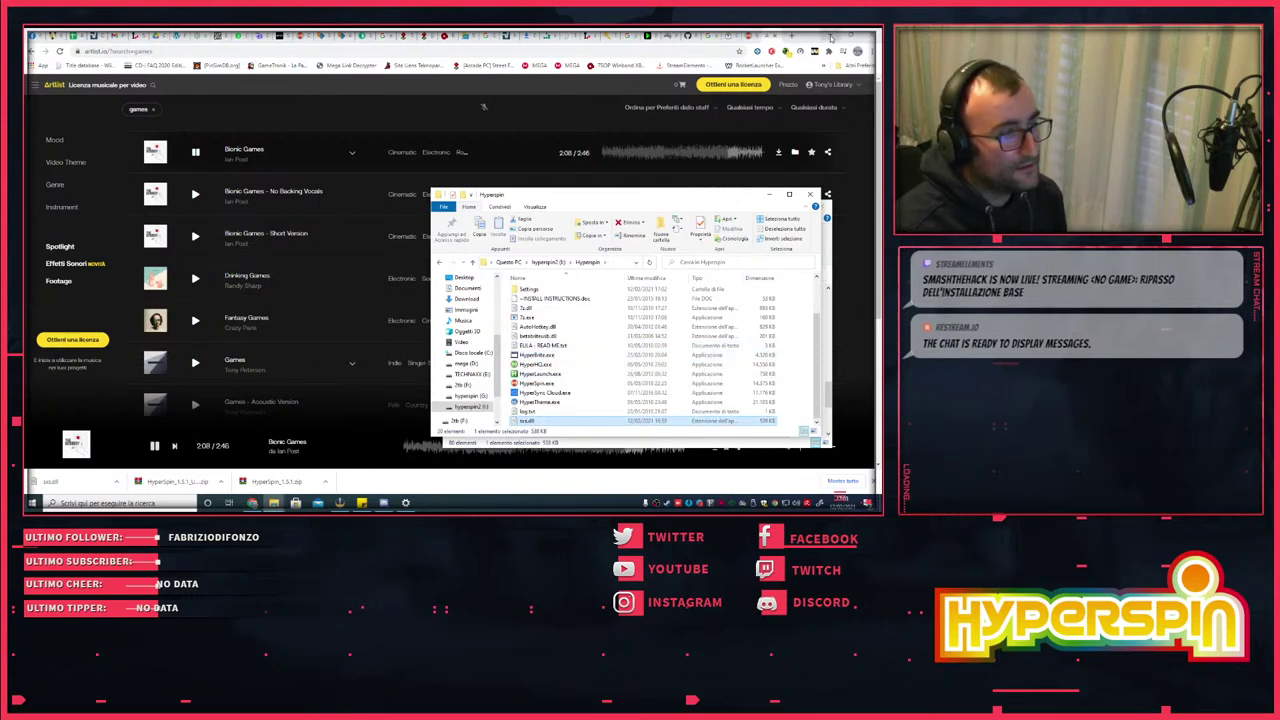
# - Open RocketLauncher.zip from the browser's full download list and select all of the archive's folders and files
pyautogui.click(840, 481)
pyautogui.scroll(-2, 490, 250)
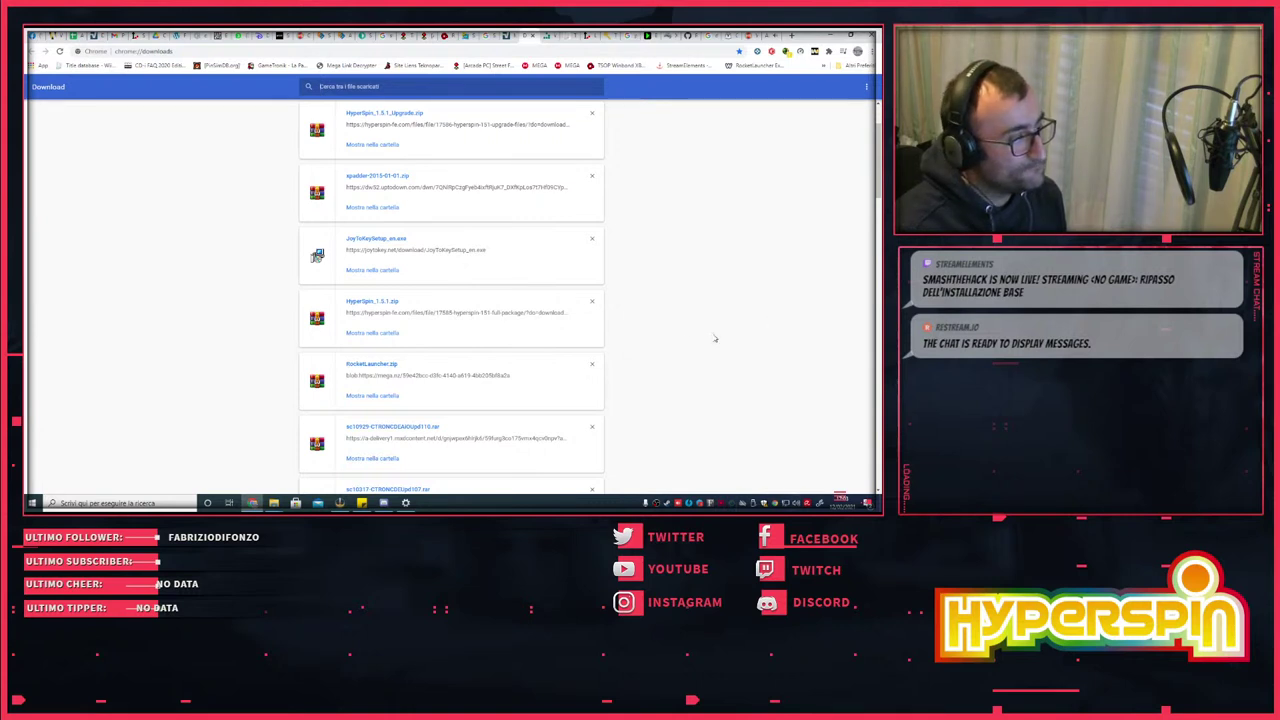
pyautogui.scroll(2, 712, 330)
pyautogui.scroll(-4, 700, 300)
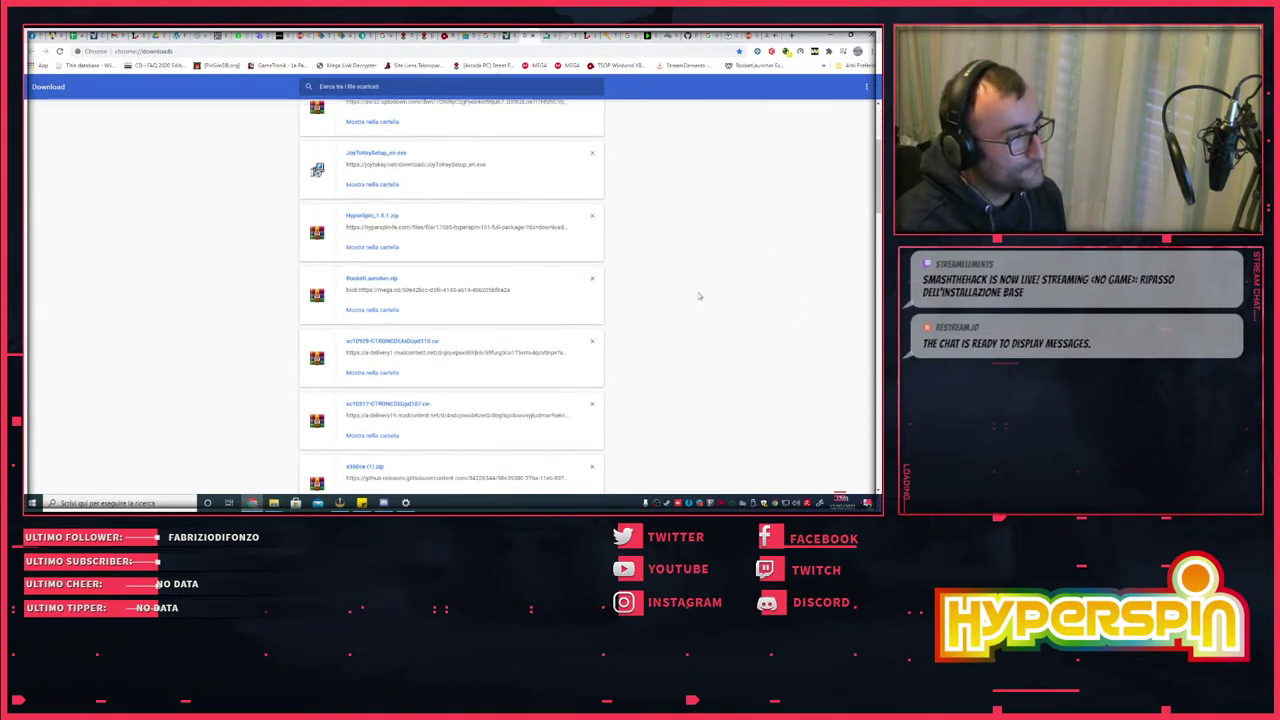
pyautogui.scroll(3, 700, 296)
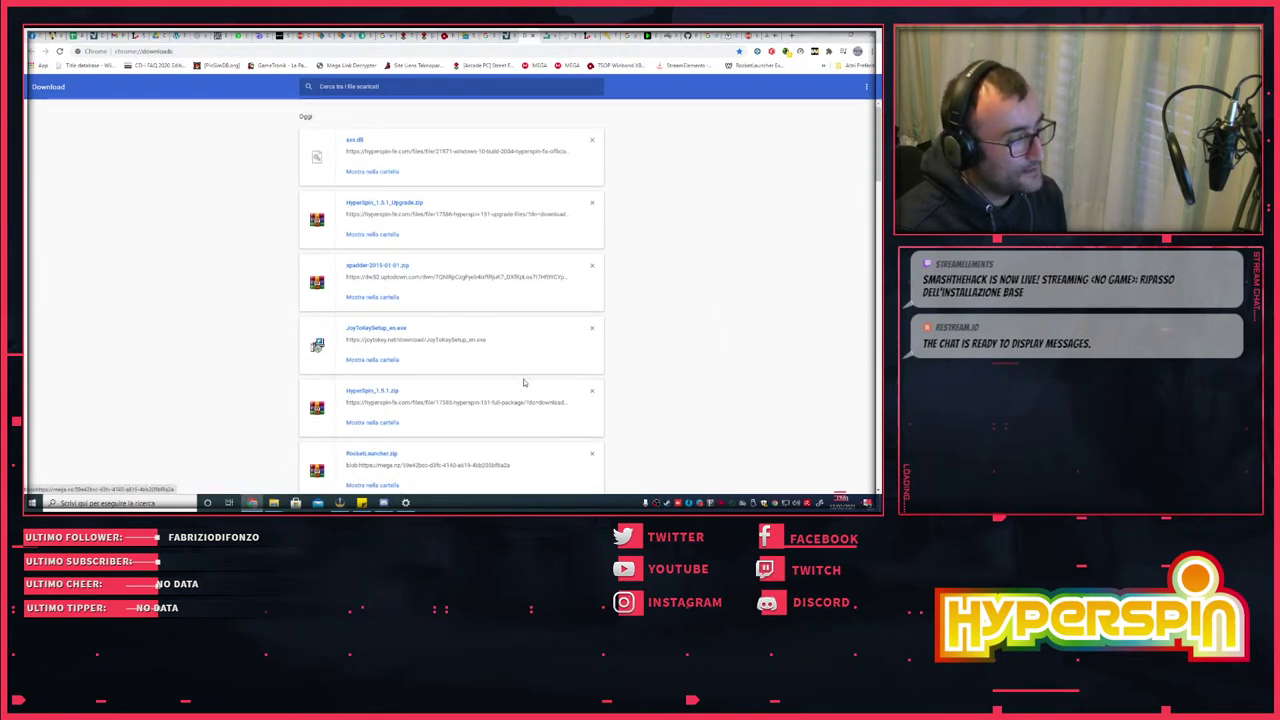
pyautogui.scroll(-1, 368, 310)
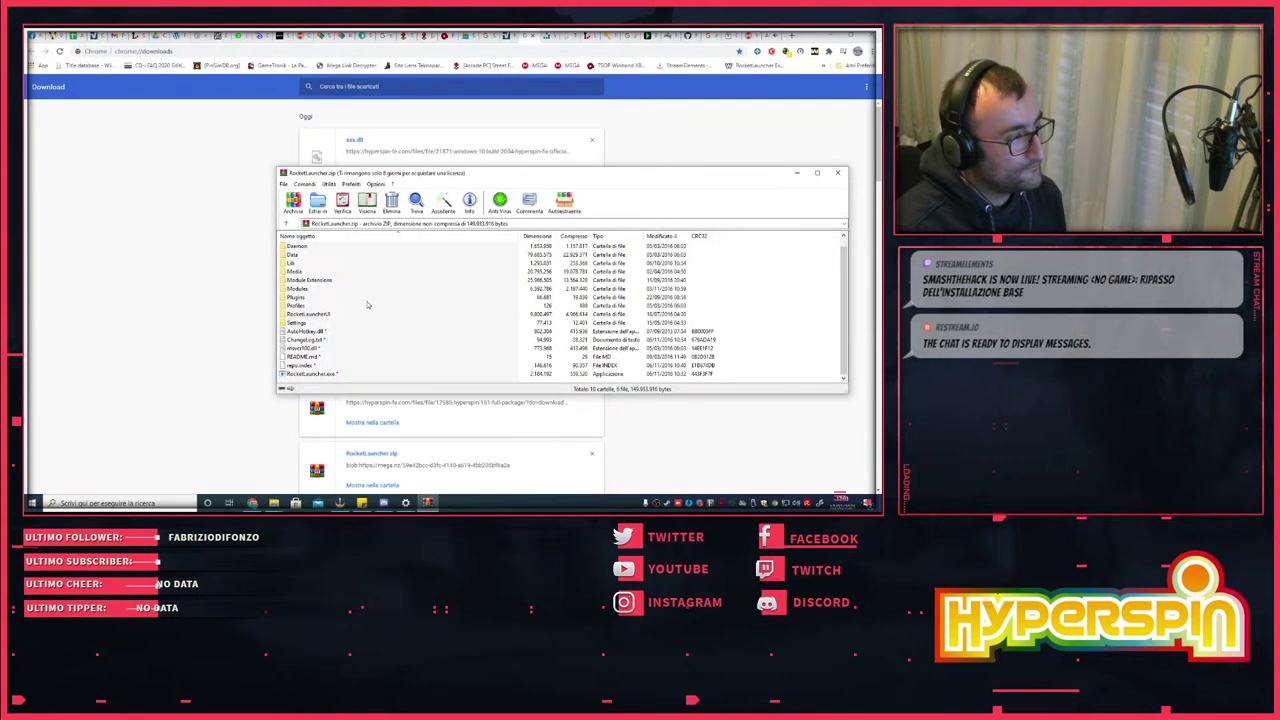
pyautogui.moveTo(311, 383); pyautogui.dragTo(279, 256)
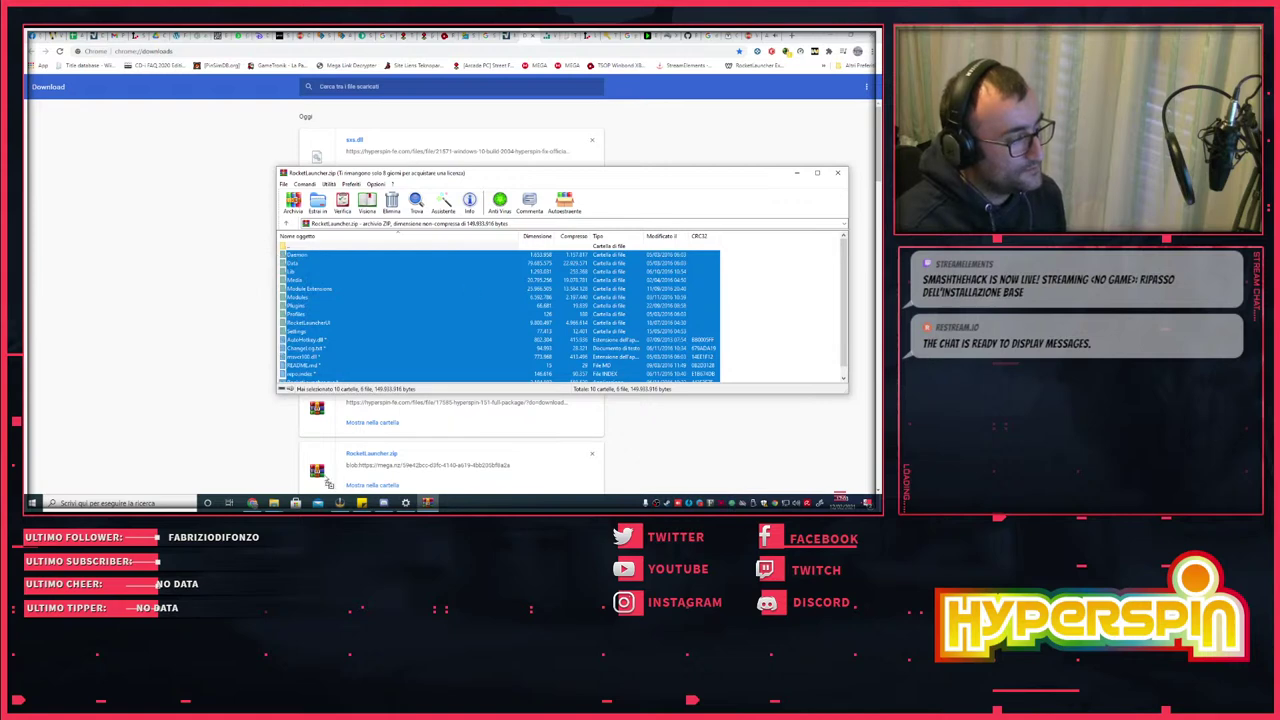
# - Arrange the archive window beside the Hyperspin folder and extract the selected RocketLauncher contents into that folder
pyautogui.click(252, 502)
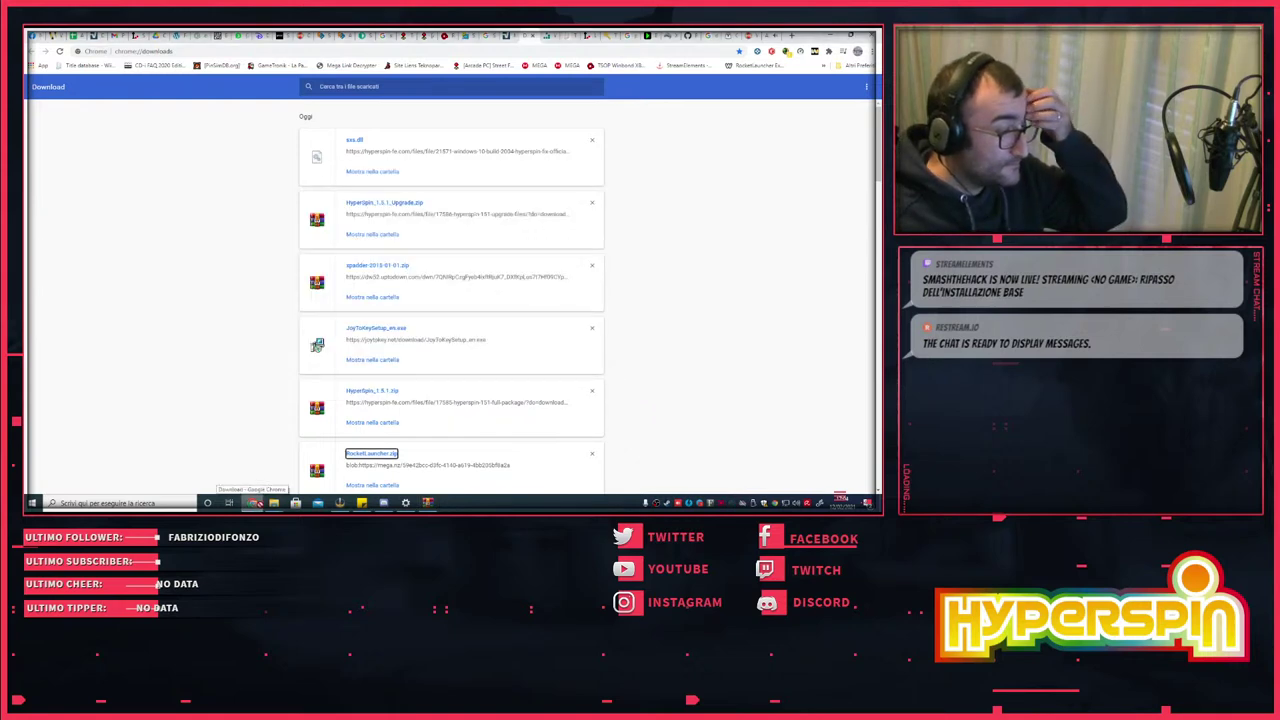
pyautogui.moveTo(274, 502)
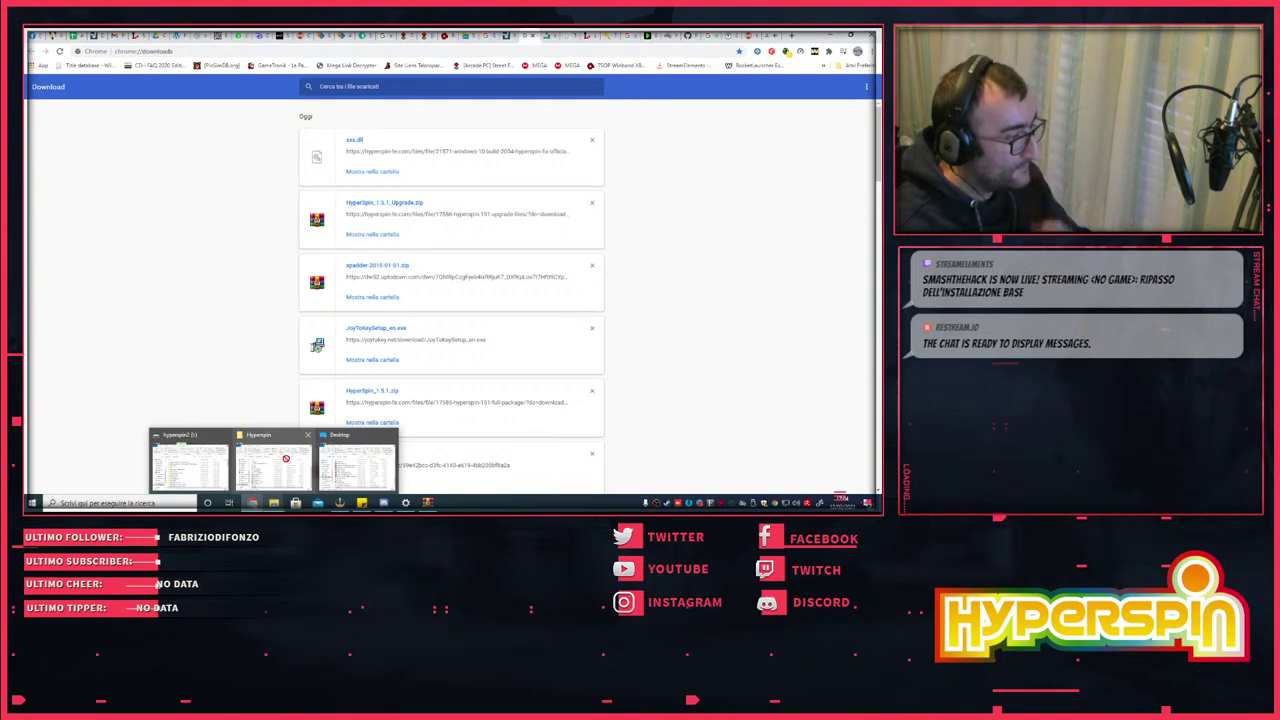
pyautogui.click(285, 459)
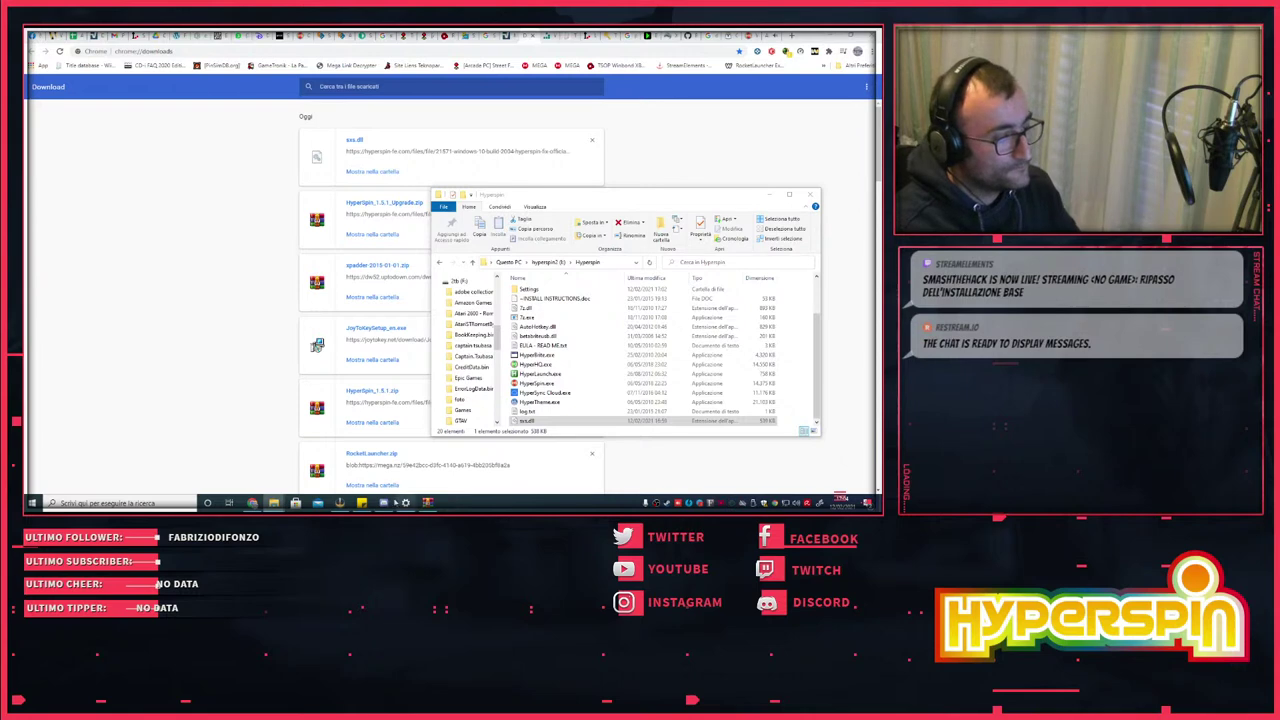
pyautogui.moveTo(272, 504)
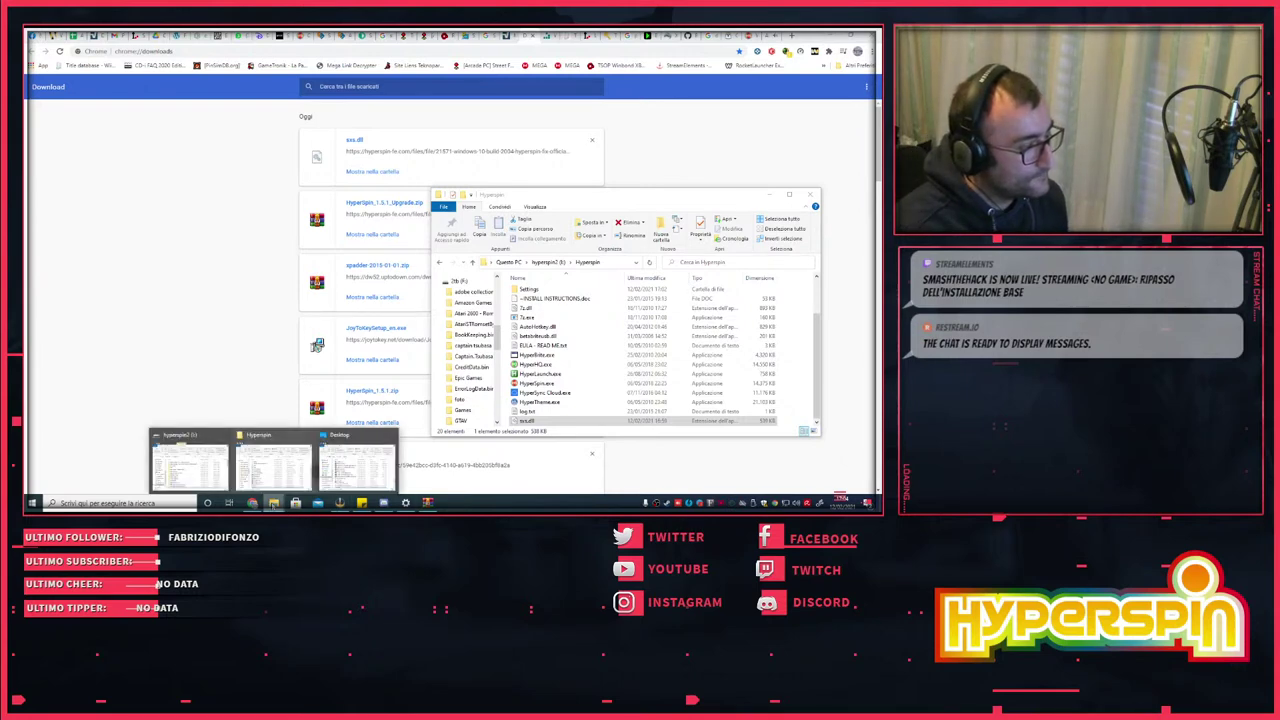
pyautogui.click(427, 502)
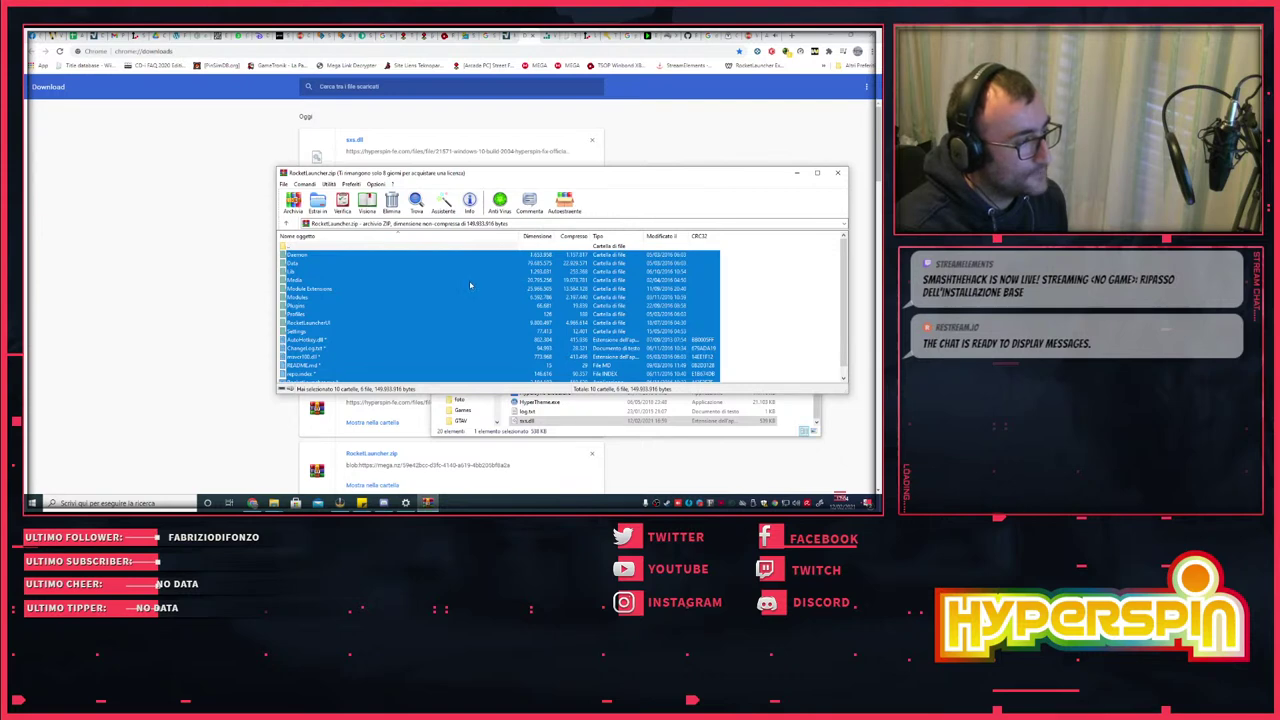
pyautogui.scroll(-1, 470, 285)
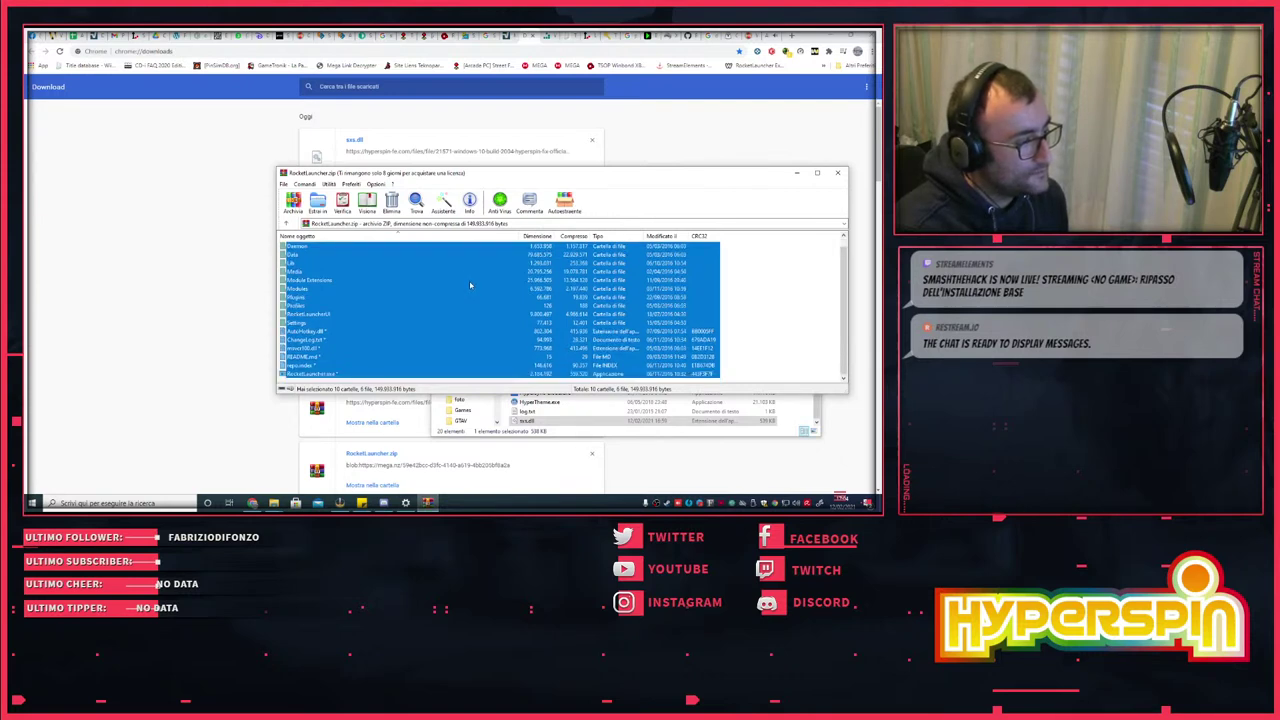
pyautogui.scroll(1, 470, 285)
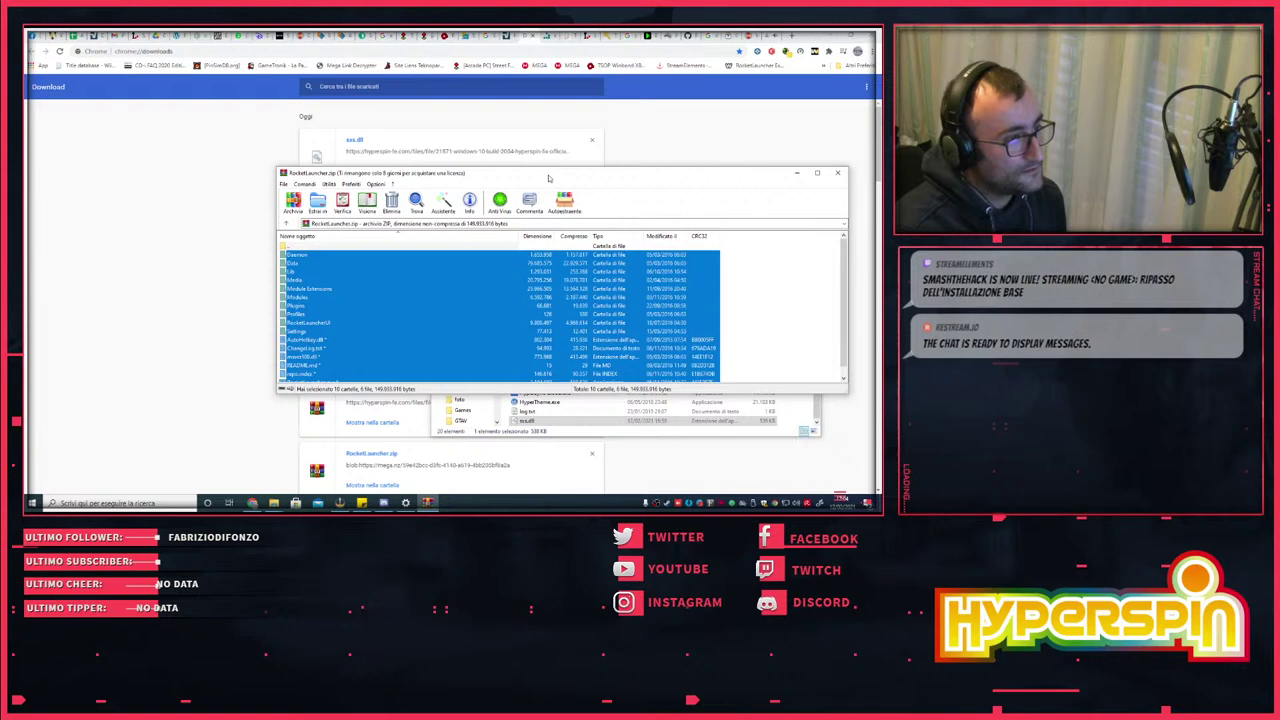
pyautogui.moveTo(548, 178); pyautogui.dragTo(349, 89)
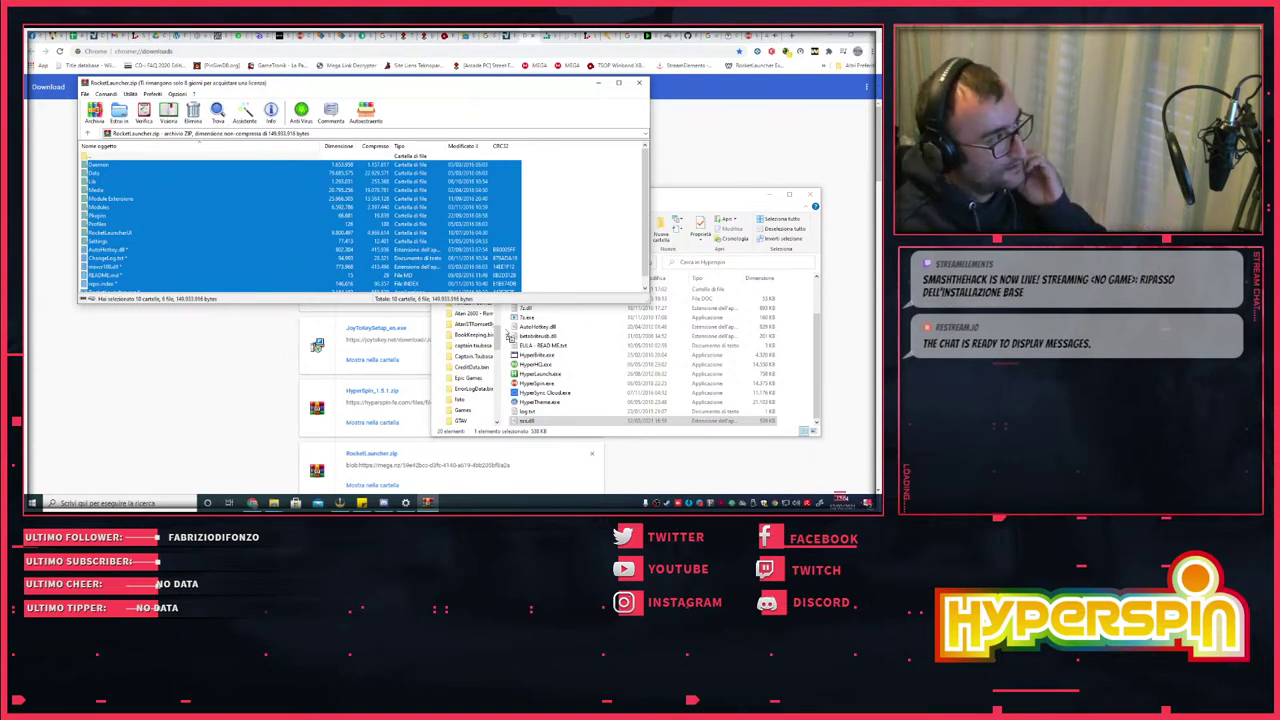
pyautogui.moveTo(509, 338); pyautogui.dragTo(509, 338)
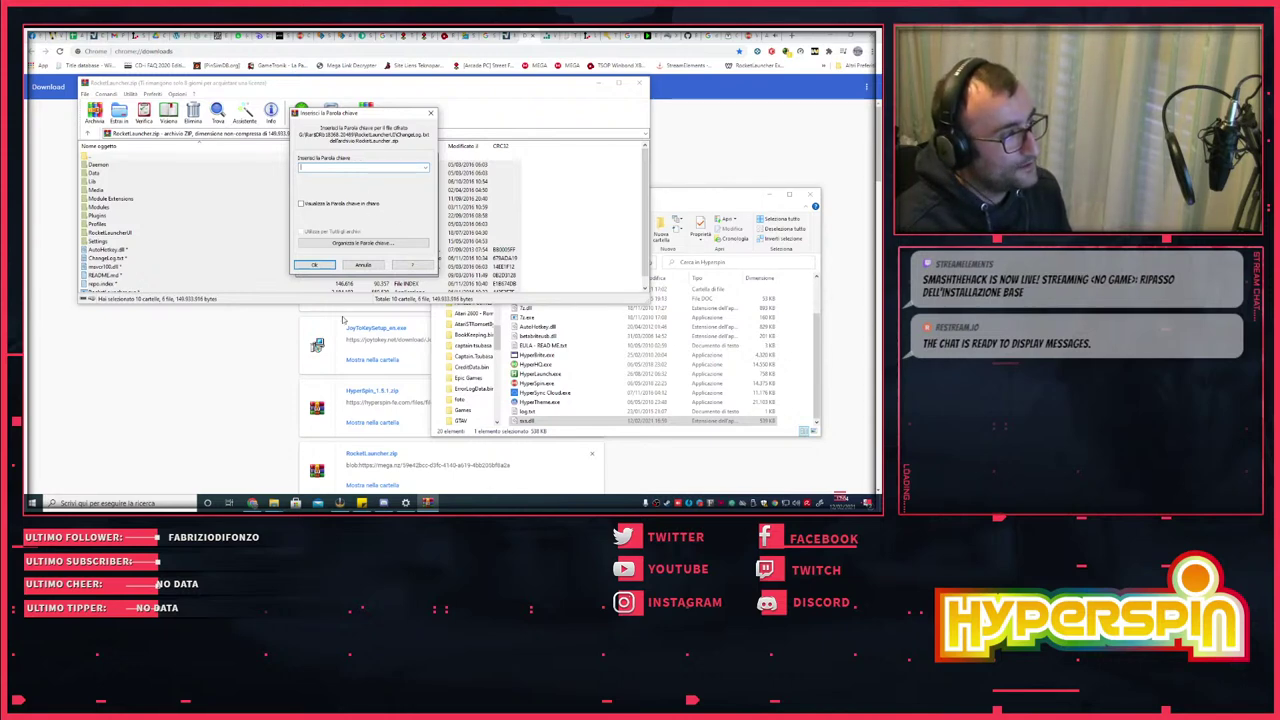
# - Search Google for RocketLauncher in a new browser tab and open the RocketLauncher Forums site
pyautogui.click(200, 437)
pyautogui.click(776, 38)
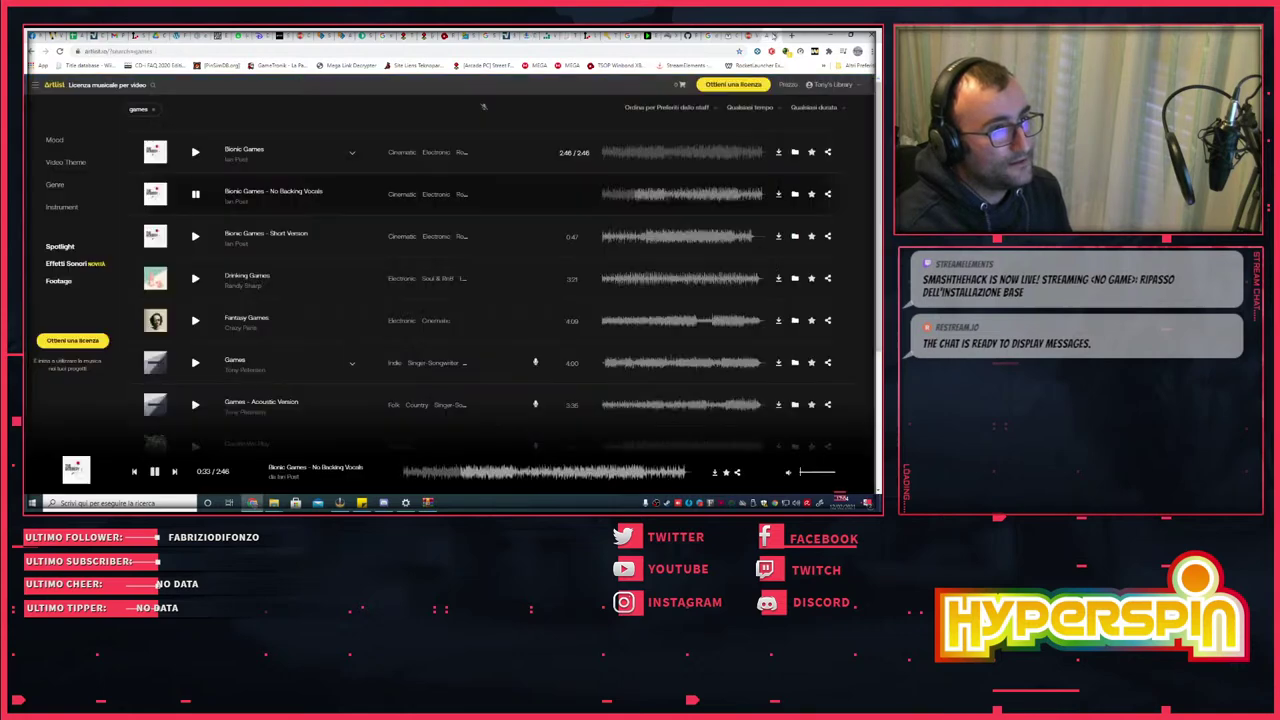
pyautogui.click(790, 38)
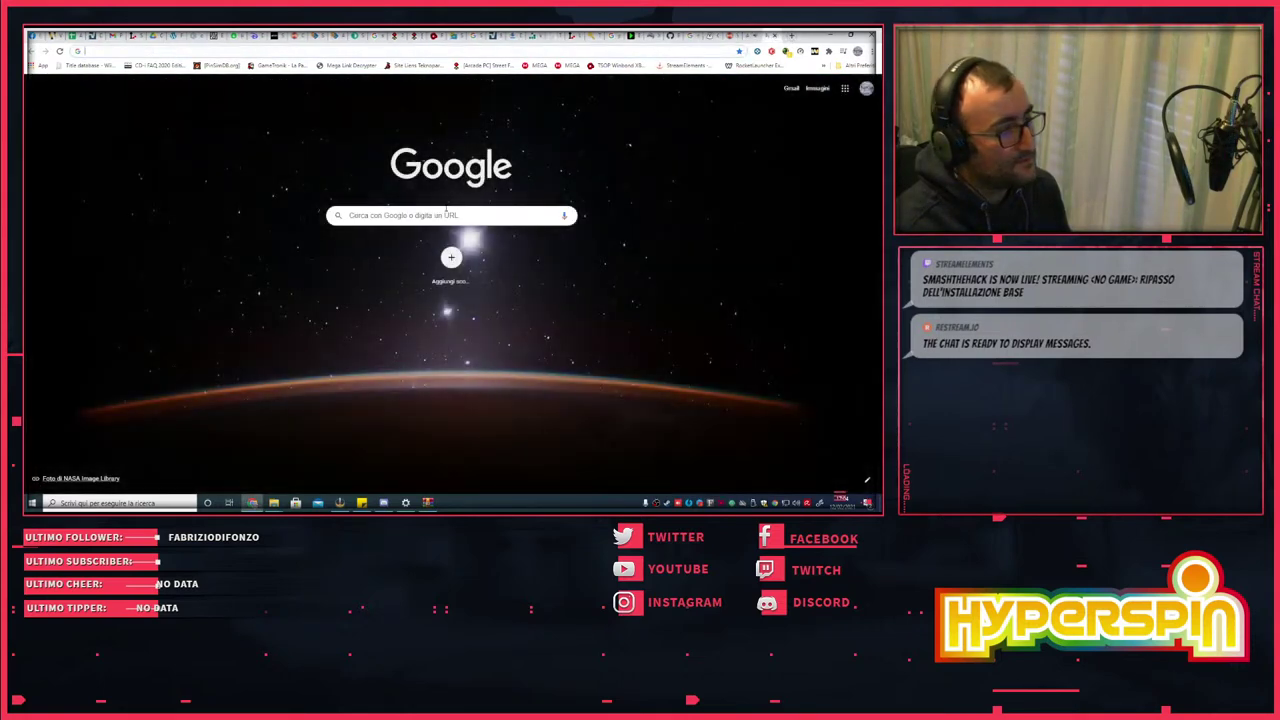
pyautogui.click(447, 212)
pyautogui.write('r')
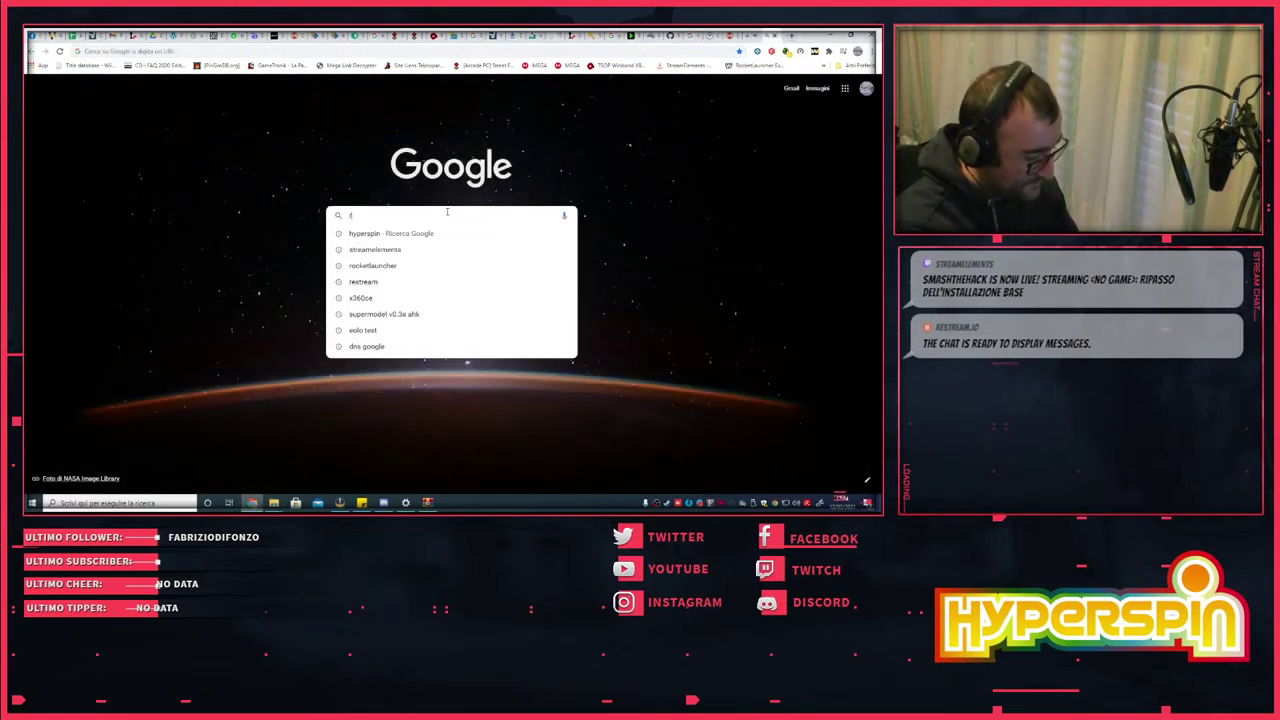
pyautogui.write('ocket')
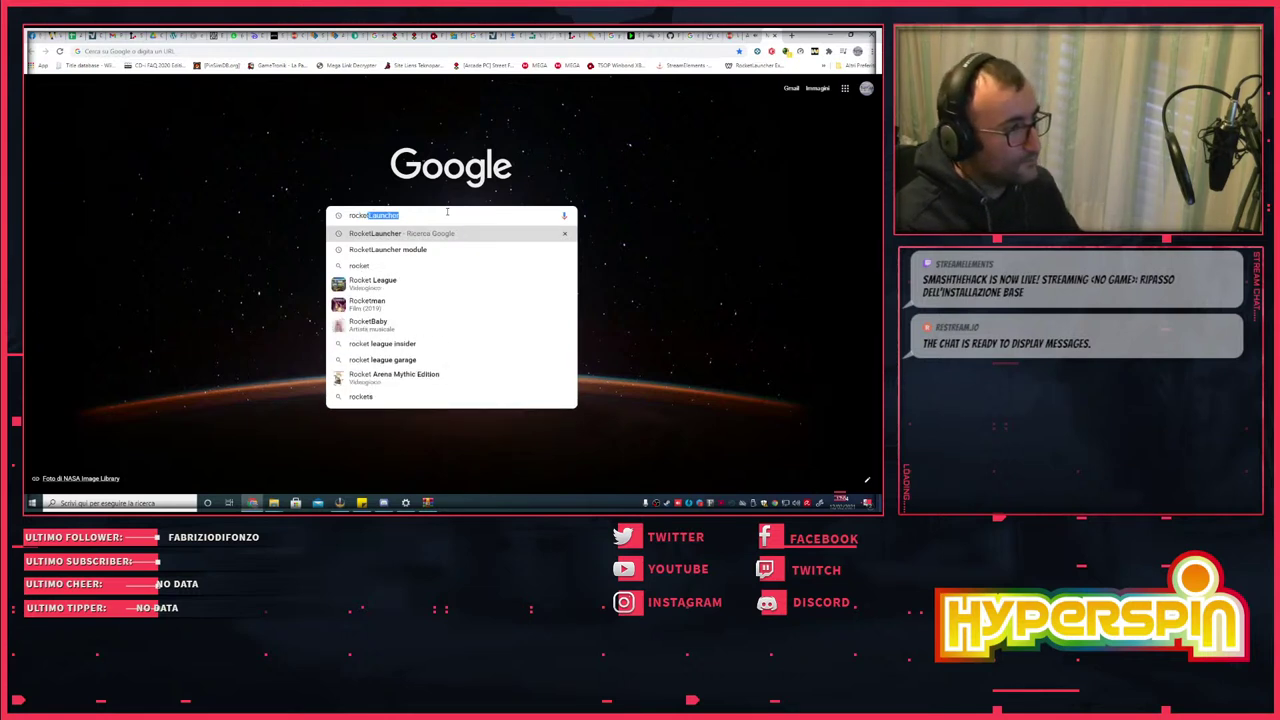
pyautogui.click(411, 234)
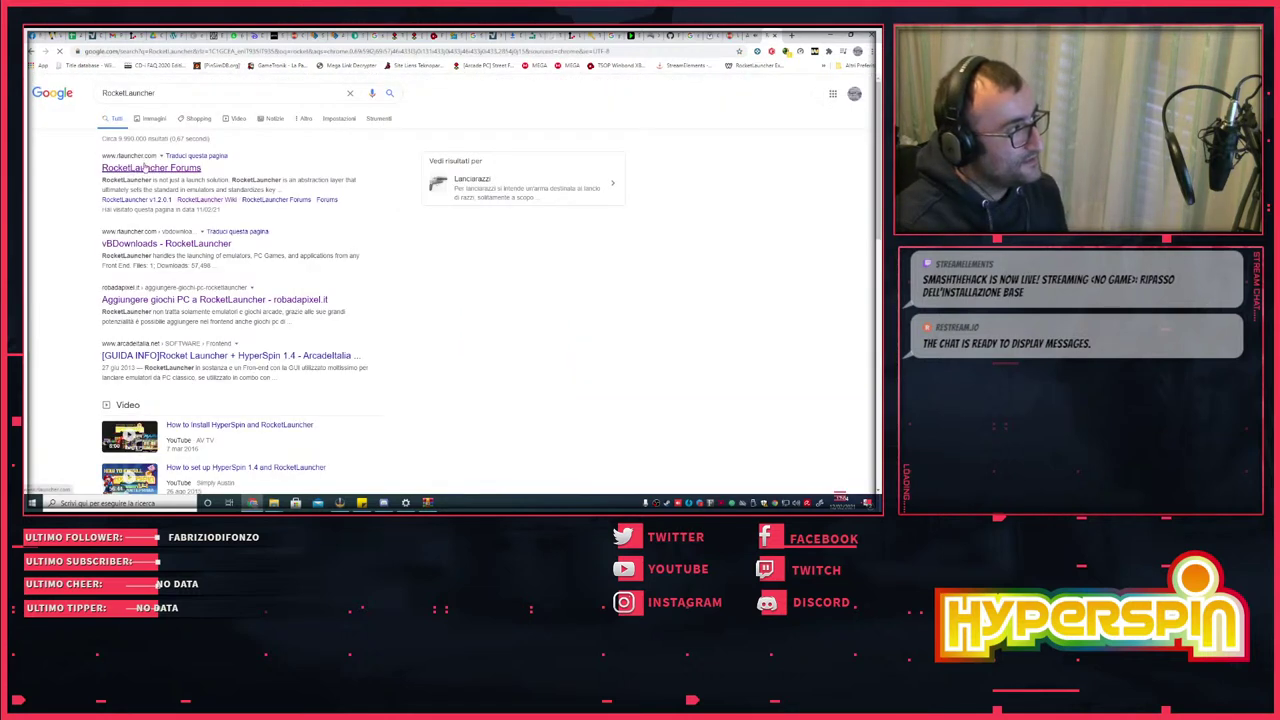
pyautogui.click(137, 169)
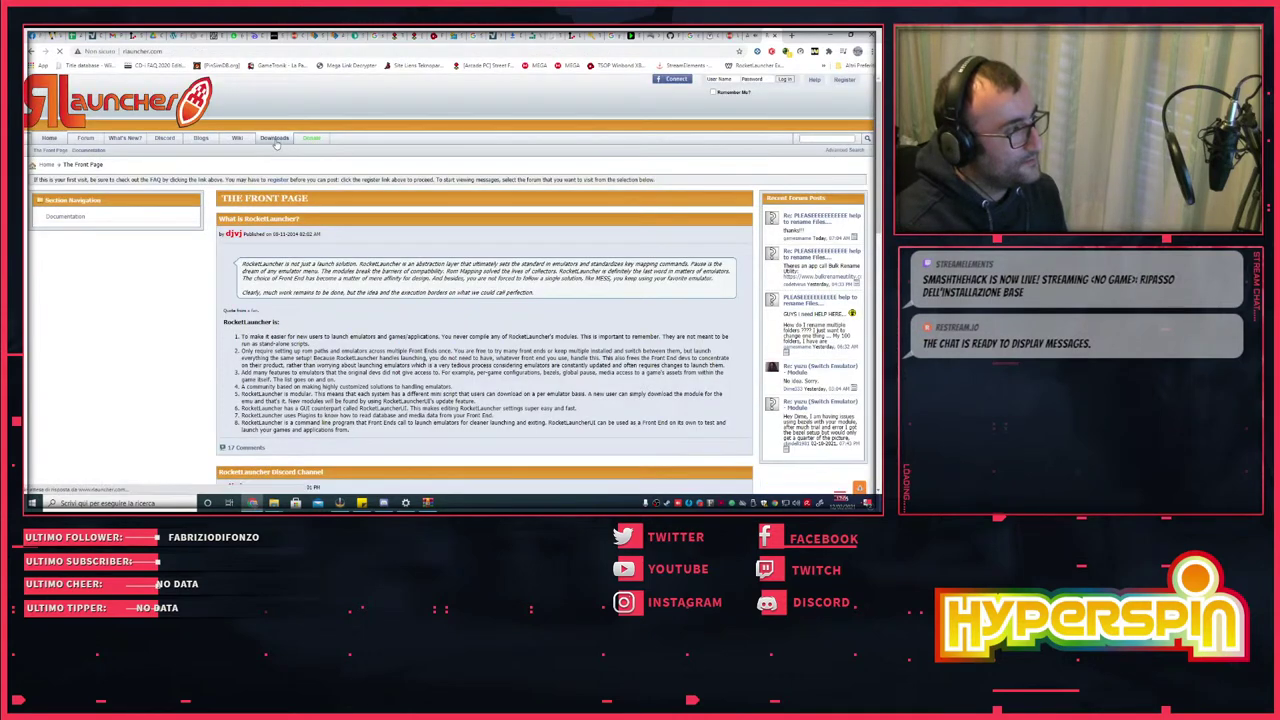
# - Open the RocketLauncher v1.2.0.0 (Full Install) page in the site's downloads and copy the archive password from its description
pyautogui.click(284, 141)
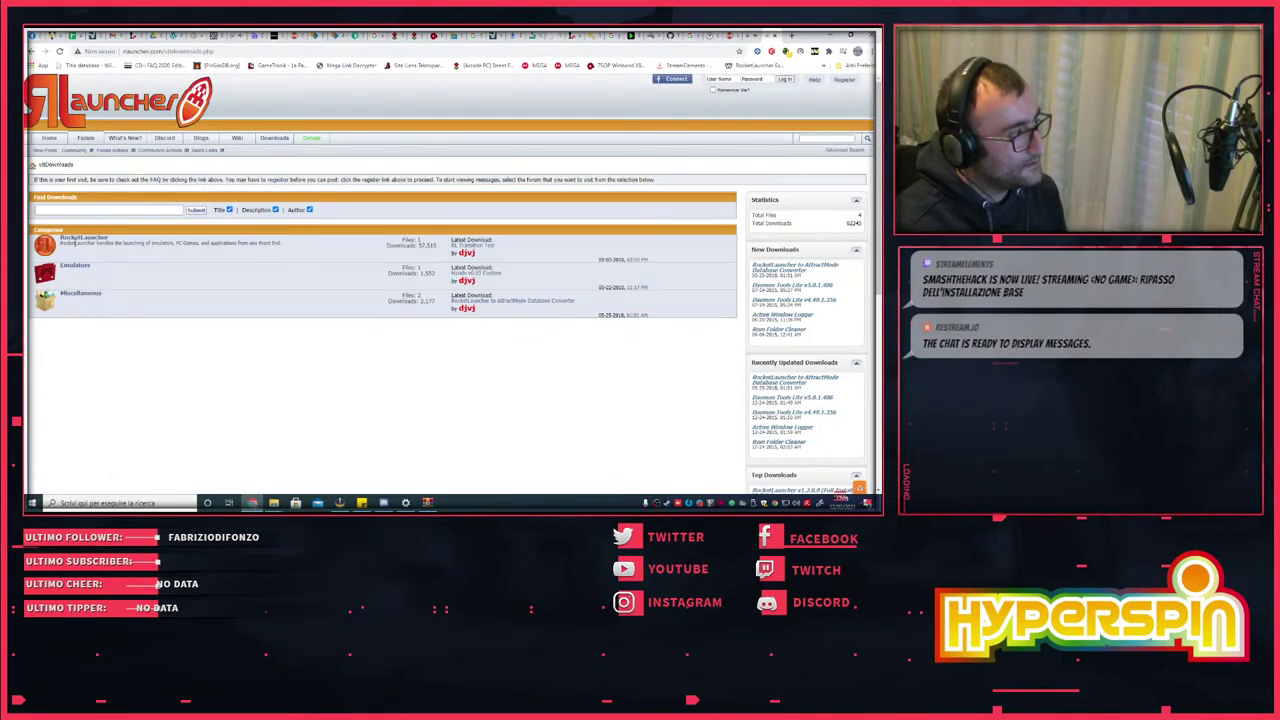
pyautogui.click(80, 239)
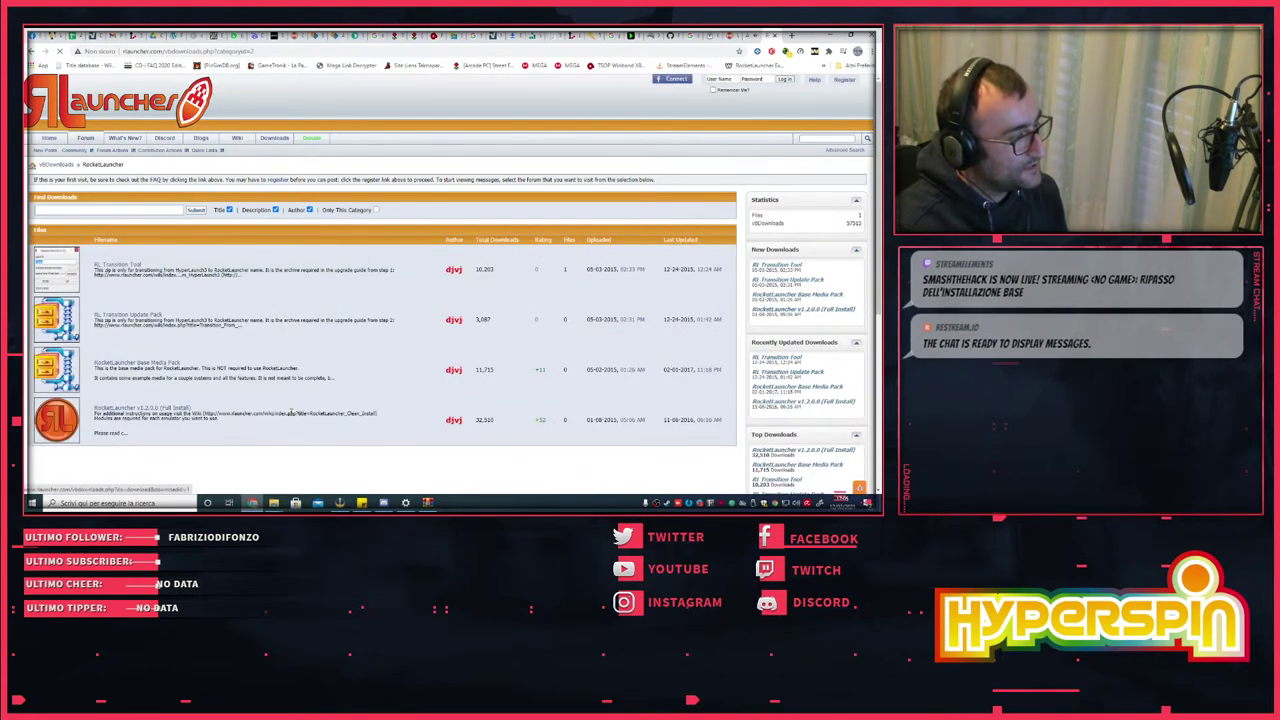
pyautogui.click(289, 412)
pyautogui.scroll(-8, 277, 341)
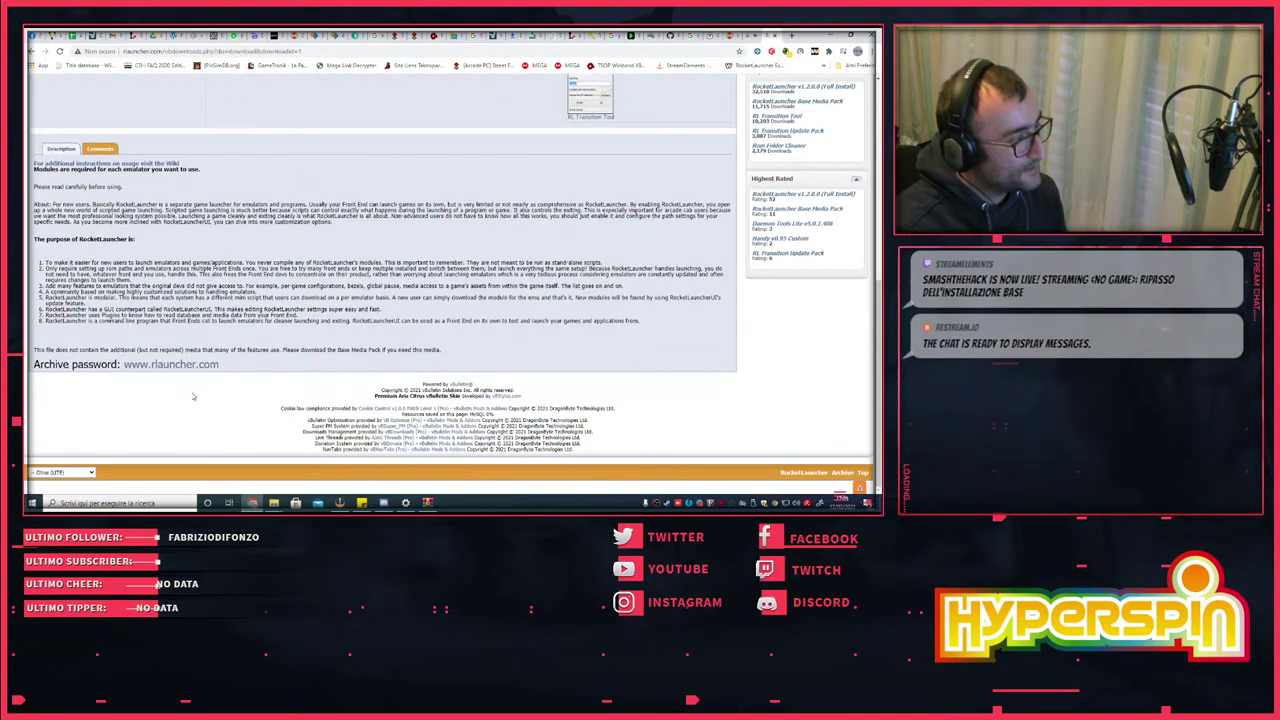
pyautogui.moveTo(220, 366); pyautogui.dragTo(123, 366)
pyautogui.rightClick(147, 368)
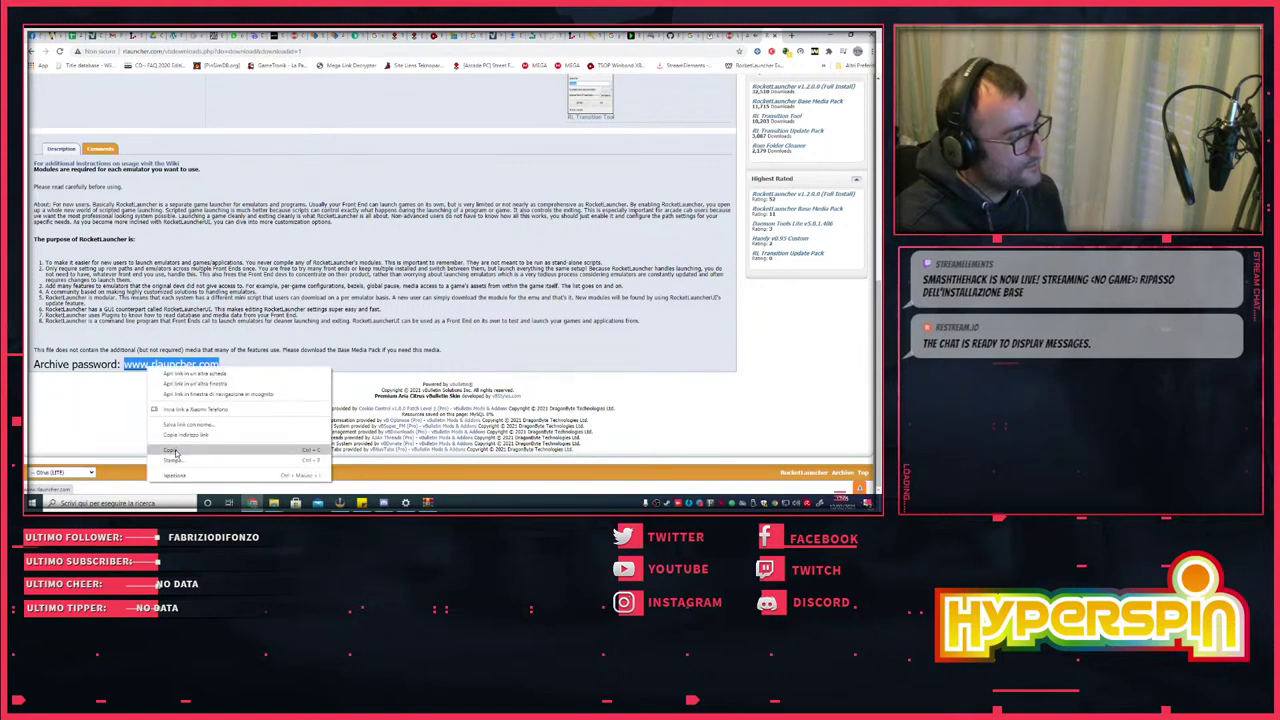
pyautogui.click(171, 453)
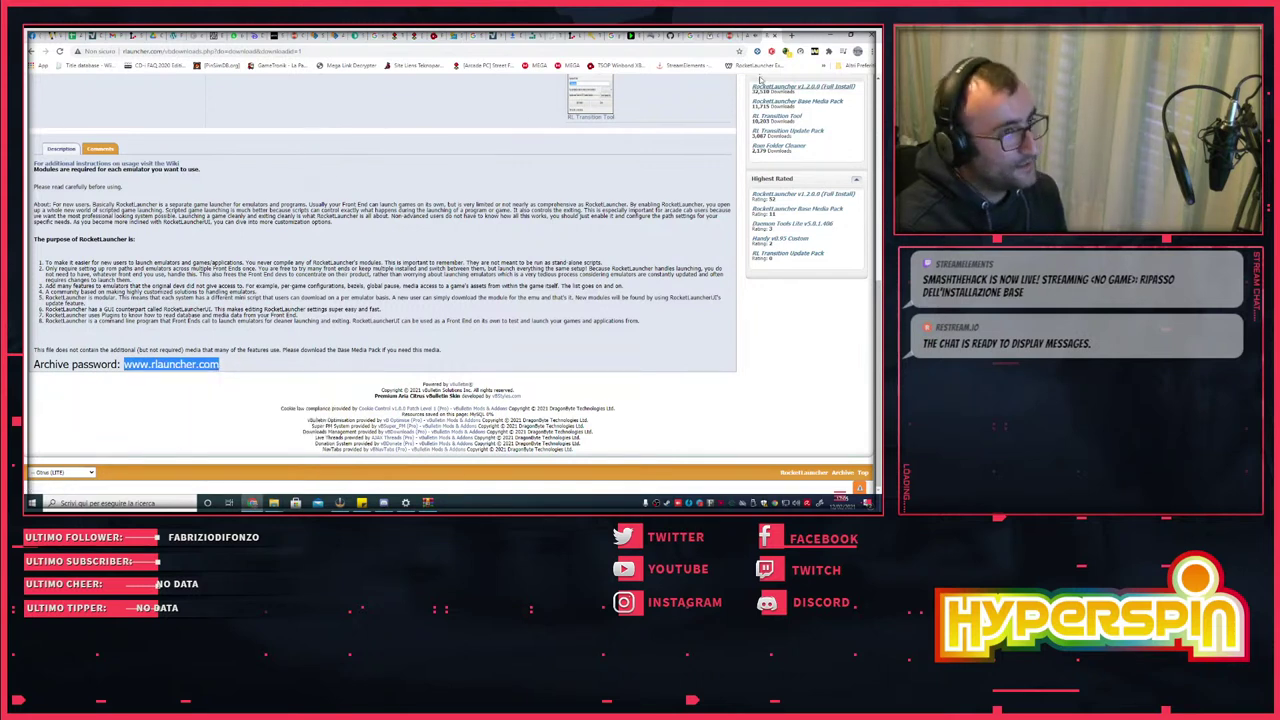
# - Paste the archive password into the extraction prompt and replace the same-named files in the Hyperspin folder
pyautogui.click(831, 36)
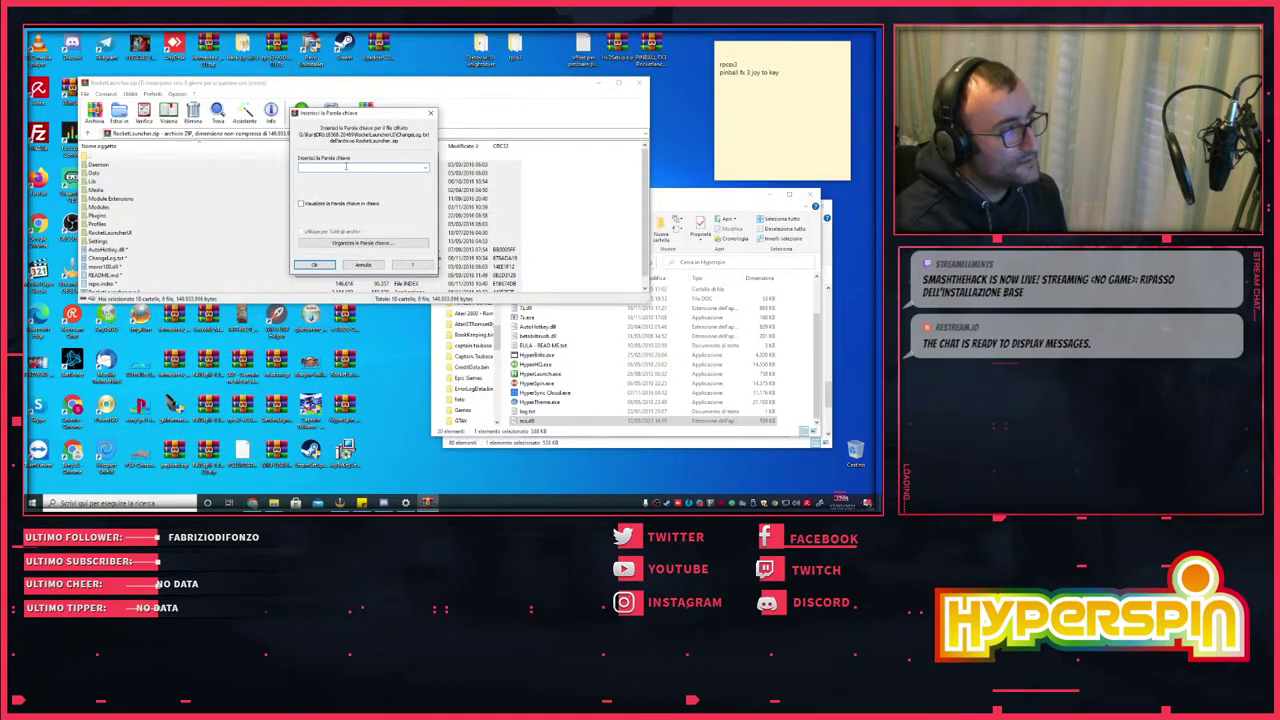
pyautogui.rightClick(346, 167)
pyautogui.click(390, 206)
pyautogui.click(300, 265)
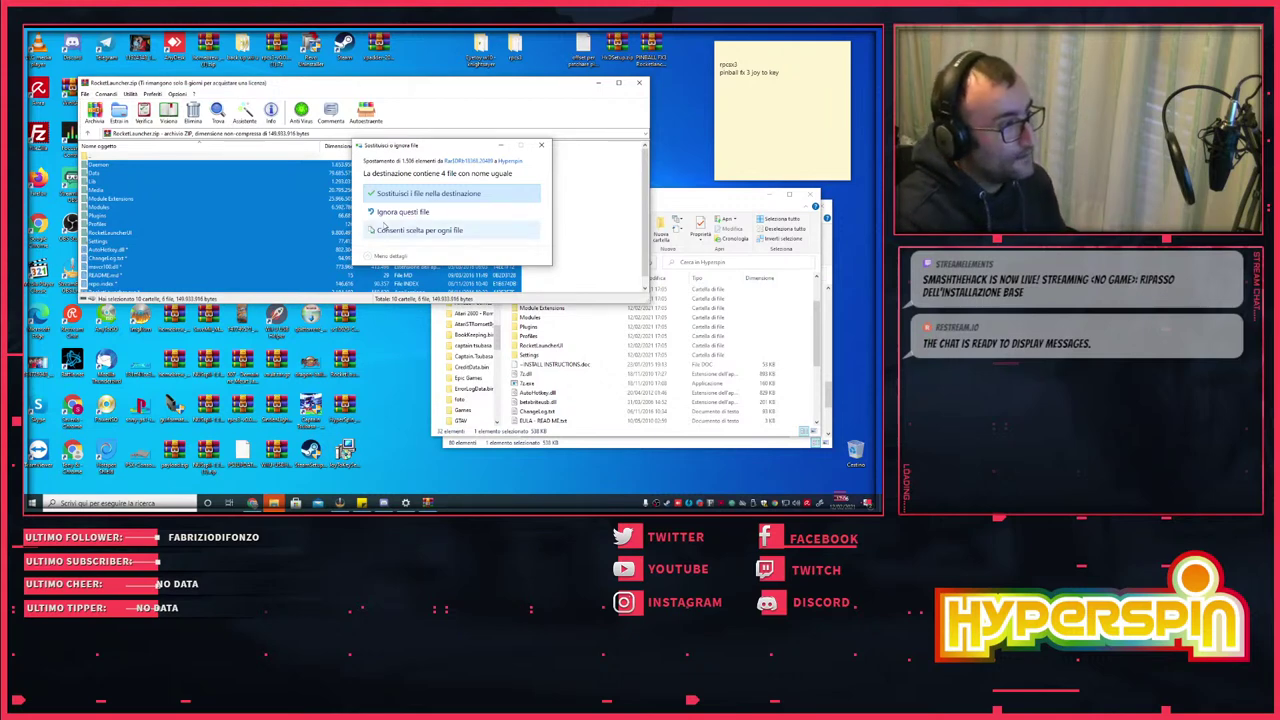
pyautogui.click(412, 194)
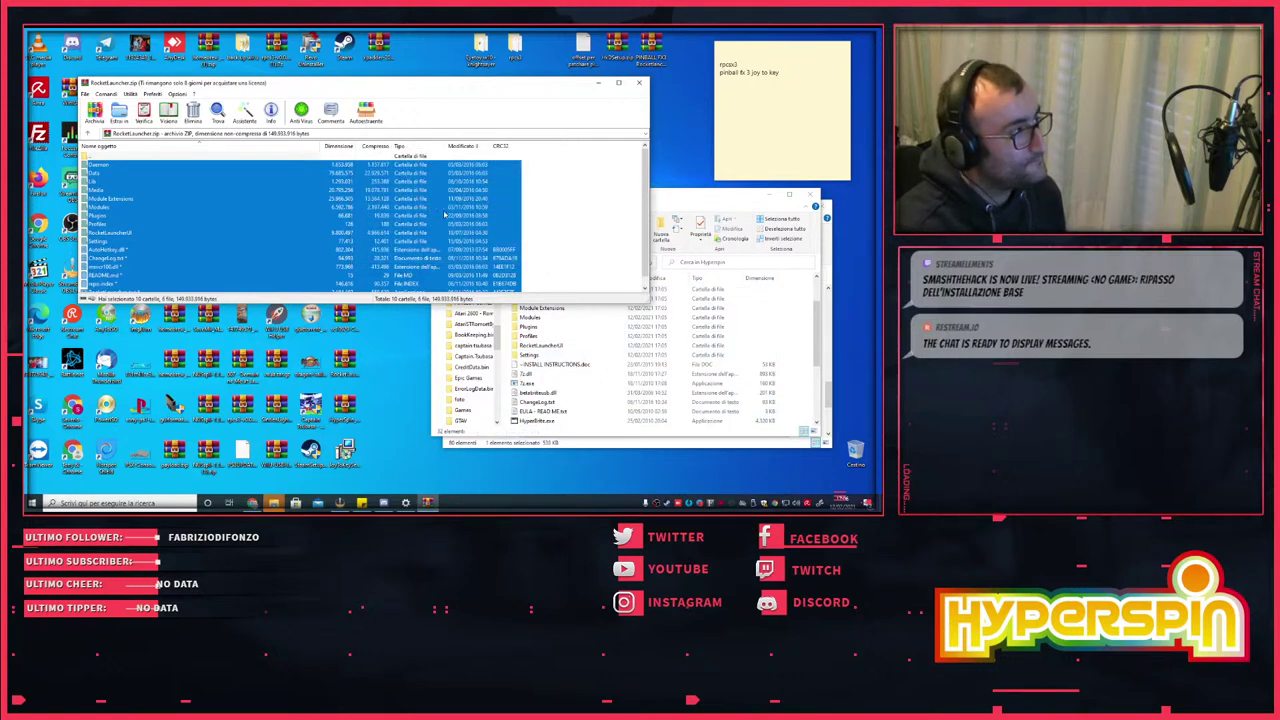
# - Close the RocketLauncher archive and look through the extracted folders and files in the Hyperspin folder
pyautogui.click(638, 82)
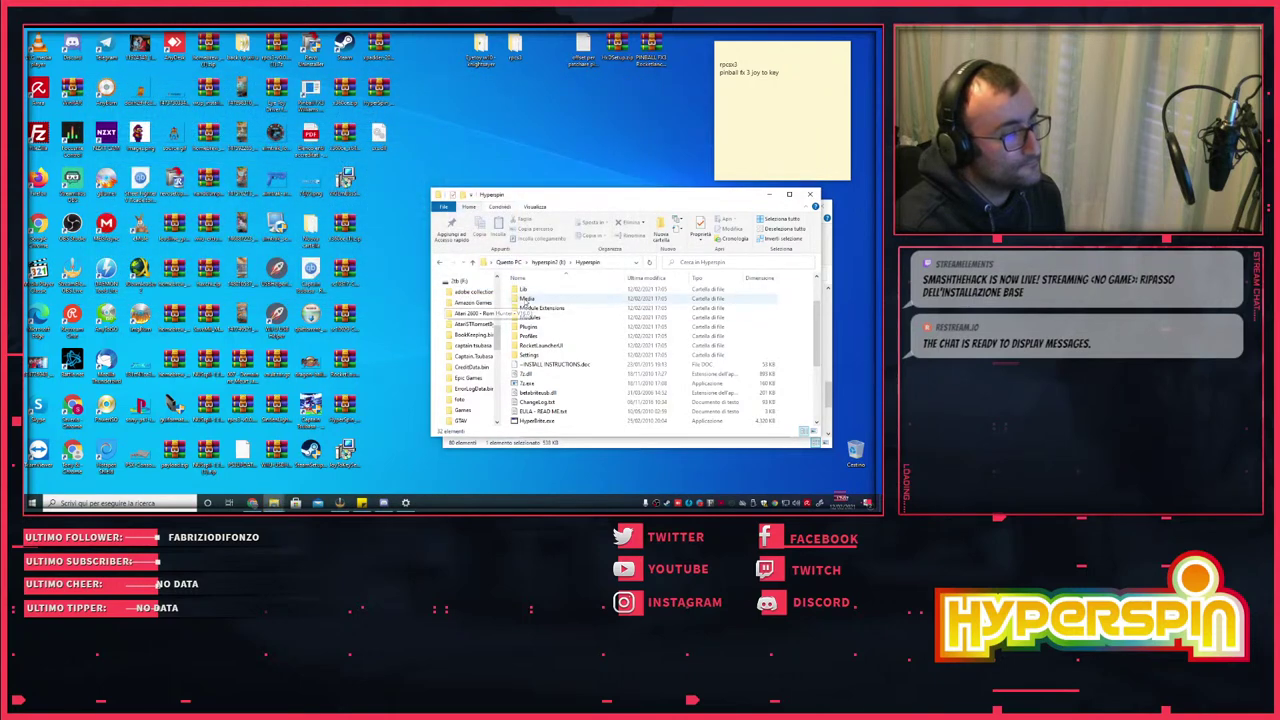
pyautogui.scroll(3, 618, 340)
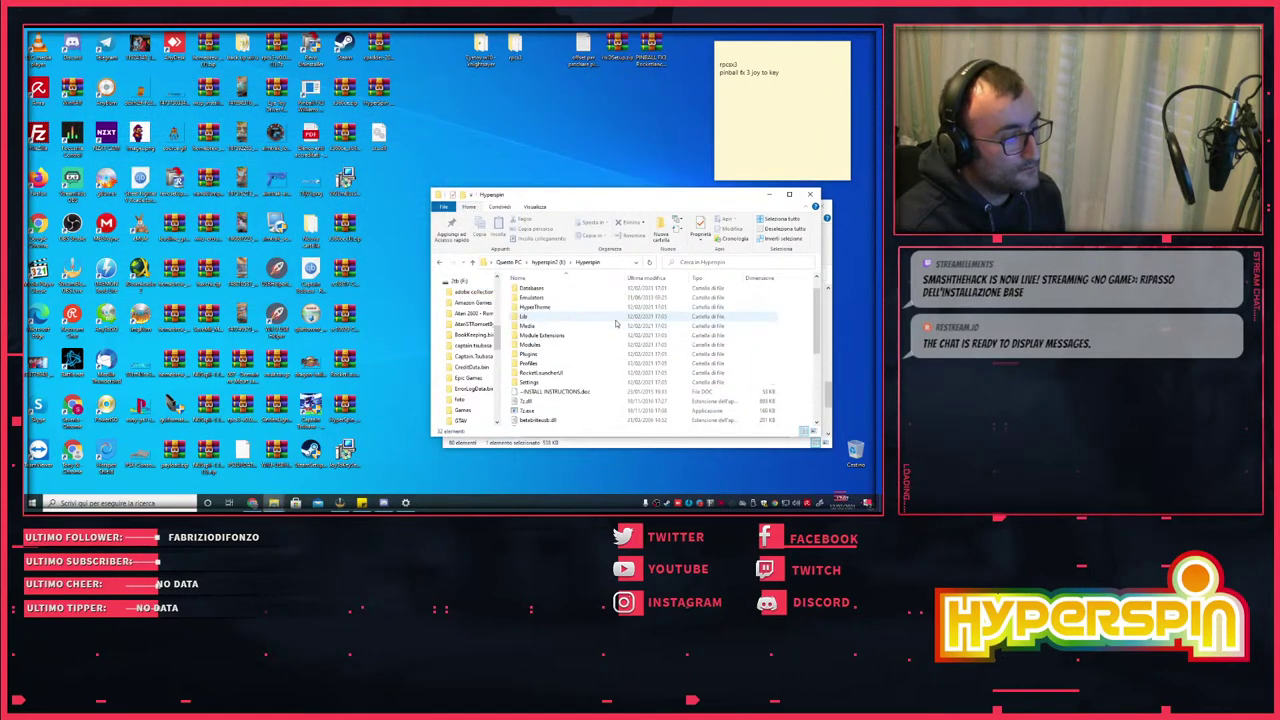
pyautogui.scroll(-2, 610, 322)
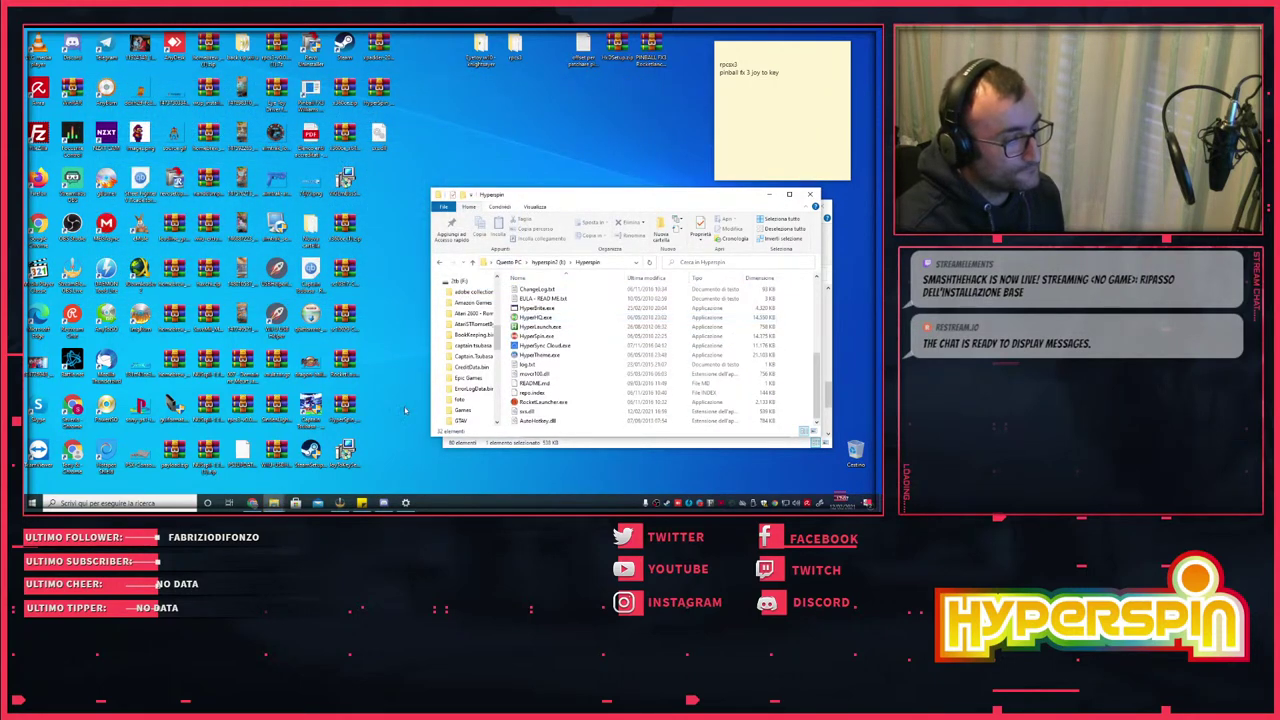
pyautogui.scroll(2, 590, 326)
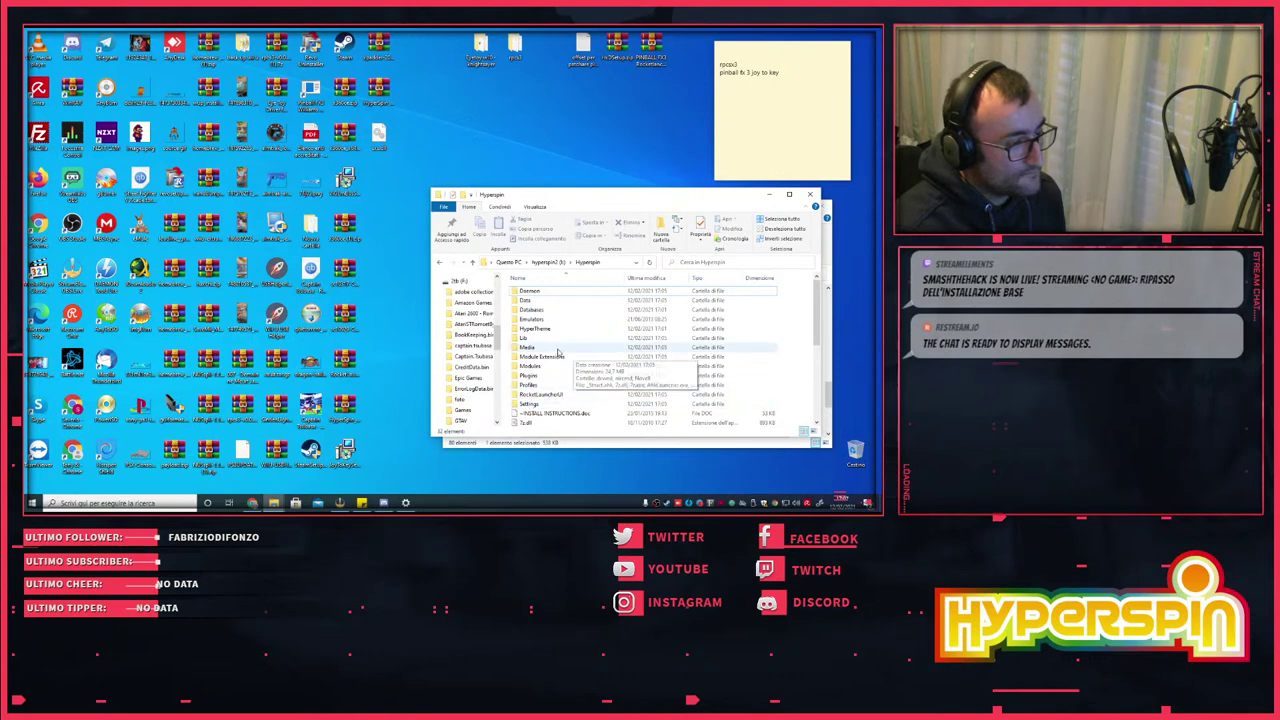
# - Create a new folder named utils inside the Hyperspin folder
pyautogui.rightClick(508, 375)
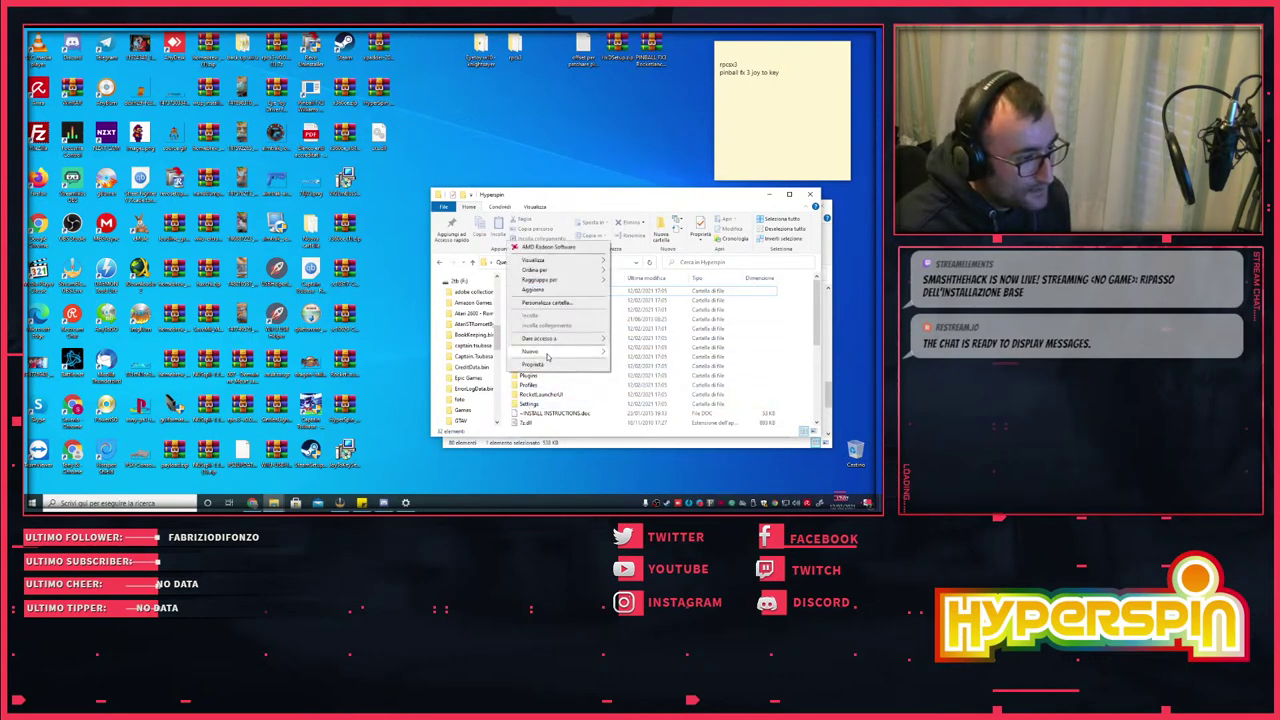
pyautogui.moveTo(548, 355)
pyautogui.click(628, 354)
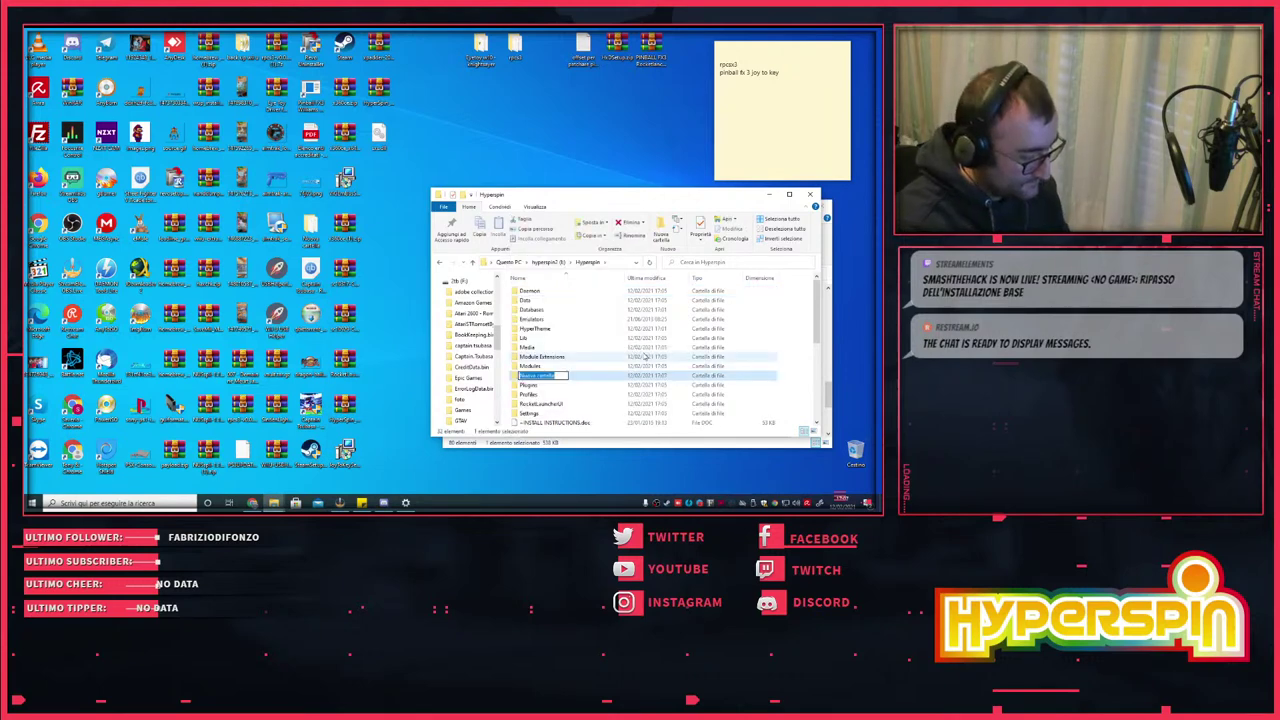
pyautogui.write('e')
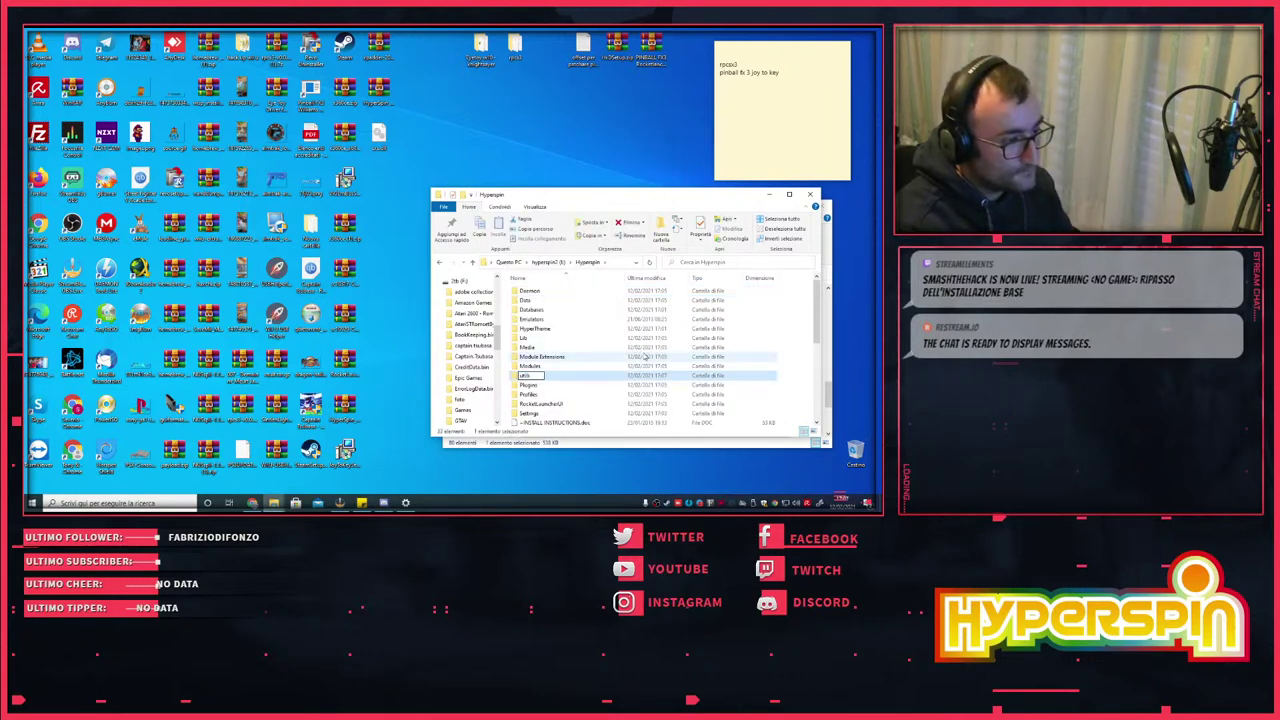
pyautogui.press('Return')
# - Look through the Hyperspin folder's subfolders and files, including RocketLauncher.exe, and open the utils folder
pyautogui.doubleClick(529, 290)
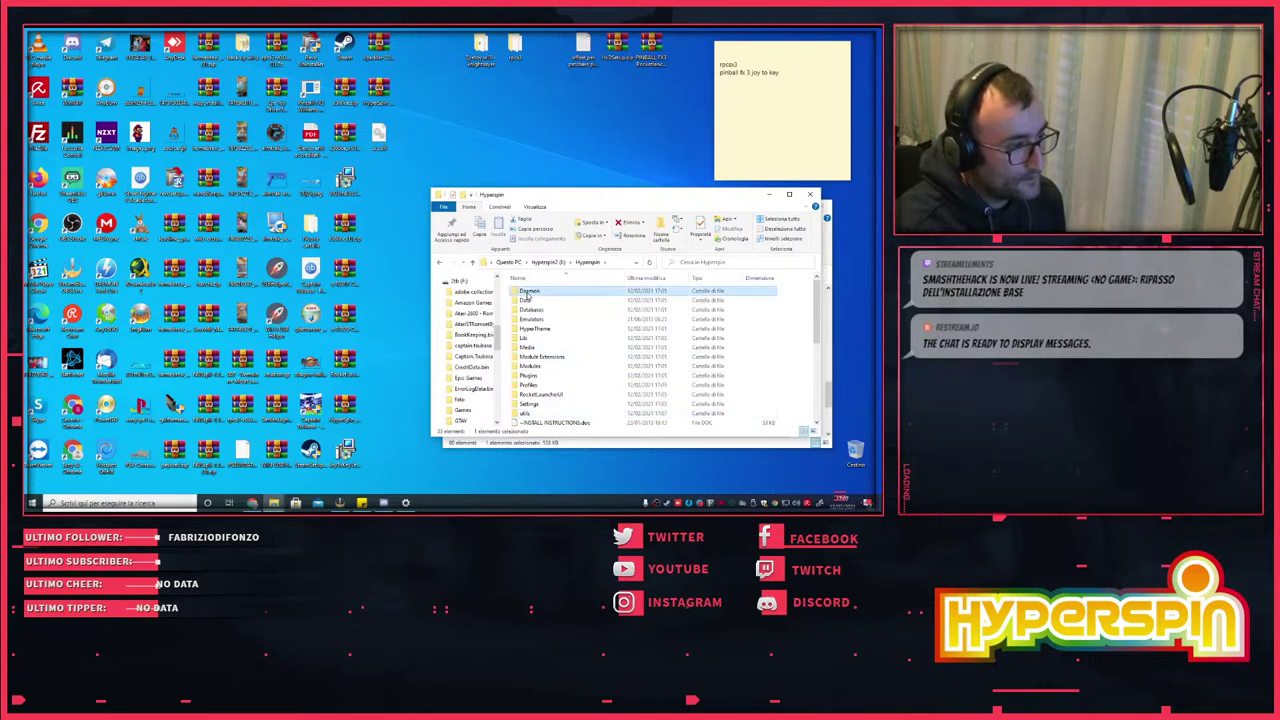
pyautogui.click(438, 264)
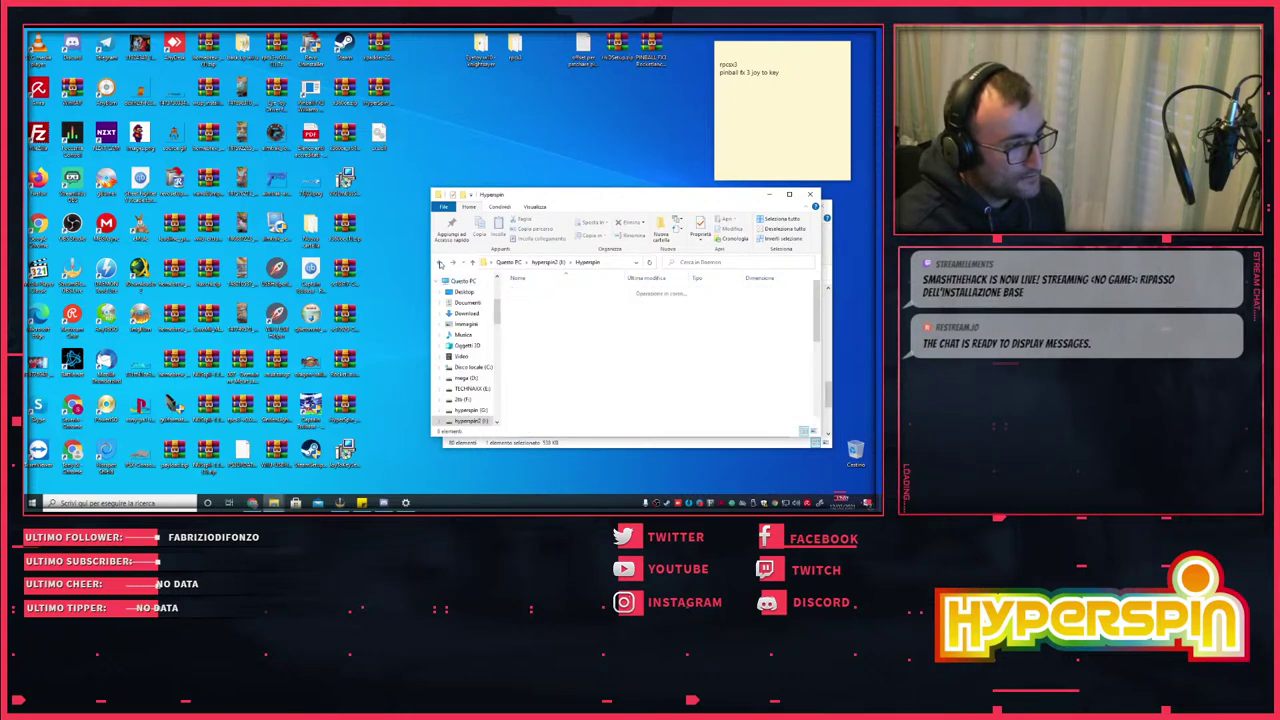
pyautogui.scroll(-2, 590, 370)
pyautogui.scroll(3, 590, 370)
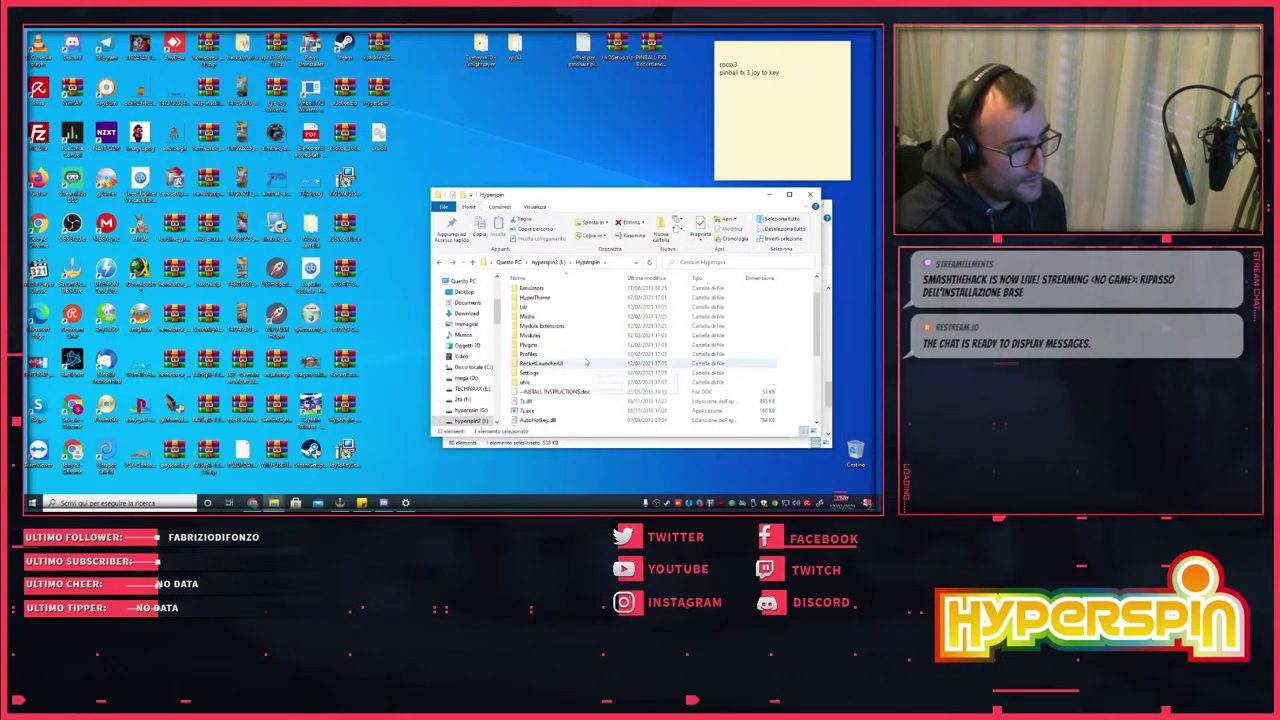
pyautogui.doubleClick(530, 291)
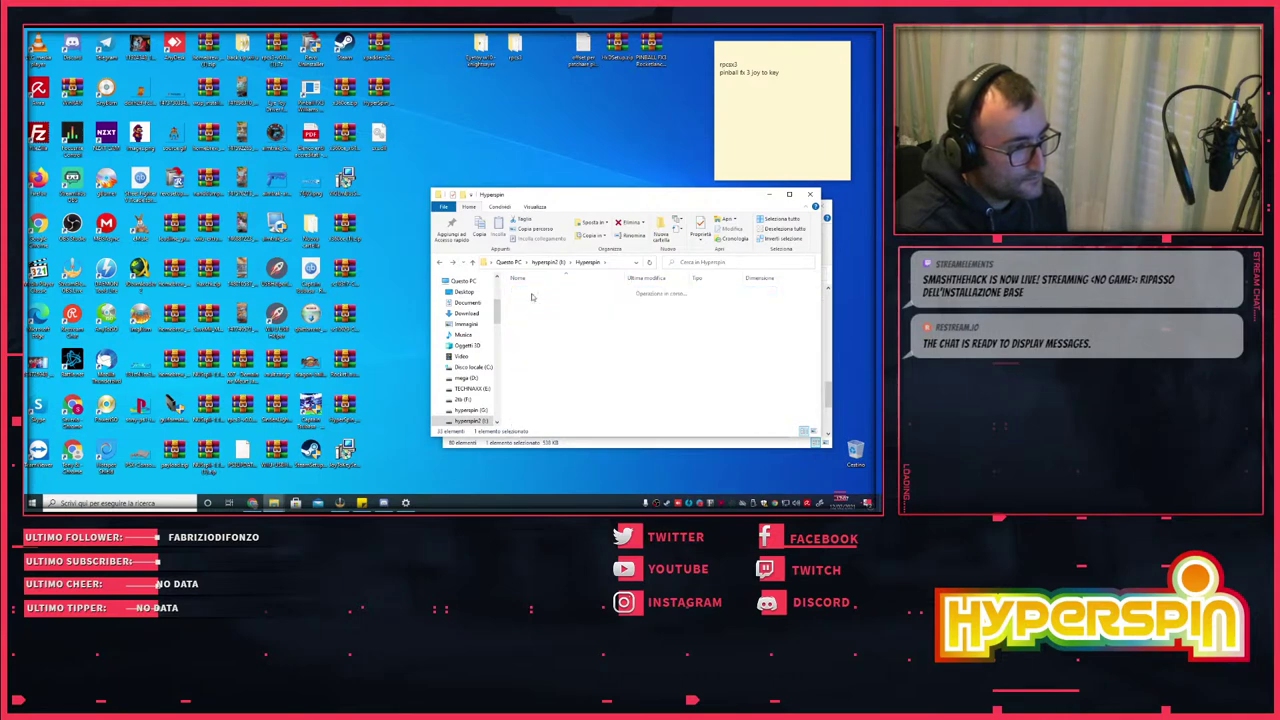
pyautogui.click(438, 262)
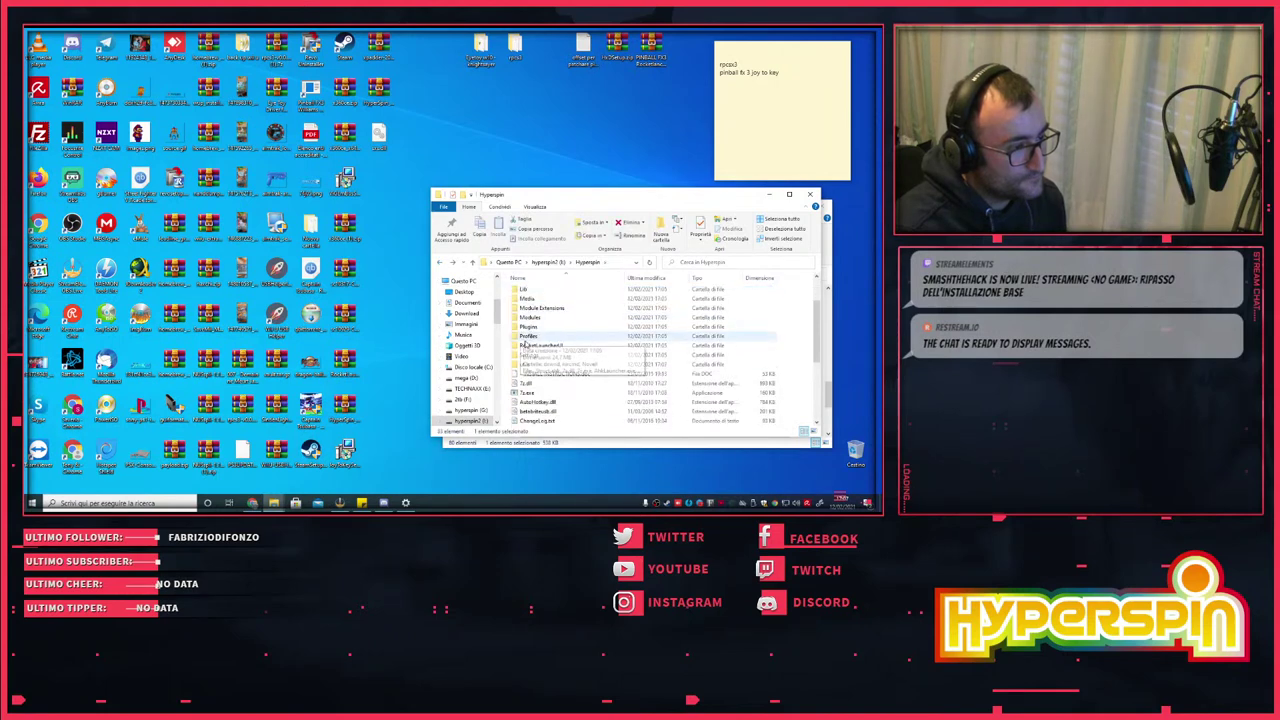
pyautogui.scroll(-2, 536, 344)
pyautogui.click(543, 411)
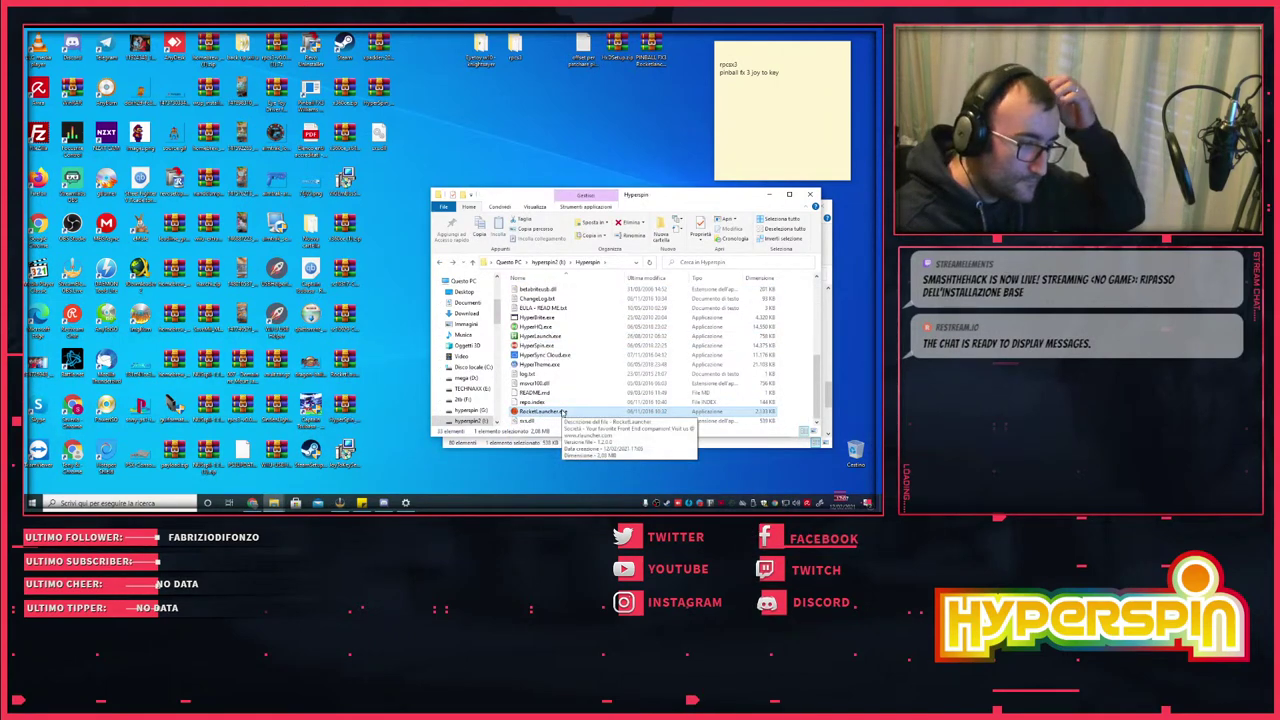
pyautogui.scroll(3, 545, 350)
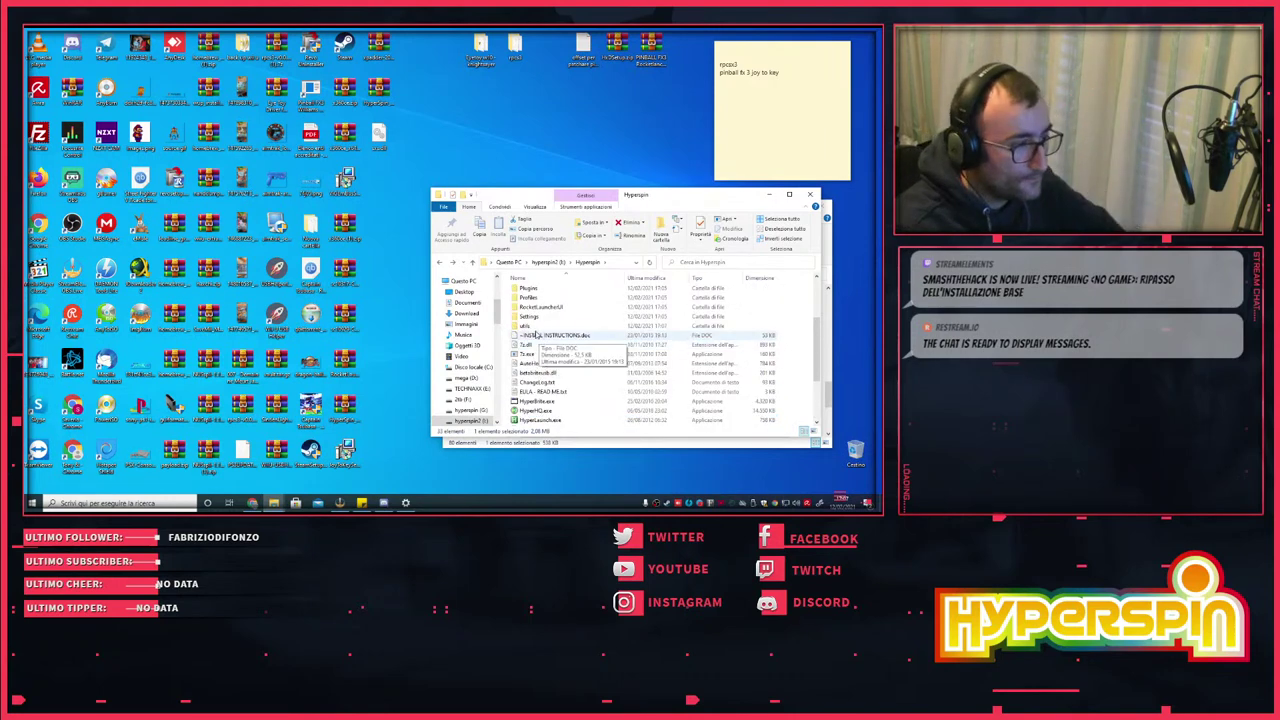
pyautogui.doubleClick(528, 327)
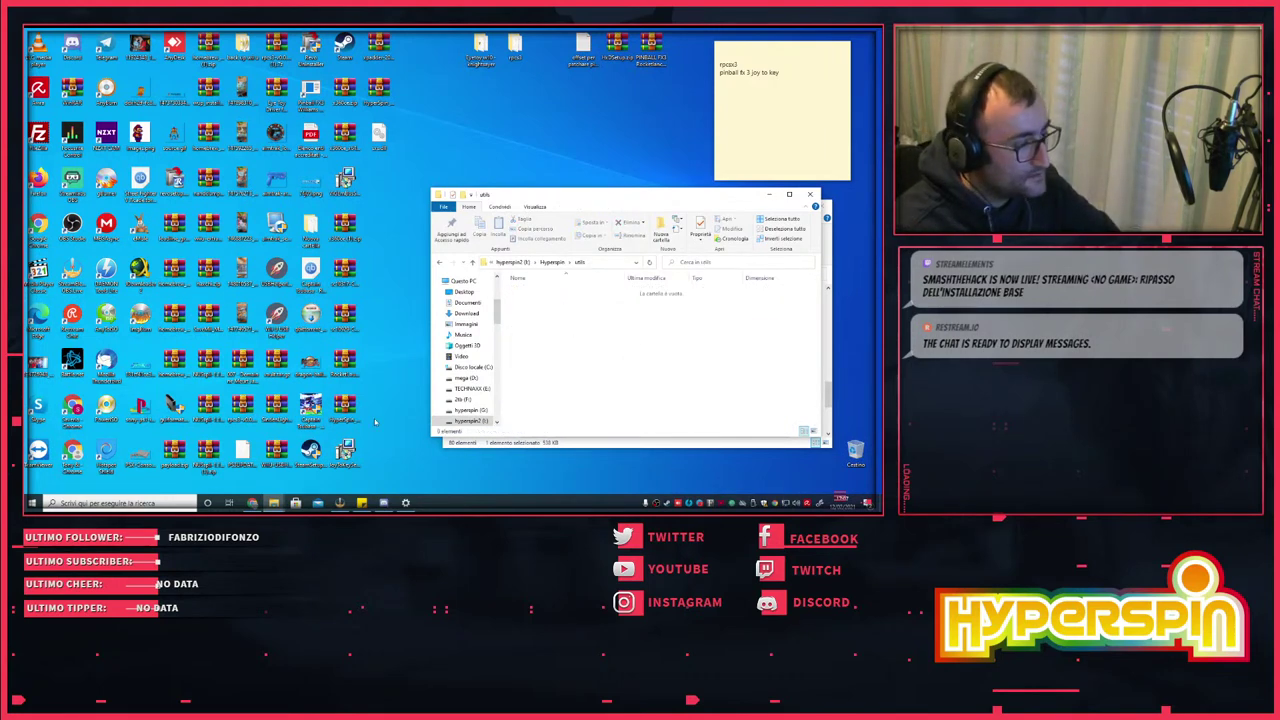
pyautogui.click(345, 451)
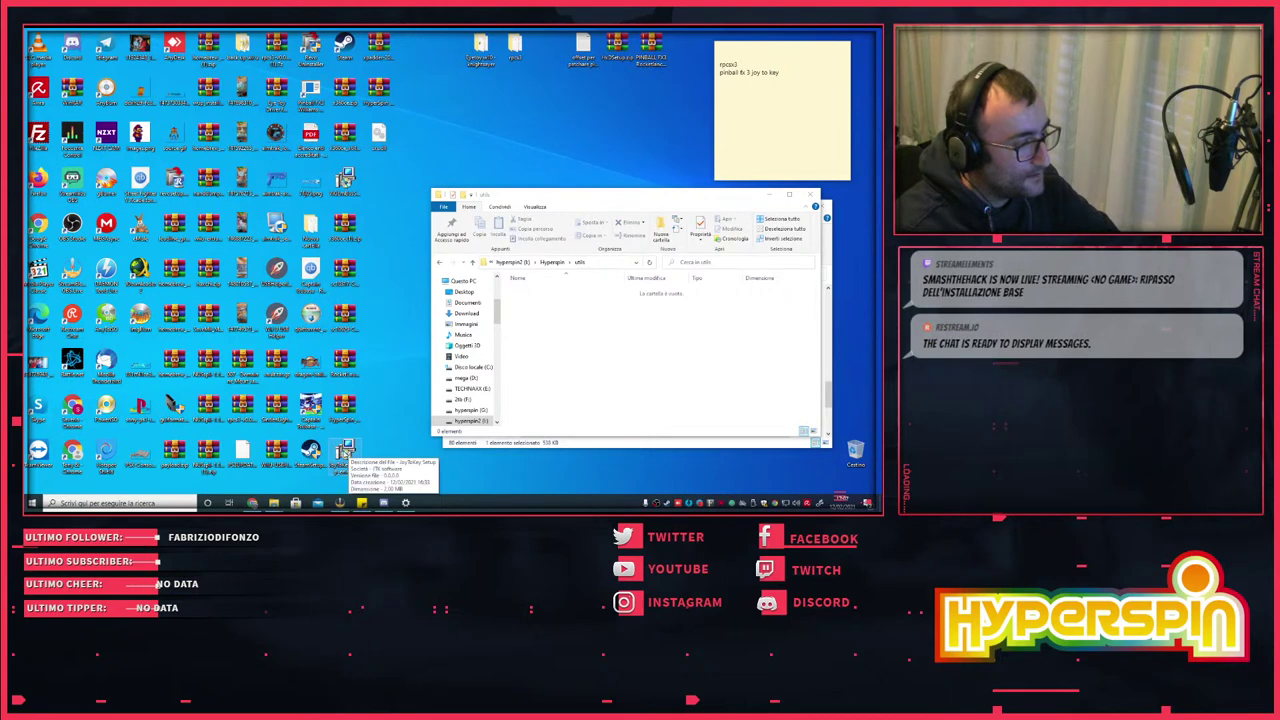
pyautogui.doubleClick(345, 451)
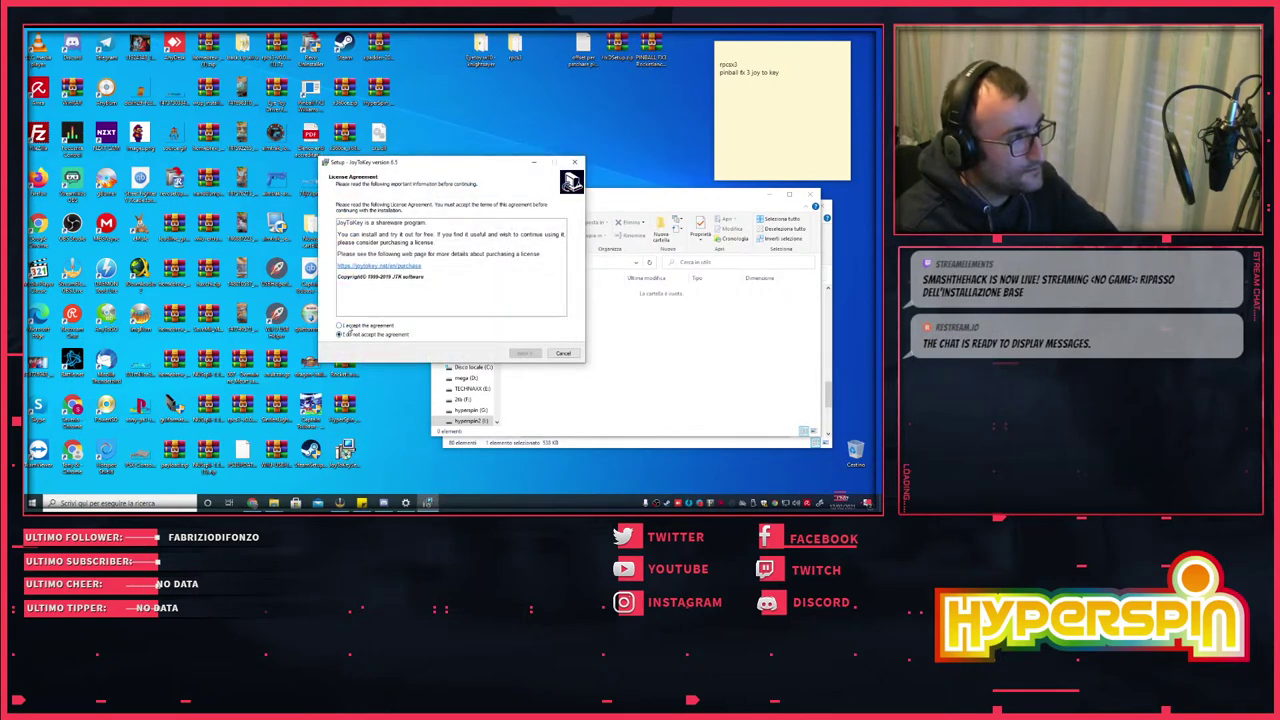
pyautogui.click(353, 327)
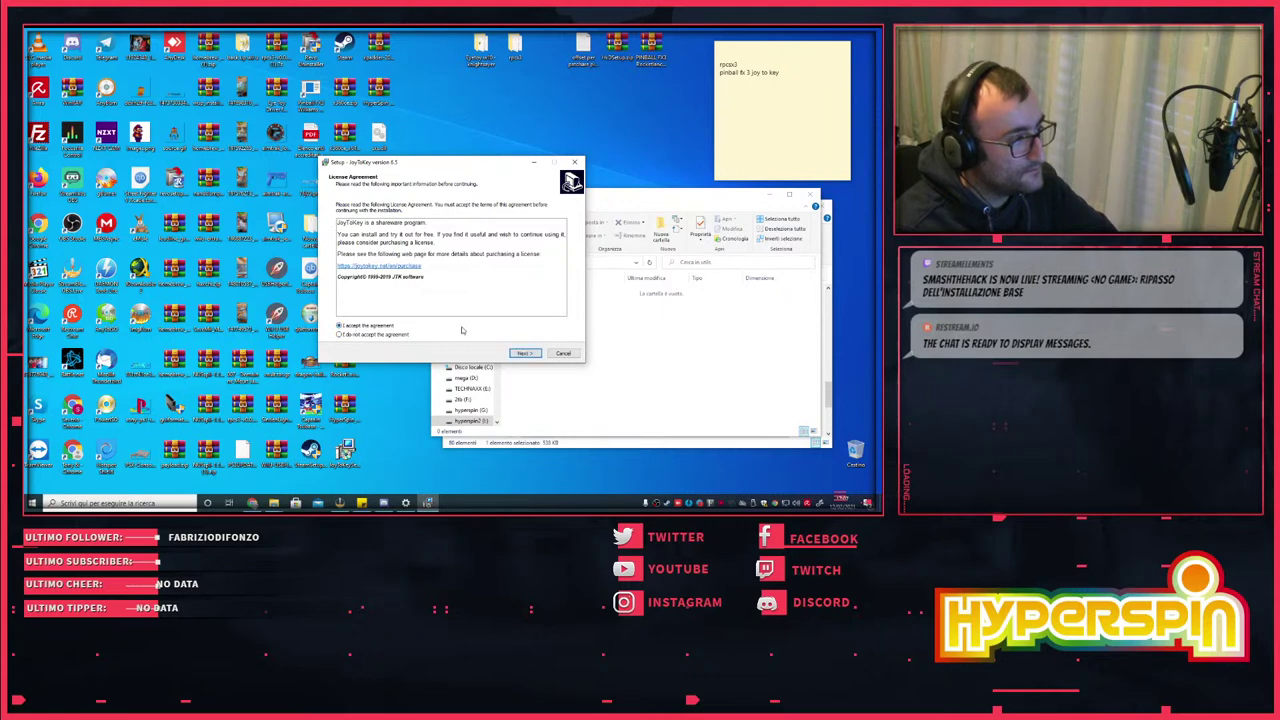
pyautogui.click(564, 351)
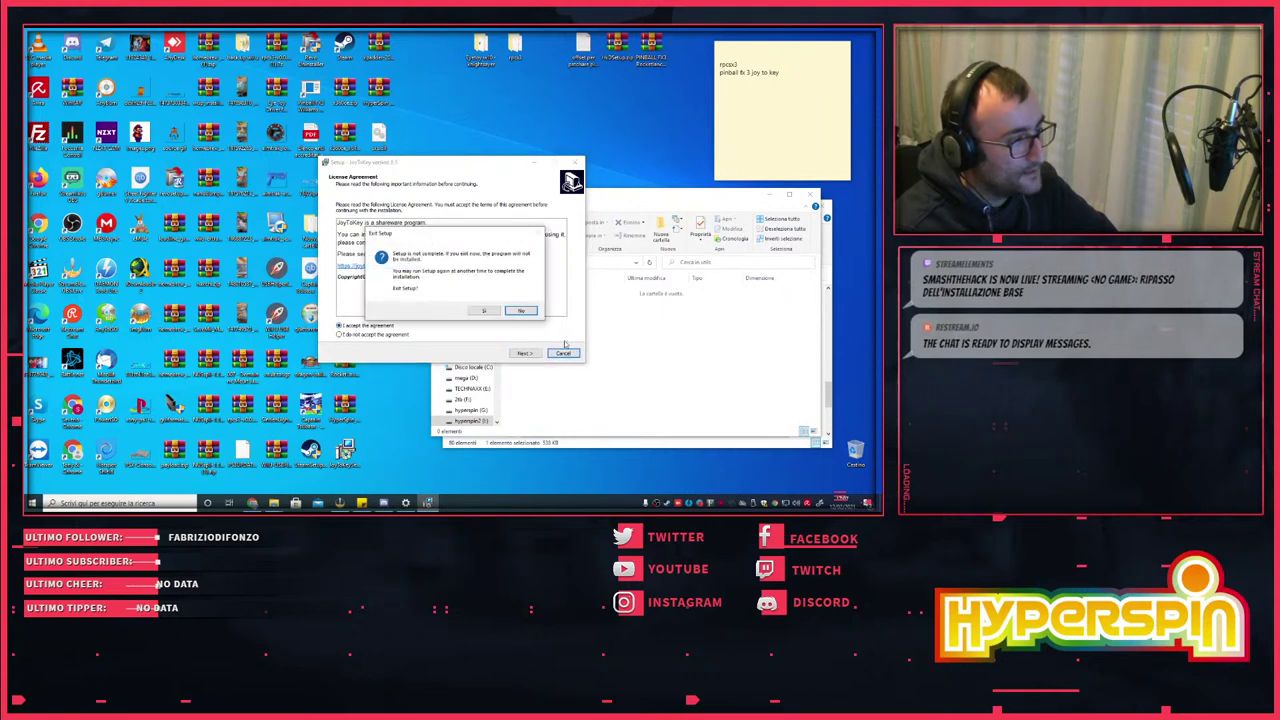
pyautogui.click(480, 311)
# - Copy JoyToKeySetup_en.exe from the desktop into the utils folder and install JoyToKey from that copy, accepting the license agreement
pyautogui.moveTo(340, 452); pyautogui.dragTo(556, 306)
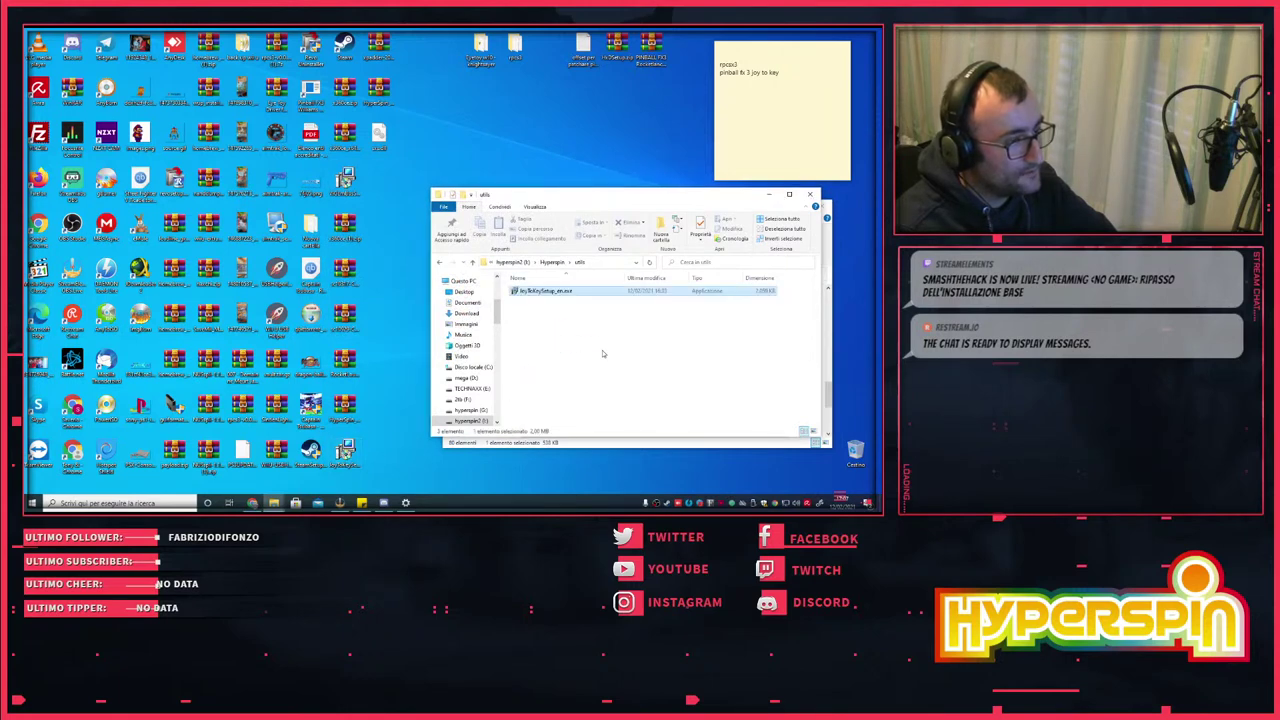
pyautogui.doubleClick(556, 292)
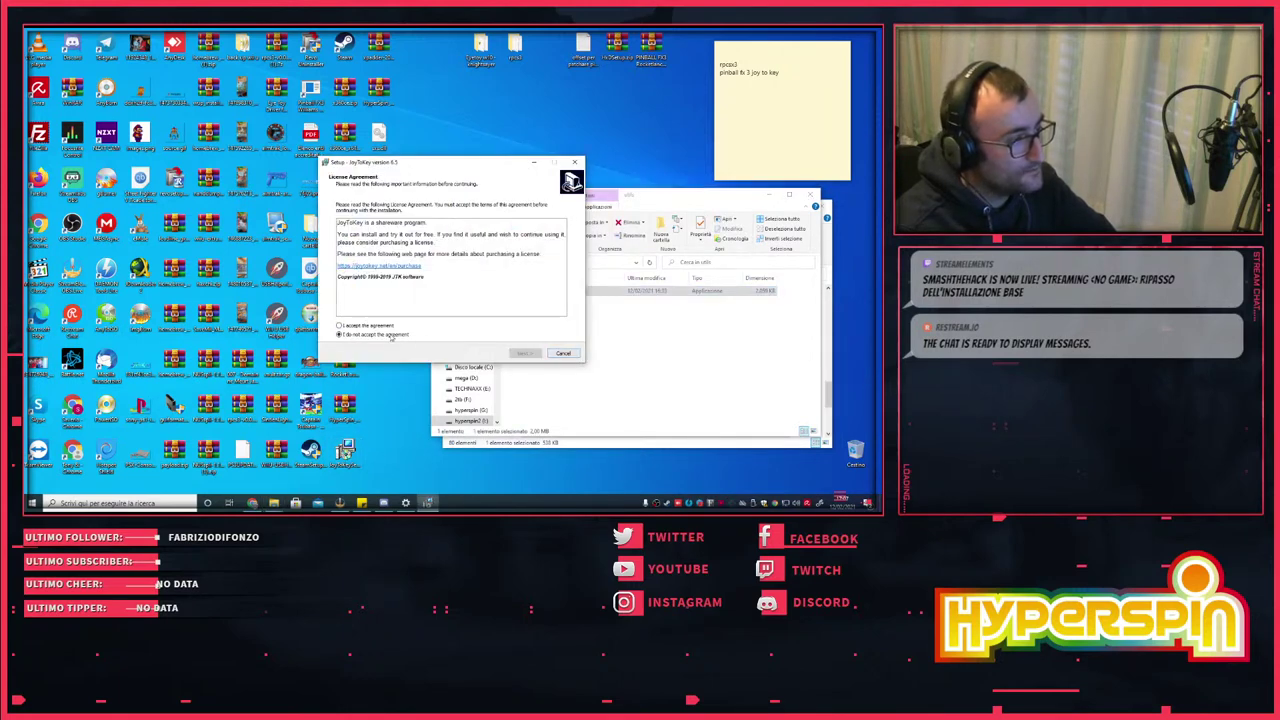
pyautogui.click(412, 326)
pyautogui.click(527, 353)
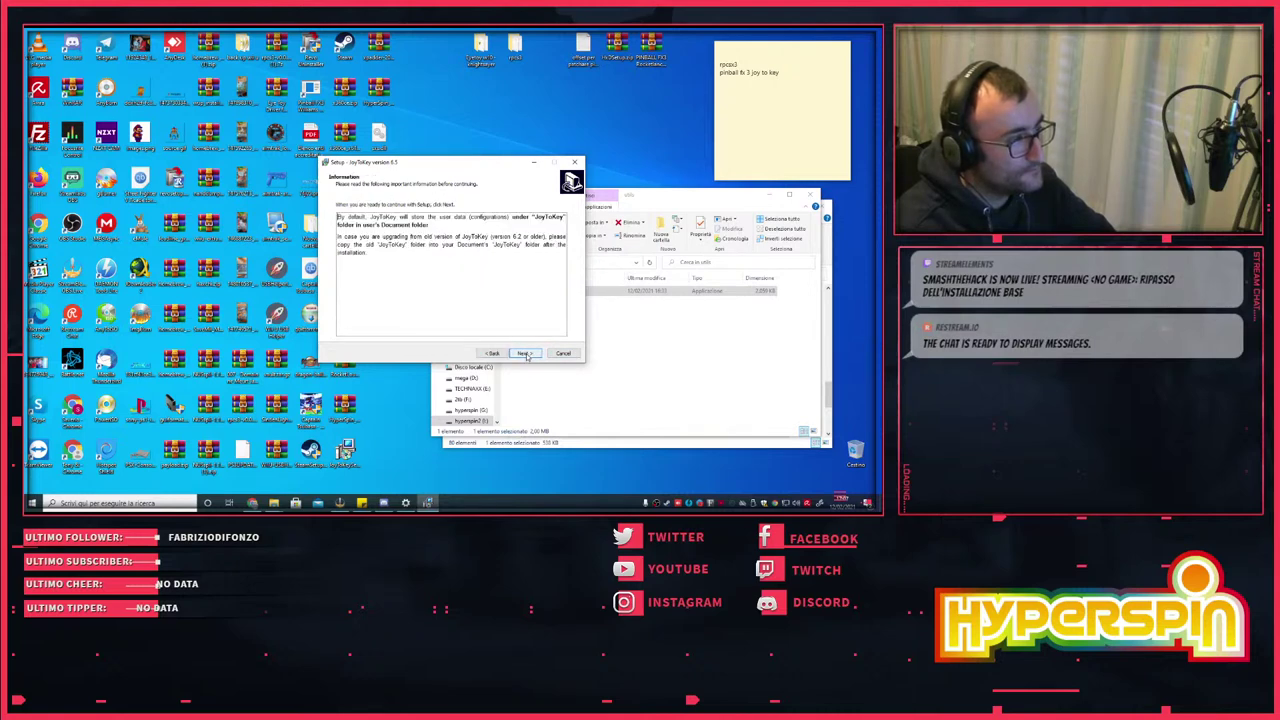
pyautogui.click(525, 353)
pyautogui.click(525, 353)
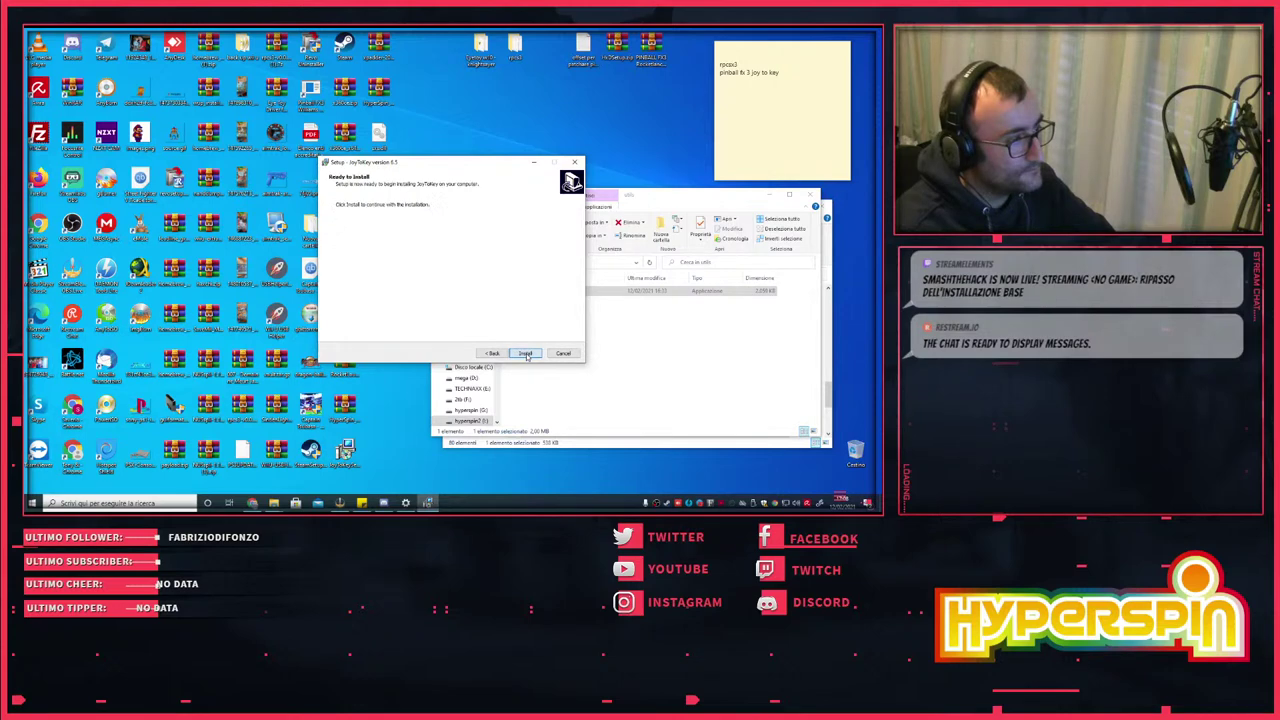
pyautogui.click(526, 354)
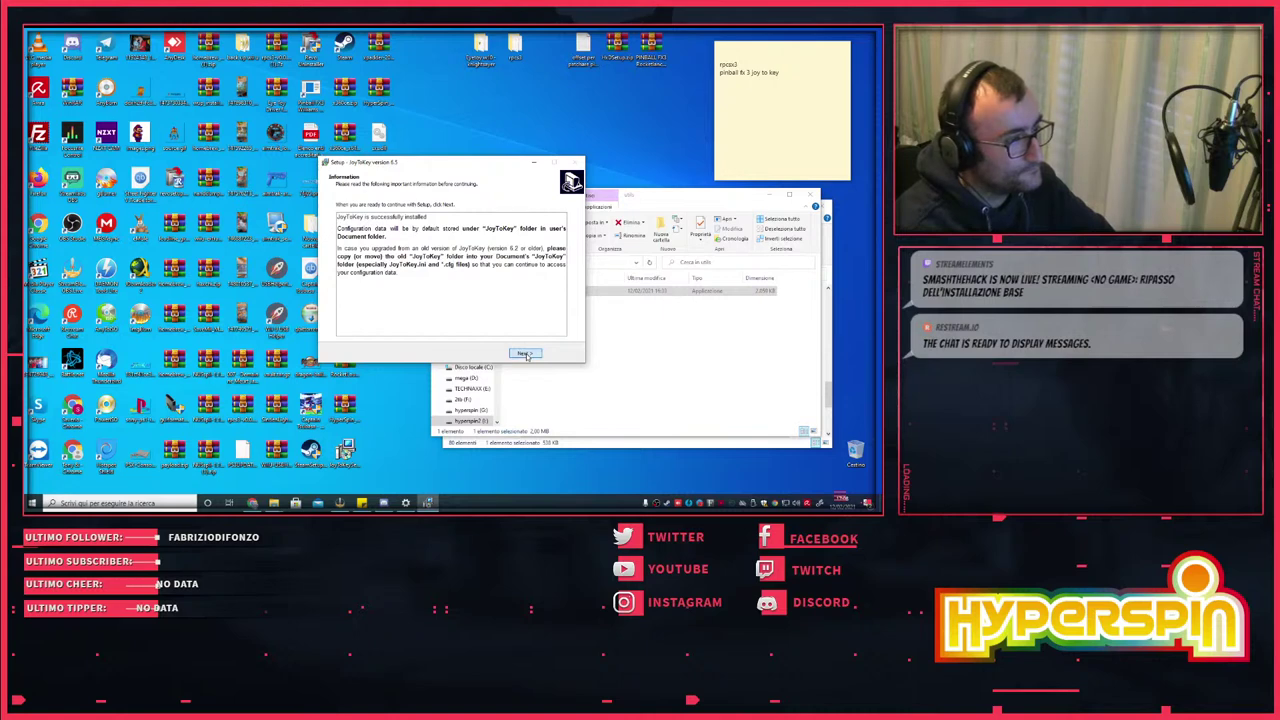
pyautogui.click(525, 353)
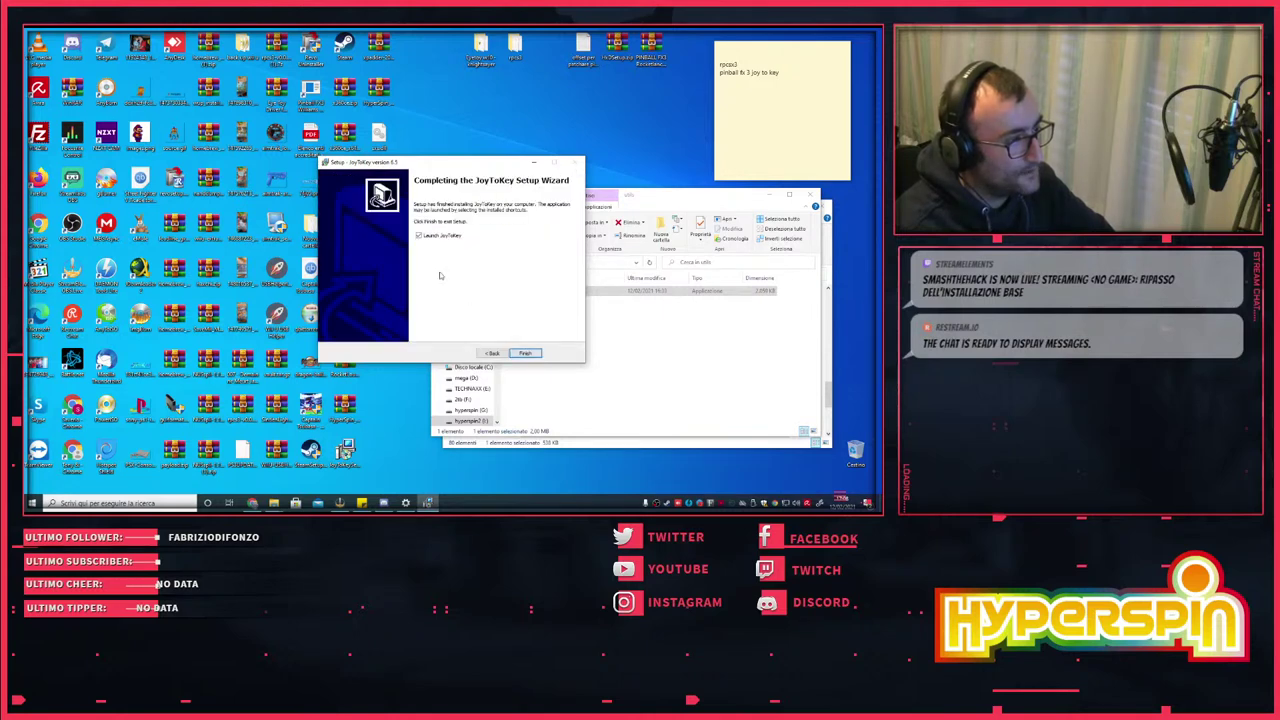
pyautogui.click(527, 354)
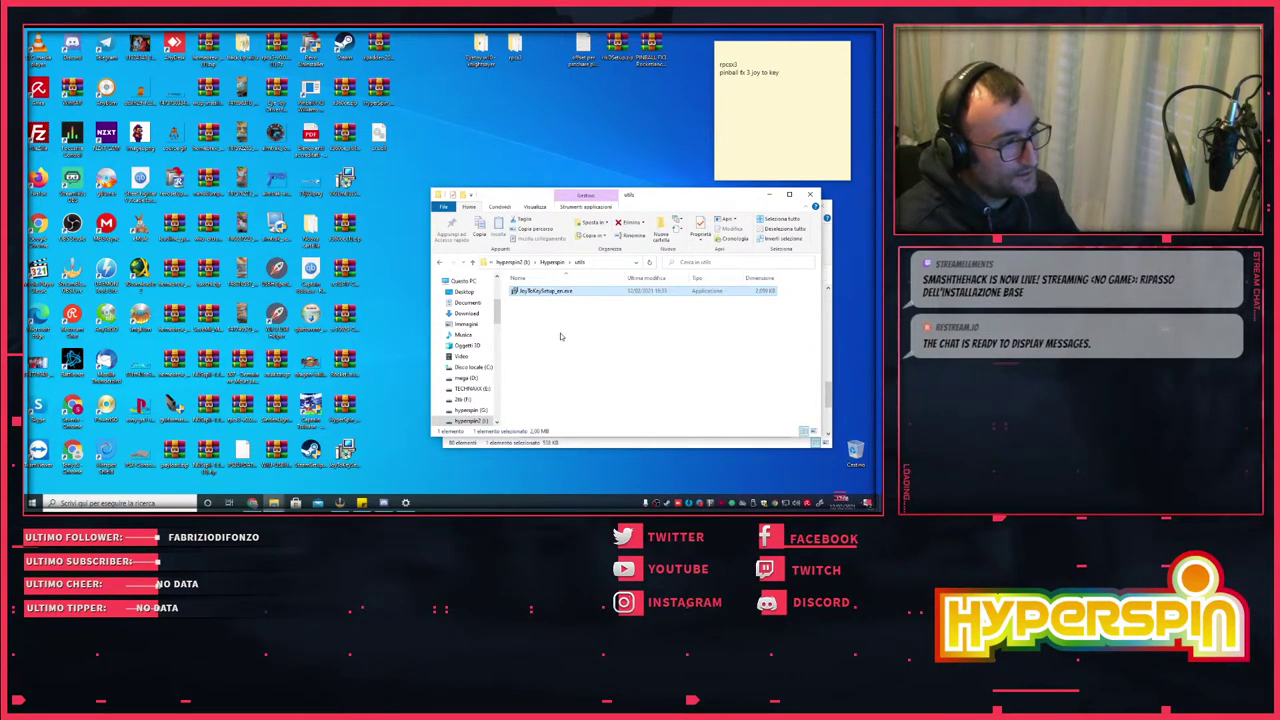
# - Examine the JoyToKey folder inside utils of the existing hyperspin installation on drive G, and close the window
pyautogui.click(470, 410)
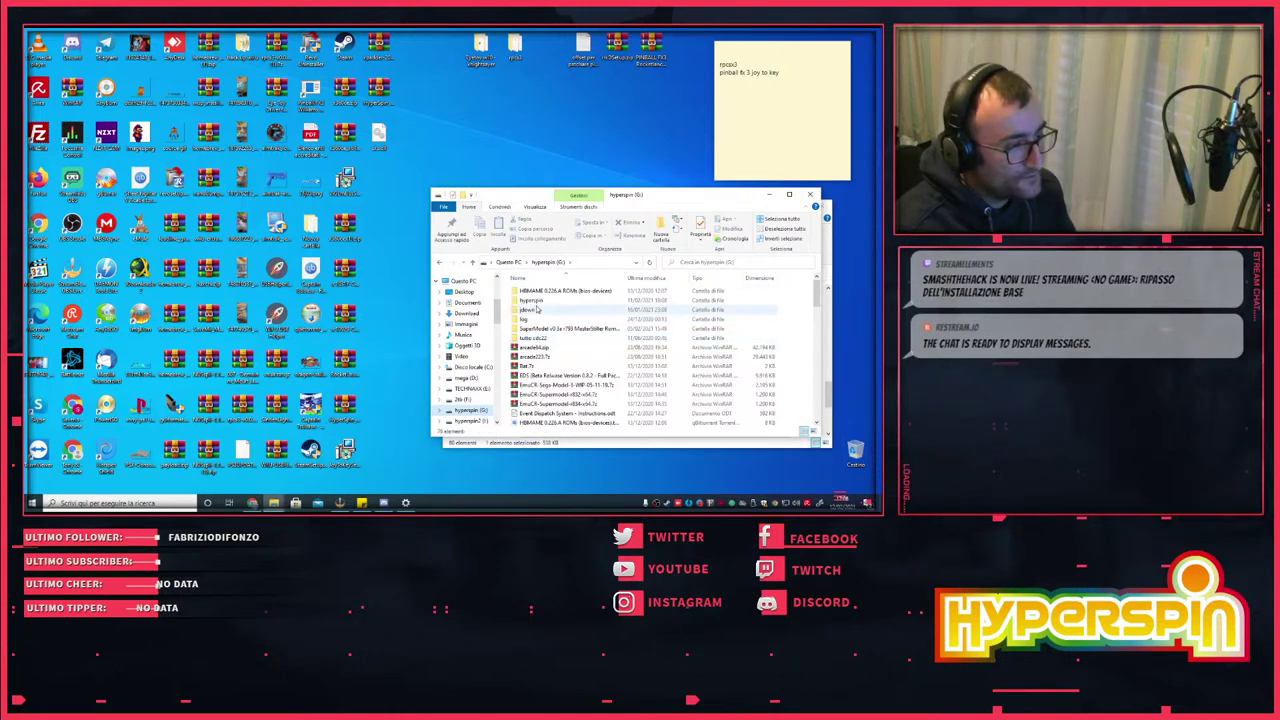
pyautogui.doubleClick(539, 303)
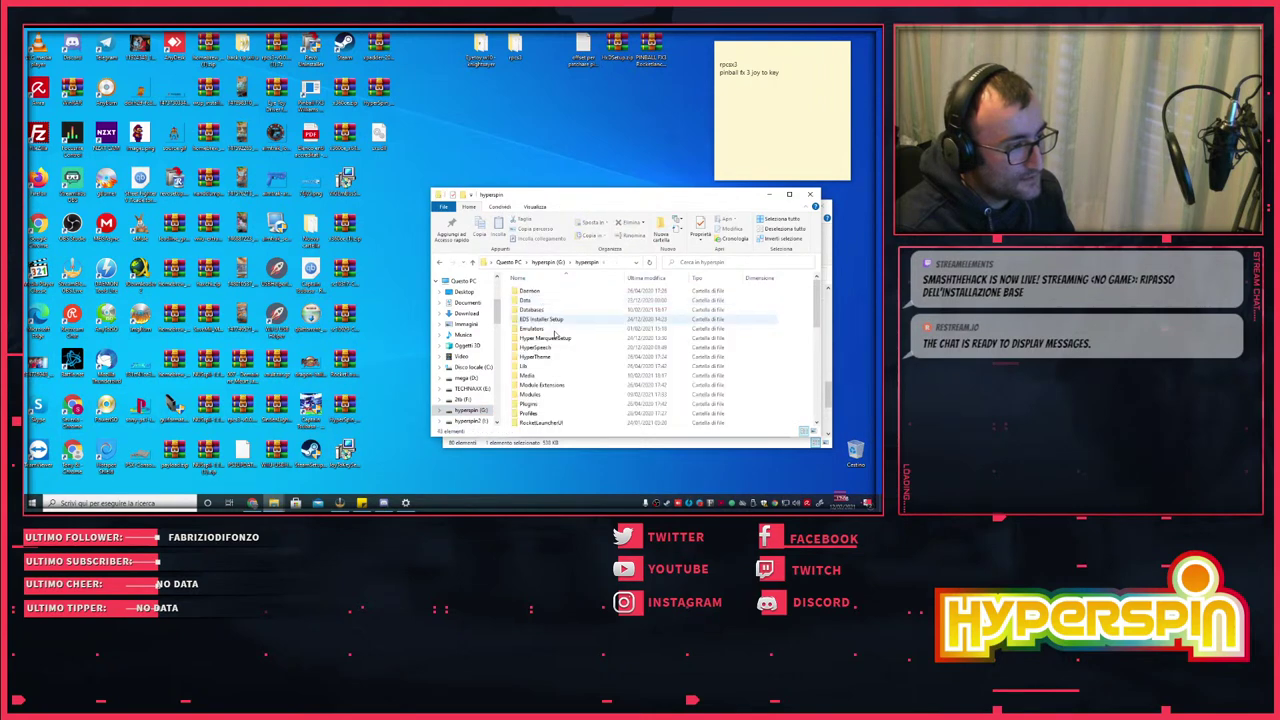
pyautogui.scroll(-1, 557, 385)
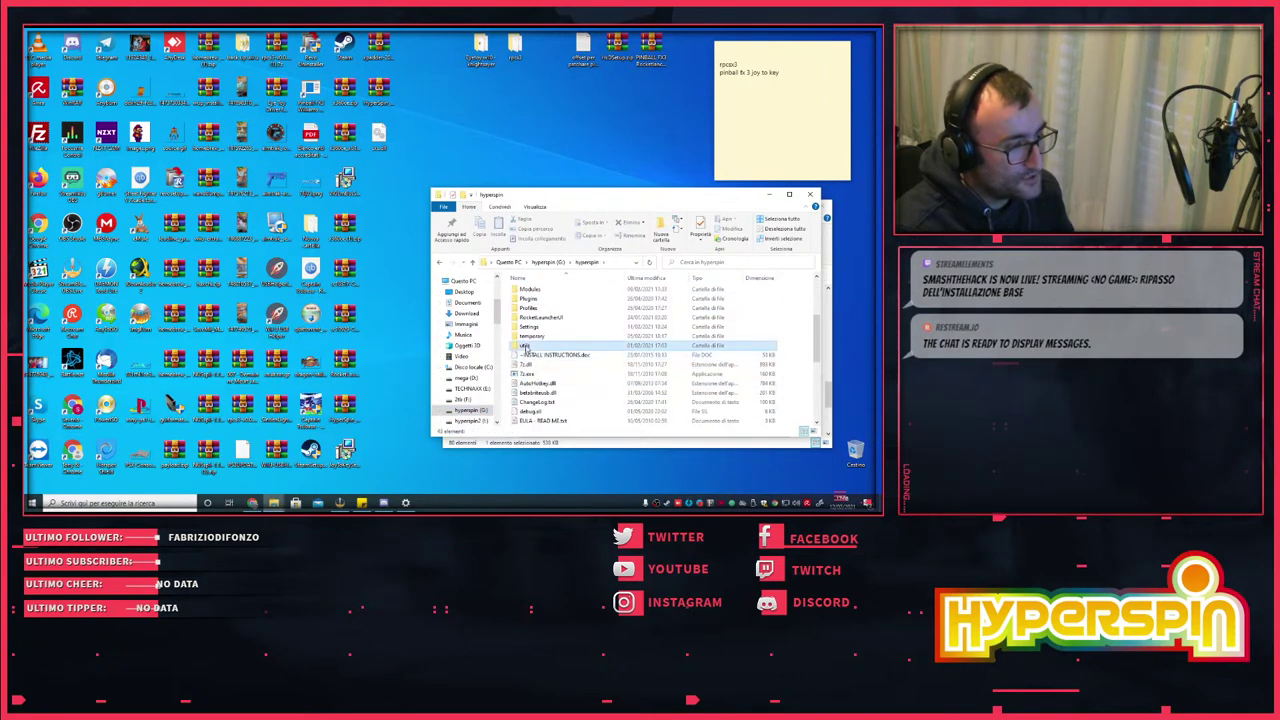
pyautogui.doubleClick(530, 345)
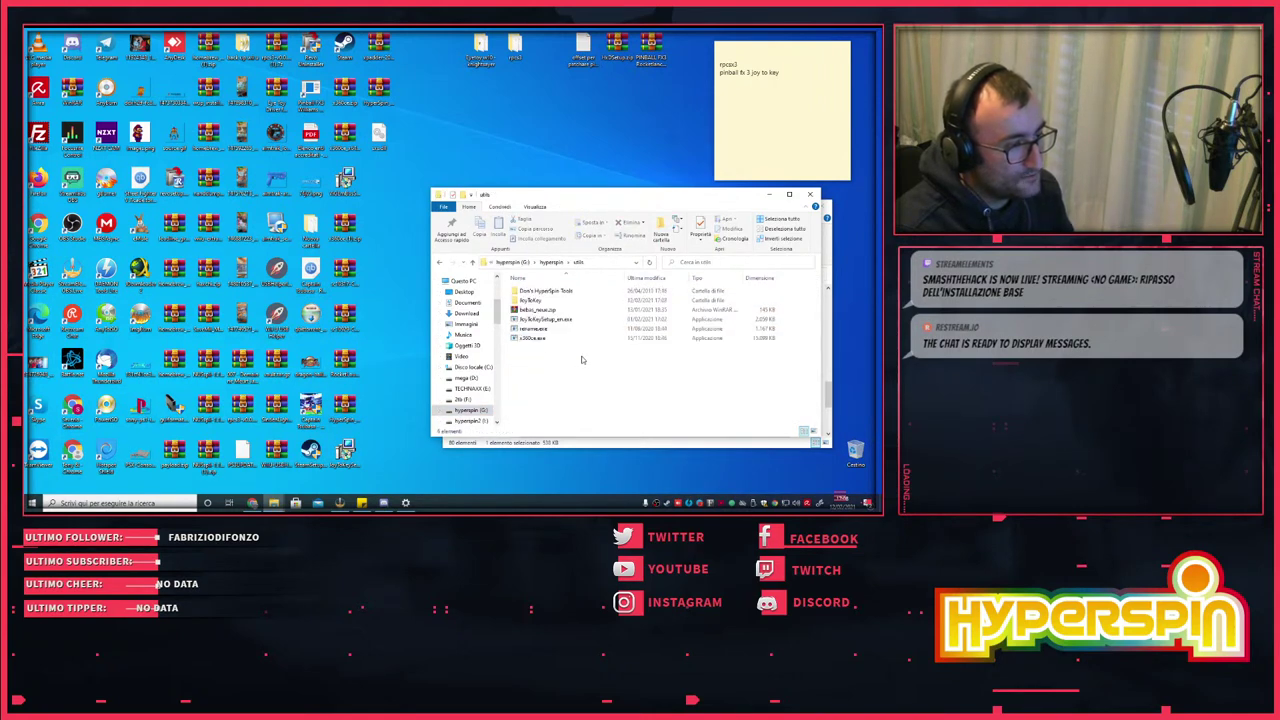
pyautogui.doubleClick(533, 300)
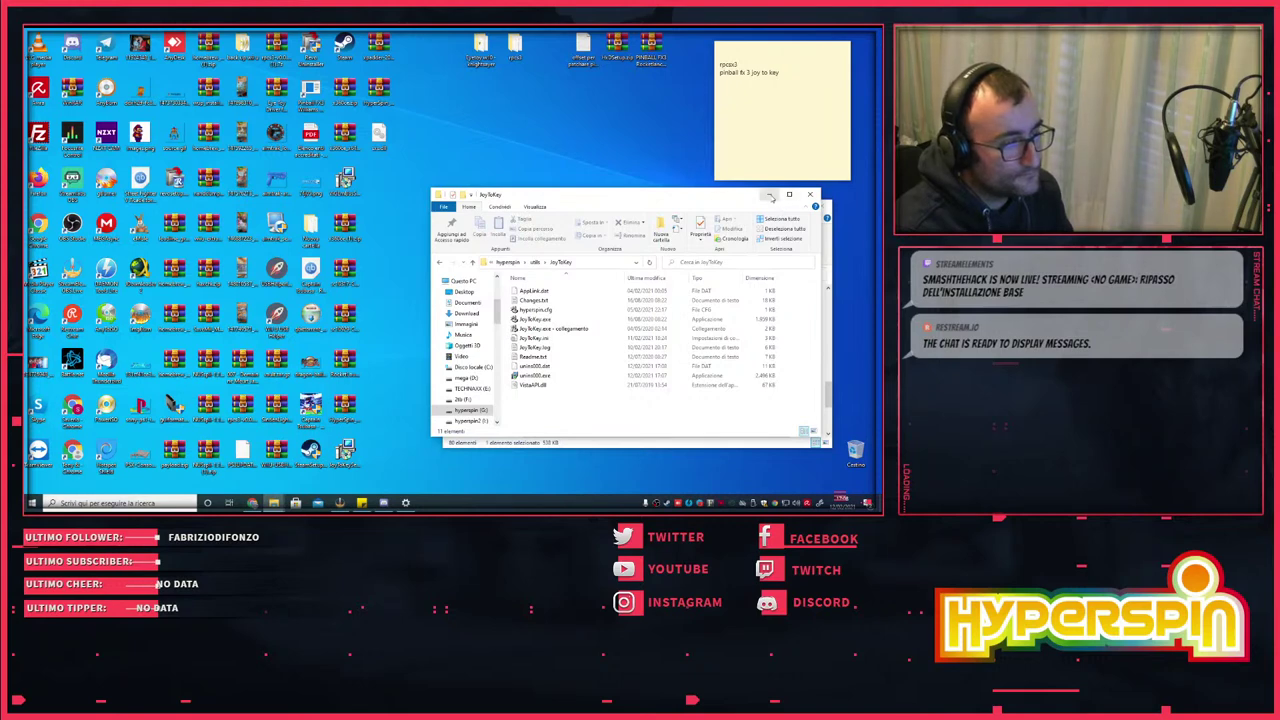
pyautogui.click(812, 195)
# - Run the JoyToKey setup again from the desktop without a desktop shortcut, launch JoyToKey on completion, and close its window
pyautogui.doubleClick(344, 452)
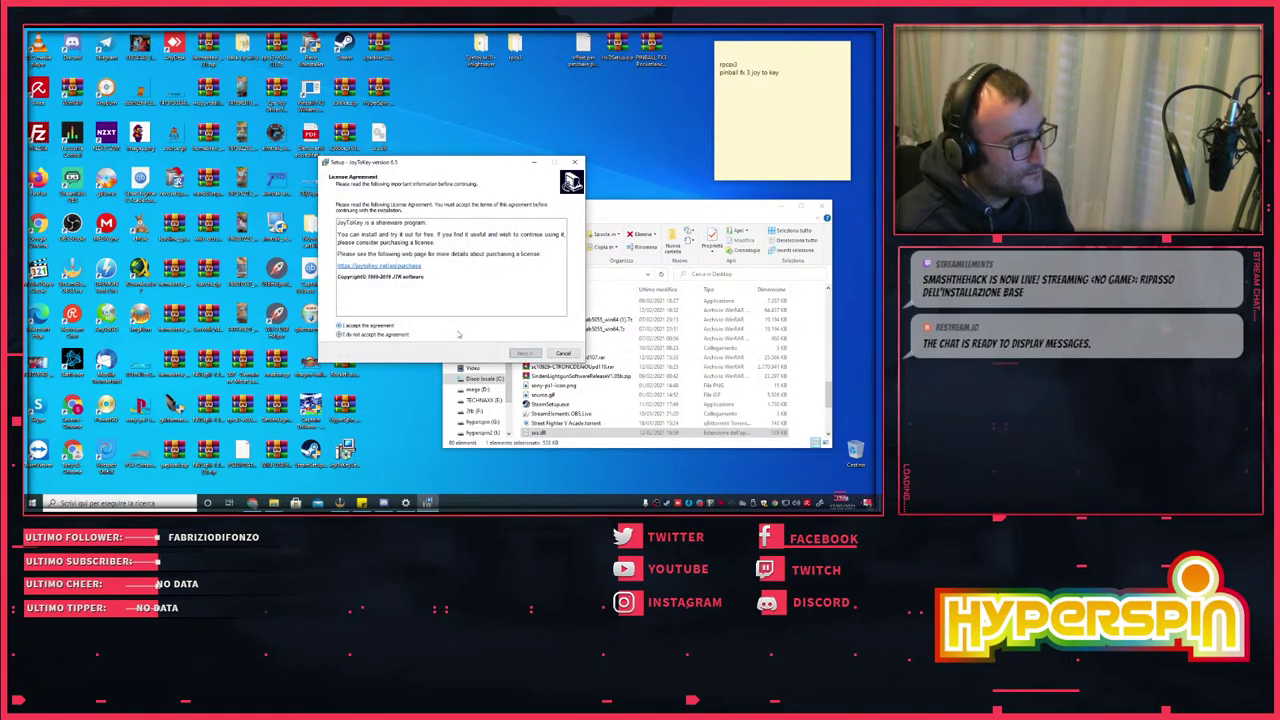
pyautogui.click(459, 326)
pyautogui.click(525, 353)
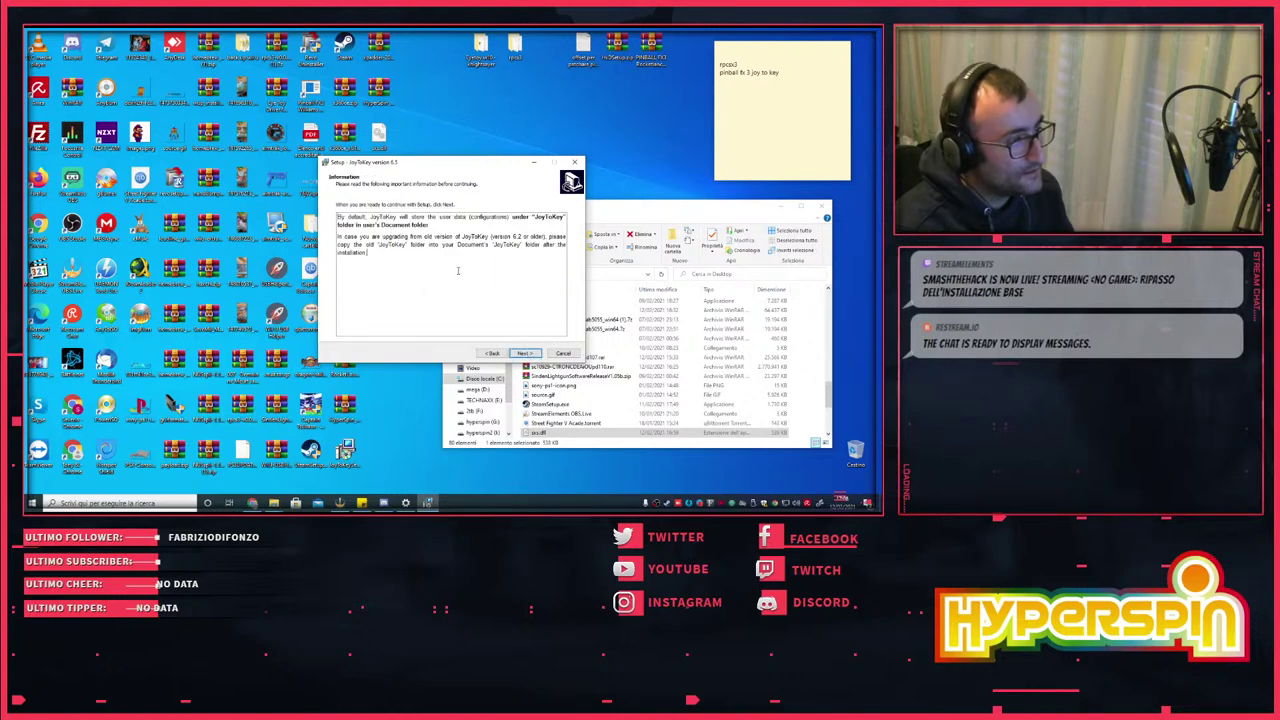
pyautogui.click(525, 353)
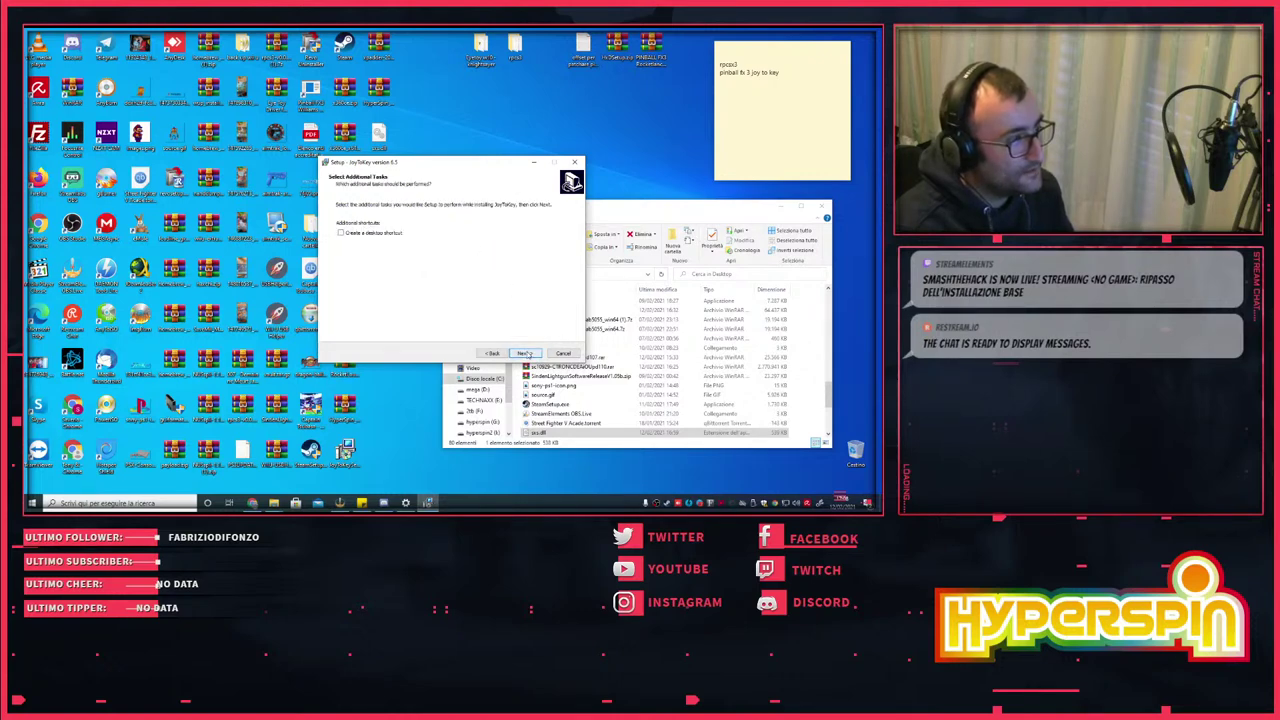
pyautogui.click(525, 353)
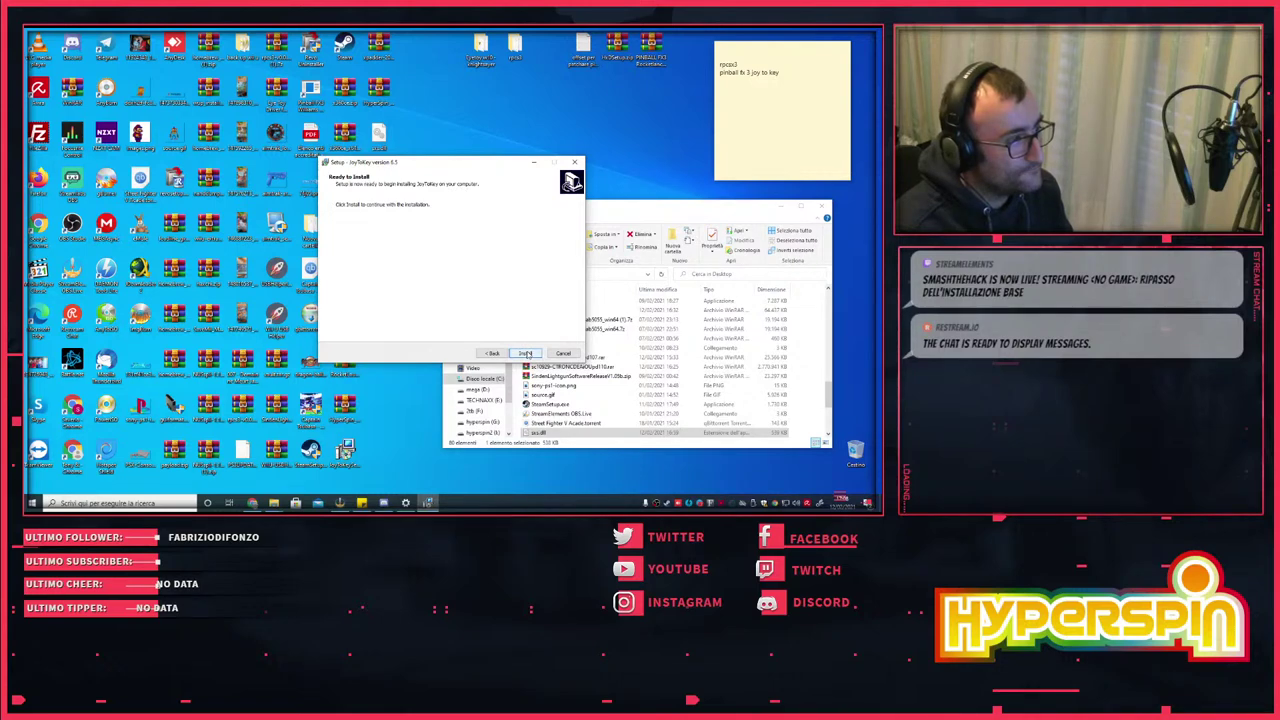
pyautogui.click(525, 353)
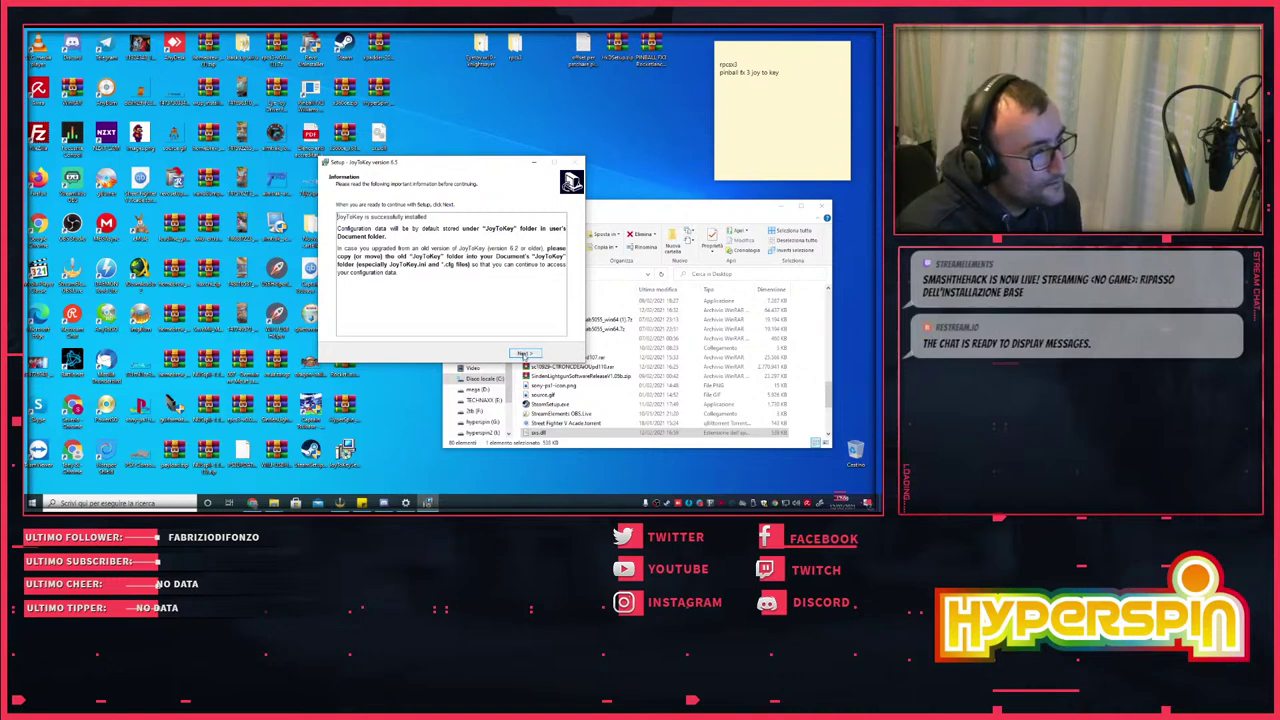
pyautogui.click(524, 354)
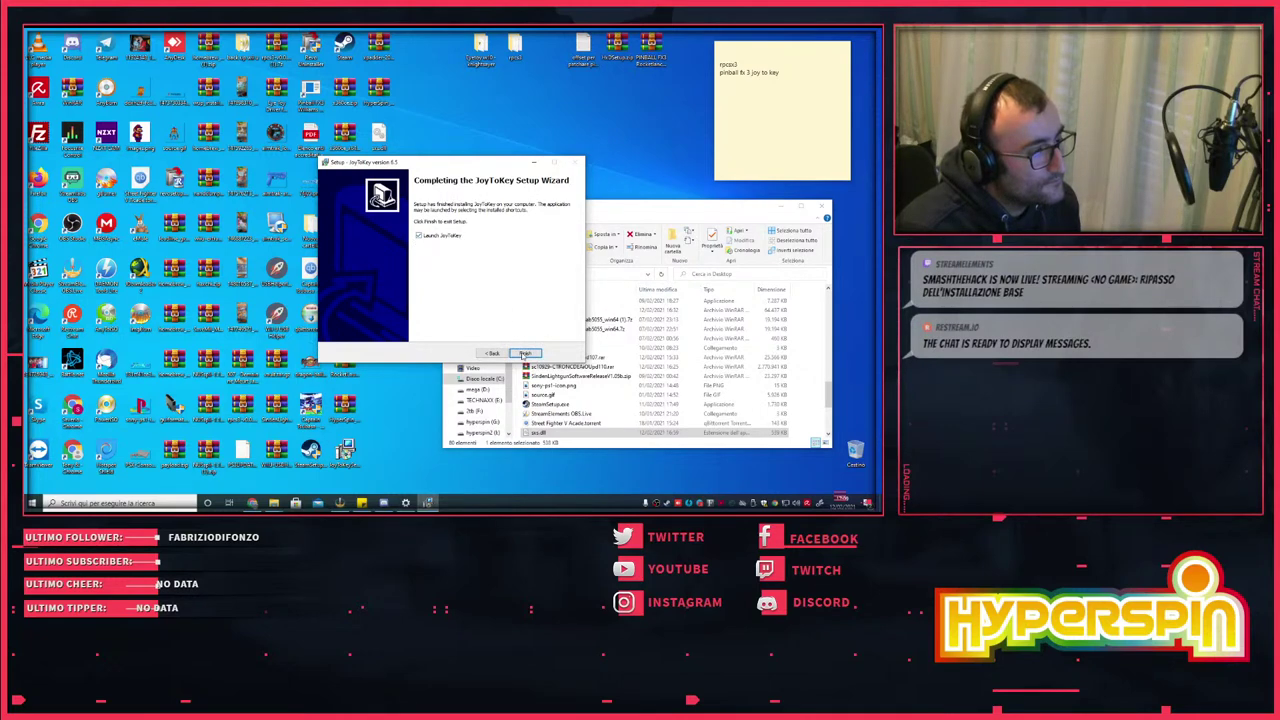
pyautogui.click(524, 354)
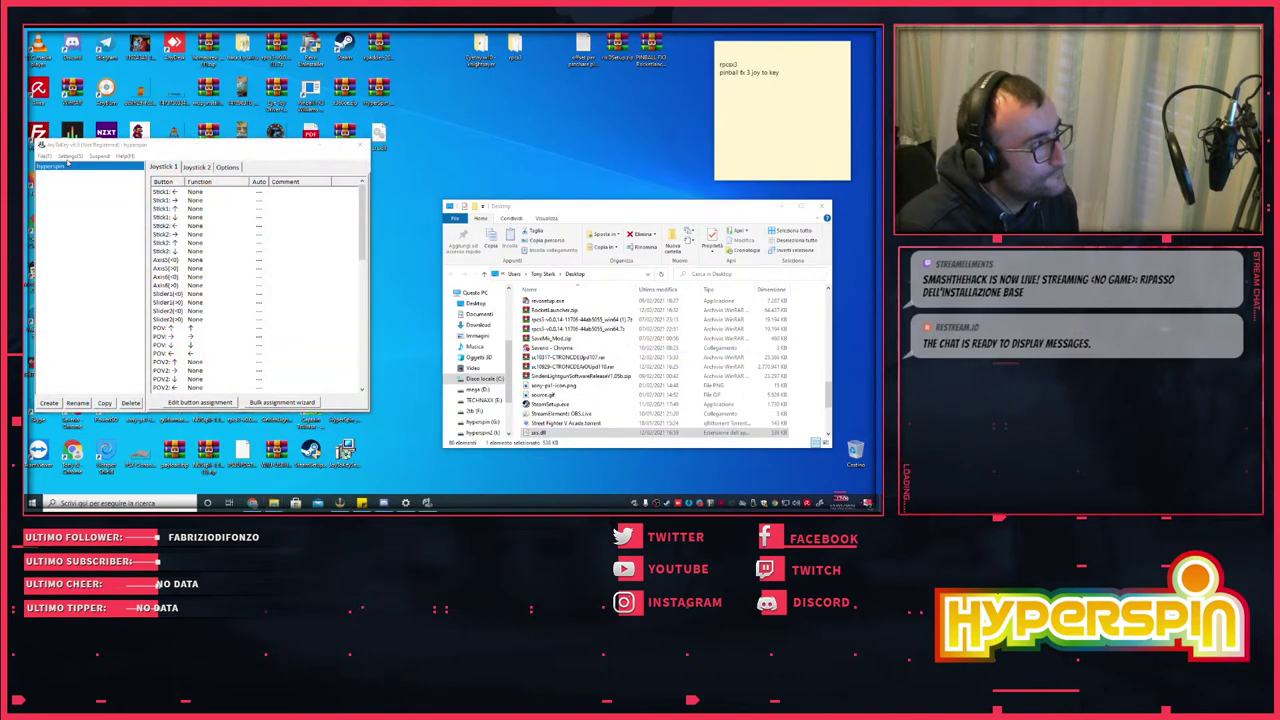
pyautogui.click(360, 145)
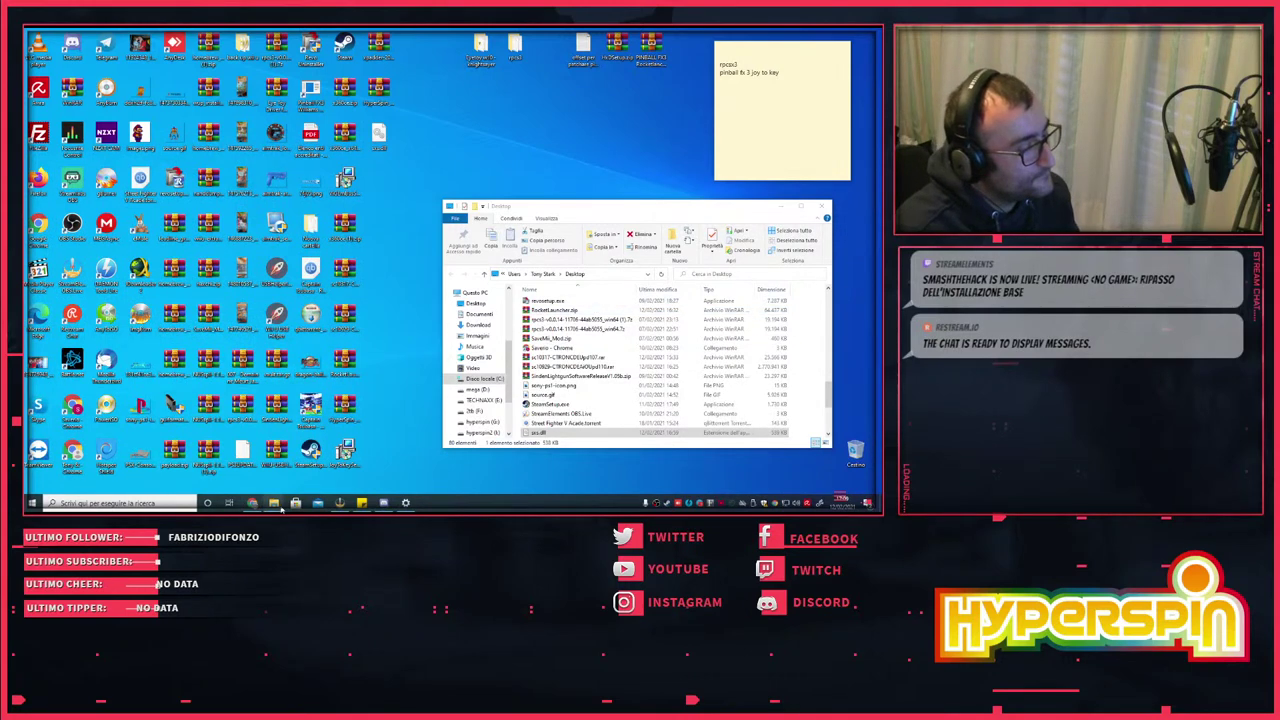
# - Look through the Documents folder and the user profile folder on drive C for JoyToKey files, and close the window
pyautogui.click(290, 460)
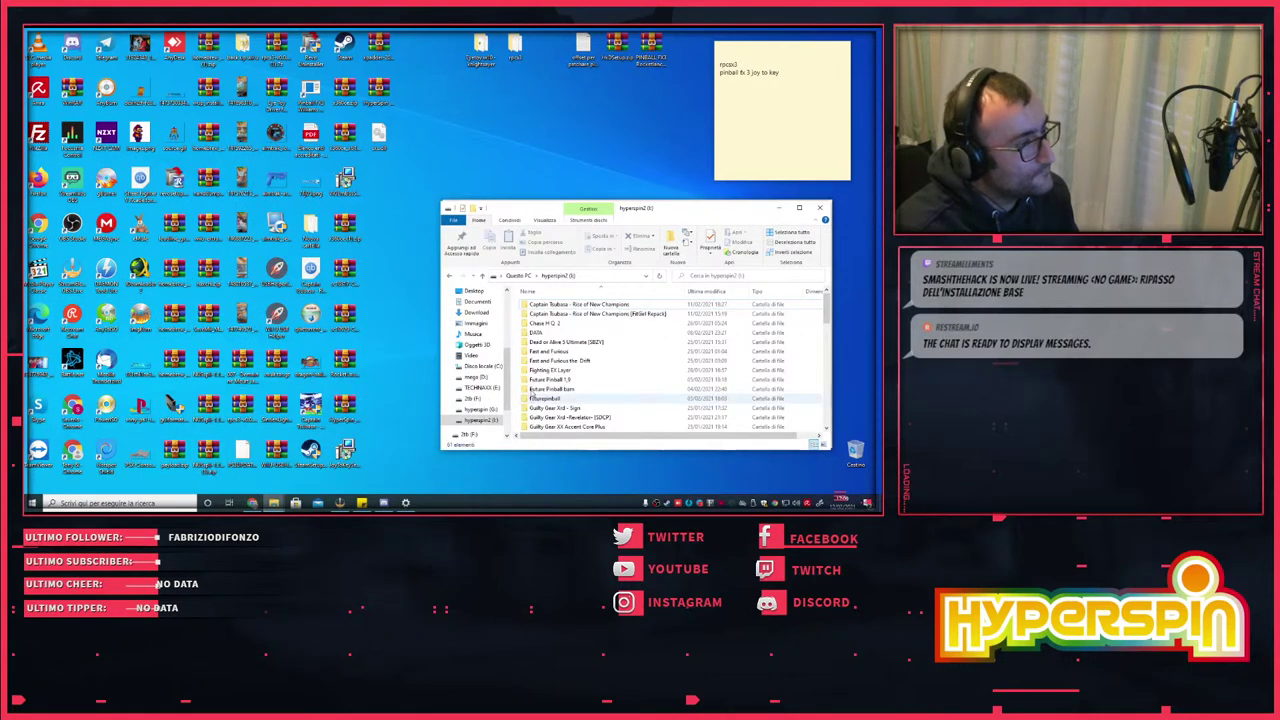
pyautogui.click(476, 301)
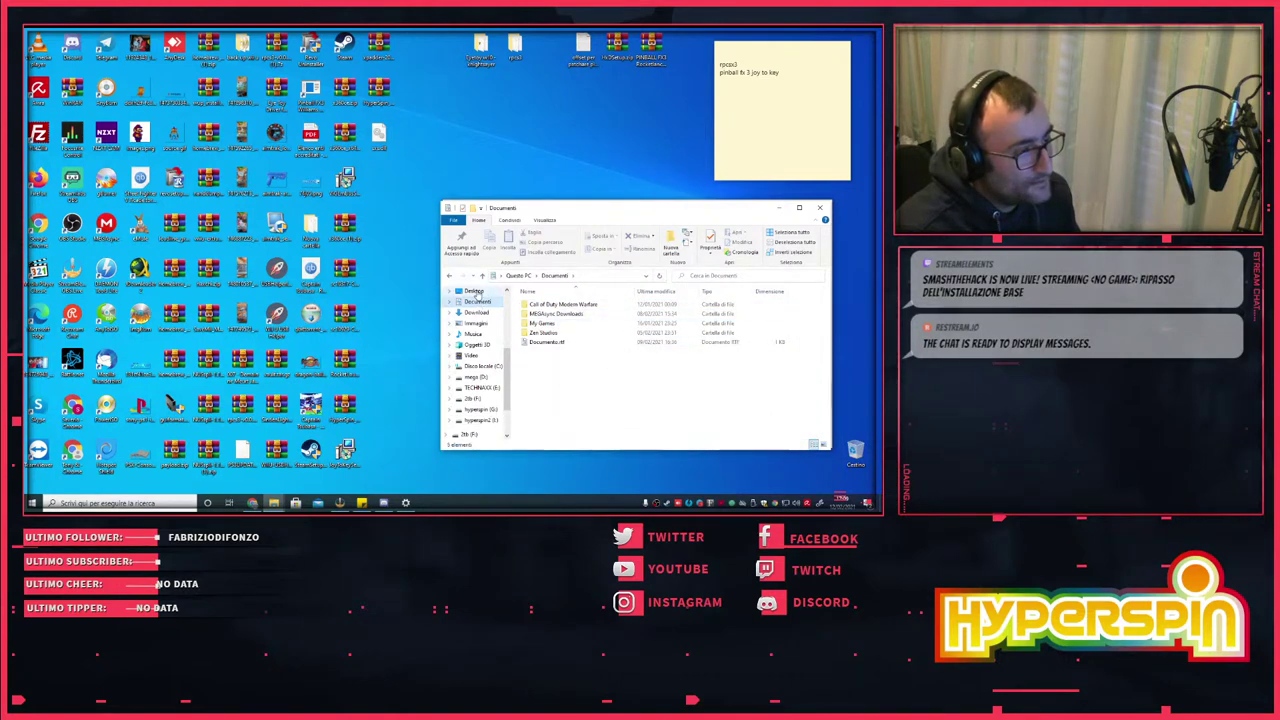
pyautogui.click(478, 367)
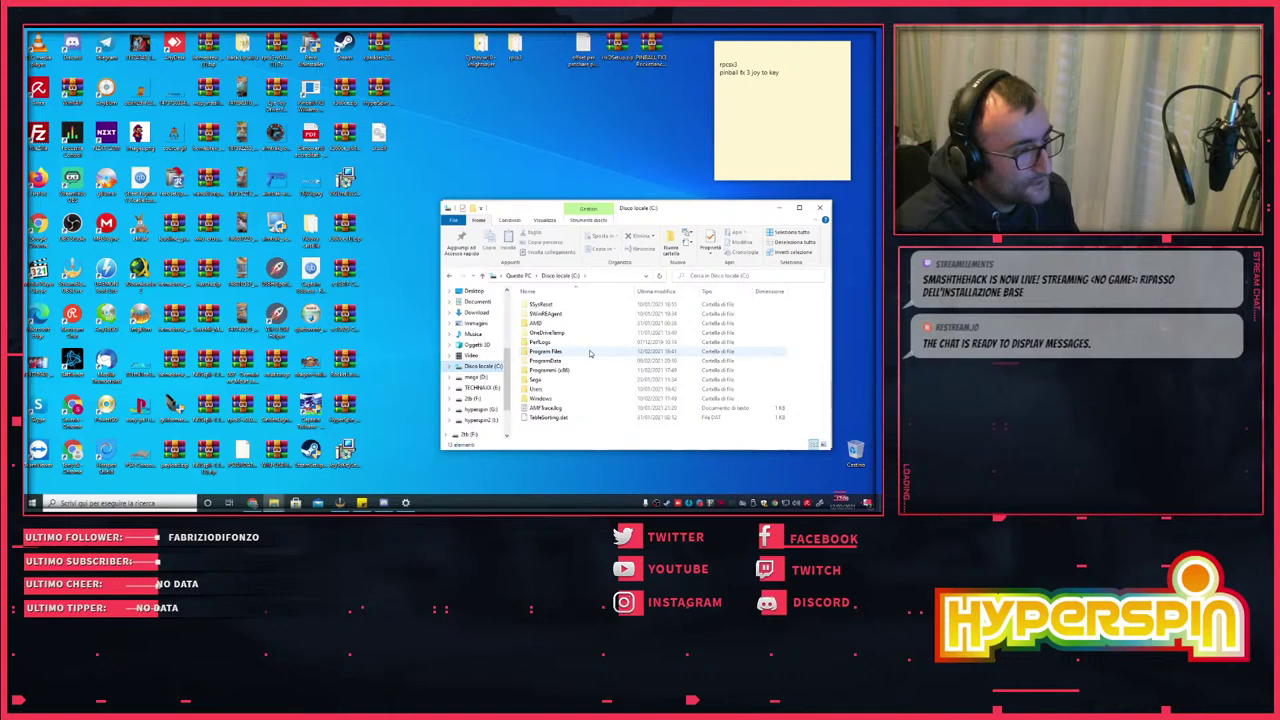
pyautogui.click(543, 390)
pyautogui.doubleClick(543, 390)
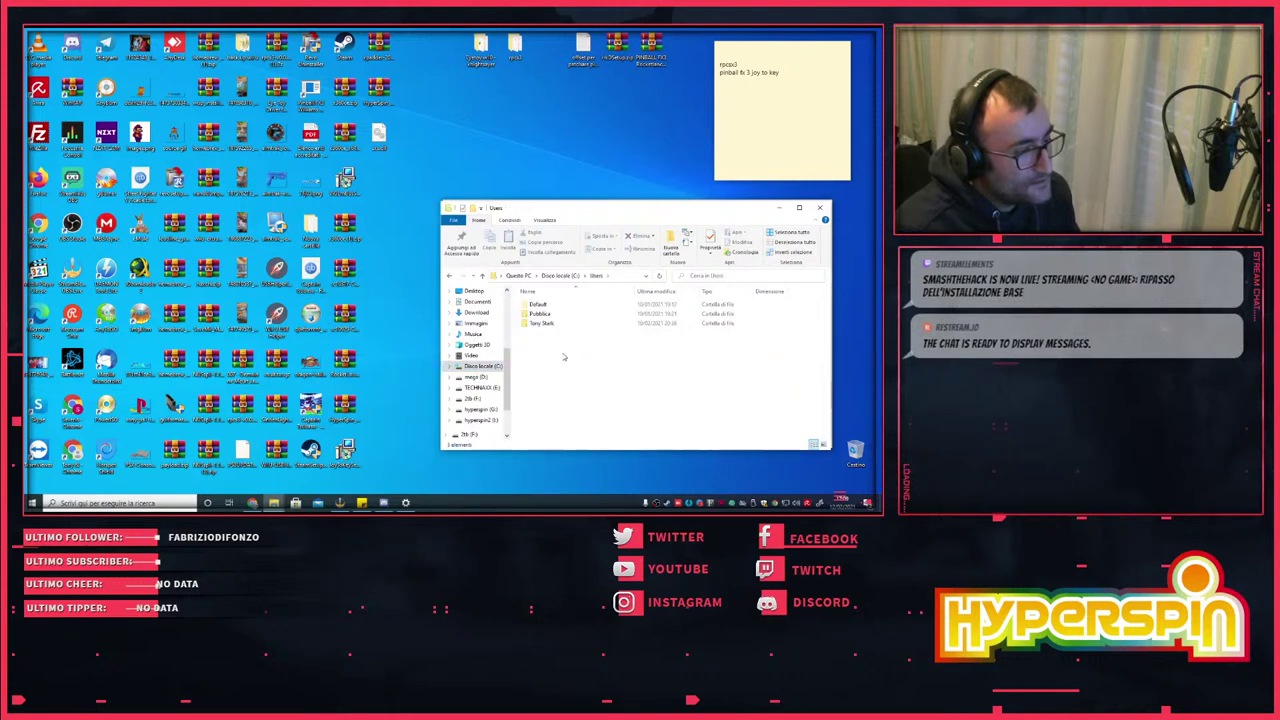
pyautogui.doubleClick(545, 324)
pyautogui.scroll(-3, 600, 336)
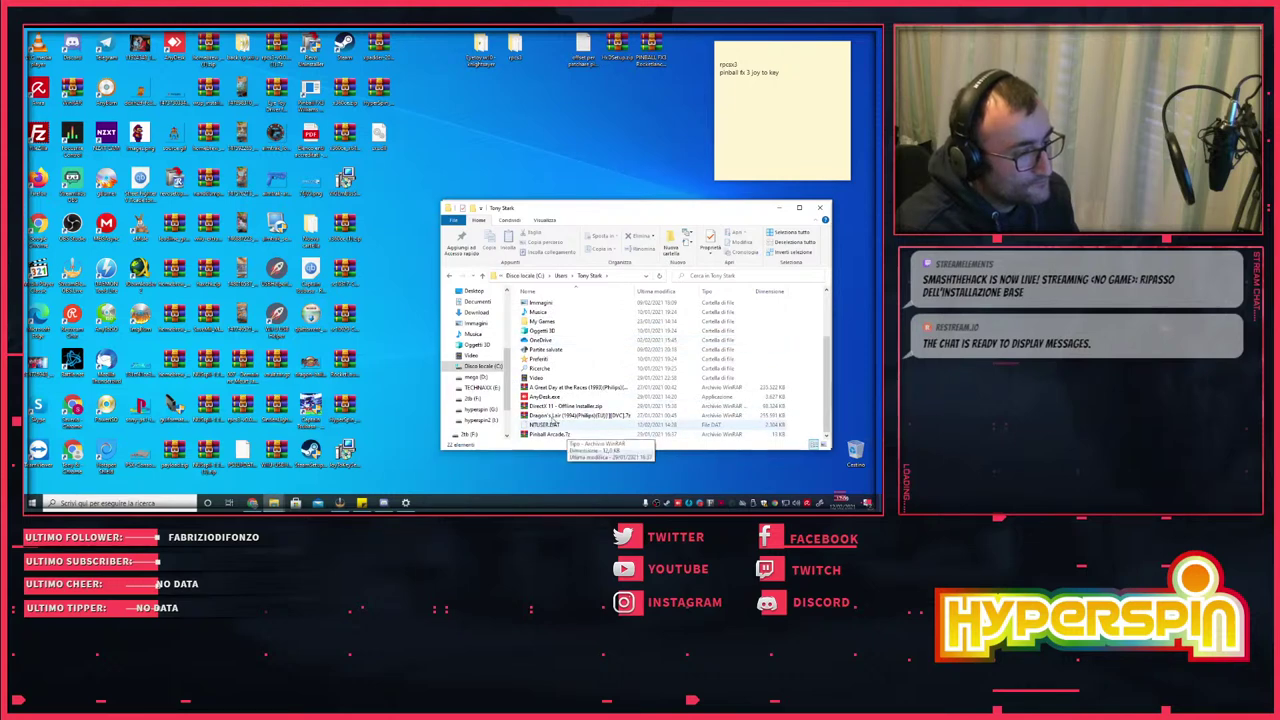
pyautogui.scroll(3, 561, 370)
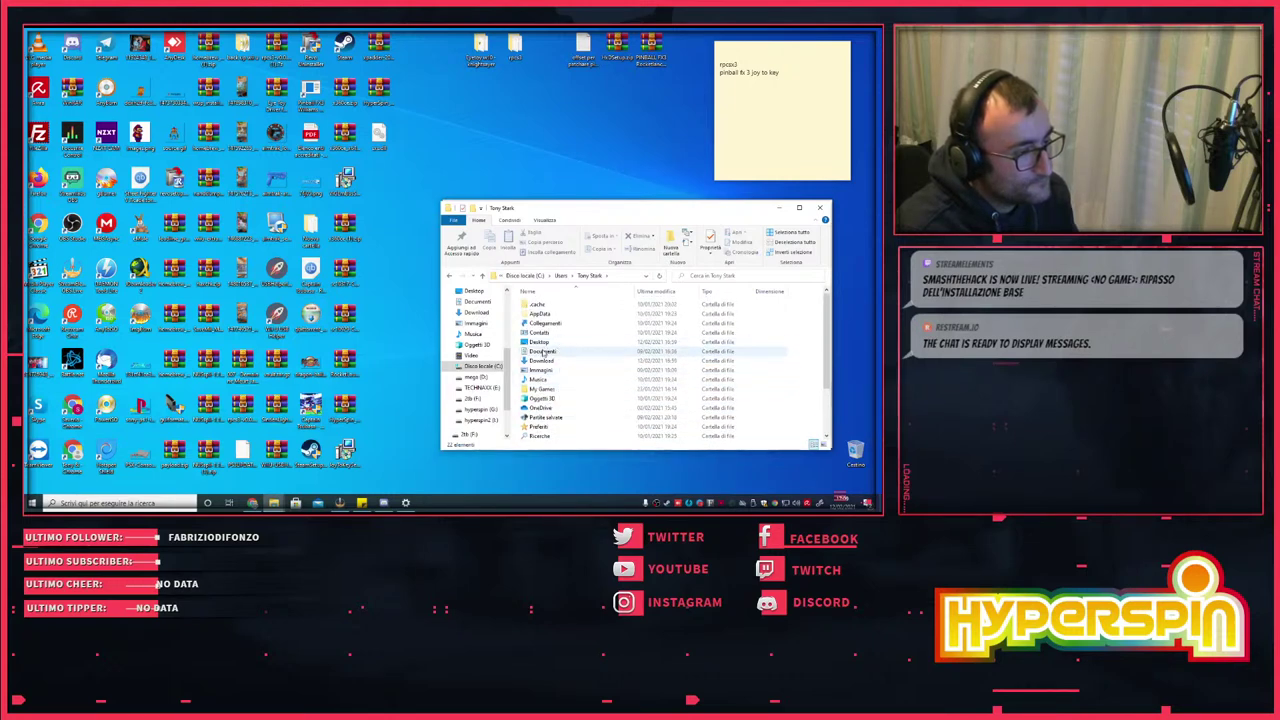
pyautogui.doubleClick(544, 351)
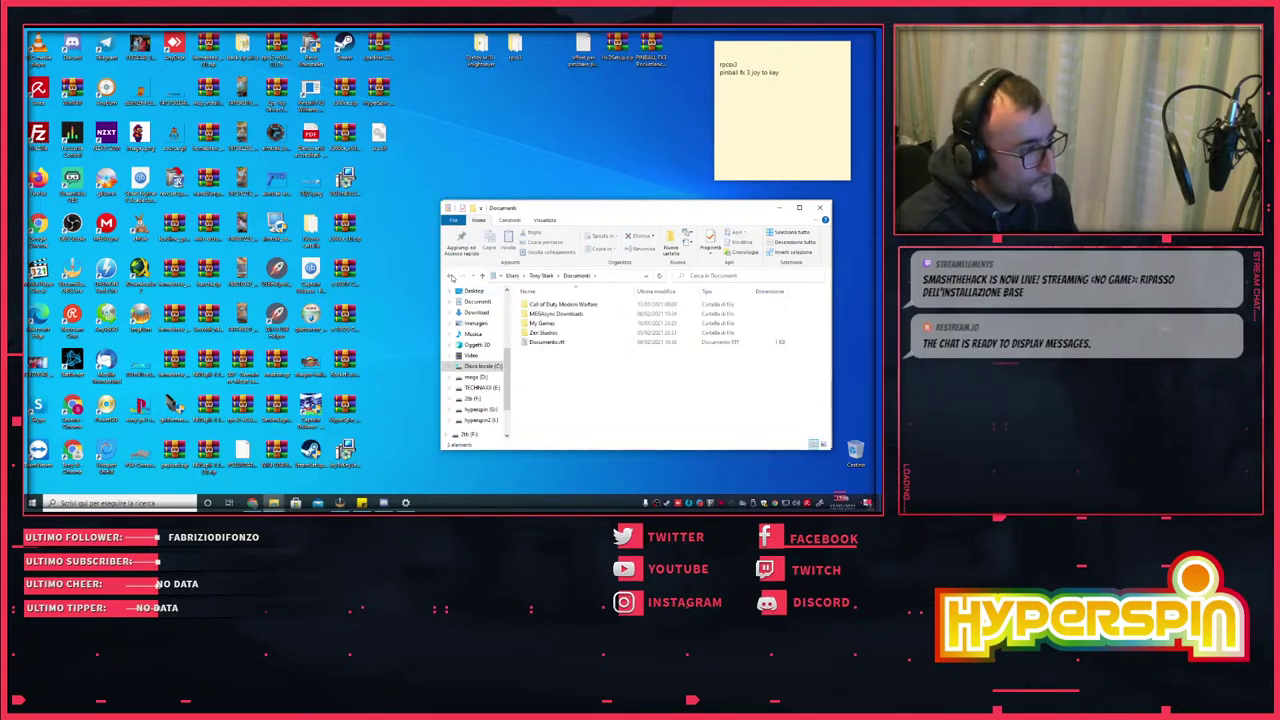
pyautogui.click(451, 277)
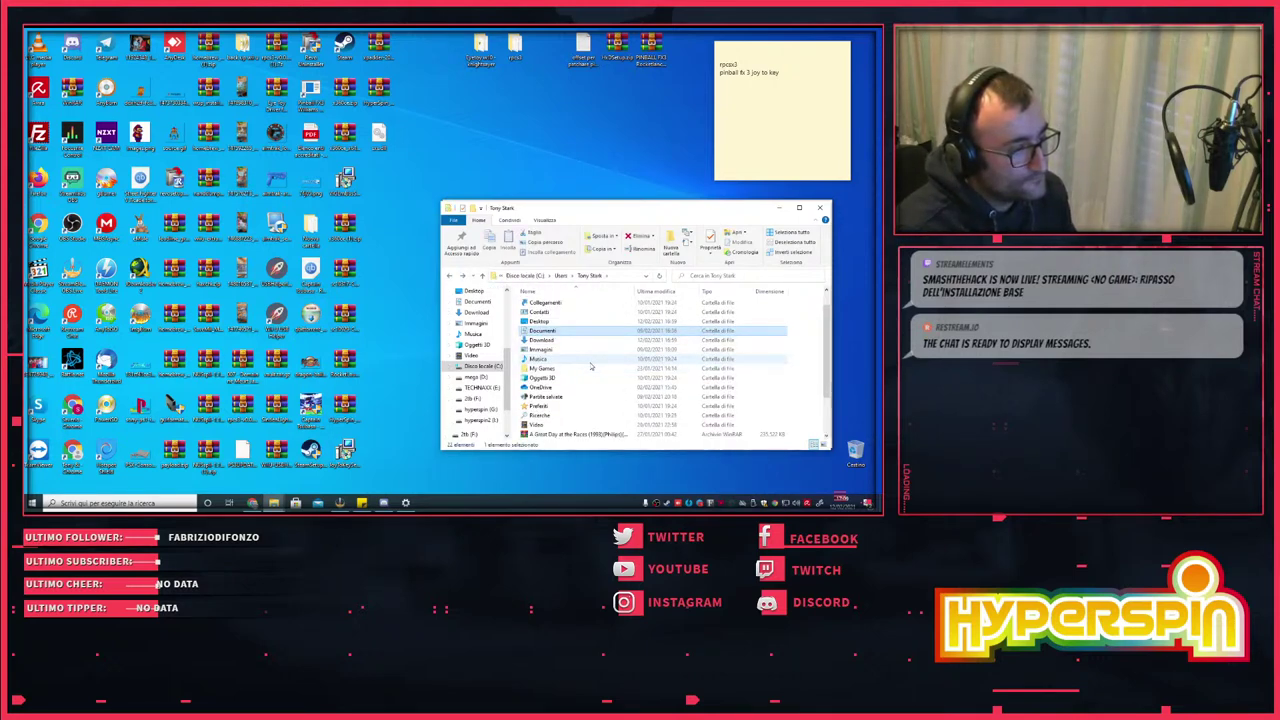
pyautogui.scroll(-2, 591, 367)
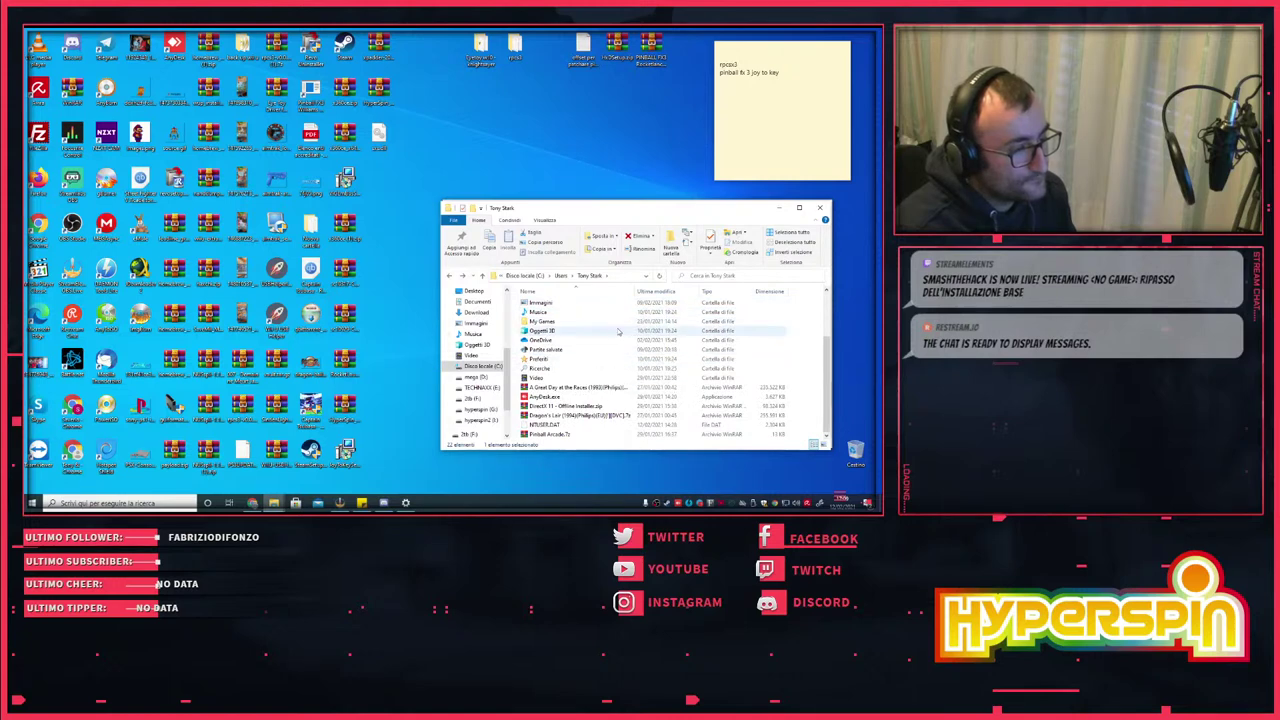
pyautogui.click(820, 207)
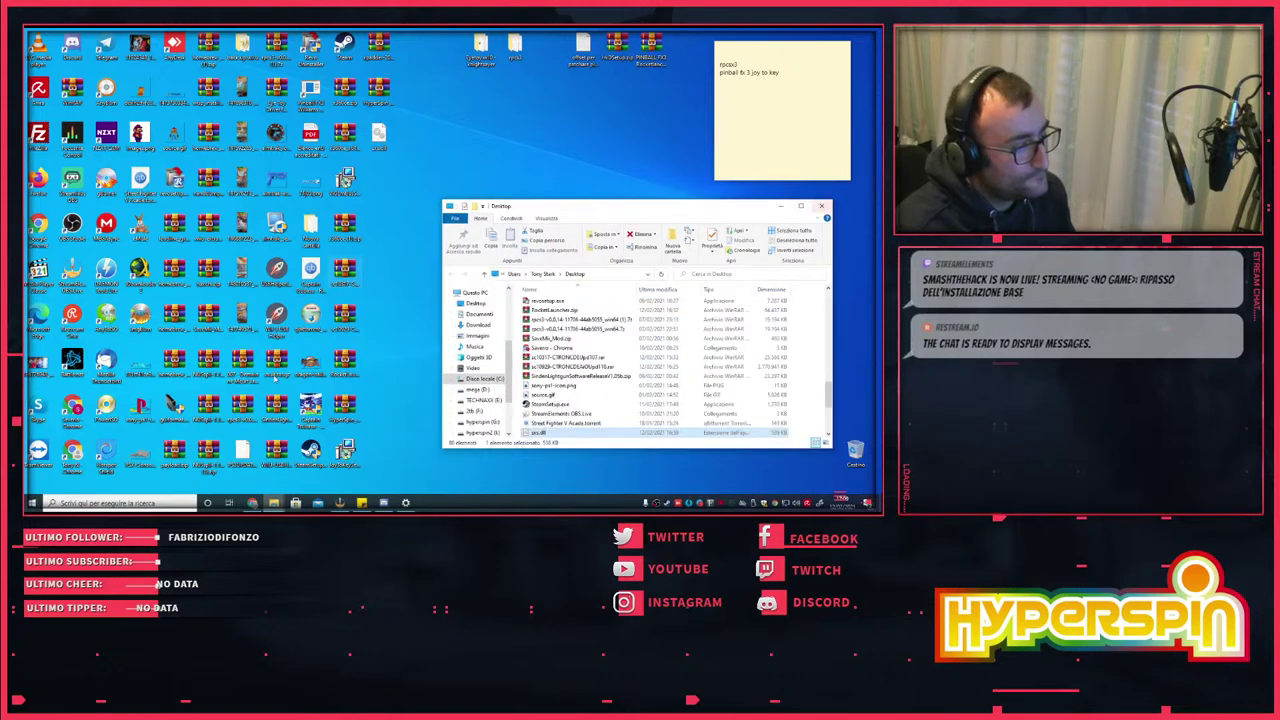
# - Try to extract JoyToKeySetup_en.exe on the desktop into its own JoyToKeySetup_en folder with 7-Zip, and refresh the desktop
pyautogui.click(345, 454)
pyautogui.rightClick(345, 454)
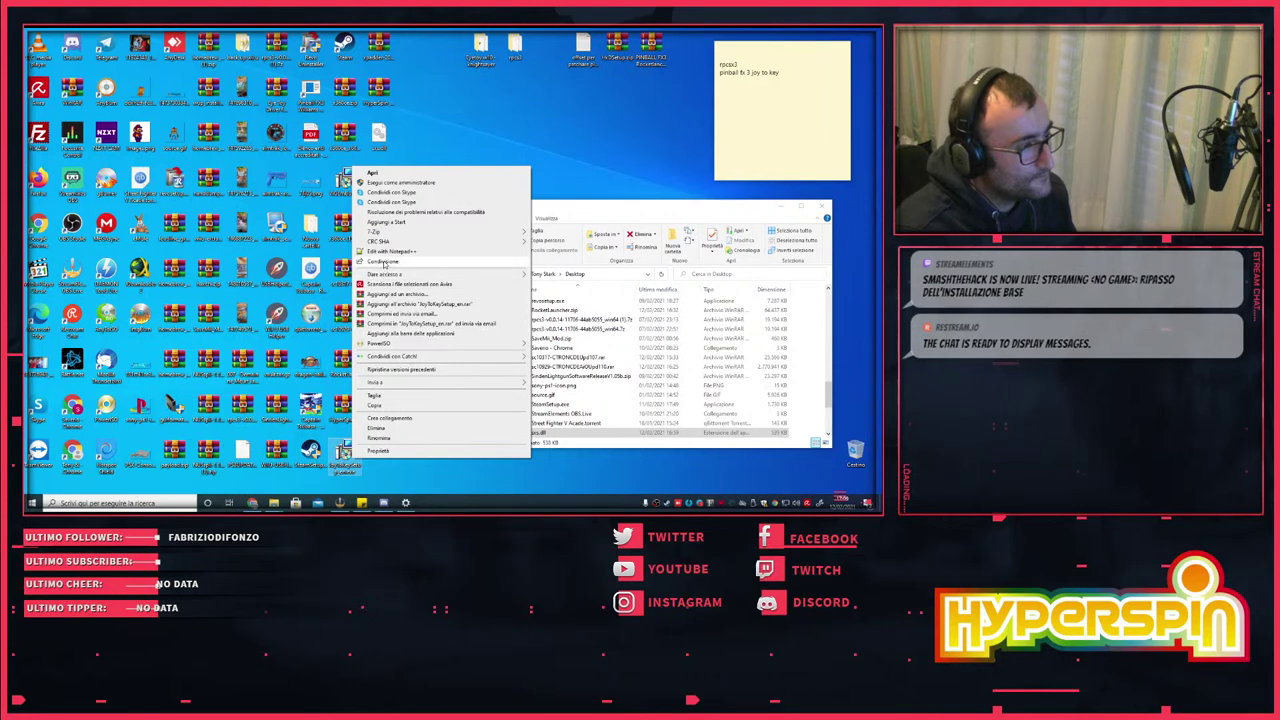
pyautogui.moveTo(391, 237)
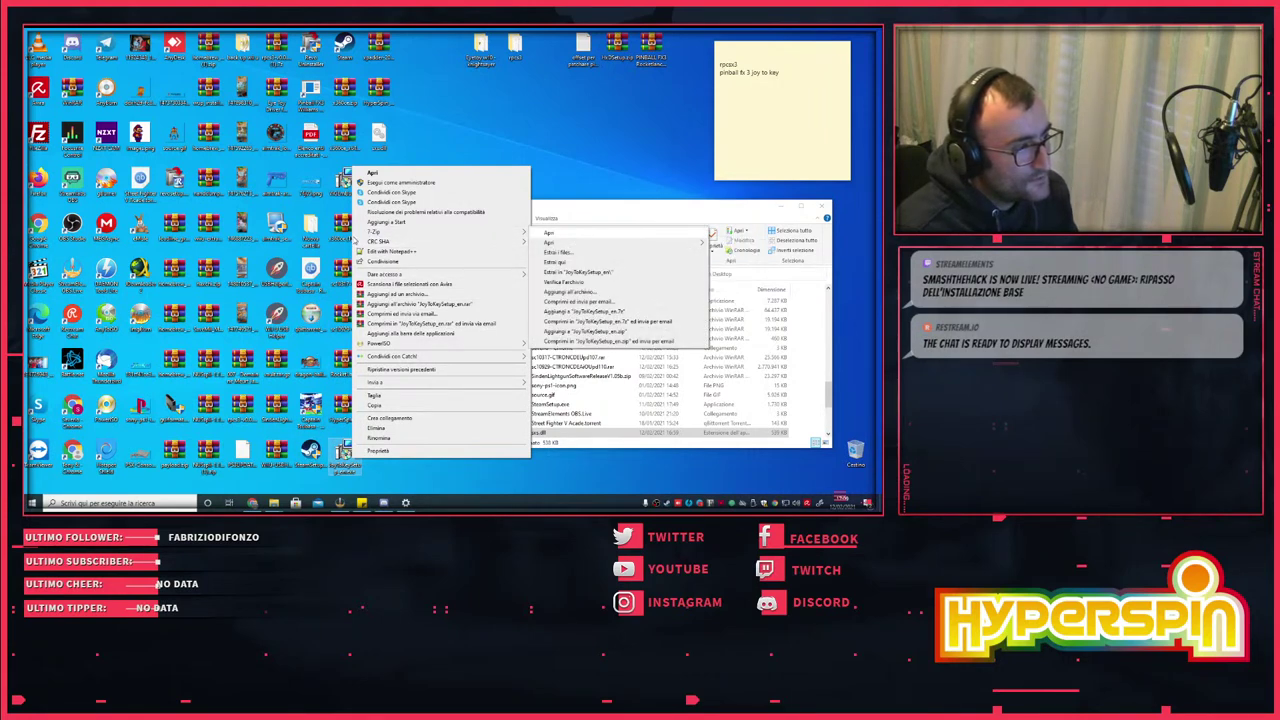
pyautogui.moveTo(482, 236)
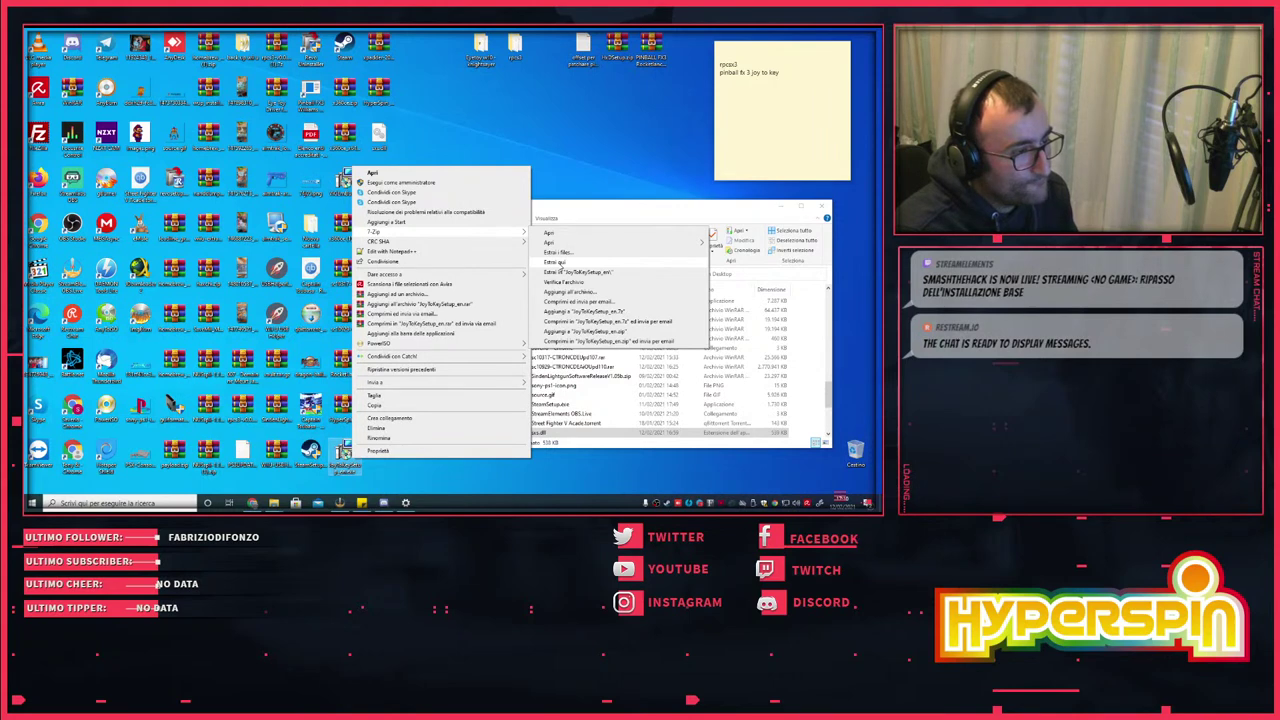
pyautogui.click(560, 272)
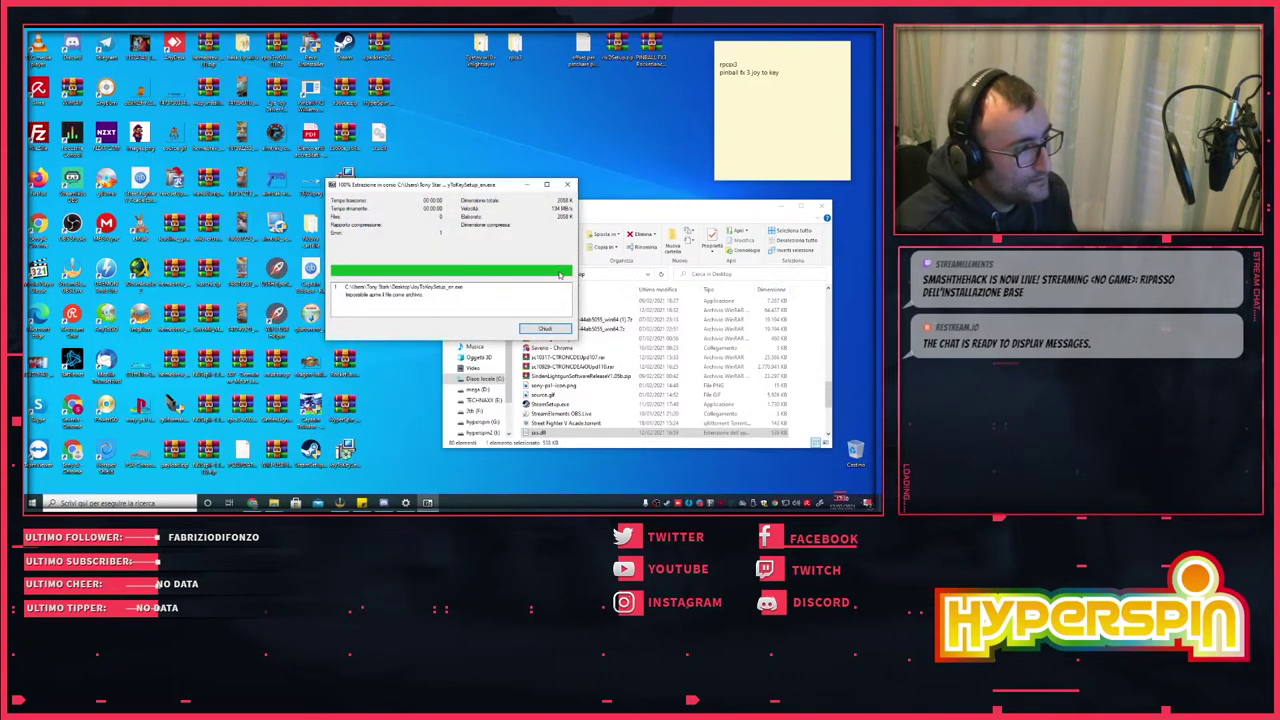
pyautogui.click(546, 330)
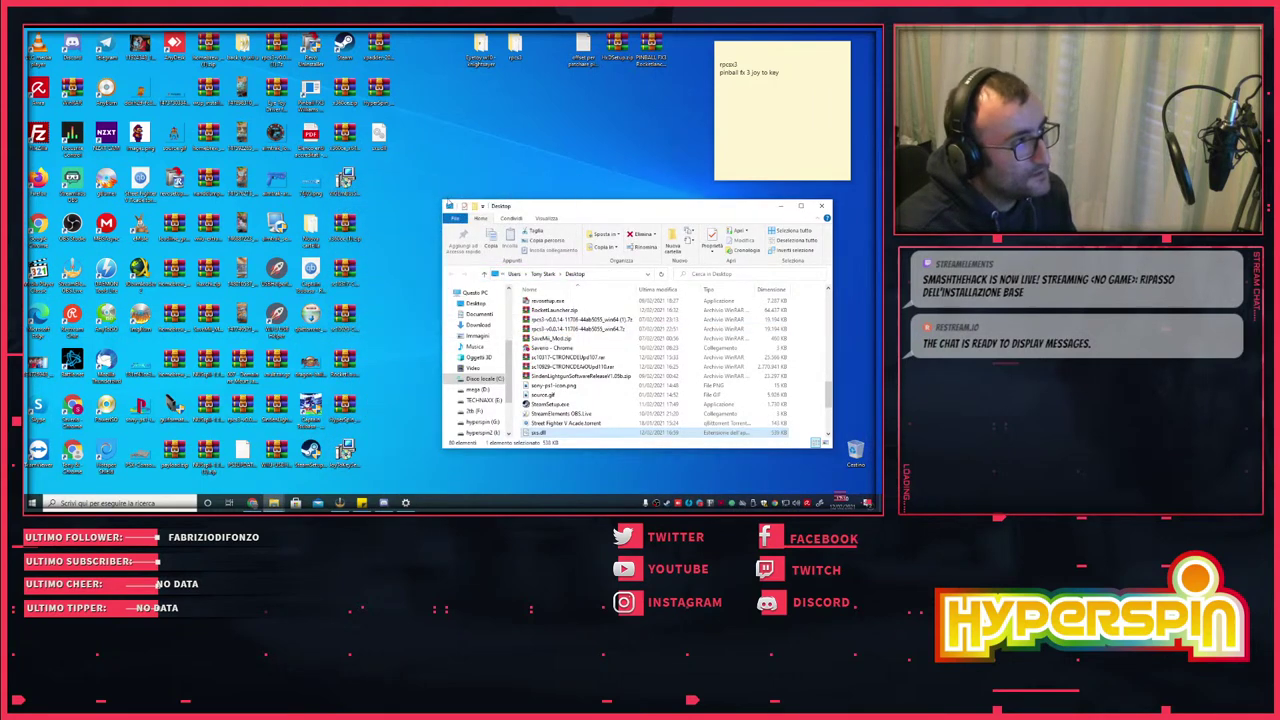
pyautogui.rightClick(407, 175)
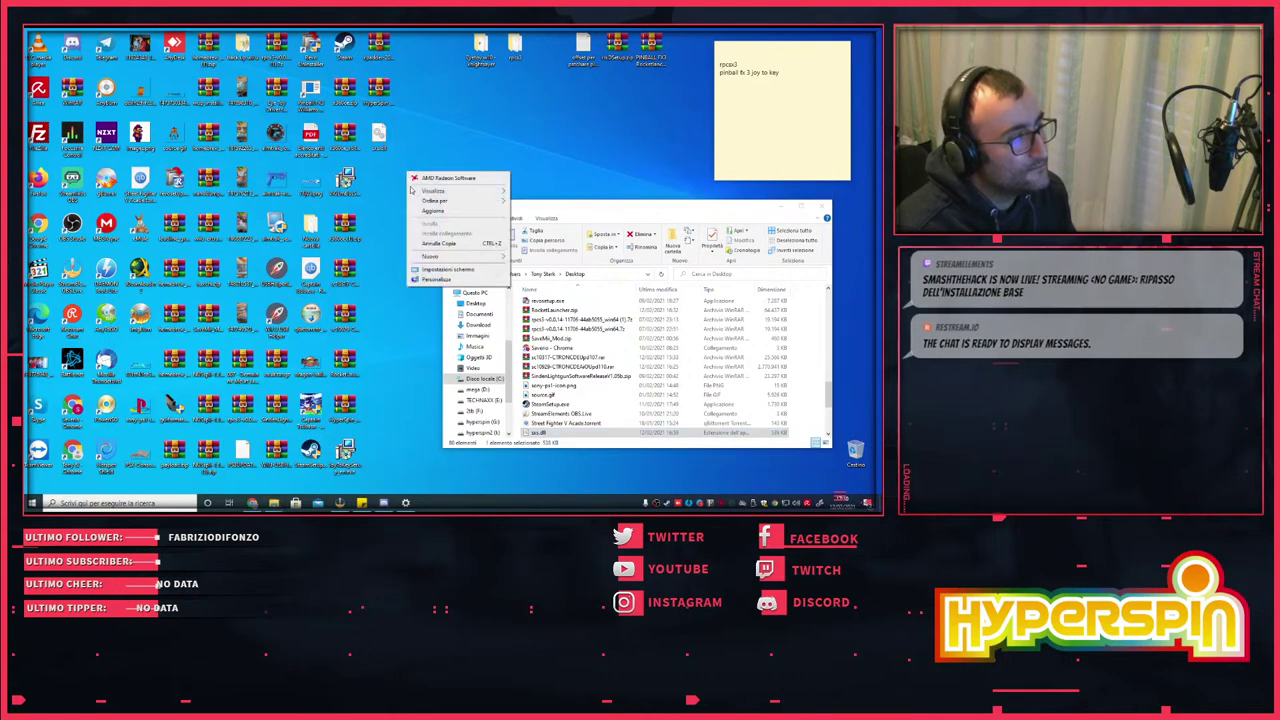
pyautogui.click(432, 213)
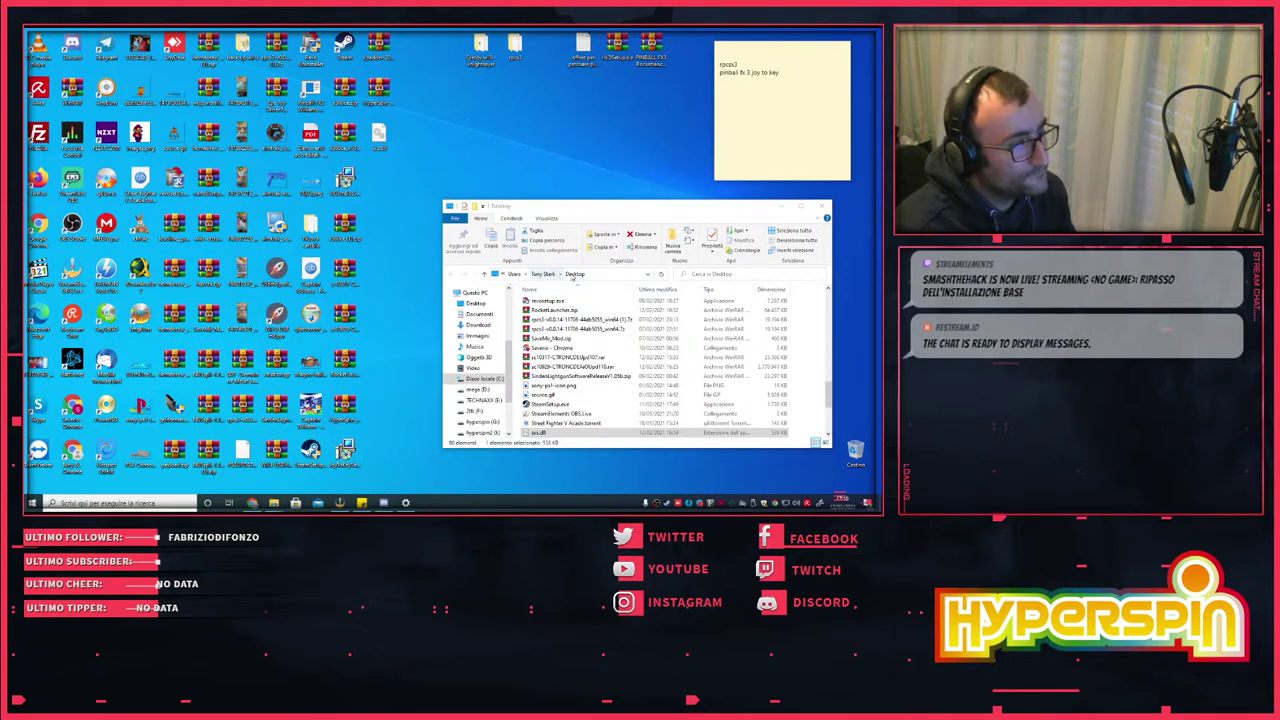
# - Open the utils folder inside the Hyperspin folder on the hyperspin2 drive
pyautogui.click(483, 433)
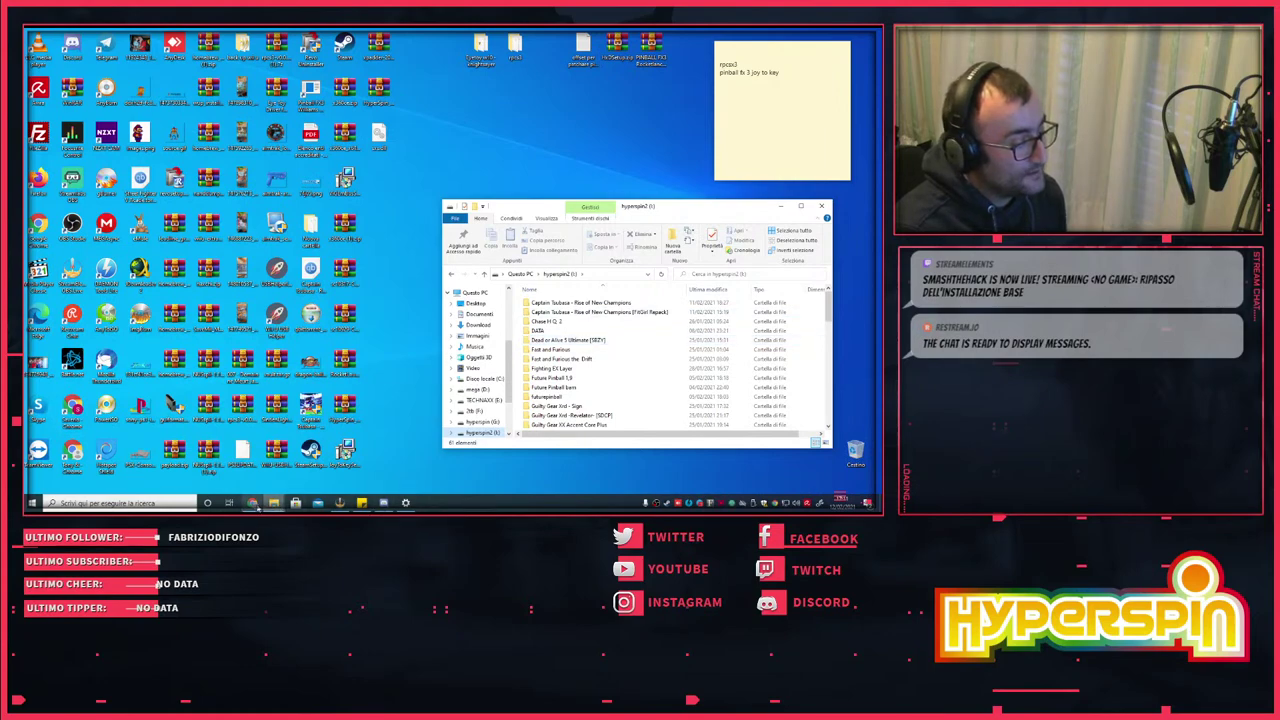
pyautogui.click(253, 503)
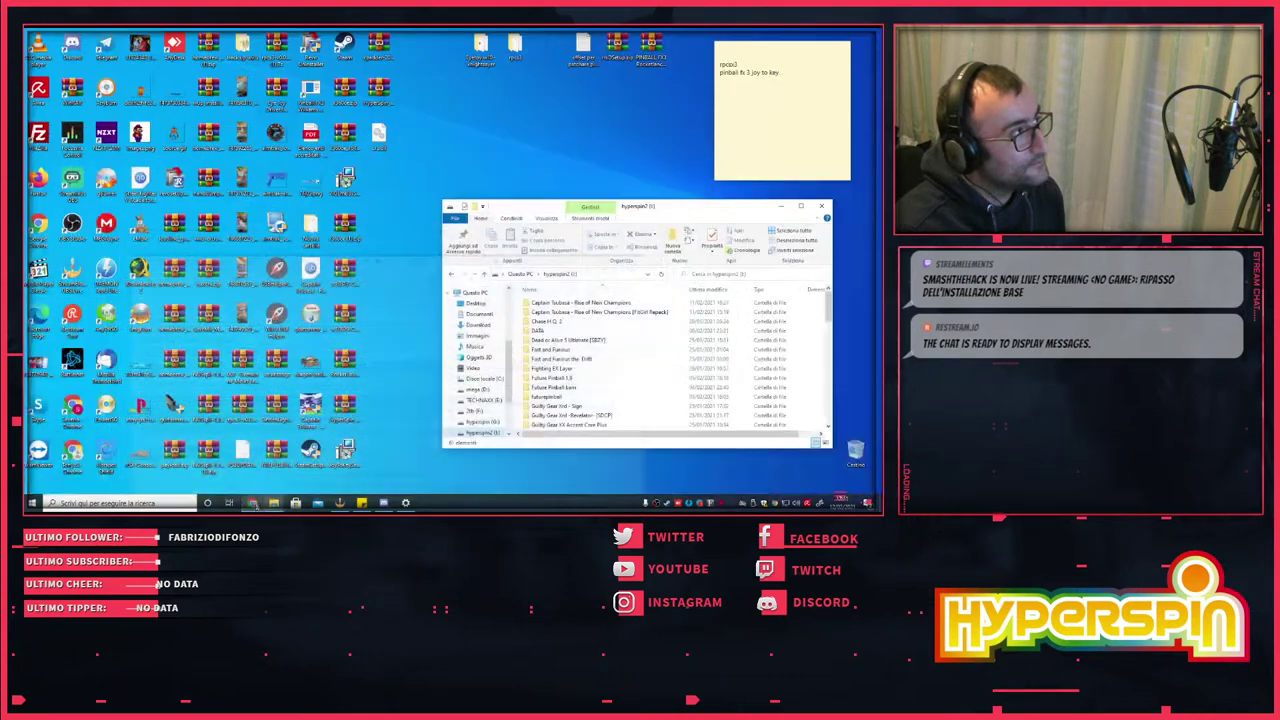
pyautogui.click(823, 36)
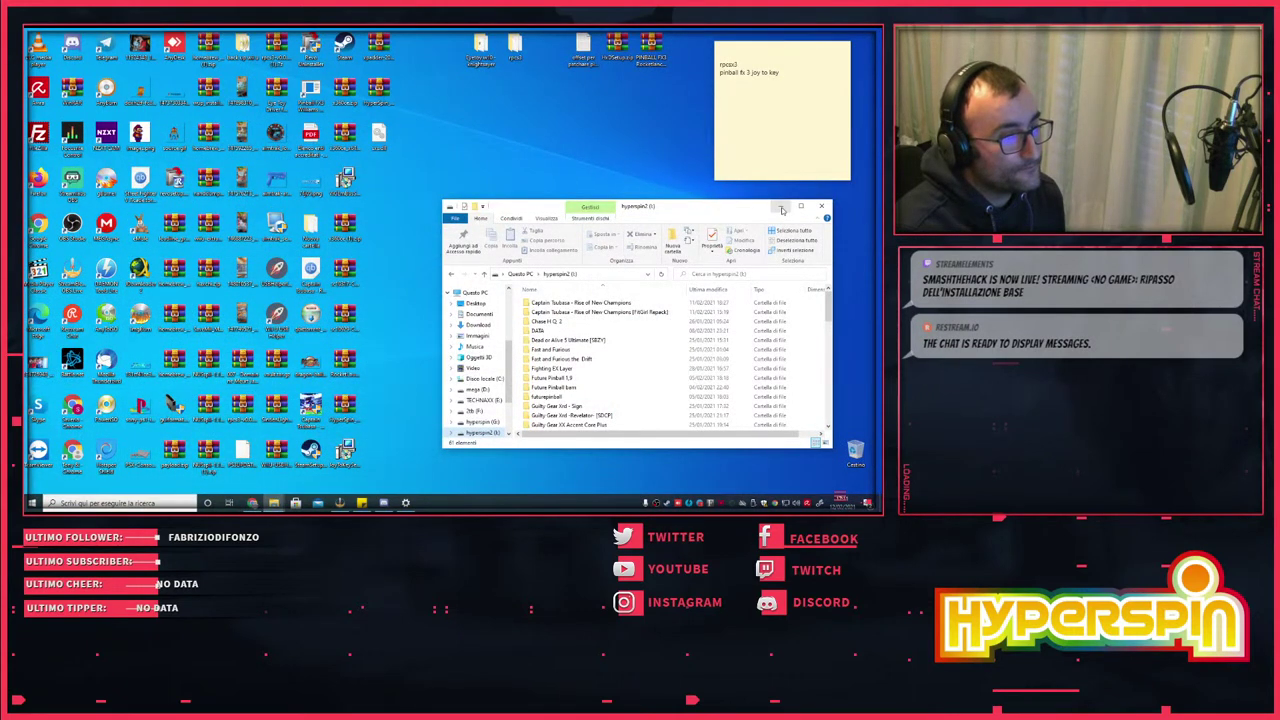
pyautogui.scroll(-2, 540, 385)
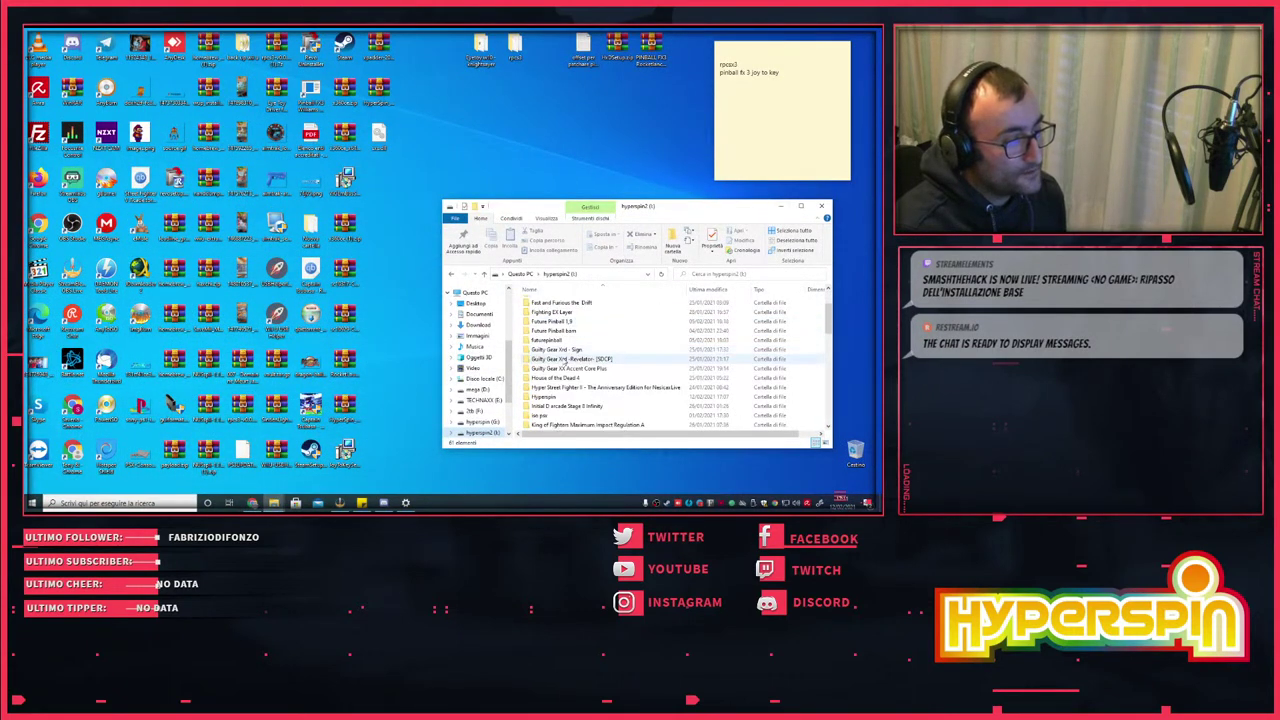
pyautogui.doubleClick(545, 398)
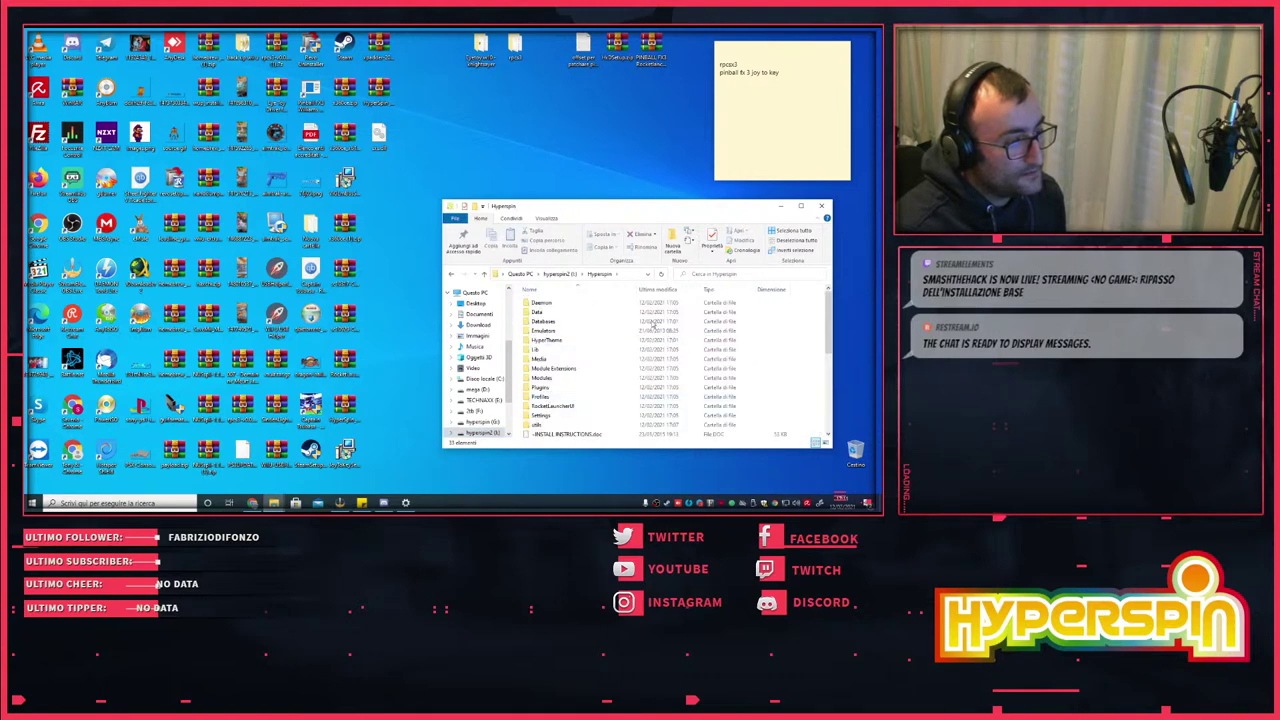
pyautogui.scroll(-5, 623, 342)
pyautogui.scroll(5, 621, 341)
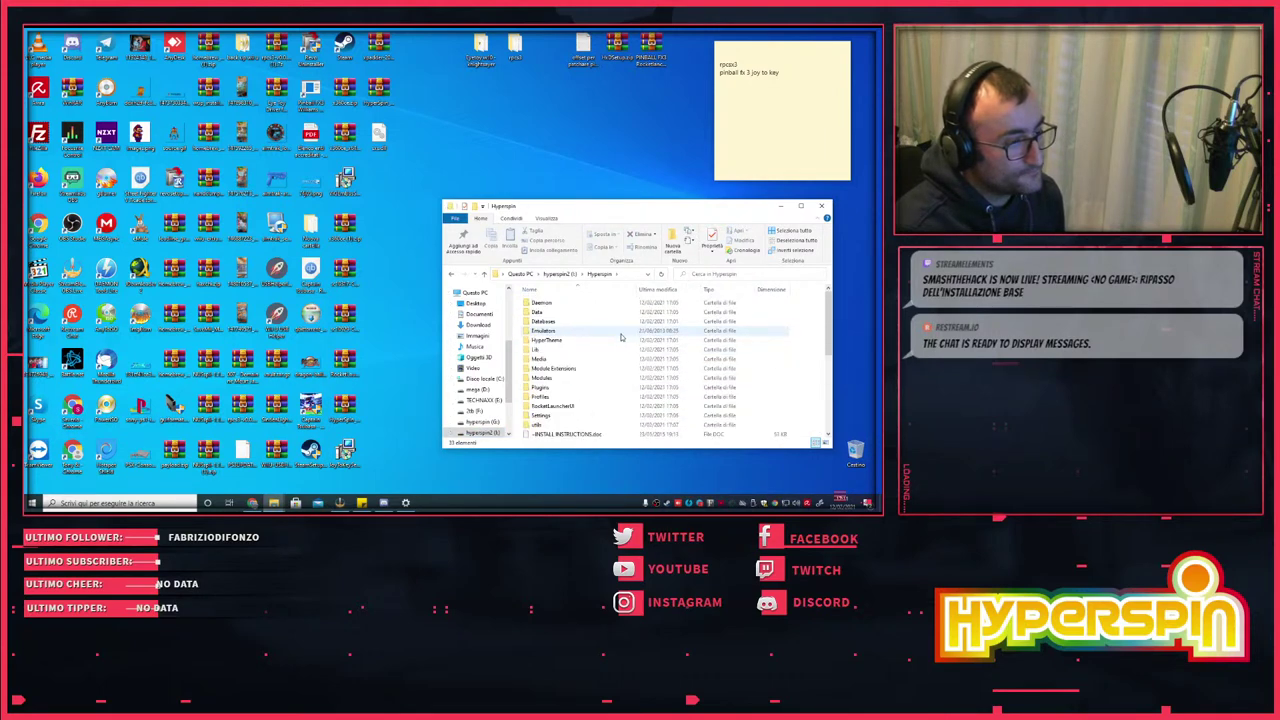
pyautogui.doubleClick(540, 425)
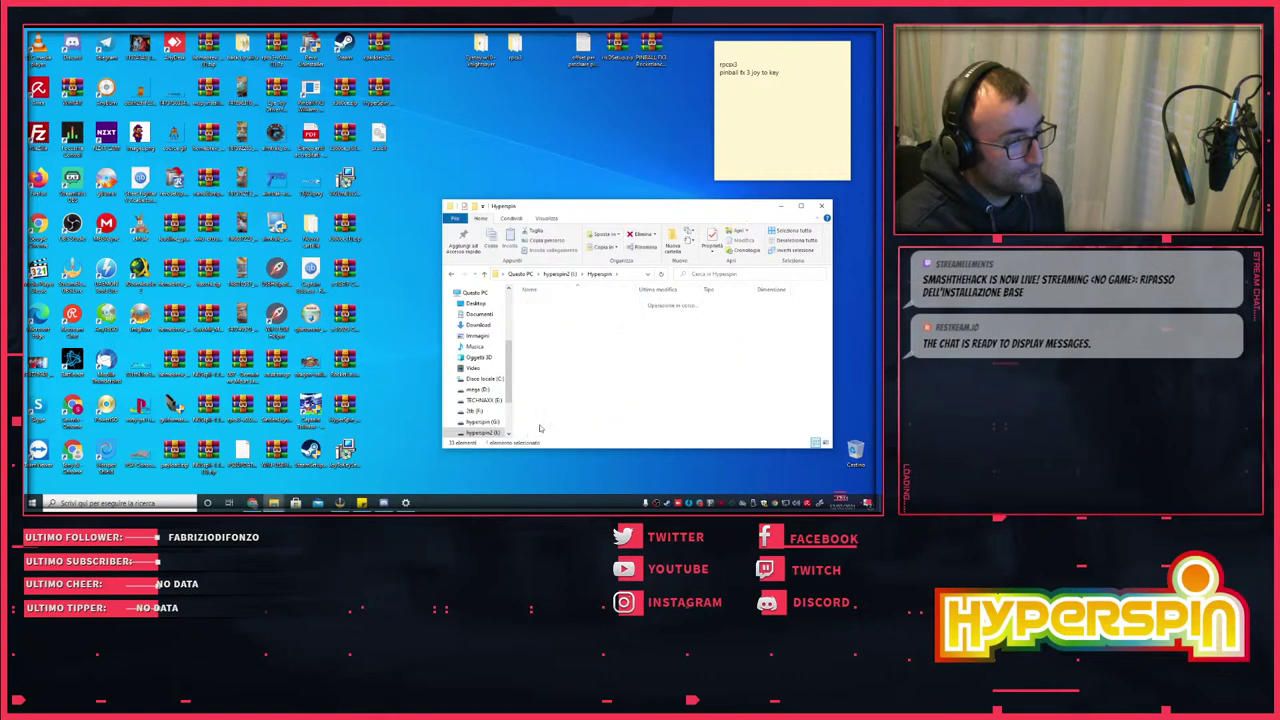
pyautogui.click(552, 303)
pyautogui.rightClick(556, 303)
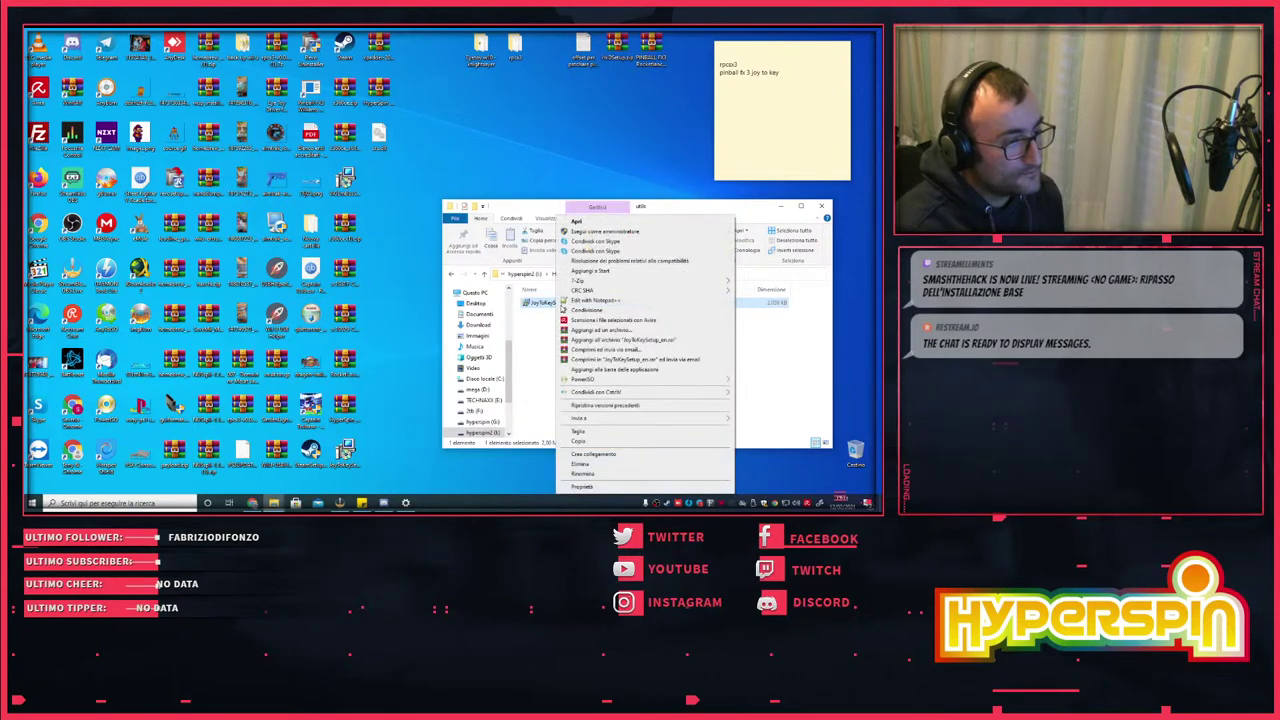
pyautogui.moveTo(601, 283)
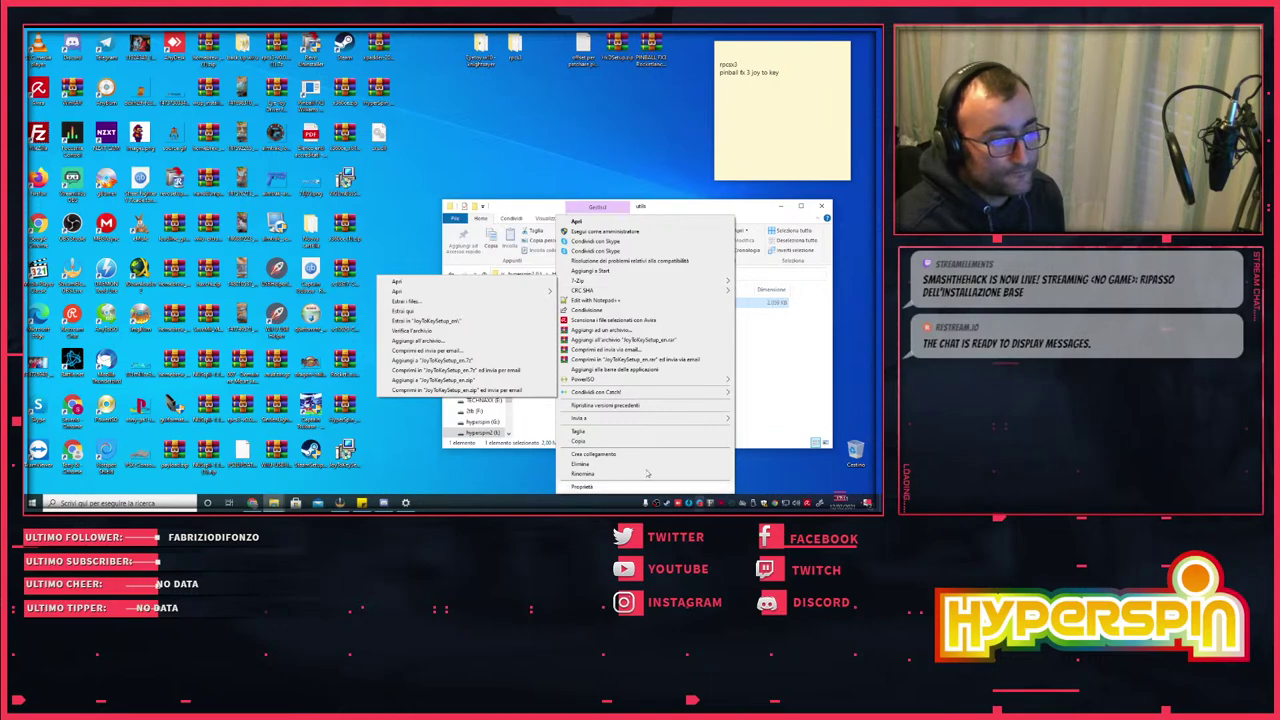
pyautogui.click(255, 508)
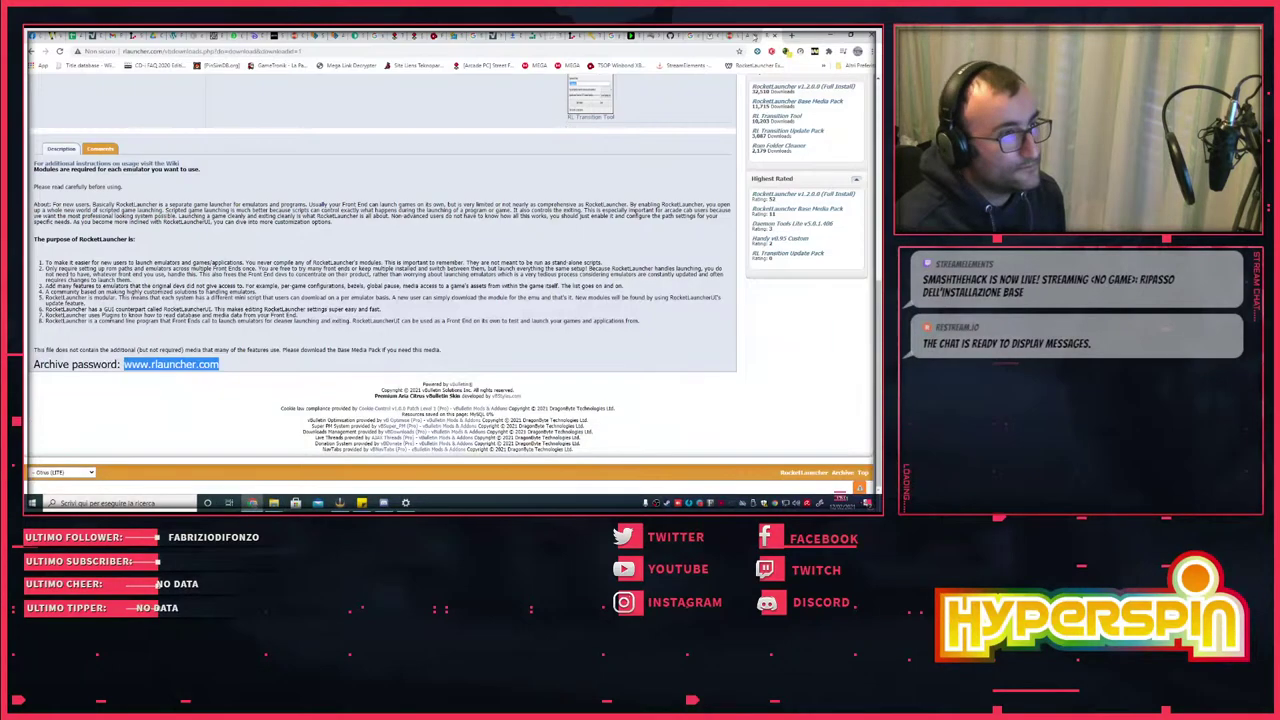
pyautogui.click(755, 37)
pyautogui.hotkey('ctrl', 'shift', 'Tab')
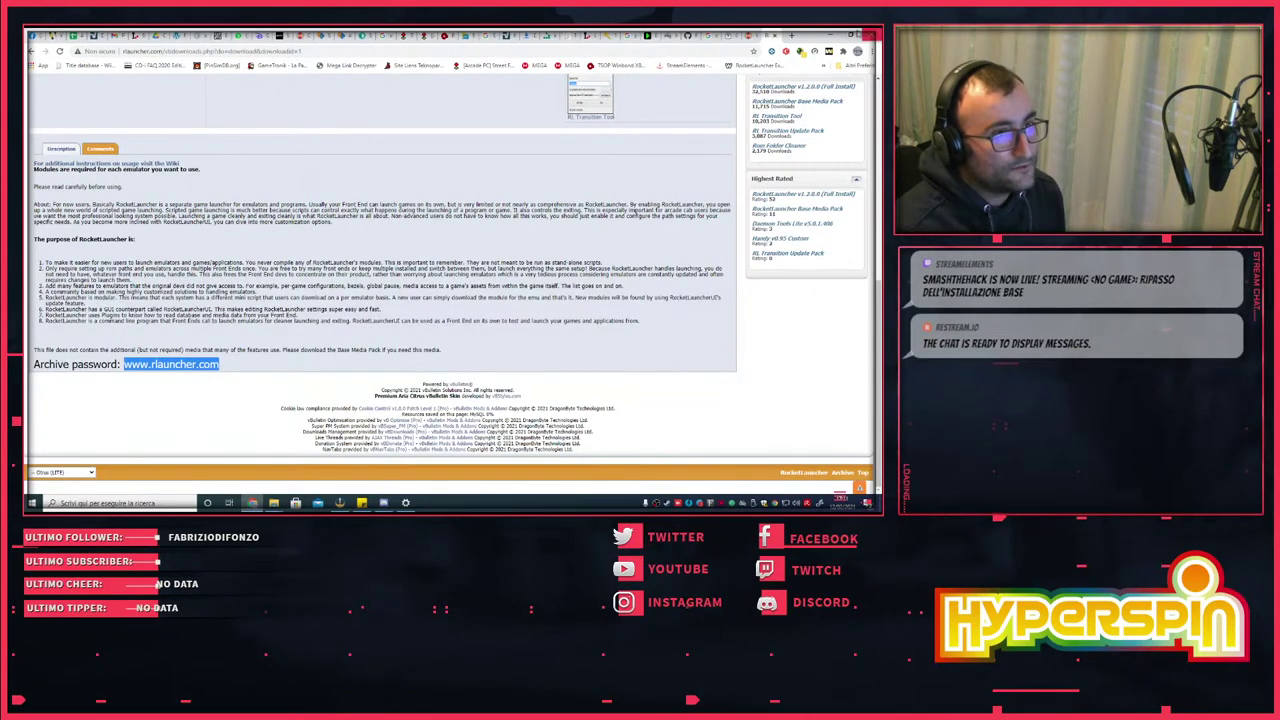
pyautogui.click(831, 36)
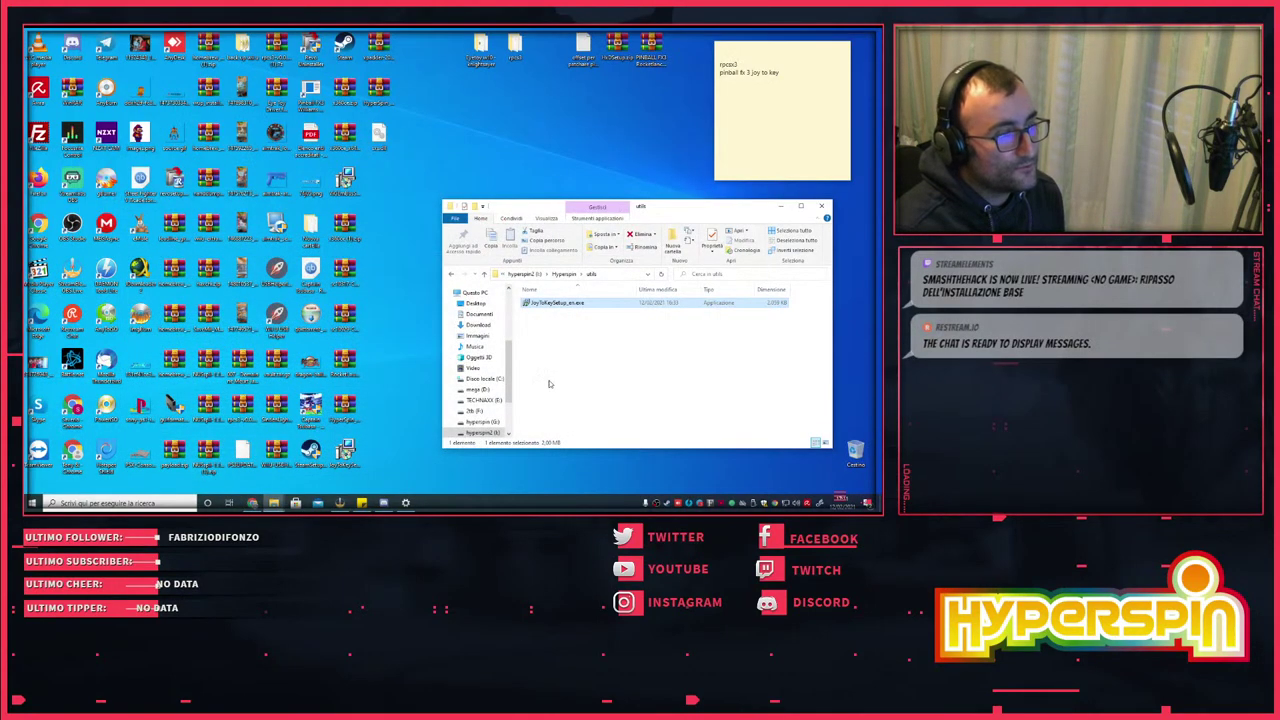
# - Try to extract the utils folder's JoyToKeySetup_en.exe into a JoyToKeySetup_en subfolder with 7-Zip, and close the extraction dialog
pyautogui.rightClick(562, 306)
pyautogui.moveTo(585, 281)
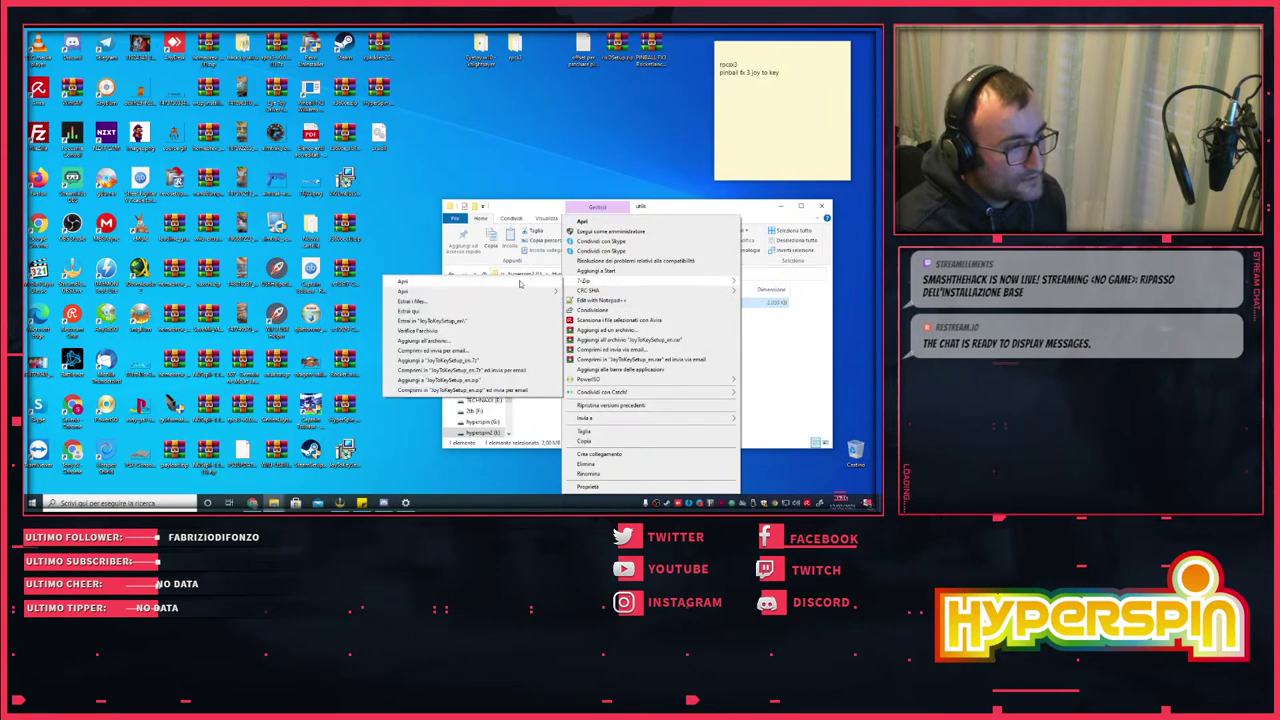
pyautogui.click(430, 320)
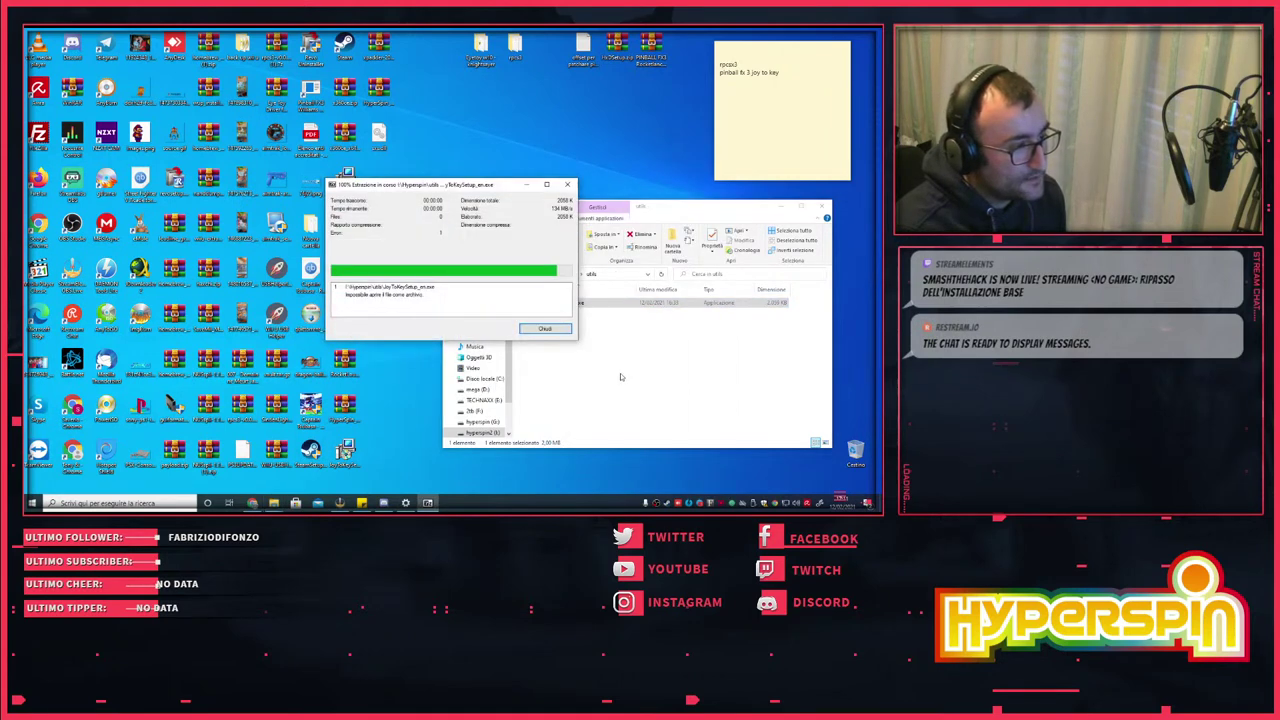
pyautogui.click(548, 331)
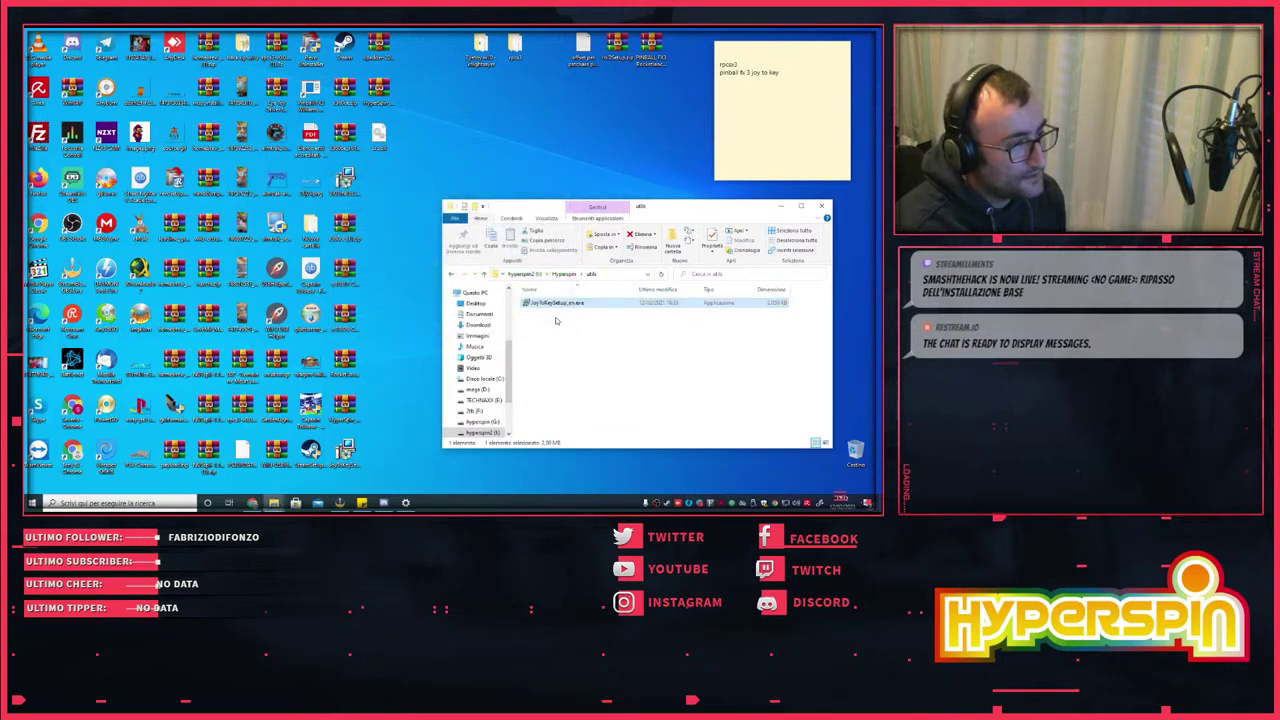
pyautogui.rightClick(553, 306)
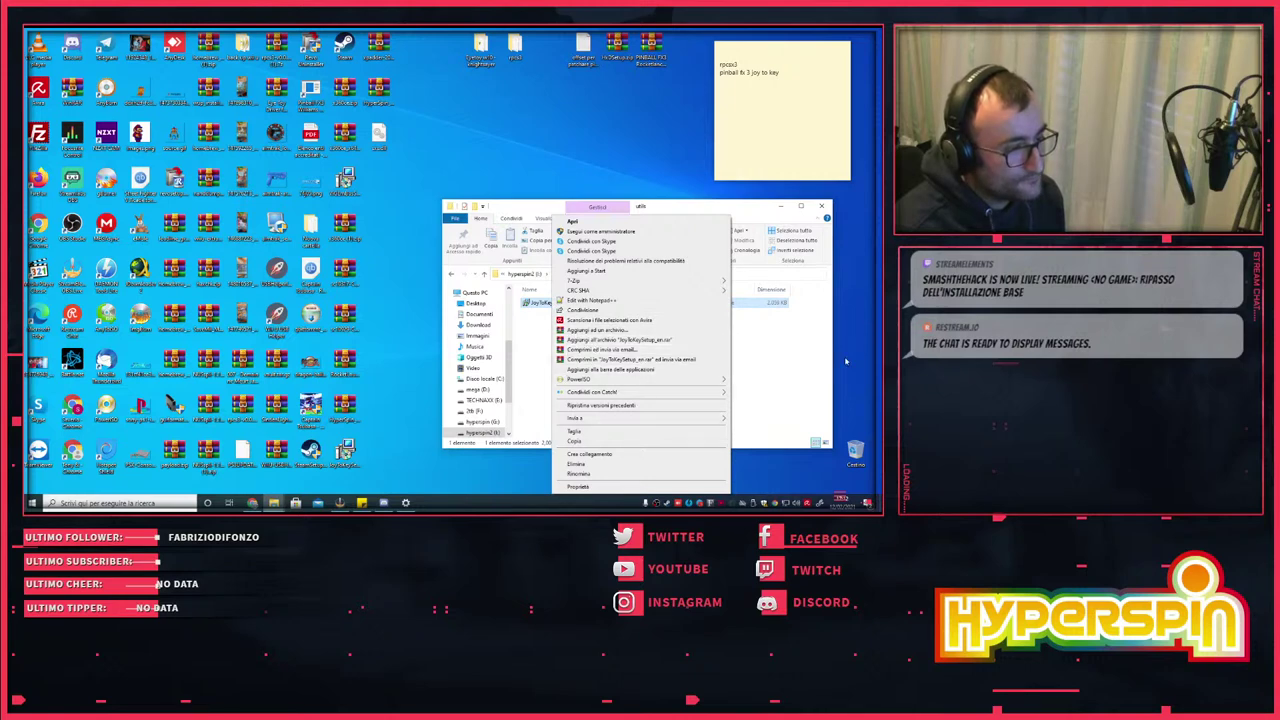
pyautogui.click(778, 369)
pyautogui.click(654, 406)
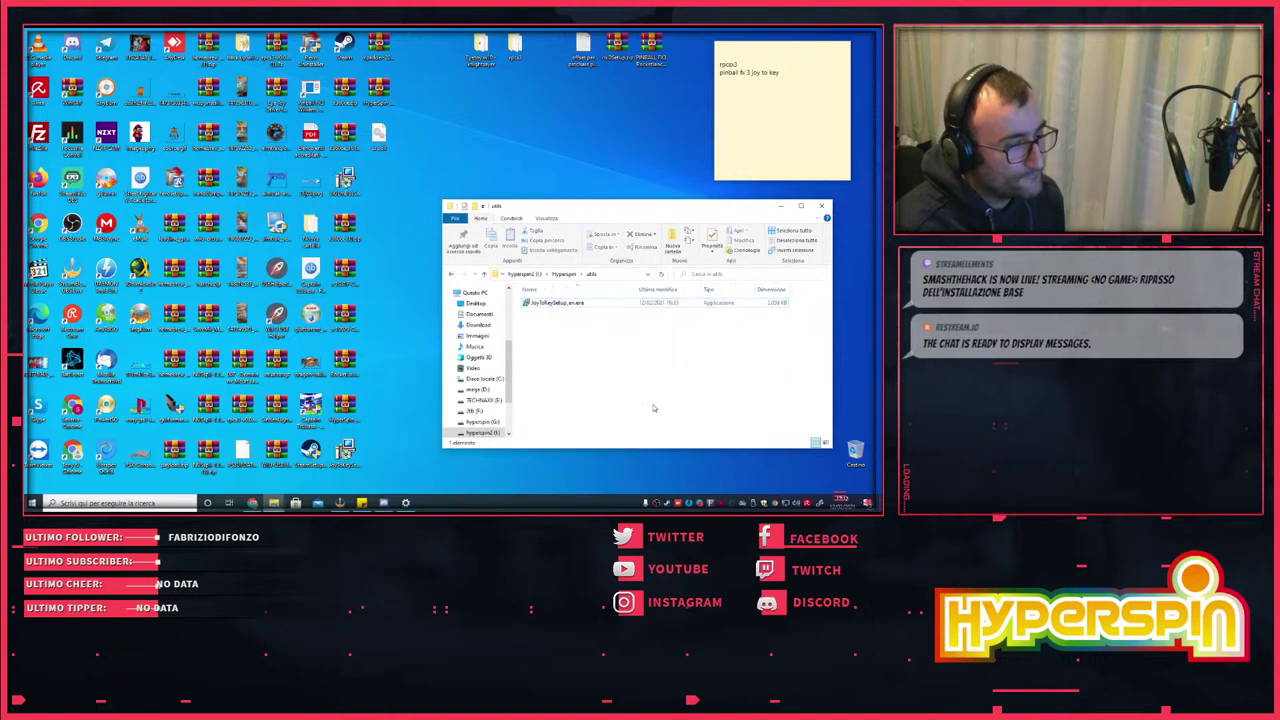
# - Run JoyToKeySetup_en.exe from the utils folder, accept the license agreement and proceed to the additional tasks
pyautogui.click(551, 308)
pyautogui.doubleClick(551, 306)
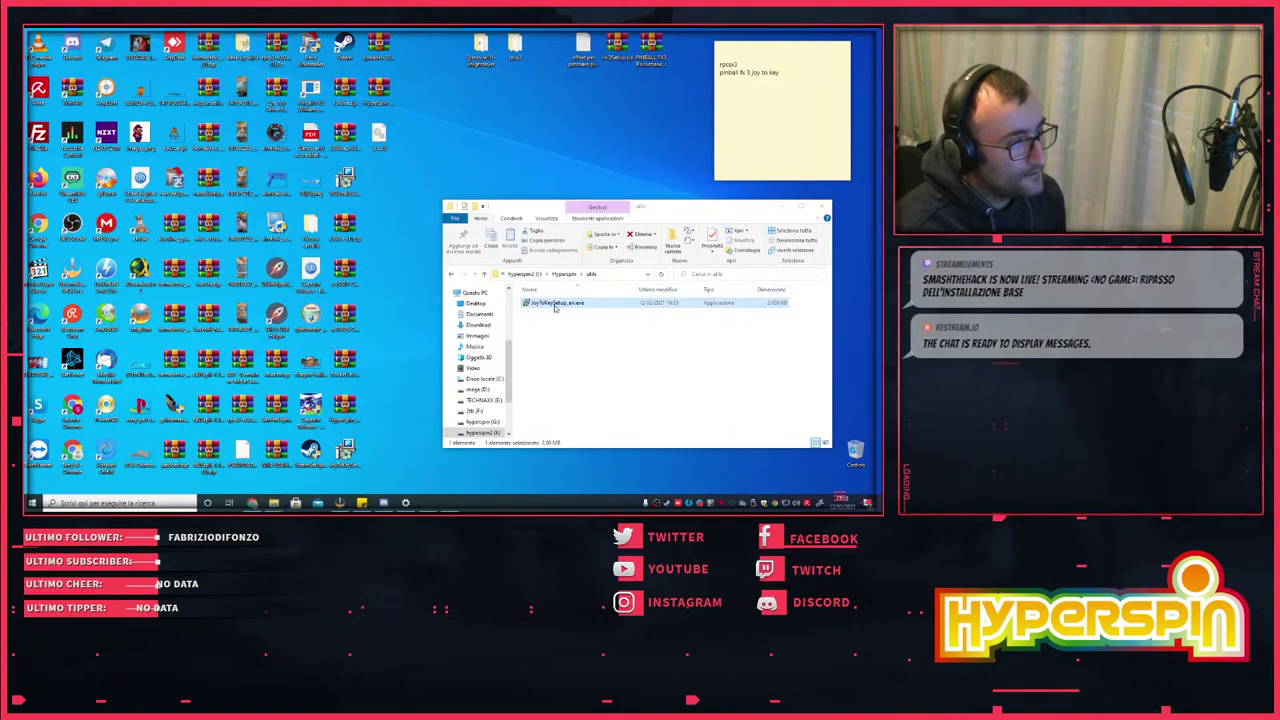
pyautogui.click(340, 325)
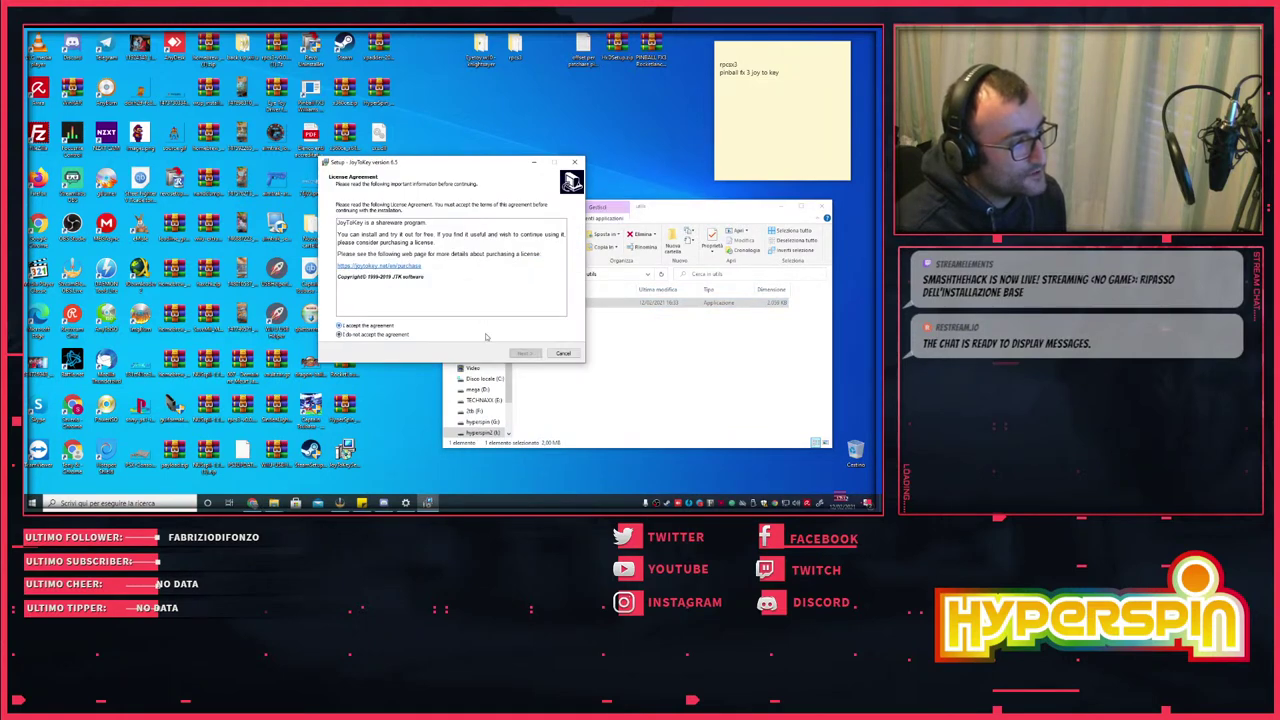
pyautogui.click(524, 353)
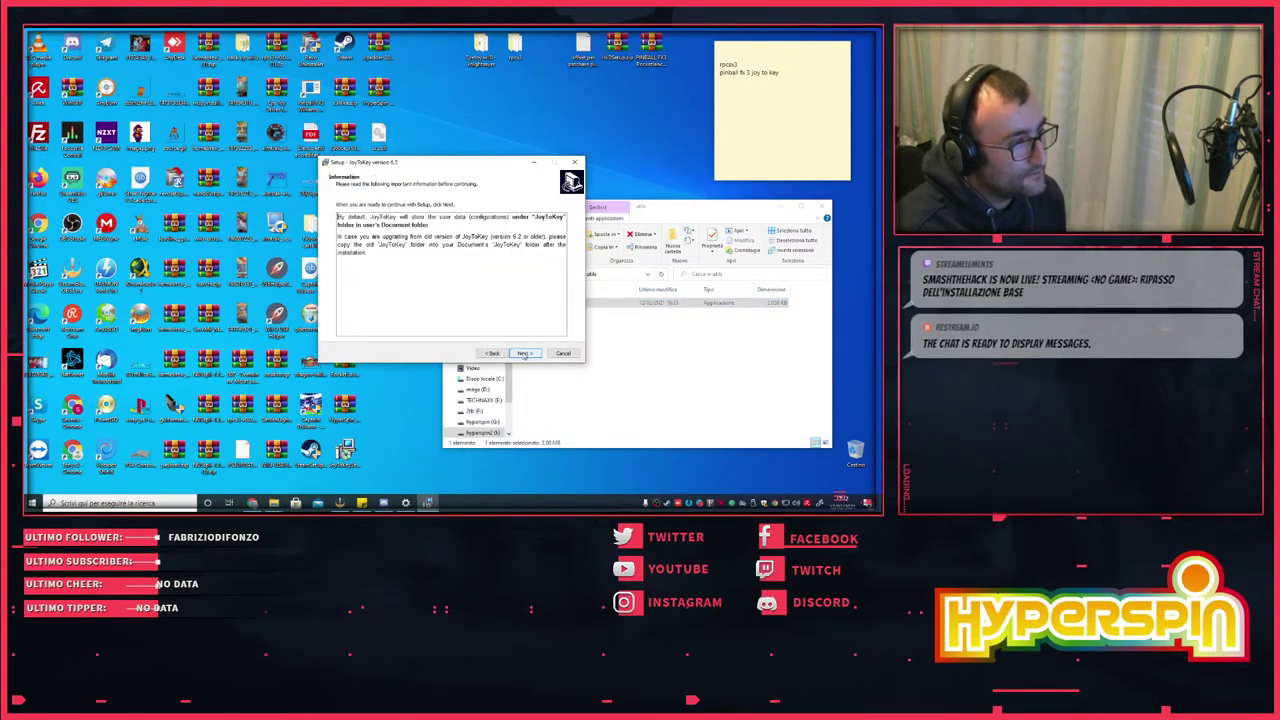
pyautogui.click(524, 354)
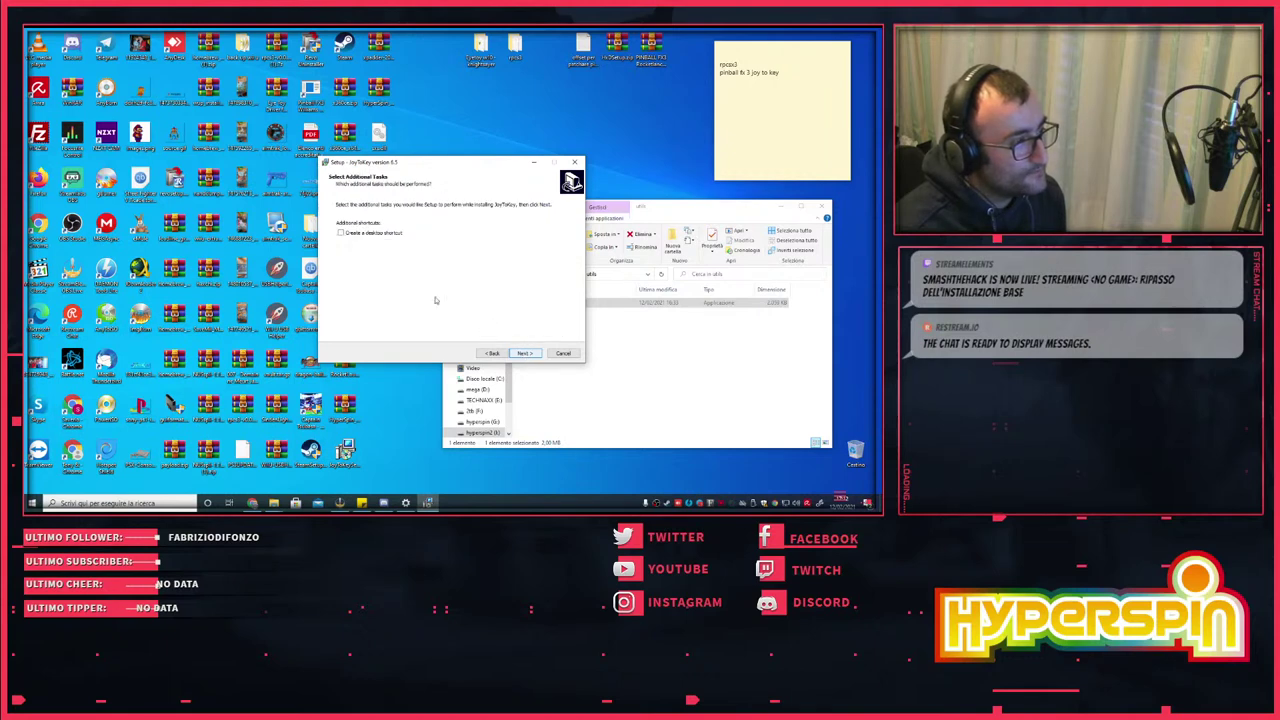
# - Enable creation of a desktop shortcut, install JoyToKey and finish the setup without launching the program
pyautogui.click(341, 232)
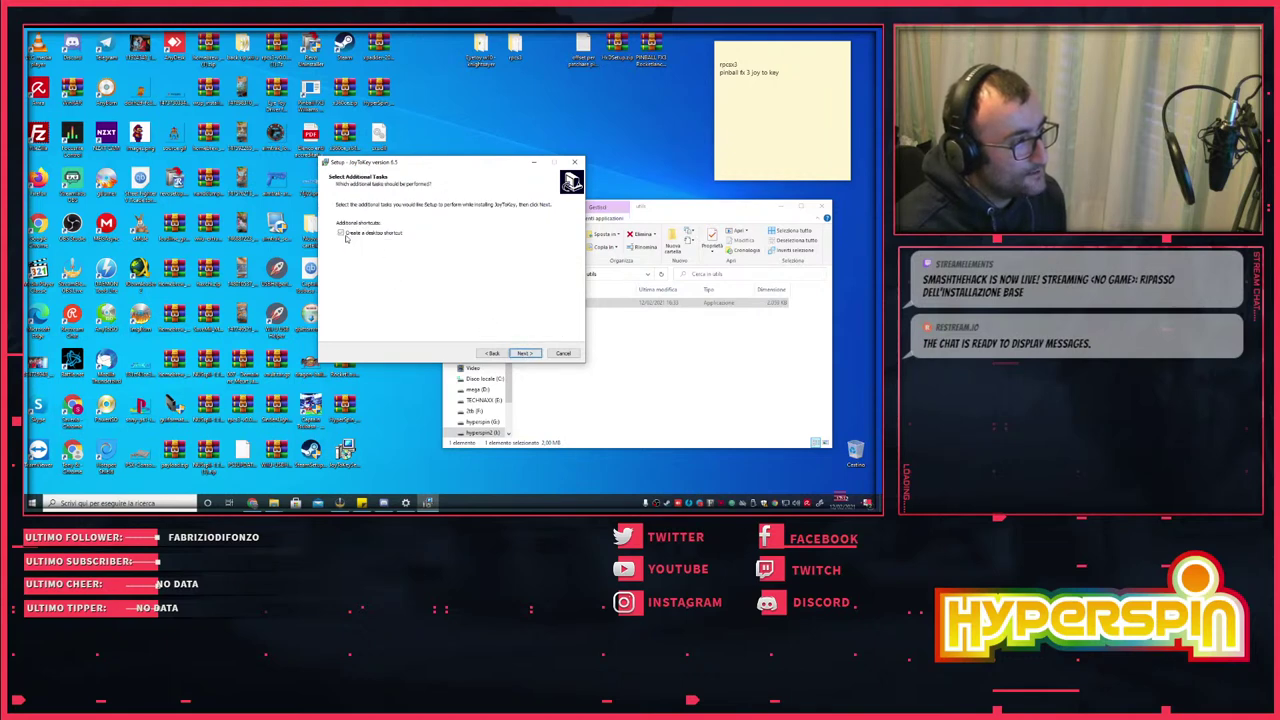
pyautogui.click(534, 356)
pyautogui.click(534, 356)
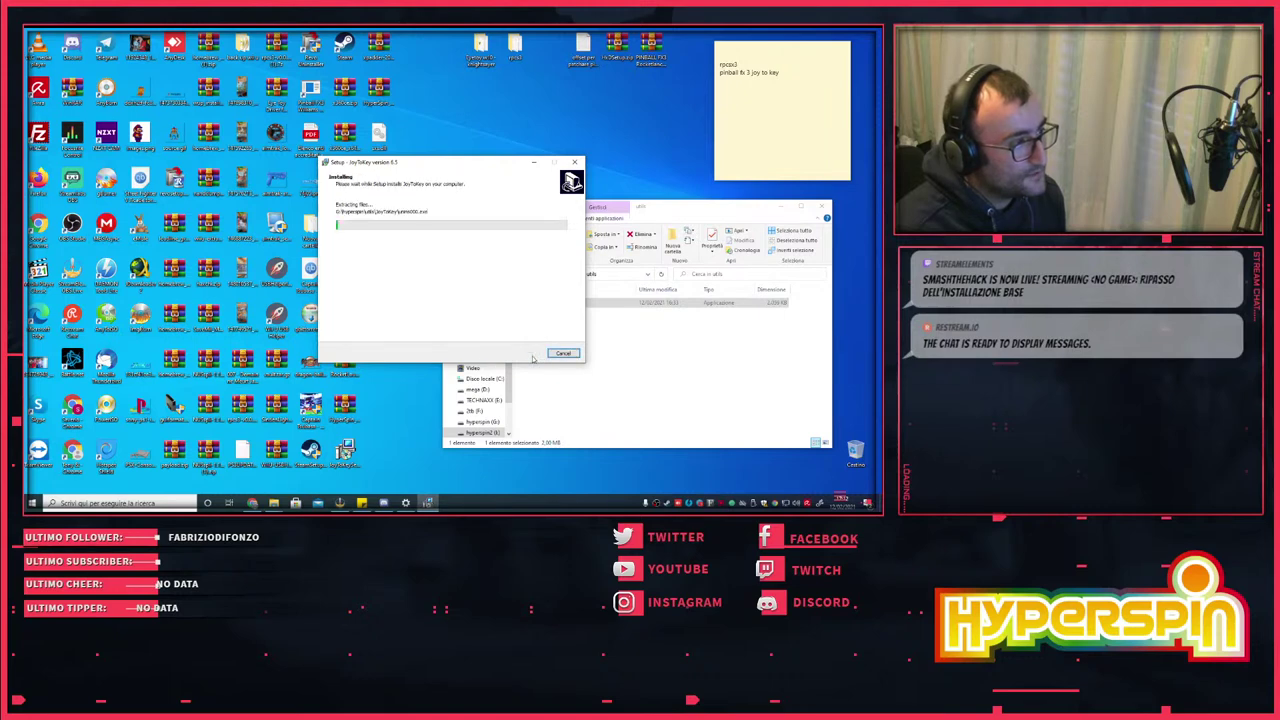
pyautogui.click(528, 354)
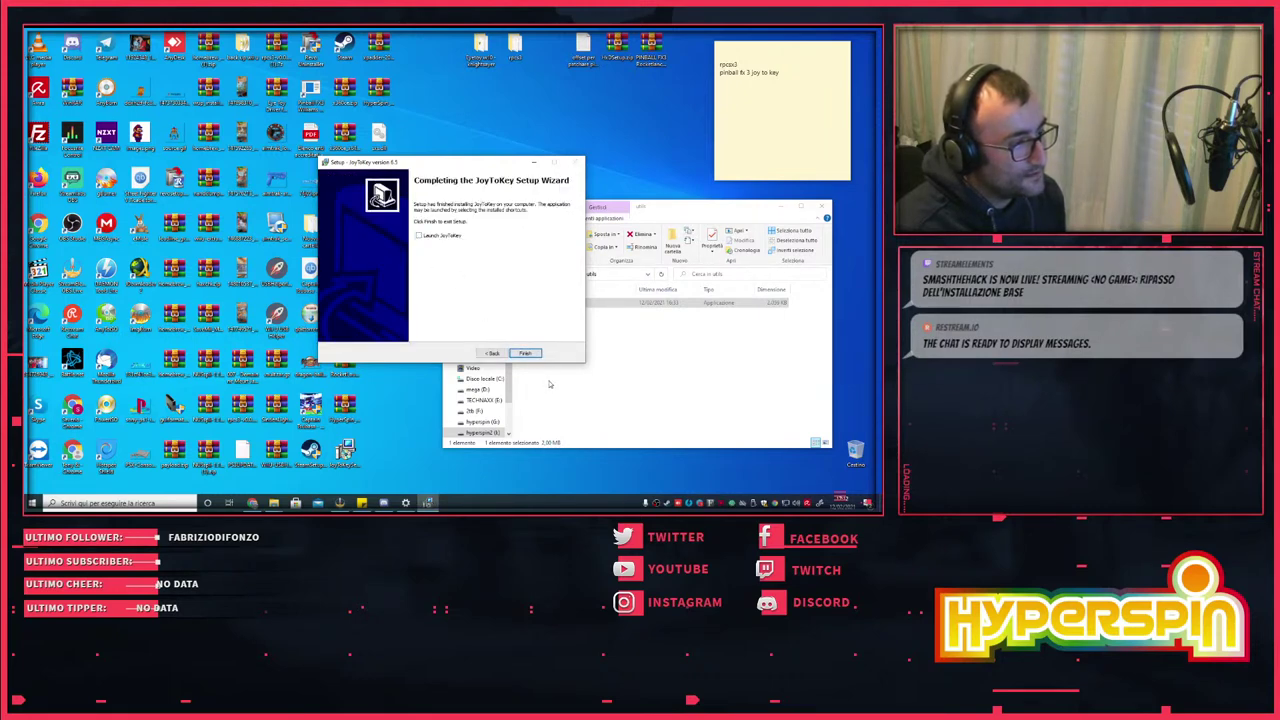
pyautogui.click(525, 353)
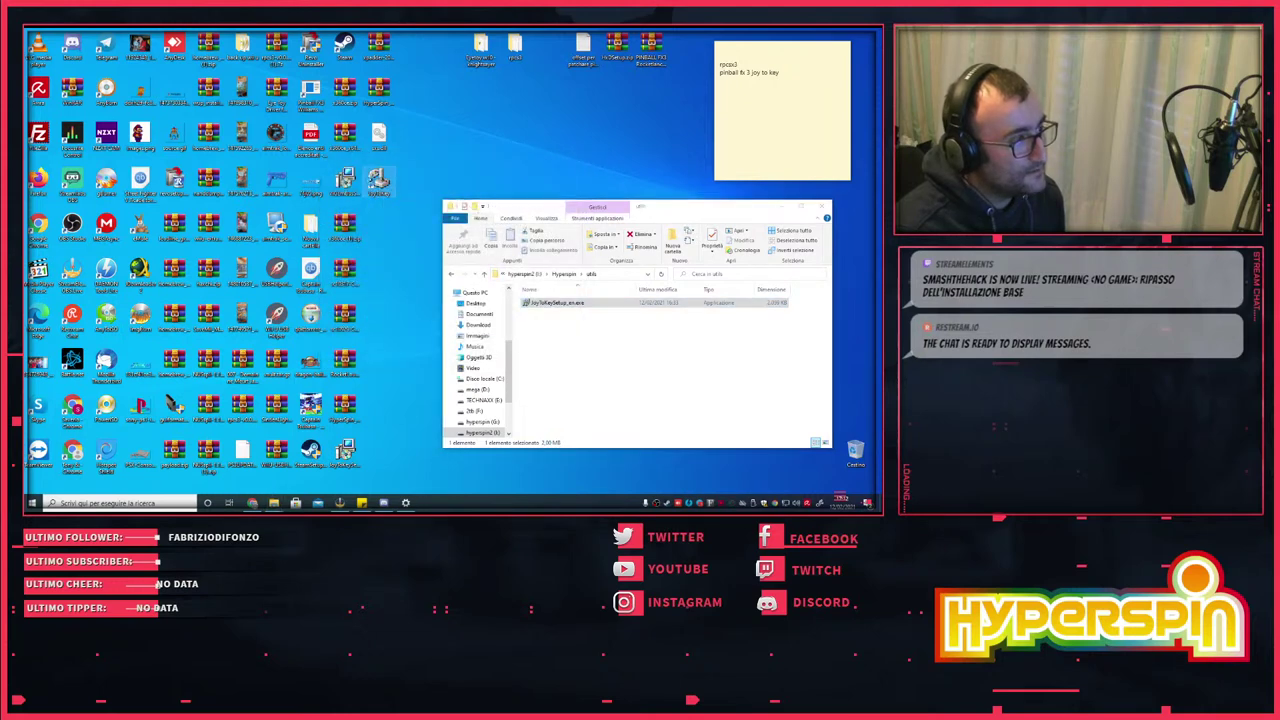
# - Open the file location of the desktop's JoyToKey shortcut, check the folder's path, and close the window
pyautogui.rightClick(377, 182)
pyautogui.click(402, 202)
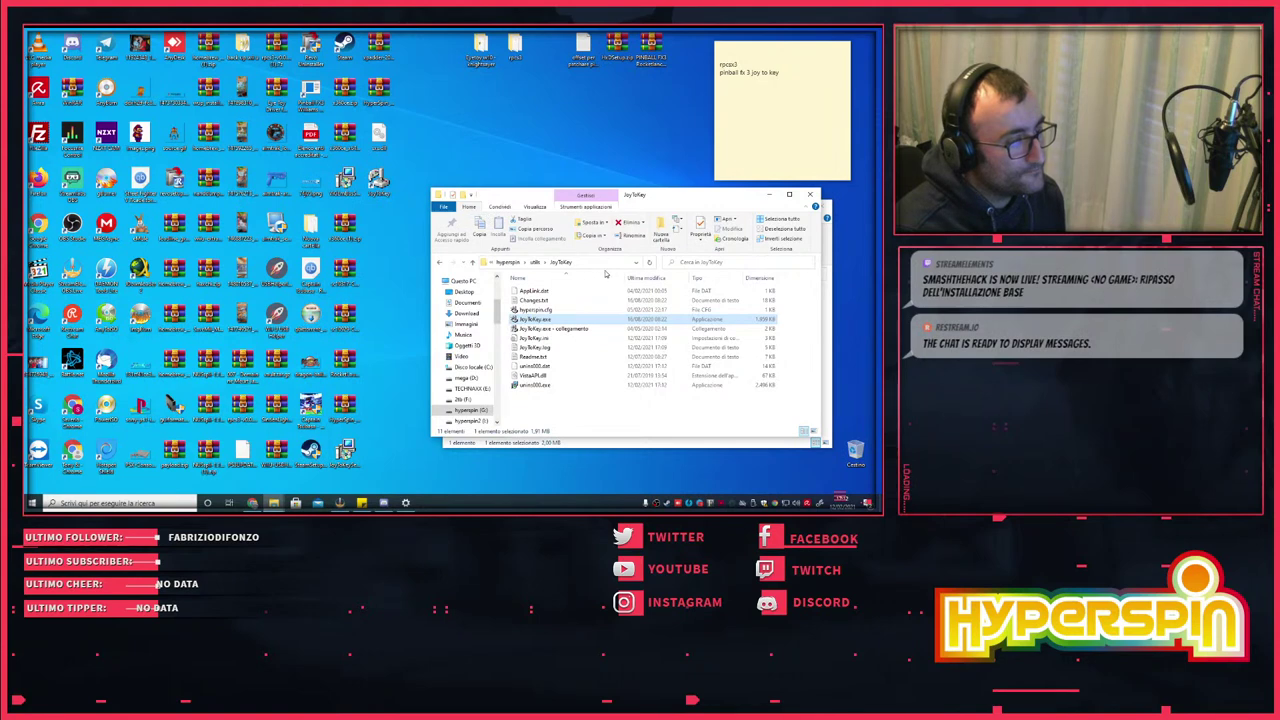
pyautogui.click(591, 263)
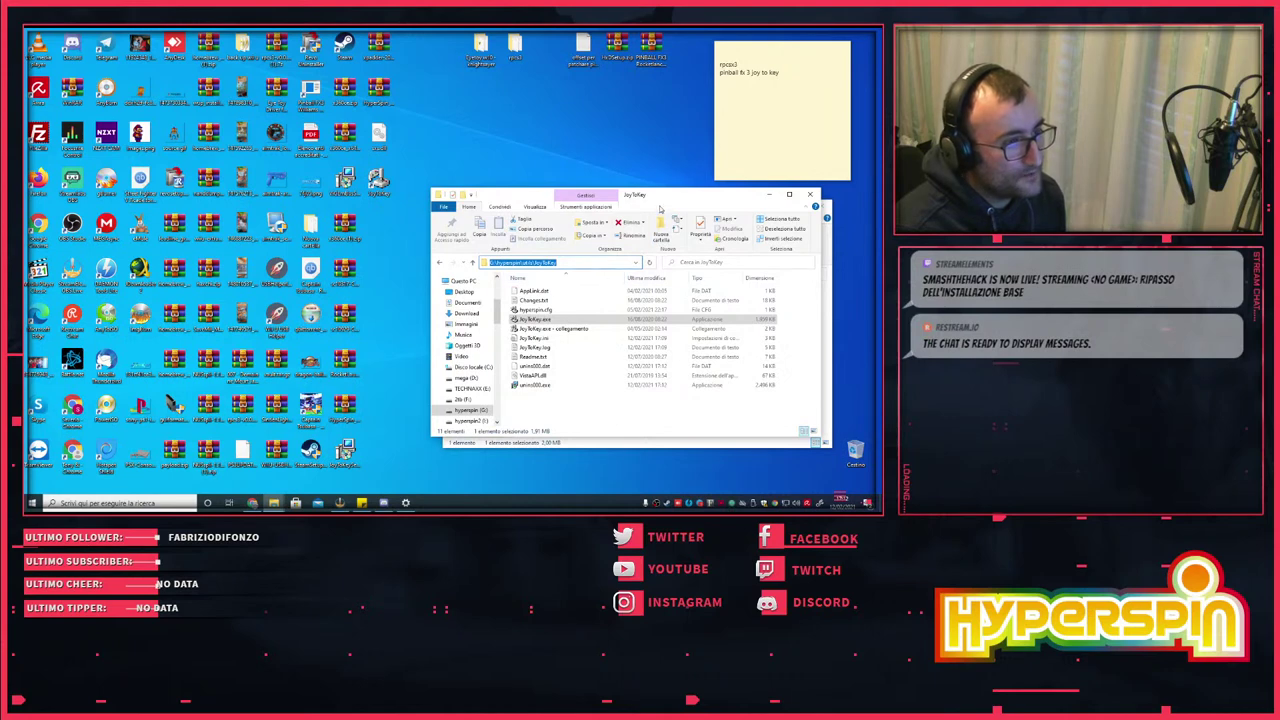
pyautogui.moveTo(662, 205); pyautogui.dragTo(586, 188)
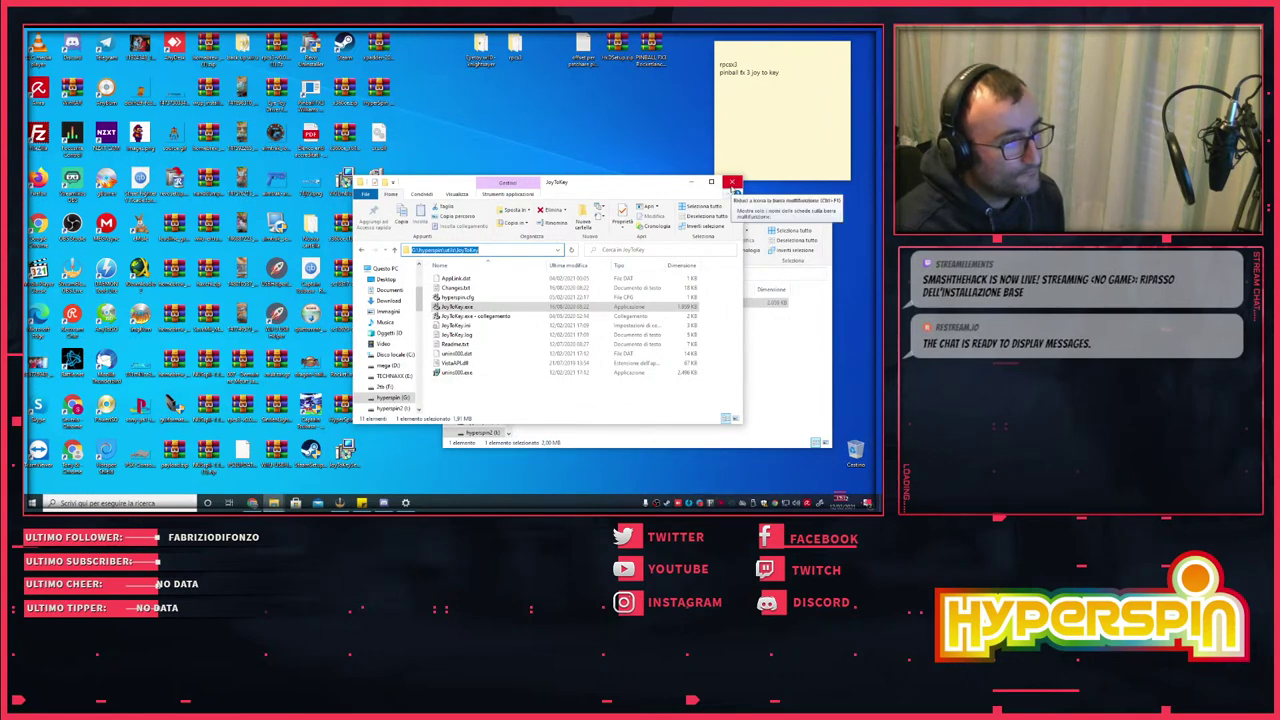
pyautogui.click(732, 181)
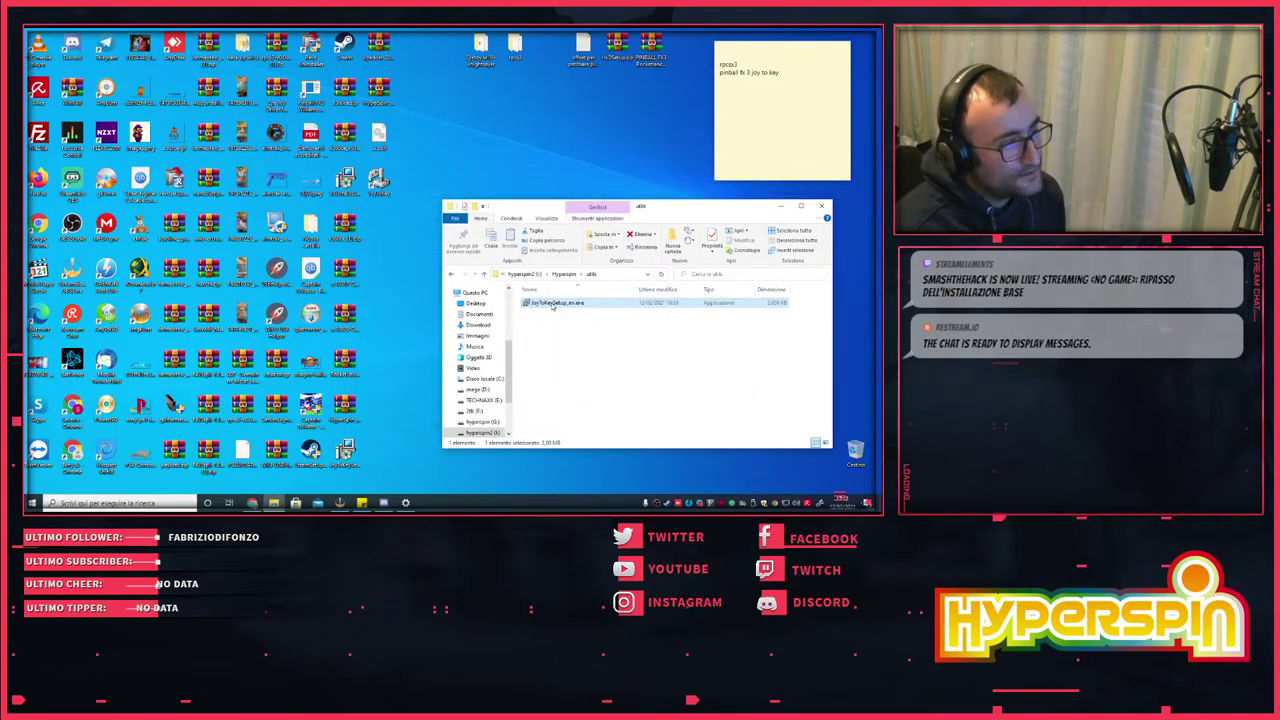
# - Copy all files from the JoyToKey shortcut's target folder into the utils folder on hyperspin2, and close the source folder window
pyautogui.rightClick(377, 183)
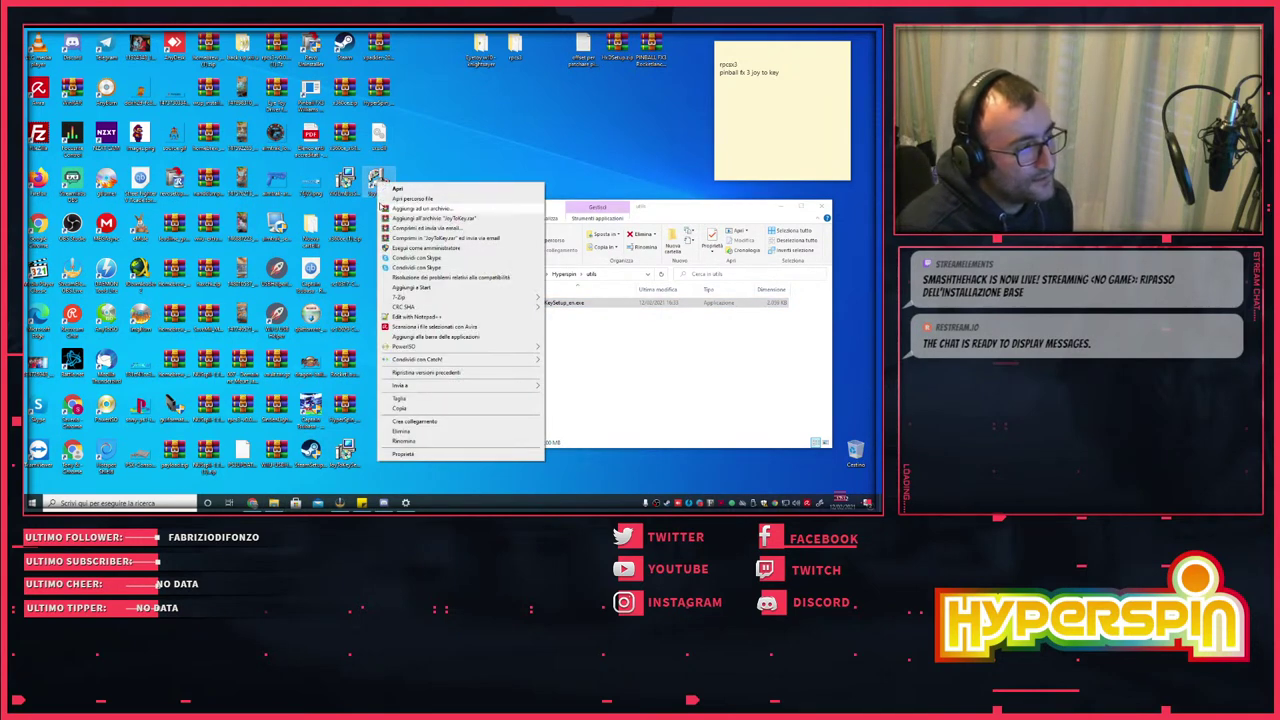
pyautogui.click(413, 198)
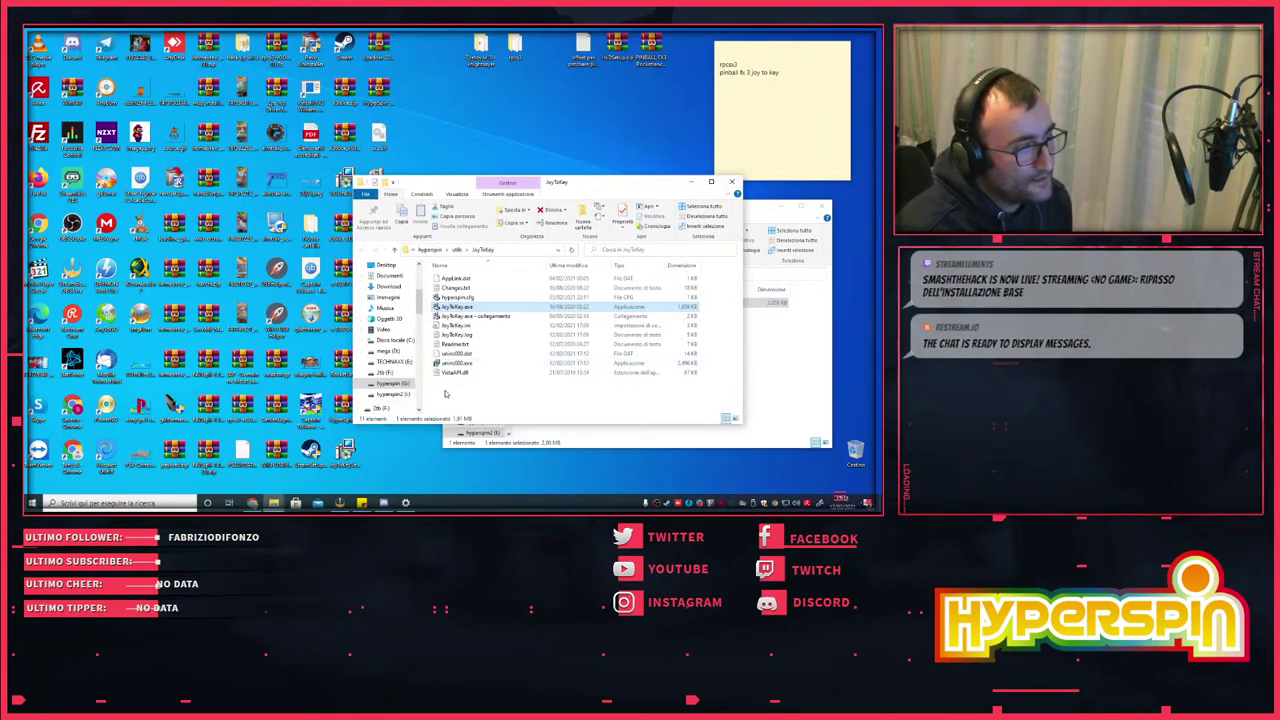
pyautogui.moveTo(465, 383); pyautogui.dragTo(783, 389)
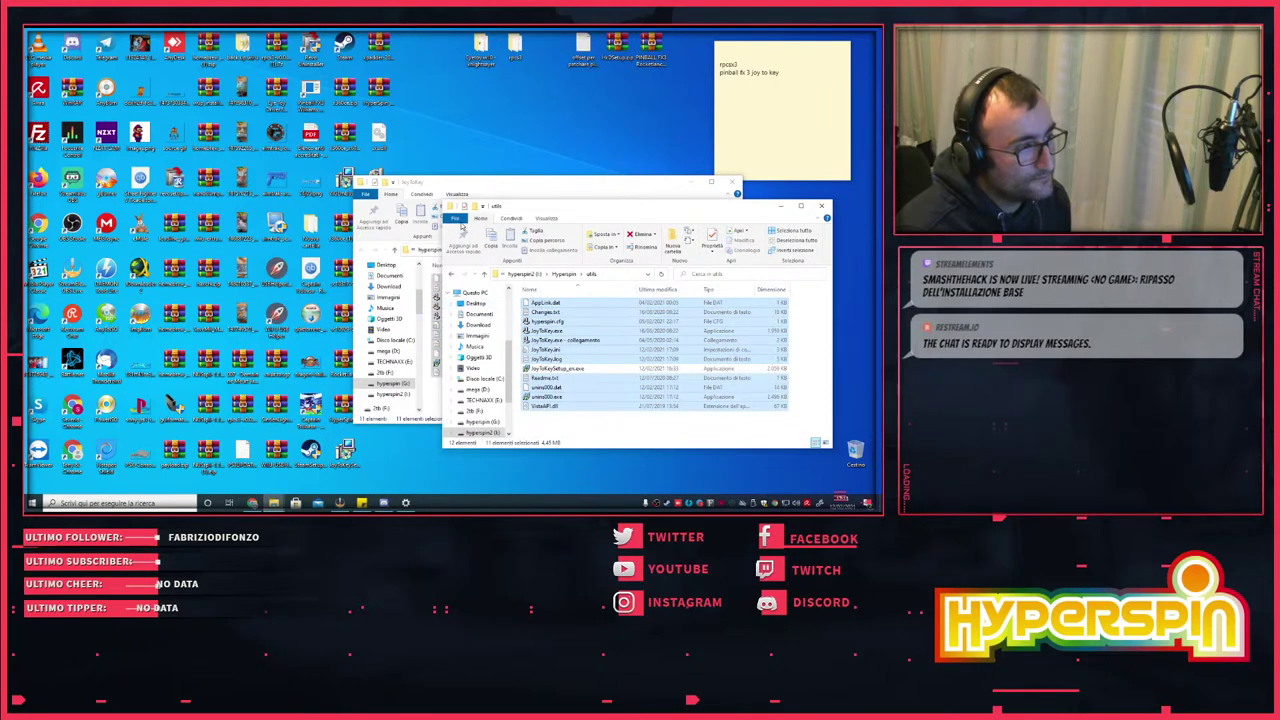
pyautogui.click(546, 191)
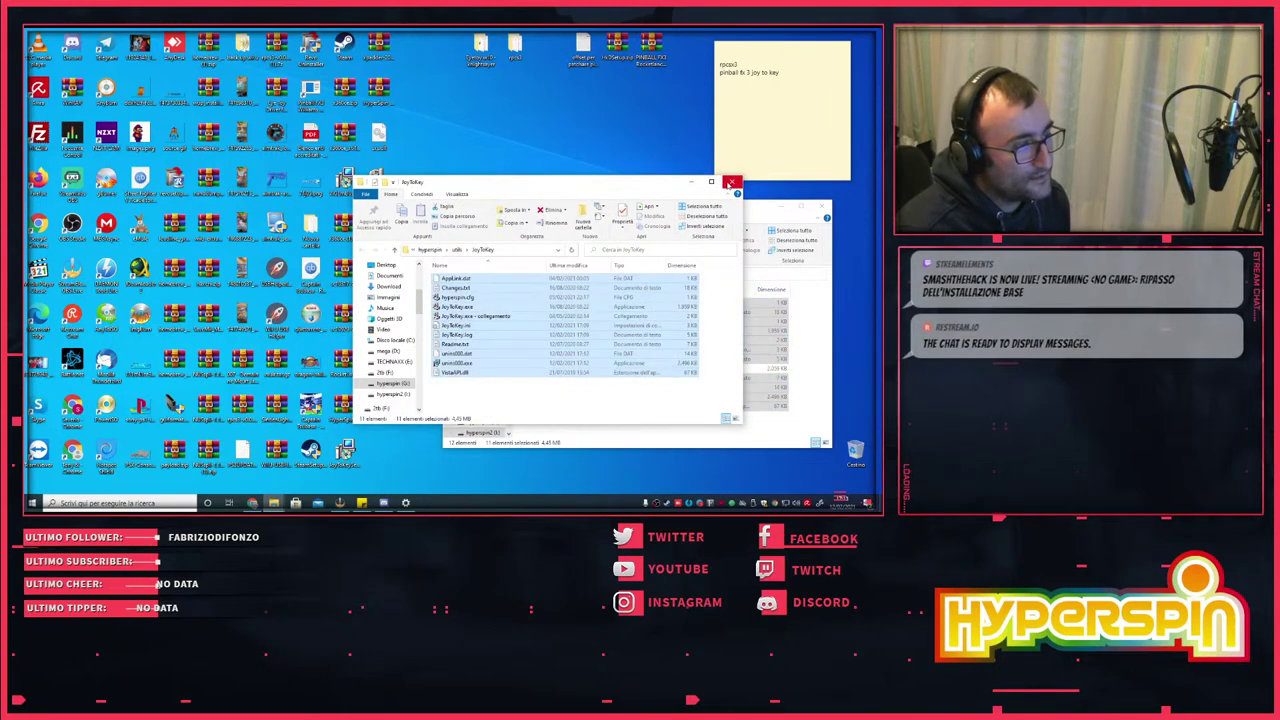
pyautogui.moveTo(705, 182); pyautogui.dragTo(568, 178)
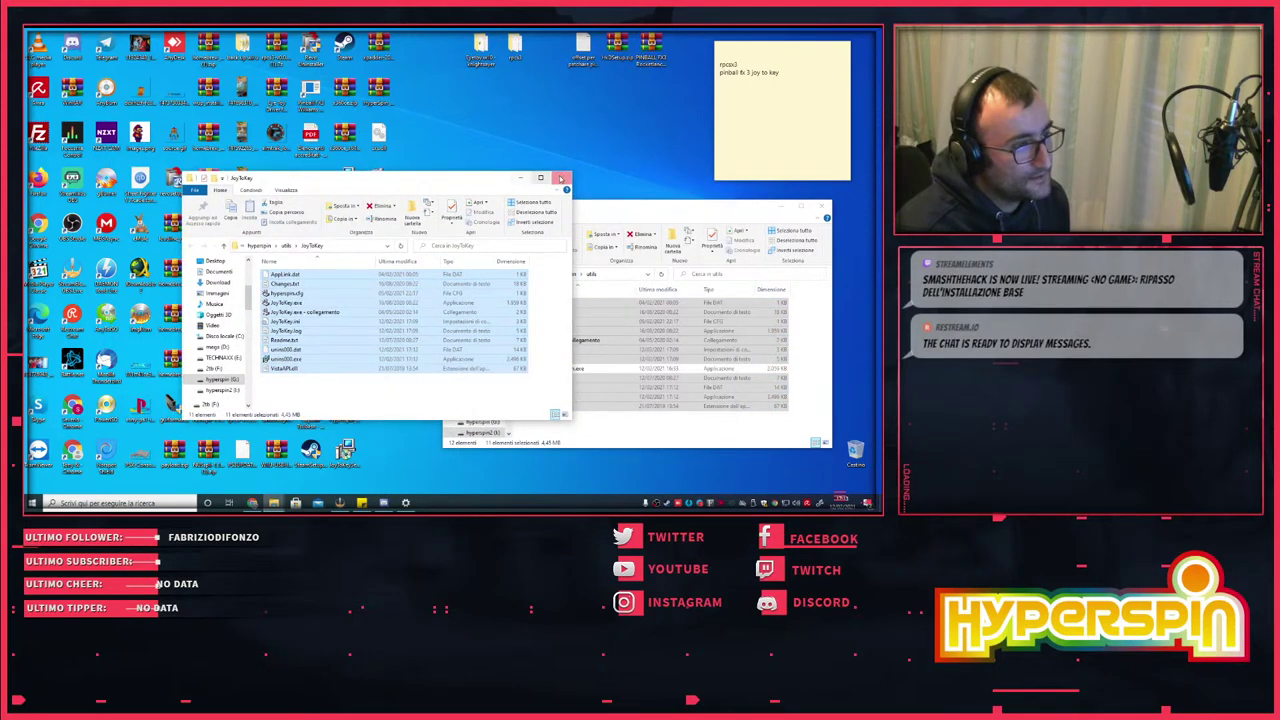
pyautogui.click(566, 187)
pyautogui.click(589, 419)
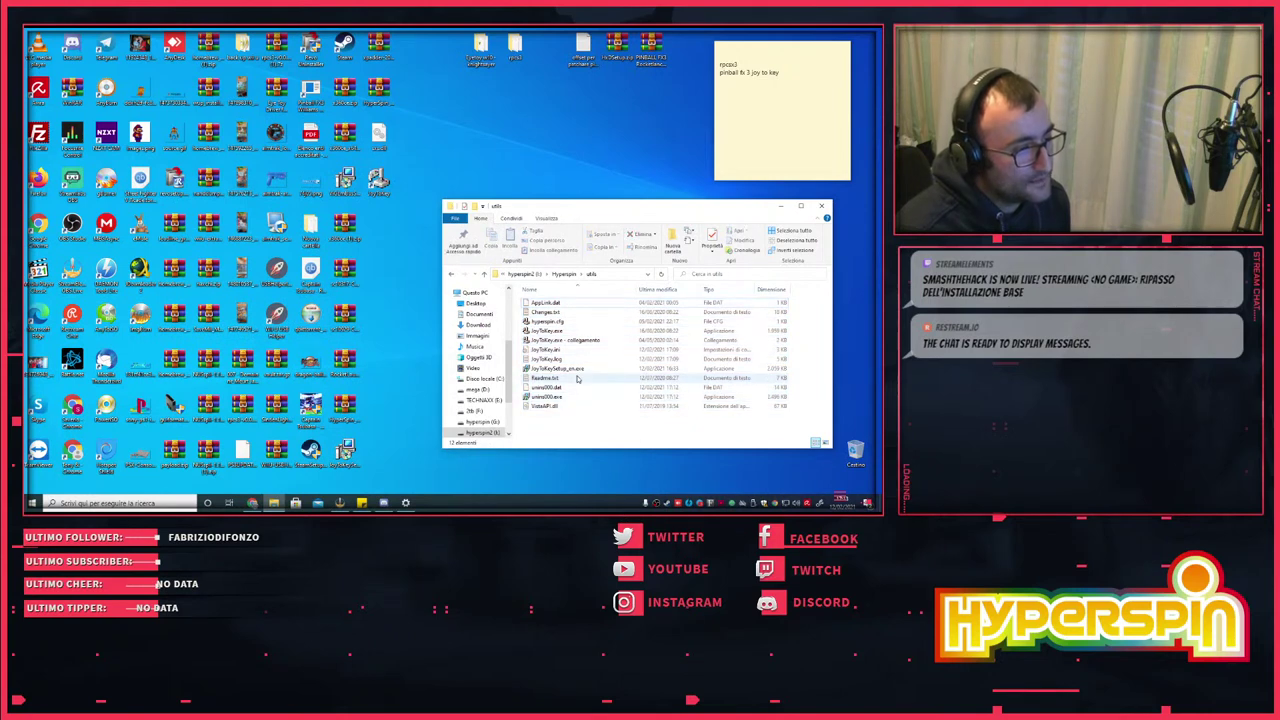
# - Delete hyperspin.cfg from the utils folder and permanently empty the Recycle Bin
pyautogui.click(547, 321)
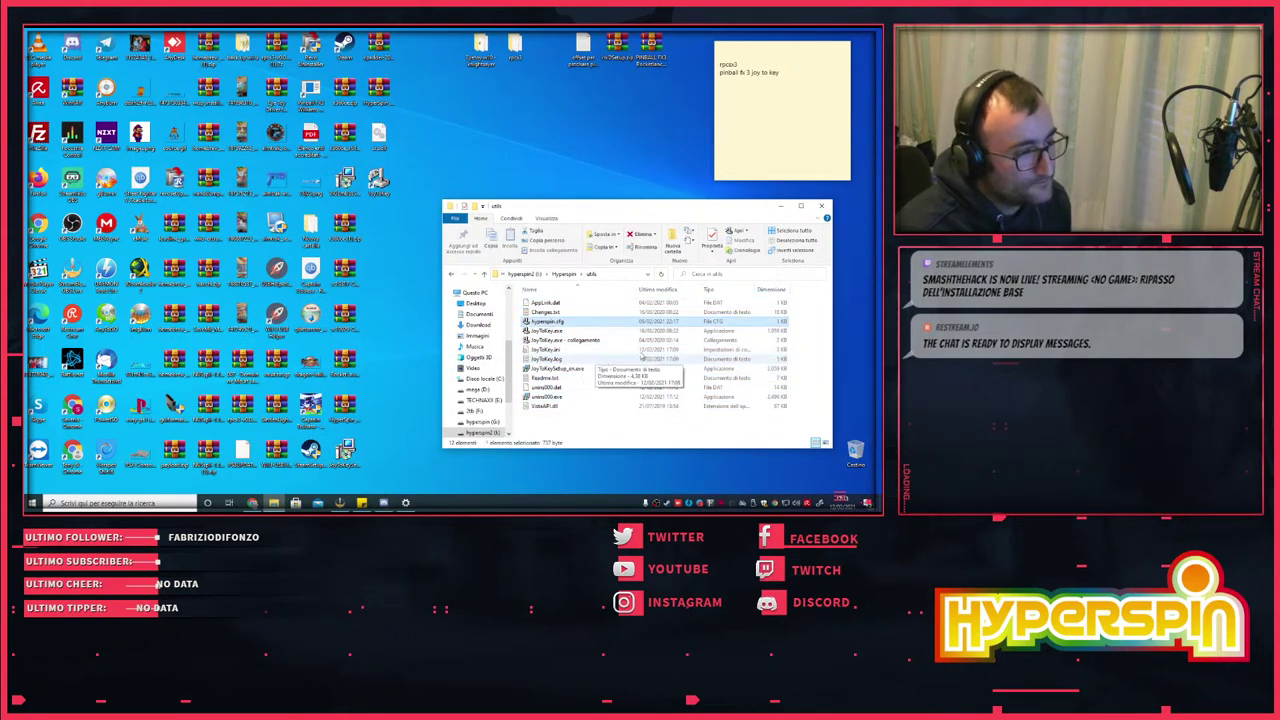
pyautogui.rightClick(548, 328)
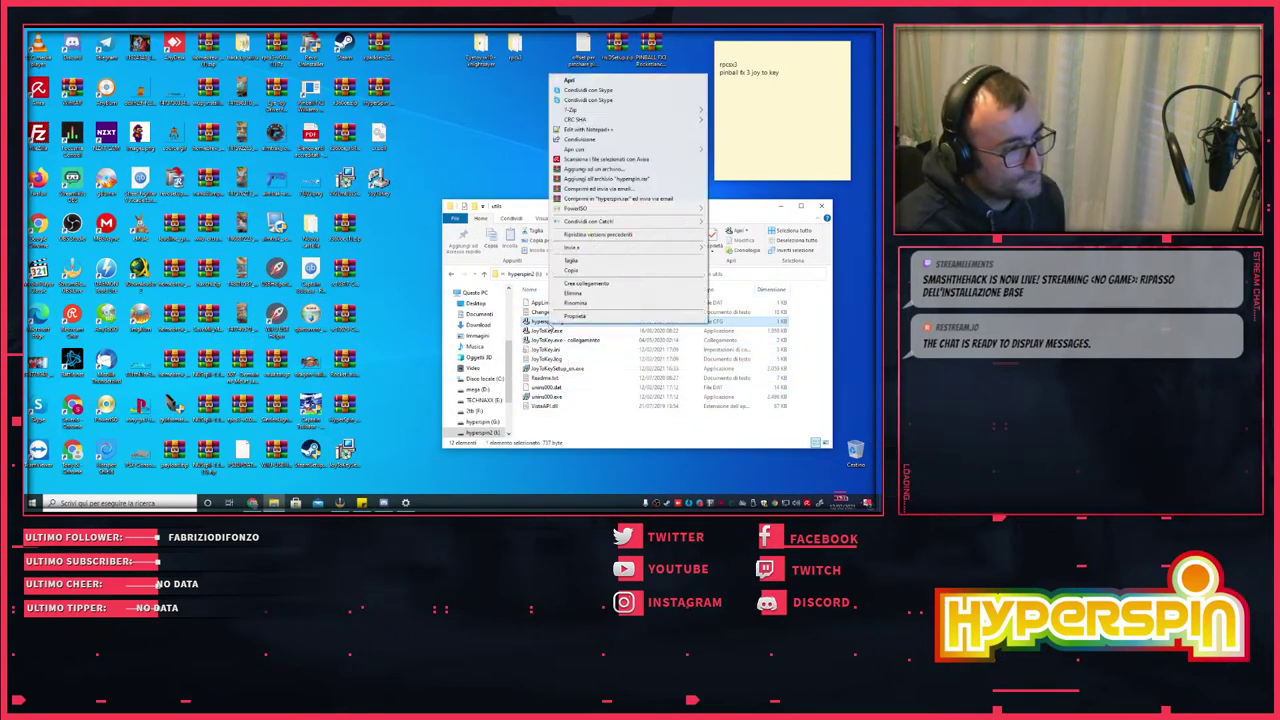
pyautogui.click(585, 298)
pyautogui.rightClick(855, 452)
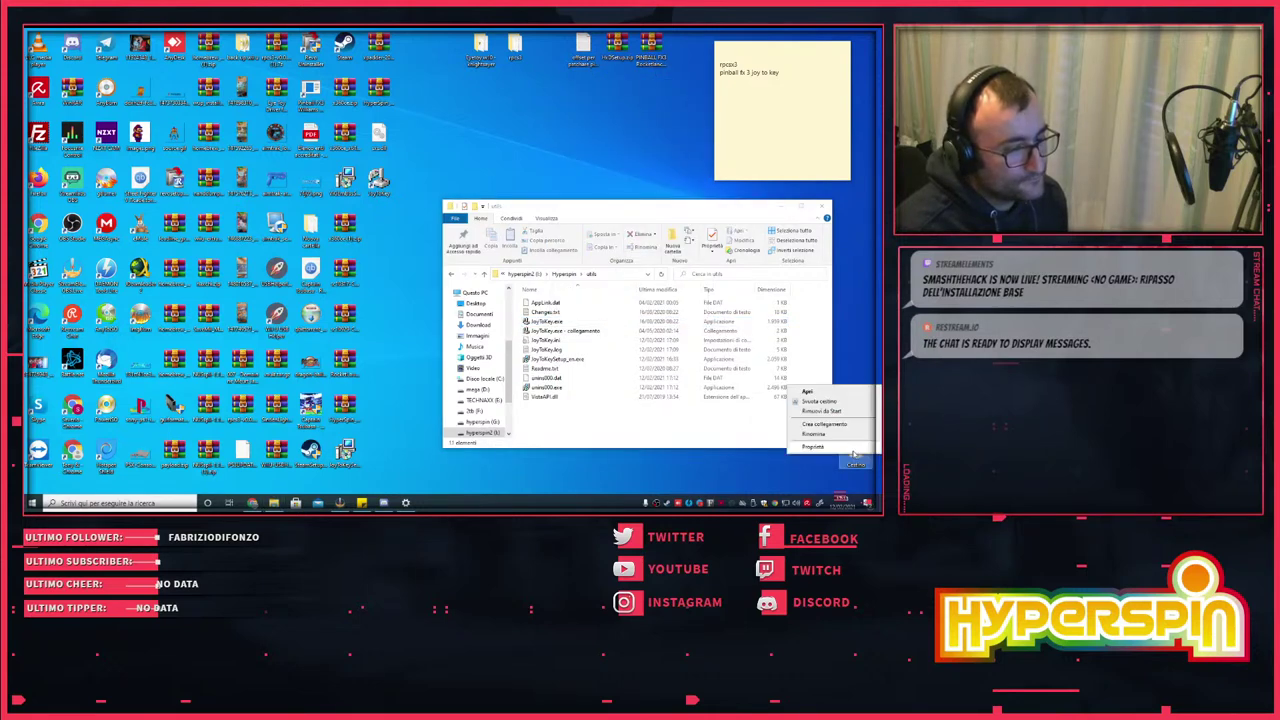
pyautogui.click(816, 401)
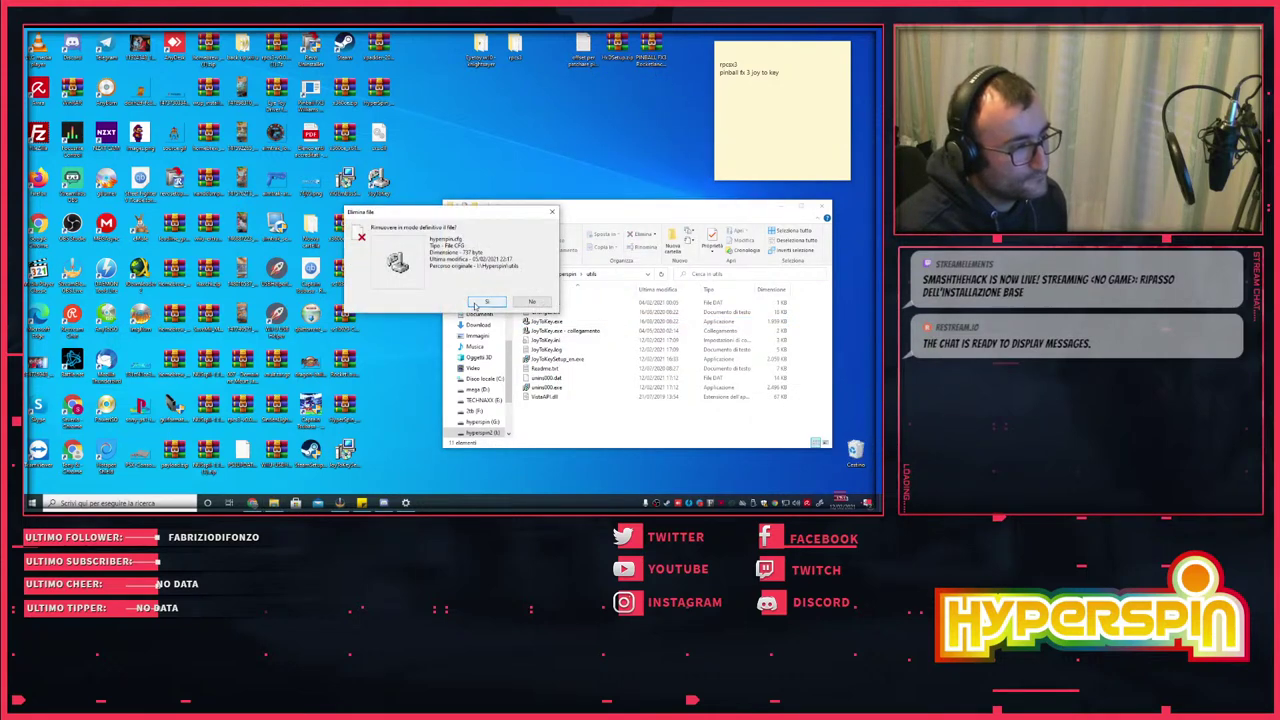
pyautogui.click(478, 308)
pyautogui.click(545, 415)
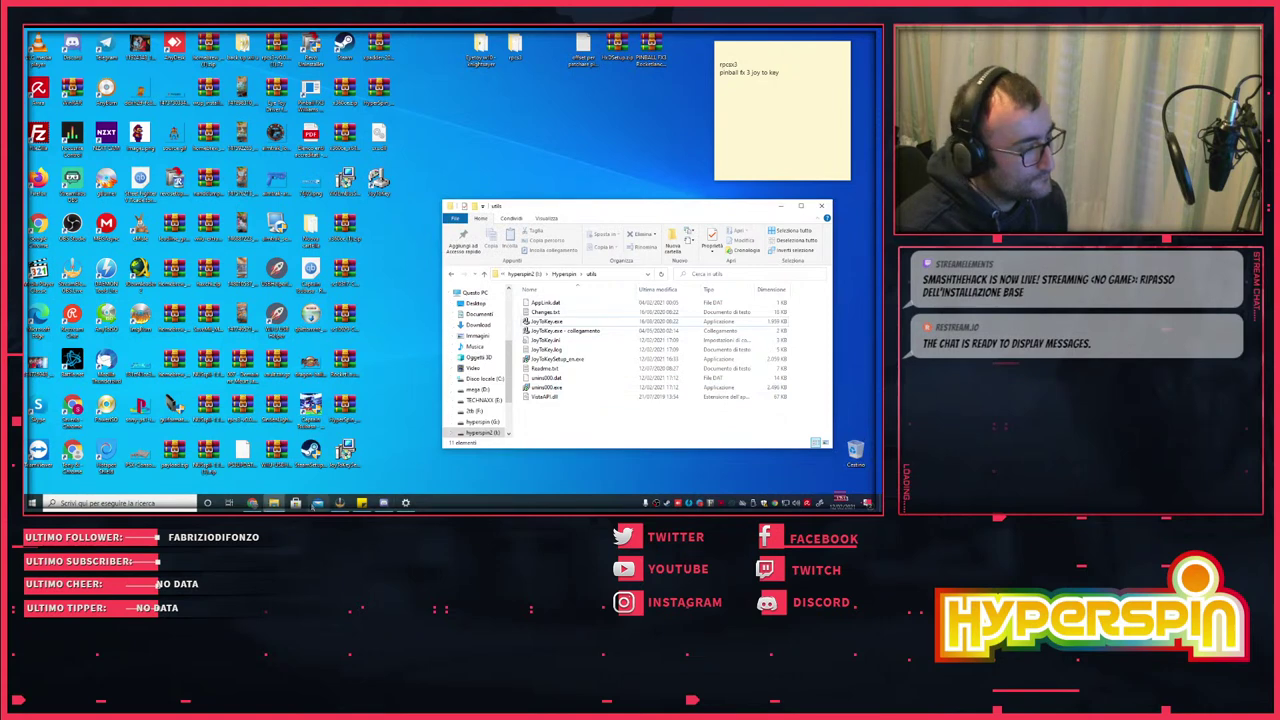
pyautogui.click(273, 503)
pyautogui.click(273, 503)
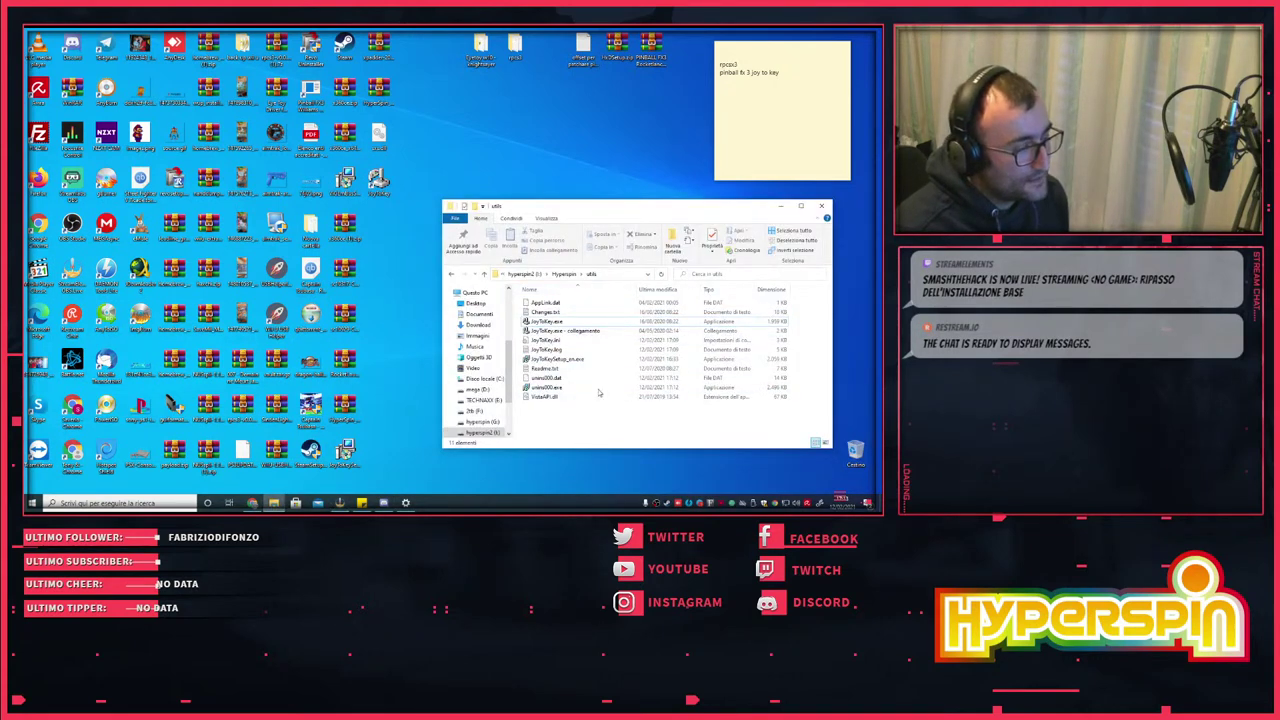
pyautogui.click(273, 503)
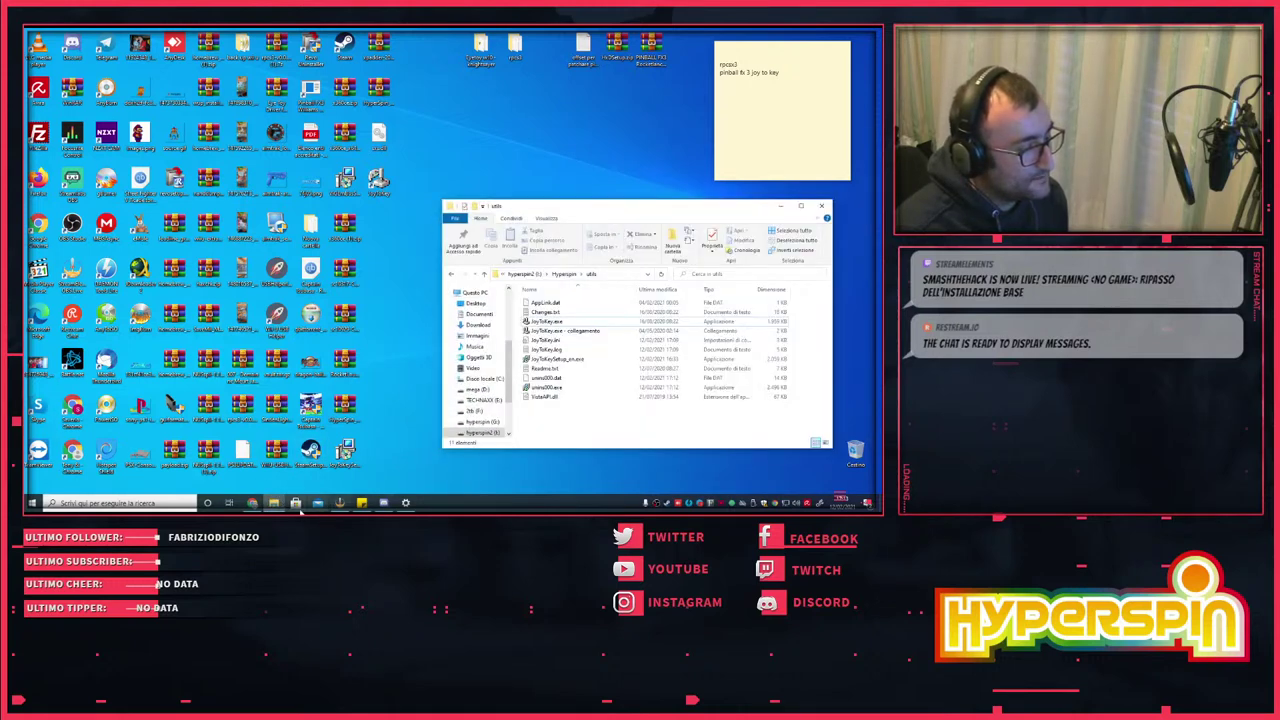
# - Switch to Chrome and look through the Xbox 360 Controller Emulator page, the RocketLauncher download page and the list of downloads
pyautogui.click(252, 503)
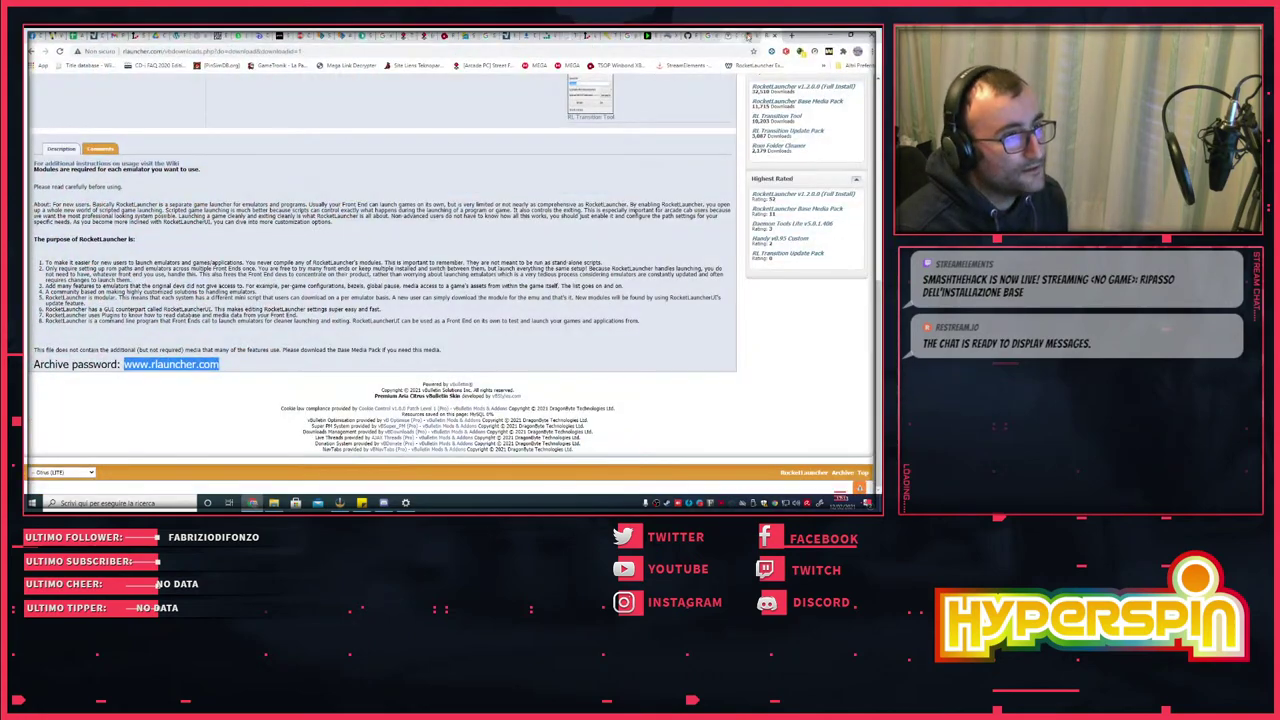
pyautogui.click(667, 36)
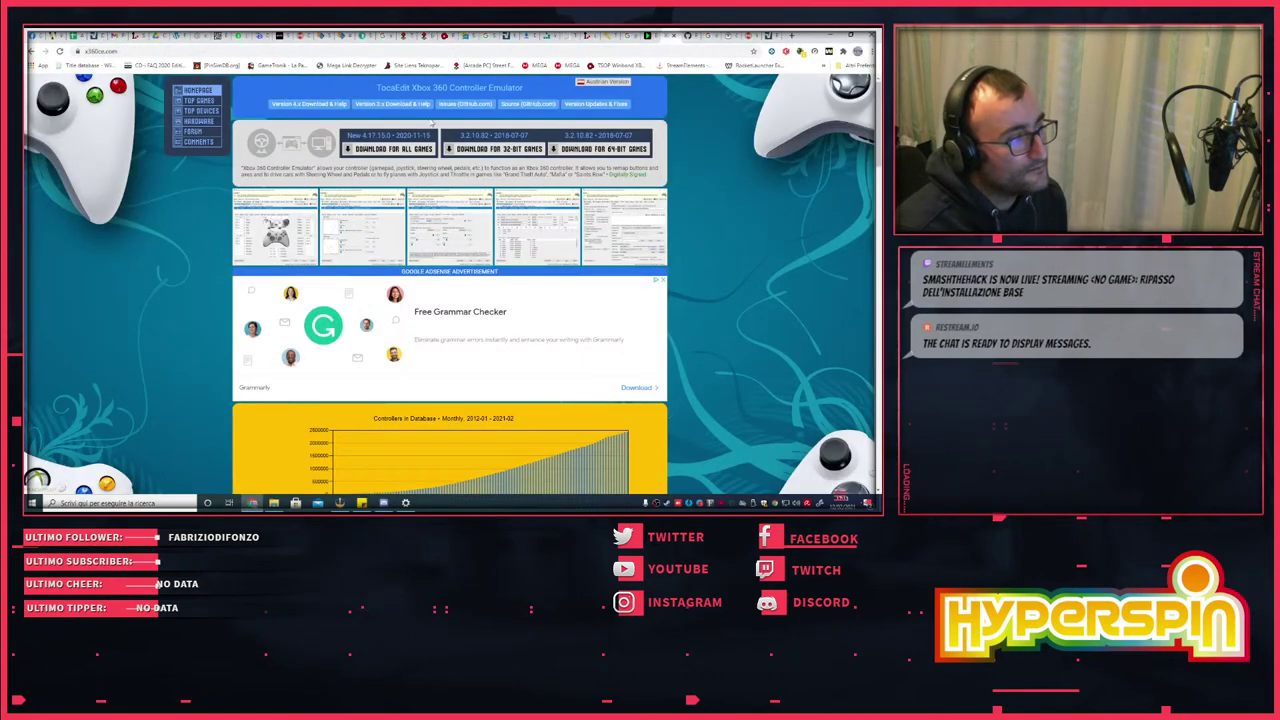
pyautogui.click(752, 37)
pyautogui.click(762, 36)
pyautogui.click(771, 36)
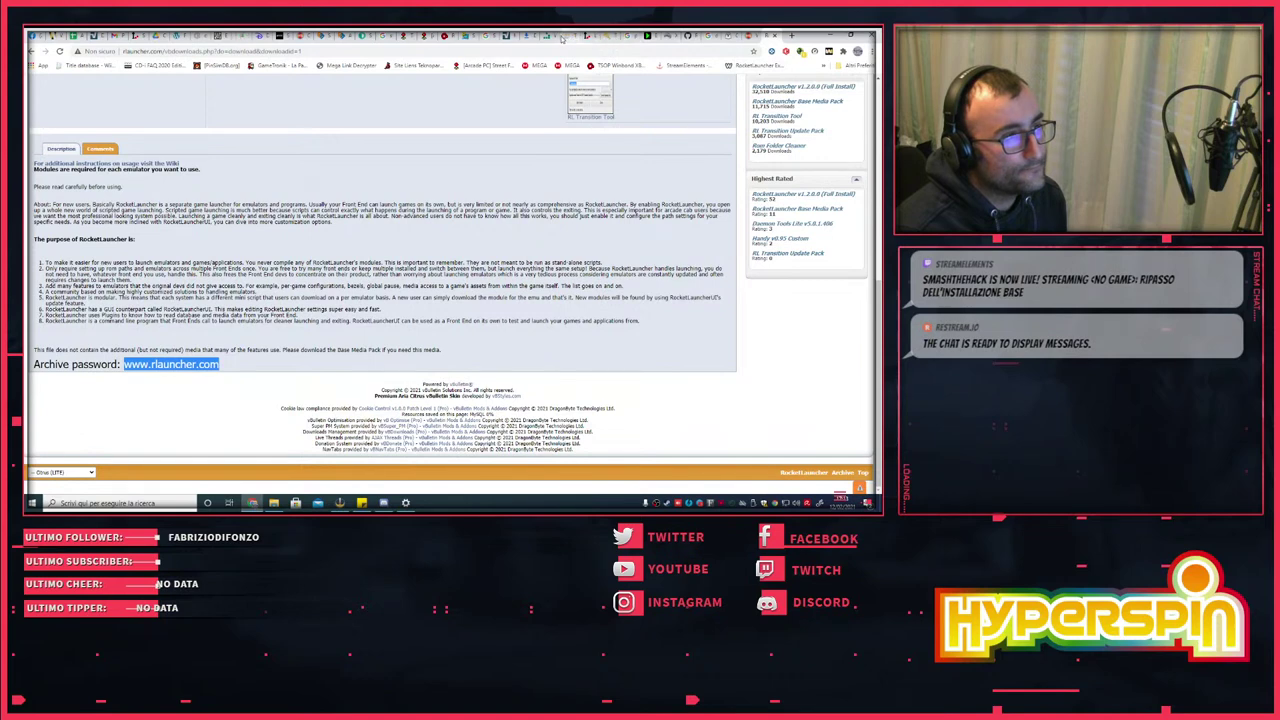
pyautogui.click(525, 37)
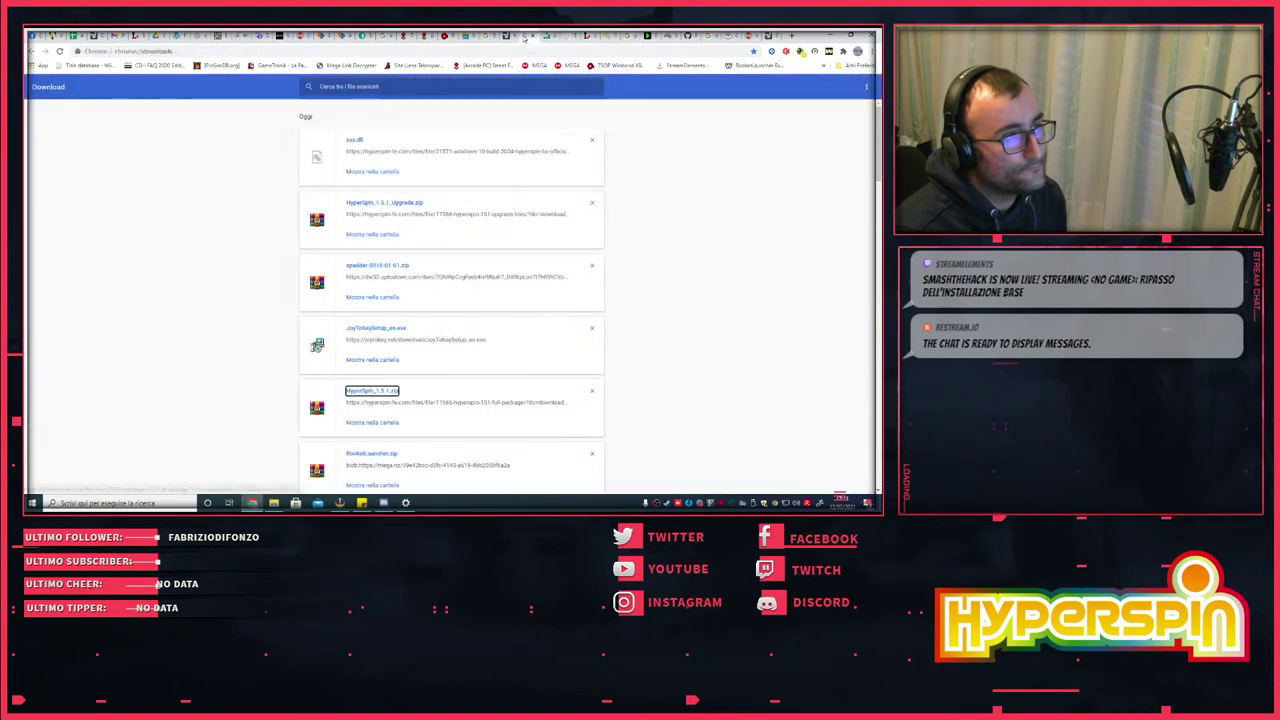
# - Reply "no" to the unread message in the first WhatsApp Web chat, and return to the RocketLauncher download page
pyautogui.click(234, 37)
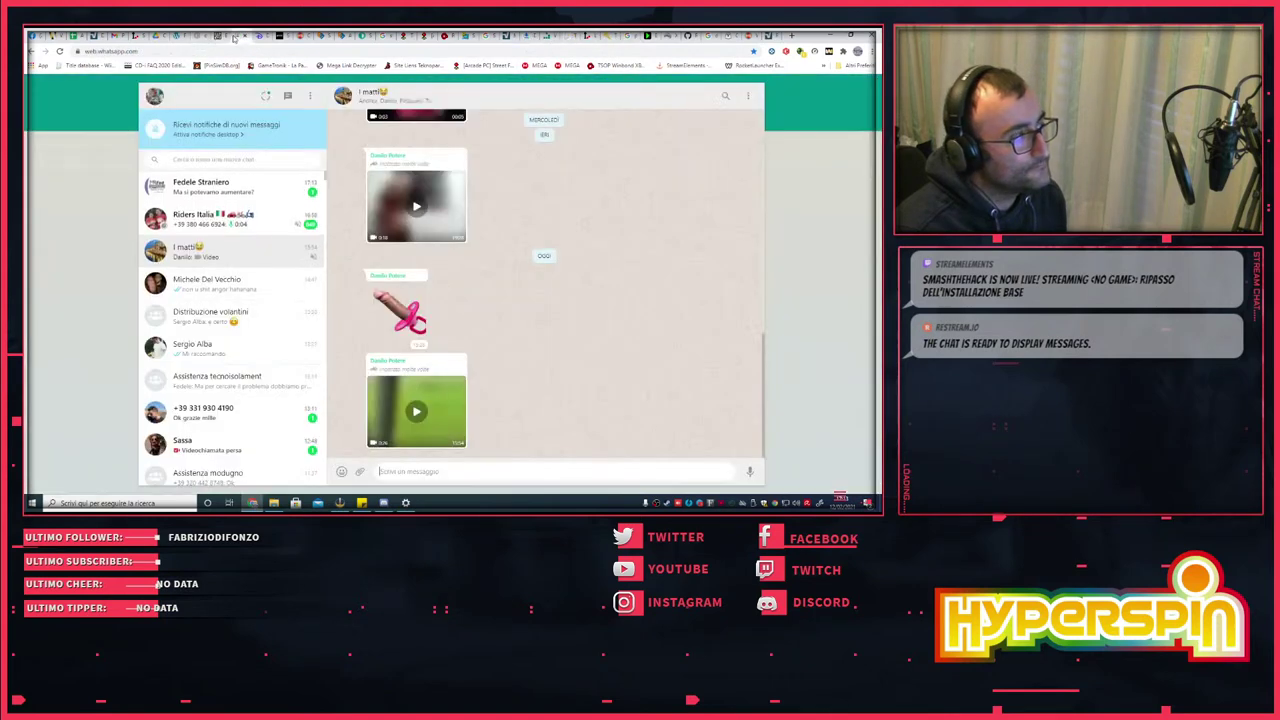
pyautogui.click(200, 186)
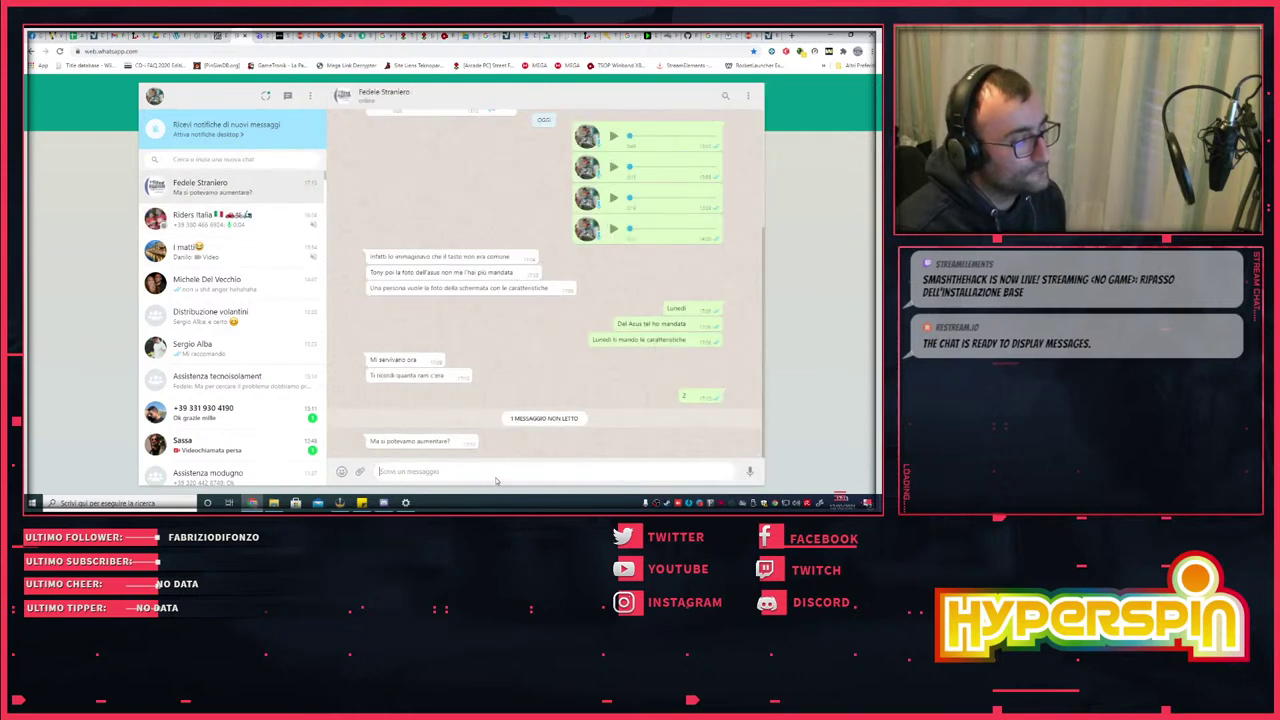
pyautogui.click(500, 469)
pyautogui.write('no')
pyautogui.press('Return')
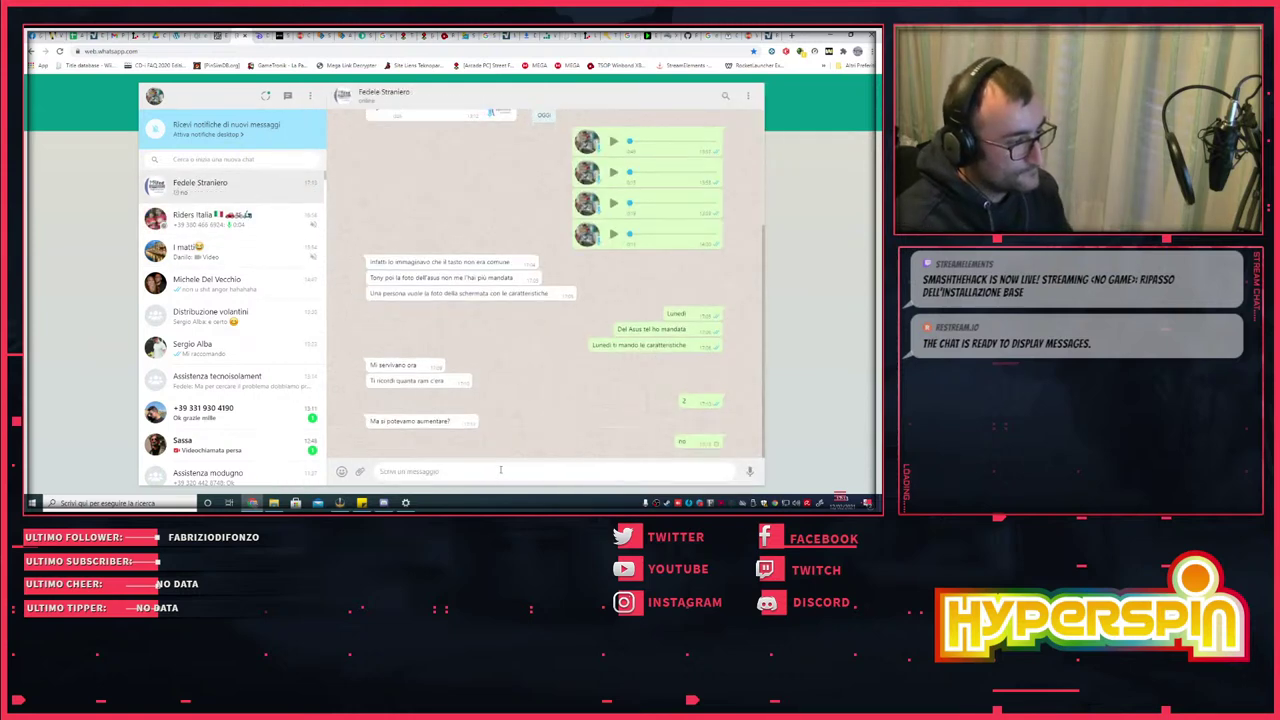
pyautogui.click(770, 37)
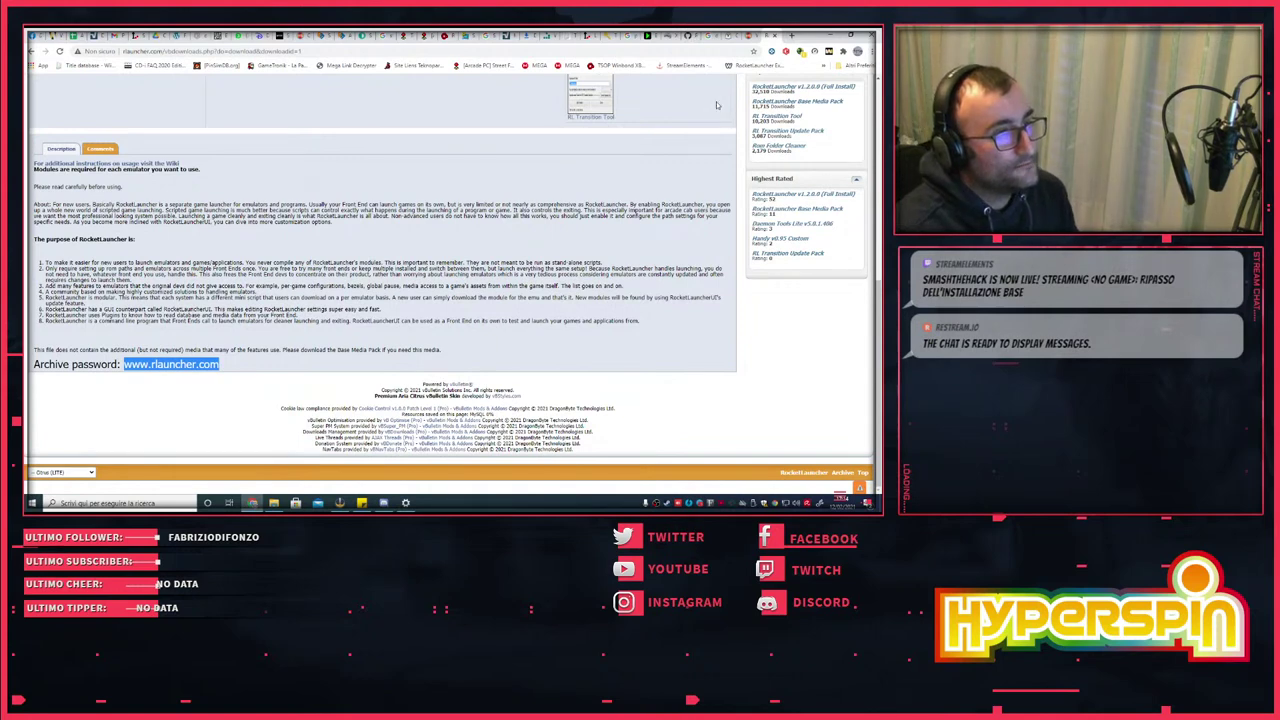
# - Search Google for "xpadder" in place of the RocketLauncher download page
pyautogui.scroll(10, 569, 126)
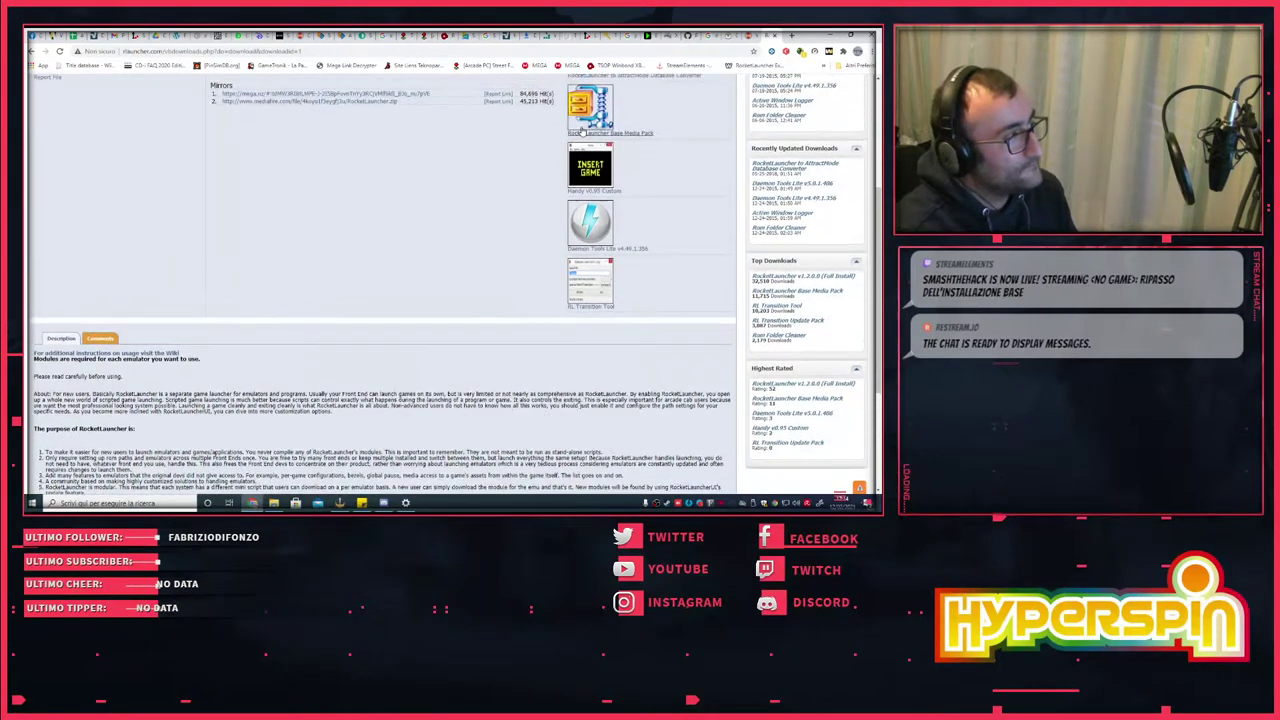
pyautogui.click(717, 50)
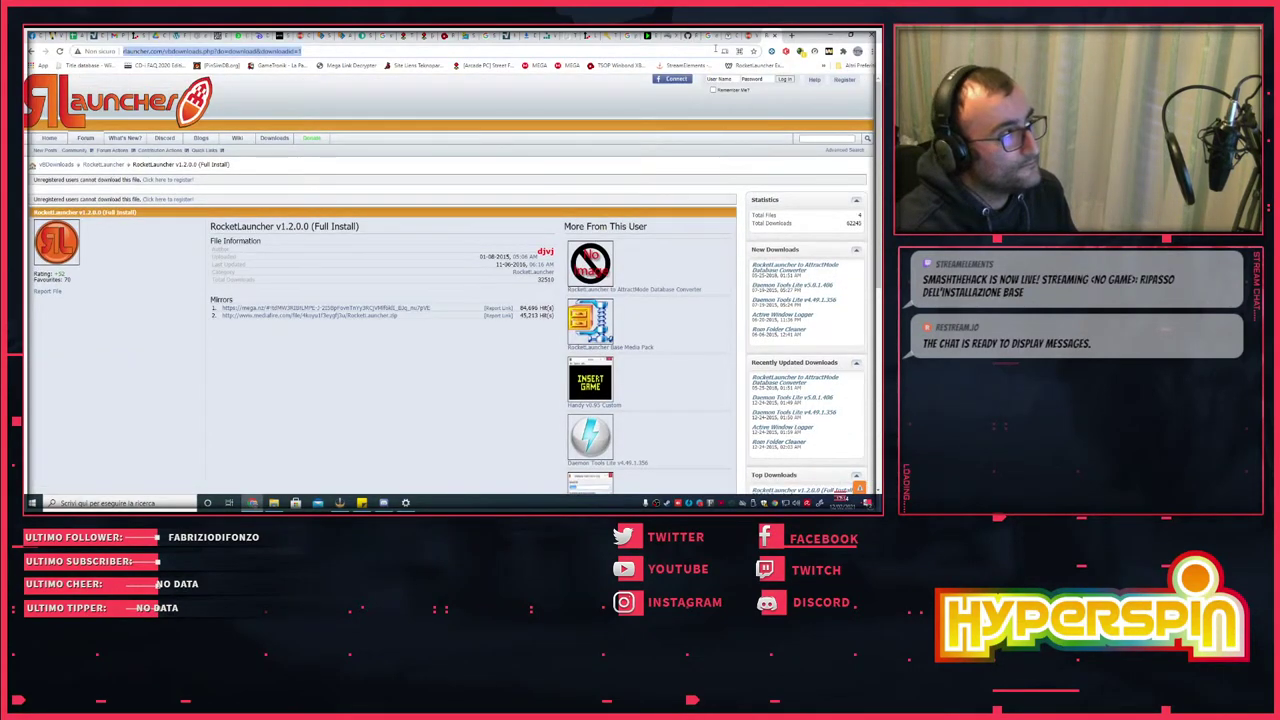
pyautogui.write('xpadder')
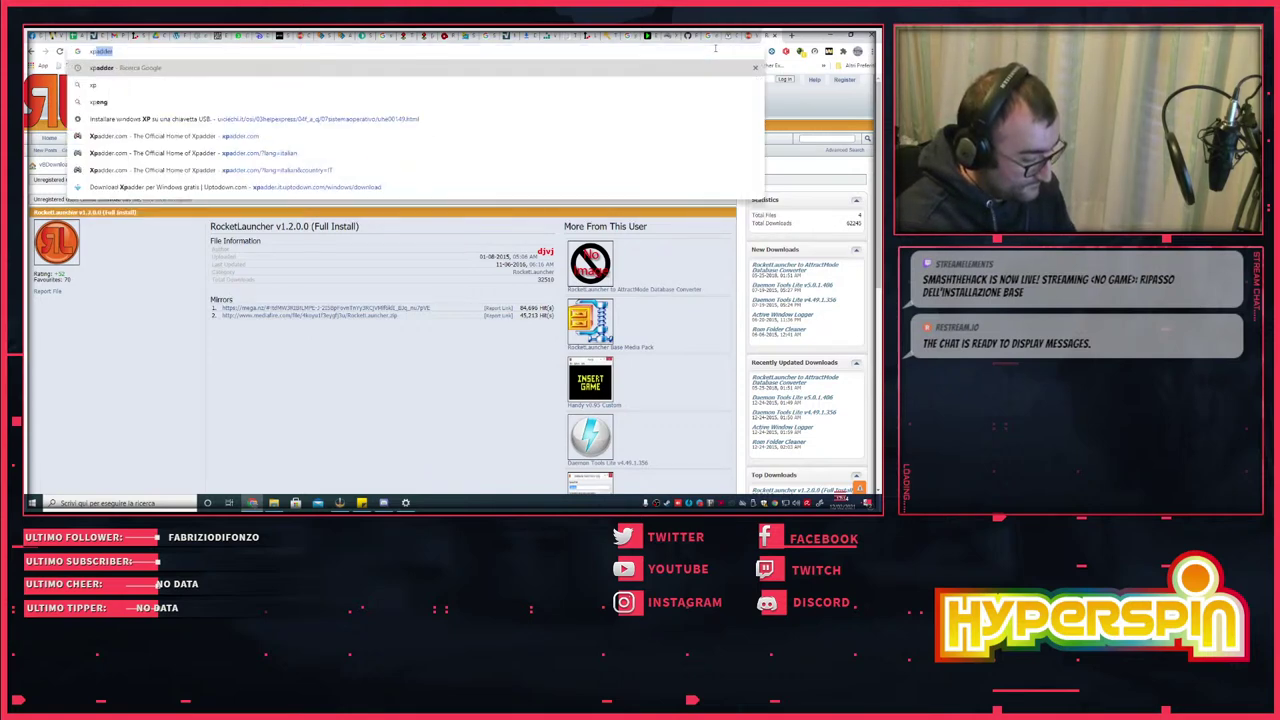
pyautogui.press('Return')
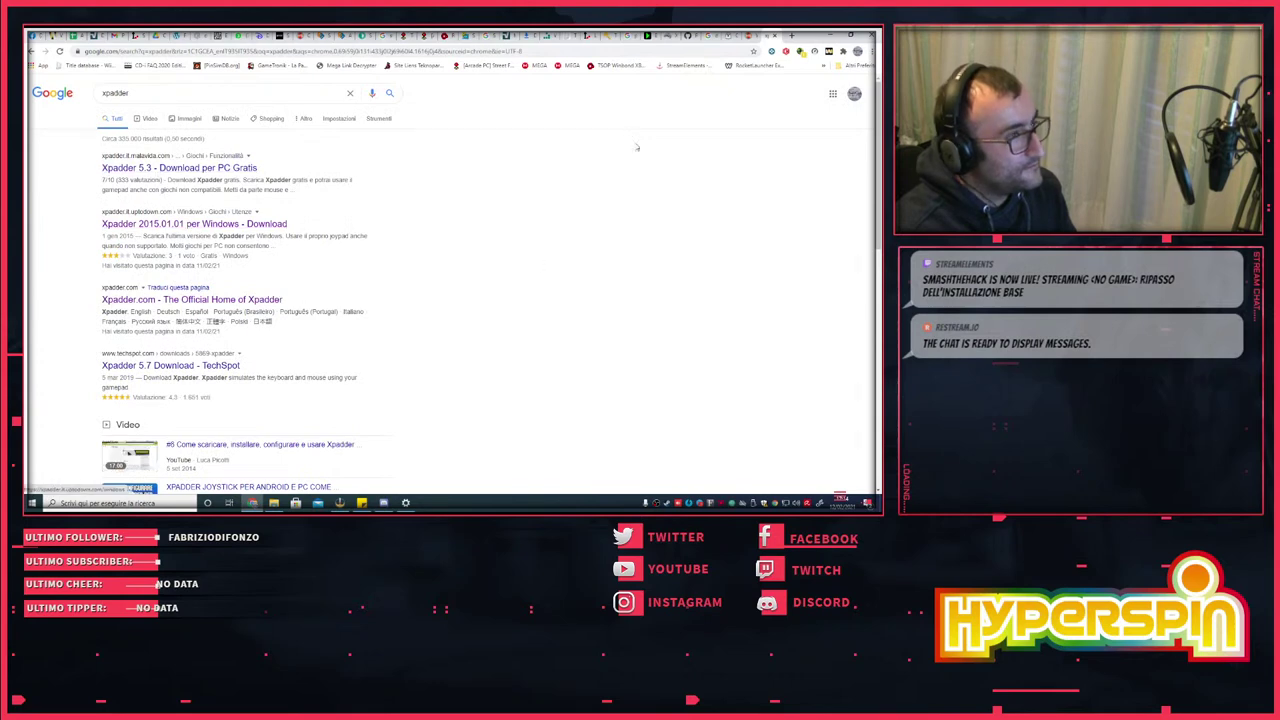
# - Open the downloaded xpadder-2015-01-01.zip and extract its Xpadder v2015.01.01 folder into the Hyperspin utils folder
pyautogui.click(527, 37)
pyautogui.scroll(-2, 495, 238)
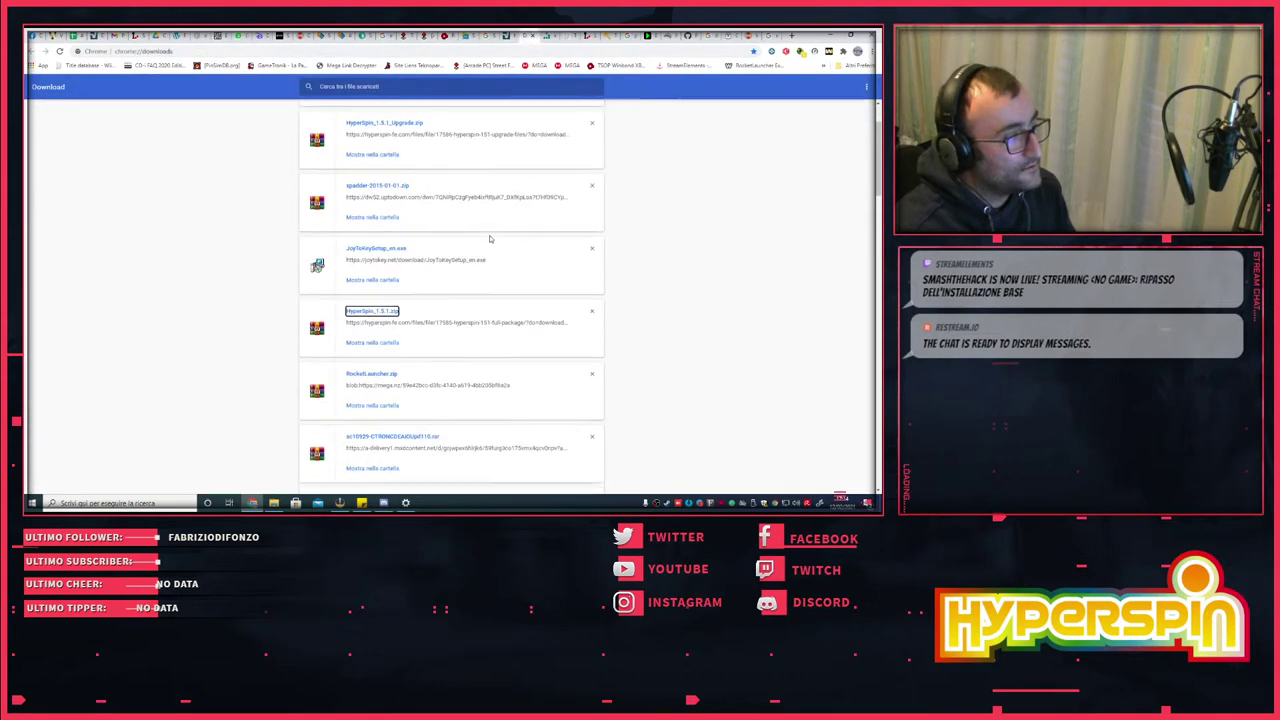
pyautogui.click(377, 176)
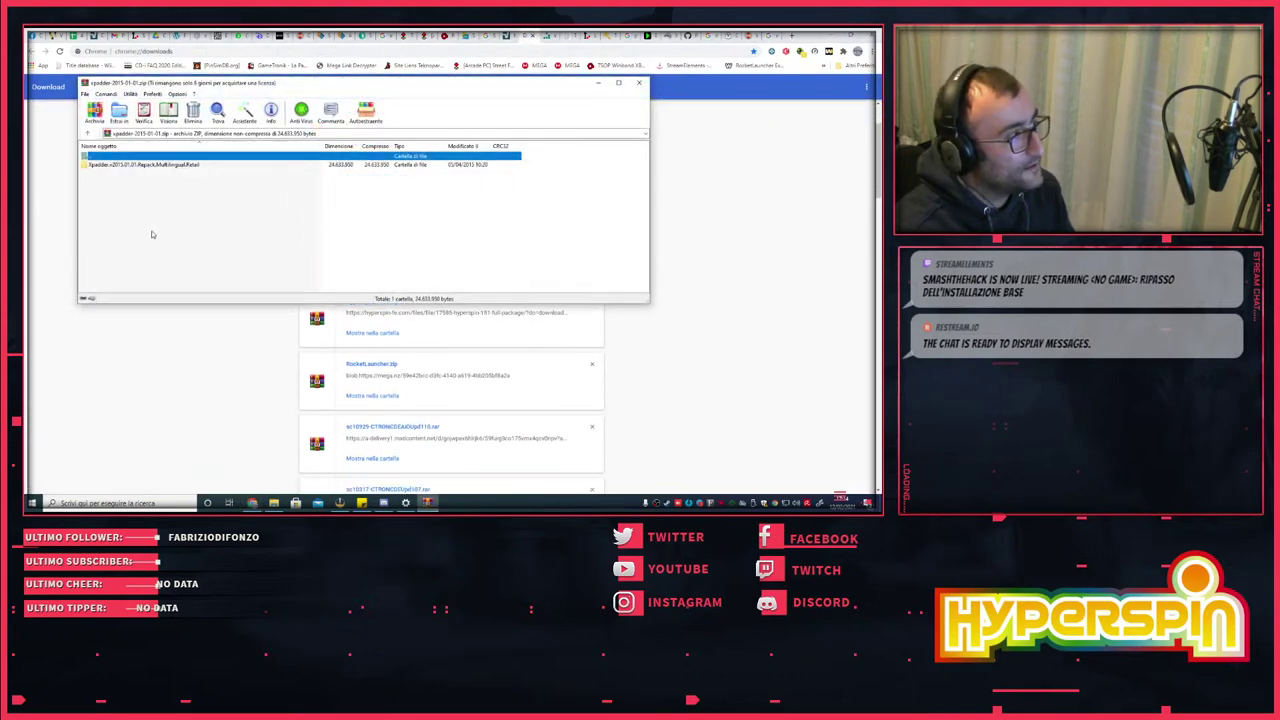
pyautogui.doubleClick(152, 165)
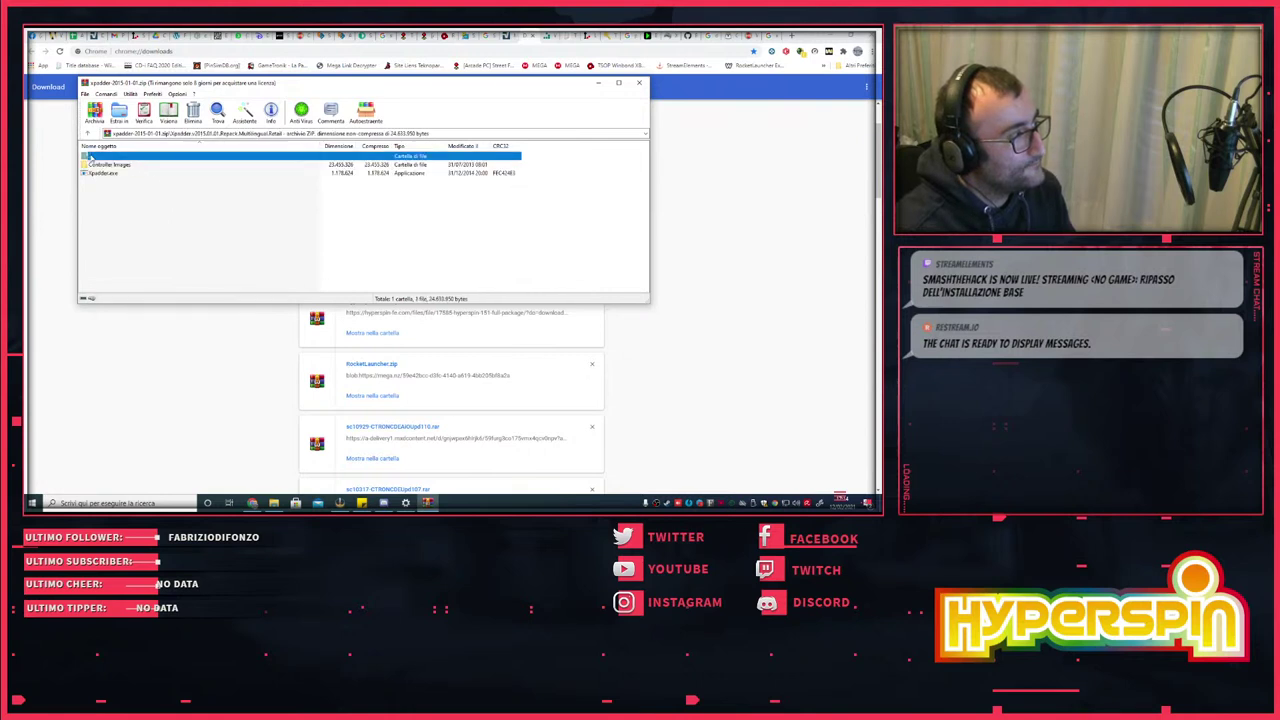
pyautogui.doubleClick(90, 157)
pyautogui.moveTo(112, 167); pyautogui.dragTo(580, 425)
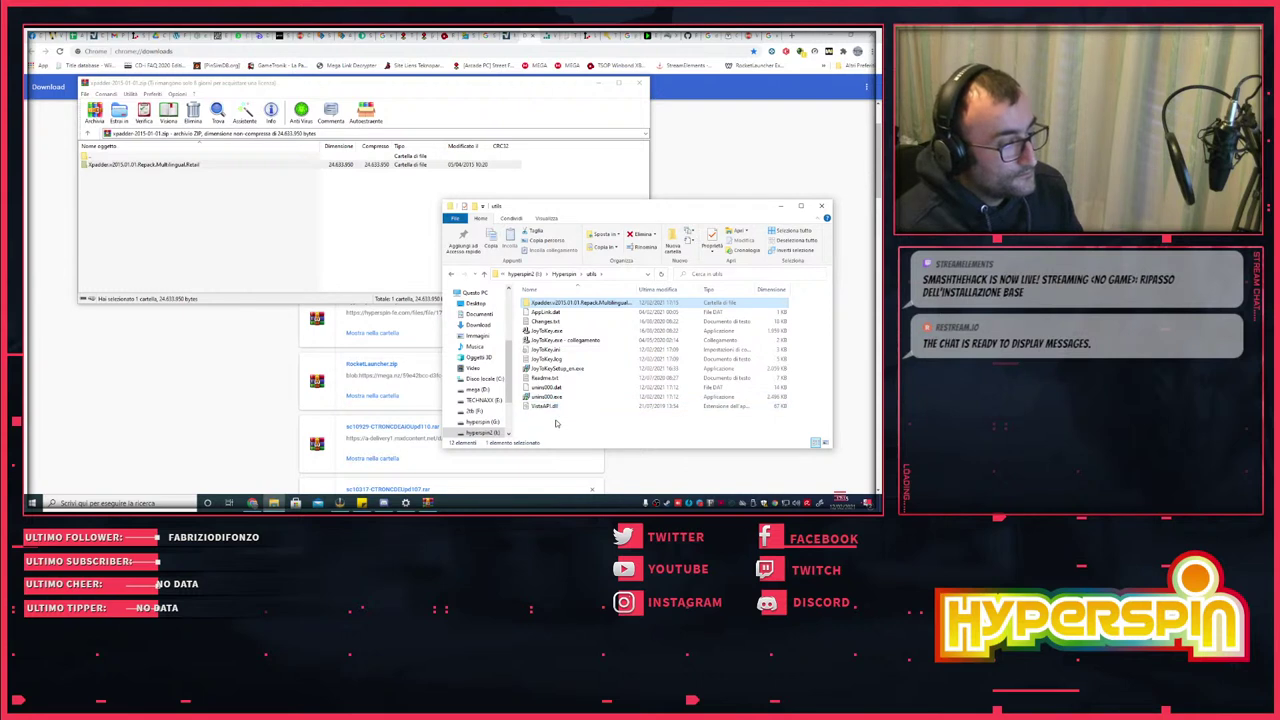
# - Create a folder named joytokey inside utils and move all the loose JoyToKey files into it
pyautogui.rightClick(556, 419)
pyautogui.moveTo(599, 403)
pyautogui.click(690, 402)
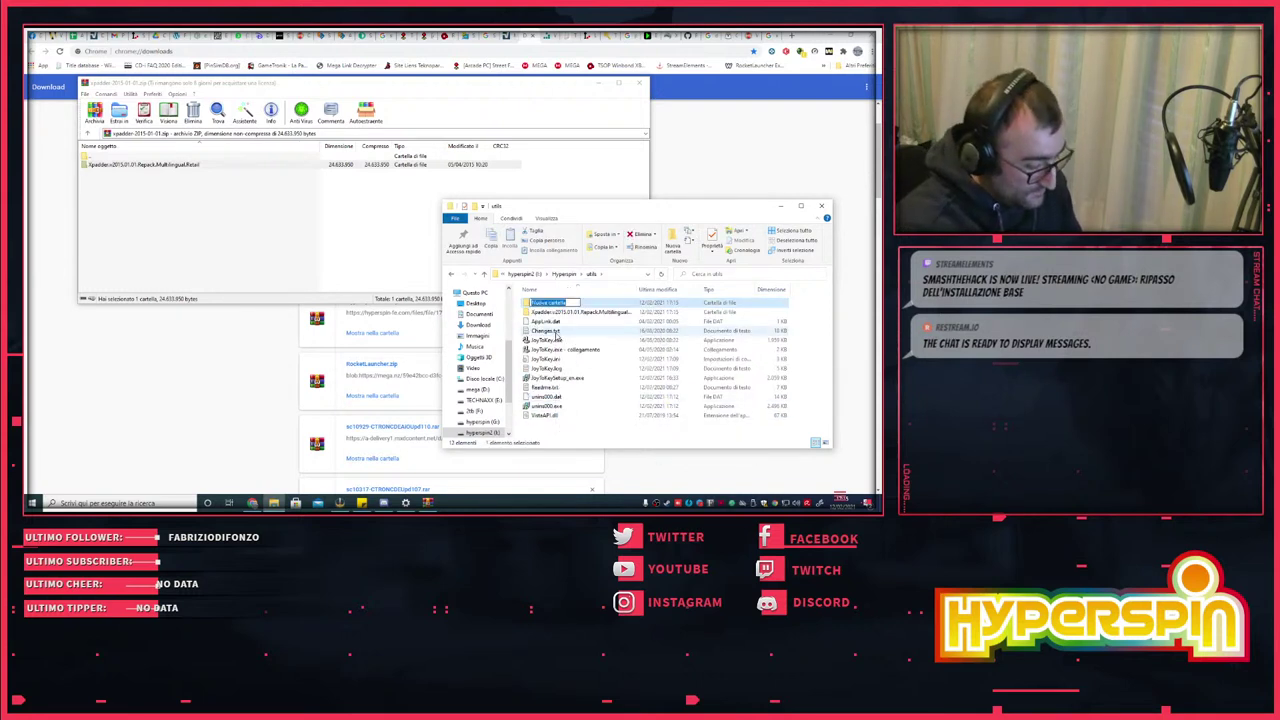
pyautogui.write('xpadder')
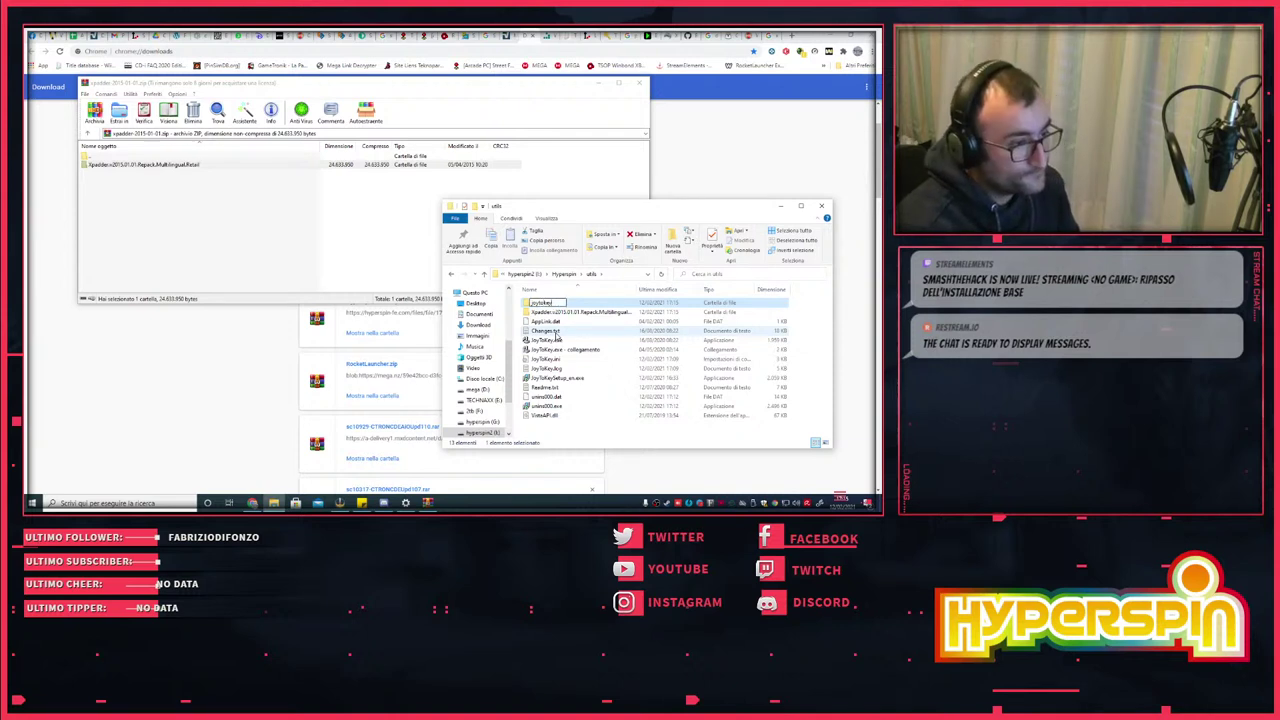
pyautogui.press('Return')
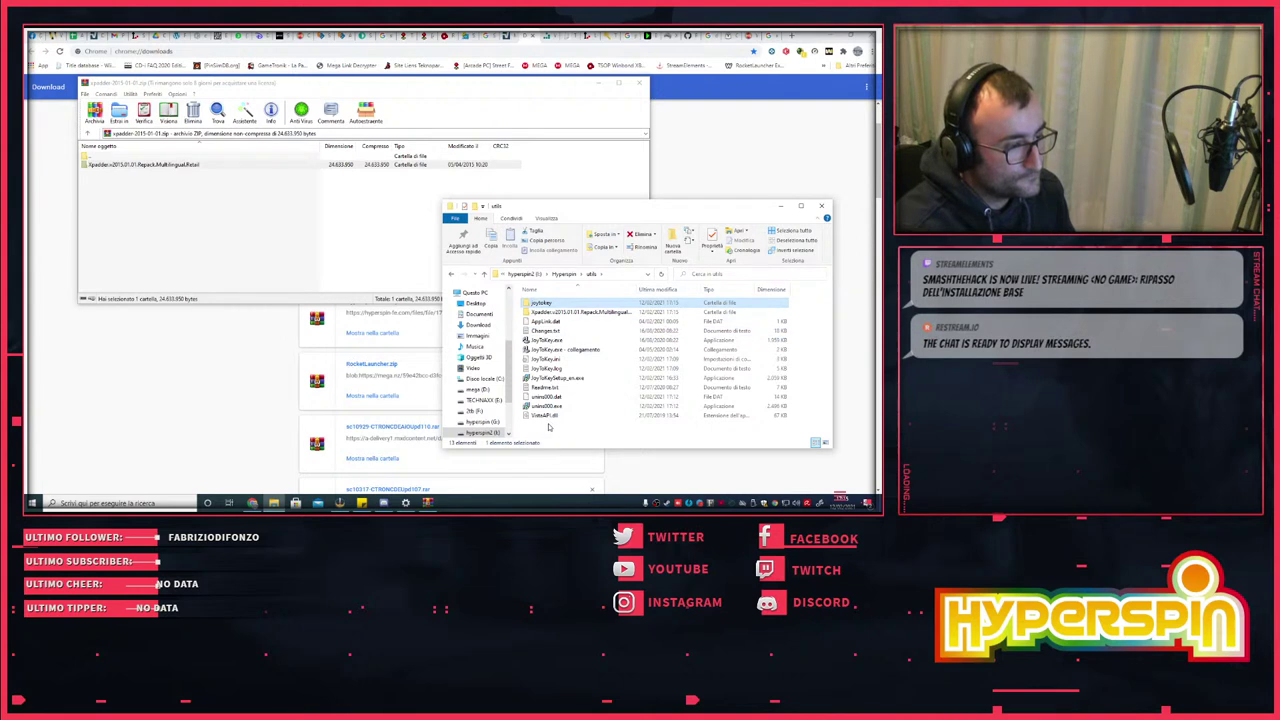
pyautogui.moveTo(548, 427); pyautogui.dragTo(543, 304)
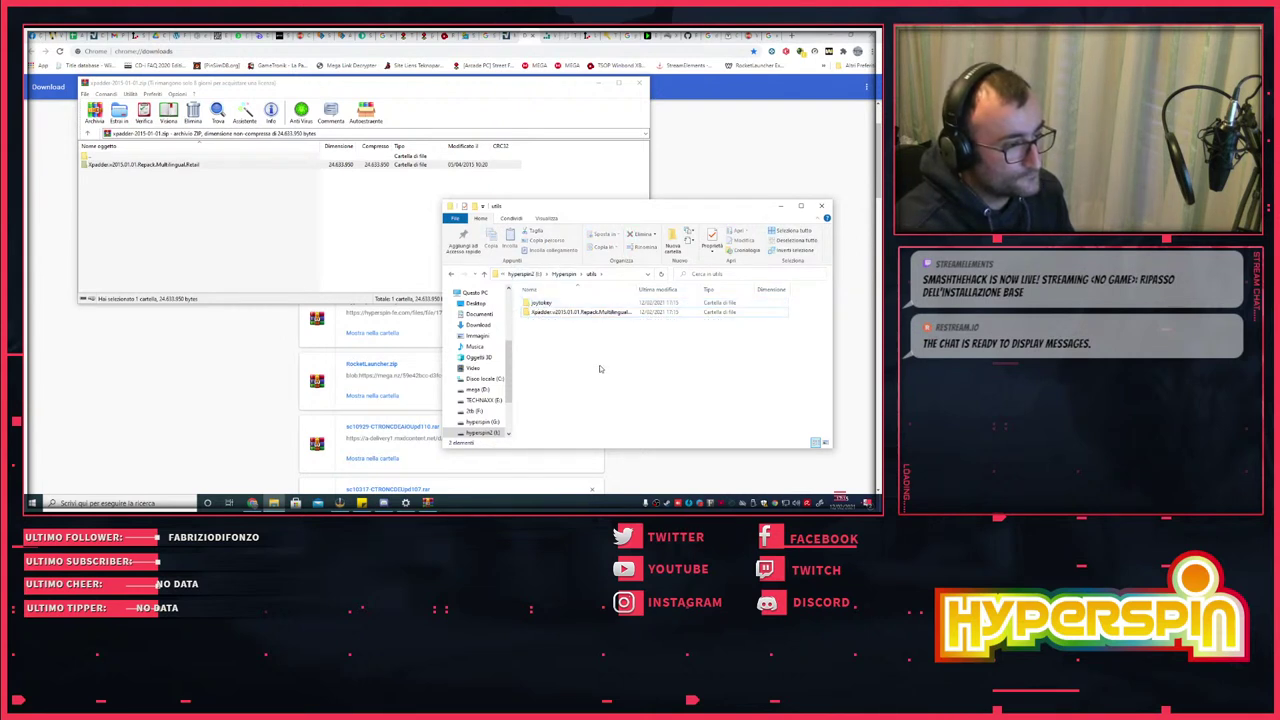
# - Shorten the name of the extracted Xpadder folder in utils to Xpadder
pyautogui.click(555, 313)
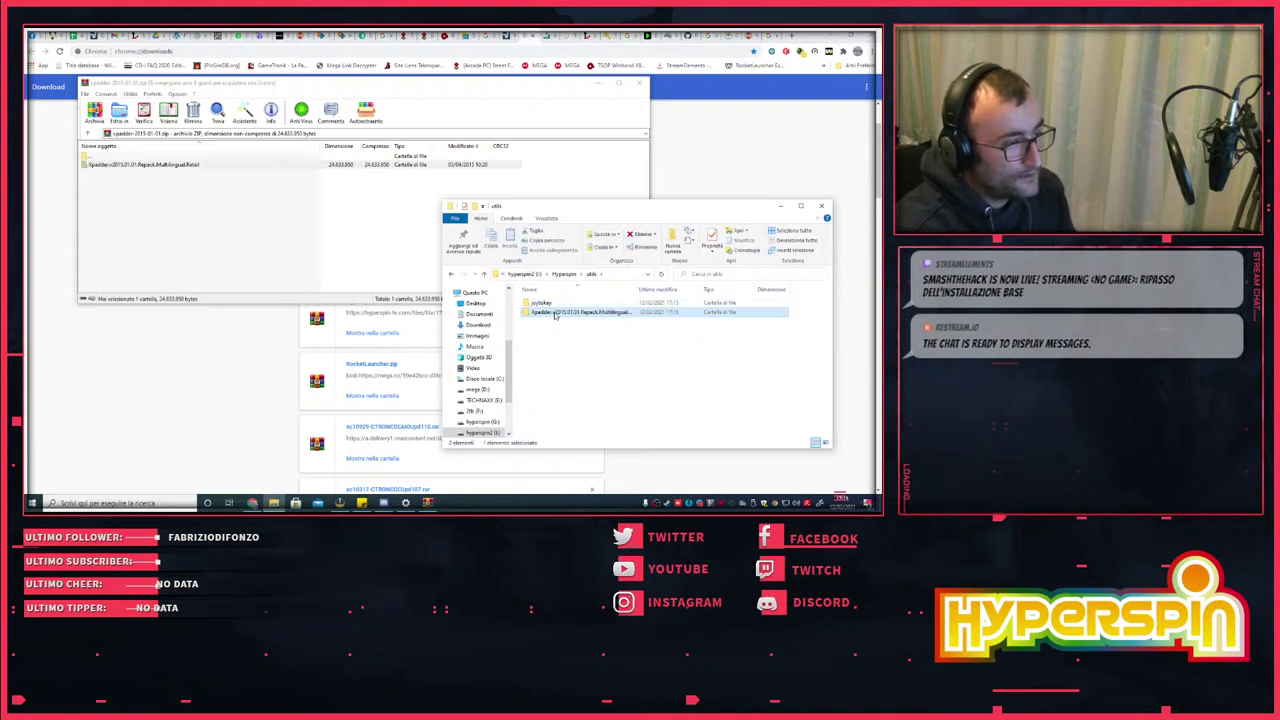
pyautogui.click(607, 315)
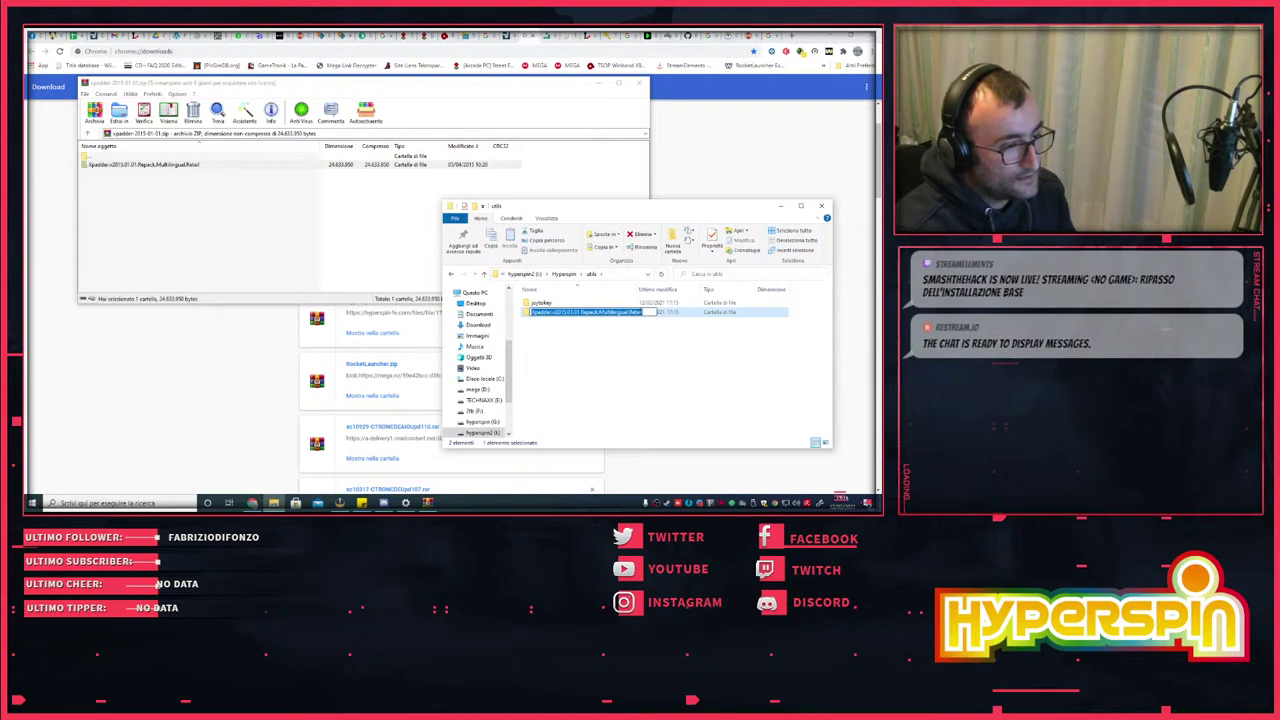
pyautogui.moveTo(645, 313); pyautogui.dragTo(553, 316)
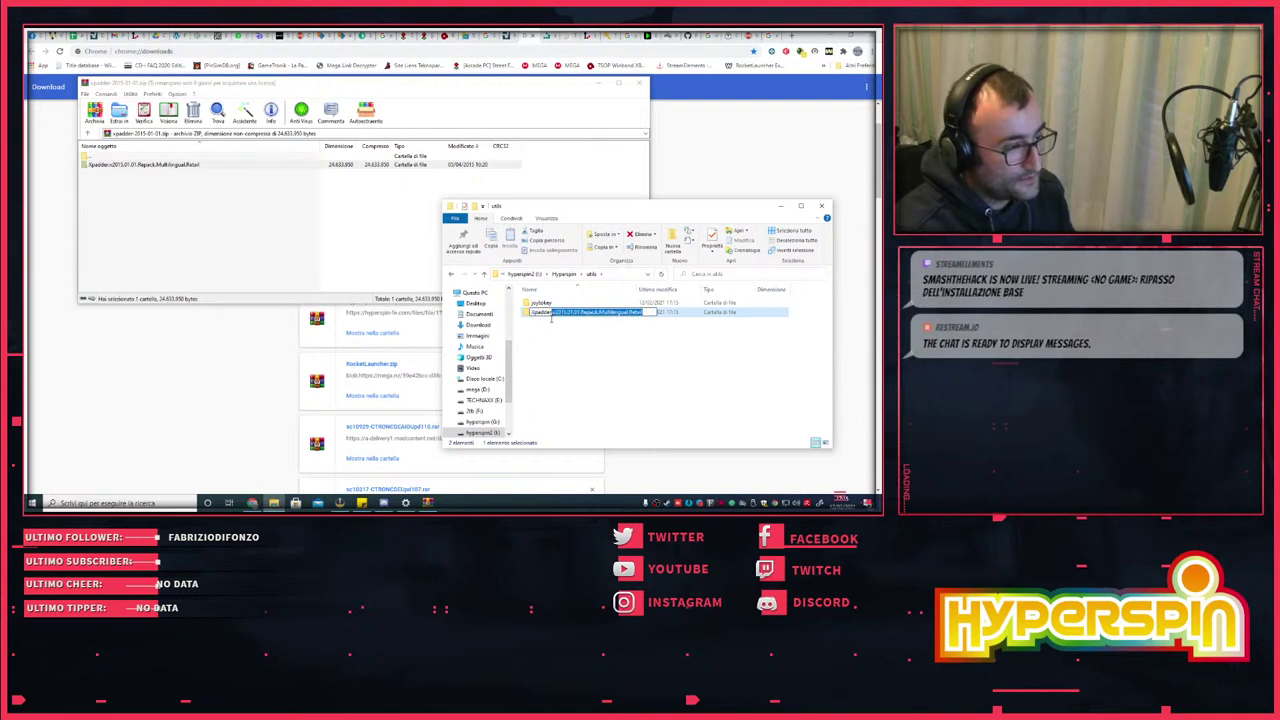
pyautogui.press('Delete')
pyautogui.press('Return')
pyautogui.click(620, 401)
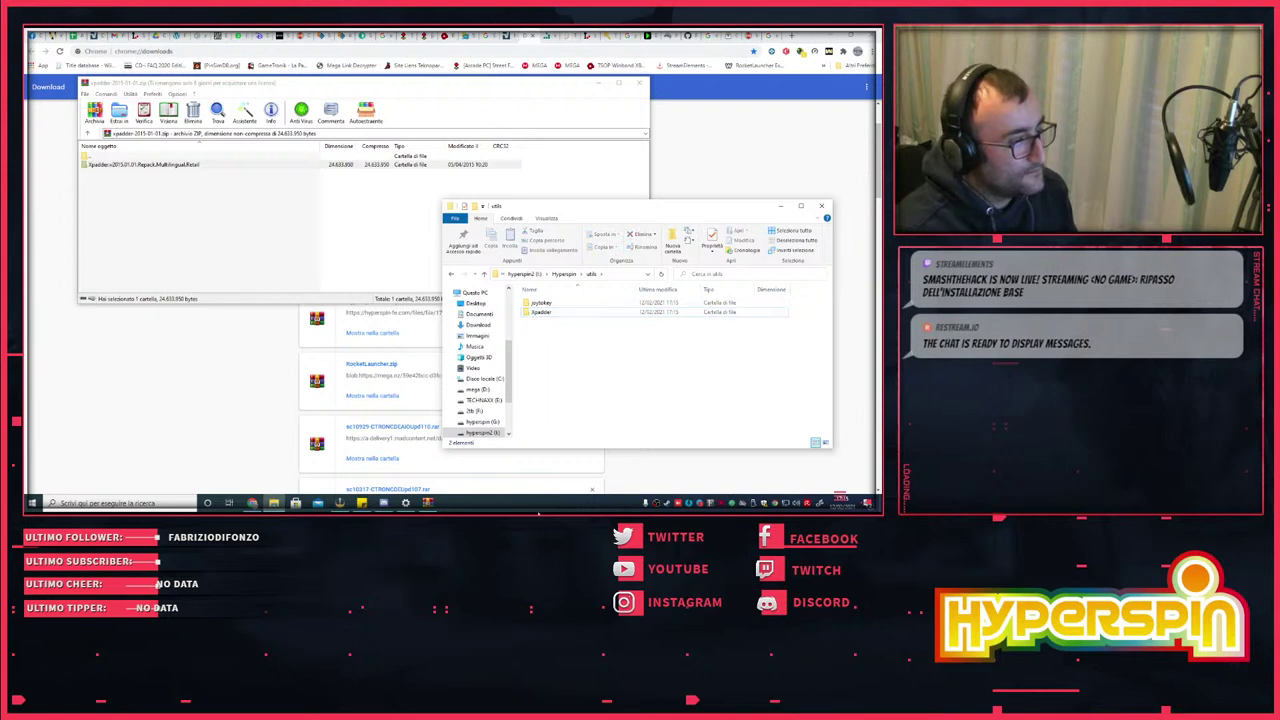
# - Run Xpadder.exe from the Xpadder folder, accept its risk notice, and set the program language to Italian
pyautogui.doubleClick(540, 312)
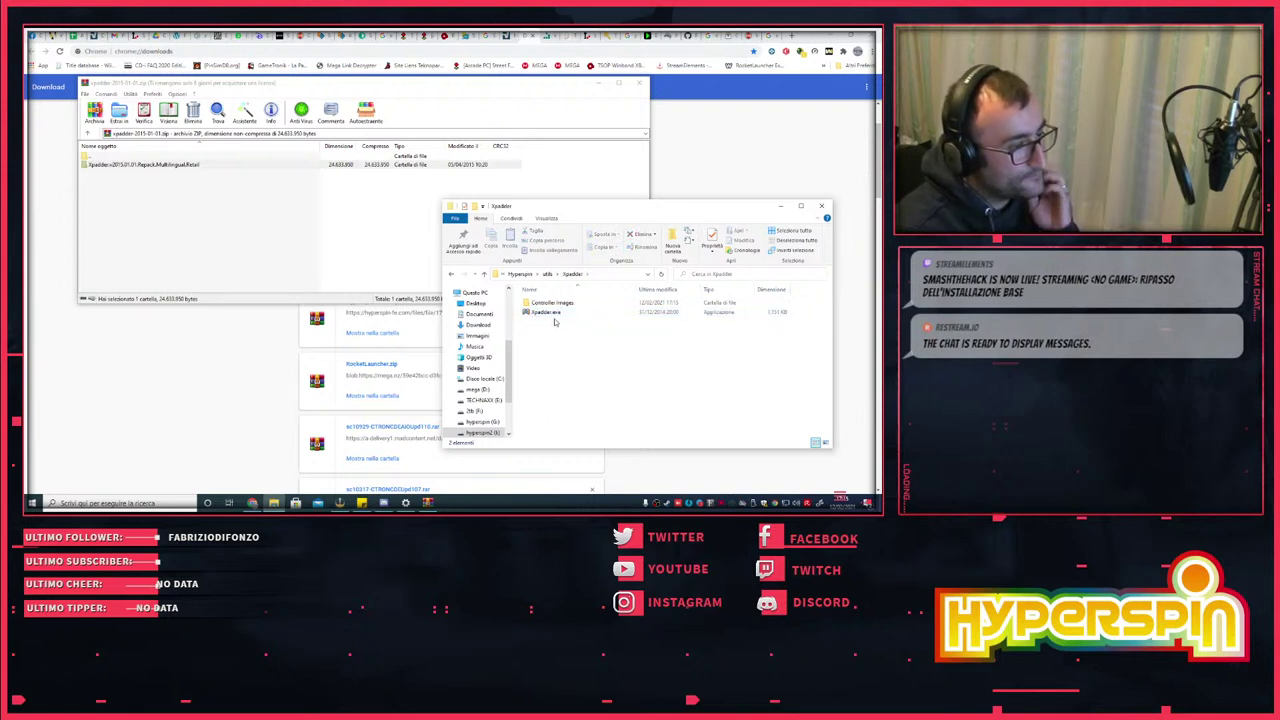
pyautogui.doubleClick(540, 313)
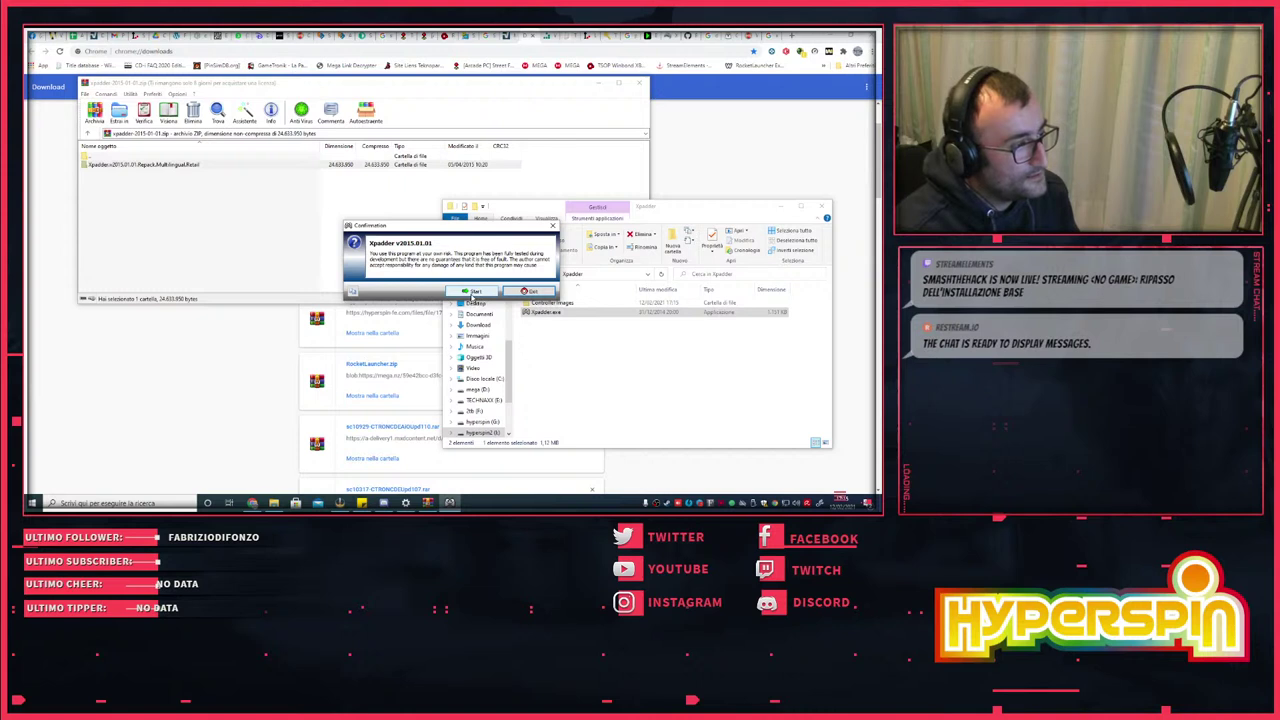
pyautogui.click(474, 291)
pyautogui.click(472, 290)
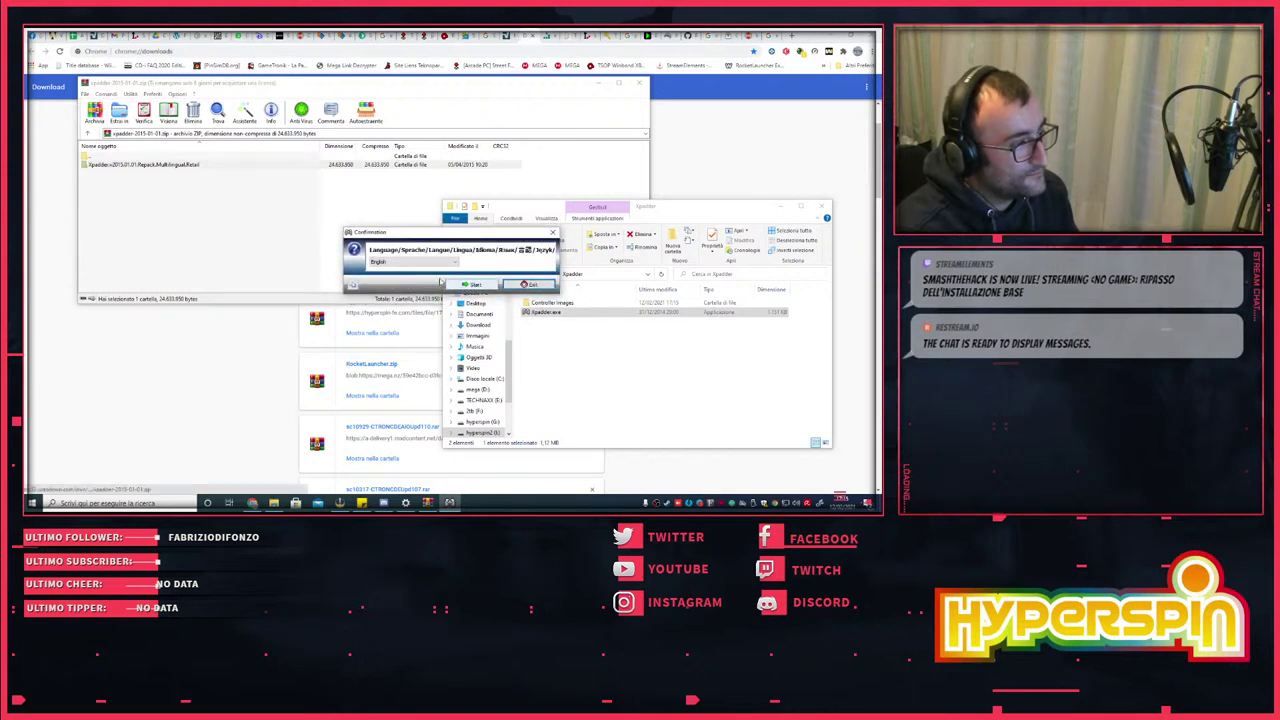
pyautogui.click(410, 261)
pyautogui.click(406, 289)
pyautogui.click(476, 286)
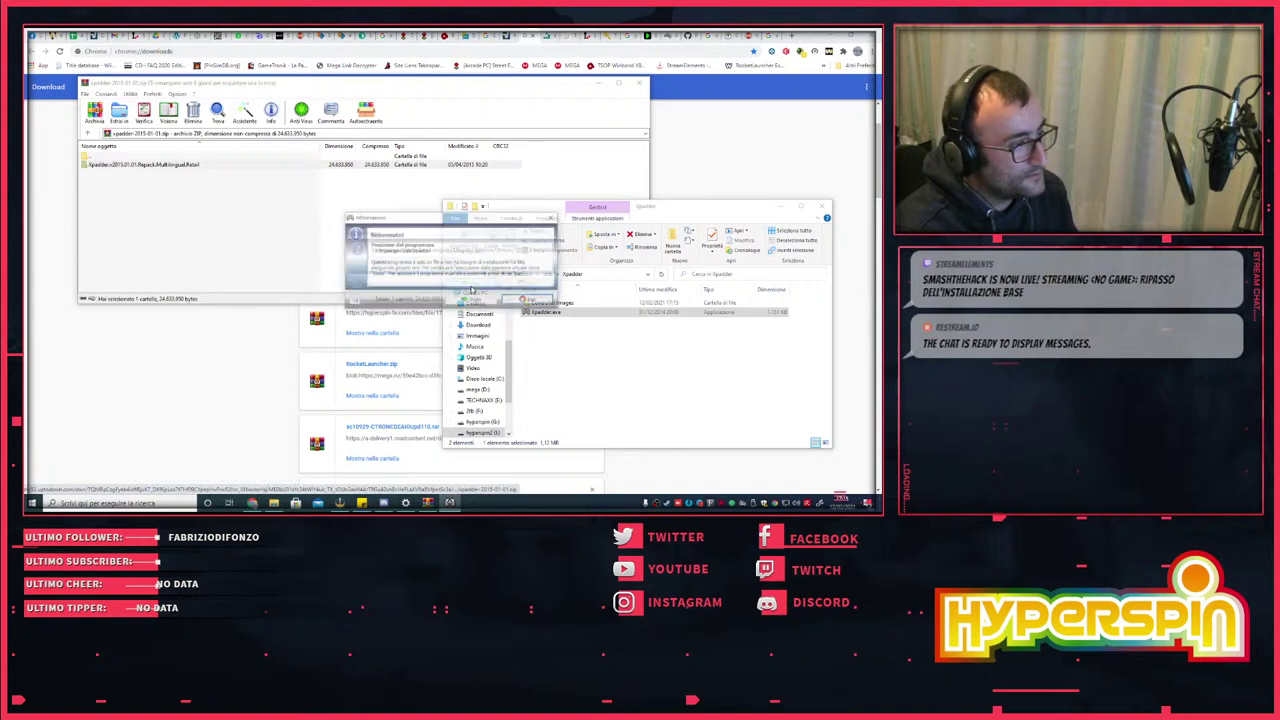
# - Finish Xpadder's first-run setup with the program location as default save folder and file associations added, and quit it completely
pyautogui.click(476, 300)
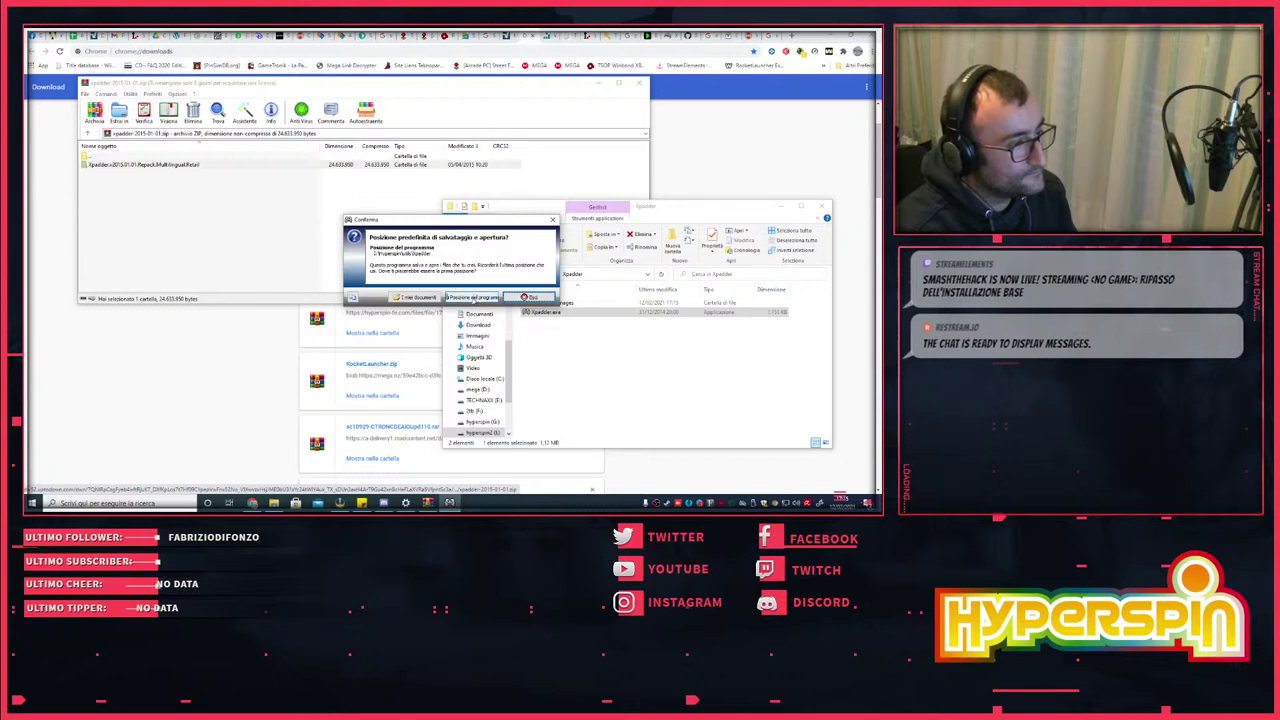
pyautogui.click(474, 298)
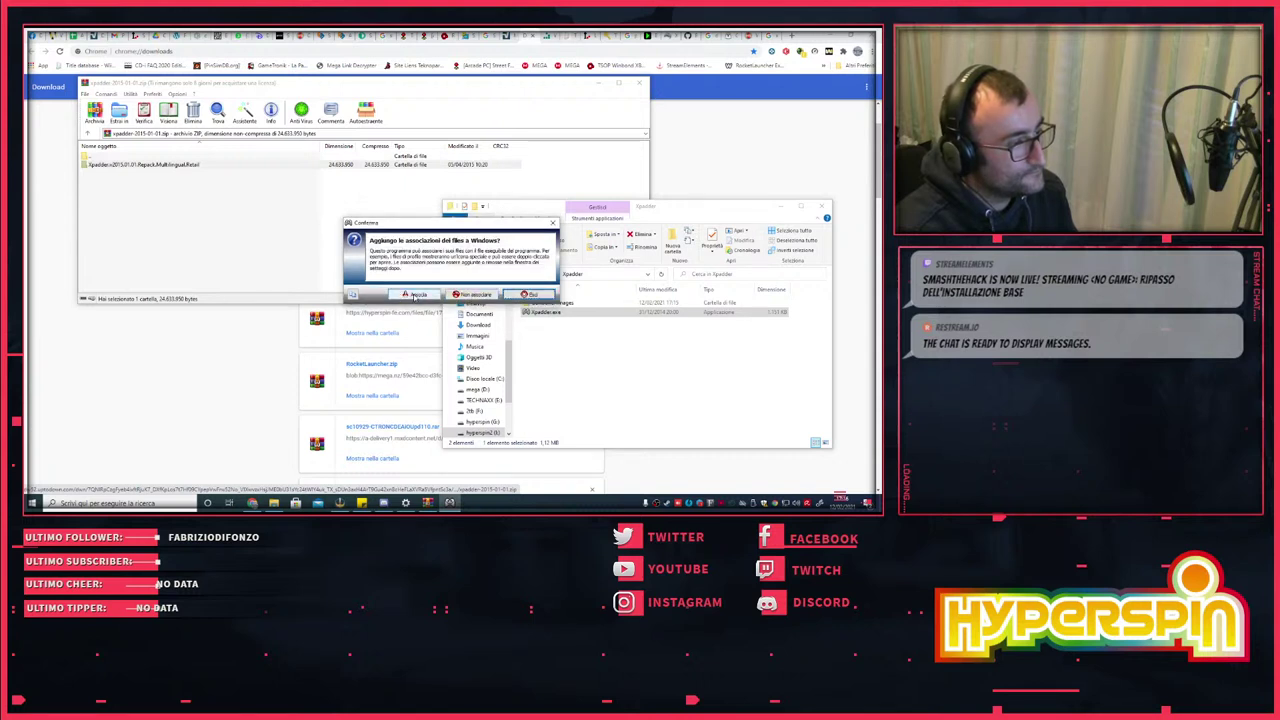
pyautogui.click(416, 296)
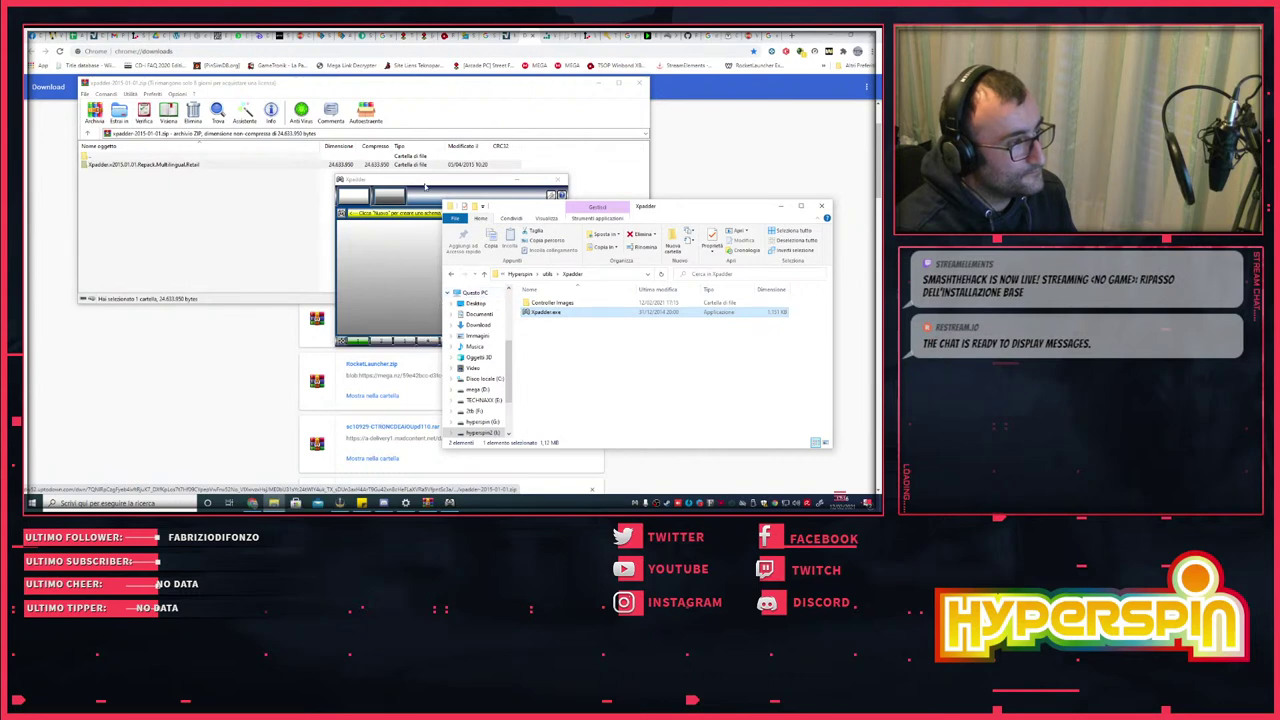
pyautogui.click(557, 179)
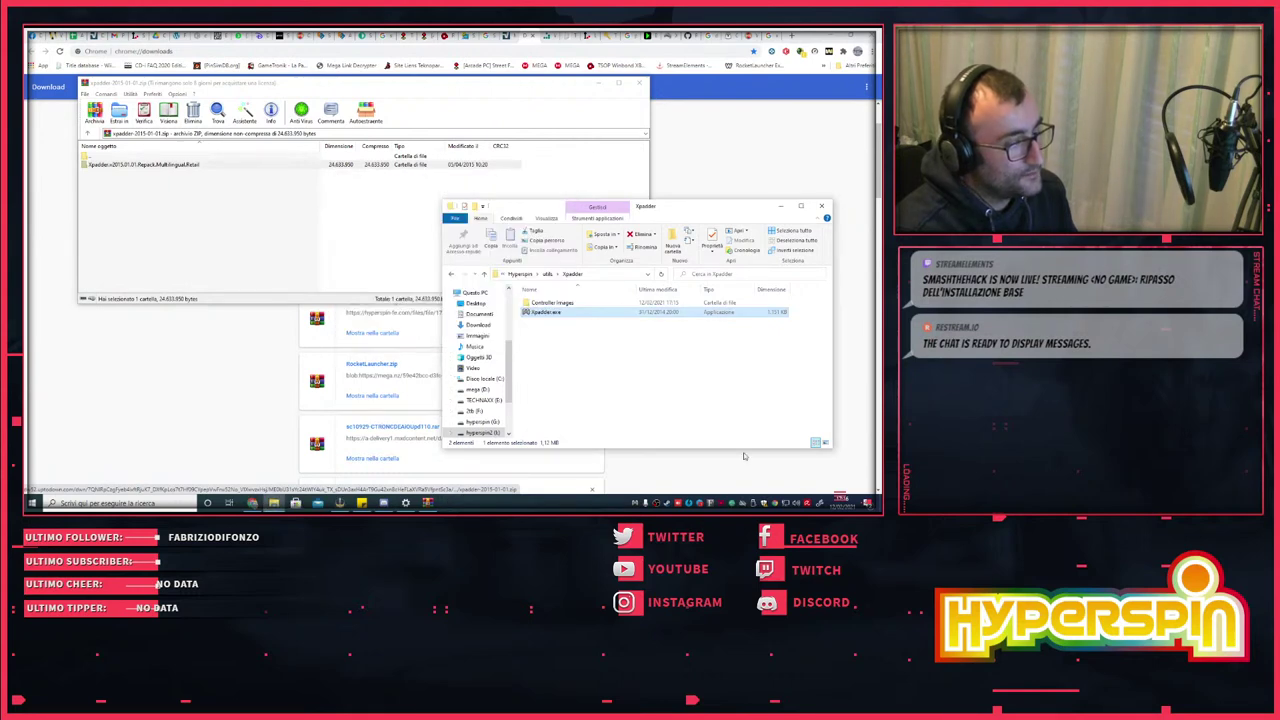
pyautogui.rightClick(634, 504)
pyautogui.click(690, 485)
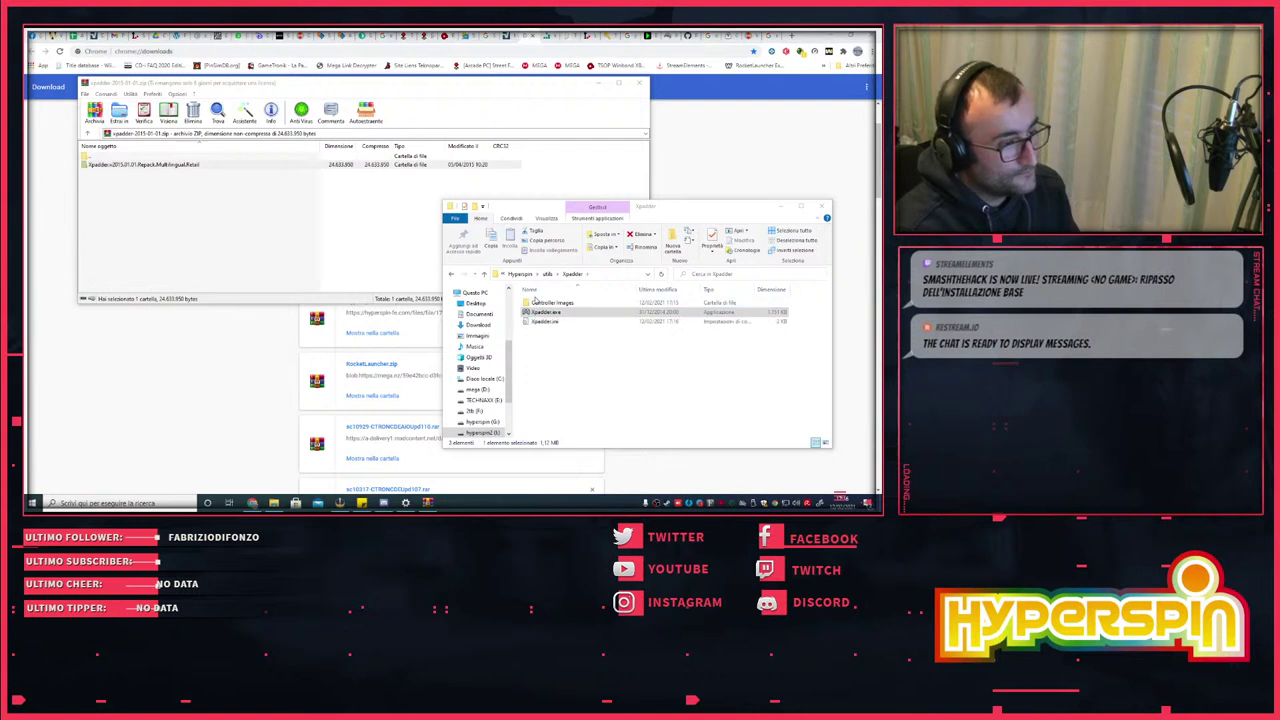
# - Run JoyToKey.exe from the joytokey folder in utils to check that it starts, and close it again
pyautogui.click(547, 274)
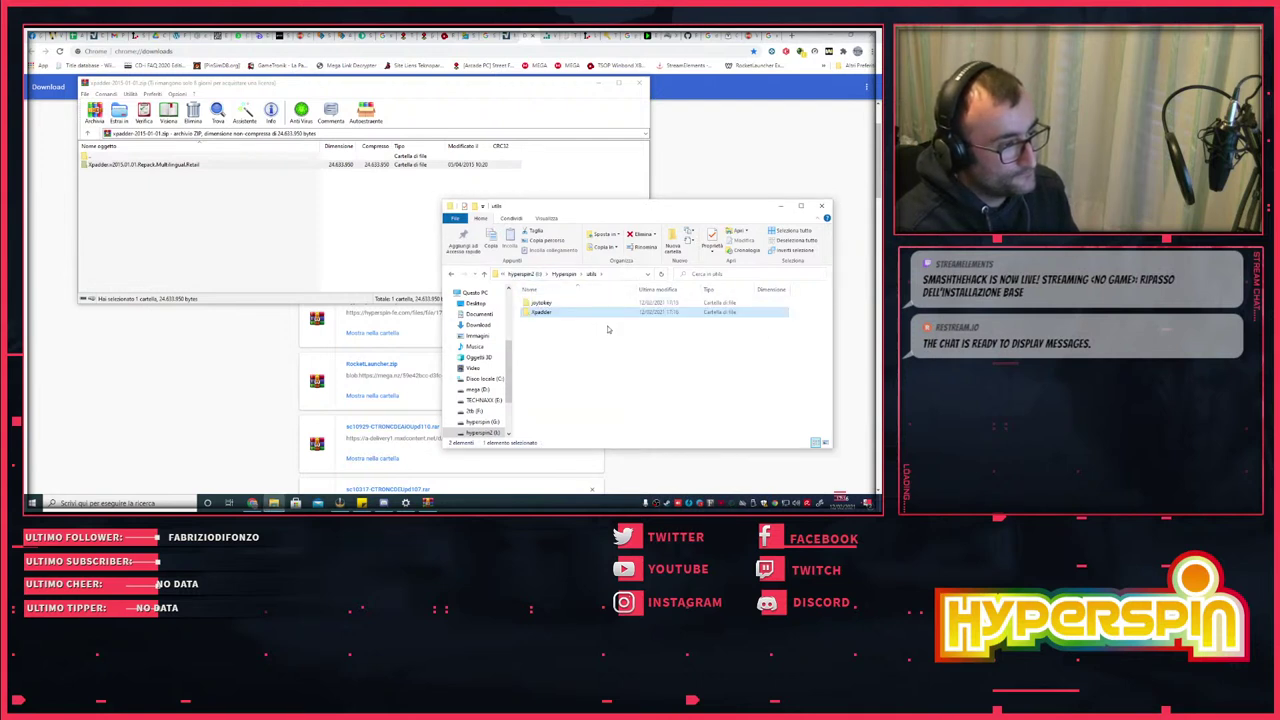
pyautogui.click(545, 305)
pyautogui.doubleClick(545, 305)
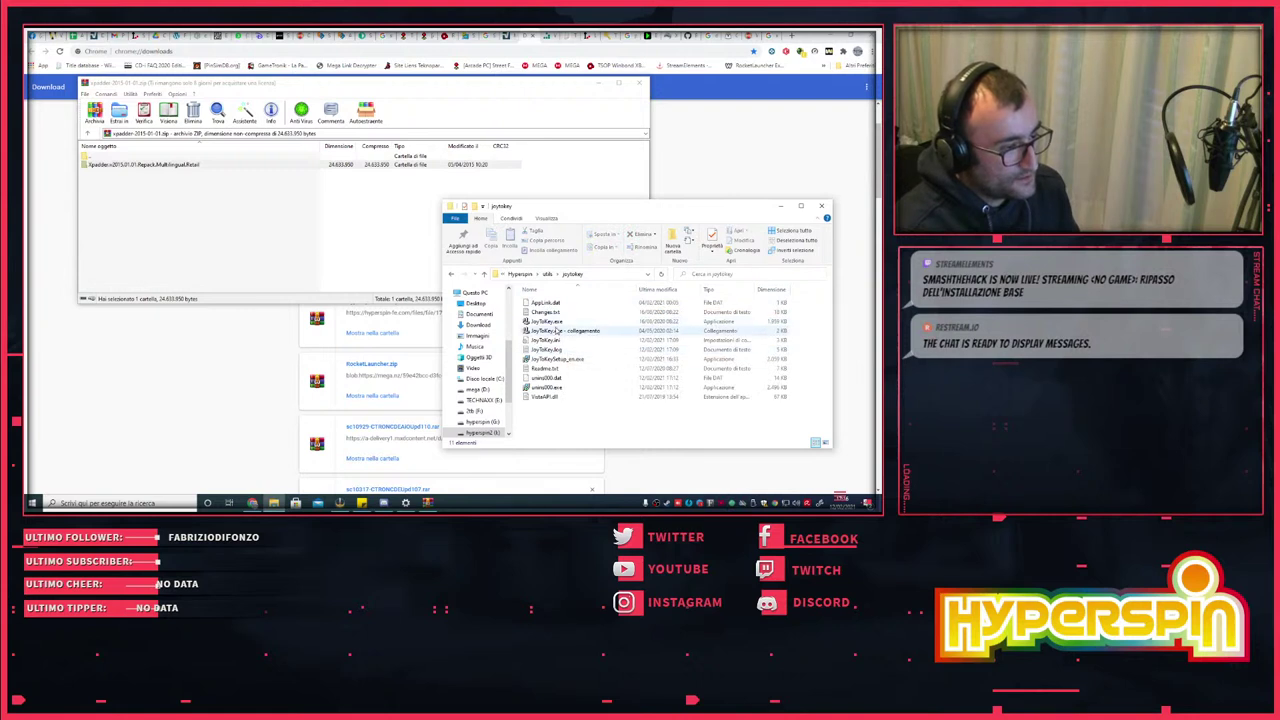
pyautogui.click(548, 322)
pyautogui.doubleClick(548, 322)
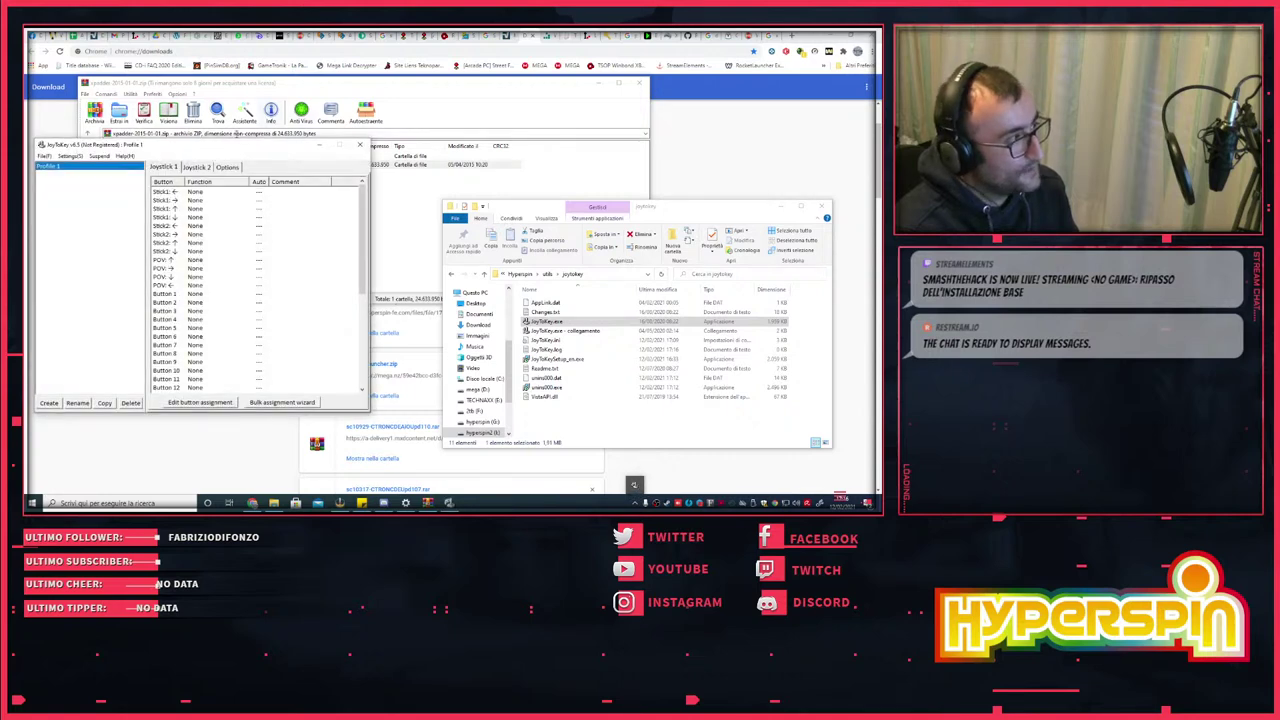
pyautogui.moveTo(175, 147); pyautogui.dragTo(275, 162)
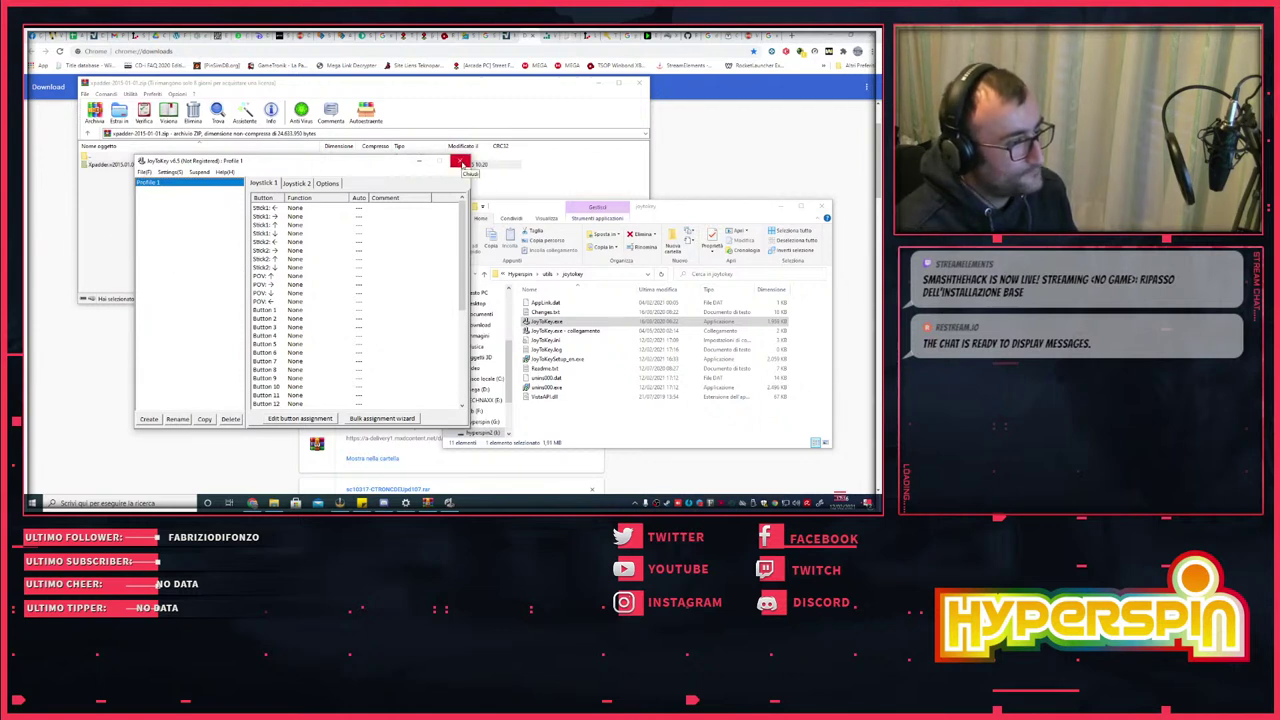
pyautogui.click(459, 161)
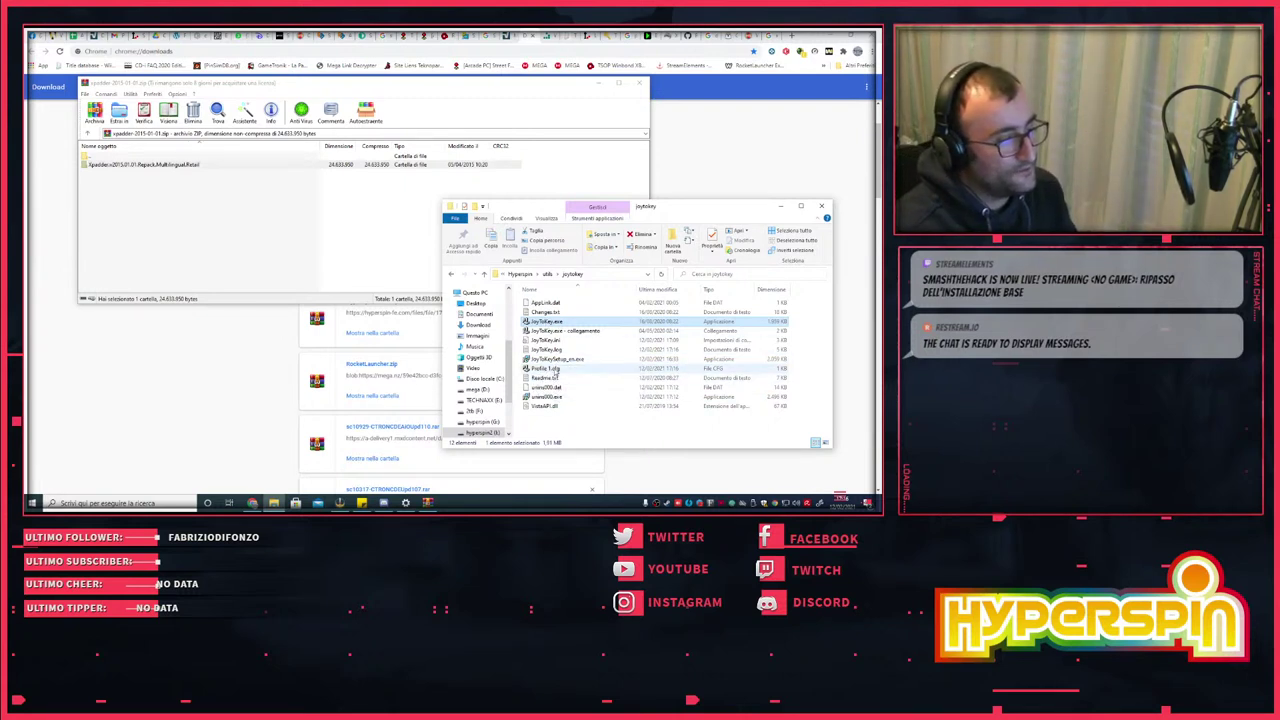
# - Close the Xpadder archive and return to the Hyperspin folder on hyperspin2, bringing its executables into view
pyautogui.click(637, 84)
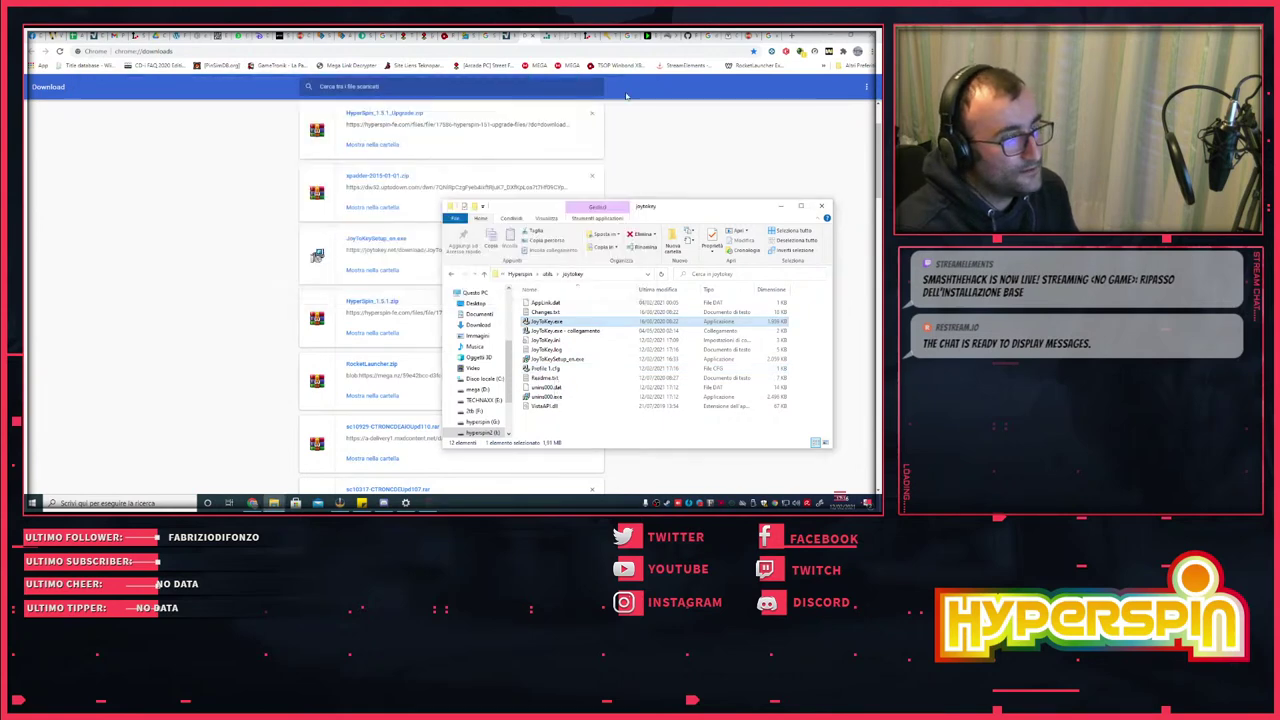
pyautogui.click(558, 424)
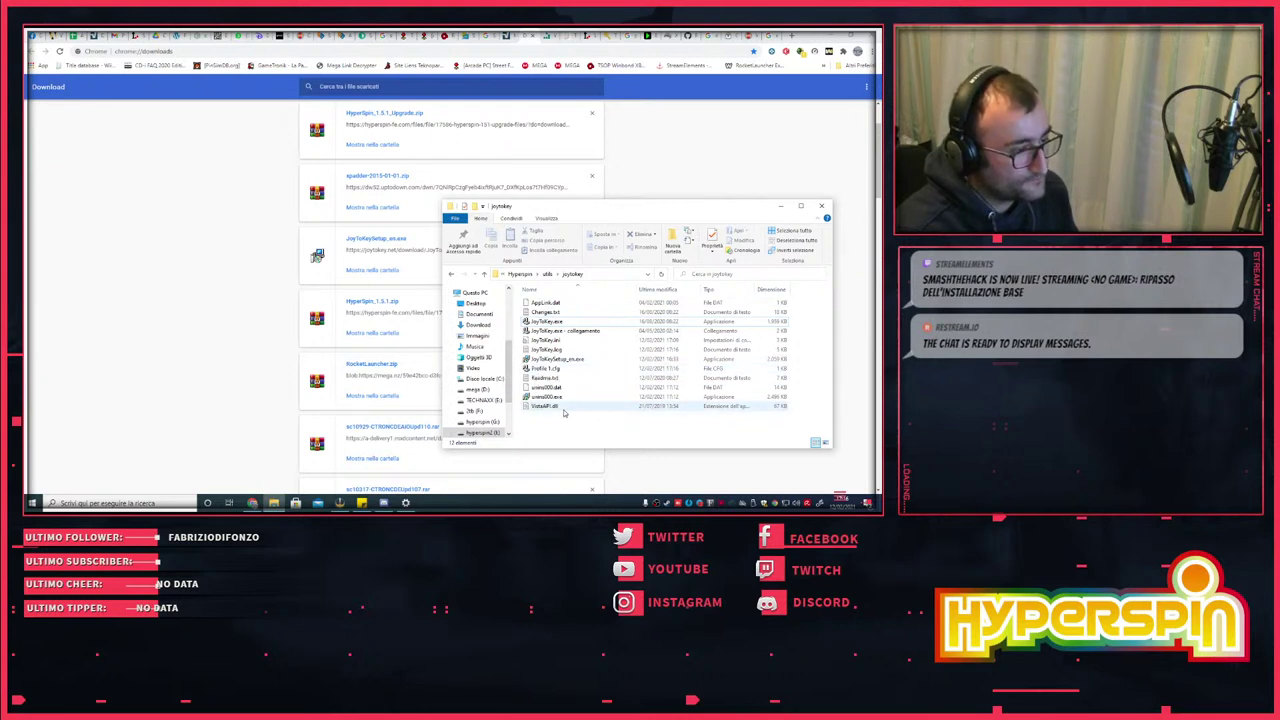
pyautogui.click(548, 276)
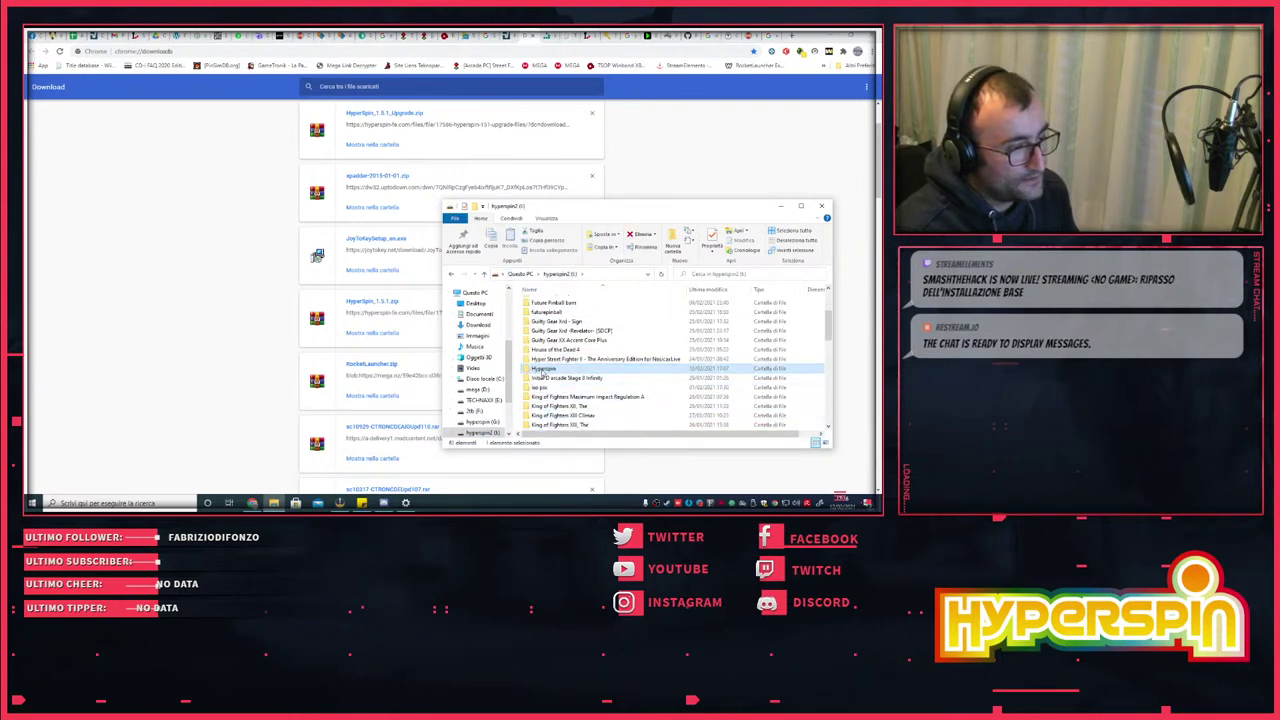
pyautogui.doubleClick(629, 367)
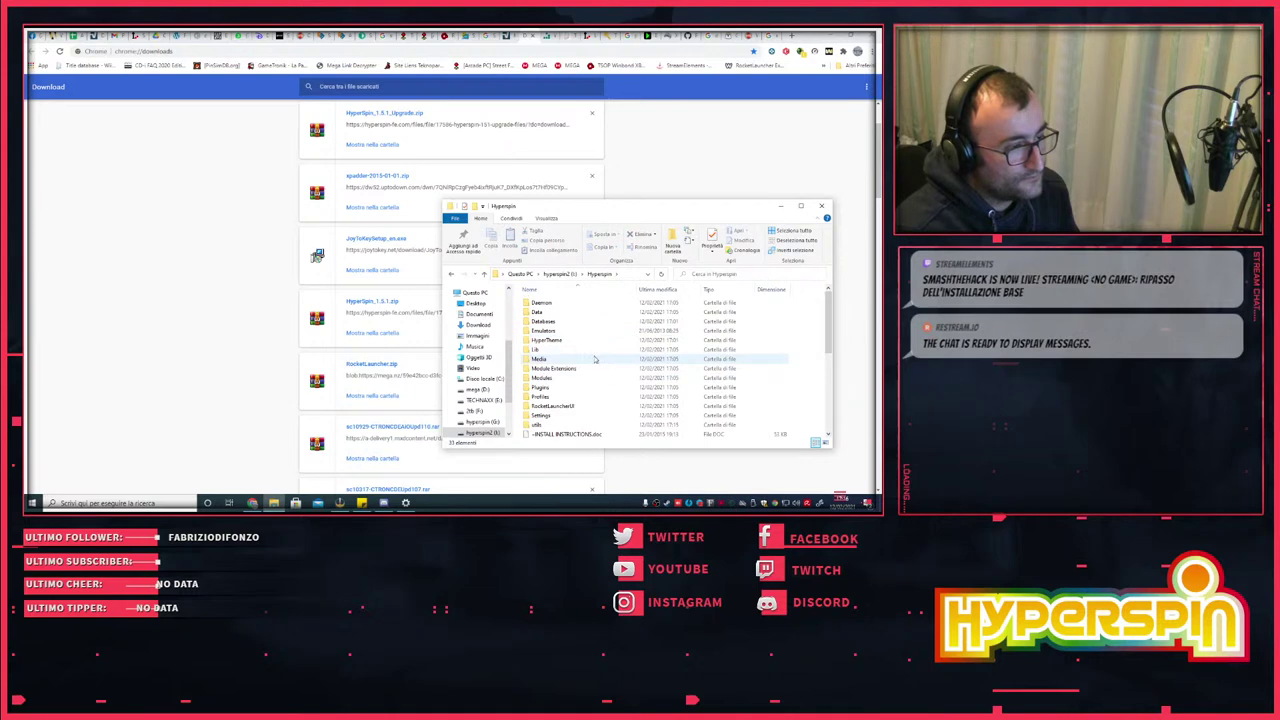
pyautogui.scroll(-6, 625, 362)
pyautogui.scroll(-1, 593, 358)
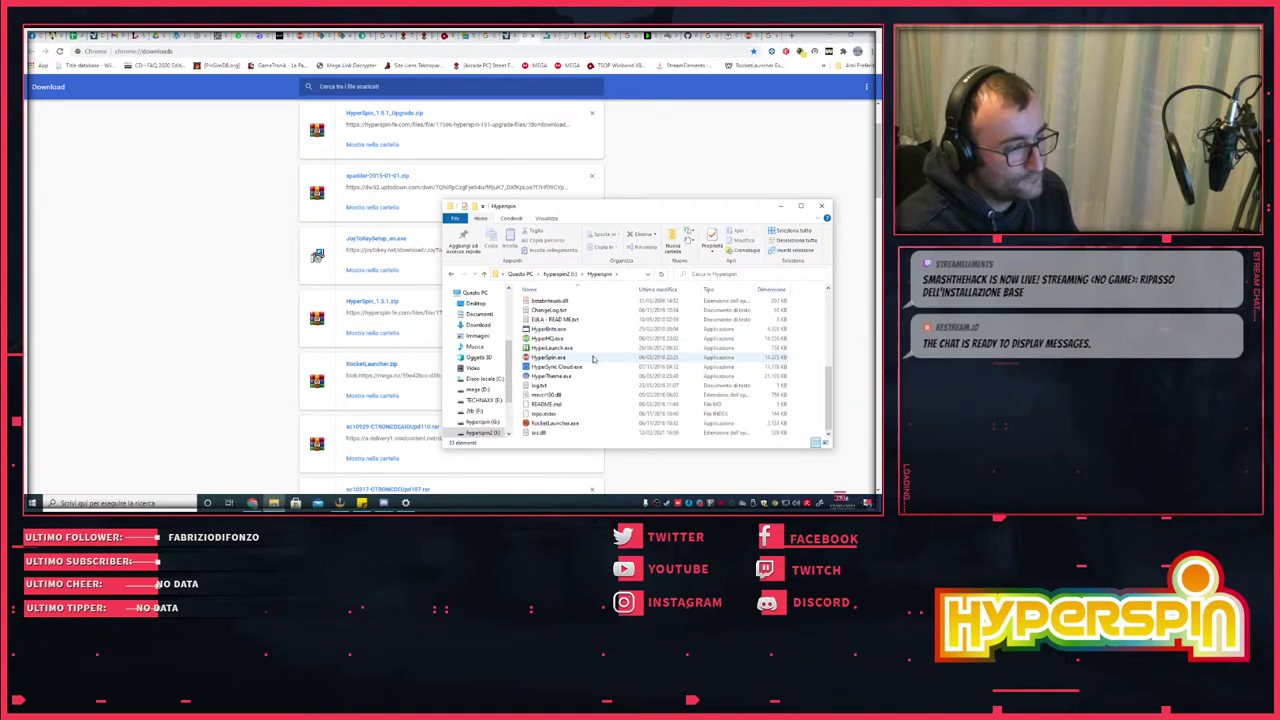
# - Launch HyperHQ.exe from the Hyperspin folder and set JoyToKey.exe from the joytokey folder in utils as its startup program
pyautogui.click(545, 342)
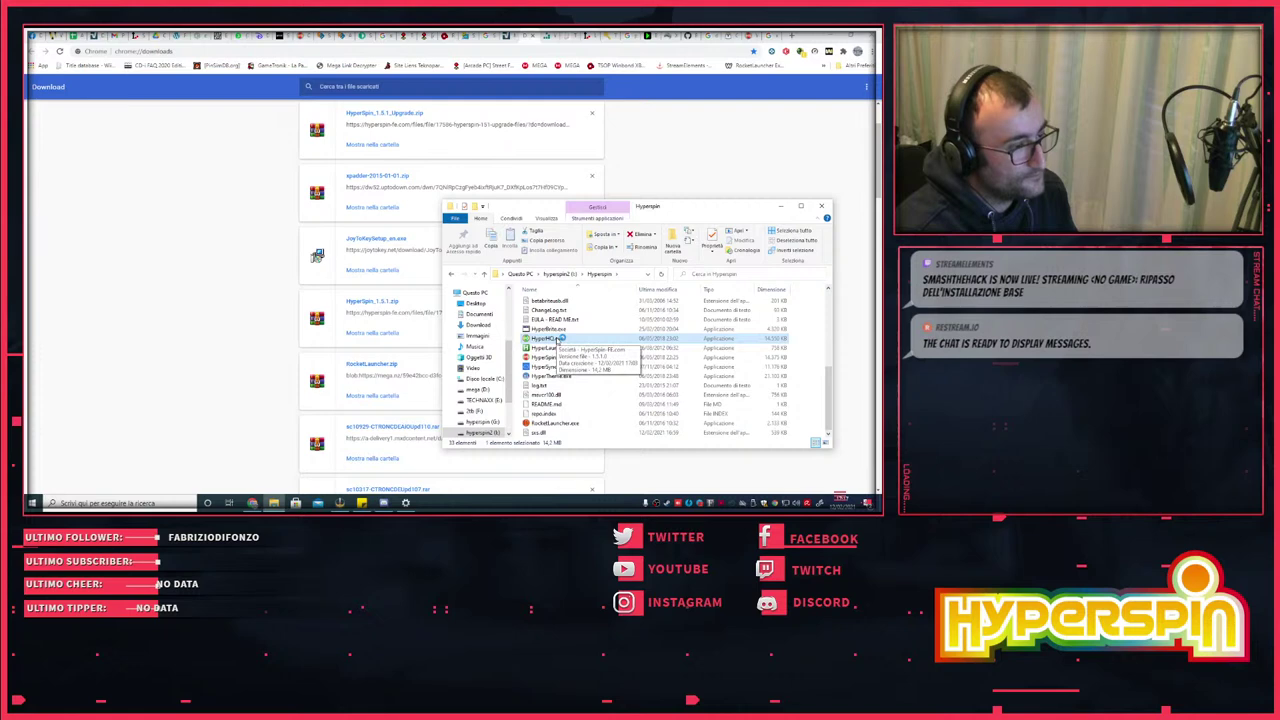
pyautogui.doubleClick(558, 341)
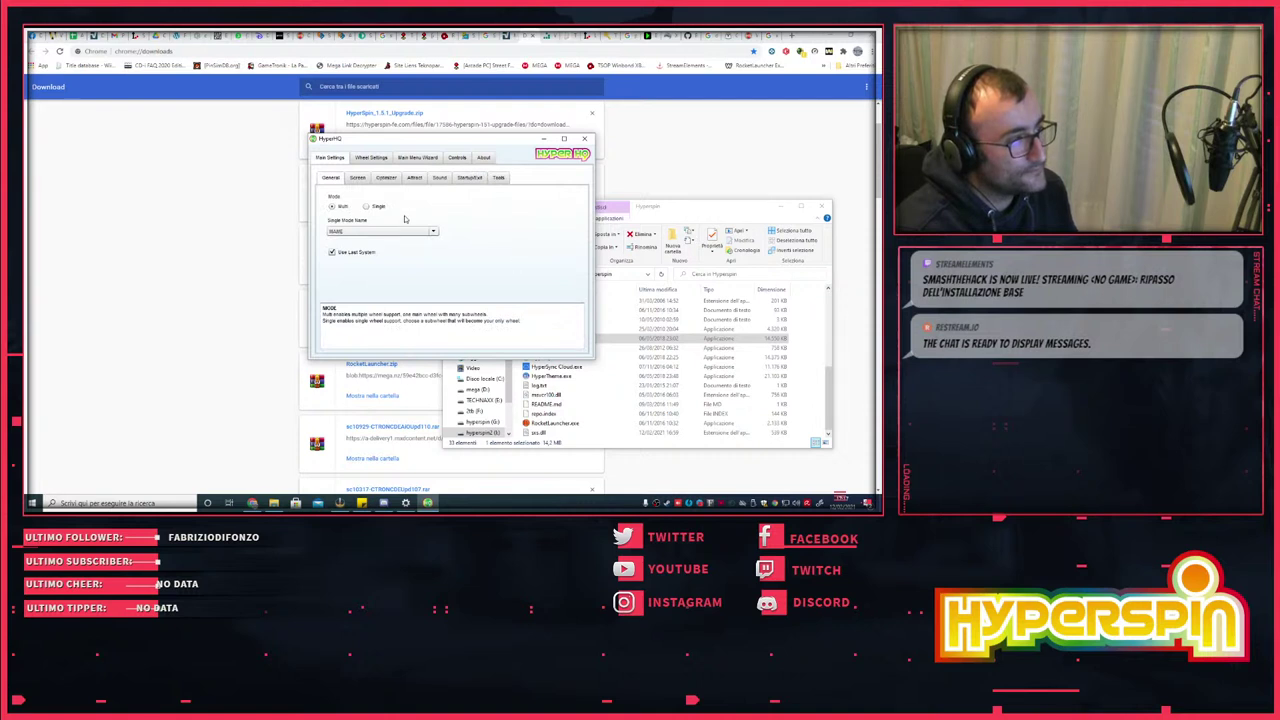
pyautogui.click(470, 178)
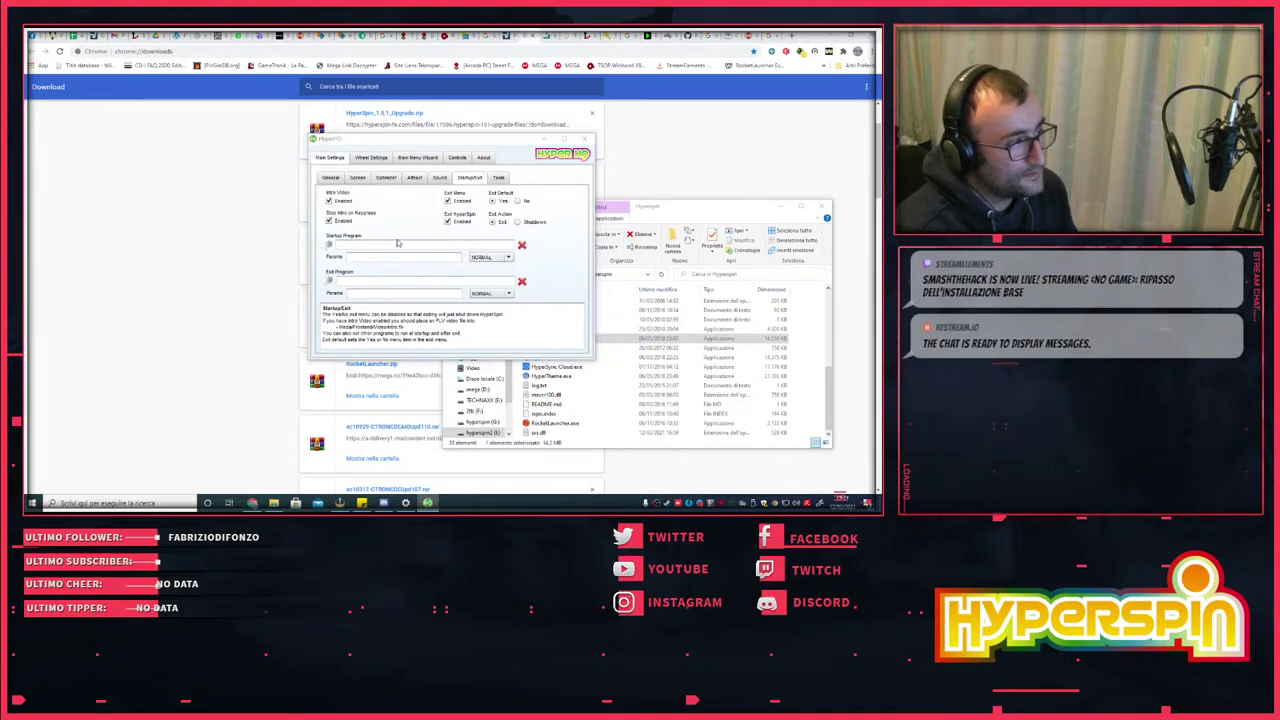
pyautogui.doubleClick(330, 248)
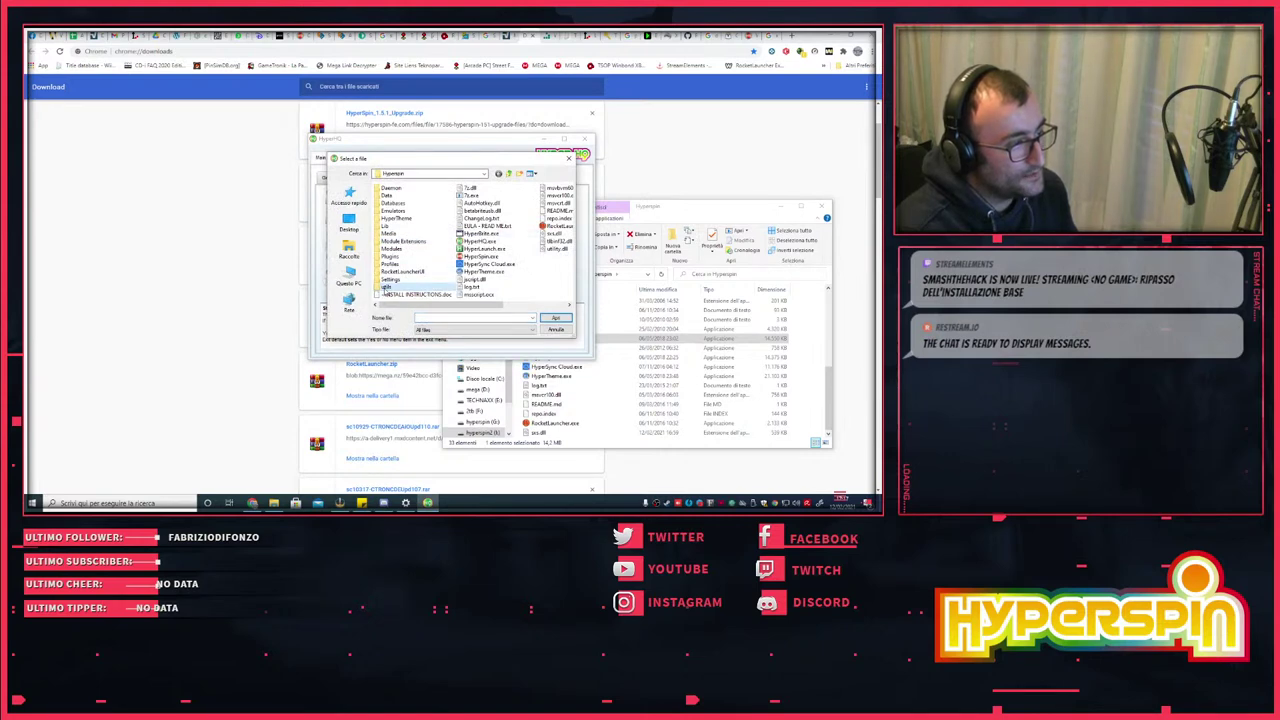
pyautogui.doubleClick(387, 287)
pyautogui.doubleClick(400, 198)
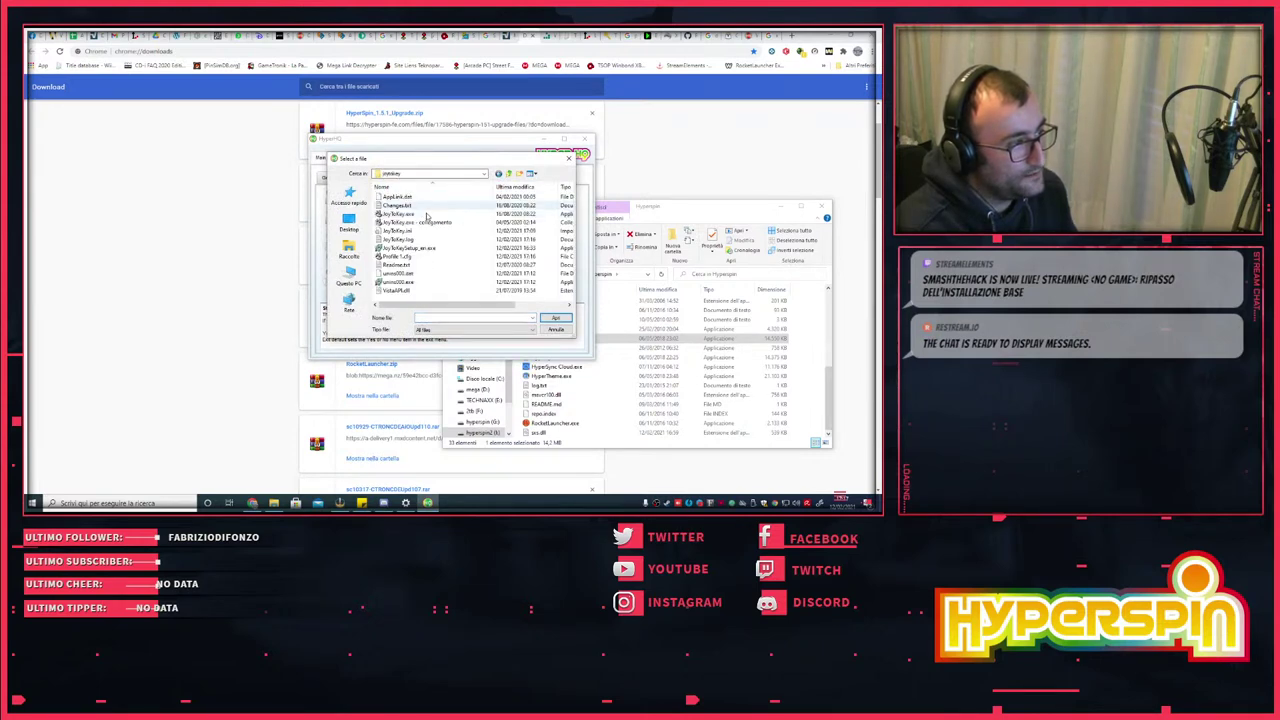
pyautogui.click(398, 214)
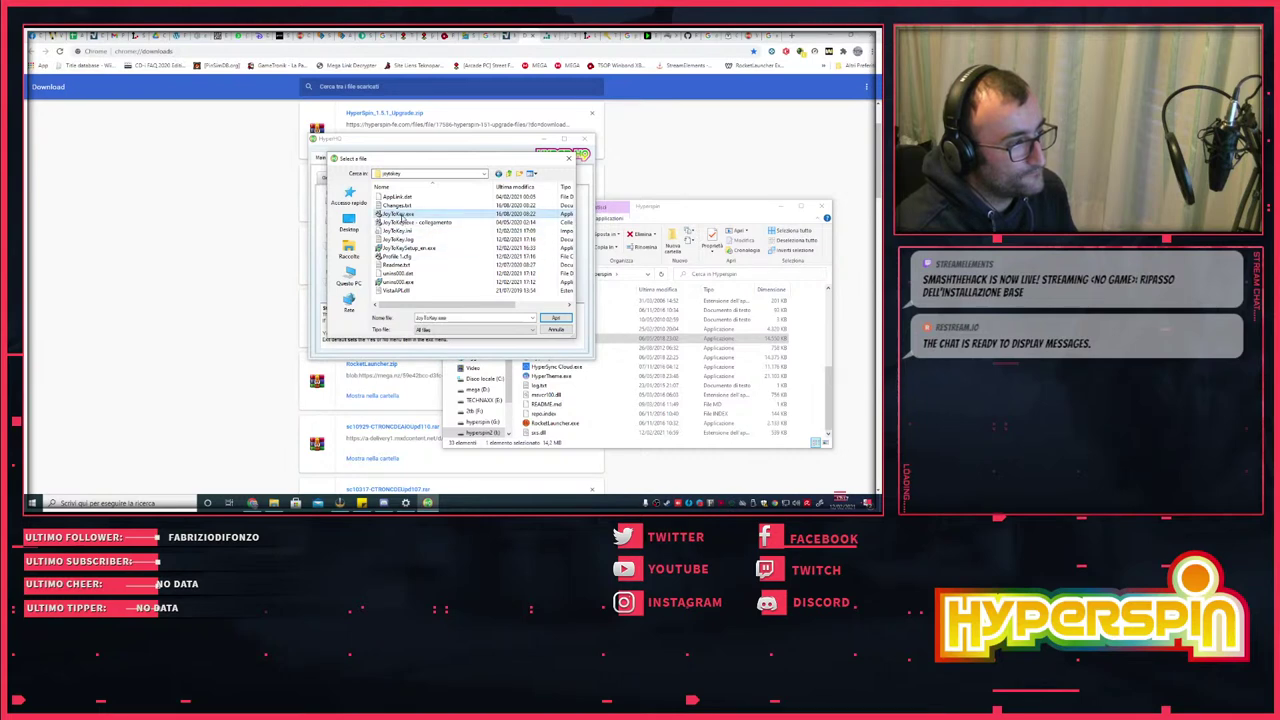
pyautogui.doubleClick(398, 214)
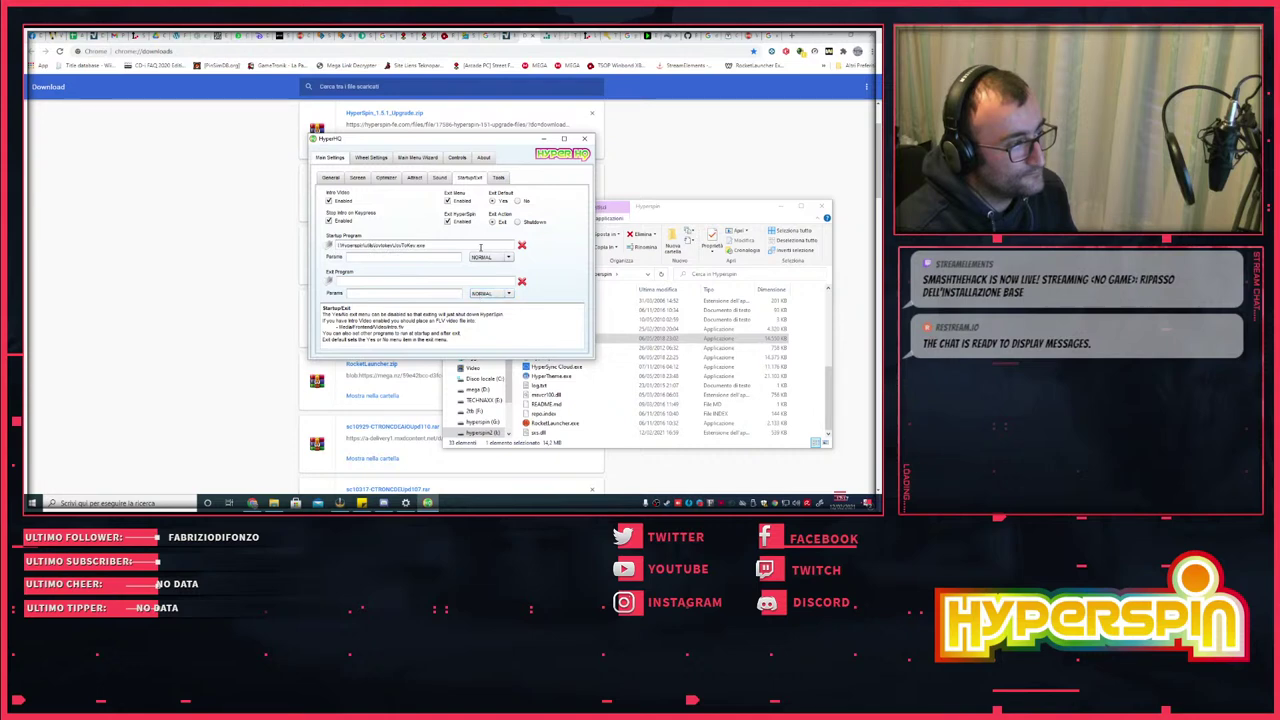
# - Set the launch window mode of HyperHQ's startup program to HIDDEN
pyautogui.click(505, 257)
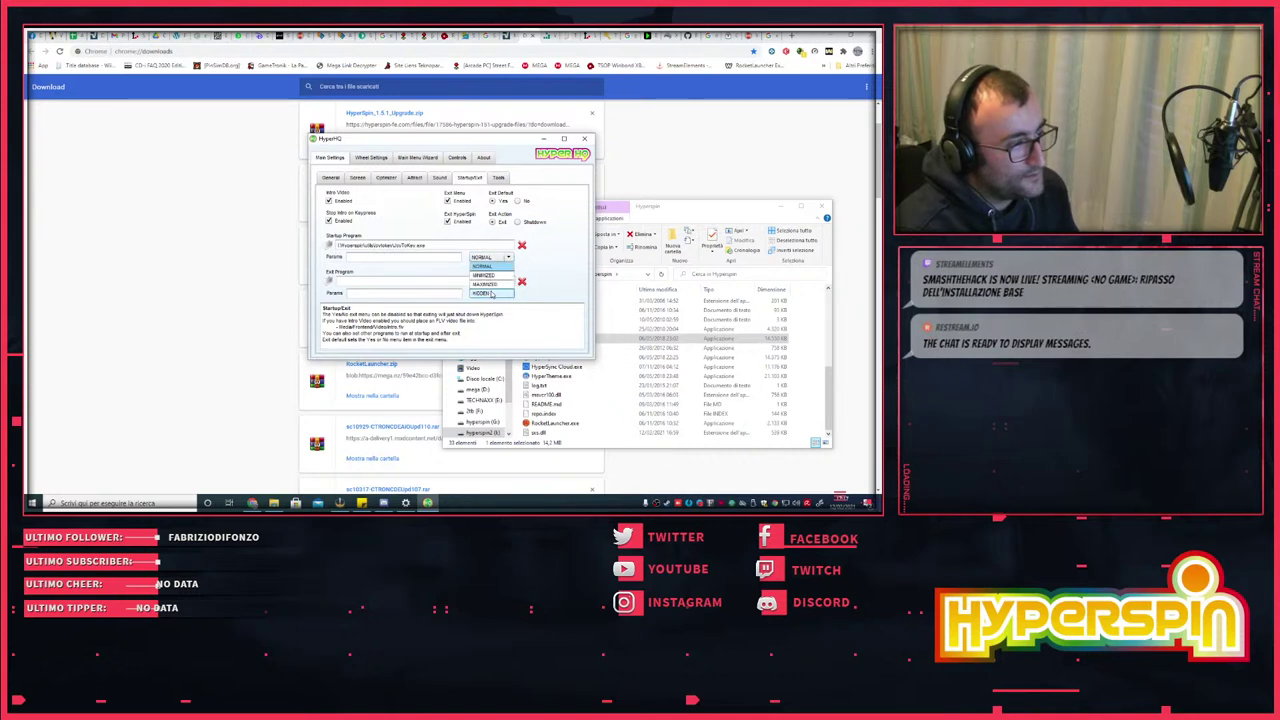
pyautogui.click(491, 293)
pyautogui.click(507, 257)
pyautogui.click(507, 257)
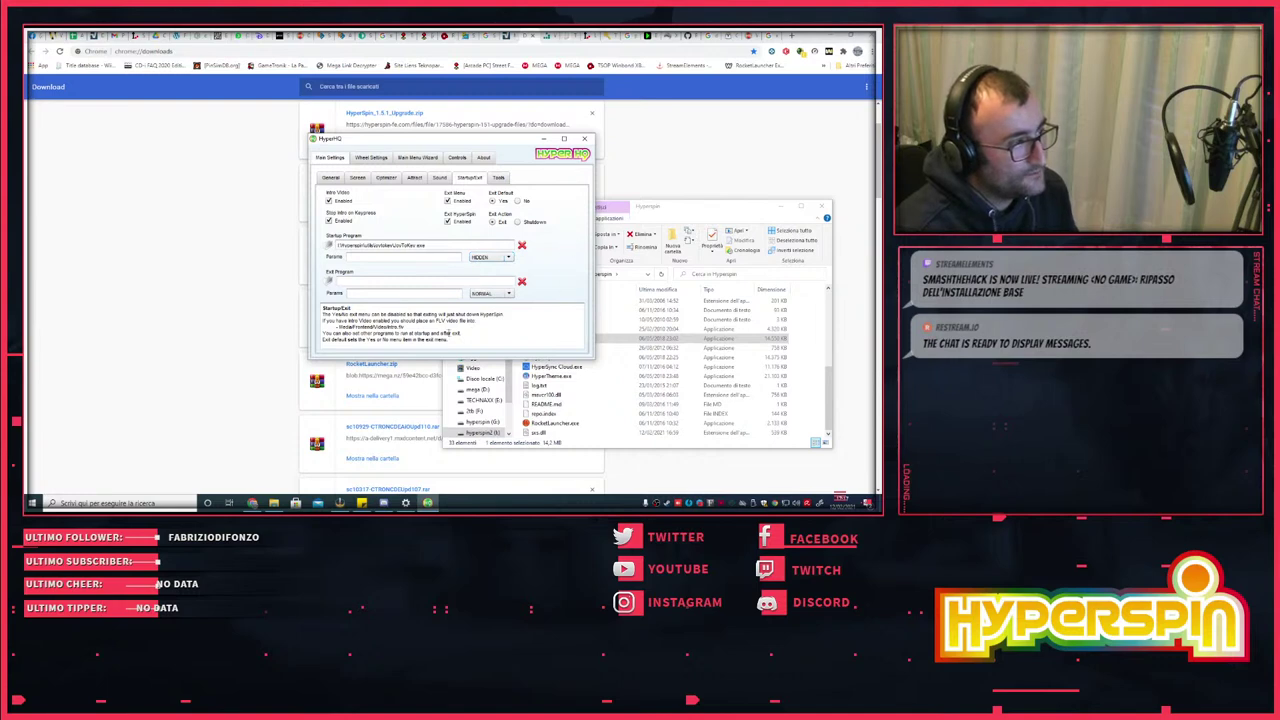
# - Review HyperHQ's optimizer, screen, attract and sound settings, and show the keyboard controls of both players
pyautogui.moveTo(503, 144); pyautogui.dragTo(261, 171)
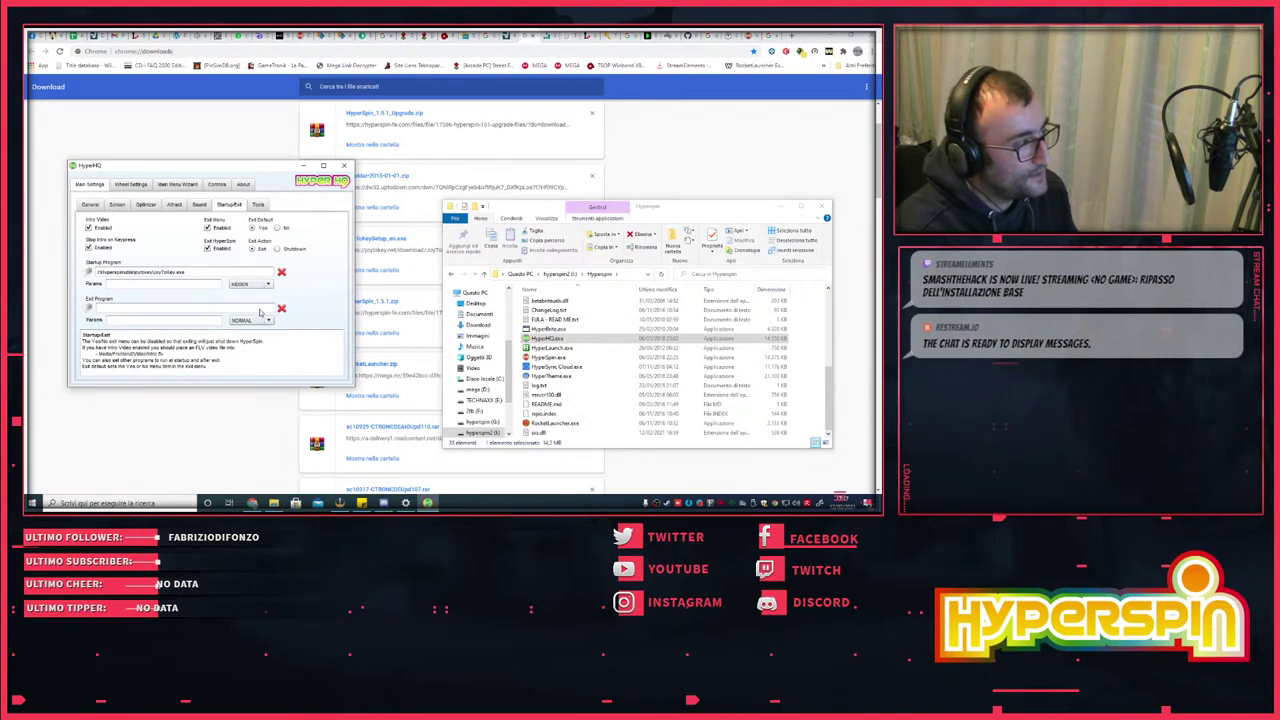
pyautogui.click(146, 205)
pyautogui.click(120, 206)
pyautogui.click(174, 206)
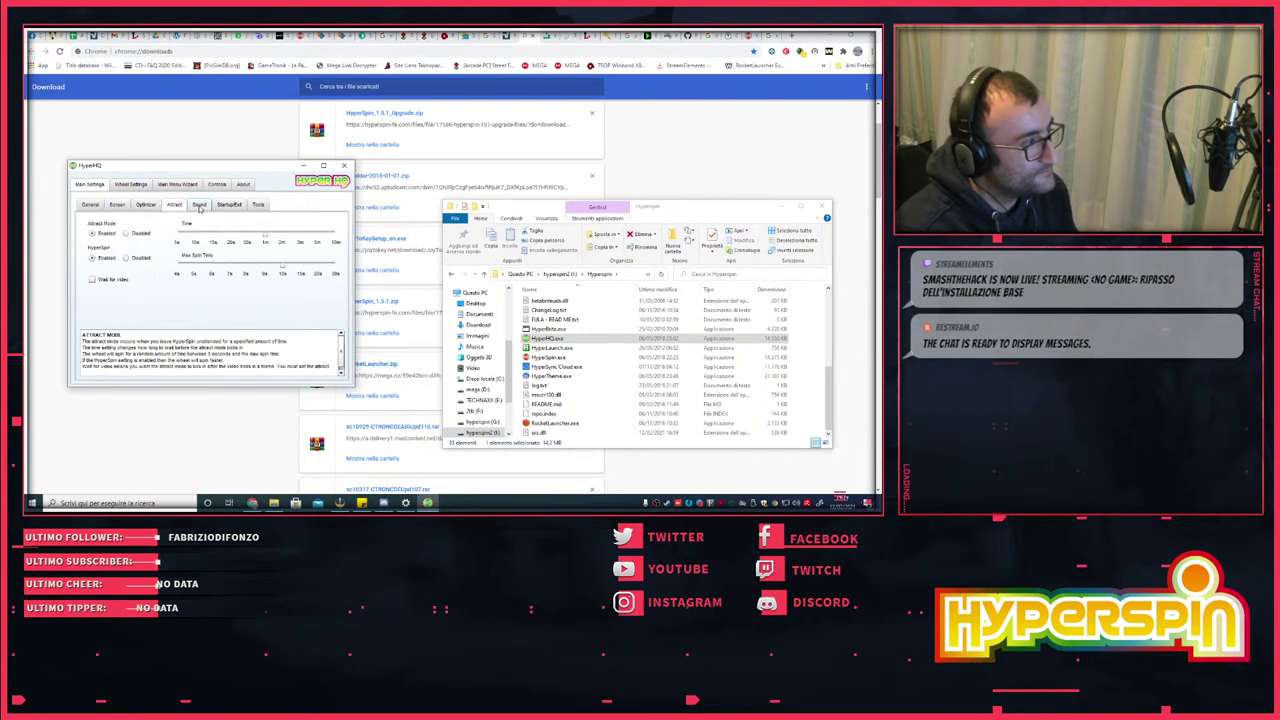
pyautogui.click(200, 205)
pyautogui.click(217, 184)
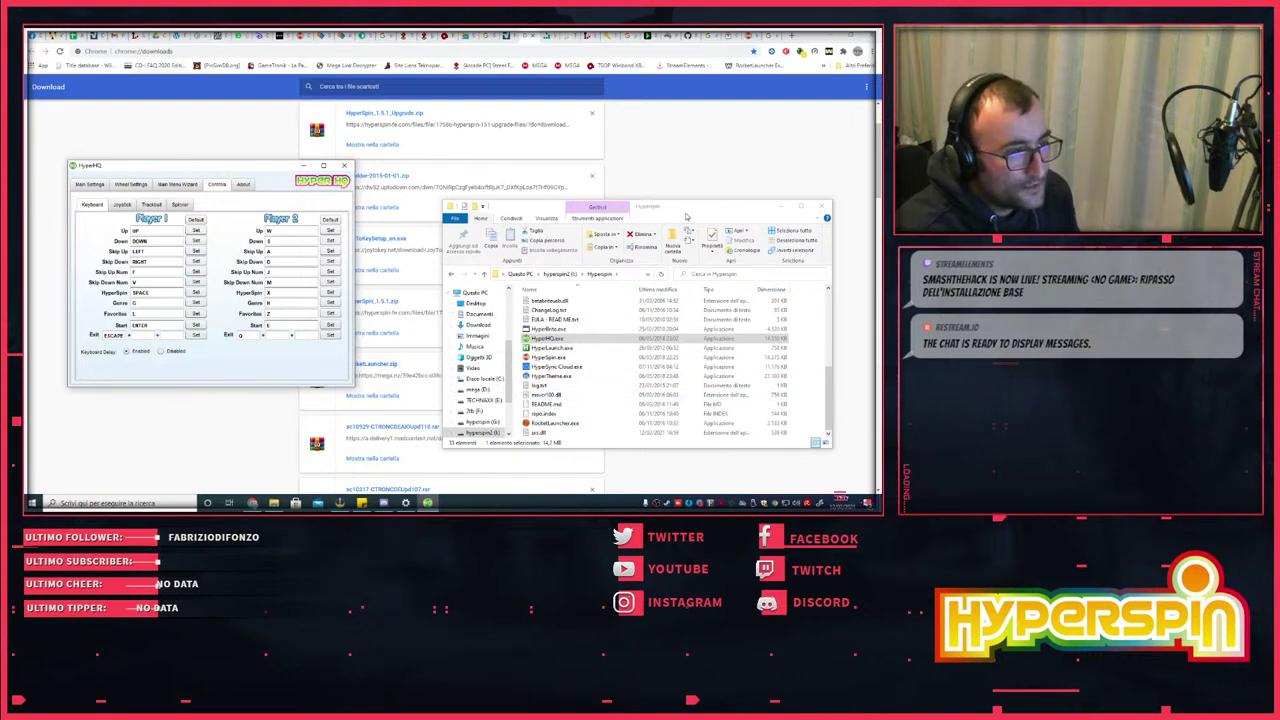
# - Run JoyToKey.exe from the joytokey folder in utils and place its window beside HyperHQ's keyboard controls
pyautogui.moveTo(686, 216); pyautogui.dragTo(651, 202)
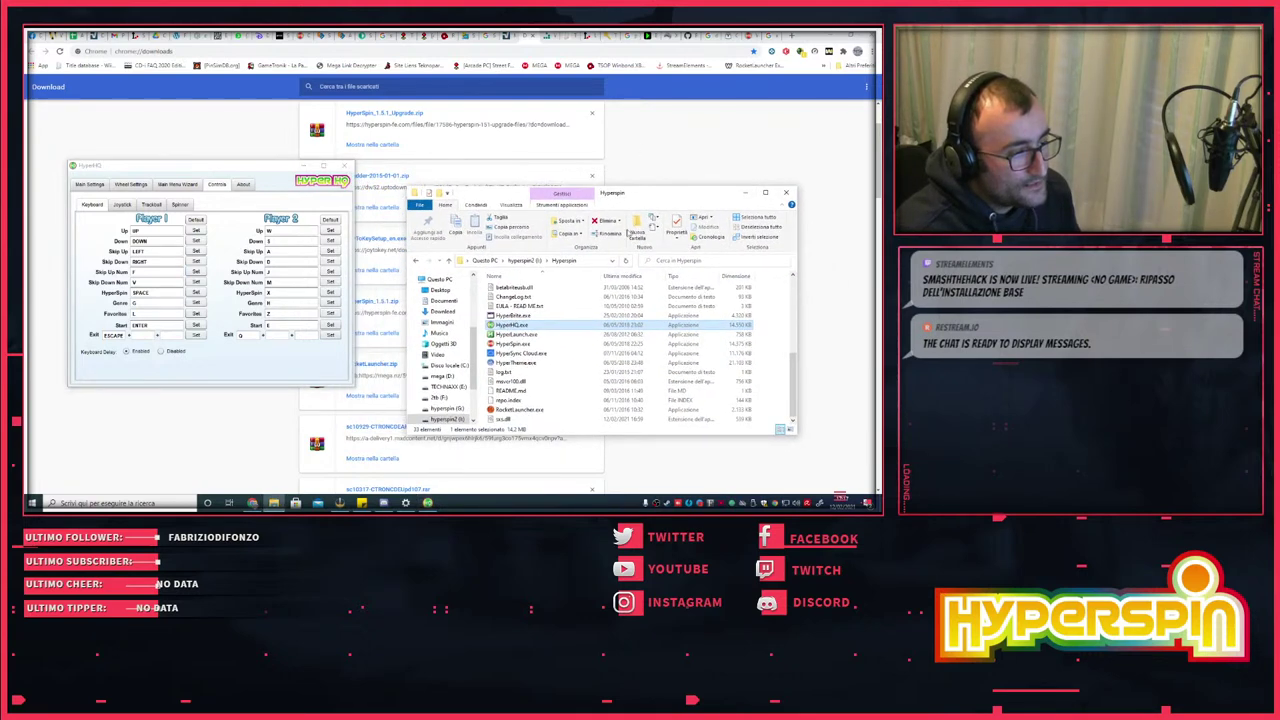
pyautogui.scroll(5, 621, 366)
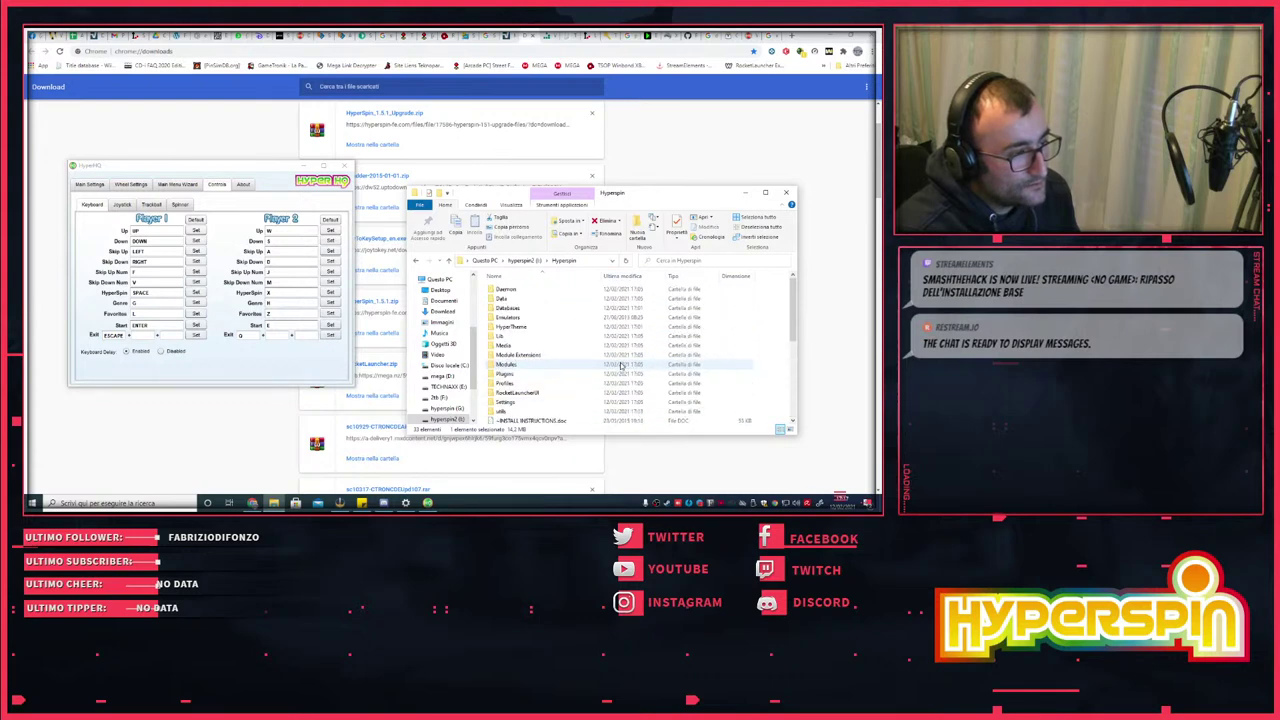
pyautogui.scroll(-5, 621, 366)
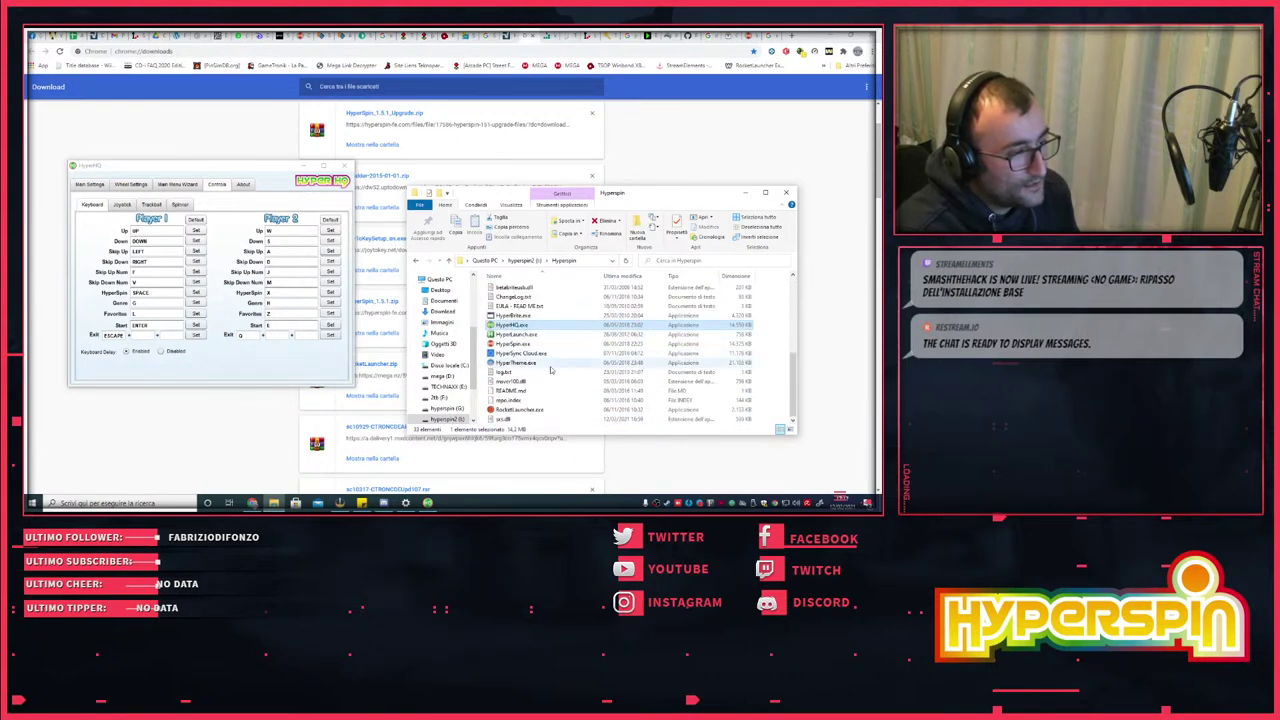
pyautogui.scroll(5, 550, 370)
pyautogui.scroll(-5, 600, 350)
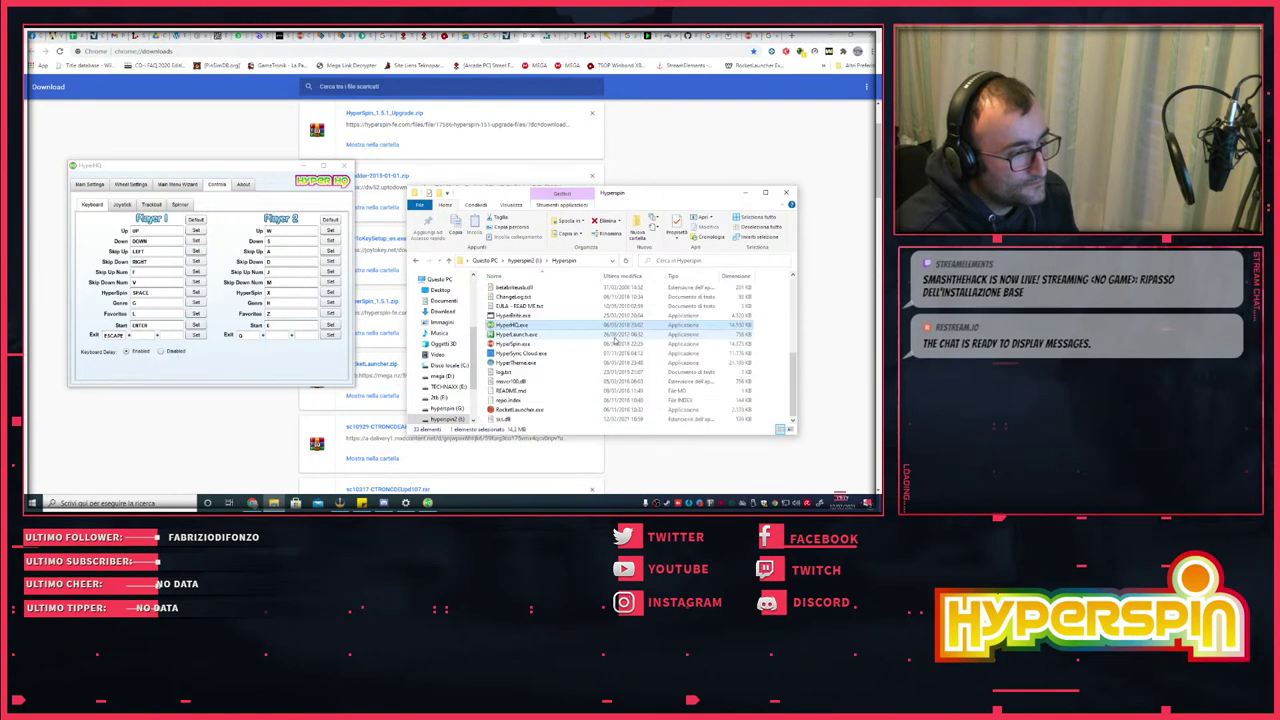
pyautogui.scroll(3, 616, 342)
pyautogui.click(500, 381)
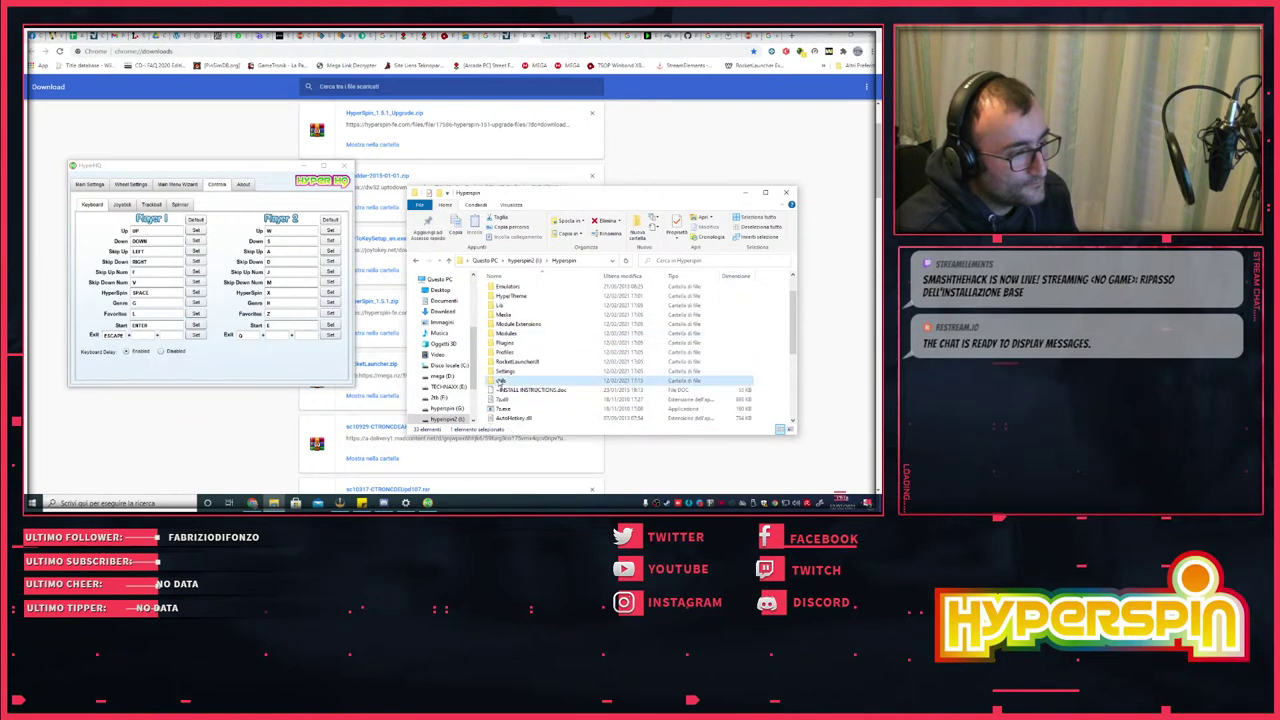
pyautogui.doubleClick(500, 381)
pyautogui.doubleClick(507, 289)
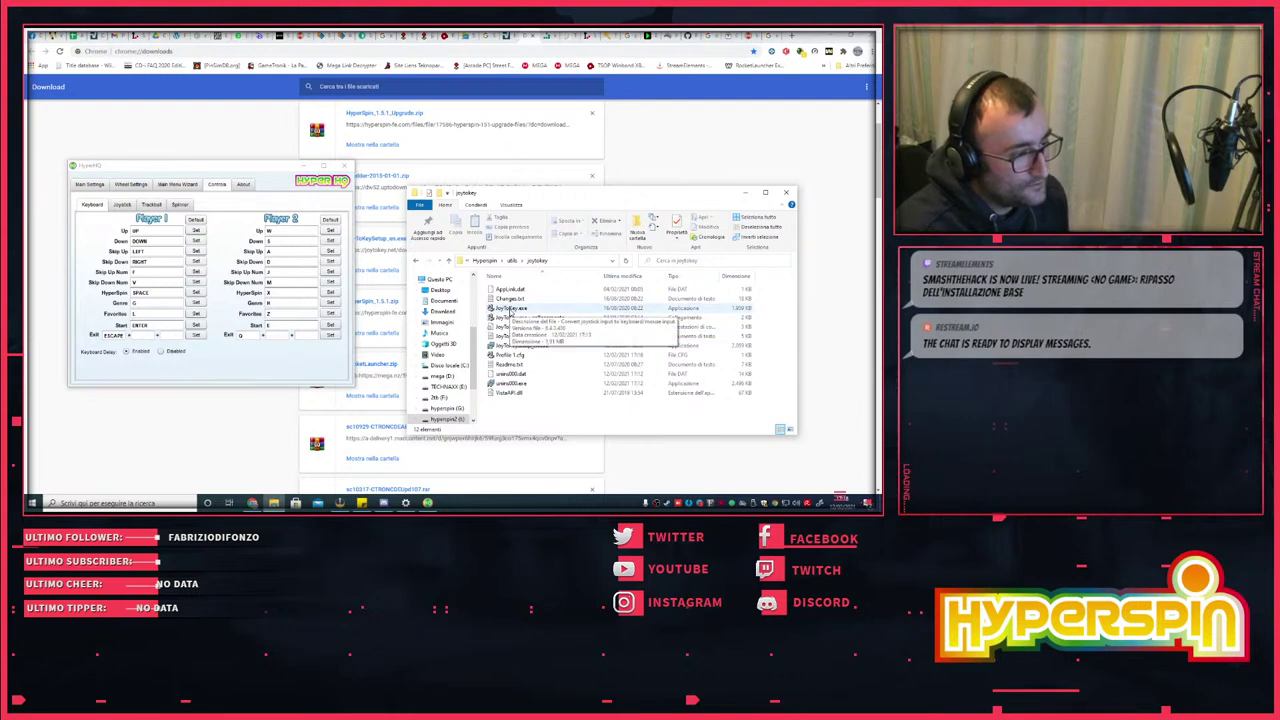
pyautogui.doubleClick(510, 311)
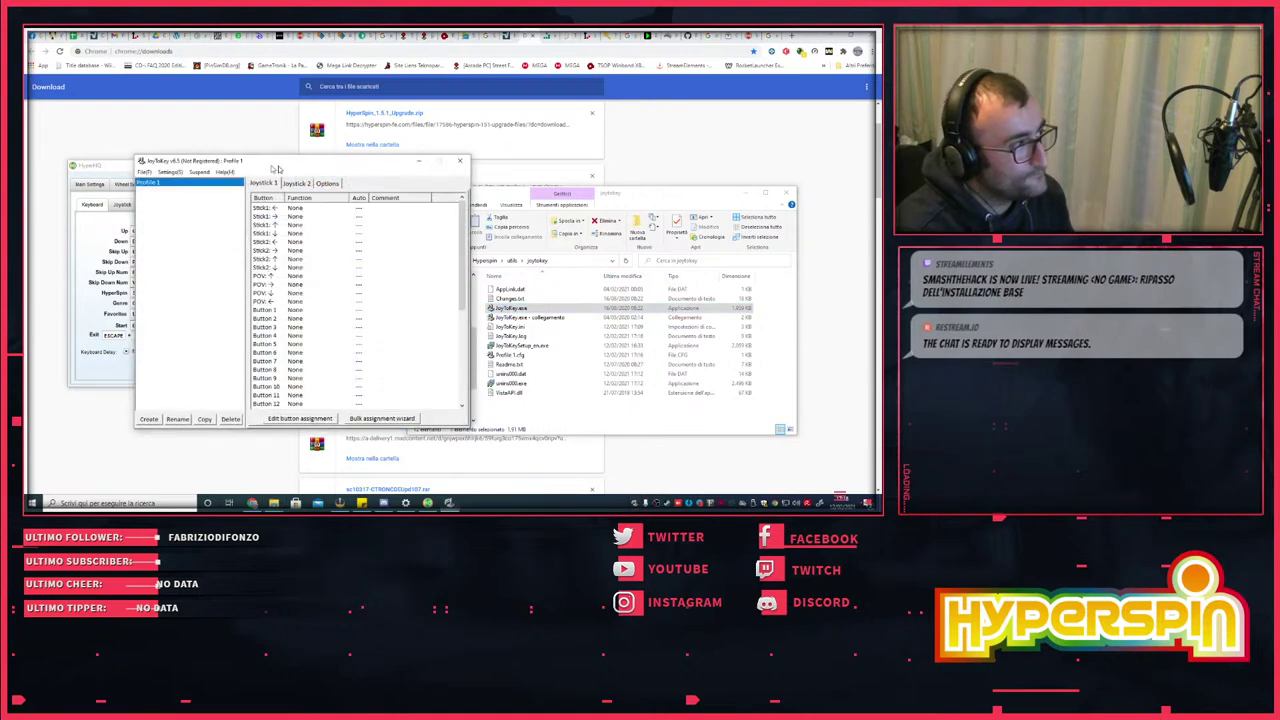
pyautogui.moveTo(279, 168); pyautogui.dragTo(656, 168)
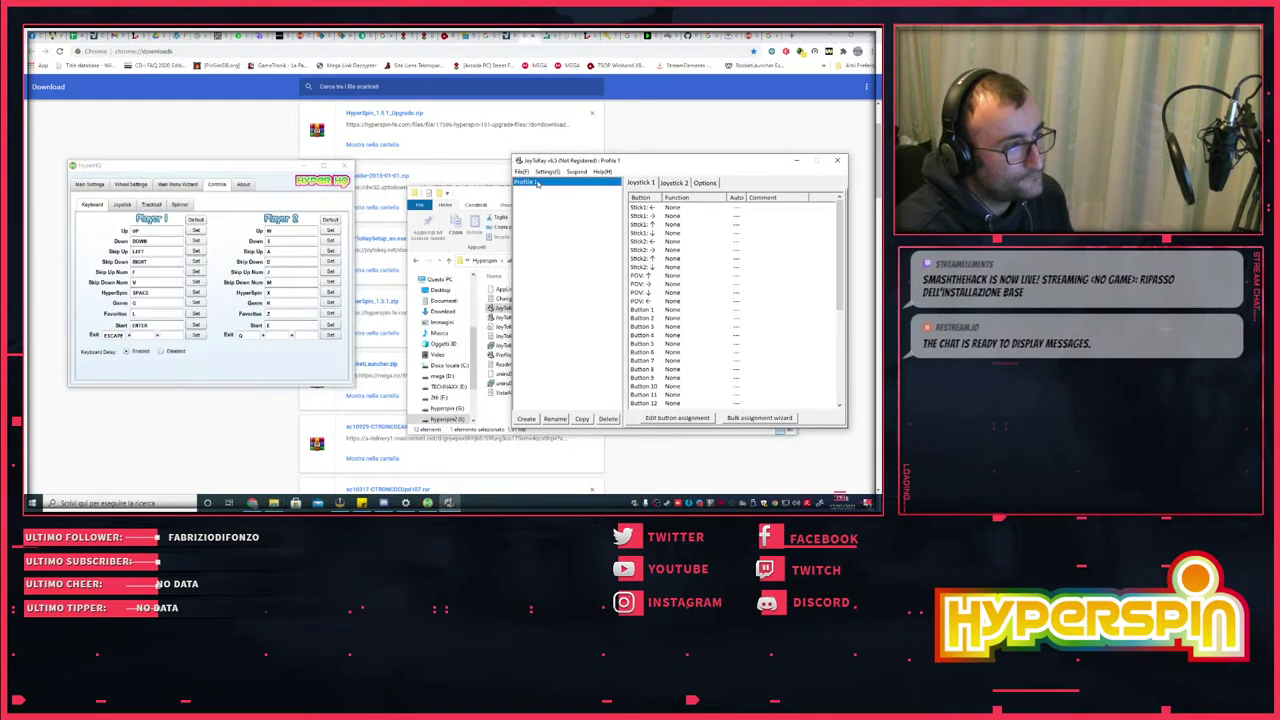
# - Rename JoyToKey's Profile 1 as Joytokey
pyautogui.rightClick(523, 186)
pyautogui.click(544, 208)
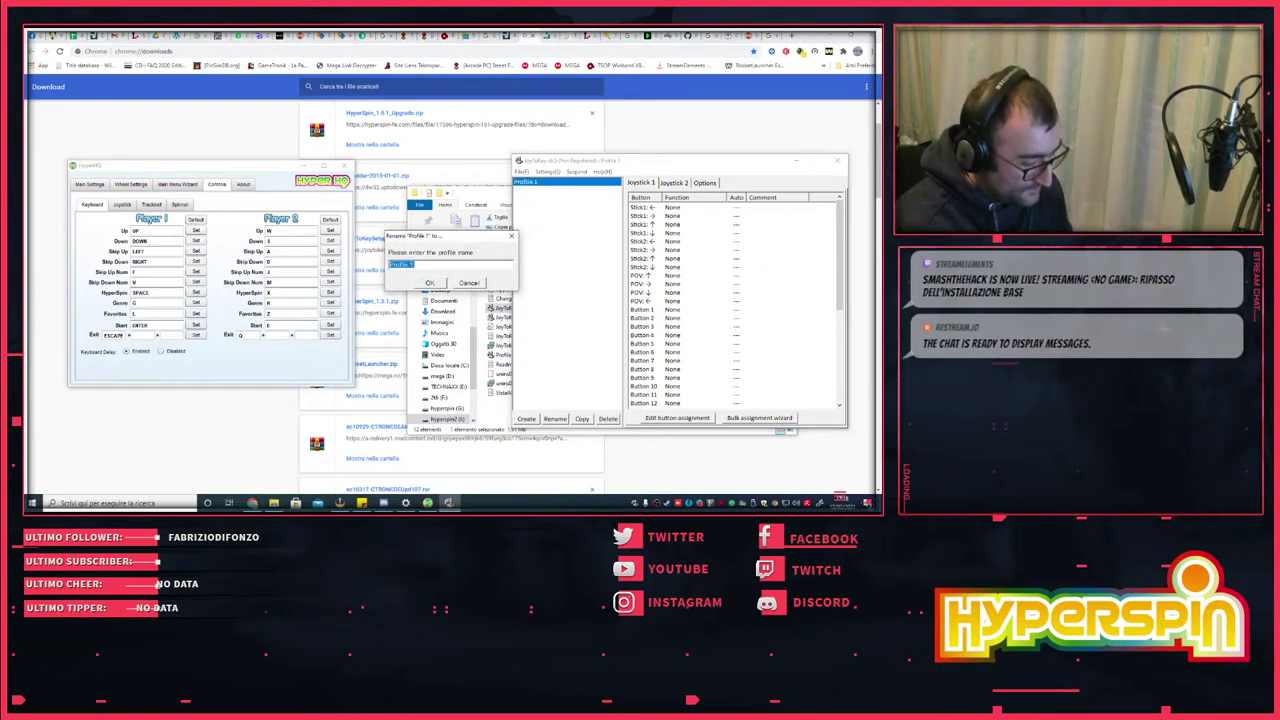
pyautogui.write('HyperSpin')
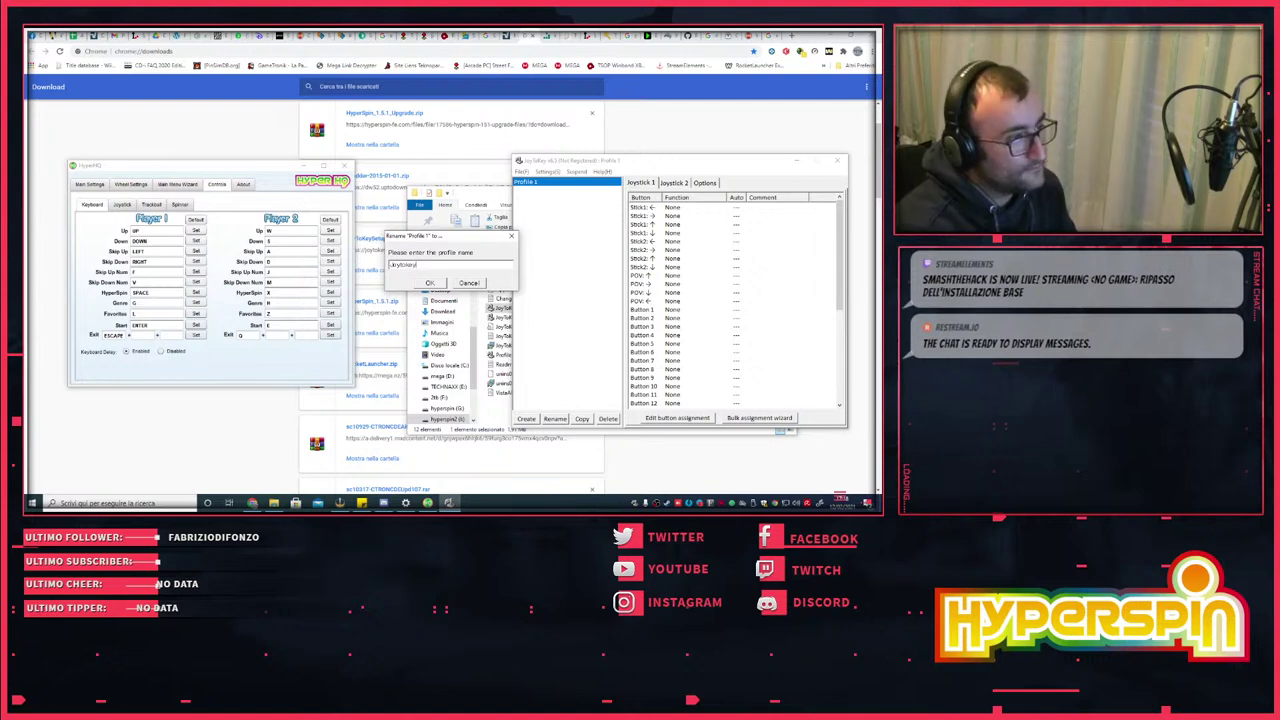
pyautogui.press('Return')
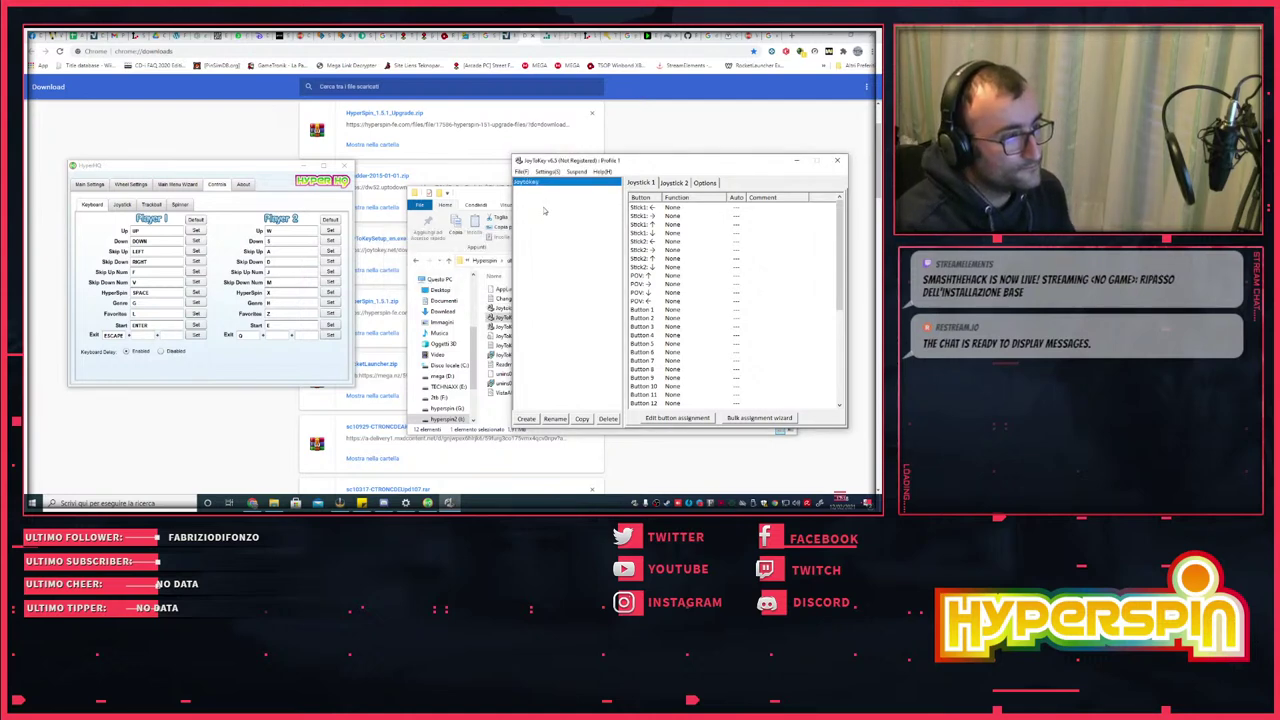
# - Rename the Joytokey profile as Hyperspin, keeping its window clear of HyperHQ's key list
pyautogui.rightClick(537, 182)
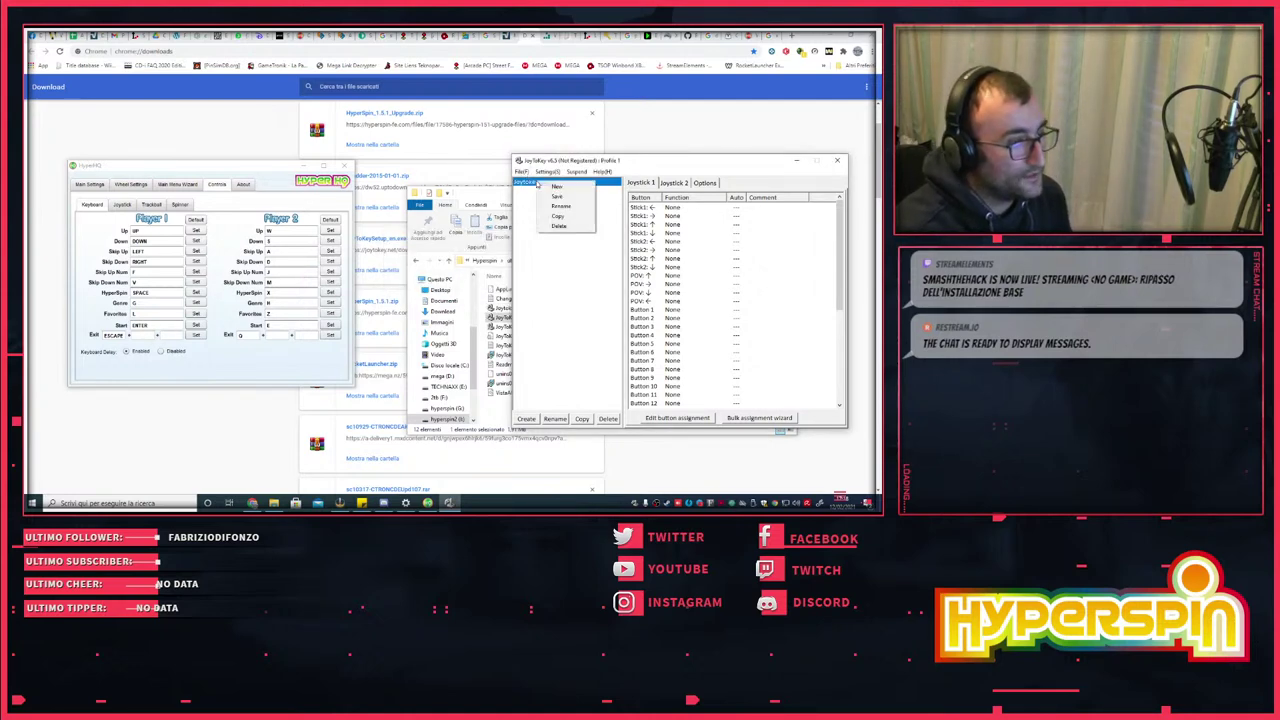
pyautogui.click(559, 207)
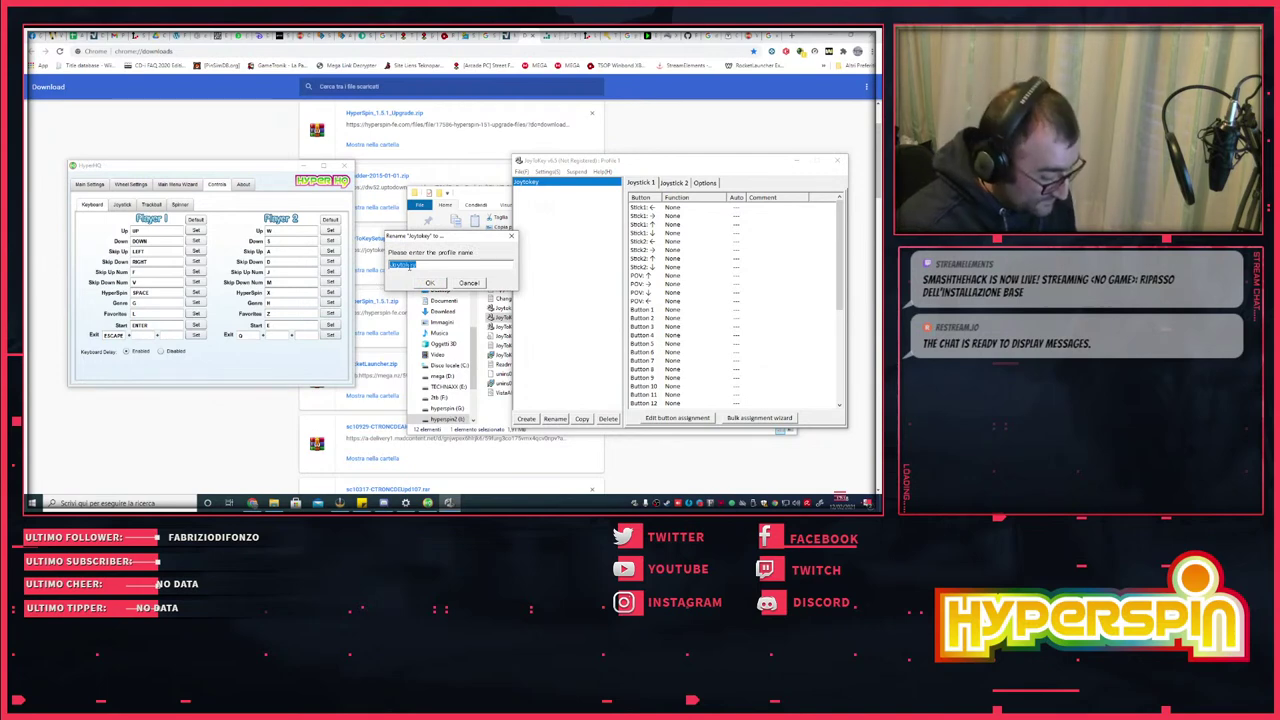
pyautogui.write('Hyperspin')
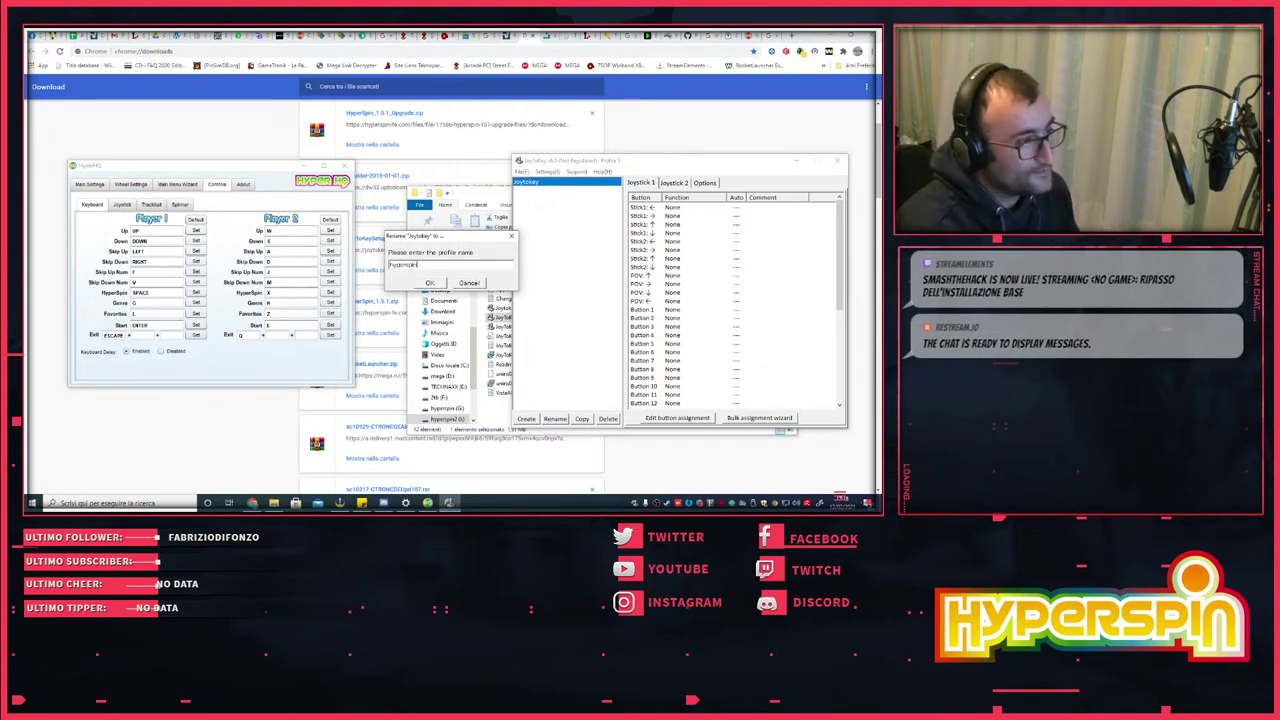
pyautogui.press('Return')
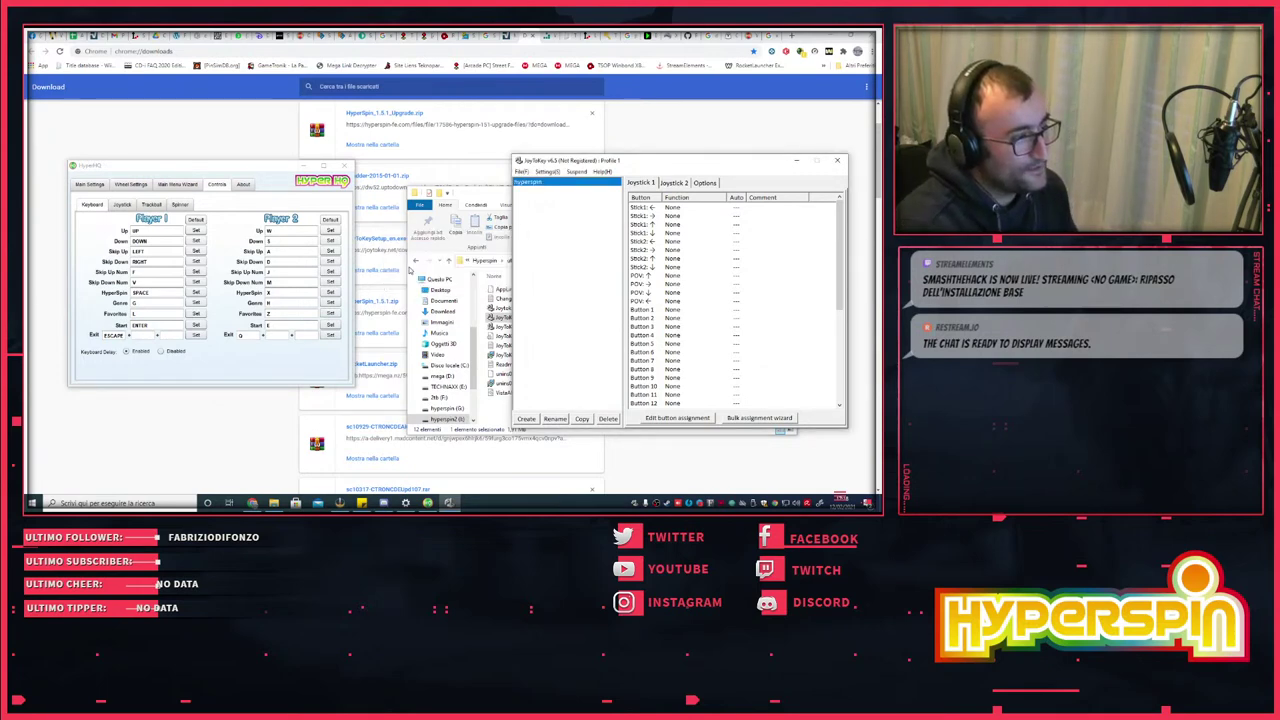
pyautogui.moveTo(671, 164)
pyautogui.mouseDown()
pyautogui.moveTo(548, 163)
pyautogui.moveTo(651, 158)
pyautogui.mouseUp()
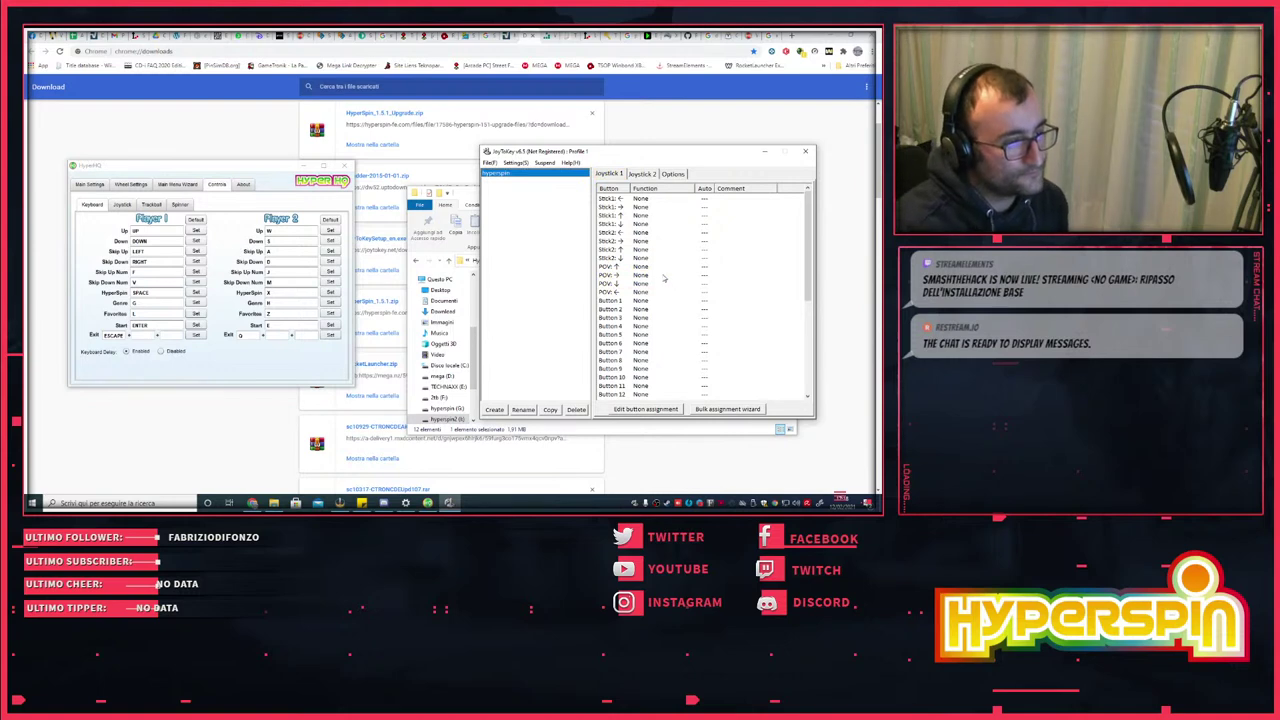
pyautogui.doubleClick(652, 268)
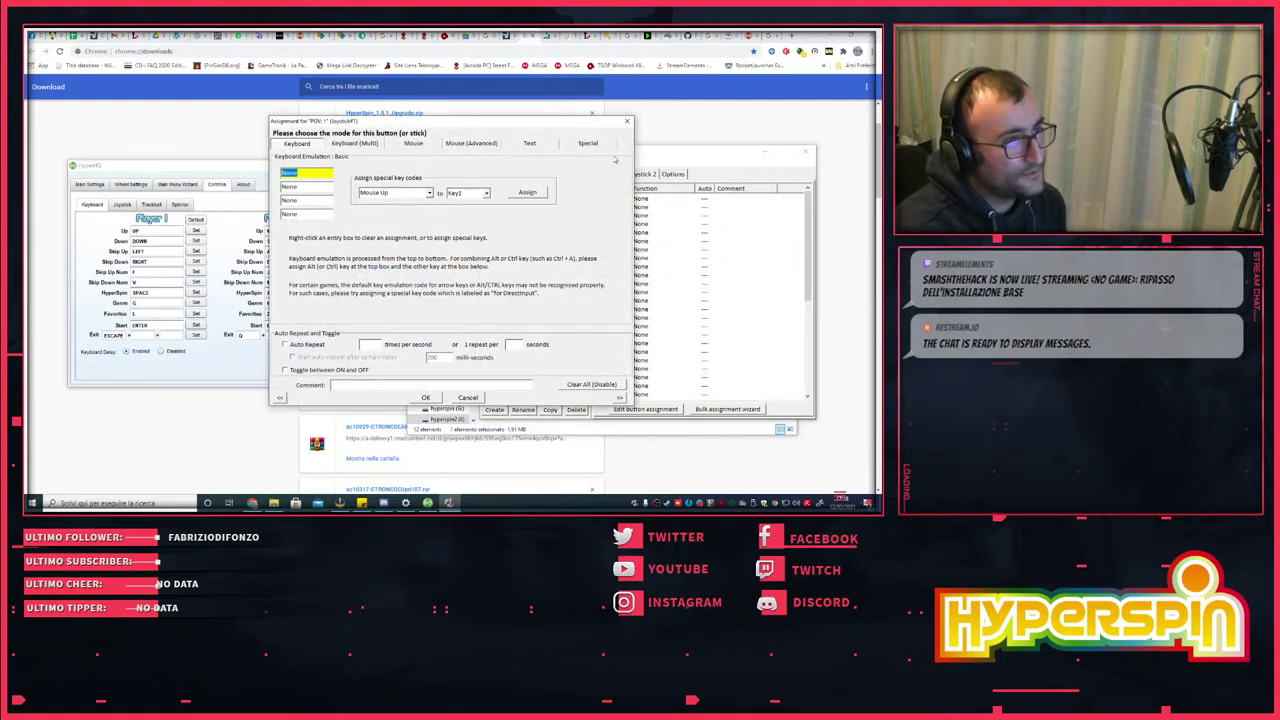
pyautogui.click(627, 121)
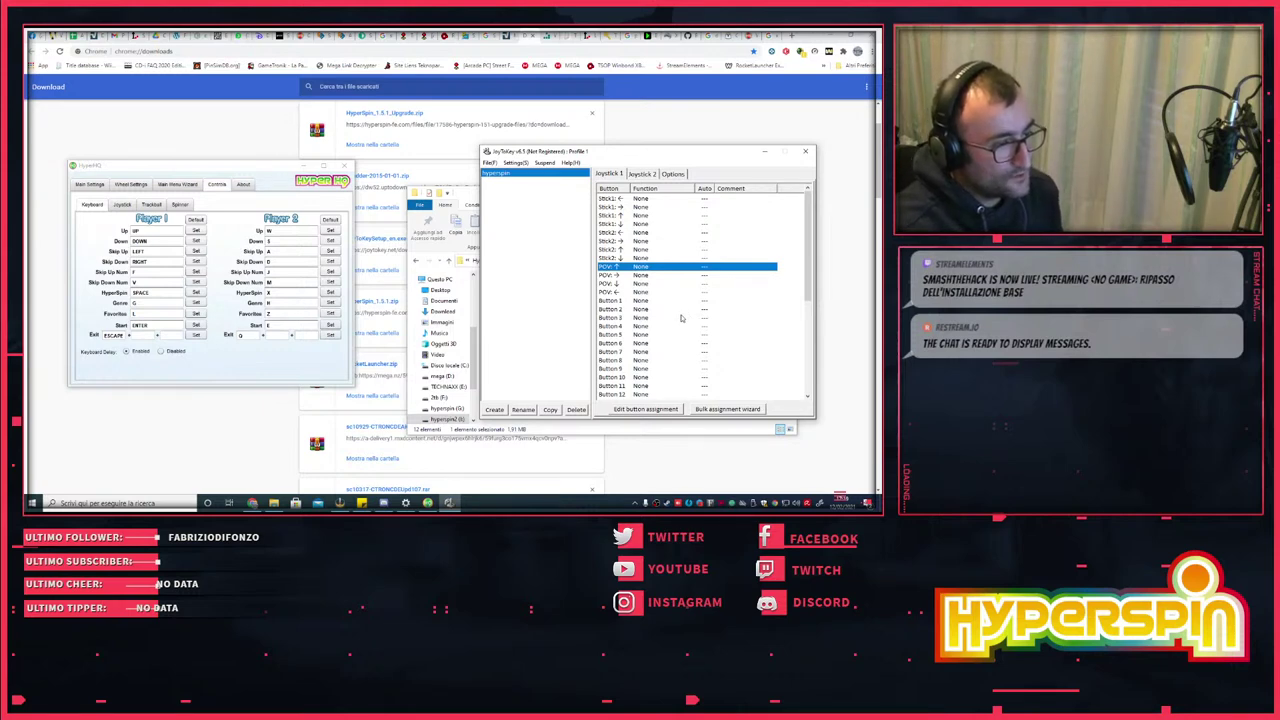
pyautogui.click(644, 276)
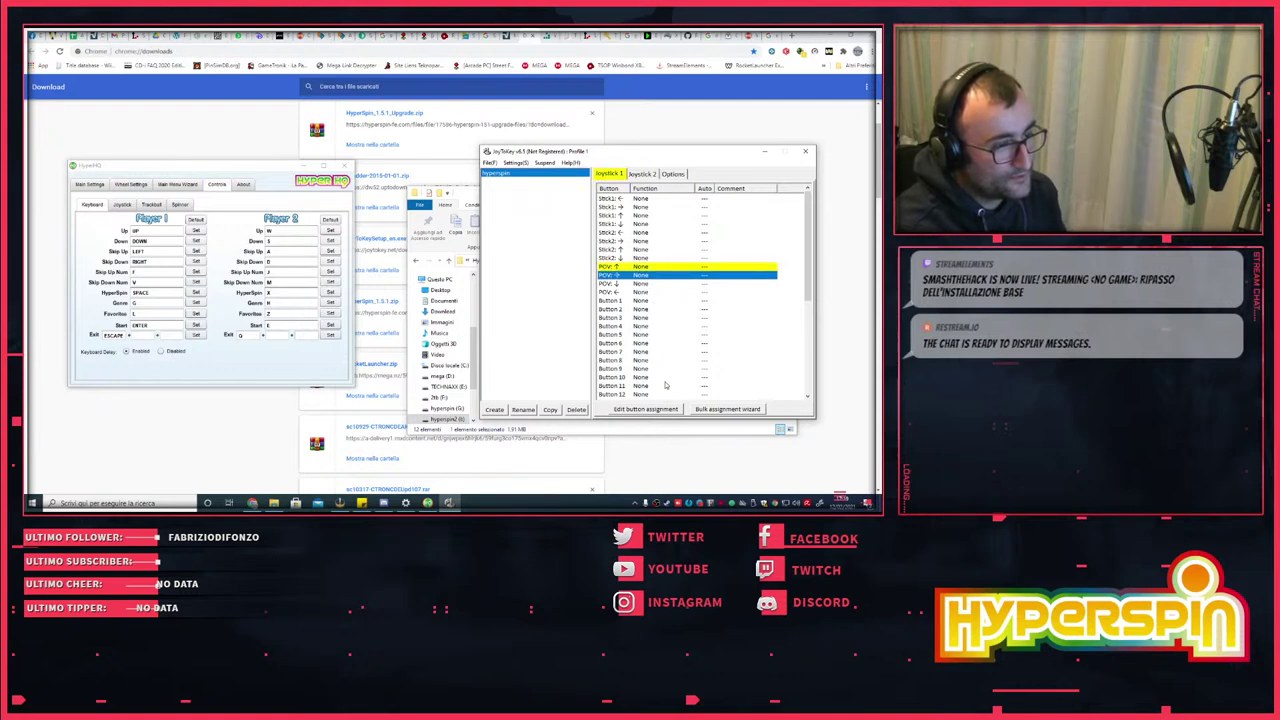
# - Assign the up, right, down and left arrow keys to the matching POV directions of Joystick 1
pyautogui.doubleClick(641, 267)
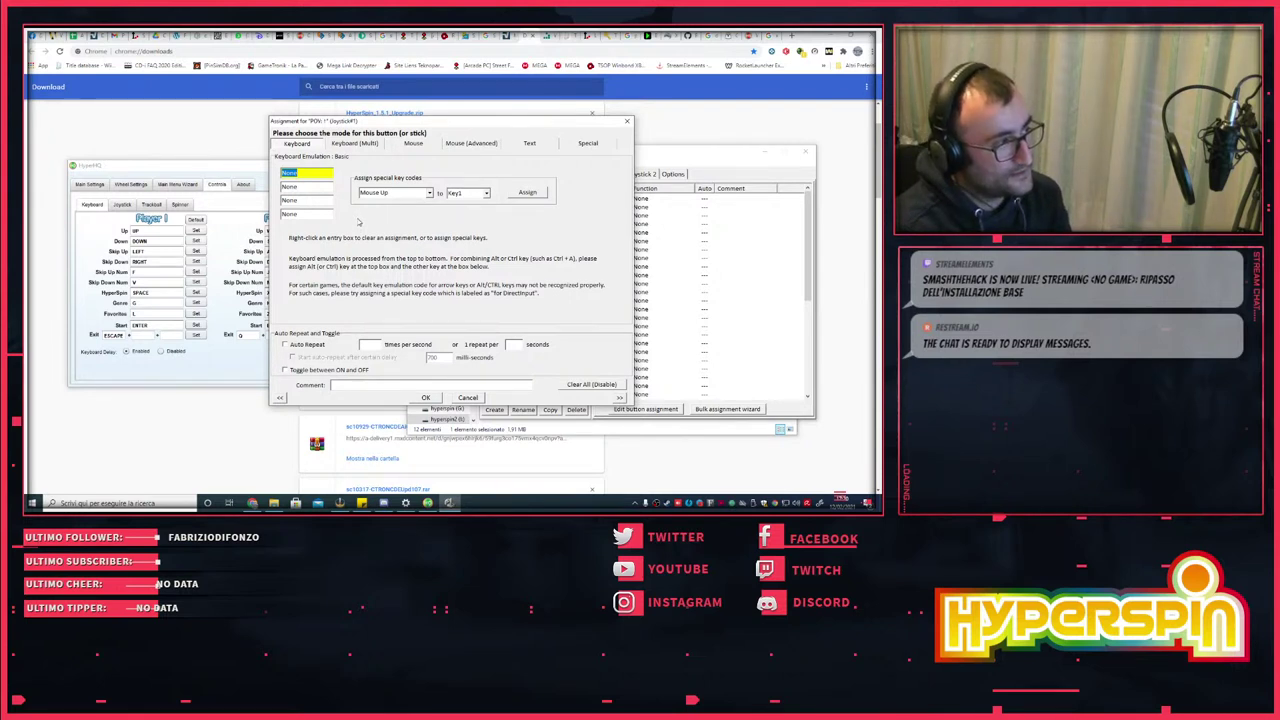
pyautogui.click(426, 398)
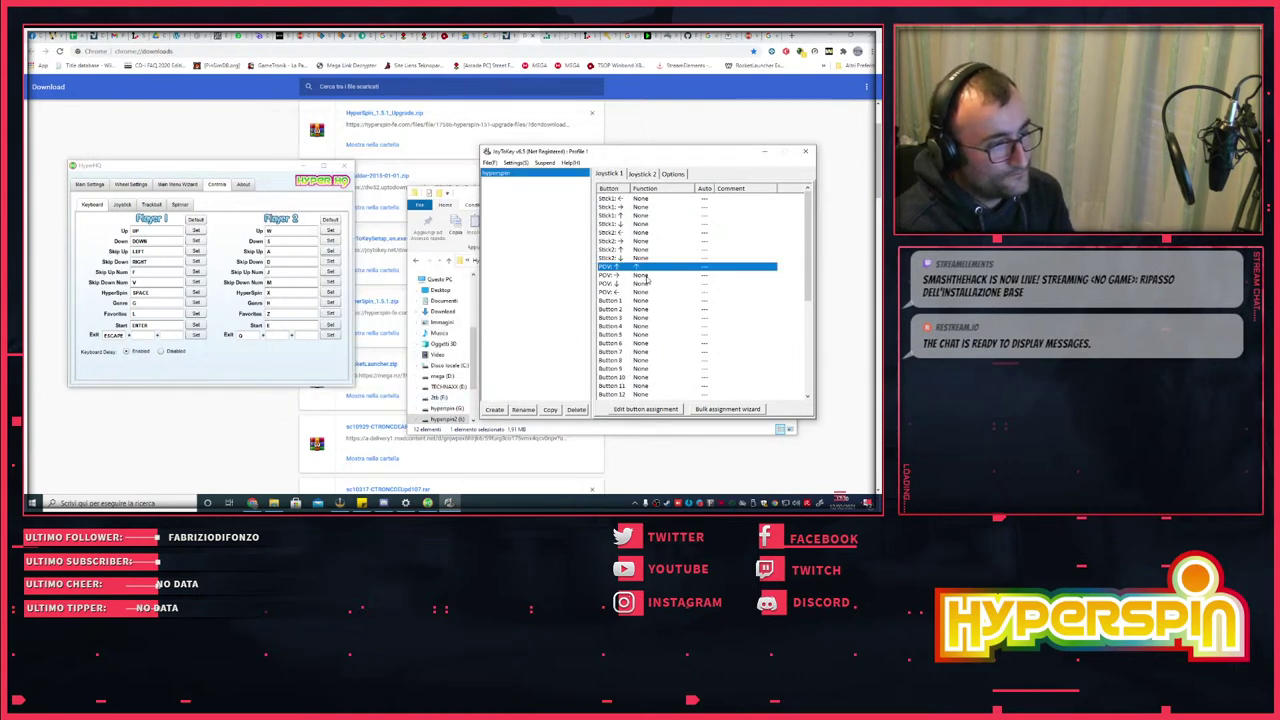
pyautogui.doubleClick(648, 275)
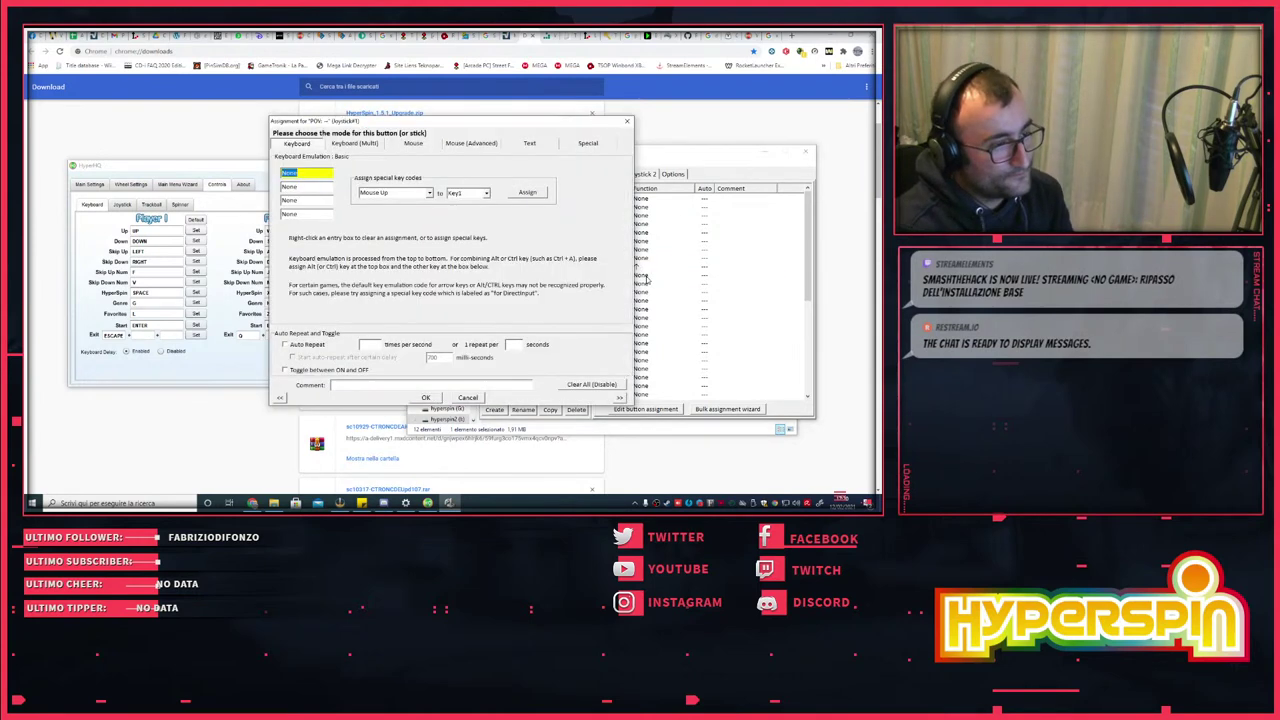
pyautogui.click(426, 398)
pyautogui.click(643, 285)
pyautogui.doubleClick(643, 288)
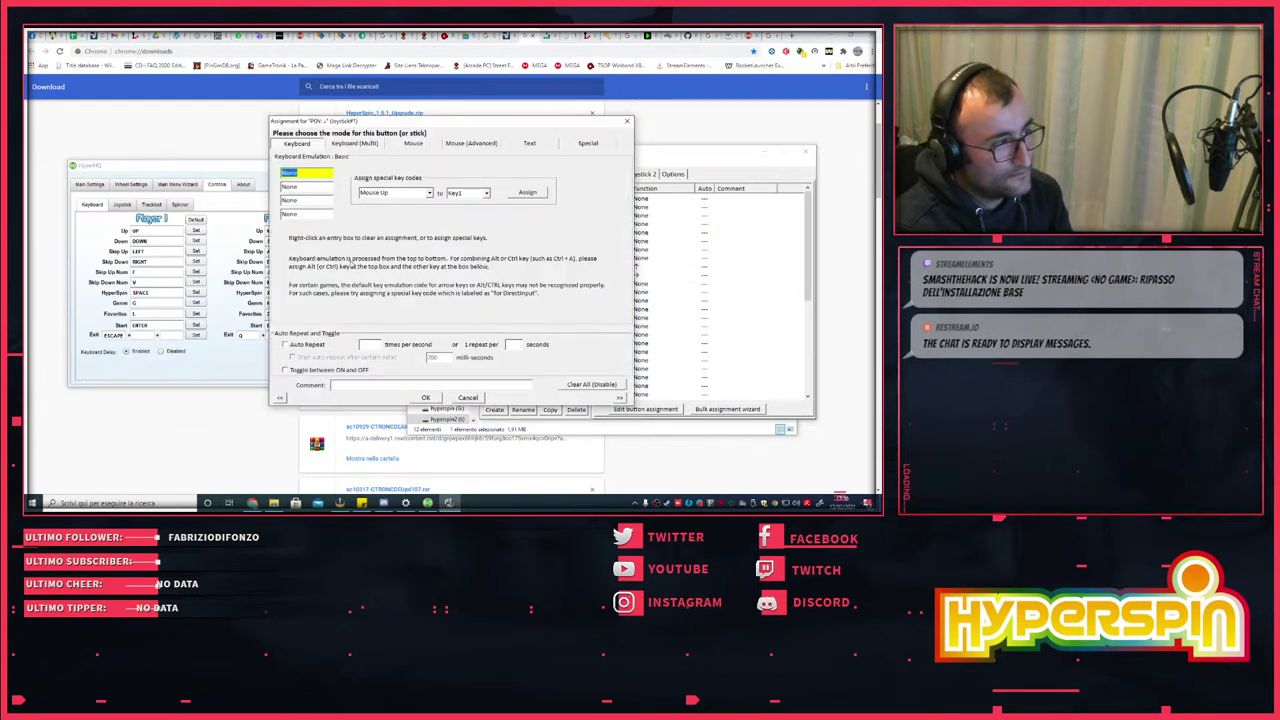
pyautogui.click(426, 398)
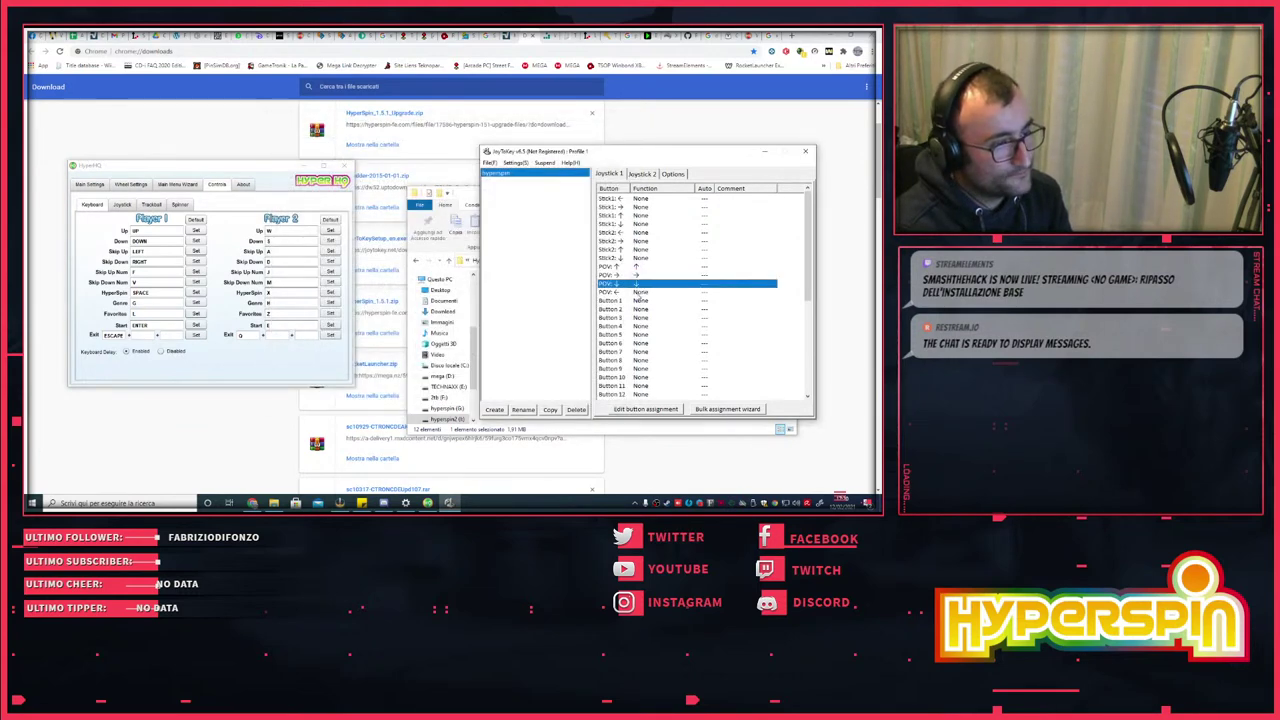
pyautogui.doubleClick(637, 298)
pyautogui.click(426, 398)
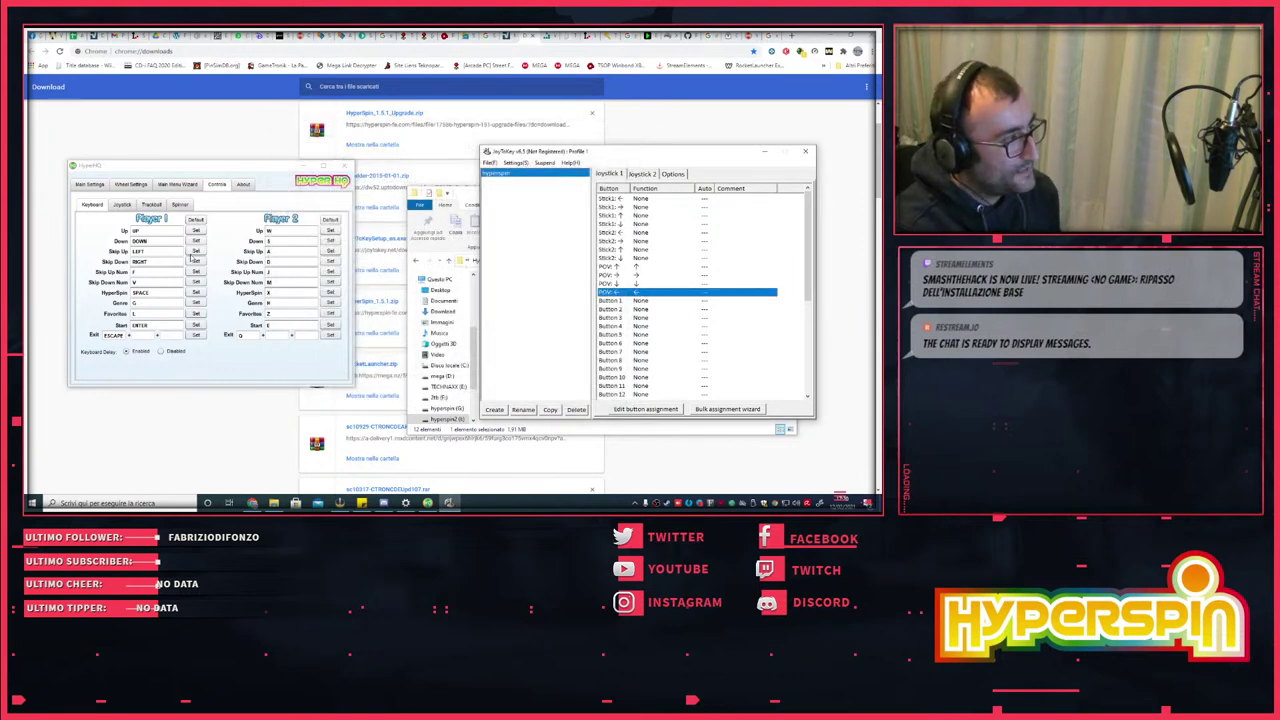
# - Place HyperHQ's window beside JoyToKey and assign the Genre key G to Button 4 of Joystick 1
pyautogui.moveTo(188, 168); pyautogui.dragTo(300, 176)
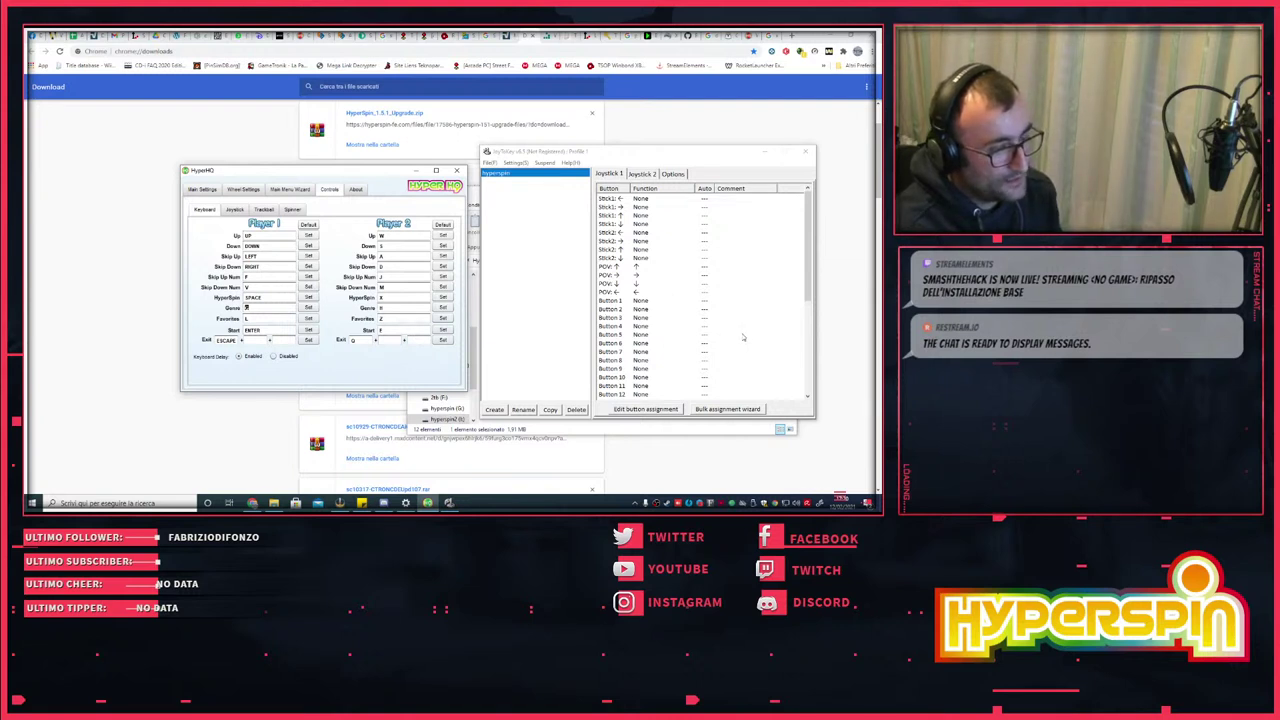
pyautogui.click(710, 301)
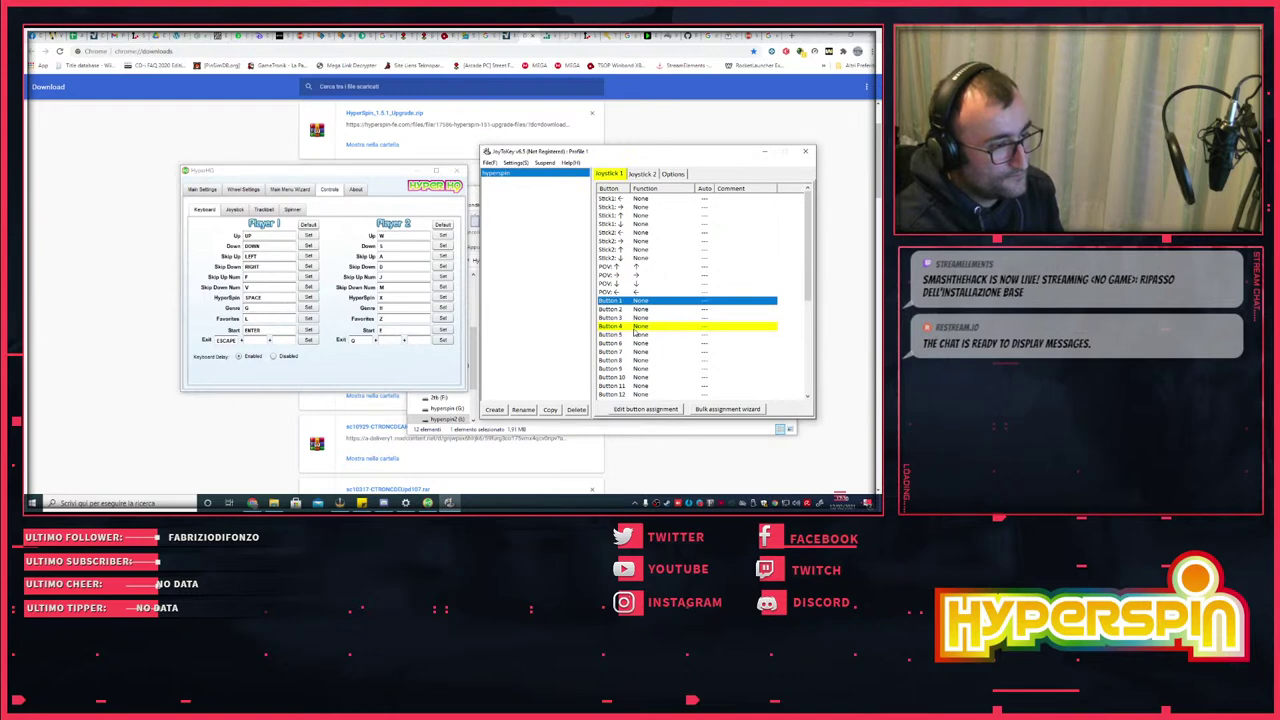
pyautogui.click(342, 174)
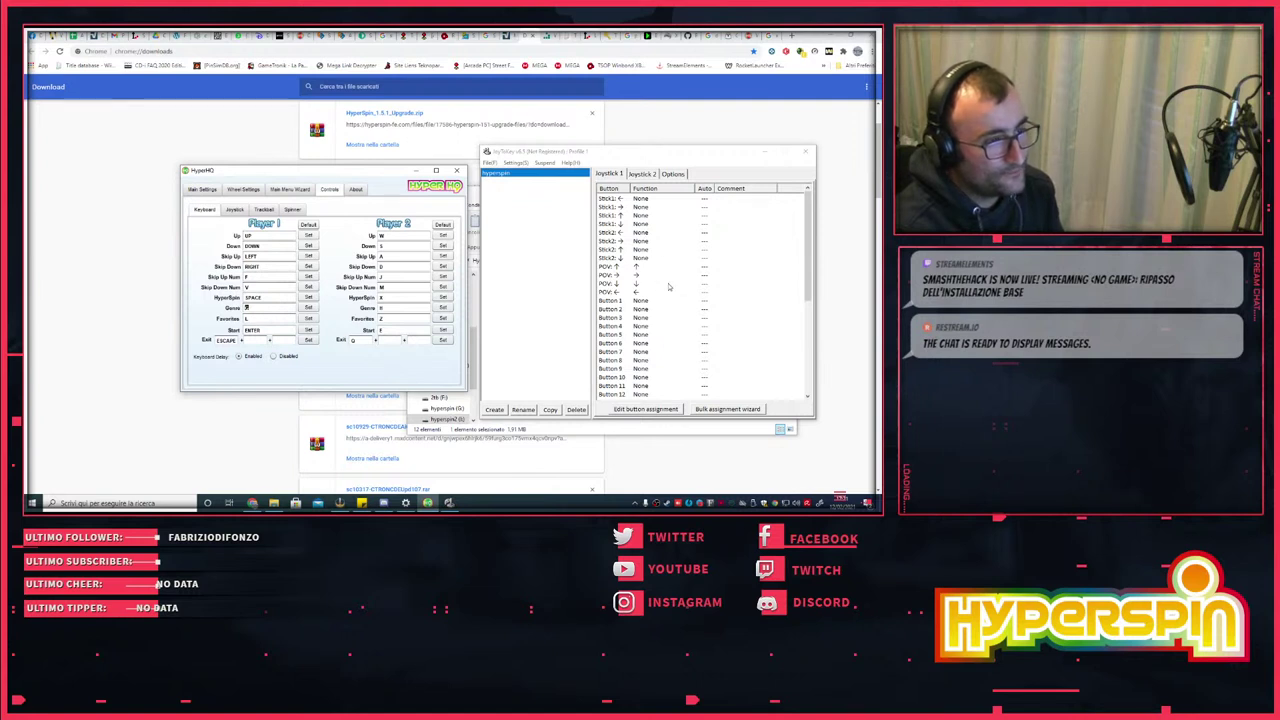
pyautogui.click(617, 156)
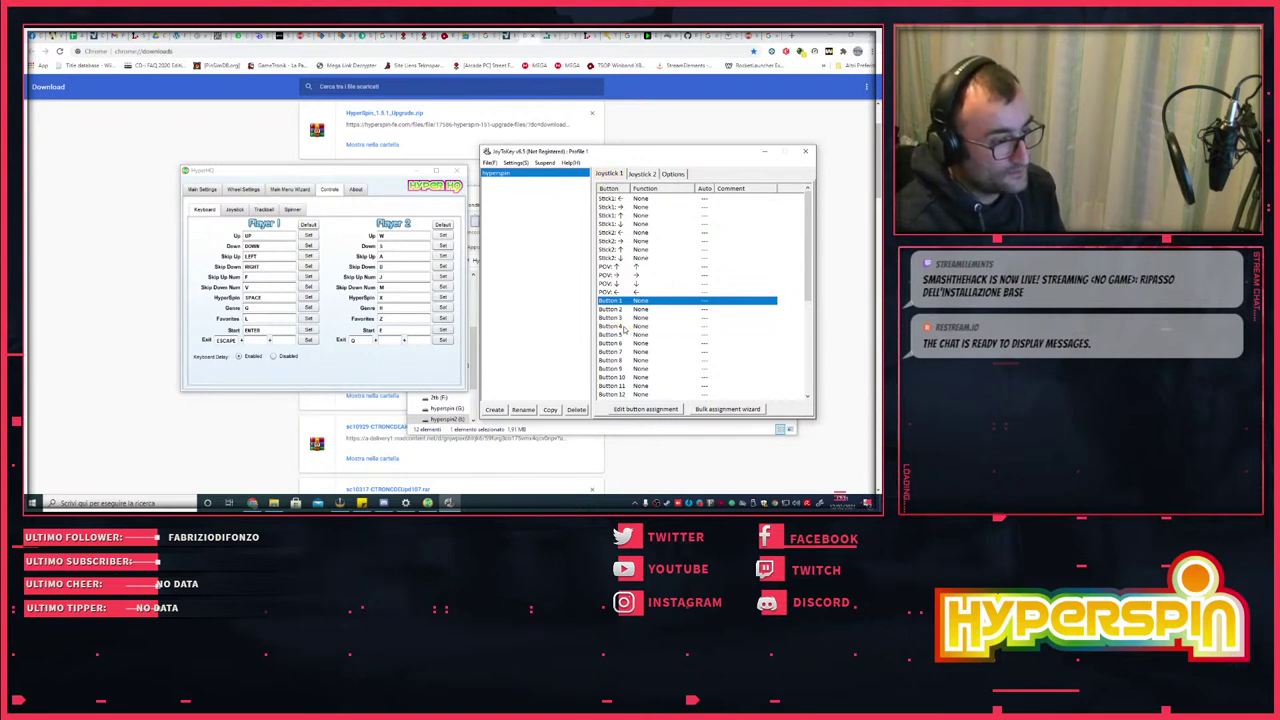
pyautogui.doubleClick(621, 327)
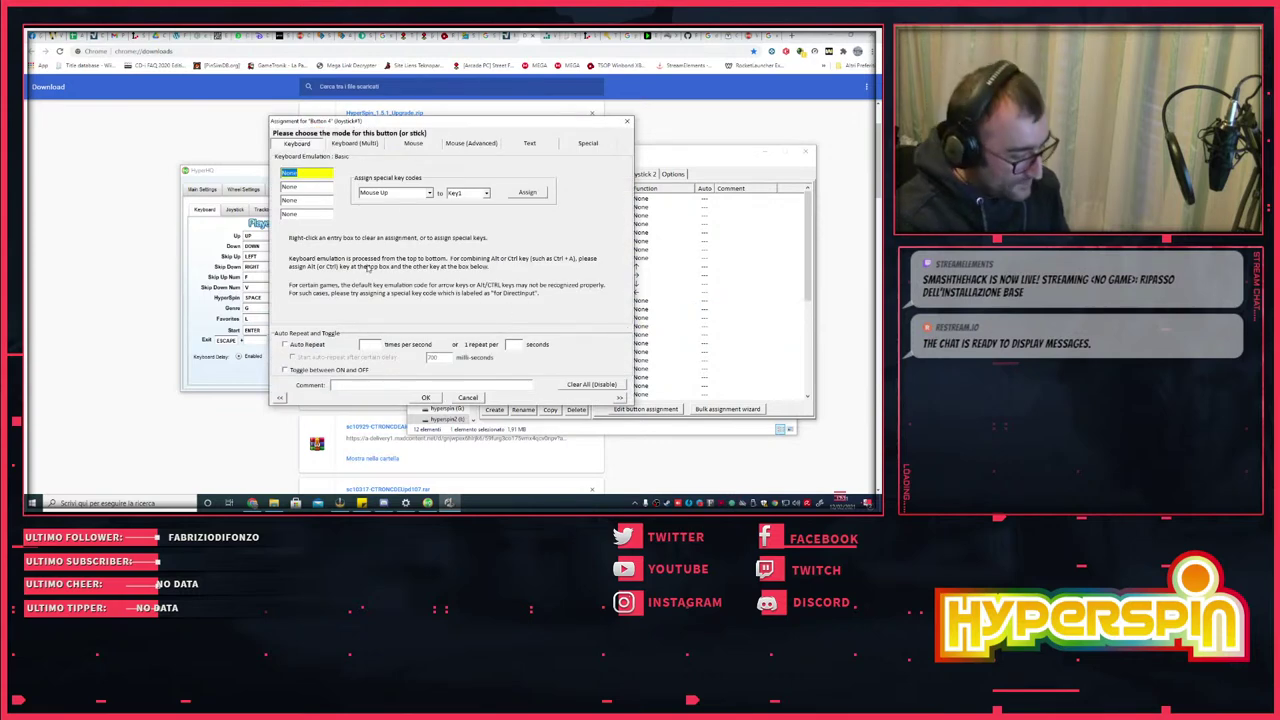
pyautogui.press('g')
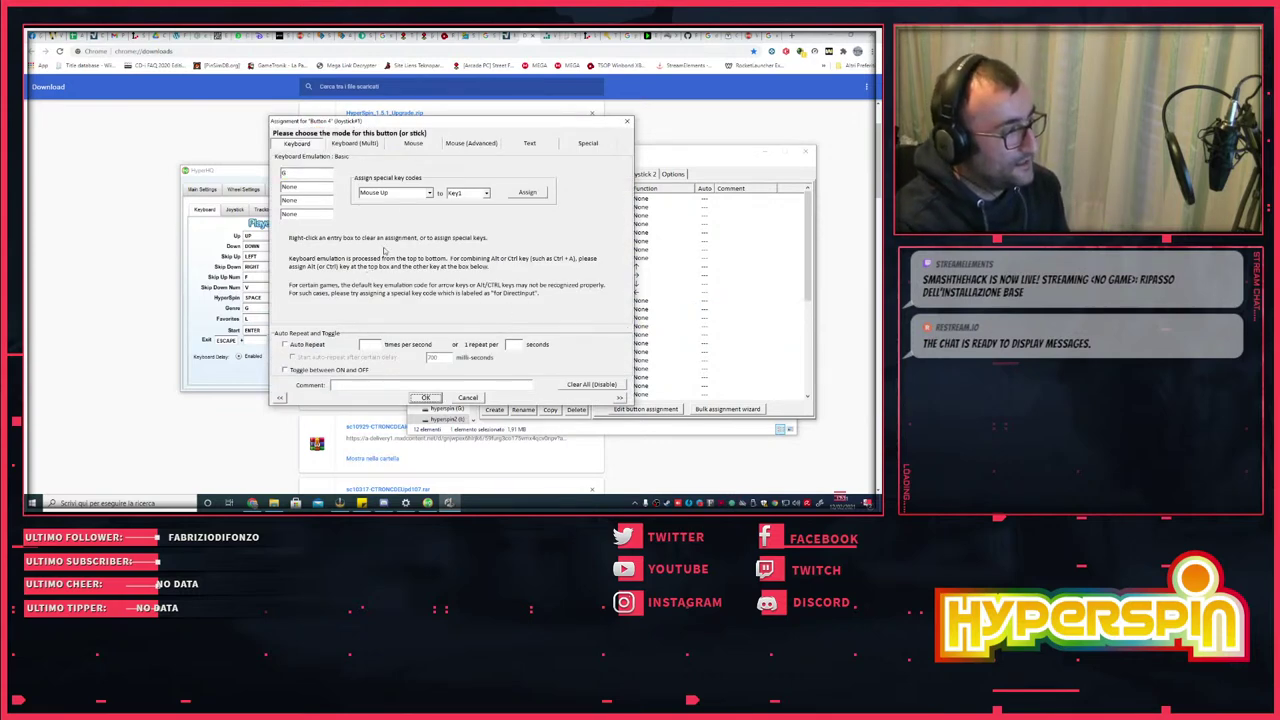
pyautogui.click(425, 398)
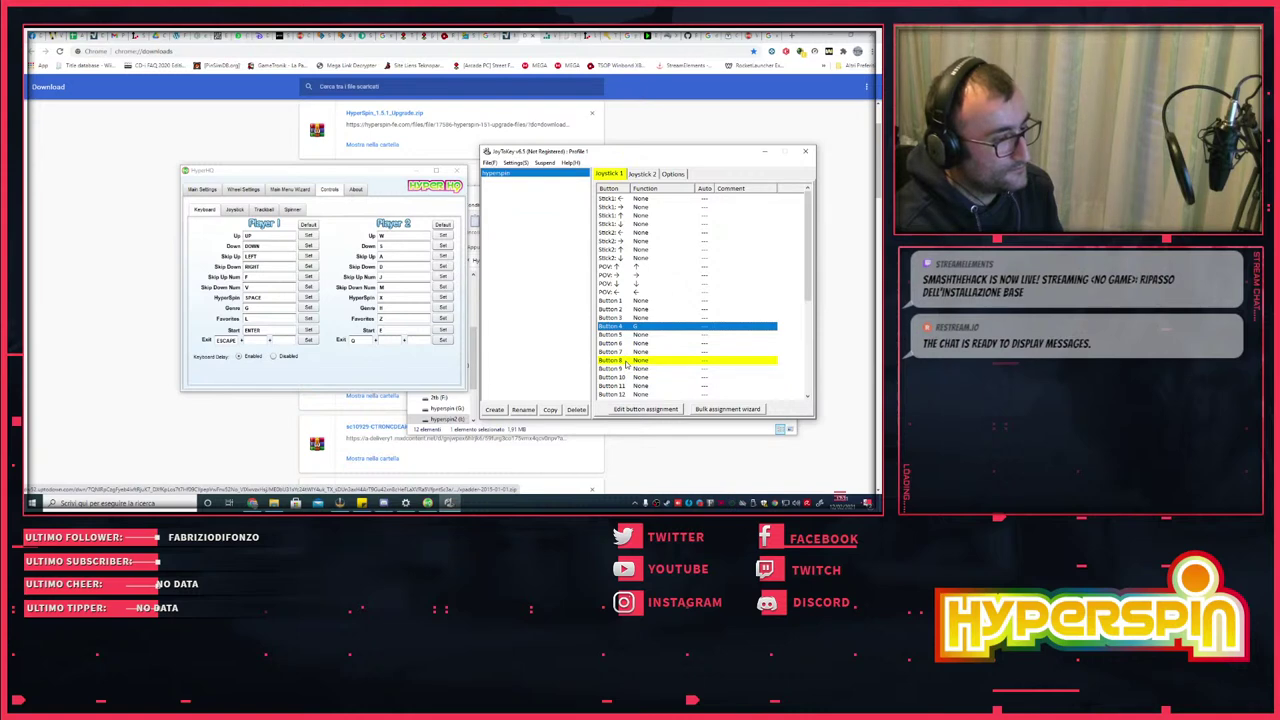
# - Assign the Favorites key L to Button 8 and the Start key Enter to Button 3
pyautogui.doubleClick(626, 362)
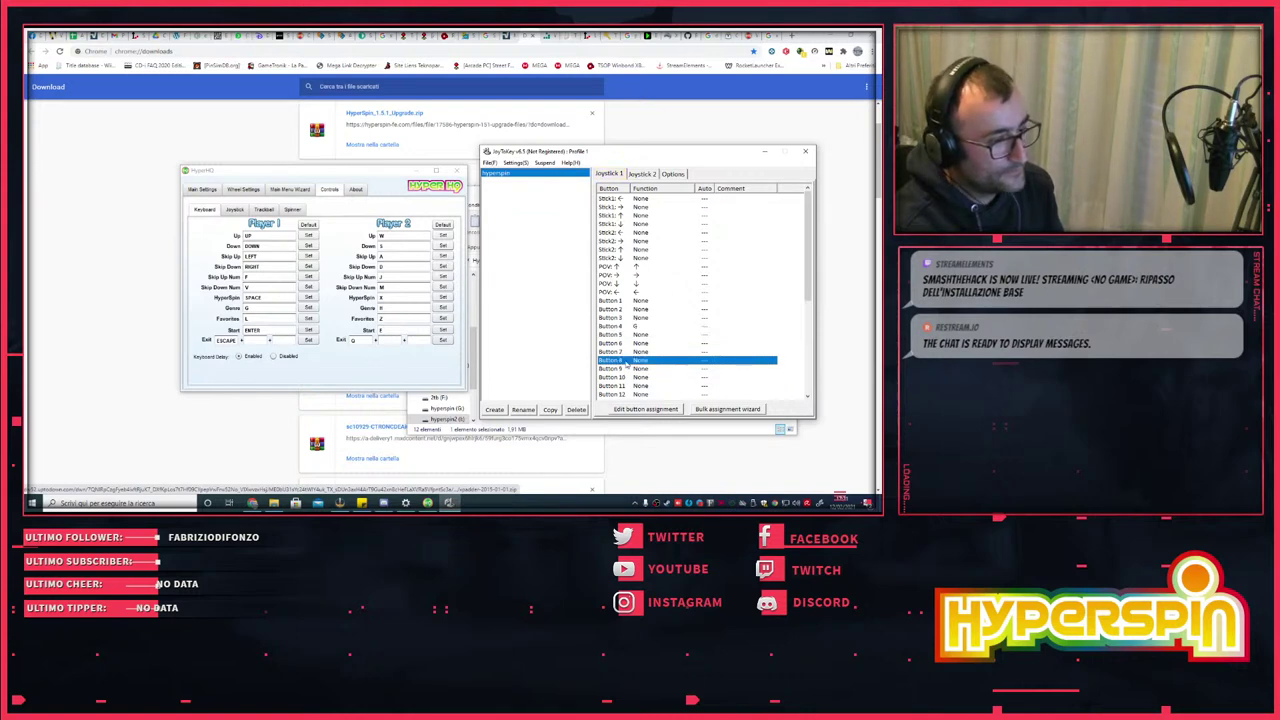
pyautogui.press('l')
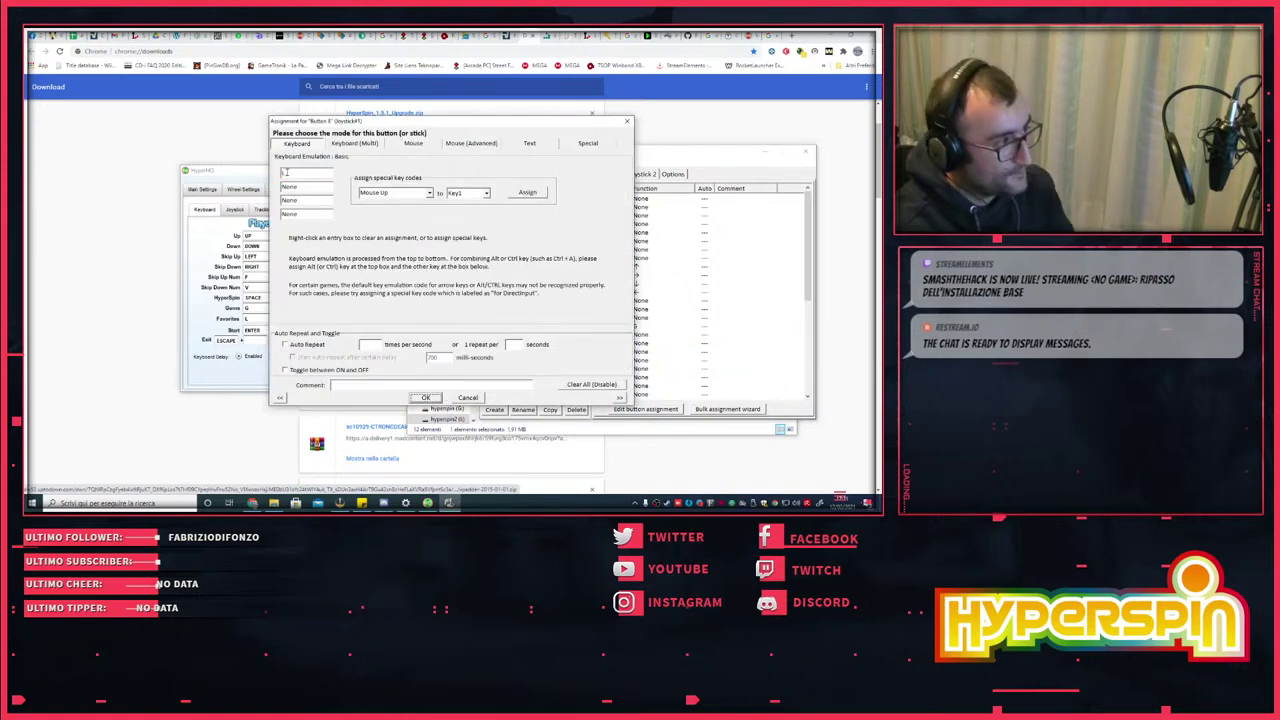
pyautogui.click(426, 397)
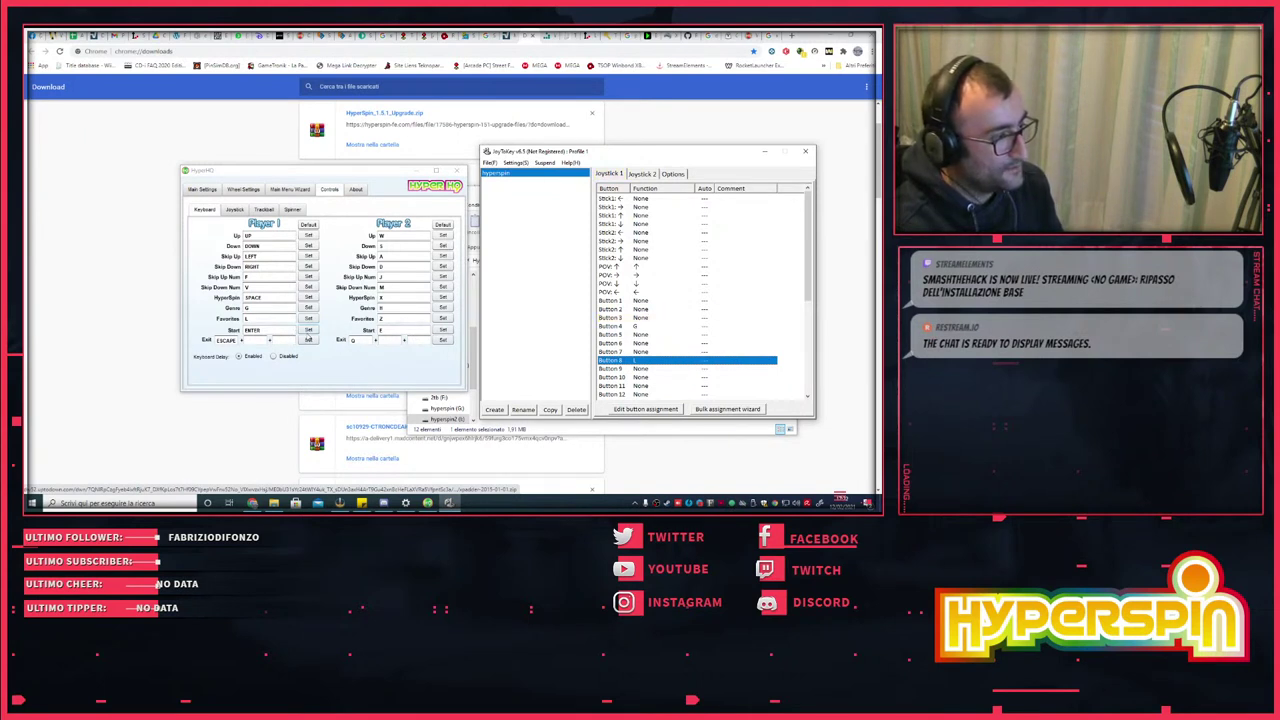
pyautogui.doubleClick(640, 318)
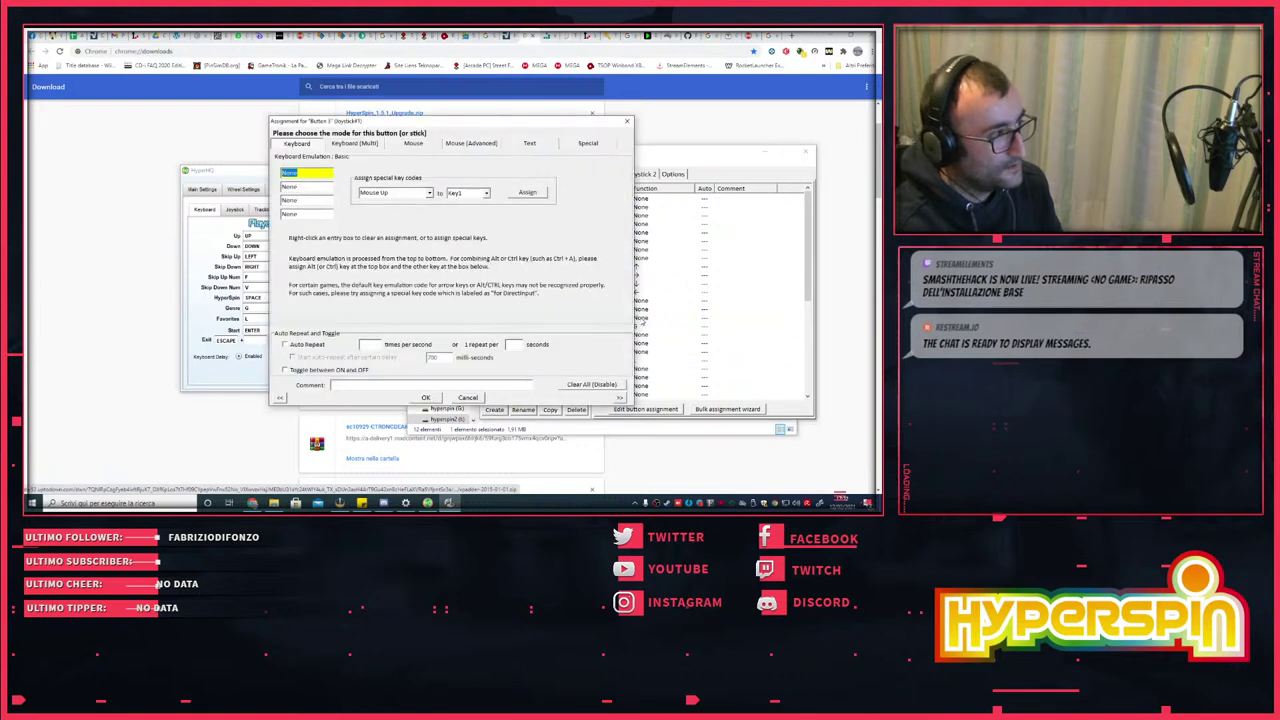
pyautogui.press('Return')
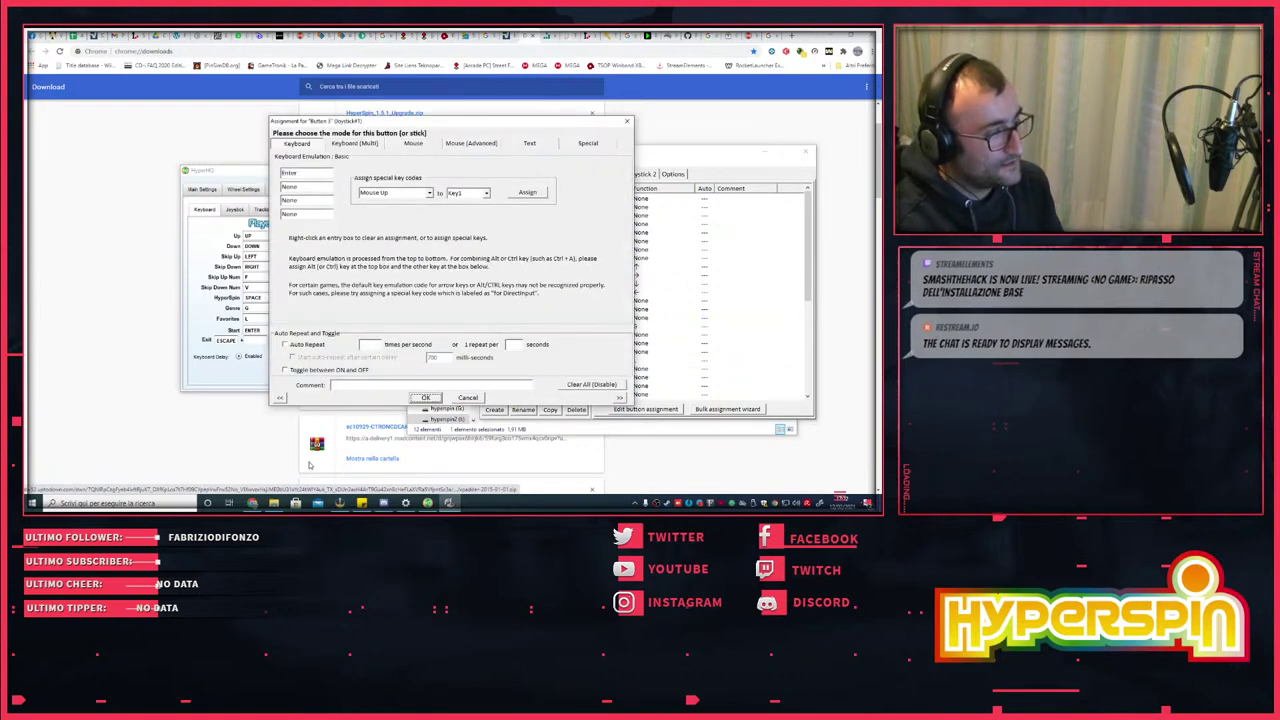
pyautogui.click(425, 397)
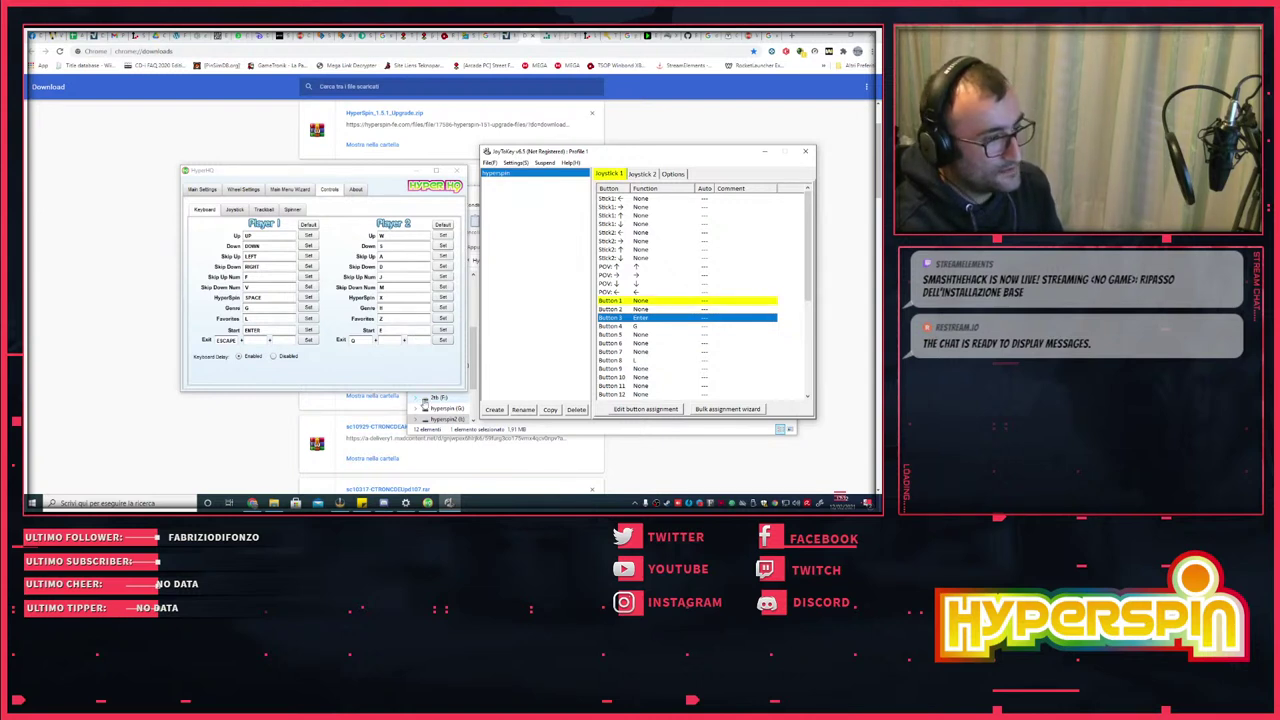
# - Assign the Exit key Escape to Button 1 of Joystick 1 and close JoyToKey
pyautogui.doubleClick(643, 302)
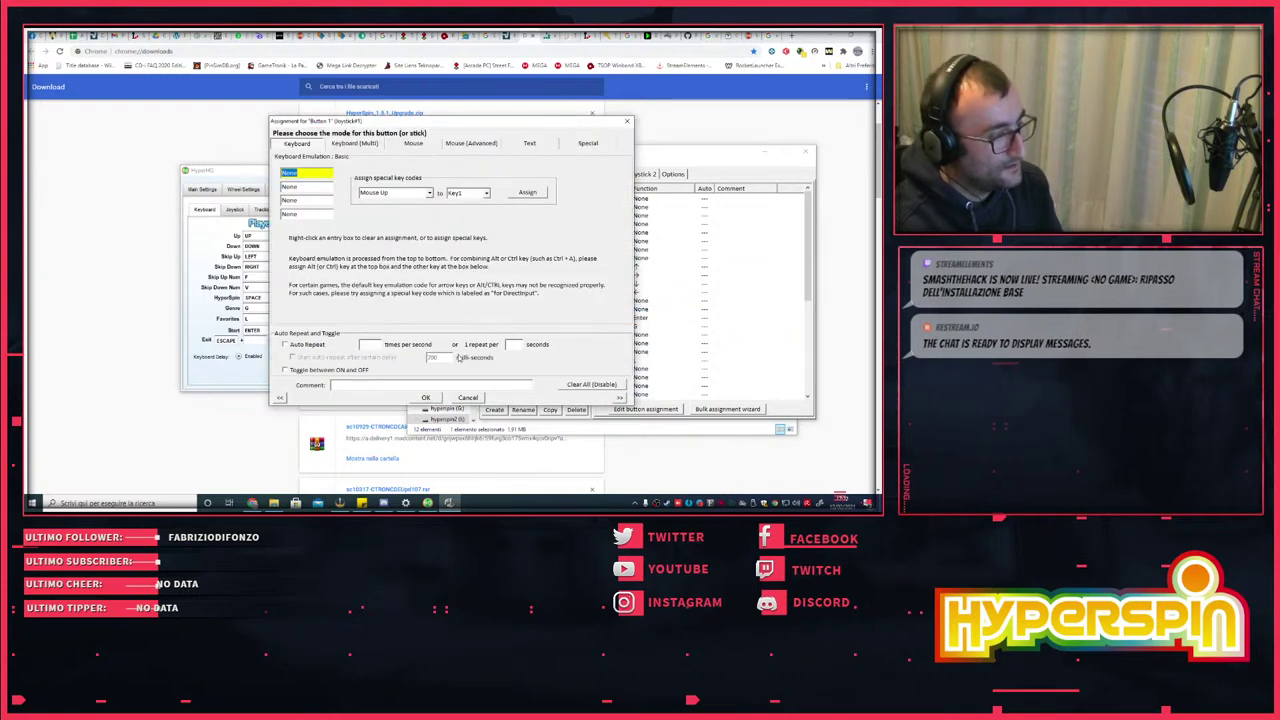
pyautogui.press('Escape')
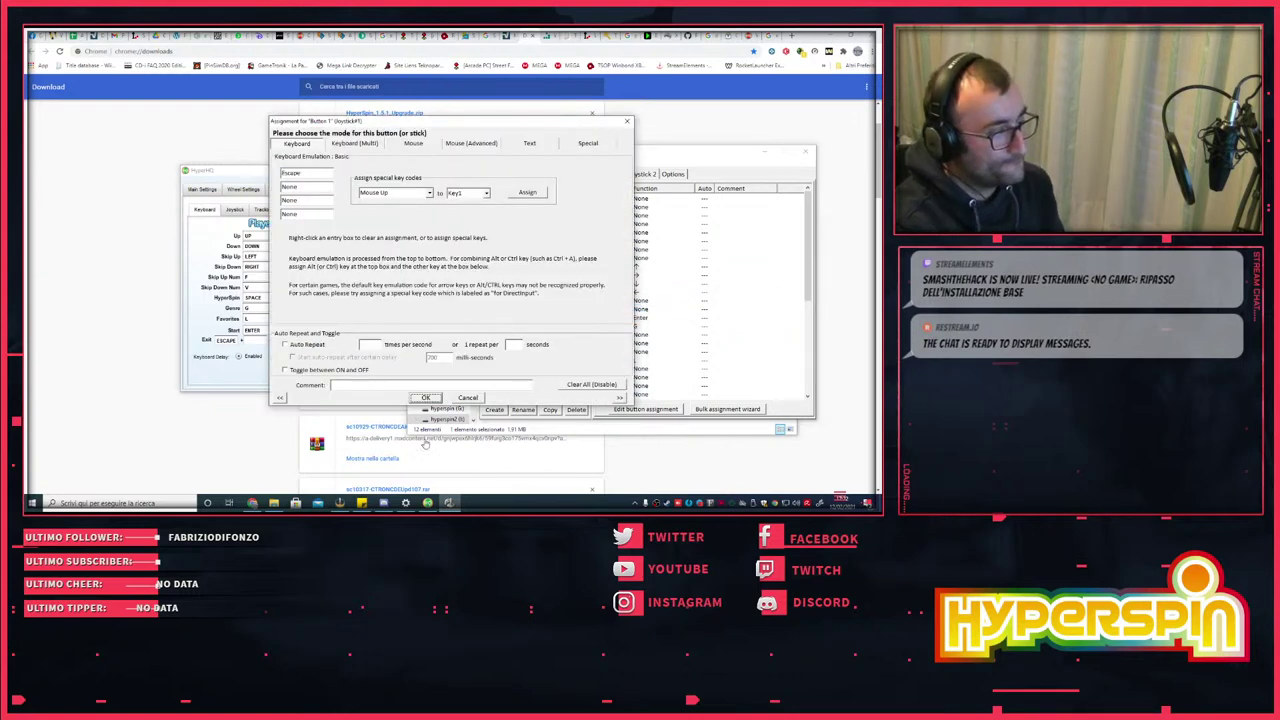
pyautogui.click(425, 397)
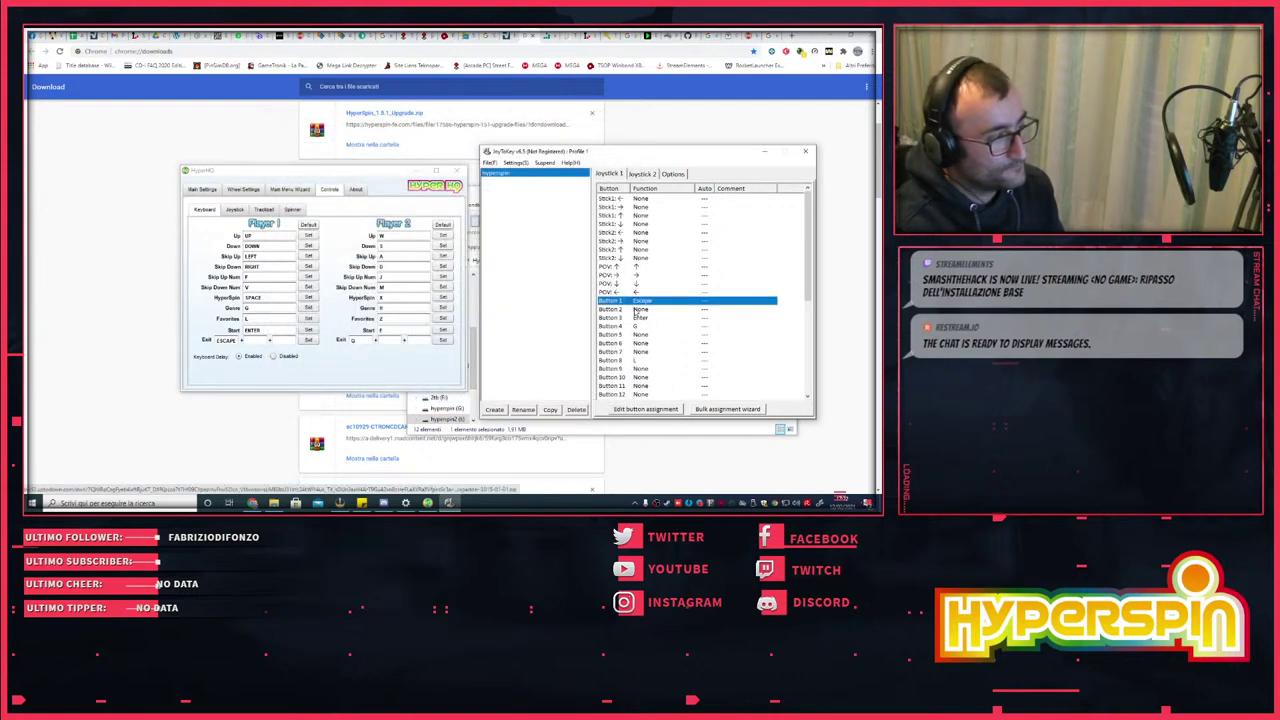
pyautogui.click(488, 162)
pyautogui.click(488, 162)
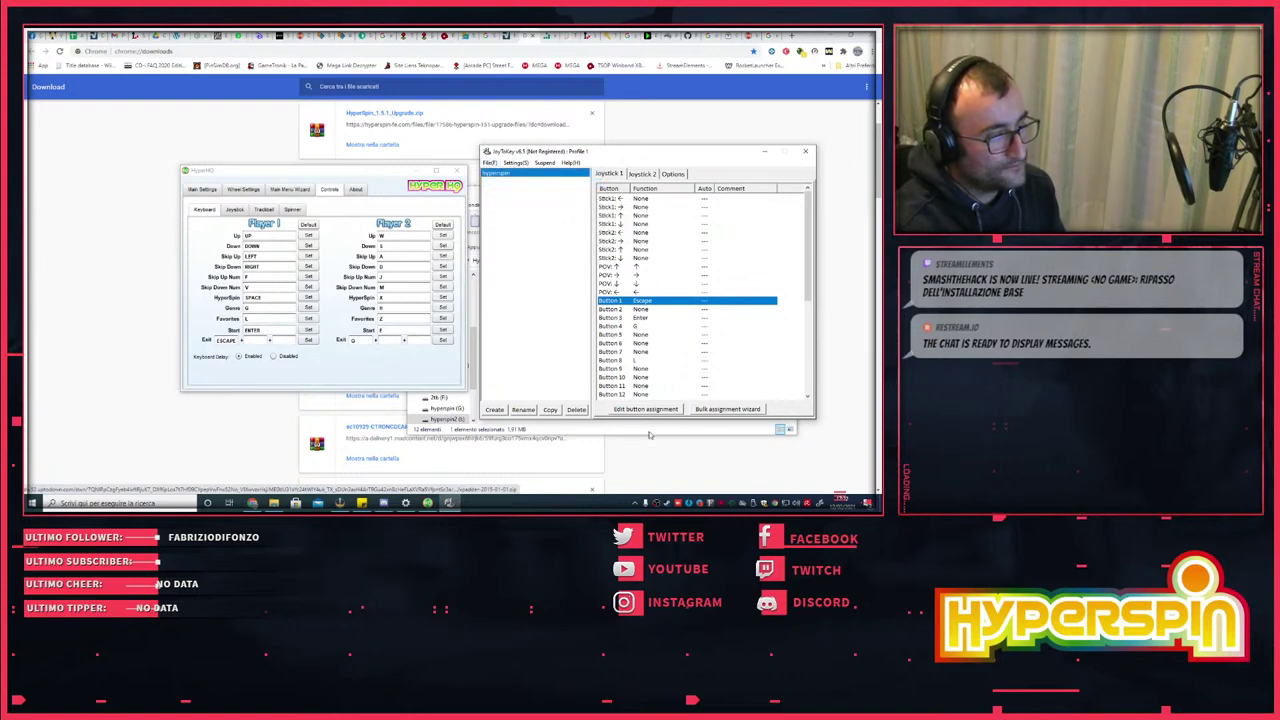
pyautogui.click(805, 151)
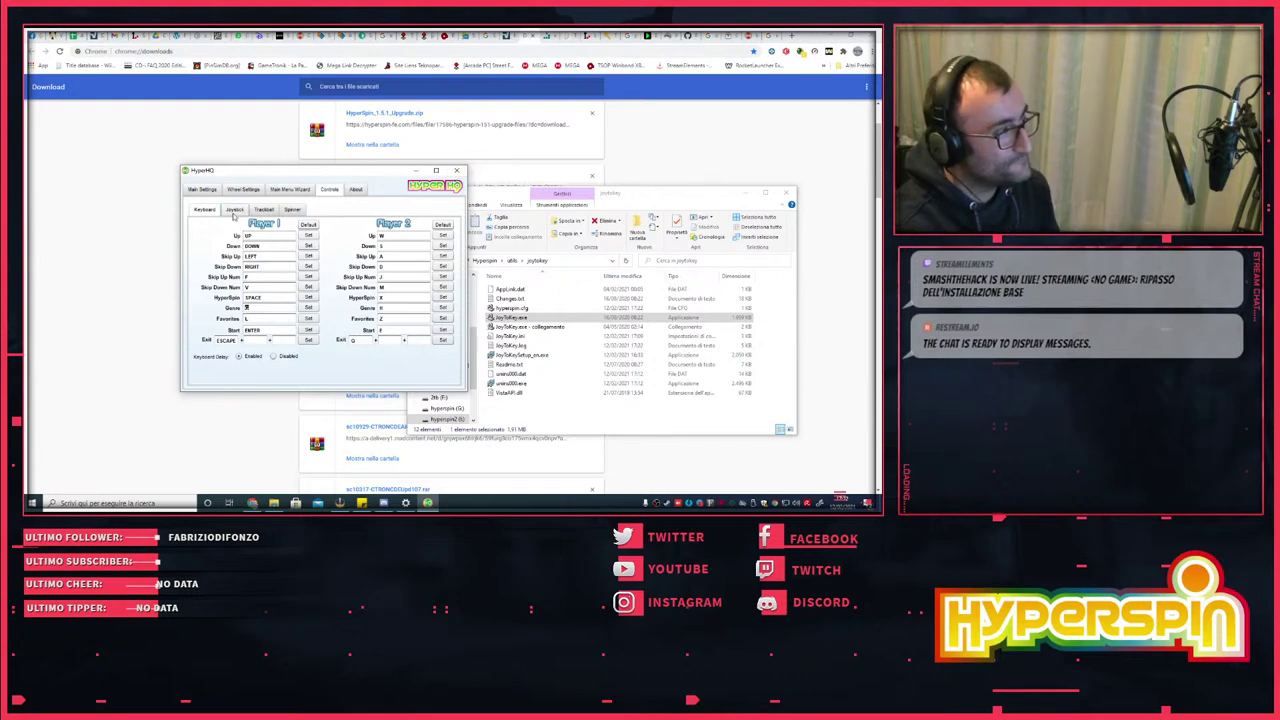
# - Look through the list of available wheels in HyperHQ's wheel settings and close HyperHQ
pyautogui.click(205, 190)
pyautogui.click(243, 189)
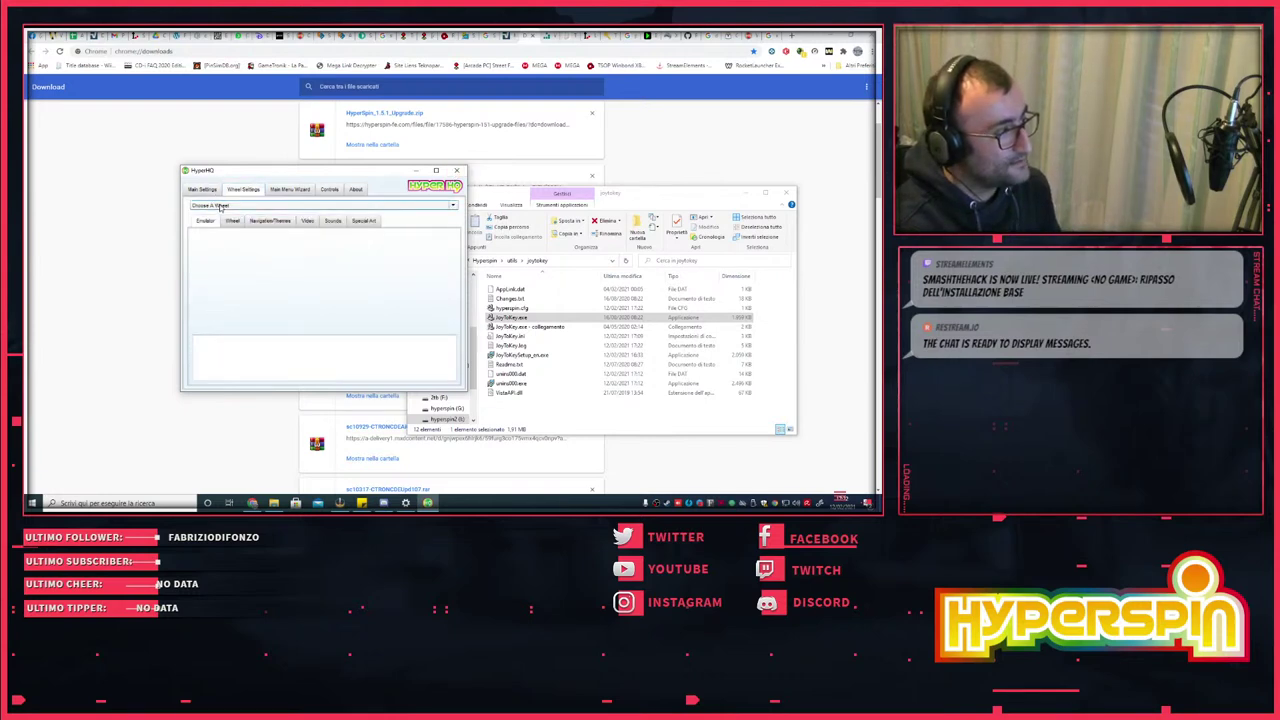
pyautogui.click(225, 205)
pyautogui.scroll(-3, 312, 265)
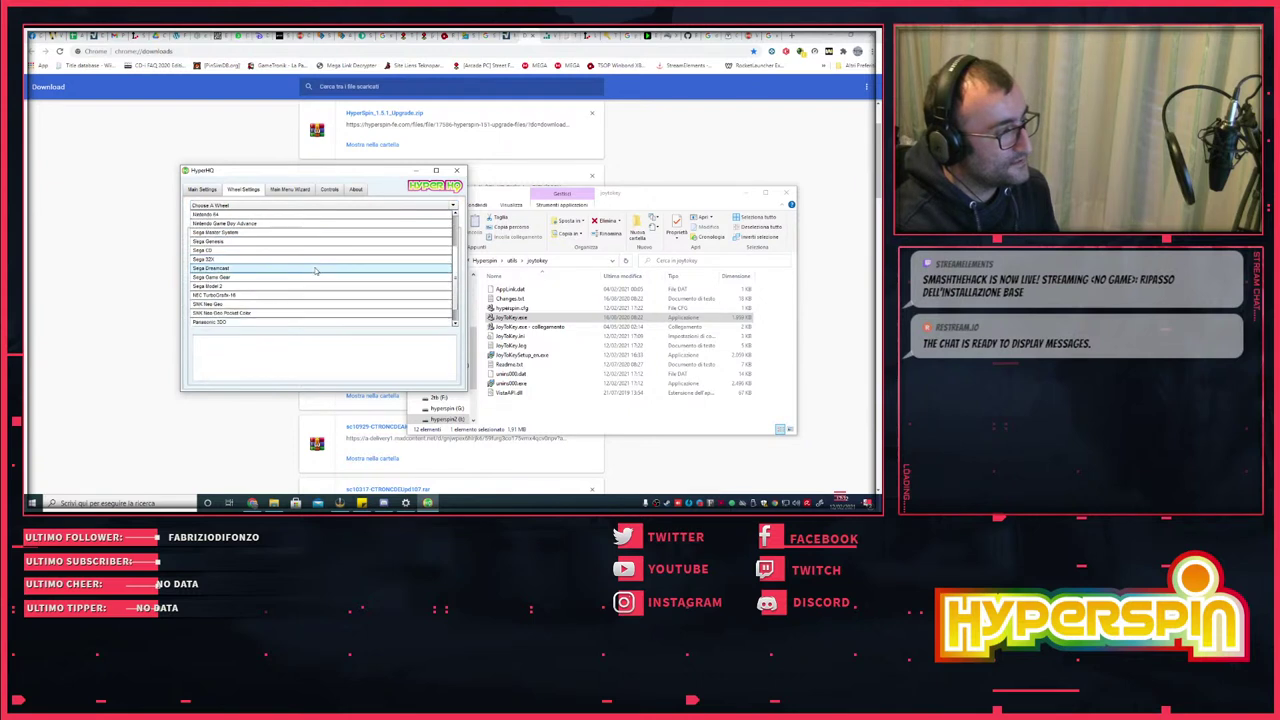
pyautogui.scroll(3, 314, 271)
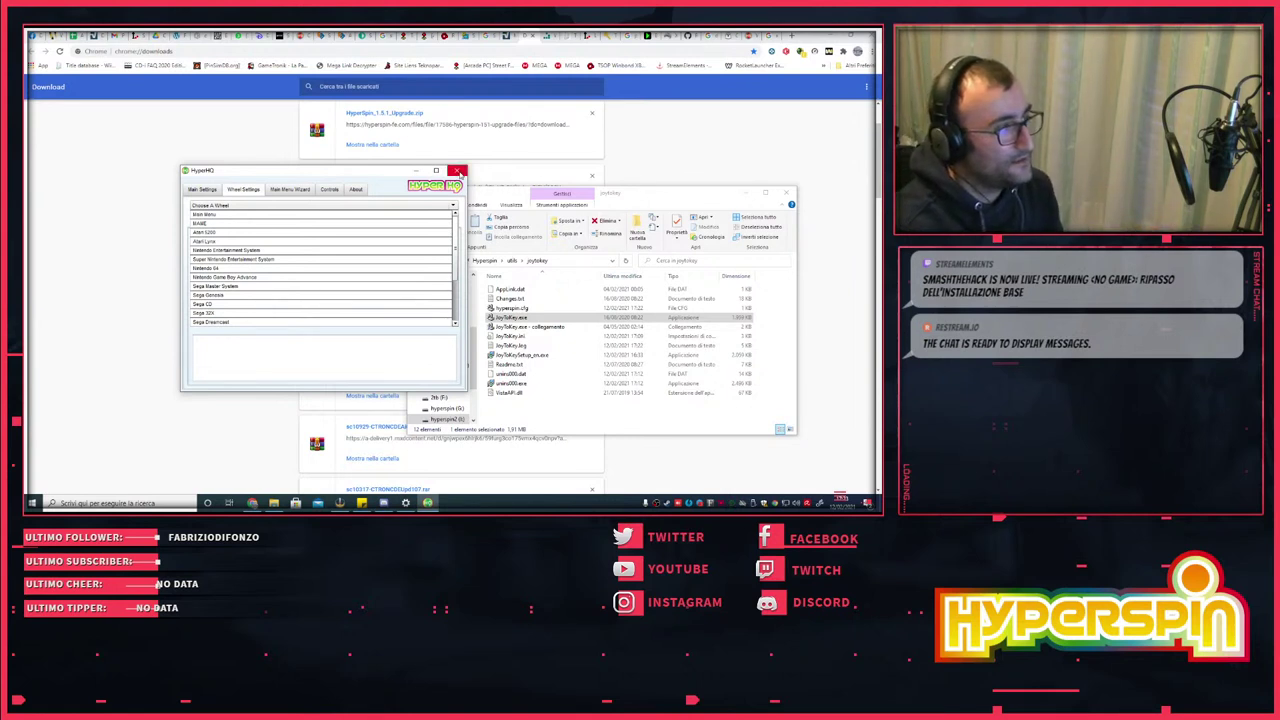
pyautogui.click(458, 172)
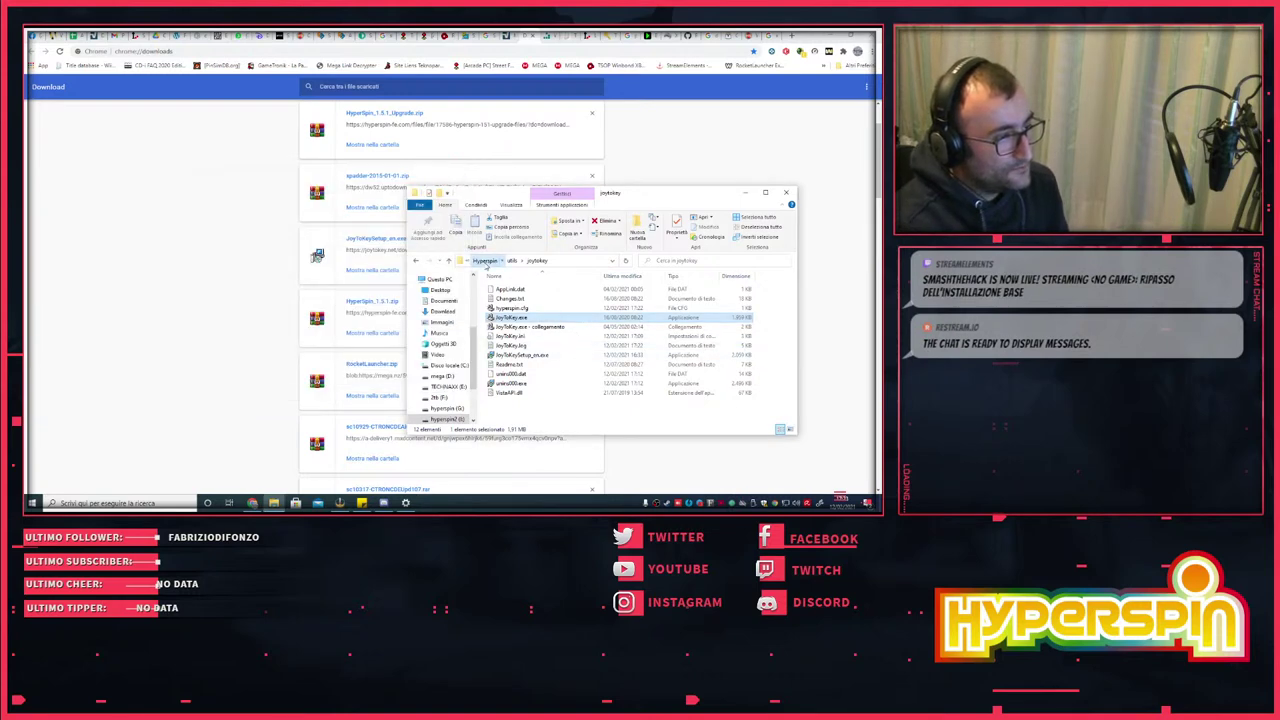
# - Run RocketLauncherUI.exe from the RocketLauncherUI folder inside Hyperspin
pyautogui.click(486, 261)
pyautogui.doubleClick(508, 344)
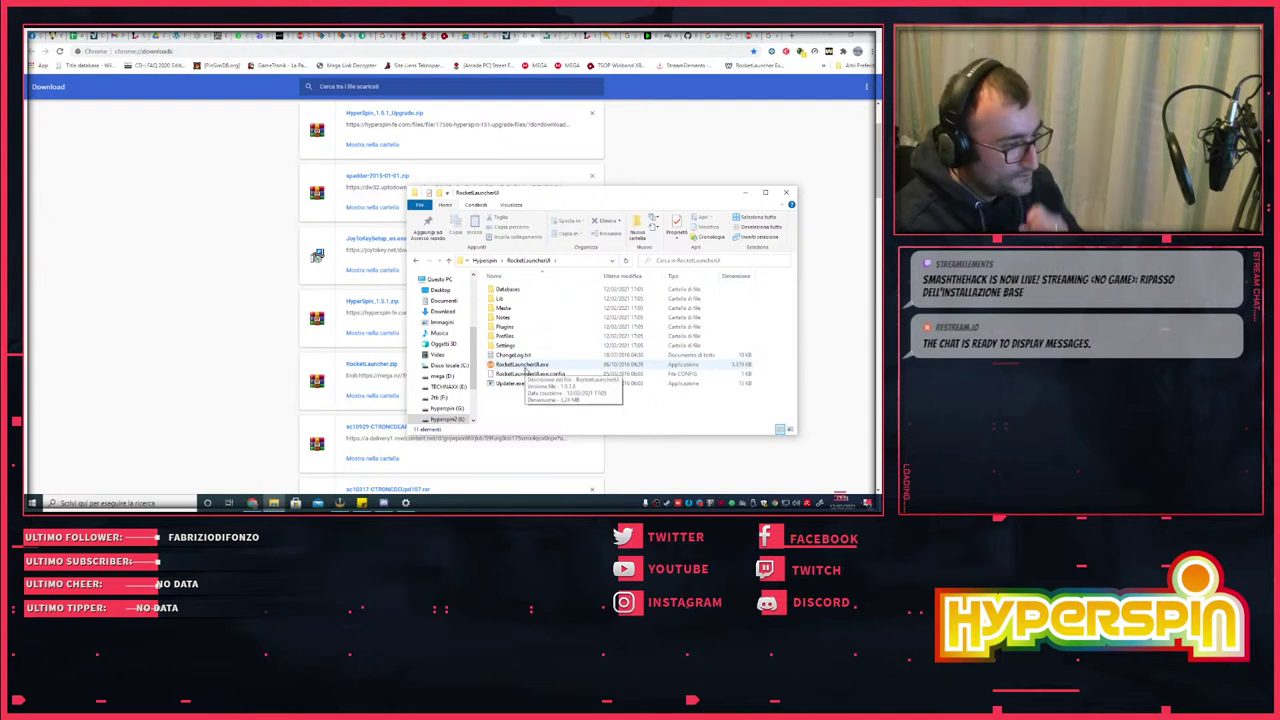
pyautogui.click(527, 367)
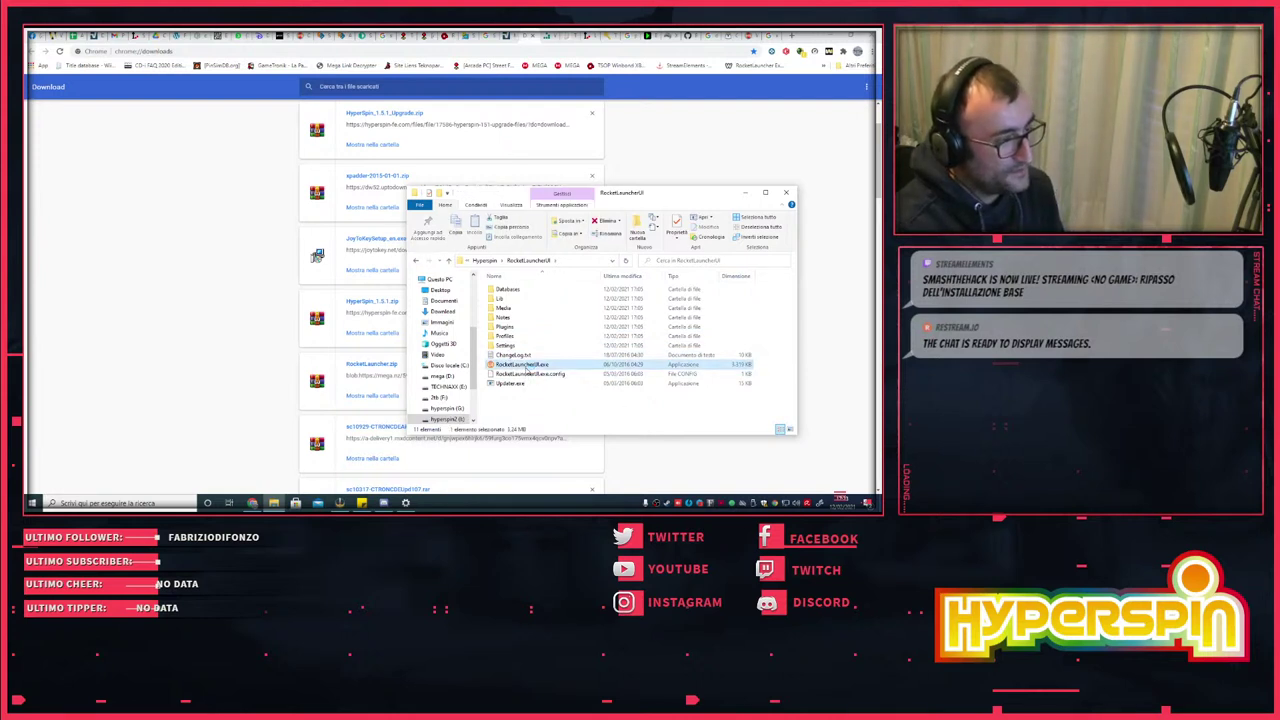
pyautogui.doubleClick(527, 367)
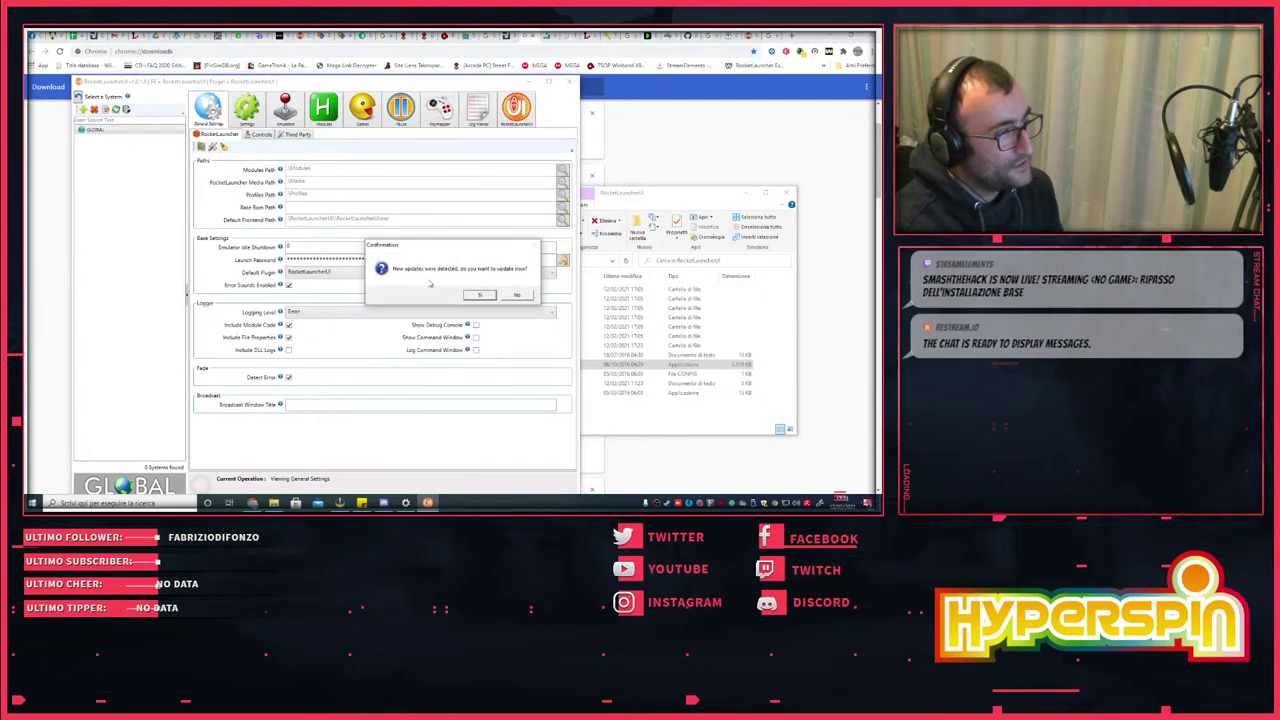
# - Accept the RocketLauncherUI update, check for updates to the latest version and apply them
pyautogui.click(480, 296)
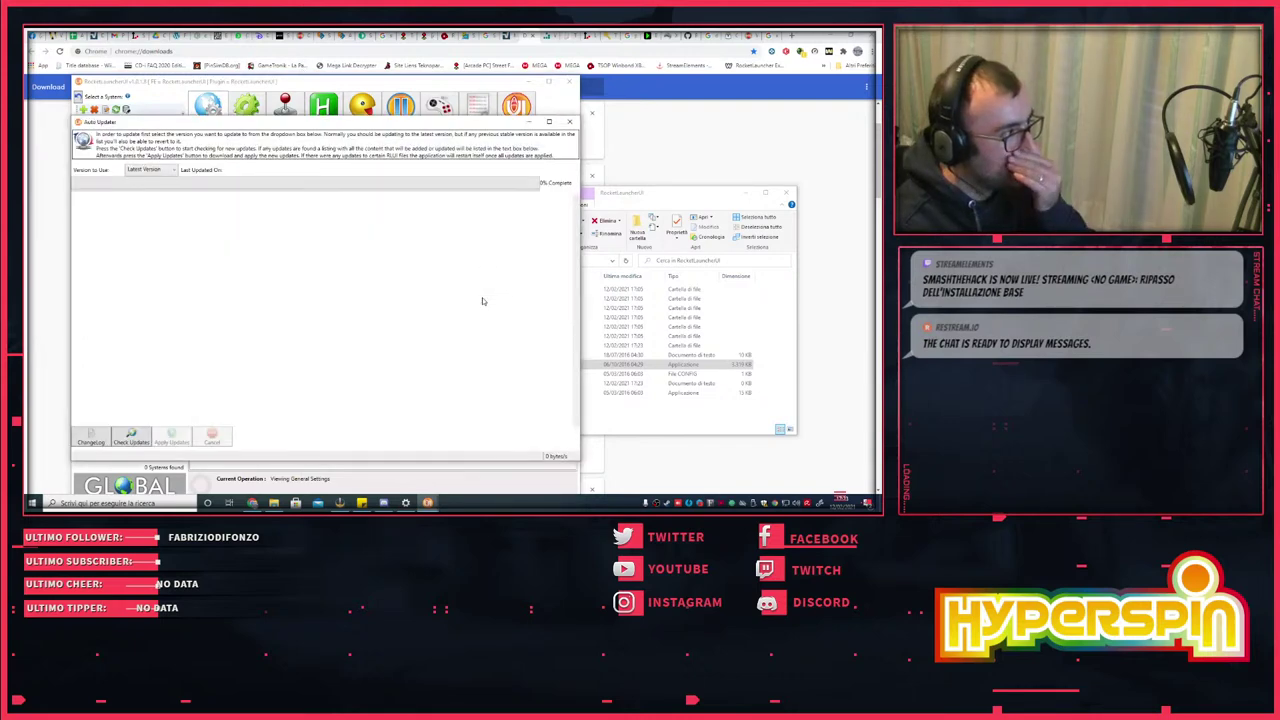
pyautogui.click(136, 439)
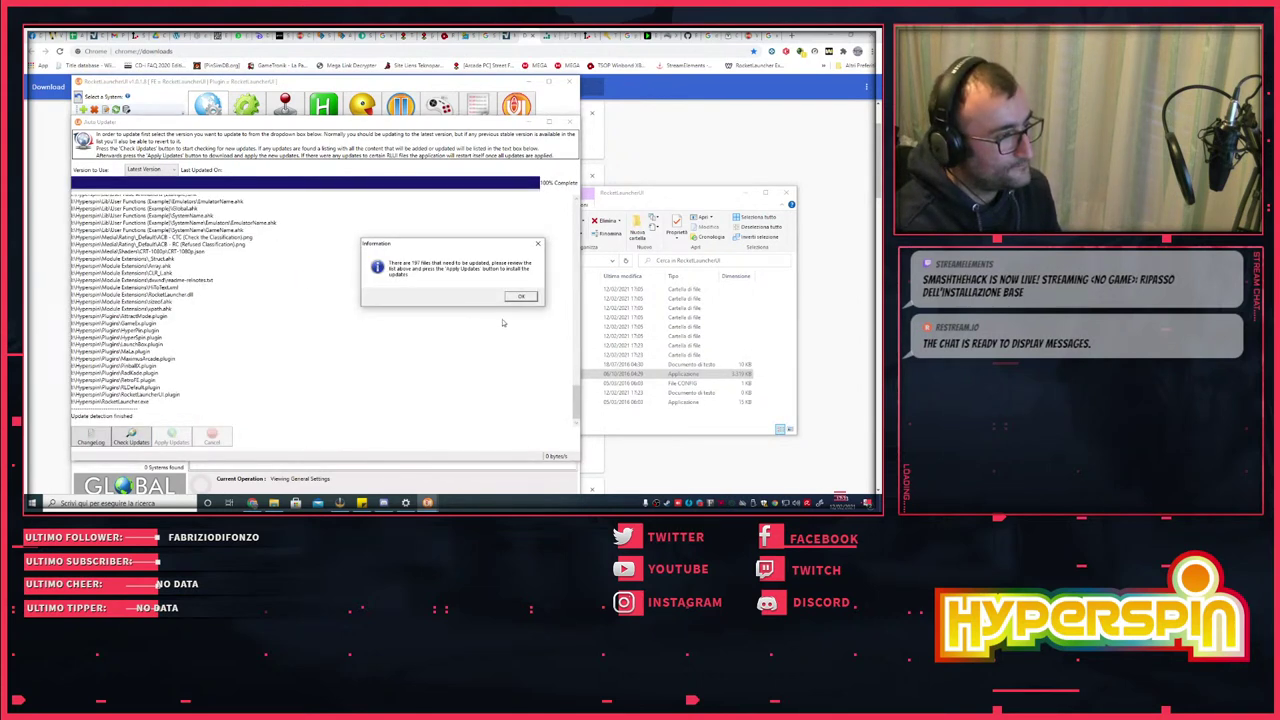
pyautogui.click(520, 297)
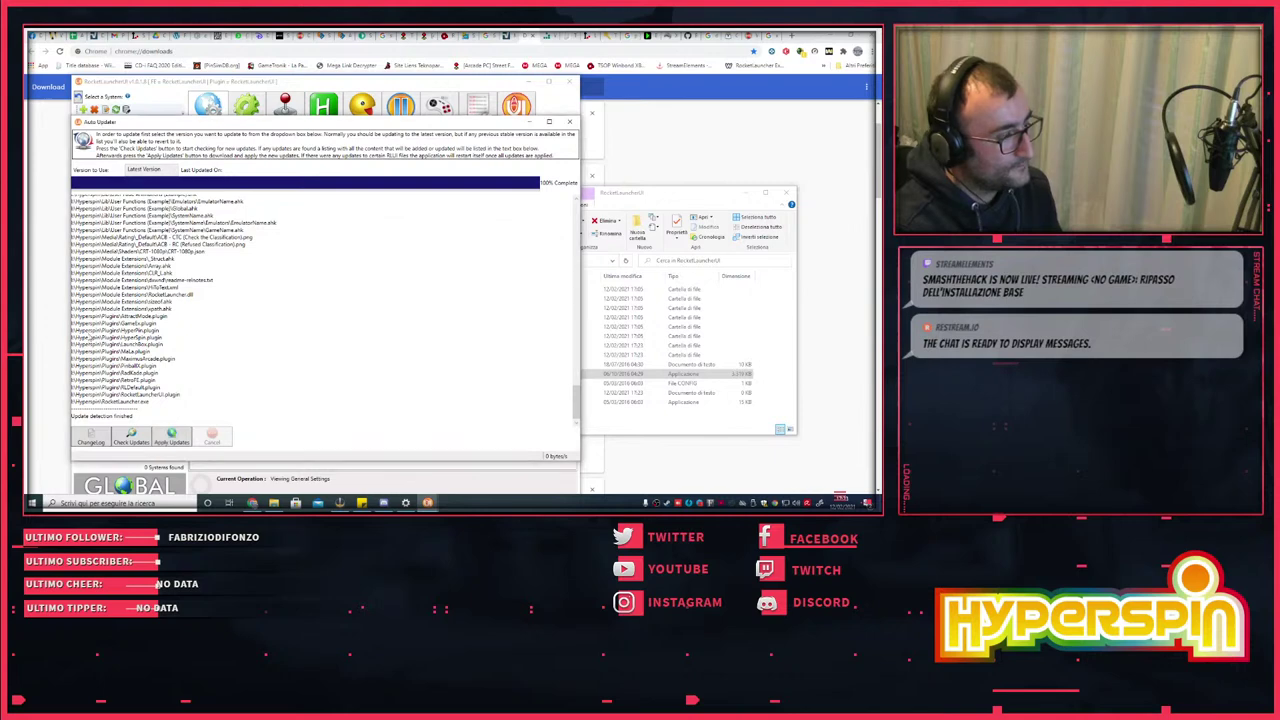
pyautogui.click(172, 440)
pyautogui.click(484, 297)
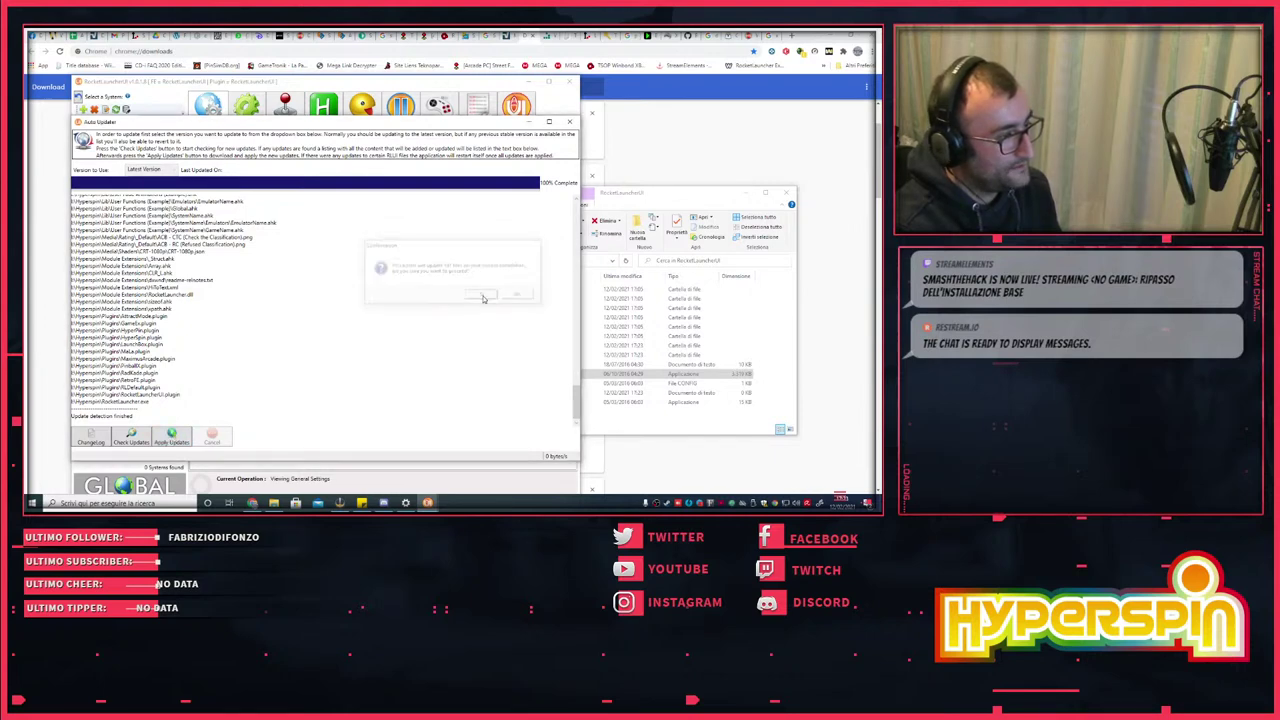
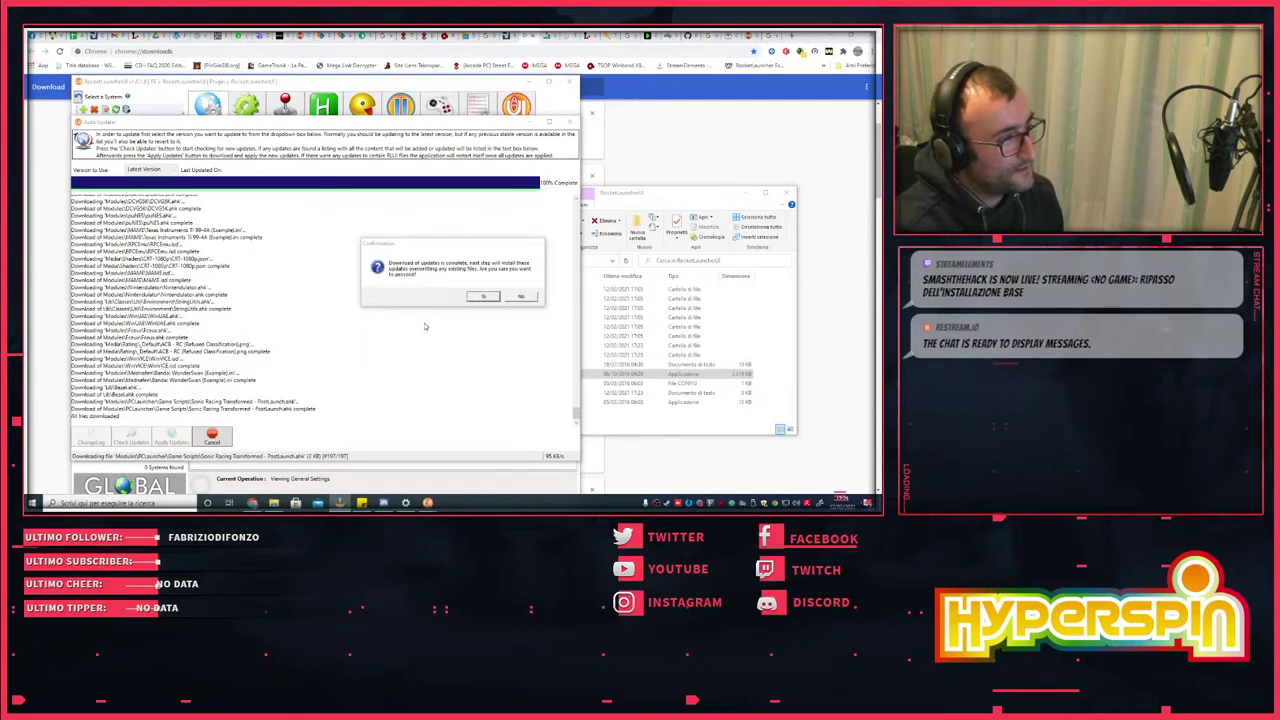
# - Install the downloaded RocketLauncherUI updates over the existing files and dismiss the critical updates notice
pyautogui.click(481, 298)
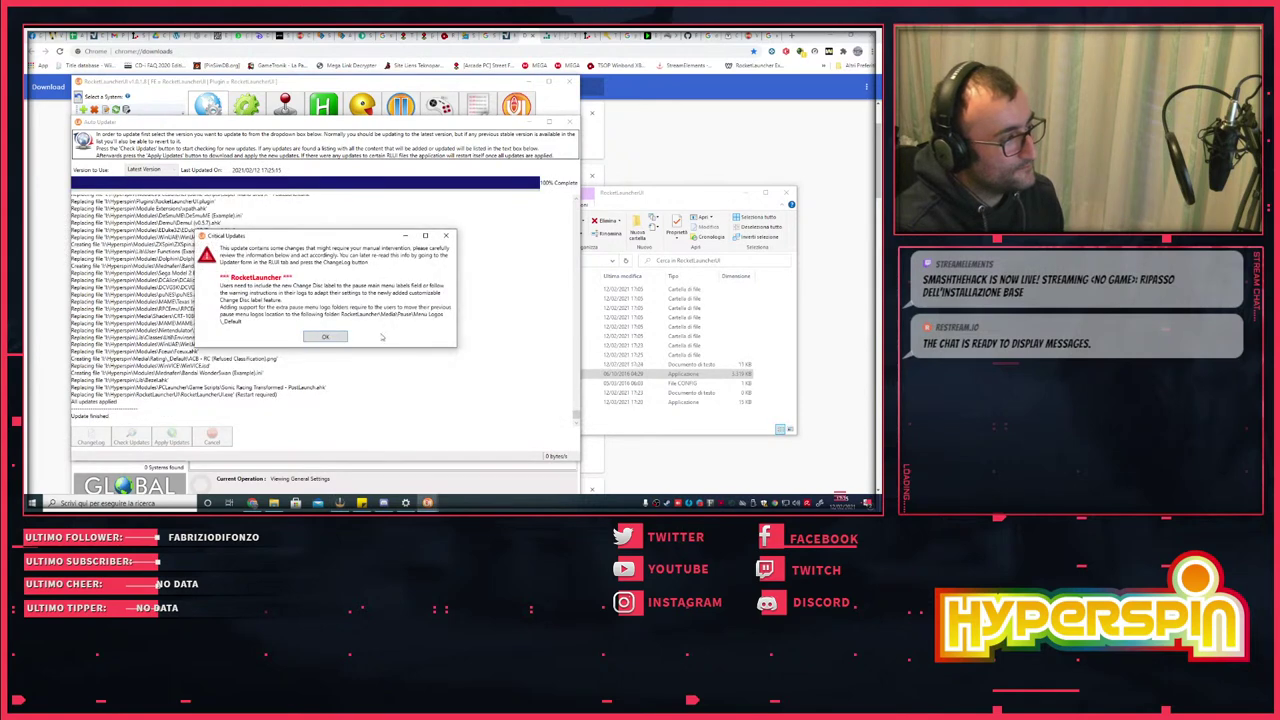
pyautogui.click(325, 337)
pyautogui.click(521, 297)
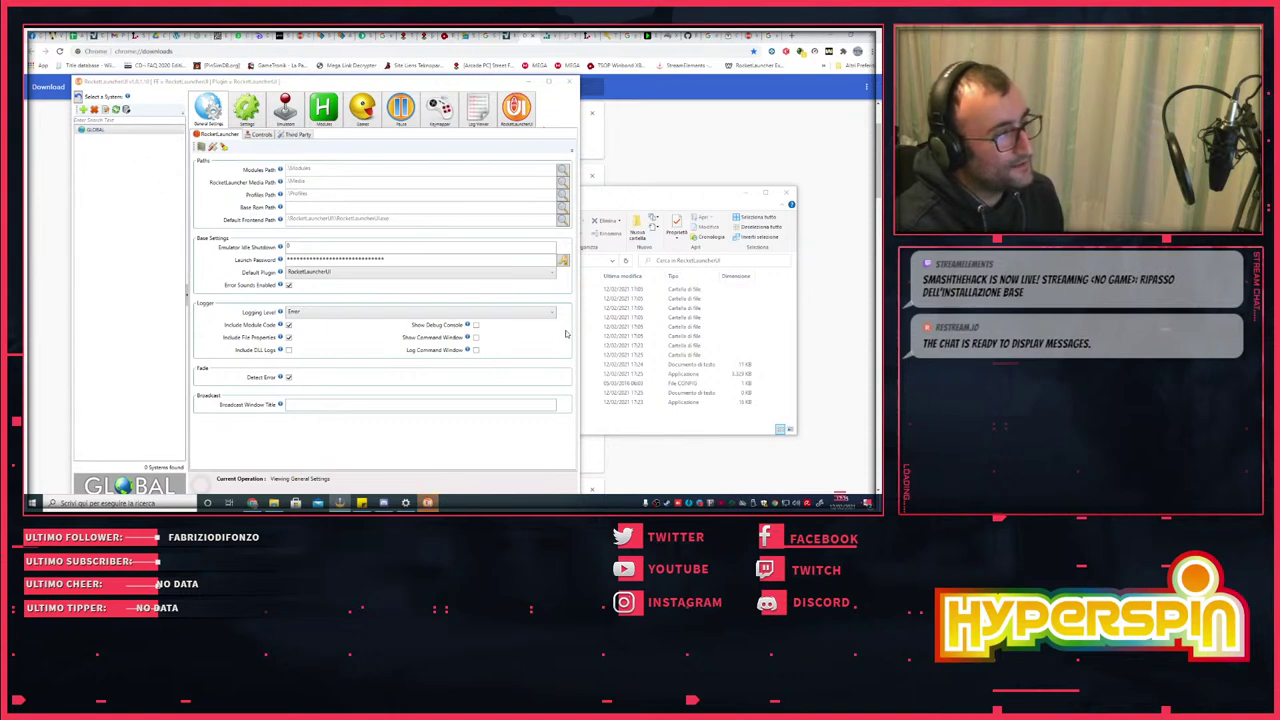
# - Move the RocketLauncherUI folder window aside and look at the Controls and Third Party general settings
pyautogui.click(645, 197)
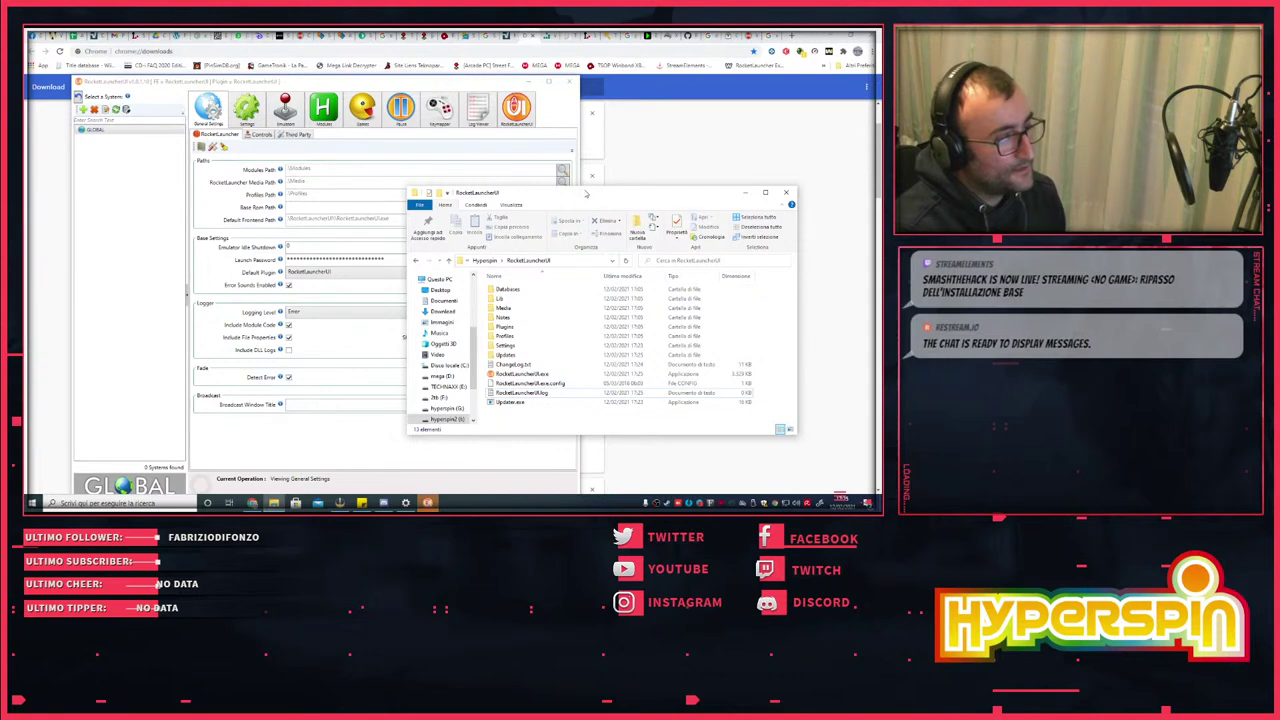
pyautogui.moveTo(495, 187); pyautogui.dragTo(577, 183)
pyautogui.click(397, 86)
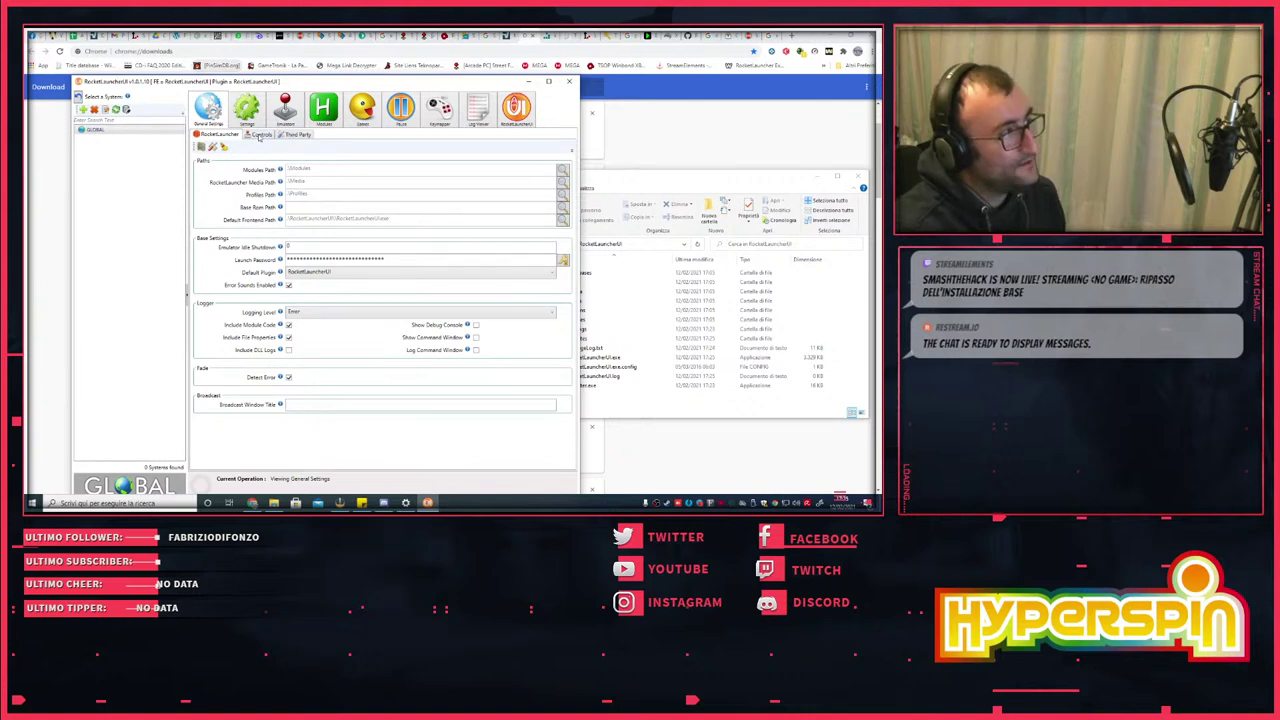
pyautogui.click(261, 135)
pyautogui.click(283, 136)
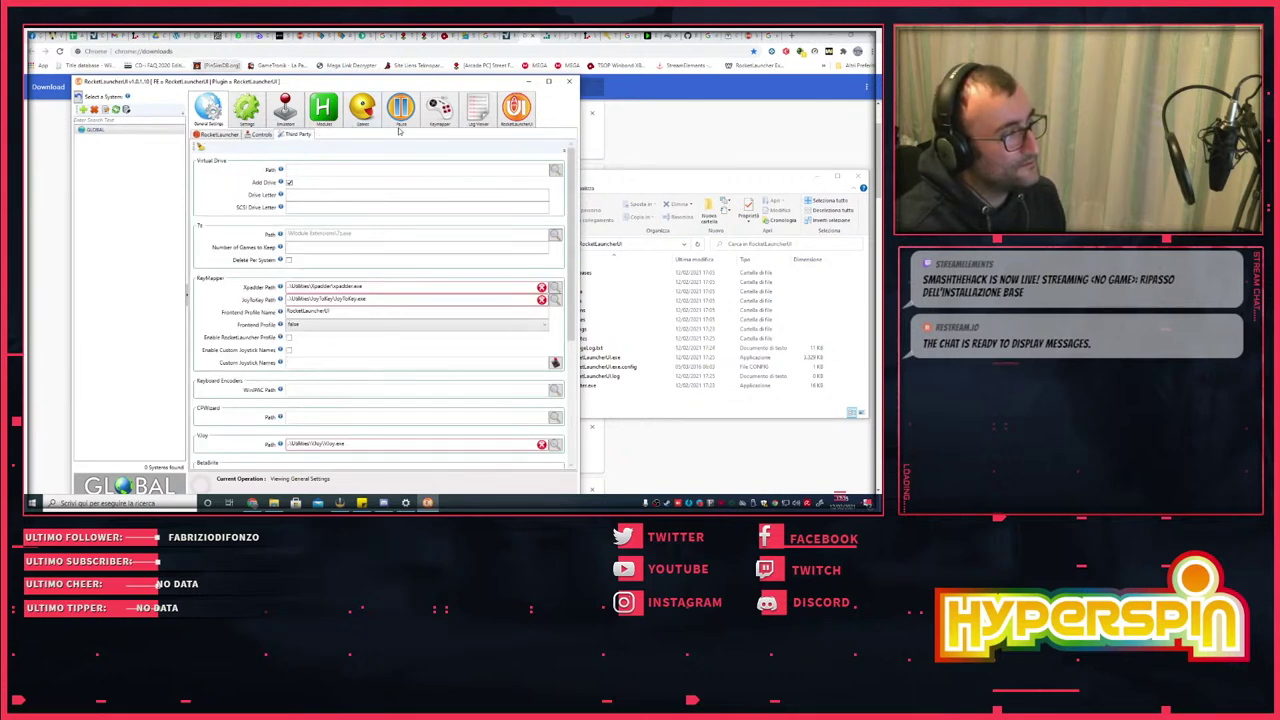
# - Start adding a frontend named hyperspin in RocketLauncherUI, with its path set to HyperSpin.exe in the Hyperspin folder
pyautogui.click(516, 108)
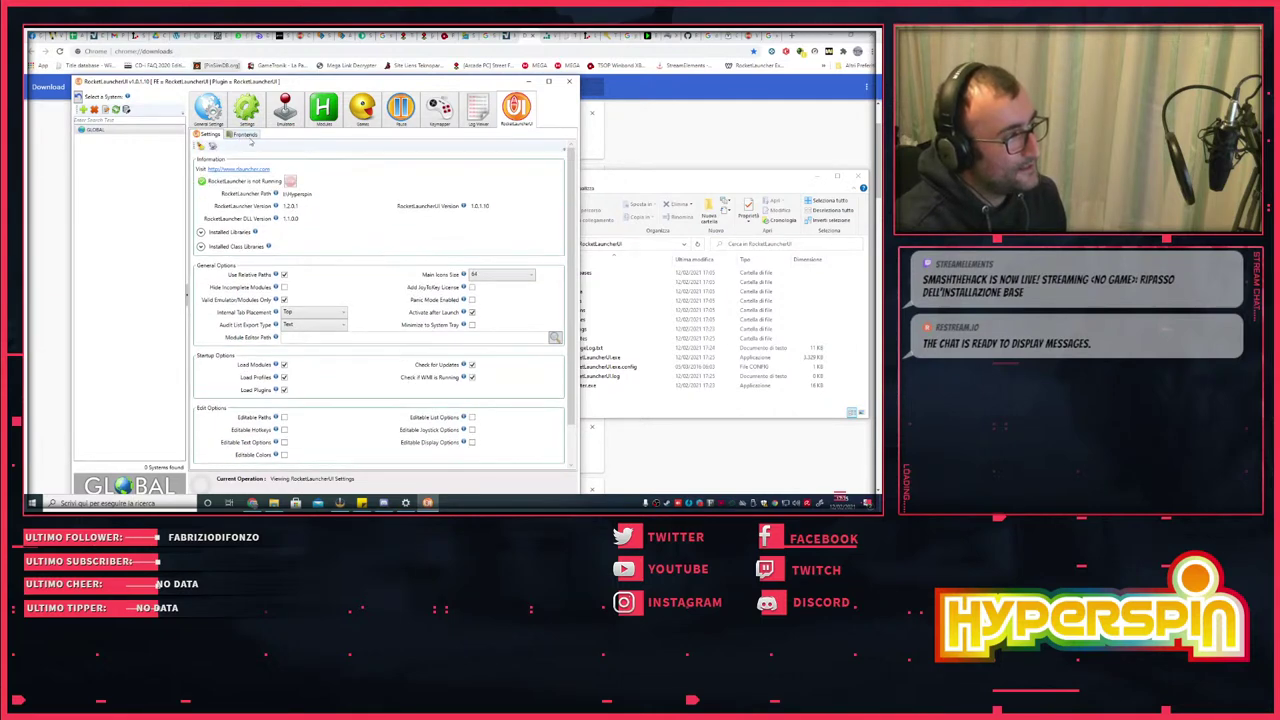
pyautogui.click(245, 135)
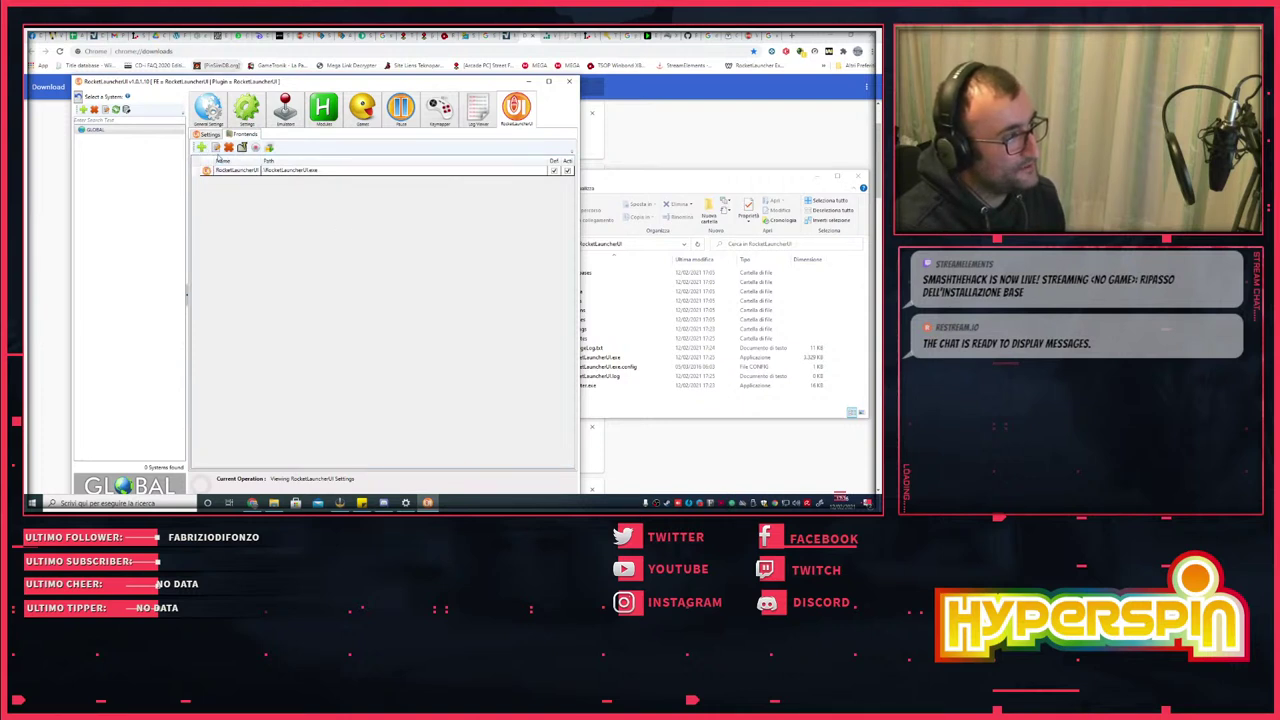
pyautogui.click(201, 147)
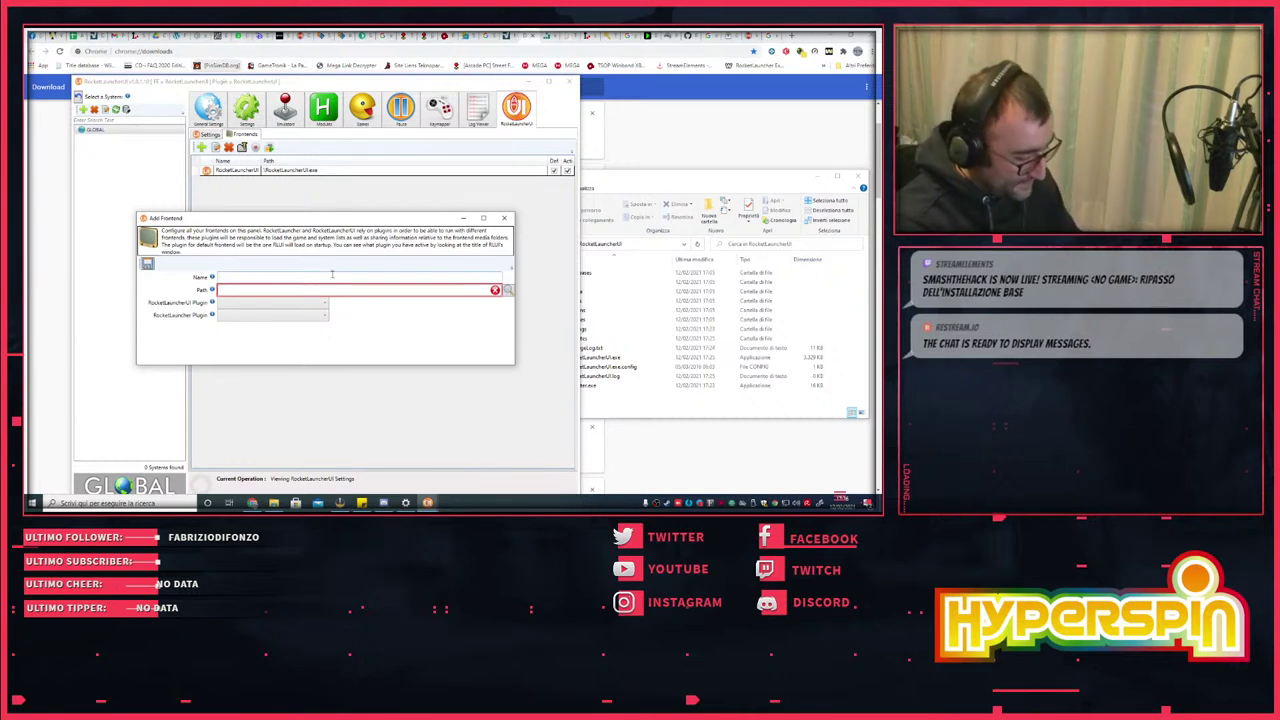
pyautogui.click(332, 274)
pyautogui.write('Hyperspin')
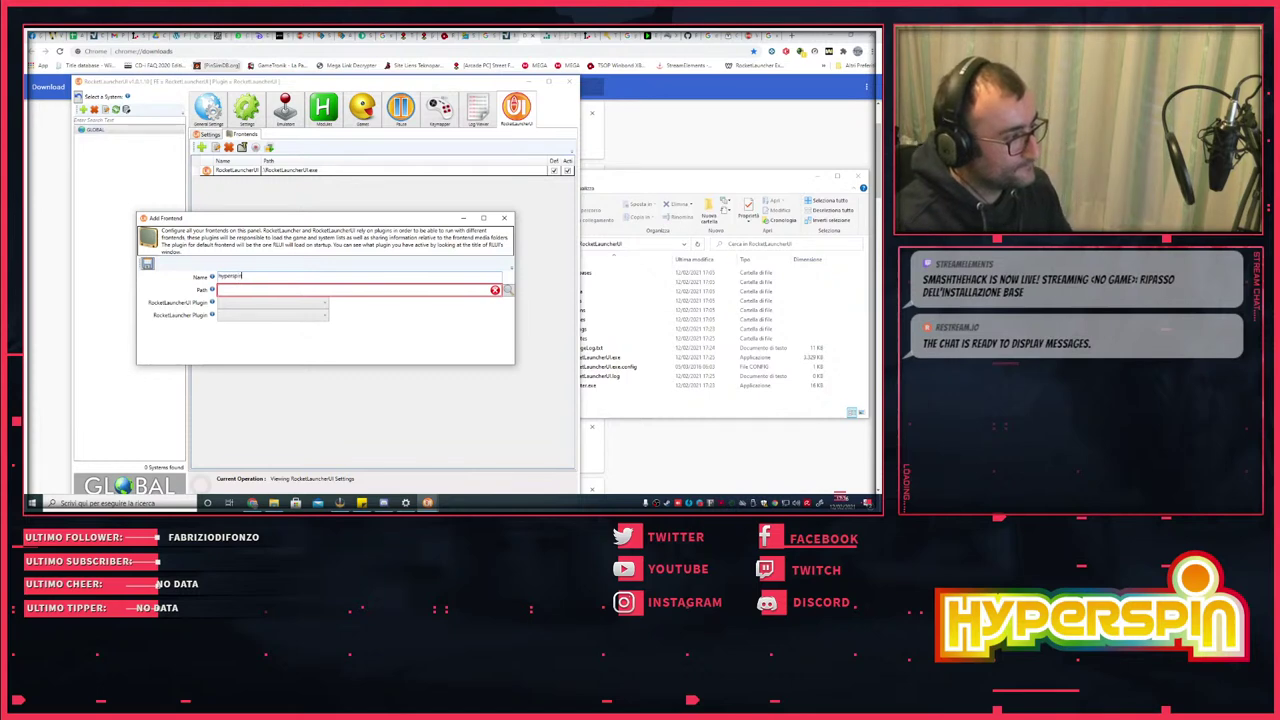
pyautogui.click(508, 289)
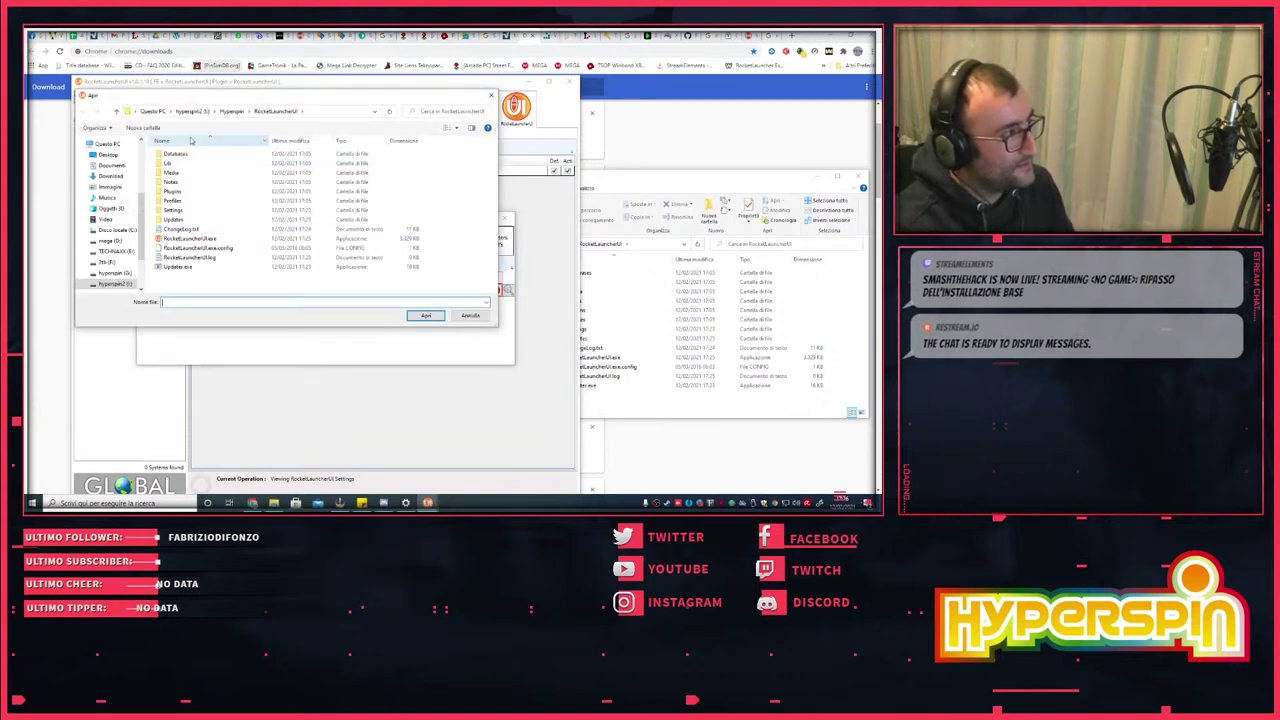
pyautogui.click(231, 111)
pyautogui.scroll(-5, 241, 257)
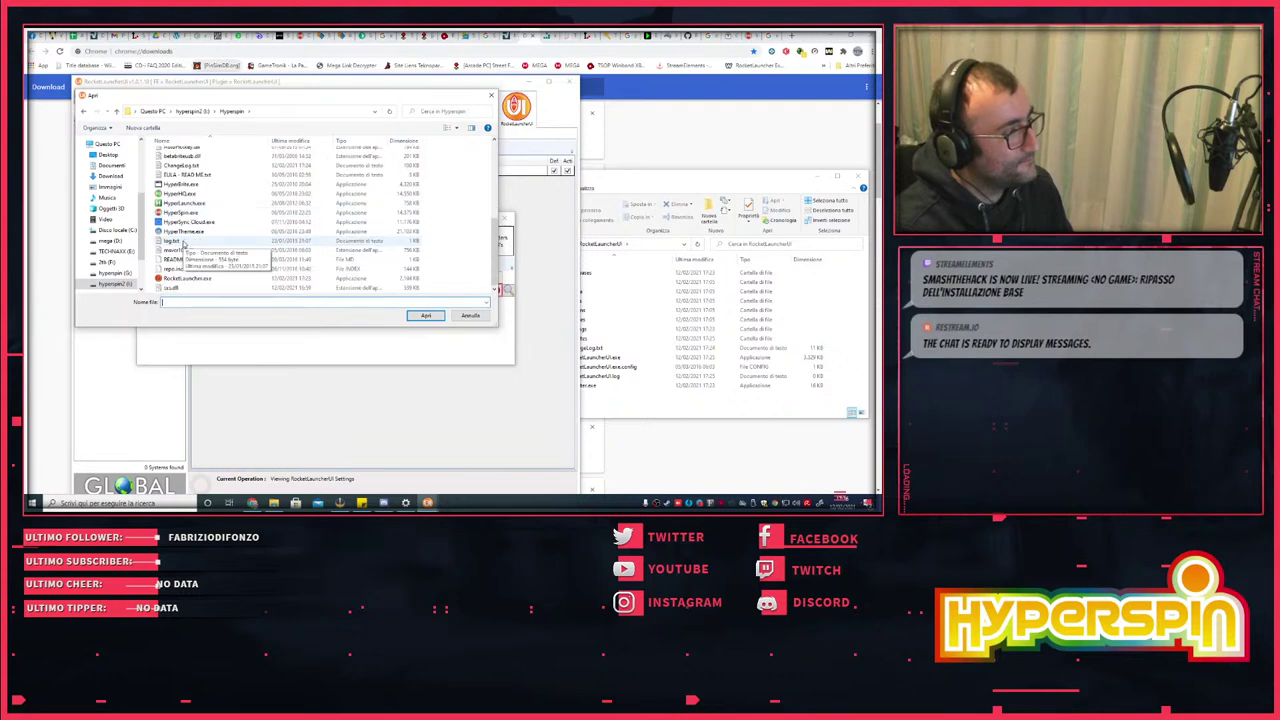
pyautogui.scroll(1, 185, 242)
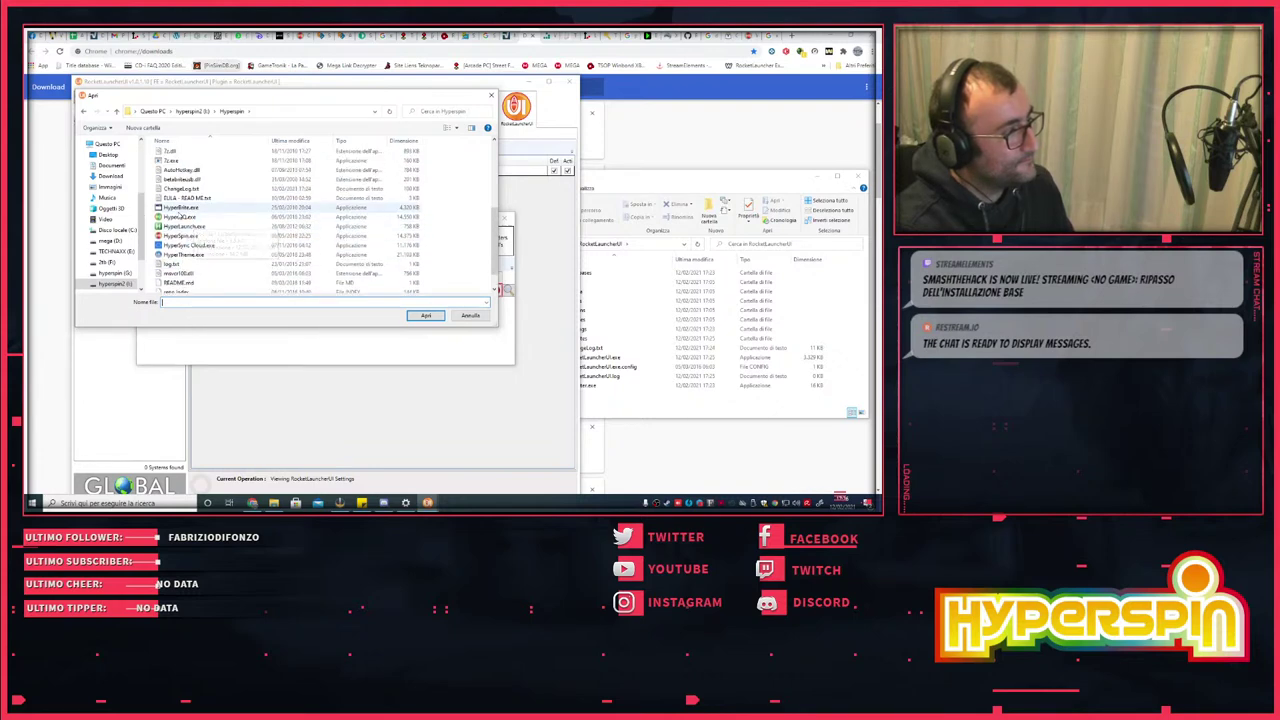
pyautogui.click(177, 236)
pyautogui.click(425, 316)
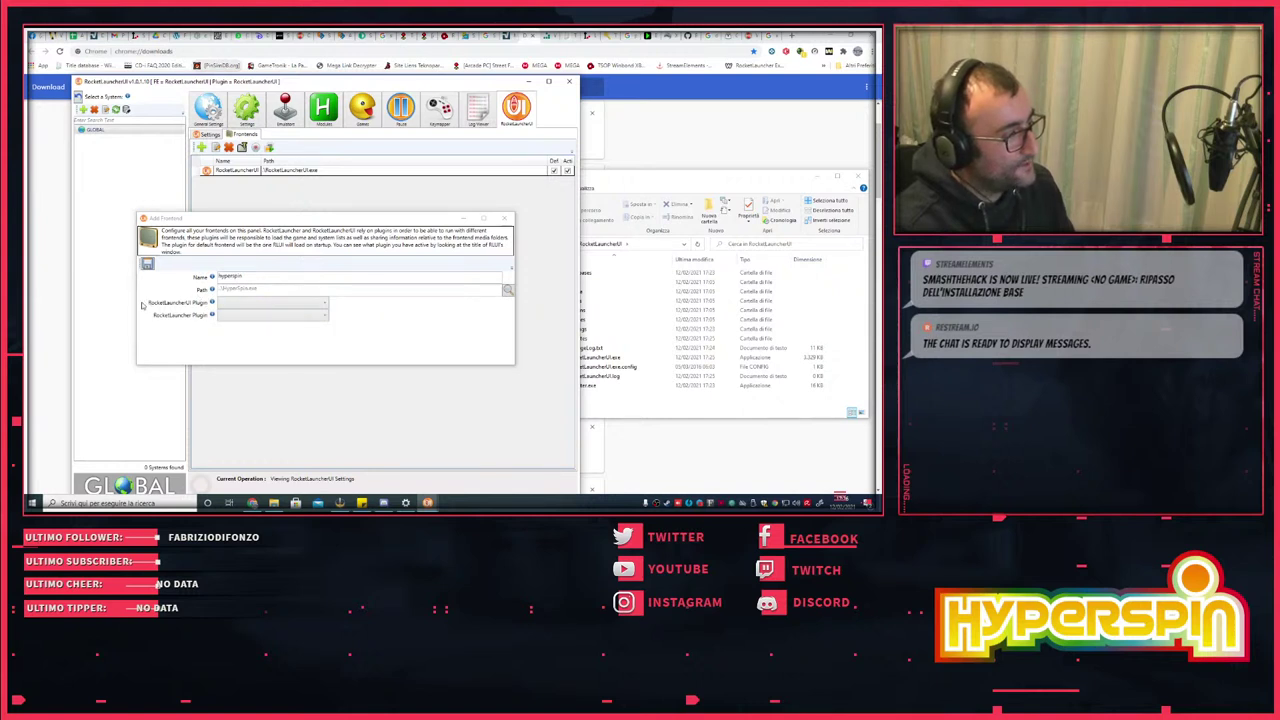
# - Choose HyperSpin as both the RocketLauncherUI and RocketLauncher plugin for the frontend and save it
pyautogui.click(298, 304)
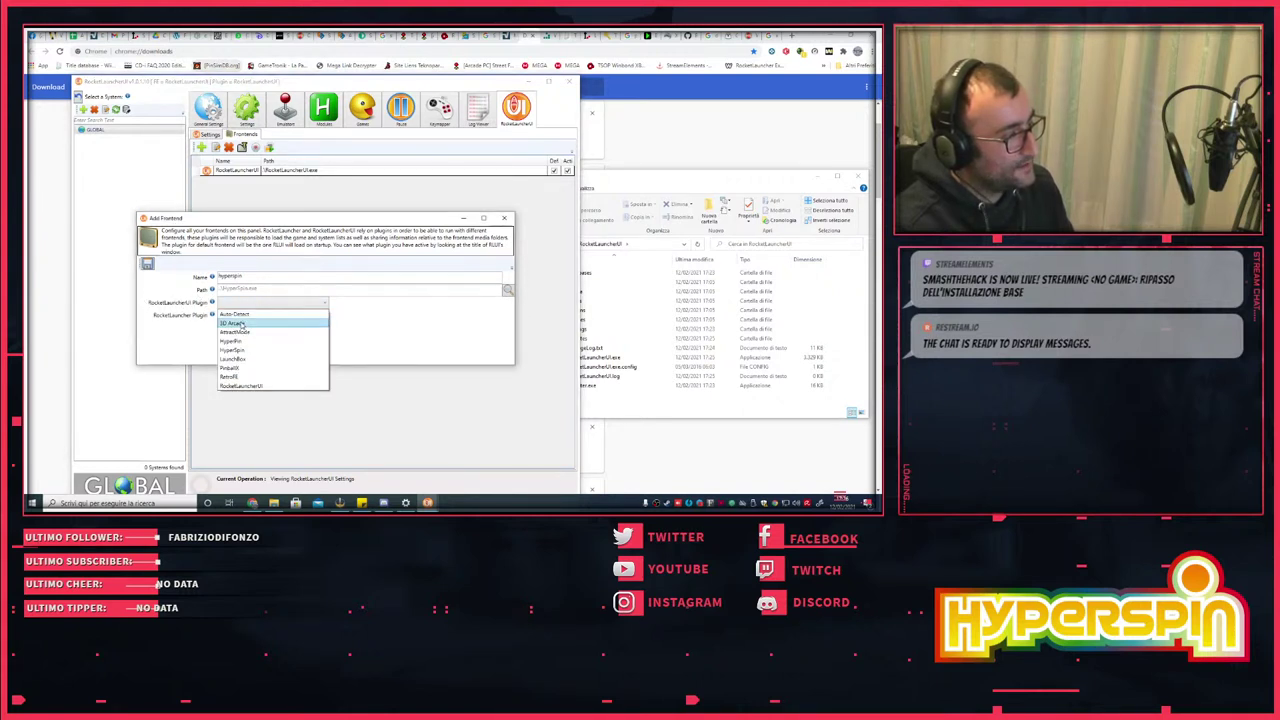
pyautogui.click(241, 348)
pyautogui.click(253, 318)
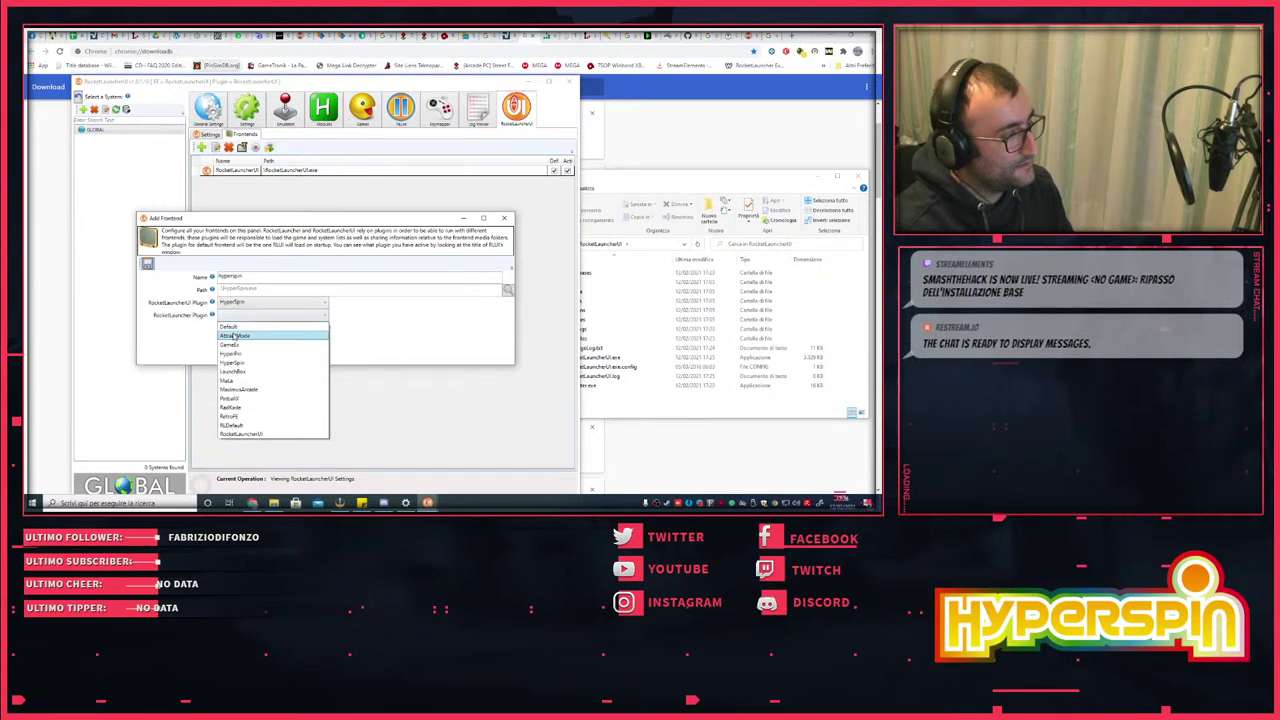
pyautogui.click(242, 362)
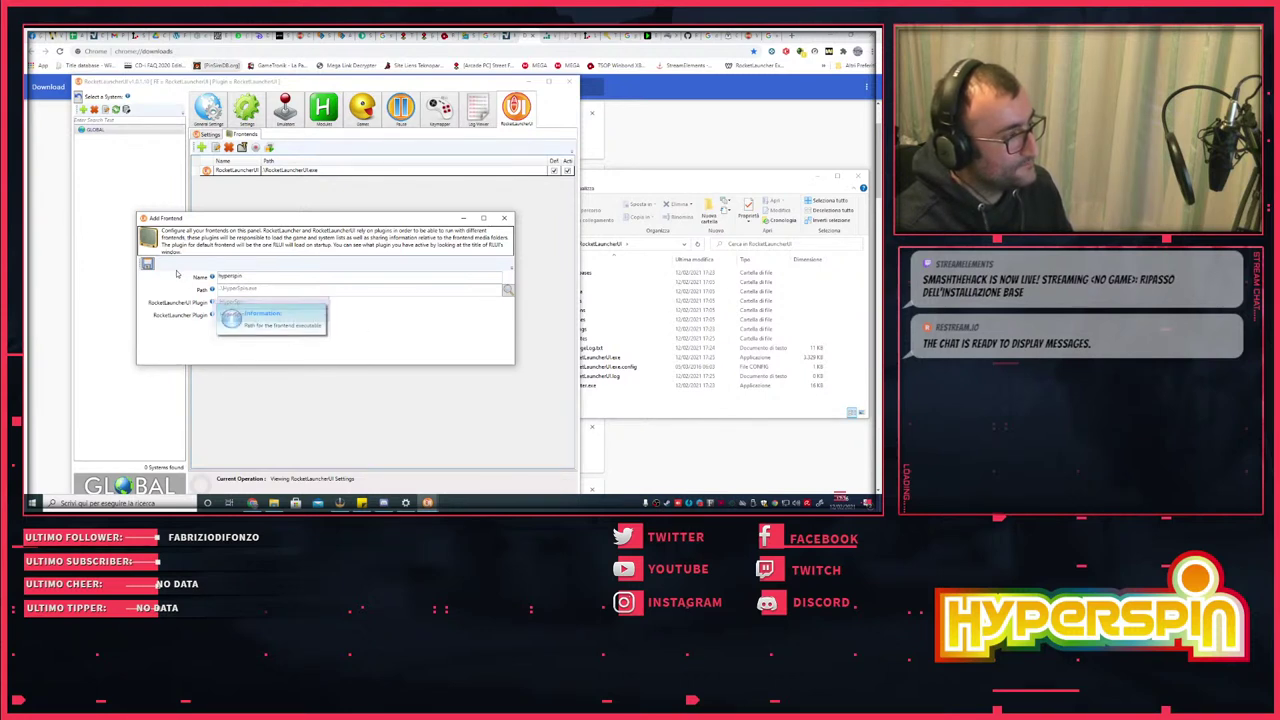
pyautogui.click(147, 264)
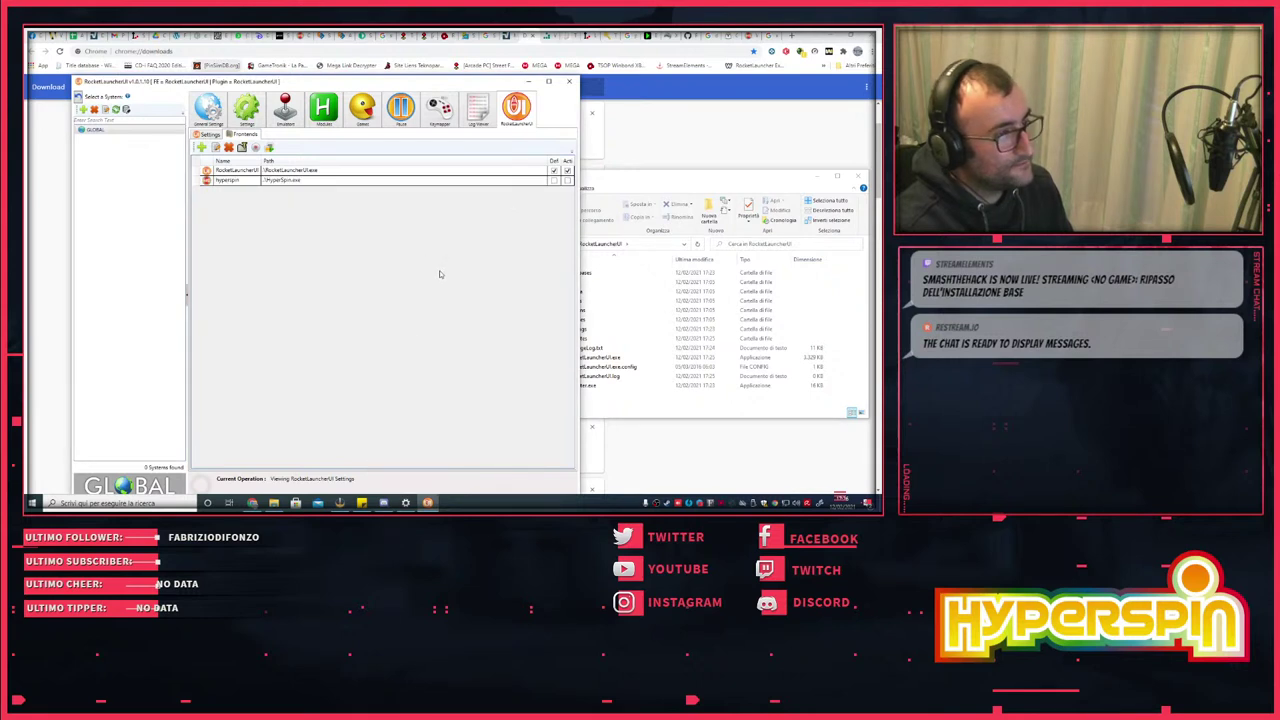
# - Make hyperspin the active and default frontend in place of RocketLauncherUI
pyautogui.click(555, 182)
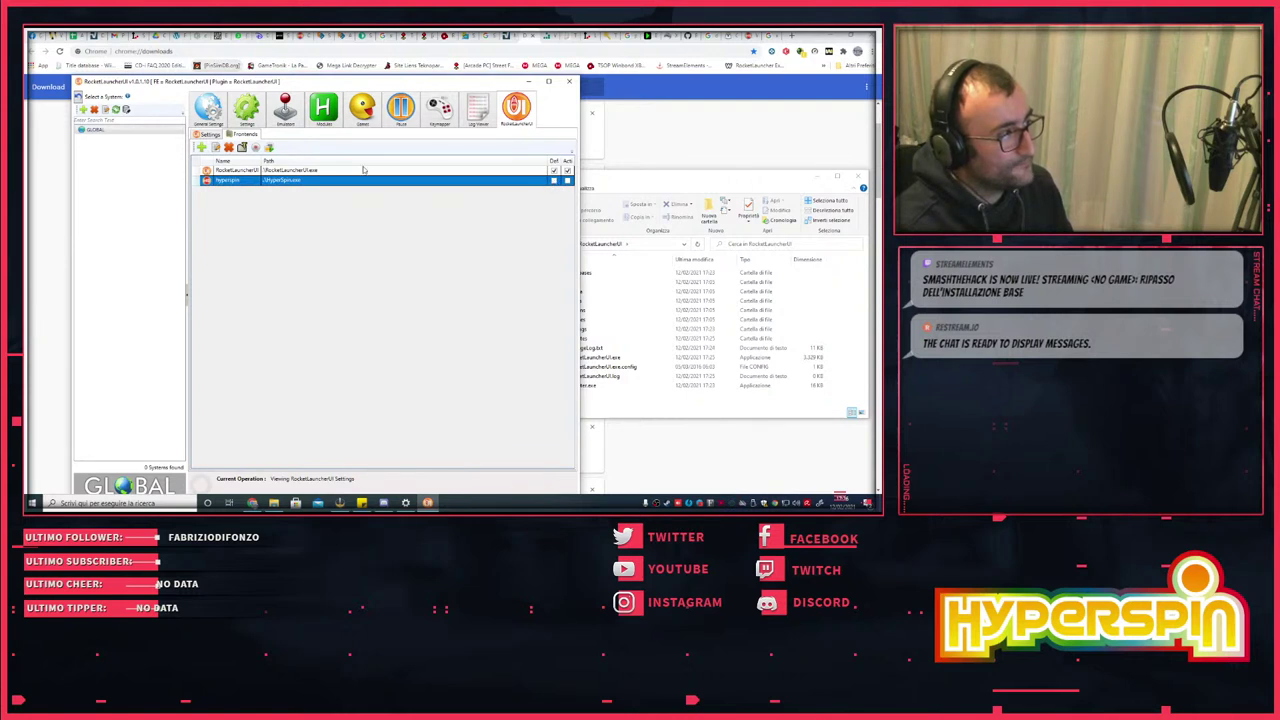
pyautogui.click(567, 181)
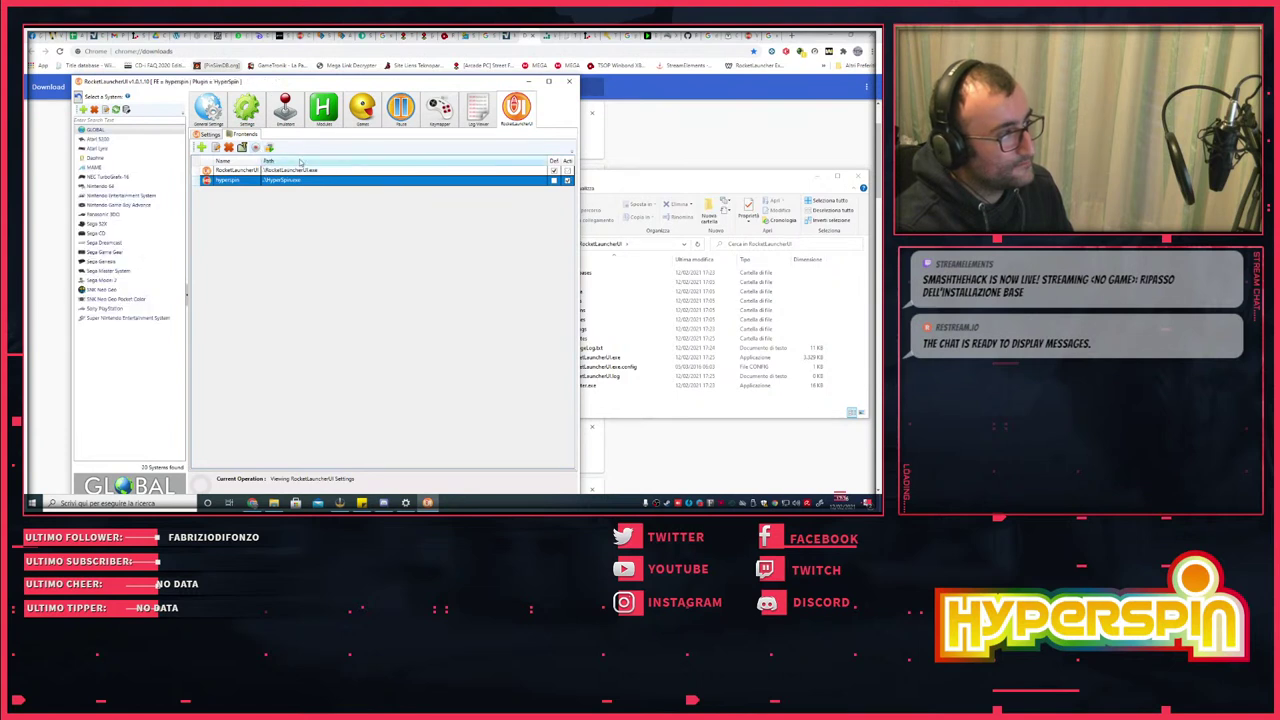
pyautogui.click(242, 147)
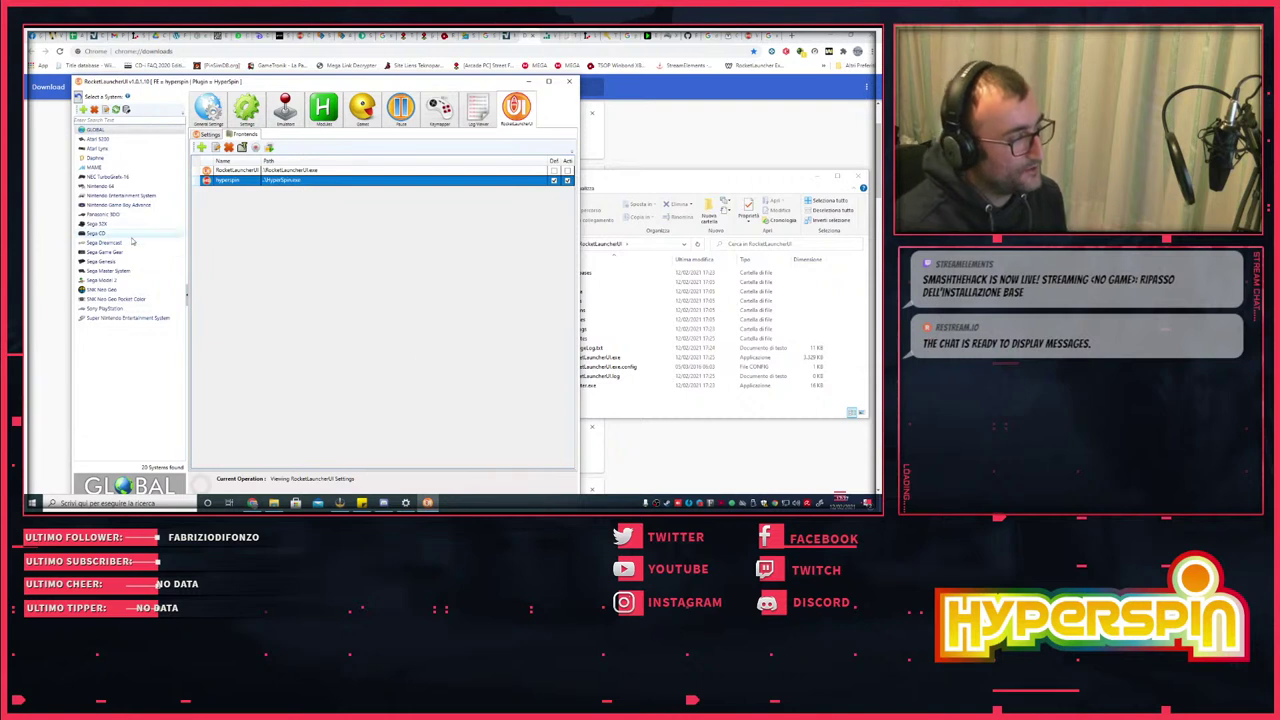
pyautogui.click(683, 287)
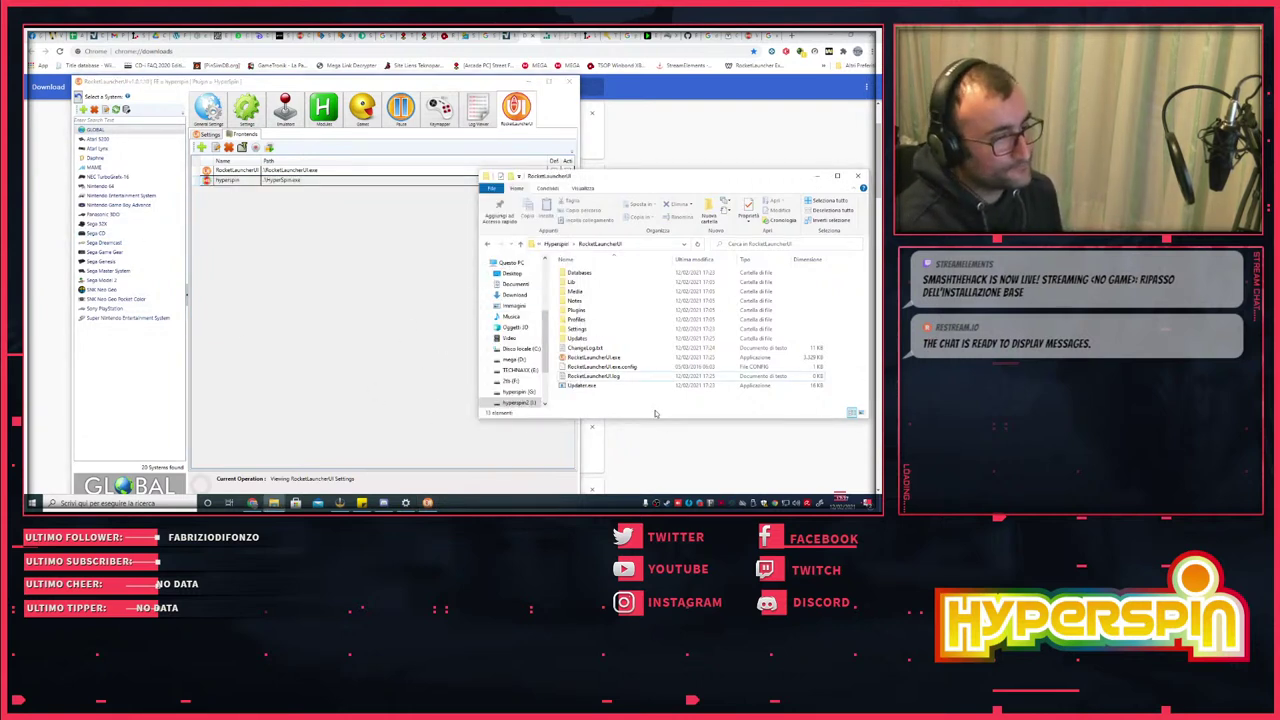
pyautogui.click(390, 221)
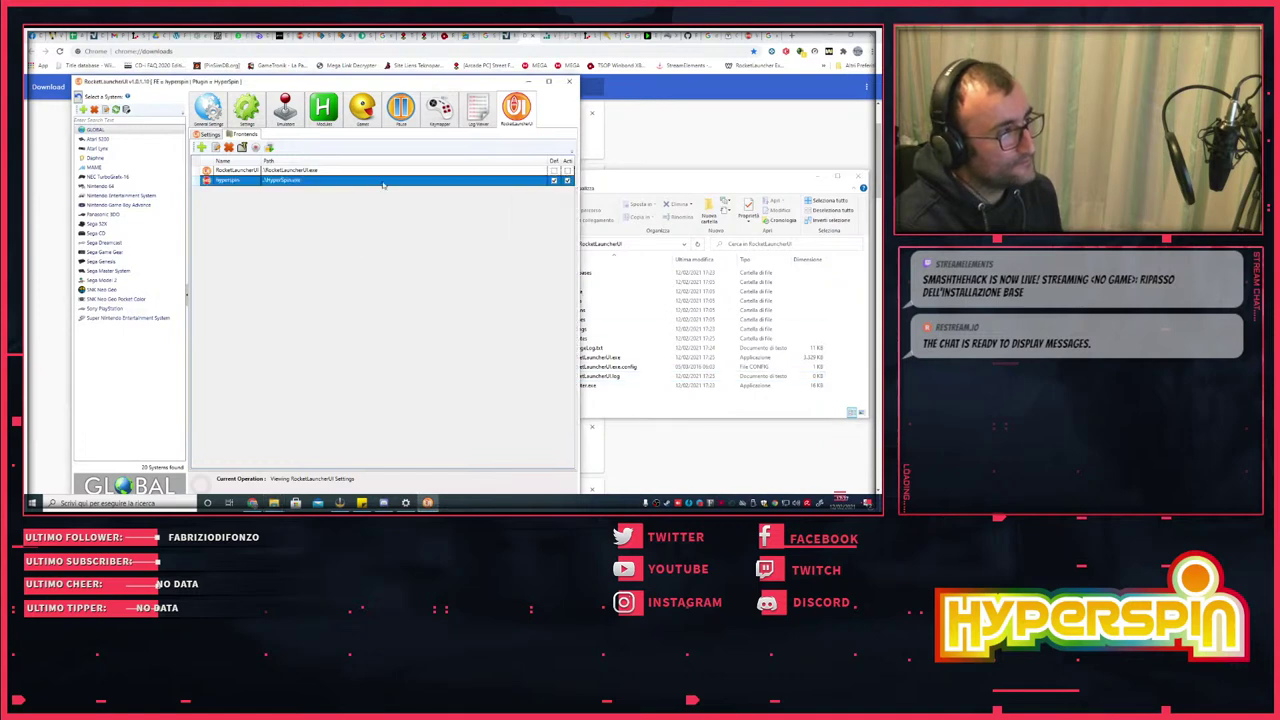
pyautogui.click(439, 110)
pyautogui.click(247, 108)
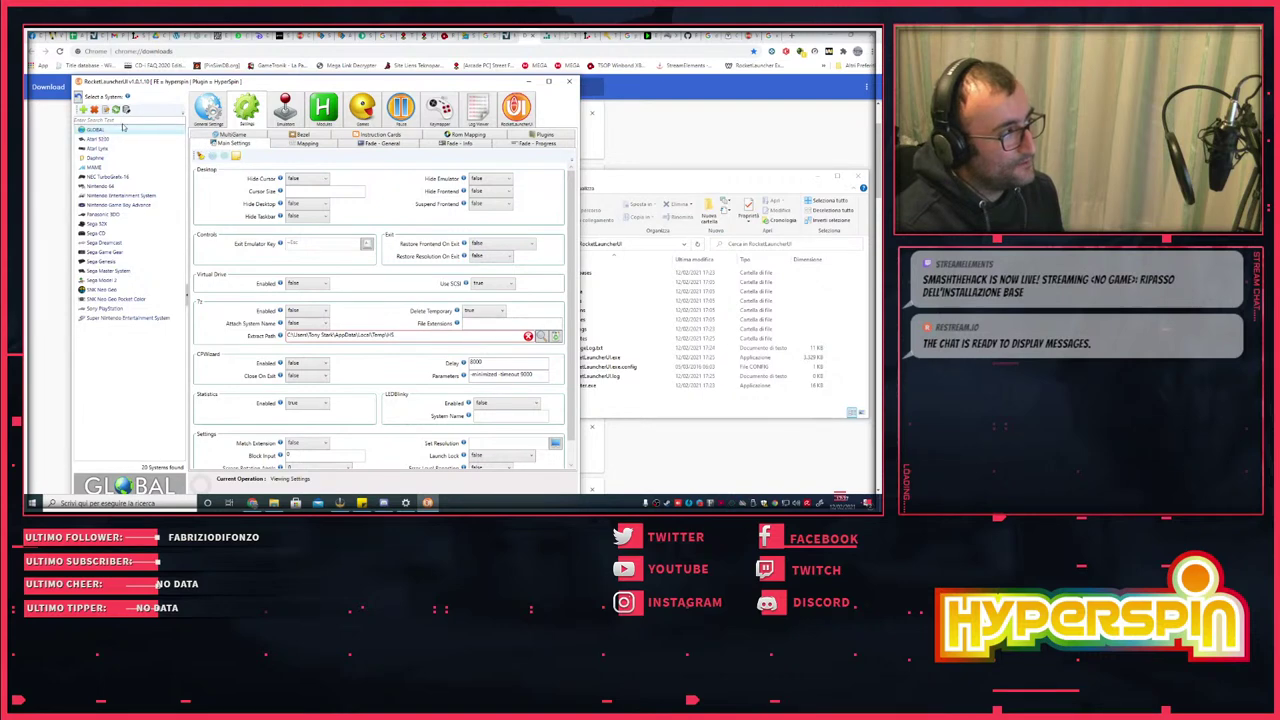
# - Set the KeyMapper Xpadder path in the third-party settings to the Xpadder executable in the utils\Xpadder folder
pyautogui.click(207, 112)
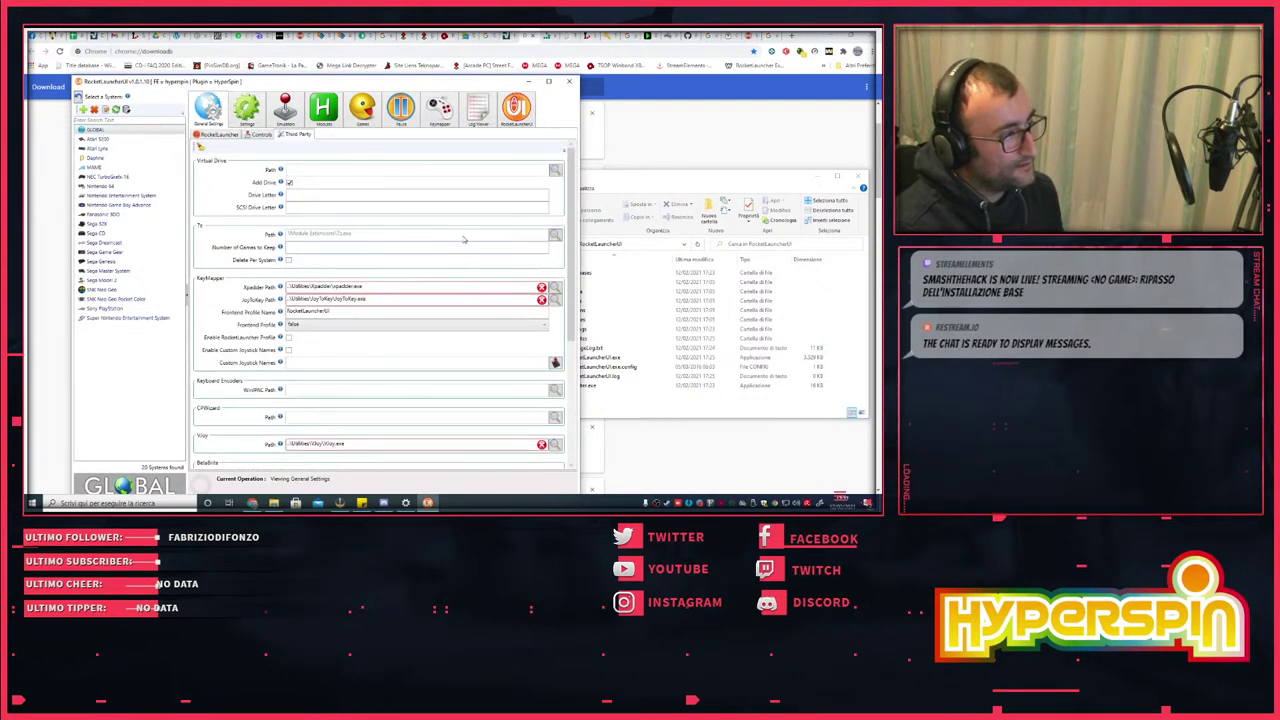
pyautogui.scroll(-3, 505, 286)
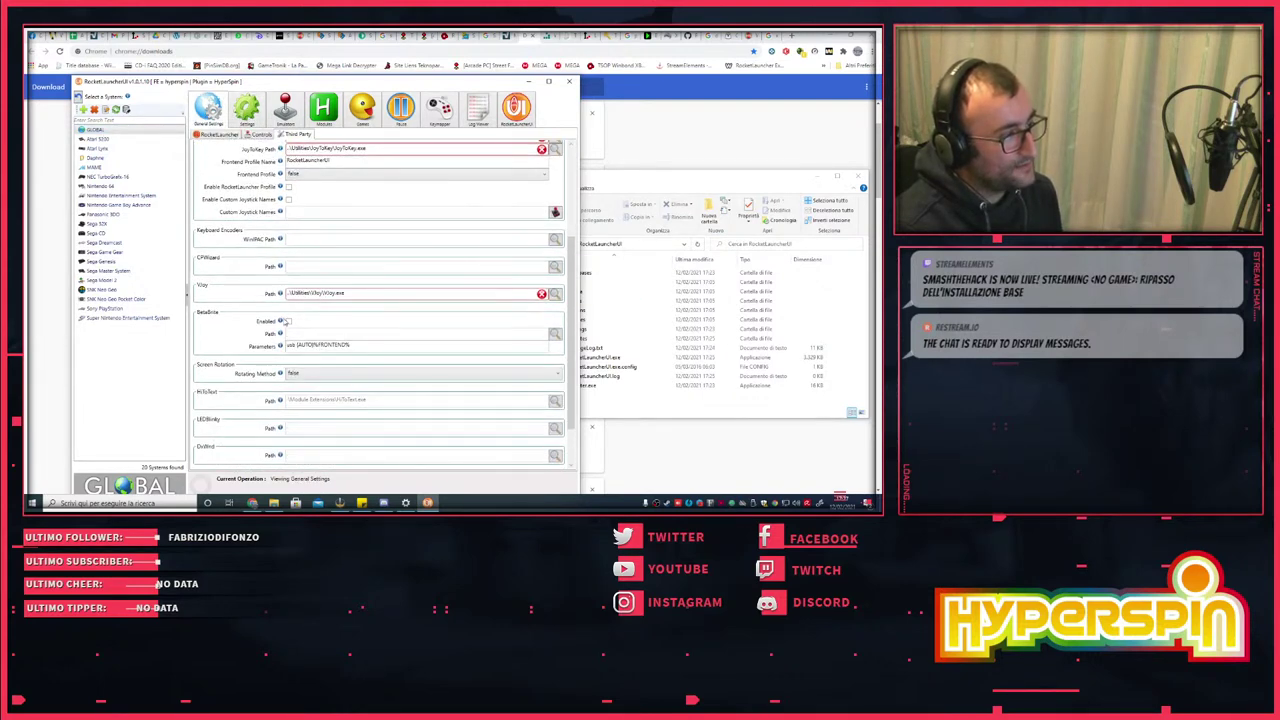
pyautogui.scroll(3, 300, 280)
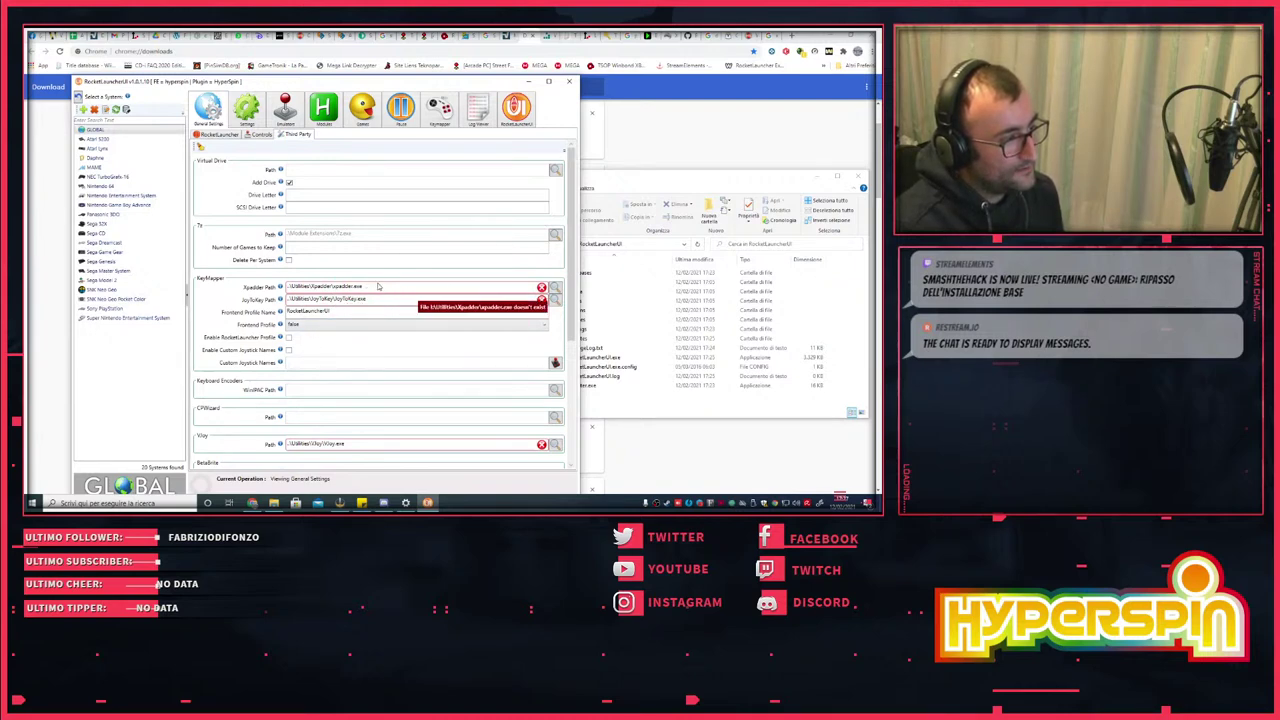
pyautogui.click(555, 289)
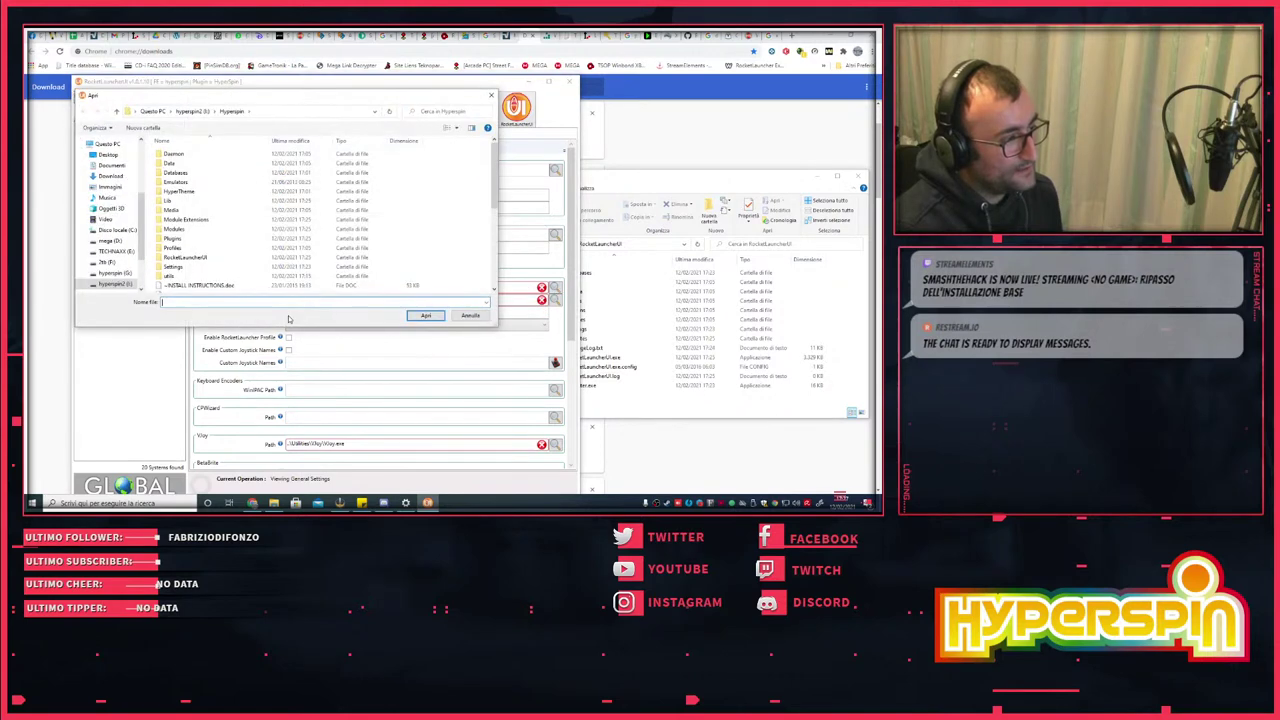
pyautogui.doubleClick(170, 276)
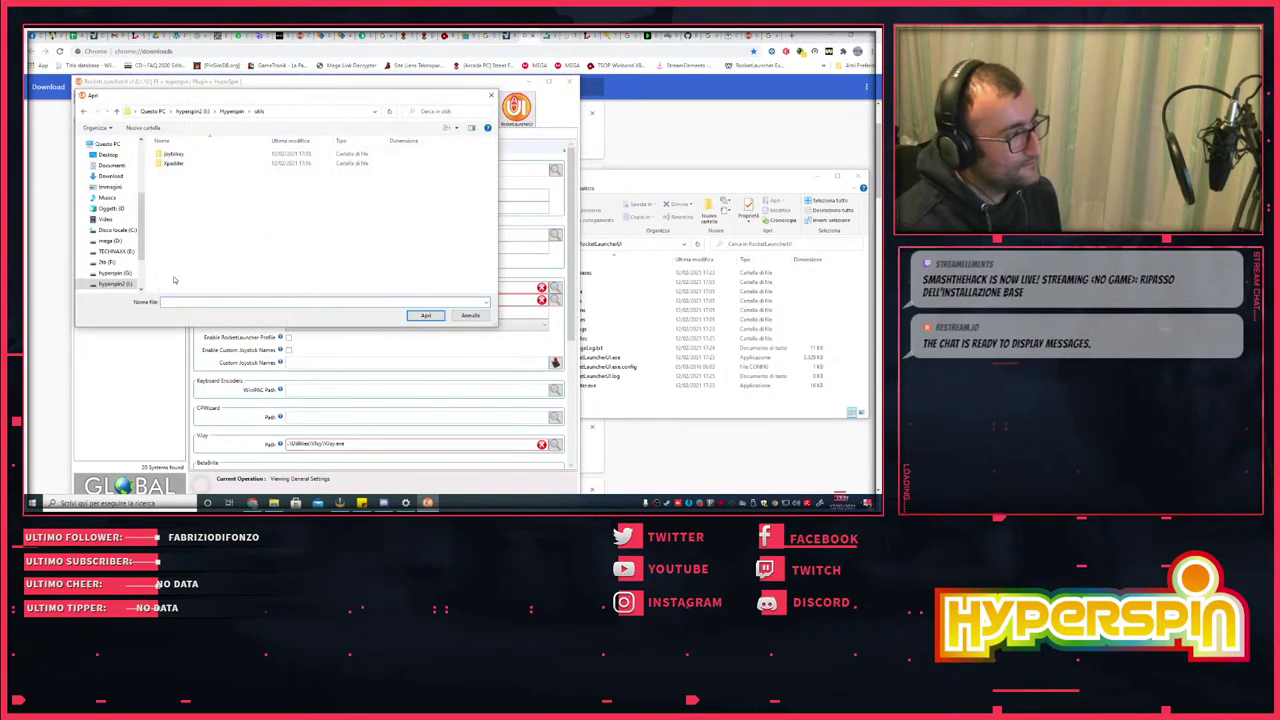
pyautogui.doubleClick(176, 163)
pyautogui.doubleClick(178, 163)
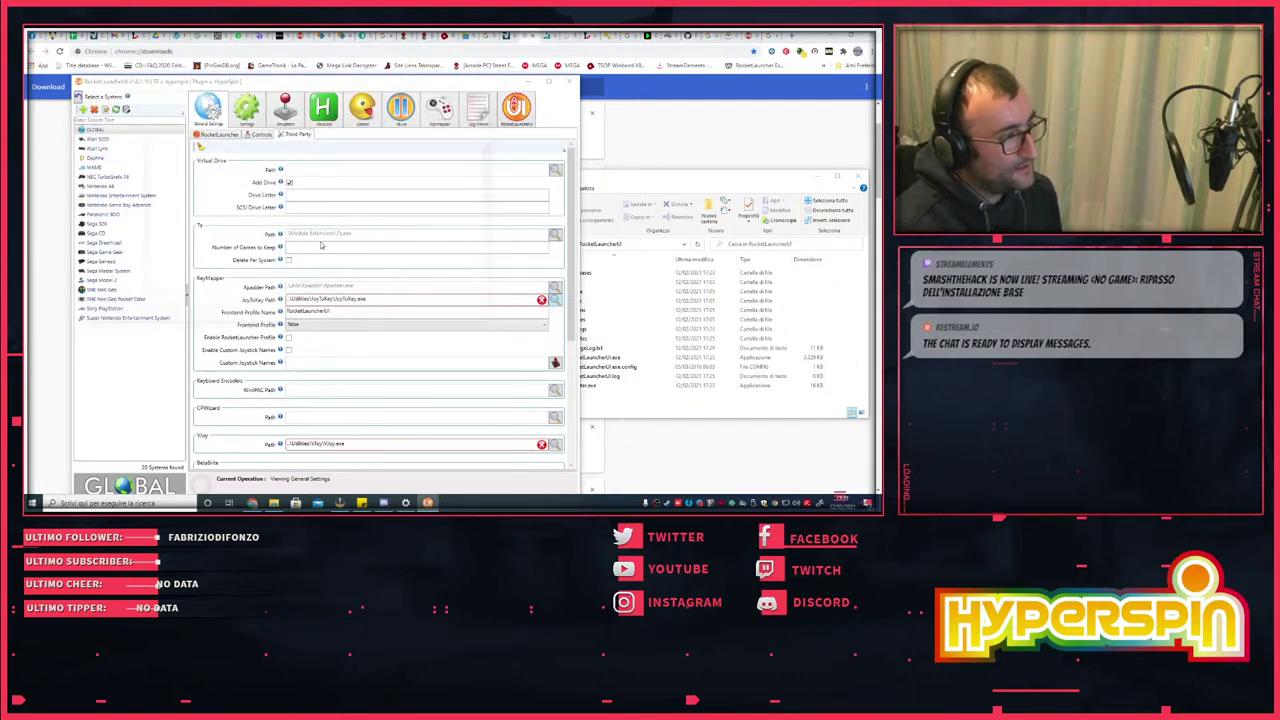
# - Set the KeyMapper JoyToKey path to JoyToKey.exe in the utils\joytokey folder
pyautogui.click(555, 299)
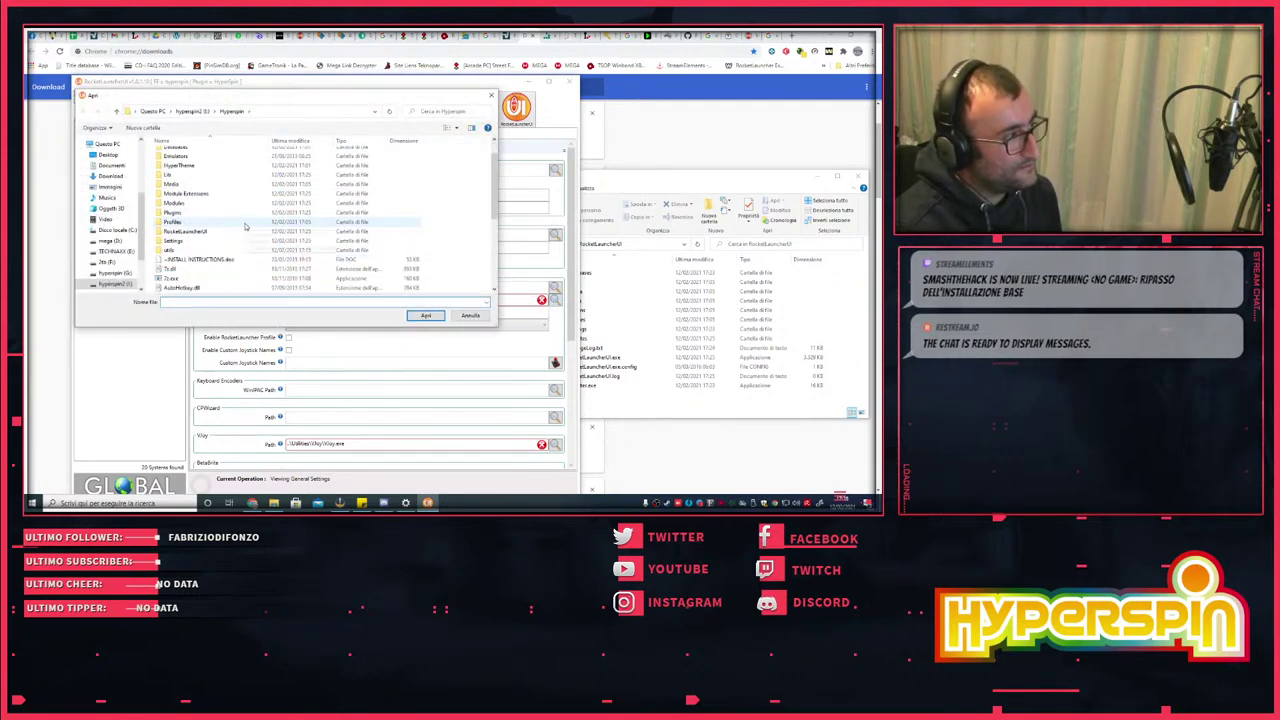
pyautogui.scroll(-5, 270, 225)
pyautogui.scroll(3, 245, 227)
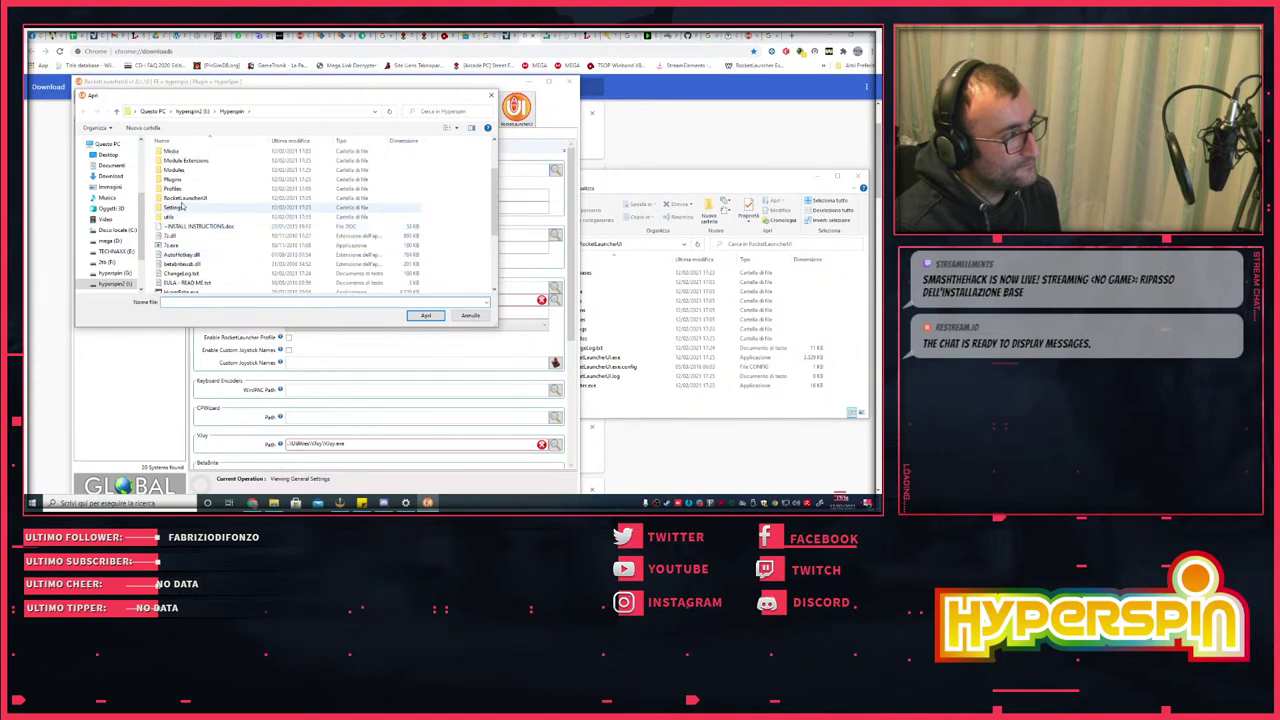
pyautogui.doubleClick(188, 218)
pyautogui.doubleClick(173, 154)
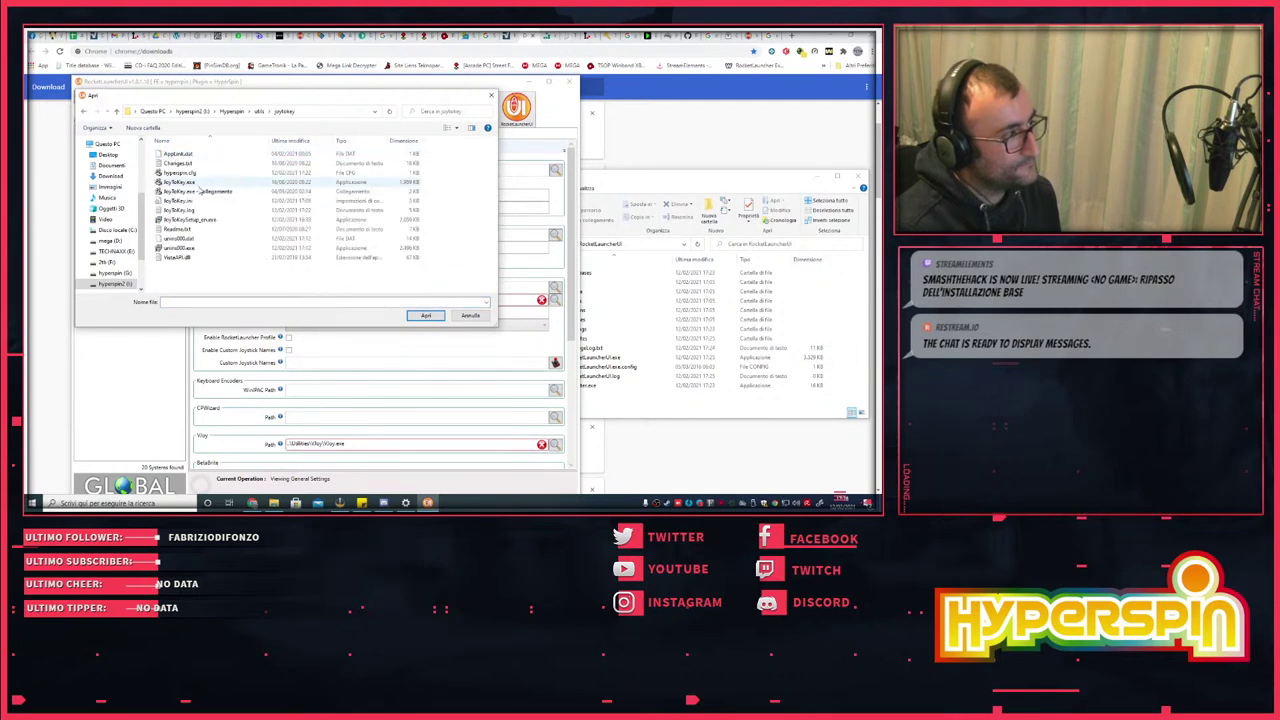
pyautogui.doubleClick(188, 183)
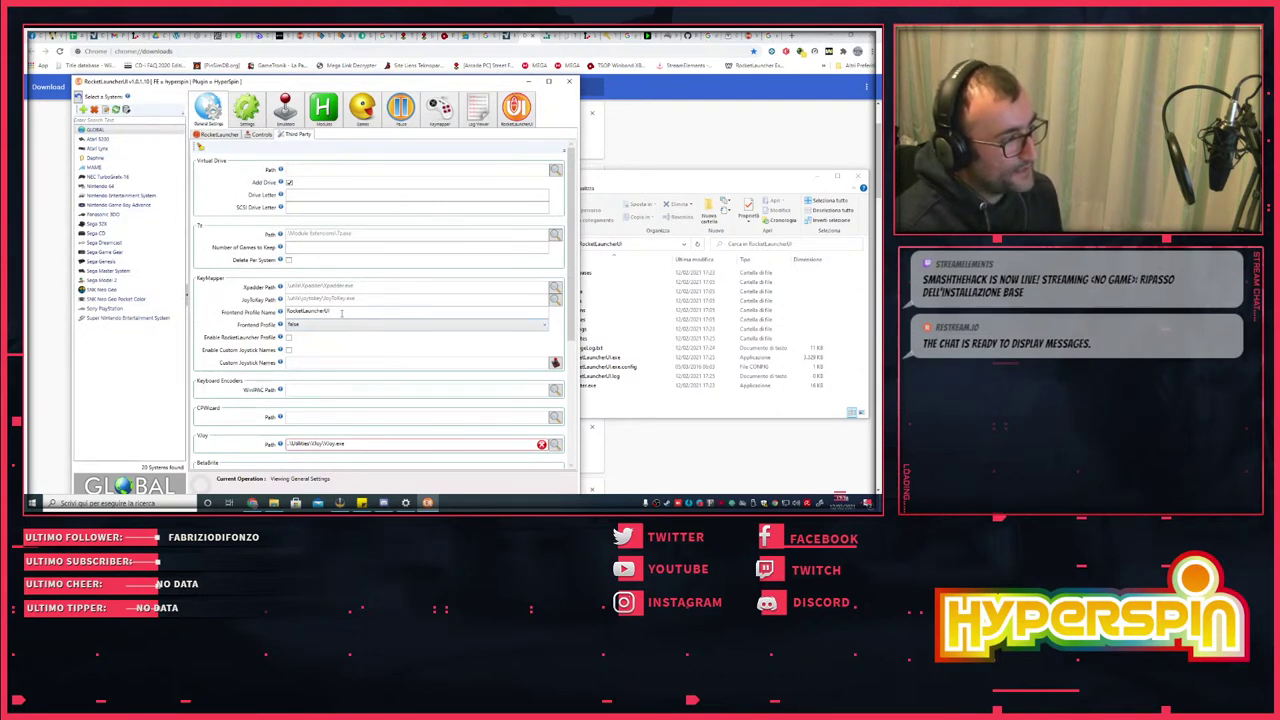
# - Set the KeyMapper frontend profile to joytokey and enable the RocketLauncher profile in the third-party settings
pyautogui.click(371, 328)
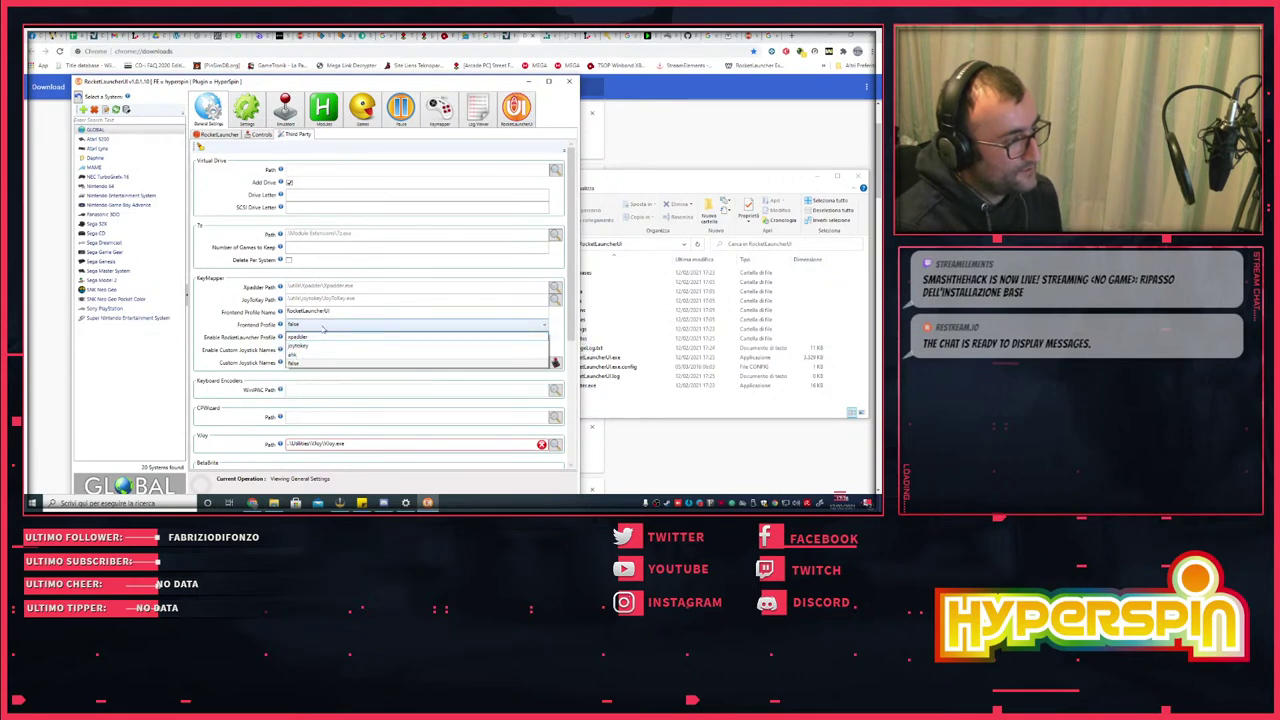
pyautogui.click(306, 348)
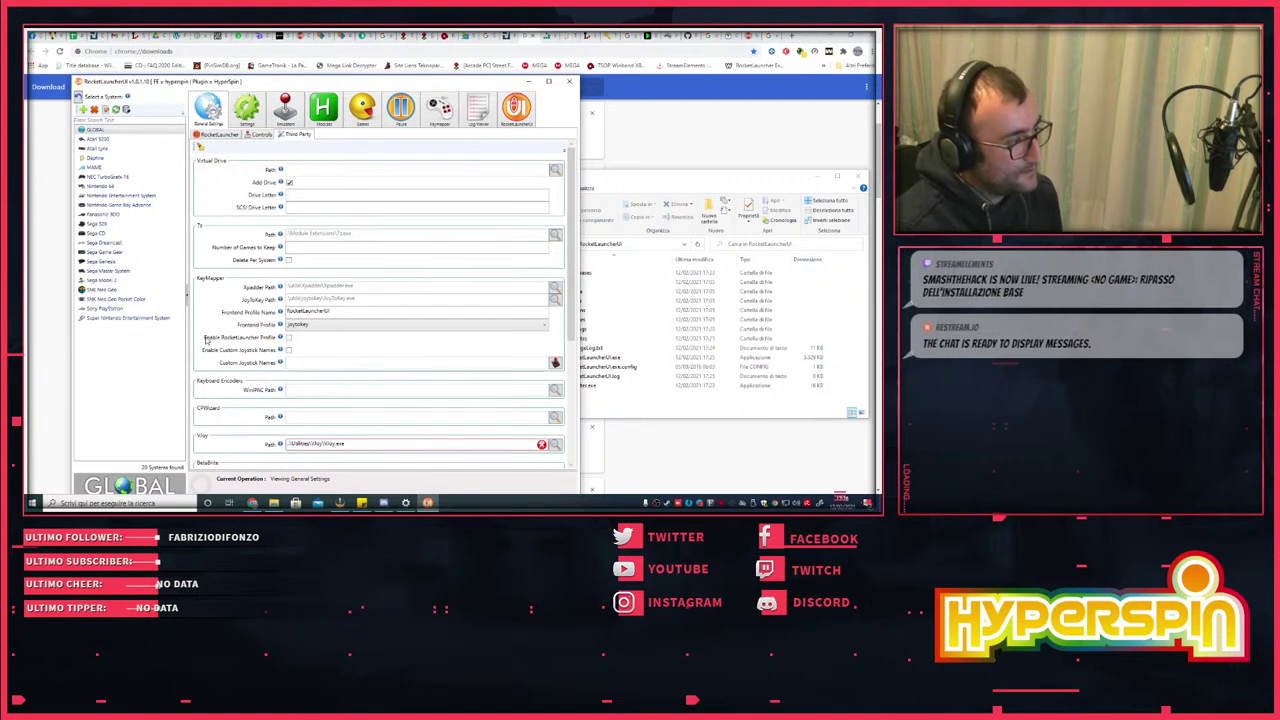
pyautogui.click(288, 338)
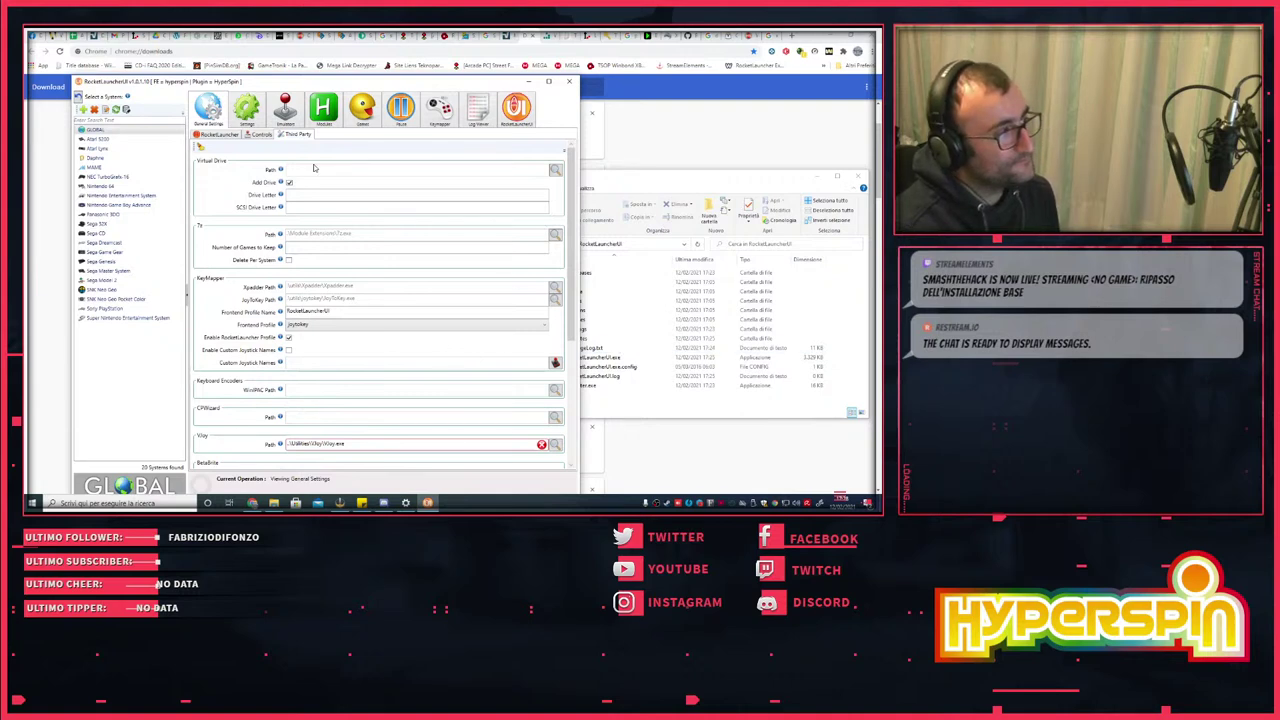
# - Add a JoyToKey frontend profile in the global keymapper settings and select it
pyautogui.click(261, 135)
pyautogui.click(224, 134)
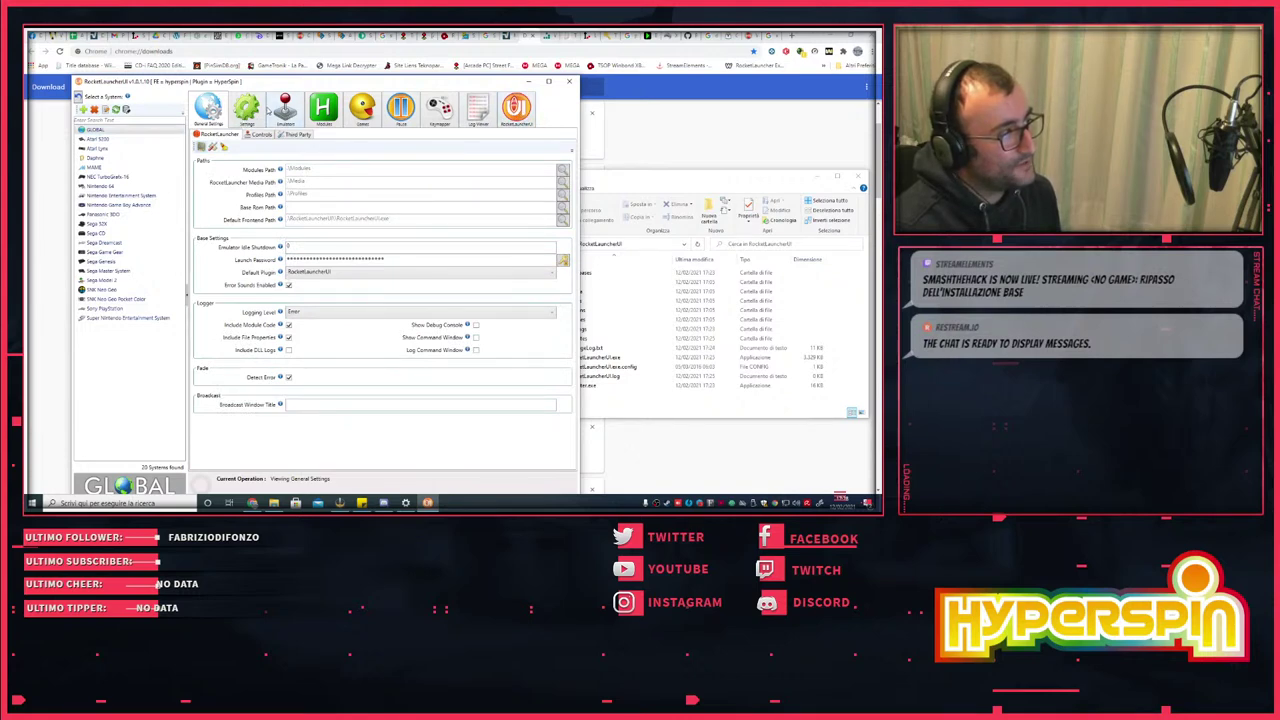
pyautogui.click(440, 110)
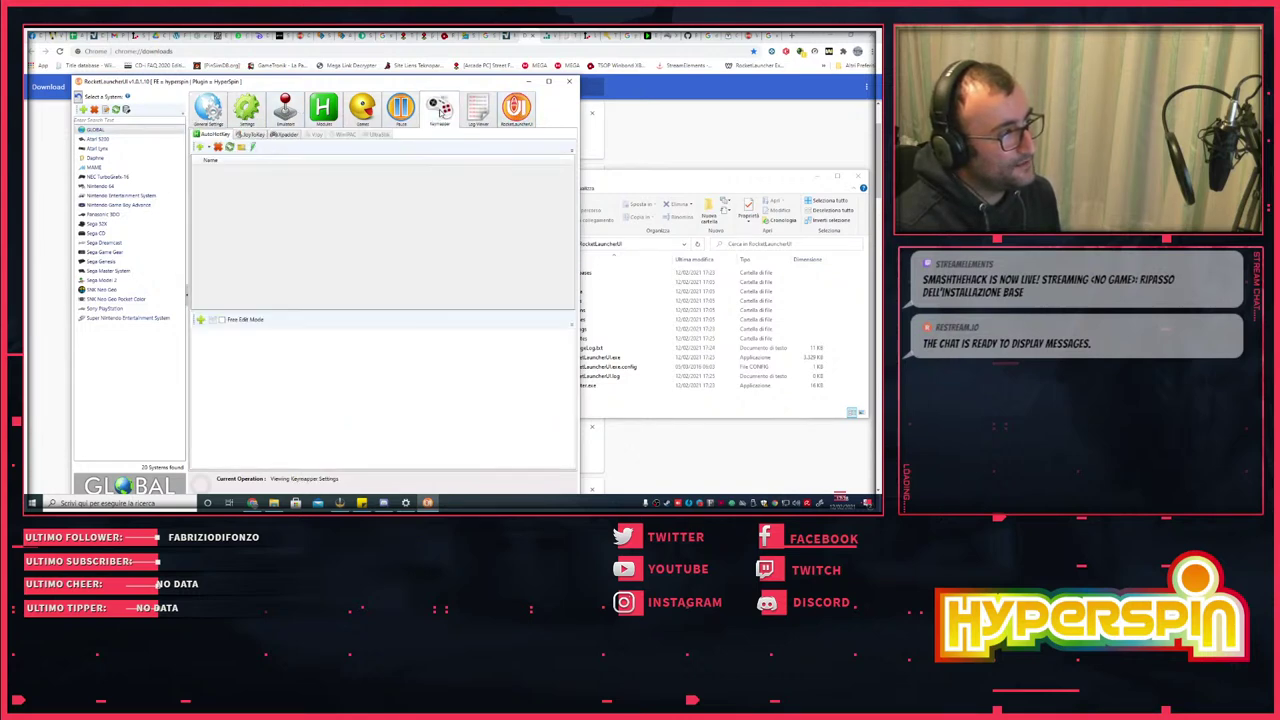
pyautogui.click(252, 134)
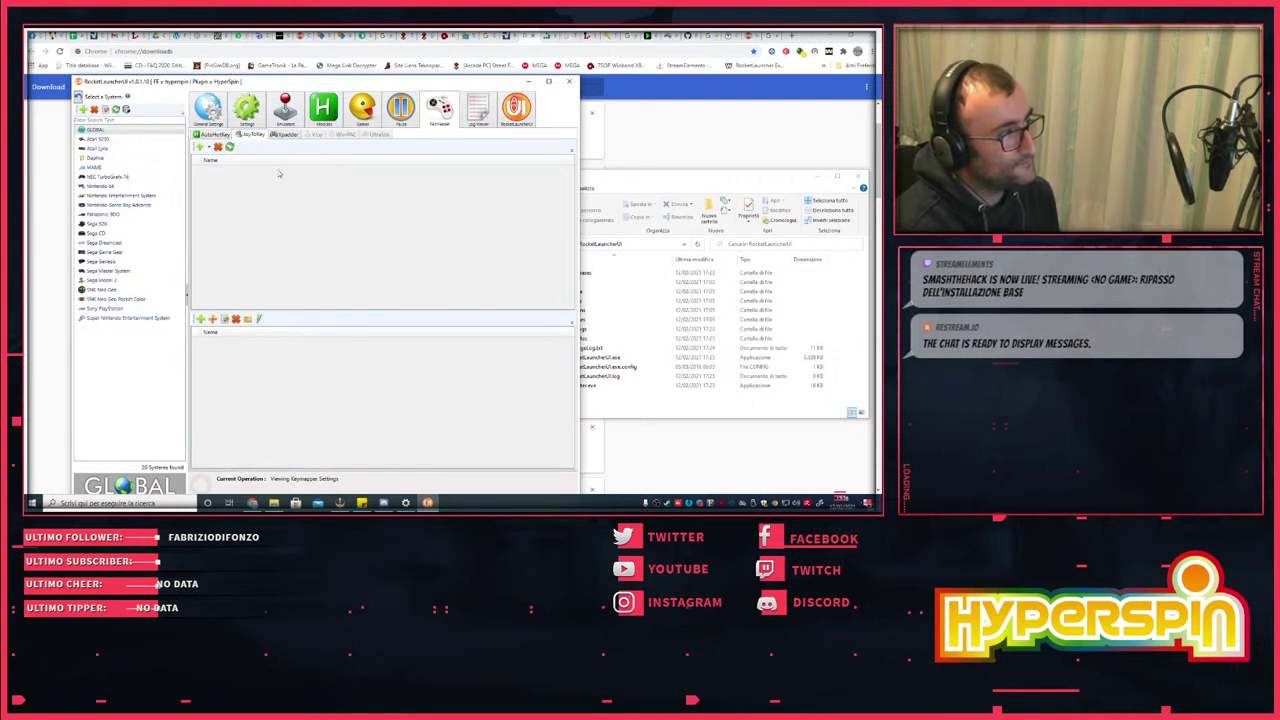
pyautogui.click(203, 147)
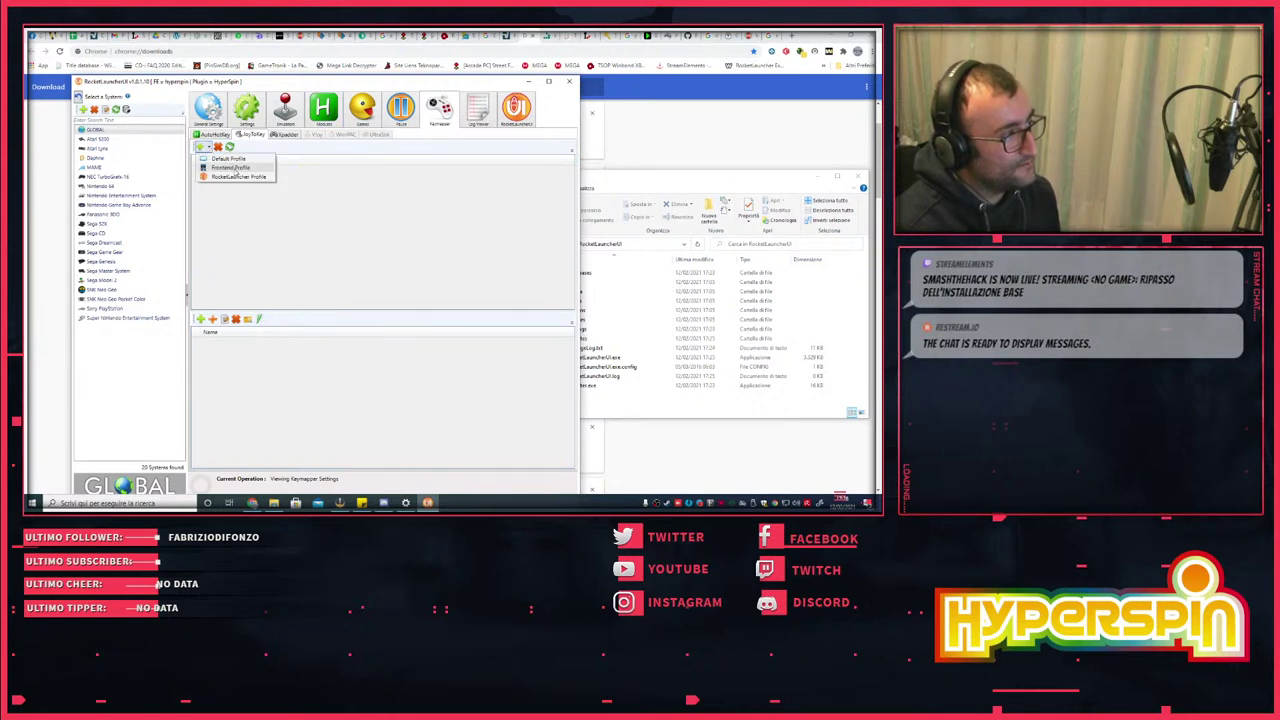
pyautogui.click(233, 168)
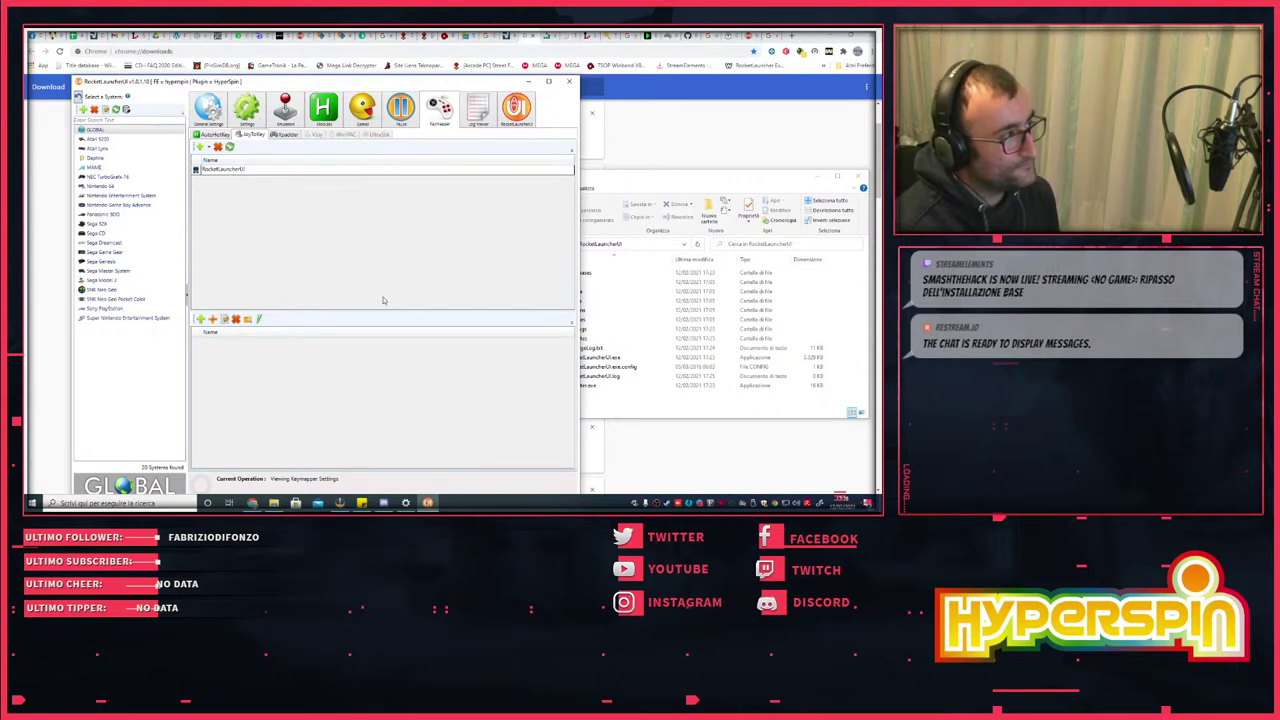
pyautogui.click(222, 170)
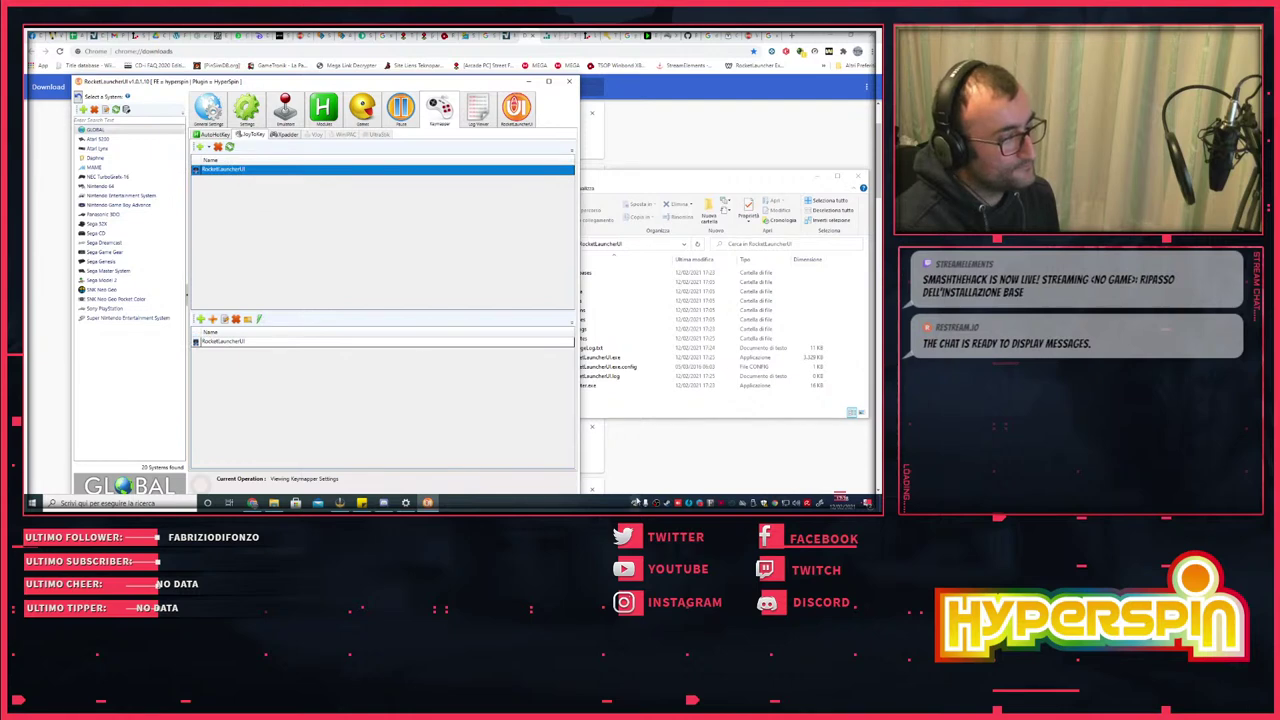
# - Bring up the JoyToKey window with the RocketLauncherUI profile and place it over the keymapper settings
pyautogui.click(634, 503)
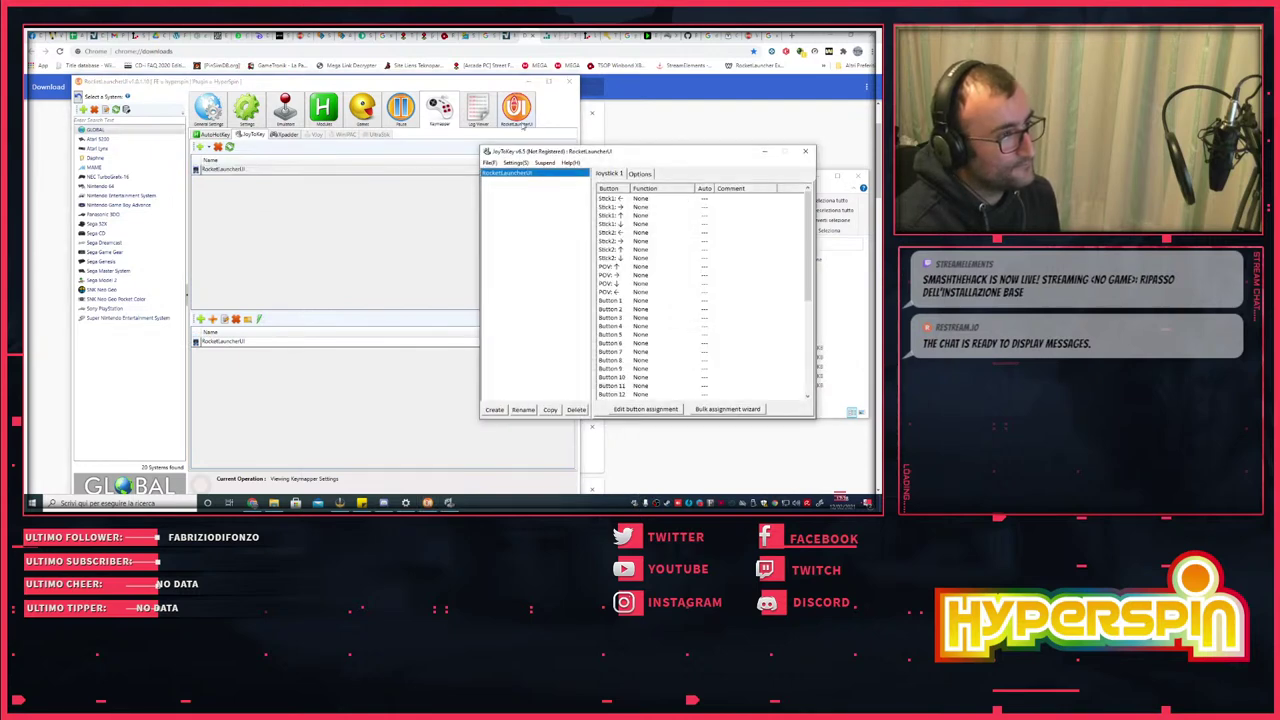
pyautogui.moveTo(612, 152); pyautogui.dragTo(478, 152)
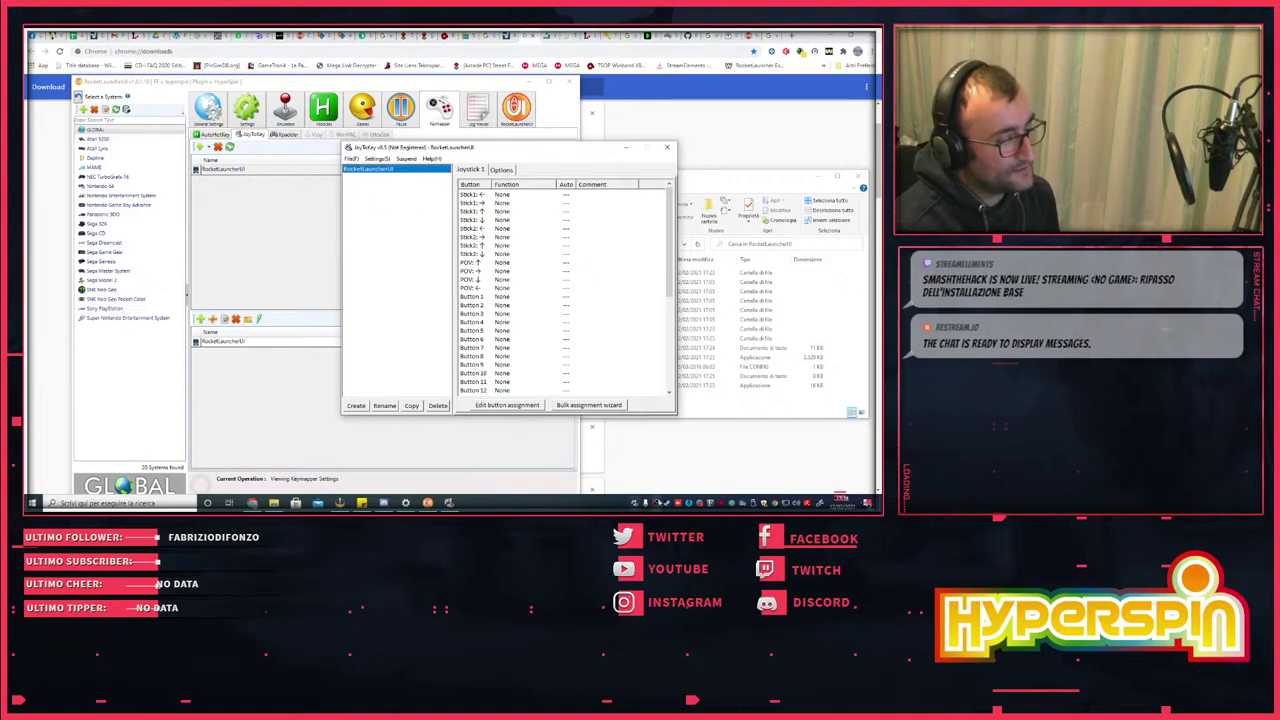
pyautogui.moveTo(464, 151); pyautogui.dragTo(434, 150)
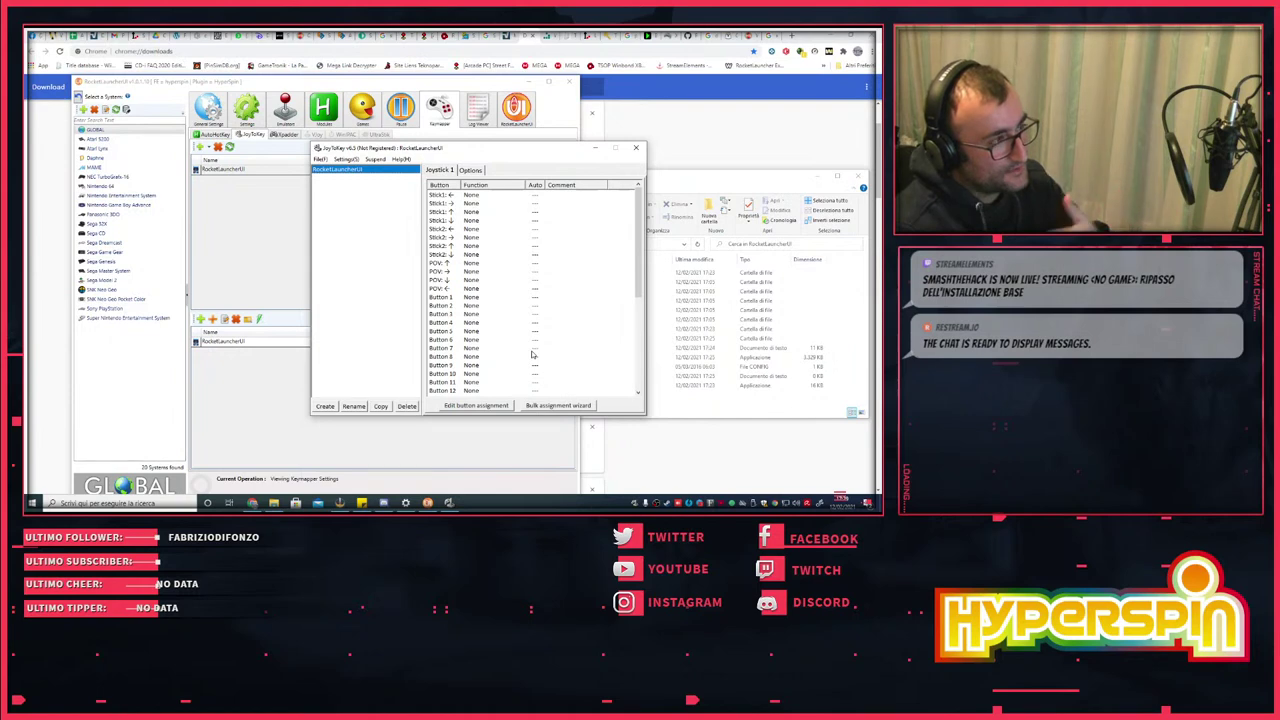
# - Review JoyToKey's preferences for minimized start and taskbar hiding, and accept them
pyautogui.click(347, 159)
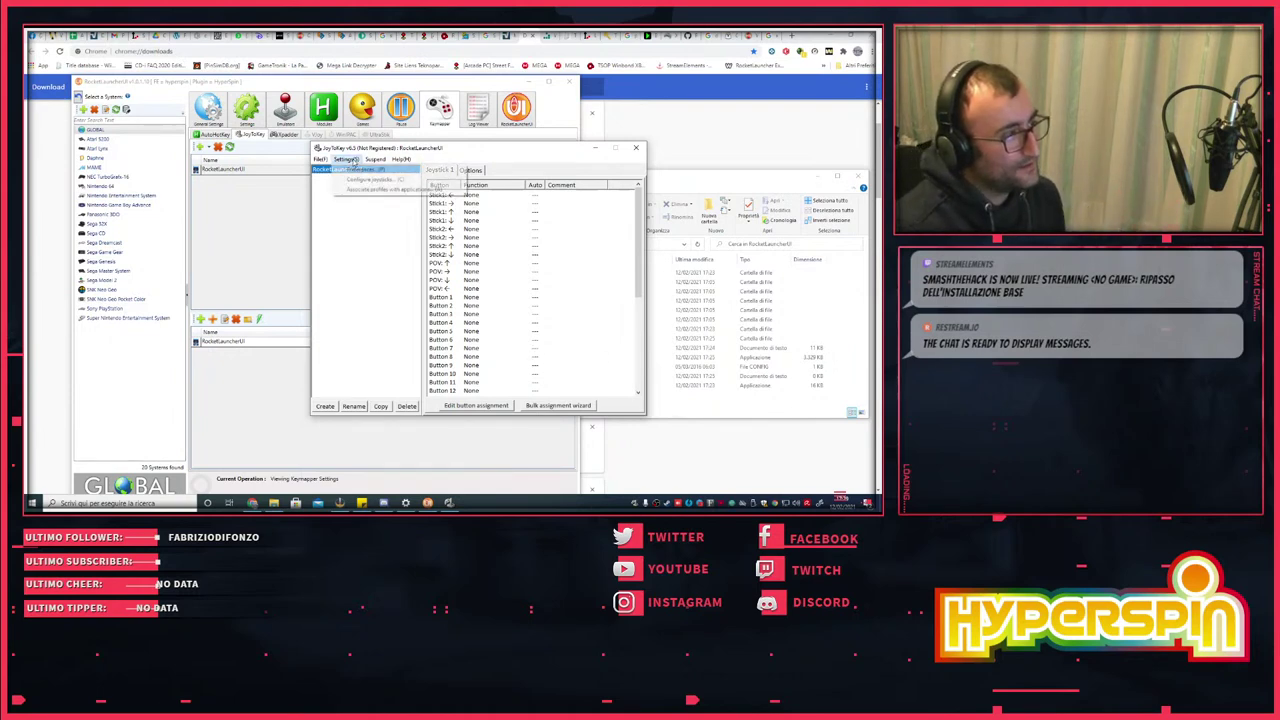
pyautogui.click(360, 170)
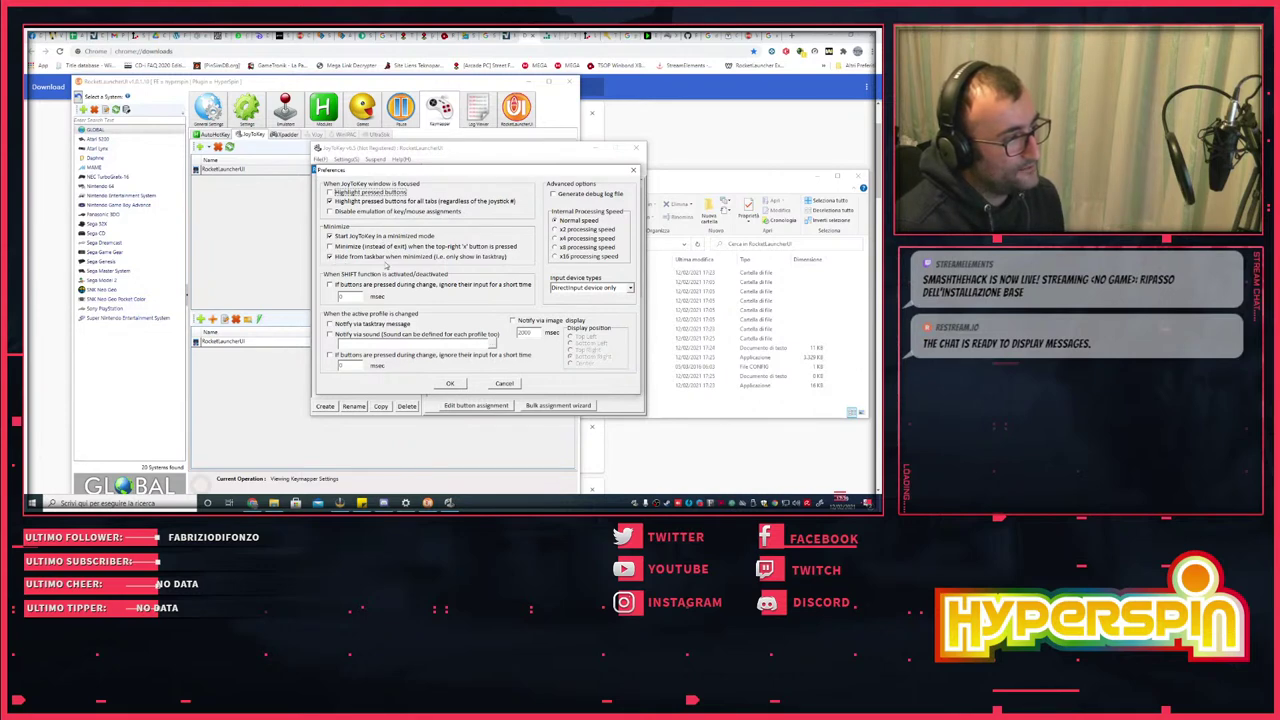
pyautogui.click(449, 384)
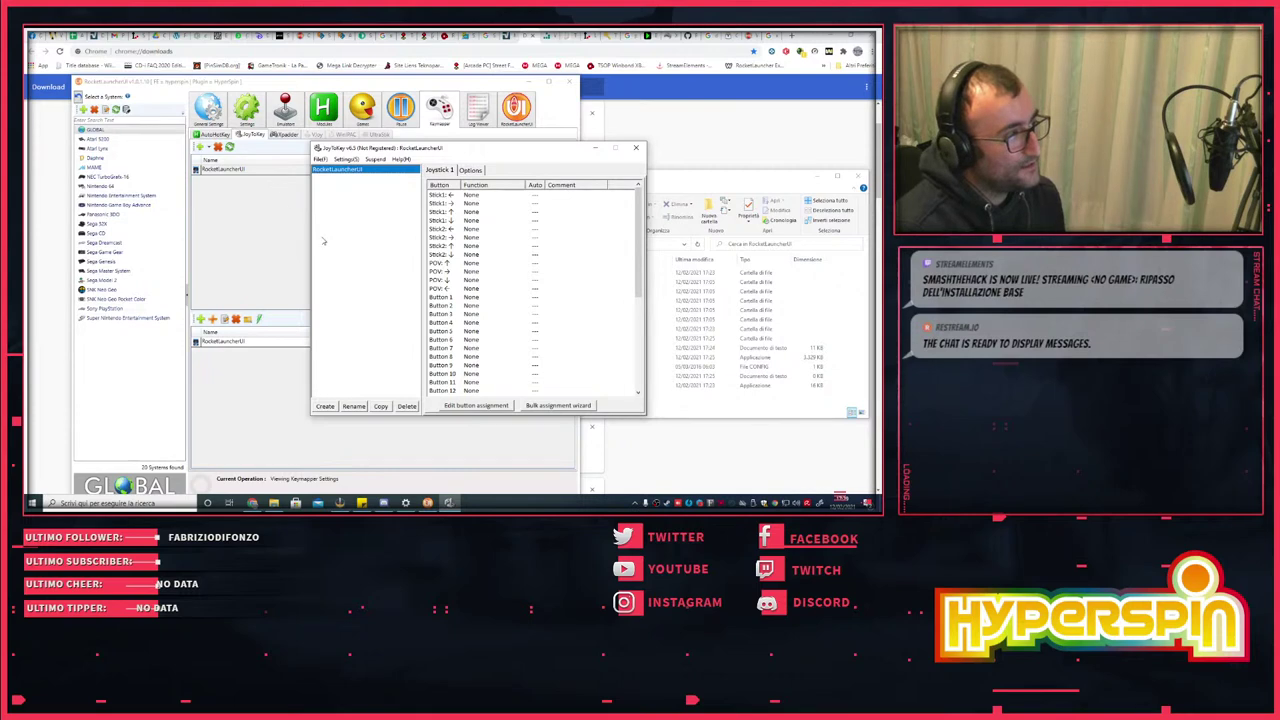
# - Arrange the JoyToKey window beside the file window showing the RocketLauncherUI folder
pyautogui.moveTo(470, 148)
pyautogui.mouseDown()
pyautogui.moveTo(540, 157)
pyautogui.moveTo(472, 161)
pyautogui.mouseUp()
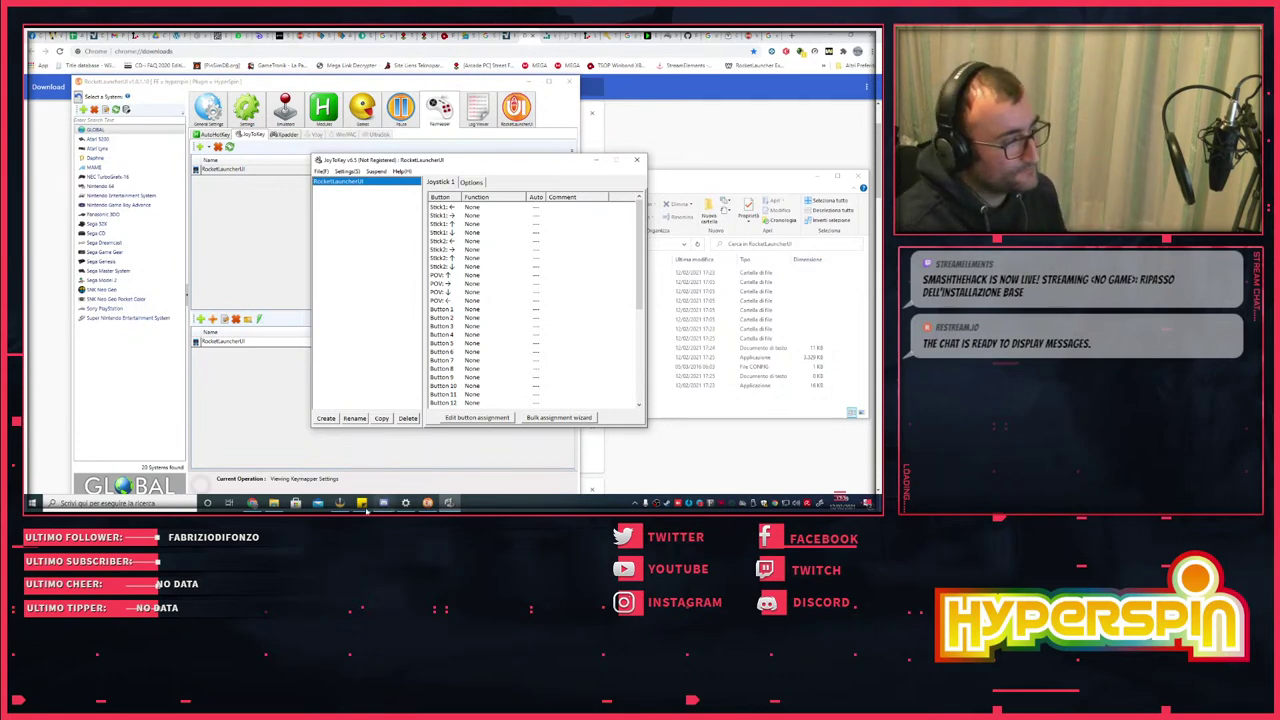
pyautogui.click(273, 502)
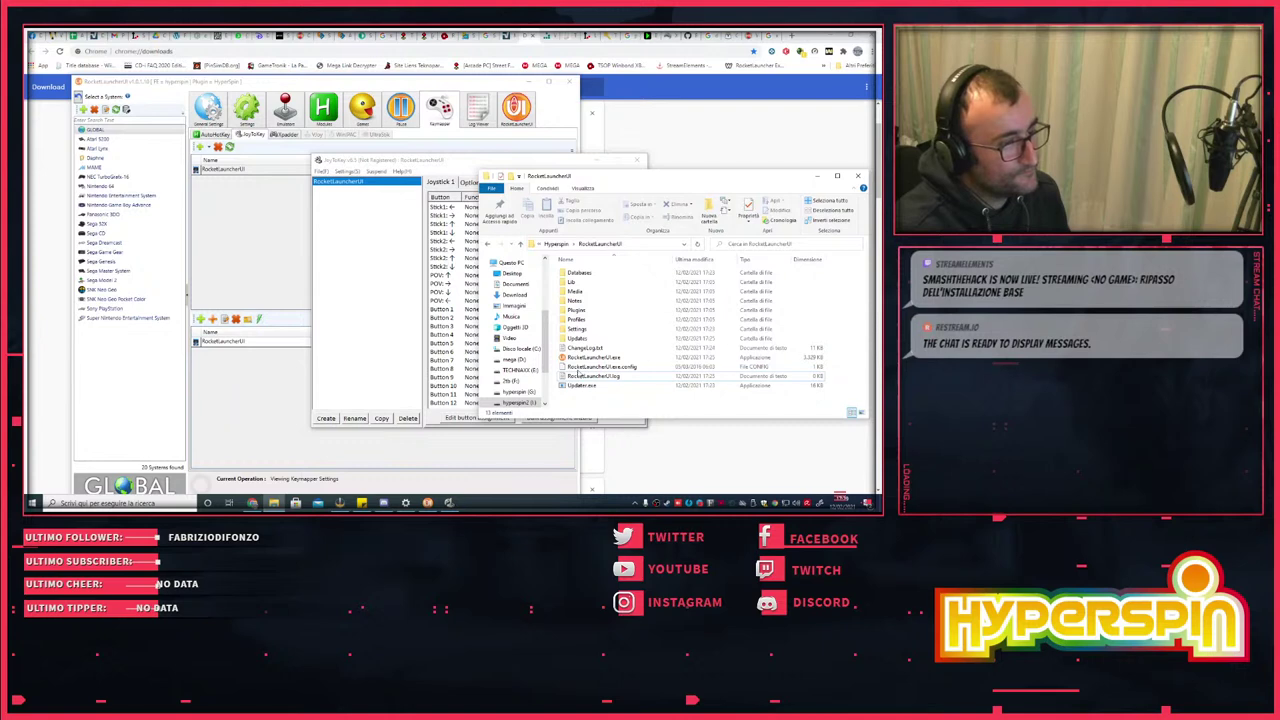
pyautogui.moveTo(445, 166); pyautogui.dragTo(352, 182)
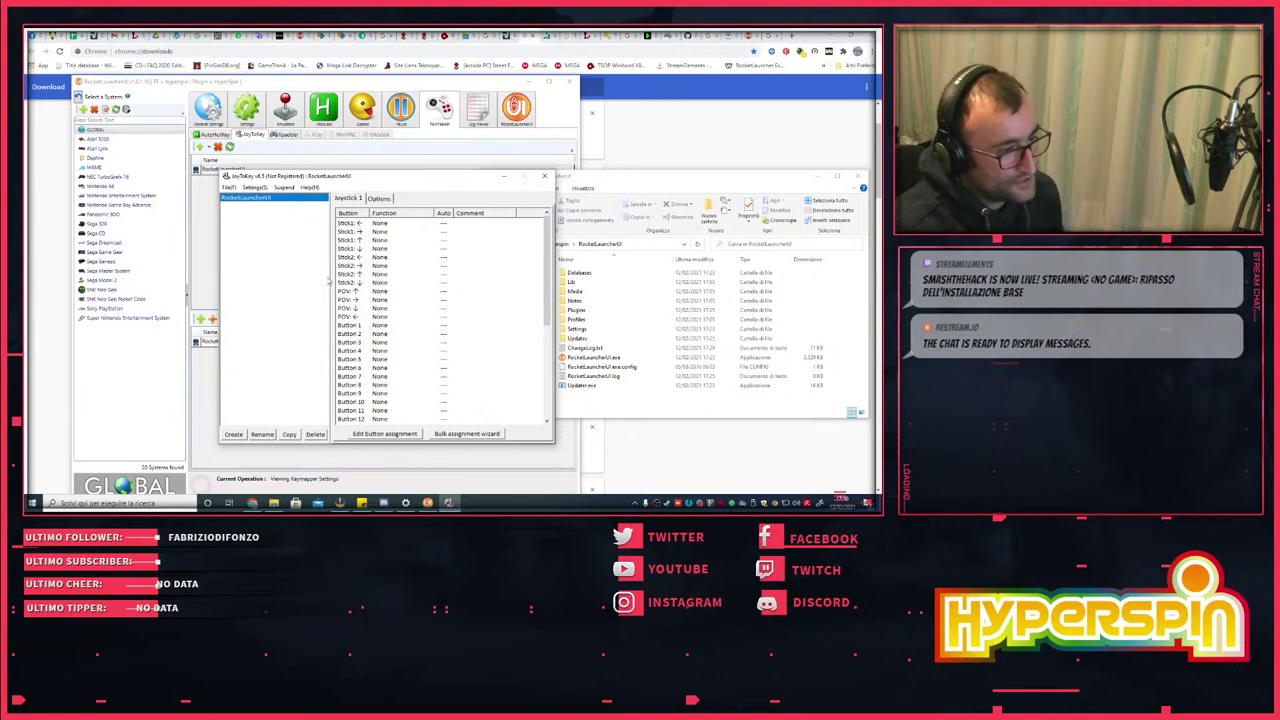
pyautogui.click(671, 183)
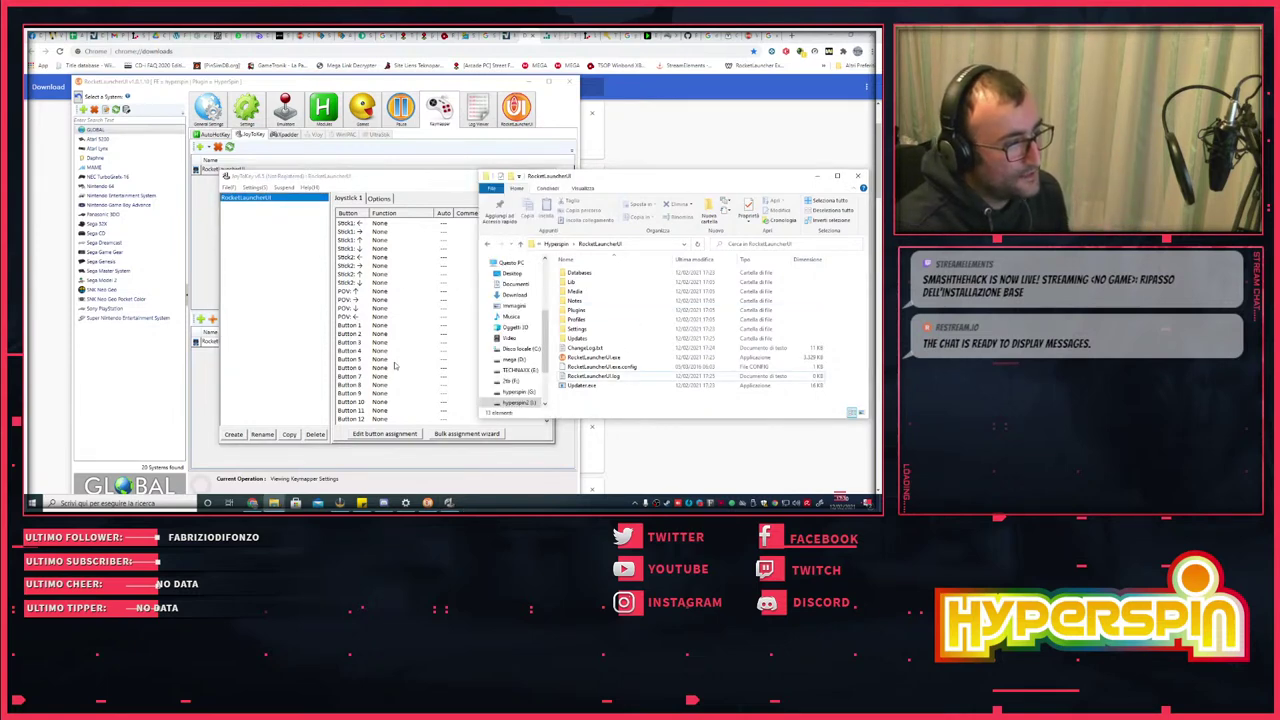
# - Map Joystick 1's POV up, right, down and left directions to the matching keyboard arrow keys in the RocketLauncherUI profile
pyautogui.click(388, 290)
pyautogui.click(385, 308)
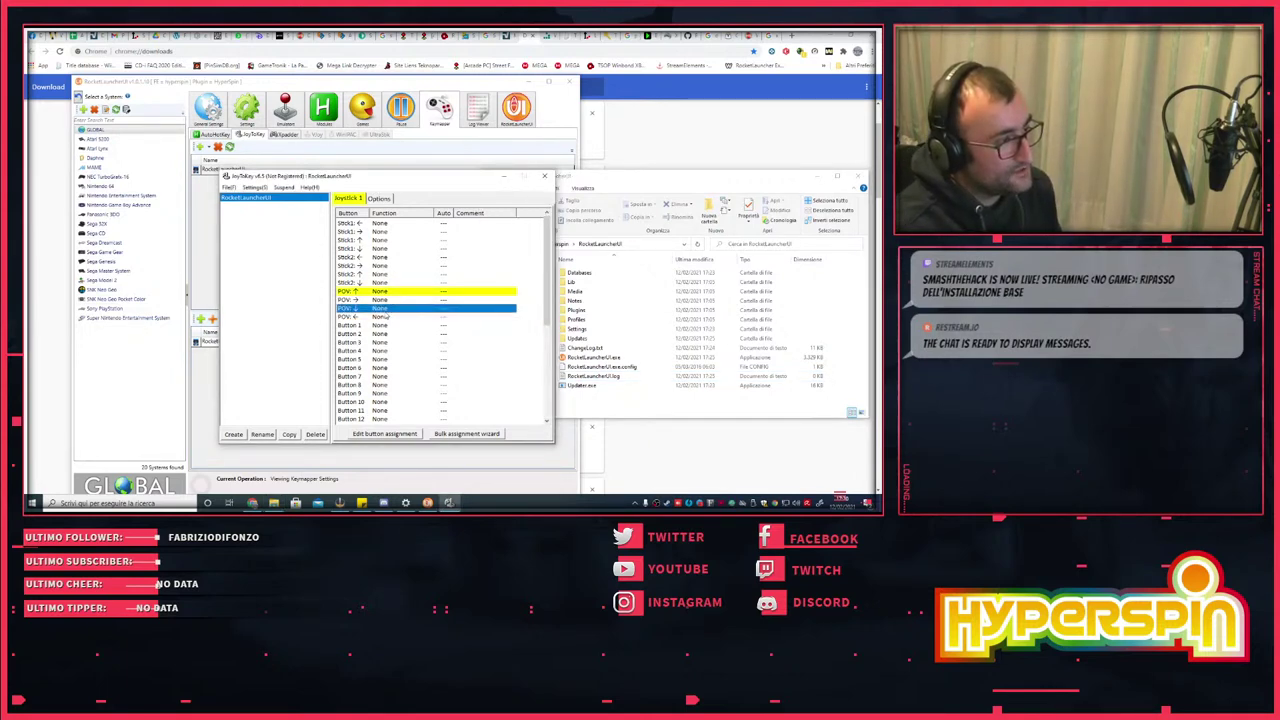
pyautogui.doubleClick(396, 295)
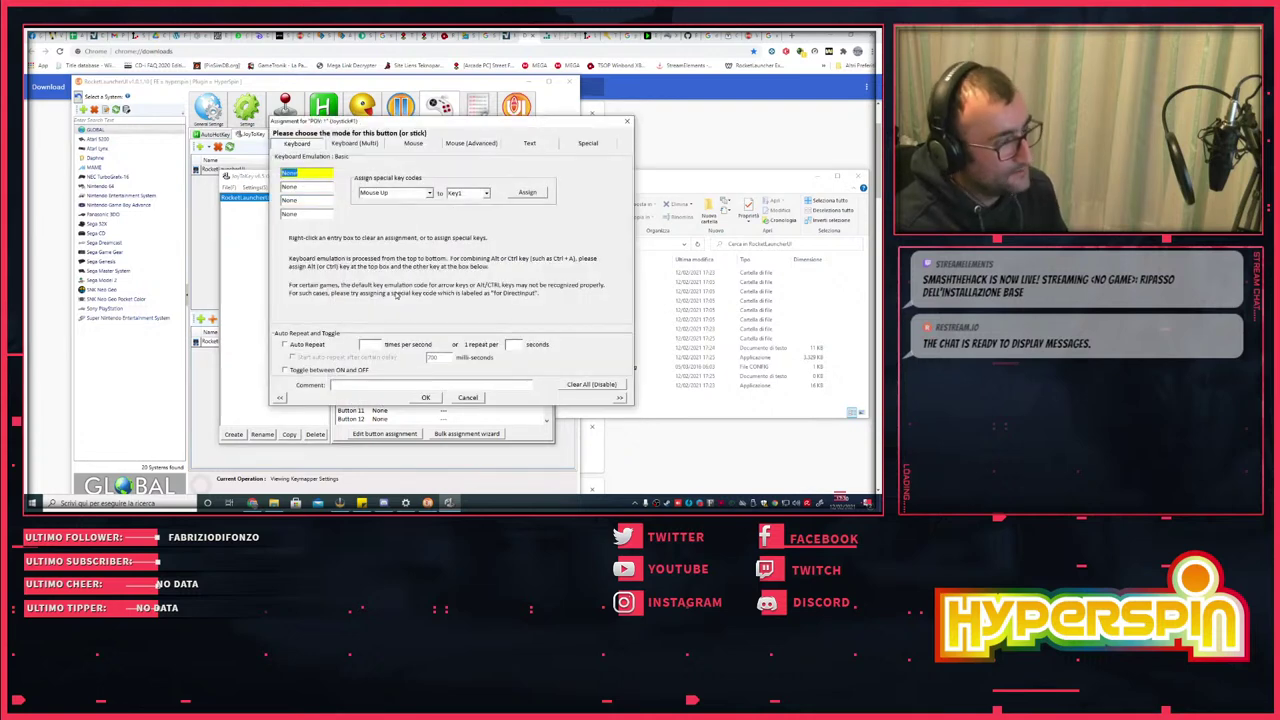
pyautogui.press('Up')
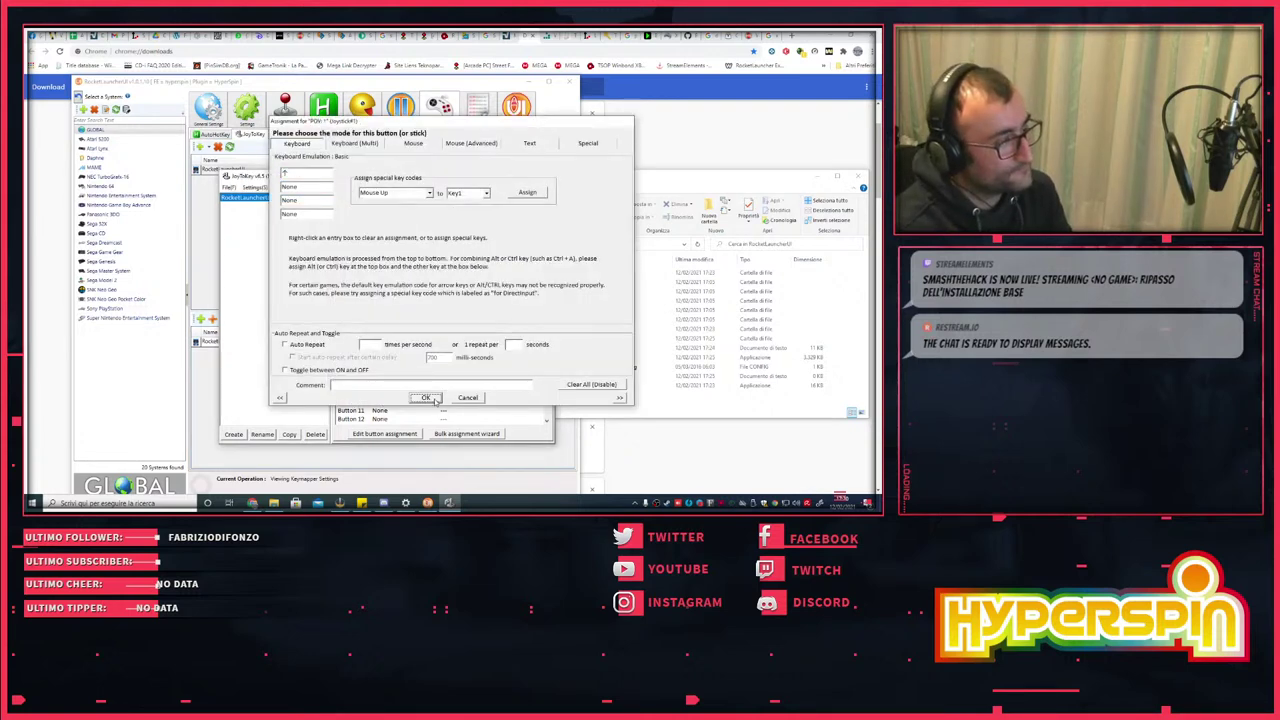
pyautogui.press('Return')
pyautogui.doubleClick(381, 301)
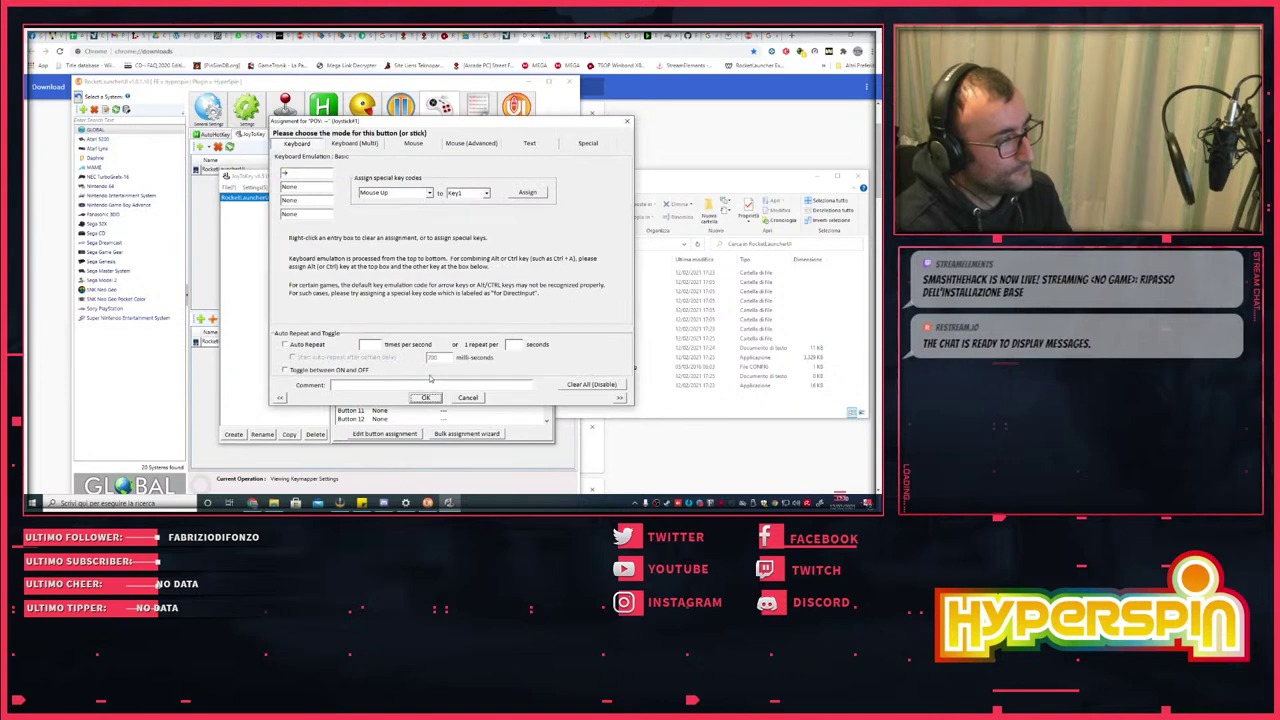
pyautogui.click(427, 398)
pyautogui.doubleClick(378, 312)
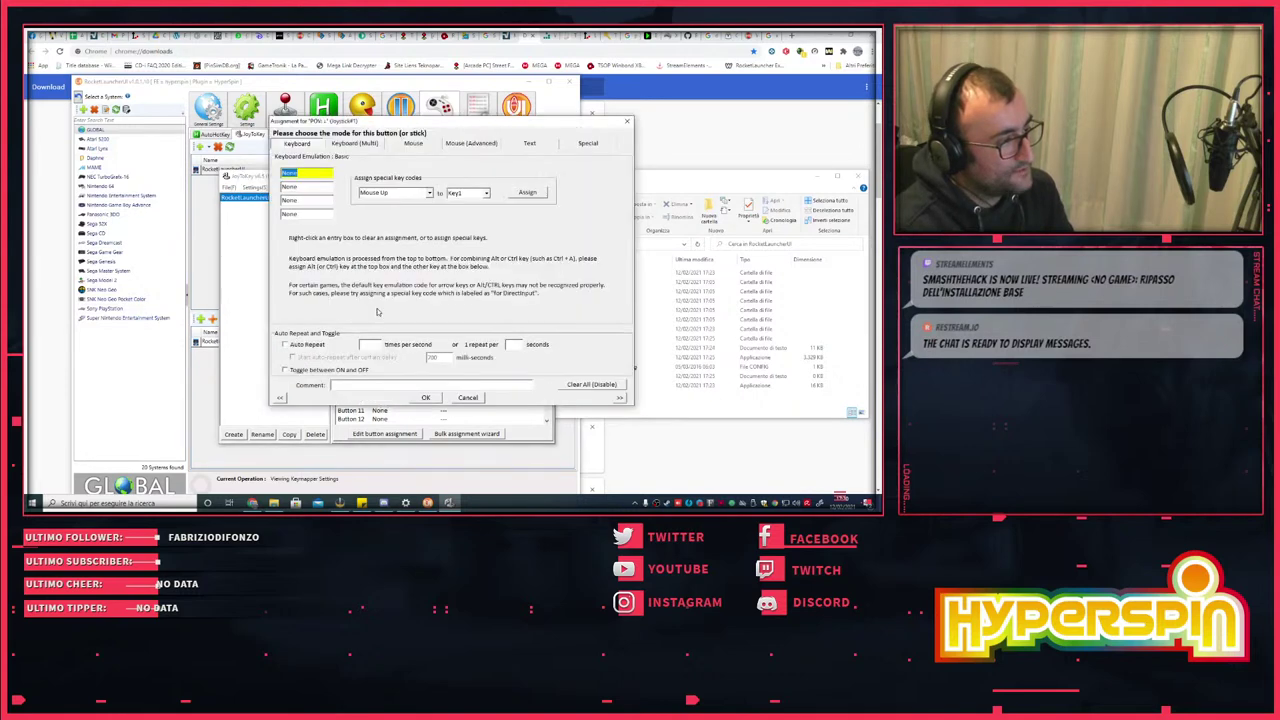
pyautogui.click(427, 398)
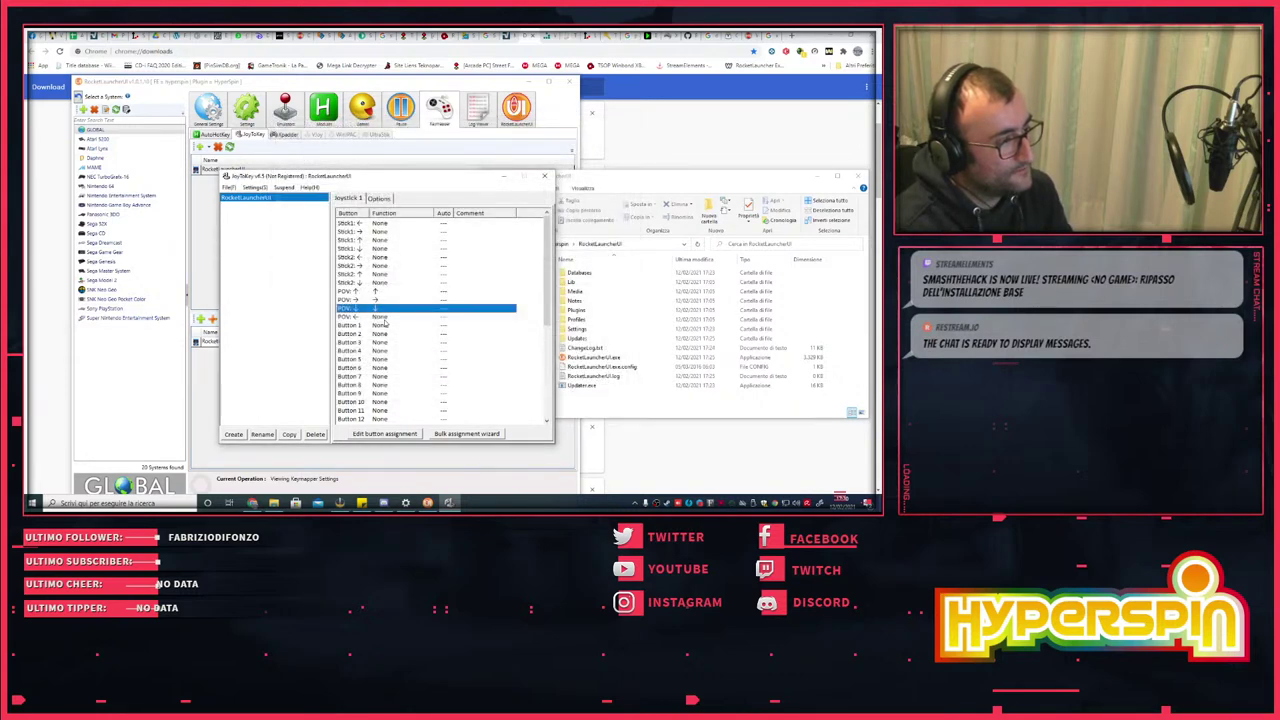
pyautogui.doubleClick(385, 318)
pyautogui.press('Left')
pyautogui.click(427, 398)
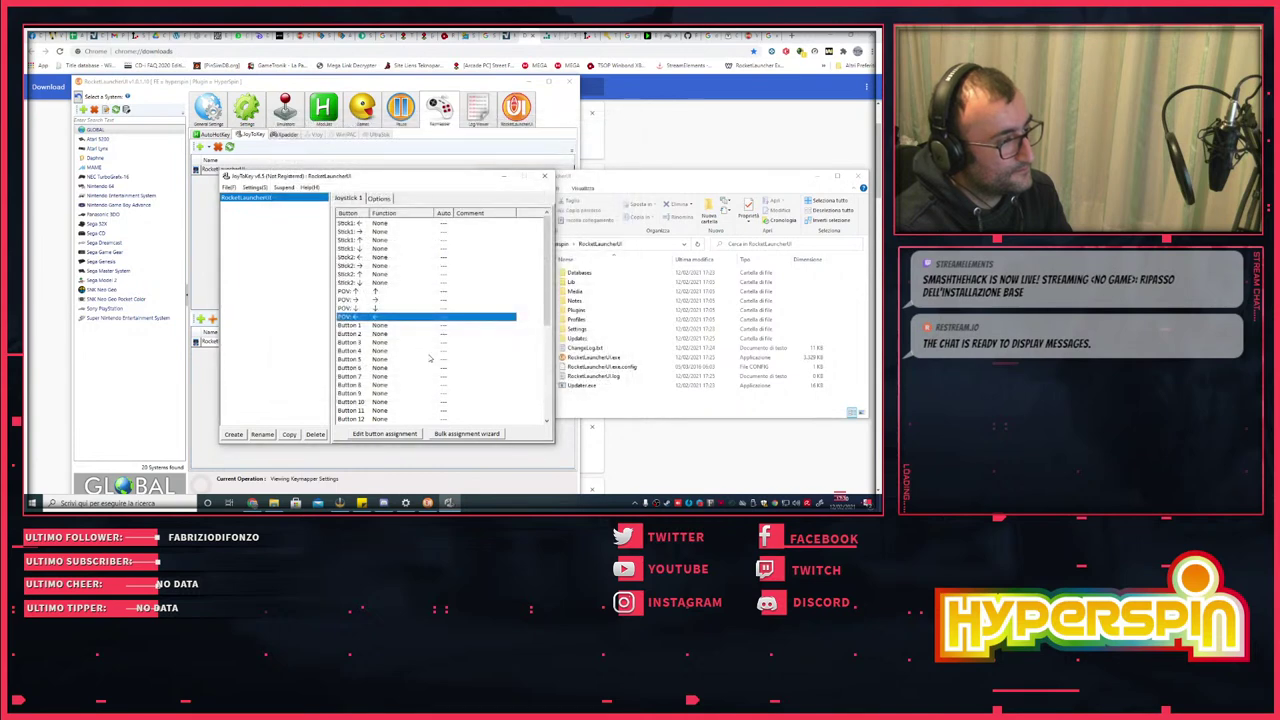
# - Launch HyperHQ from the Hyperspin folder and display its keyboard control assignments beside JoyToKey
pyautogui.hotkey('alt', 'Tab')
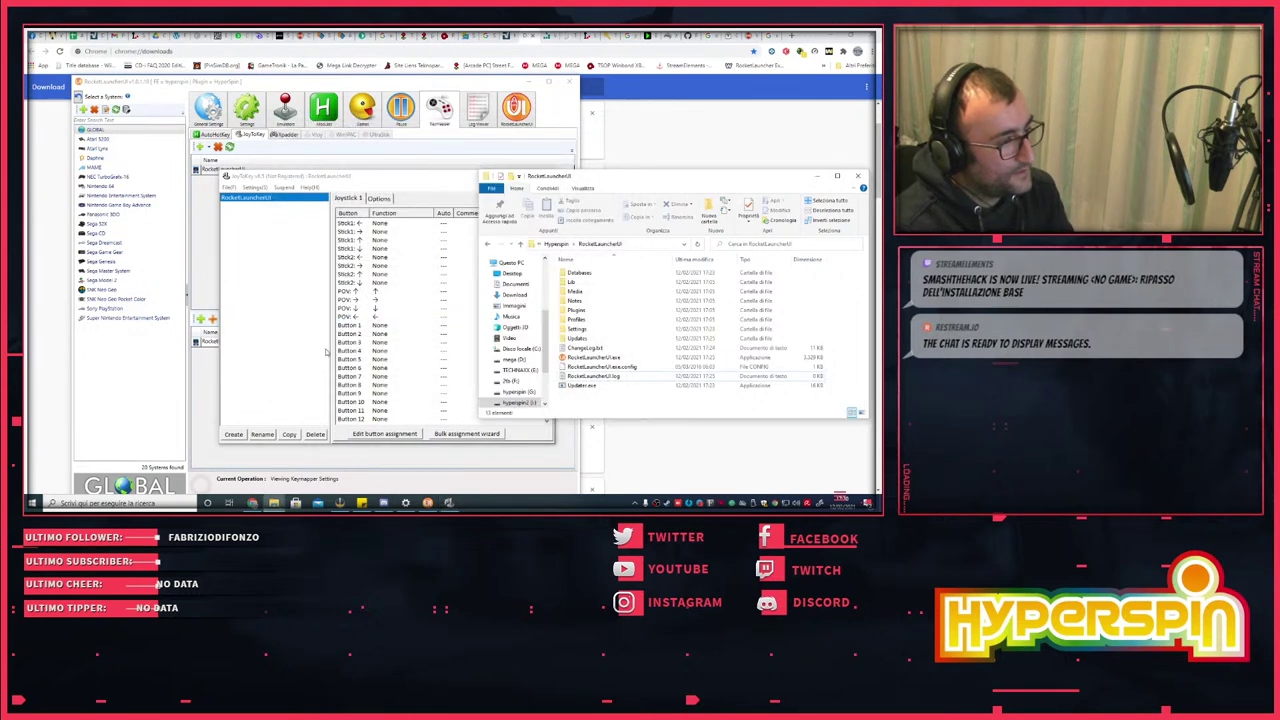
pyautogui.click(555, 244)
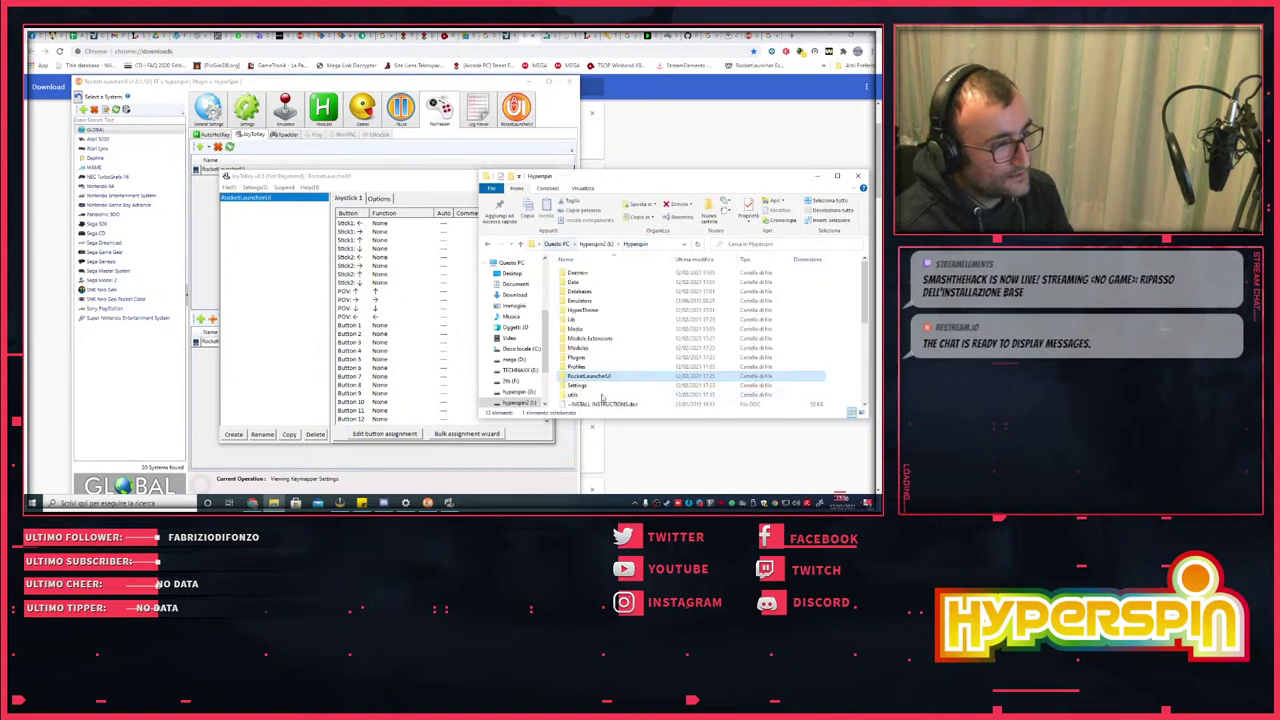
pyautogui.scroll(-5, 602, 398)
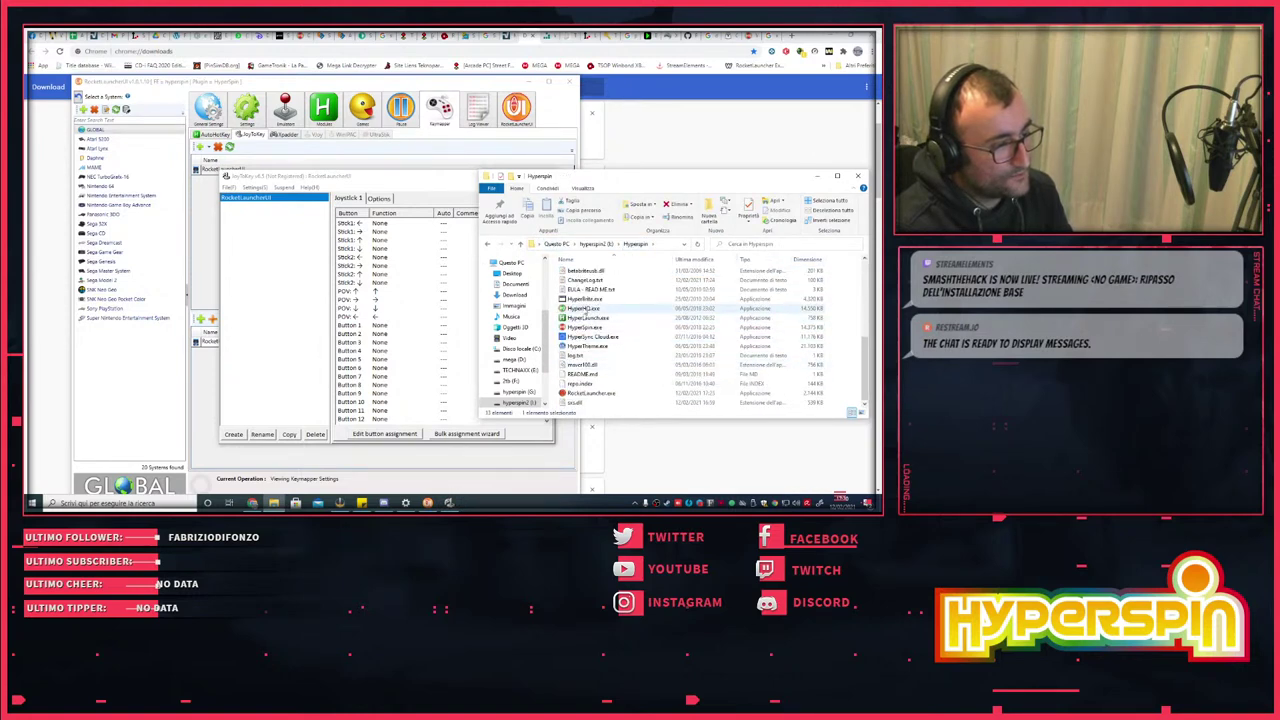
pyautogui.click(601, 309)
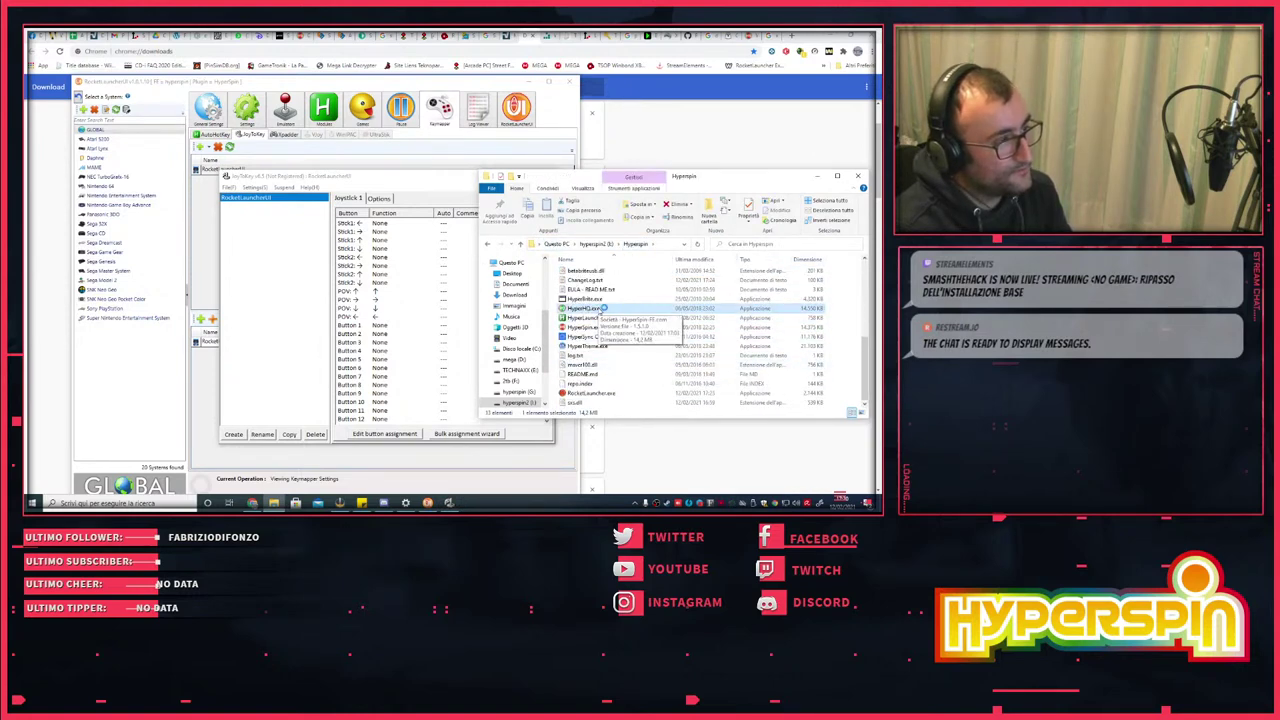
pyautogui.doubleClick(601, 309)
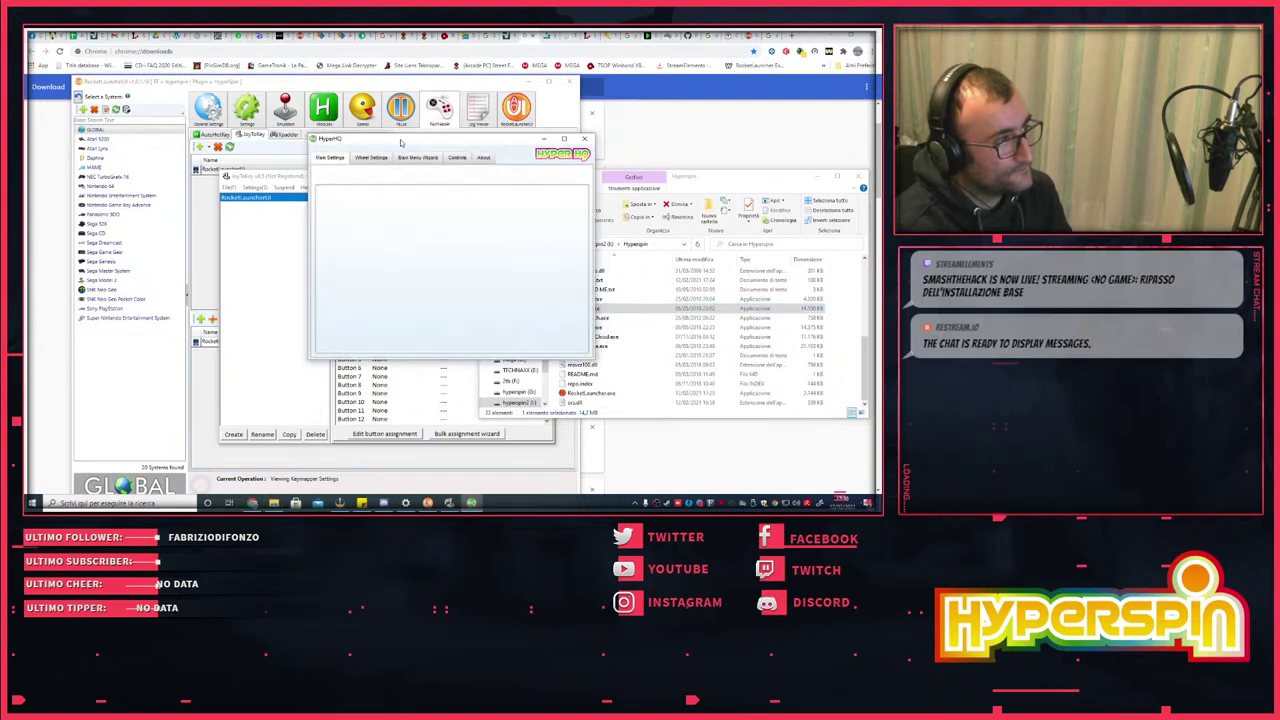
pyautogui.moveTo(400, 143); pyautogui.dragTo(618, 181)
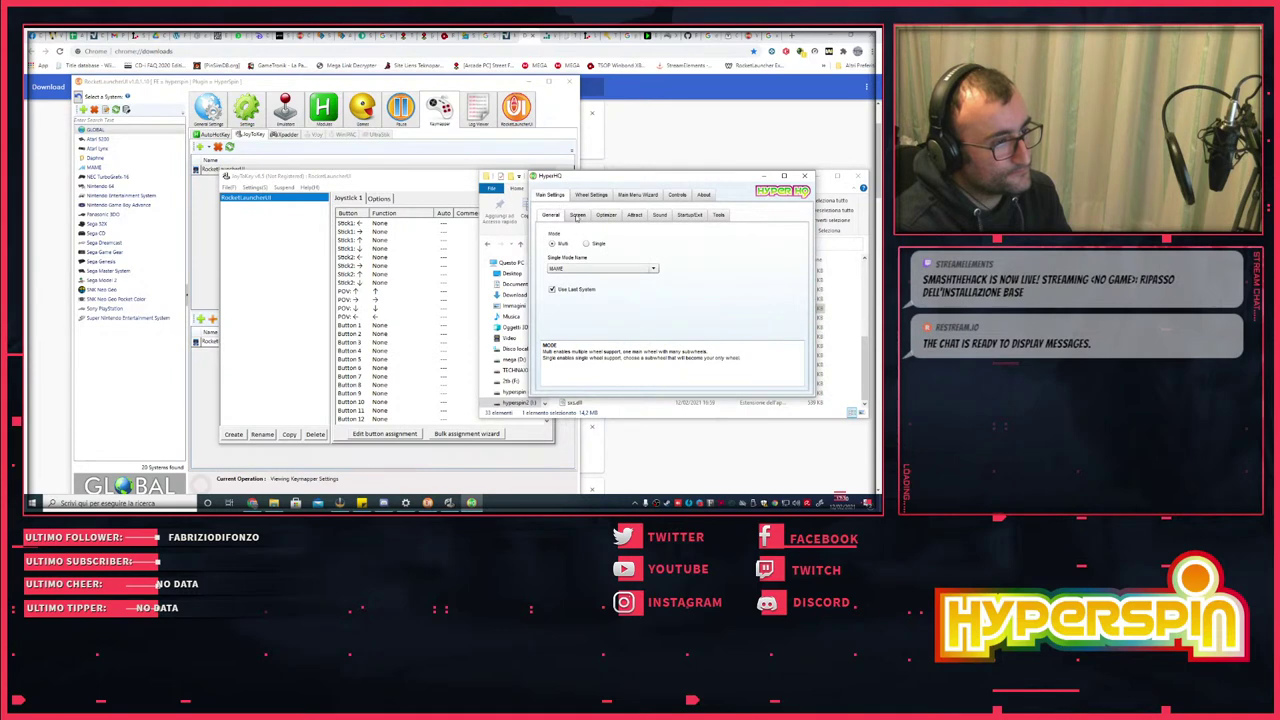
pyautogui.click(588, 199)
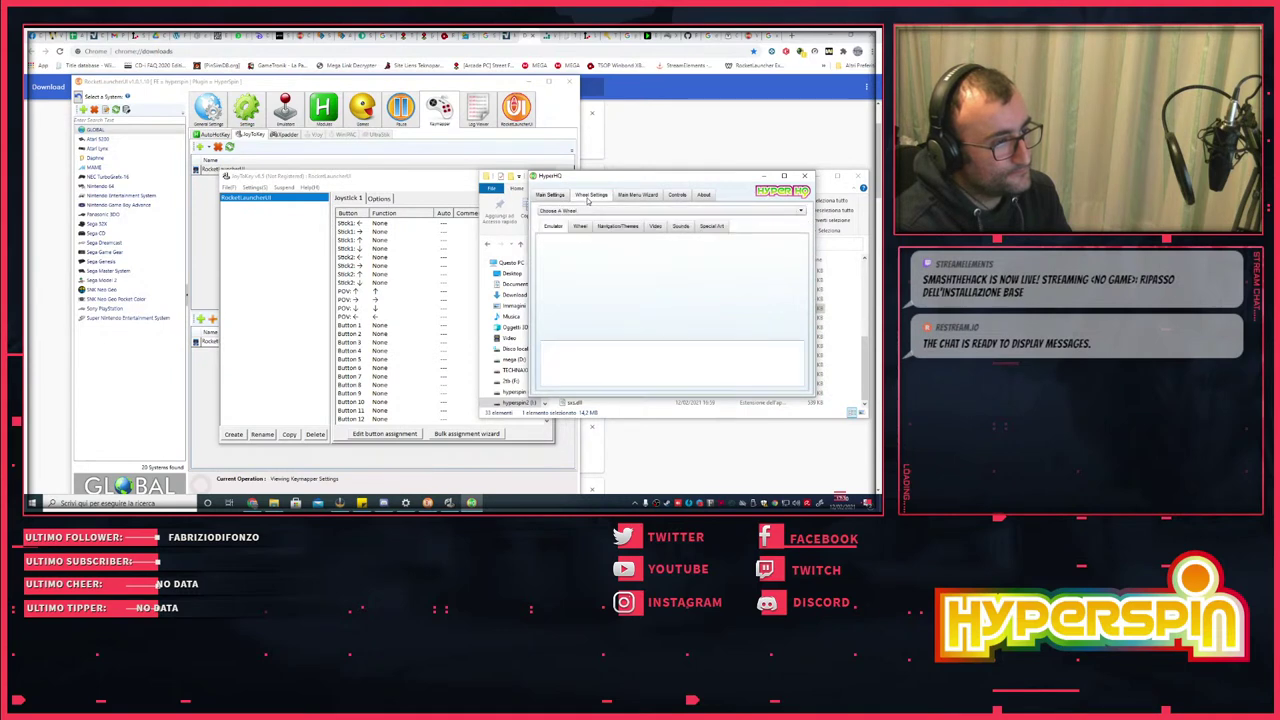
pyautogui.click(677, 194)
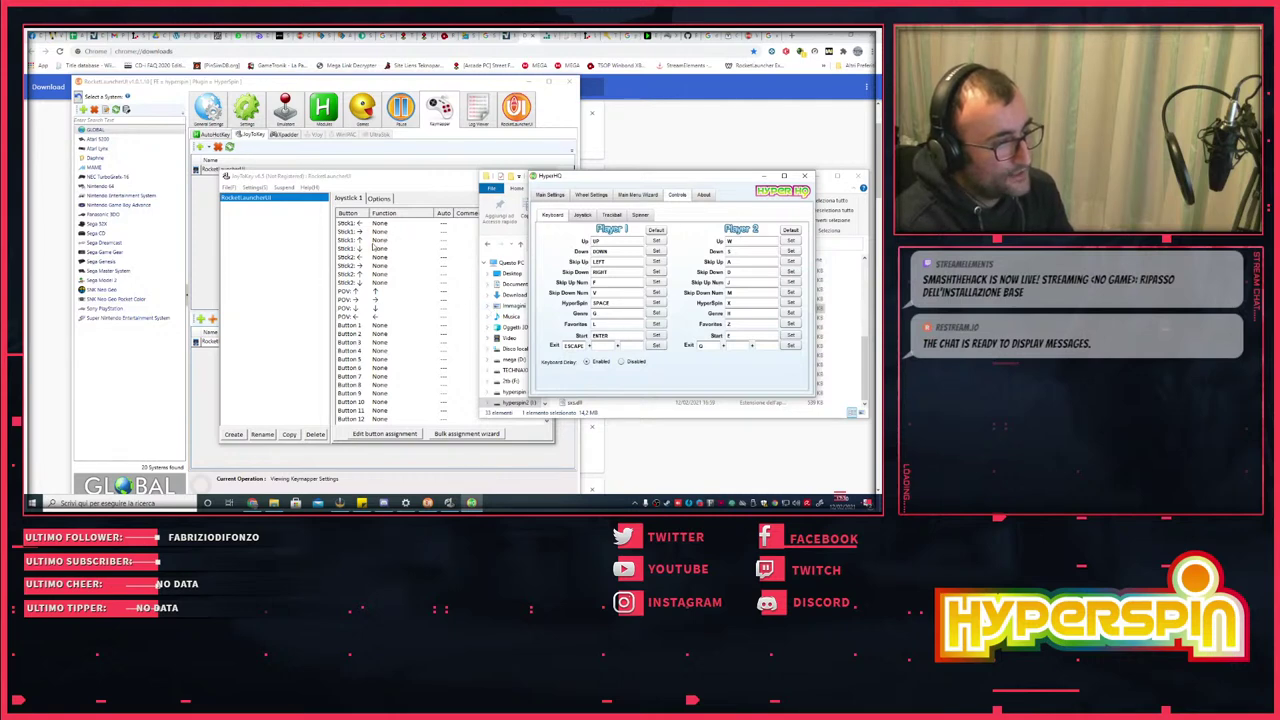
# - Map Joystick 1's Button 4 to the G key and Button 8 to the R key
pyautogui.moveTo(408, 178); pyautogui.dragTo(321, 174)
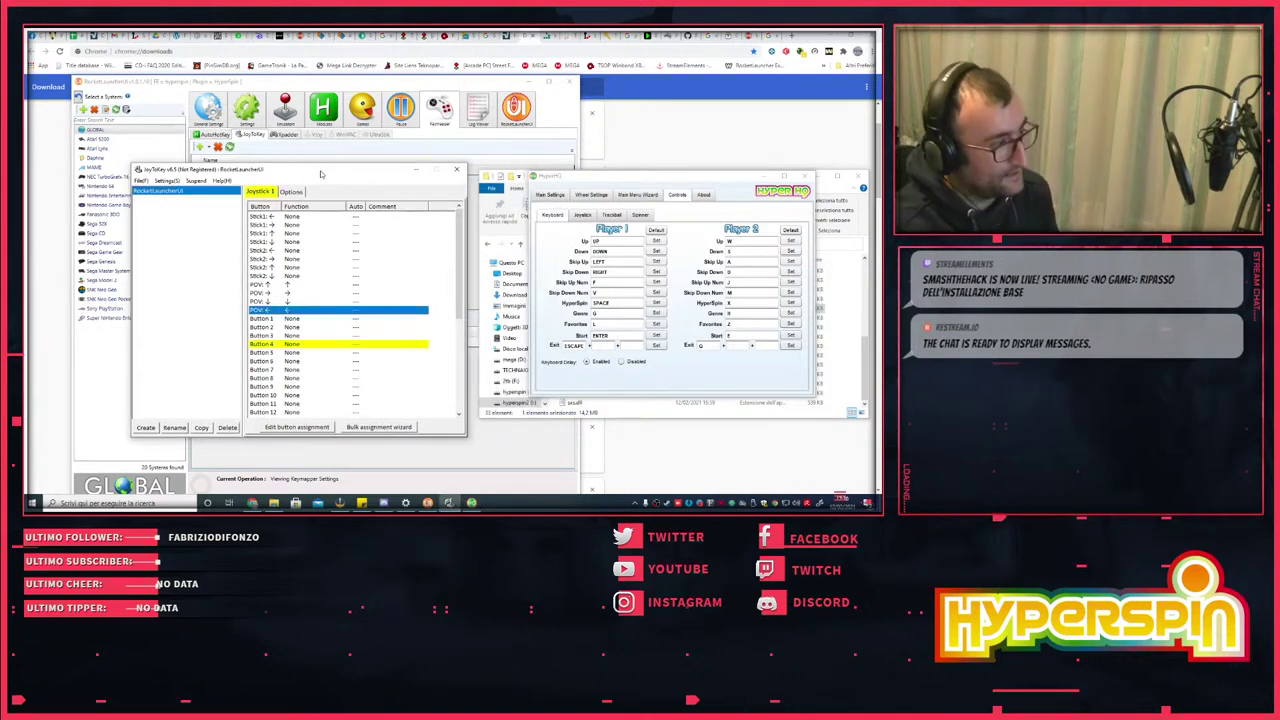
pyautogui.doubleClick(299, 345)
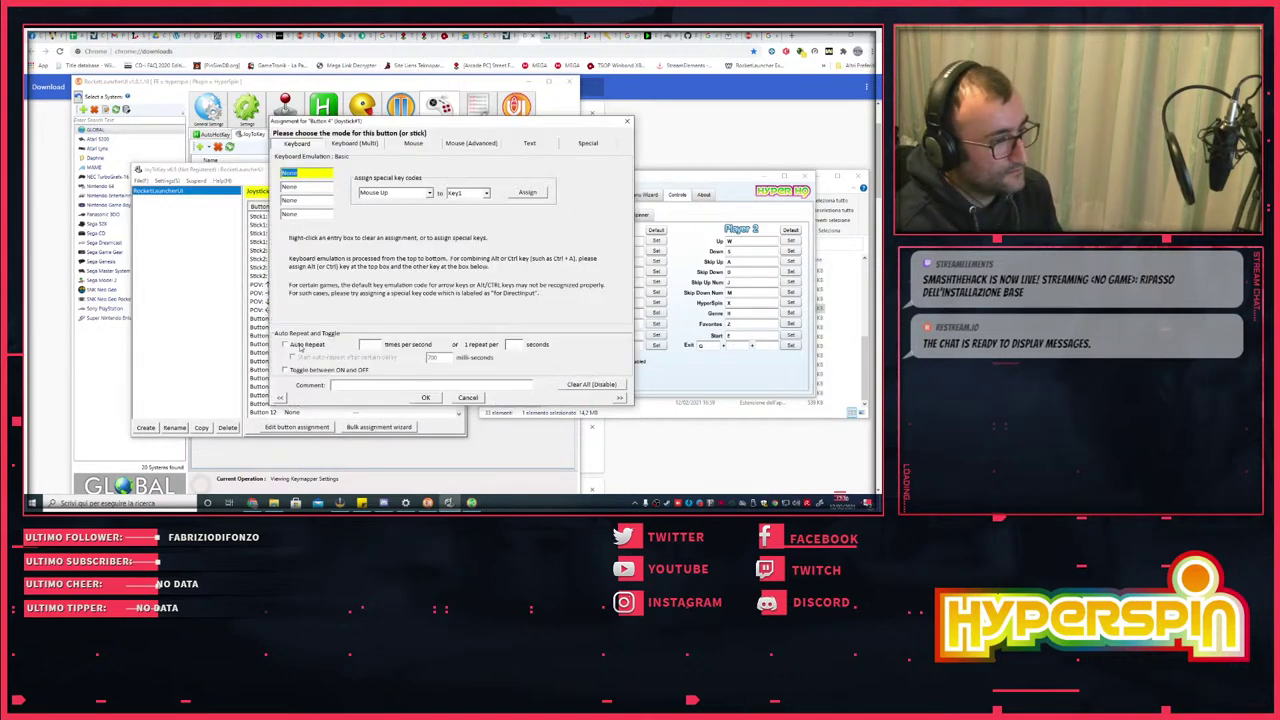
pyautogui.press('g')
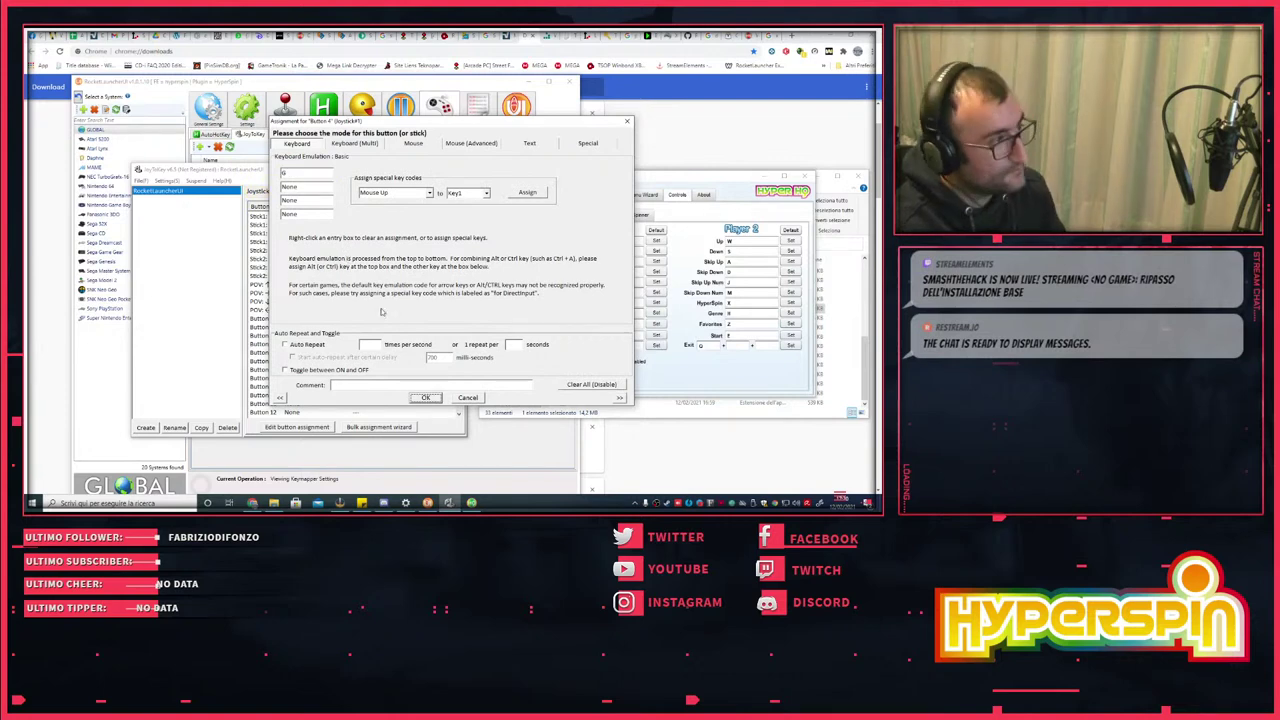
pyautogui.click(426, 397)
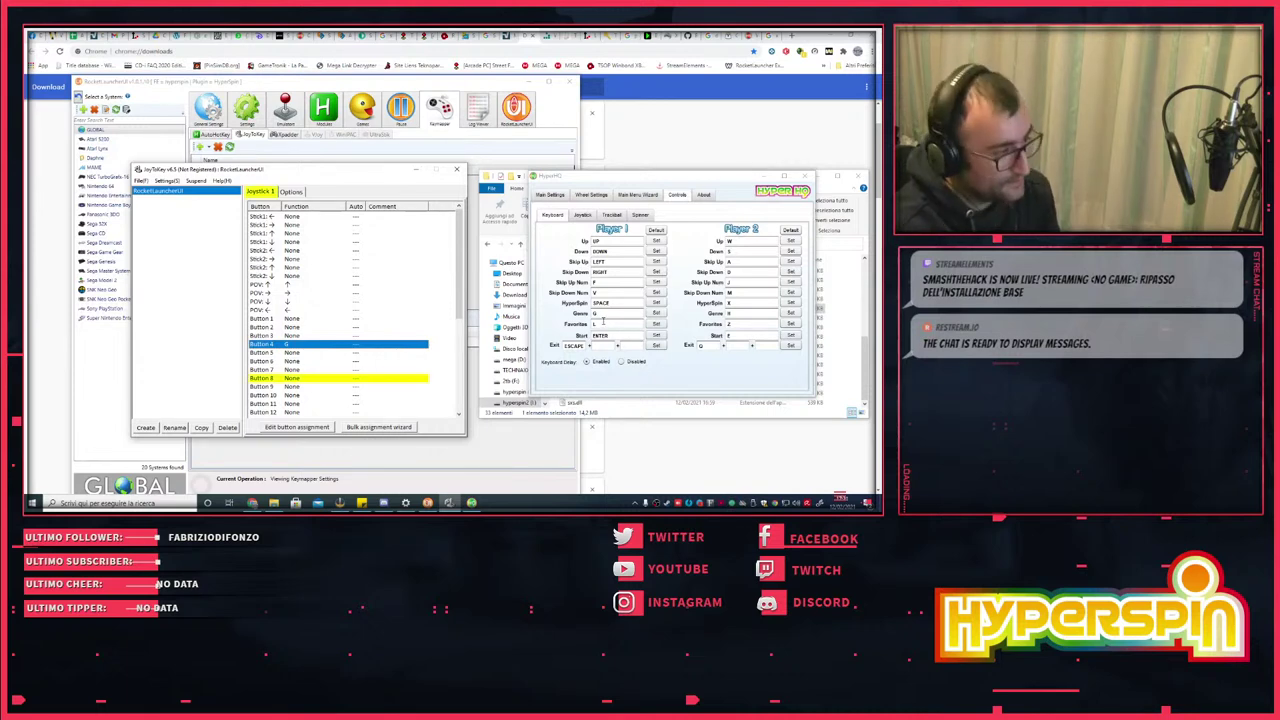
pyautogui.doubleClick(291, 380)
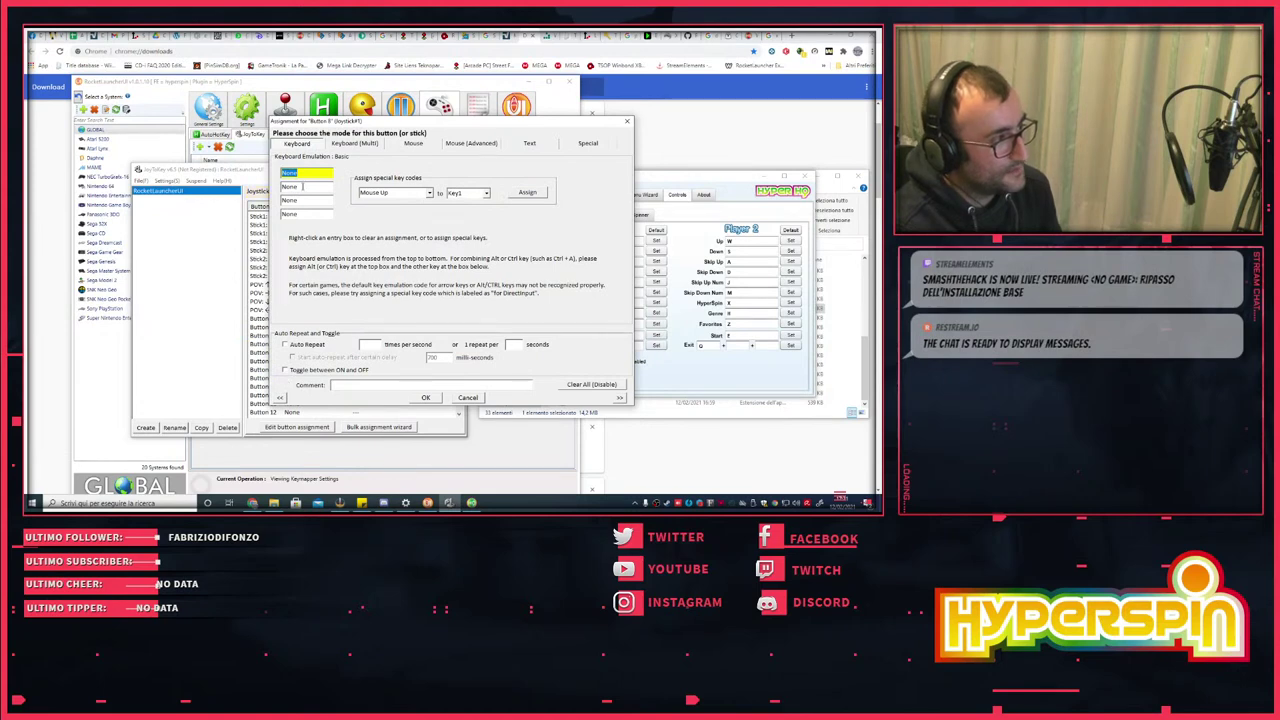
pyautogui.press('r')
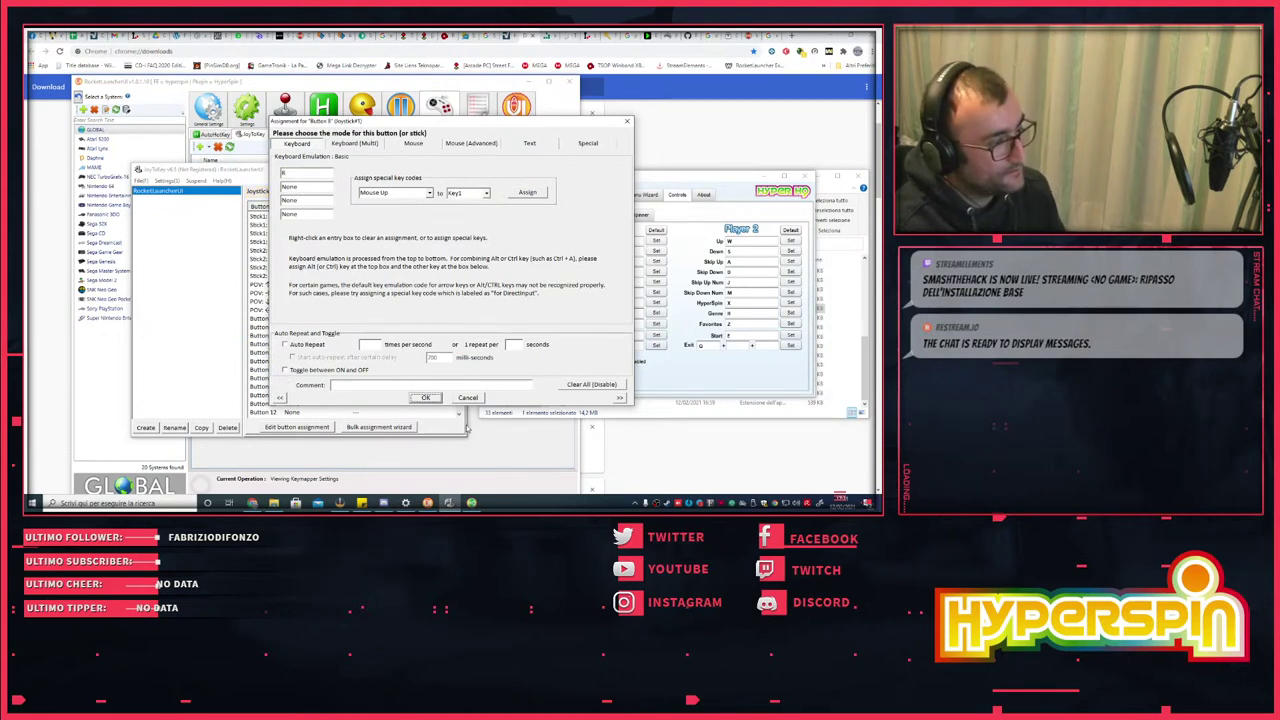
# - Assign the L key to joystick Button 8 in the RocketLauncherUI profile
pyautogui.click(427, 397)
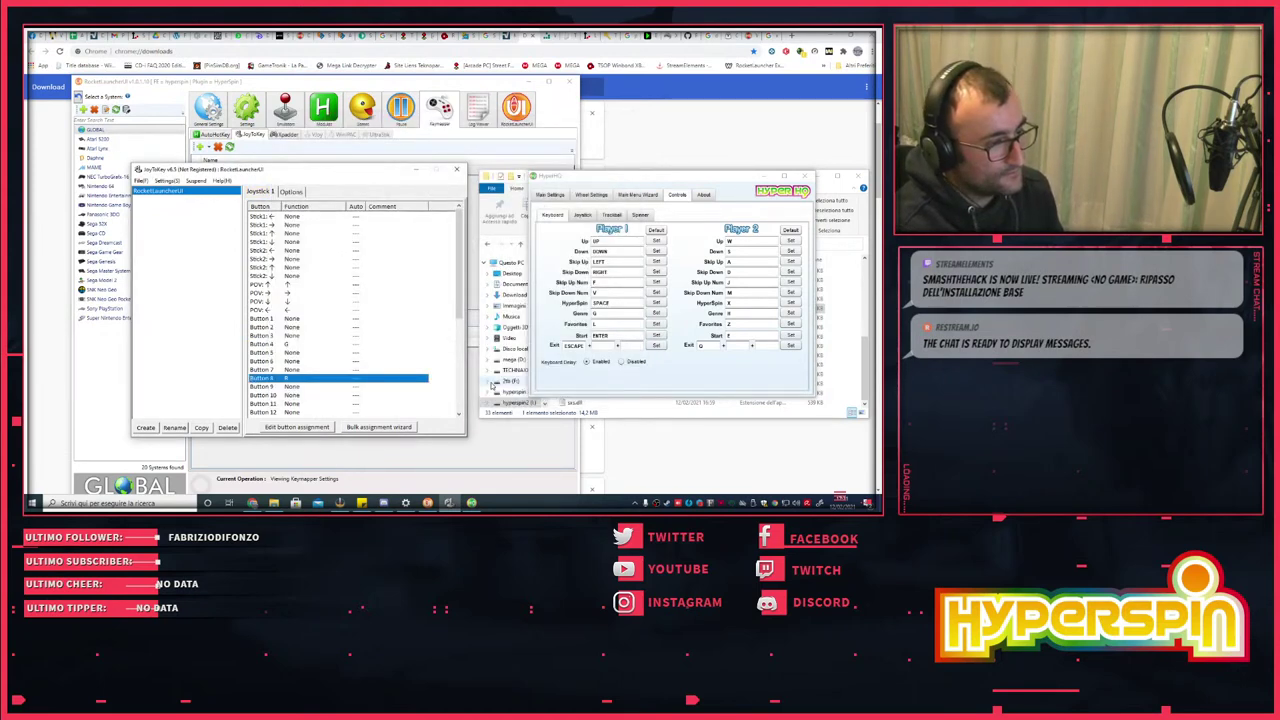
pyautogui.doubleClick(292, 385)
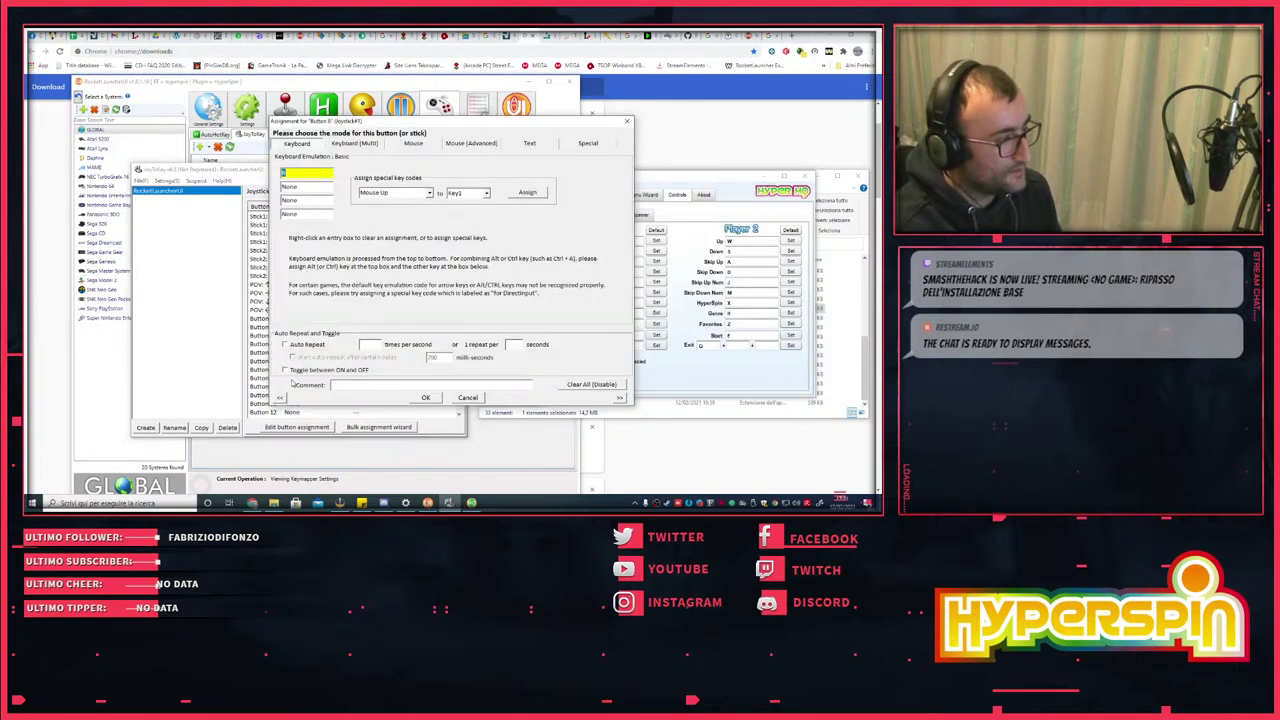
pyautogui.press('1')
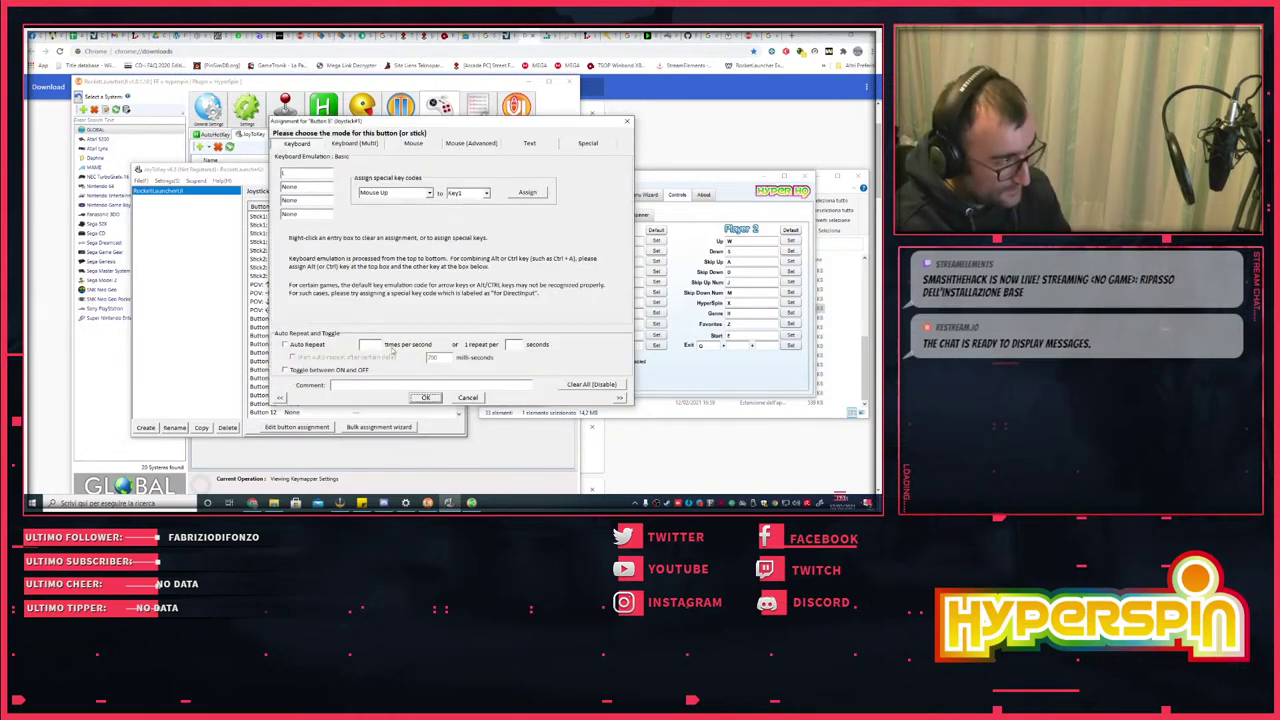
pyautogui.click(425, 397)
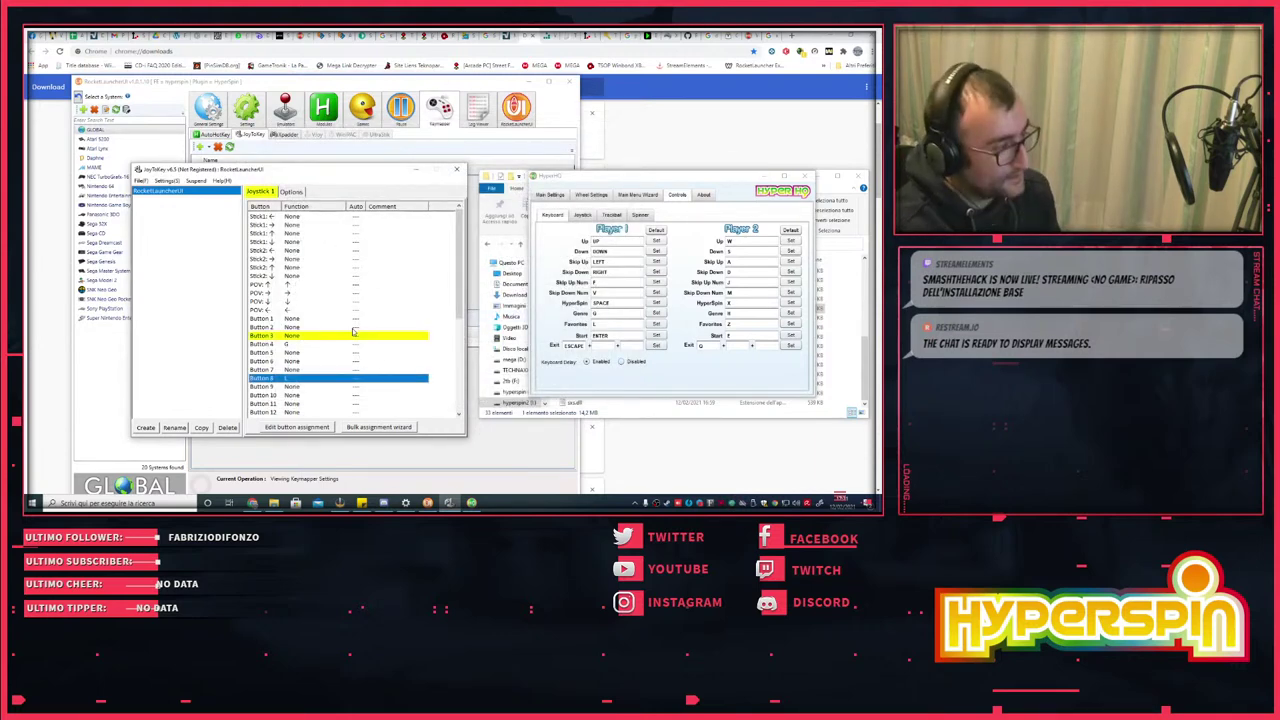
# - Assign the Enter key to joystick Button 3 and the Escape key to Button 1
pyautogui.doubleClick(287, 340)
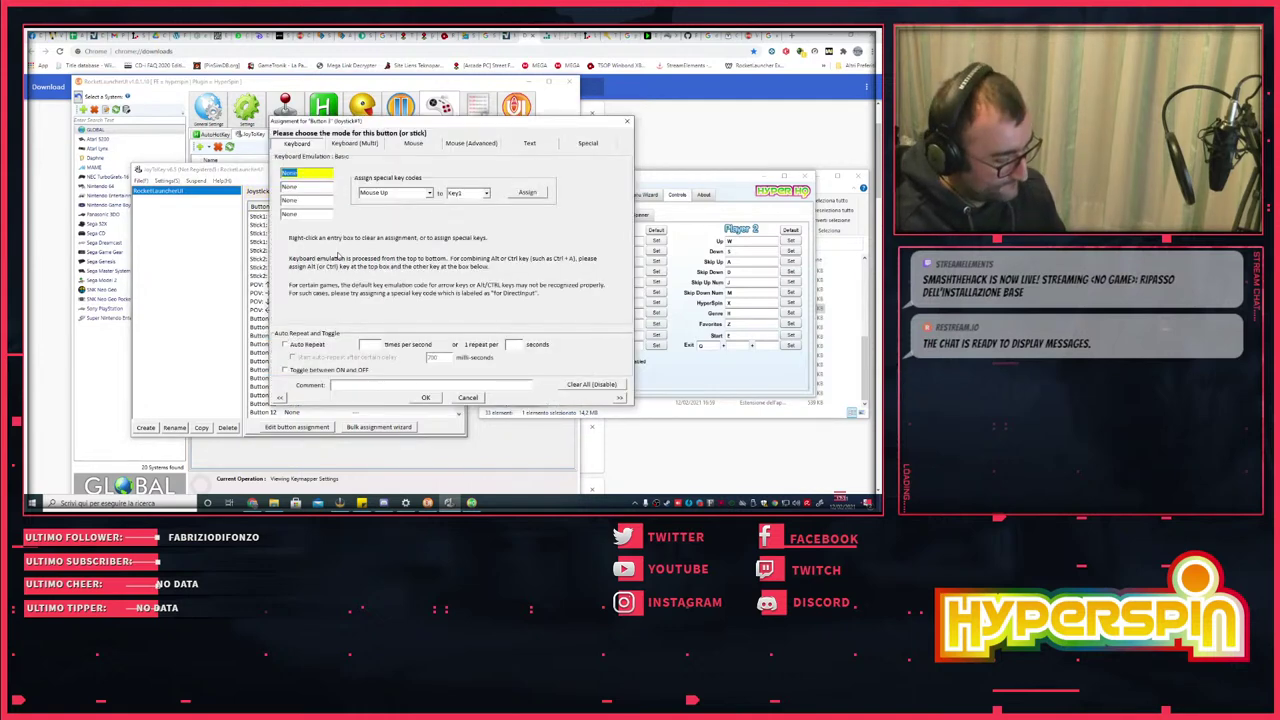
pyautogui.press('Return')
pyautogui.click(426, 397)
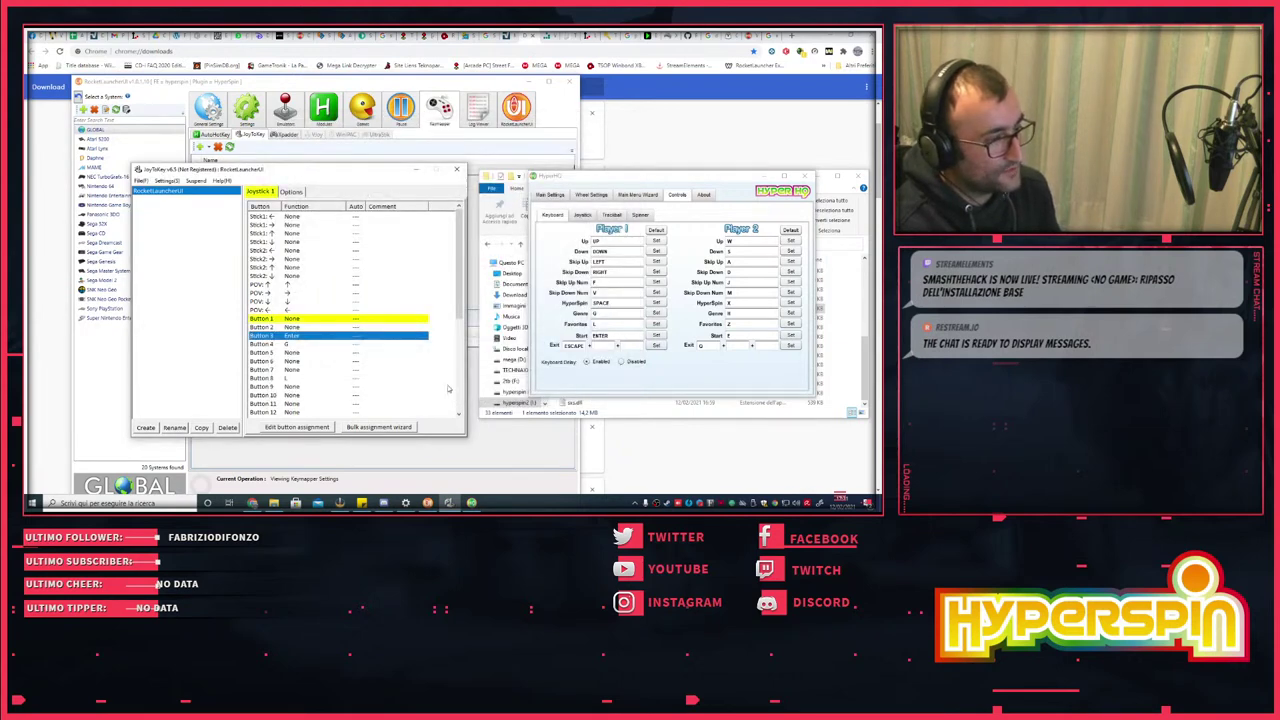
pyautogui.doubleClick(265, 318)
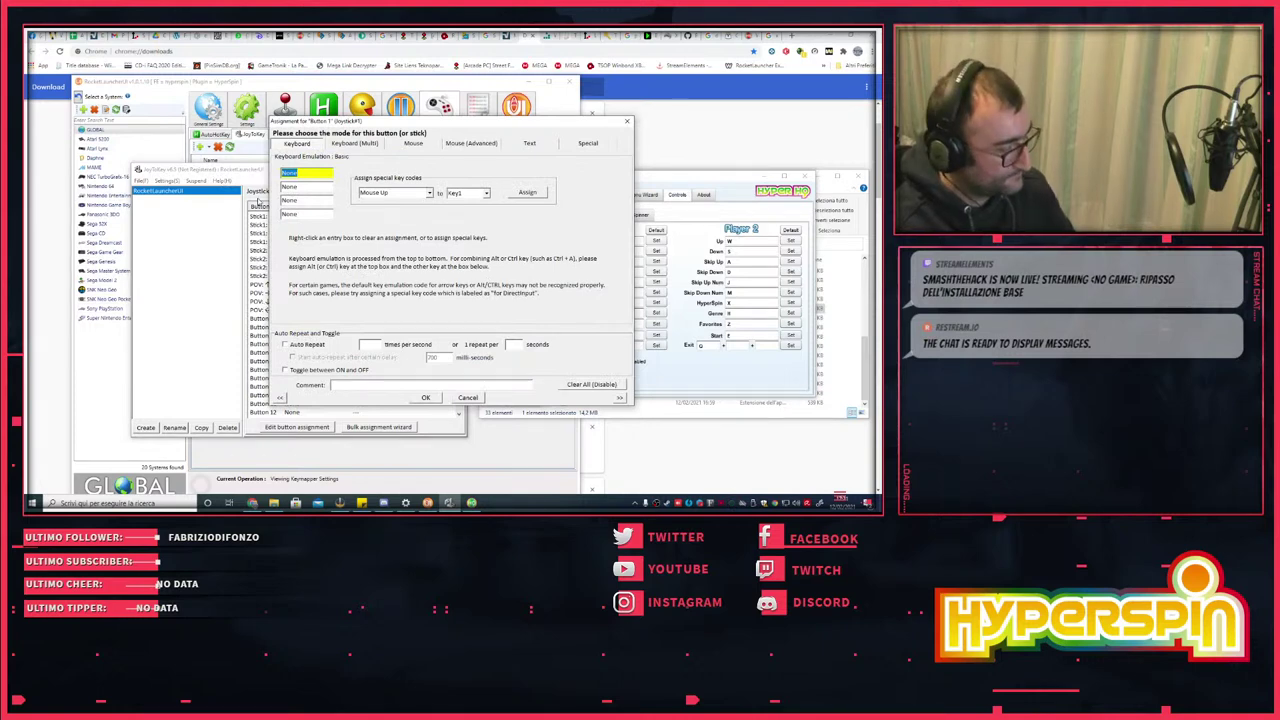
pyautogui.press('Escape')
pyautogui.click(416, 399)
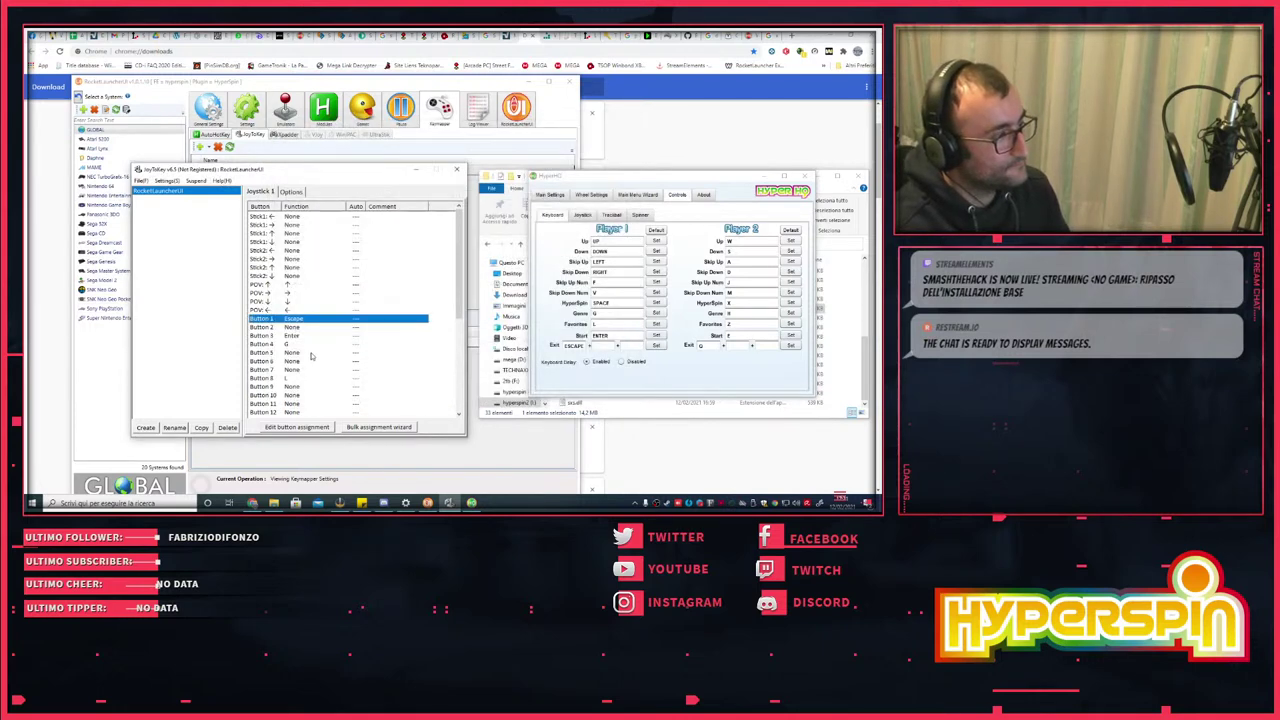
# - Save the RocketLauncherUI joystick profile, and close both JoyToKey and HyperHQ
pyautogui.rightClick(152, 198)
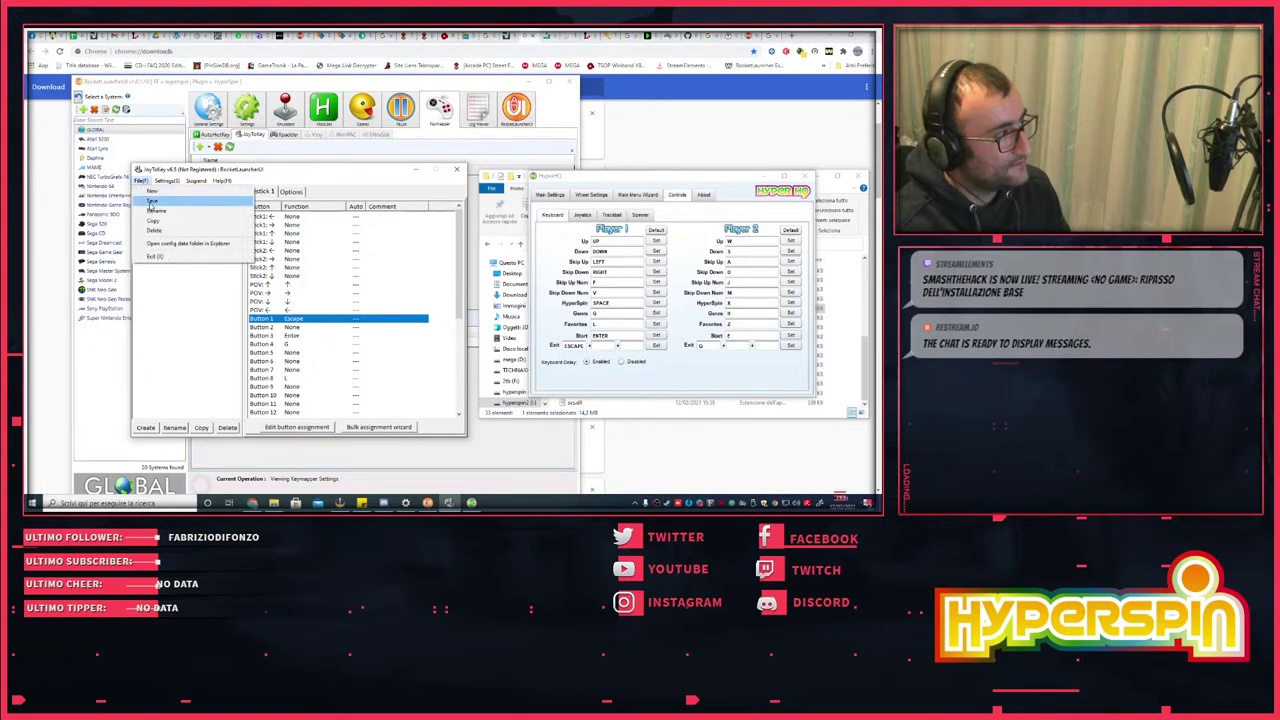
pyautogui.press('Escape')
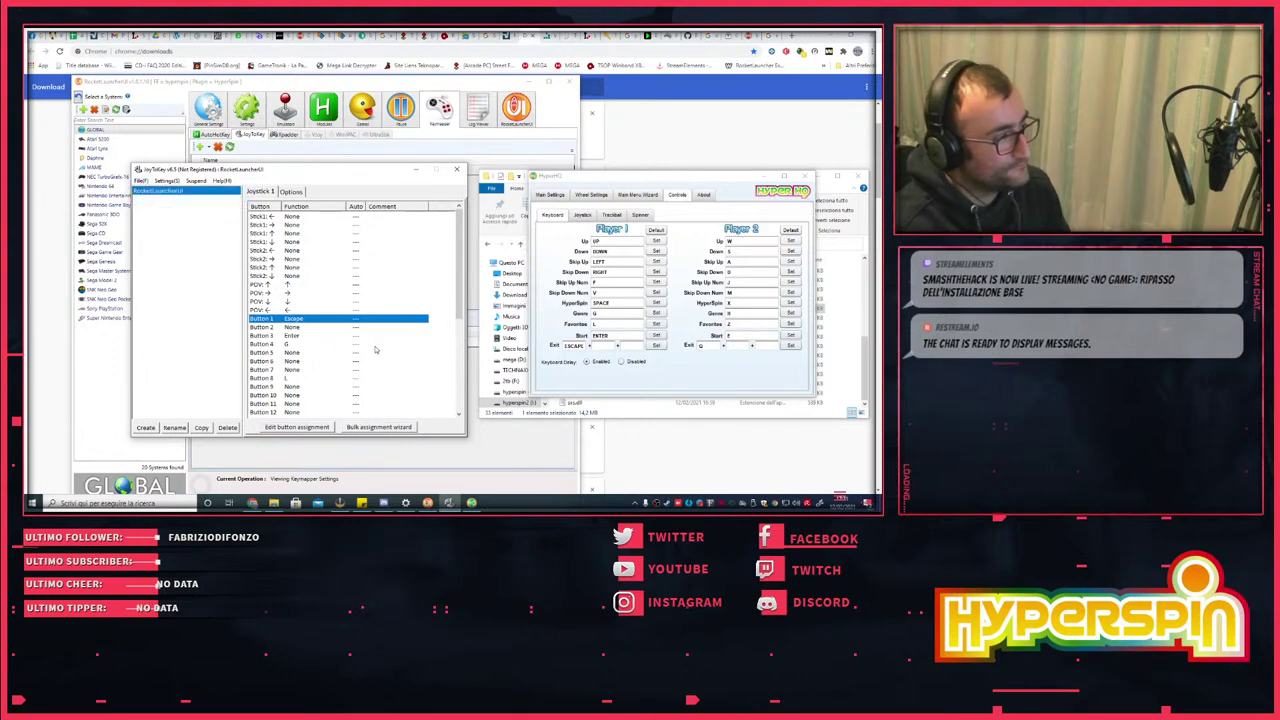
pyautogui.click(456, 168)
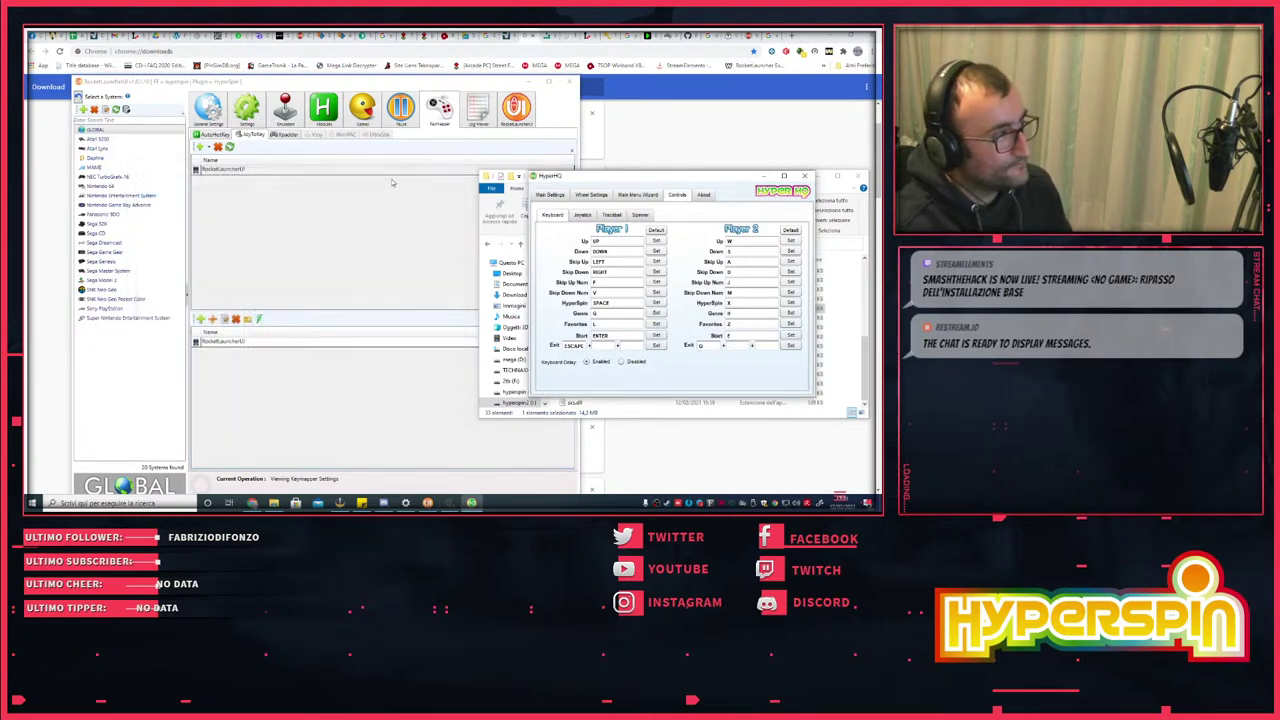
pyautogui.click(804, 176)
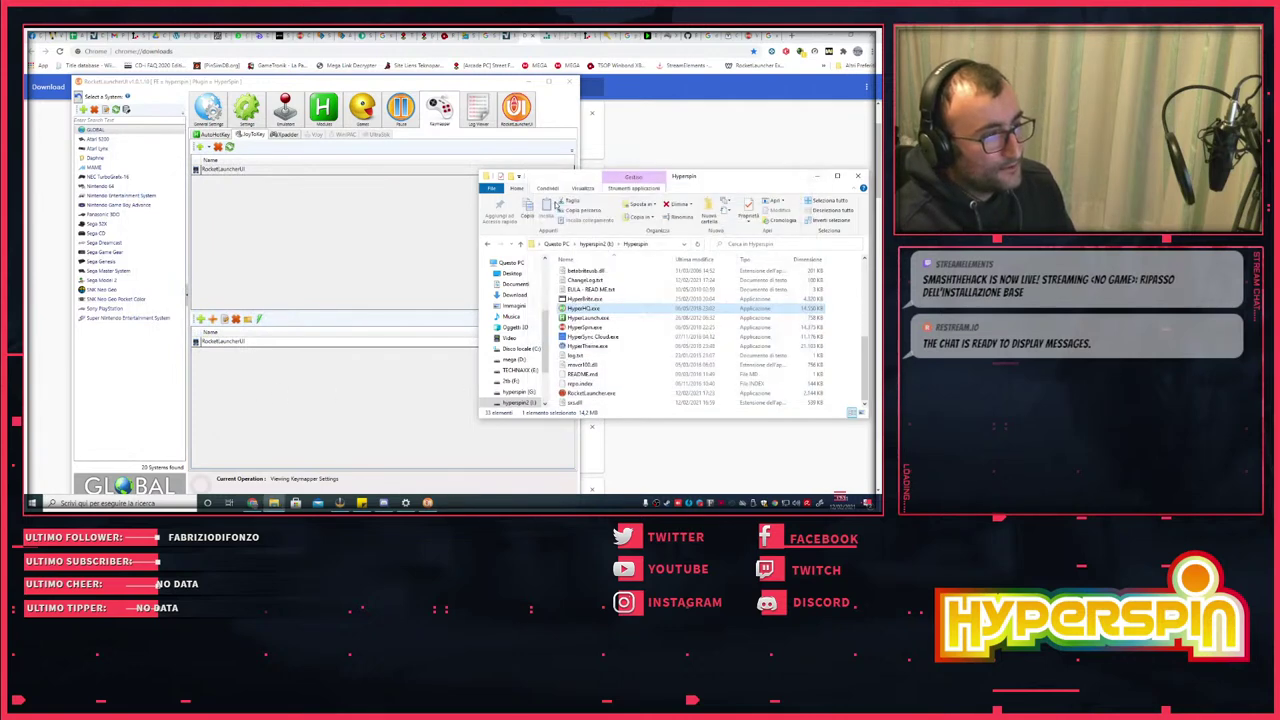
# - Examine the saved profile files in the RocketLauncherUI folder under Hyperspin's Profiles\JoyToKey directory
pyautogui.scroll(5, 634, 323)
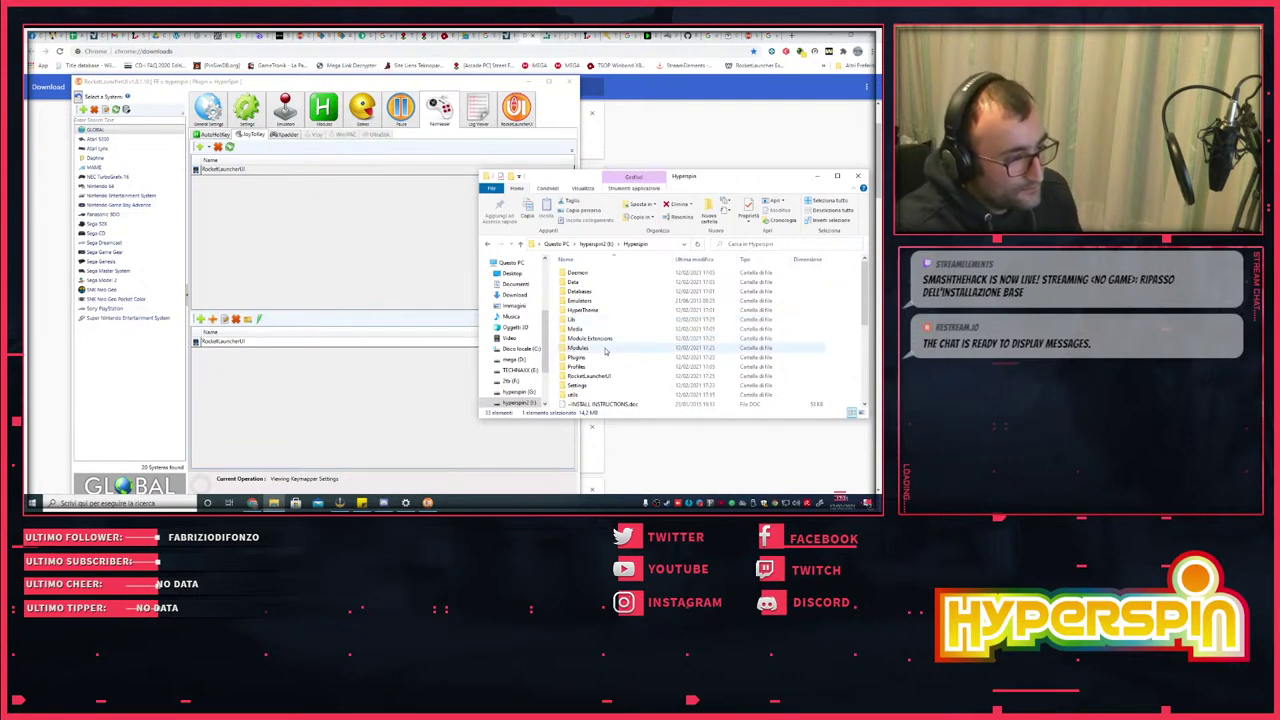
pyautogui.doubleClick(579, 367)
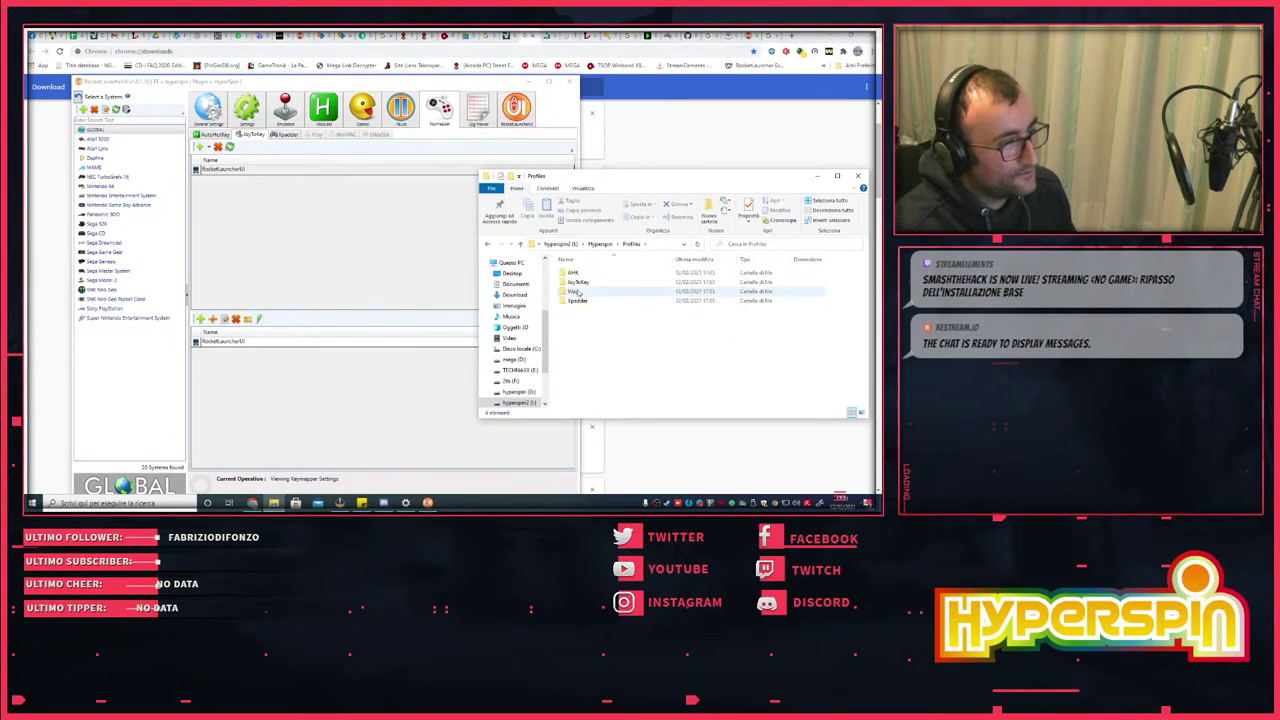
pyautogui.doubleClick(580, 282)
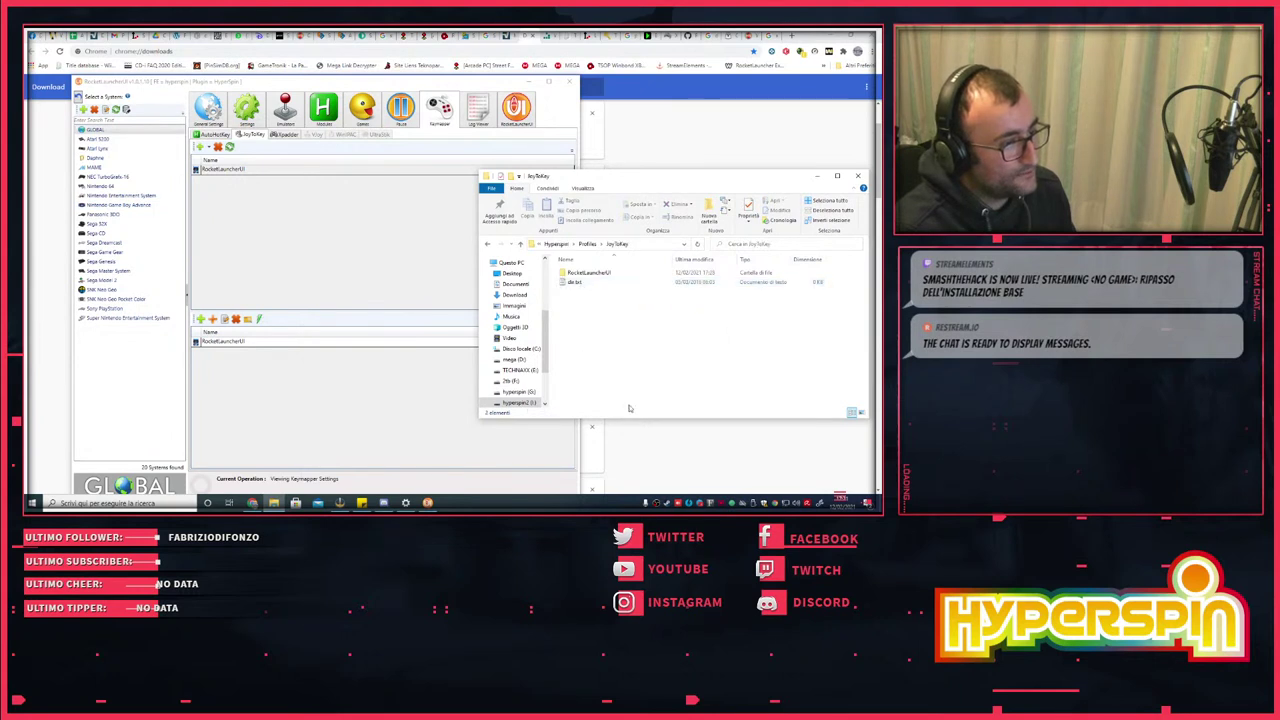
pyautogui.doubleClick(588, 274)
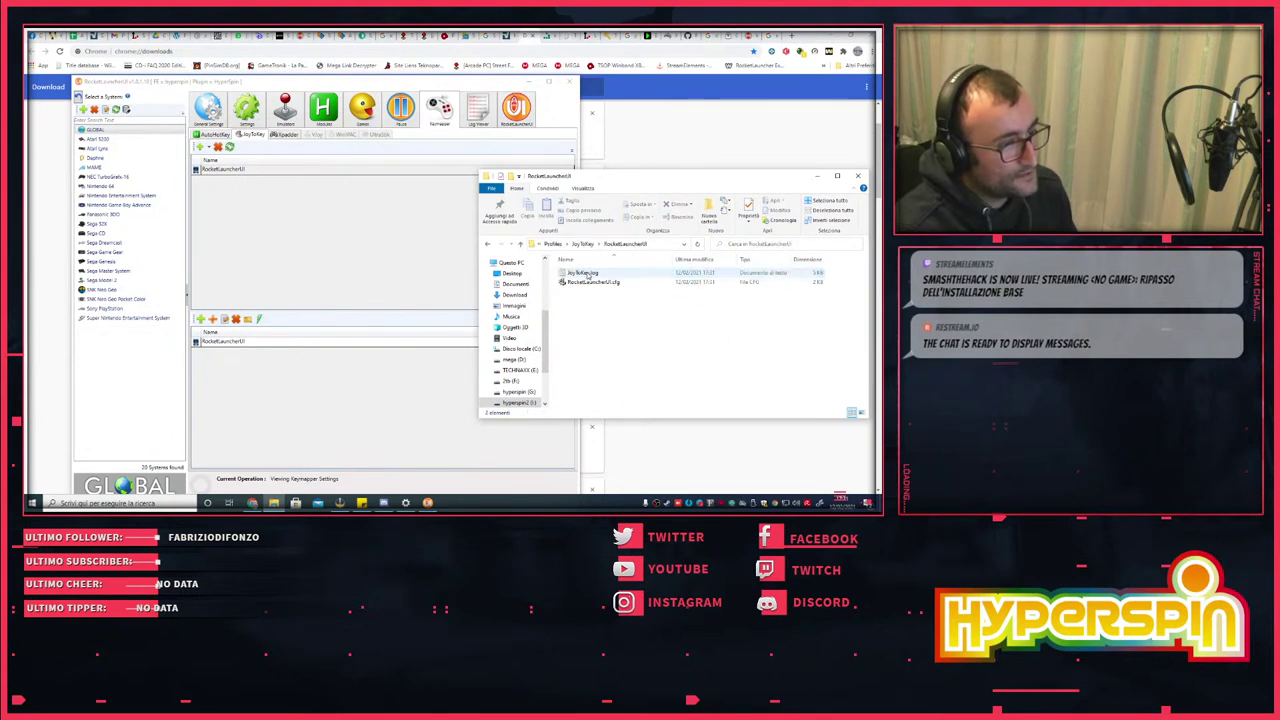
pyautogui.click(486, 246)
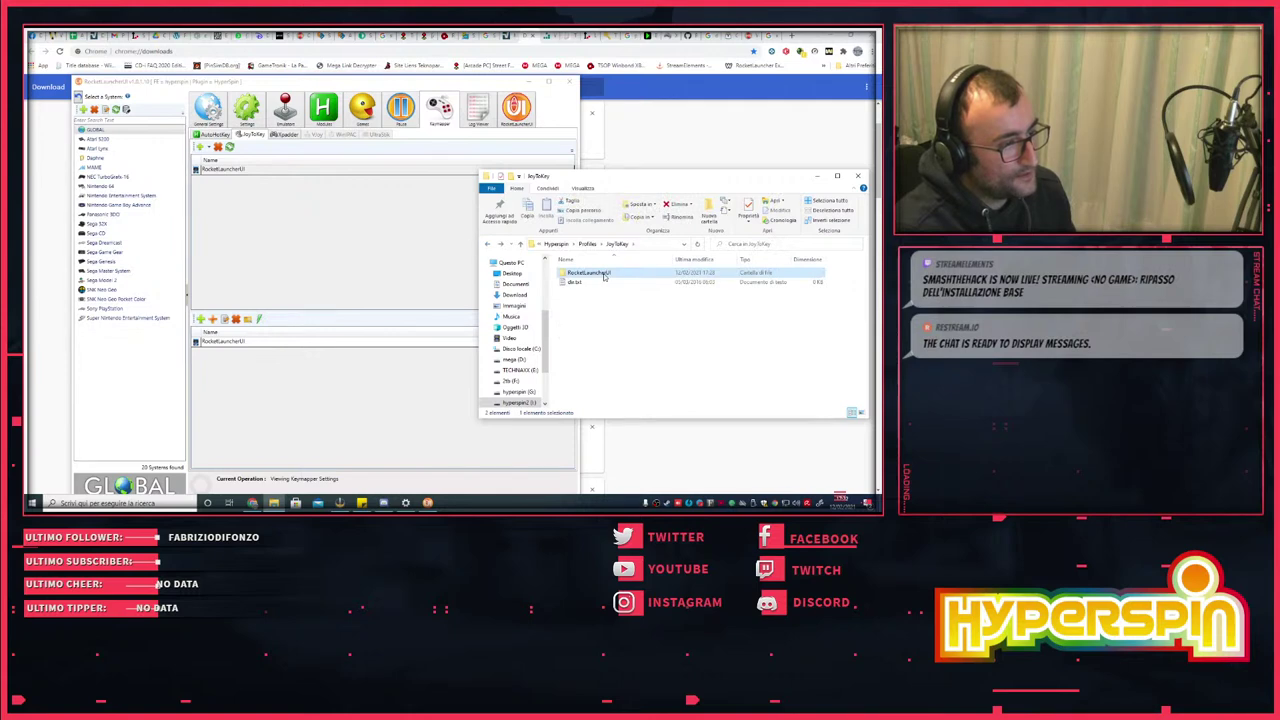
pyautogui.doubleClick(601, 276)
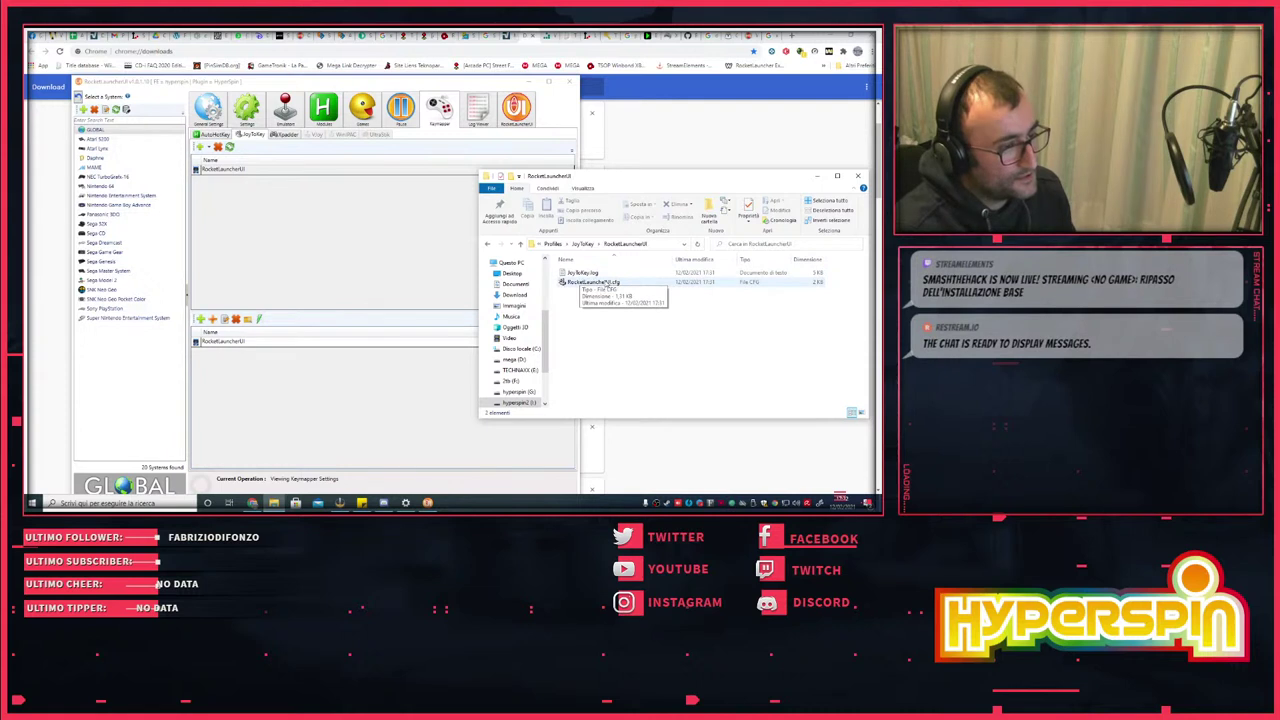
pyautogui.click(489, 245)
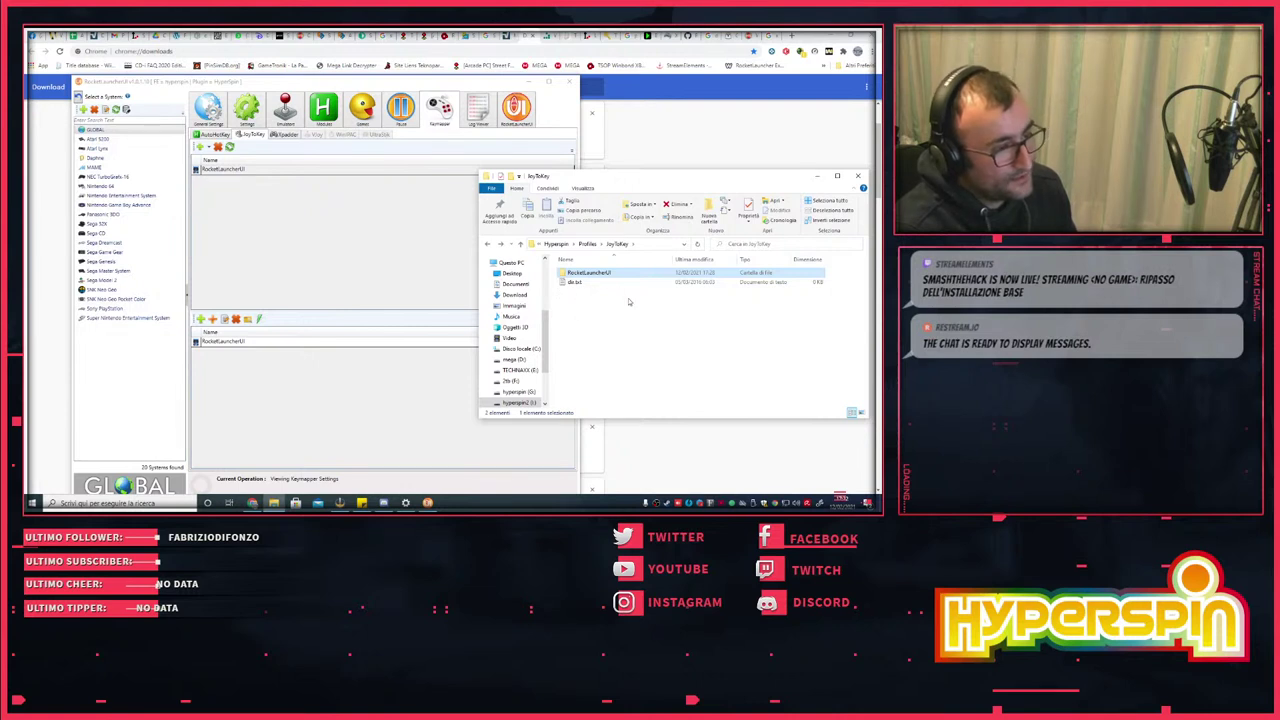
pyautogui.doubleClick(585, 273)
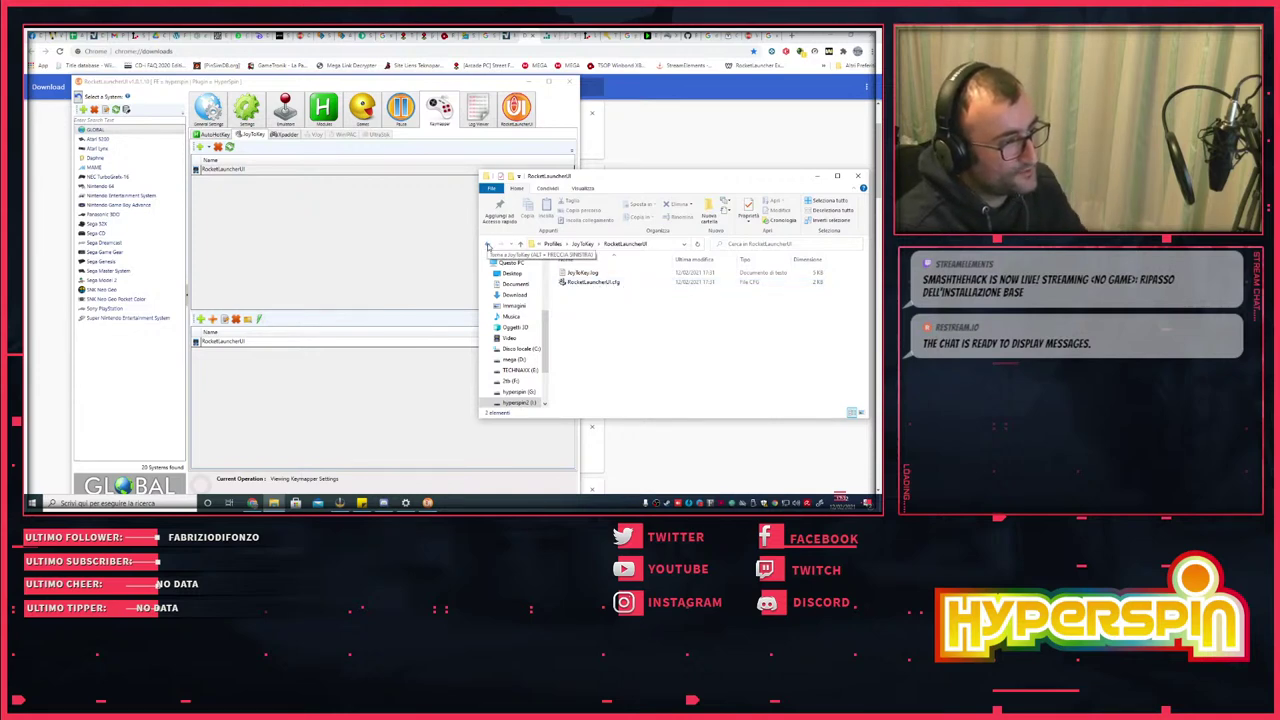
pyautogui.click(488, 246)
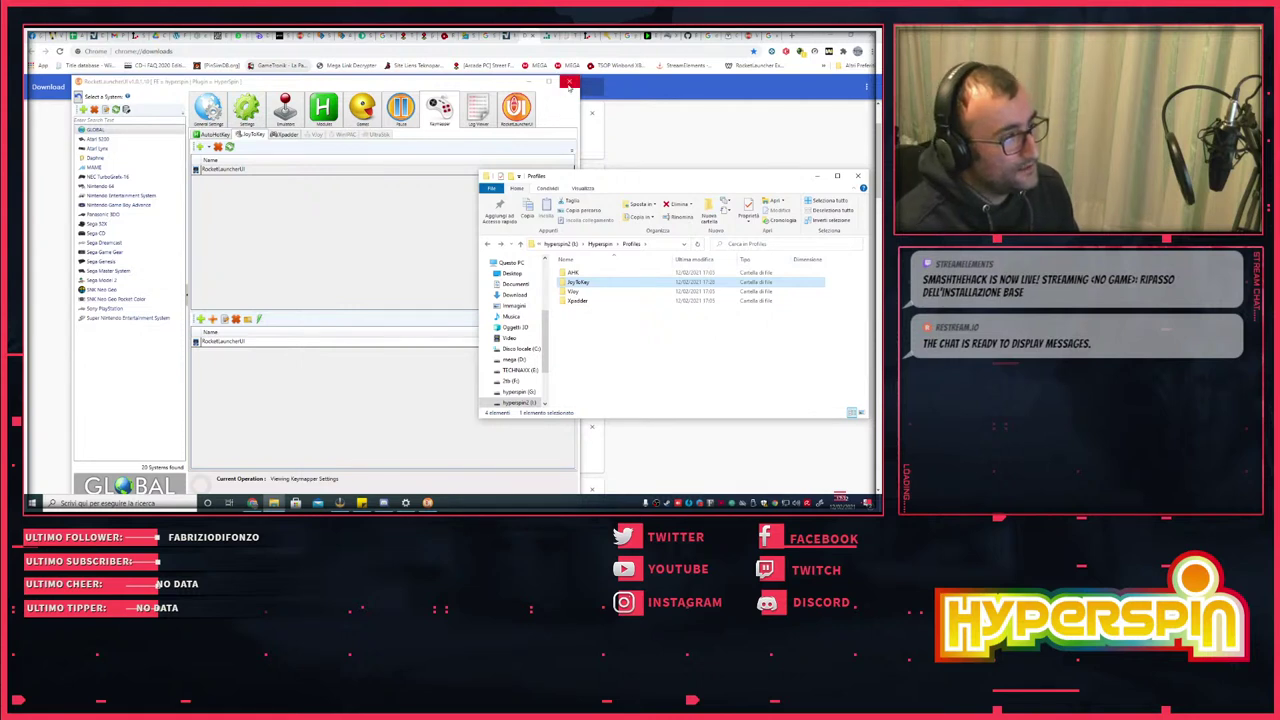
# - Examine the JoyToKey program files in Hyperspin's utils\joytokey folder, and close RocketLauncherUI
pyautogui.click(602, 244)
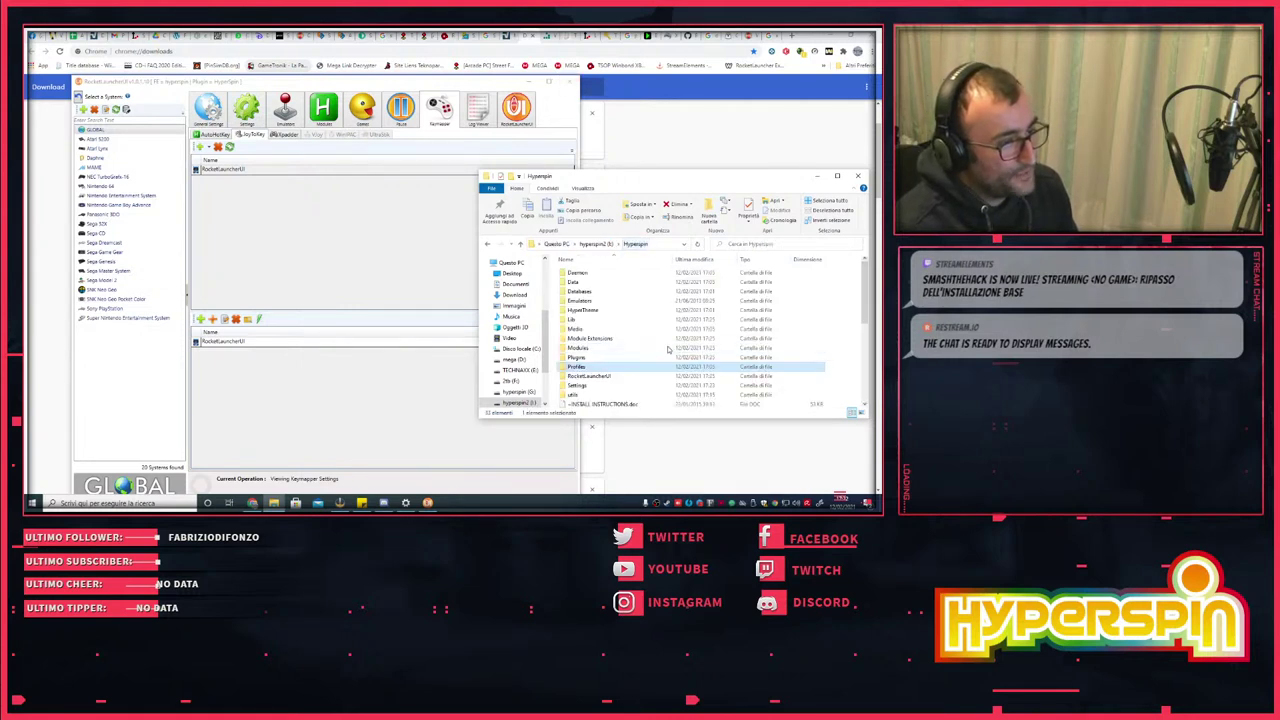
pyautogui.scroll(-1, 580, 362)
pyautogui.doubleClick(578, 376)
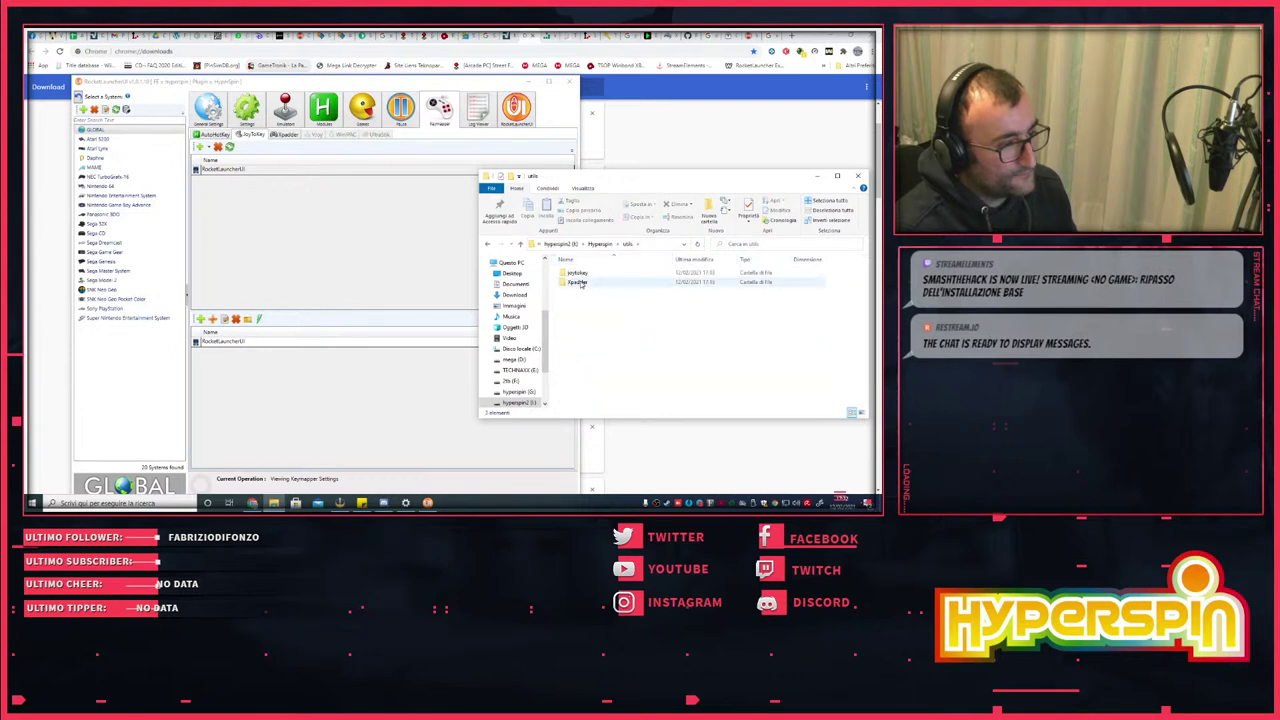
pyautogui.doubleClick(577, 273)
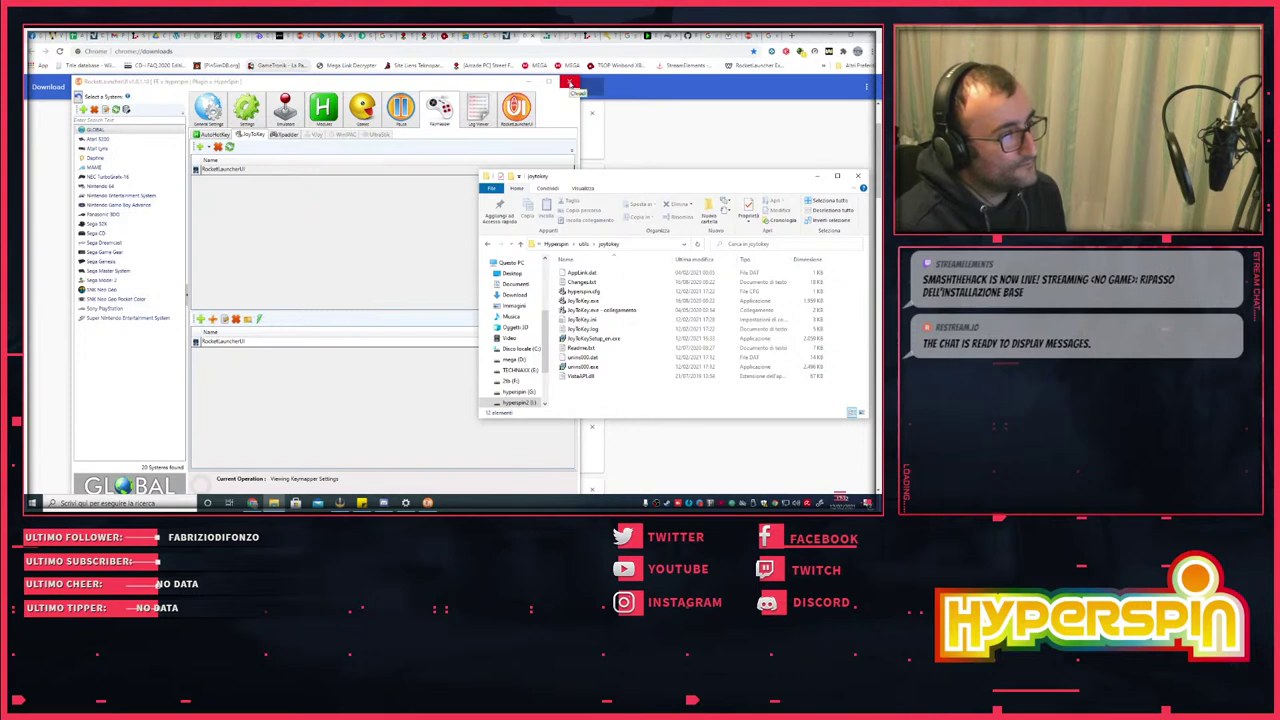
pyautogui.click(570, 83)
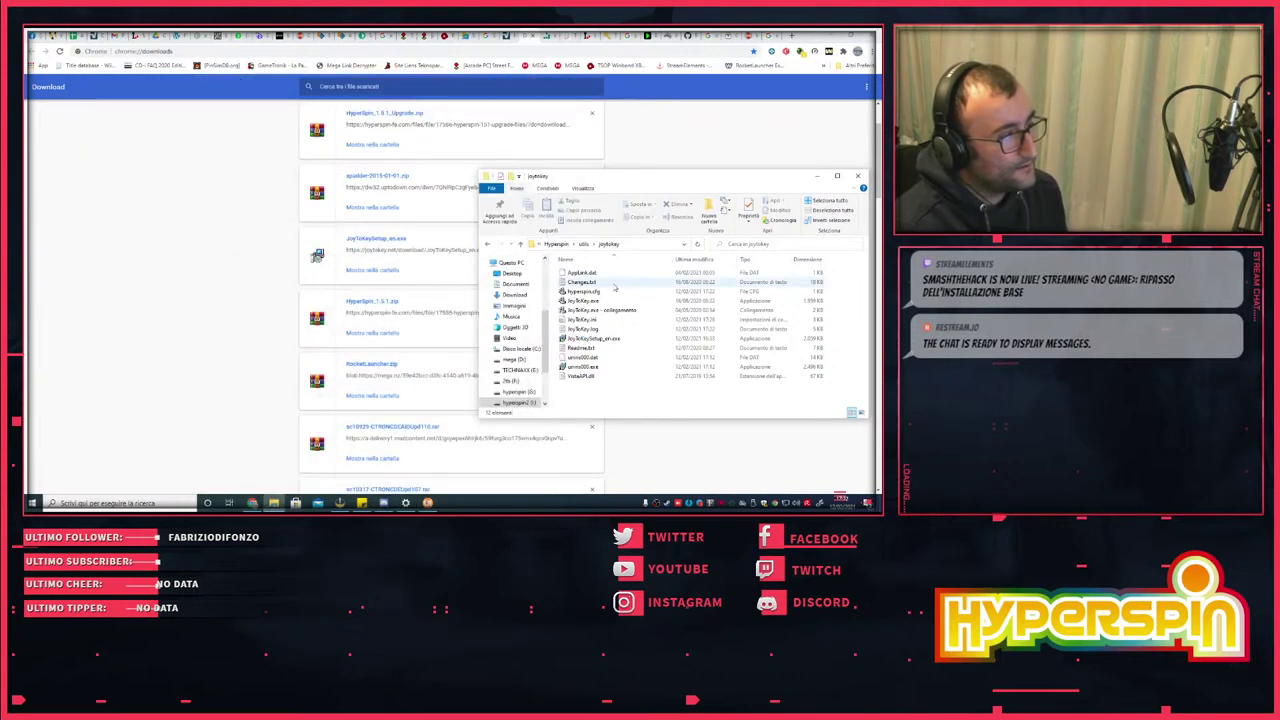
# - Open HyperHQ from the Hyperspin folder to check its fullscreen and windowed resolution settings, and close it
pyautogui.click(556, 244)
pyautogui.scroll(-5, 678, 396)
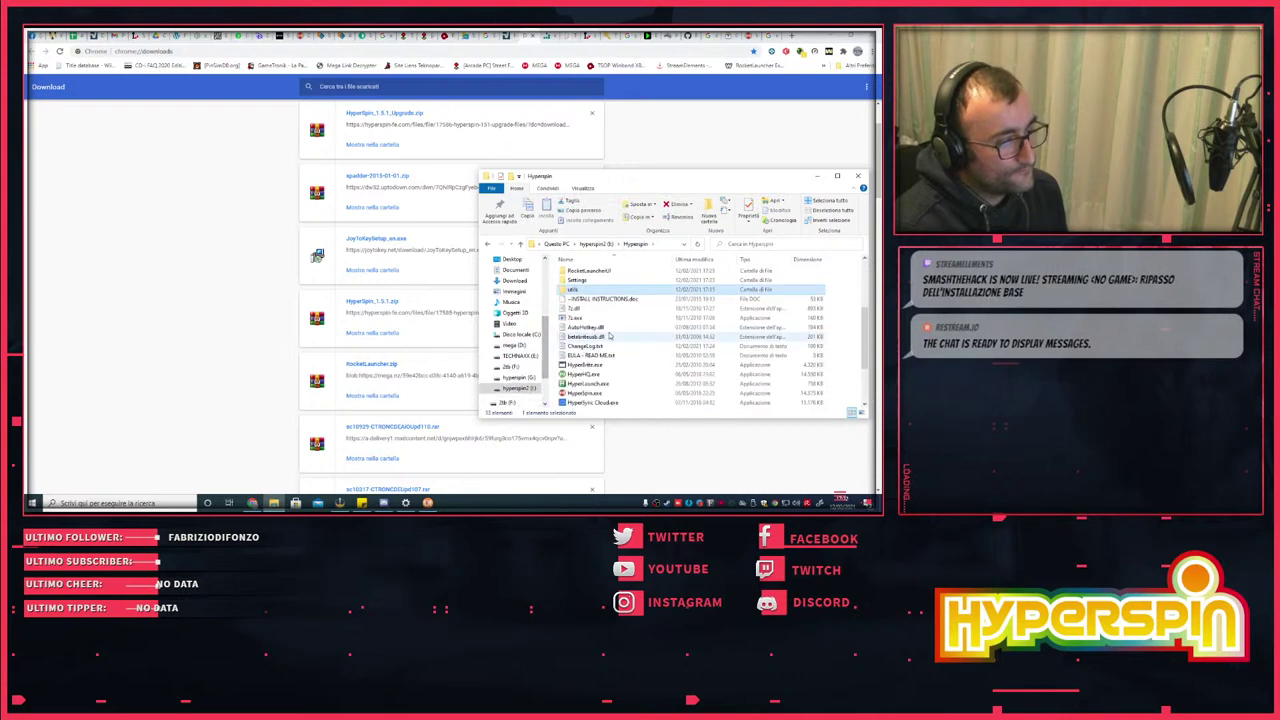
pyautogui.click(585, 309)
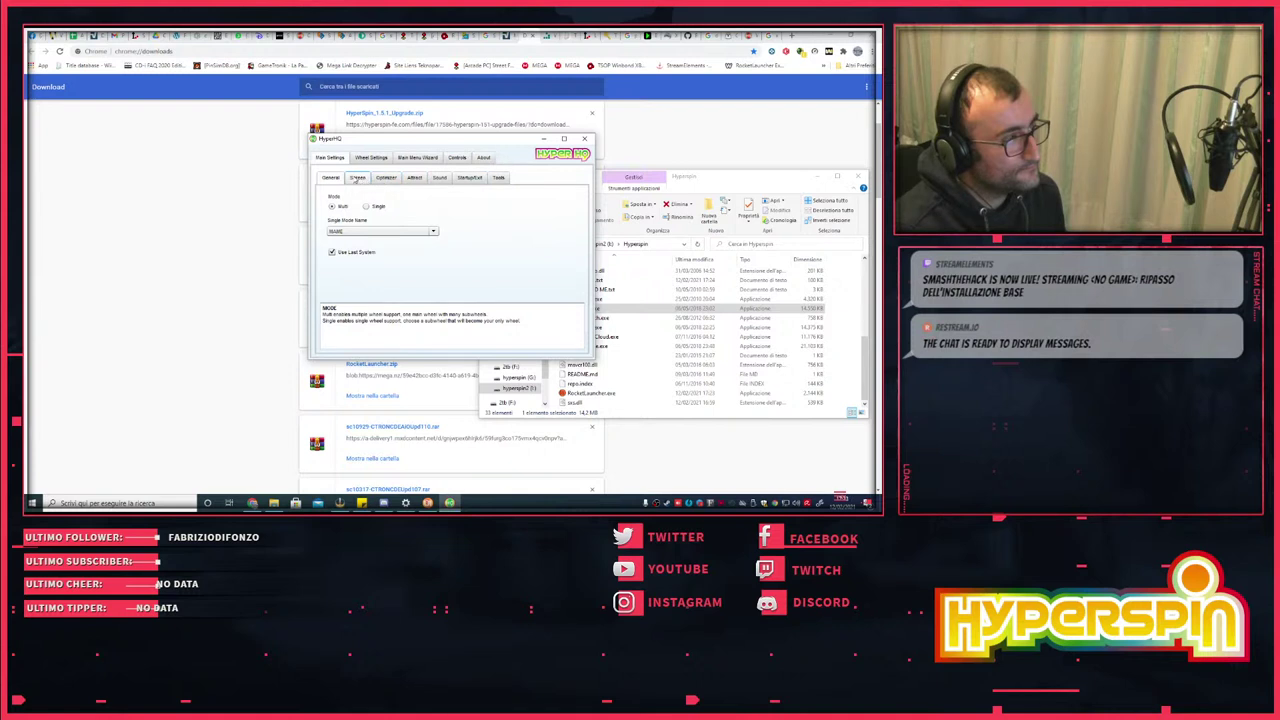
pyautogui.click(360, 179)
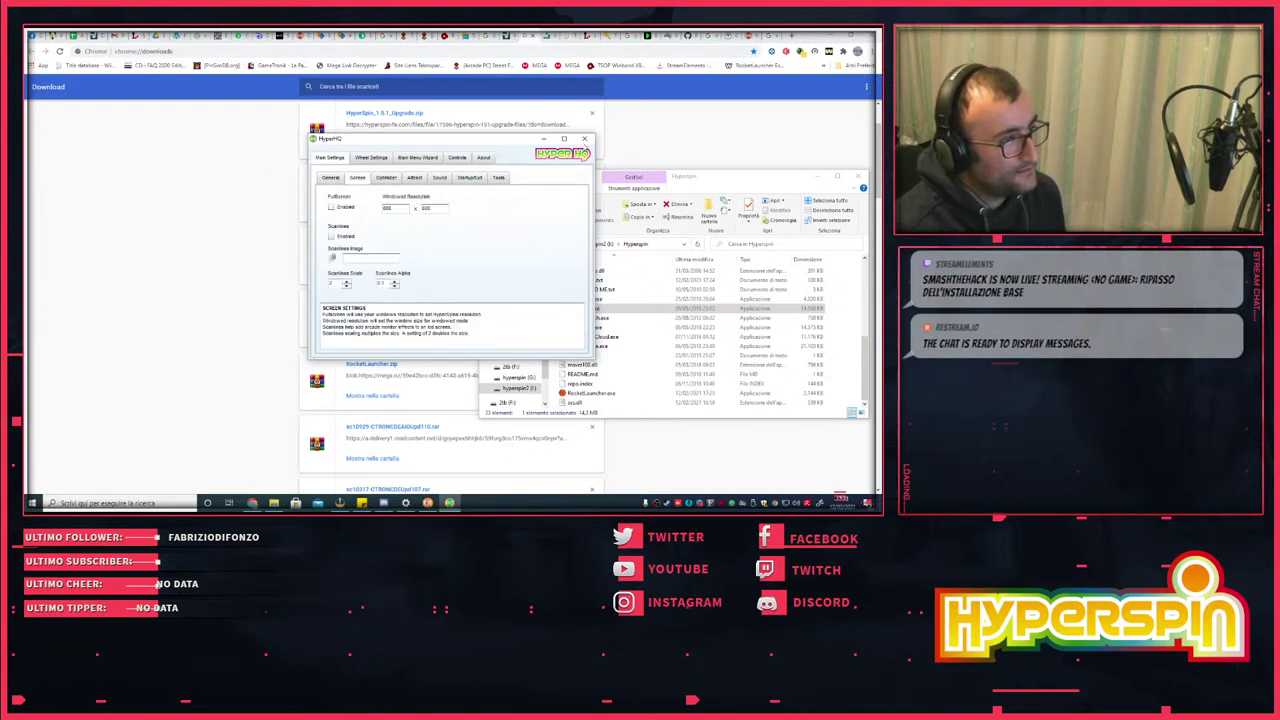
pyautogui.click(585, 139)
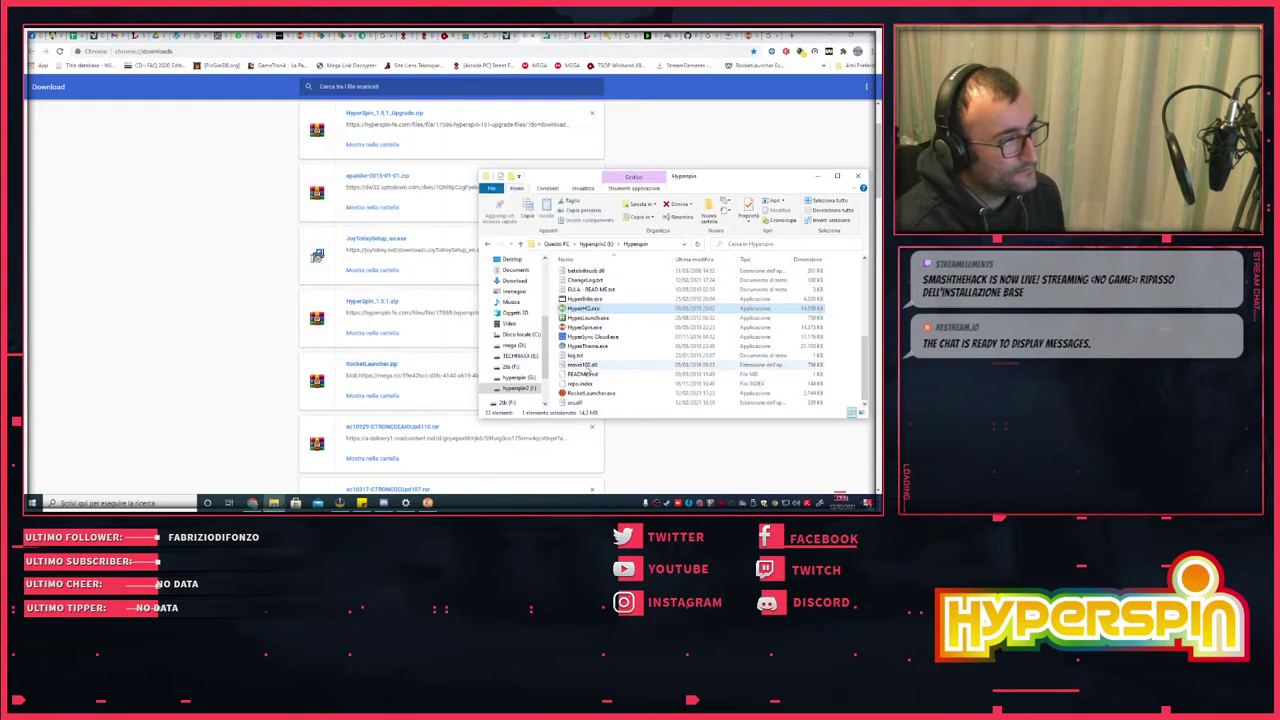
# - Run HyperSpin.exe to test the system wheel, opening the Windows volume mixer meanwhile, and exit HyperSpin
pyautogui.scroll(1, 594, 363)
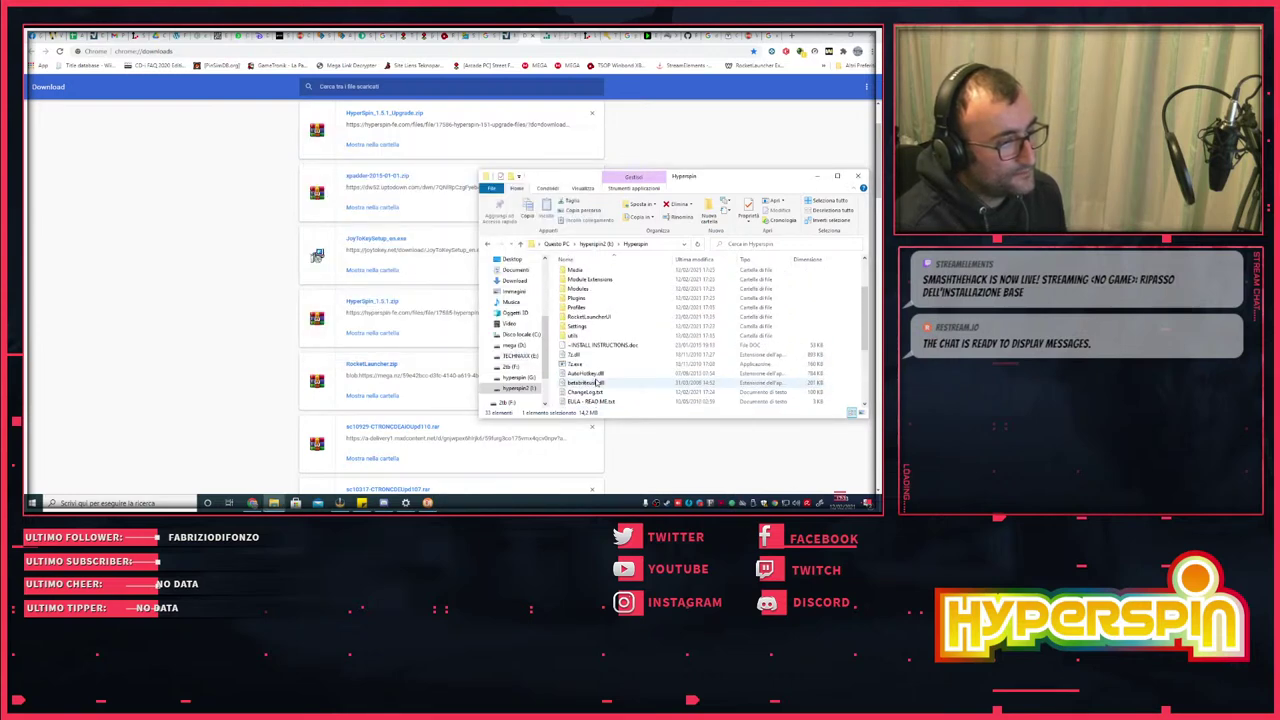
pyautogui.doubleClick(596, 356)
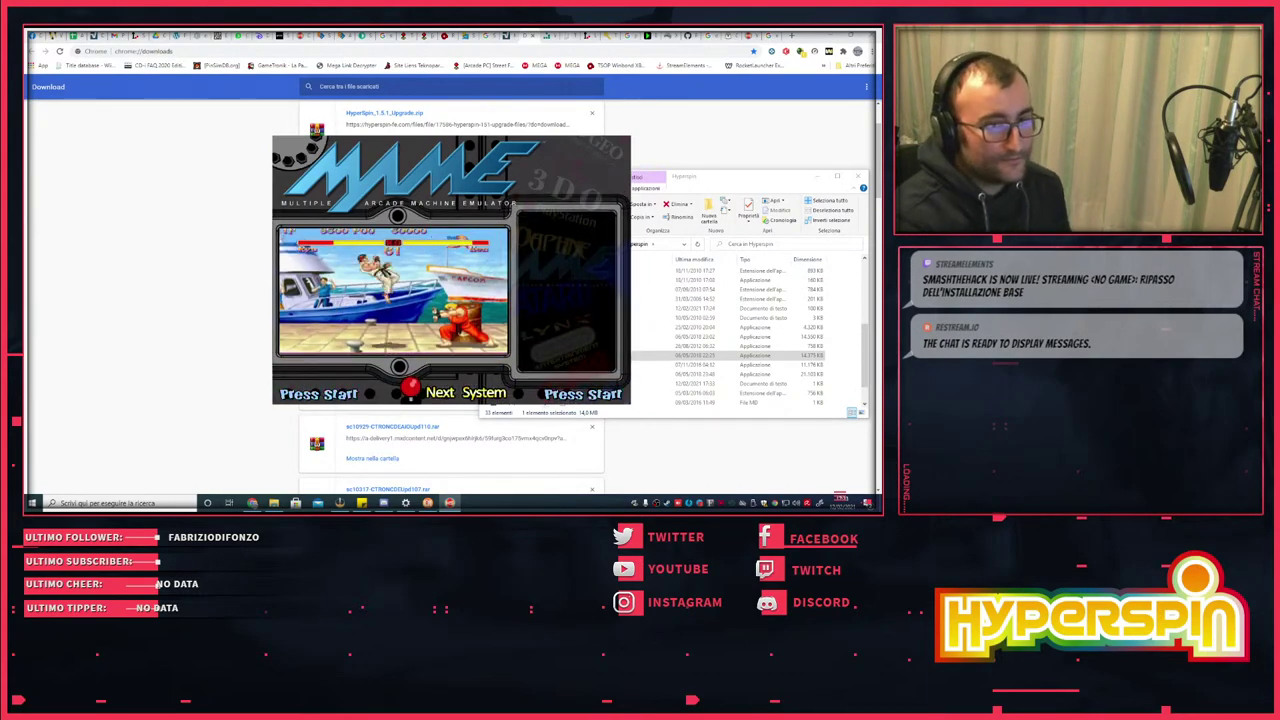
pyautogui.rightClick(798, 503)
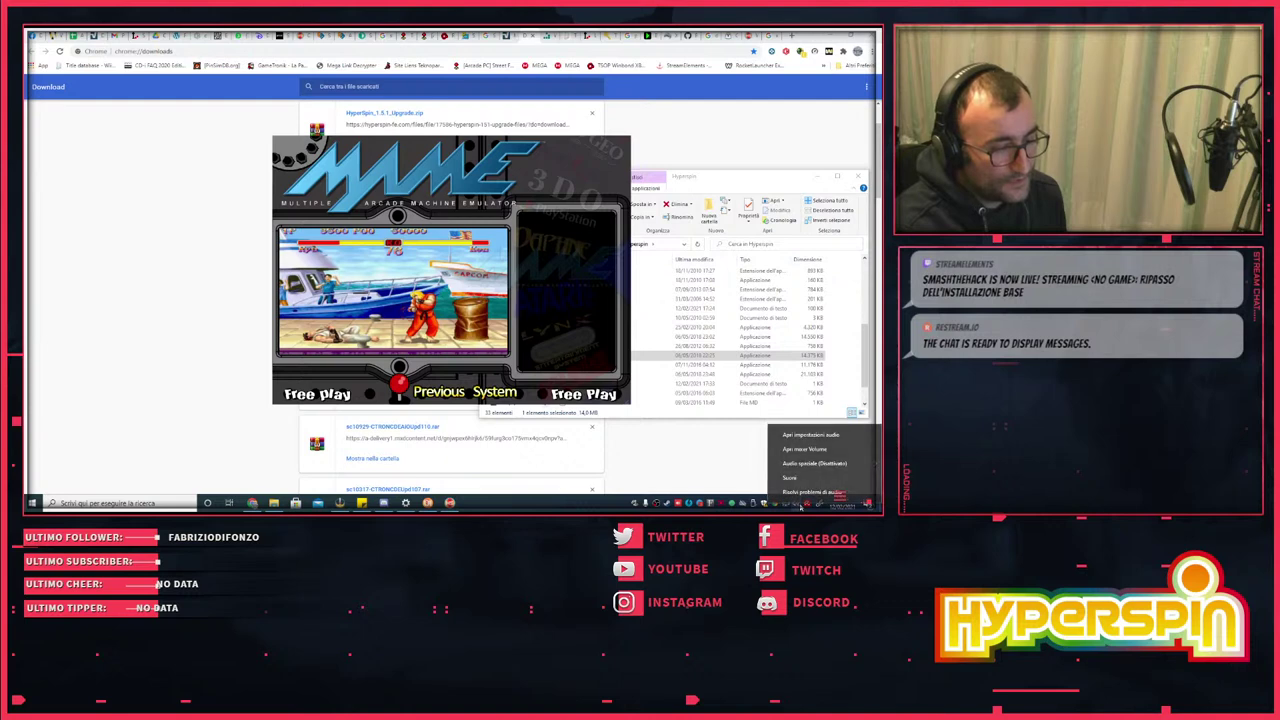
pyautogui.click(835, 447)
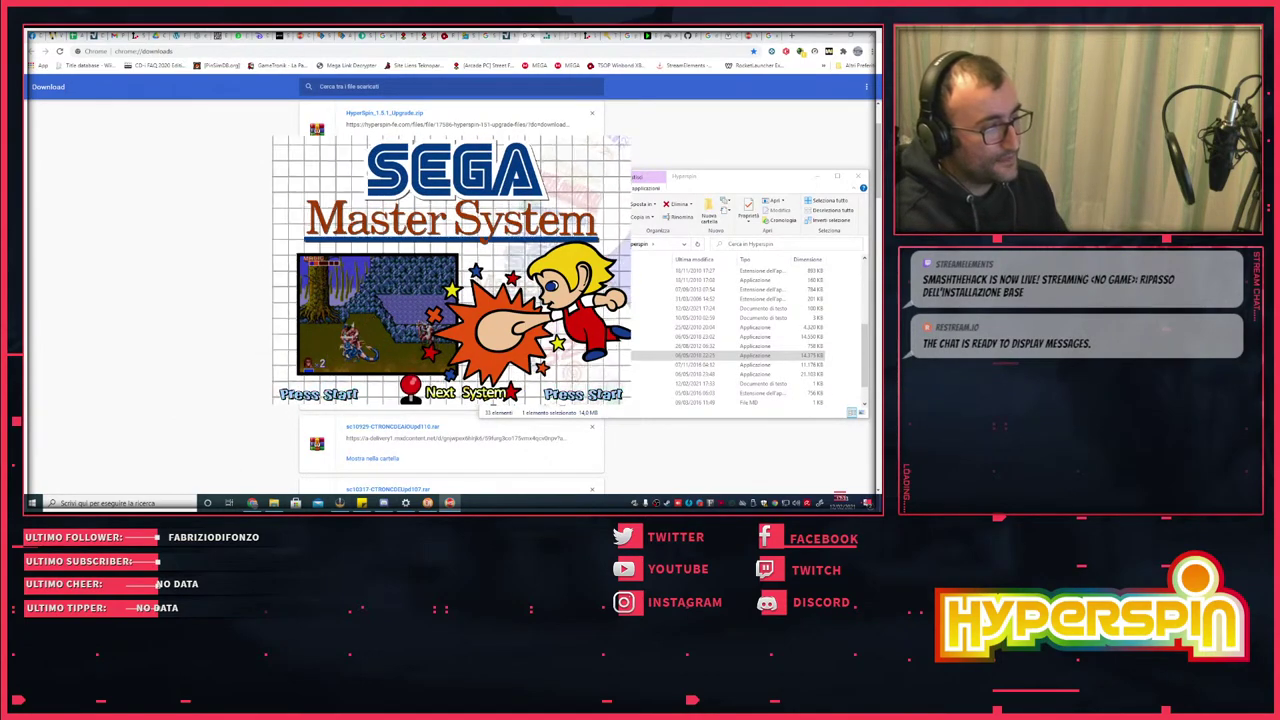
pyautogui.press('Escape')
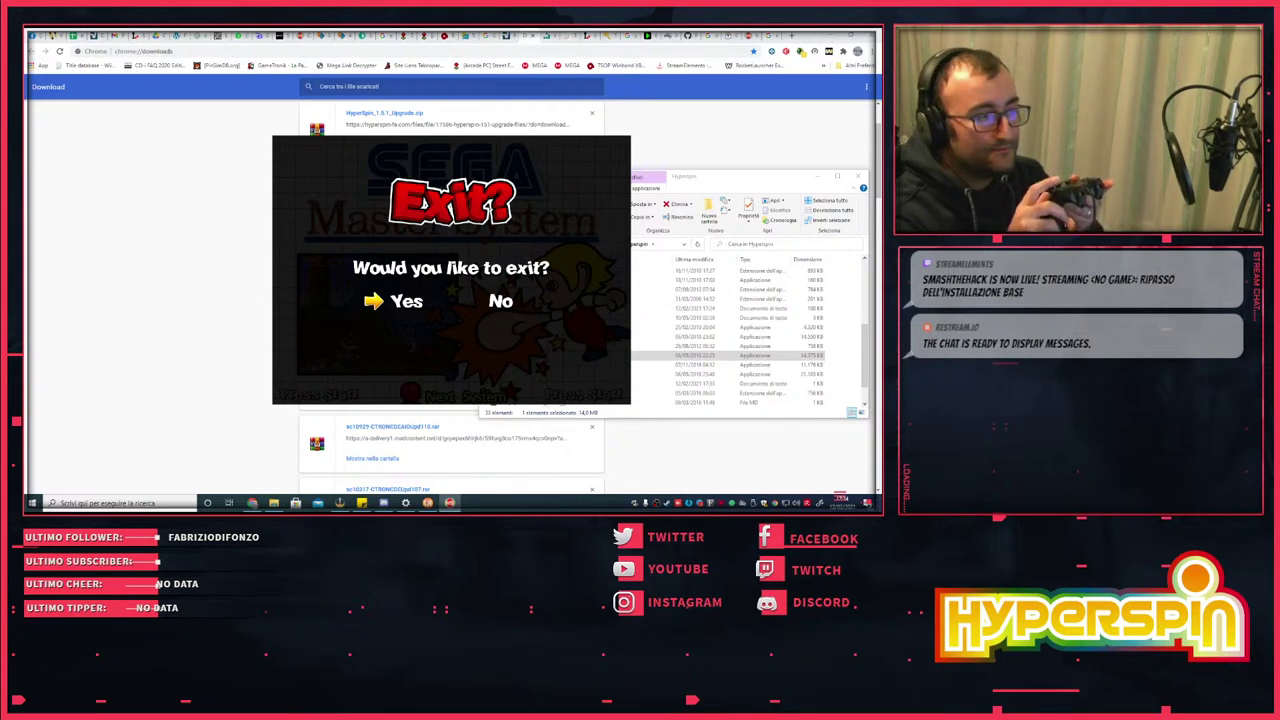
pyautogui.press('Return')
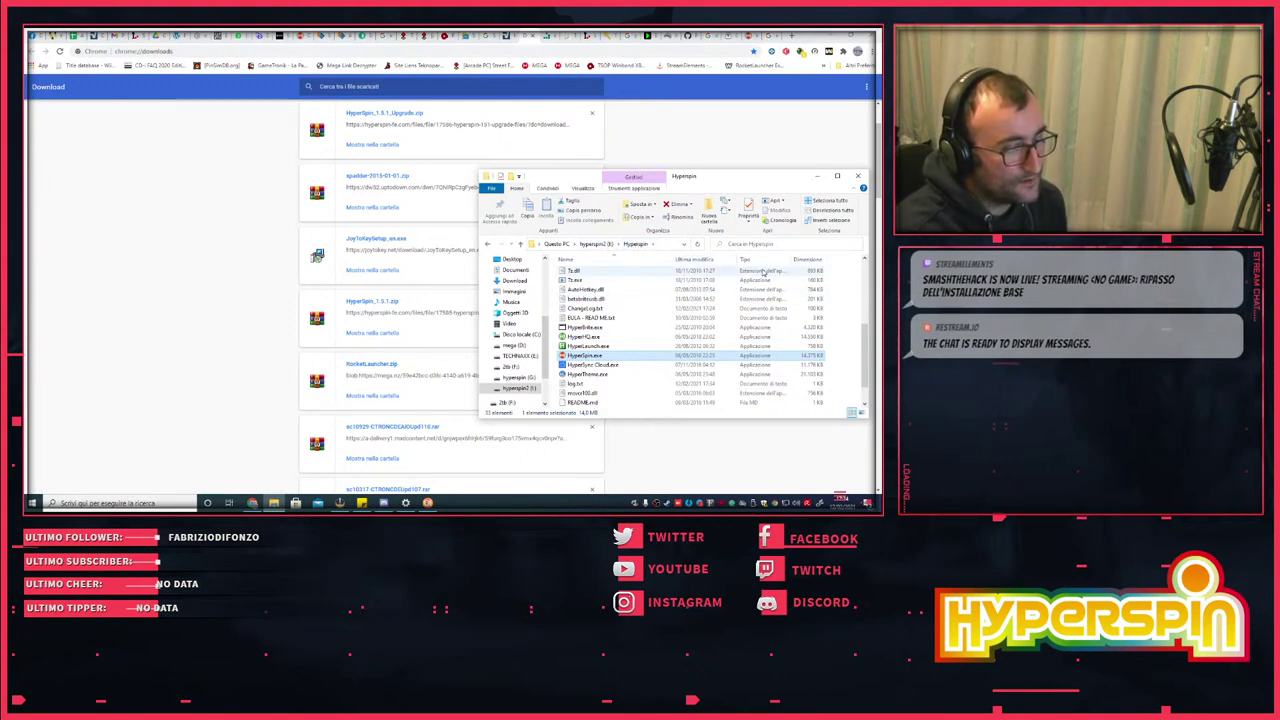
# - Terminate JoyToKey and go to the hyperspin folder on the hyperspin (G:) drive to find its leftover JoyToKey files
pyautogui.rightClick(638, 500)
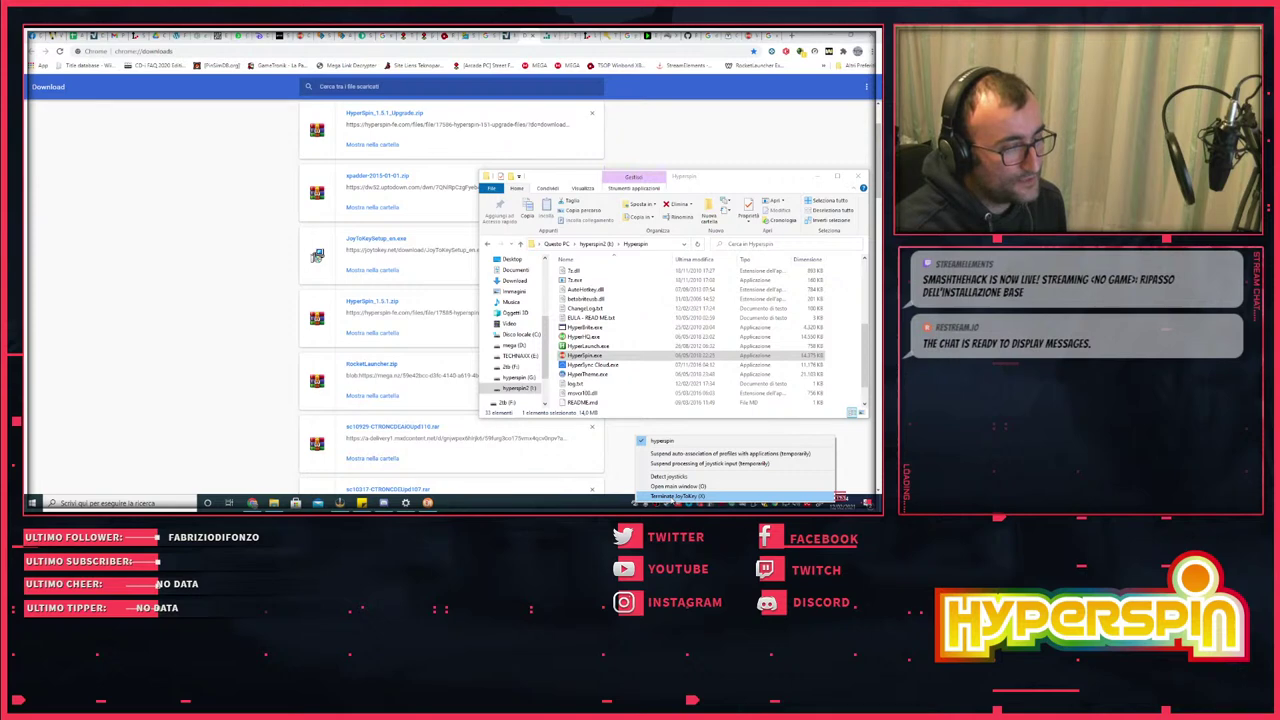
pyautogui.click(680, 496)
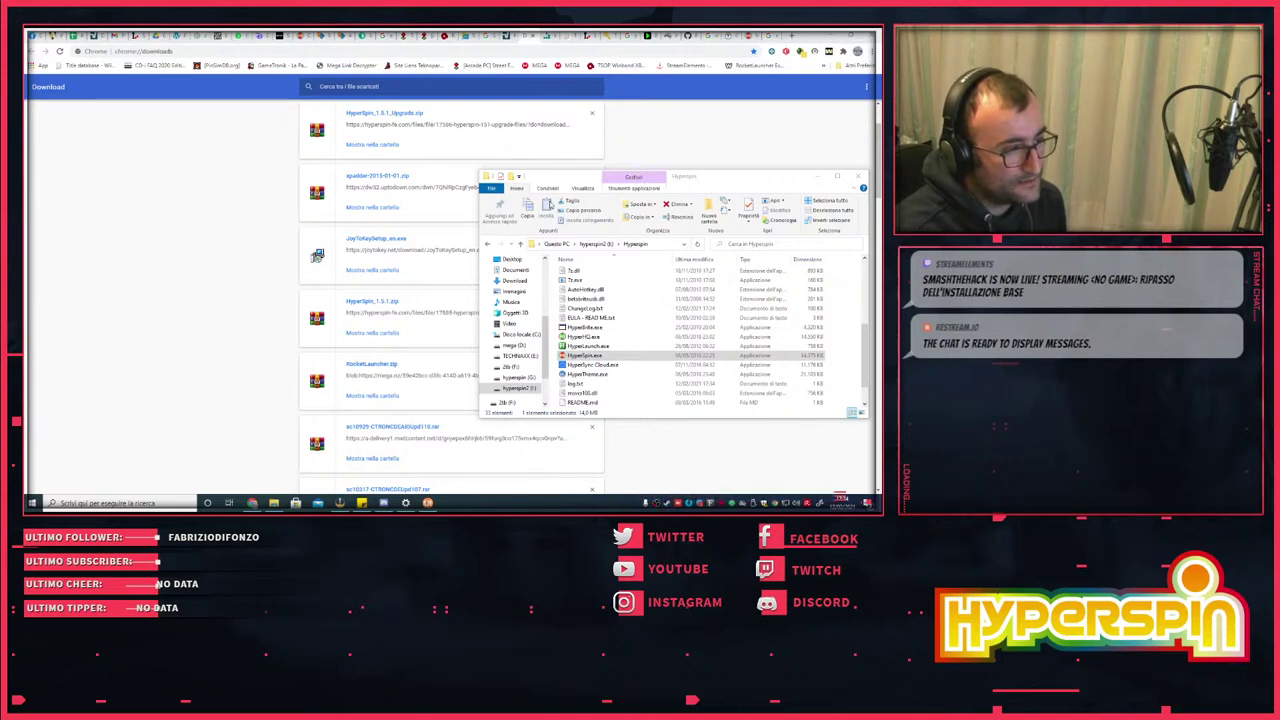
pyautogui.click(518, 379)
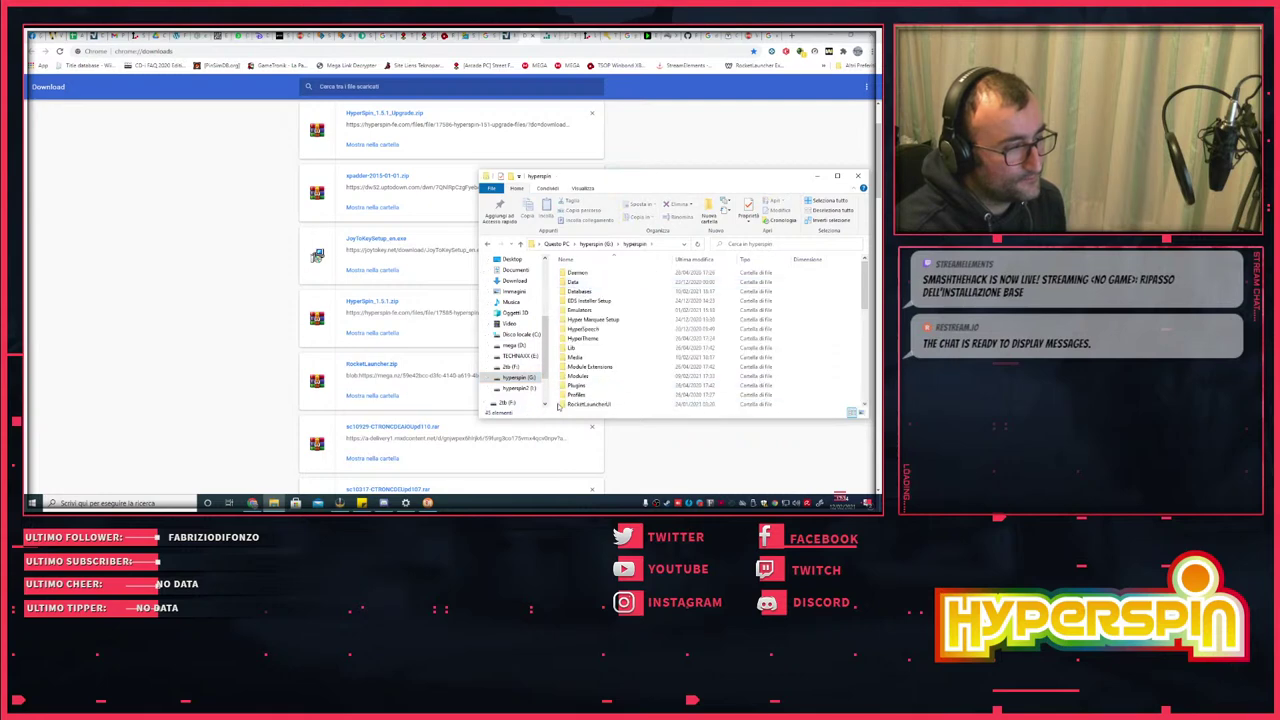
pyautogui.scroll(5, 668, 330)
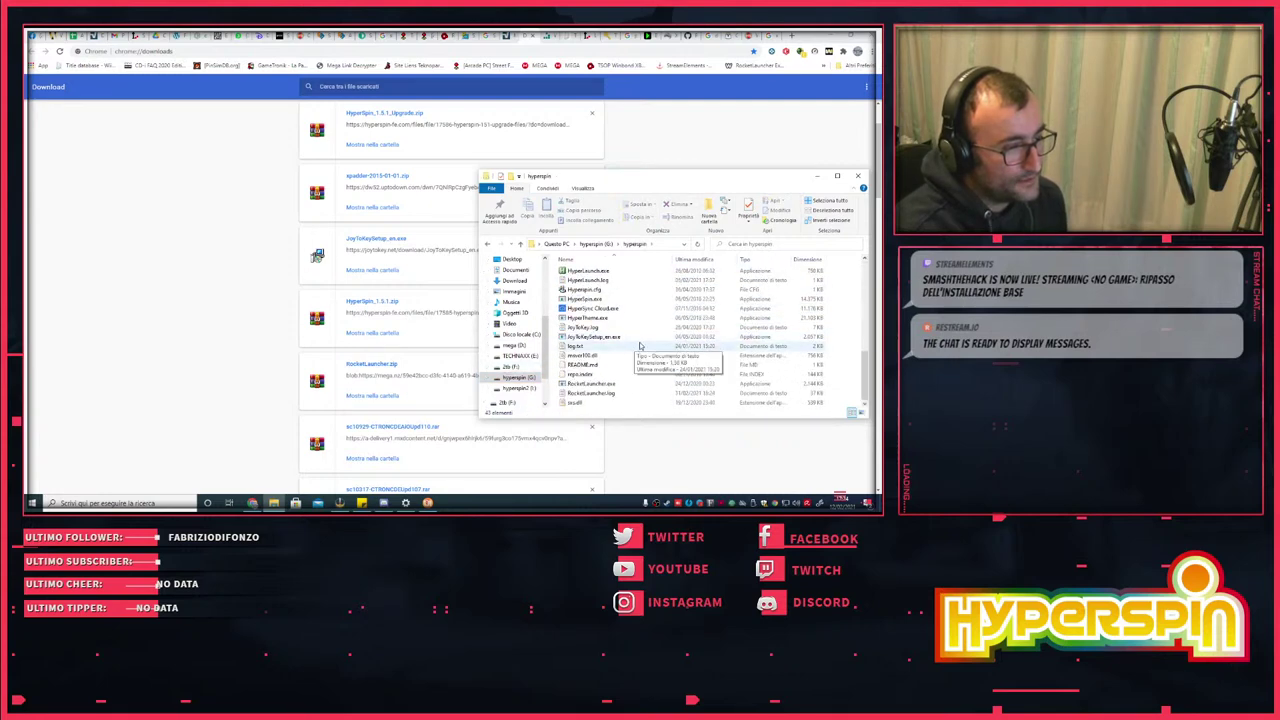
pyautogui.scroll(-2, 600, 320)
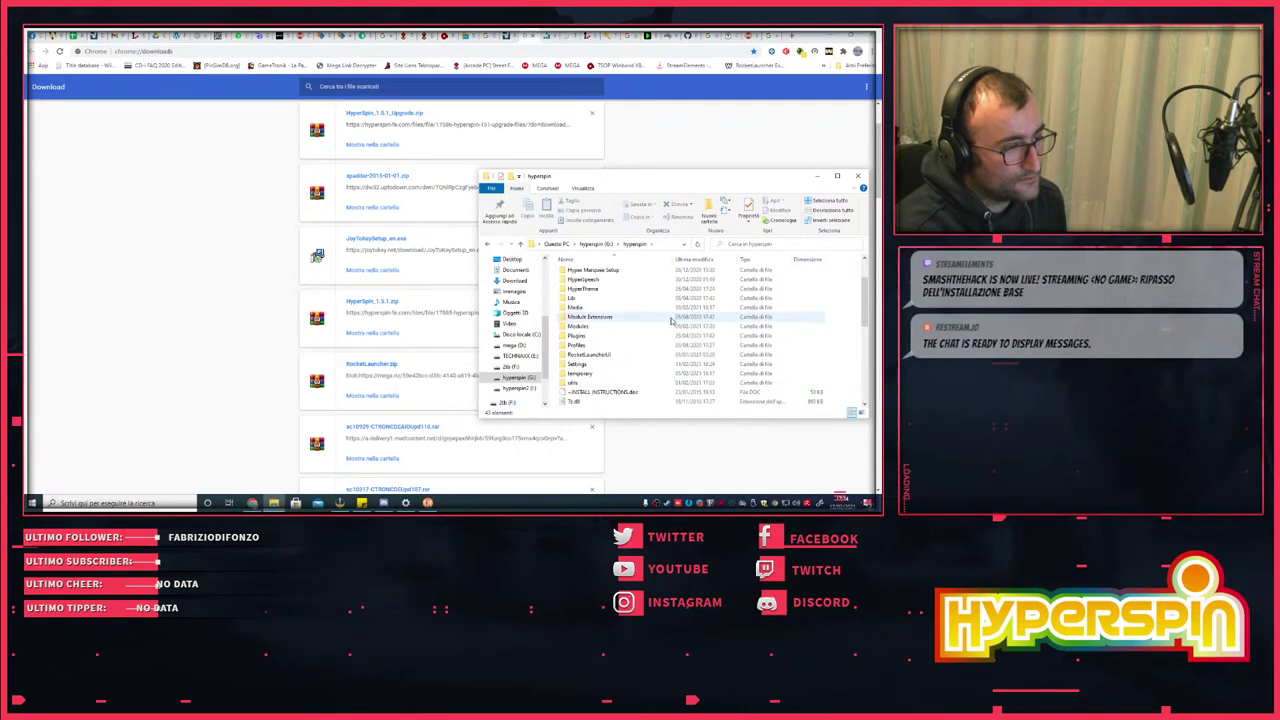
pyautogui.scroll(2, 600, 320)
pyautogui.scroll(-5, 595, 295)
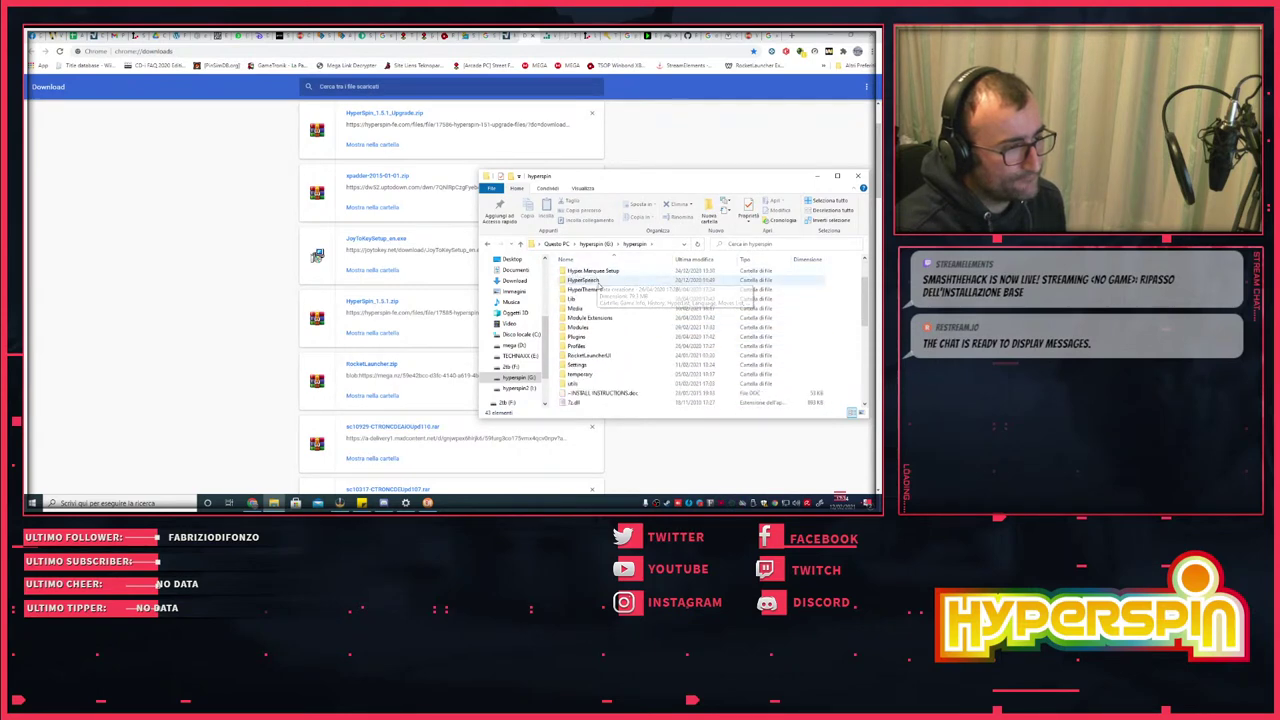
pyautogui.scroll(-1, 598, 288)
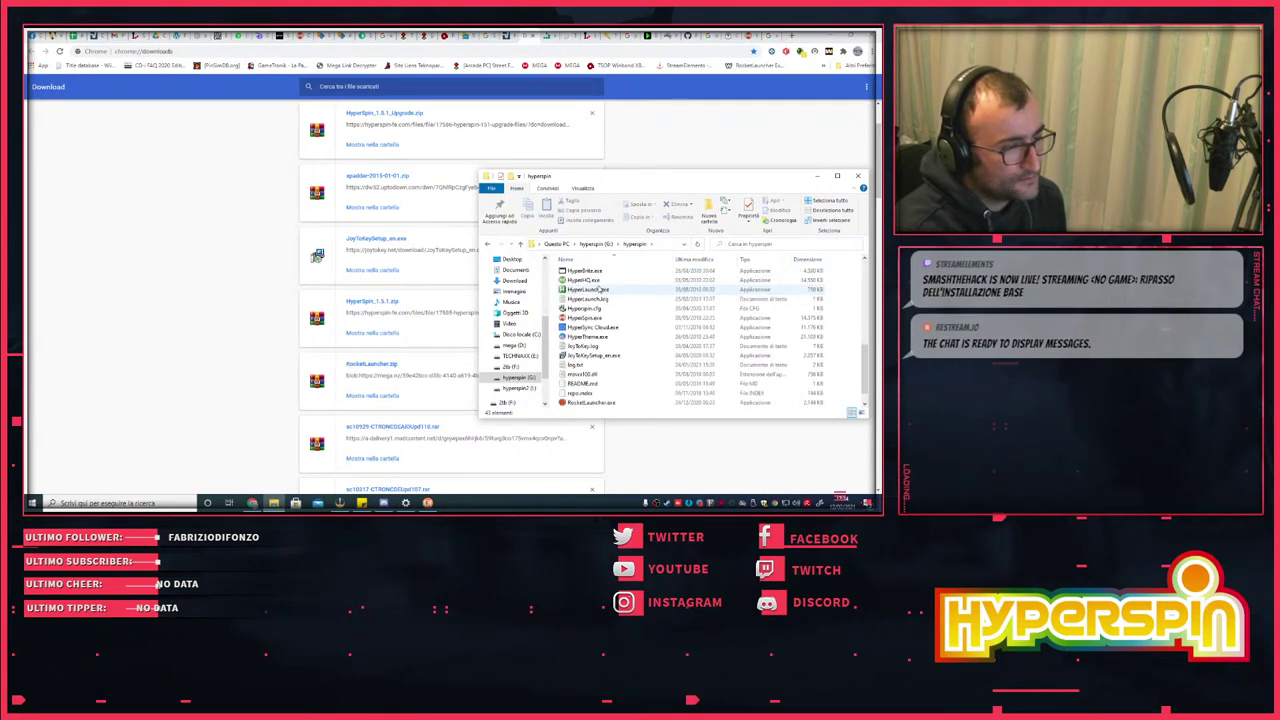
# - Delete Hyperspin.cfg, JoyToKey.log and JoyToKeySetup_en.exe from the main hyperspin folder
pyautogui.click(586, 318)
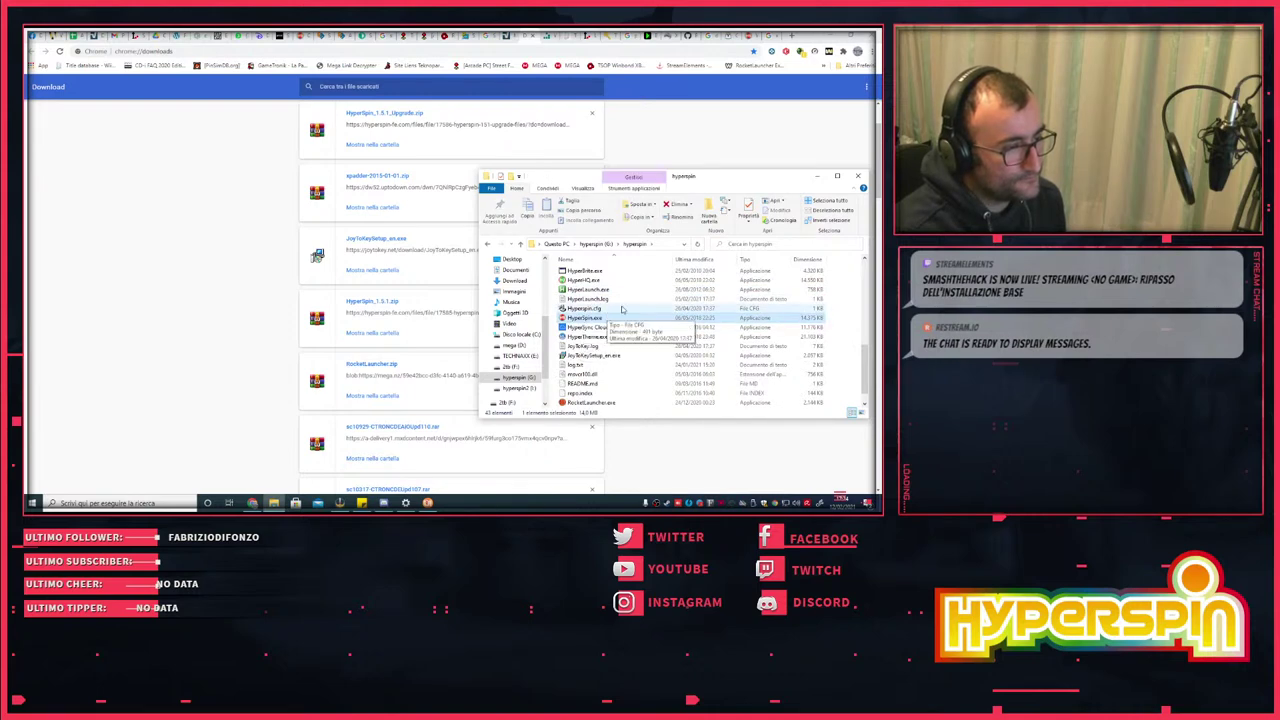
pyautogui.click(597, 309)
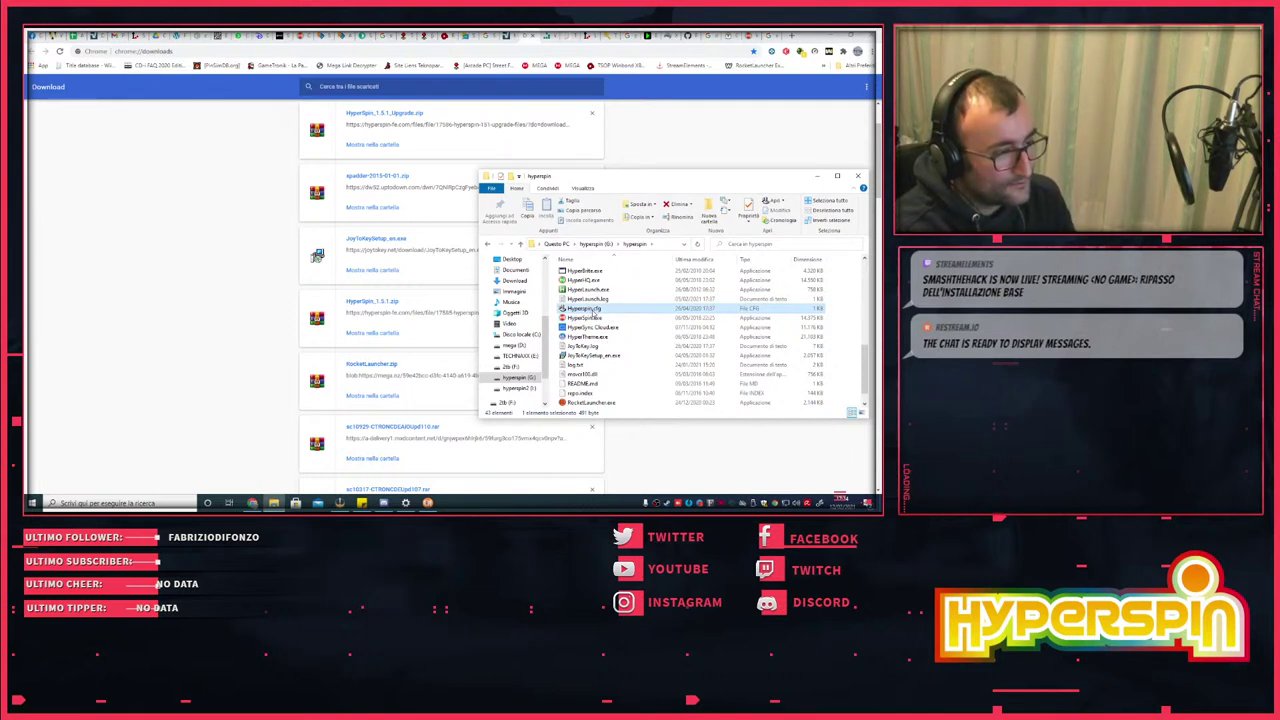
pyautogui.press('Delete')
pyautogui.click(600, 337)
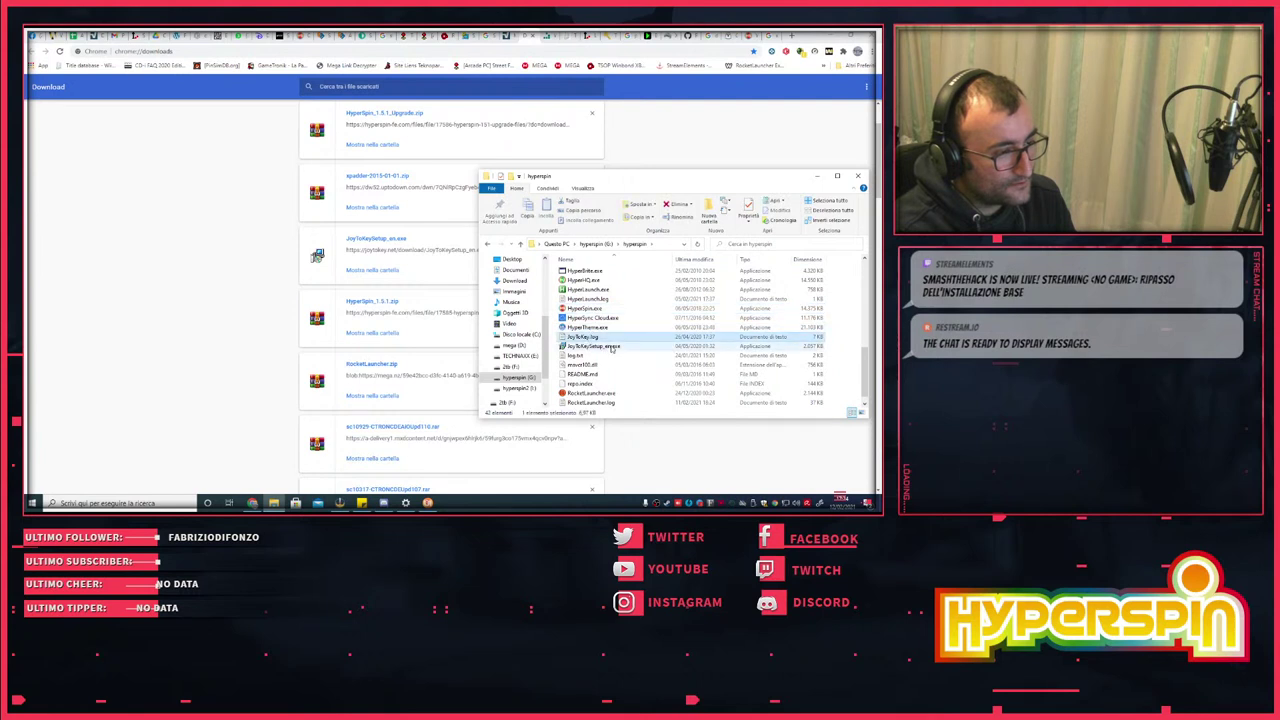
pyautogui.press('Delete')
pyautogui.click(605, 338)
pyautogui.press('Delete')
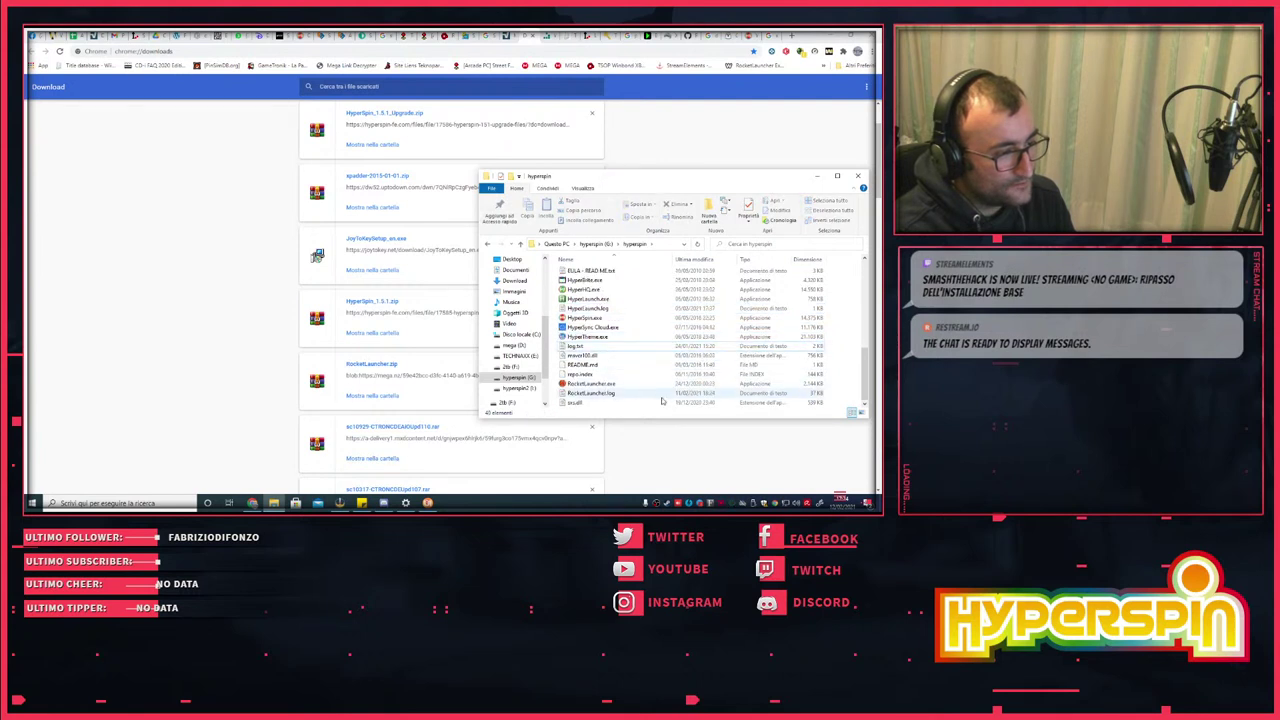
# - Check the contents of the utils\JoyToKey folder and return to the main hyperspin folder
pyautogui.scroll(5, 655, 380)
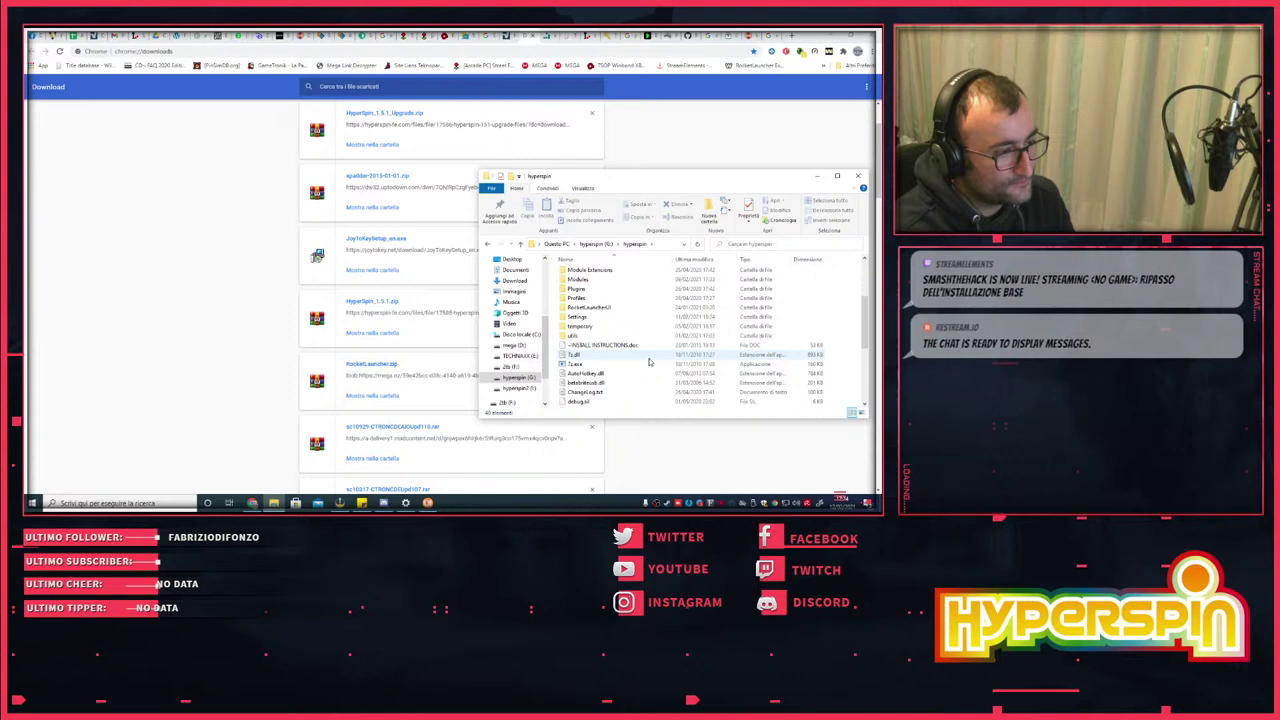
pyautogui.doubleClick(580, 335)
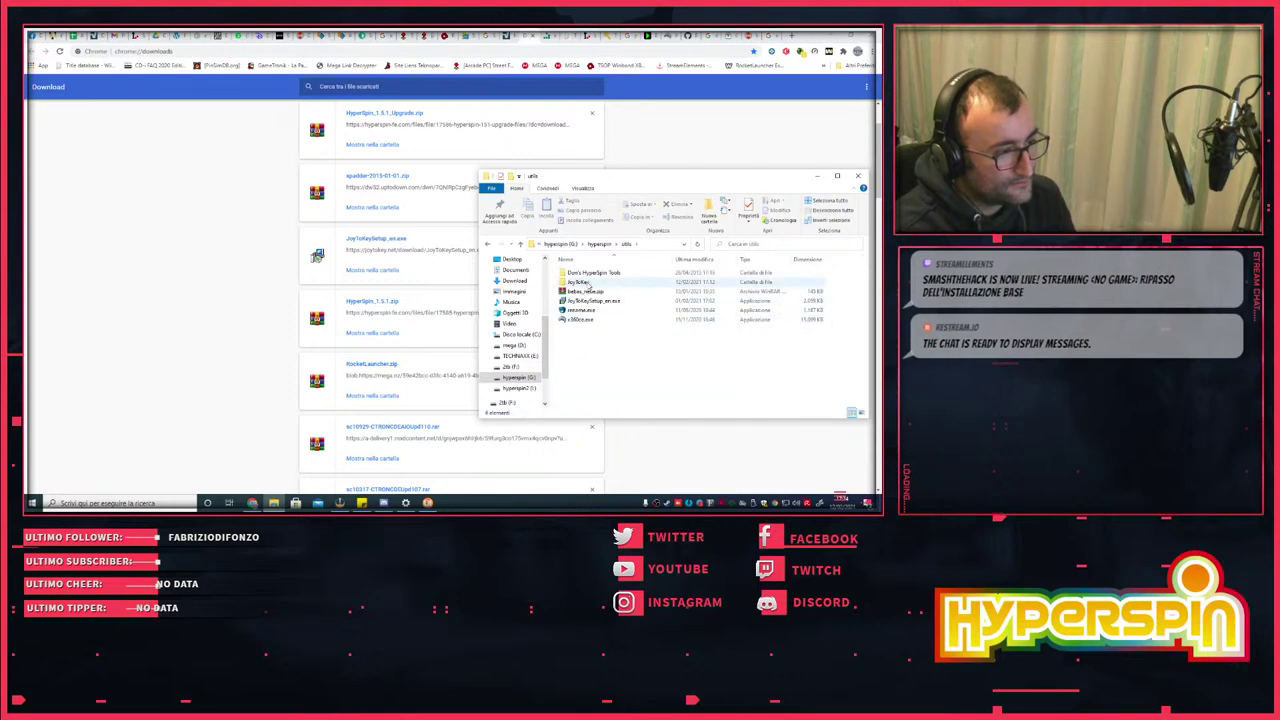
pyautogui.doubleClick(585, 283)
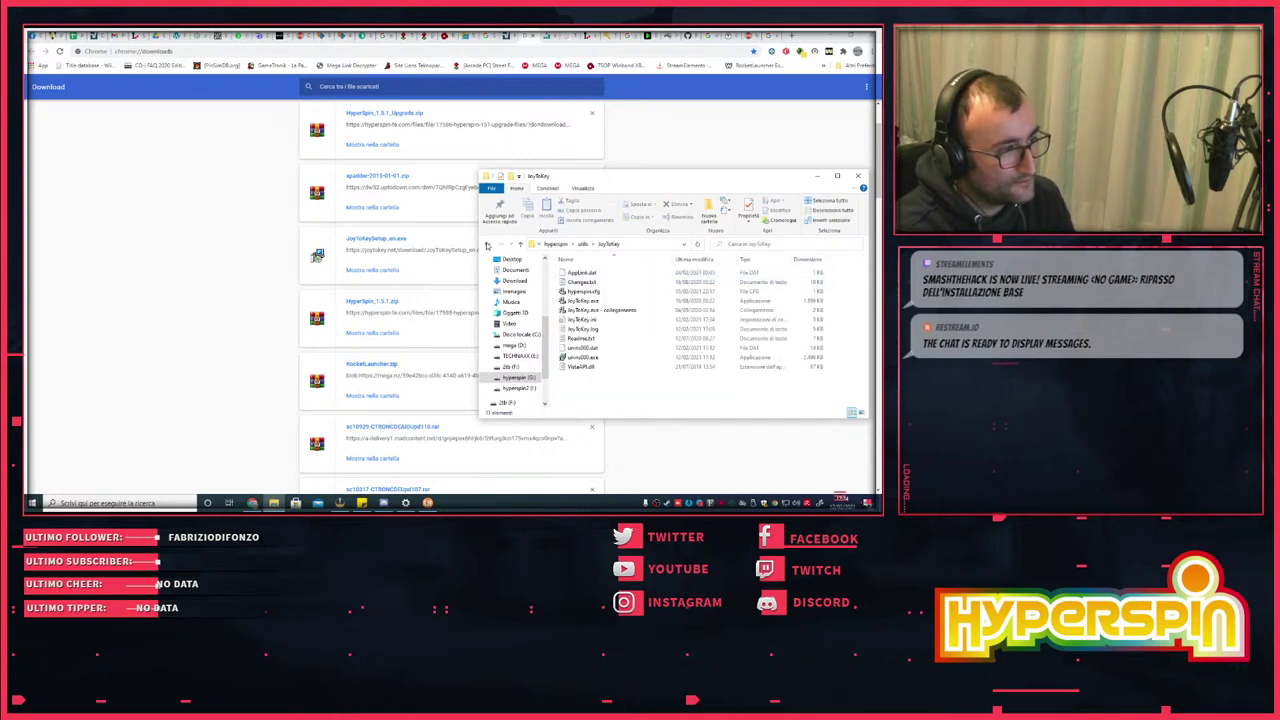
pyautogui.click(487, 245)
pyautogui.click(487, 245)
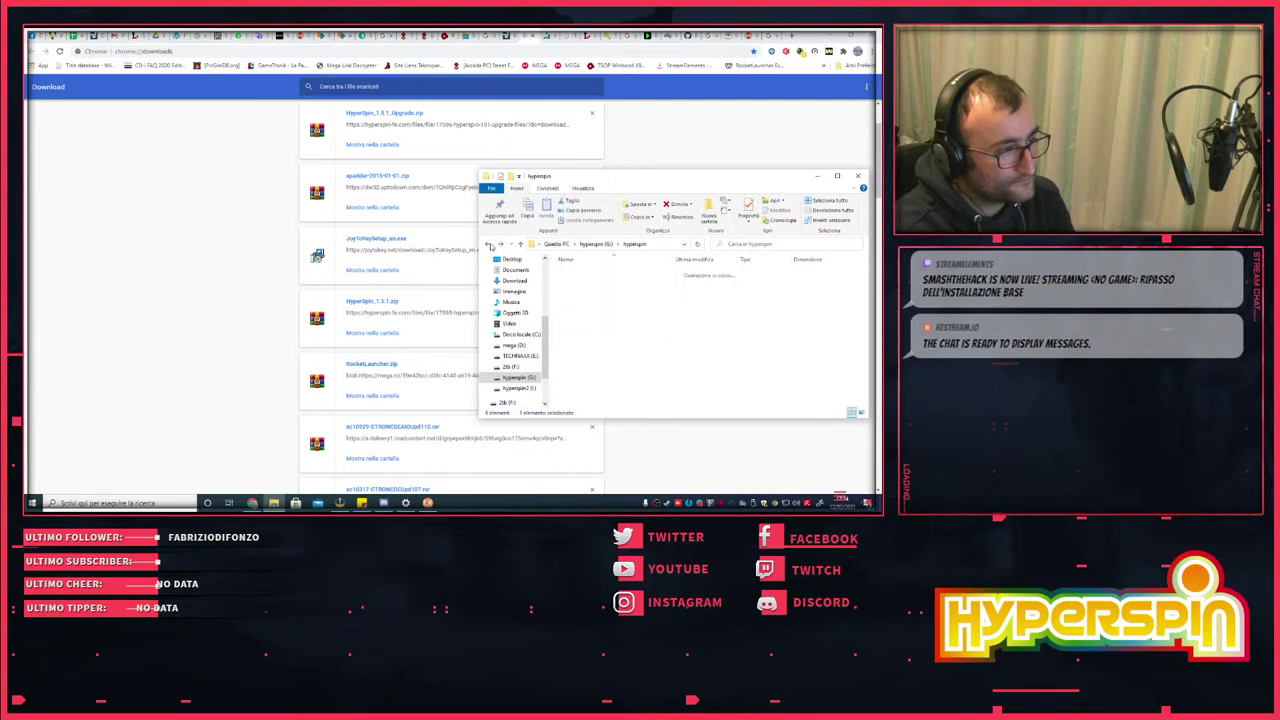
# - Run HyperSpin.exe from the hyperspin folder on the G: drive
pyautogui.scroll(-5, 560, 340)
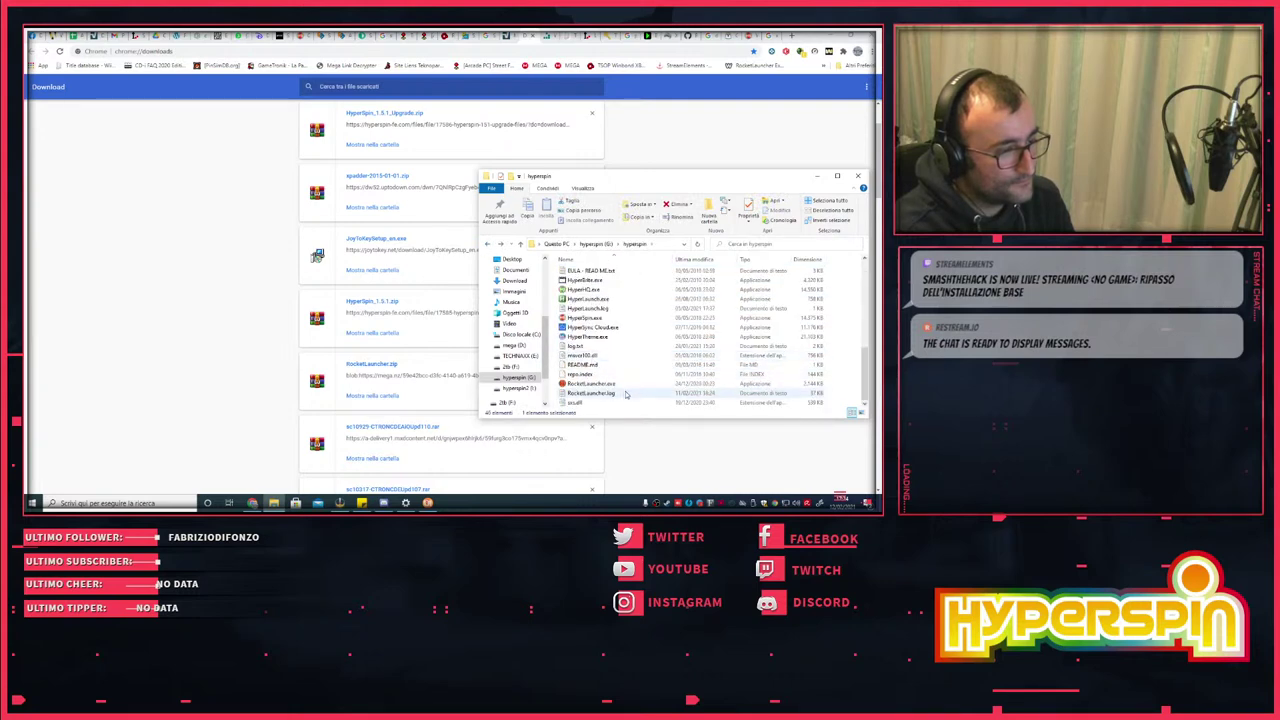
pyautogui.click(586, 320)
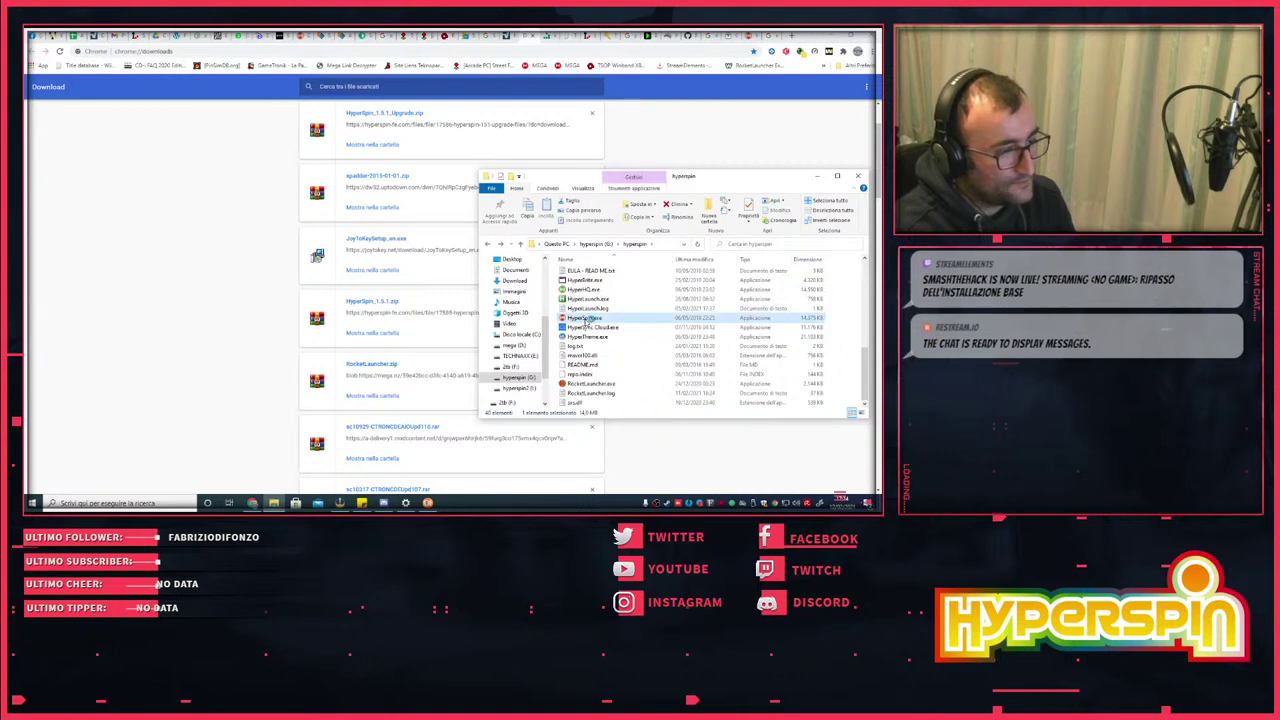
pyautogui.doubleClick(586, 320)
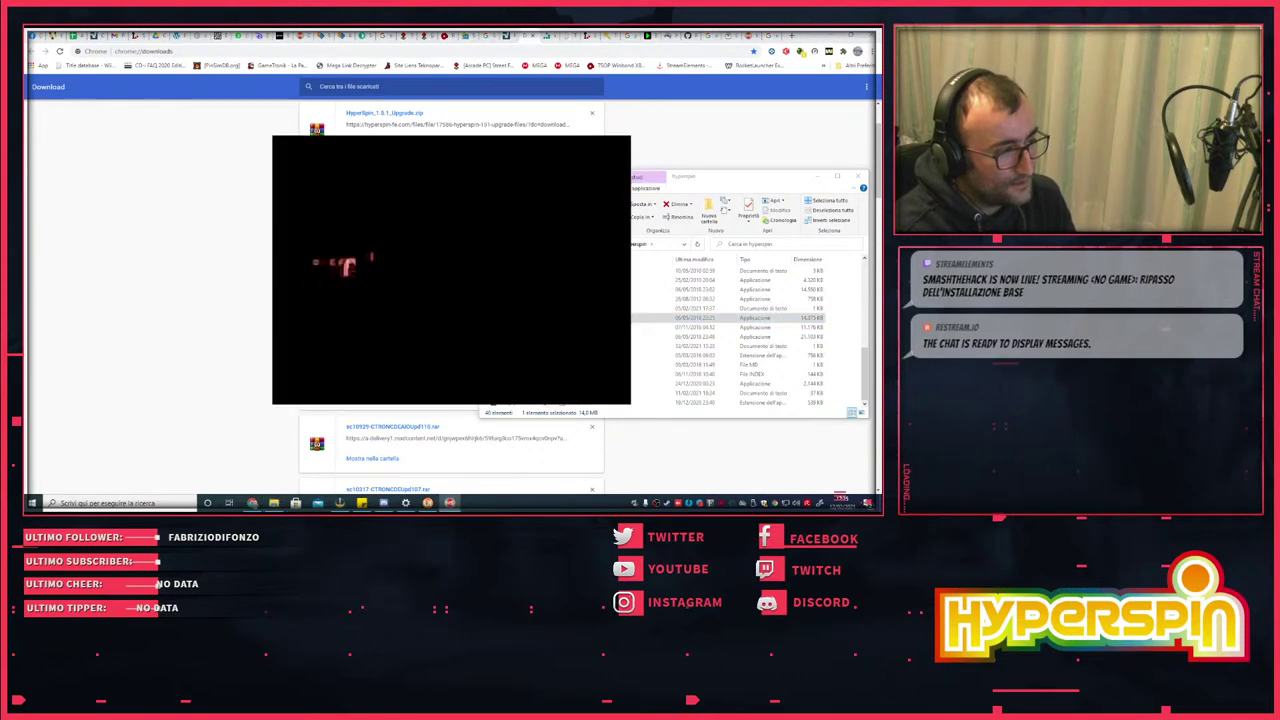
# - Lower HyperSpin's volume almost to minimum in the Windows volume mixer, and close the mixer
pyautogui.rightClick(816, 500)
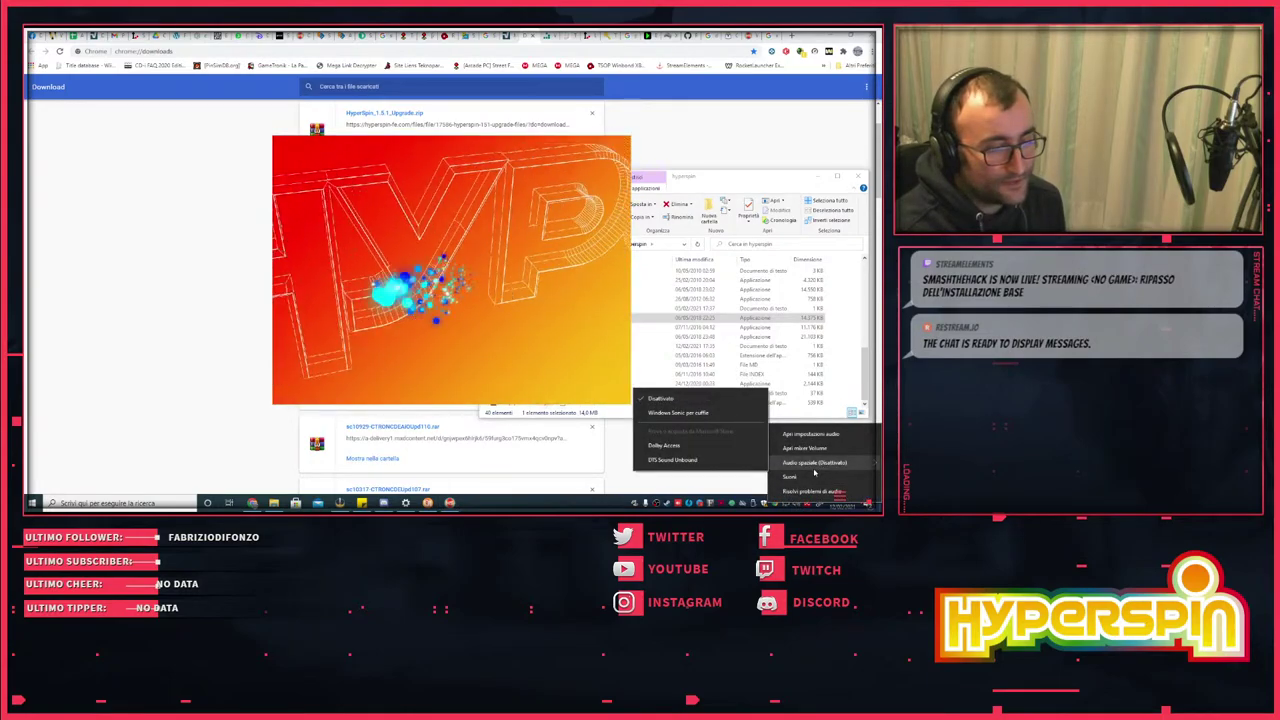
pyautogui.click(805, 448)
pyautogui.click(810, 481)
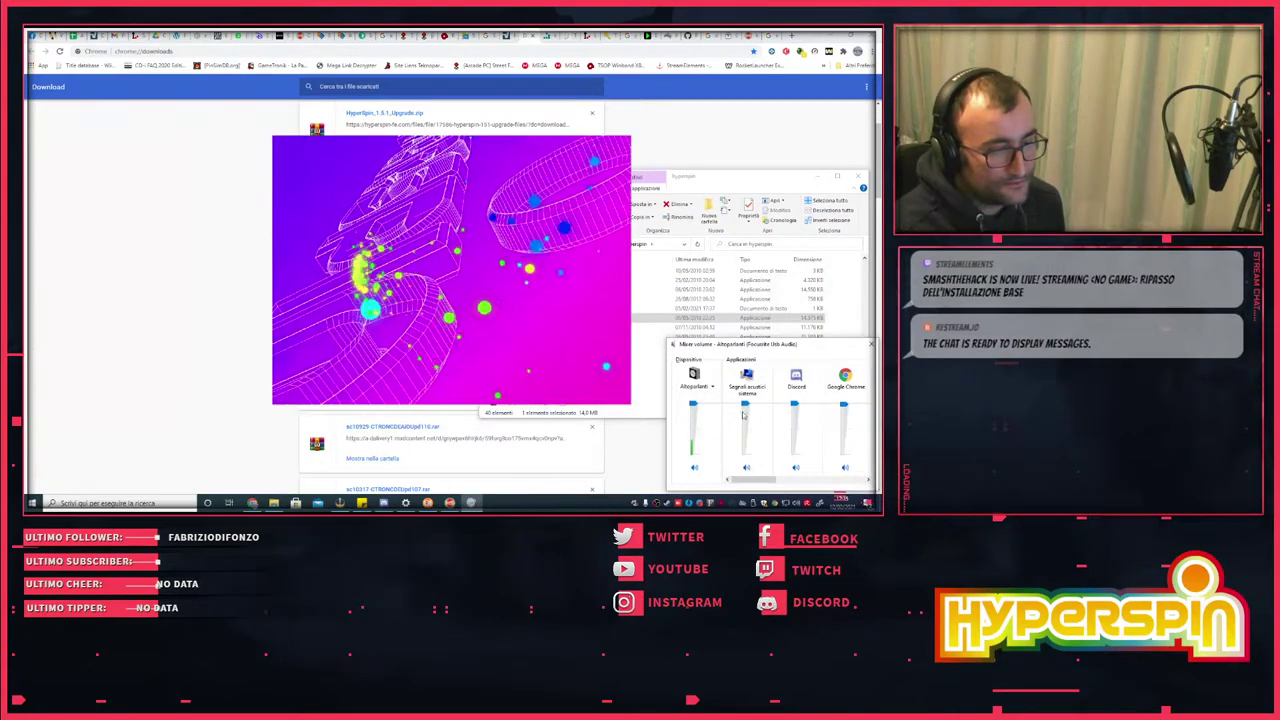
pyautogui.moveTo(810, 481); pyautogui.dragTo(836, 481)
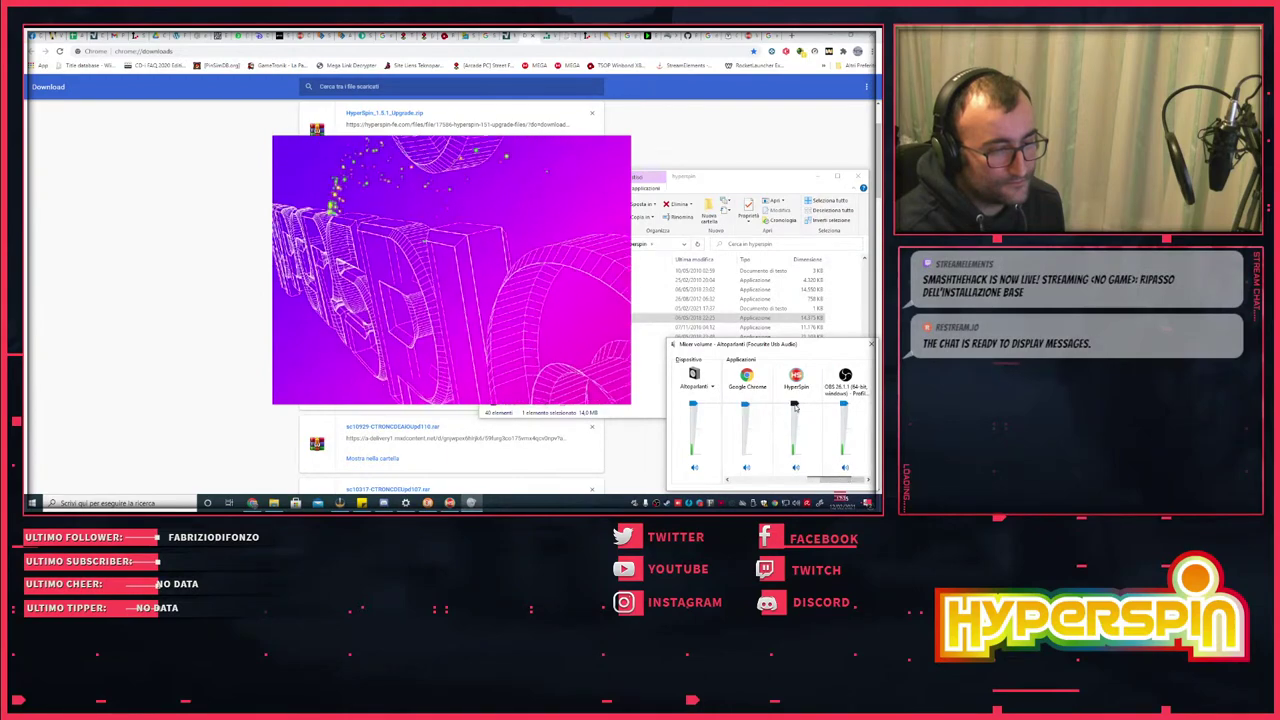
pyautogui.moveTo(795, 404); pyautogui.dragTo(794, 450)
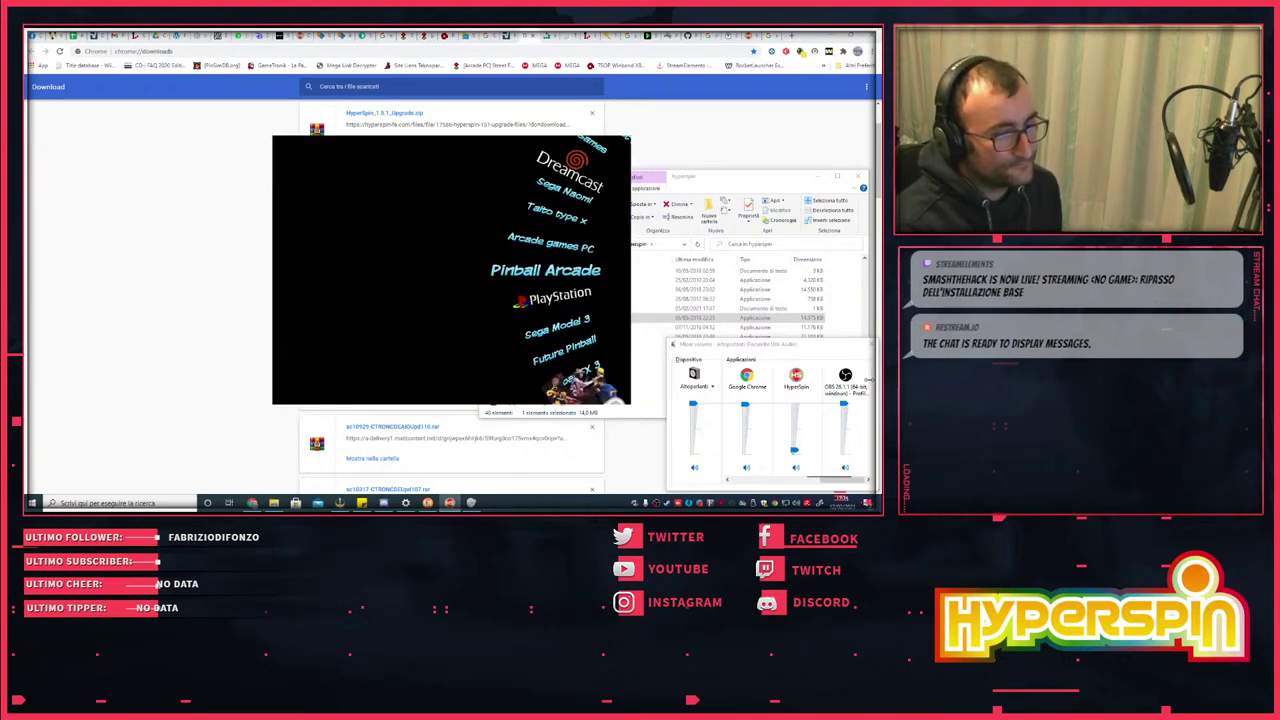
pyautogui.hotkey('alt', 'F4')
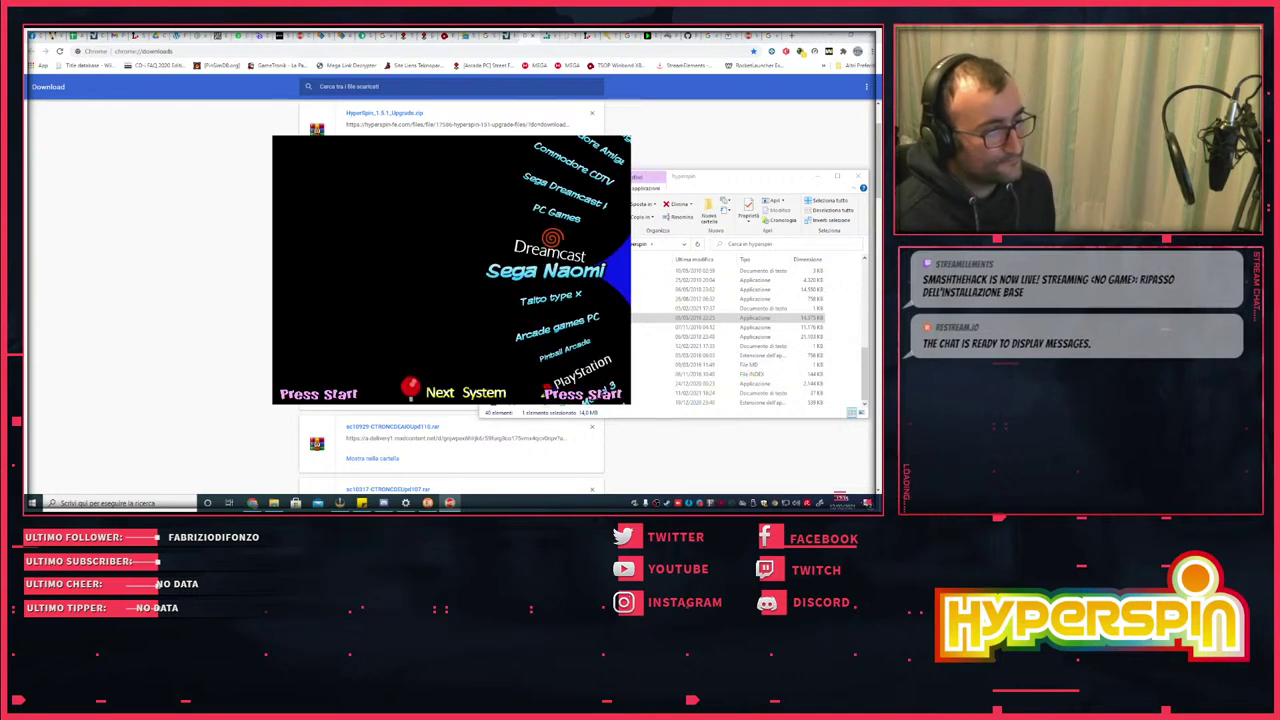
# - Browse HyperSpin's system wheel past Dreamcast and Pinball FX 3 to the Arcade Classics system
pyautogui.press('Down')
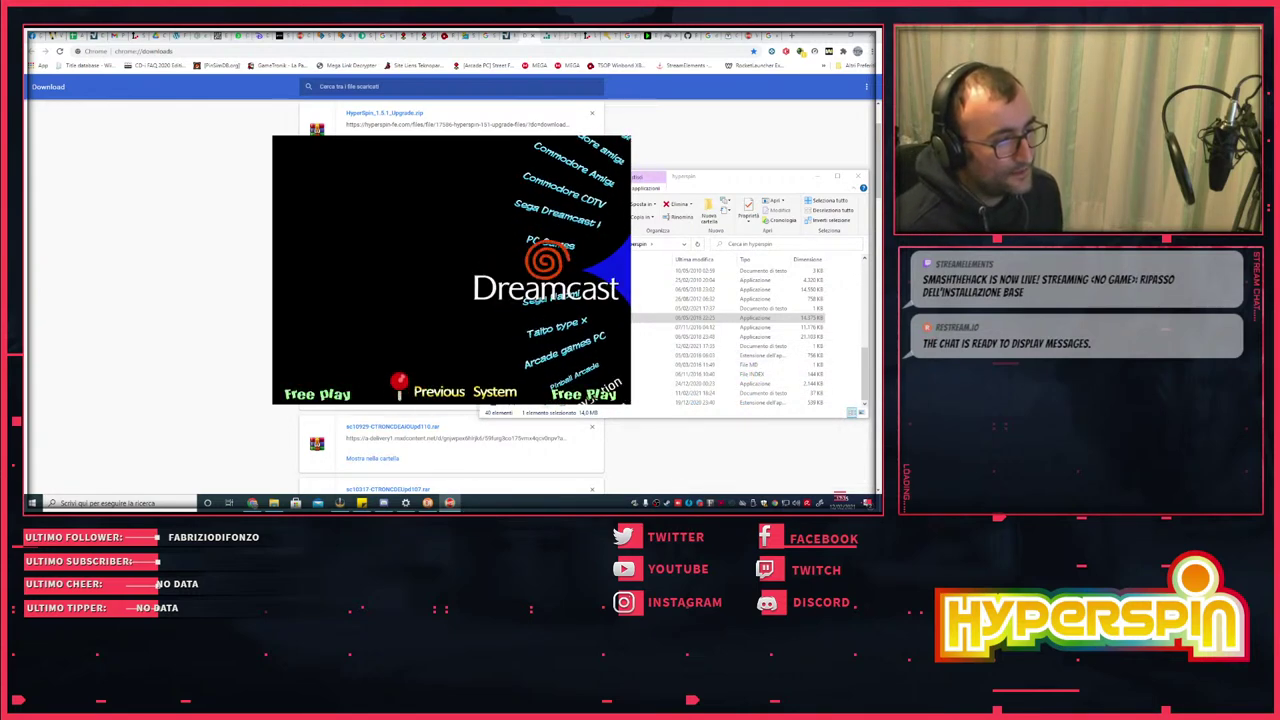
pyautogui.press('Down')
pyautogui.press('Down')
pyautogui.press('Down')
pyautogui.press('Down')
pyautogui.press('Down')
pyautogui.press('Down')
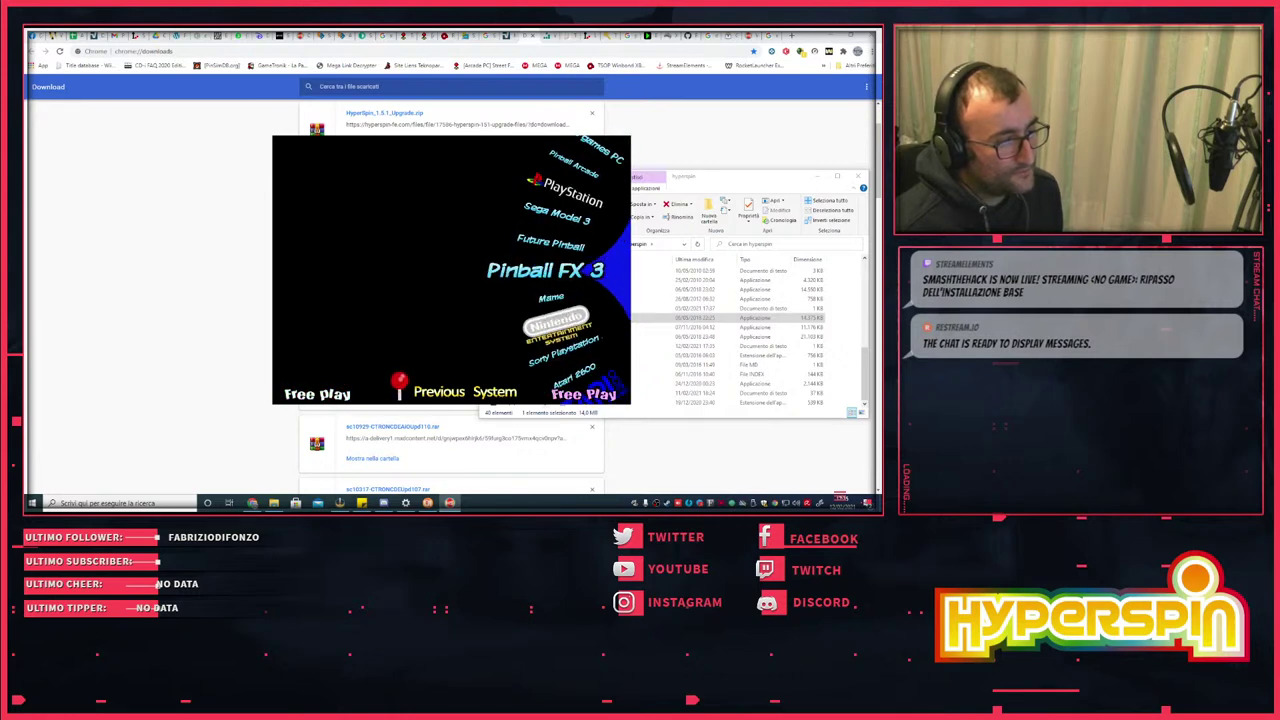
pyautogui.press('Return')
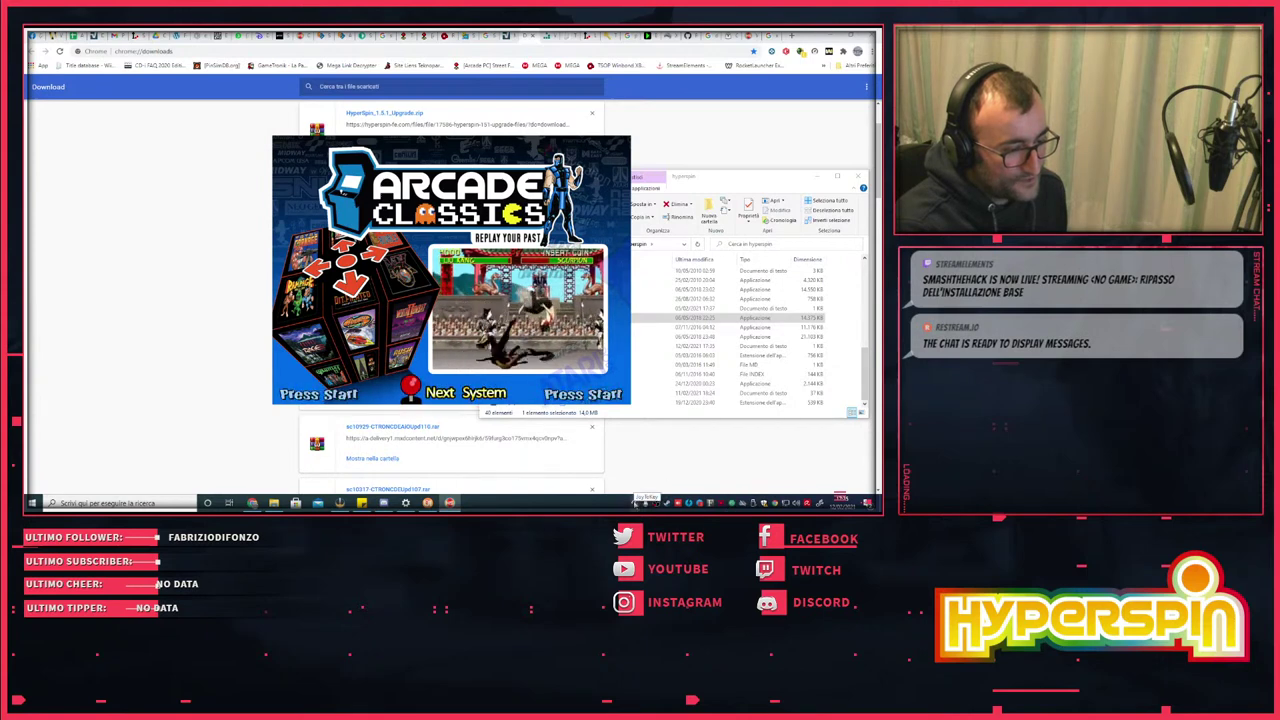
# - Open JoyToKey's main window to check the hyperspin profile's Joystick 1 assignments, and minimize it
pyautogui.doubleClick(640, 502)
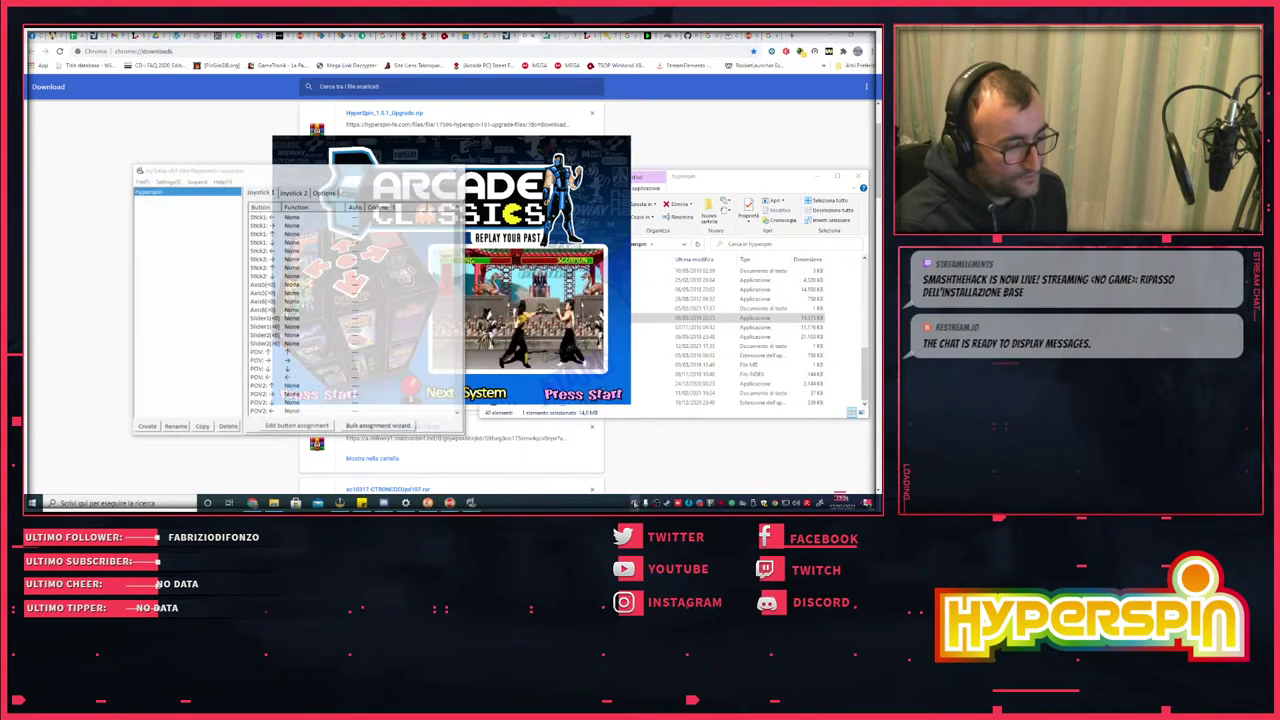
pyautogui.moveTo(262, 176); pyautogui.dragTo(537, 172)
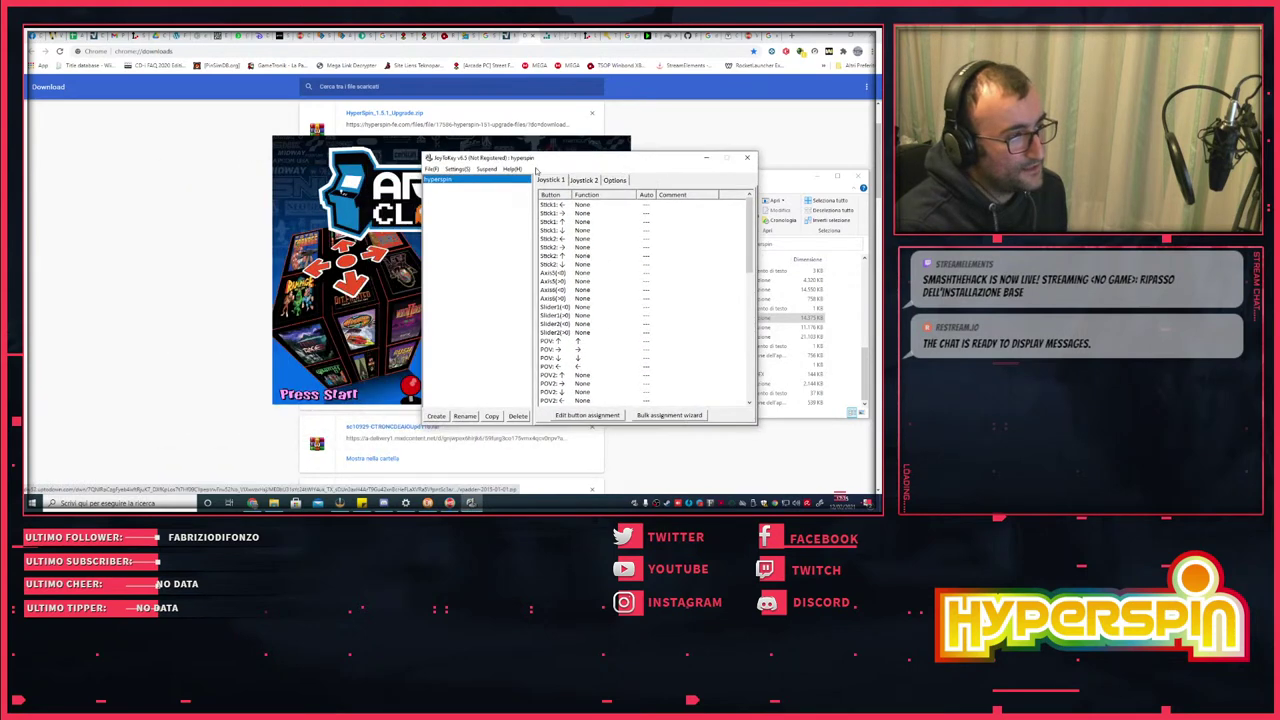
pyautogui.click(707, 159)
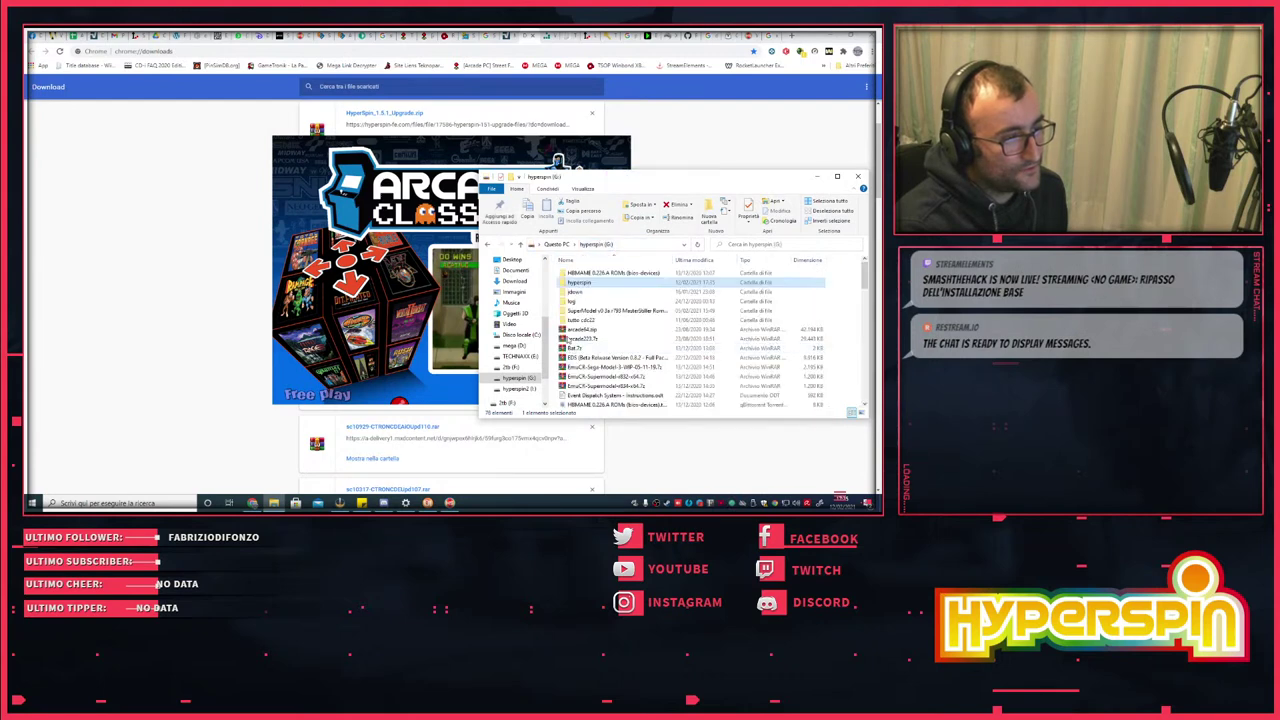
# - Examine the JoyToKey files in hyperspin's utils folder on the G: drive, and go back to the hyperspin folder
pyautogui.doubleClick(579, 285)
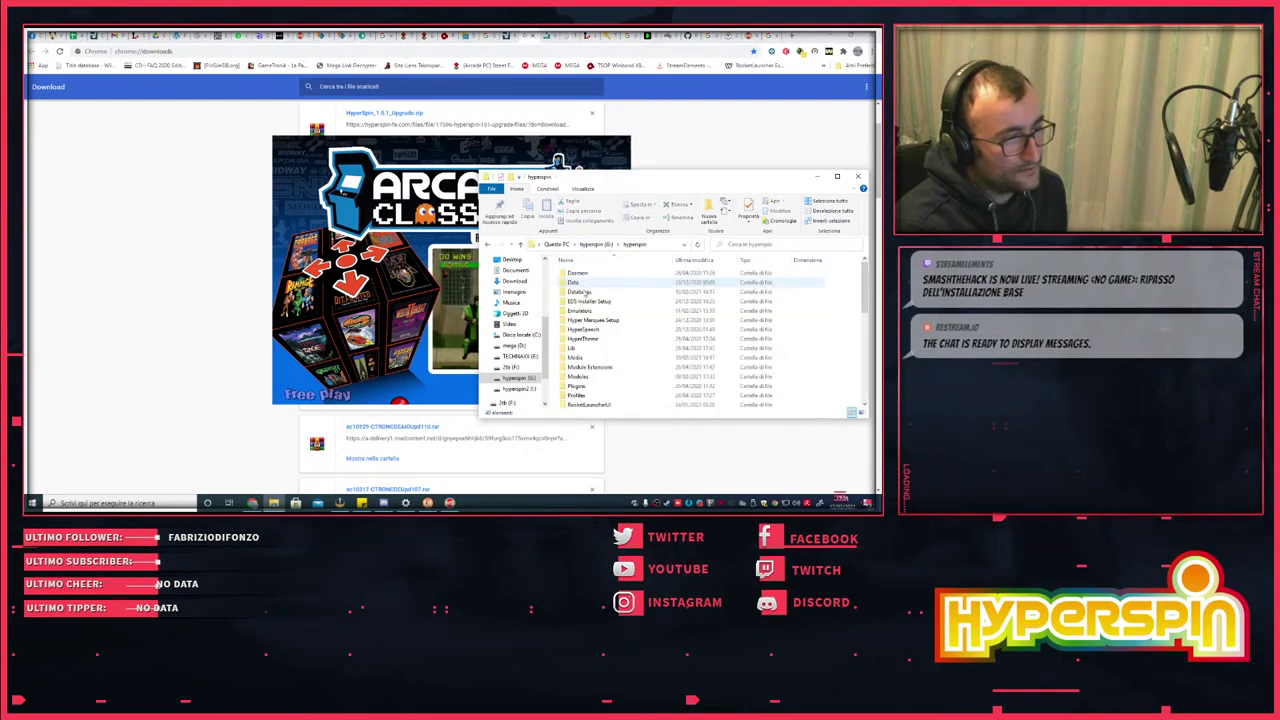
pyautogui.scroll(-3, 620, 340)
pyautogui.doubleClick(645, 357)
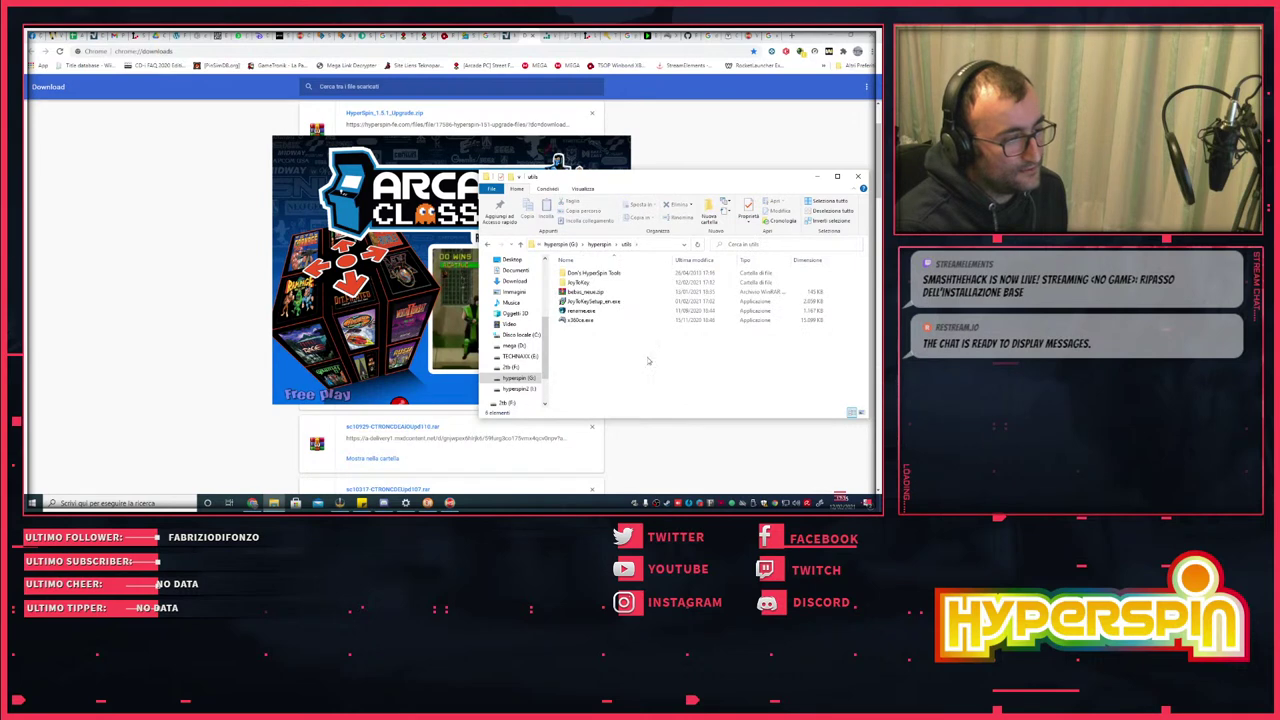
pyautogui.doubleClick(588, 283)
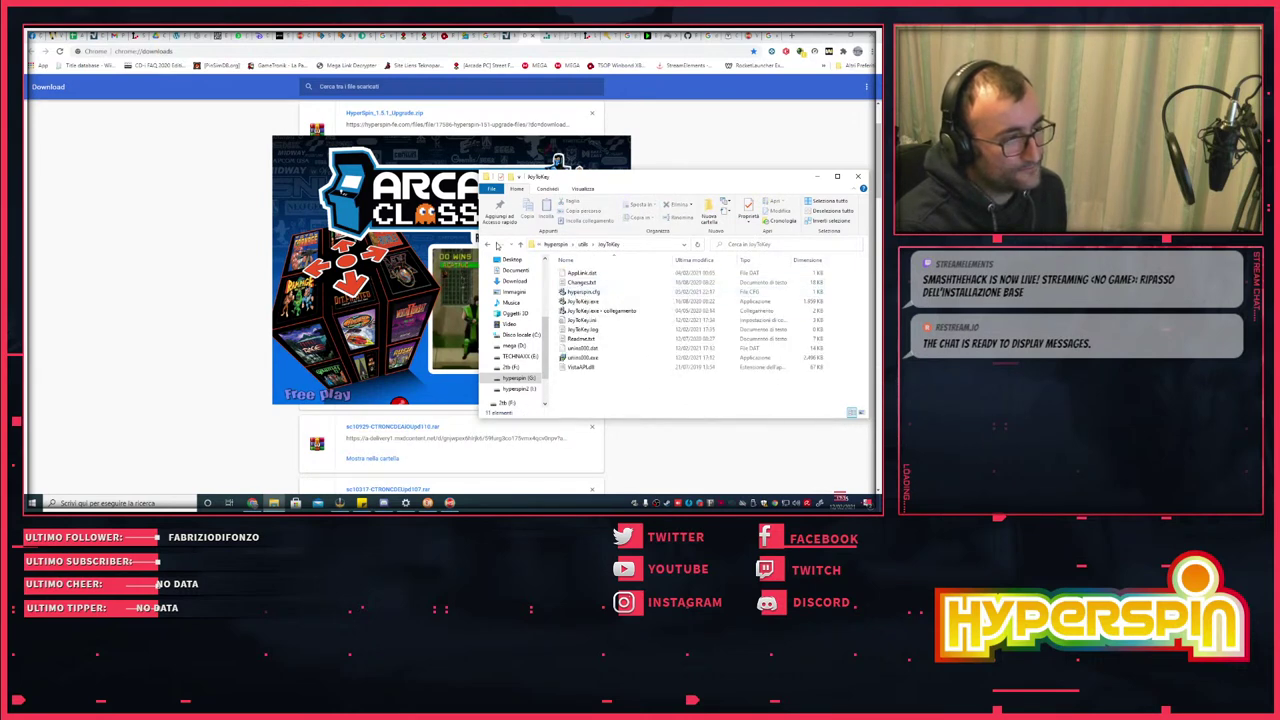
pyautogui.click(488, 246)
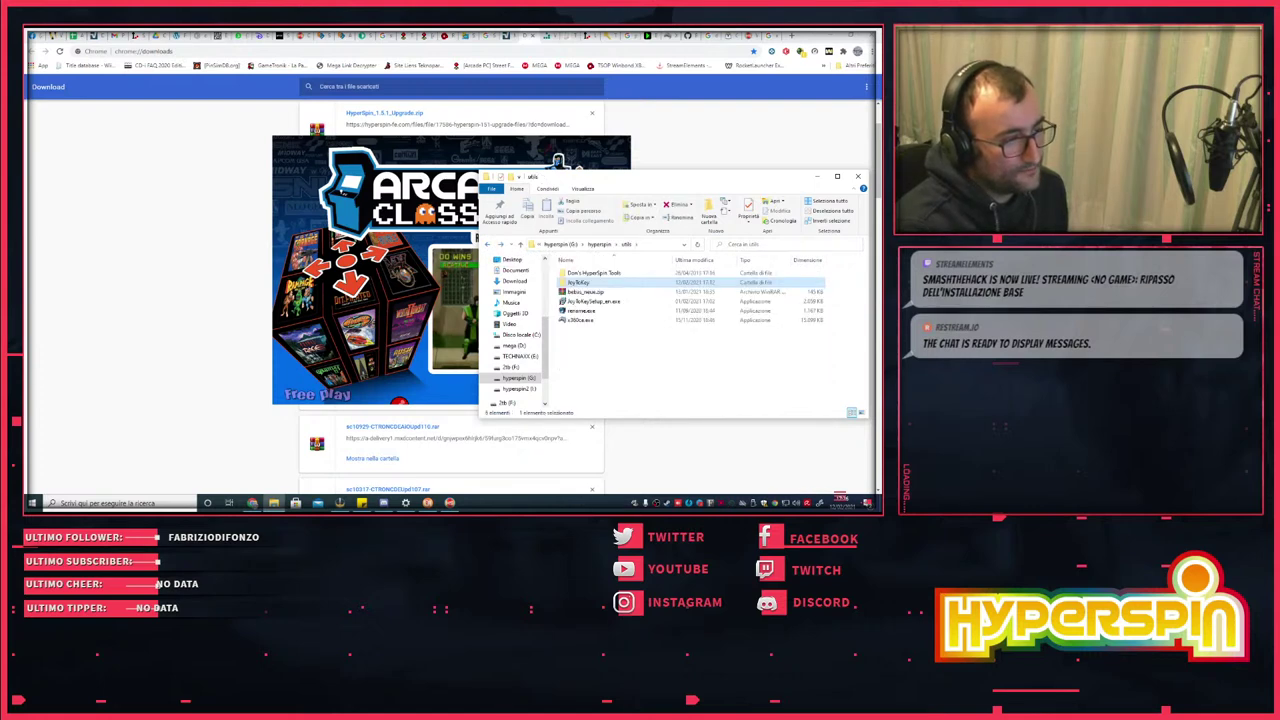
pyautogui.click(488, 246)
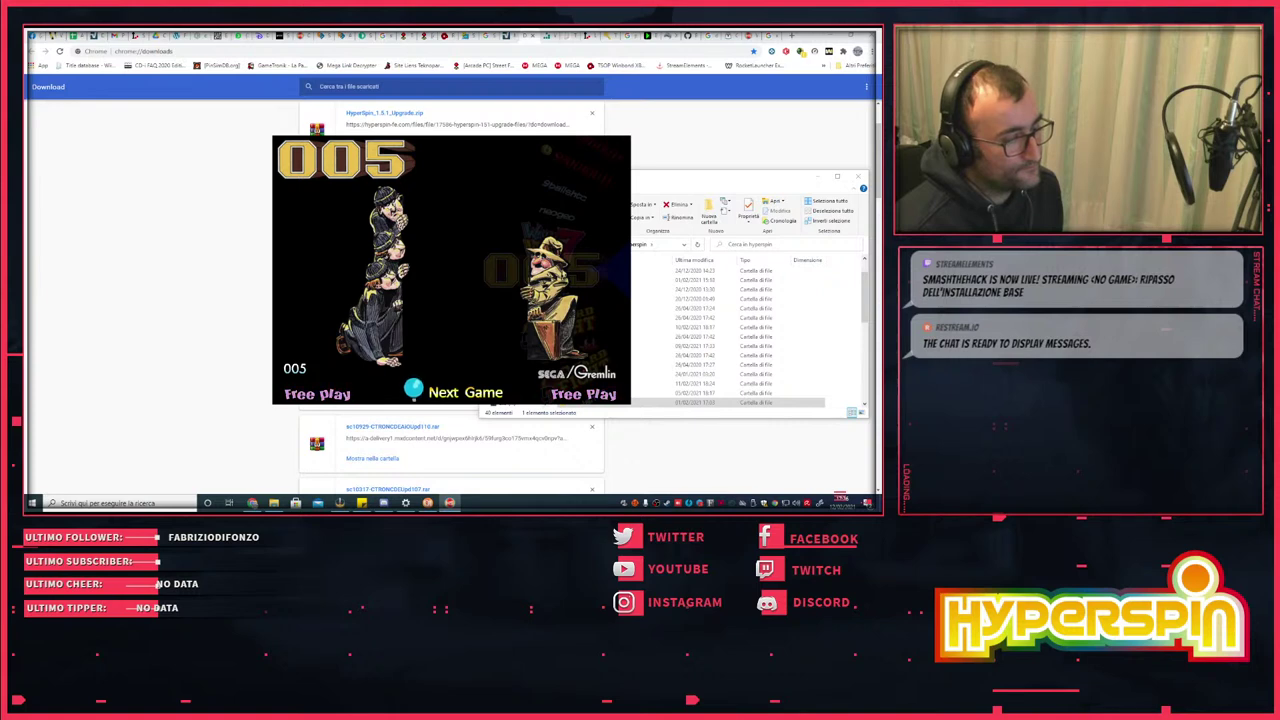
# - Launch the game 005 from HyperSpin's arcade game wheel
pyautogui.press('Escape')
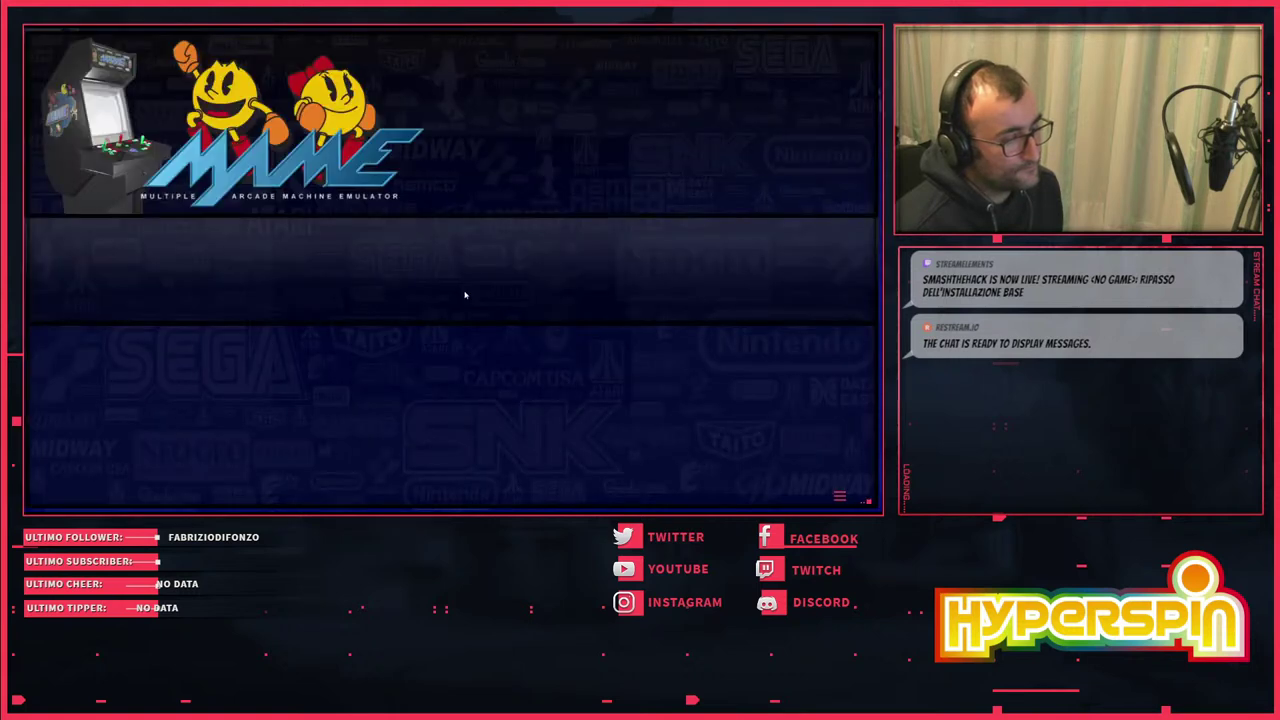
# - Open JoyToKey over the running game 005, check the Mame-220 profile's Joystick 1 assignments, and return to the game
pyautogui.press('Return')
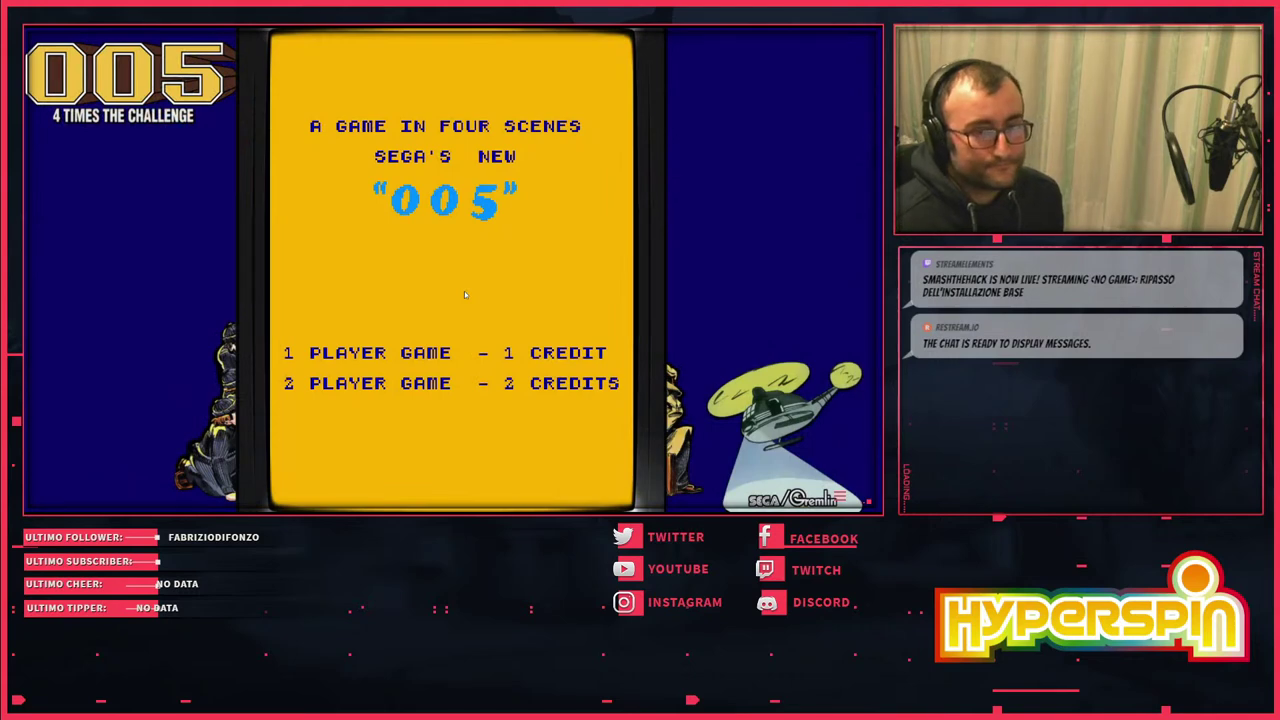
pyautogui.press('super')
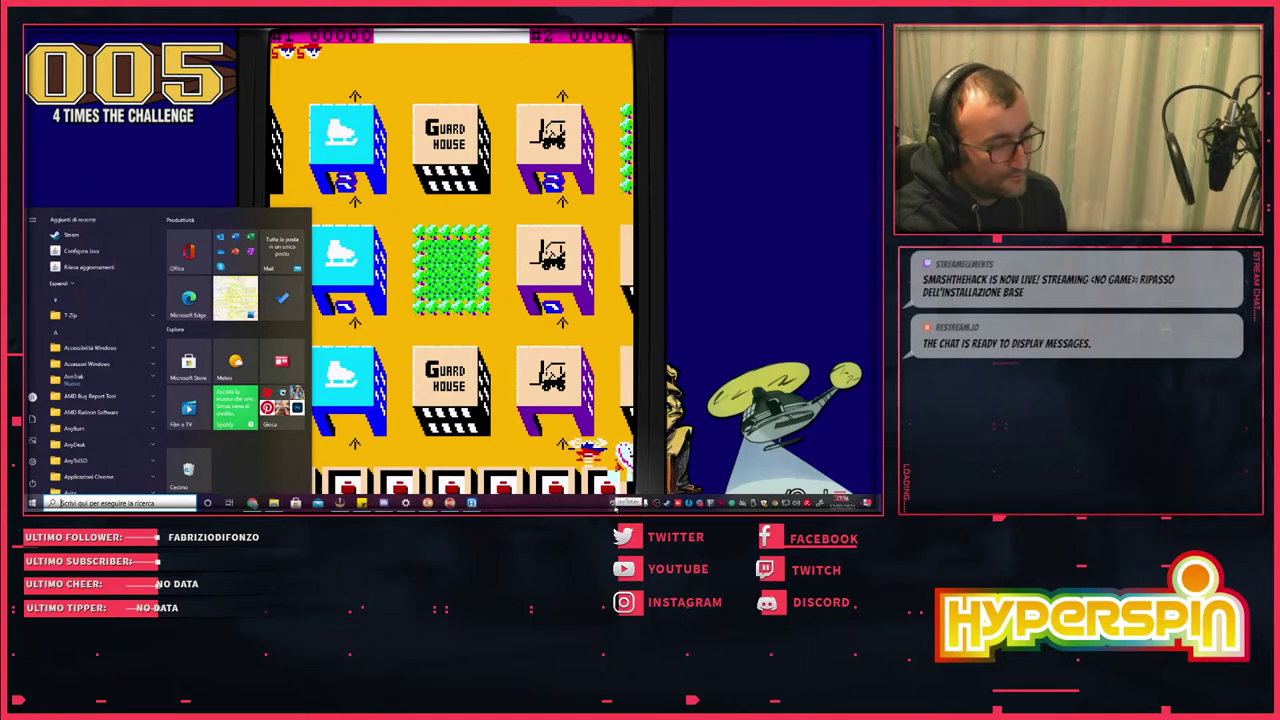
pyautogui.click(541, 508)
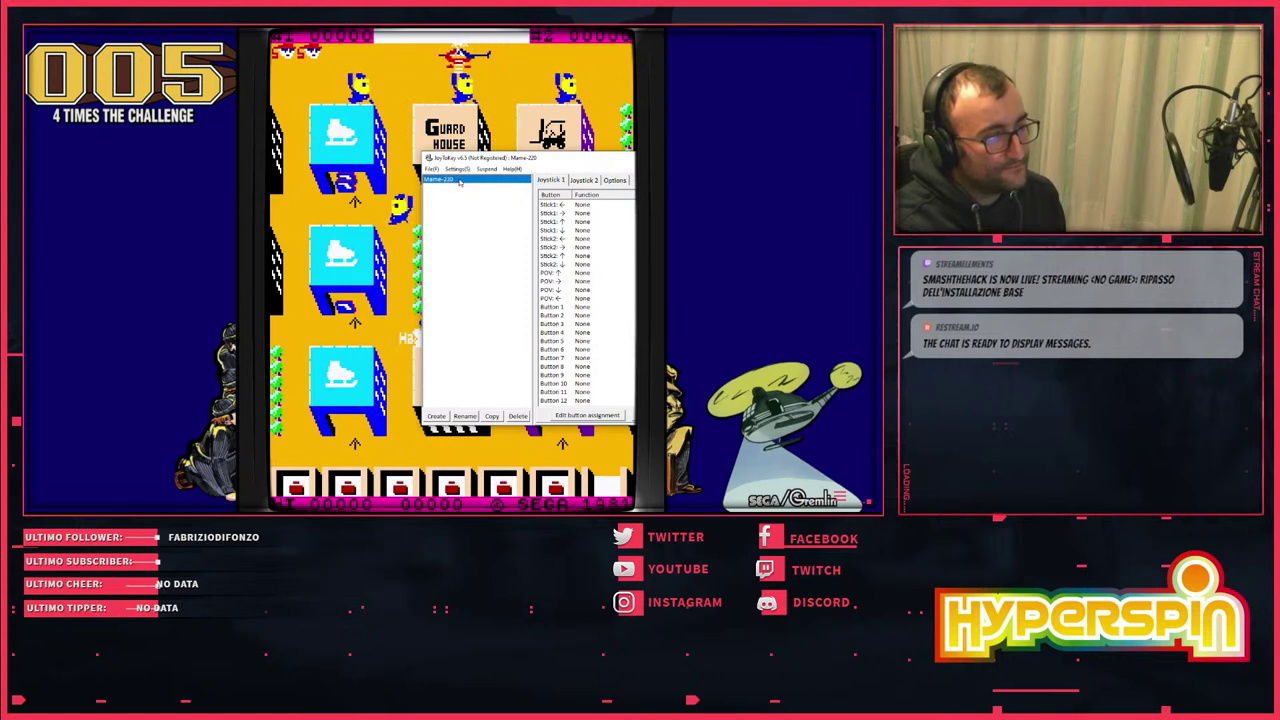
pyautogui.moveTo(509, 162); pyautogui.dragTo(359, 162)
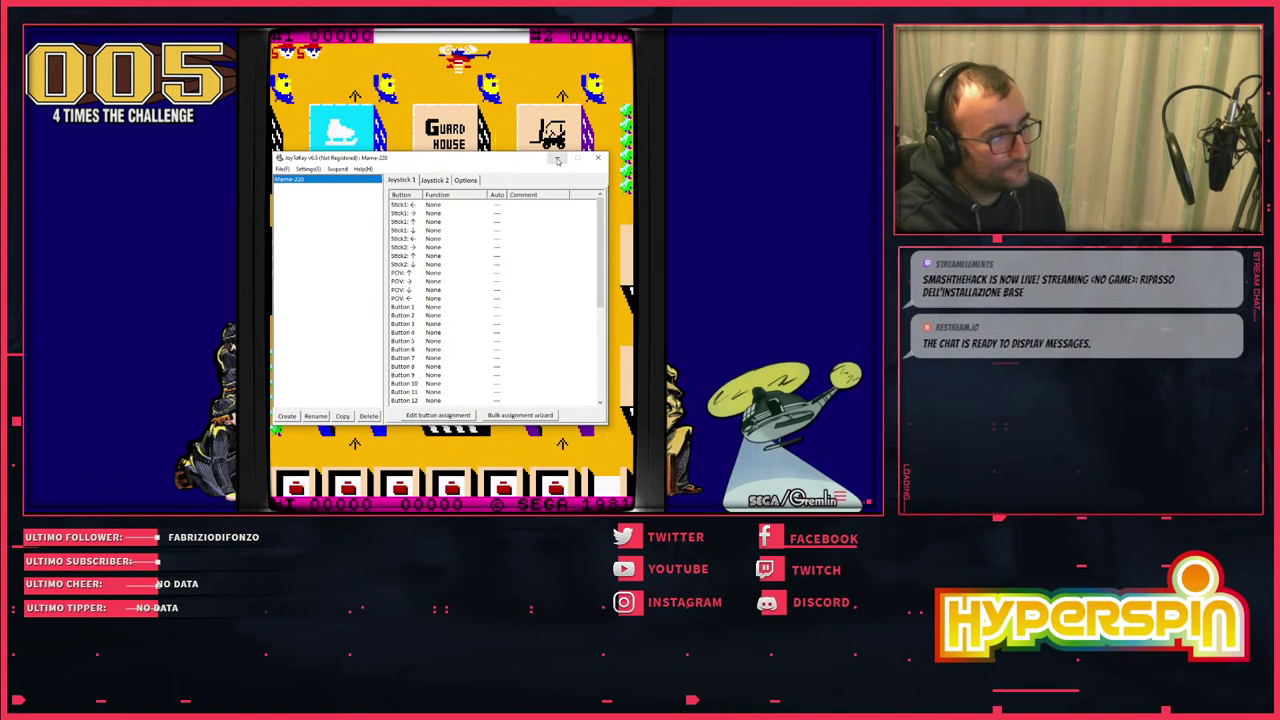
pyautogui.scroll(-7, 557, 284)
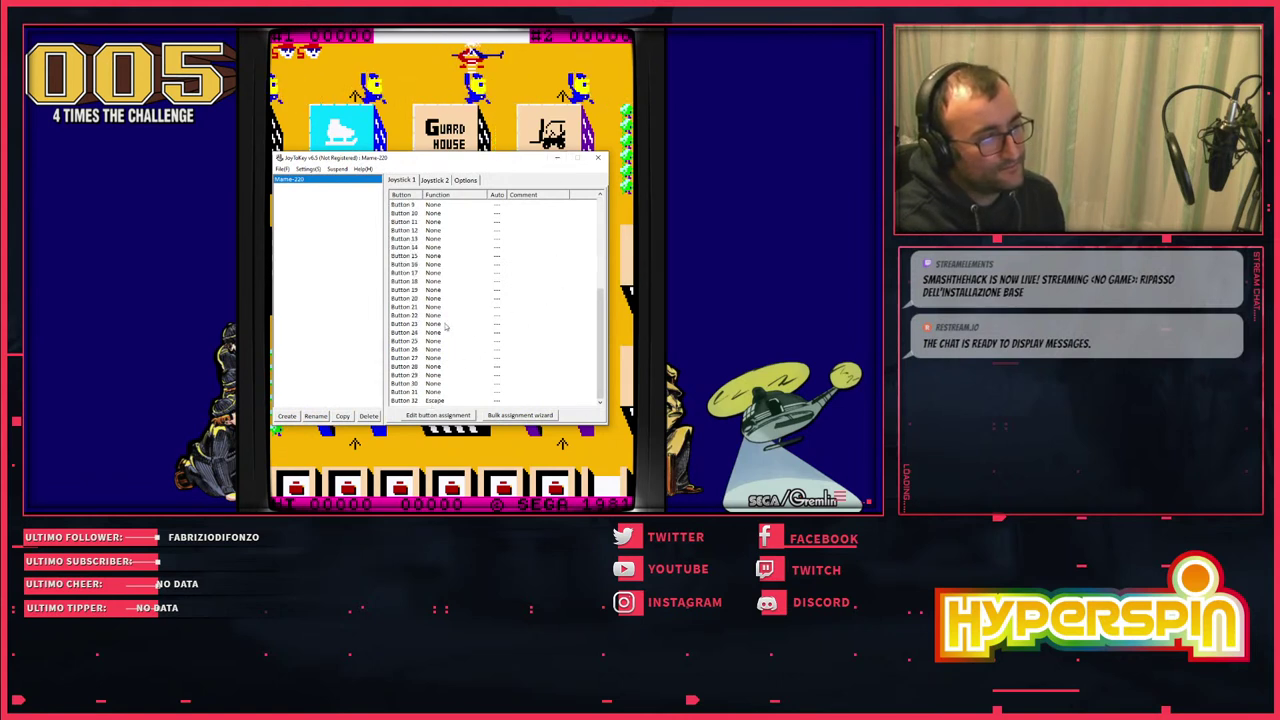
pyautogui.scroll(7, 446, 327)
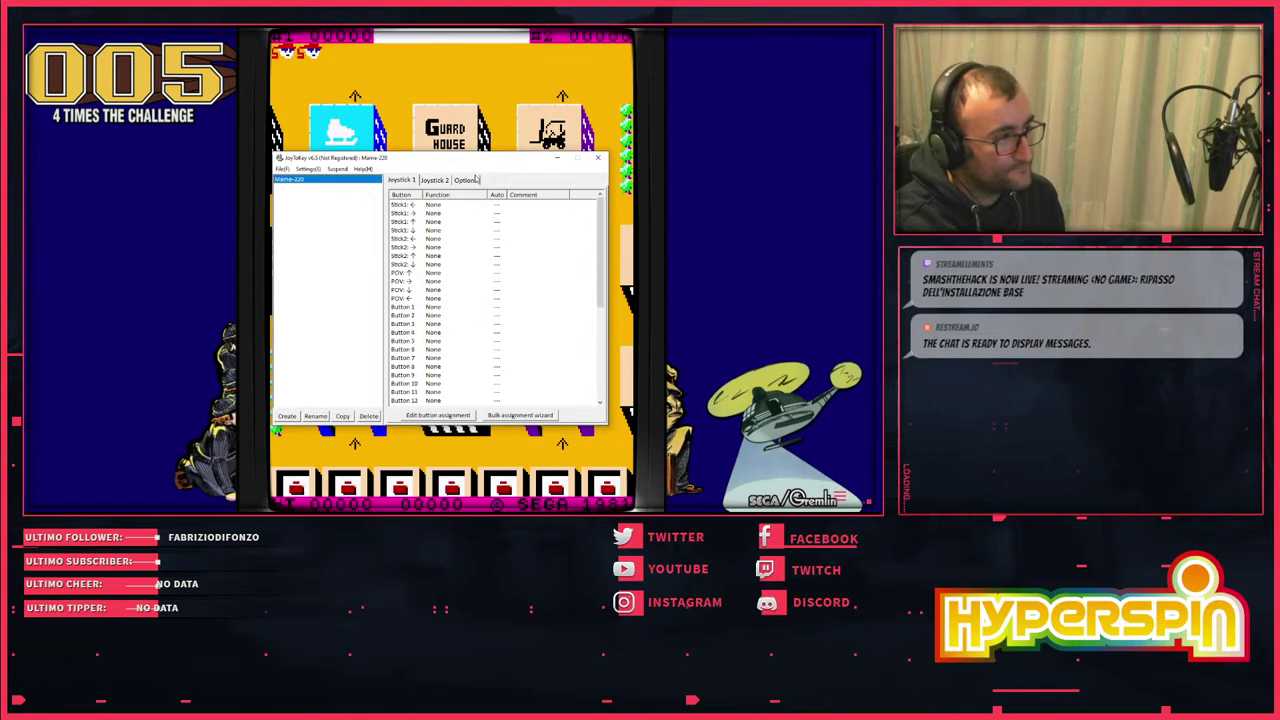
pyautogui.scroll(-7, 488, 318)
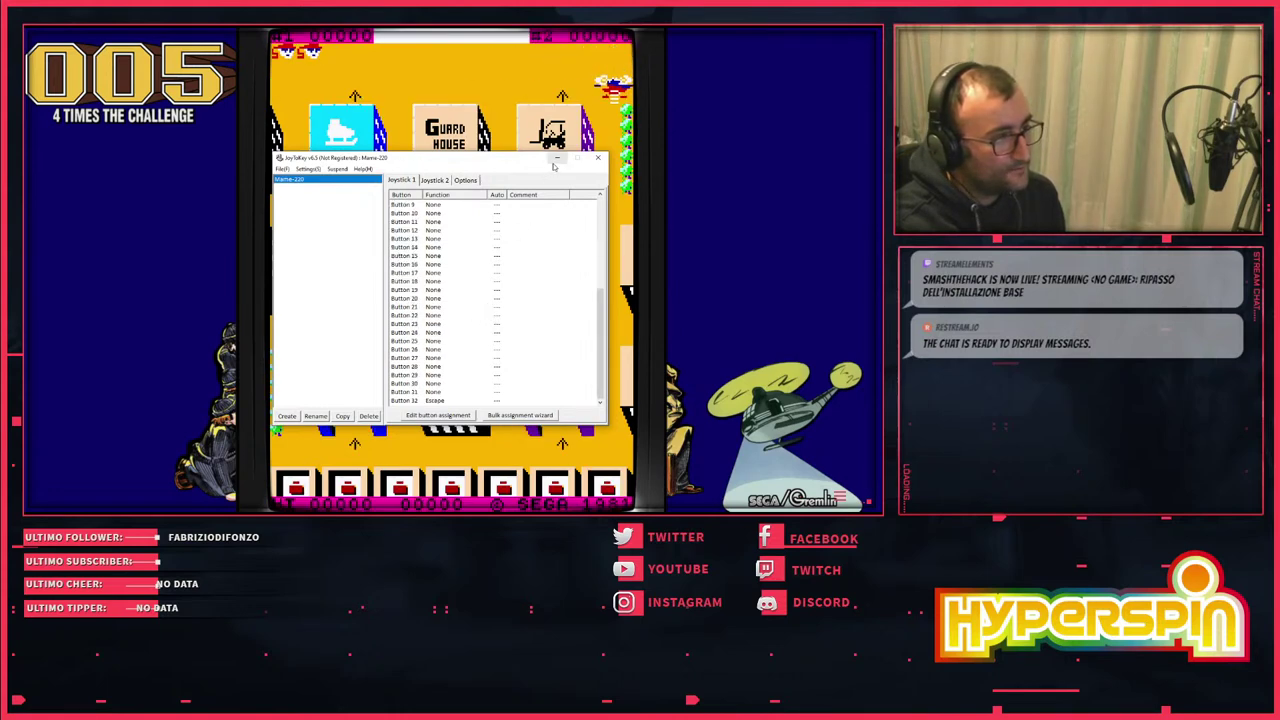
pyautogui.hotkey('alt', 'Tab')
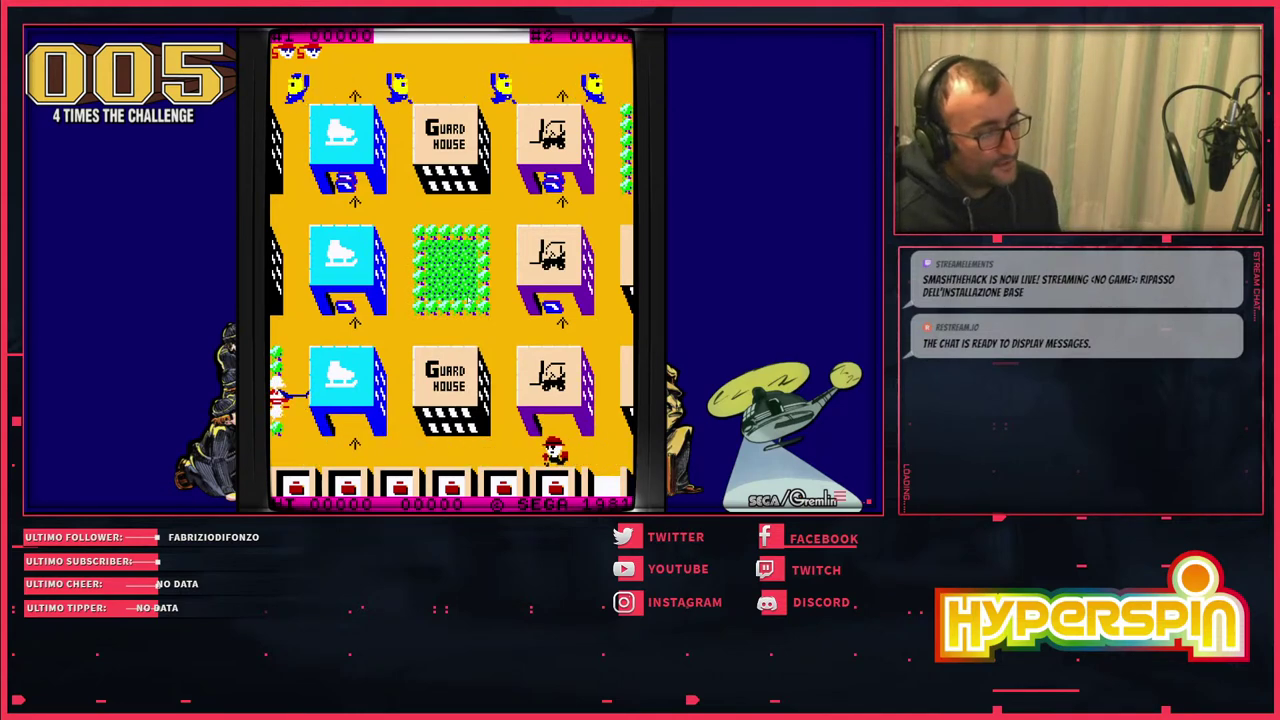
# - Quit the game 005 and open the Mame-220 folder under Profiles, JoyToKey, Mame in the hyperspin folder
pyautogui.press('Escape')
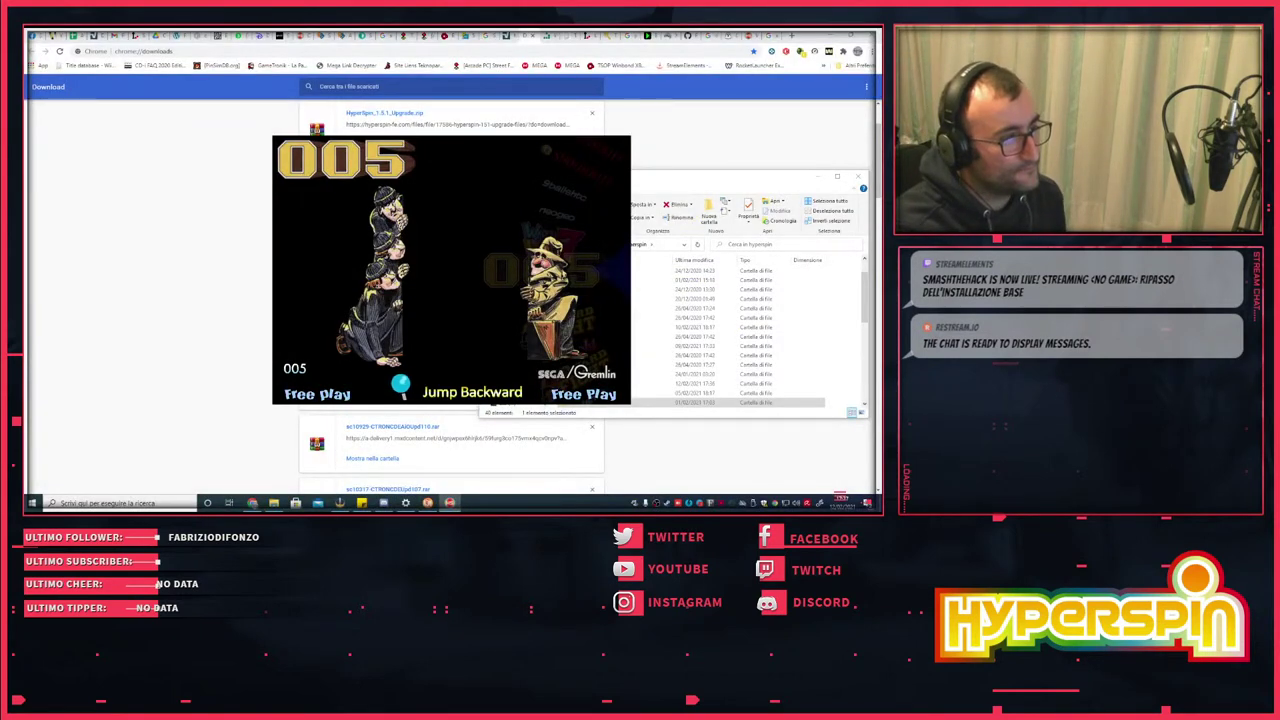
pyautogui.click(703, 180)
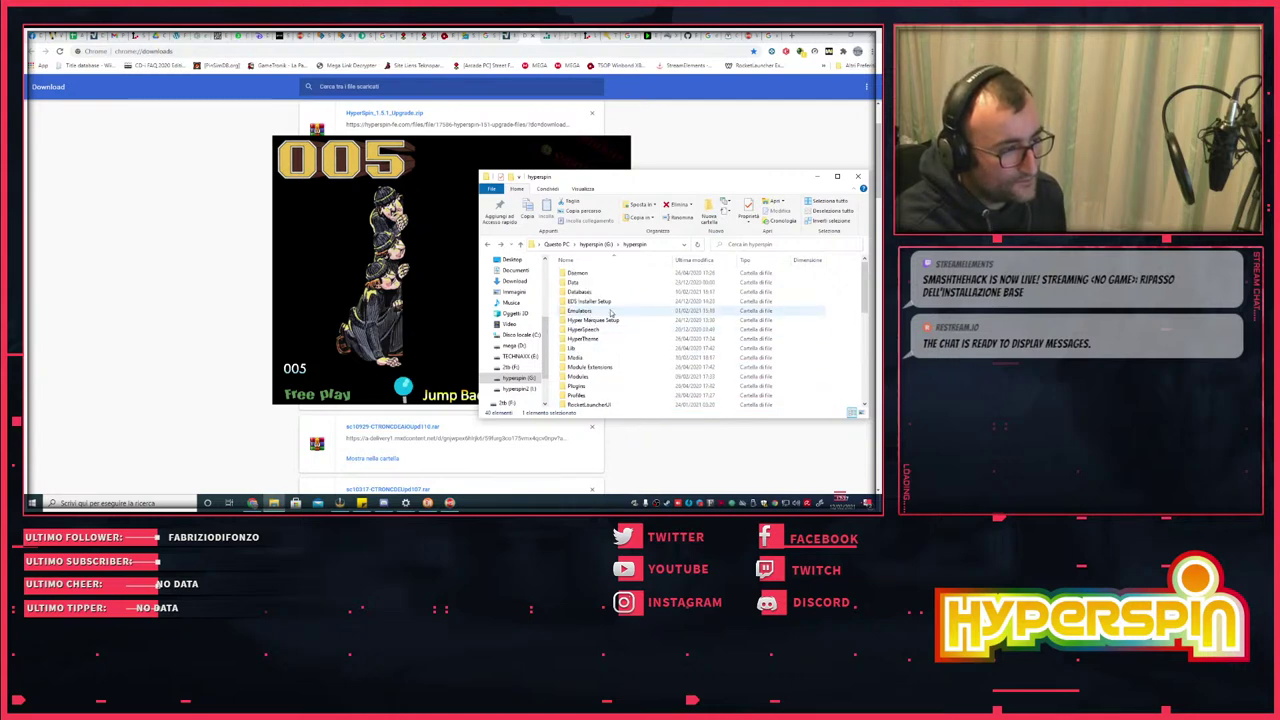
pyautogui.scroll(-1, 592, 332)
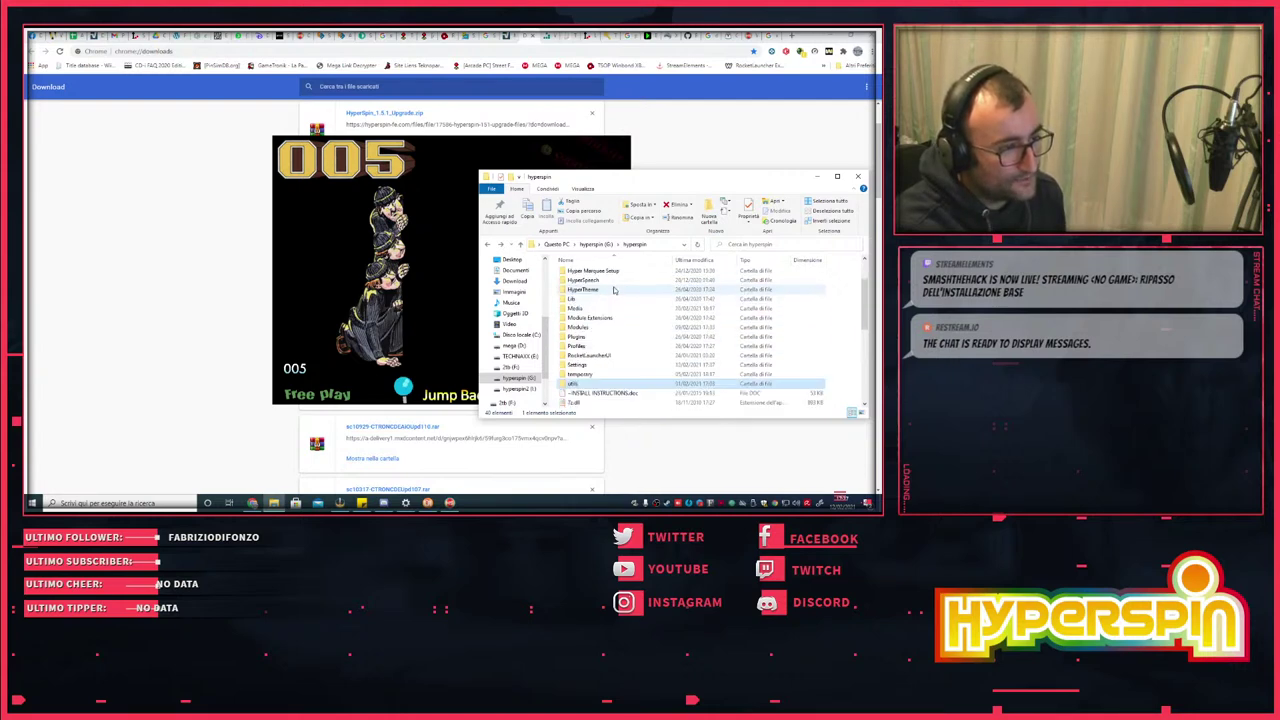
pyautogui.doubleClick(584, 346)
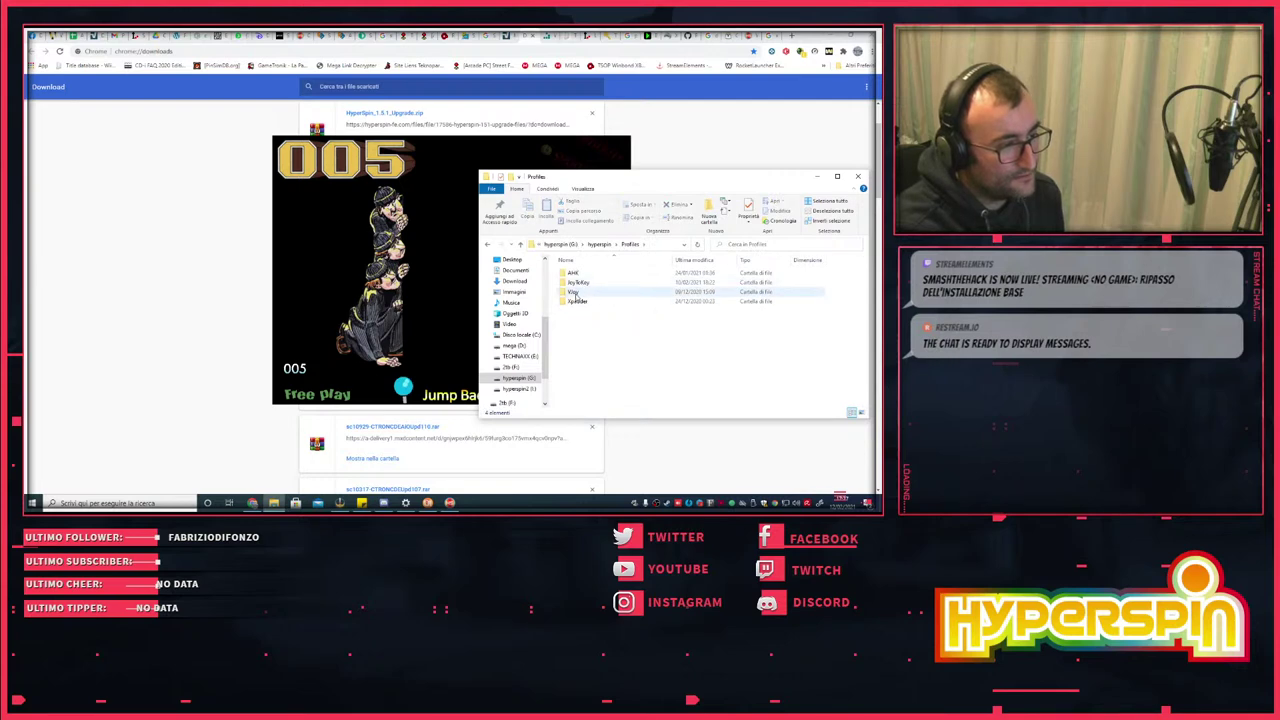
pyautogui.doubleClick(575, 284)
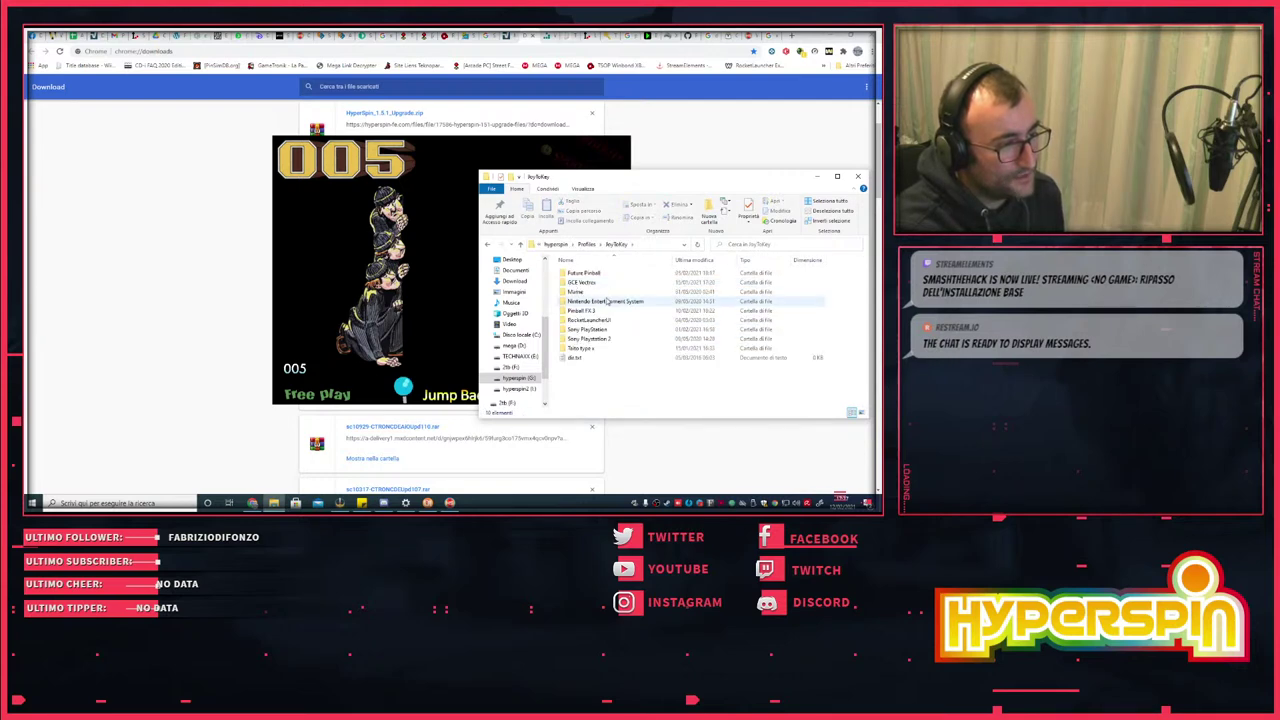
pyautogui.doubleClick(576, 291)
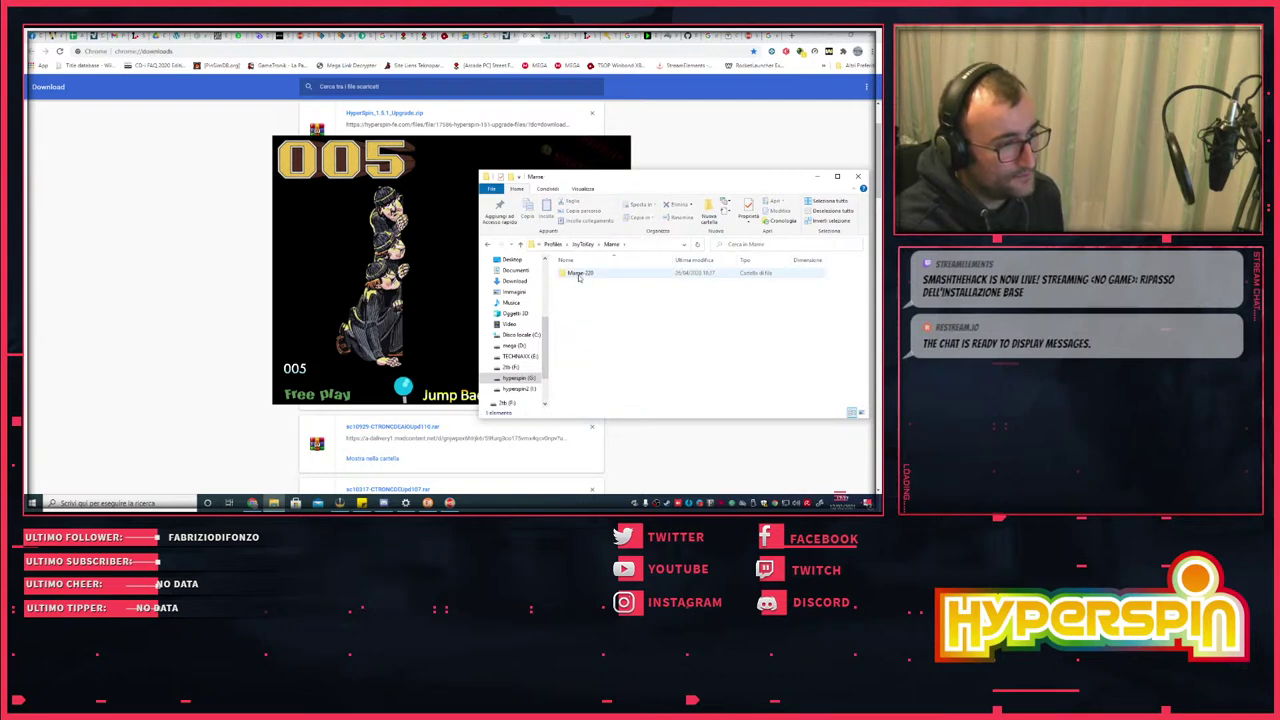
pyautogui.doubleClick(578, 276)
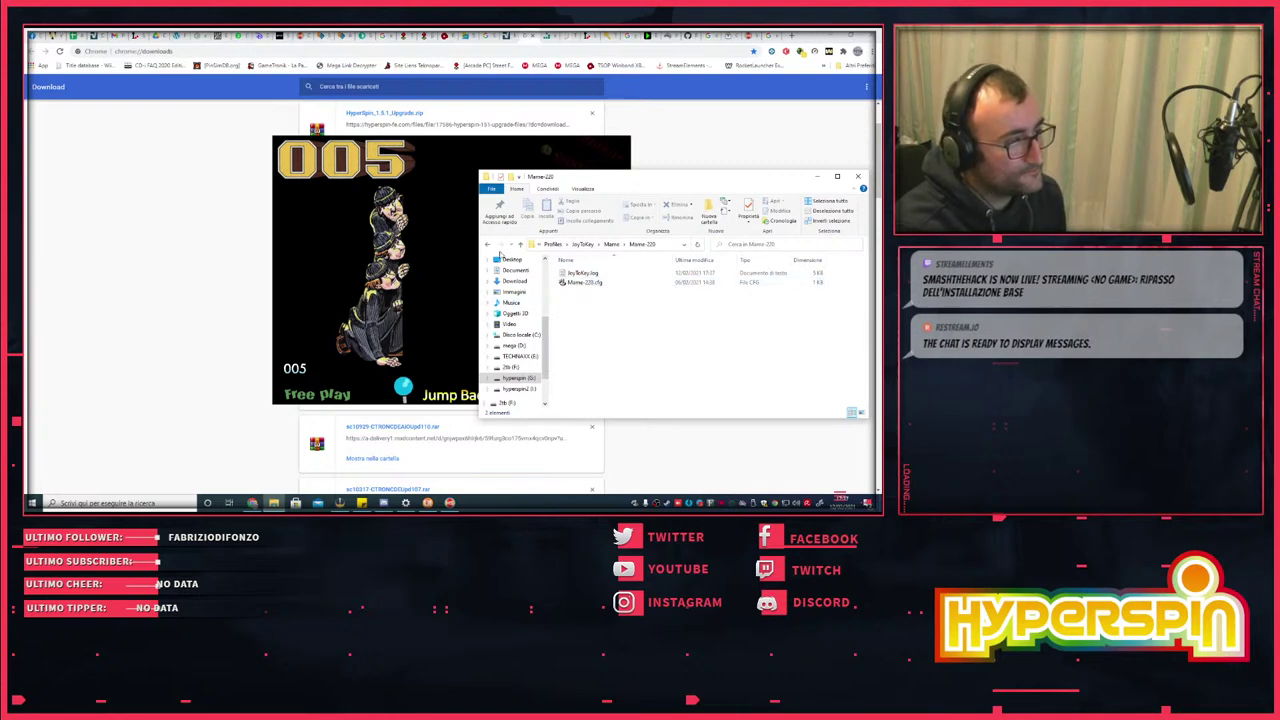
# - Examine the After Burner Climax profile folder inside Taito type x, and go back to the JoyToKey profiles folder
pyautogui.click(487, 245)
pyautogui.click(488, 246)
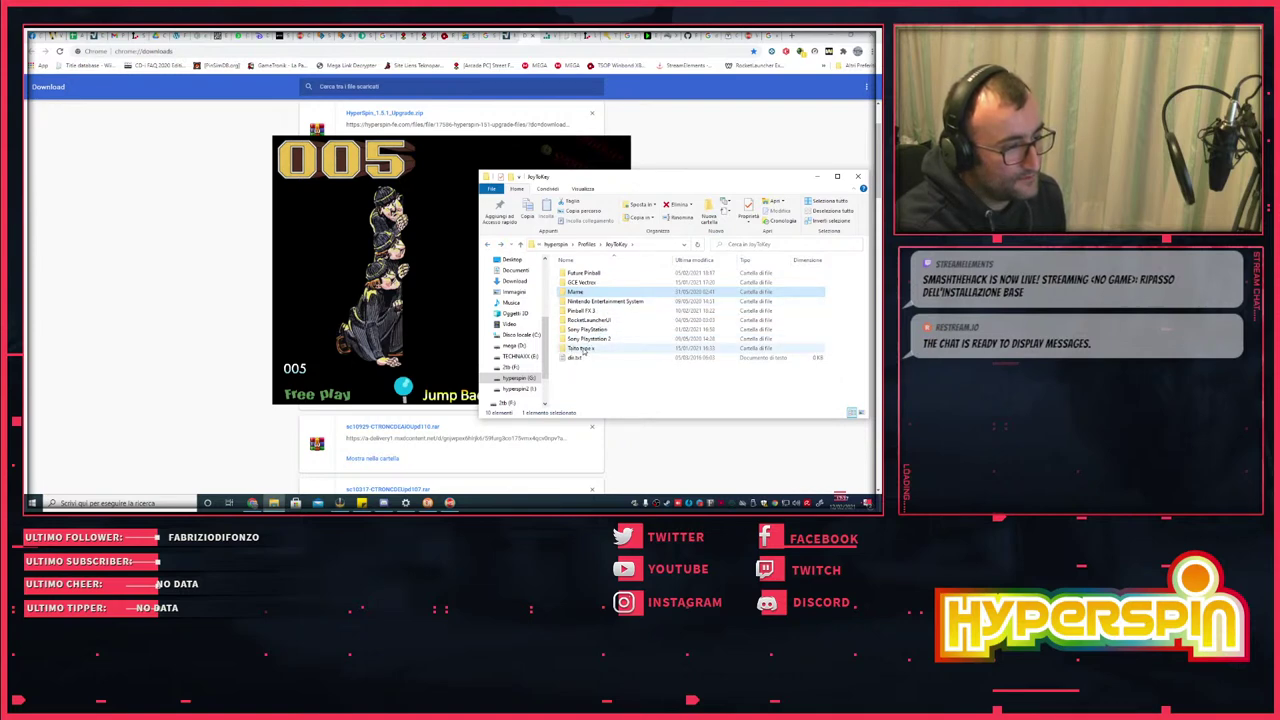
pyautogui.doubleClick(582, 348)
pyautogui.doubleClick(590, 272)
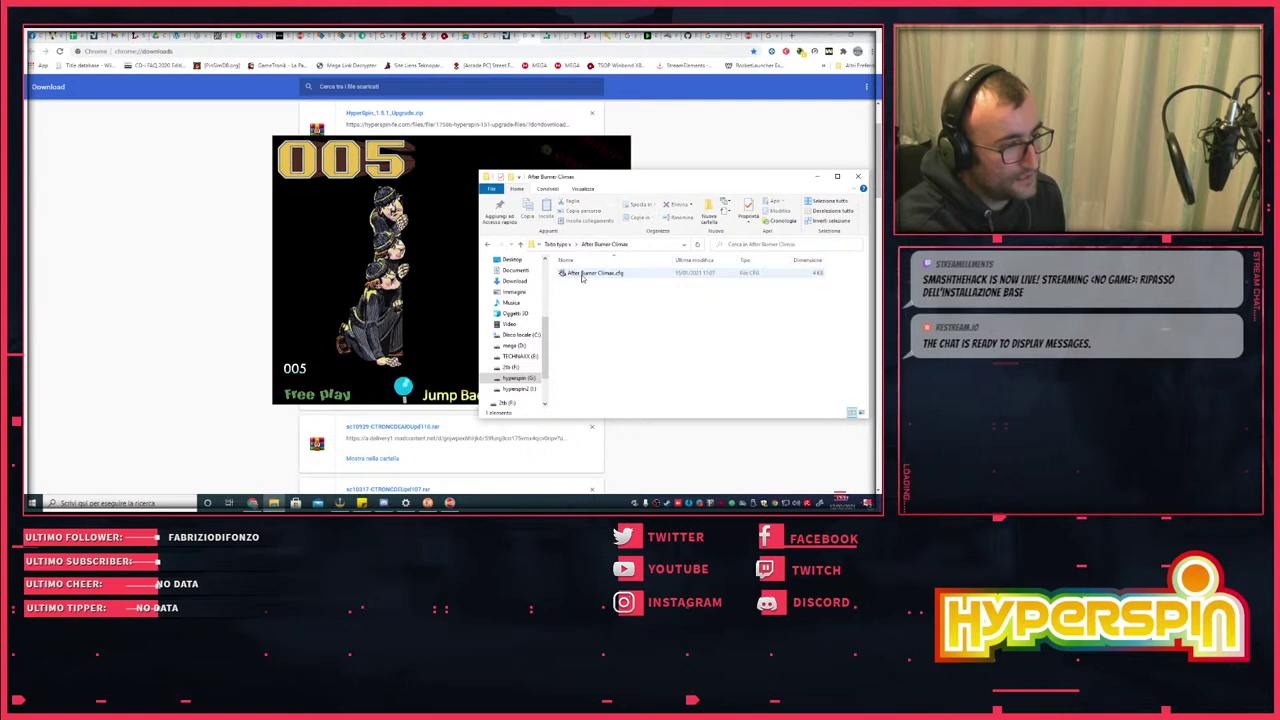
pyautogui.hotkey('alt', 'Left')
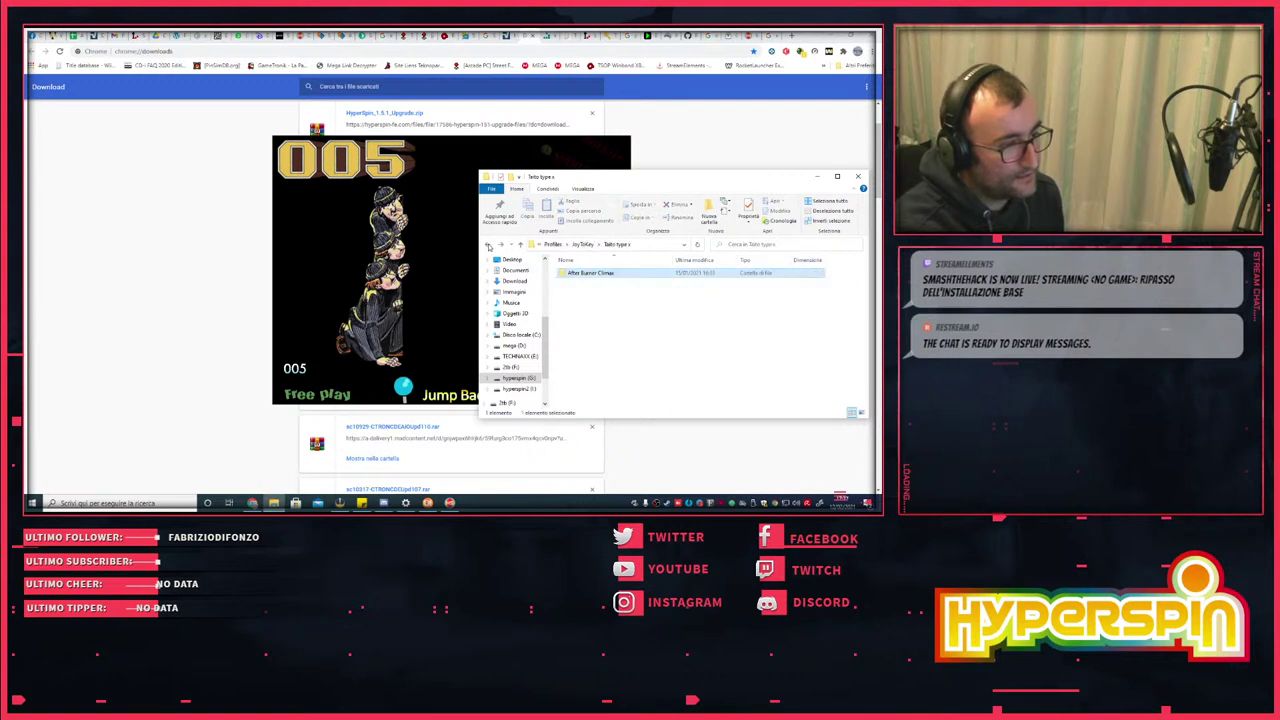
pyautogui.click(487, 244)
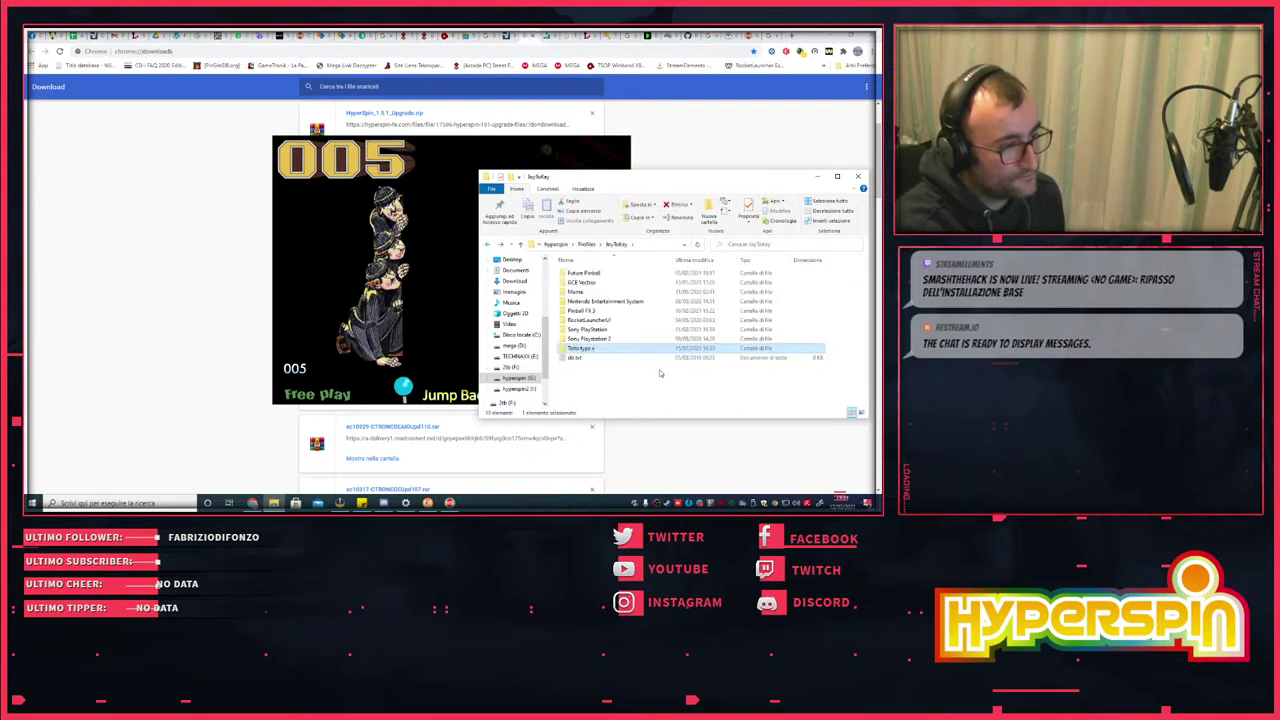
# - Examine the profile files in the nested Sony Playstation 2 folder, go back to the JoyToKey folder, and select Sony PlayStation
pyautogui.doubleClick(589, 344)
pyautogui.doubleClick(588, 273)
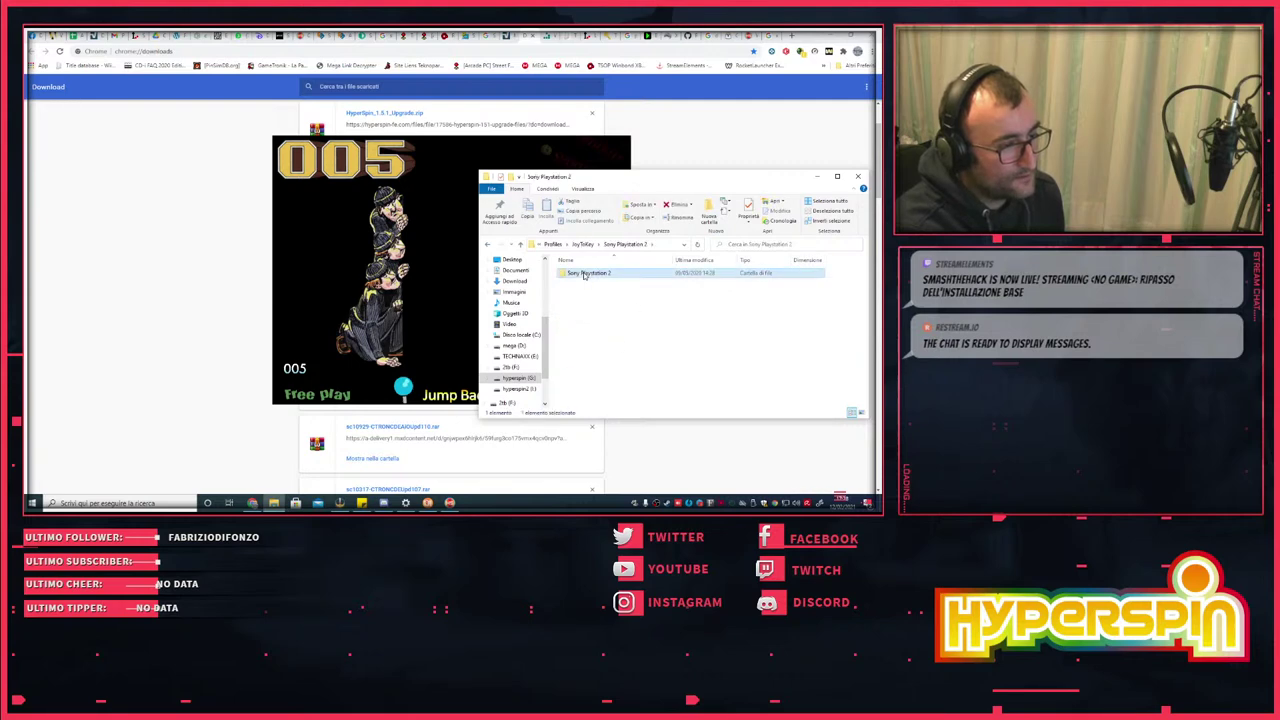
pyautogui.click(599, 284)
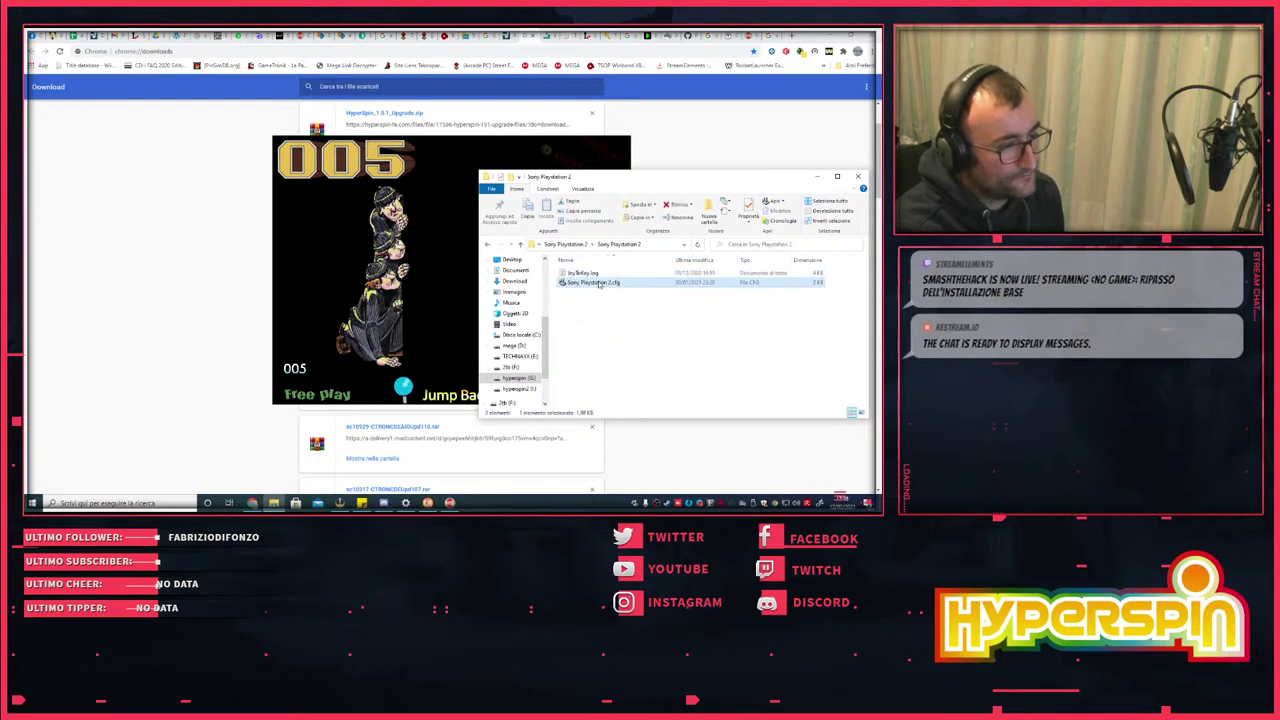
pyautogui.click(487, 245)
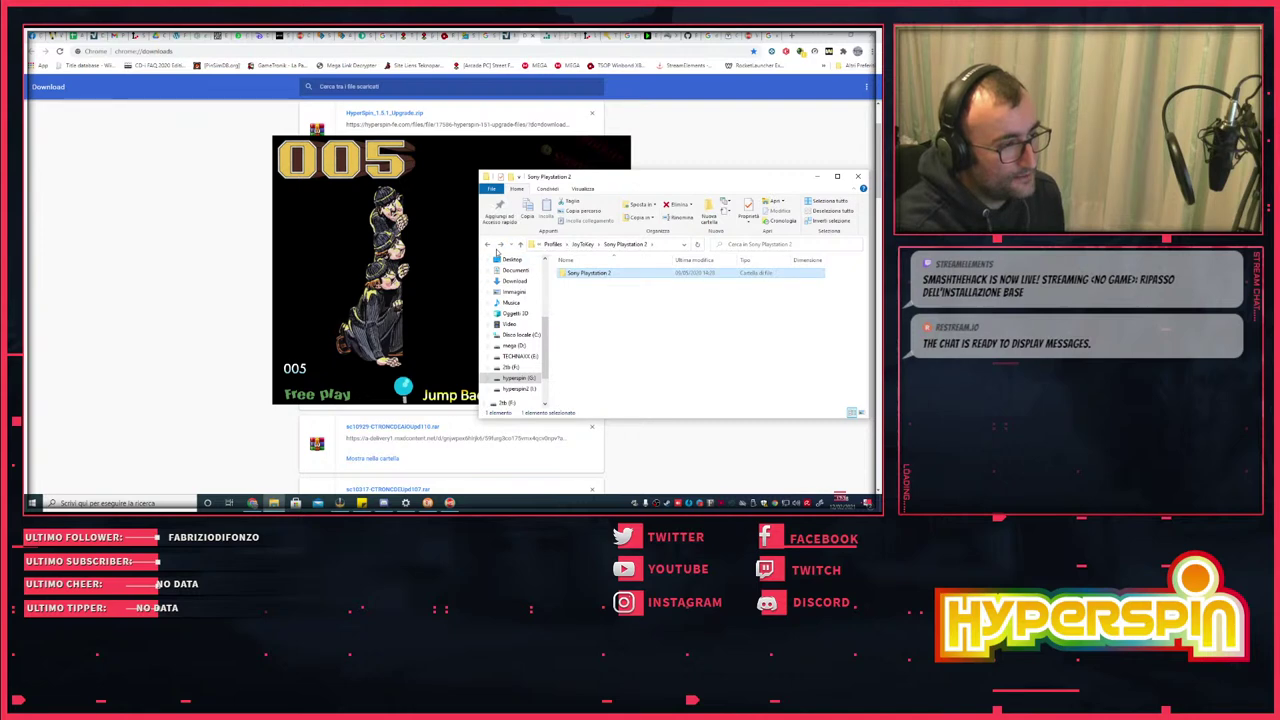
pyautogui.click(487, 245)
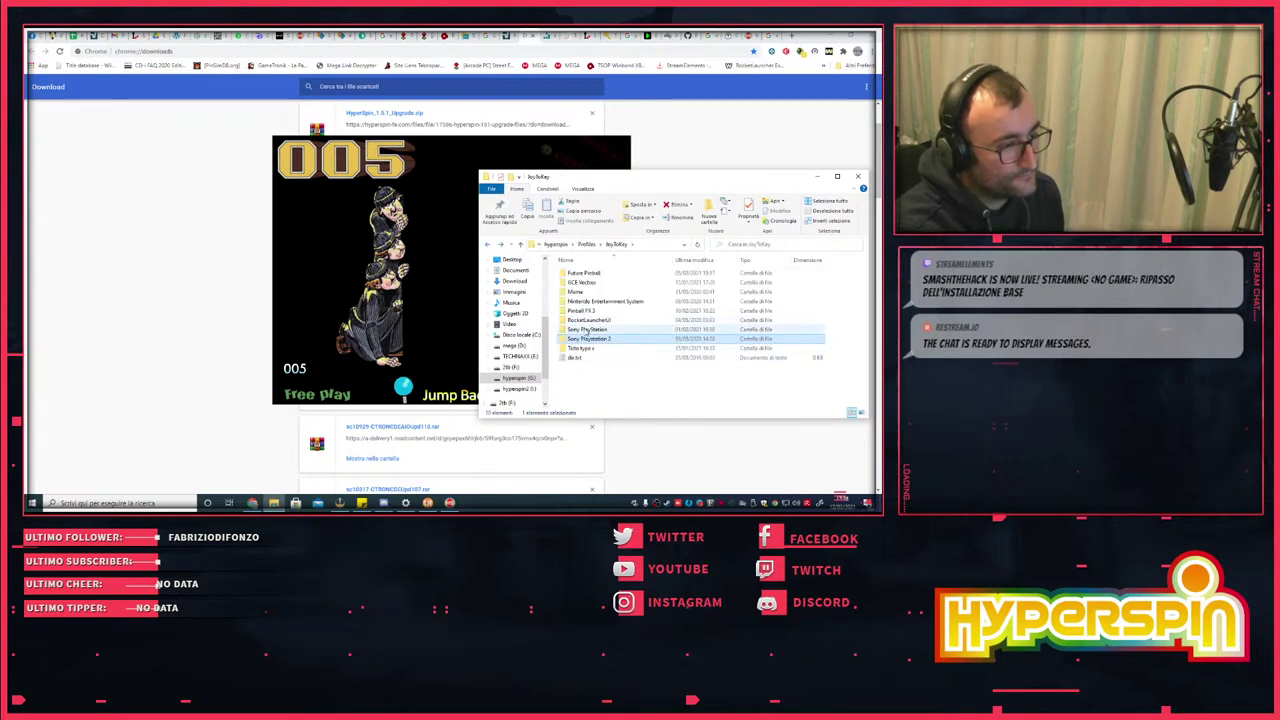
pyautogui.click(587, 330)
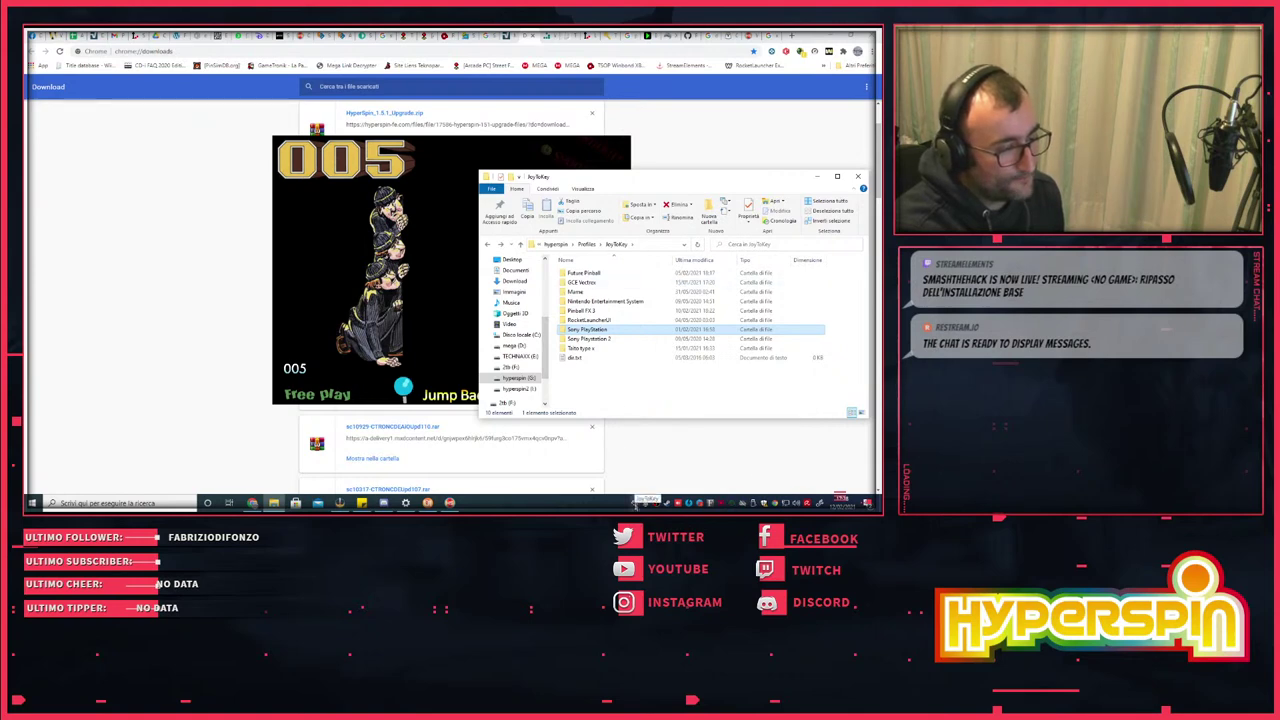
# - Open JoyToKey's main window and review the RocketLauncherUI profile's full list of Joystick 1 assignments
pyautogui.click(636, 503)
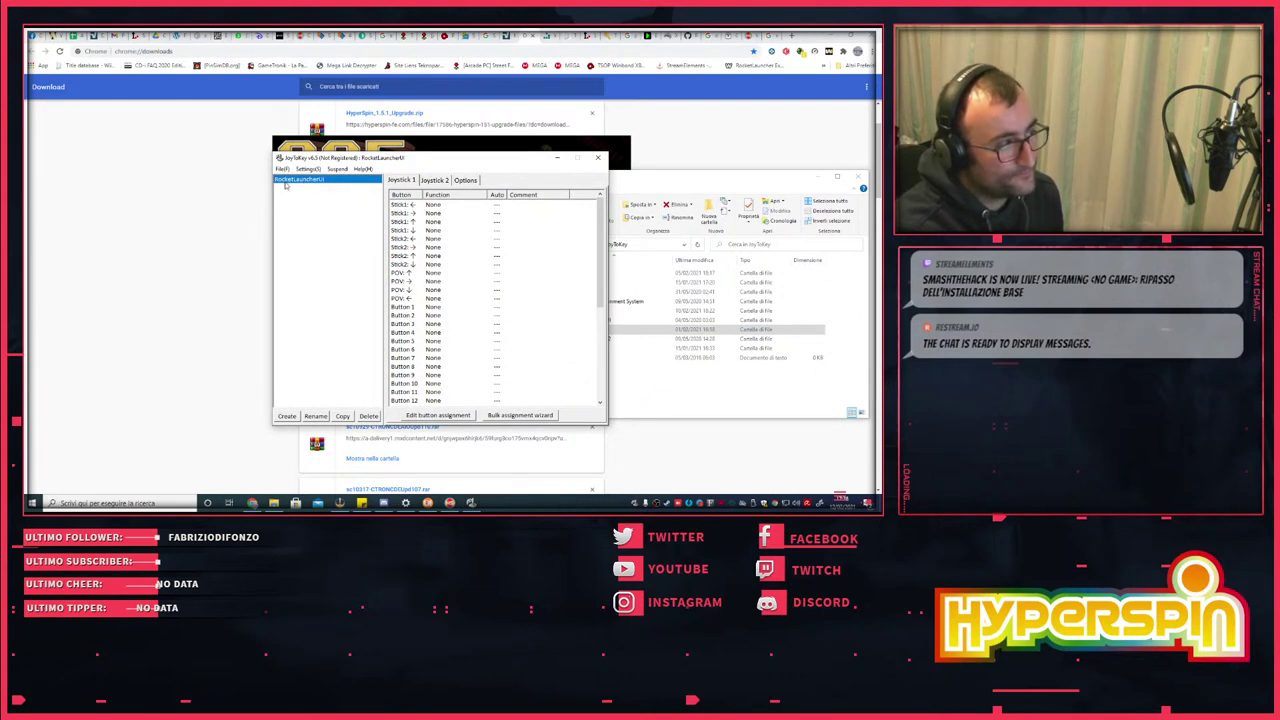
pyautogui.scroll(-6, 523, 287)
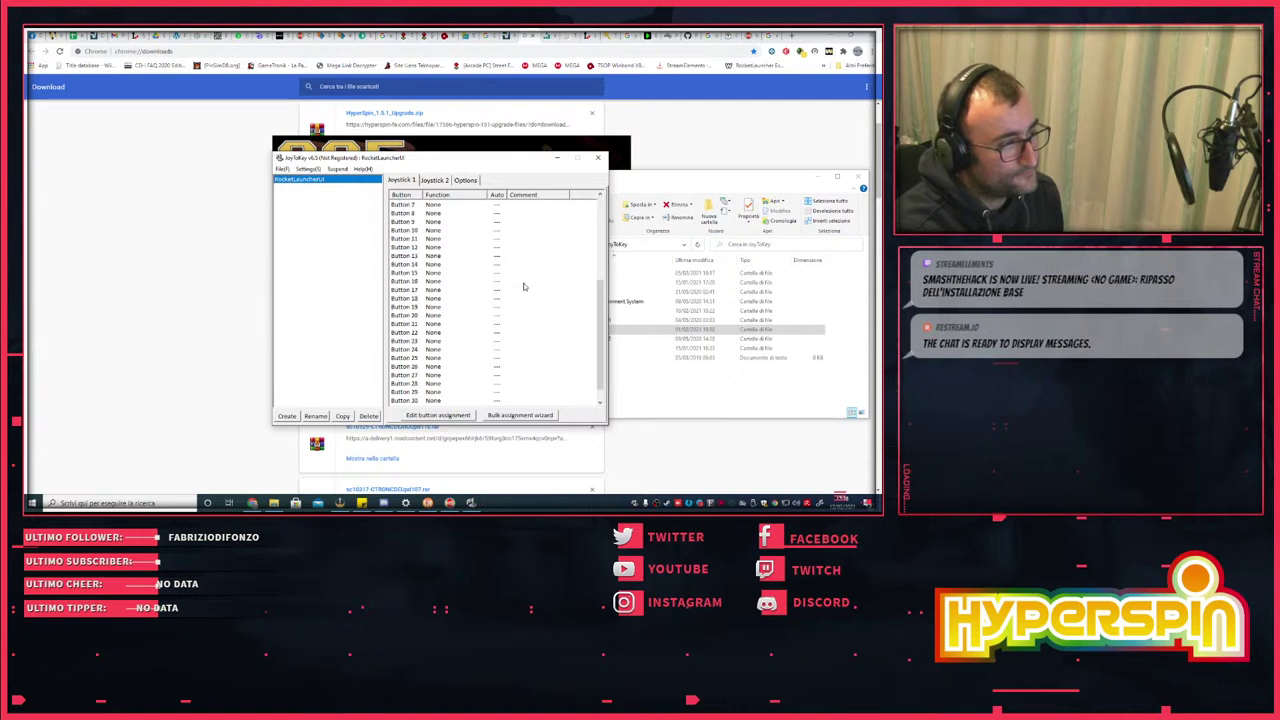
pyautogui.scroll(5, 524, 286)
pyautogui.scroll(-5, 523, 283)
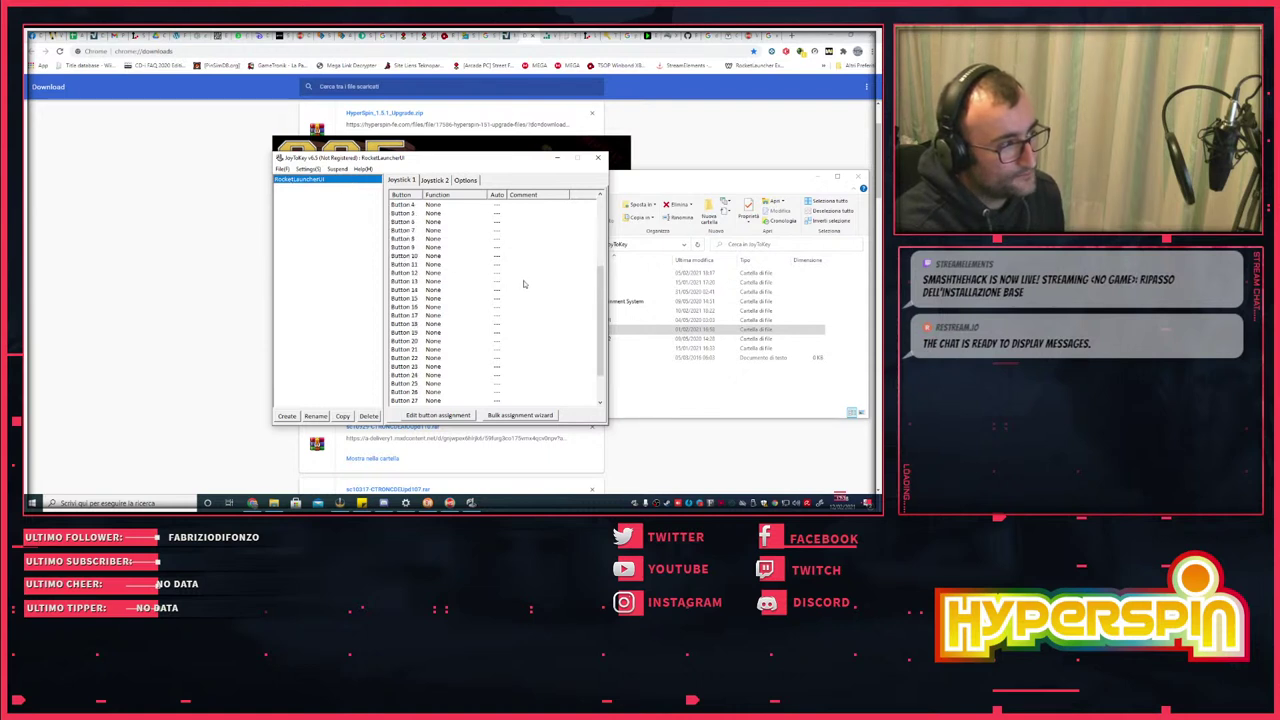
pyautogui.scroll(5, 523, 282)
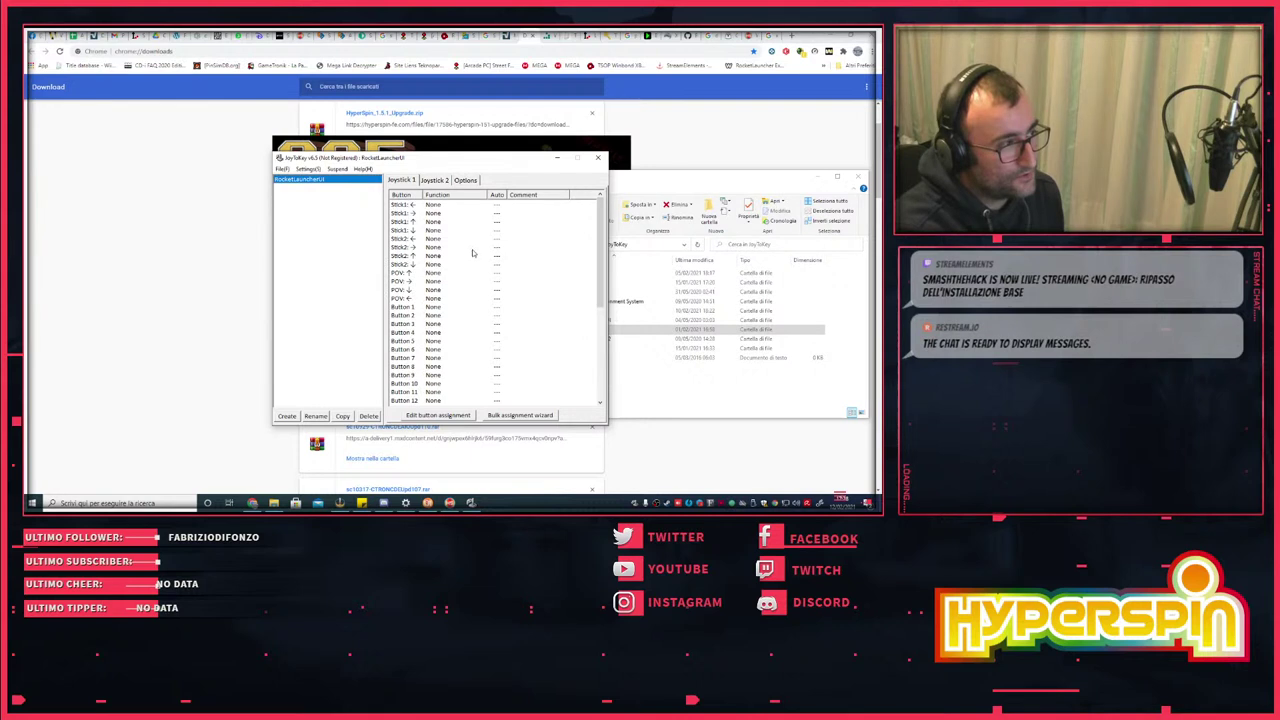
pyautogui.scroll(-5, 469, 262)
pyautogui.scroll(5, 472, 264)
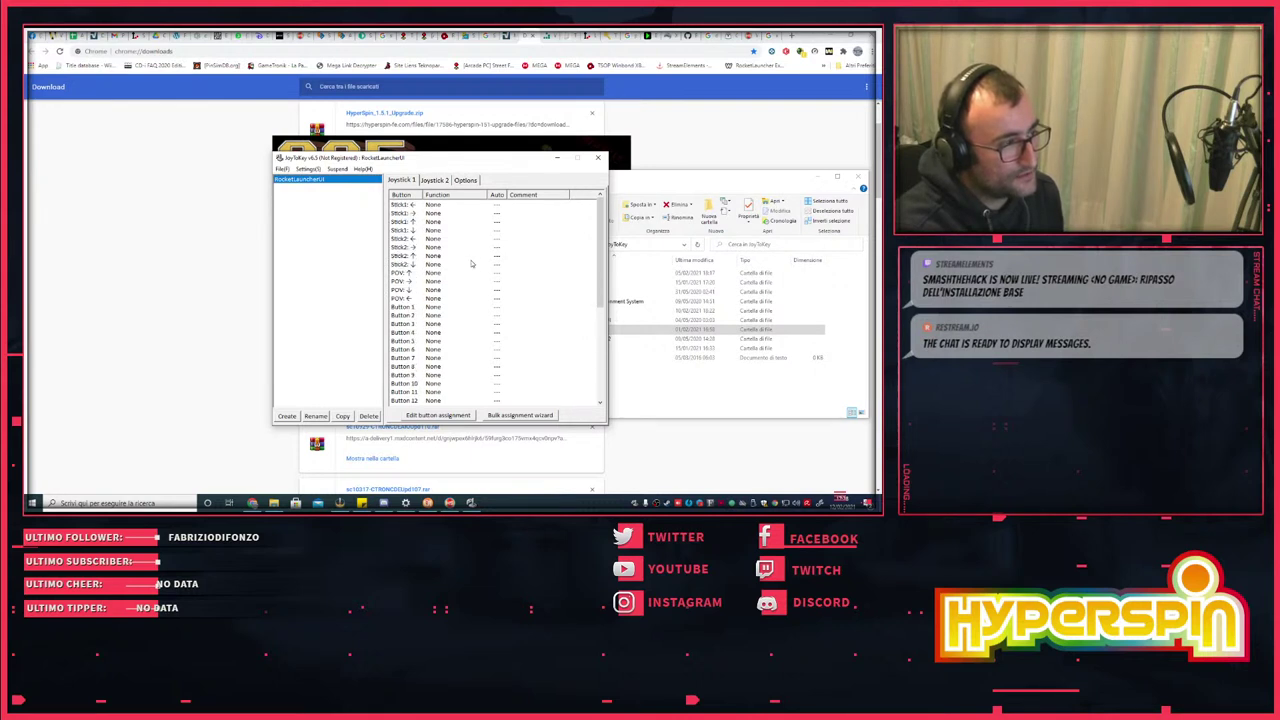
pyautogui.scroll(-5, 471, 263)
pyautogui.scroll(5, 471, 263)
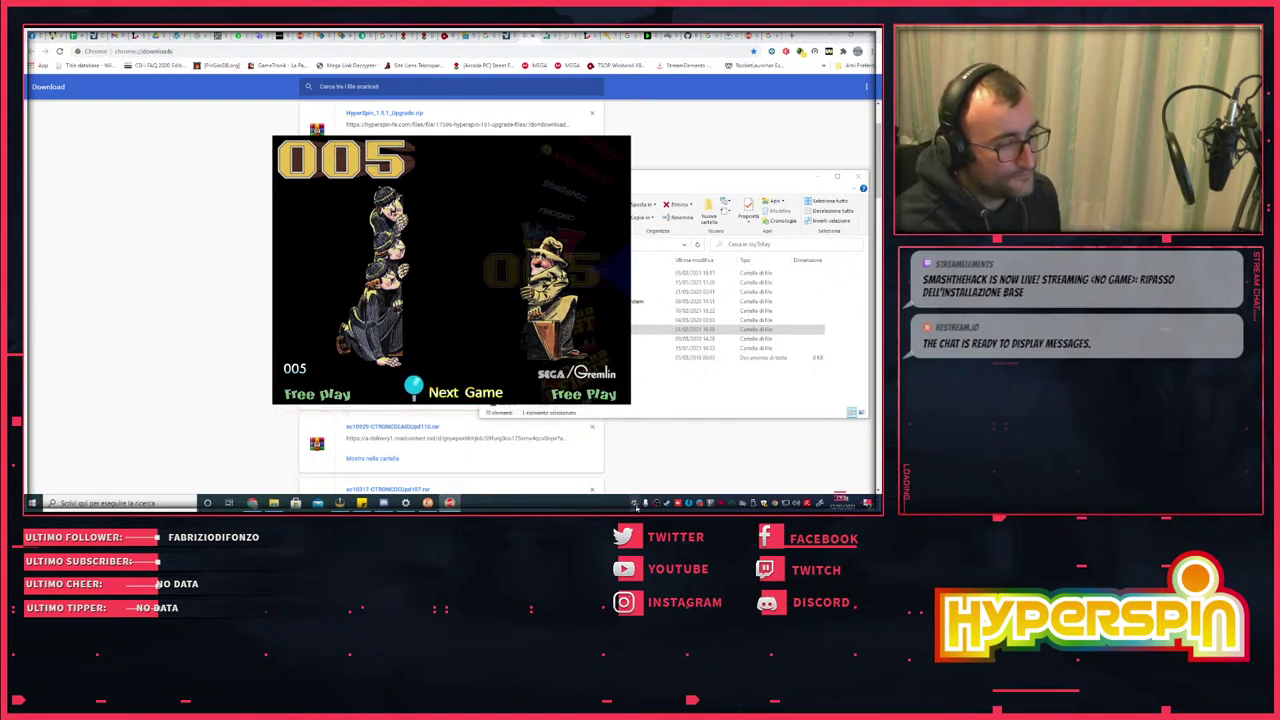
# - Reopen JoyToKey and assign the Up arrow key to POV up on Joystick 1 in the RocketLauncherUI profile
pyautogui.click(635, 503)
pyautogui.moveTo(430, 160); pyautogui.dragTo(461, 172)
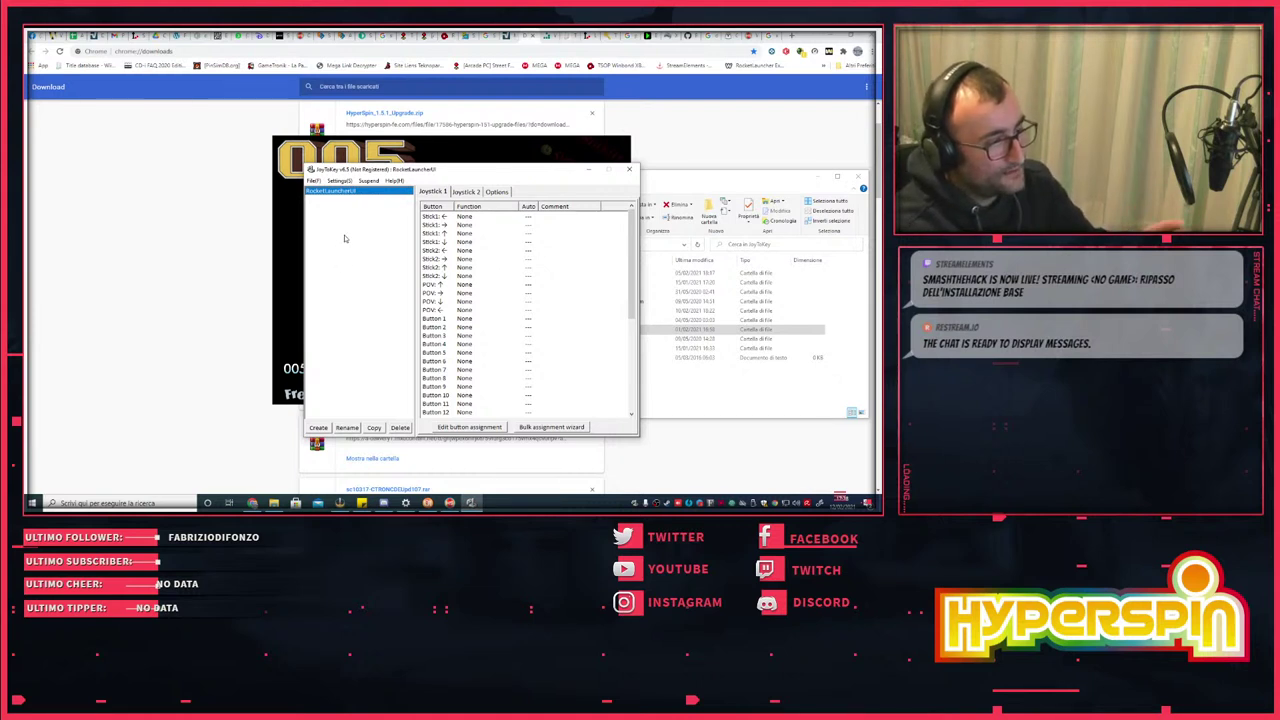
pyautogui.click(713, 183)
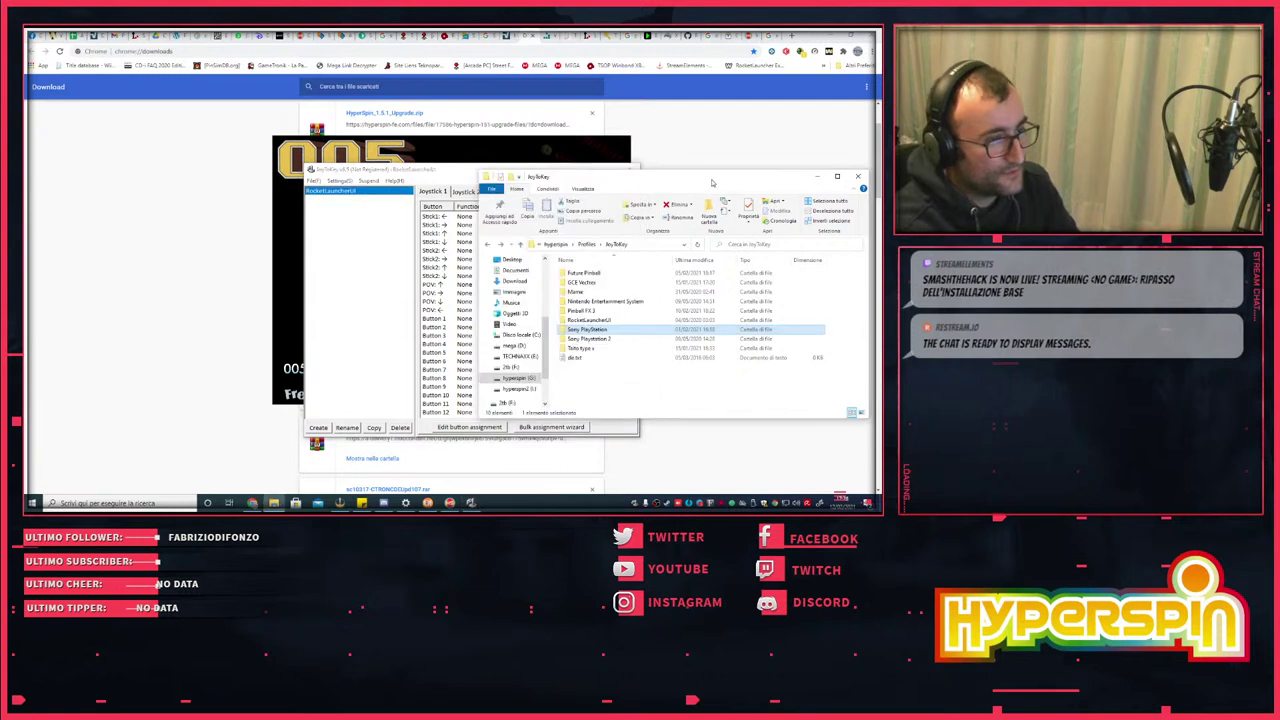
pyautogui.click(451, 175)
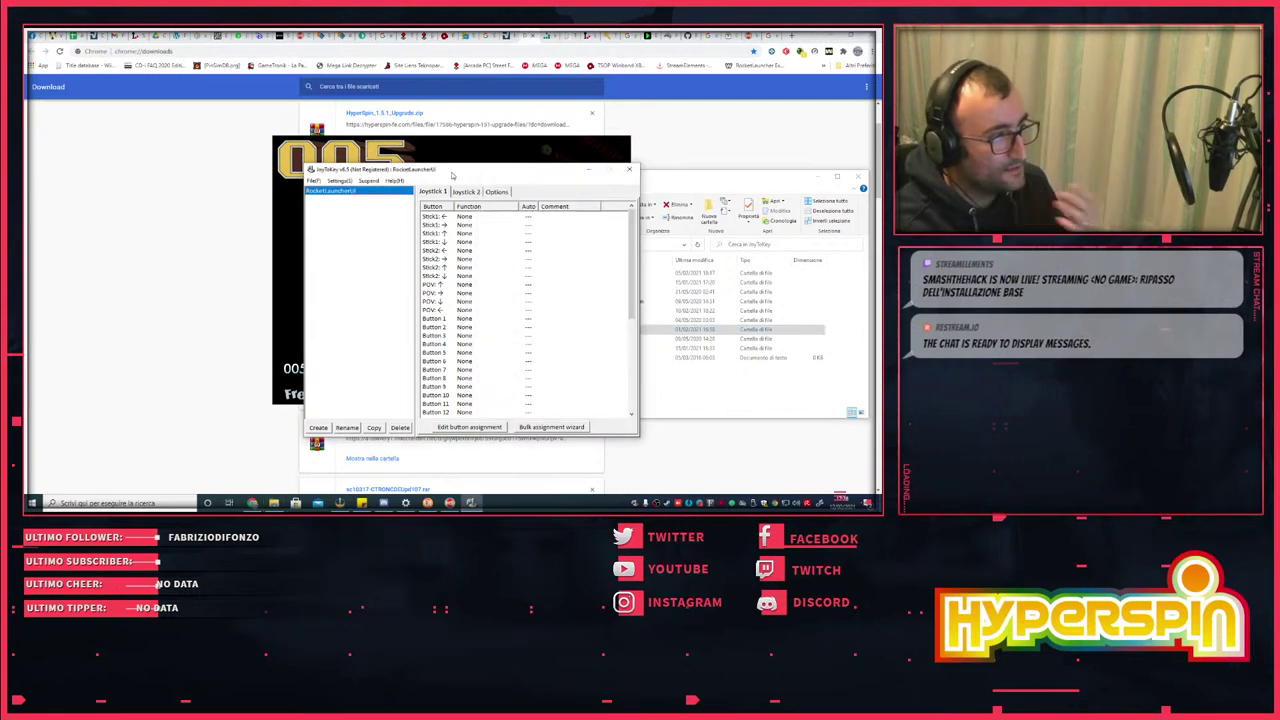
pyautogui.doubleClick(466, 285)
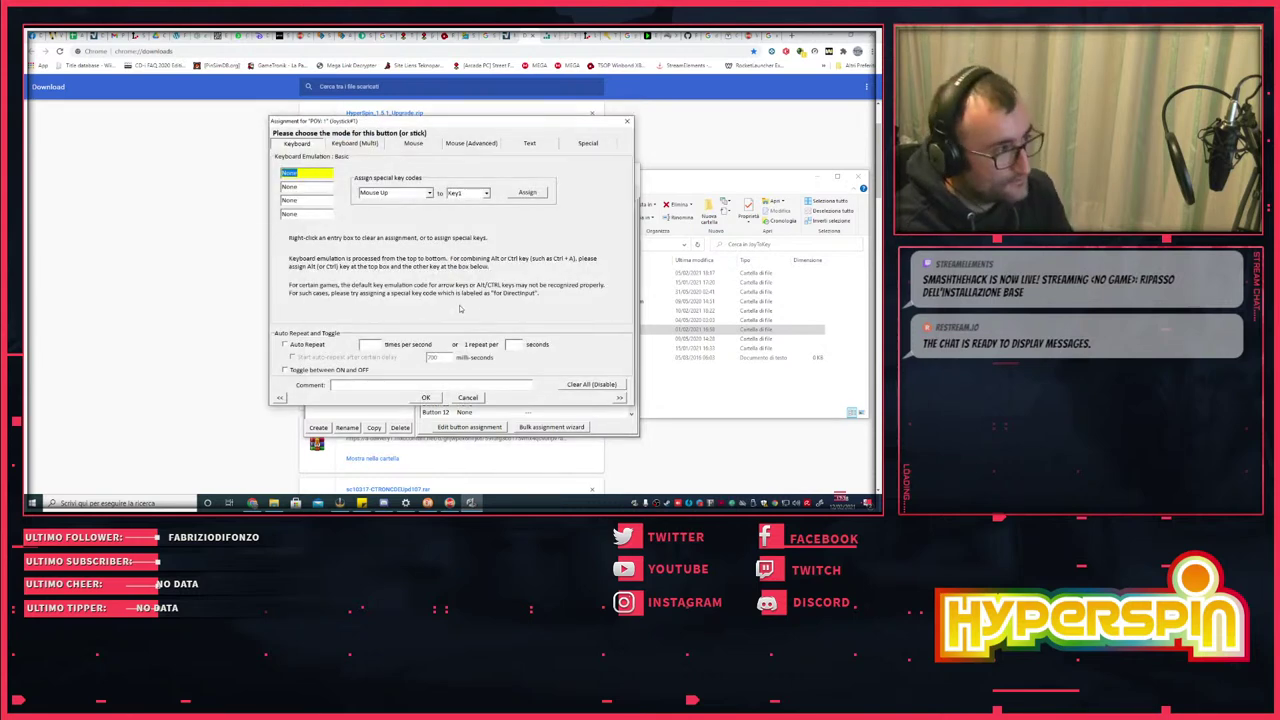
pyautogui.press('Up')
pyautogui.click(425, 398)
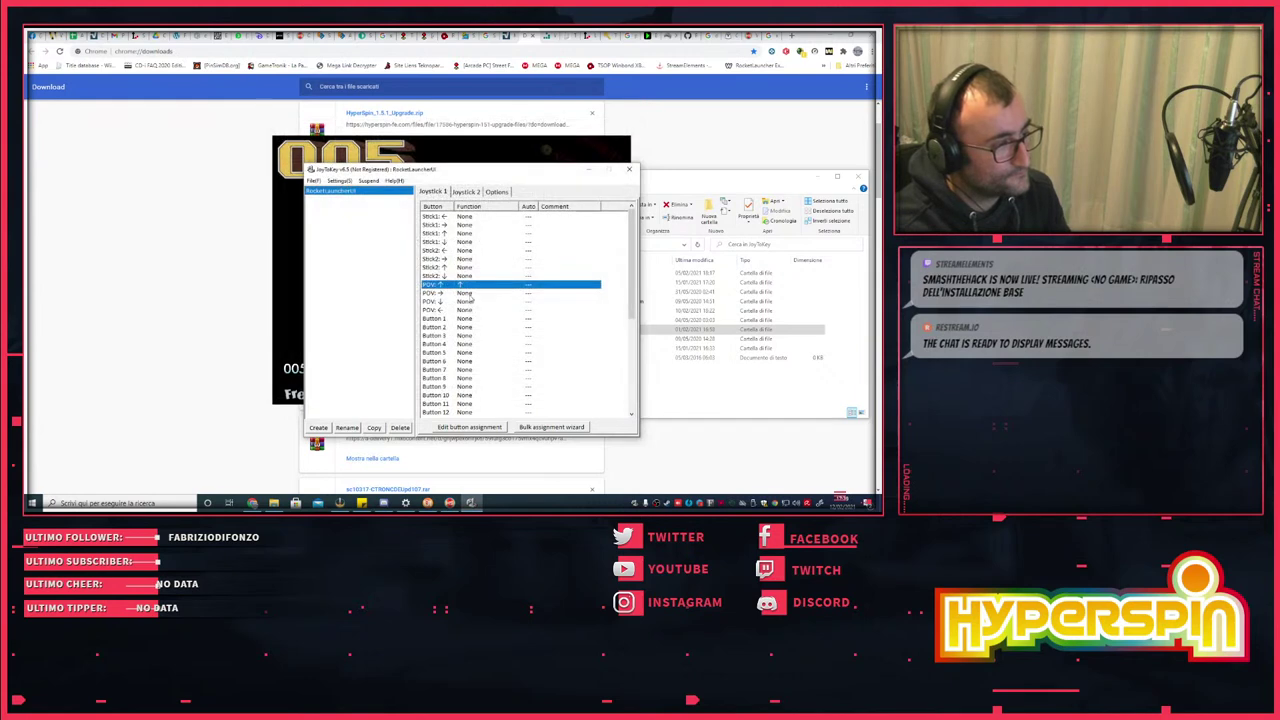
# - Assign the Right, Down and Left arrow keys to POV right, down and left on Joystick 1 in the RocketLauncherUI profile
pyautogui.doubleClick(471, 294)
pyautogui.press('Right')
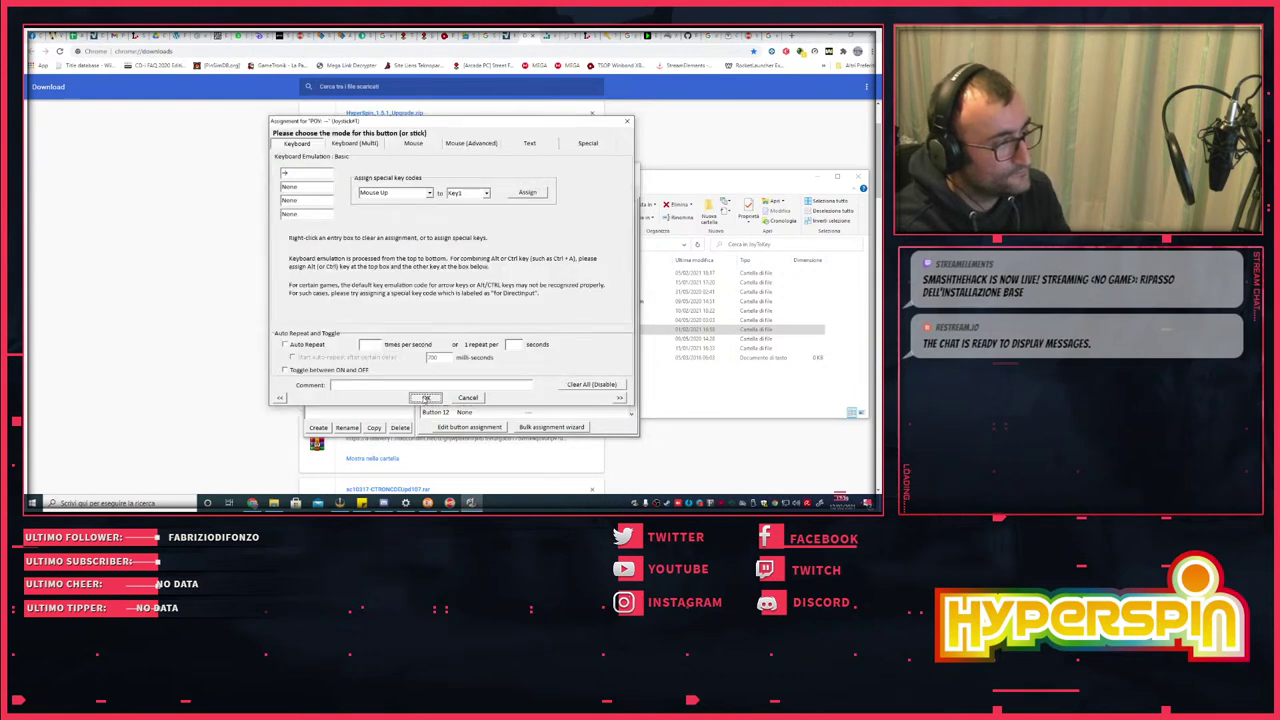
pyautogui.press('Return')
pyautogui.doubleClick(465, 302)
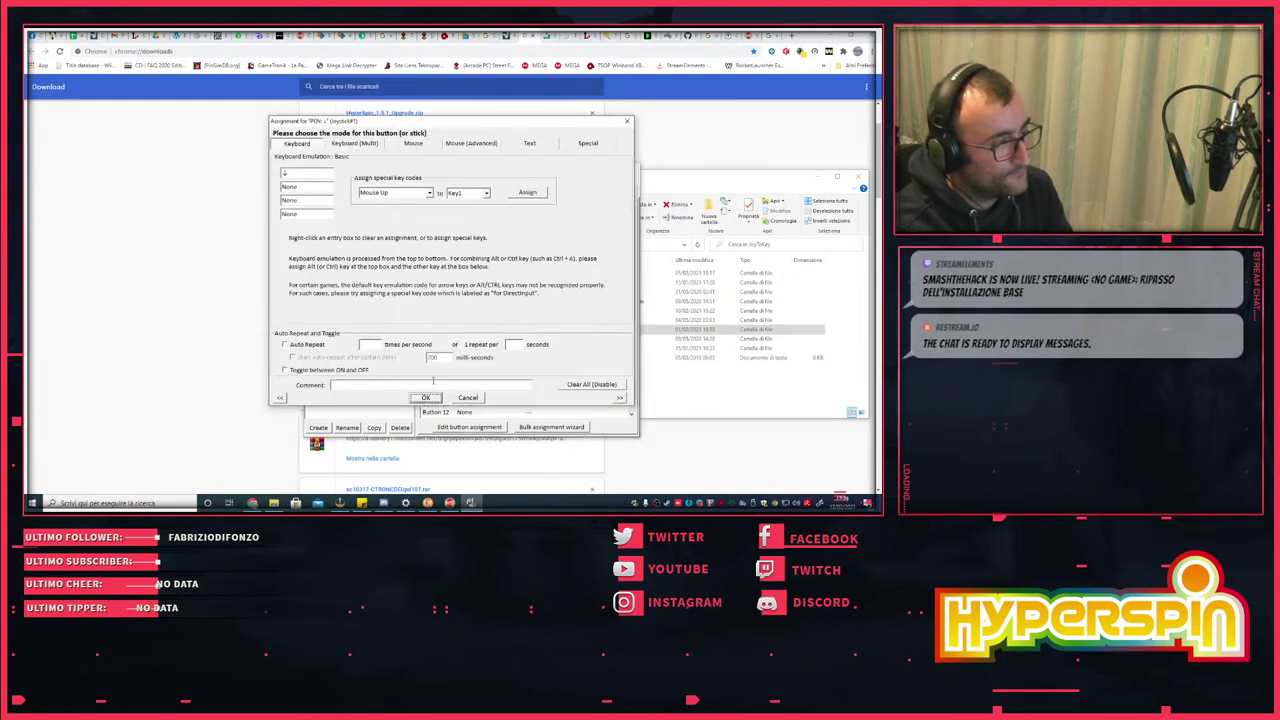
pyautogui.press('Return')
pyautogui.doubleClick(471, 313)
pyautogui.click(427, 398)
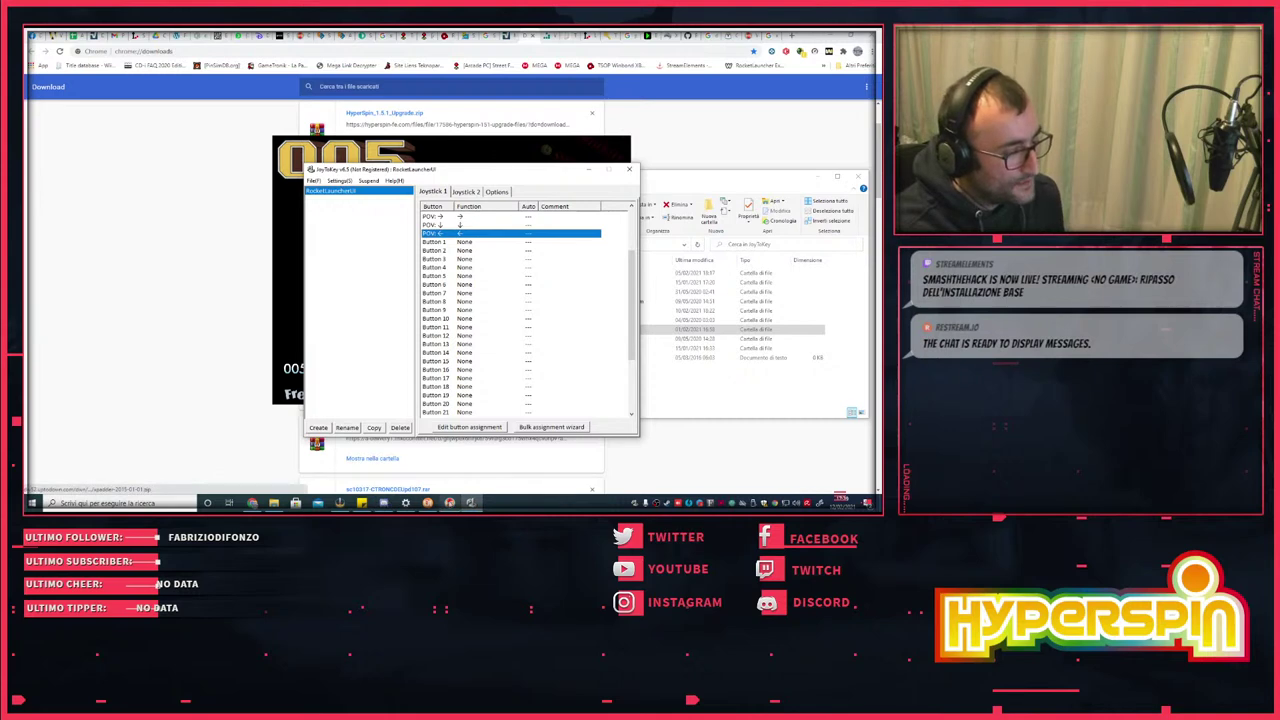
# - Launch HyperHQ from the hyperspin folder and show its keyboard control settings side by side with JoyToKey
pyautogui.click(273, 502)
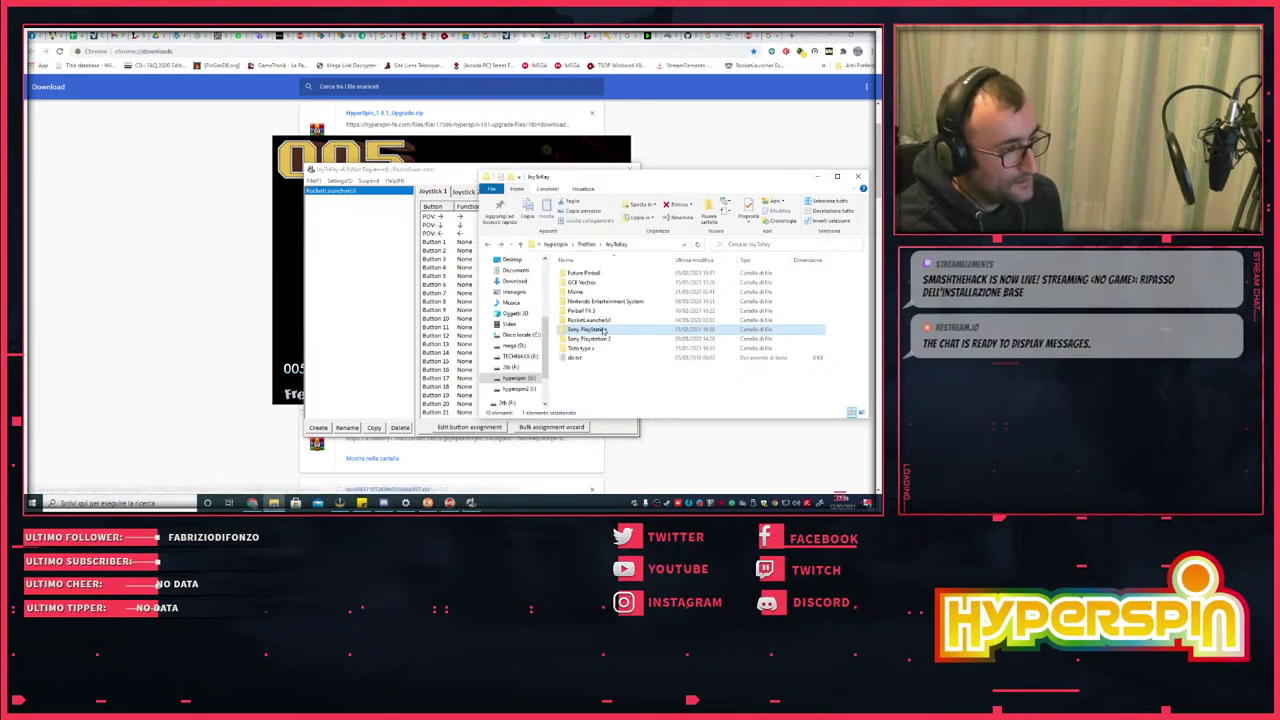
pyautogui.click(565, 246)
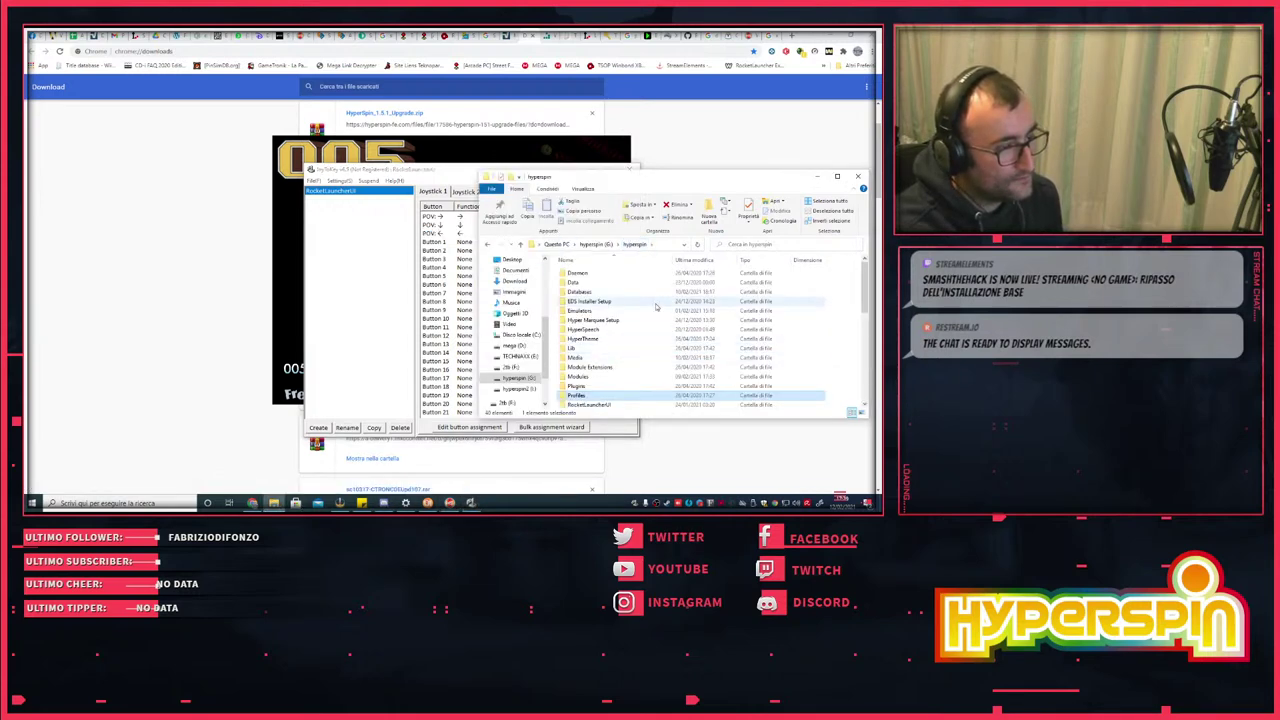
pyautogui.scroll(-2, 607, 322)
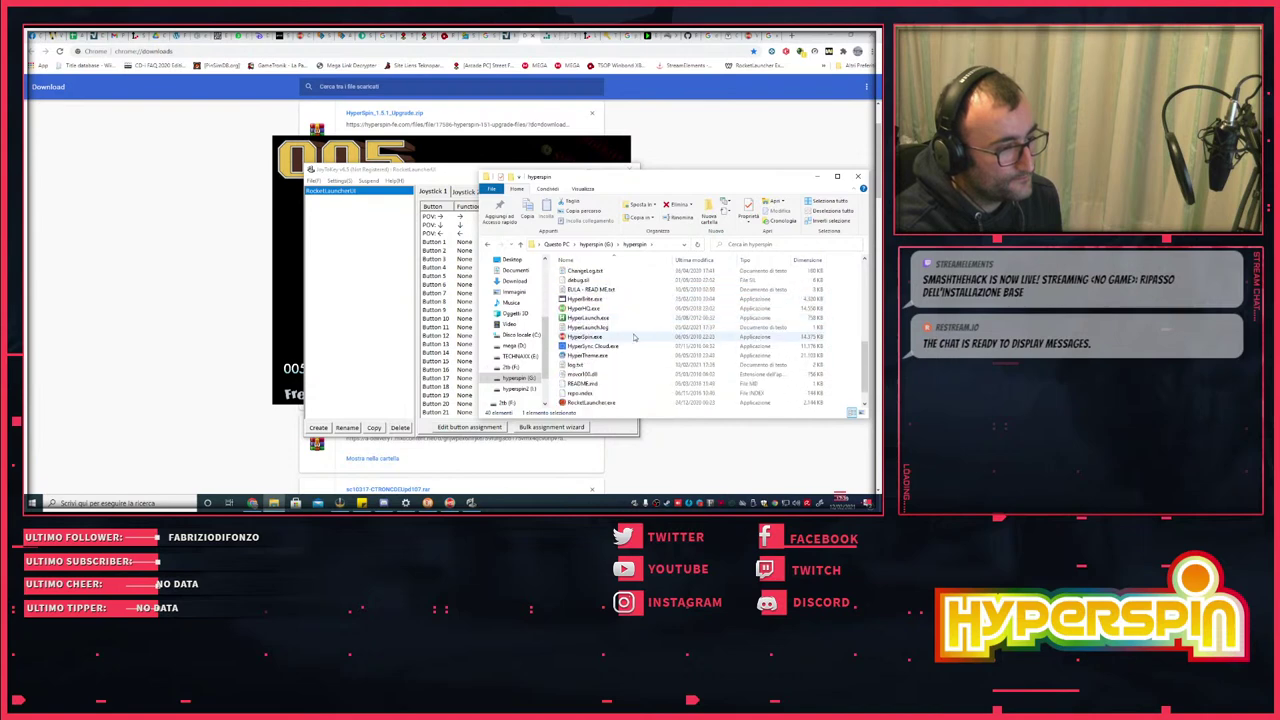
pyautogui.click(585, 308)
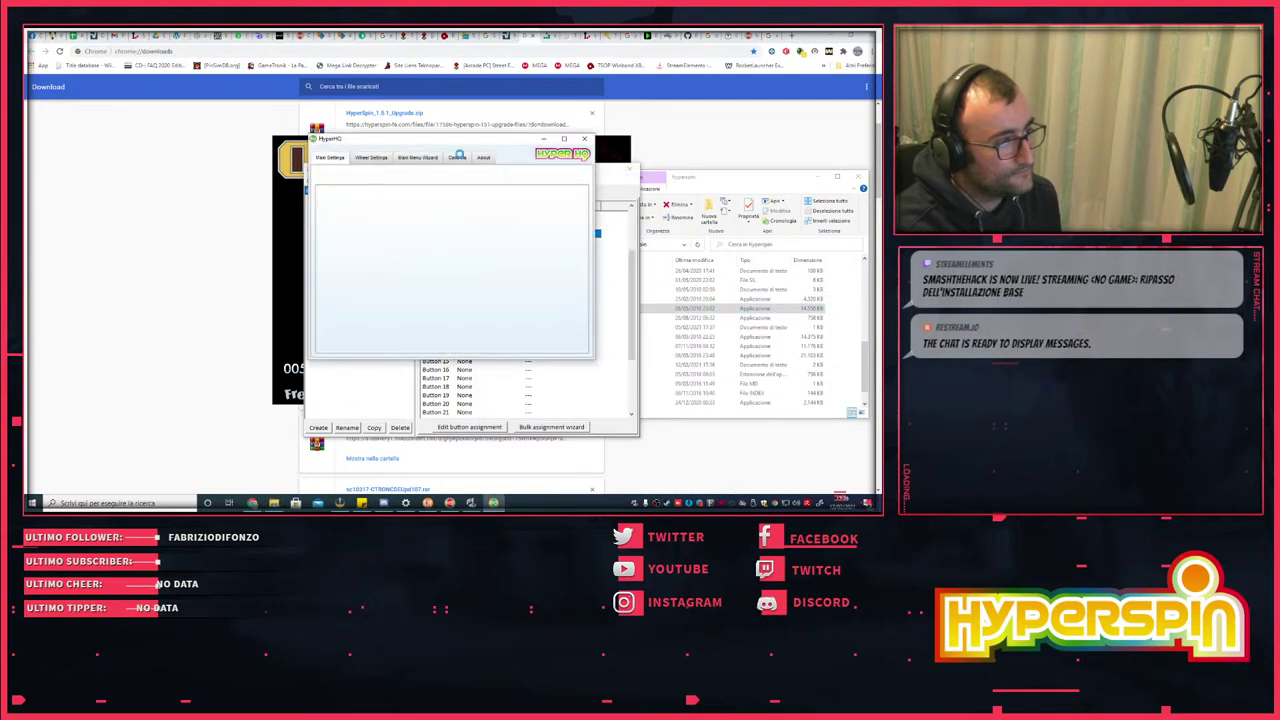
pyautogui.moveTo(449, 140); pyautogui.dragTo(729, 190)
pyautogui.click(742, 207)
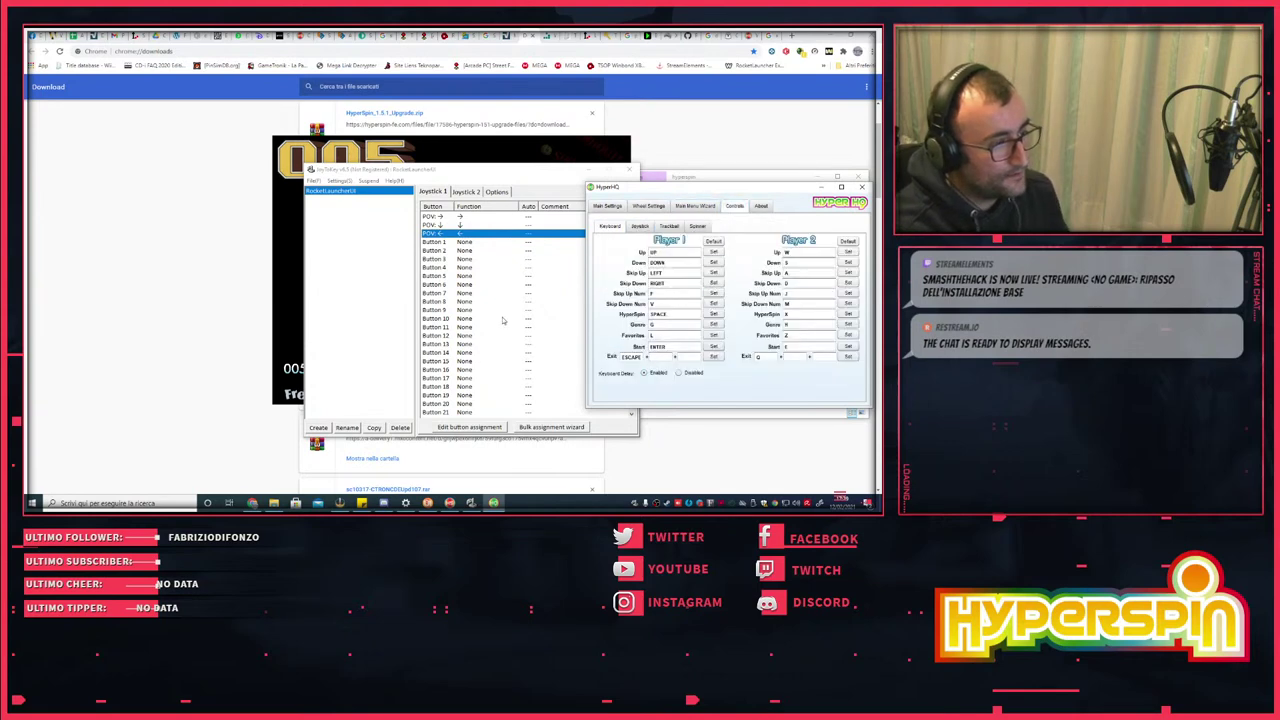
pyautogui.moveTo(471, 173); pyautogui.dragTo(406, 175)
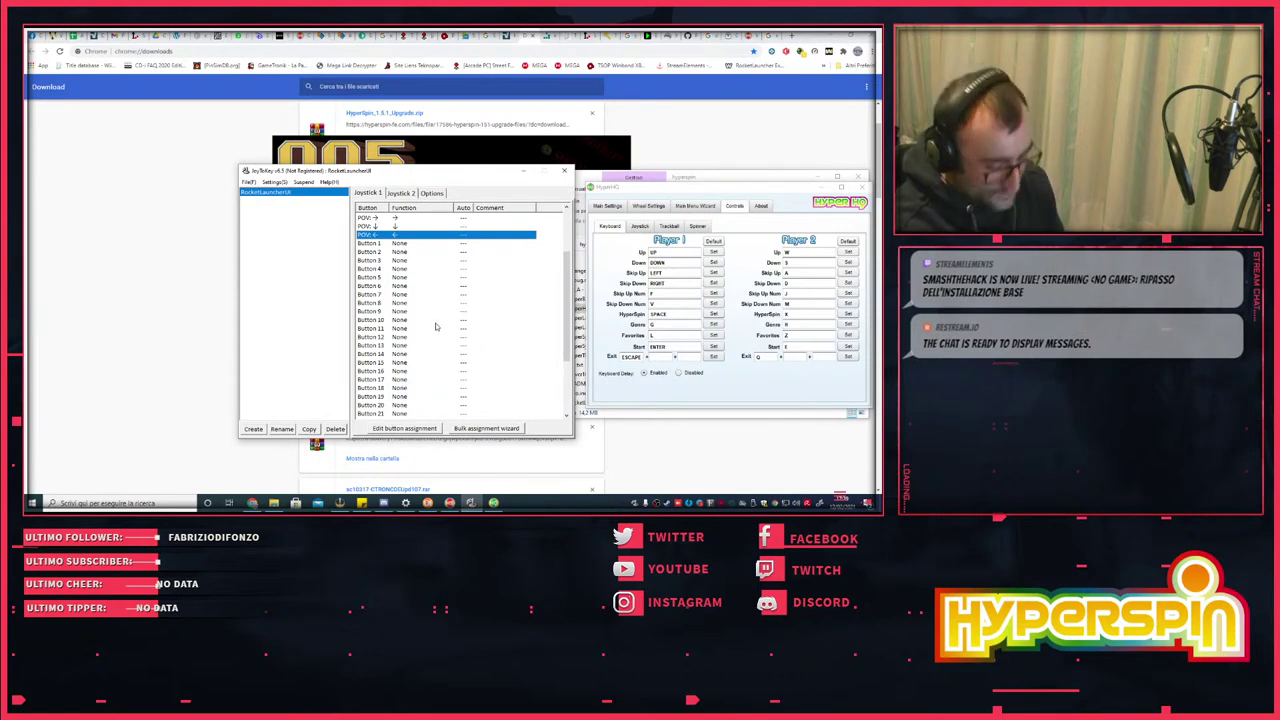
# - Assign the G key to Button 4 and the L key to Button 8 on Joystick 1 in JoyToKey
pyautogui.doubleClick(408, 272)
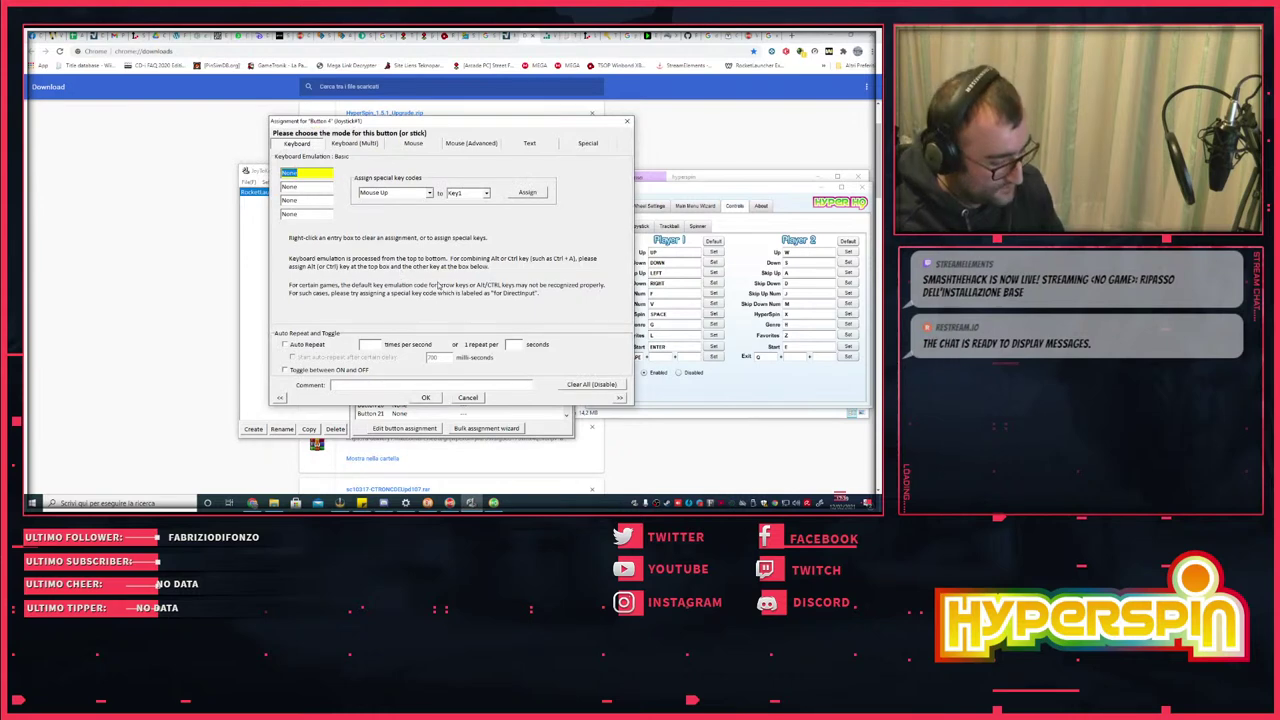
pyautogui.press('g')
pyautogui.click(426, 398)
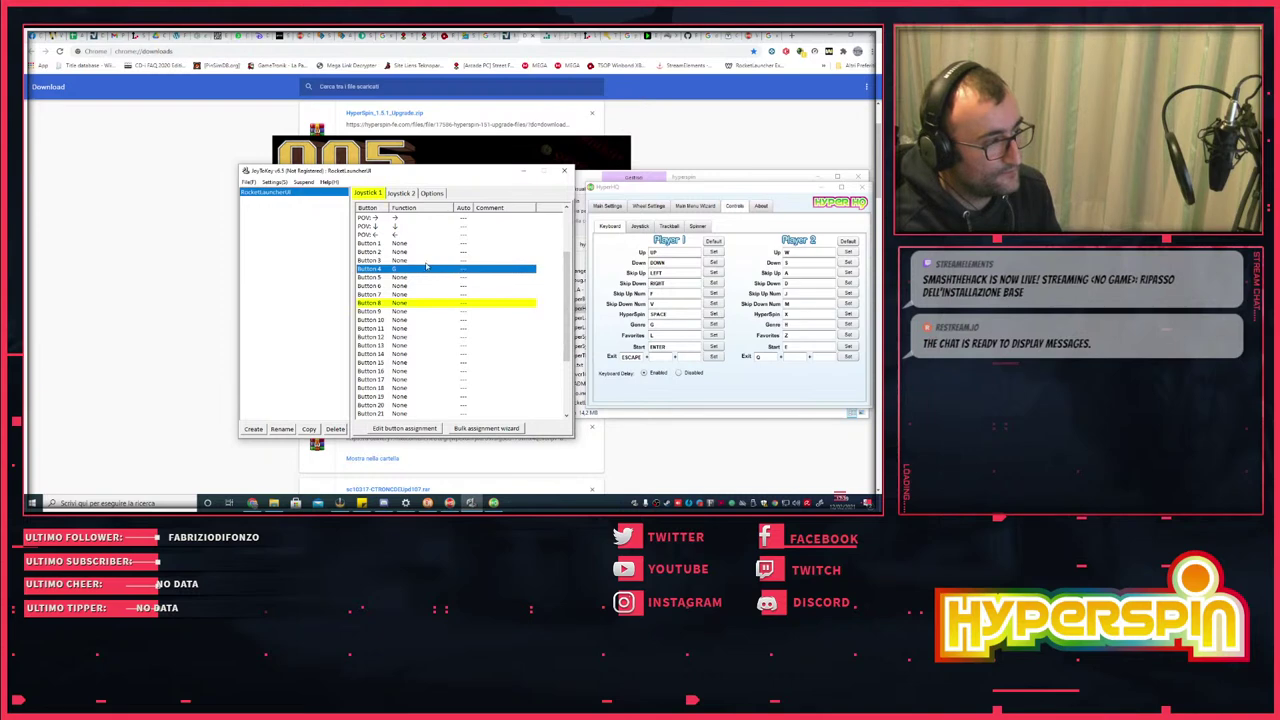
pyautogui.doubleClick(404, 304)
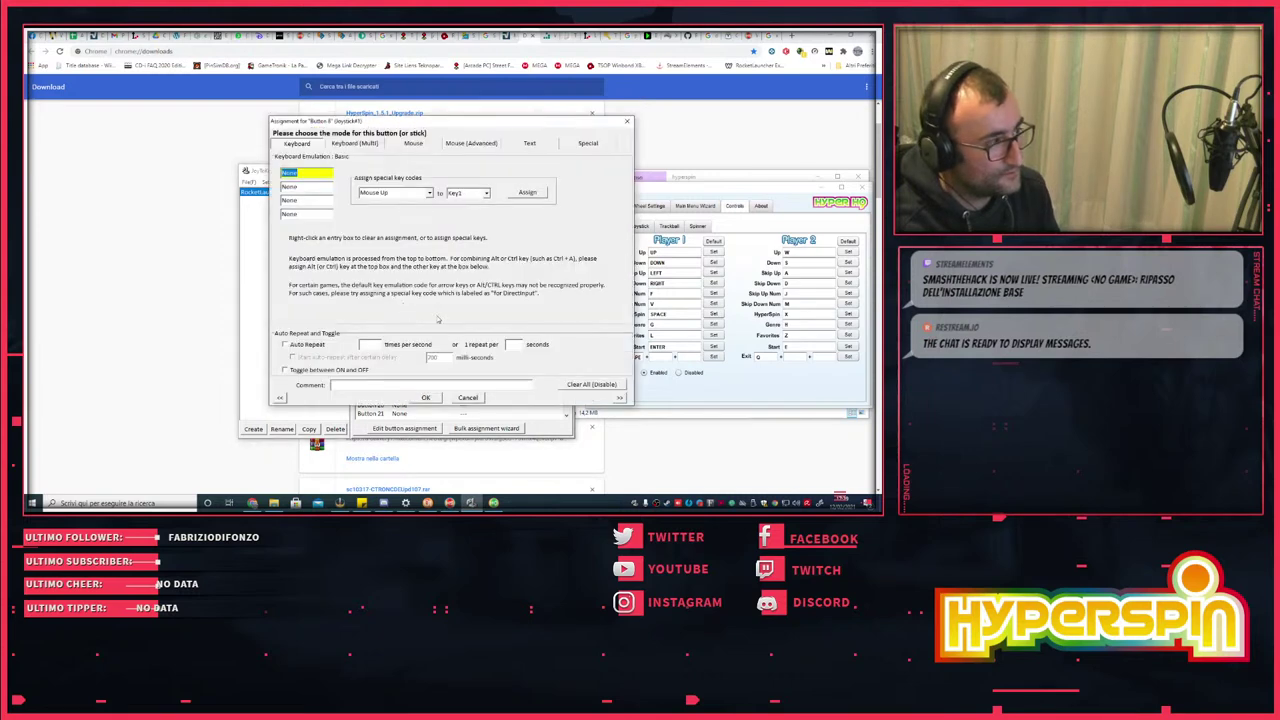
pyautogui.press('1')
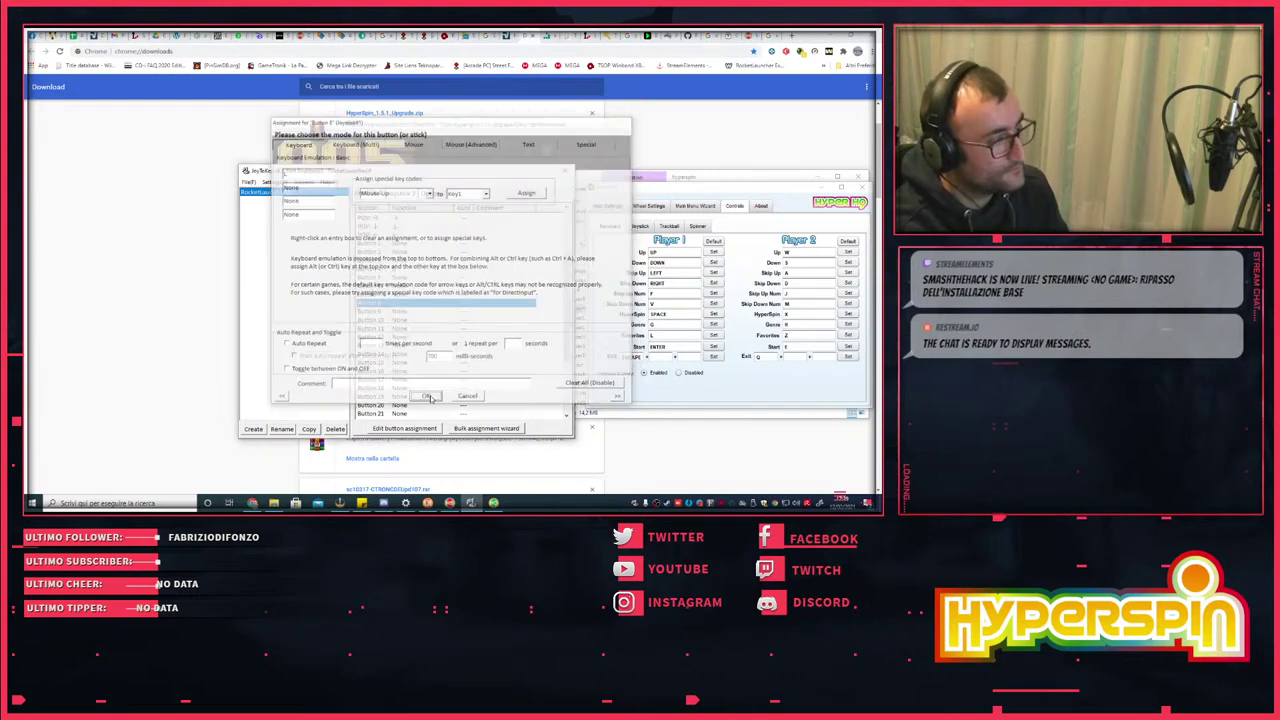
pyautogui.click(425, 397)
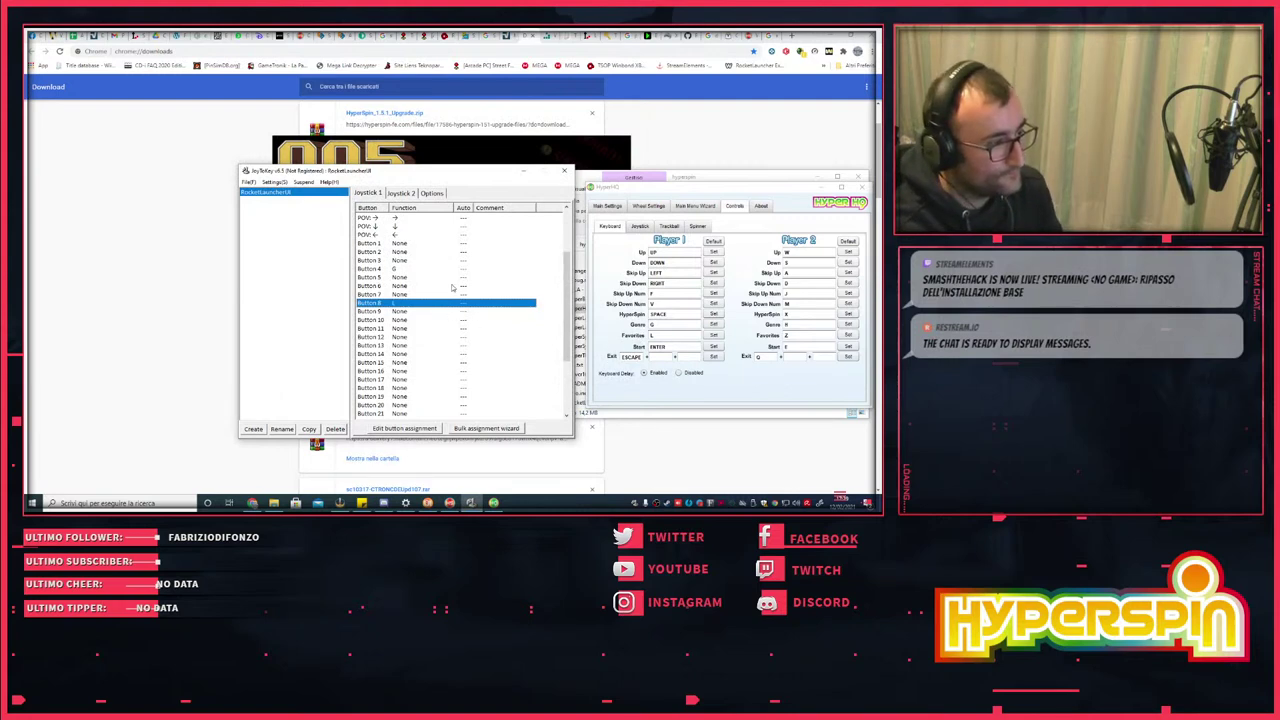
# - Assign Enter to Button 3 and Escape to Button 1 on Joystick 1, and minimize JoyToKey
pyautogui.doubleClick(405, 262)
pyautogui.press('Return')
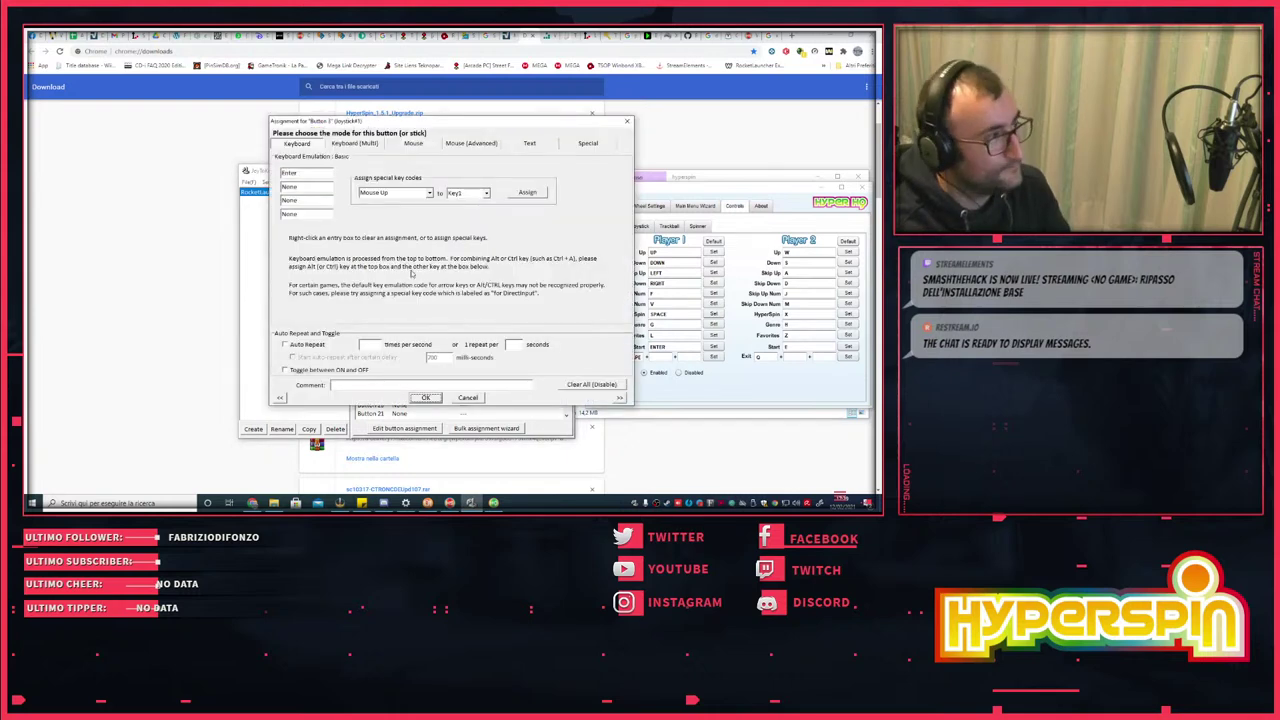
pyautogui.click(427, 397)
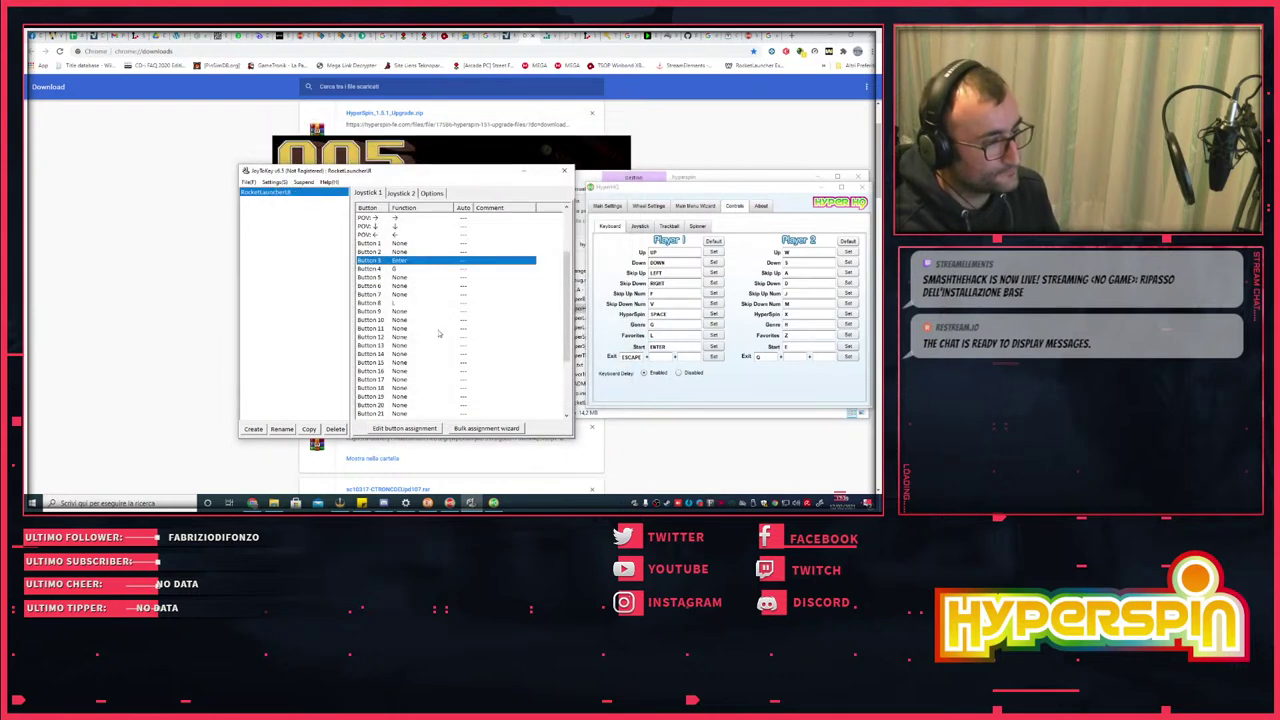
pyautogui.doubleClick(402, 245)
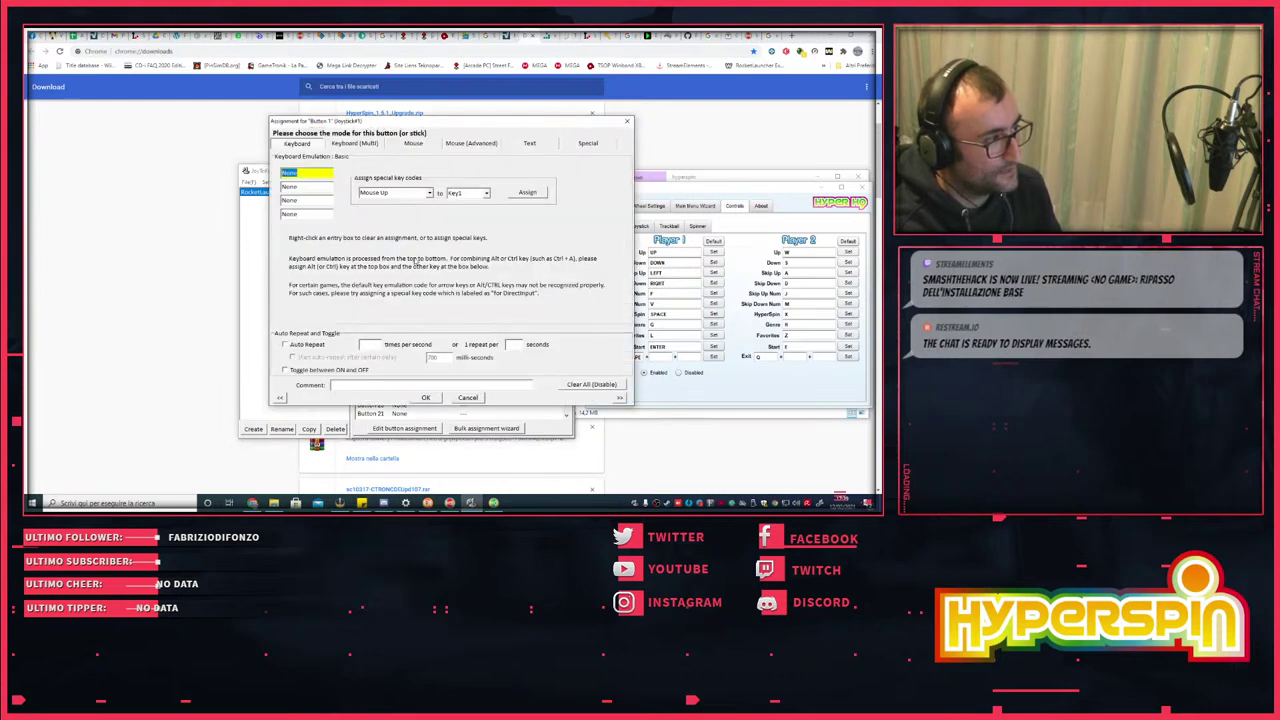
pyautogui.press('Escape')
pyautogui.click(425, 396)
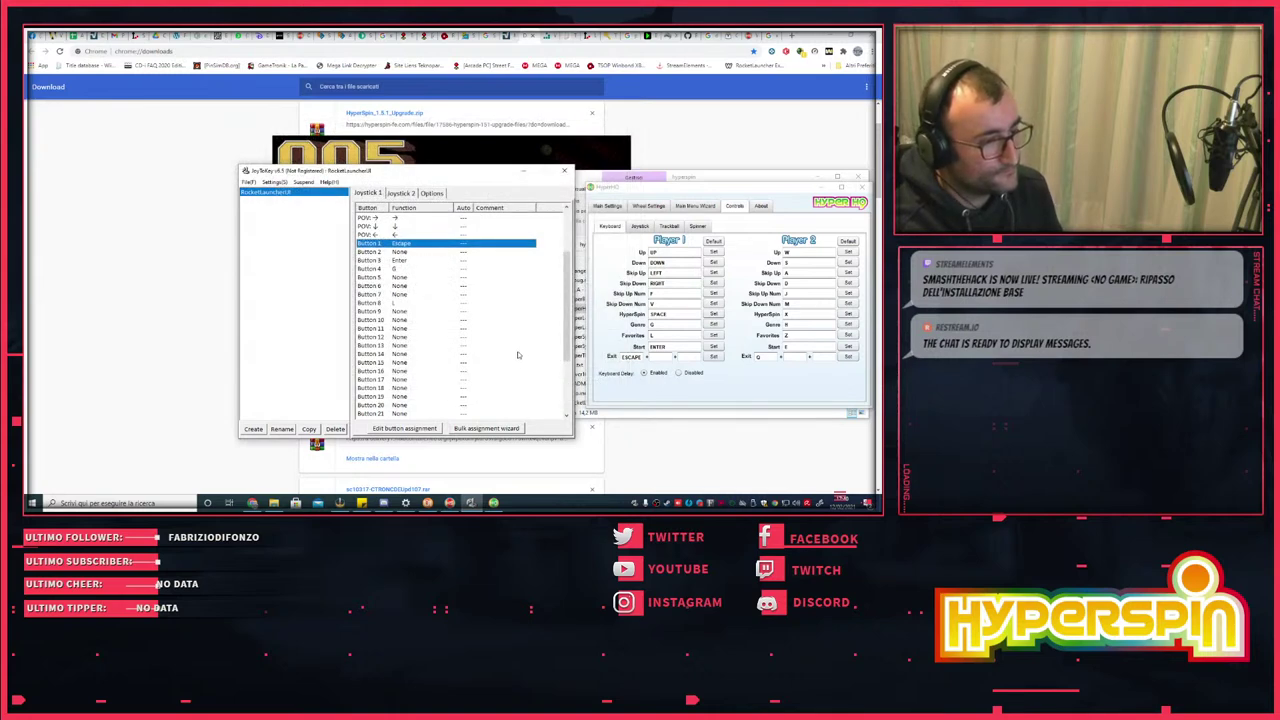
pyautogui.click(247, 182)
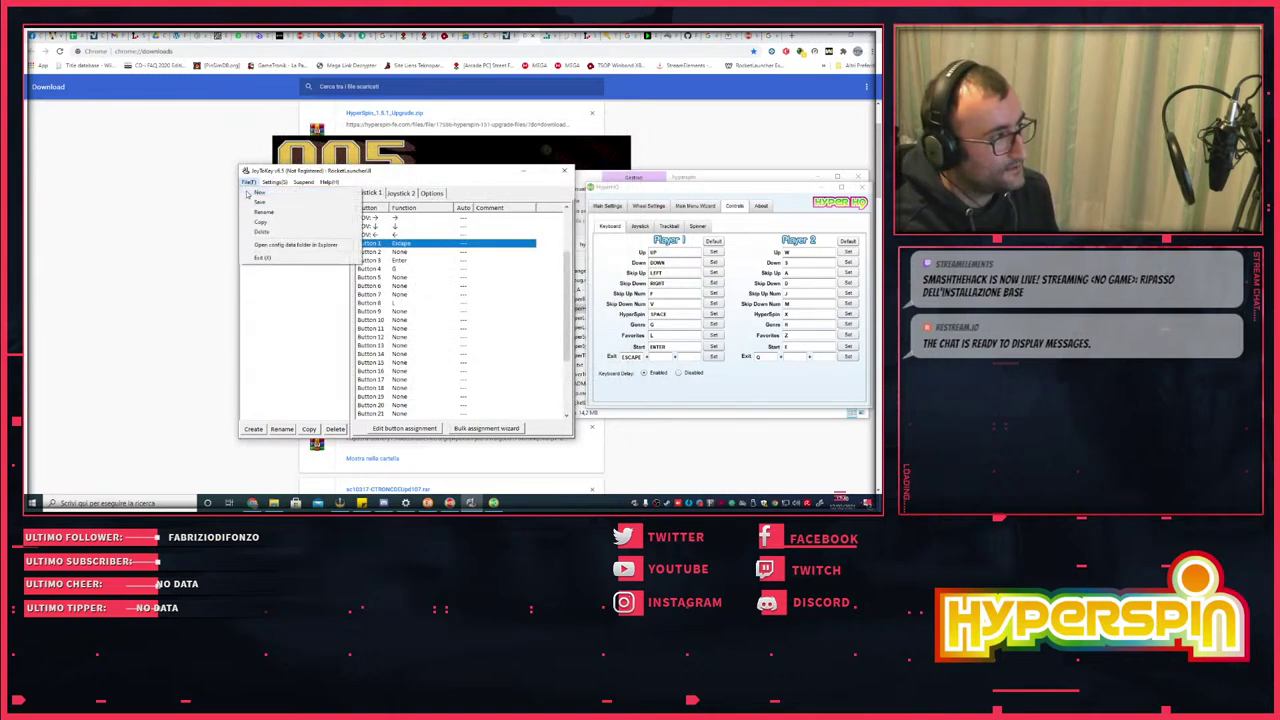
pyautogui.click(503, 348)
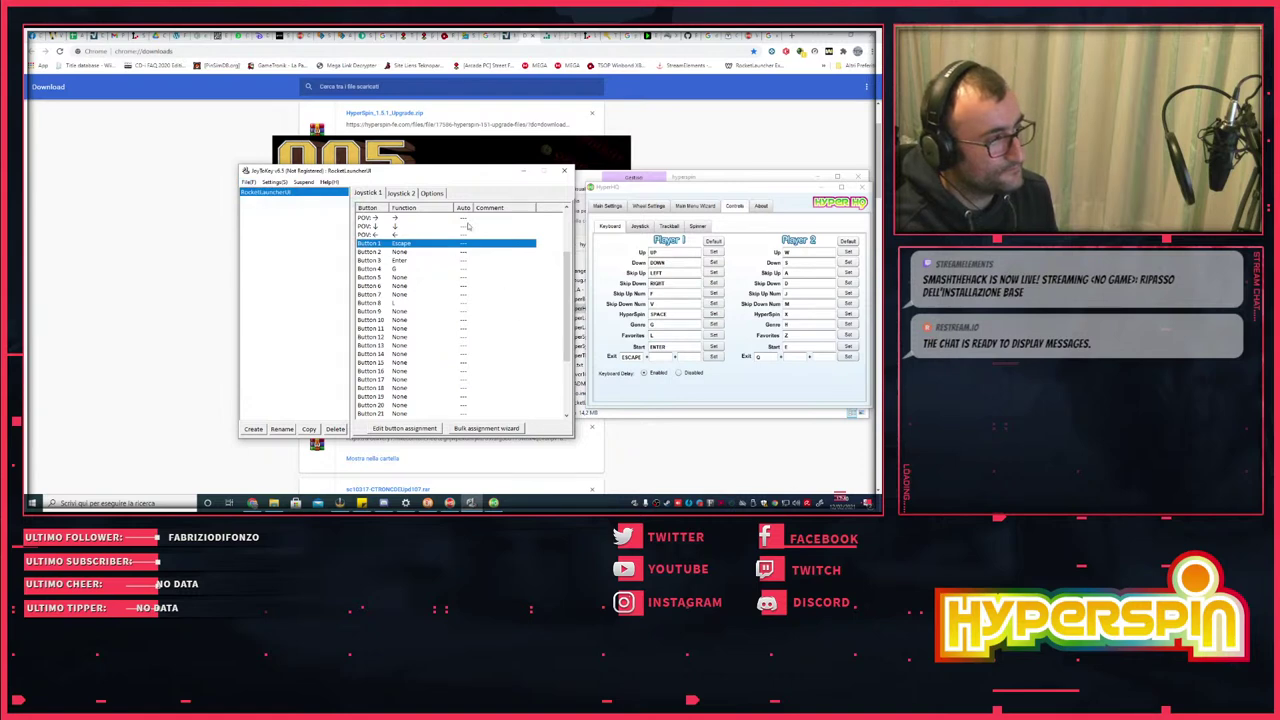
pyautogui.click(523, 173)
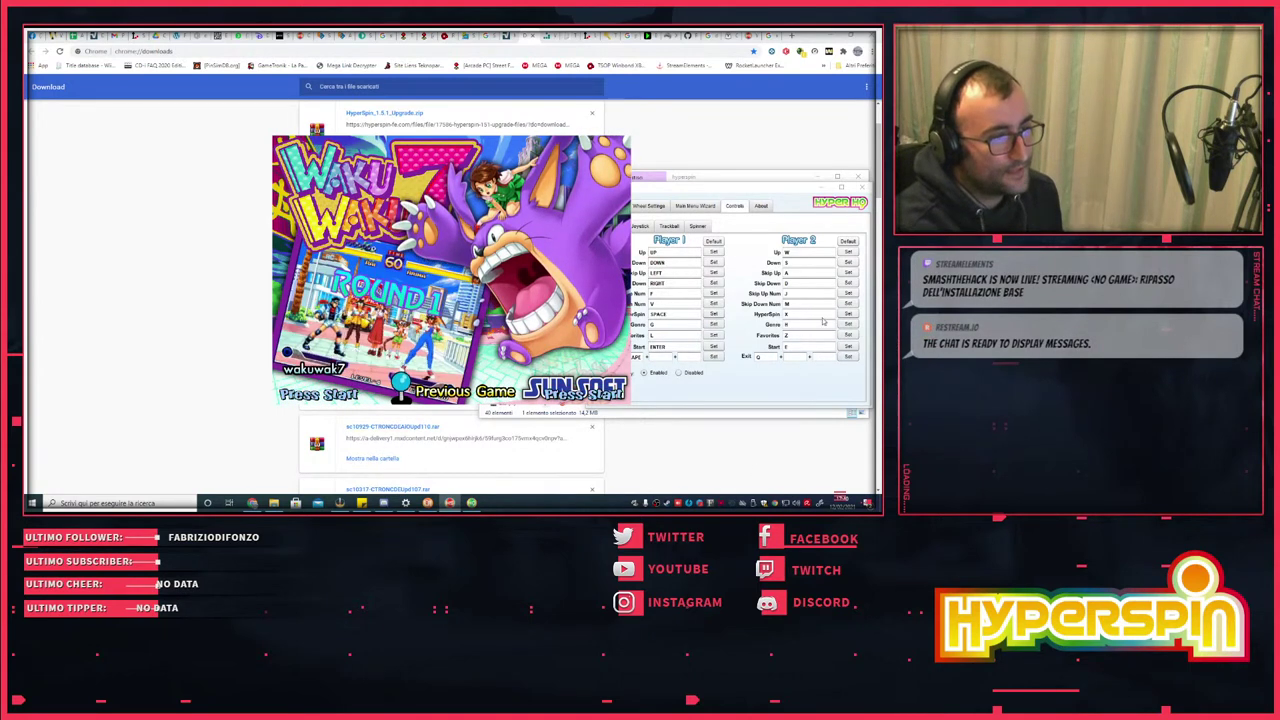
# - Close HyperHQ, minimize the file window, and launch Waku Waku 7 from HyperSpin
pyautogui.click(860, 187)
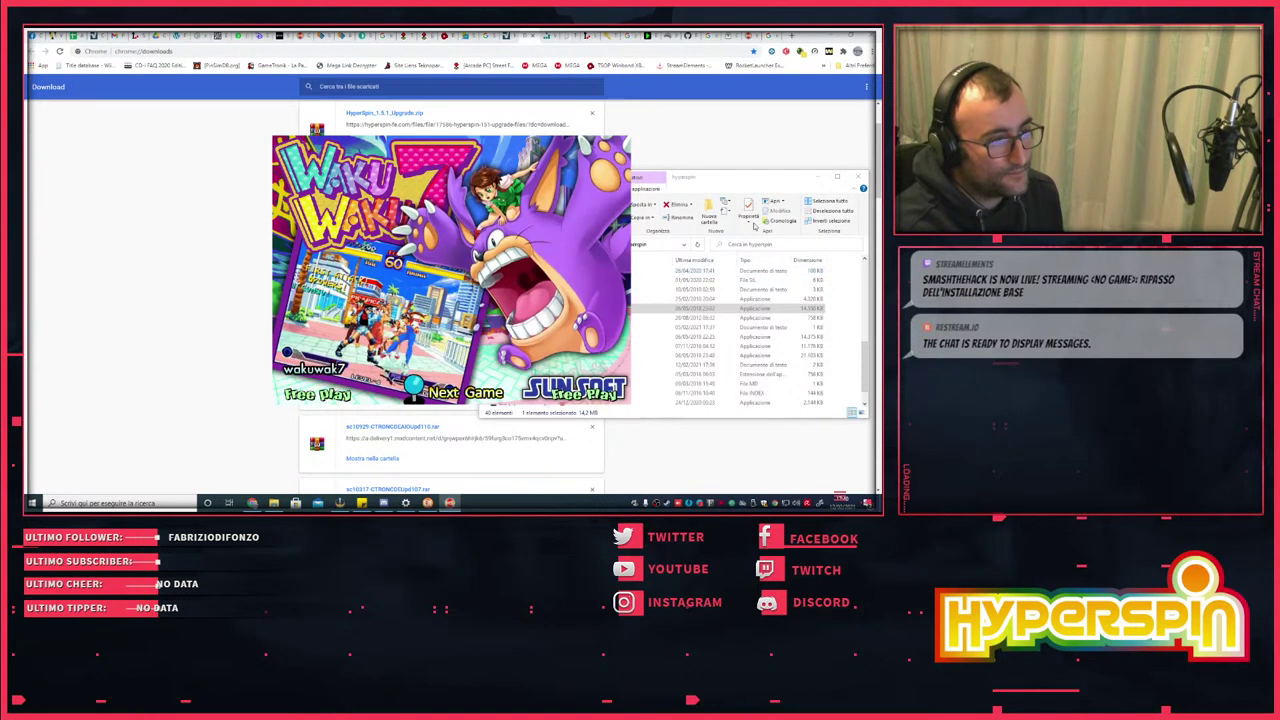
pyautogui.click(822, 177)
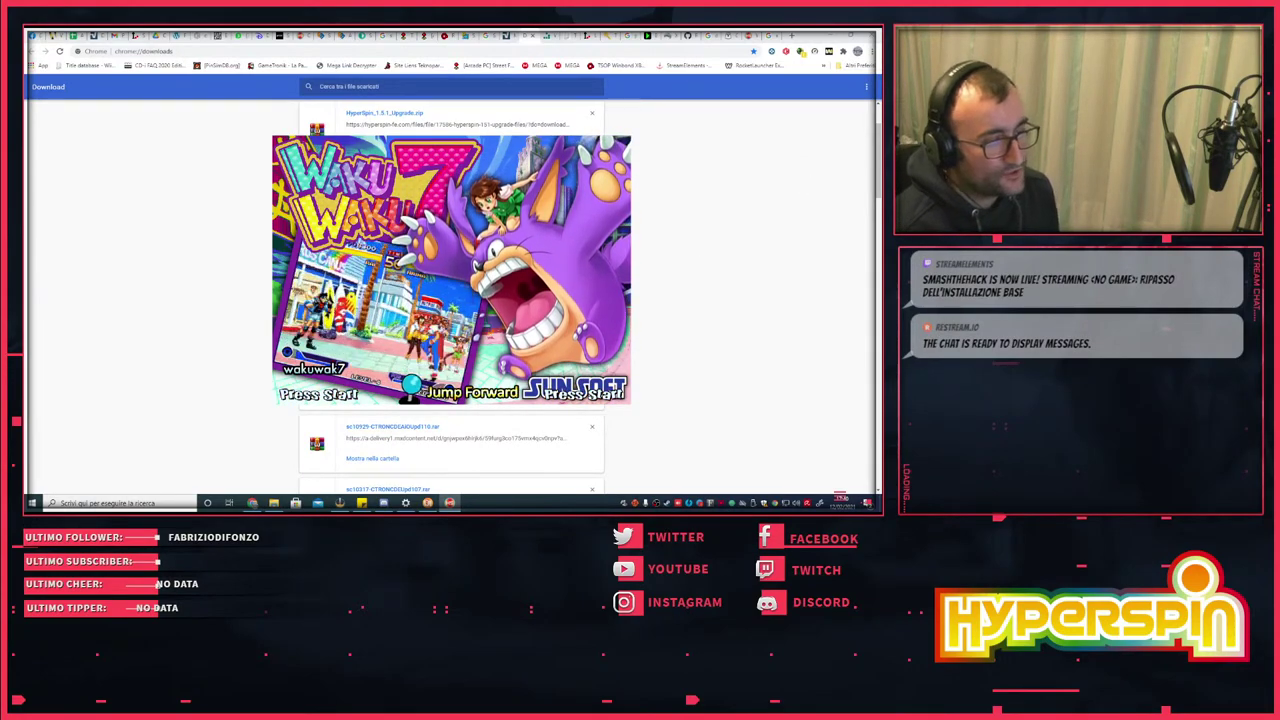
pyautogui.press('Return')
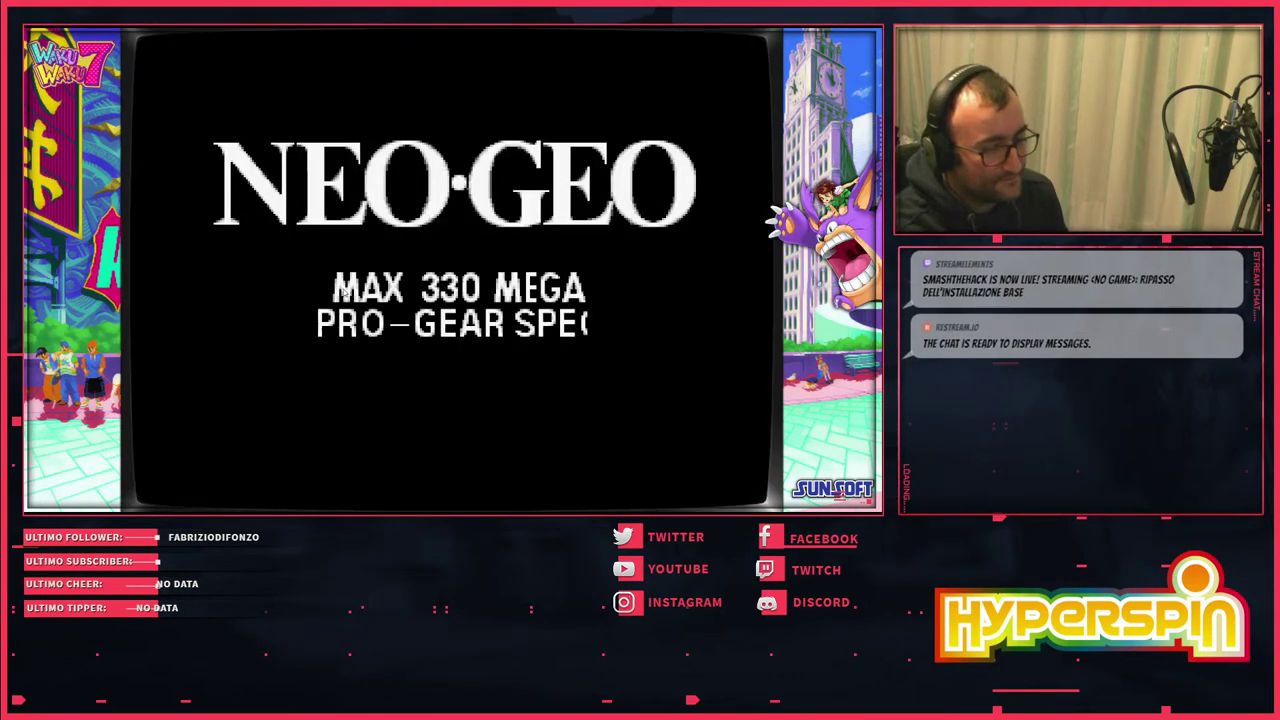
# - Check which profile JoyToKey has loaded while Waku Waku 7 is running, and exit the game
pyautogui.press('super')
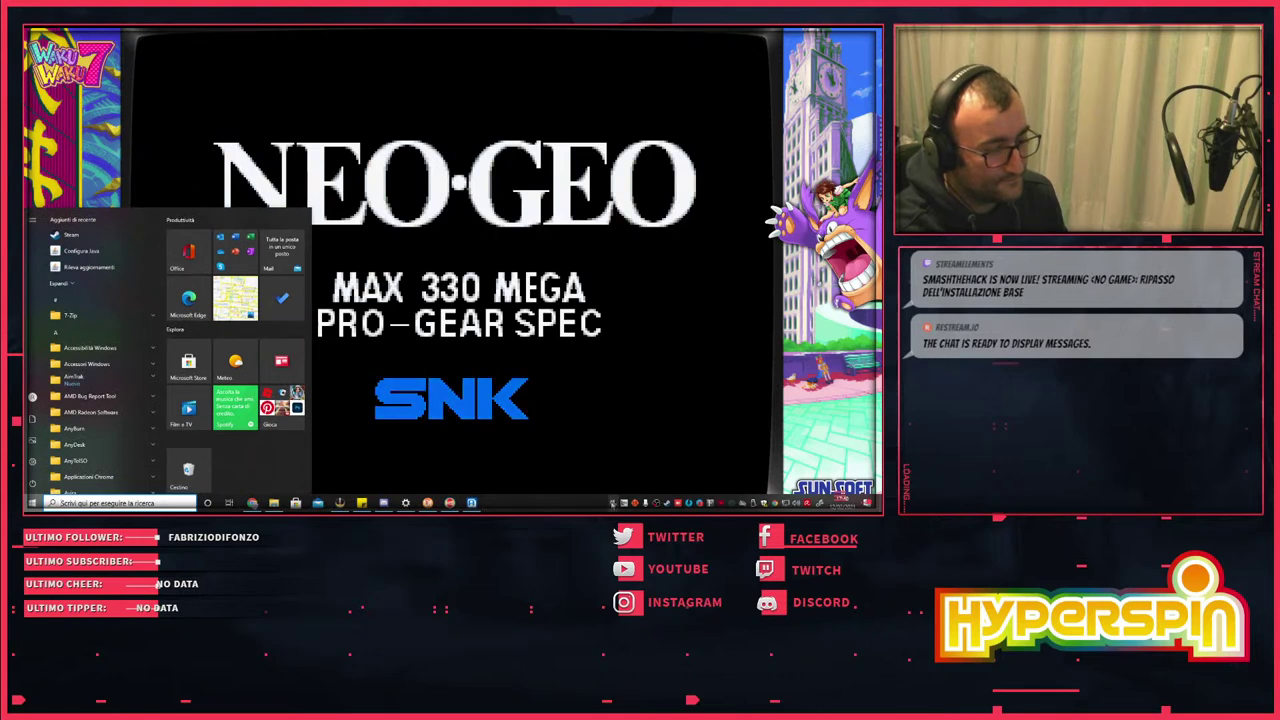
pyautogui.click(616, 502)
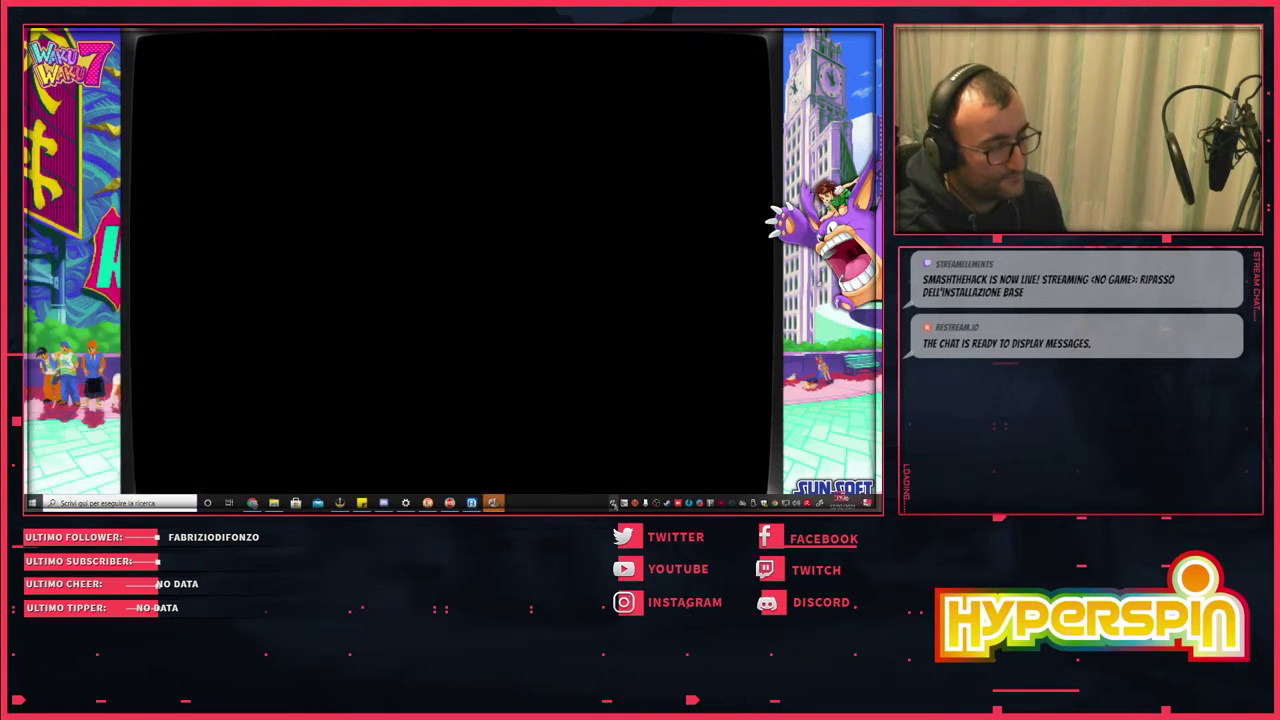
pyautogui.click(492, 503)
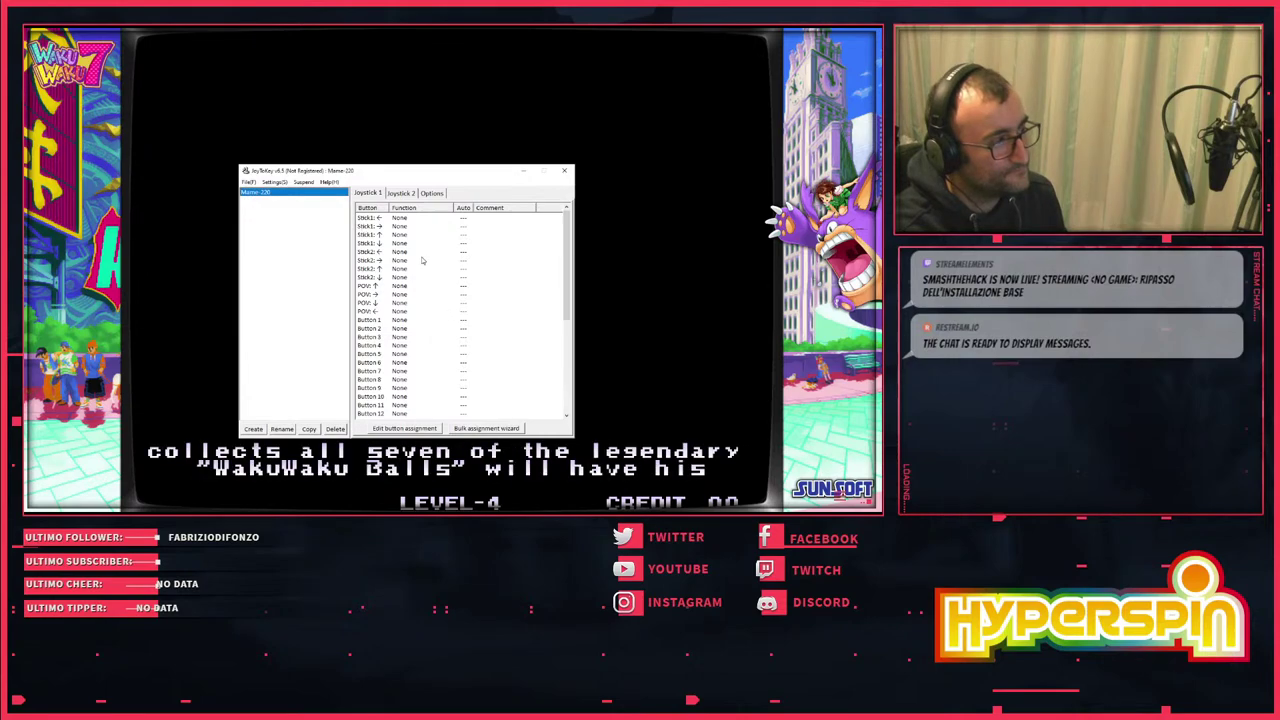
pyautogui.click(523, 172)
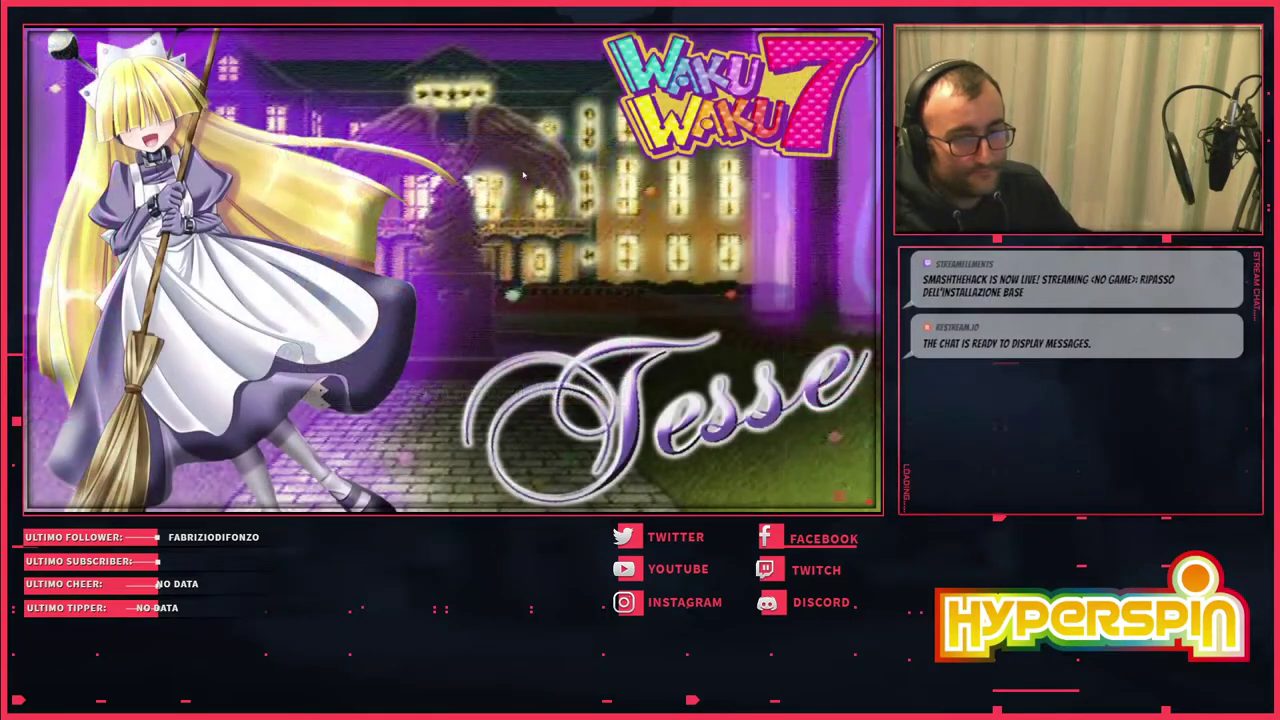
pyautogui.press('Escape')
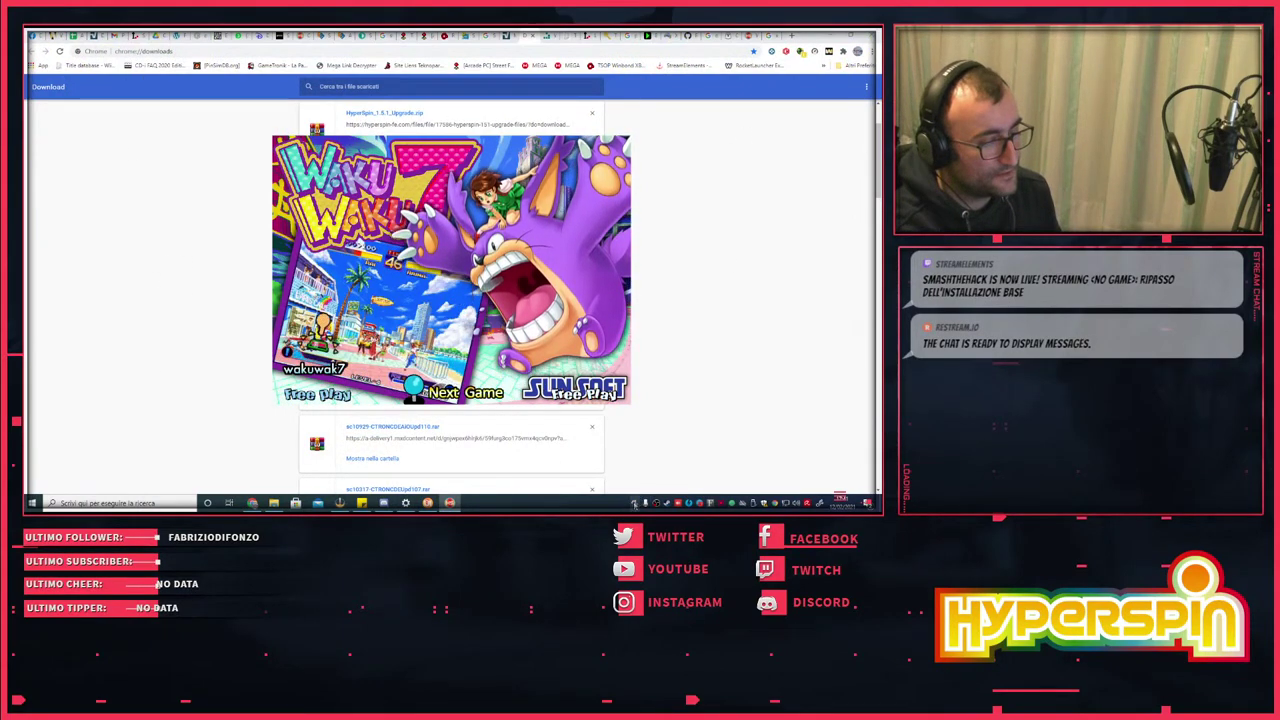
# - Check the RocketLauncherUI assignments in JoyToKey with the game closed, and exit HyperSpin
pyautogui.click(634, 503)
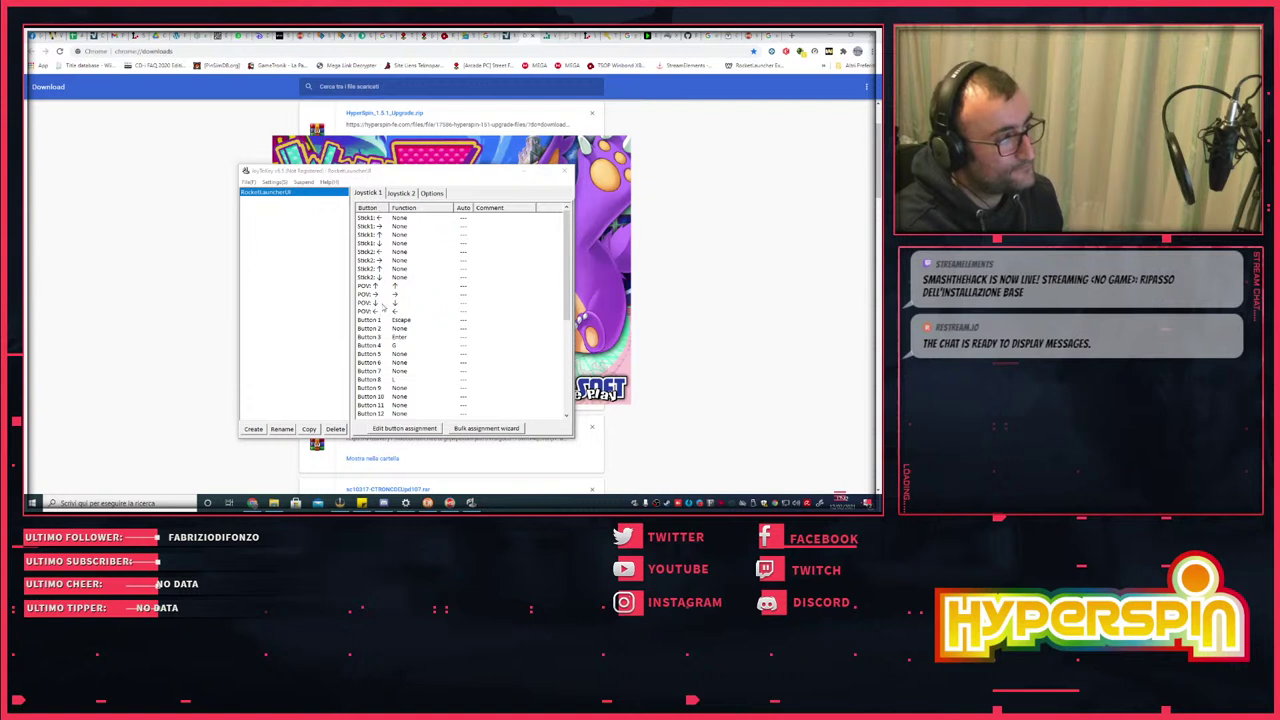
pyautogui.click(523, 172)
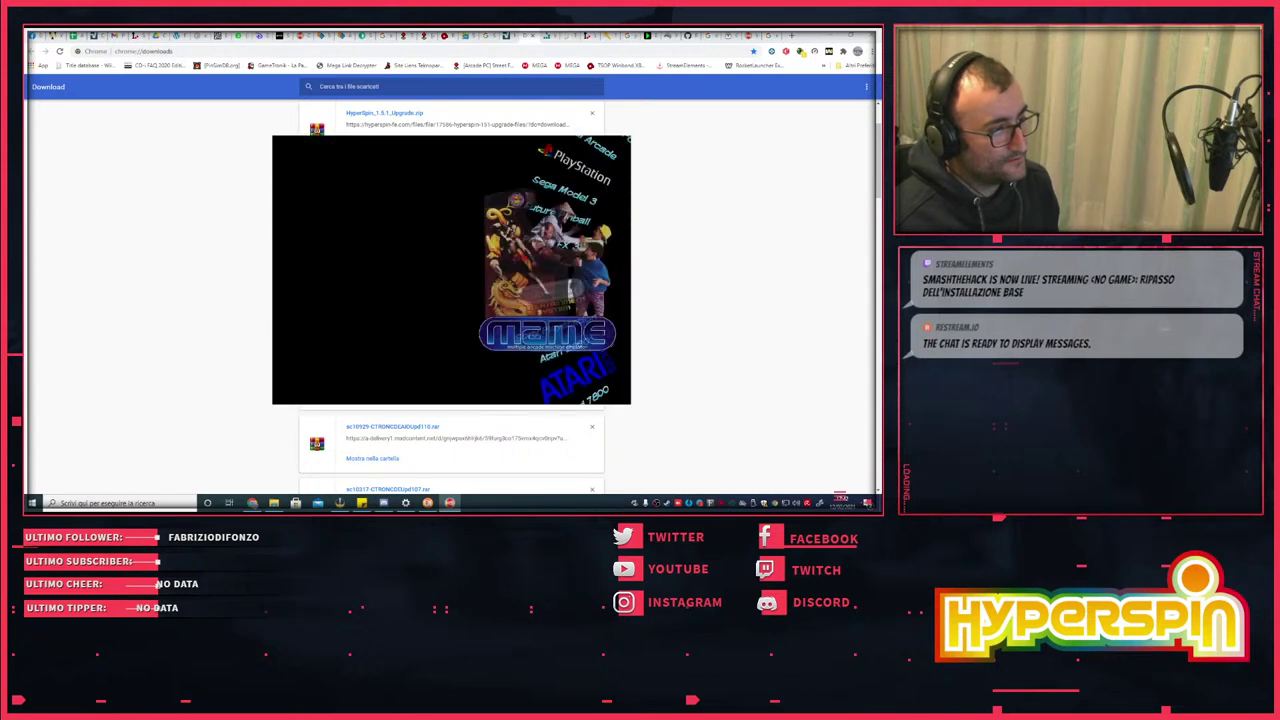
pyautogui.press('Escape')
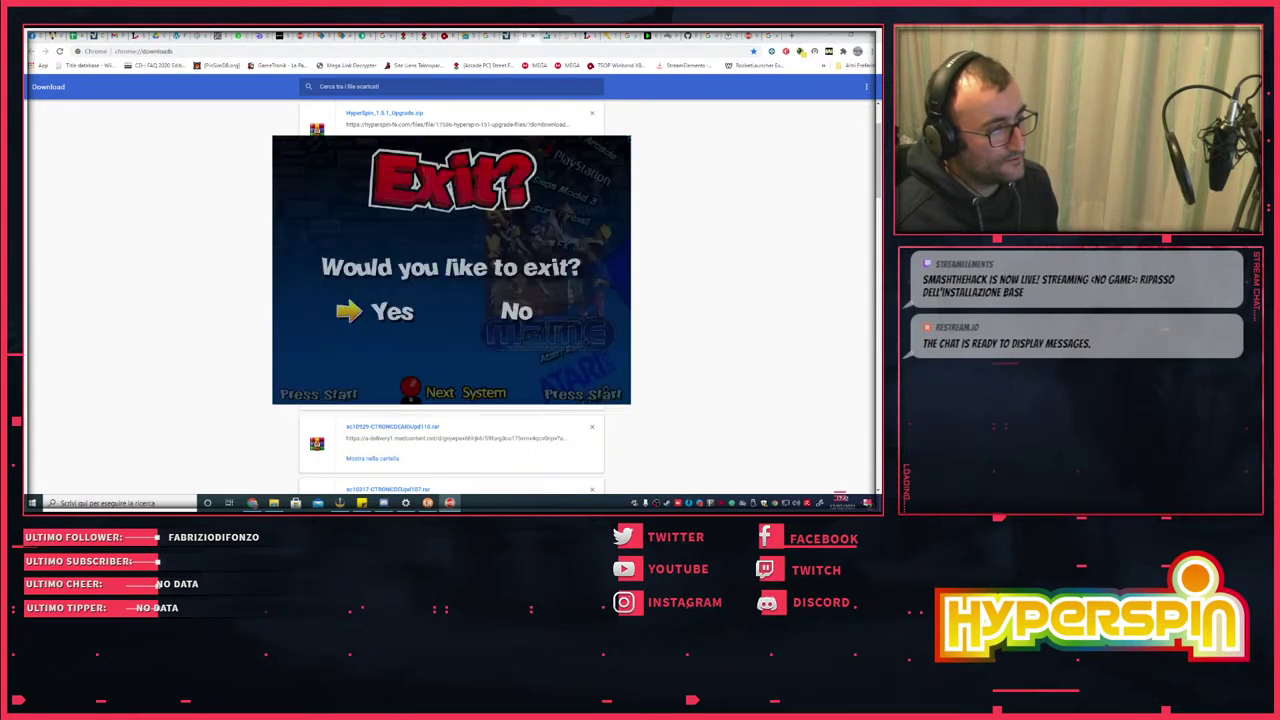
pyautogui.press('Return')
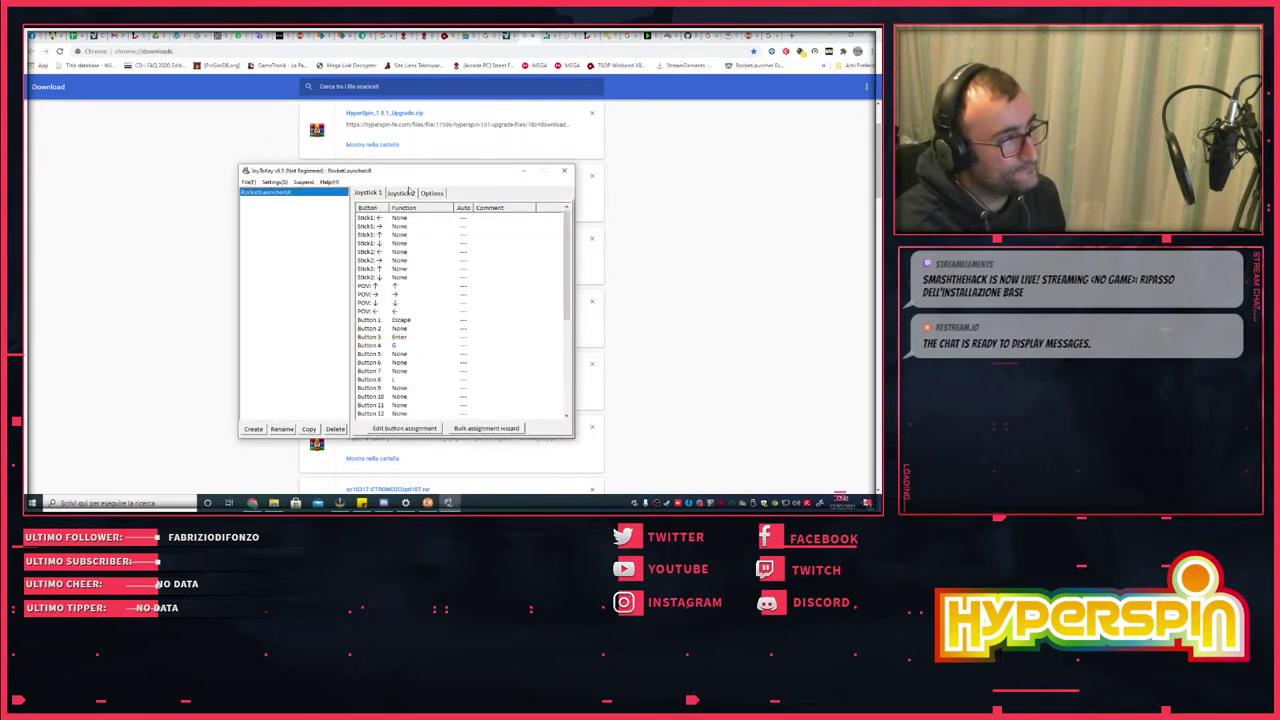
pyautogui.moveTo(406, 175); pyautogui.dragTo(577, 181)
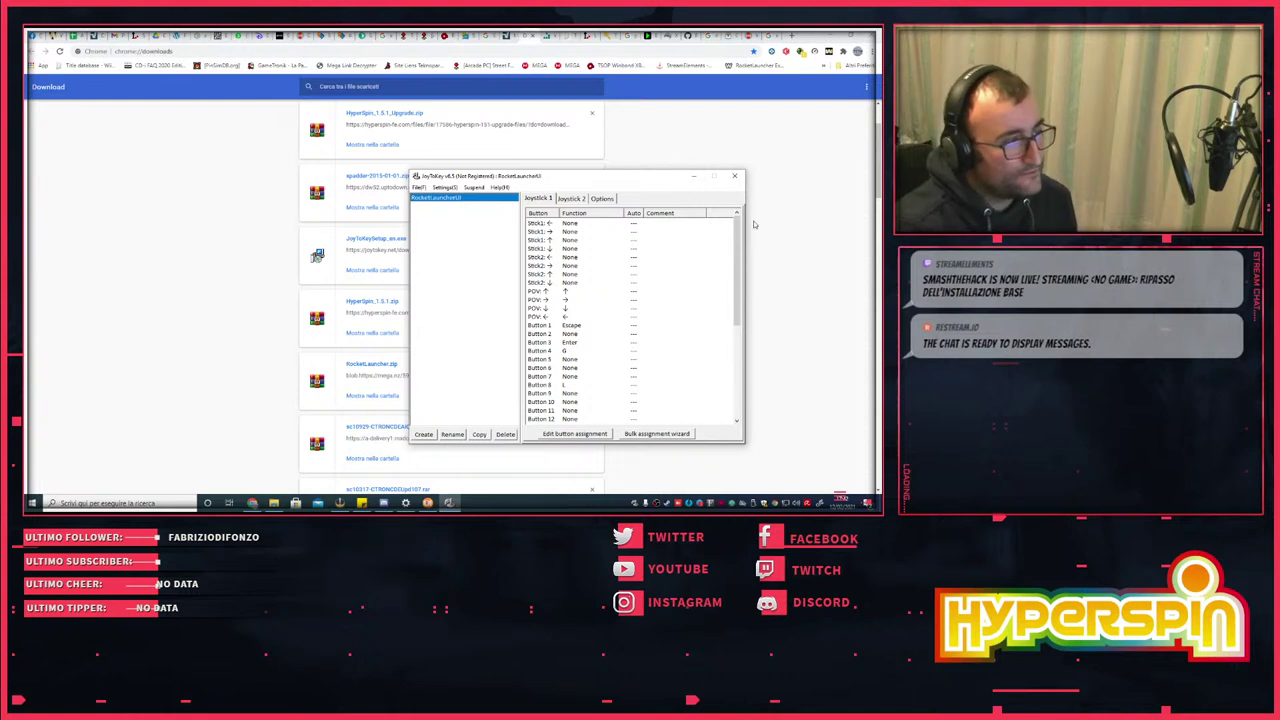
pyautogui.moveTo(594, 184)
pyautogui.mouseDown()
pyautogui.moveTo(629, 168)
pyautogui.moveTo(597, 178)
pyautogui.mouseUp()
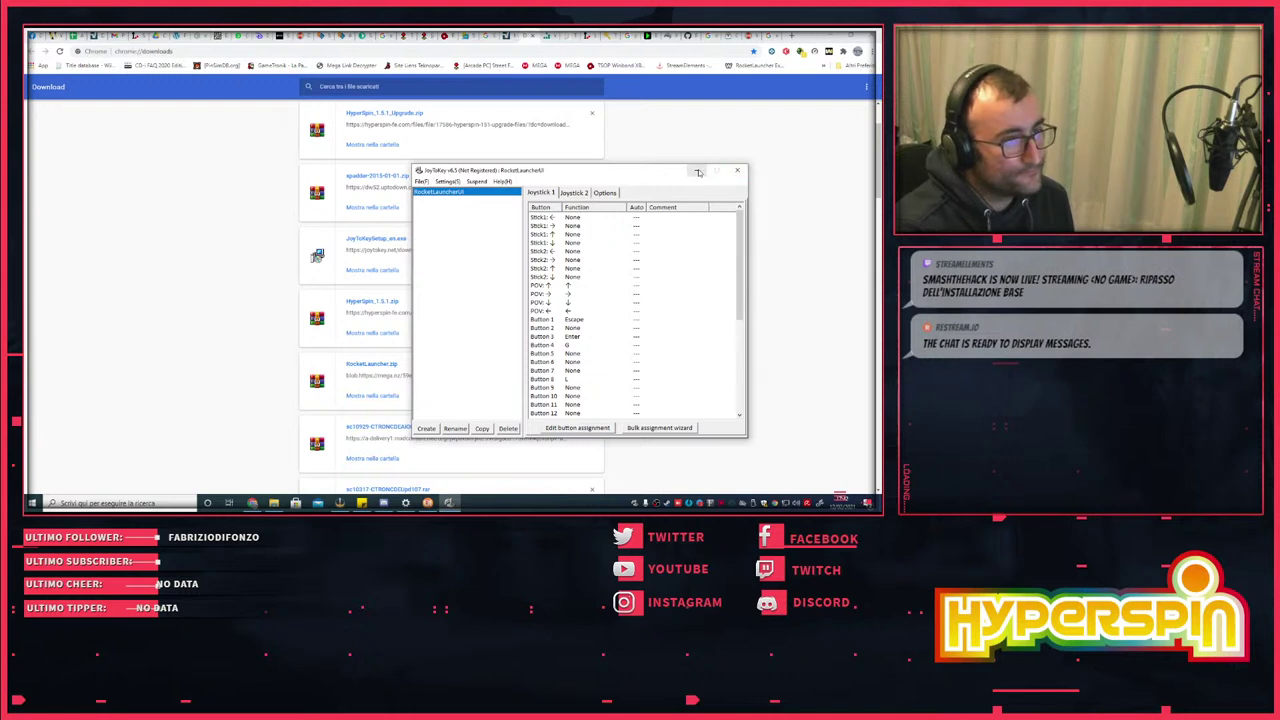
# - Quit the running JoyToKey and launch HyperSpin.exe from the hyperspin folder
pyautogui.click(698, 172)
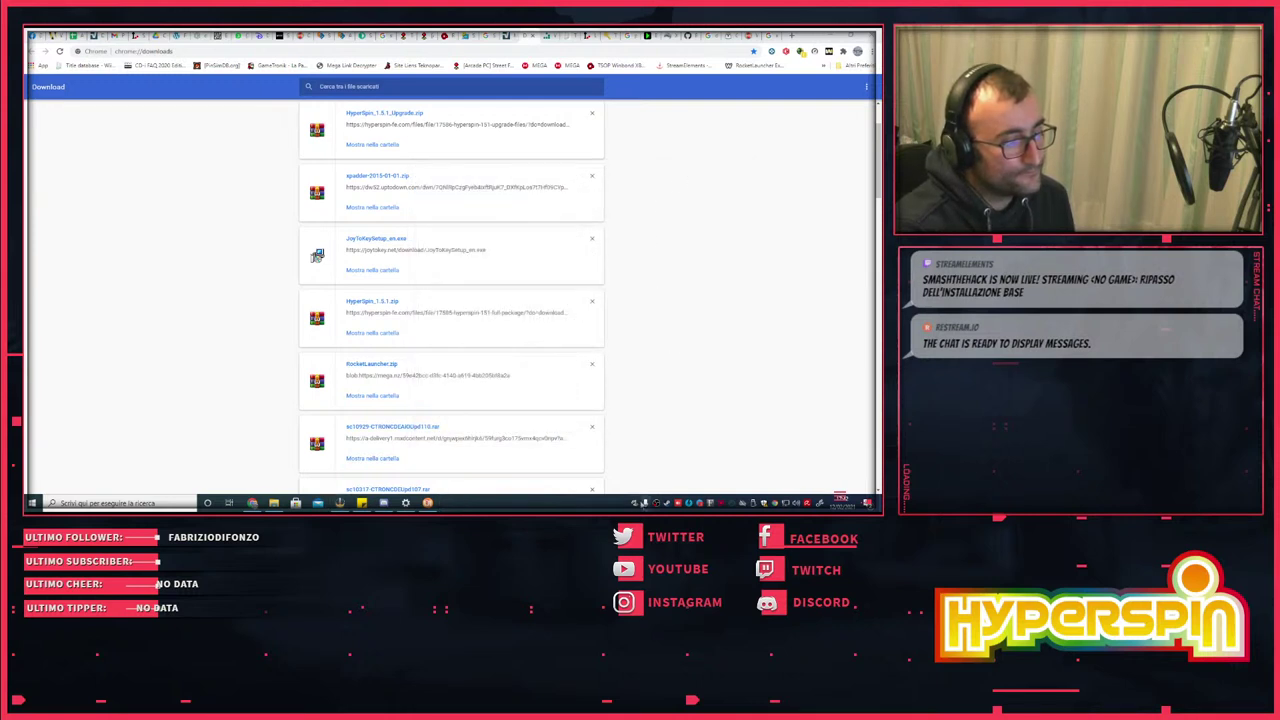
pyautogui.rightClick(645, 503)
pyautogui.click(660, 498)
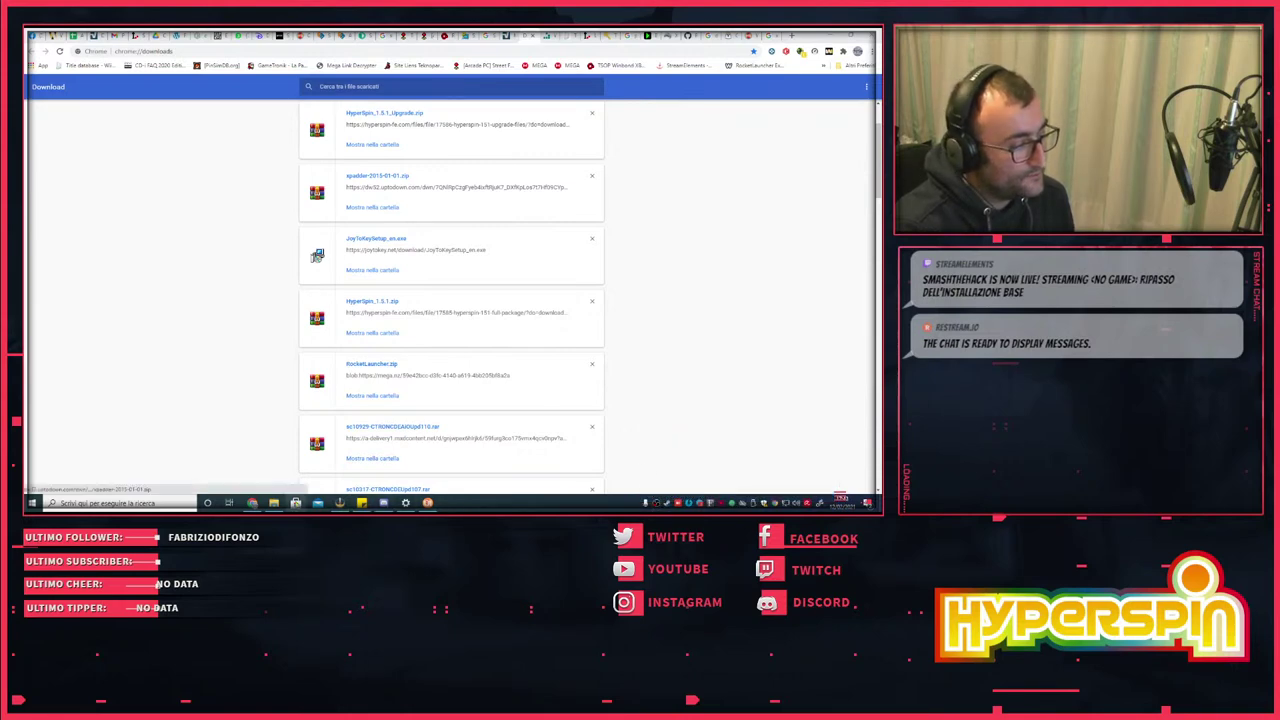
pyautogui.click(274, 503)
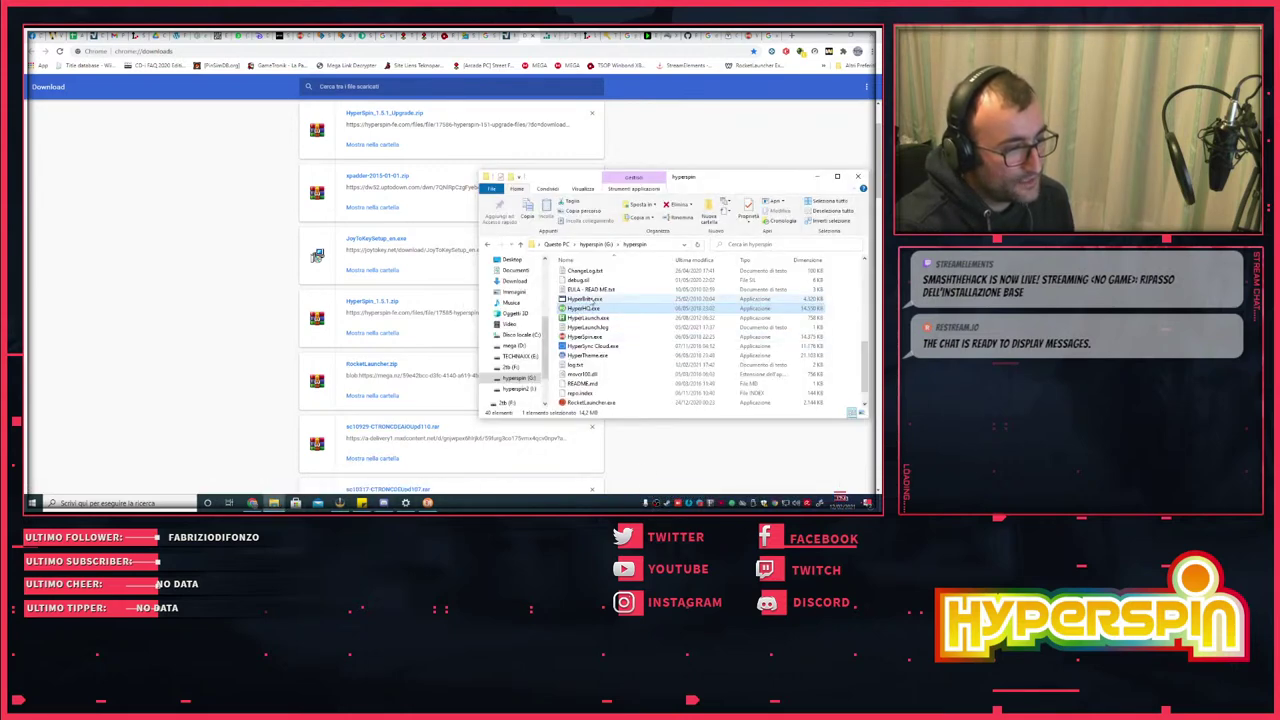
pyautogui.scroll(-1, 596, 302)
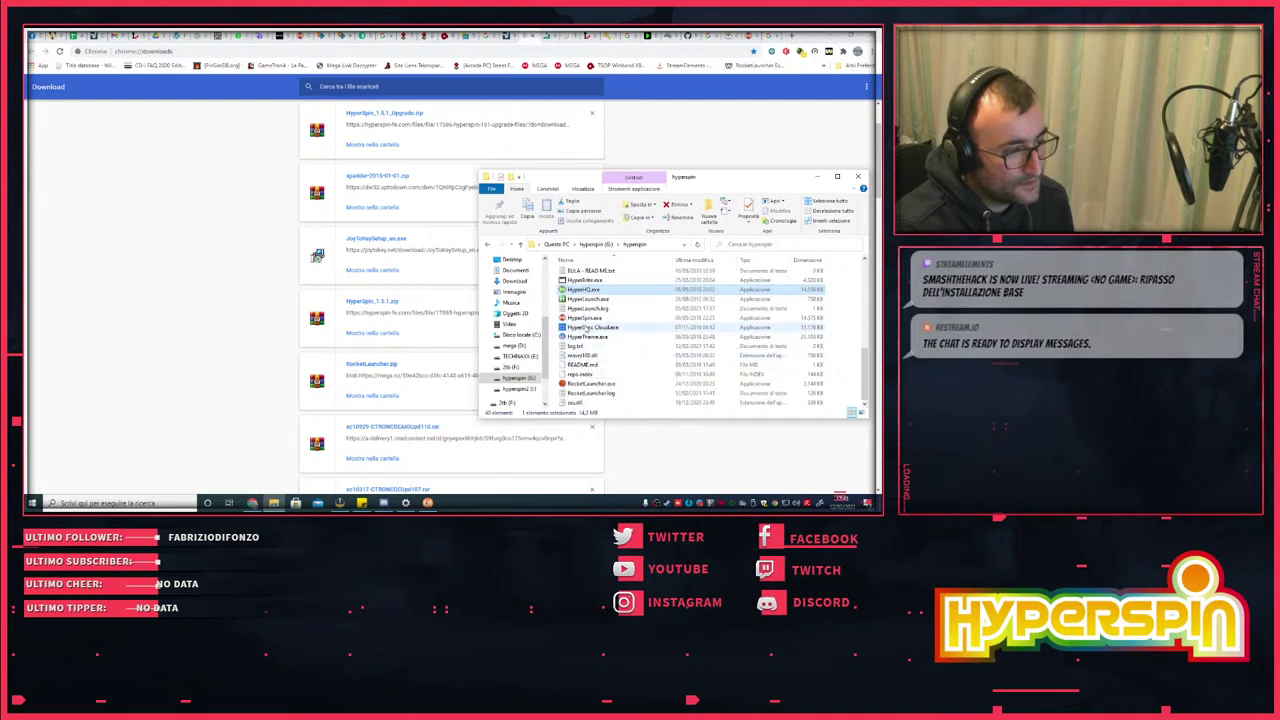
pyautogui.click(586, 318)
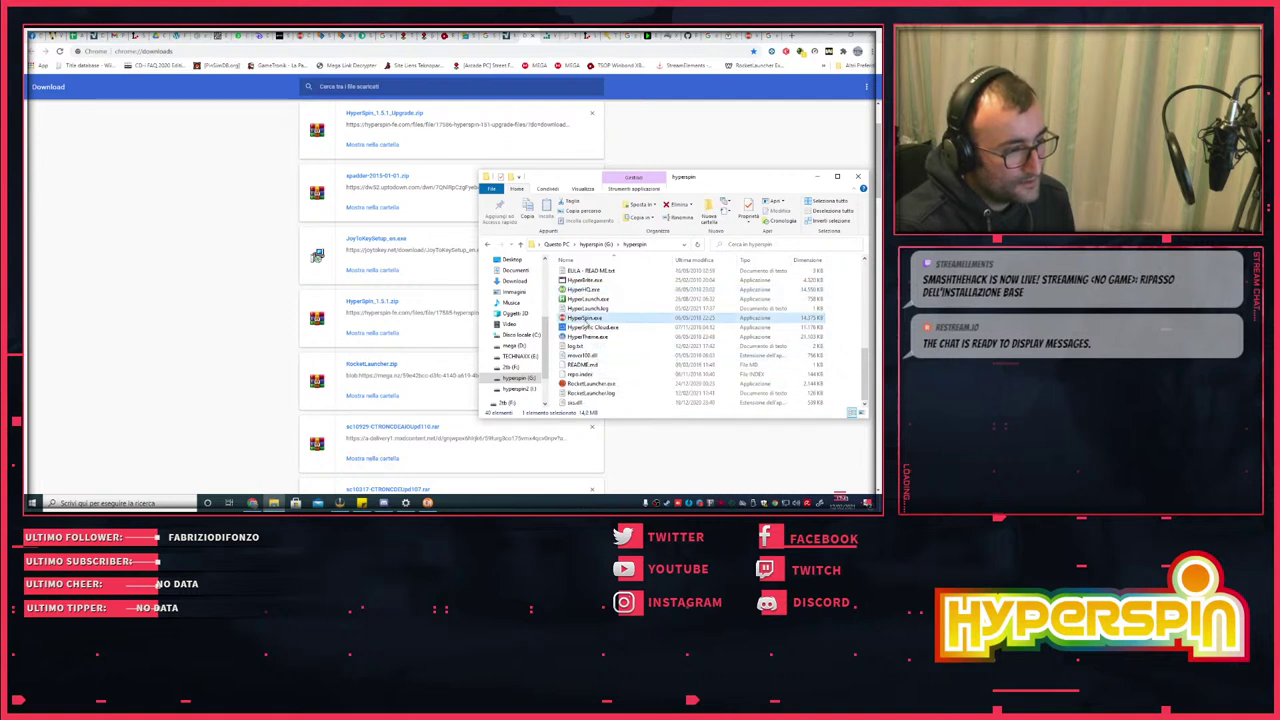
pyautogui.doubleClick(586, 318)
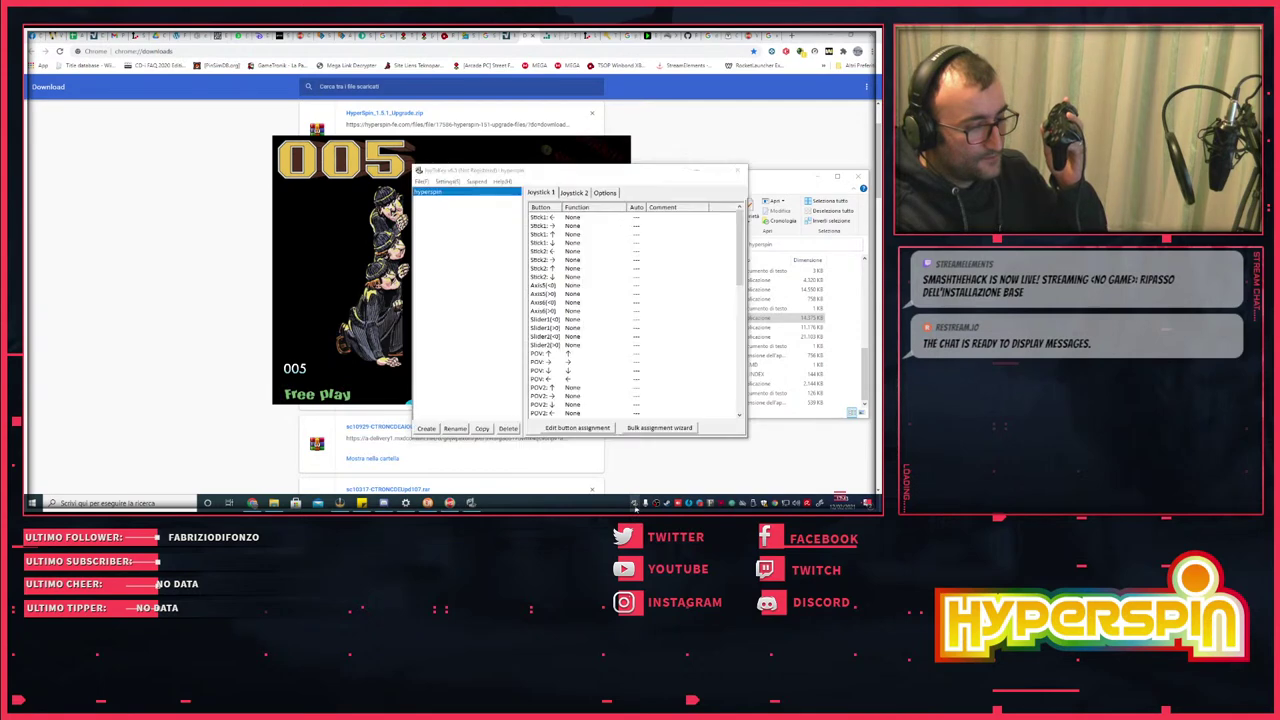
# - Minimize JoyToKey and launch the MAME game 005 from HyperSpin
pyautogui.click(697, 172)
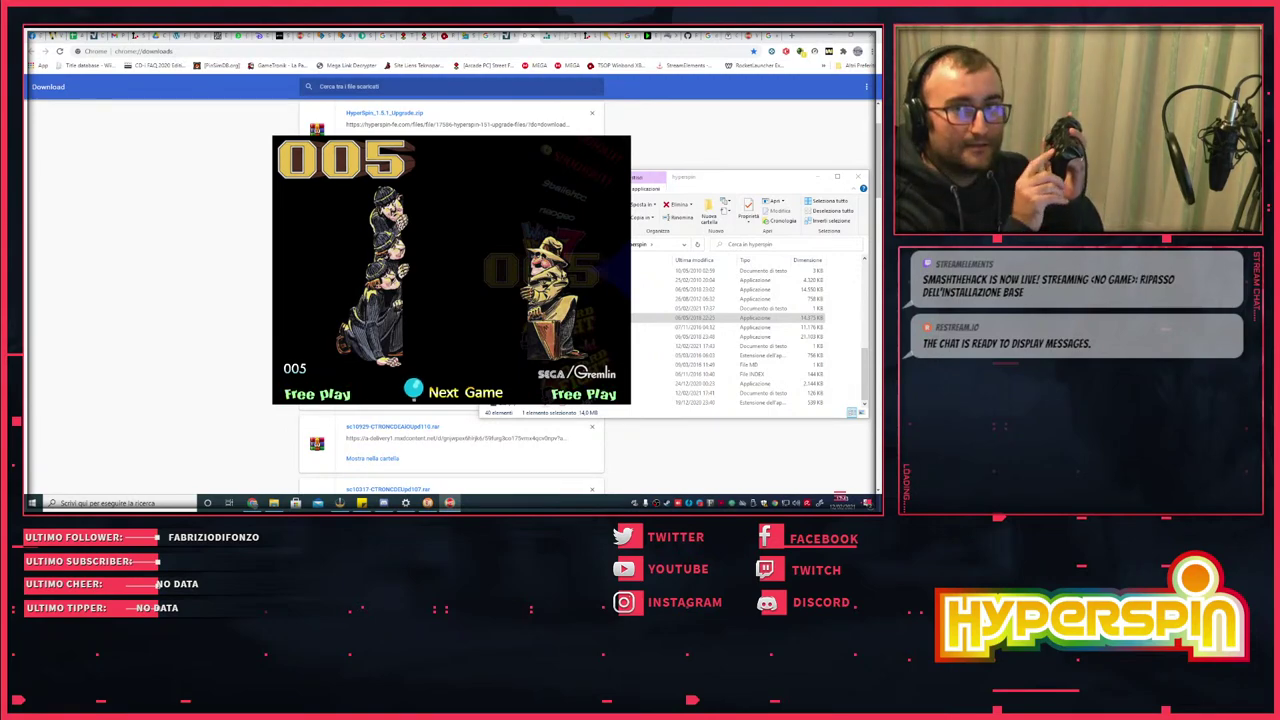
pyautogui.press('Return')
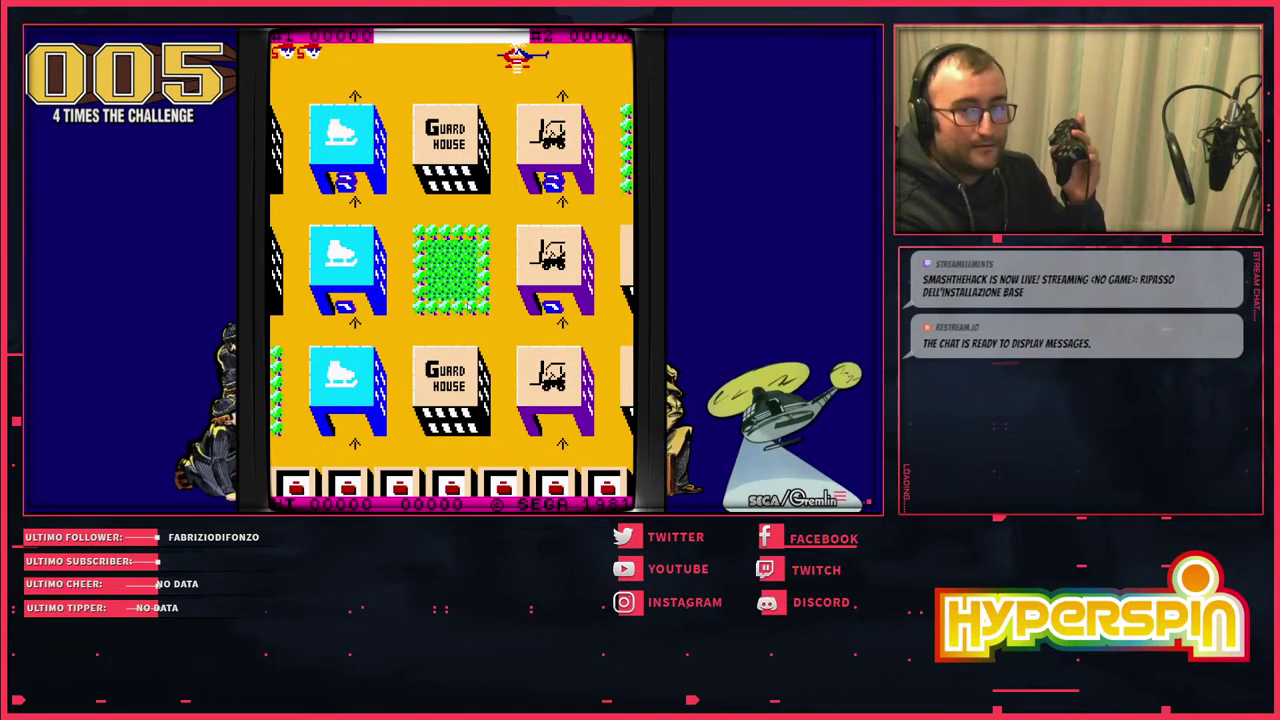
# - Check which profile JoyToKey has loaded while 005 is running, and exit the game
pyautogui.press('super')
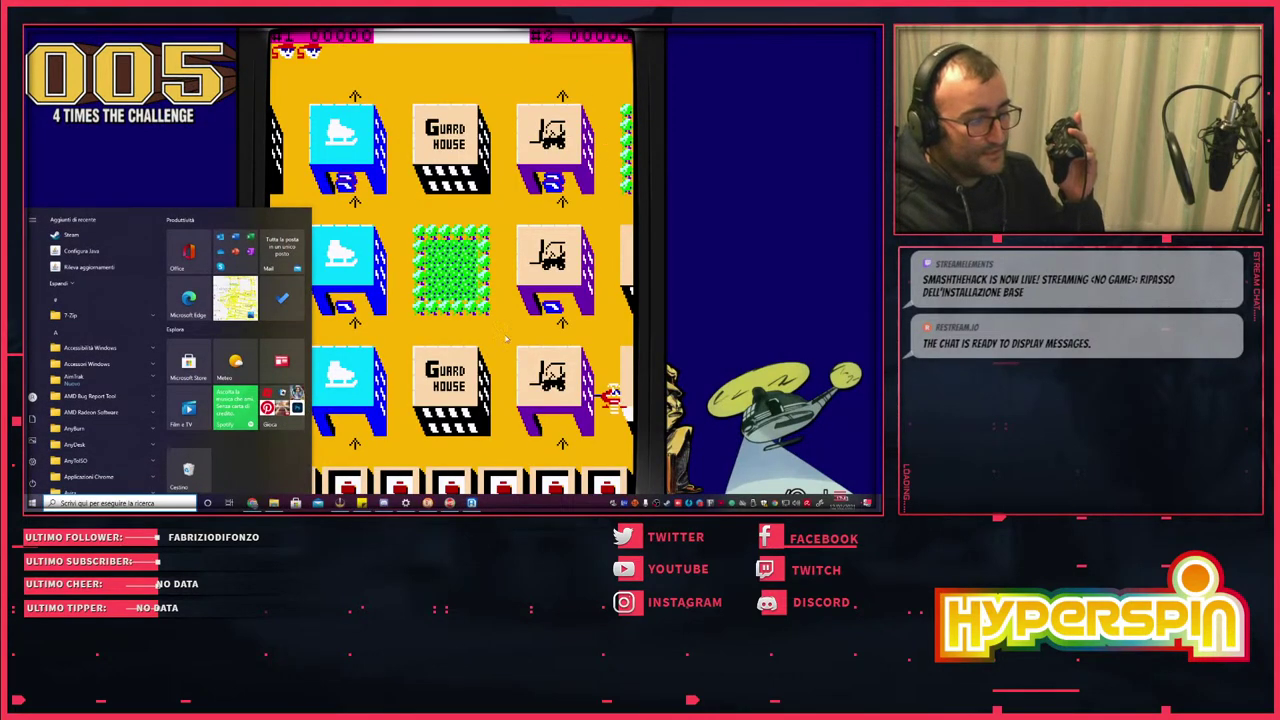
pyautogui.press('super')
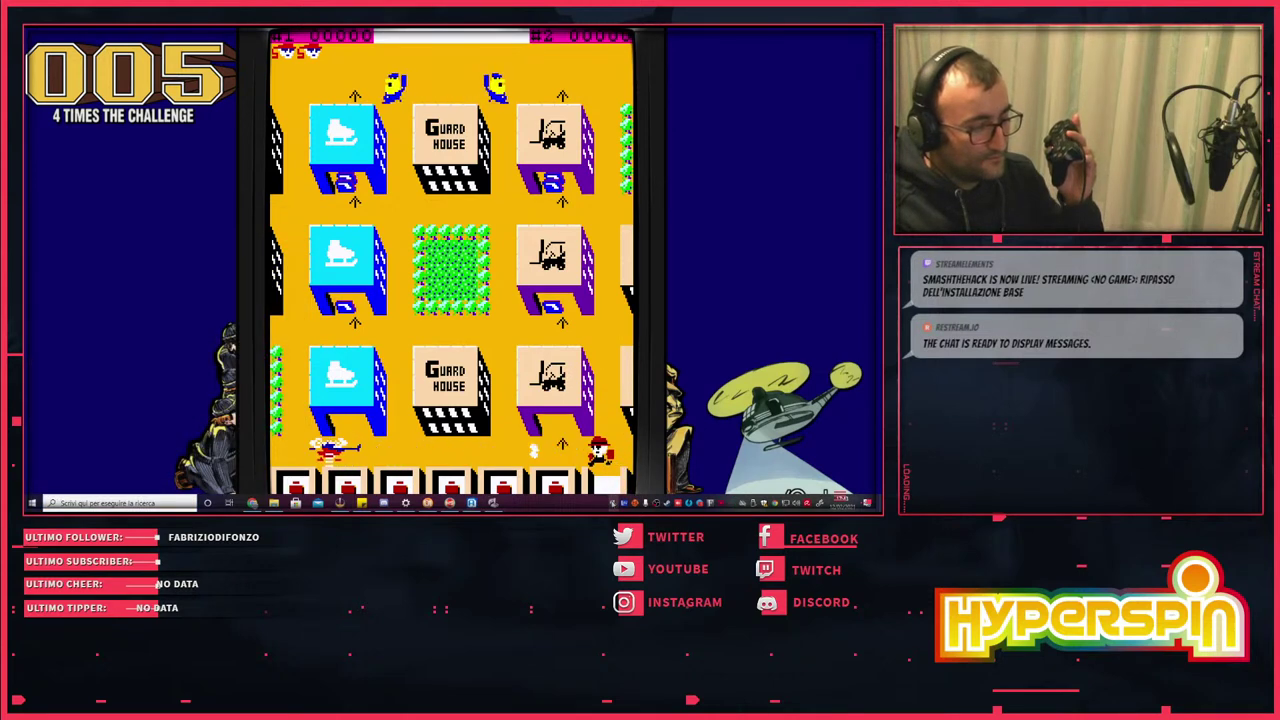
pyautogui.click(500, 505)
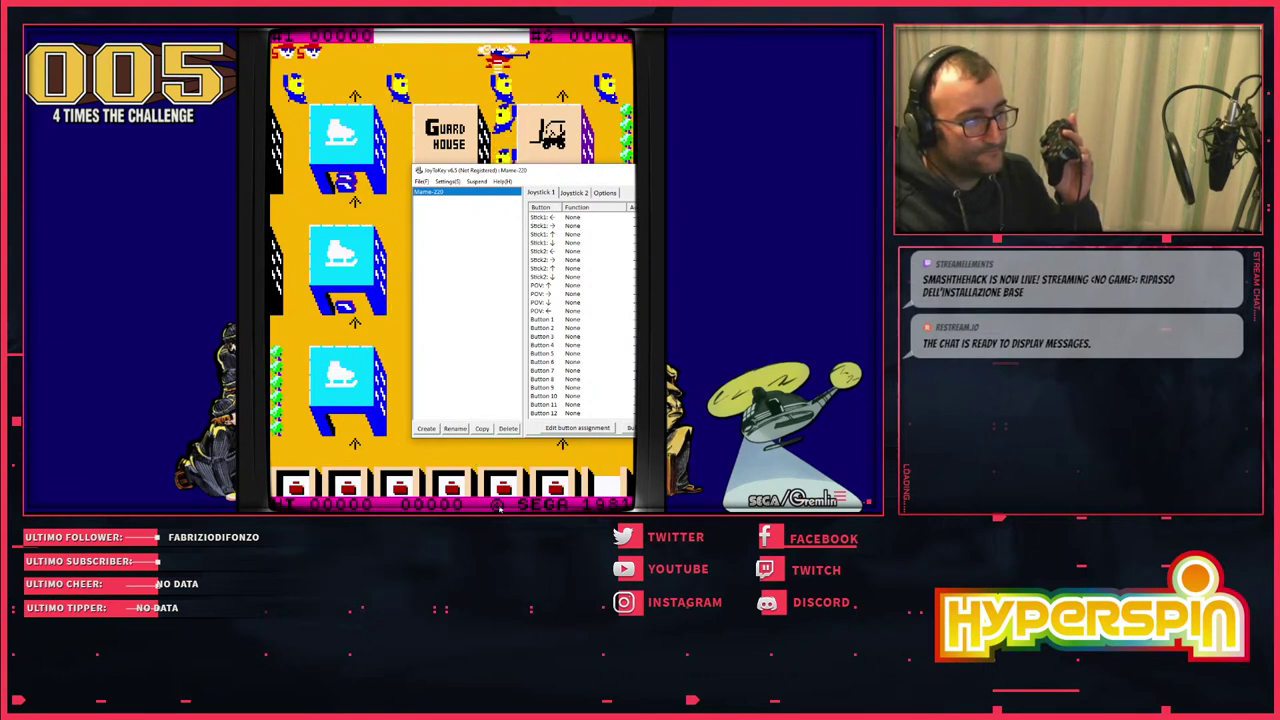
pyautogui.moveTo(565, 175); pyautogui.dragTo(415, 172)
pyautogui.click(680, 510)
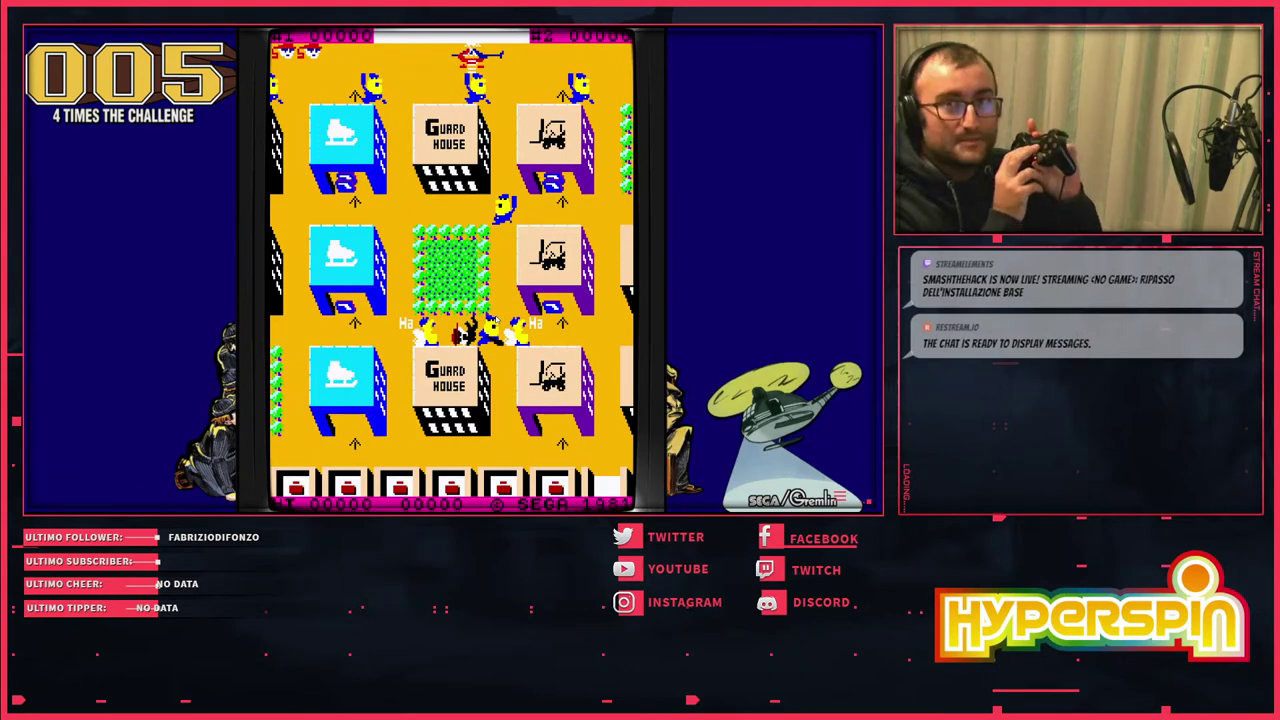
pyautogui.press('Escape')
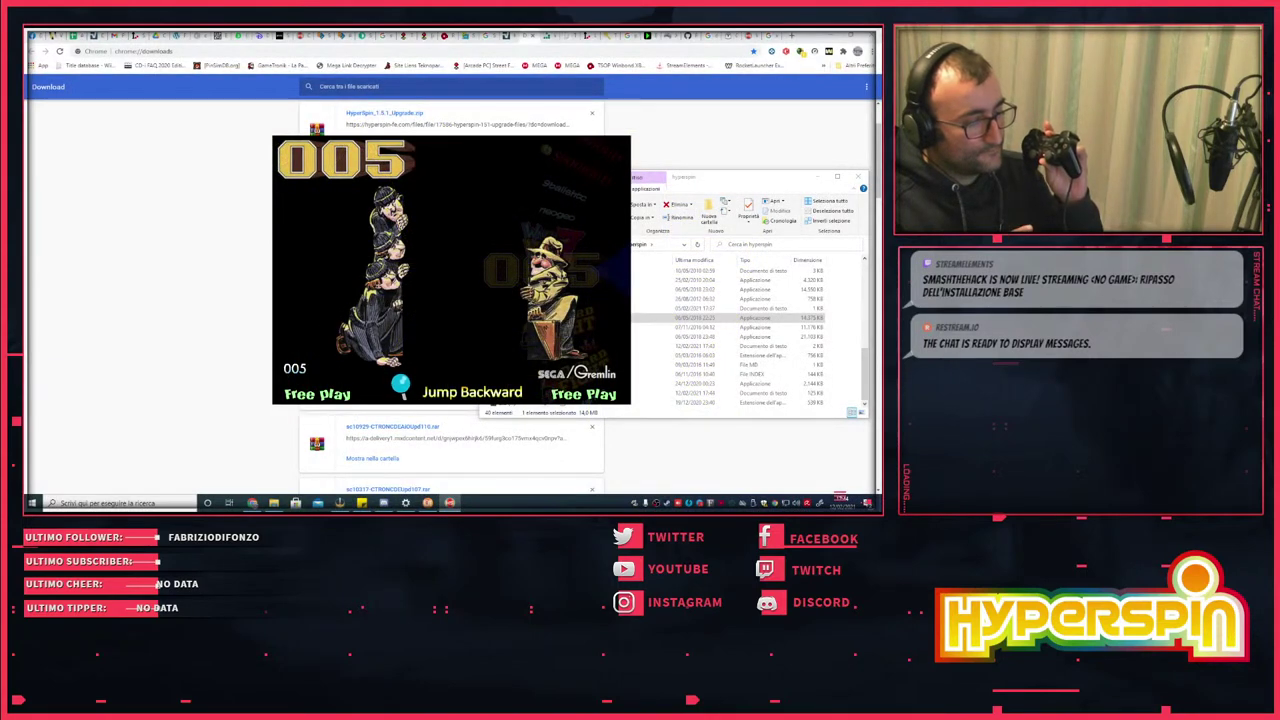
# - Check which JoyToKey profile is active with 005 closed, and exit HyperSpin
pyautogui.doubleClick(635, 503)
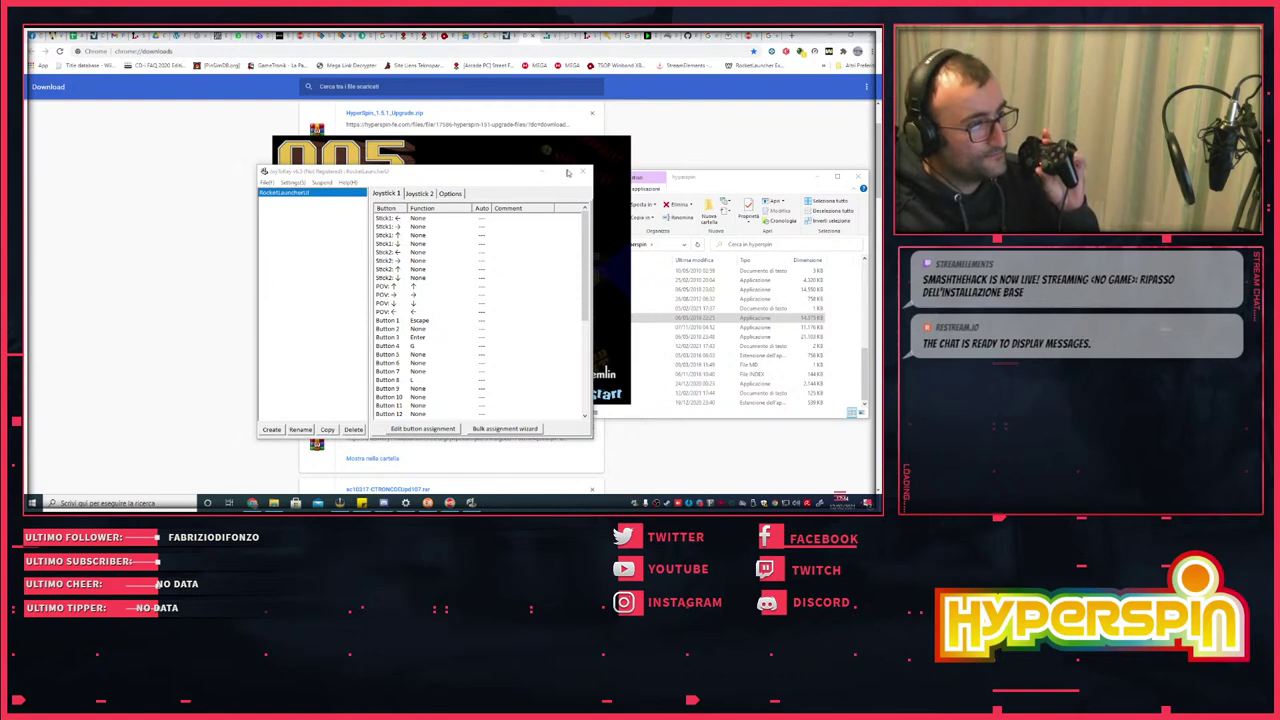
pyautogui.click(541, 175)
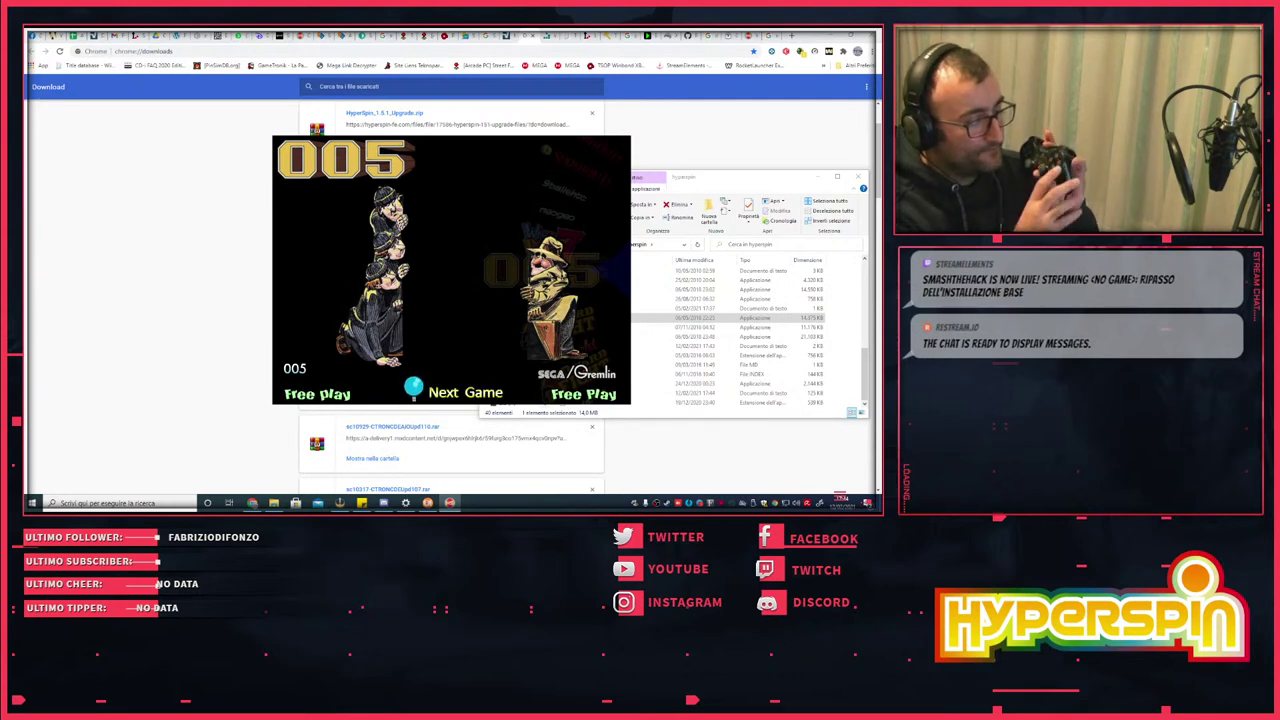
pyautogui.press('Escape')
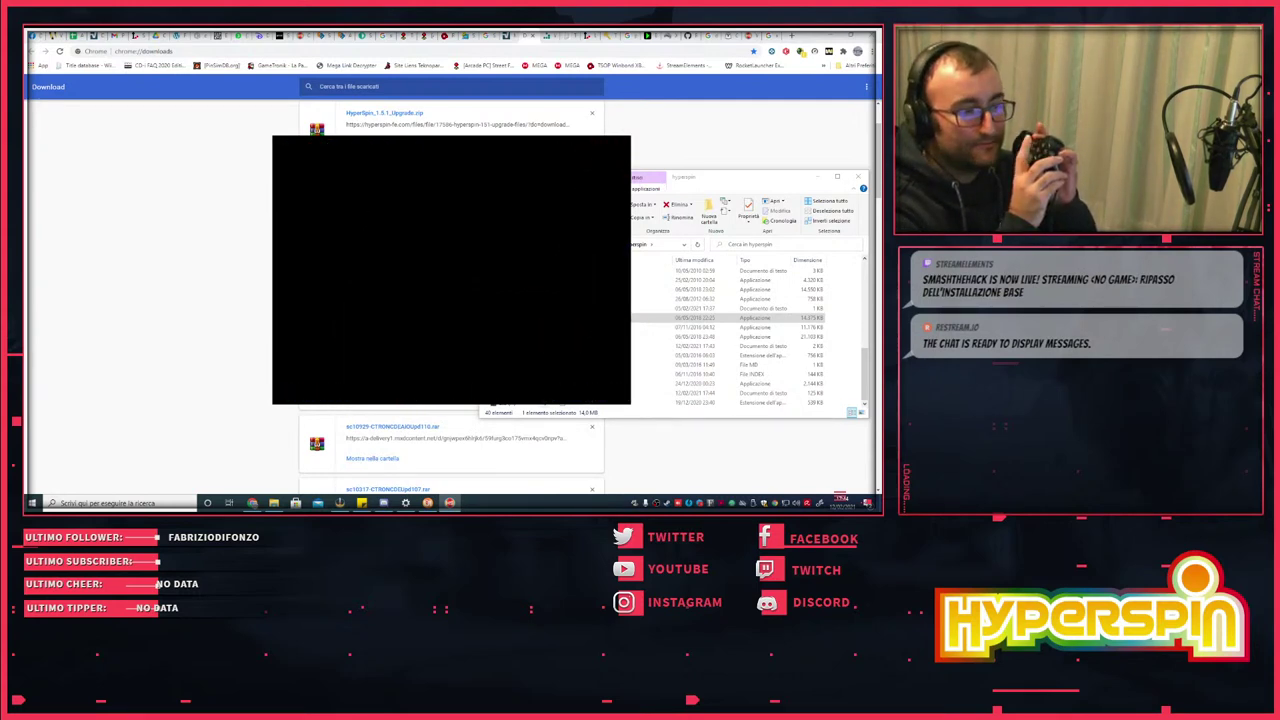
pyautogui.press('Escape')
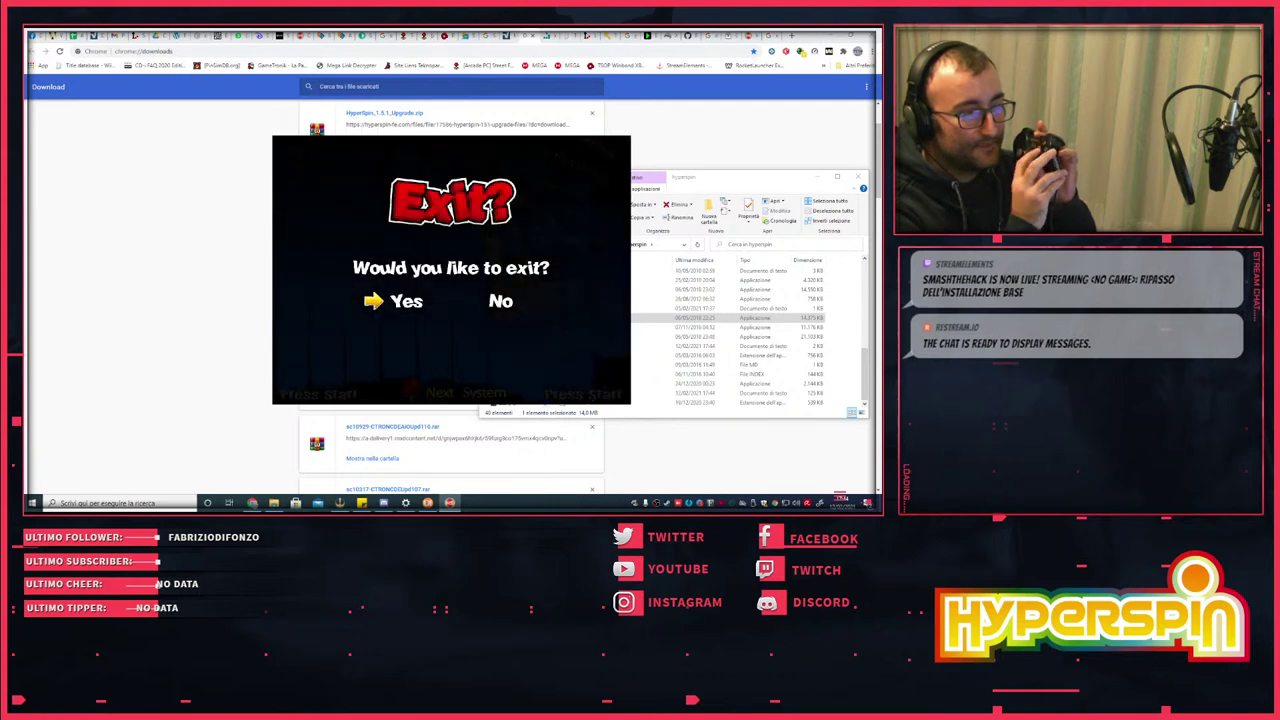
pyautogui.press('Return')
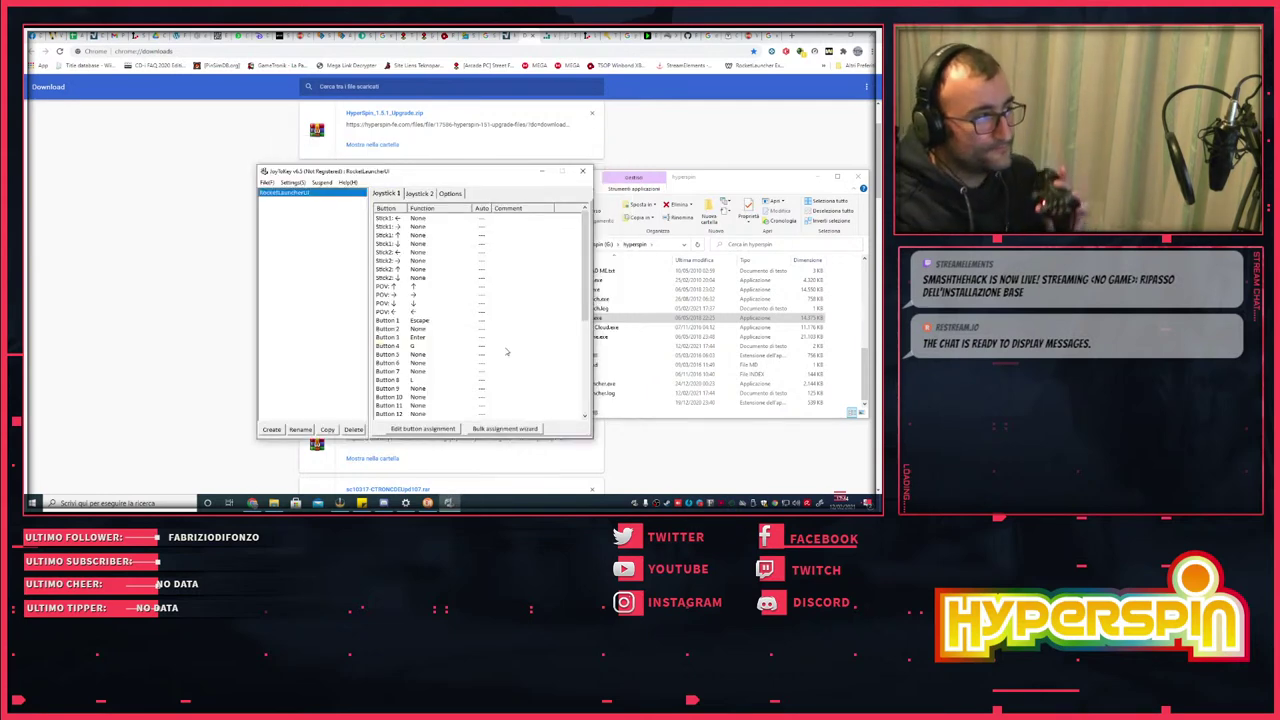
# - Close JoyToKey, and start and exit HyperSpin without launching a game
pyautogui.click(583, 174)
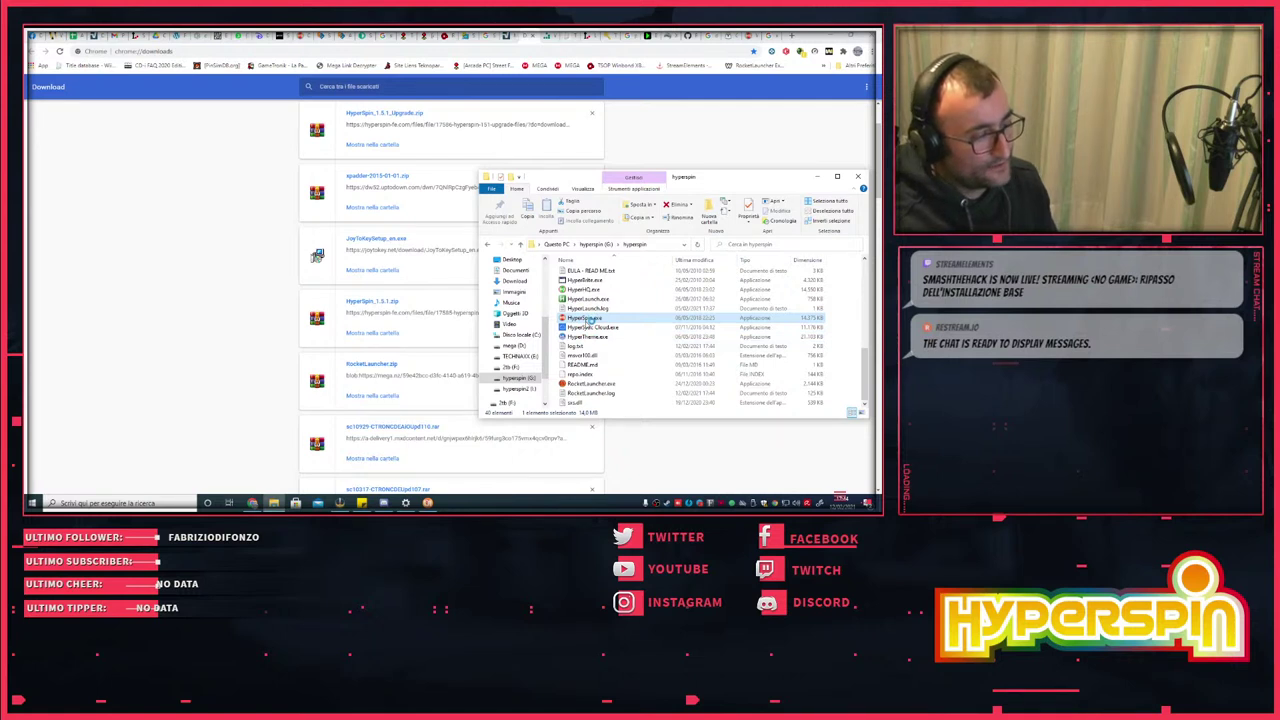
pyautogui.doubleClick(583, 319)
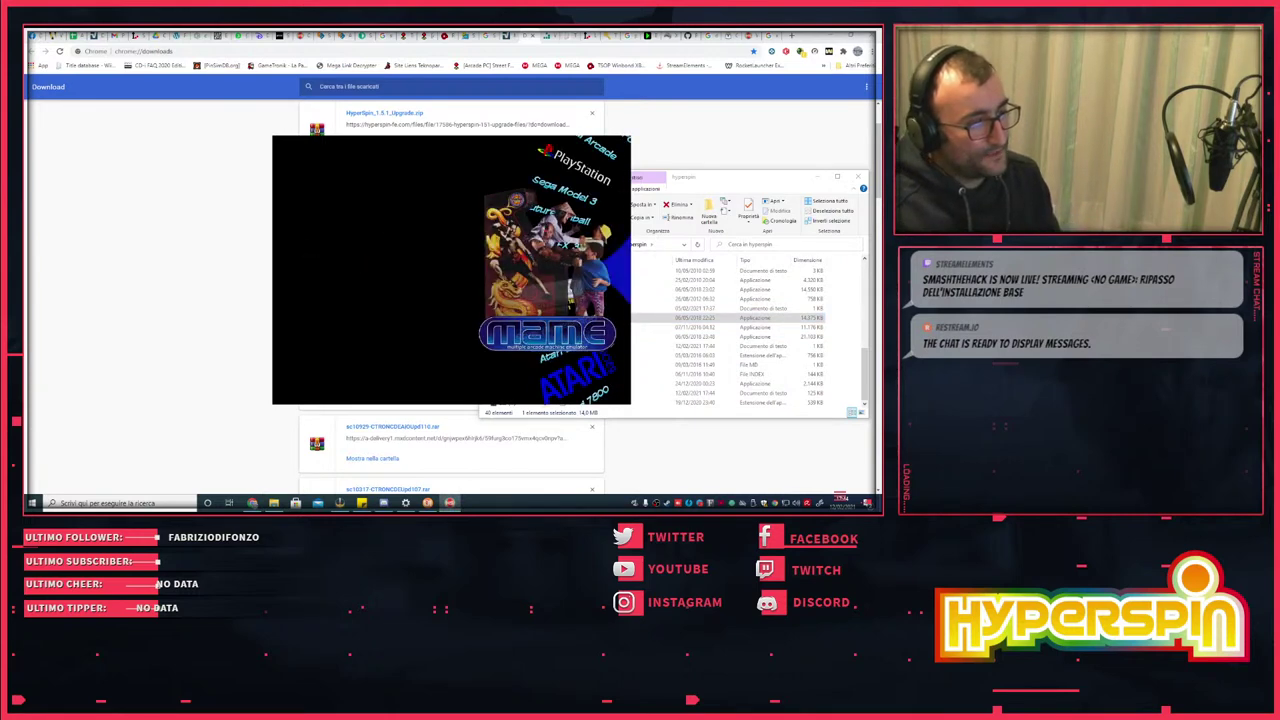
pyautogui.press('Escape')
pyautogui.press('Return')
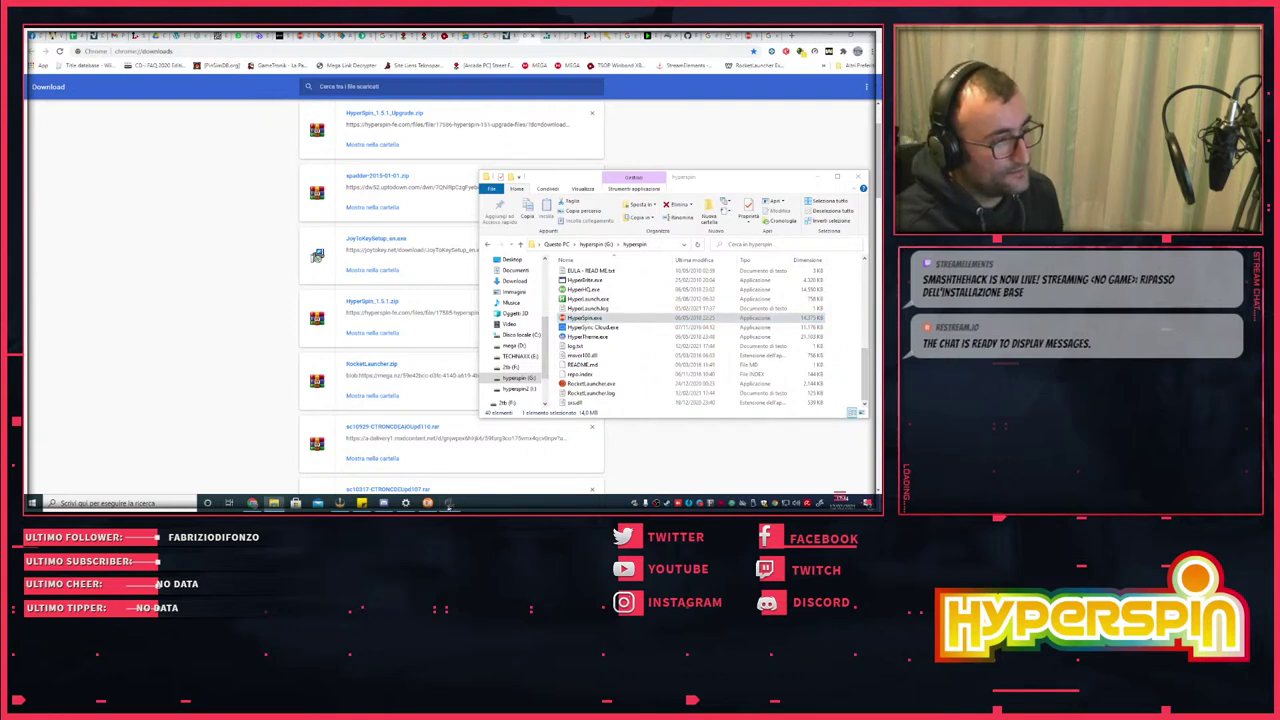
# - Check which profile JoyToKey has loaded after HyperSpin exits, and close JoyToKey
pyautogui.moveTo(450, 503)
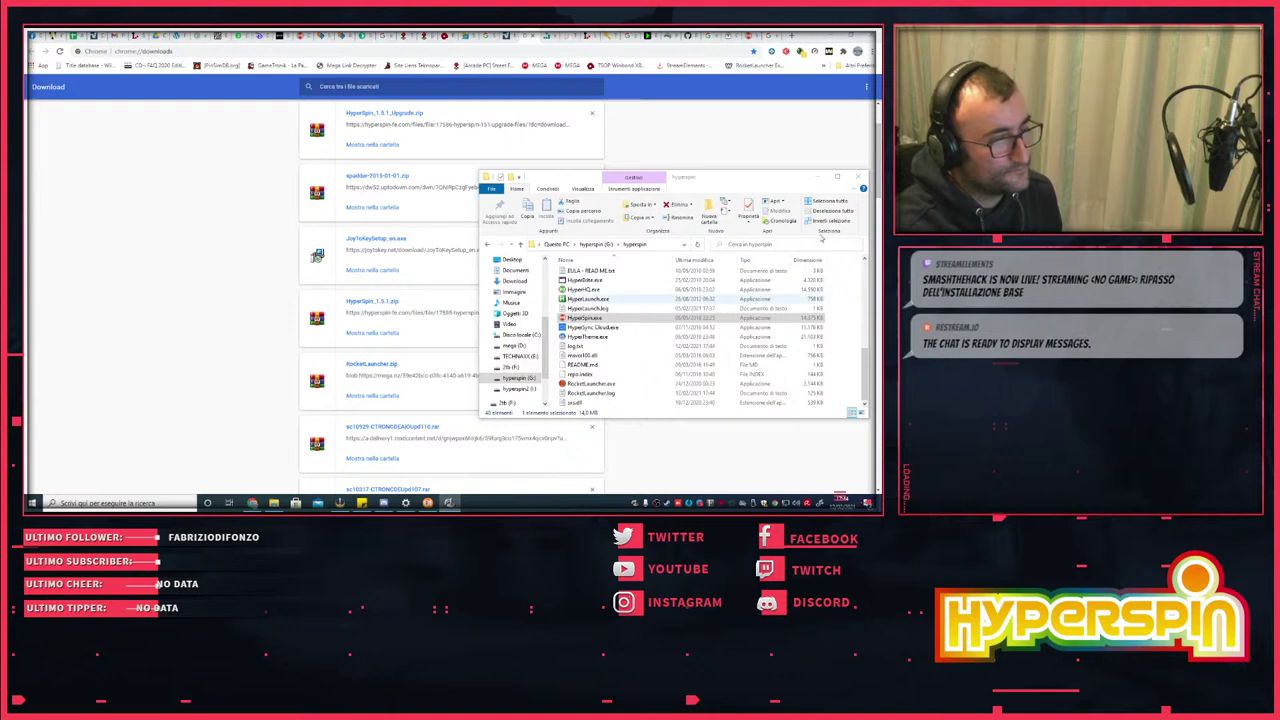
pyautogui.click(448, 502)
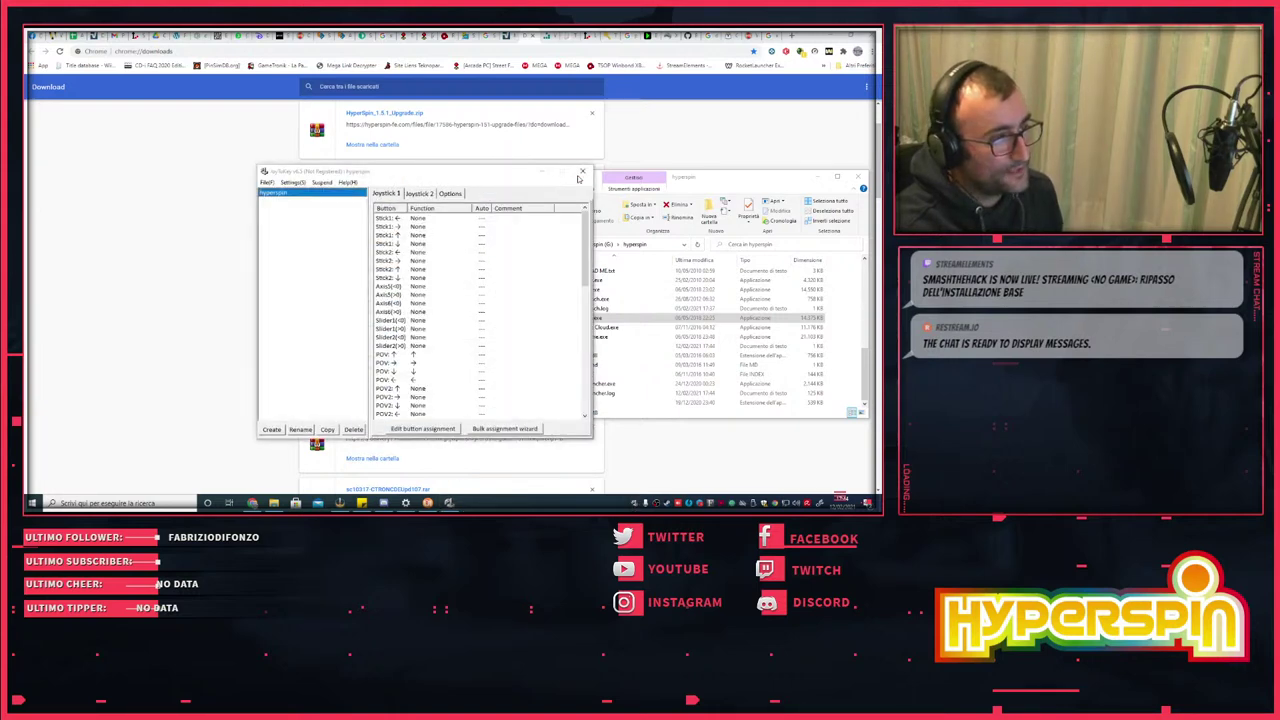
pyautogui.click(584, 170)
pyautogui.click(584, 170)
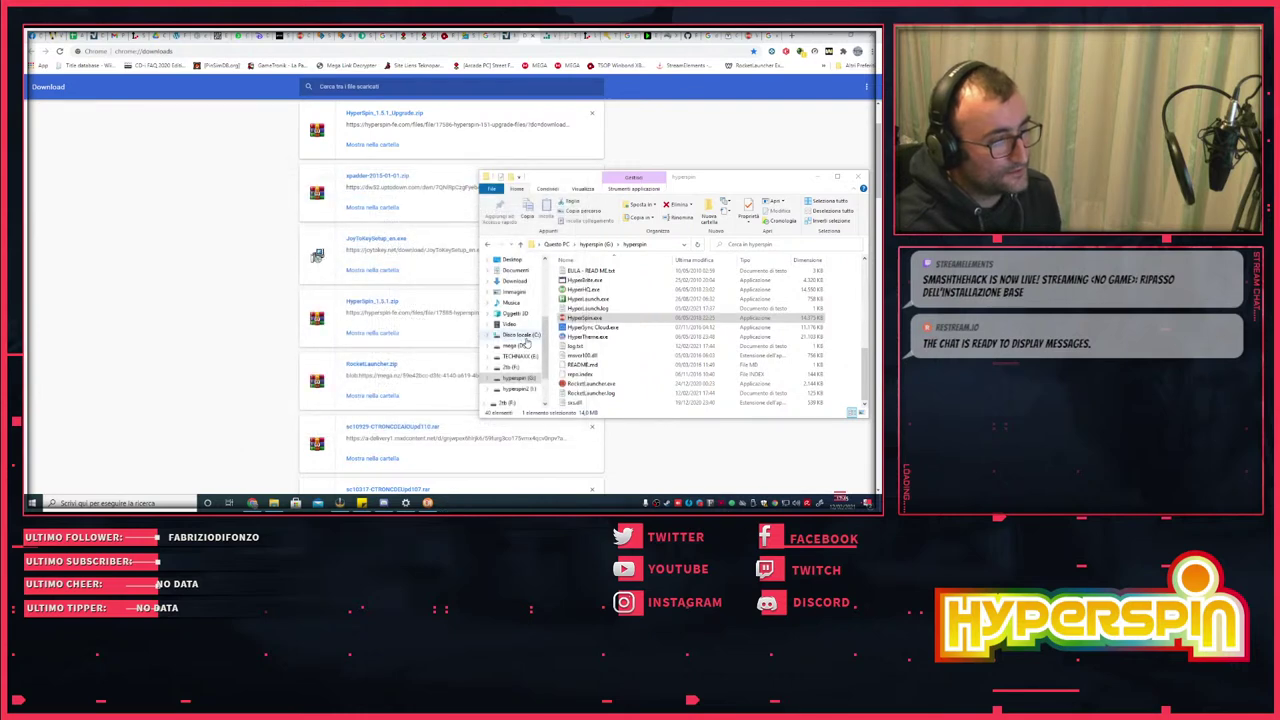
# - Review the startup and exit program paths in HyperHQ's main settings, and close HyperHQ
pyautogui.click(598, 290)
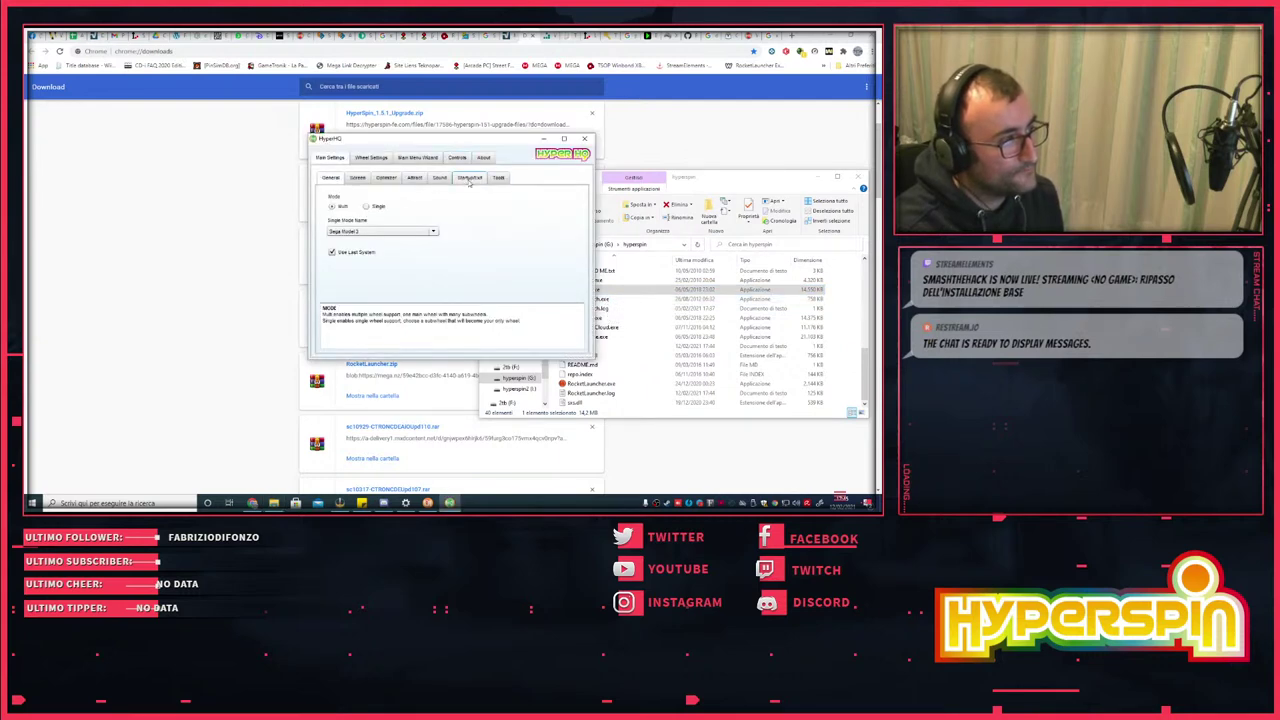
pyautogui.click(469, 178)
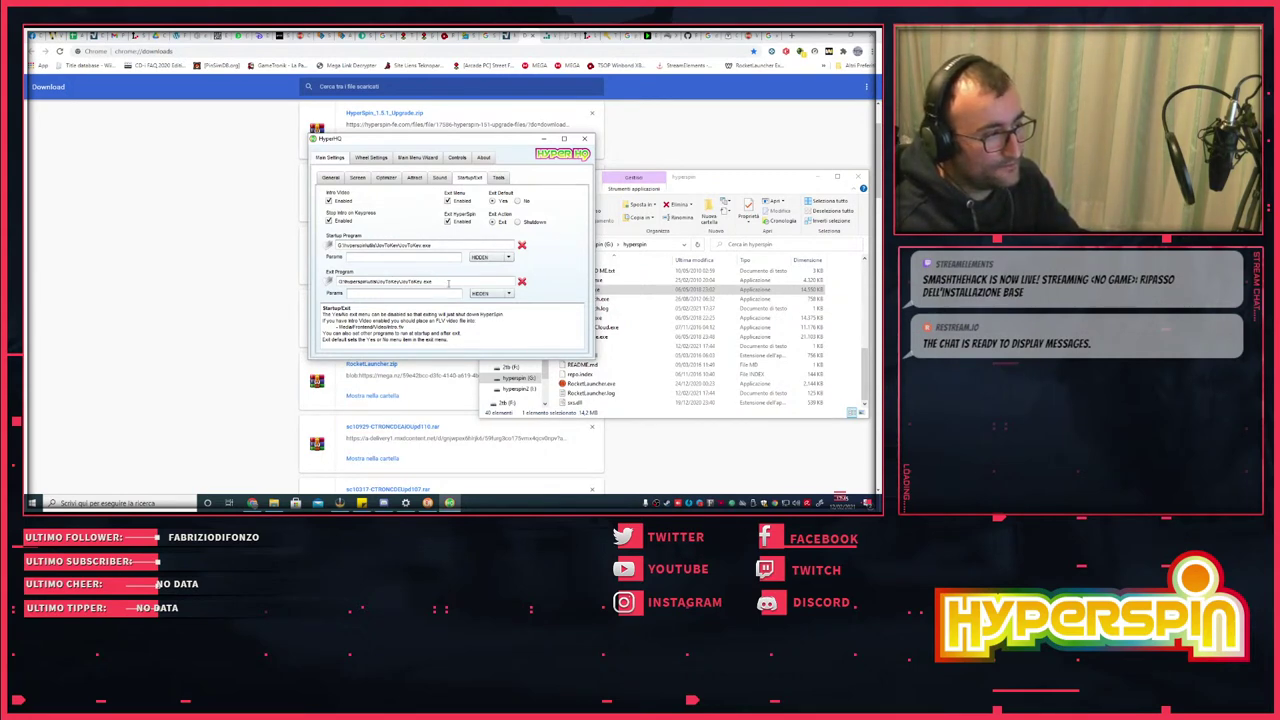
pyautogui.moveTo(448, 284); pyautogui.dragTo(338, 281)
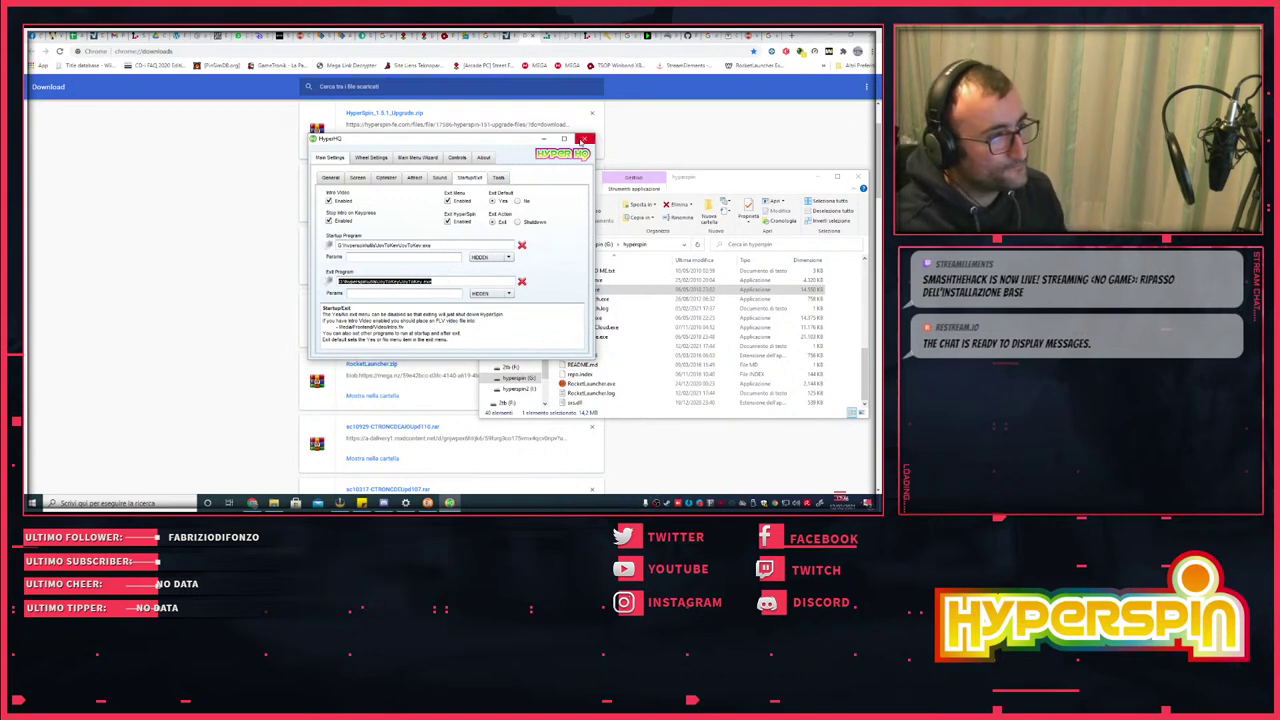
pyautogui.click(583, 139)
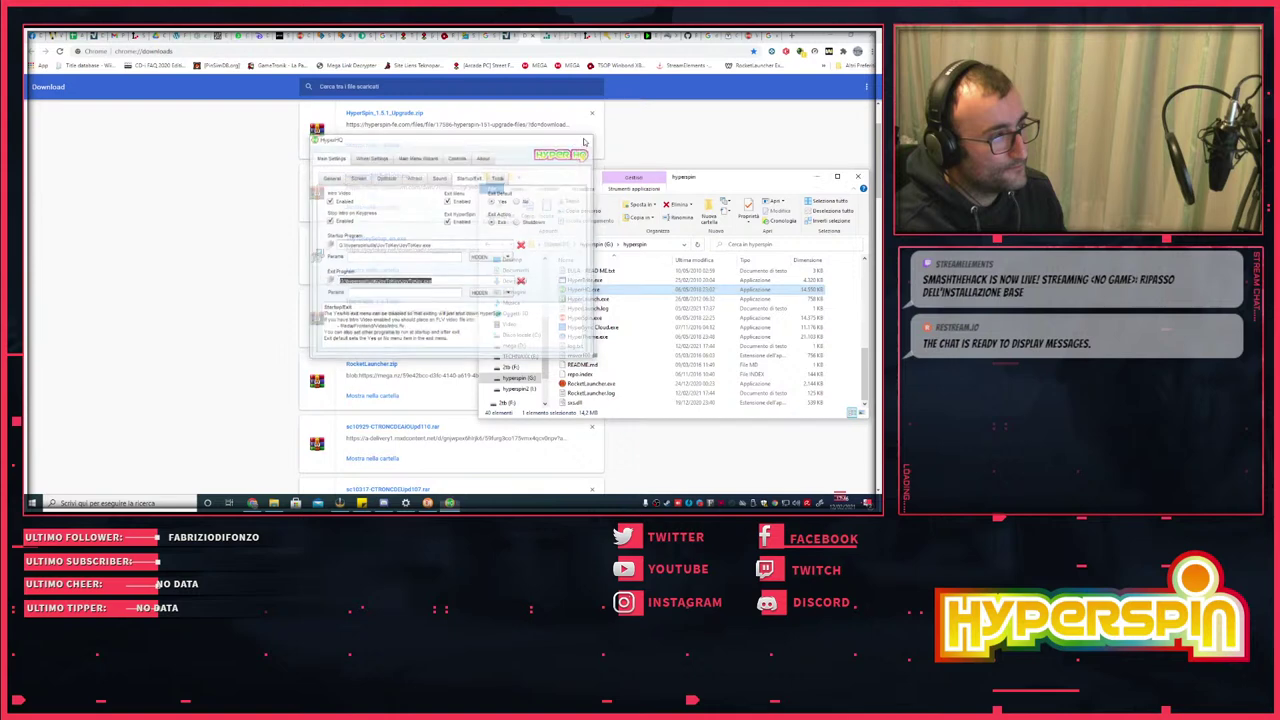
# - Start JoyToKey.exe from the utils\JoyToKey folder and review the hyperspin profile's Joystick 1 button assignments
pyautogui.scroll(8, 620, 295)
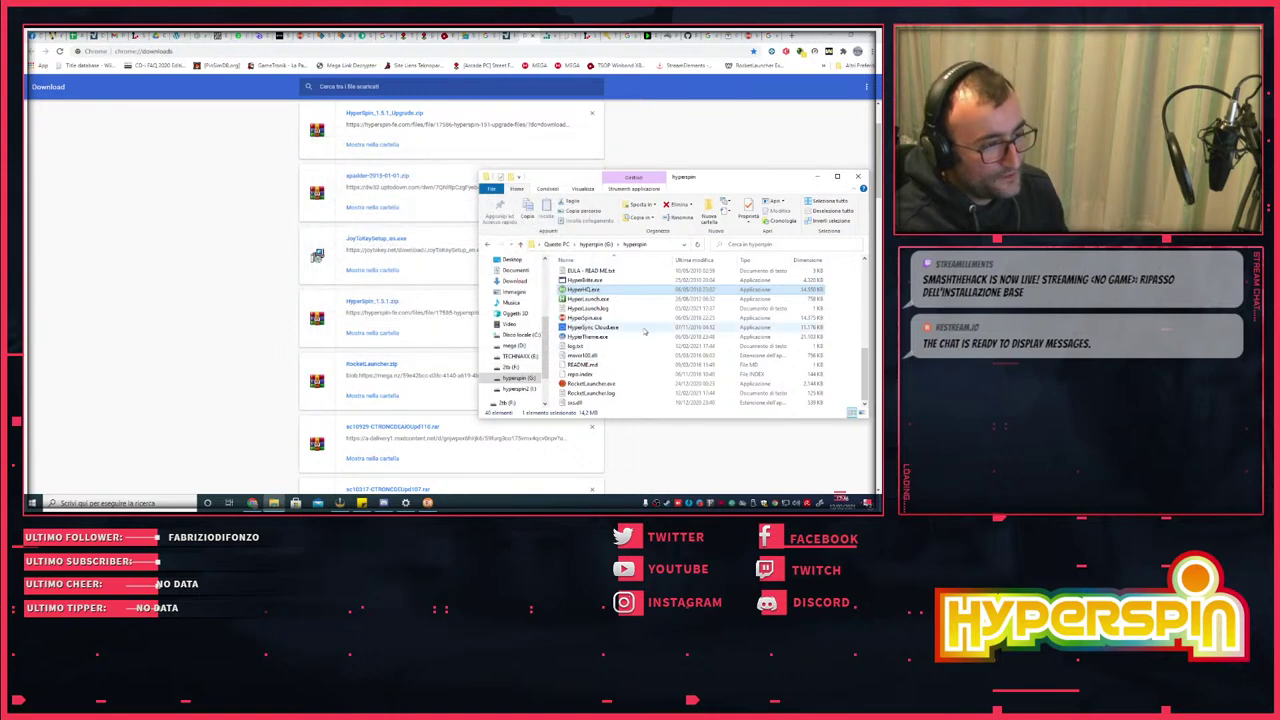
pyautogui.scroll(-8, 607, 301)
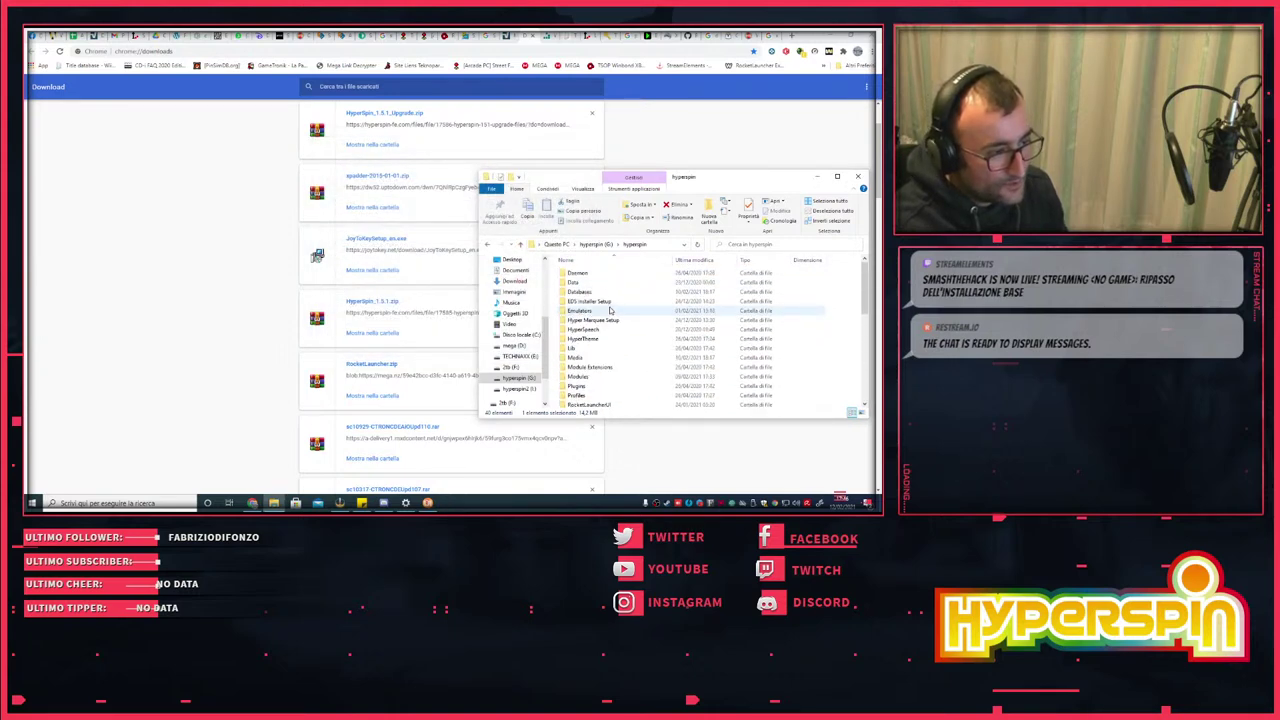
pyautogui.scroll(-3, 612, 309)
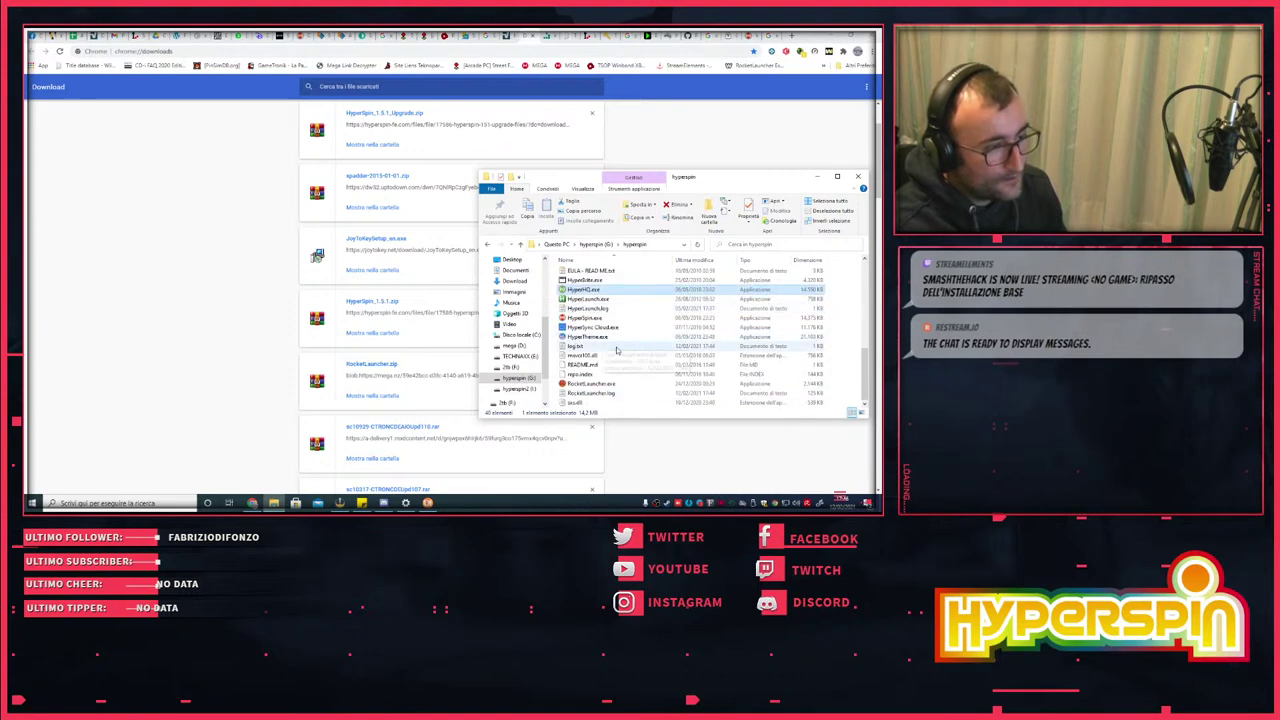
pyautogui.scroll(5, 610, 315)
pyautogui.doubleClick(575, 364)
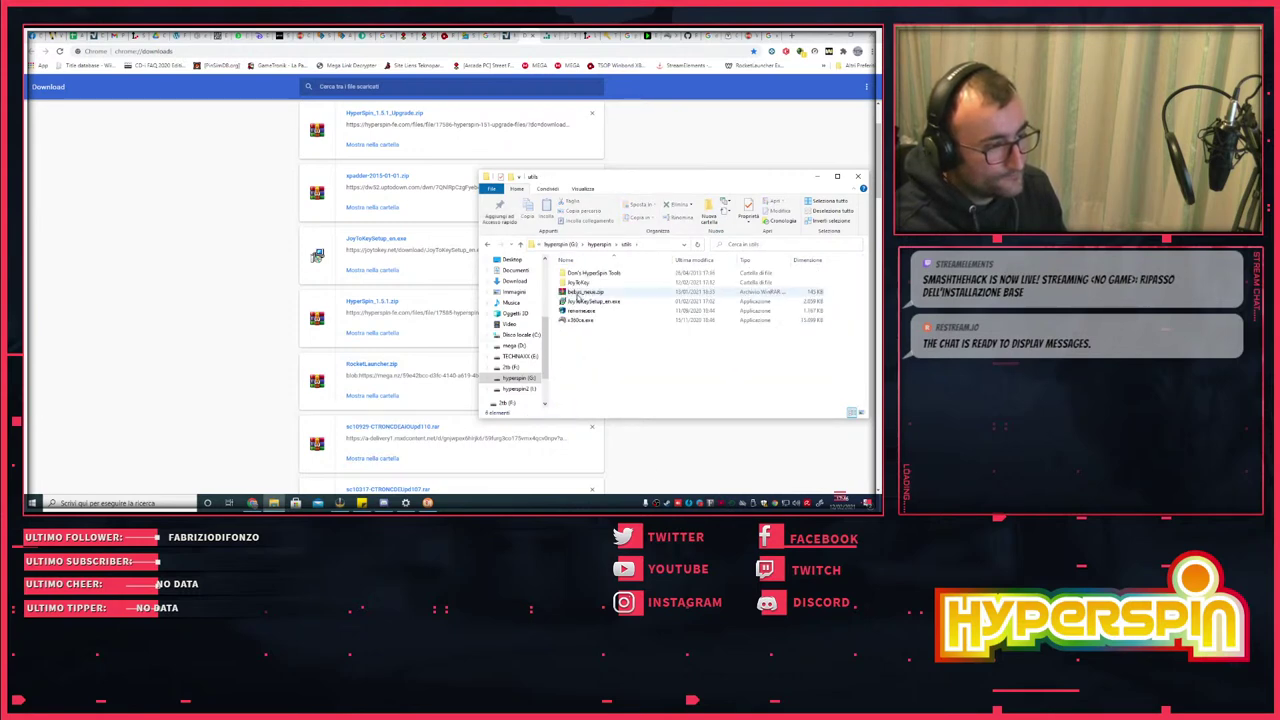
pyautogui.doubleClick(583, 282)
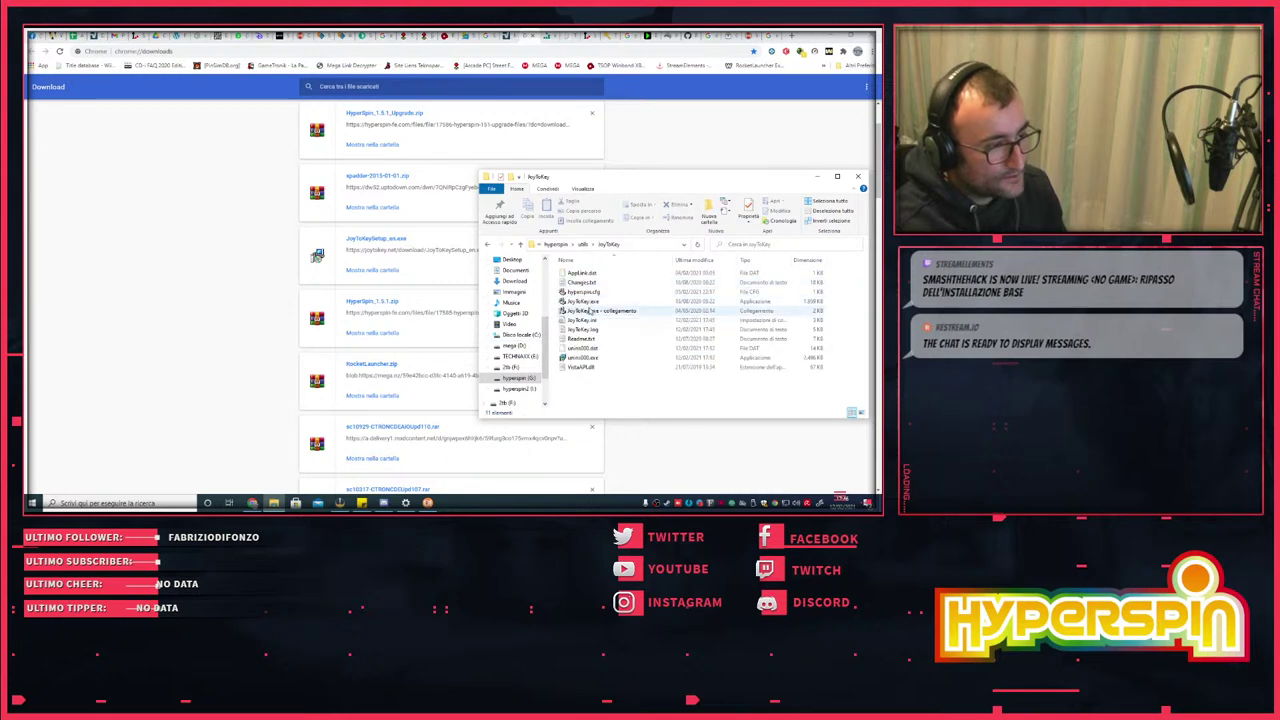
pyautogui.click(589, 302)
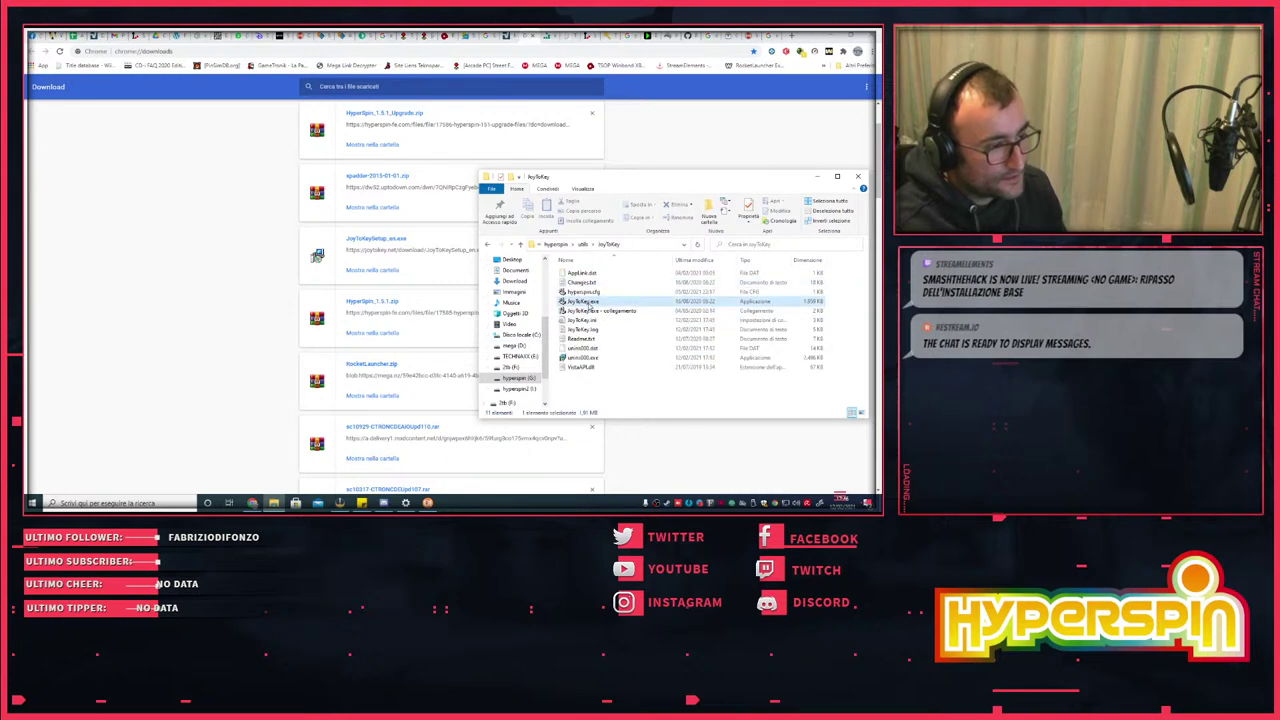
pyautogui.click(634, 505)
pyautogui.scroll(-3, 435, 323)
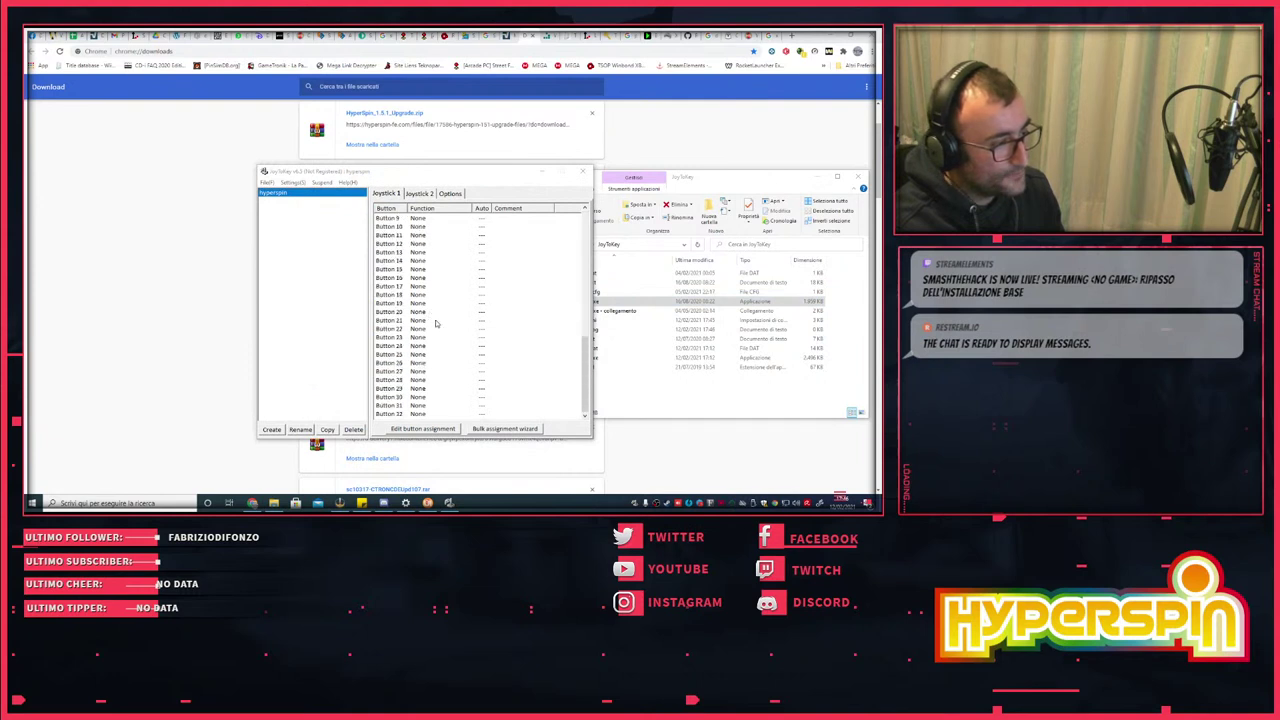
# - Examine the Joystick 1 assignments down to Button 32, and open and close Button 32's assignment dialog without changing it
pyautogui.scroll(7, 436, 323)
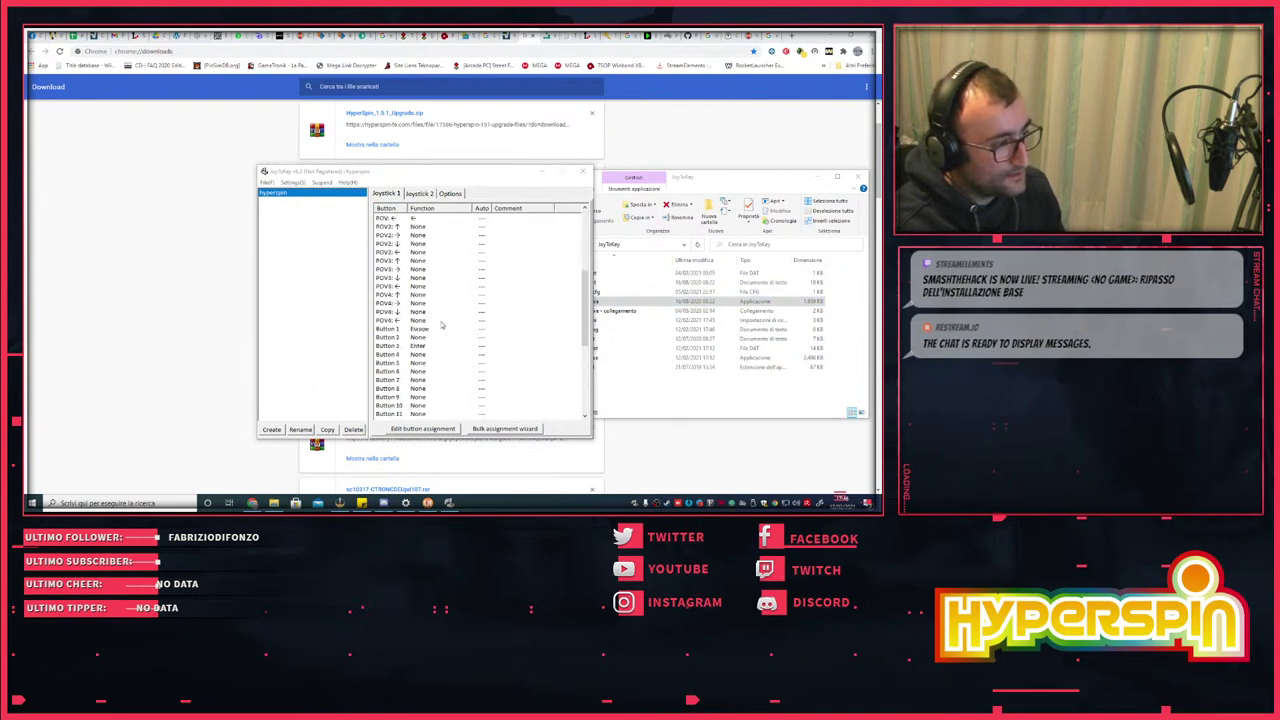
pyautogui.scroll(4, 441, 323)
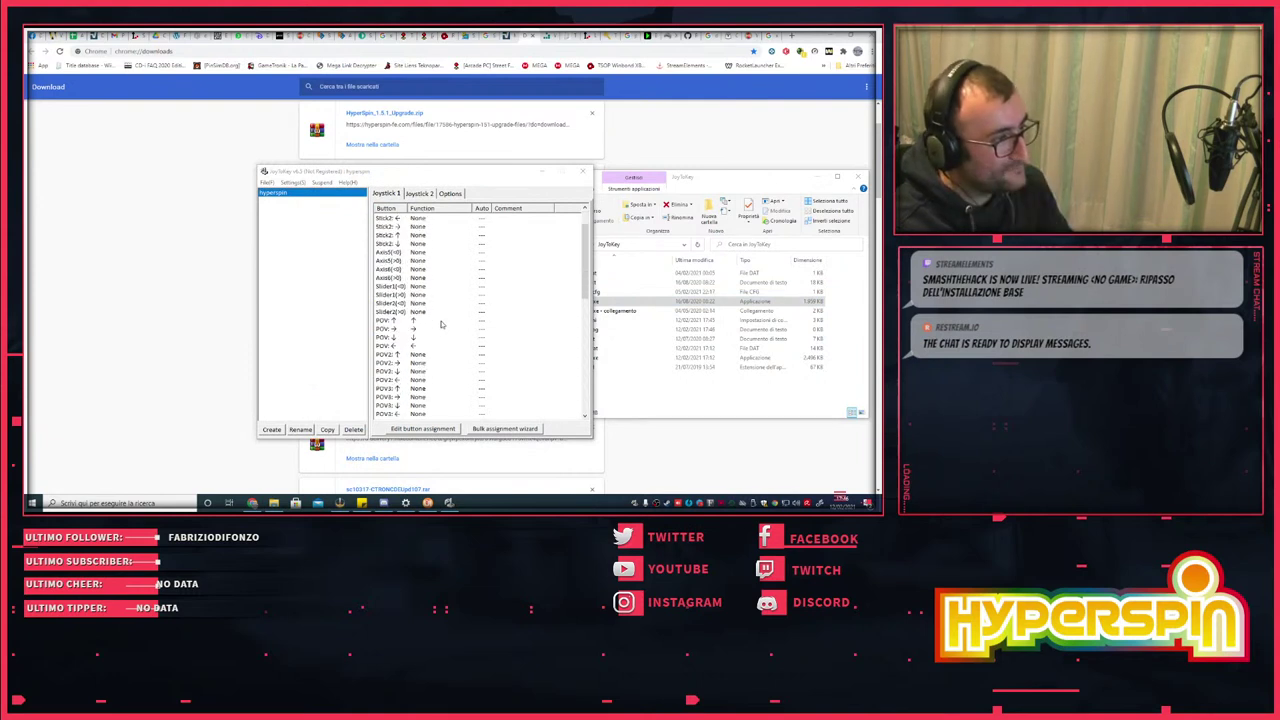
pyautogui.scroll(2, 441, 323)
pyautogui.scroll(-10, 441, 323)
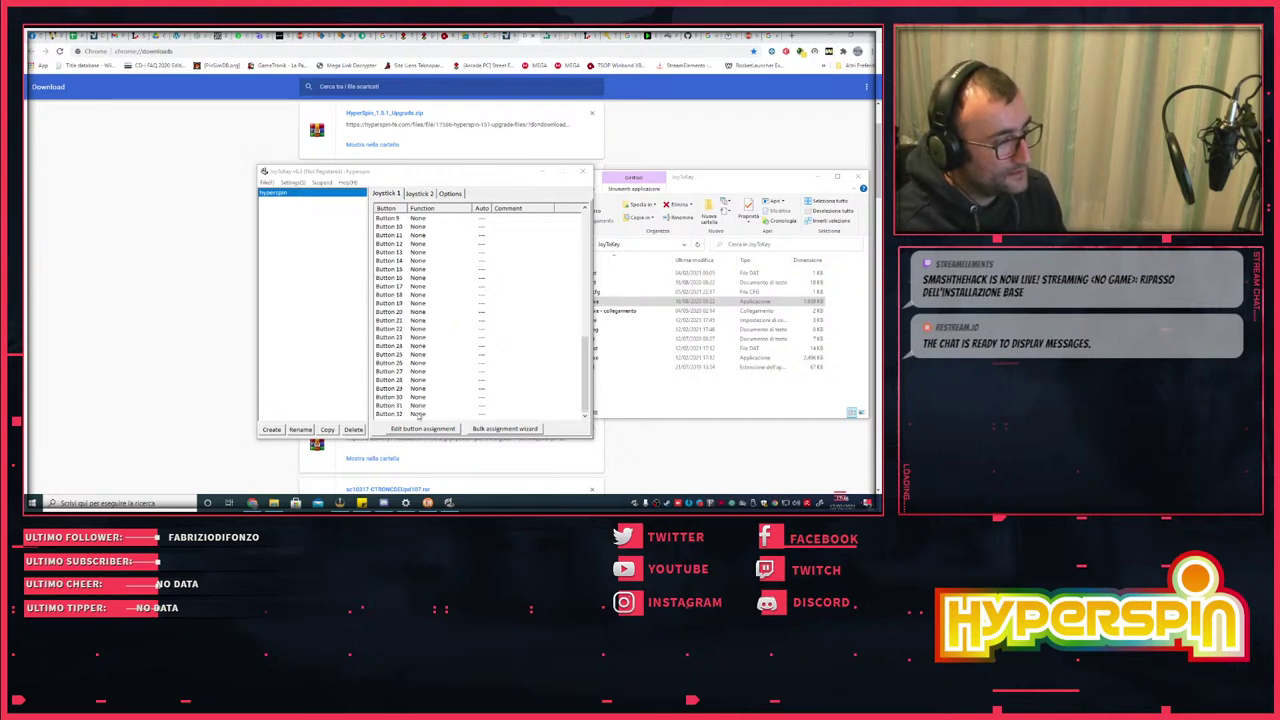
pyautogui.click(418, 414)
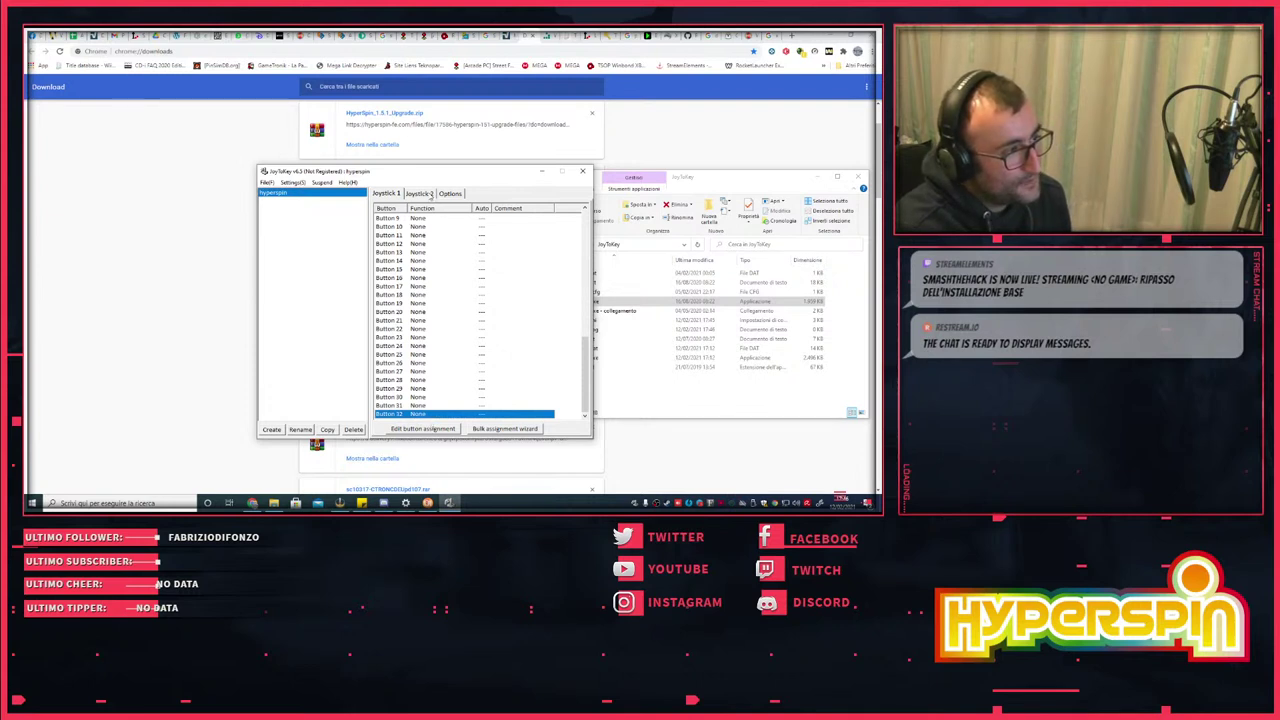
pyautogui.click(452, 194)
pyautogui.click(401, 196)
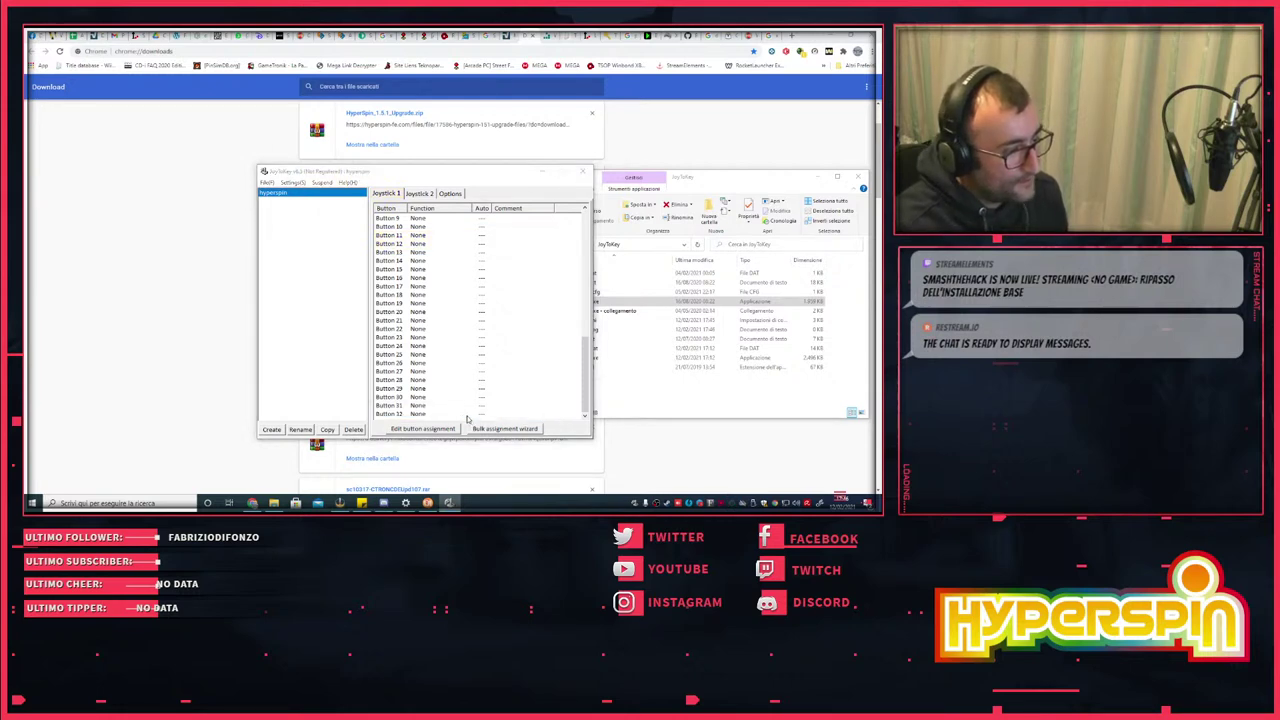
pyautogui.doubleClick(507, 410)
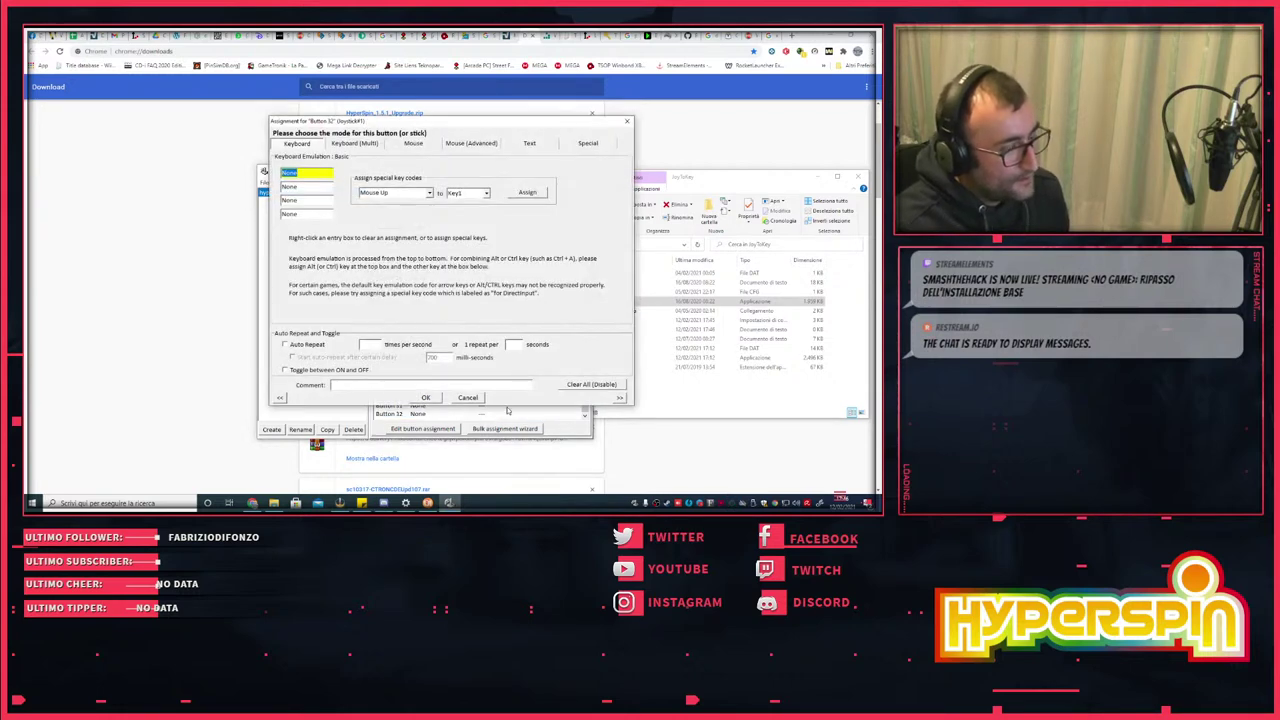
pyautogui.click(627, 121)
# - Set the button alias mapping so that Button 32 triggers when Button 11 and Button 12 are pressed together
pyautogui.click(450, 193)
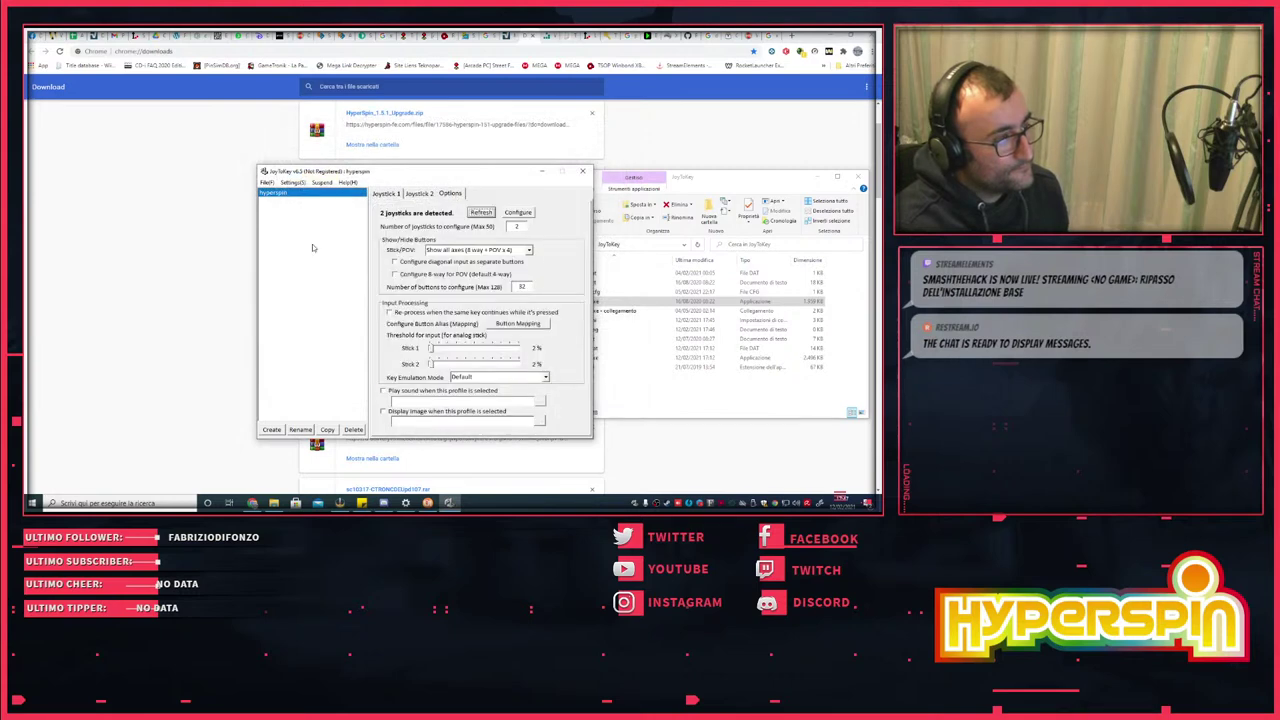
pyautogui.click(517, 323)
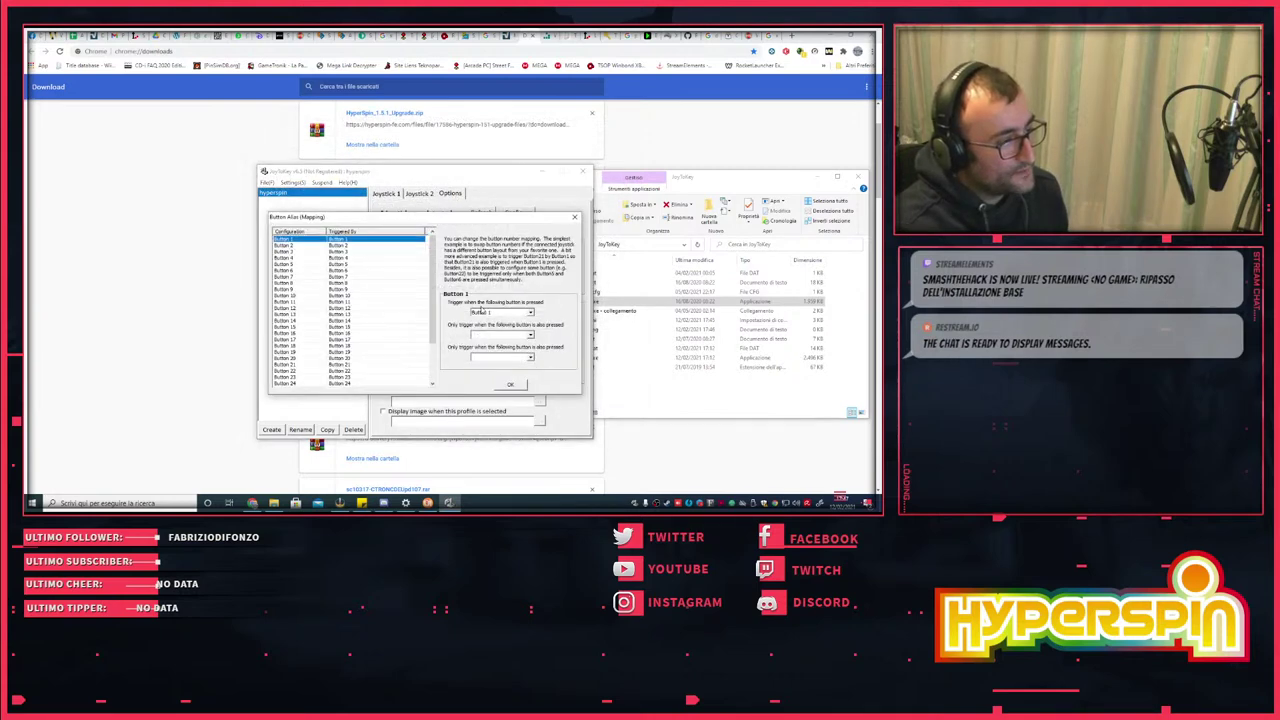
pyautogui.scroll(-3, 392, 272)
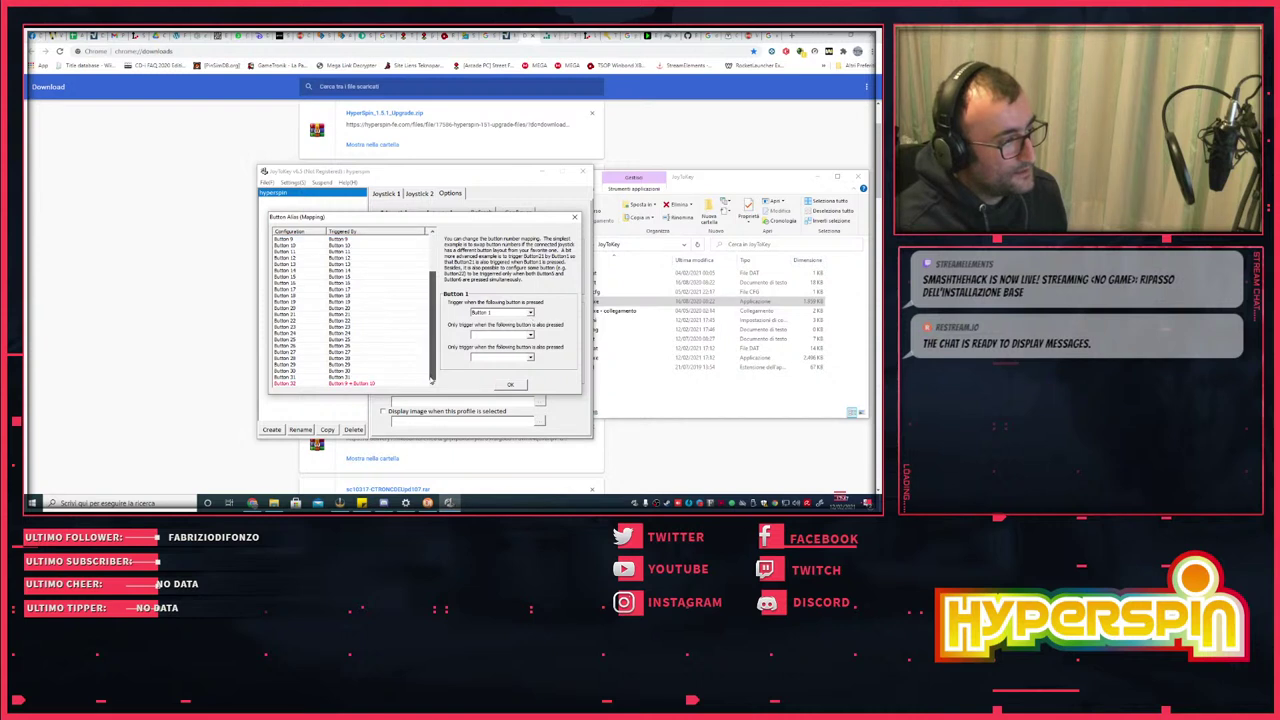
pyautogui.click(355, 385)
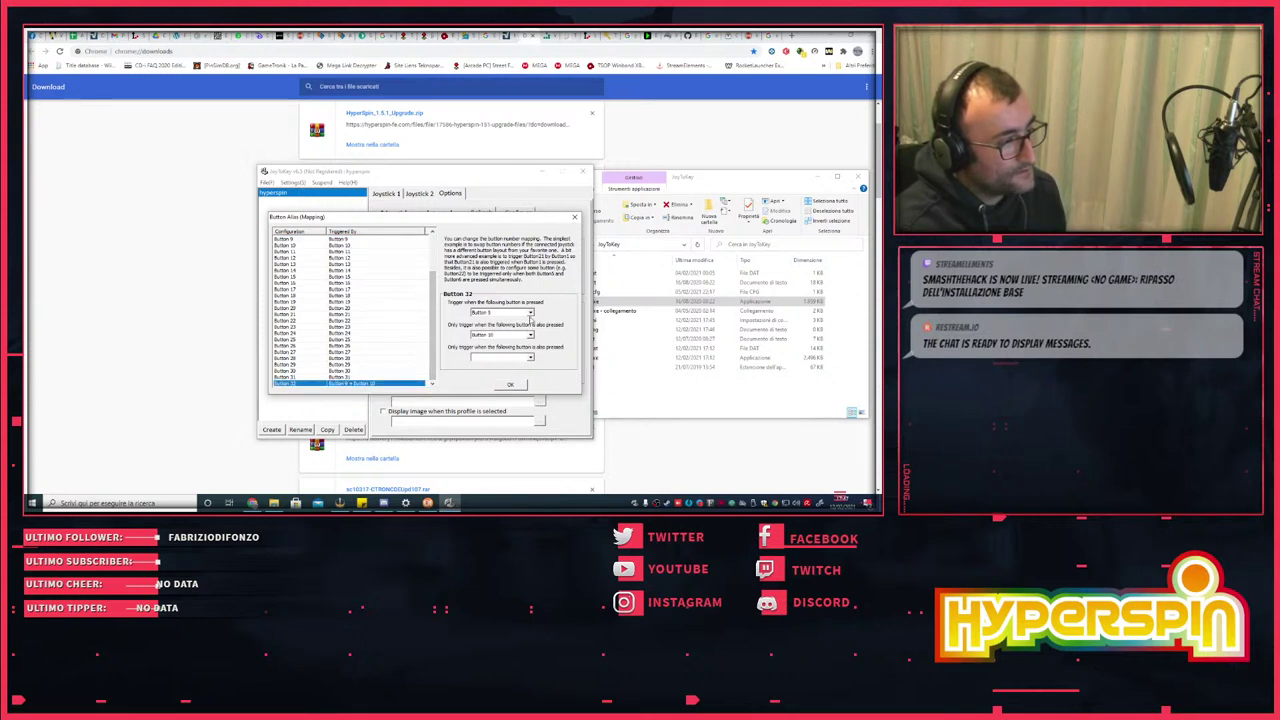
pyautogui.click(531, 314)
pyautogui.click(508, 334)
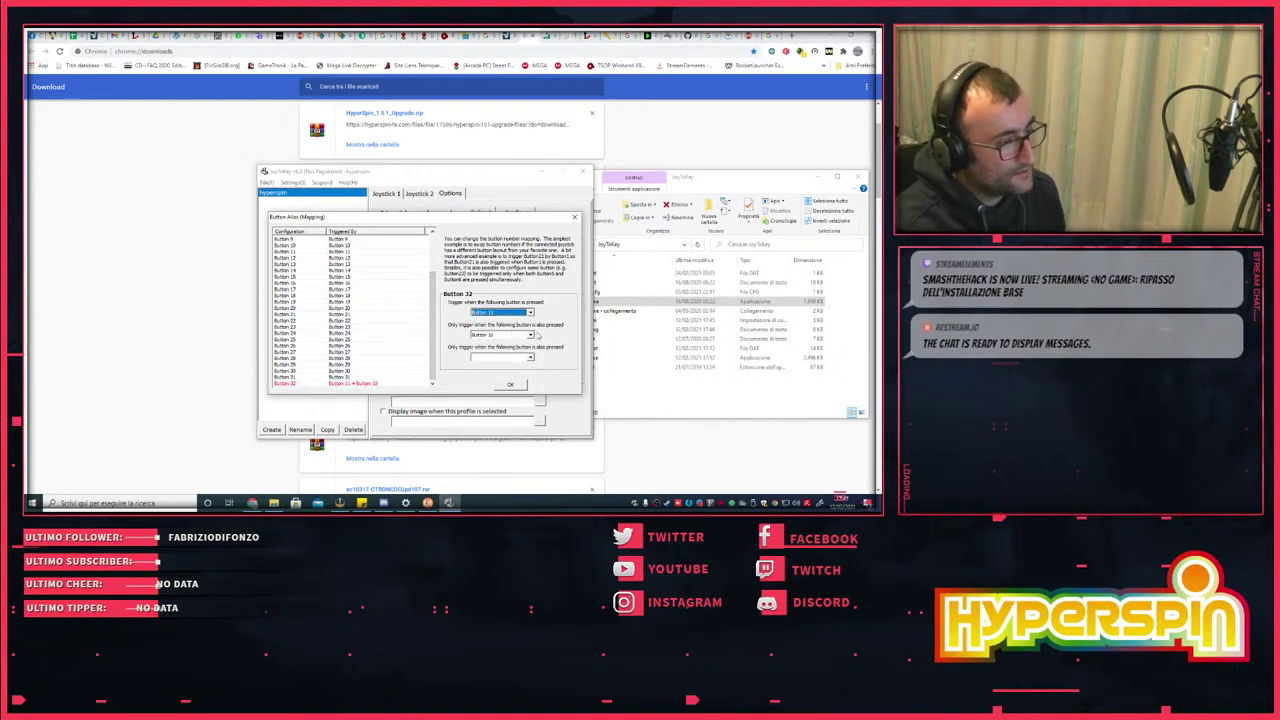
pyautogui.click(531, 337)
pyautogui.click(500, 356)
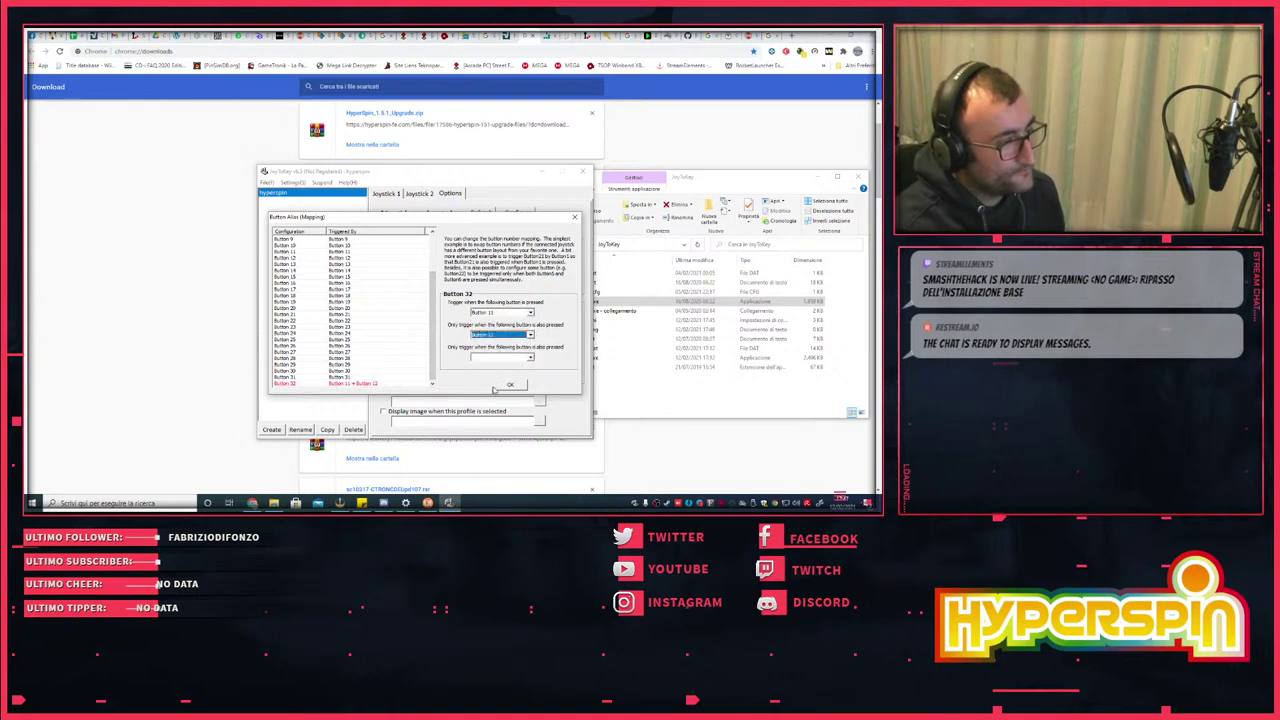
pyautogui.click(509, 386)
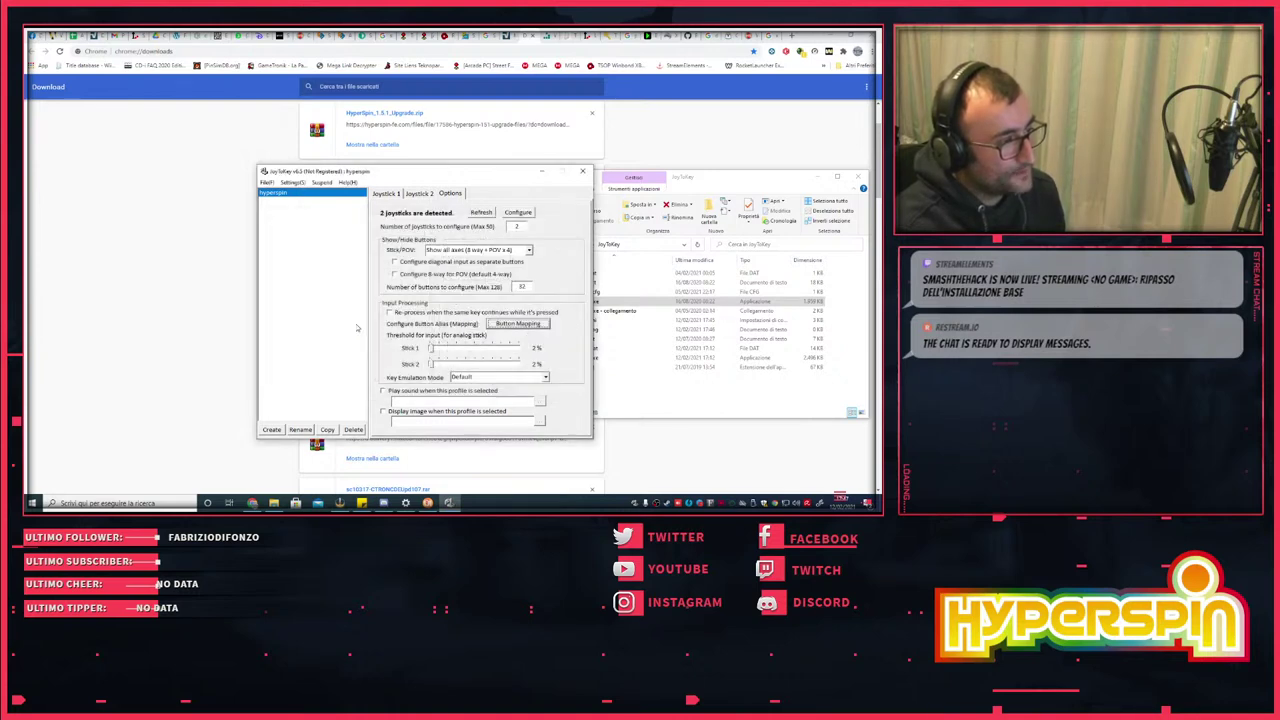
# - Assign Joystick 1's Button 32 to launch the external program HyperSpin.exe from the hyperspin folder on drive G
pyautogui.click(394, 193)
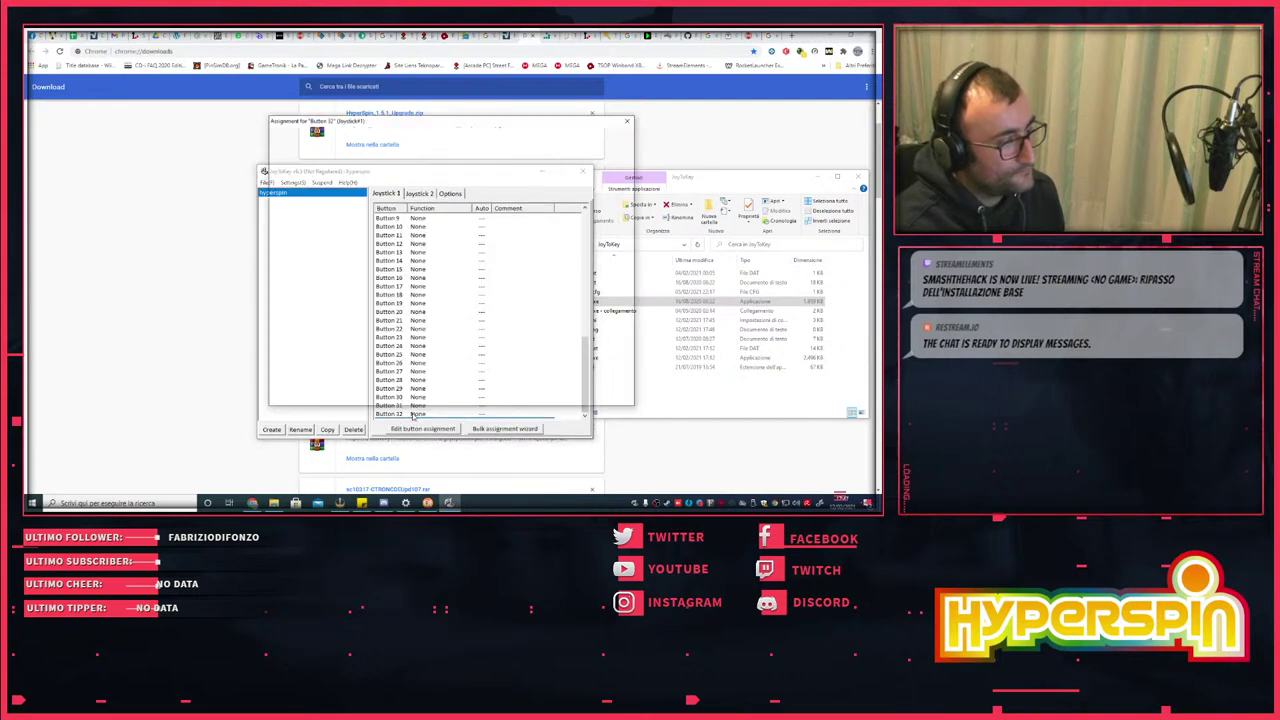
pyautogui.doubleClick(410, 413)
pyautogui.click(588, 143)
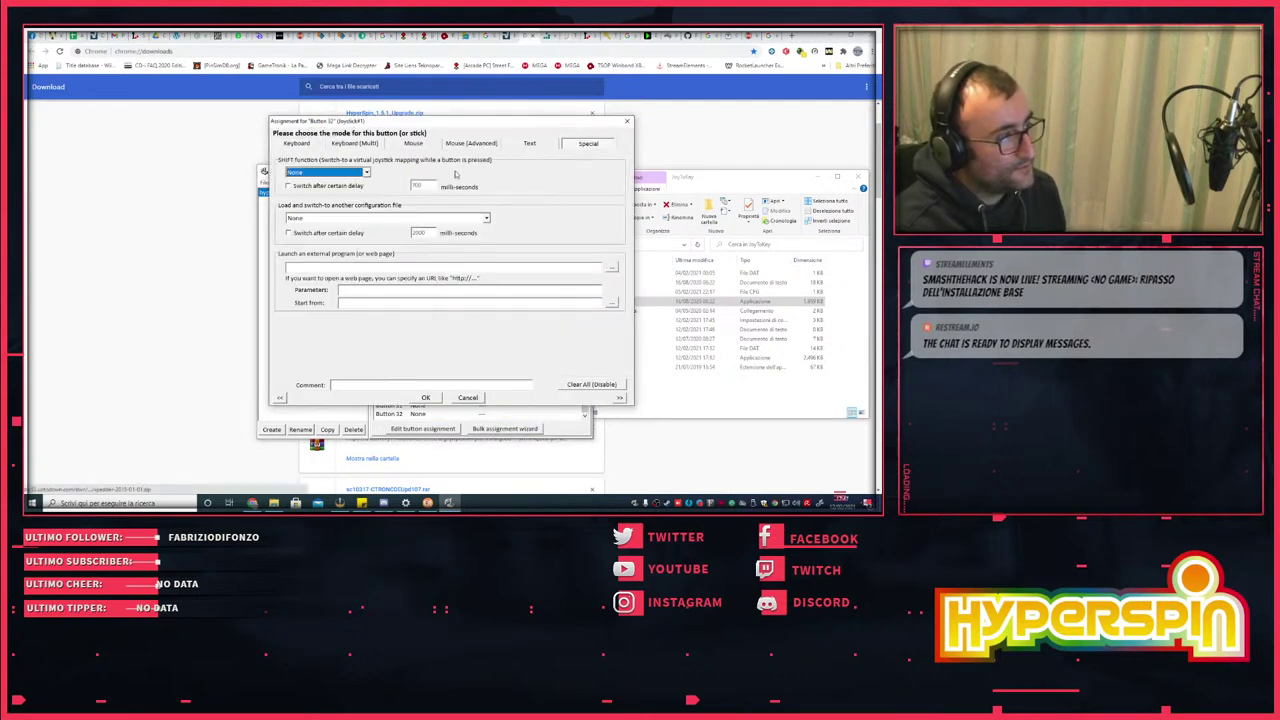
pyautogui.click(360, 266)
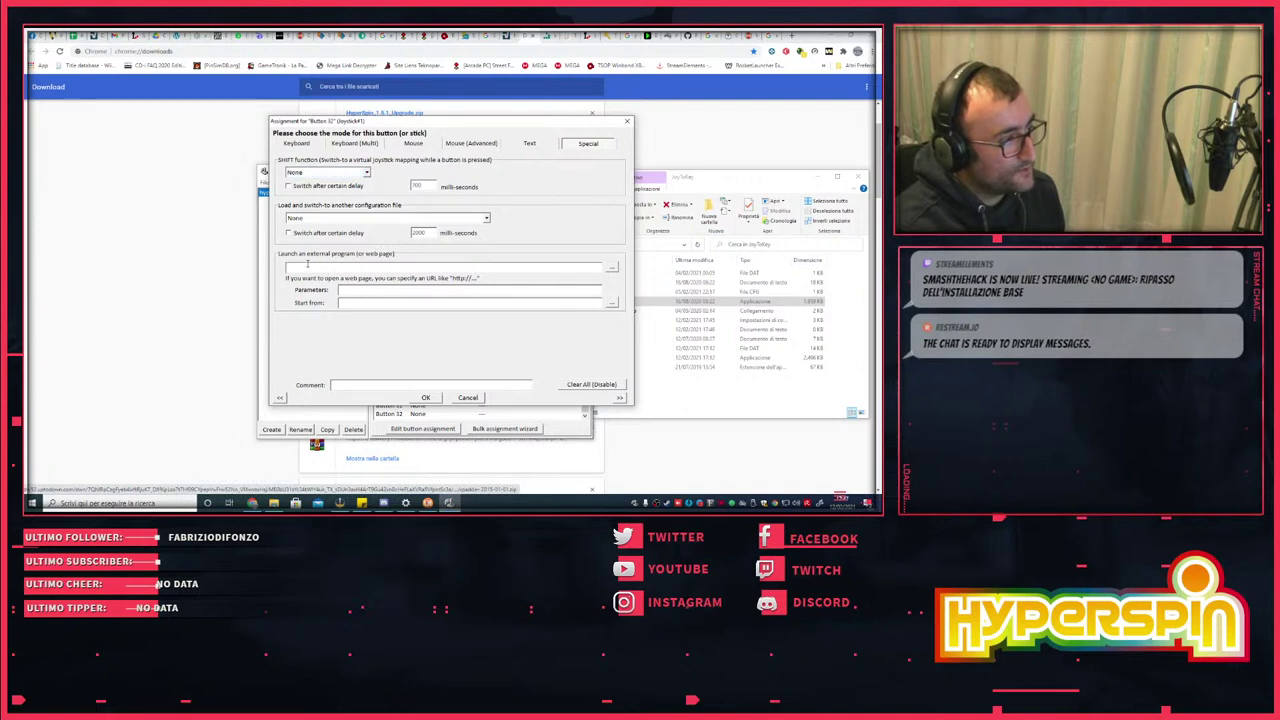
pyautogui.click(612, 267)
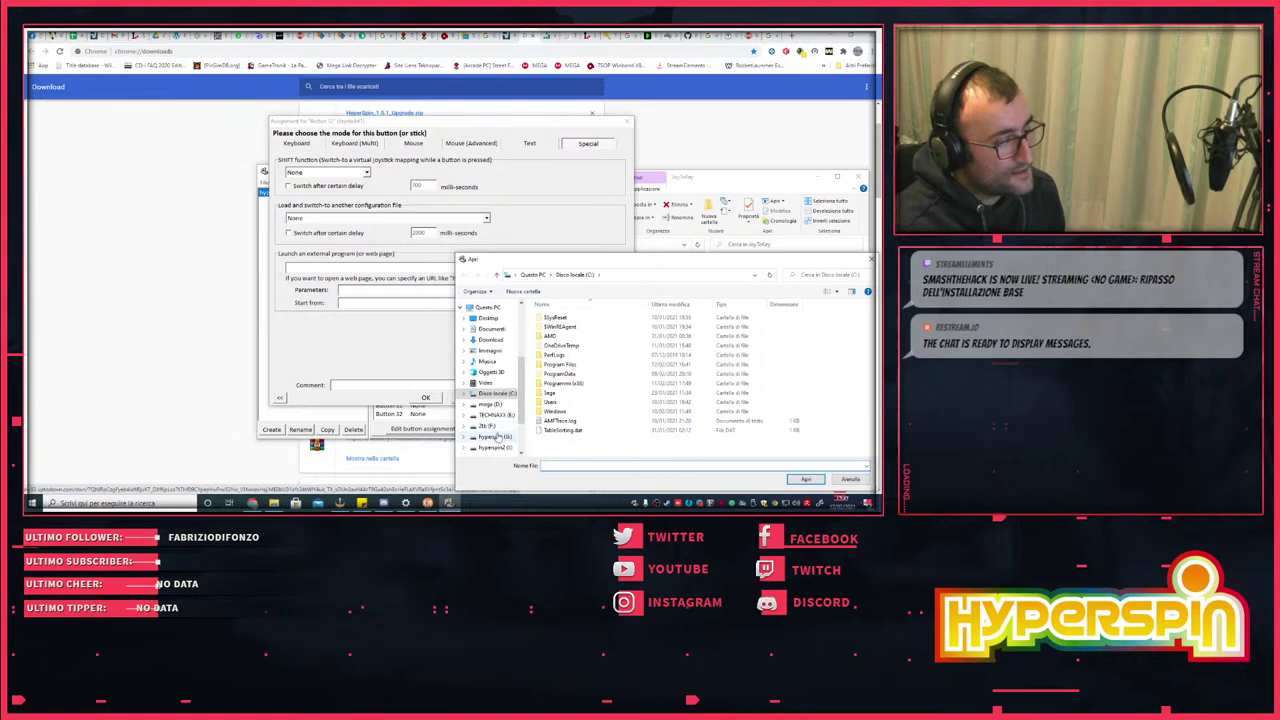
pyautogui.click(494, 437)
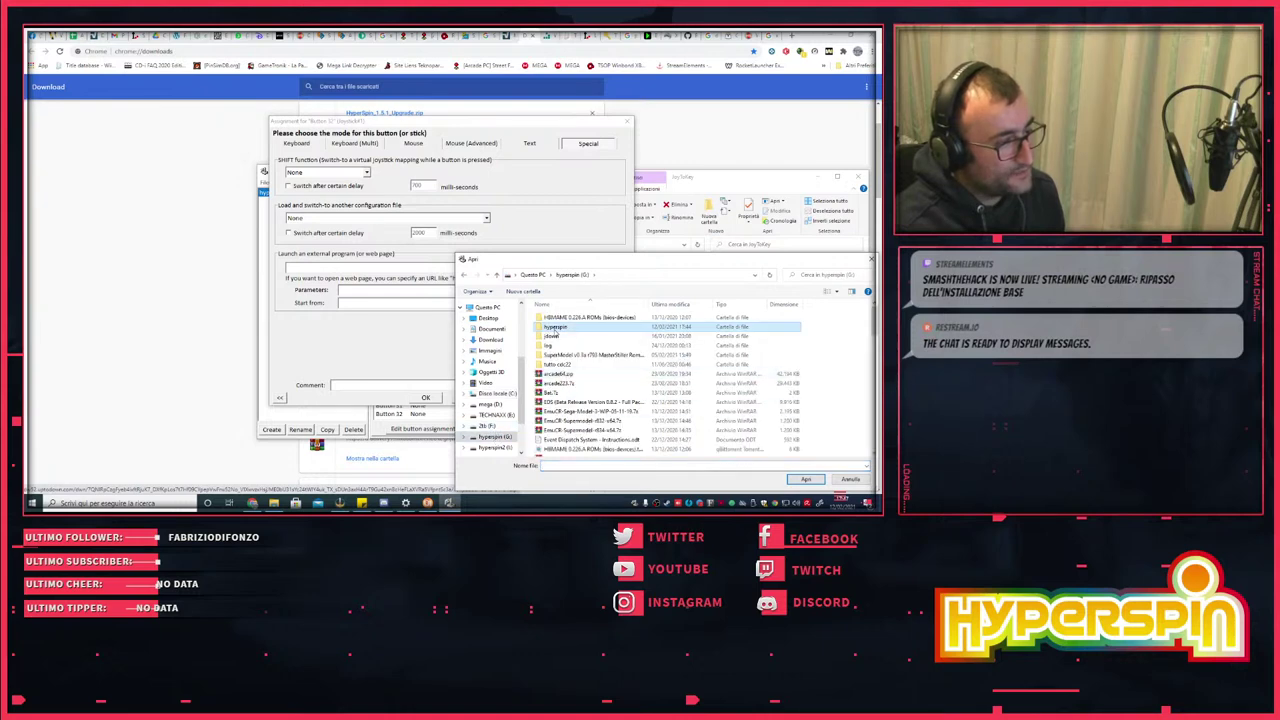
pyautogui.doubleClick(555, 327)
pyautogui.scroll(-5, 562, 400)
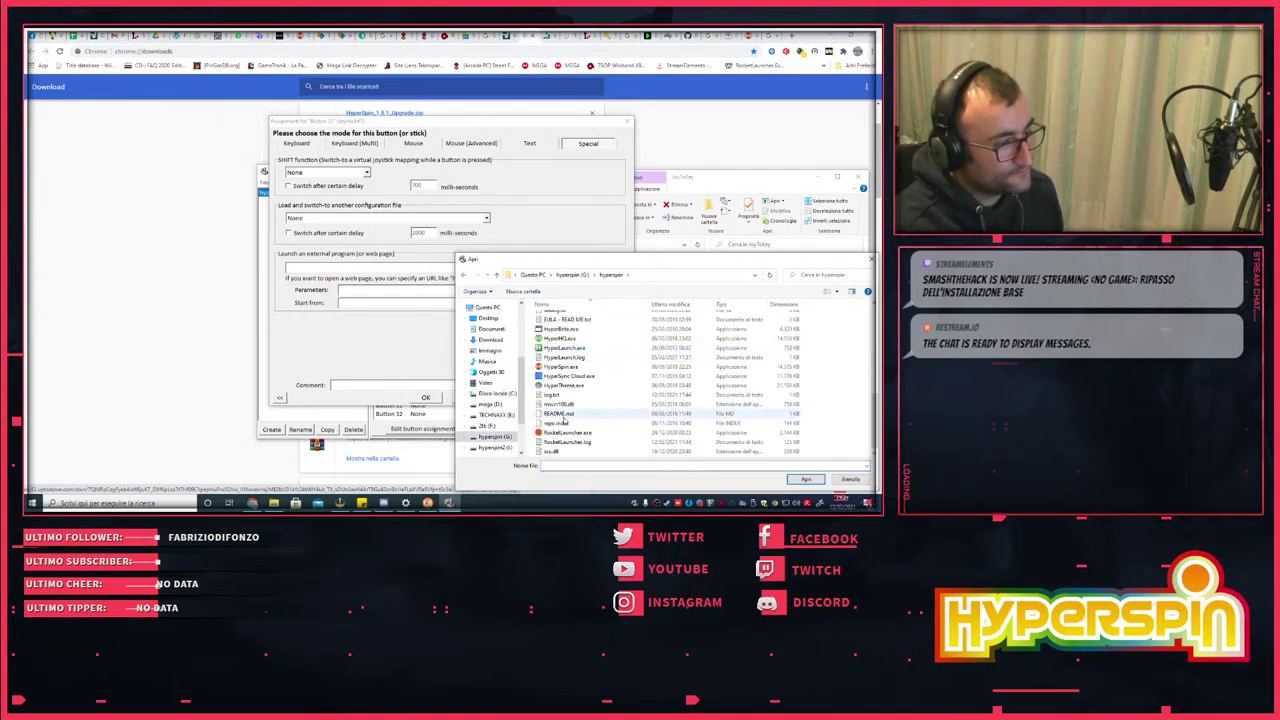
pyautogui.click(560, 367)
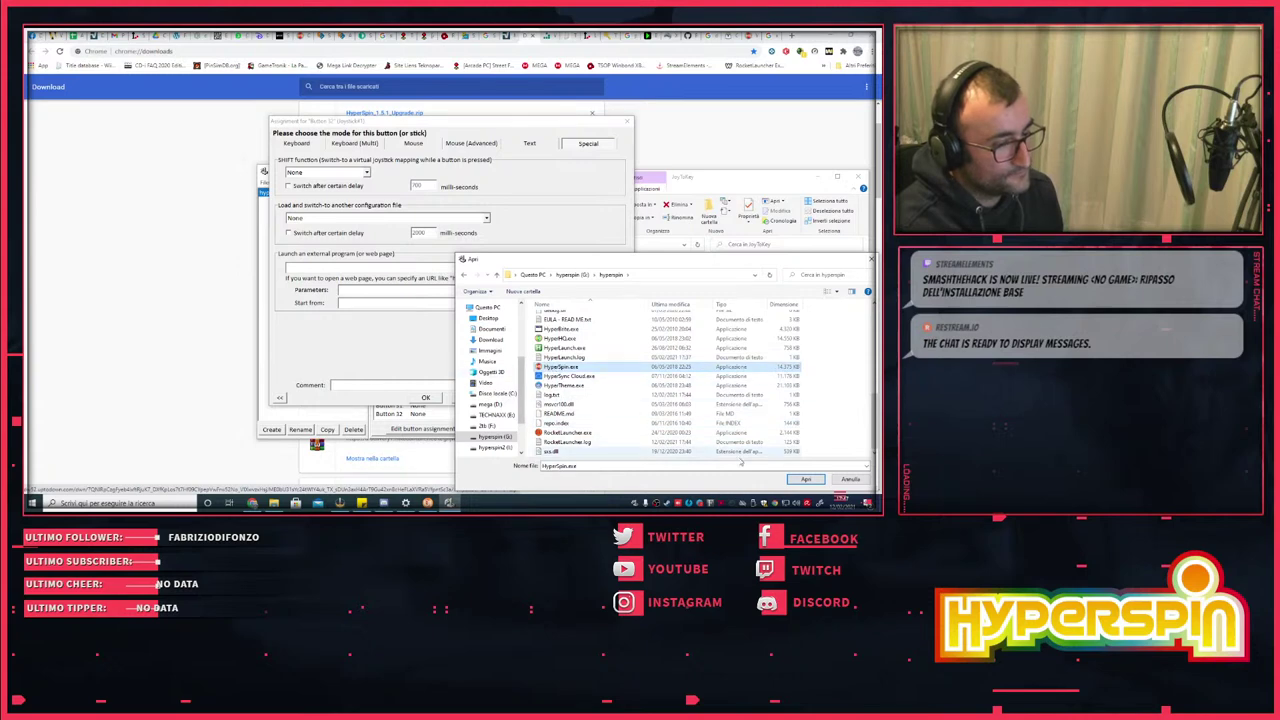
pyautogui.click(806, 479)
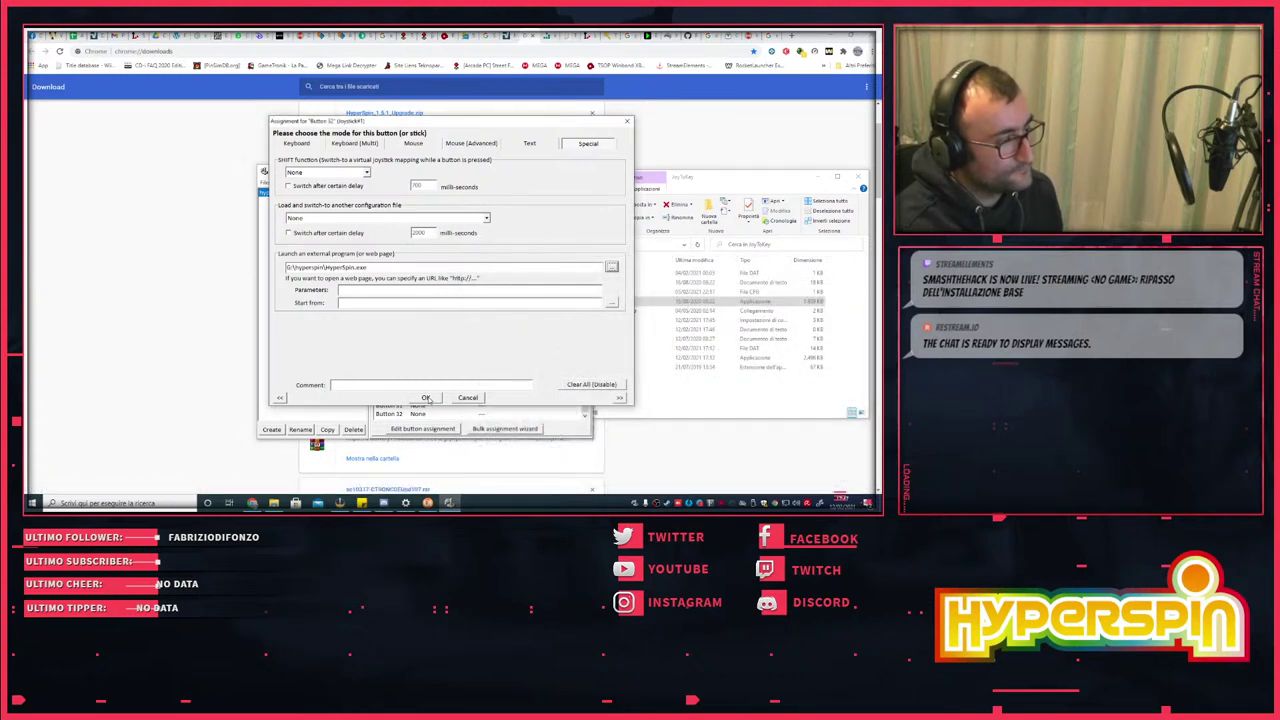
pyautogui.click(426, 397)
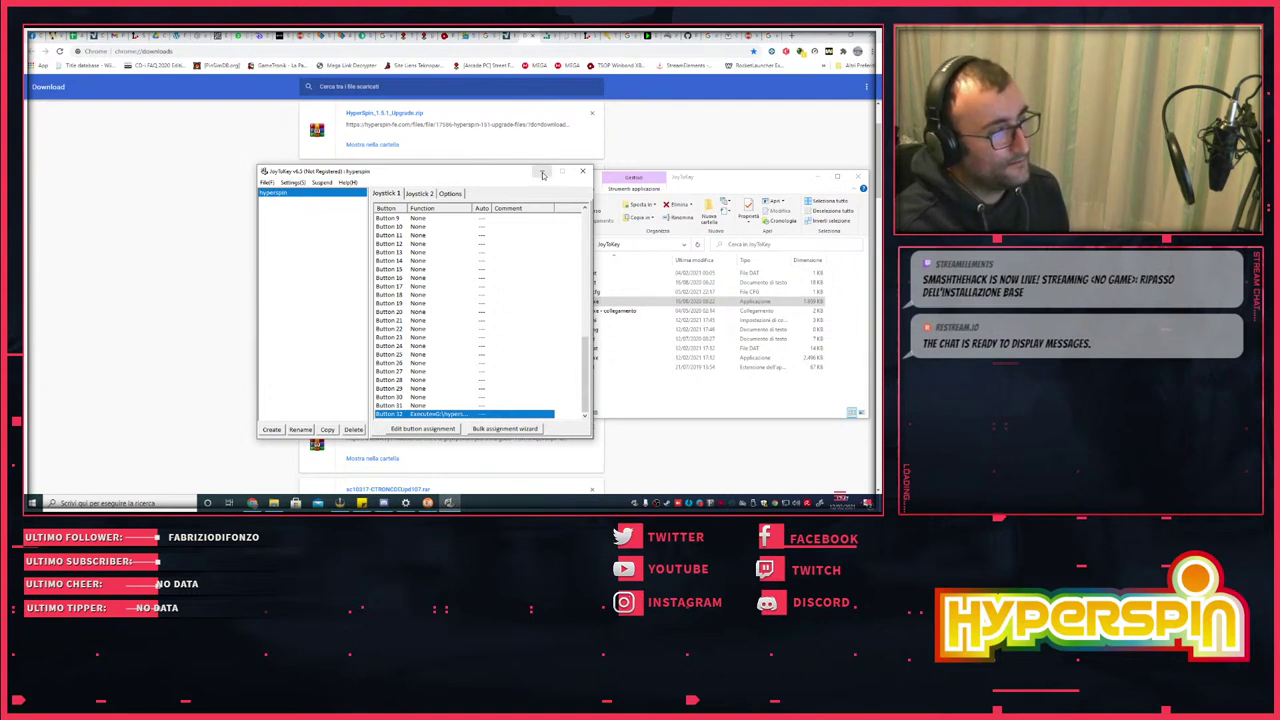
# - Minimize the JoyToKey window
pyautogui.click(265, 182)
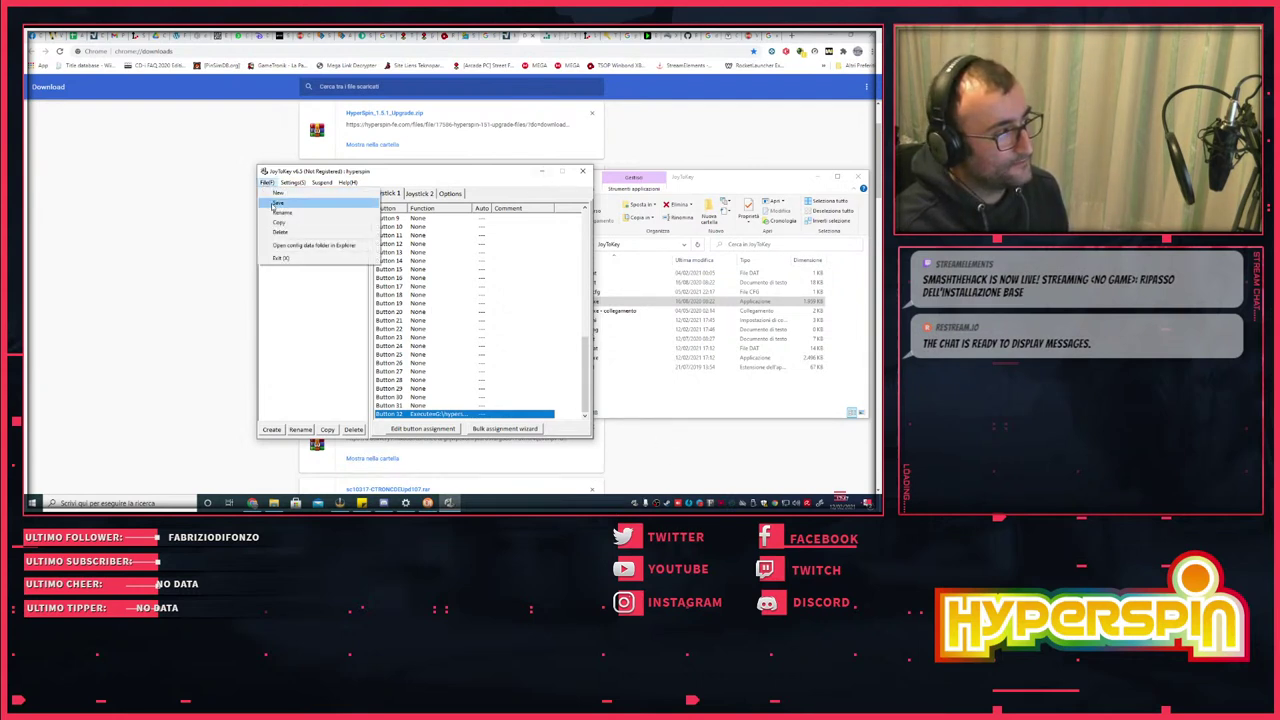
pyautogui.click(265, 182)
pyautogui.click(541, 171)
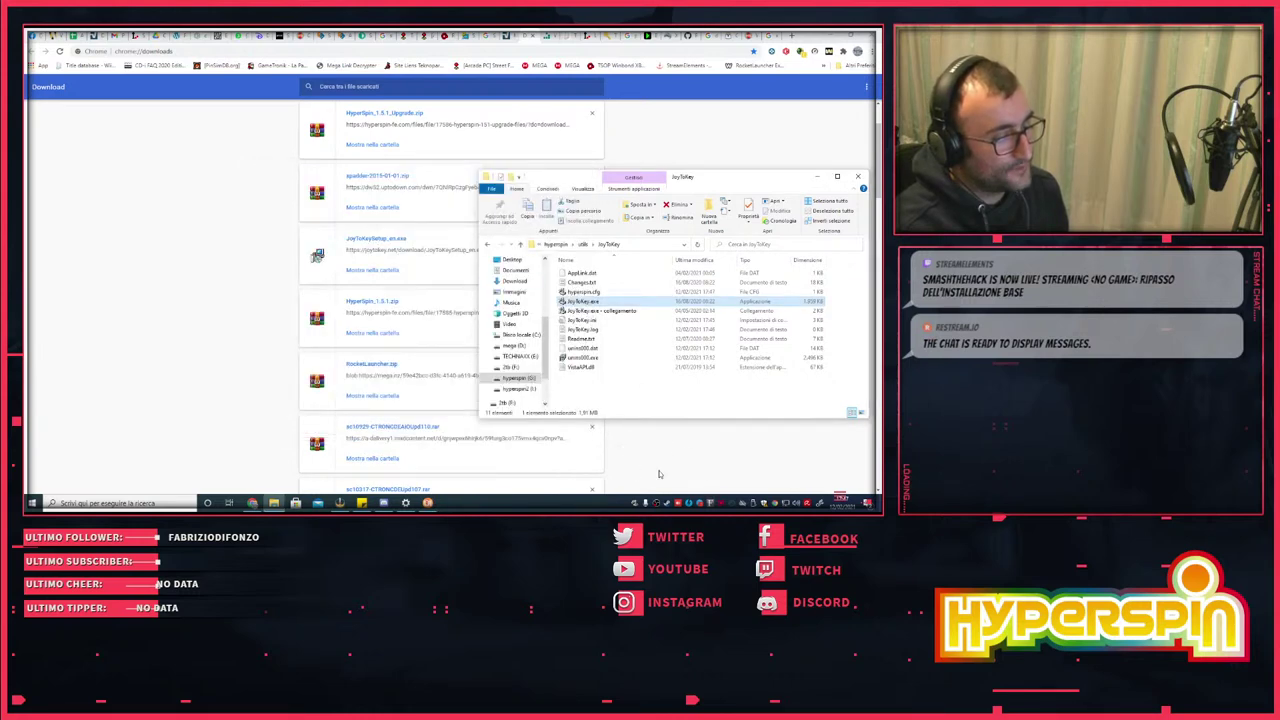
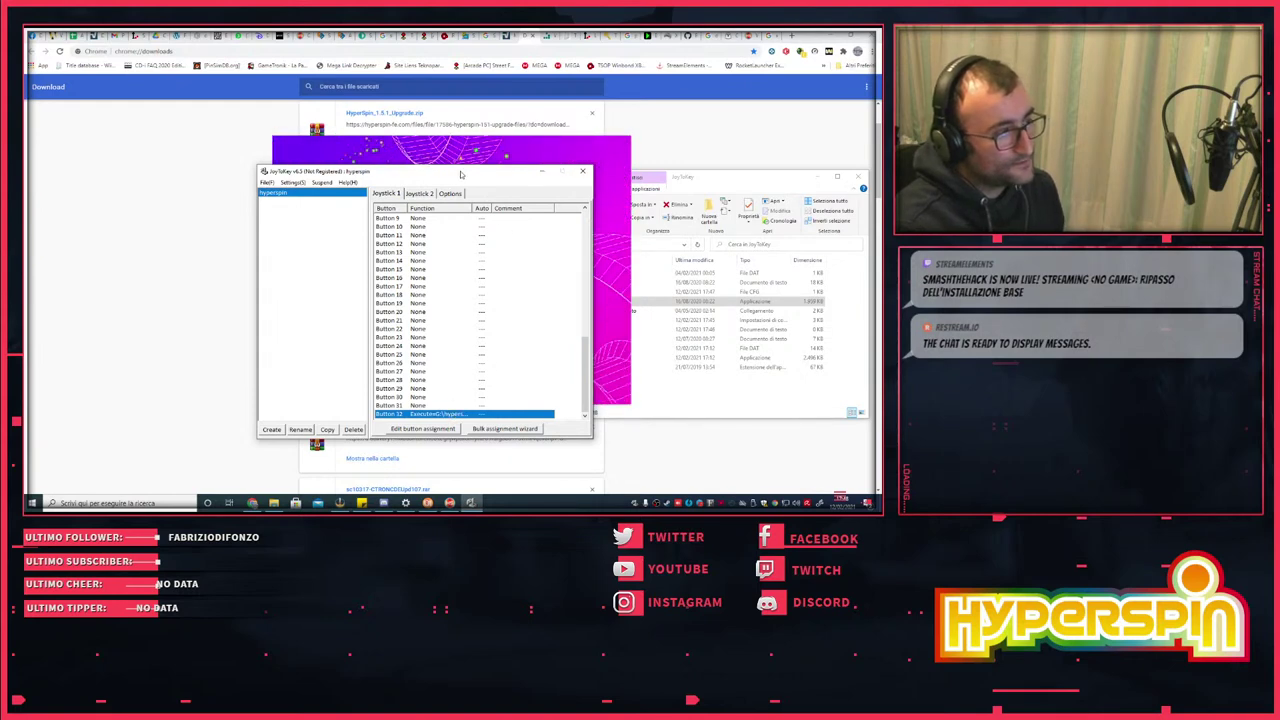
# - Move the JoyToKey window over HyperSpin and review the JoyToKey preferences, keeping the existing settings
pyautogui.moveTo(461, 175); pyautogui.dragTo(372, 172)
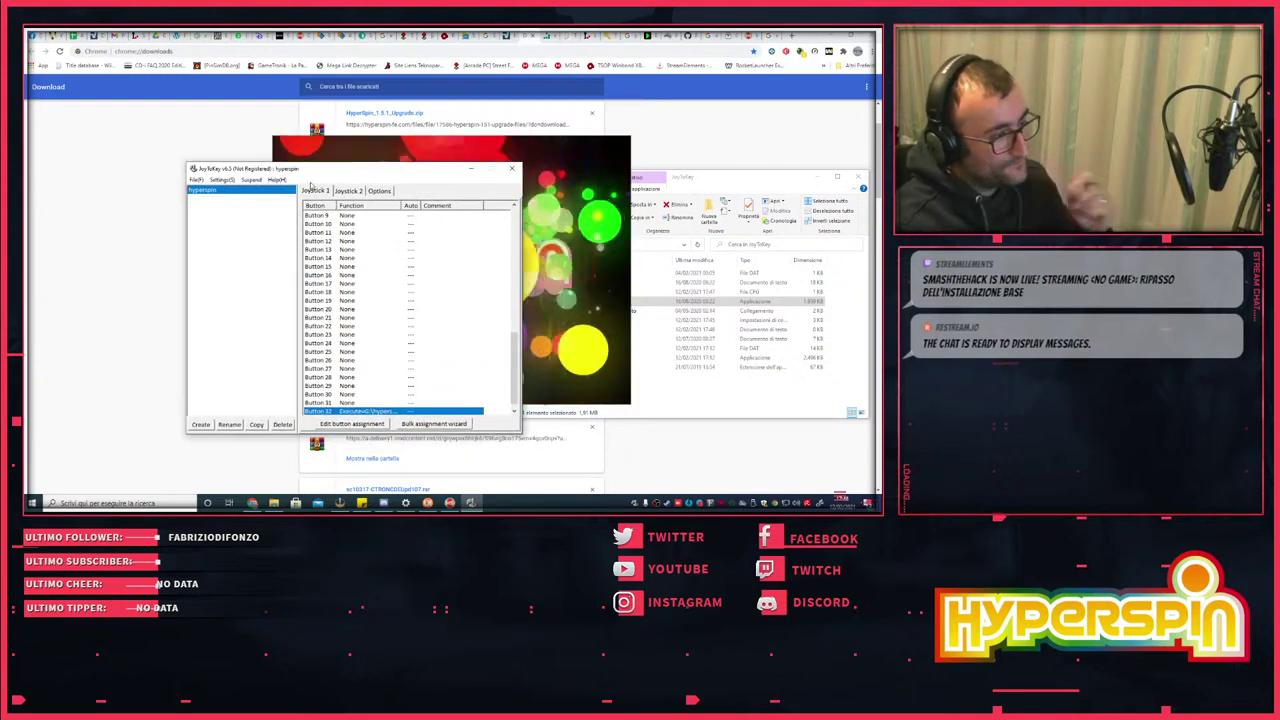
pyautogui.moveTo(357, 170); pyautogui.dragTo(414, 180)
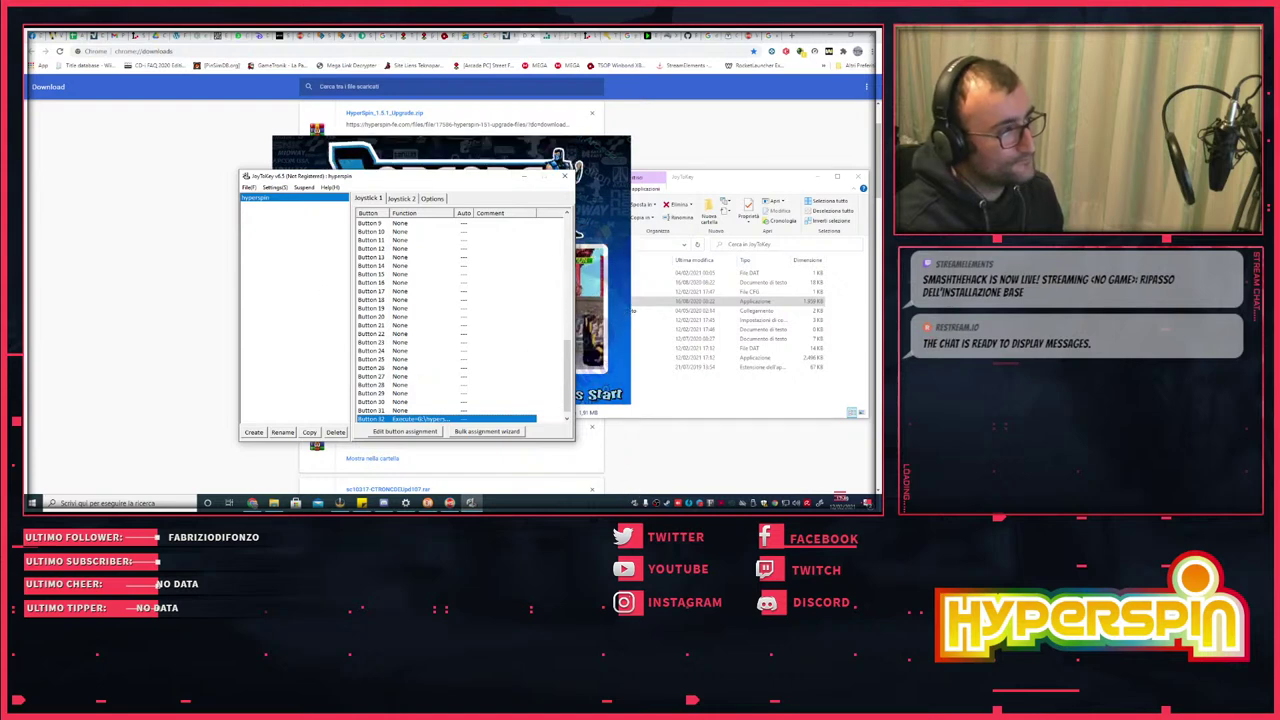
pyautogui.click(275, 188)
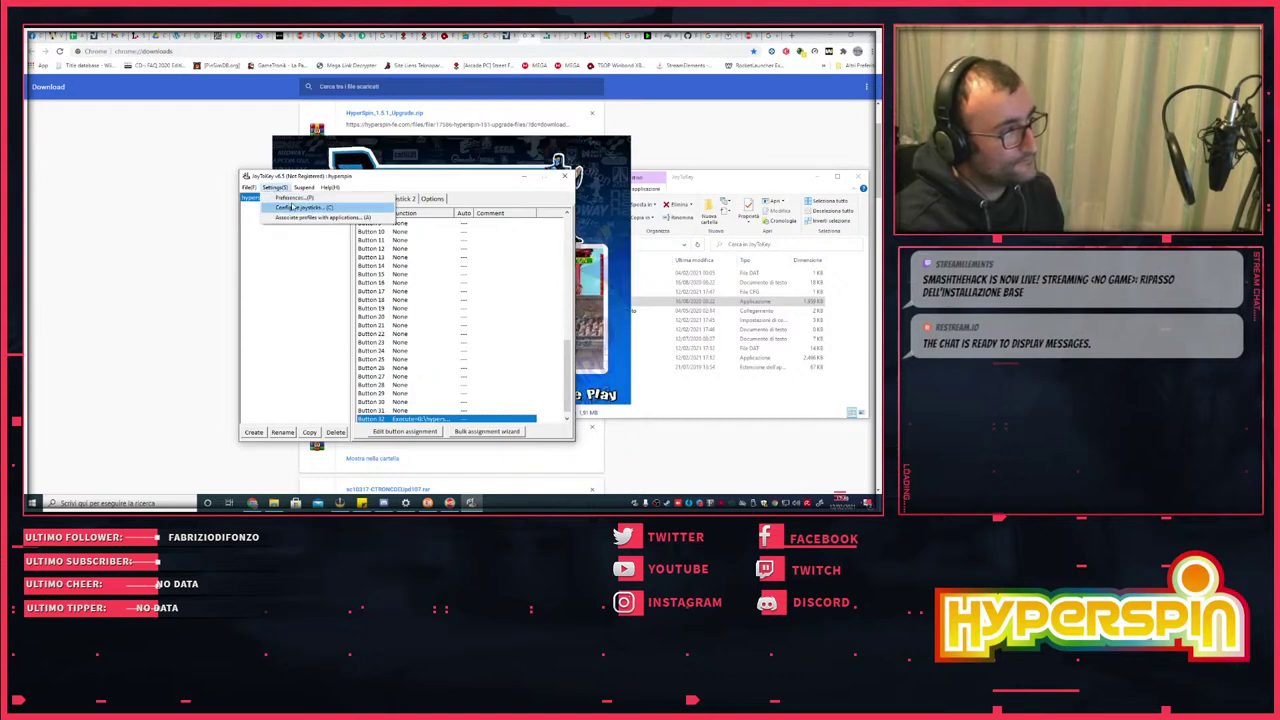
pyautogui.click(297, 203)
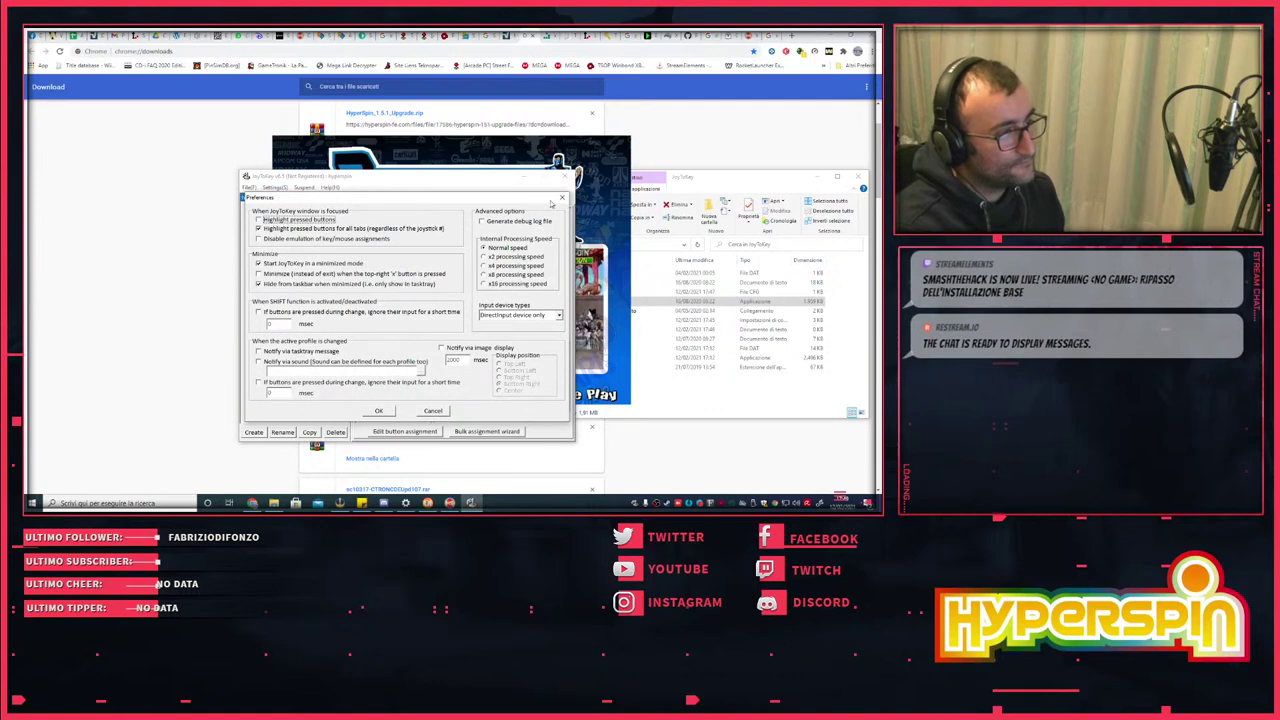
pyautogui.click(563, 199)
pyautogui.click(276, 188)
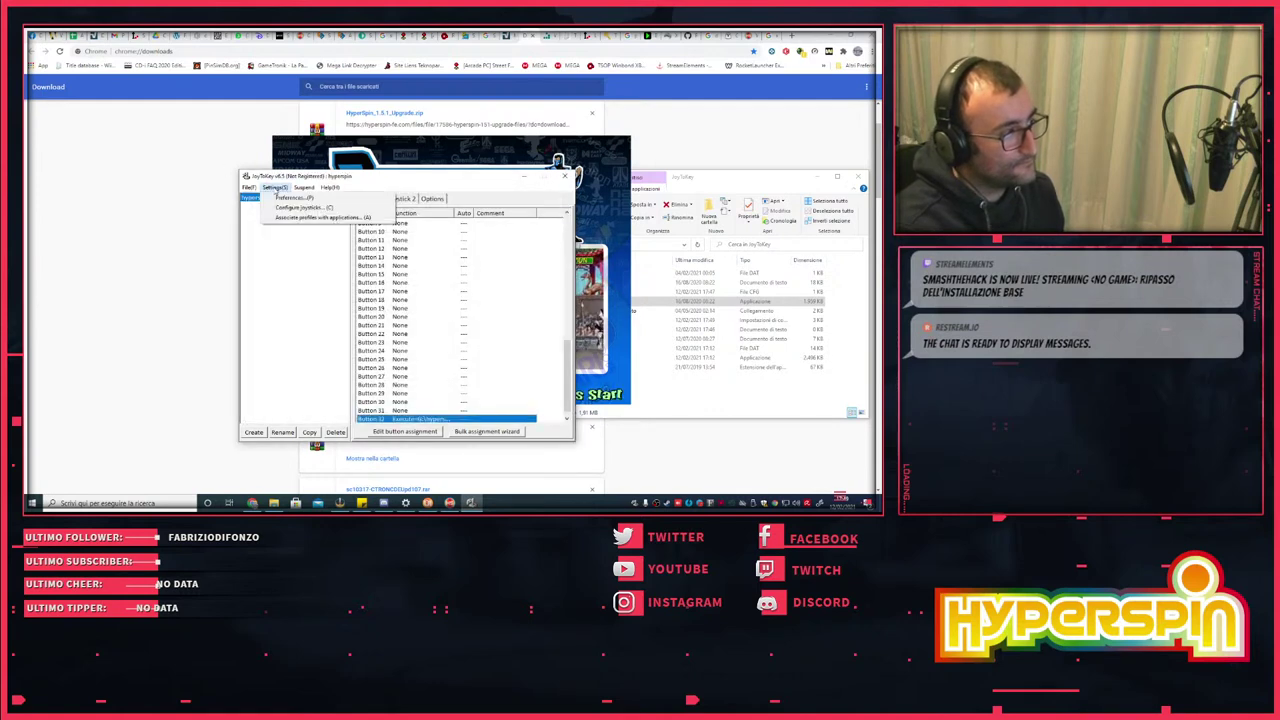
pyautogui.moveTo(307, 190)
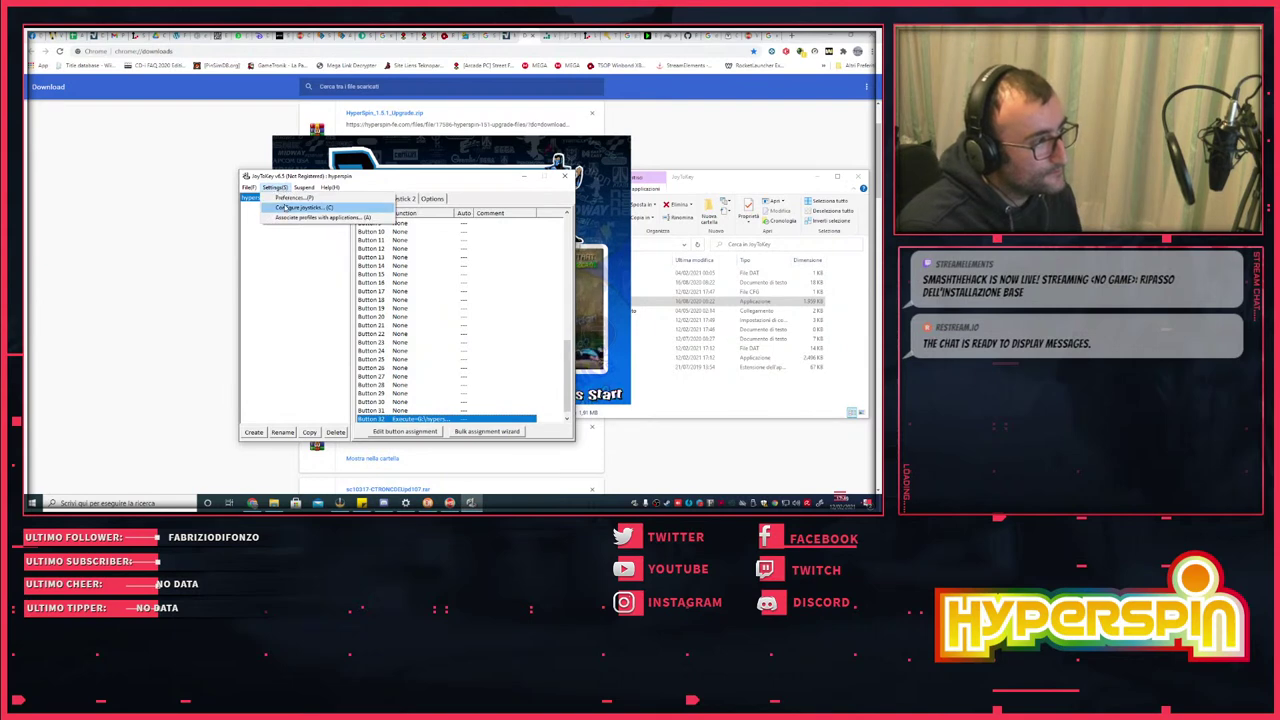
pyautogui.click(284, 198)
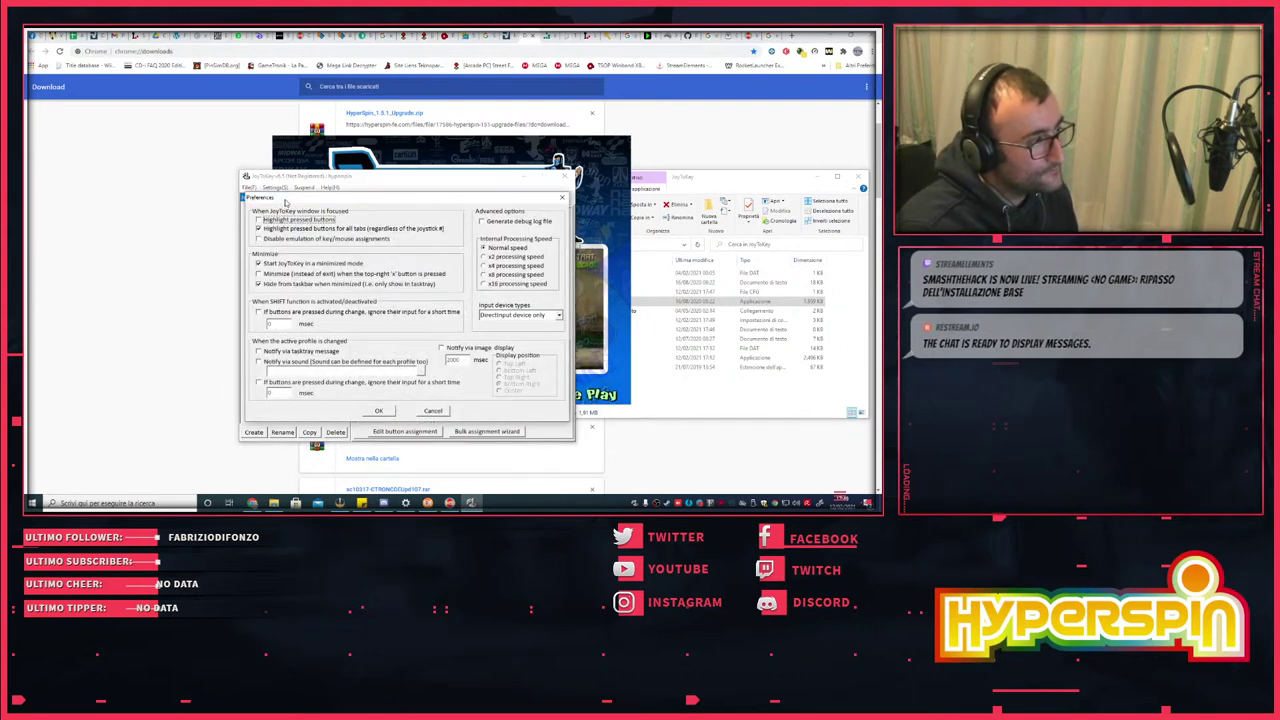
pyautogui.click(381, 412)
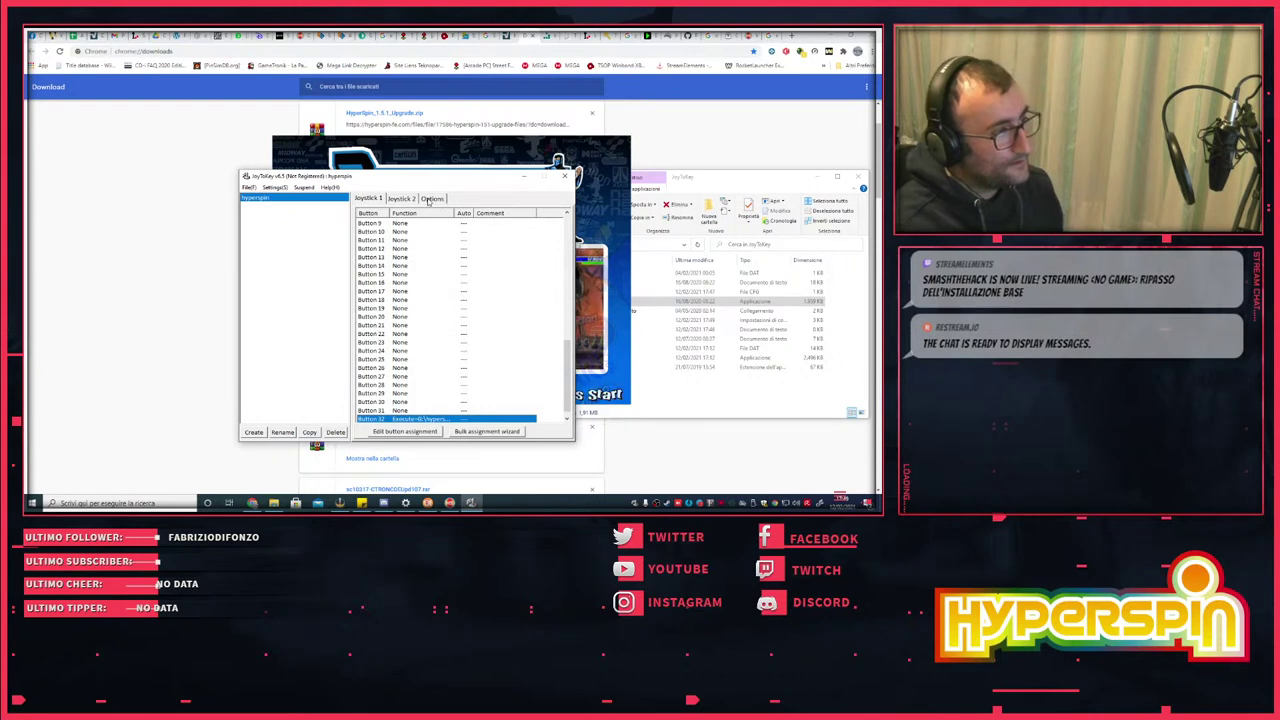
# - Check the hyperspin profile's options, close the JoyToKey window and bring the JoyToKey folder to the front
pyautogui.click(432, 198)
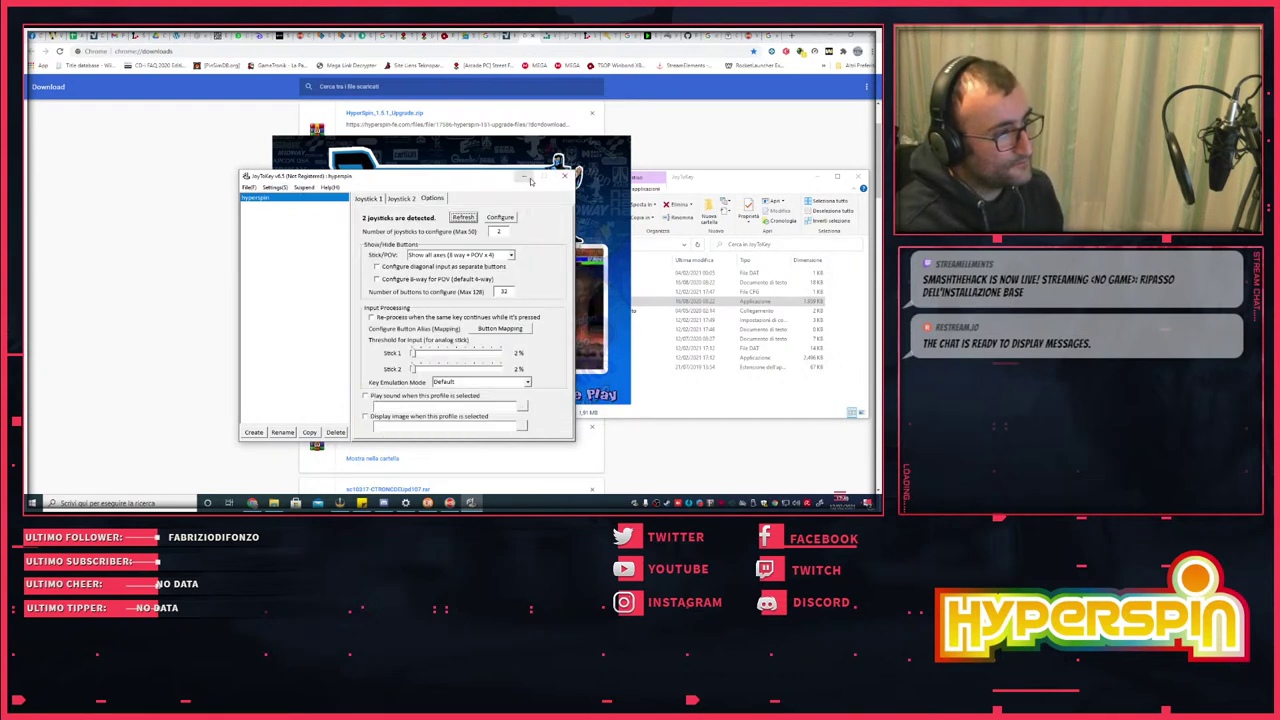
pyautogui.click(564, 177)
pyautogui.click(689, 207)
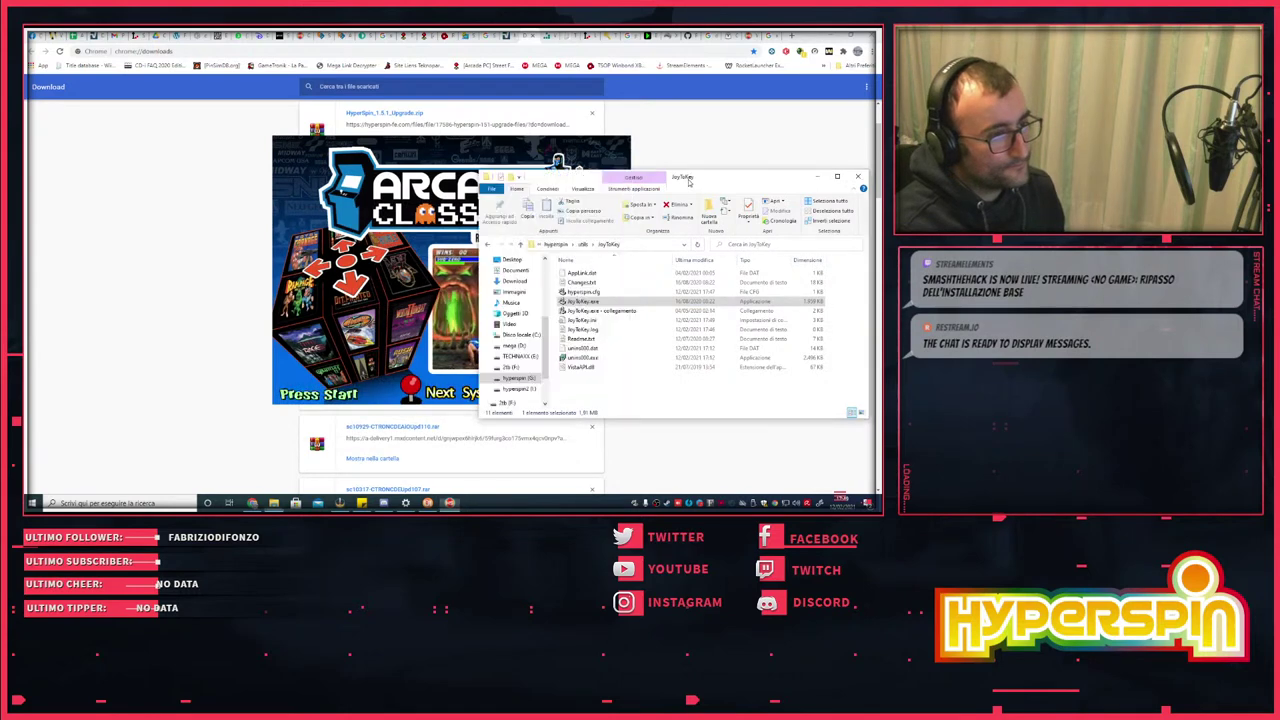
# - Open HyperHQ from the hyperspin folder and set the JoyToKey startup and exit programs to run MINIMIZED, closing HyperHQ
pyautogui.click(582, 248)
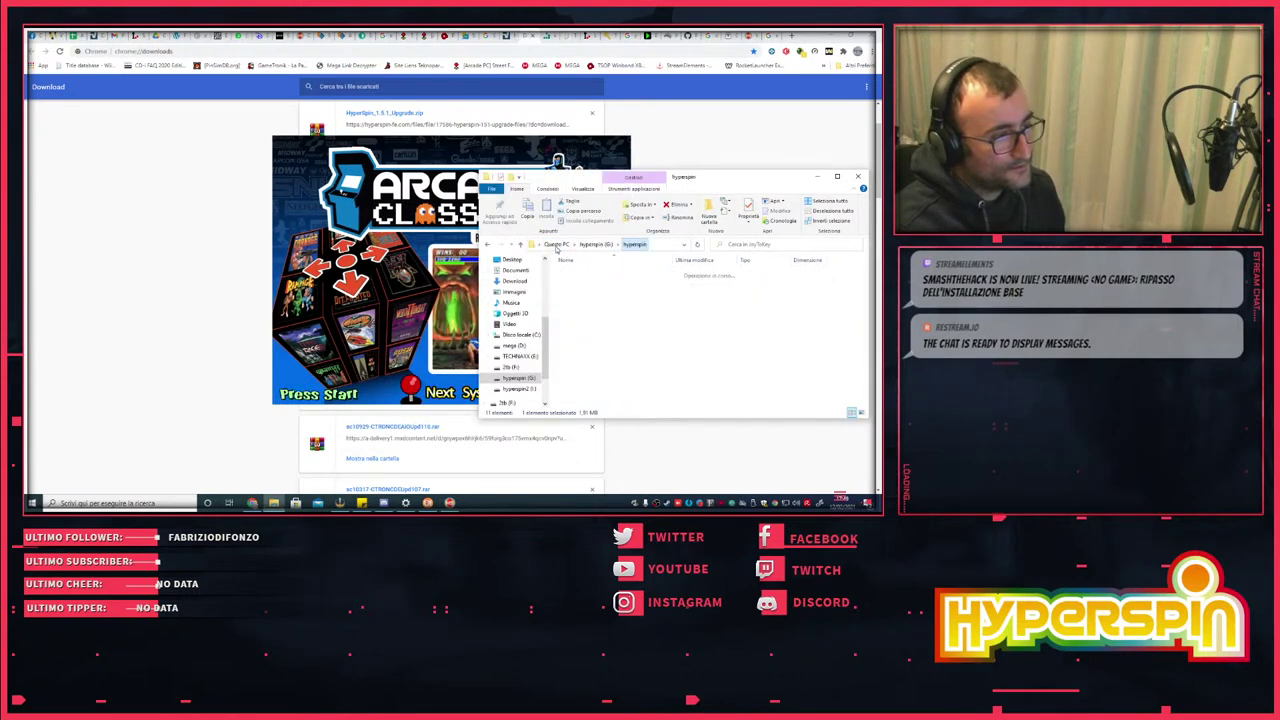
pyautogui.click(557, 244)
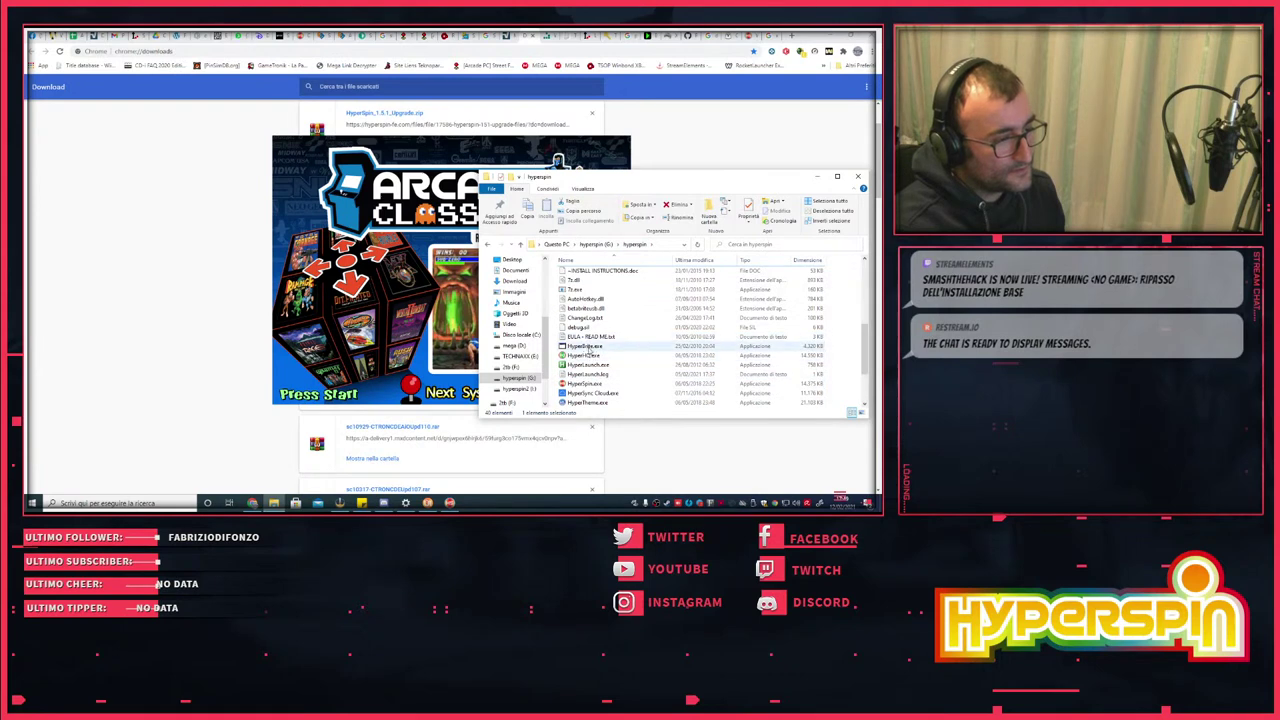
pyautogui.click(660, 354)
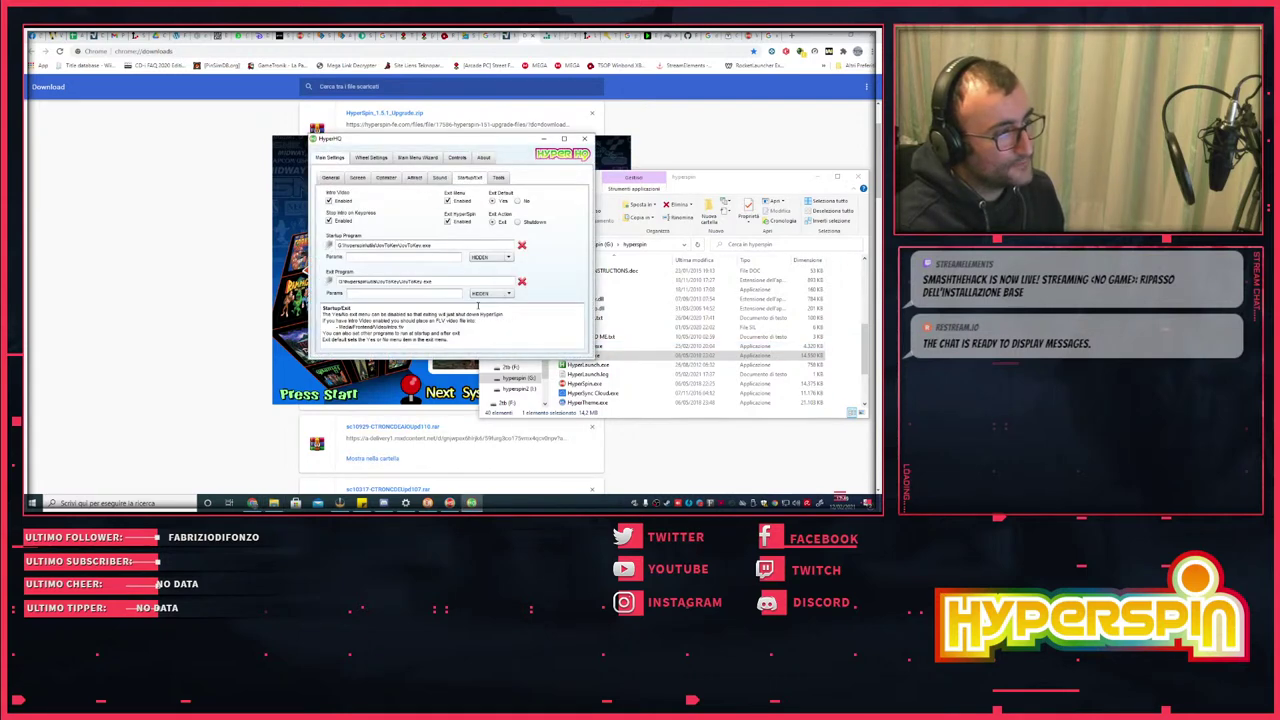
pyautogui.click(500, 258)
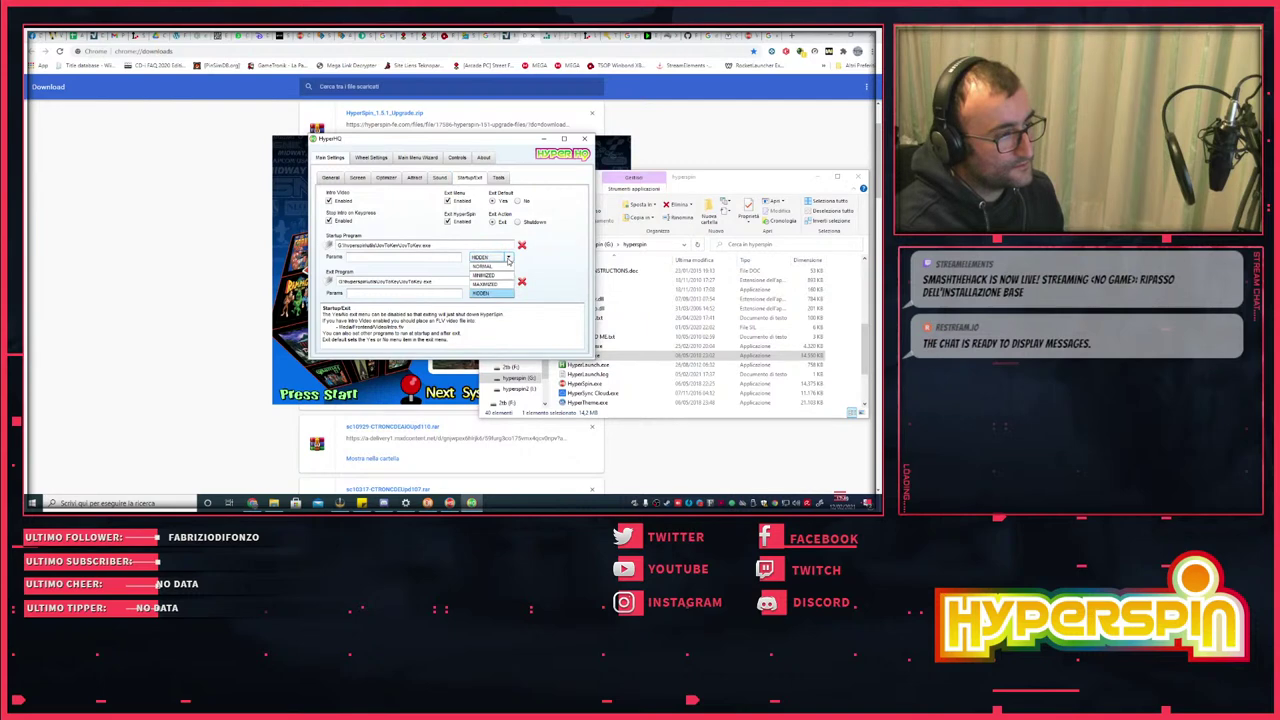
pyautogui.click(501, 275)
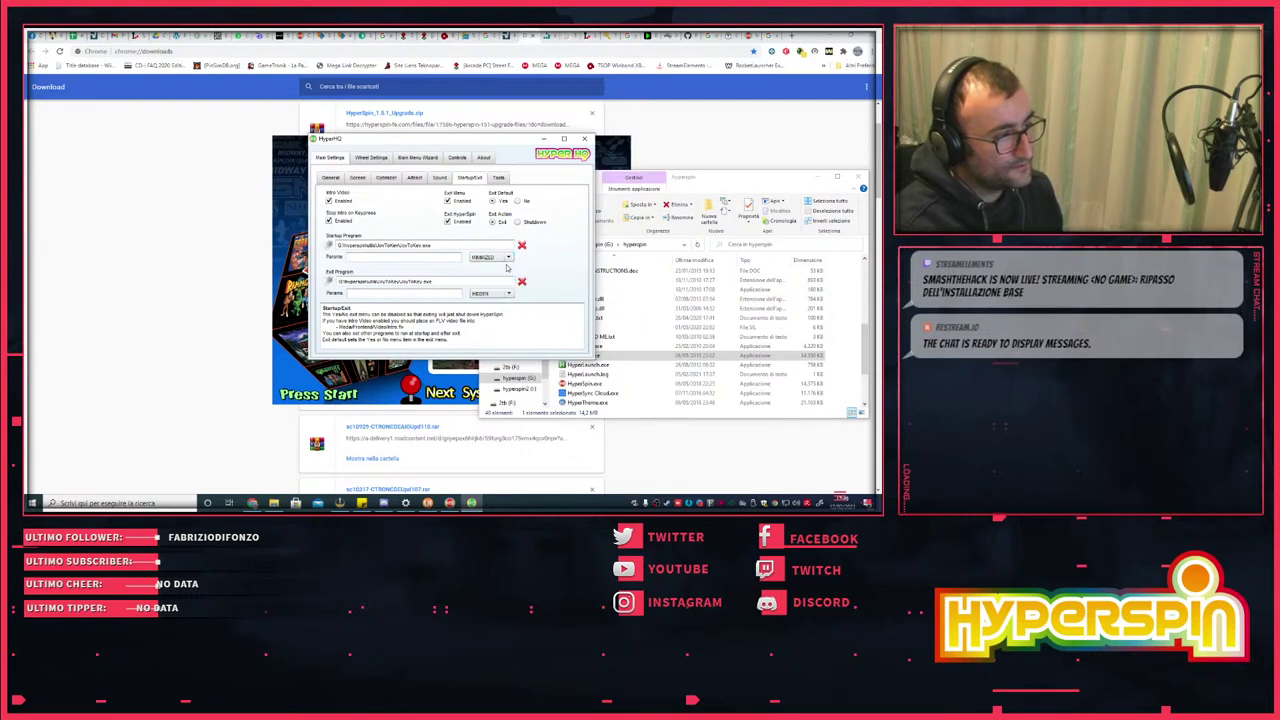
pyautogui.click(511, 295)
pyautogui.click(493, 312)
pyautogui.click(585, 138)
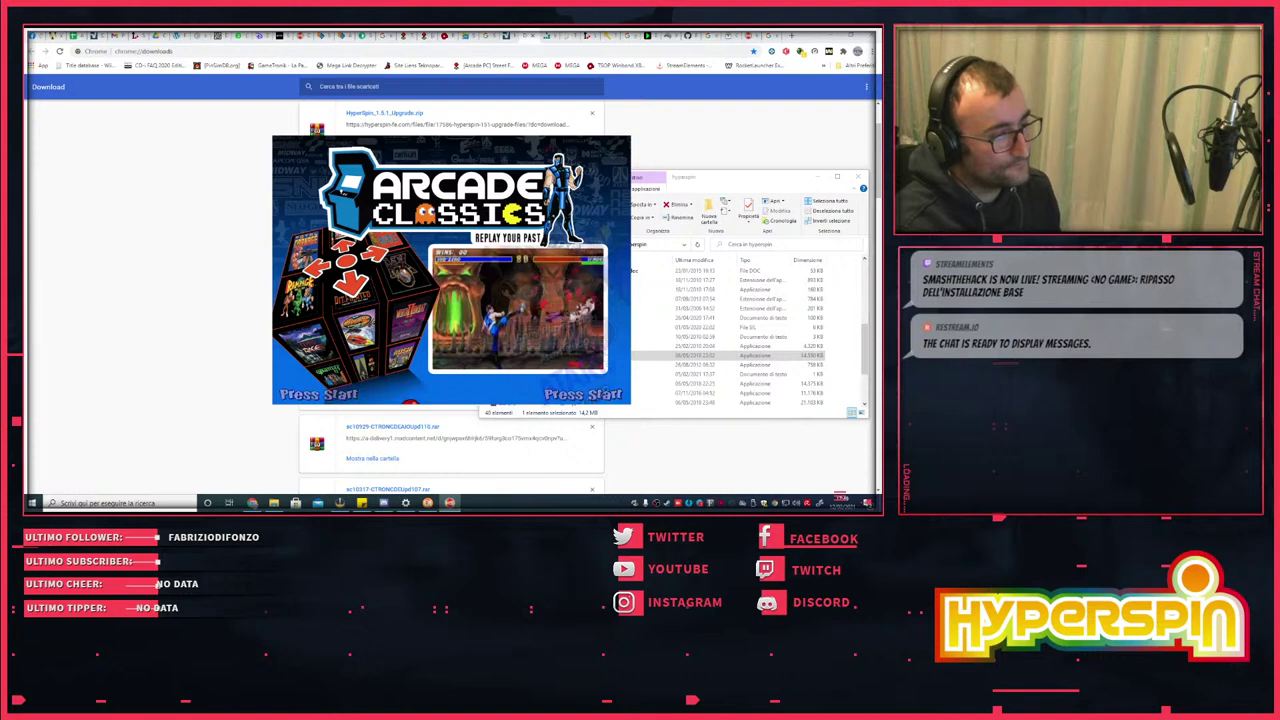
# - Exit HyperSpin, bring the JoyToKey window forward and return to the hyperspin folder
pyautogui.press('Escape')
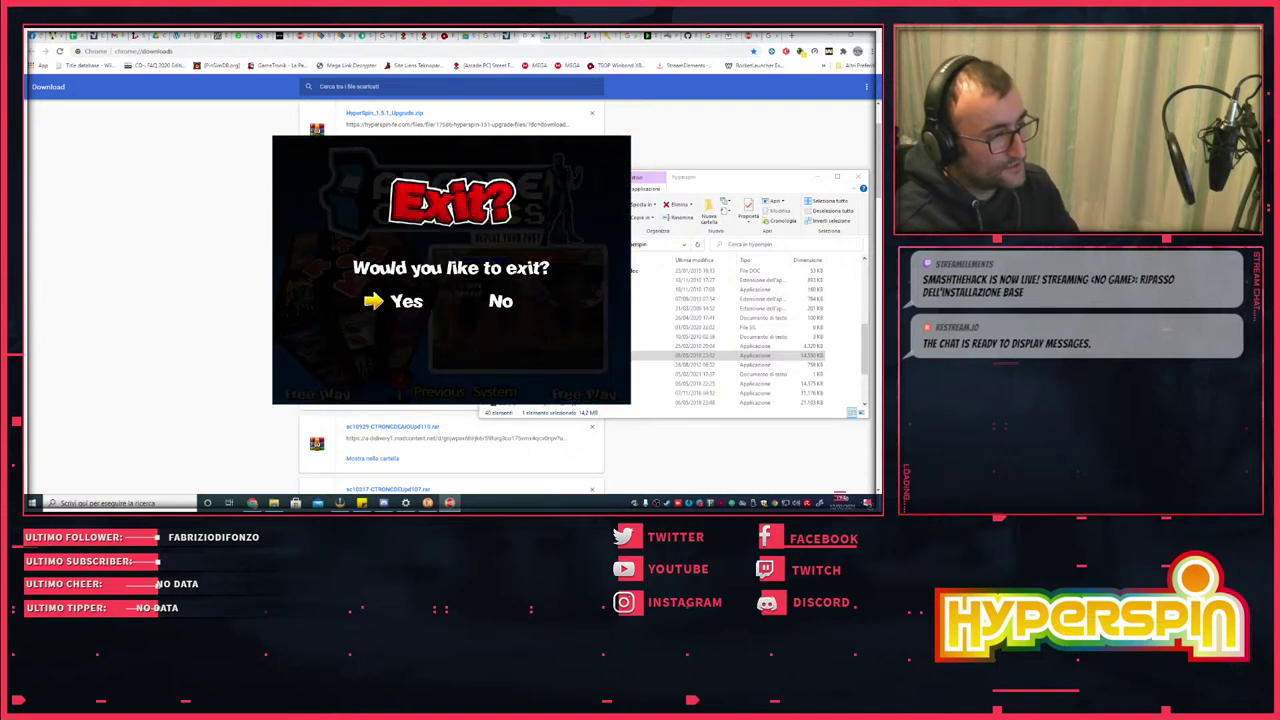
pyautogui.press('Return')
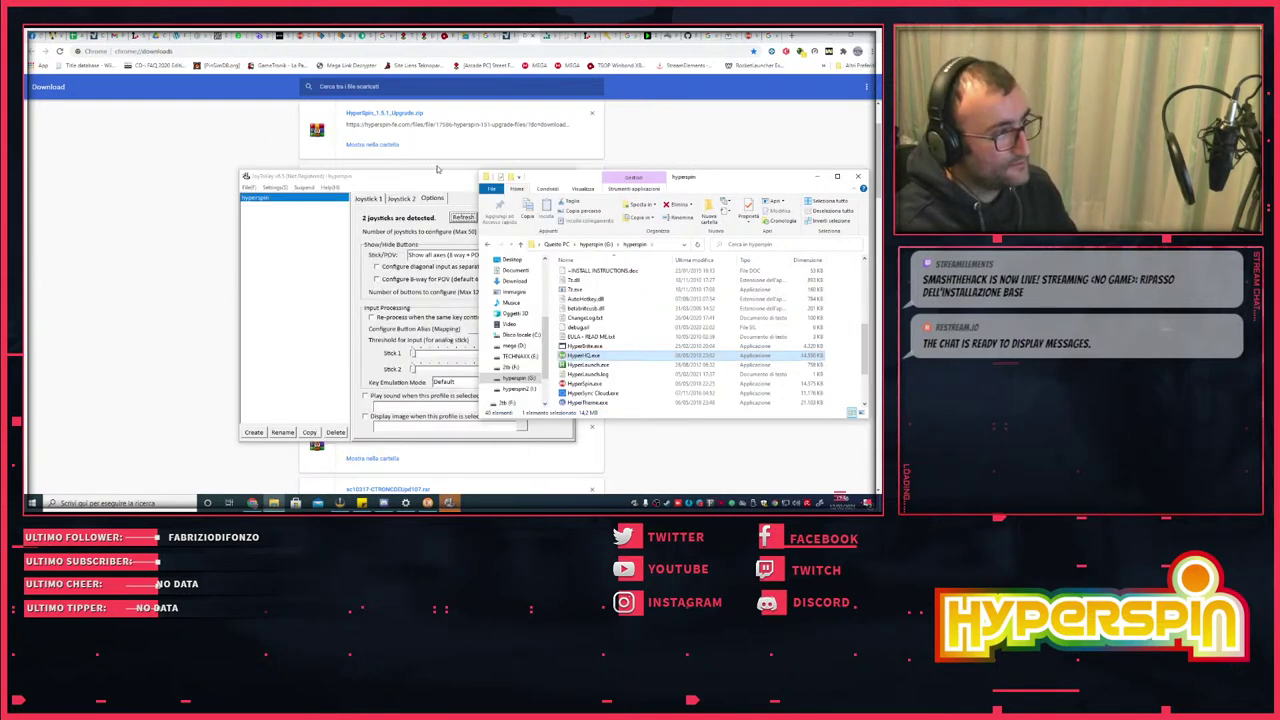
pyautogui.click(432, 180)
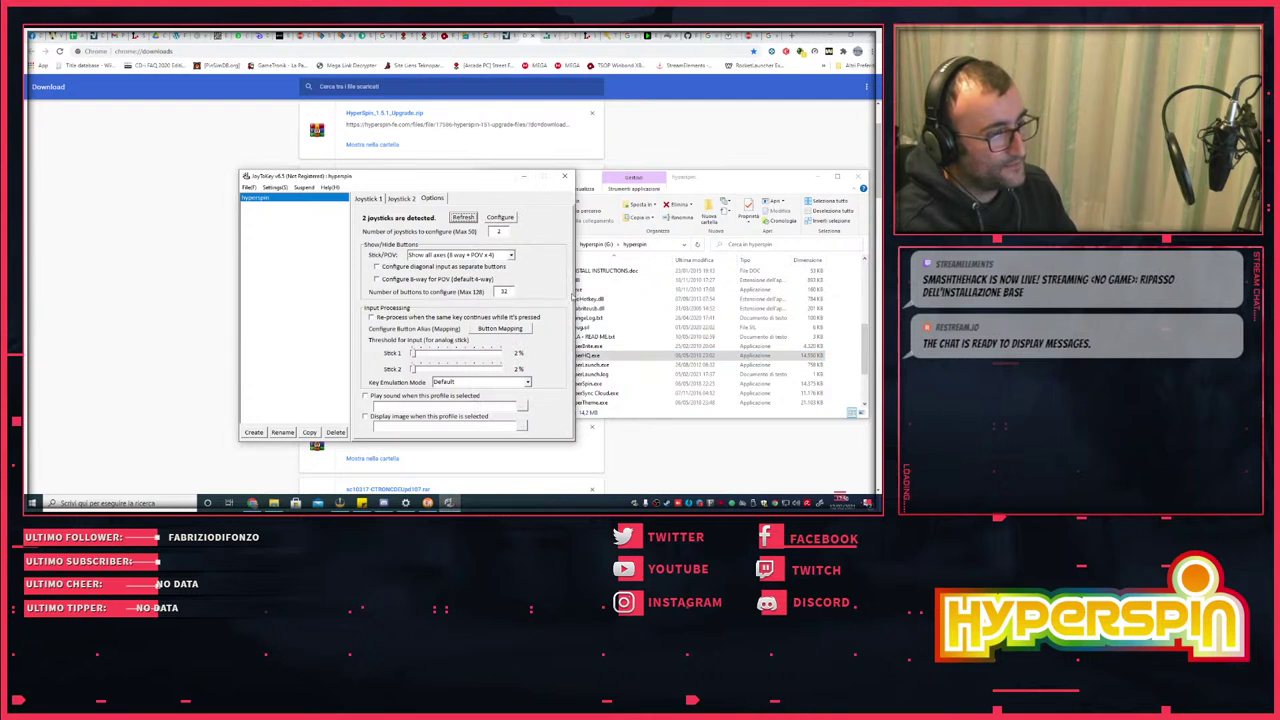
pyautogui.click(594, 186)
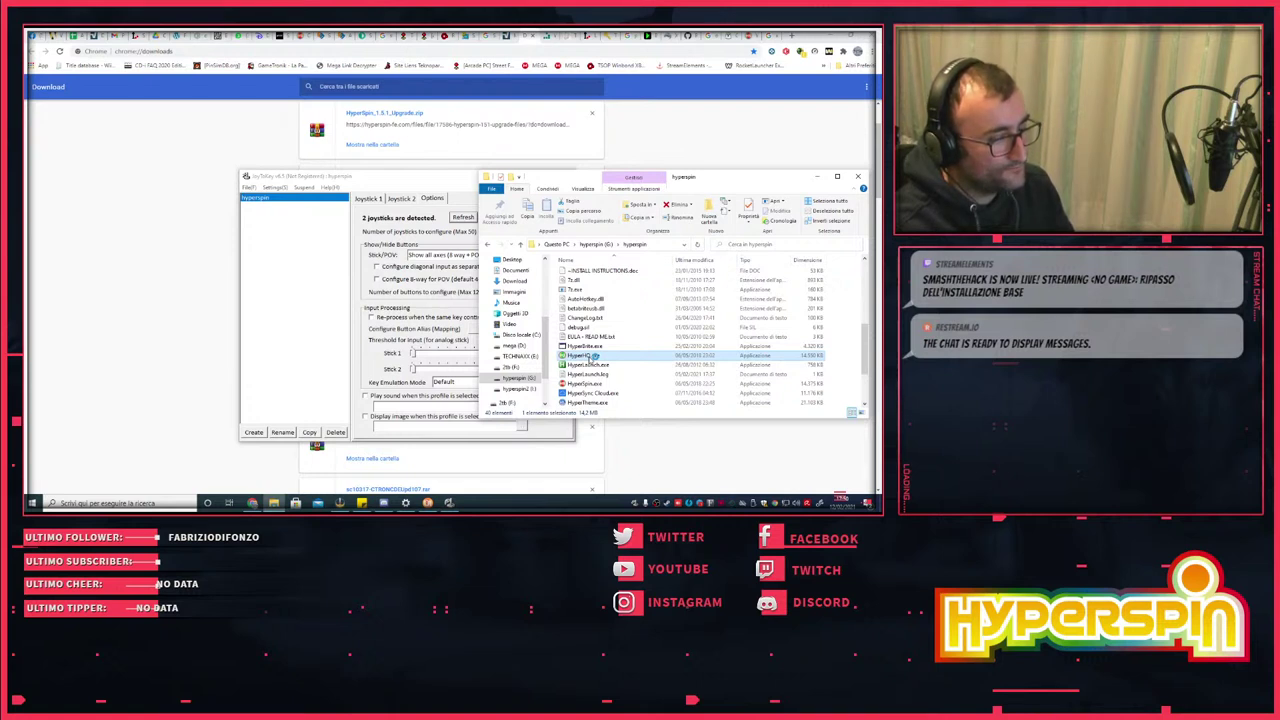
# - End every running HyperHQ.exe process in Task Manager and close Task Manager
pyautogui.rightClick(565, 503)
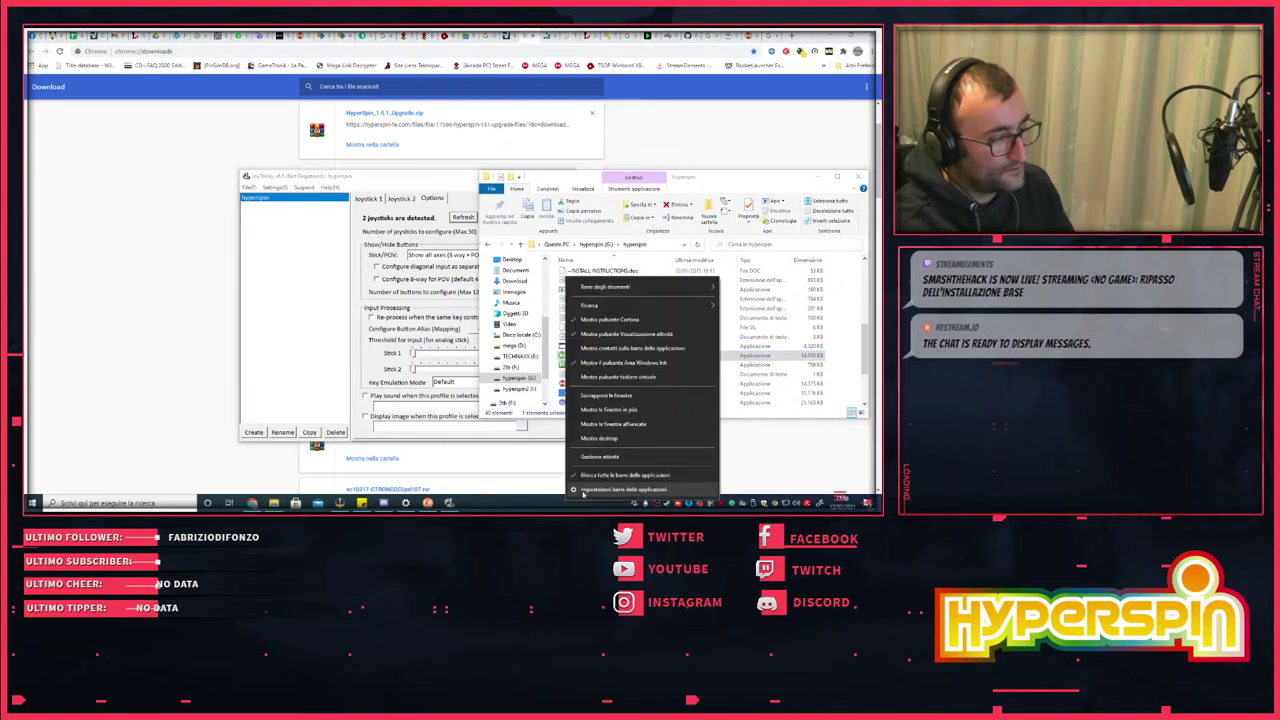
pyautogui.click(600, 459)
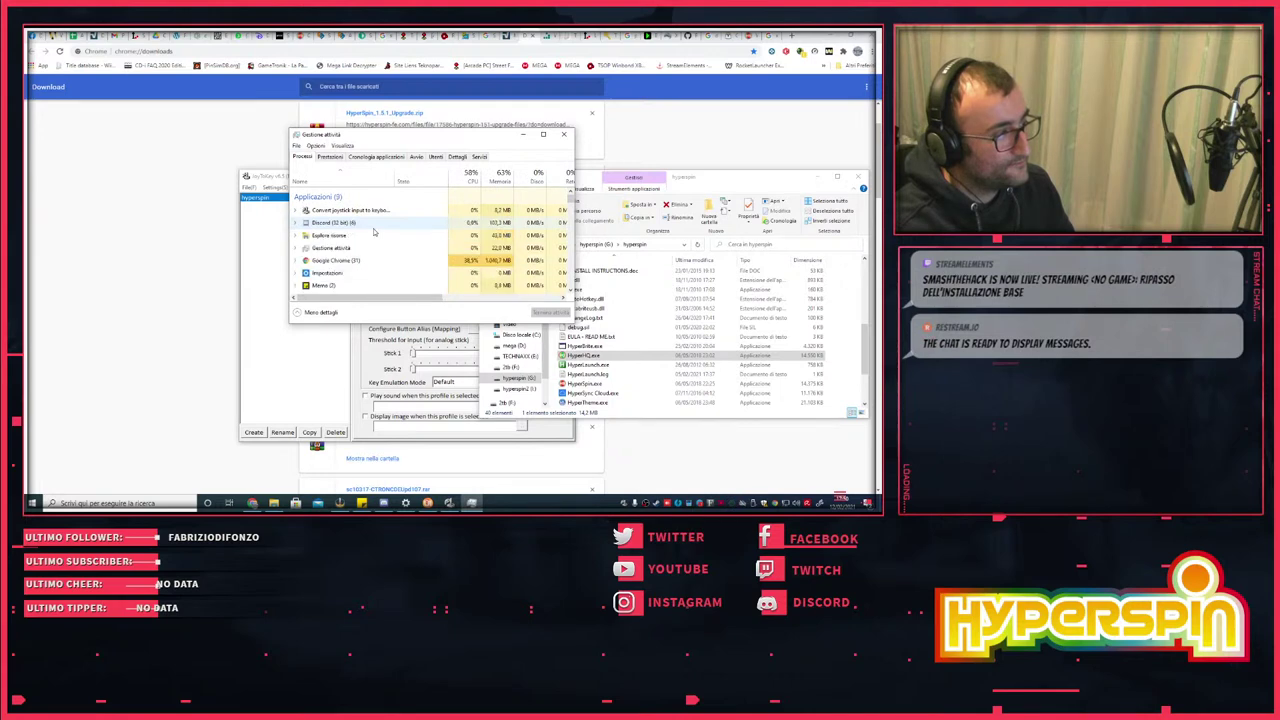
pyautogui.scroll(-2, 374, 231)
pyautogui.scroll(-5, 374, 231)
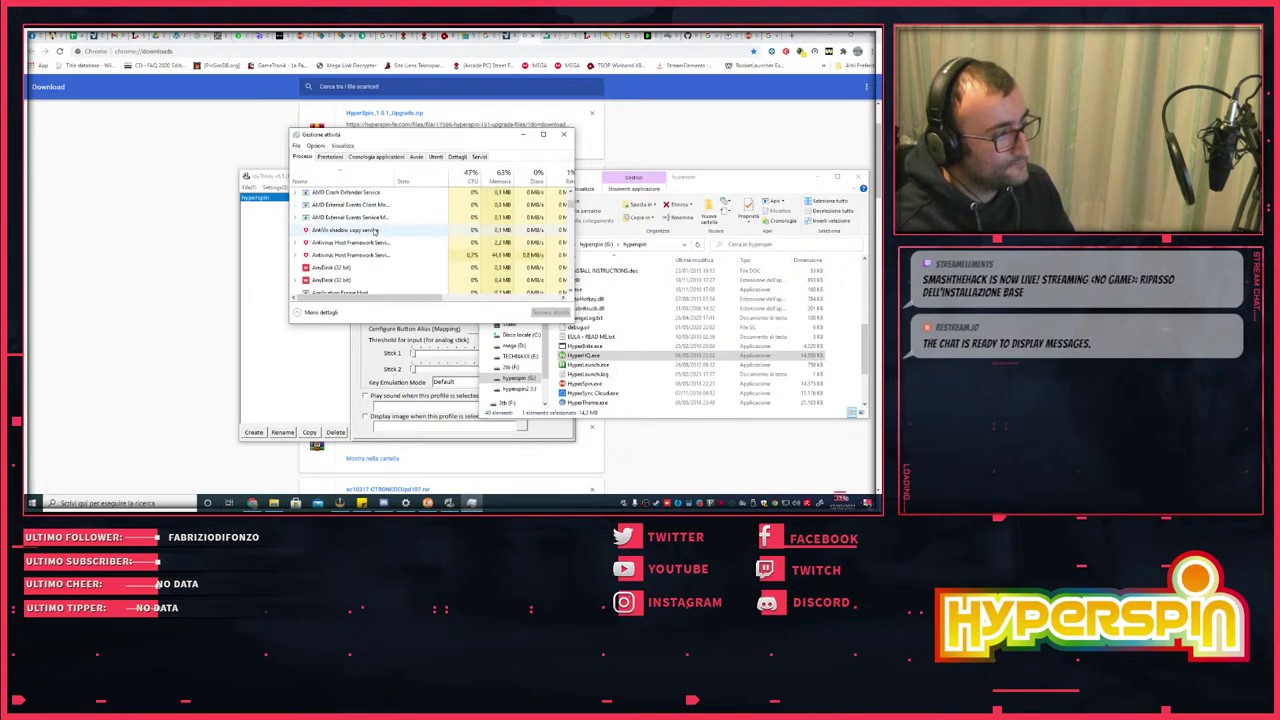
pyautogui.scroll(-3, 374, 231)
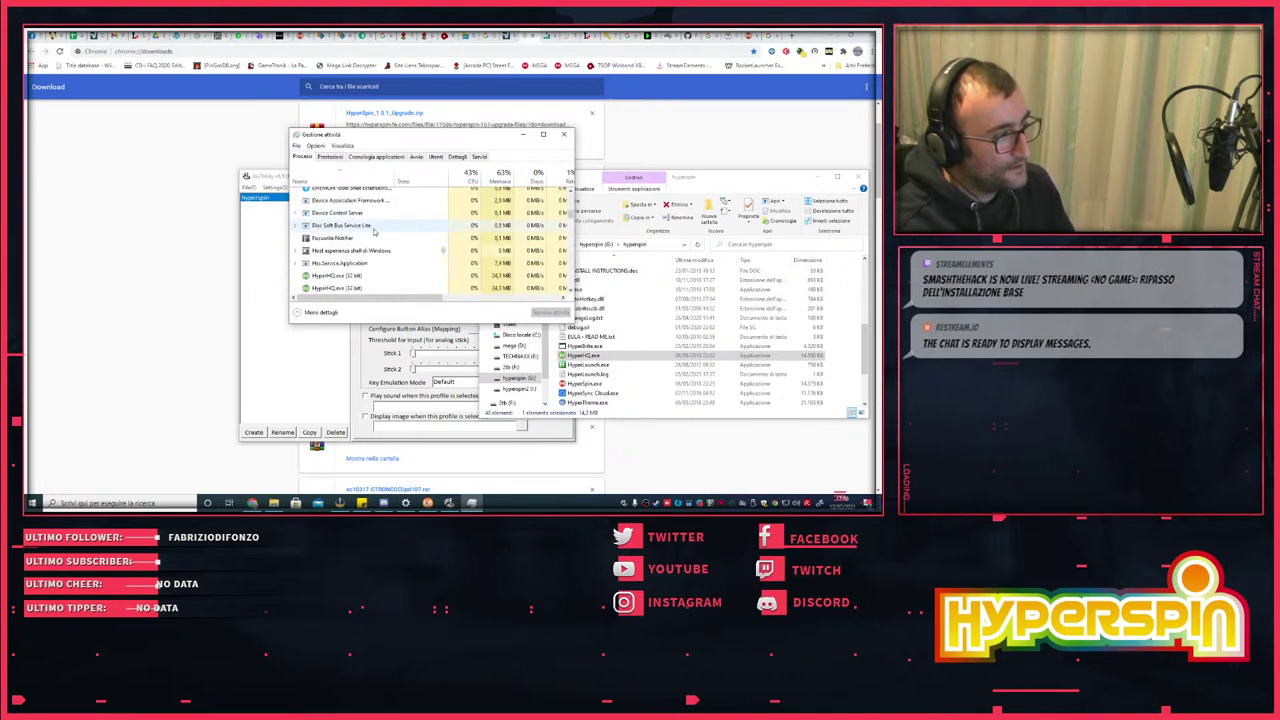
pyautogui.click(341, 222)
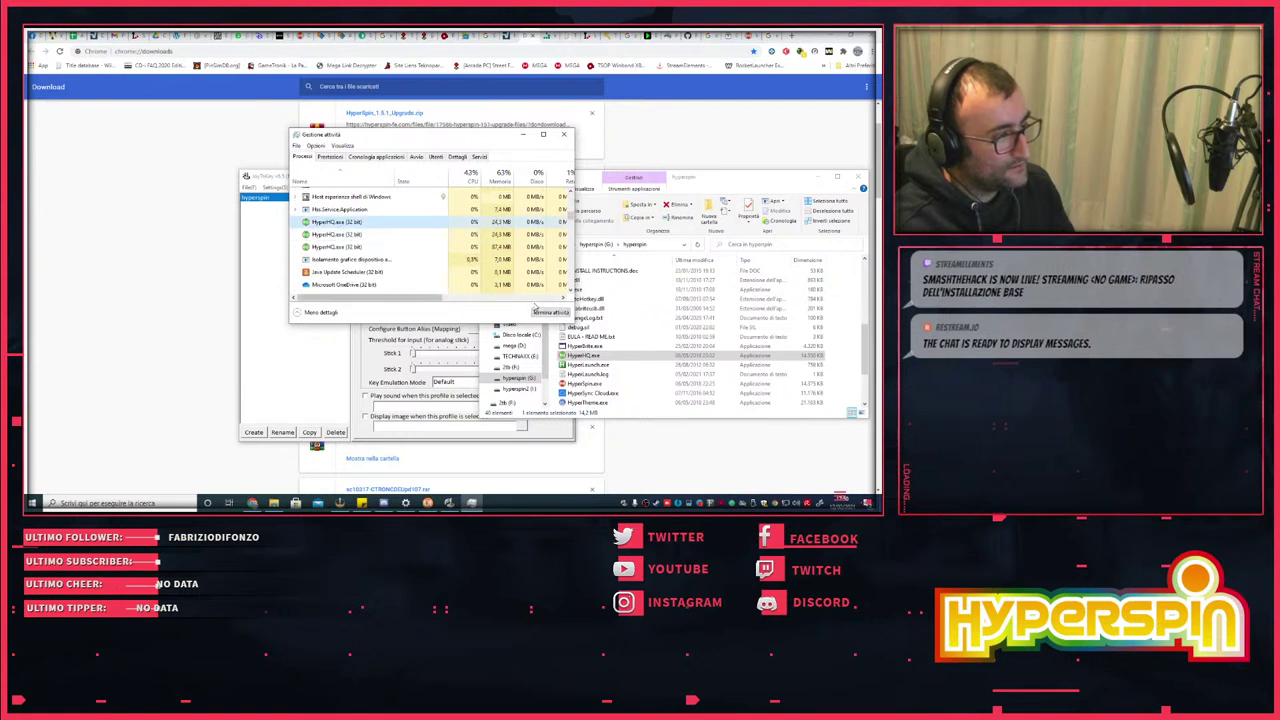
pyautogui.press('Delete')
pyautogui.click(330, 234)
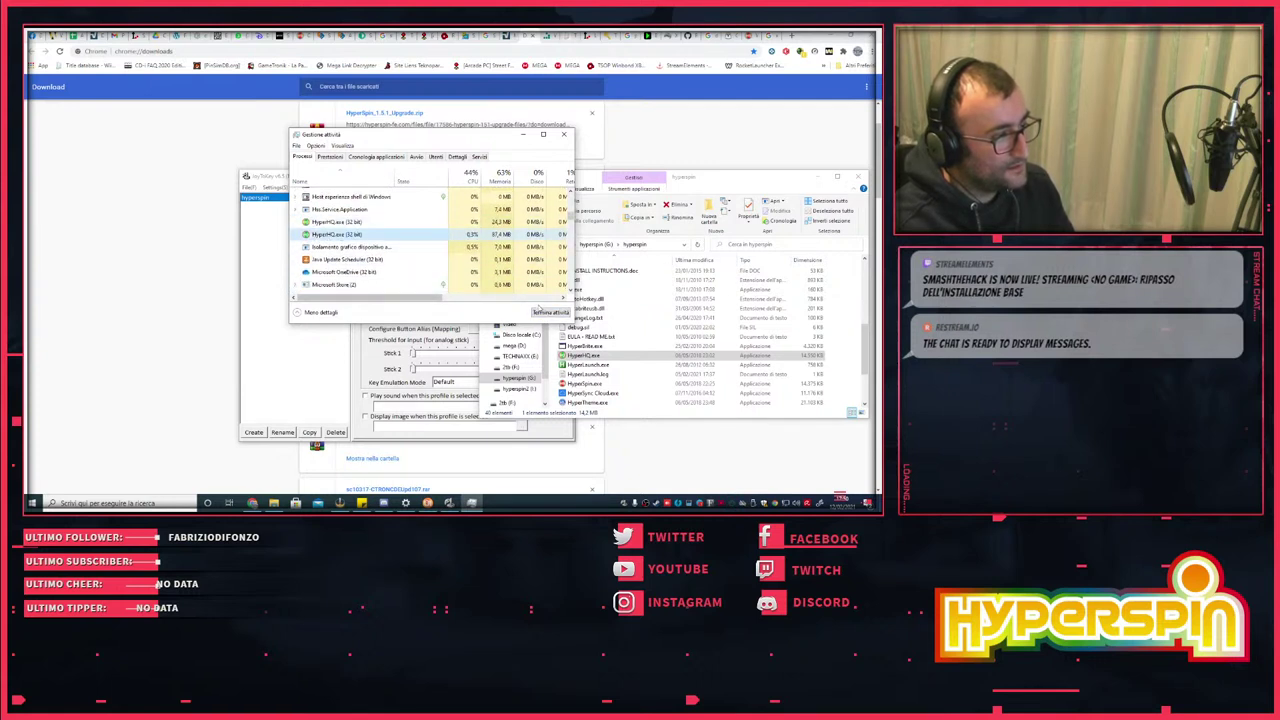
pyautogui.press('Delete')
pyautogui.click(330, 222)
pyautogui.press('Delete')
pyautogui.scroll(-3, 330, 228)
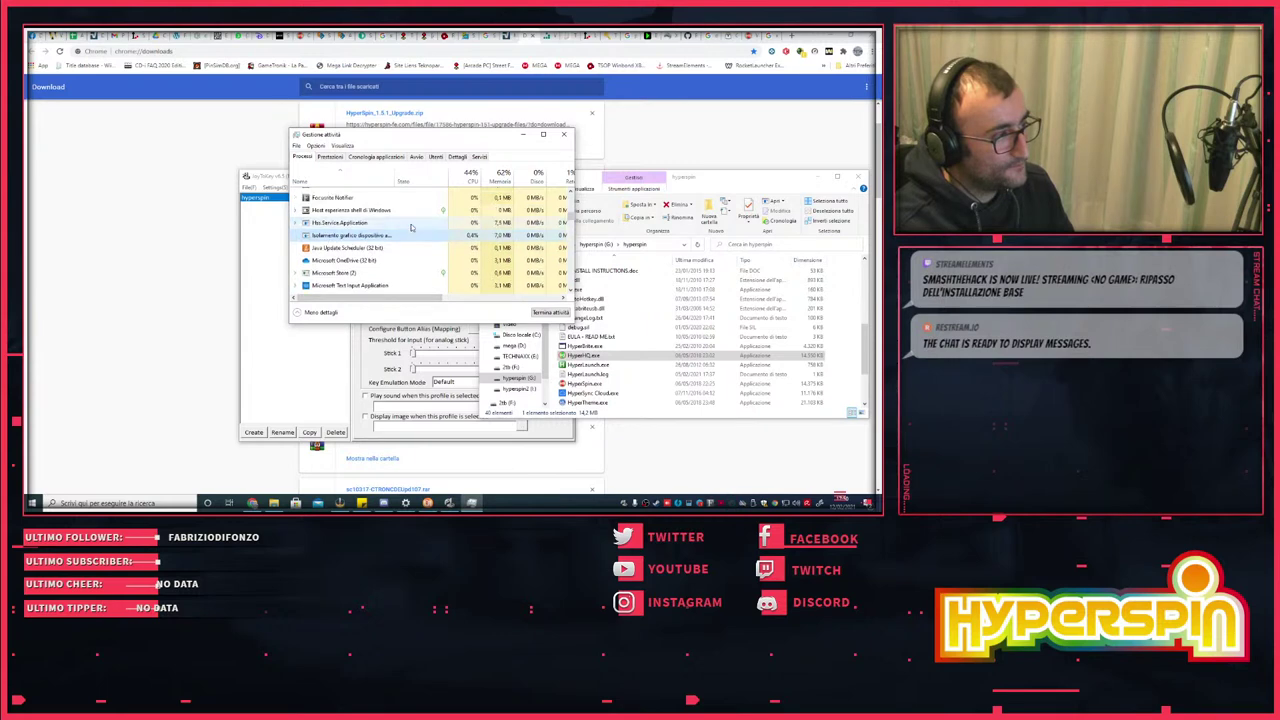
pyautogui.click(566, 133)
# - Reopen HyperHQ, enable fullscreen with a windowed resolution of 1920 x 1080, and close it
pyautogui.click(586, 357)
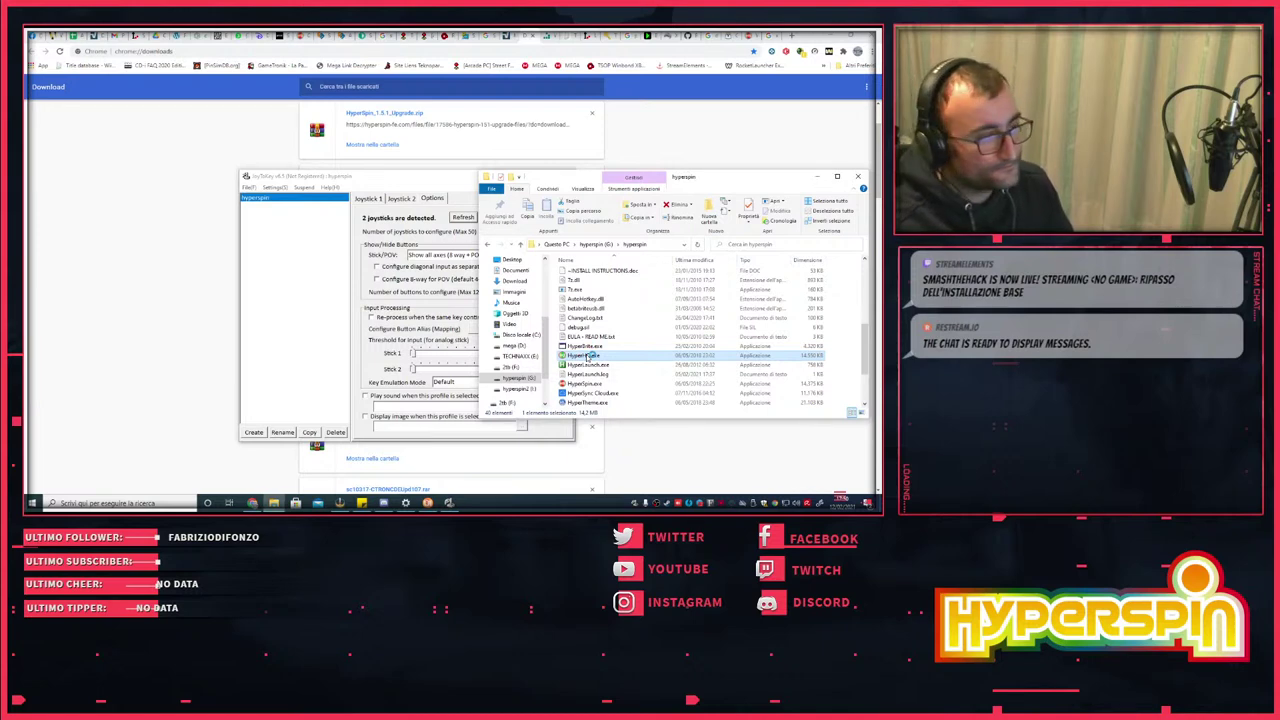
pyautogui.doubleClick(586, 357)
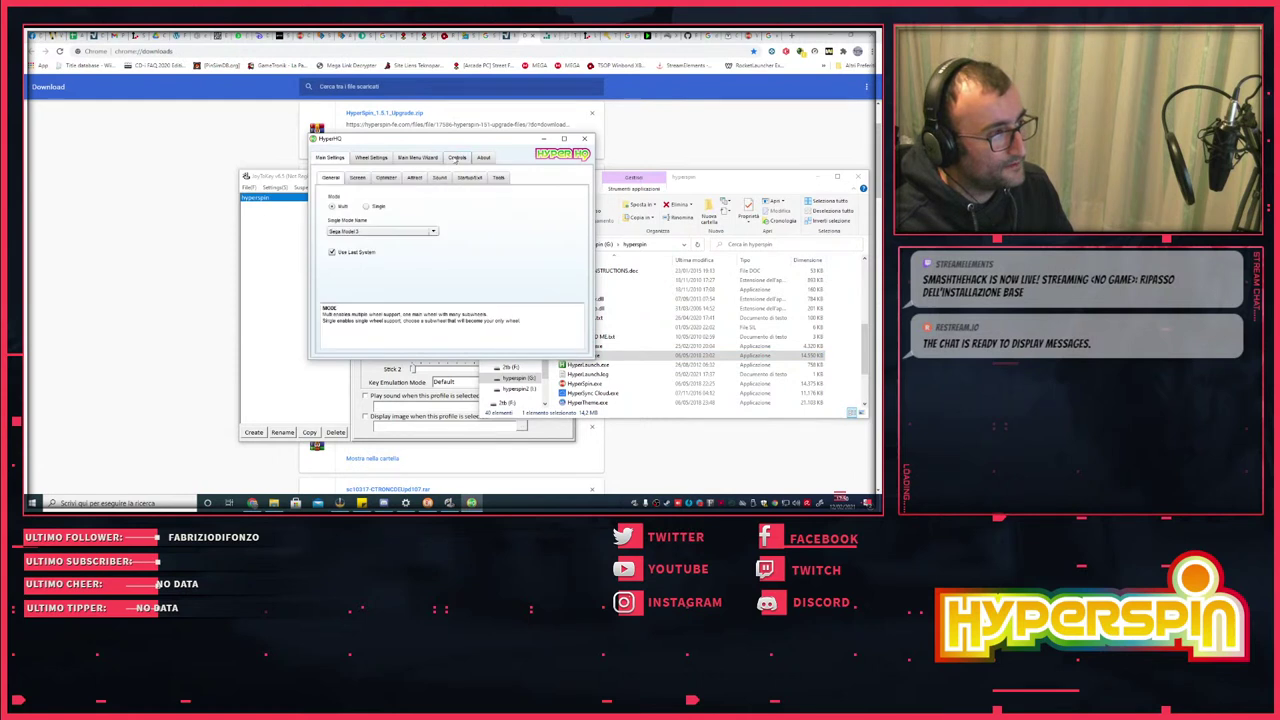
pyautogui.click(357, 178)
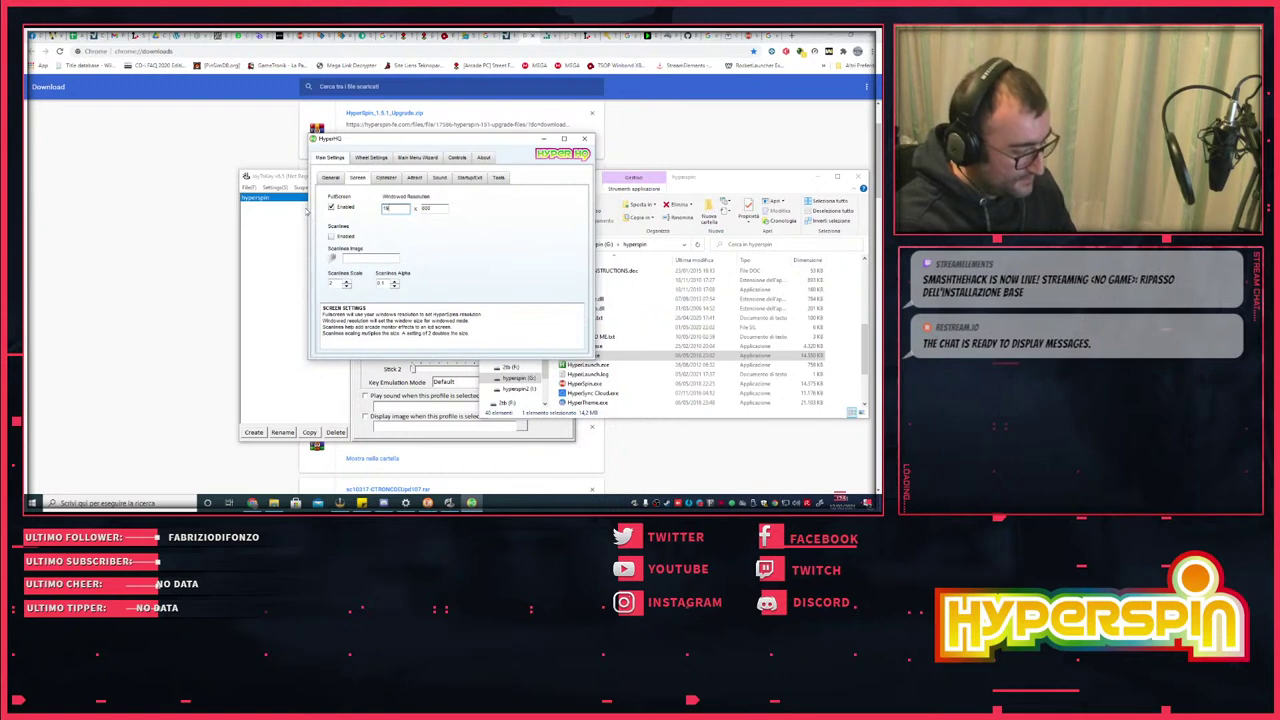
pyautogui.doubleClick(440, 207)
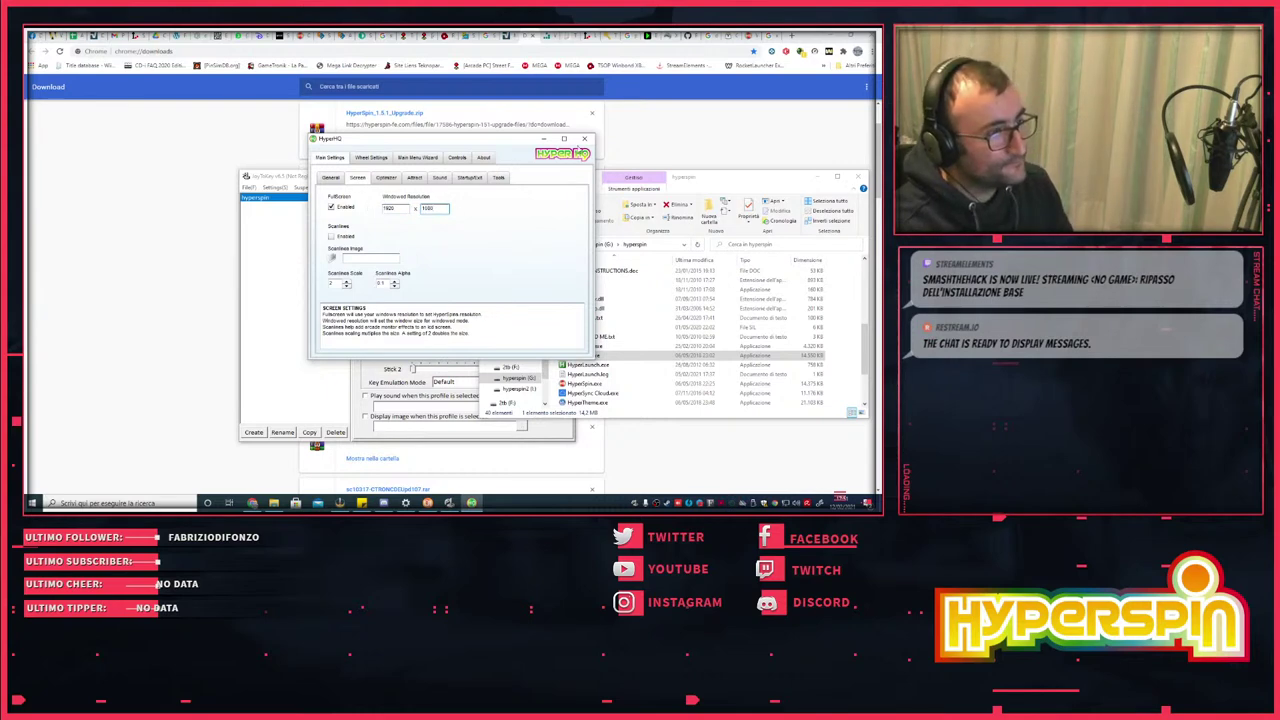
pyautogui.click(584, 139)
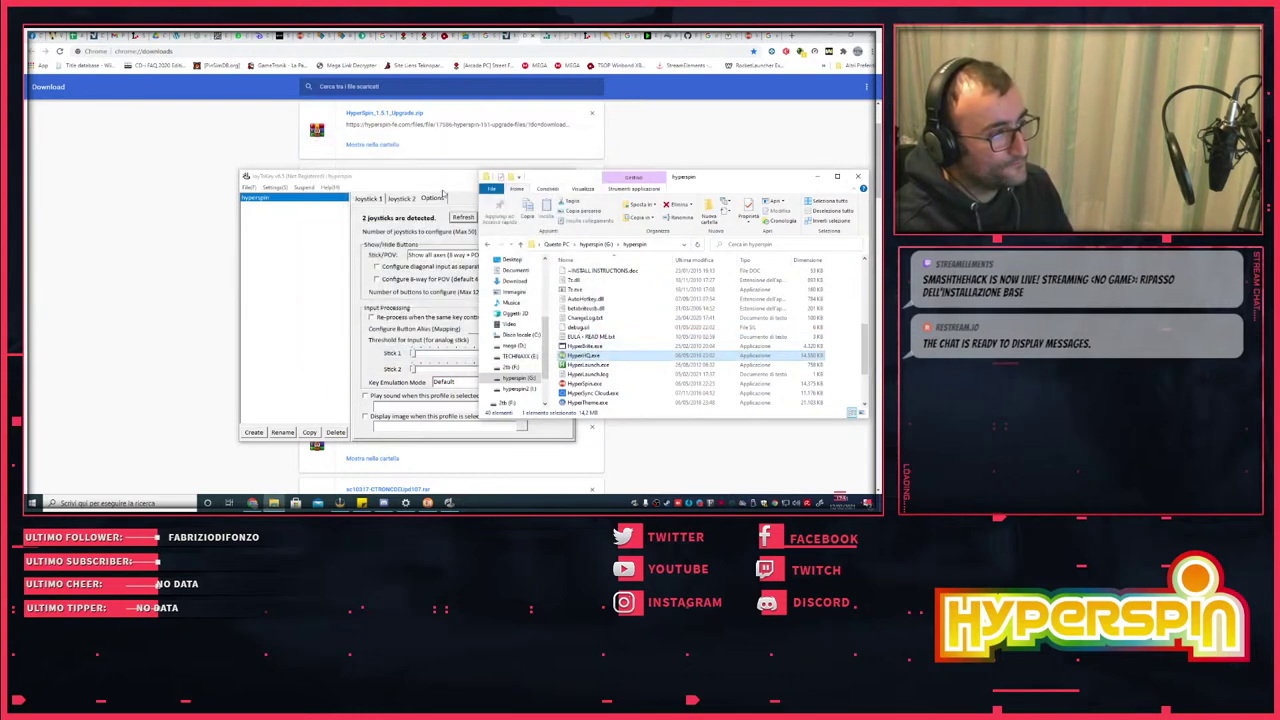
# - Minimize JoyToKey, then launch the game 005 from HyperSpin's MAME wheel and quit it to test the joystick controls
pyautogui.click(444, 194)
pyautogui.click(521, 177)
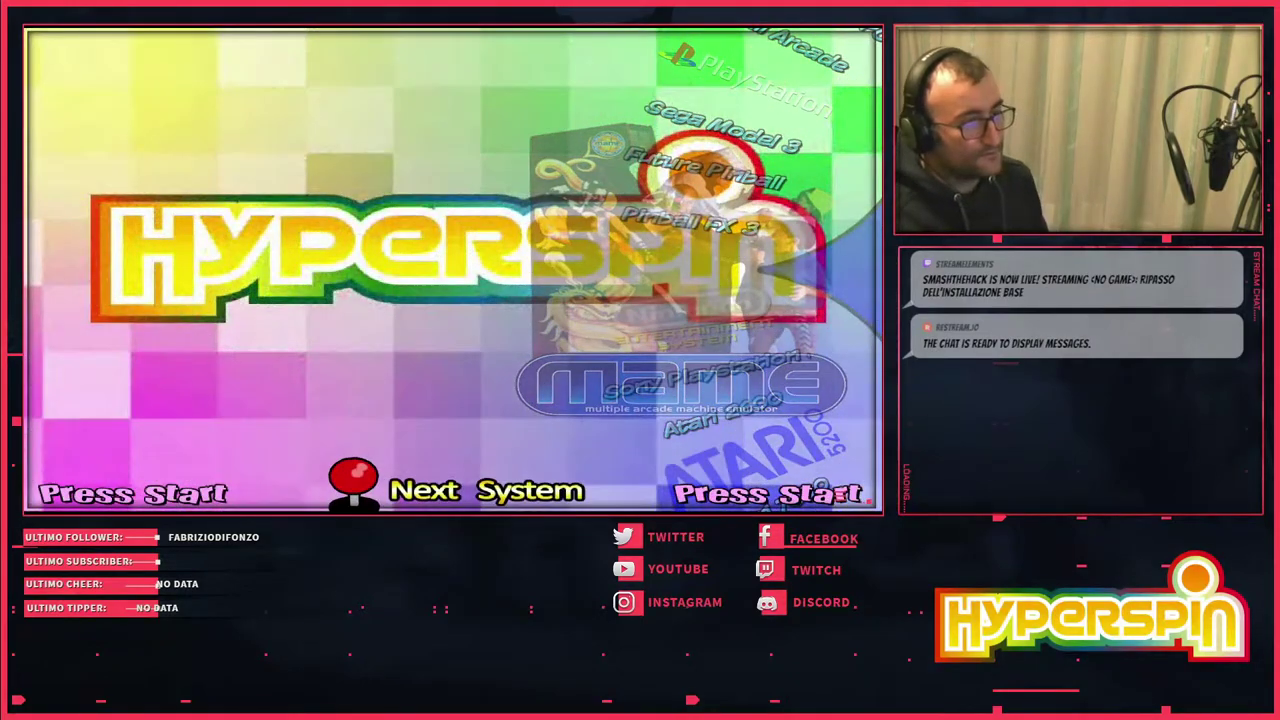
pyautogui.press('Return')
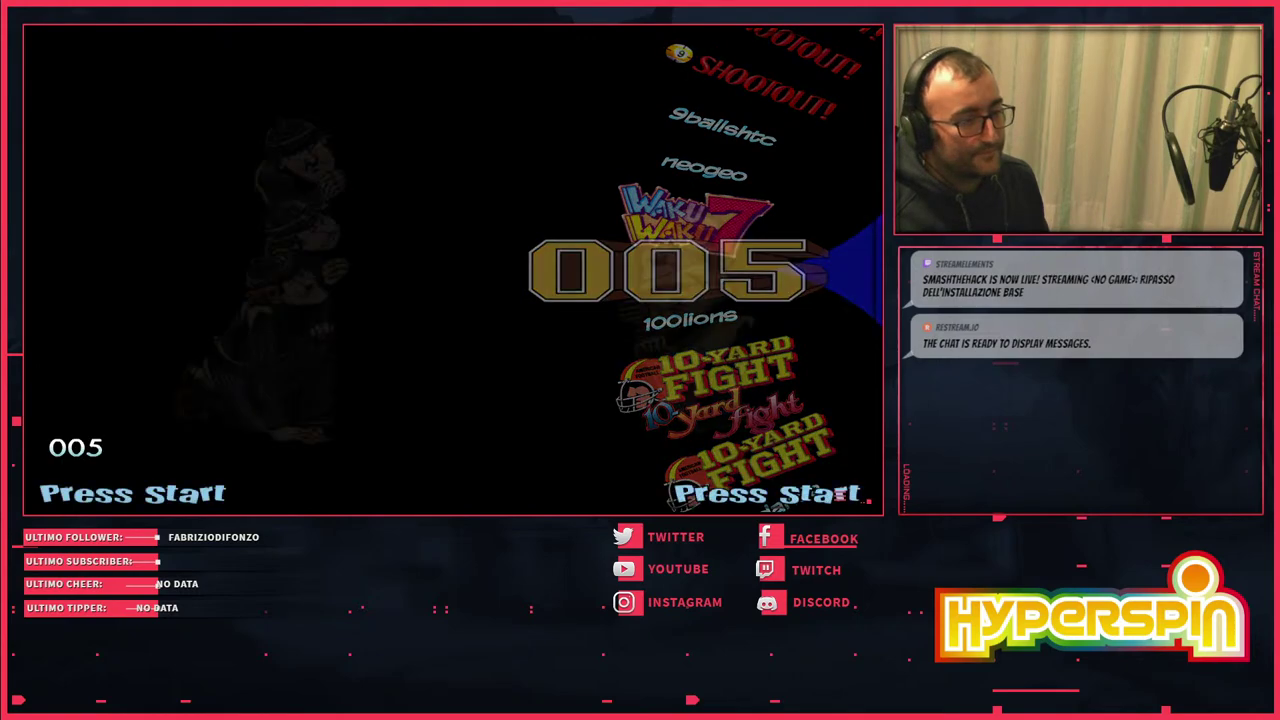
pyautogui.press('Return')
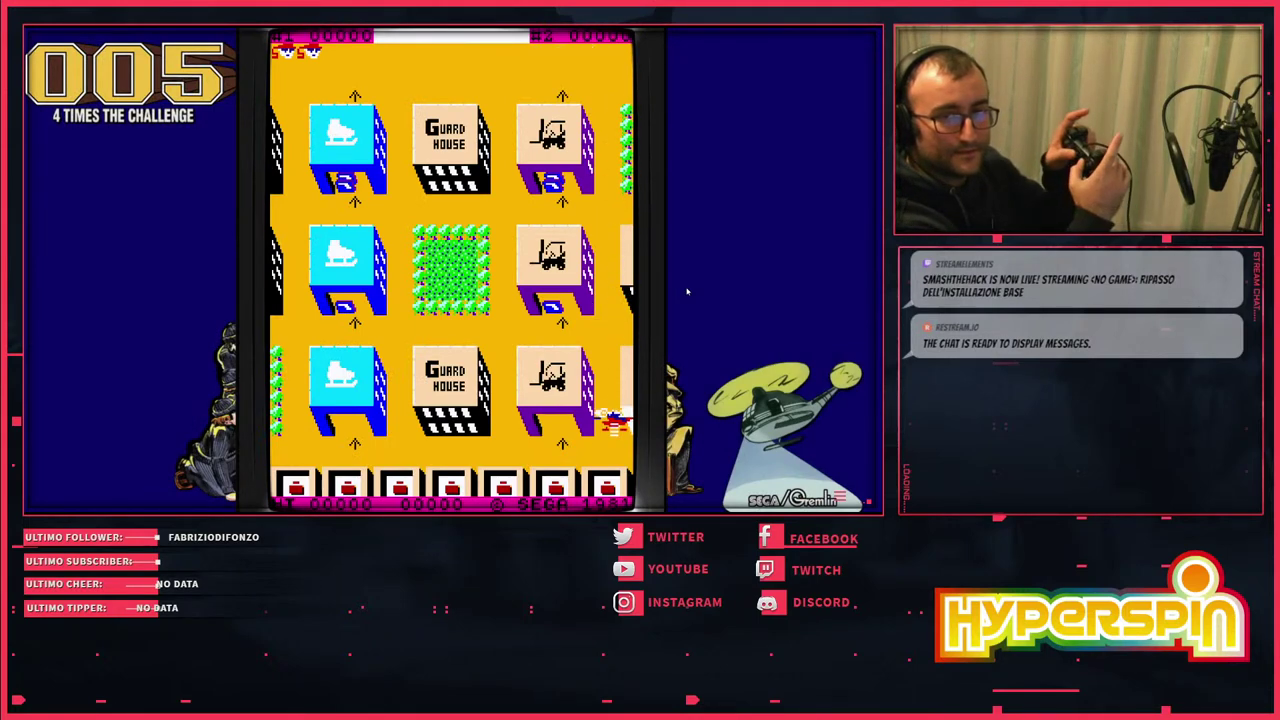
pyautogui.press('Escape')
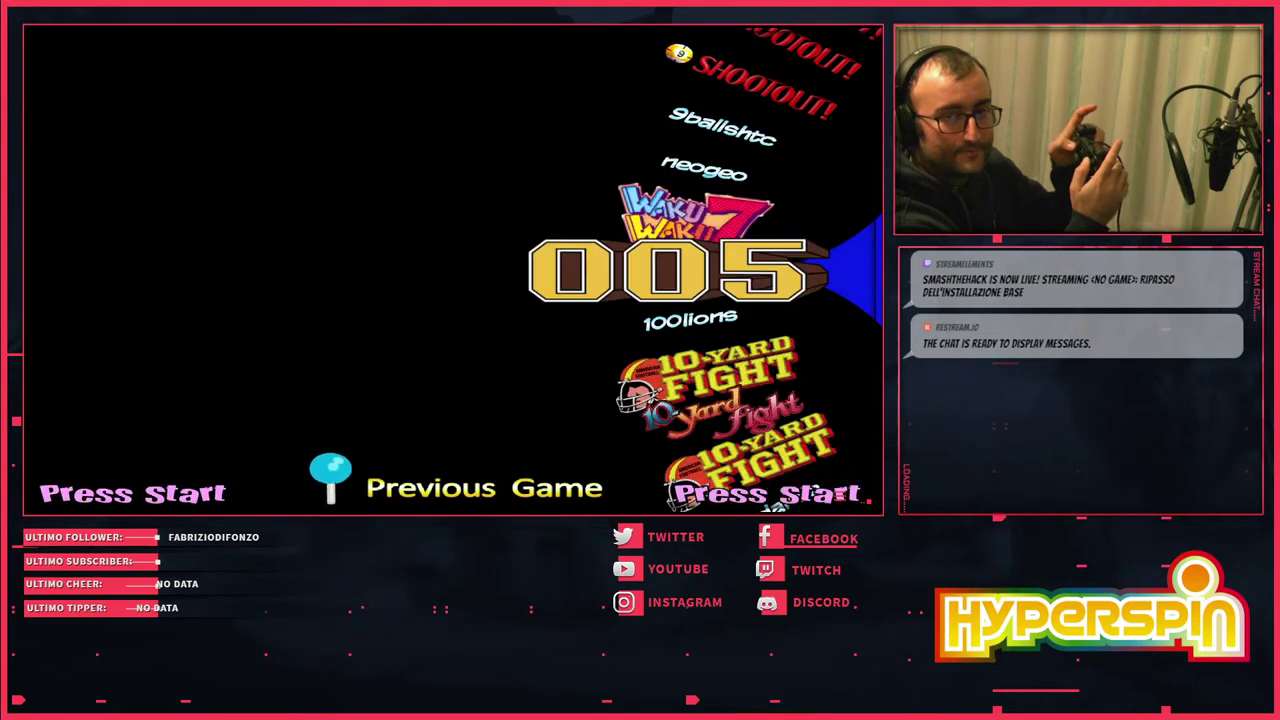
# - Test joystick navigation by moving up and down the MAME game wheel, ending on 005
pyautogui.press('Down')
pyautogui.press('Up')
pyautogui.press('Up')
pyautogui.press('Up')
pyautogui.press('Up')
pyautogui.press('Up')
pyautogui.press('Up')
pyautogui.press('Up')
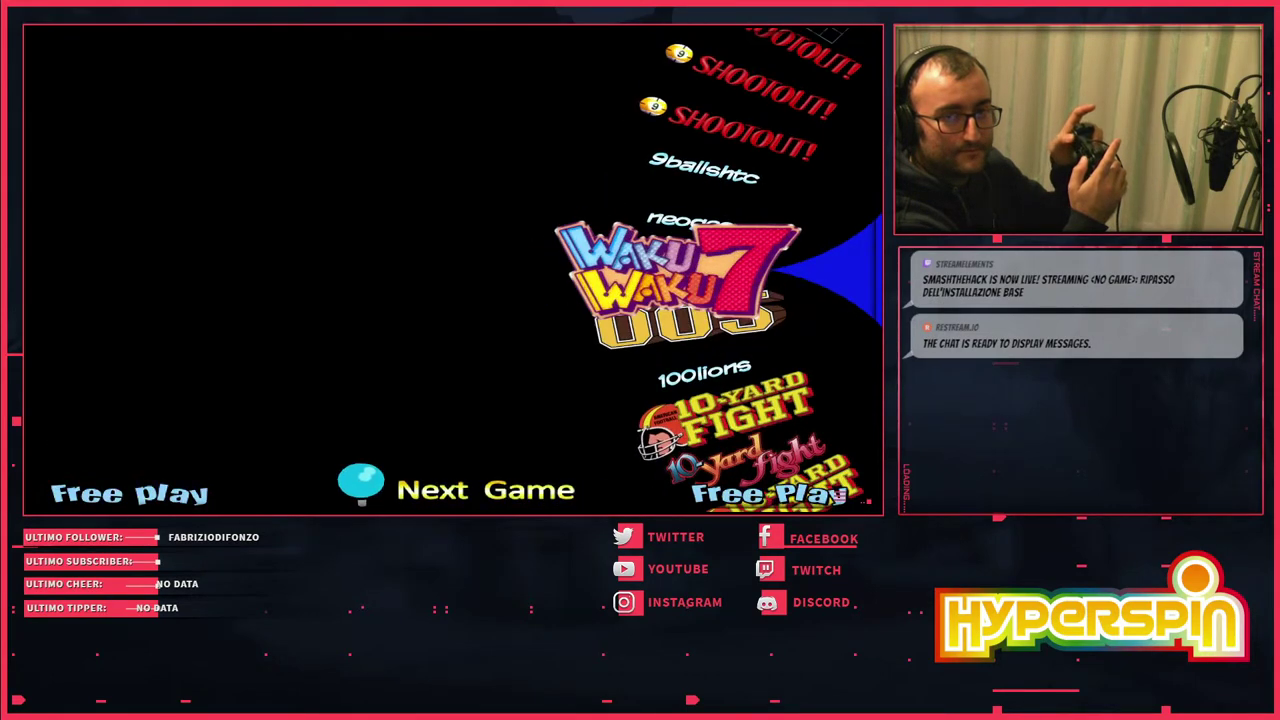
pyautogui.press('Up')
pyautogui.press('Up')
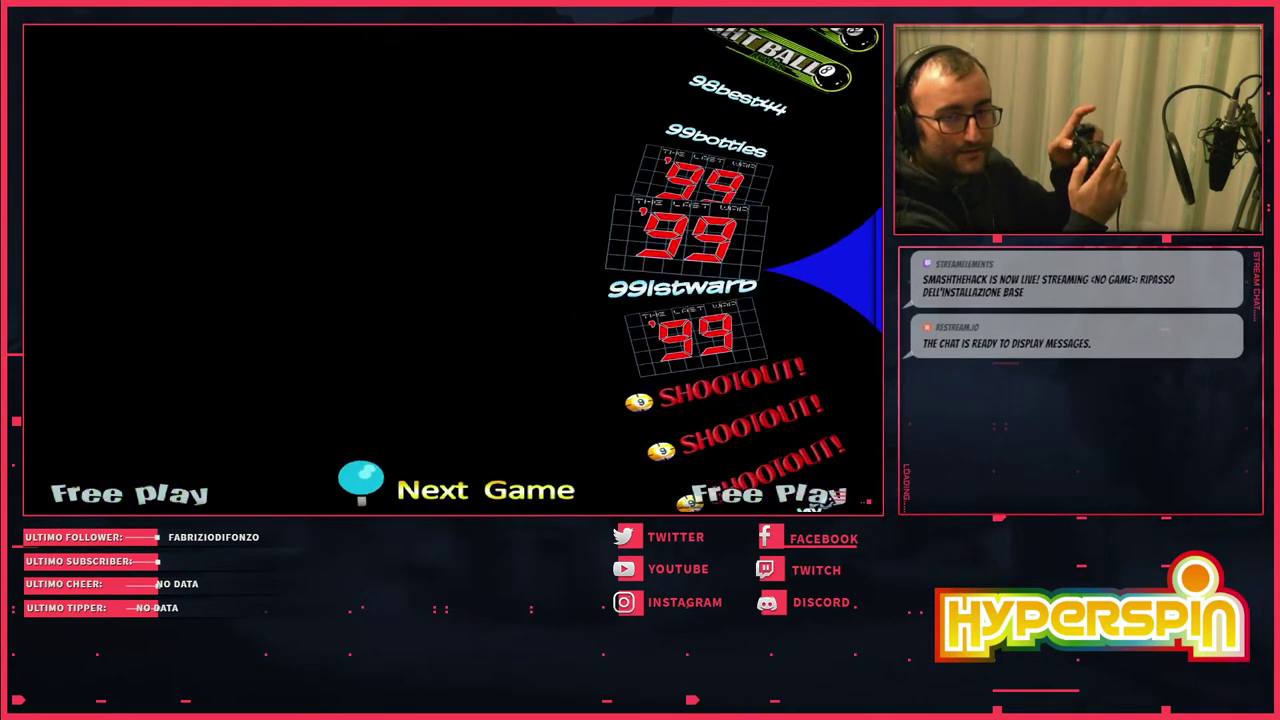
pyautogui.press('Down')
pyautogui.press('Down')
pyautogui.press('Down')
pyautogui.press('Down')
pyautogui.press('Down')
pyautogui.press('Down')
pyautogui.press('Down')
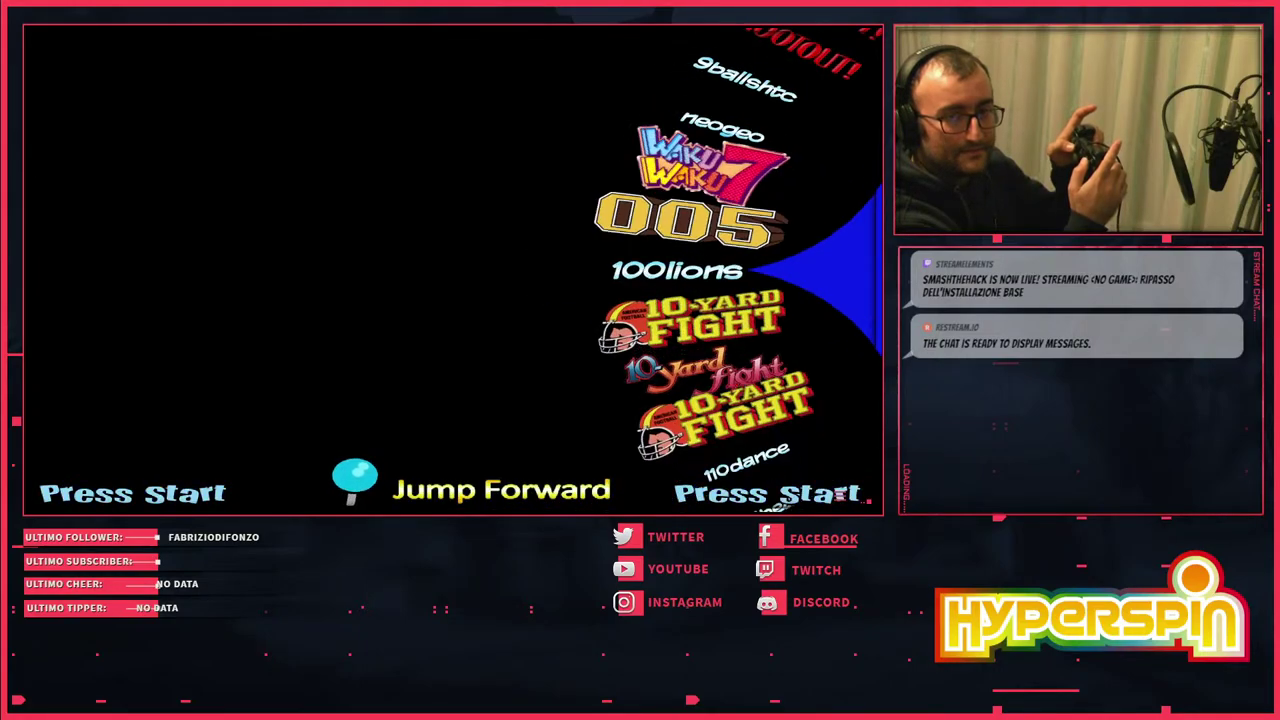
pyautogui.press('Up')
pyautogui.press('Up')
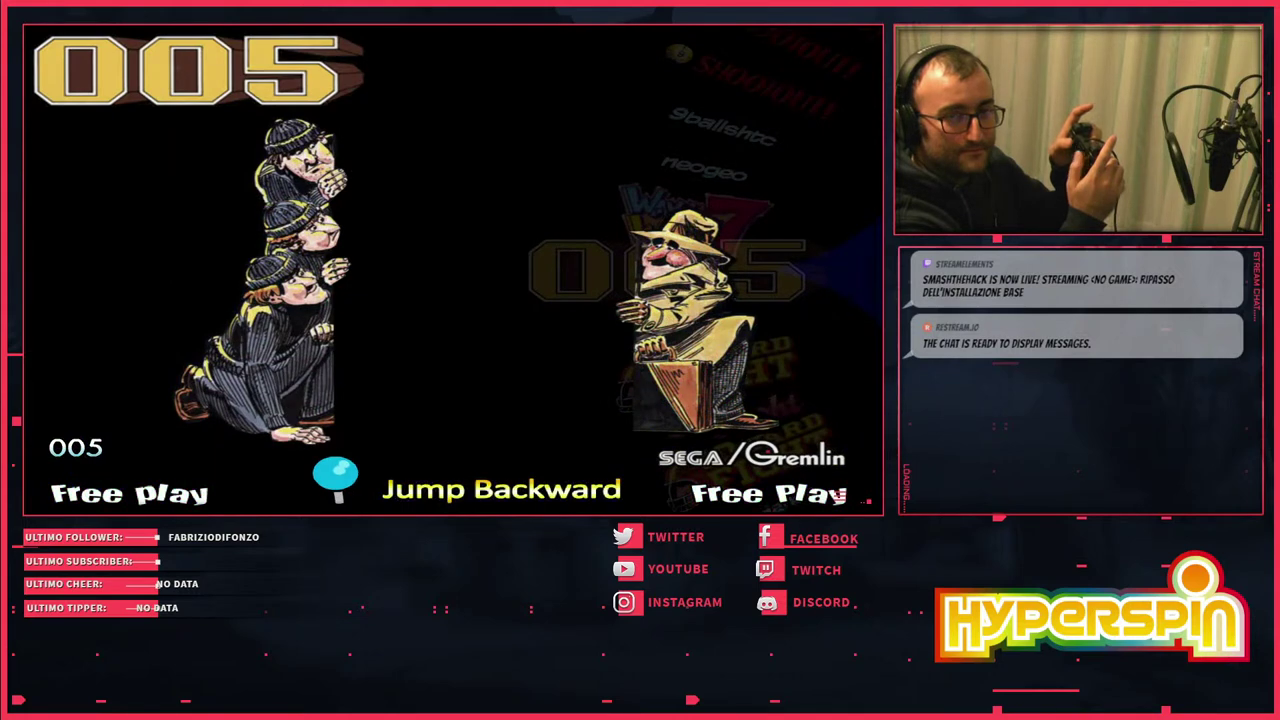
# - Leave the MAME game wheel and exit HyperSpin, confirming with Yes
pyautogui.press('Escape')
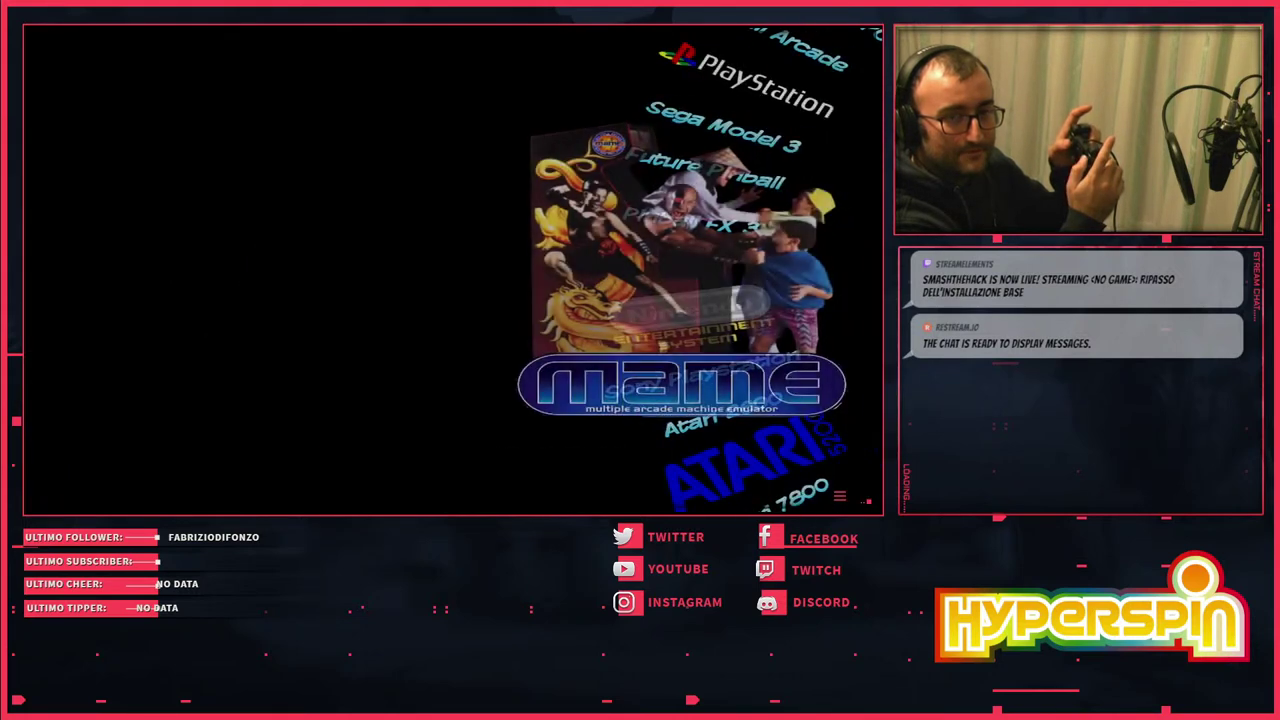
pyautogui.press('Escape')
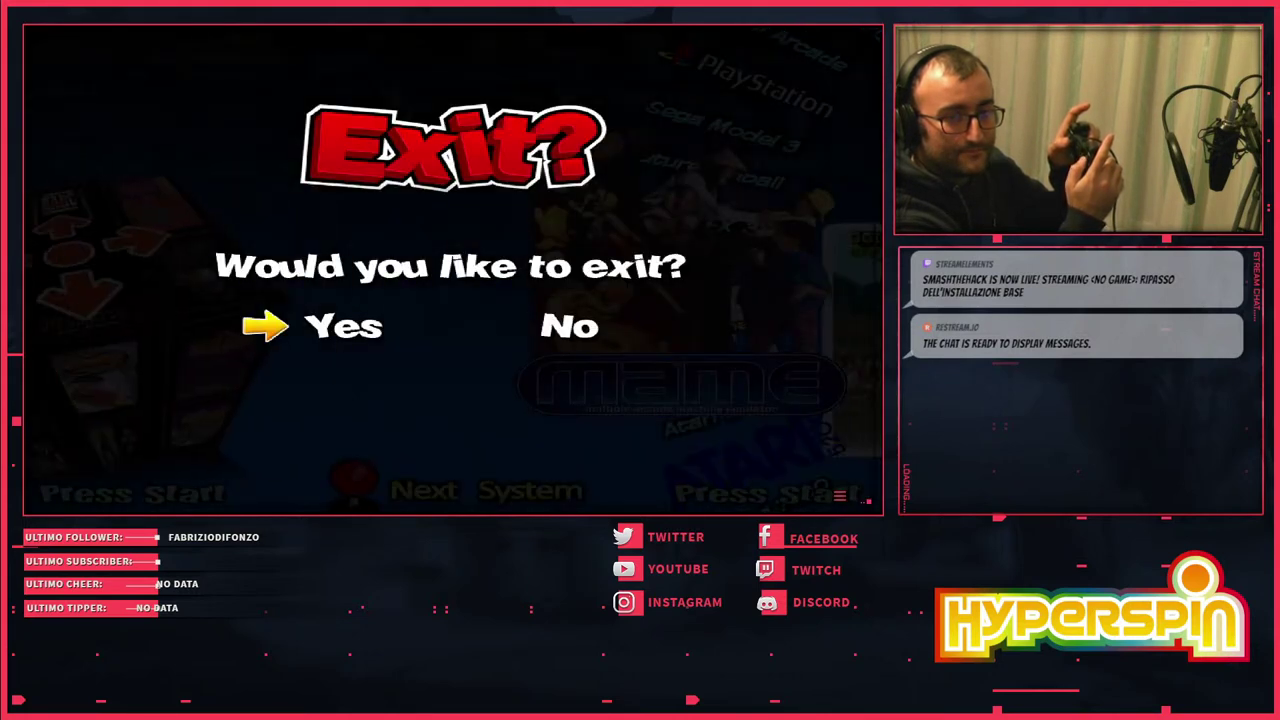
pyautogui.press('Return')
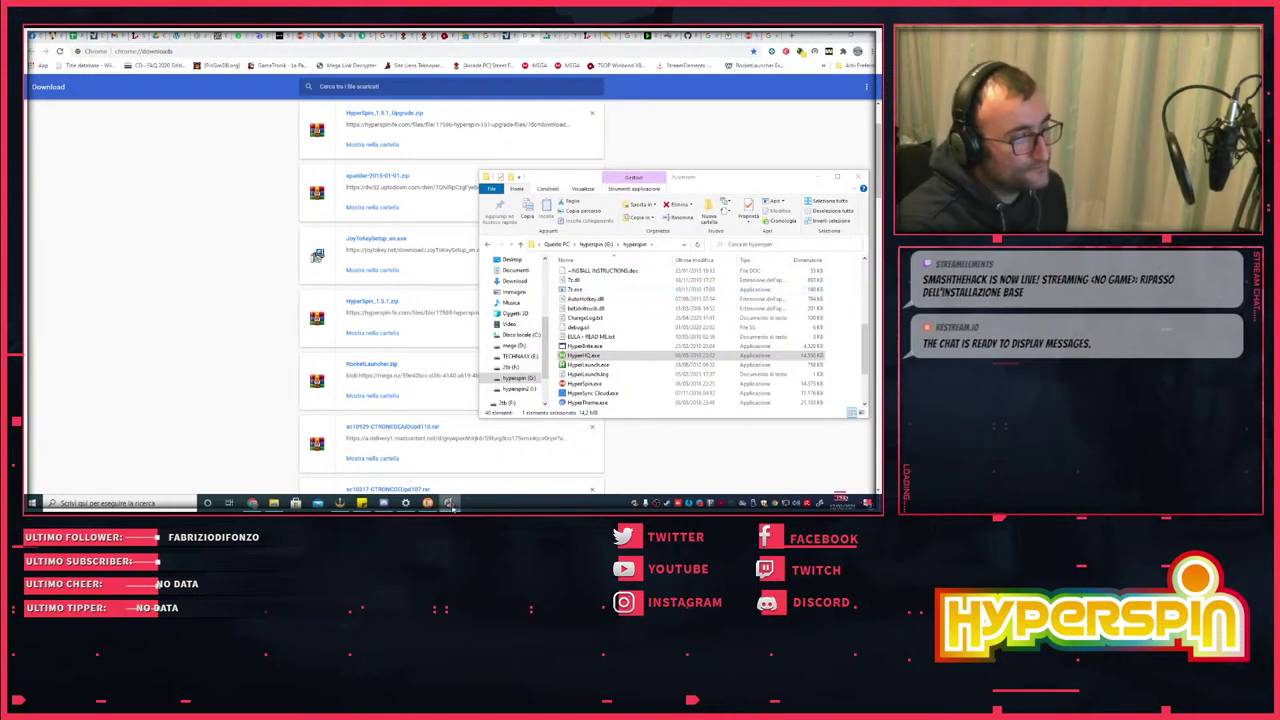
# - Open JoyToKey, examine Joystick 1's button list down to Button 32 in the RocketLauncherUI profile, and minimize the window
pyautogui.click(449, 503)
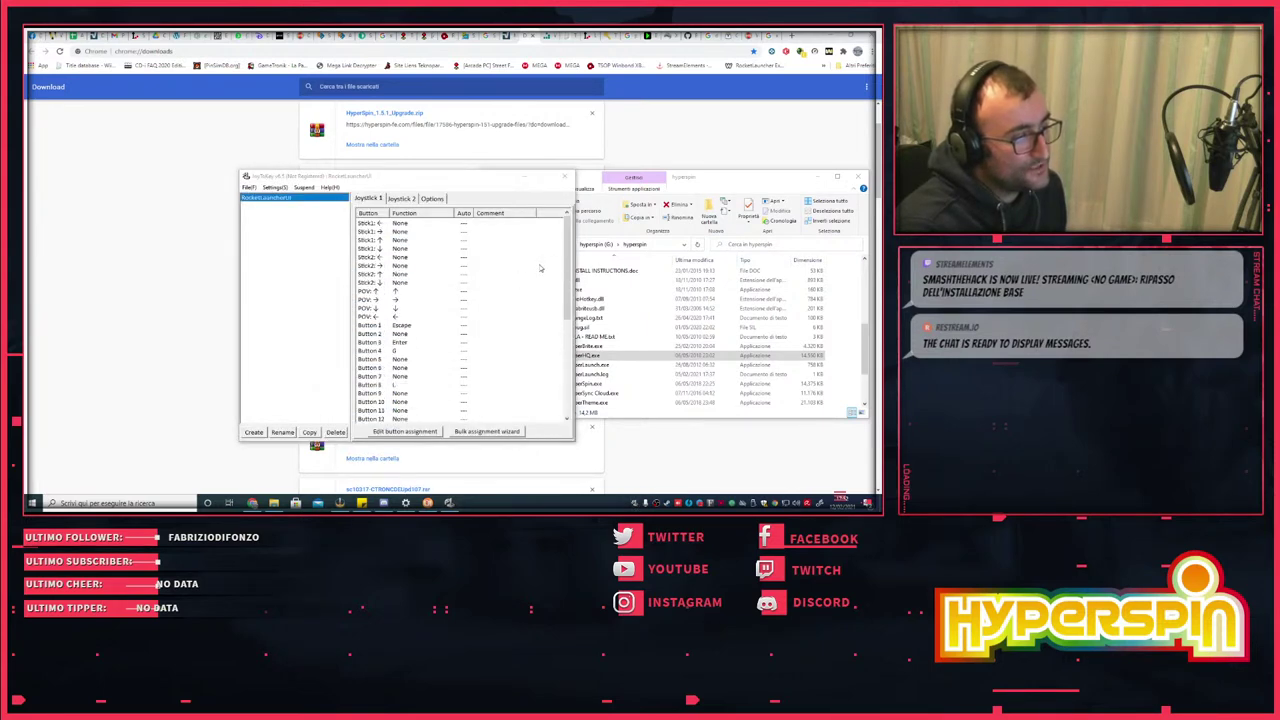
pyautogui.scroll(-7, 540, 268)
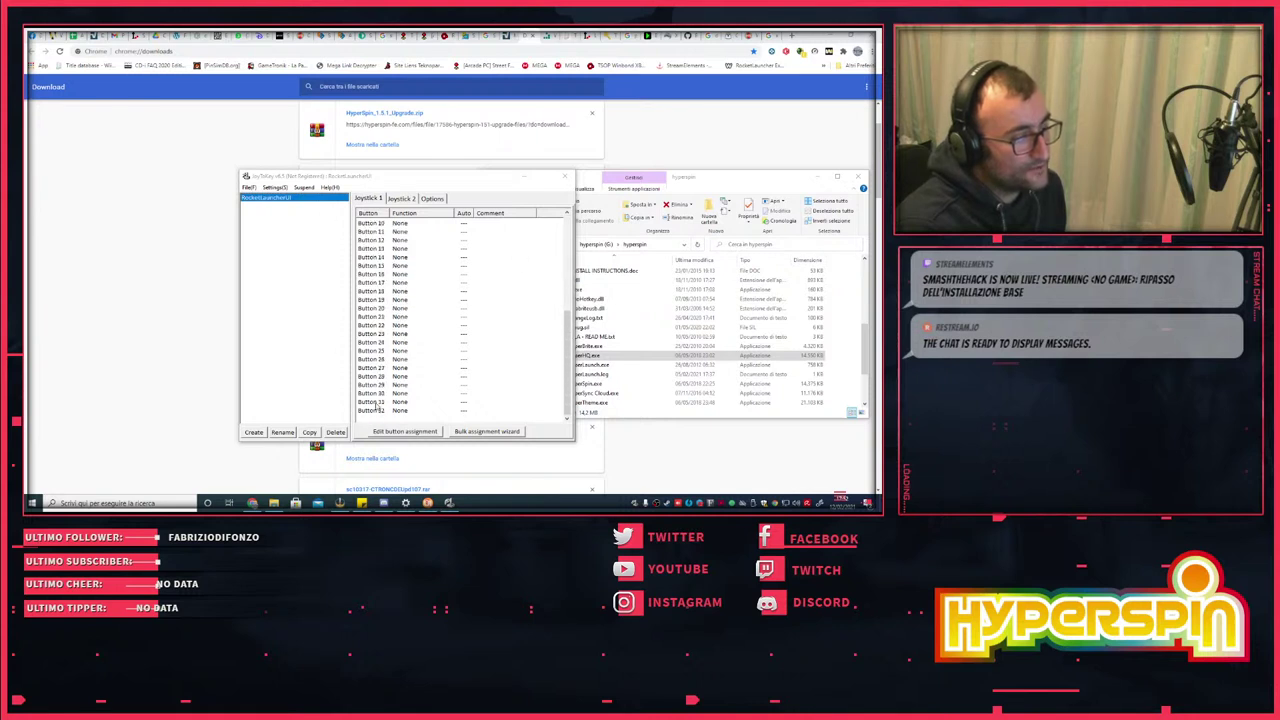
pyautogui.click(381, 411)
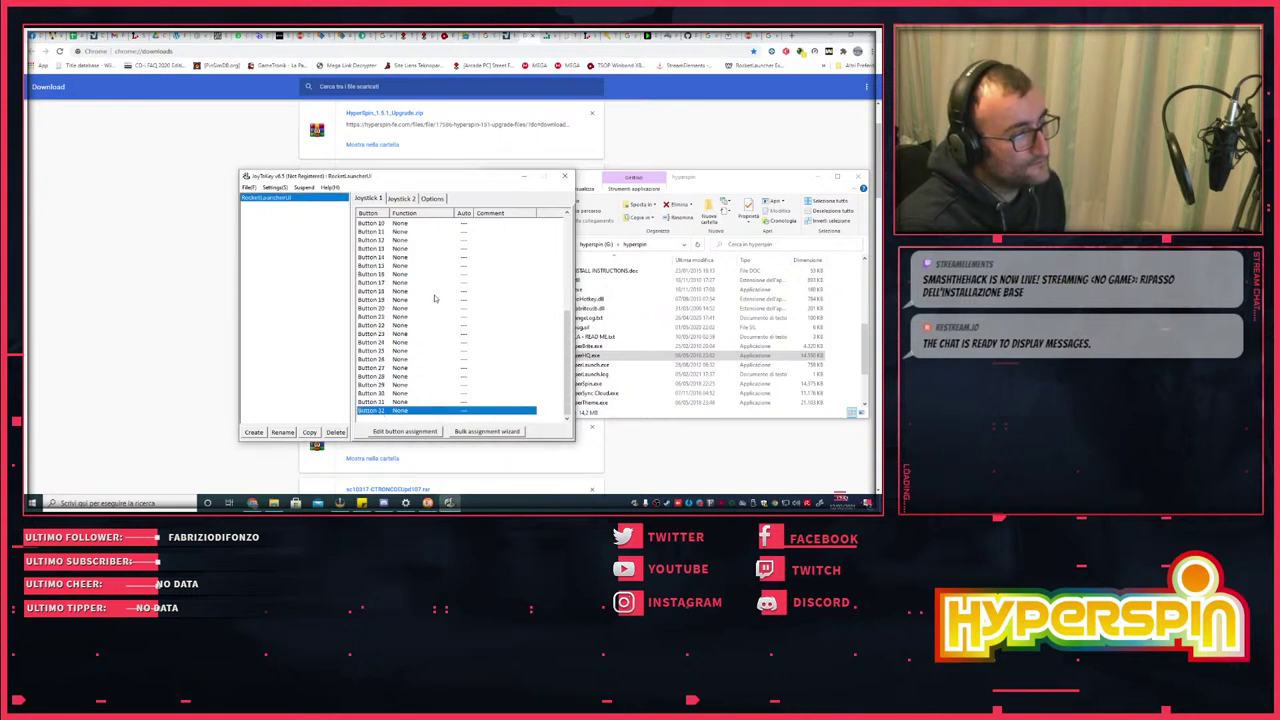
pyautogui.click(526, 178)
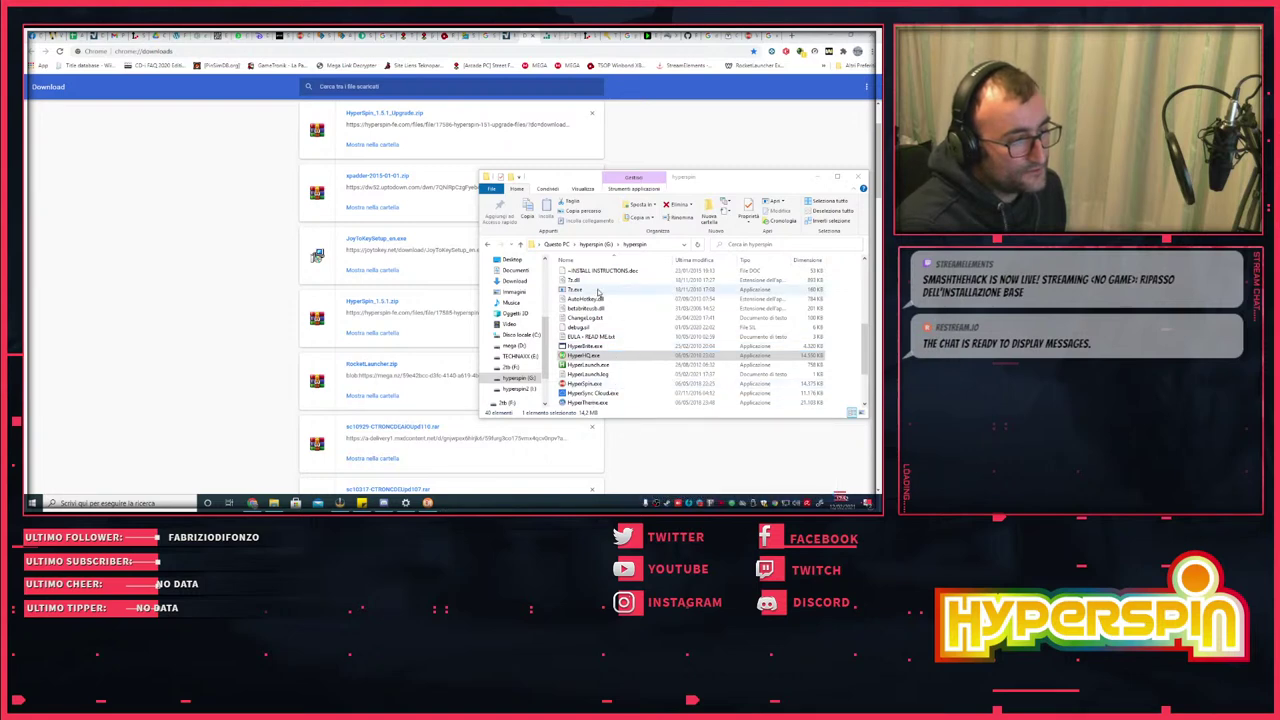
# - Launch HyperSpin.exe from the hyperspin folder, exit it with Yes, and check which profile JoyToKey has active
pyautogui.scroll(8, 615, 299)
pyautogui.scroll(-2, 617, 300)
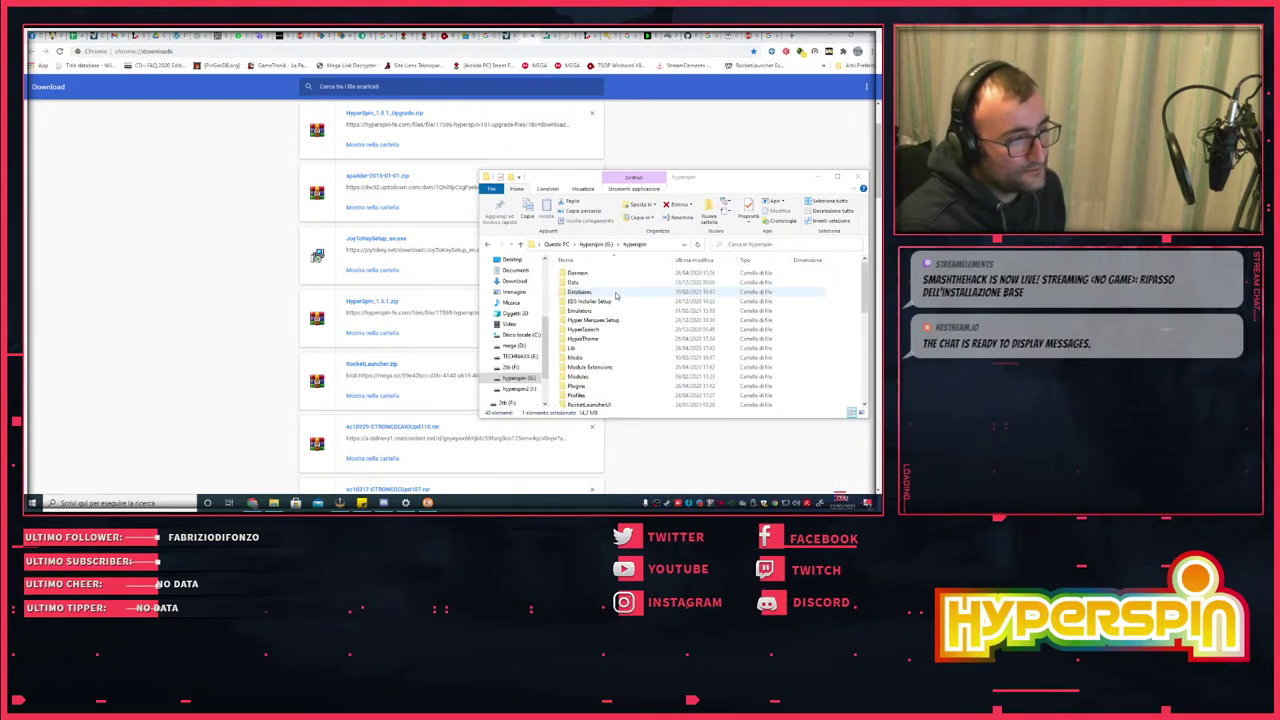
pyautogui.click(605, 353)
pyautogui.scroll(-5, 620, 345)
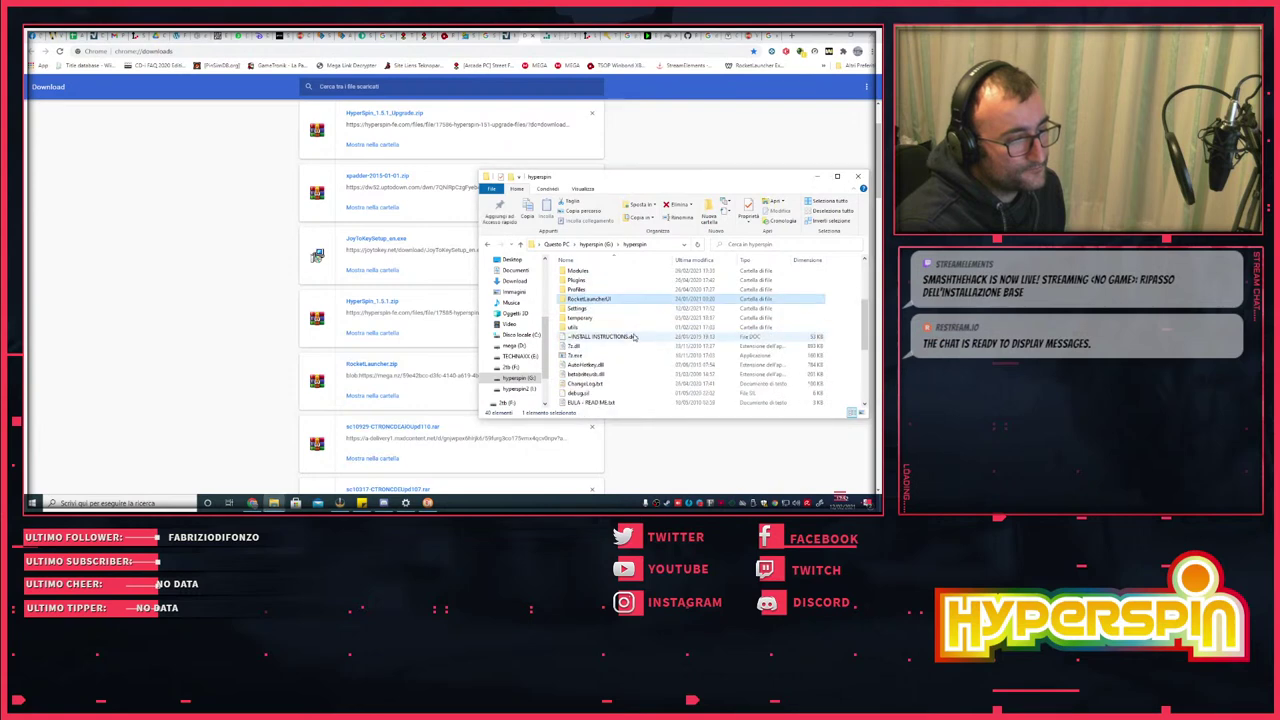
pyautogui.scroll(5, 632, 336)
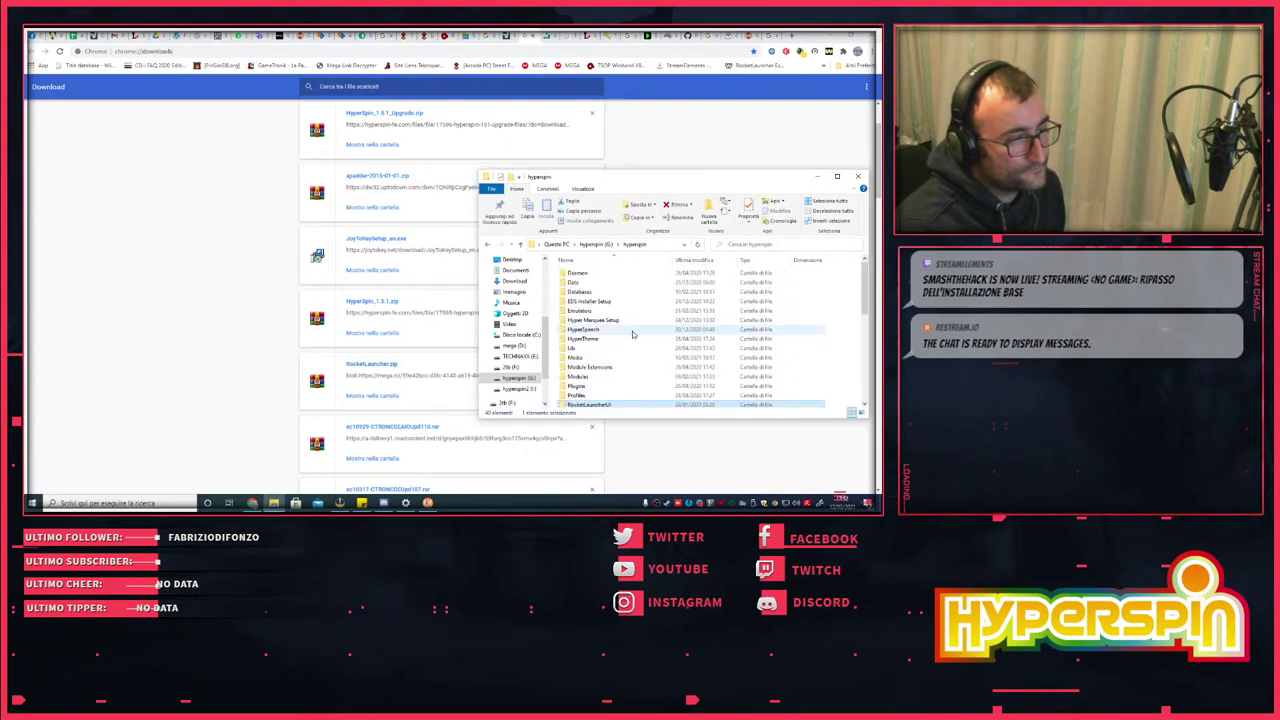
pyautogui.scroll(-5, 601, 371)
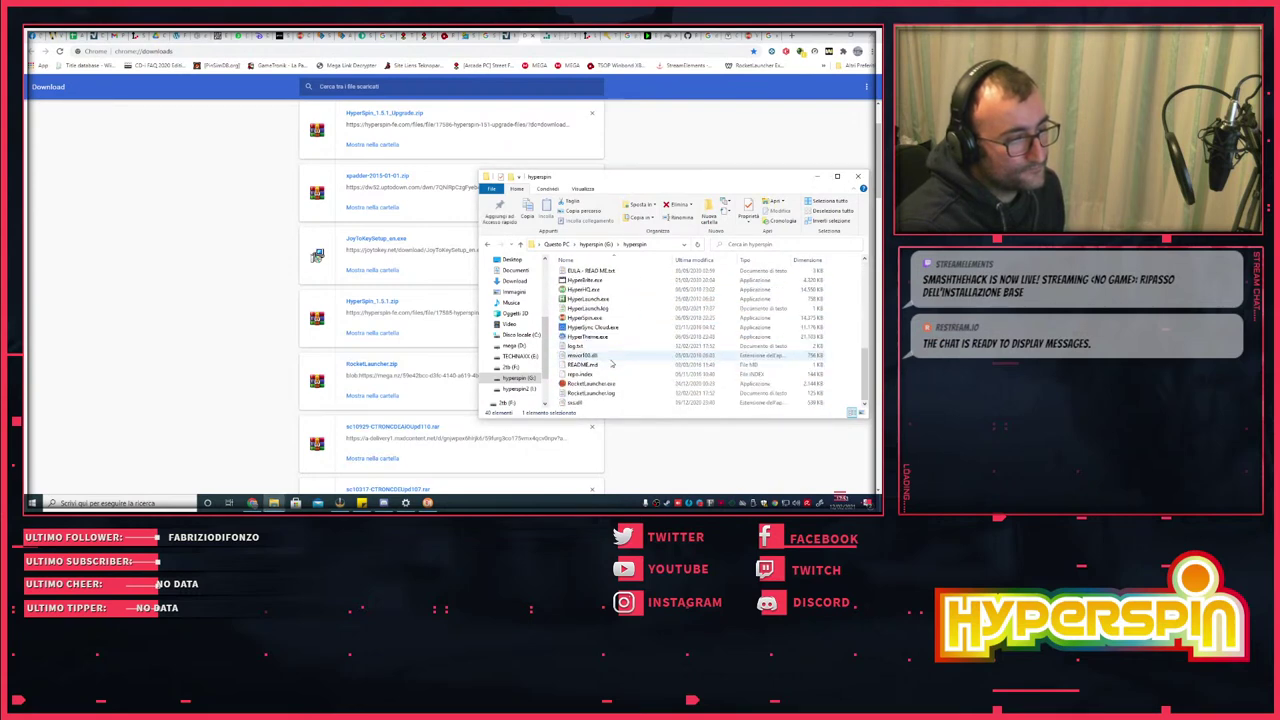
pyautogui.click(589, 319)
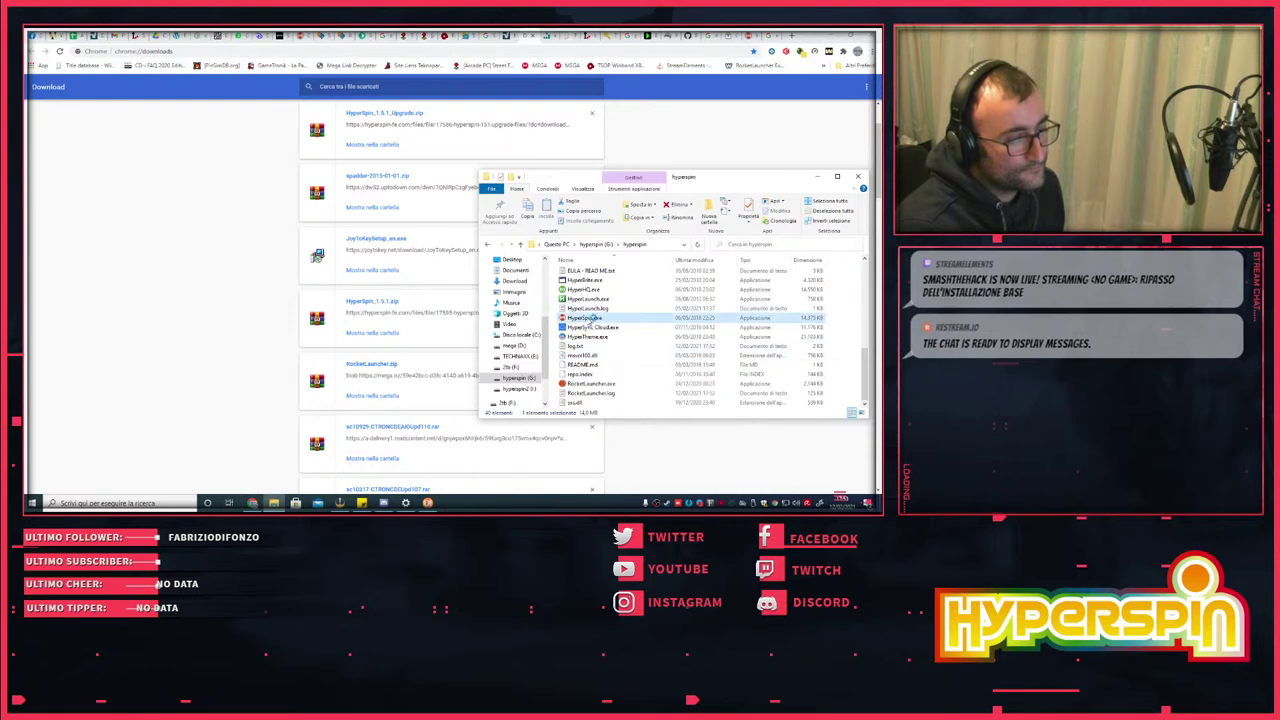
pyautogui.doubleClick(590, 320)
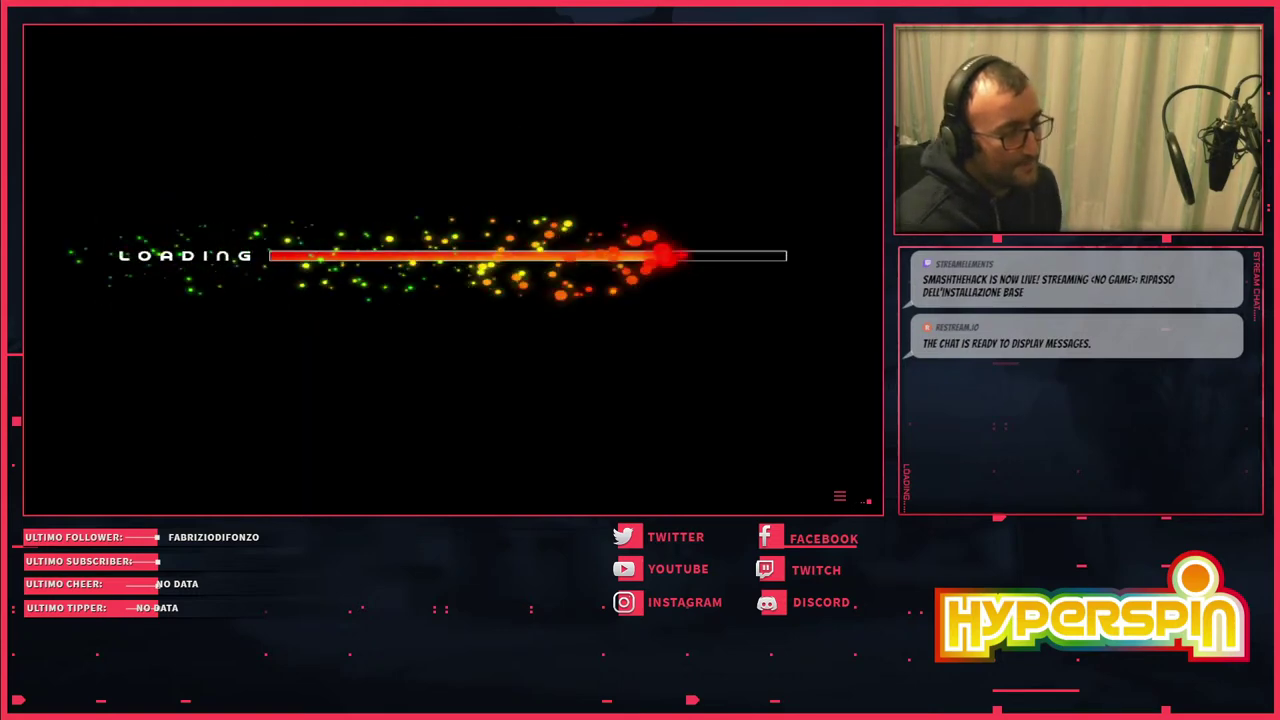
pyautogui.press('Escape')
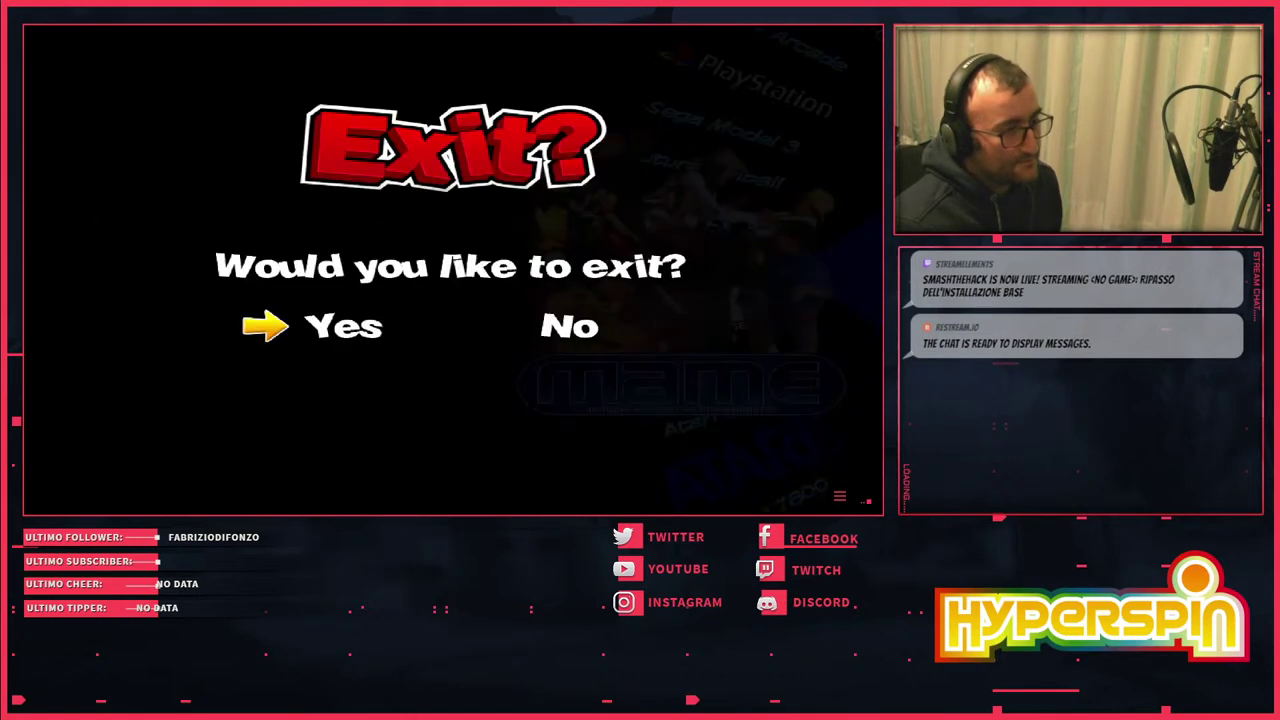
pyautogui.press('Return')
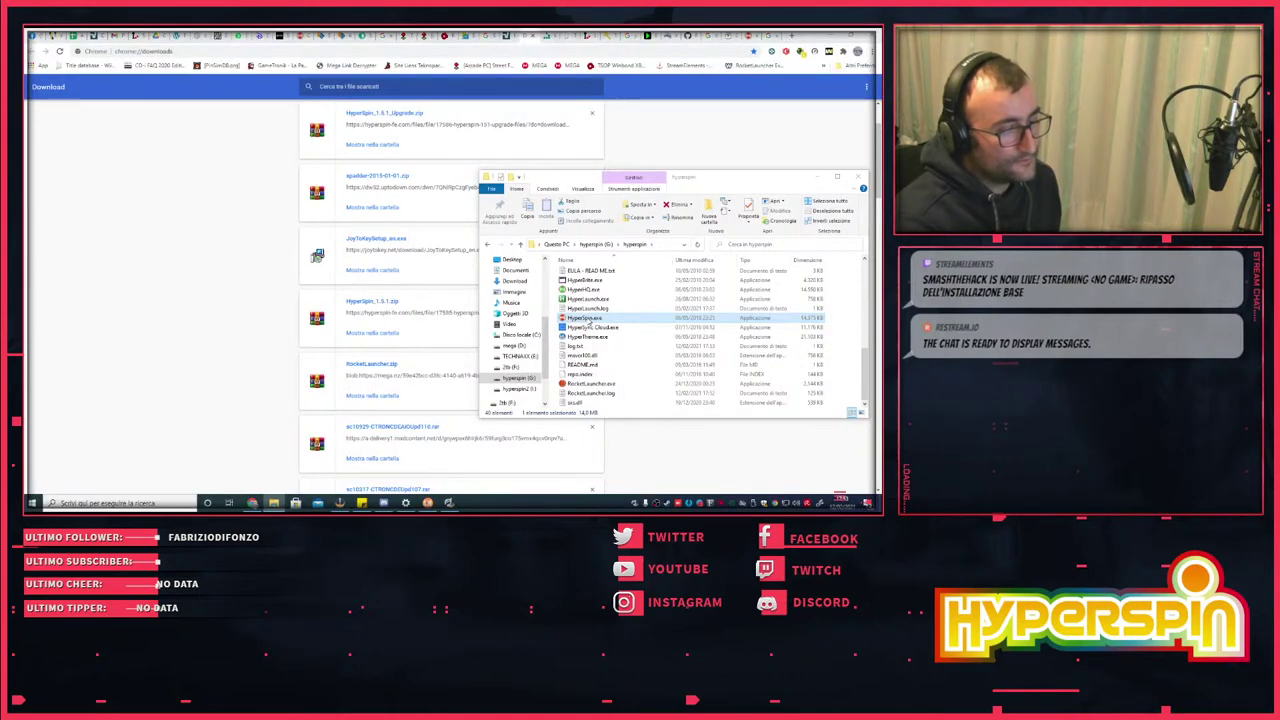
pyautogui.doubleClick(636, 504)
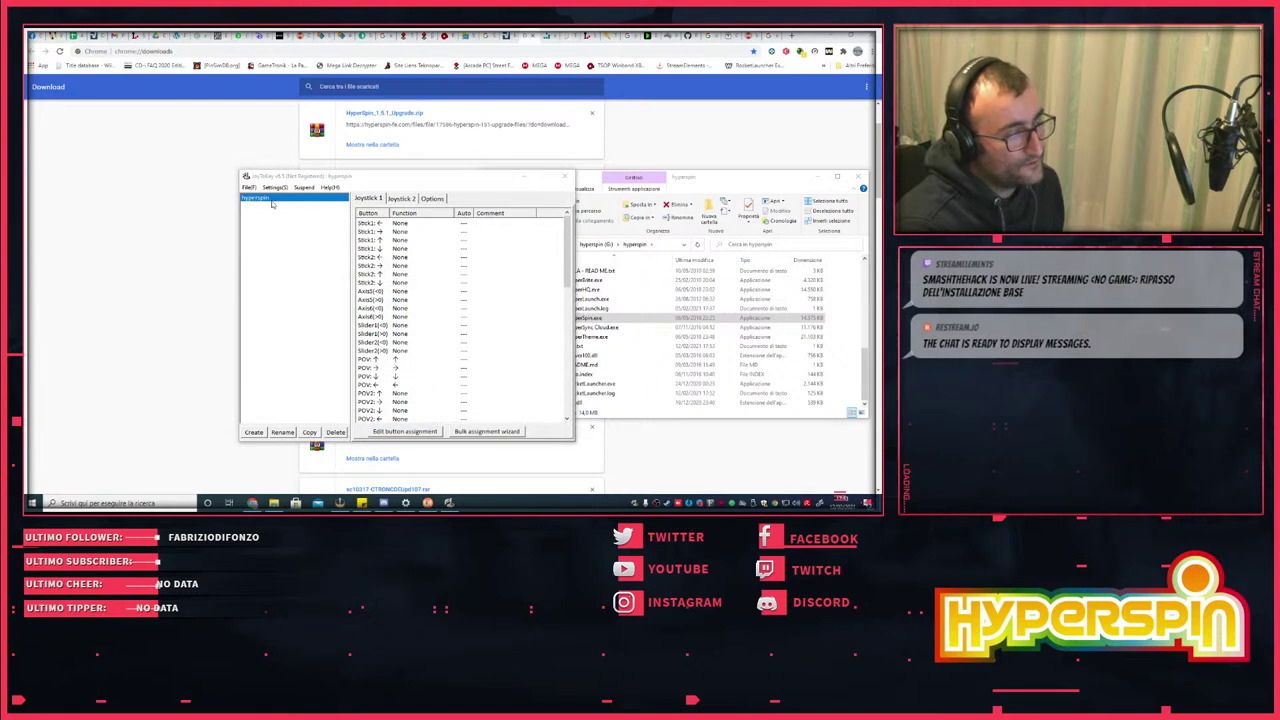
pyautogui.click(563, 177)
# - Launch HyperSpin again, start and quit the game 005 from the MAME wheel, and exit with Yes
pyautogui.click(598, 320)
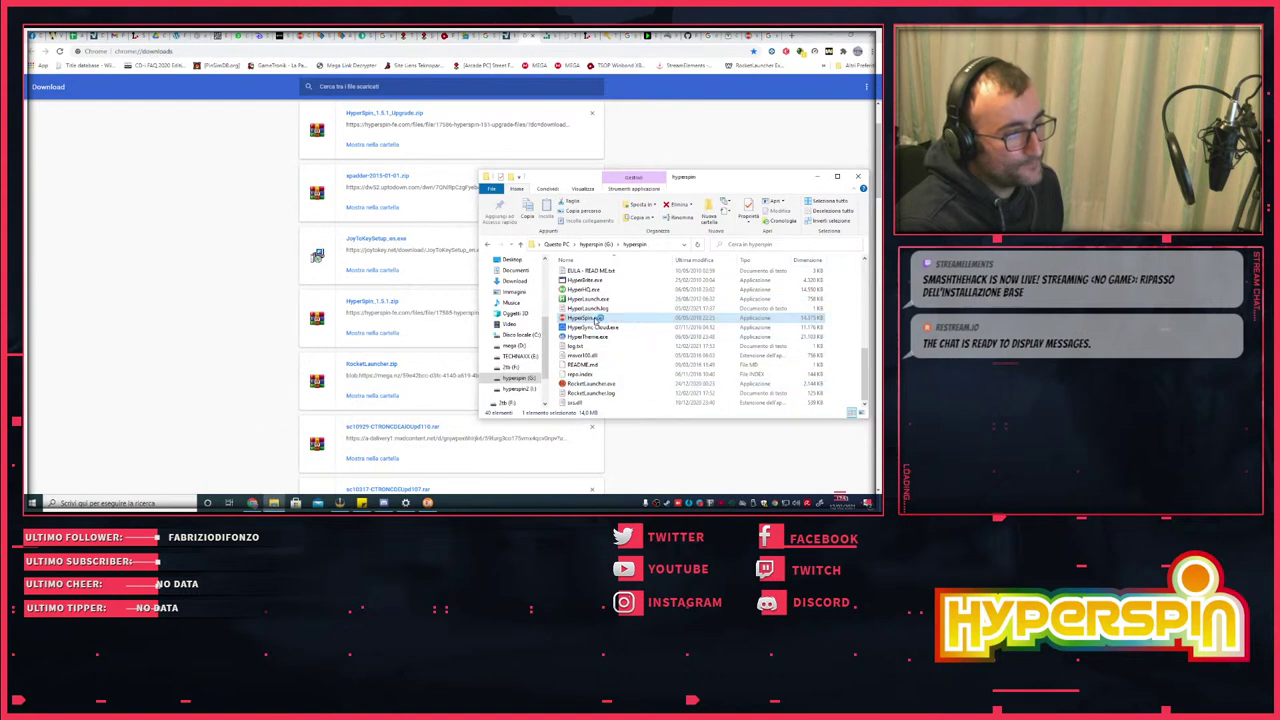
pyautogui.doubleClick(598, 320)
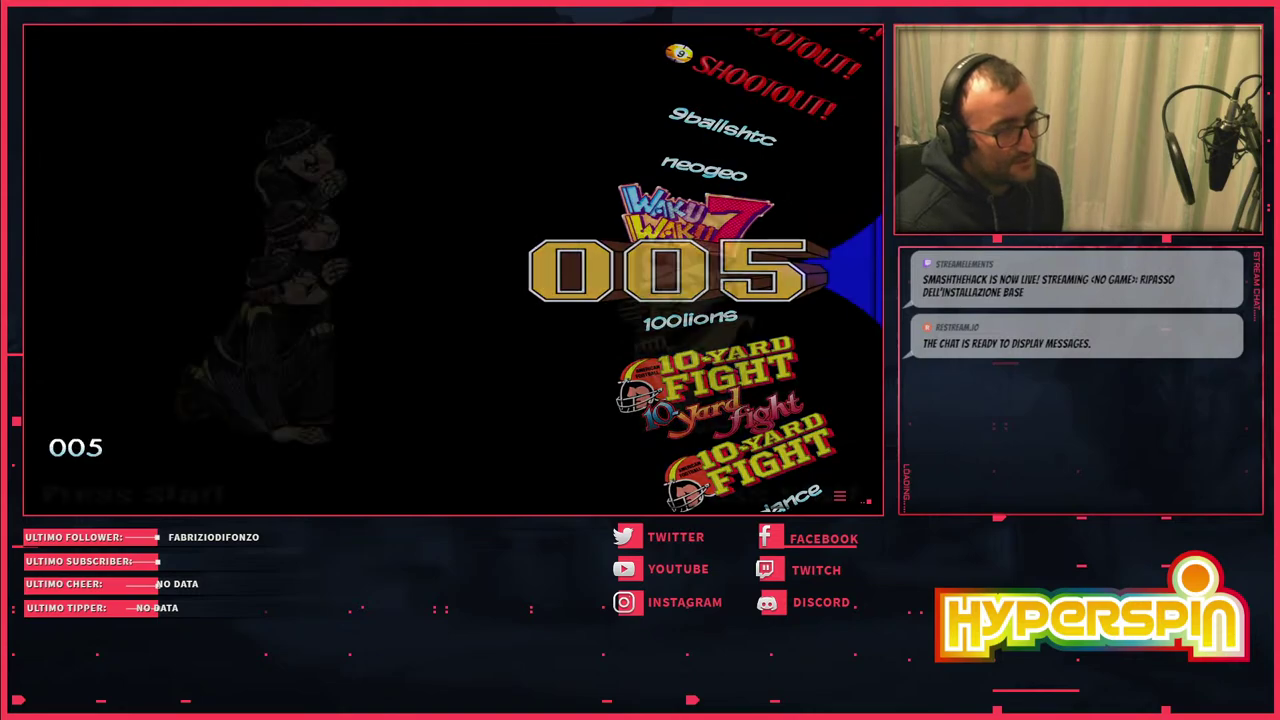
pyautogui.press('Return')
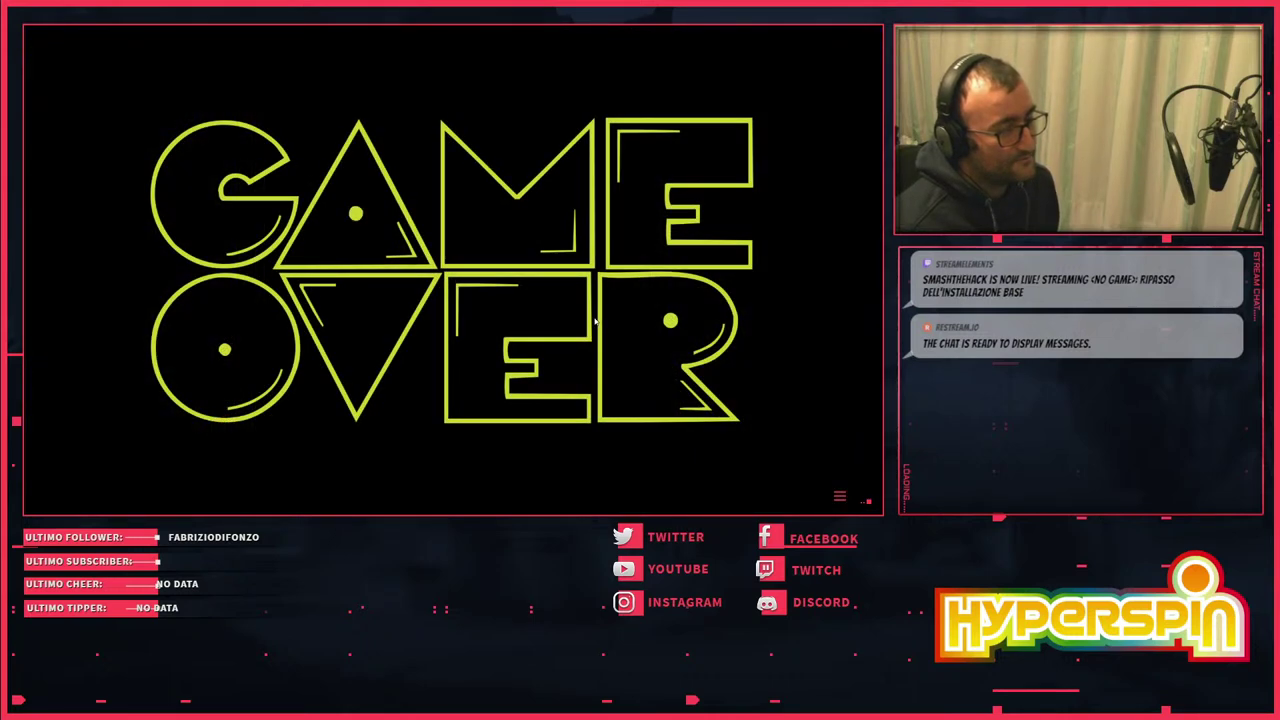
pyautogui.press('Escape')
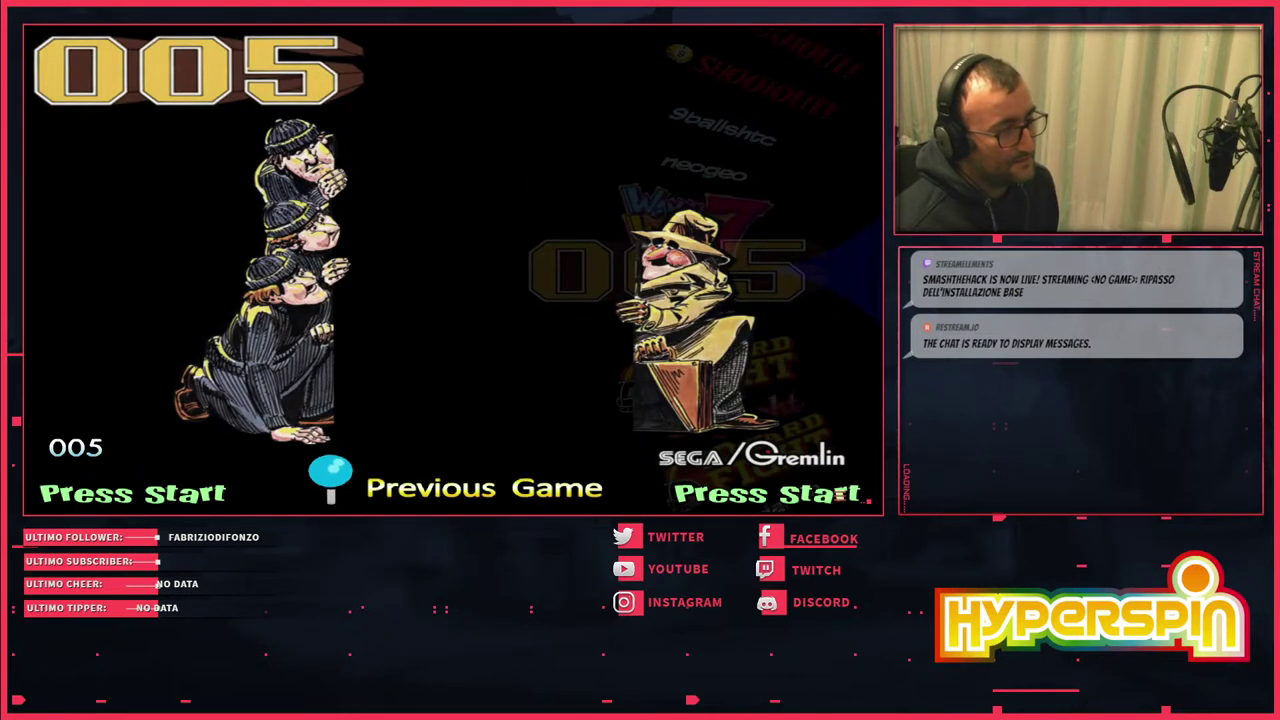
pyautogui.press('Return')
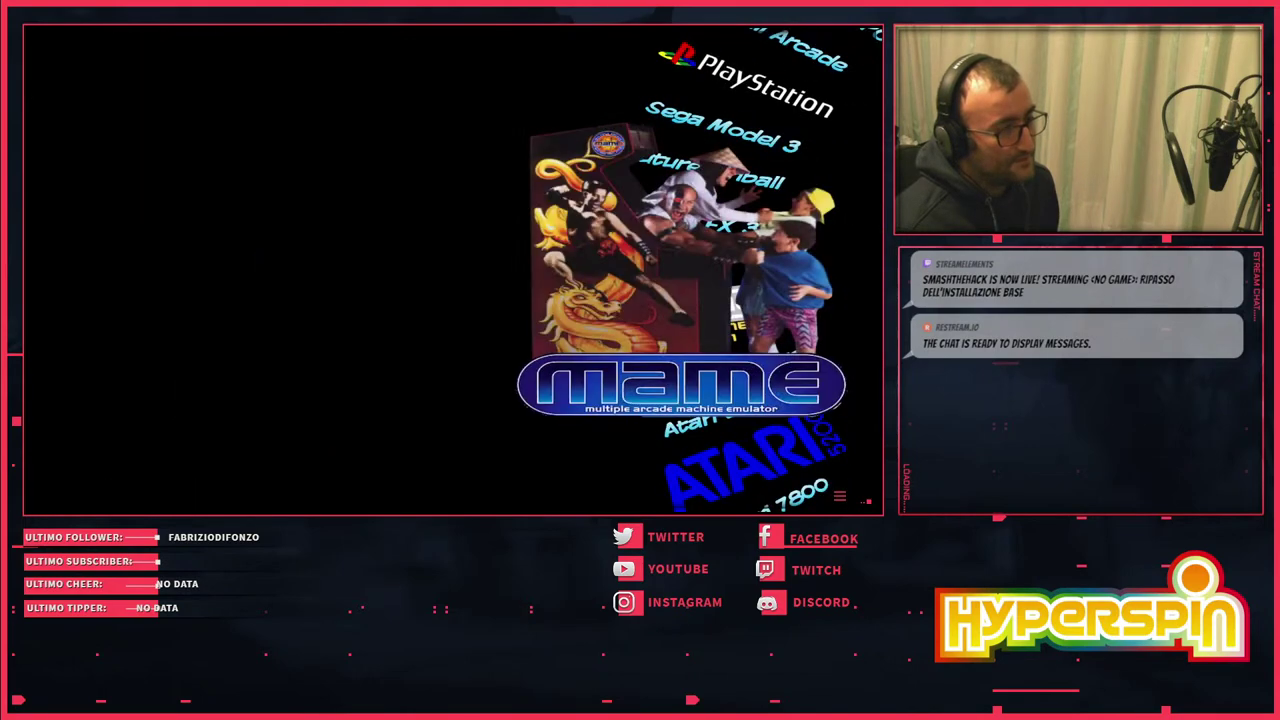
pyautogui.press('Escape')
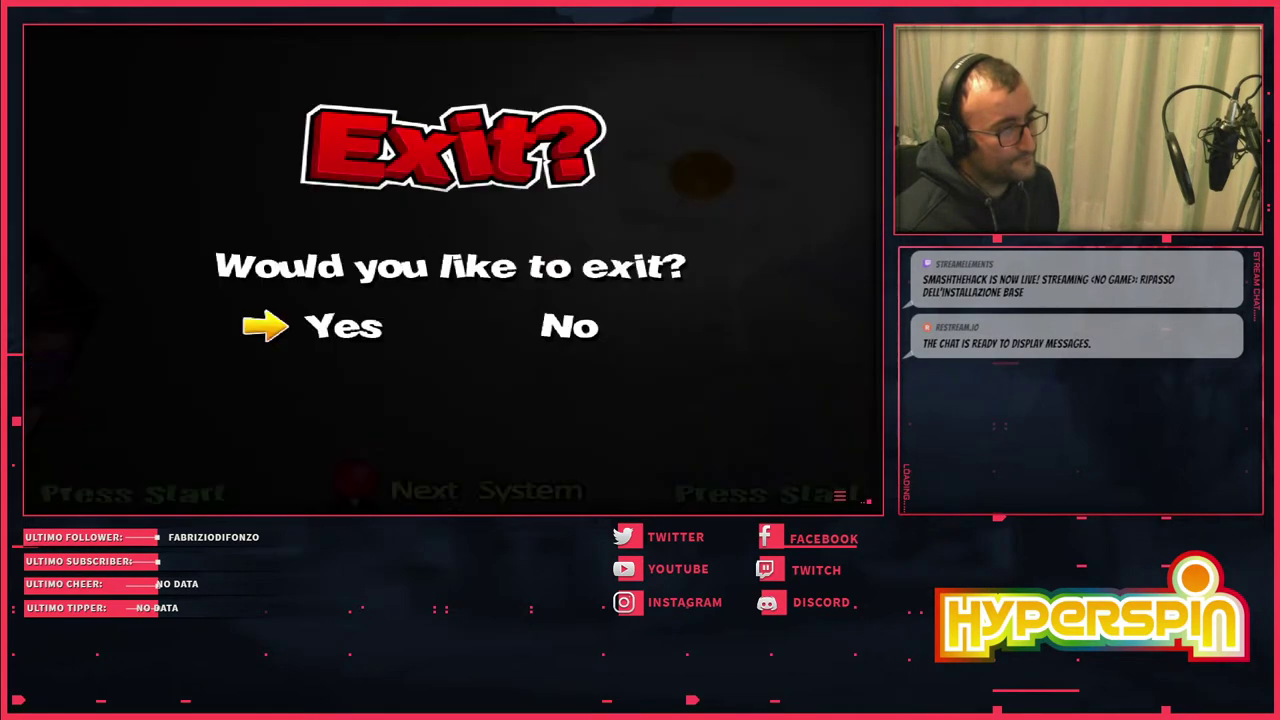
pyautogui.press('Return')
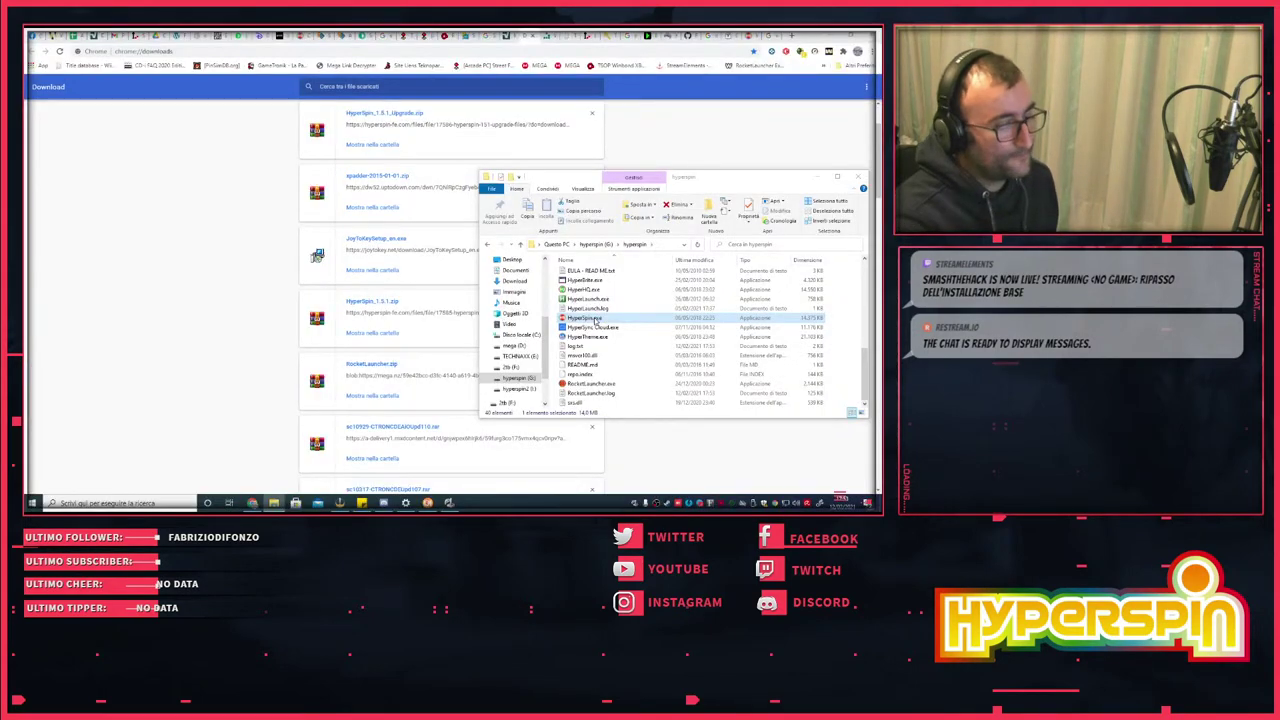
# - Assign Joystick 1's Button 32 in JoyToKey's RocketLauncherUI profile to launch the external program G:\hyperspin\HyperSpin.exe
pyautogui.click(273, 502)
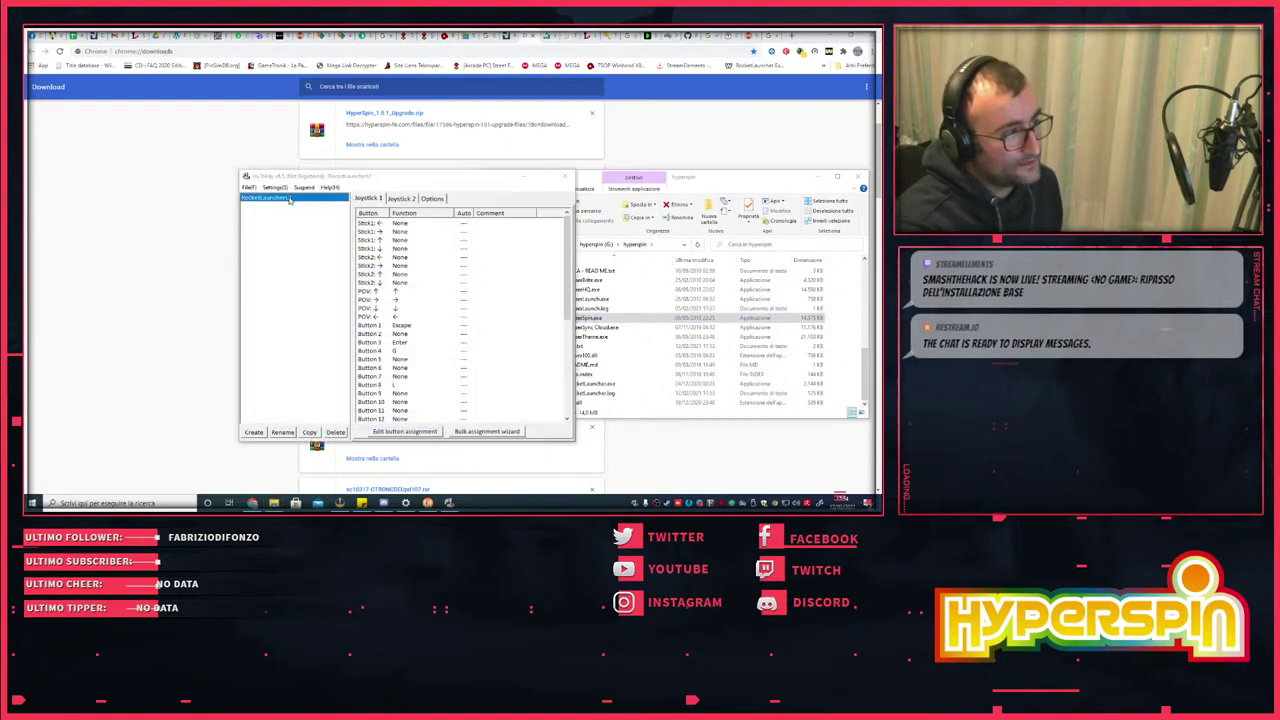
pyautogui.scroll(-7, 494, 395)
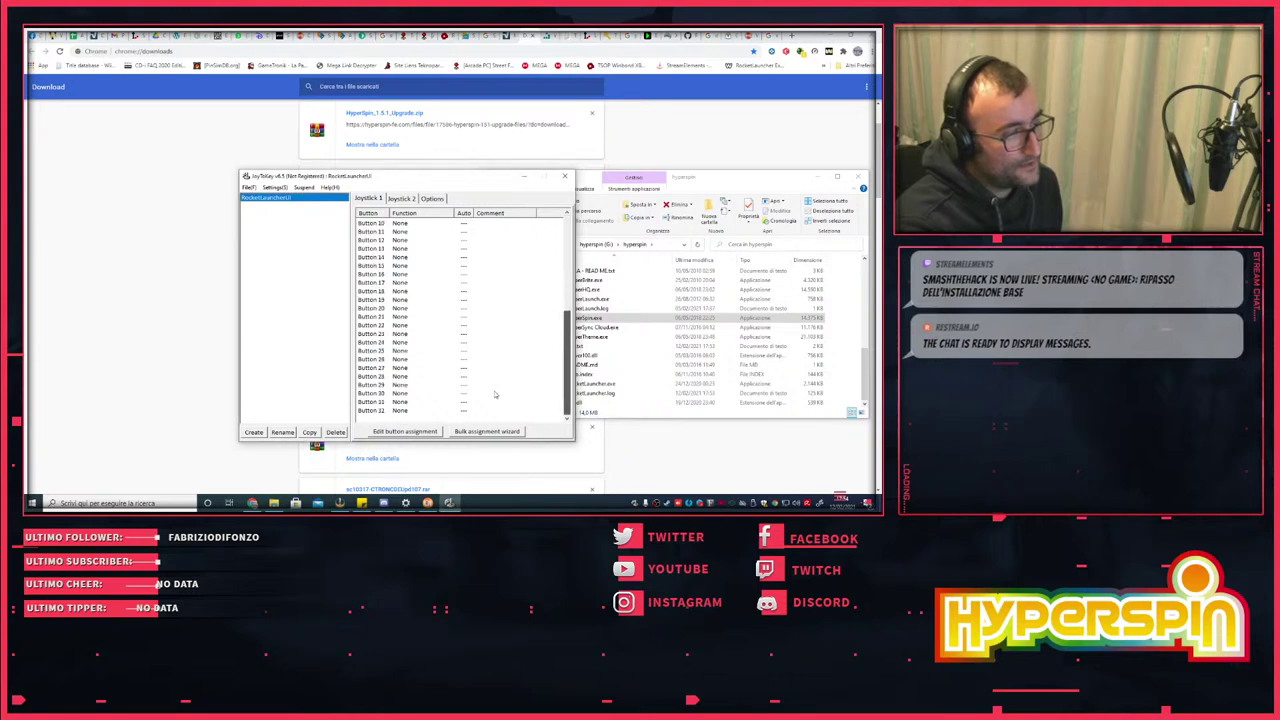
pyautogui.doubleClick(410, 410)
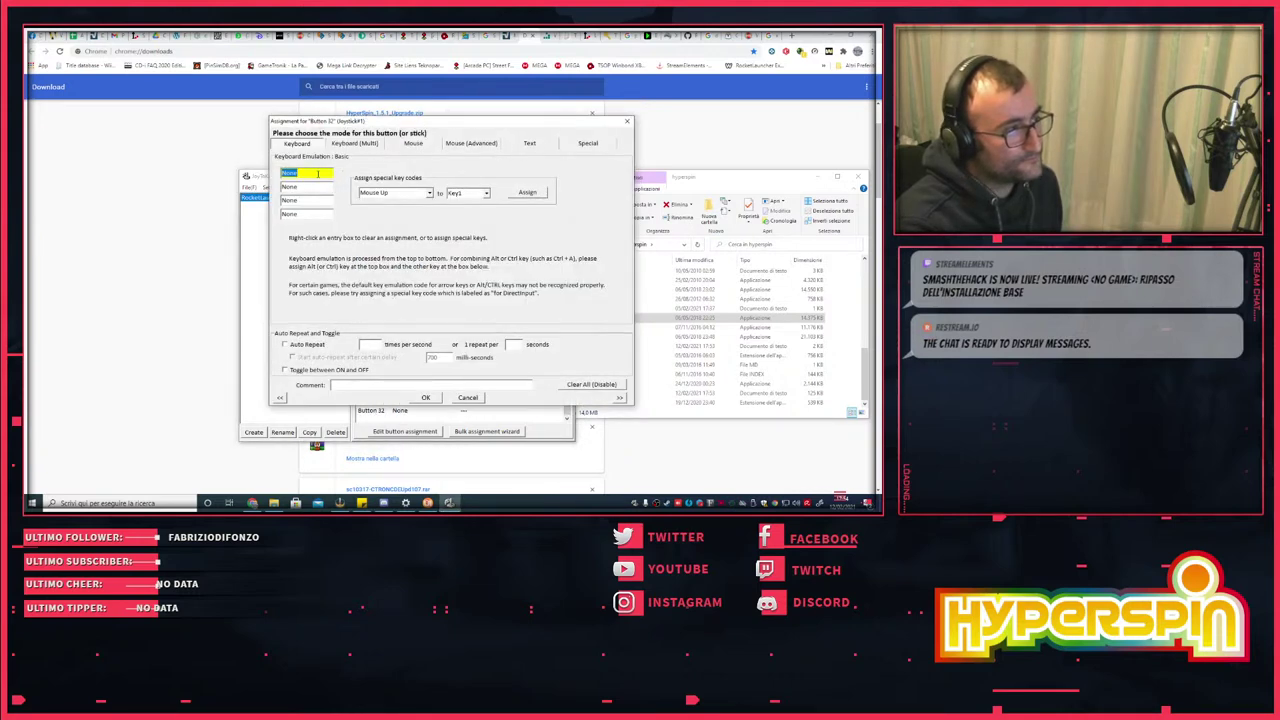
pyautogui.click(627, 122)
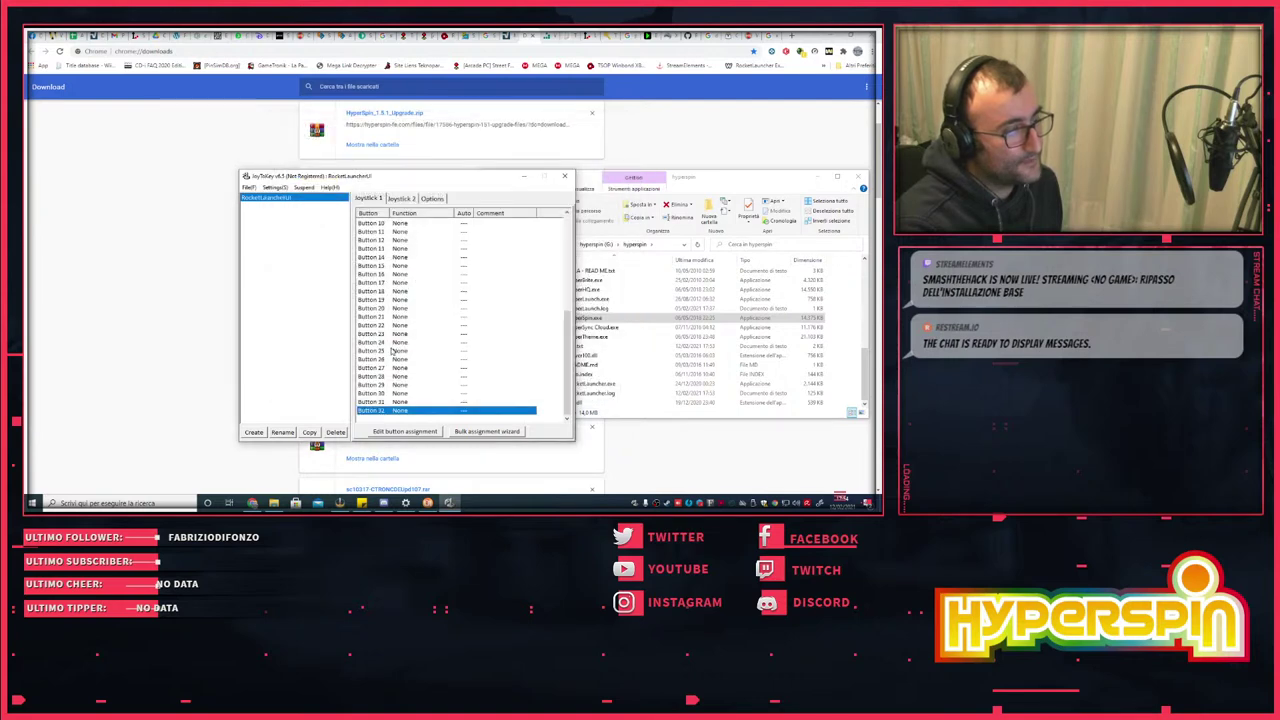
pyautogui.doubleClick(398, 414)
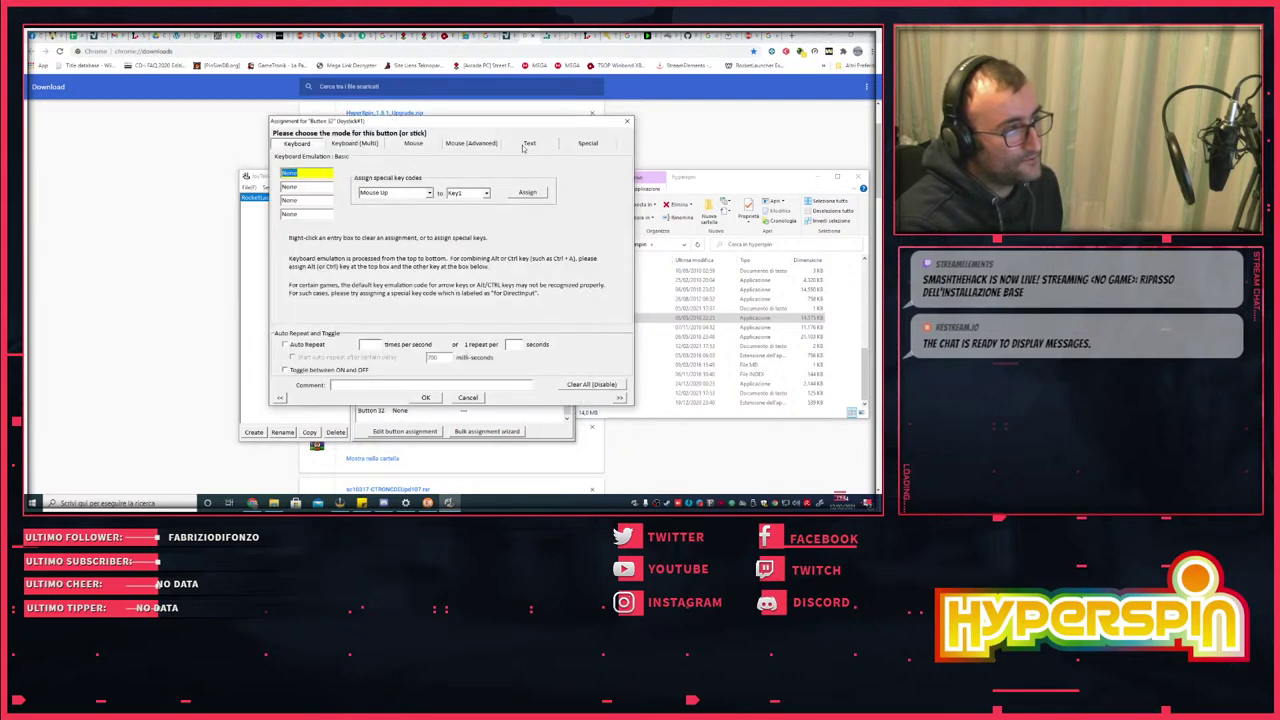
pyautogui.click(588, 144)
pyautogui.click(612, 266)
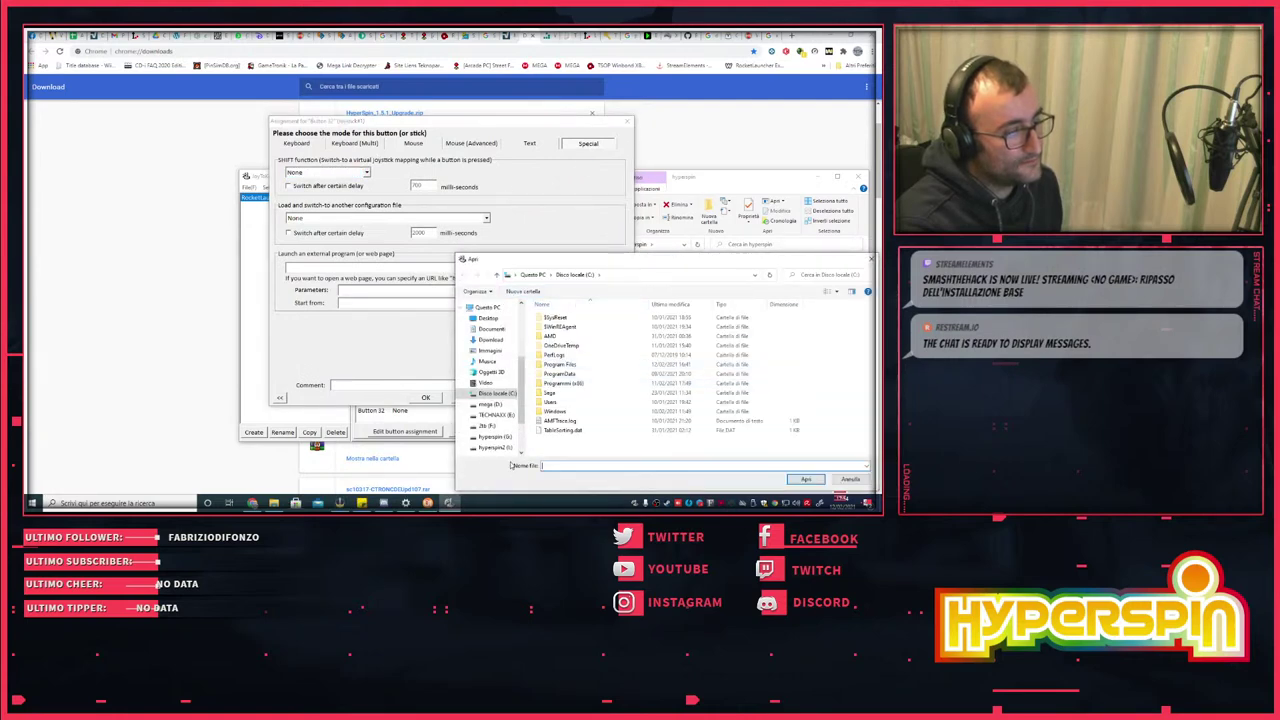
pyautogui.moveTo(522, 412); pyautogui.dragTo(520, 432)
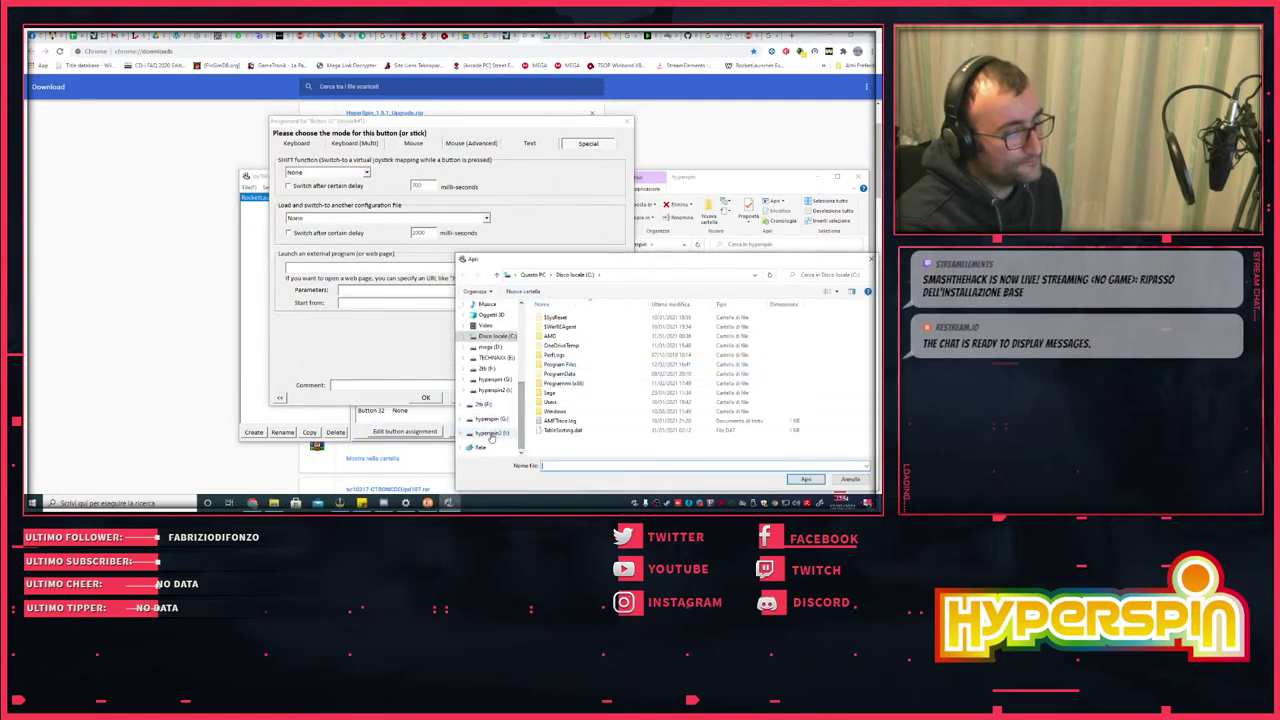
pyautogui.click(492, 420)
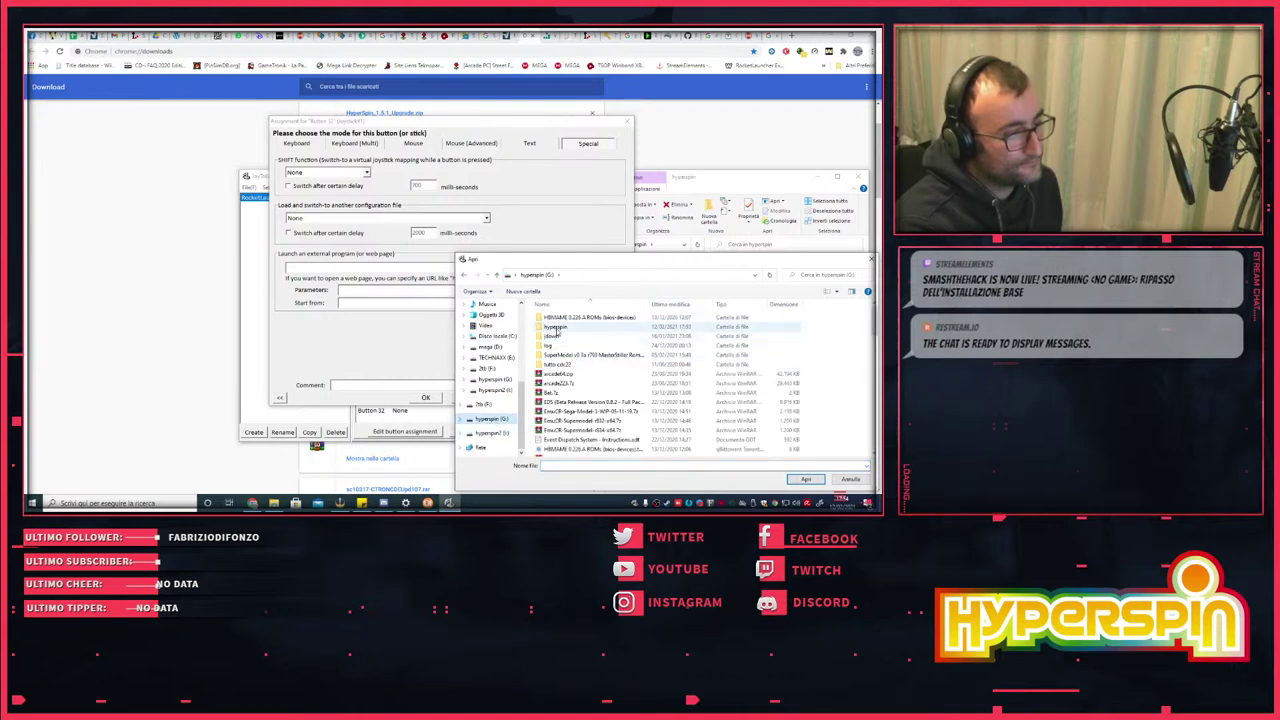
pyautogui.scroll(-8, 557, 334)
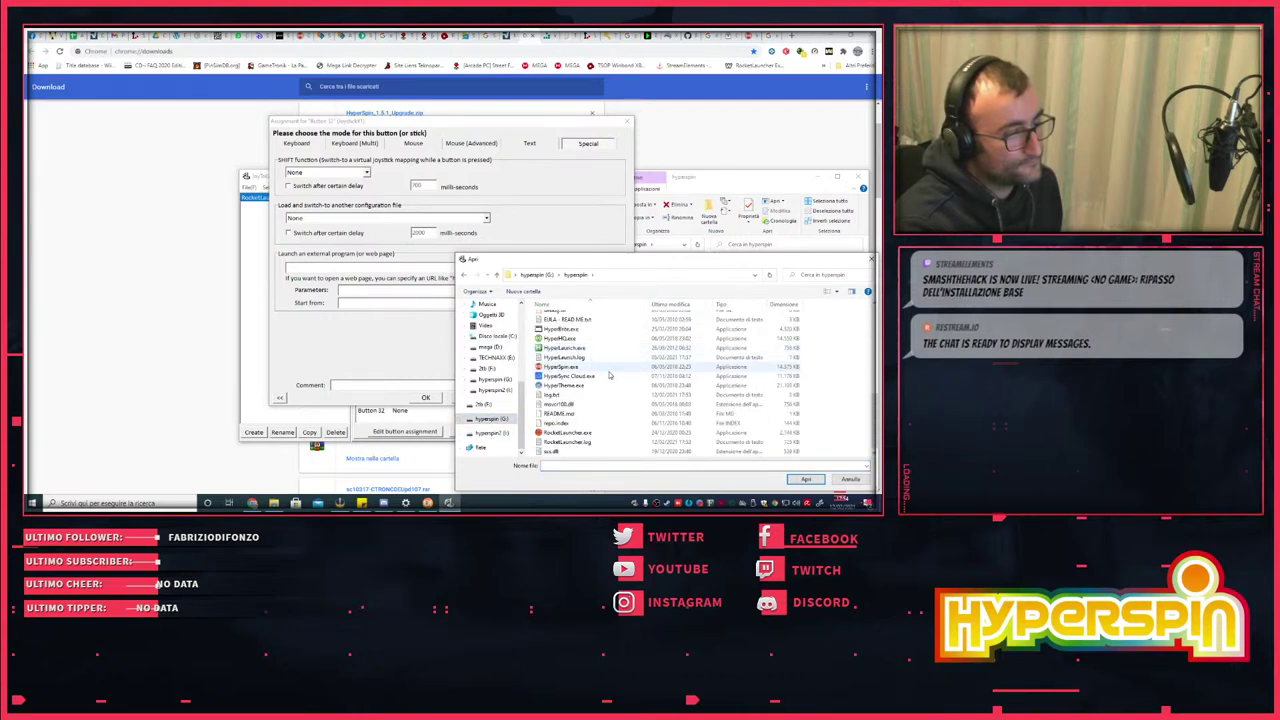
pyautogui.doubleClick(560, 367)
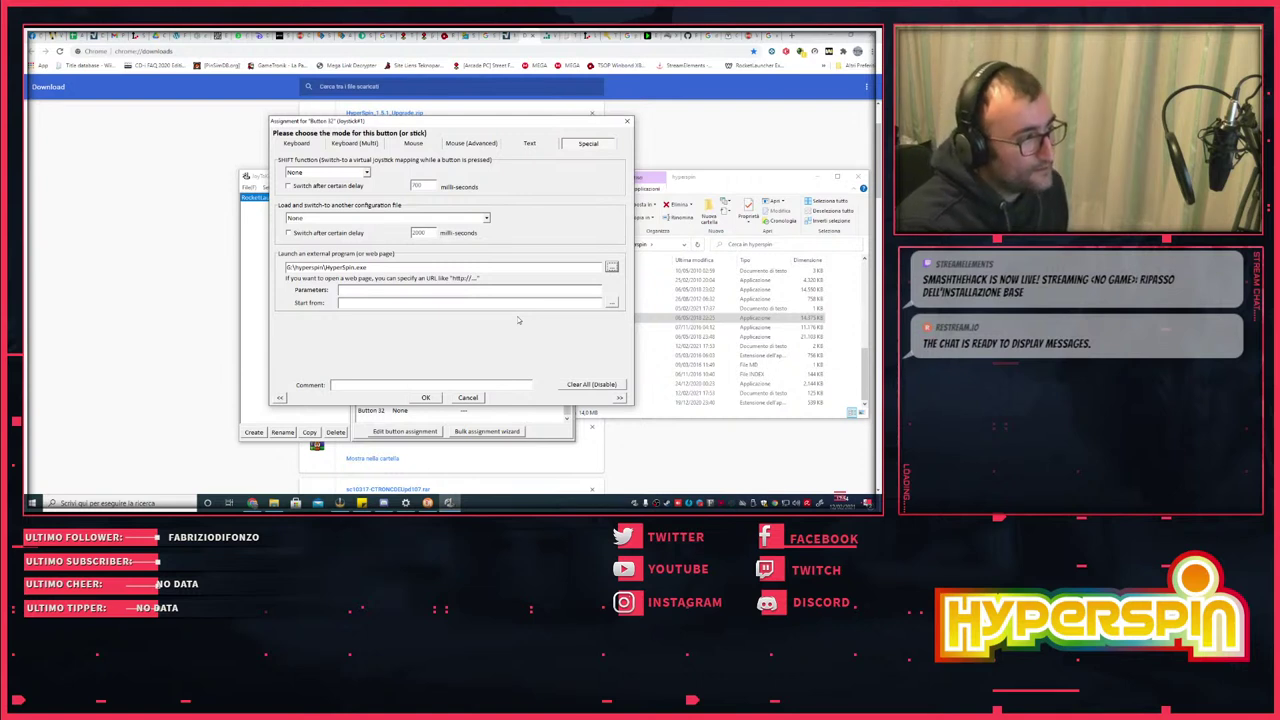
pyautogui.click(426, 398)
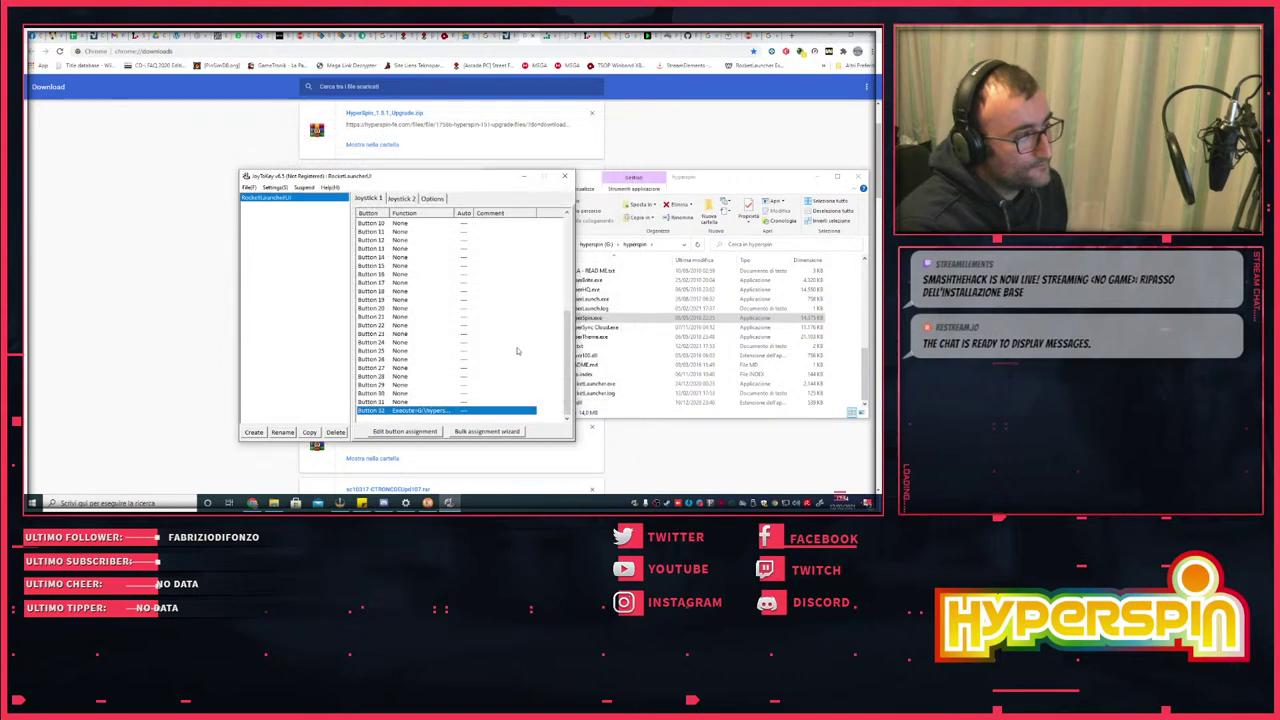
# - Remap Button 32 in JoyToKey's Button Alias settings so that a two-button combination triggers it, and close the JoyToKey window
pyautogui.click(433, 199)
pyautogui.click(517, 328)
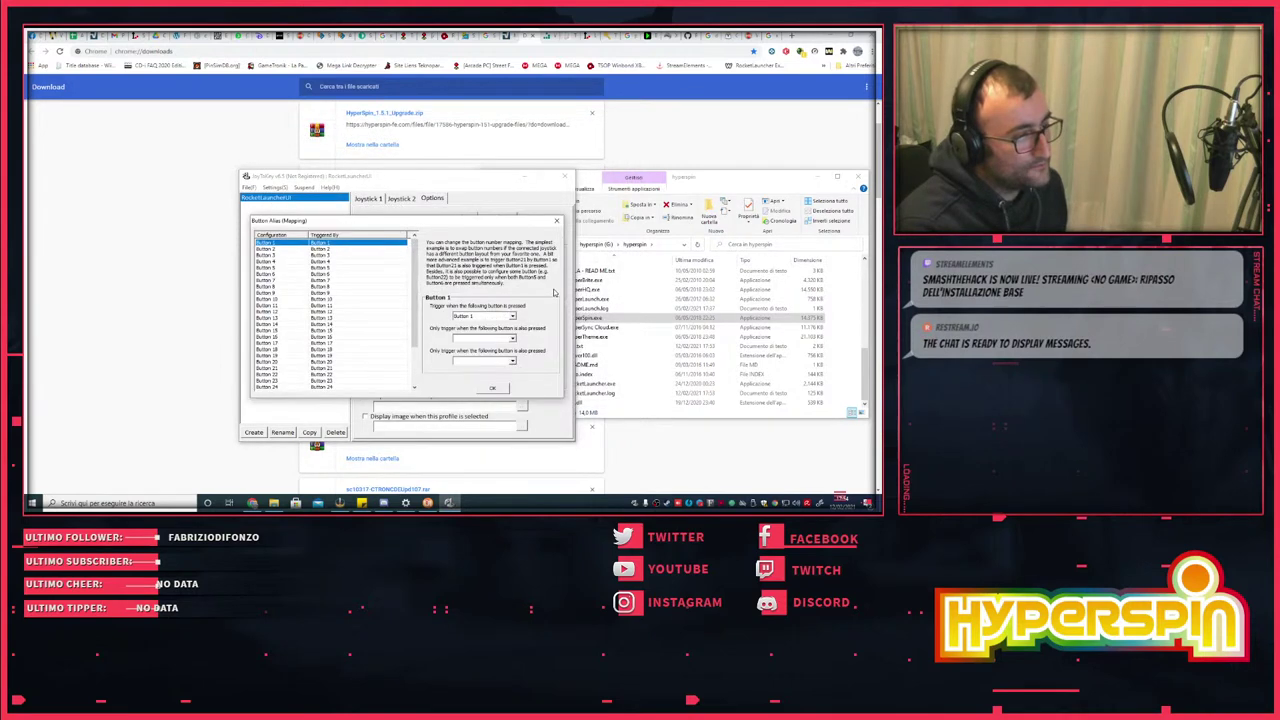
pyautogui.scroll(-3, 404, 370)
pyautogui.click(326, 387)
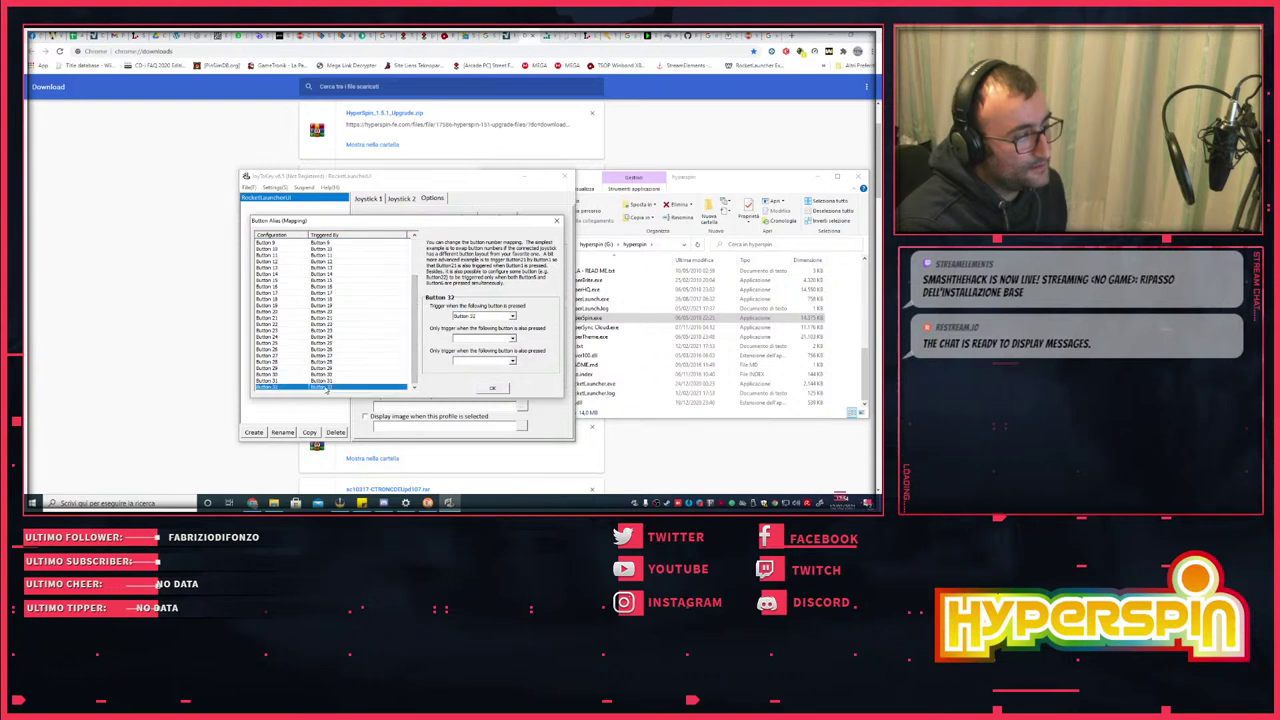
pyautogui.click(511, 316)
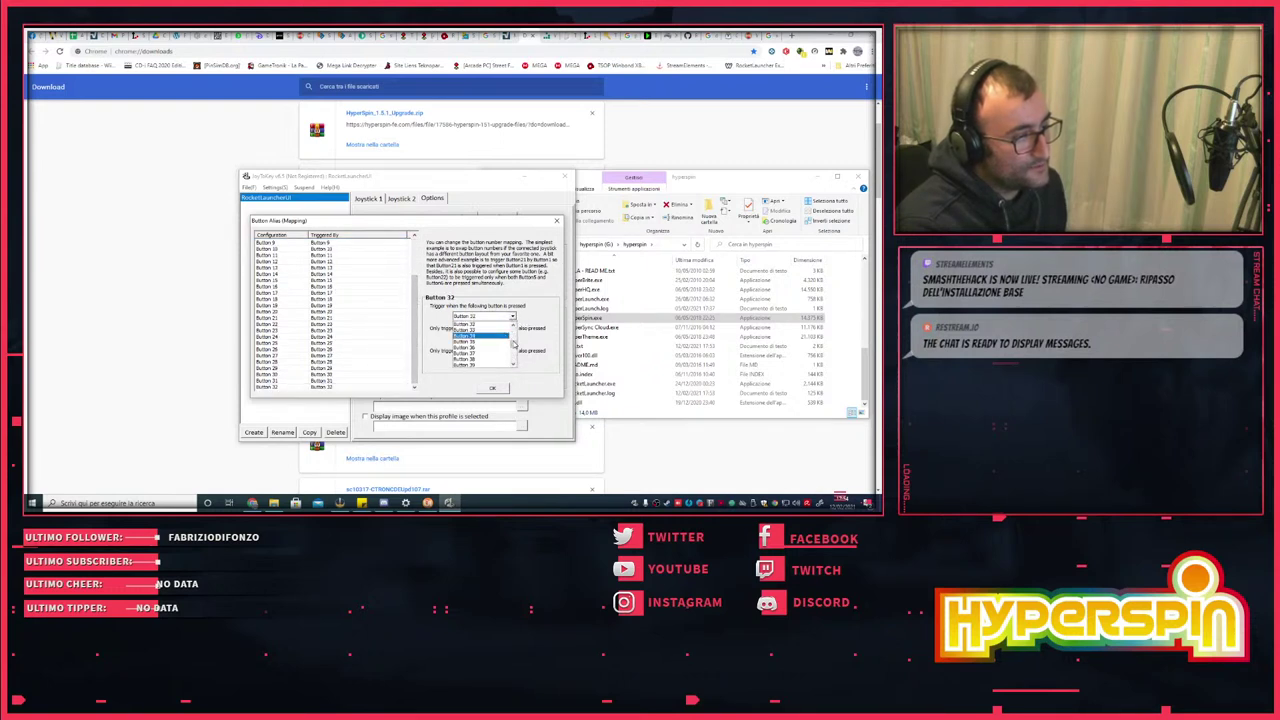
pyautogui.scroll(5, 513, 343)
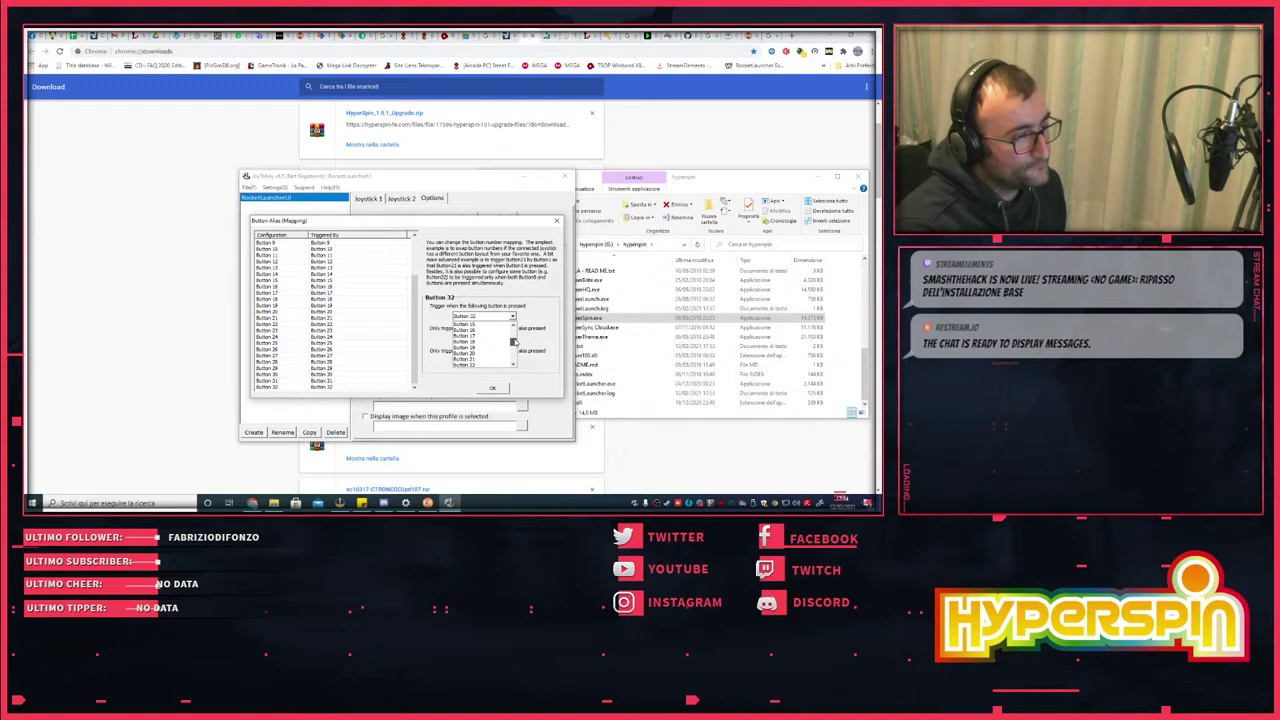
pyautogui.click(494, 353)
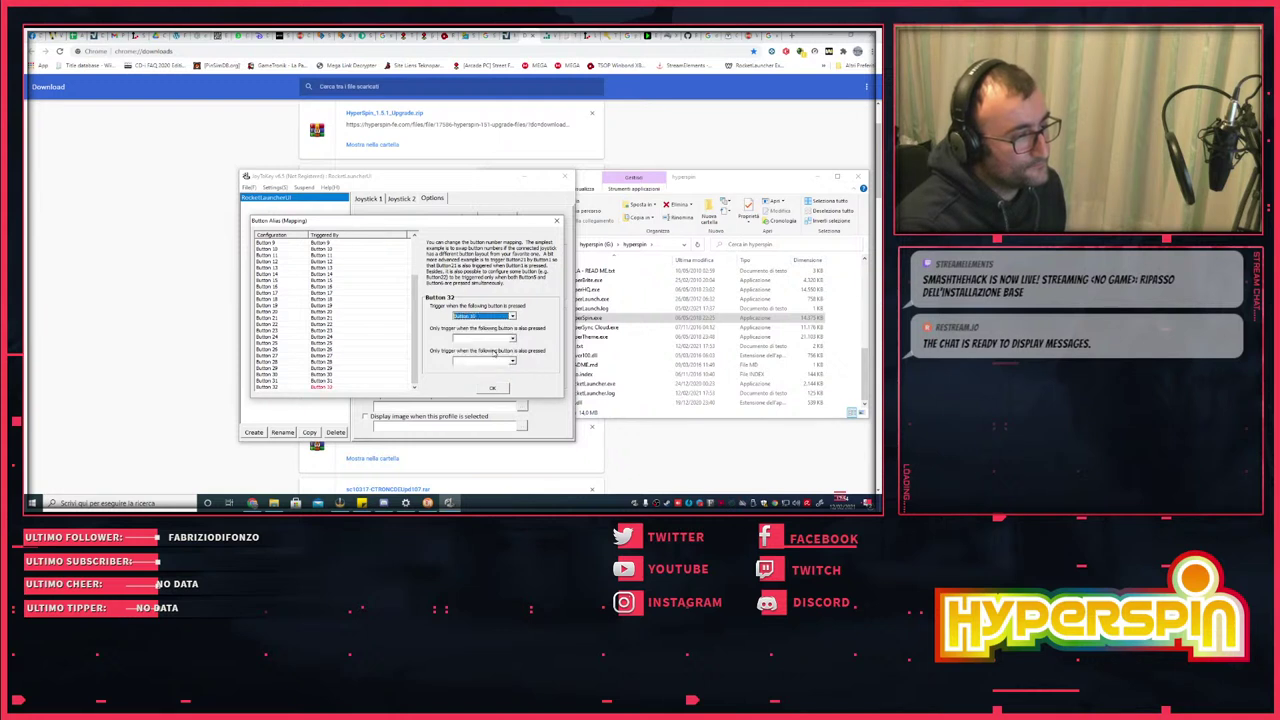
pyautogui.click(513, 338)
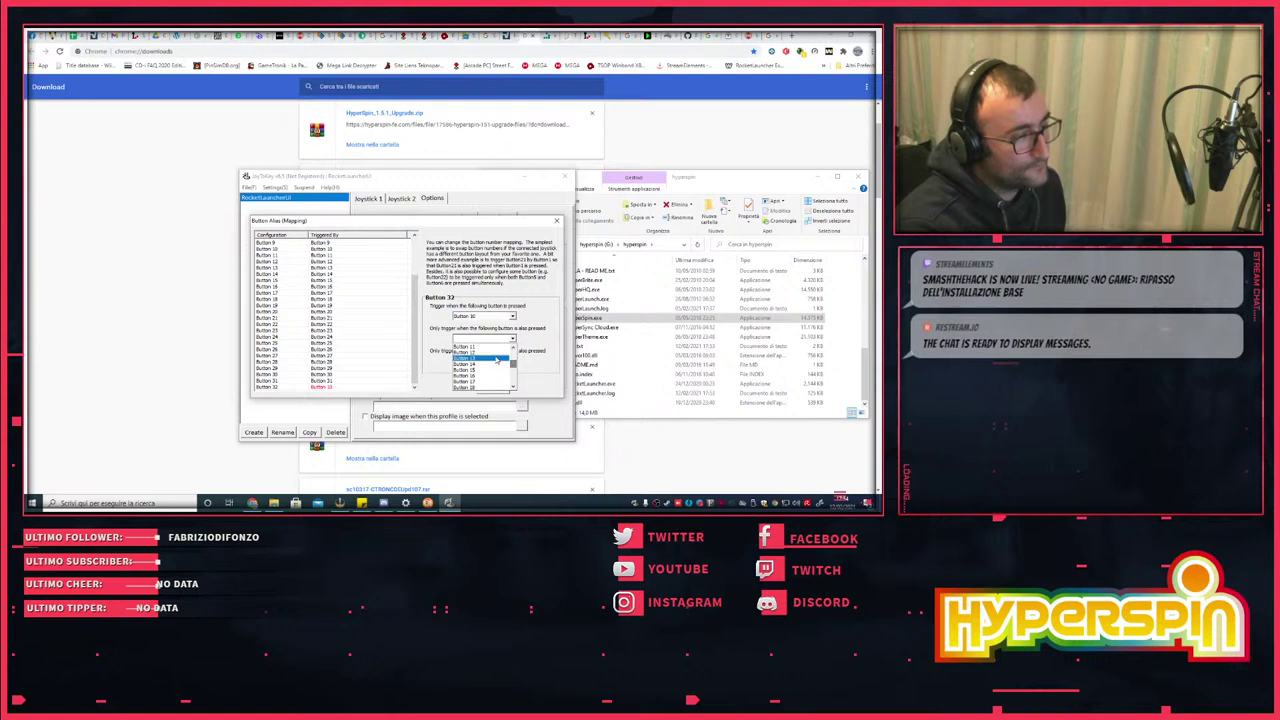
pyautogui.click(496, 360)
pyautogui.press('Return')
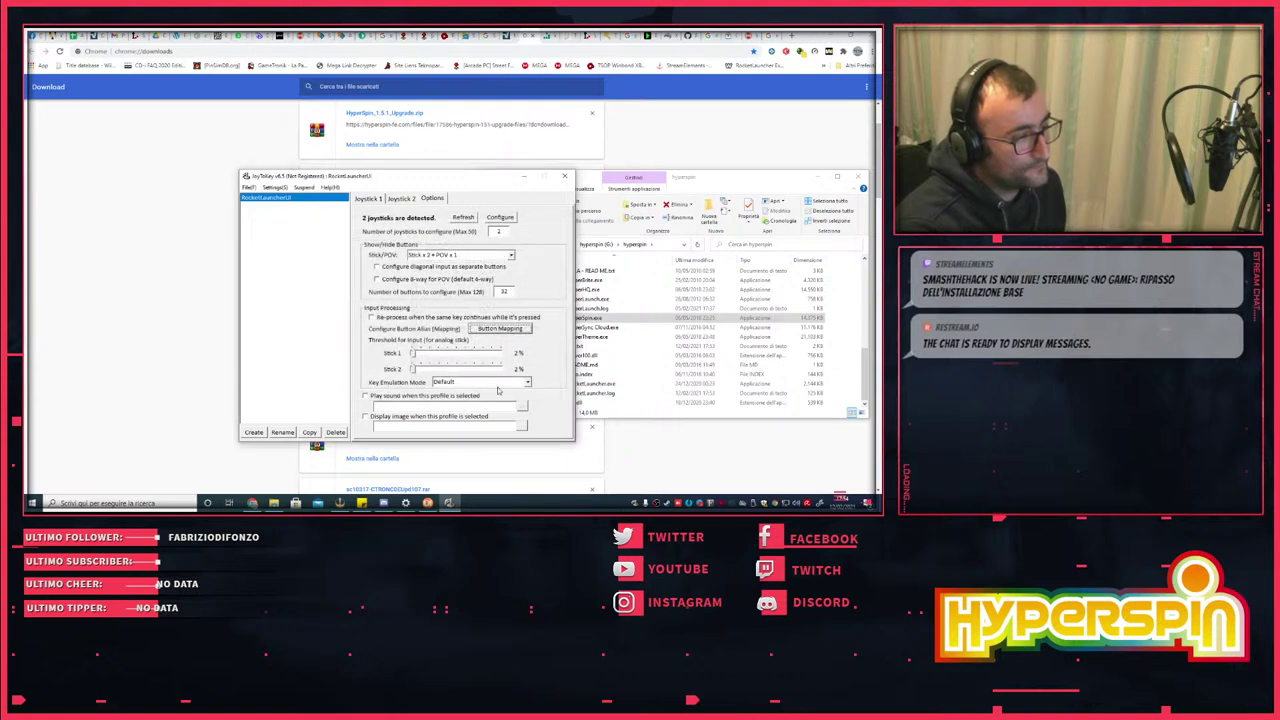
pyautogui.click(250, 187)
pyautogui.click(472, 172)
pyautogui.click(565, 178)
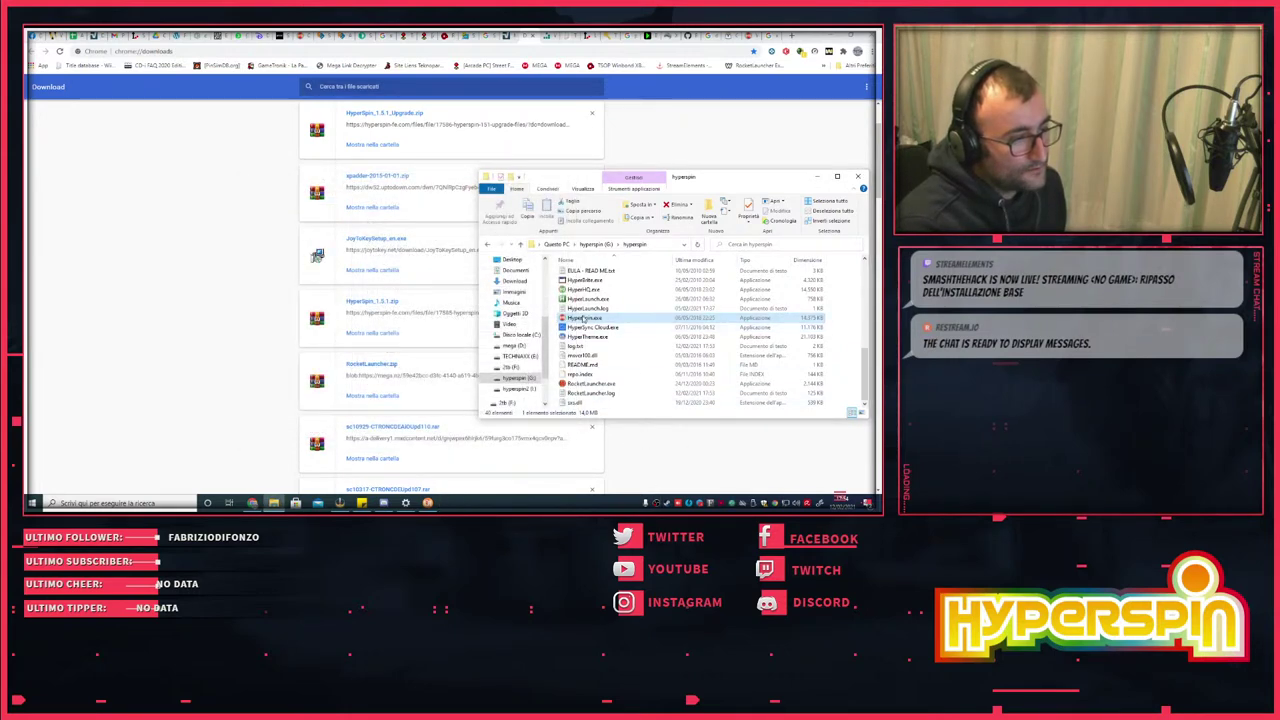
# - Open HyperHQ.exe from the hyperspin folder, end both HyperHQ.exe background processes in Task Manager, and close Task Manager
pyautogui.click(587, 290)
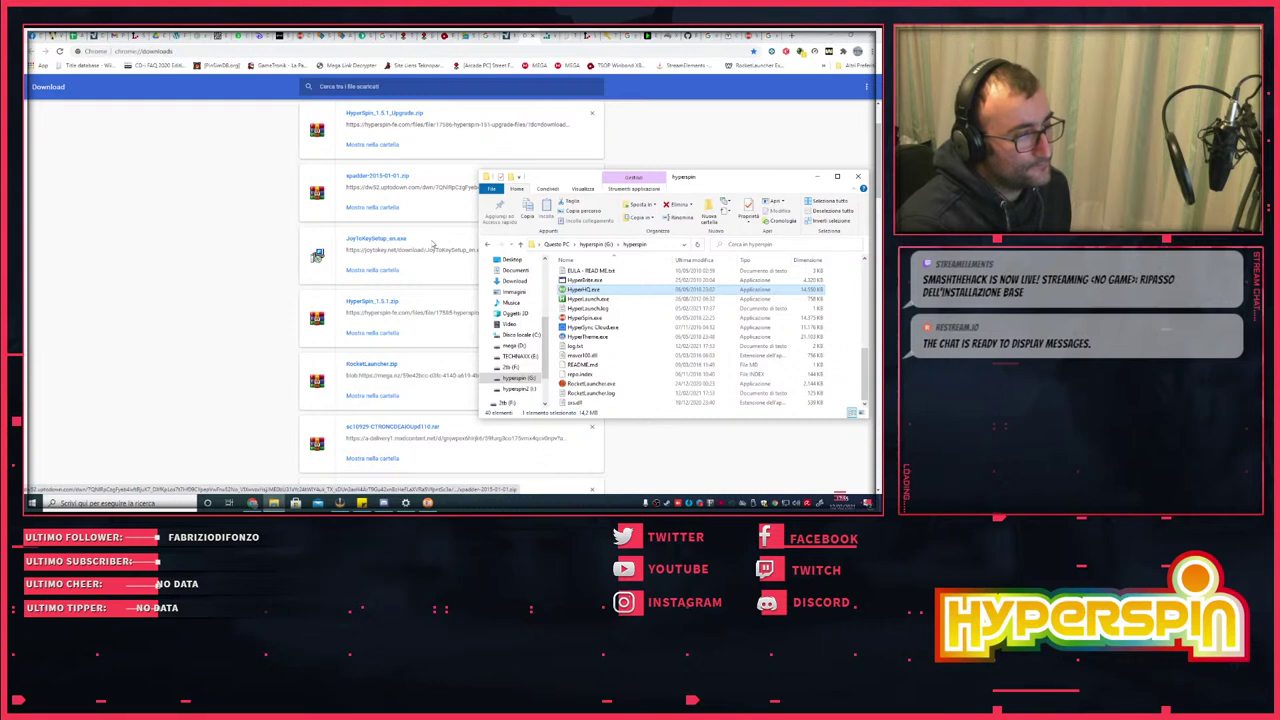
pyautogui.rightClick(573, 507)
pyautogui.click(610, 465)
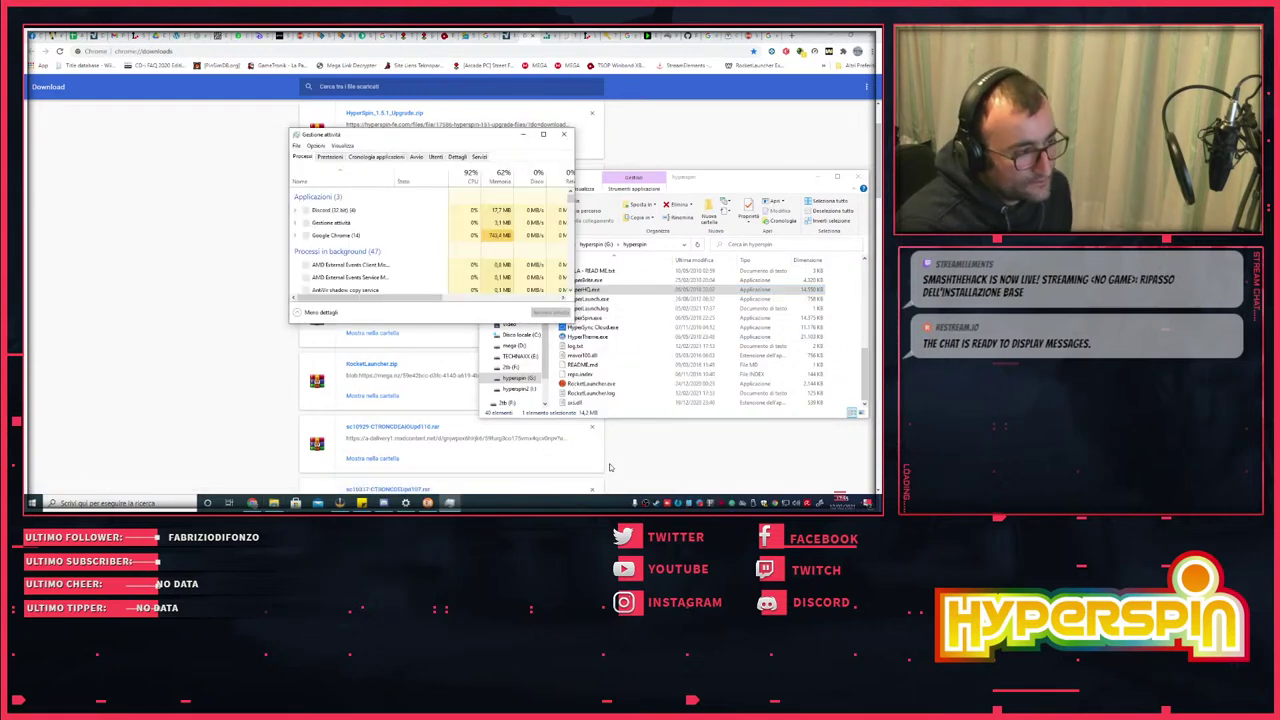
pyautogui.scroll(-3, 362, 267)
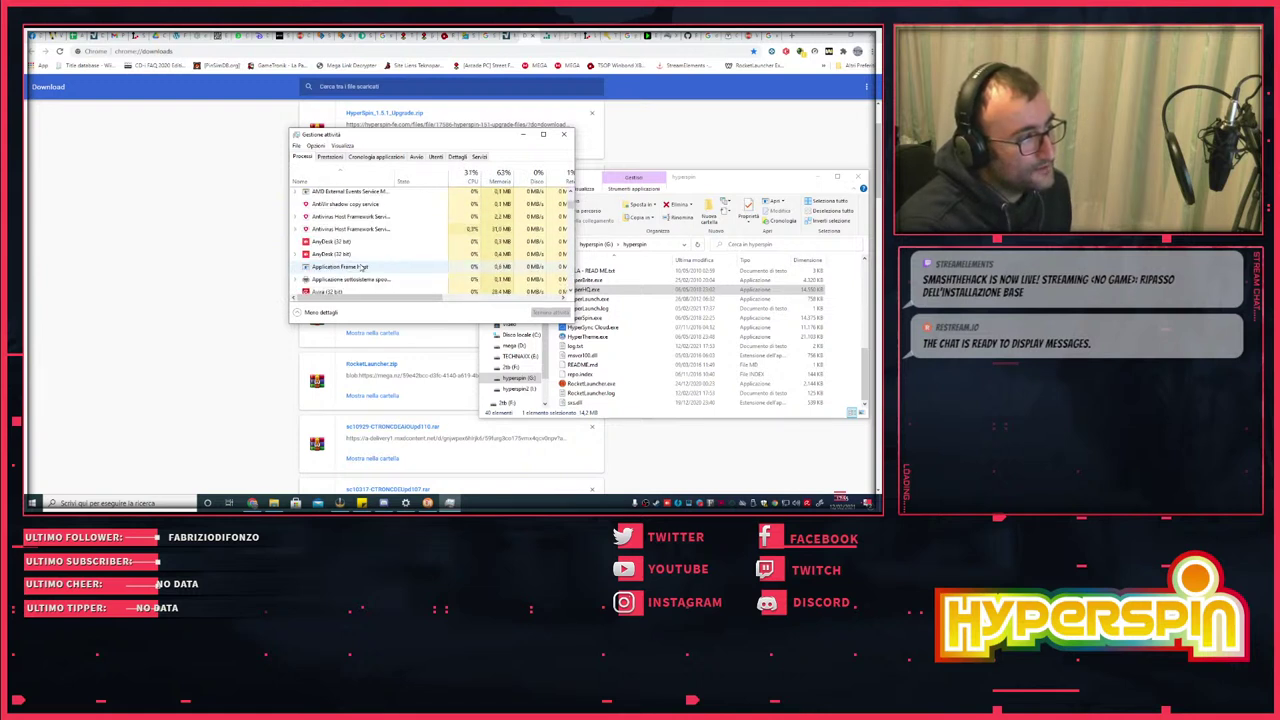
pyautogui.scroll(-5, 362, 267)
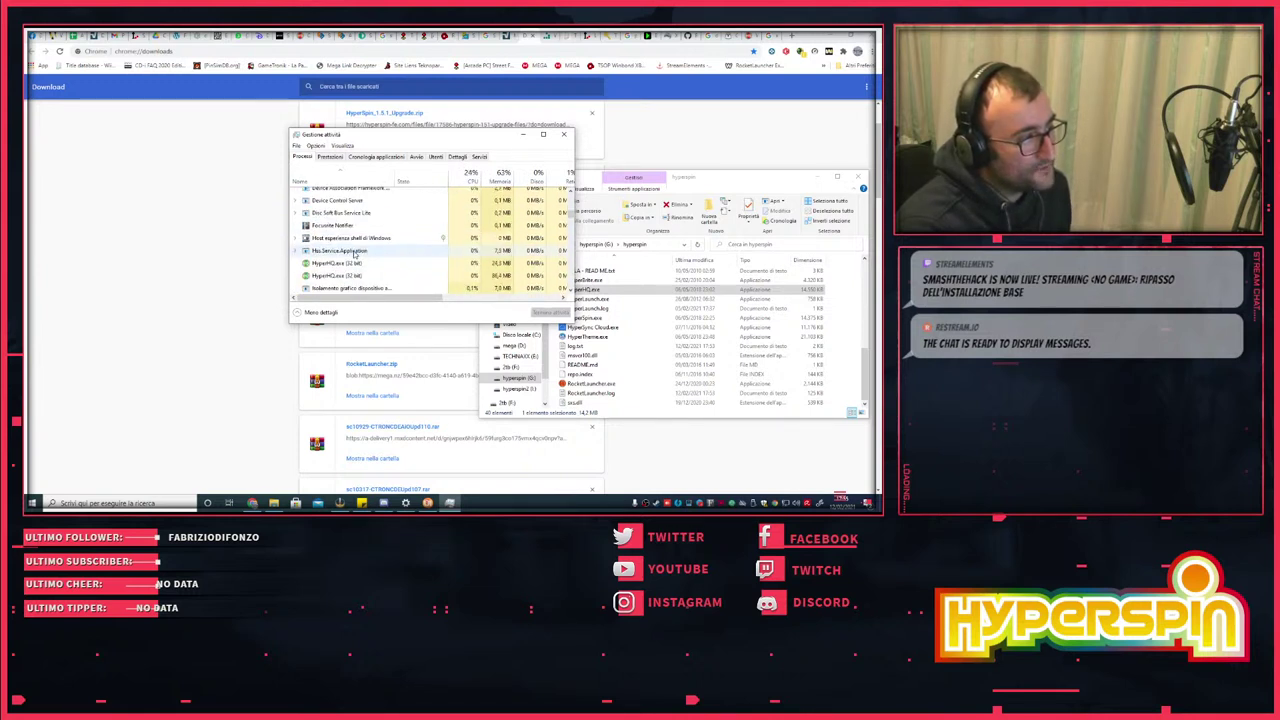
pyautogui.rightClick(330, 262)
pyautogui.click(345, 267)
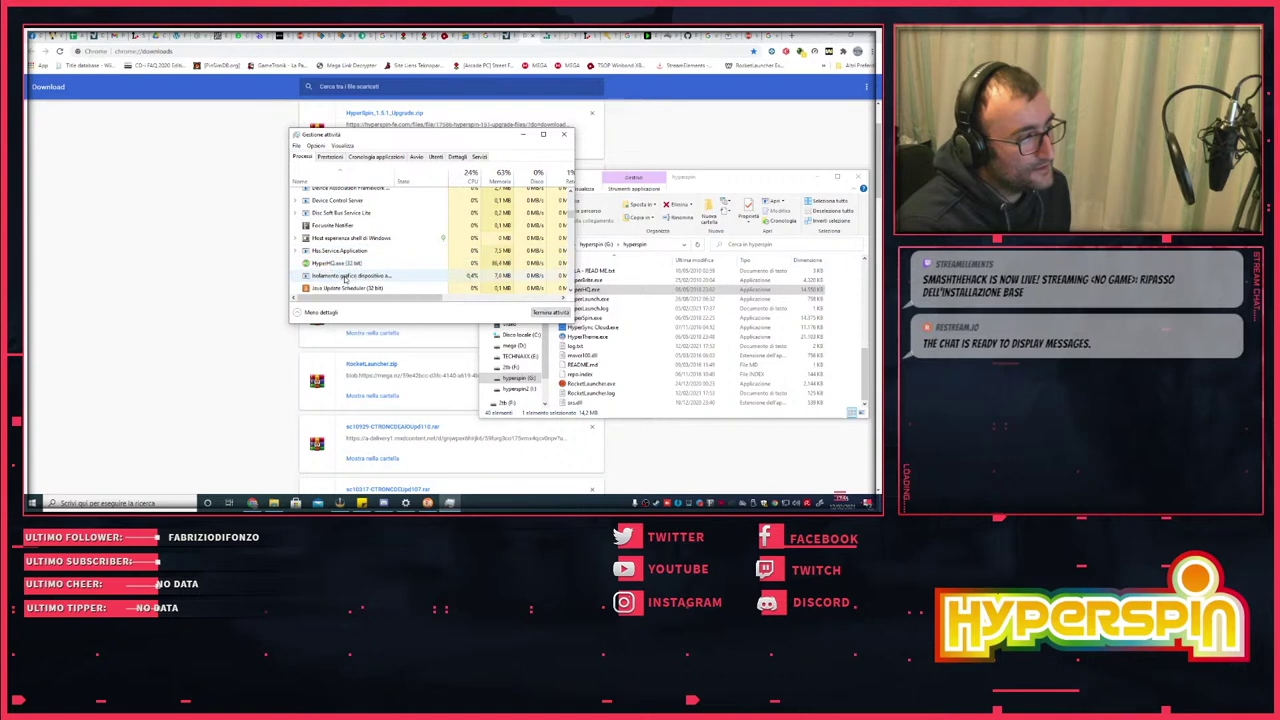
pyautogui.rightClick(345, 267)
pyautogui.click(362, 274)
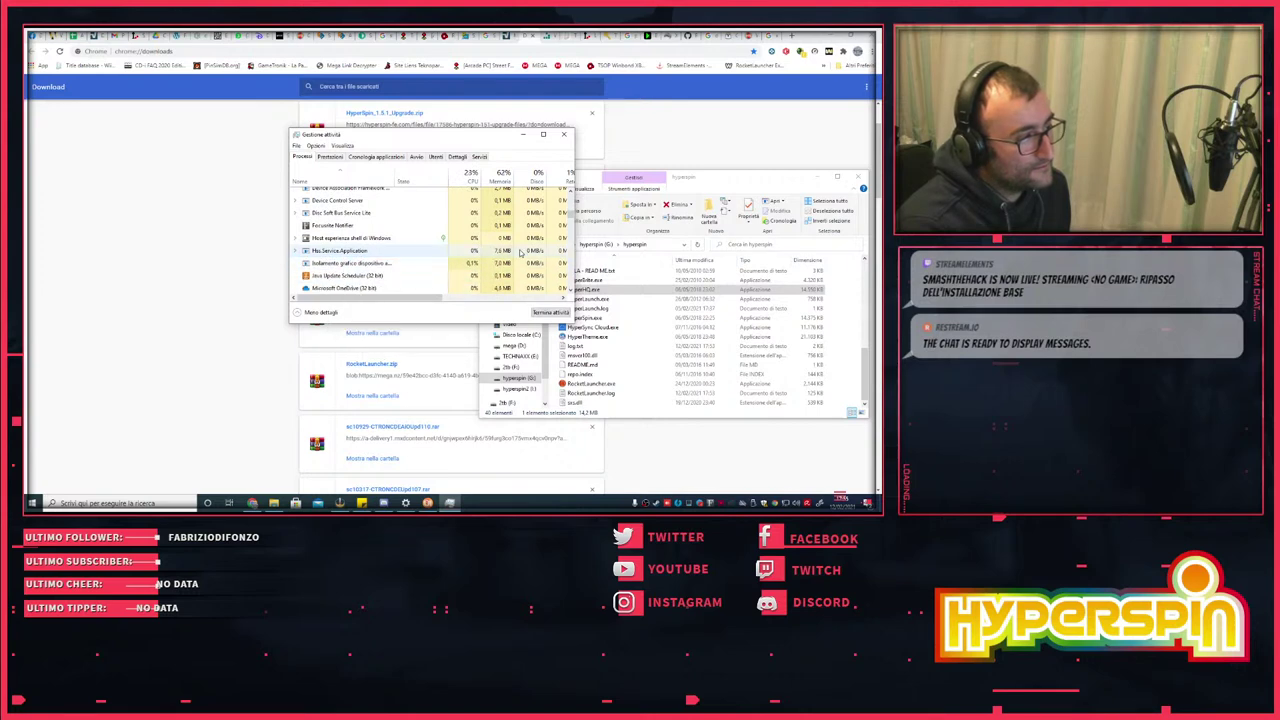
pyautogui.click(563, 134)
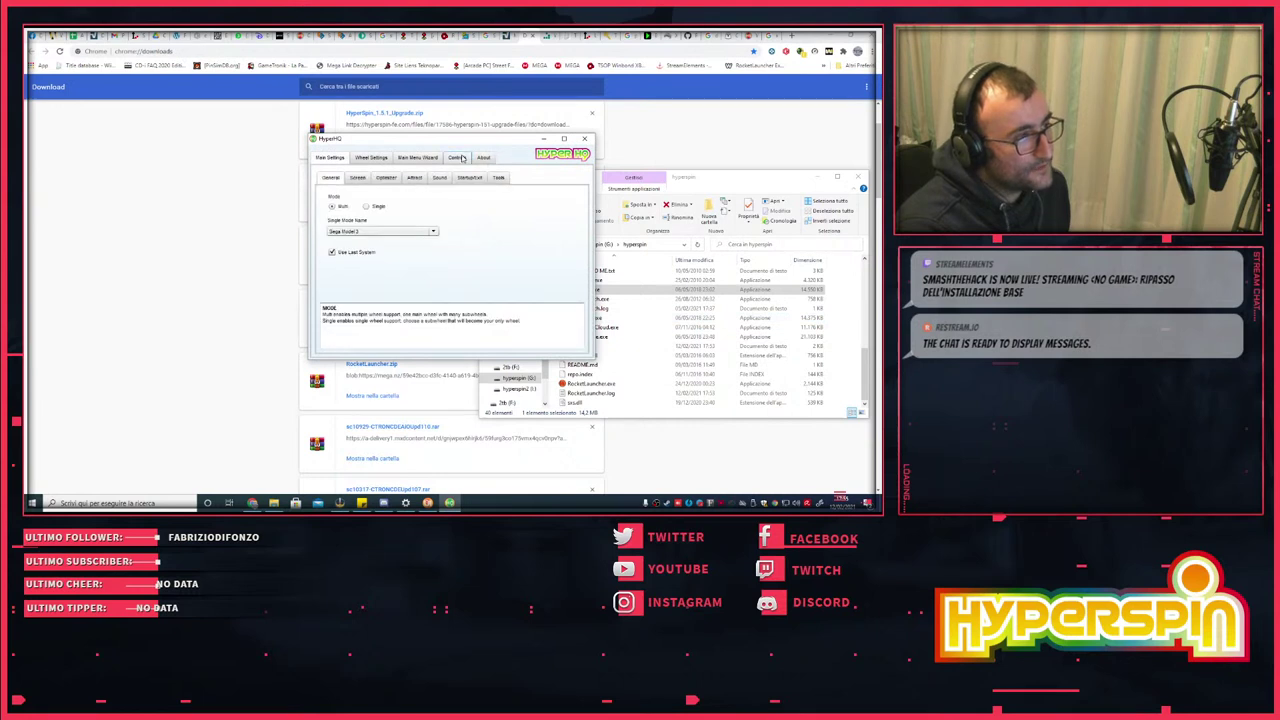
# - Set the window mode of both the startup program and the exit program to HIDDEN in HyperHQ's Startup/Exit main settings
pyautogui.click(458, 158)
pyautogui.click(477, 160)
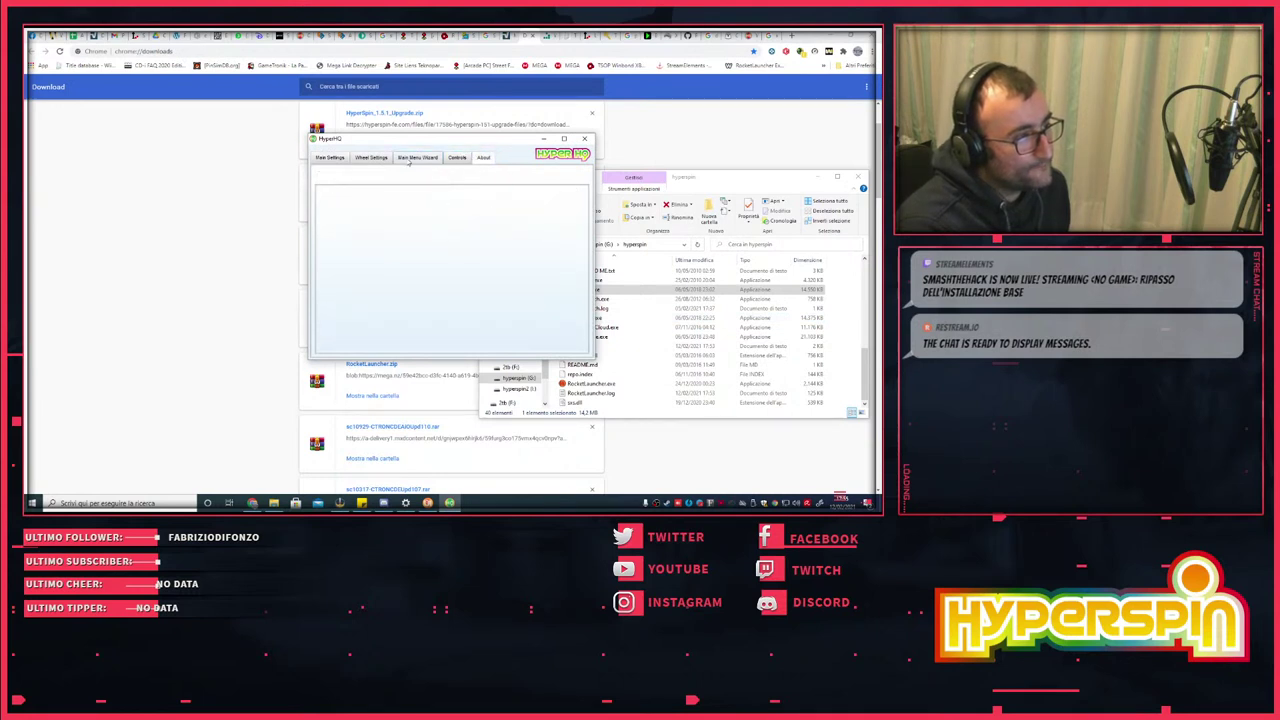
pyautogui.click(331, 158)
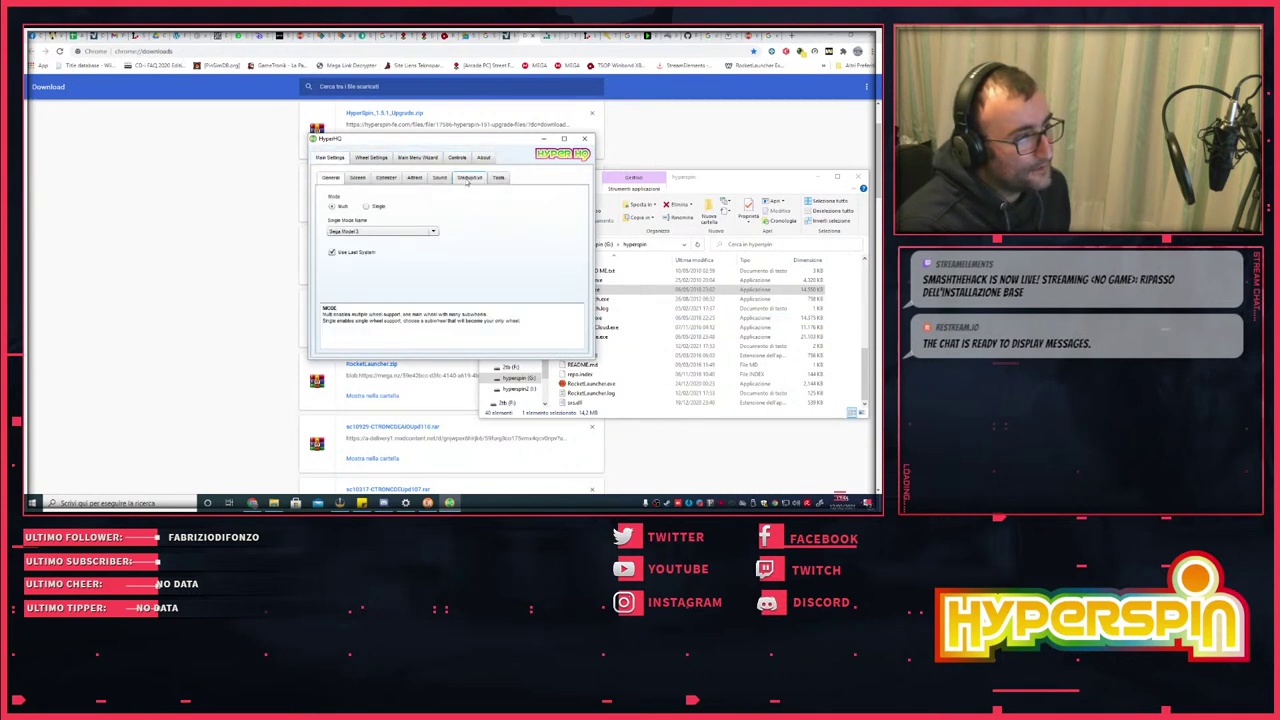
pyautogui.click(469, 178)
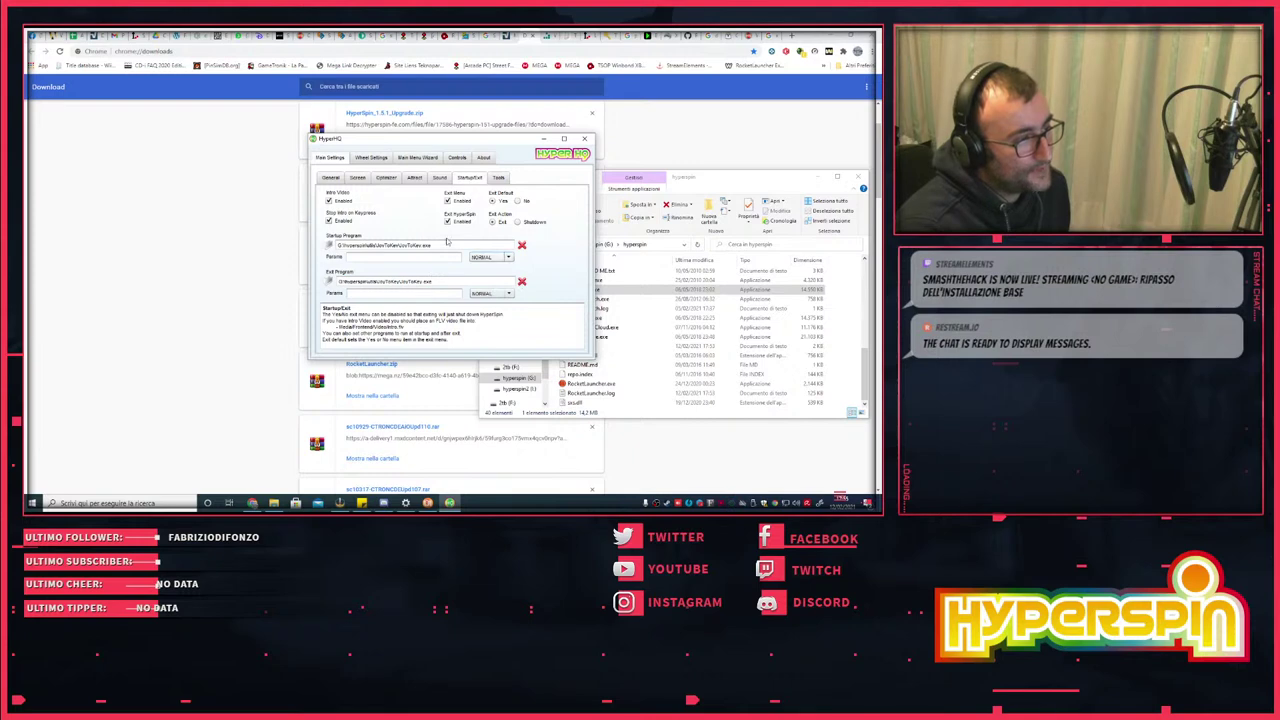
pyautogui.click(495, 257)
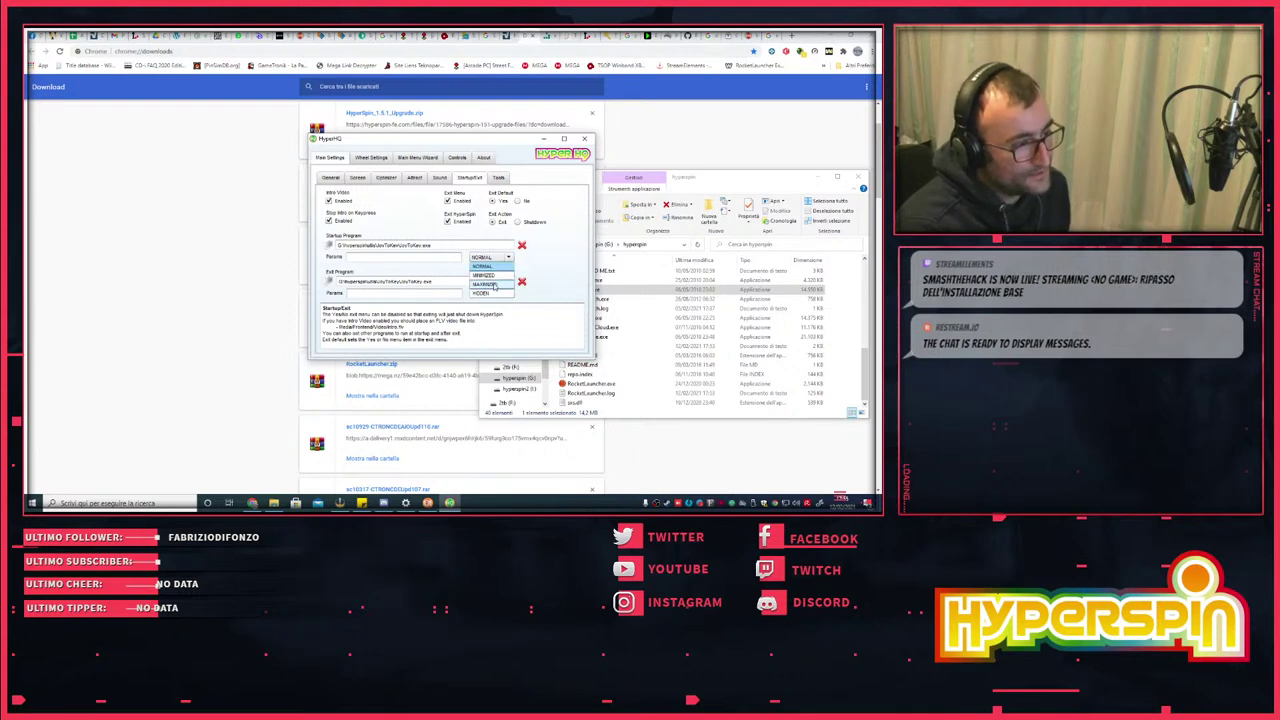
pyautogui.click(490, 292)
pyautogui.click(508, 293)
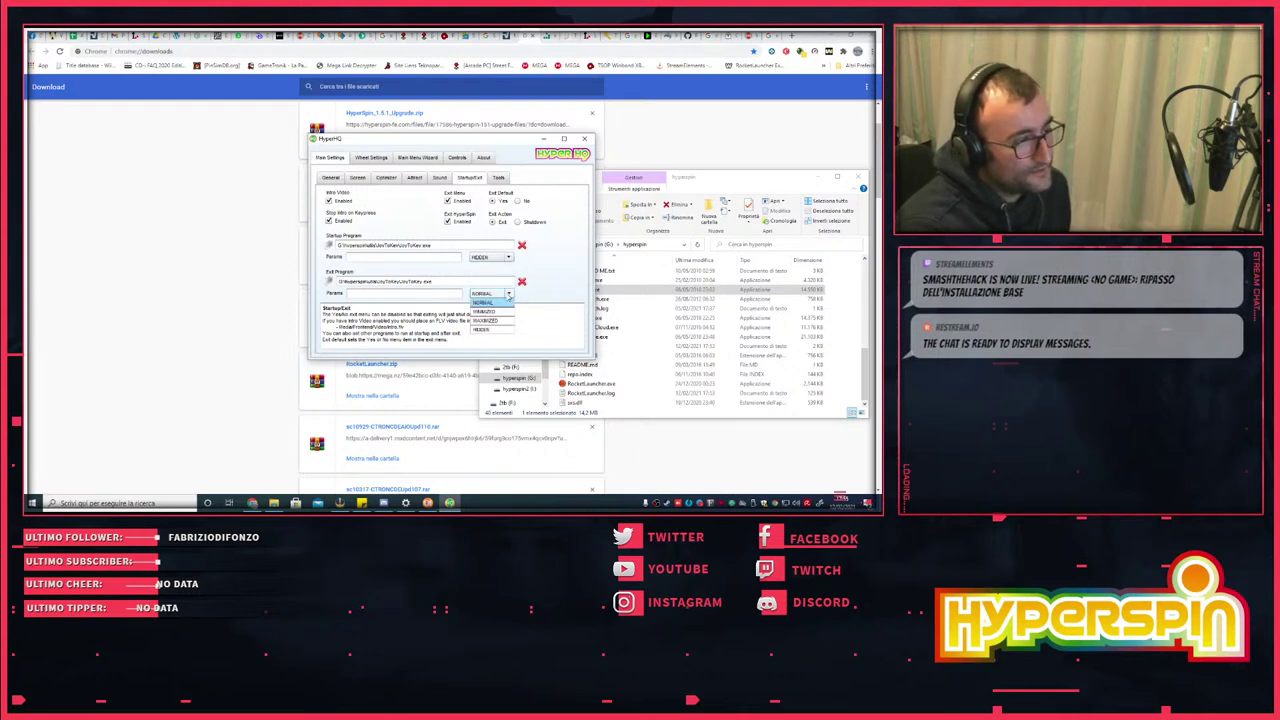
pyautogui.click(482, 329)
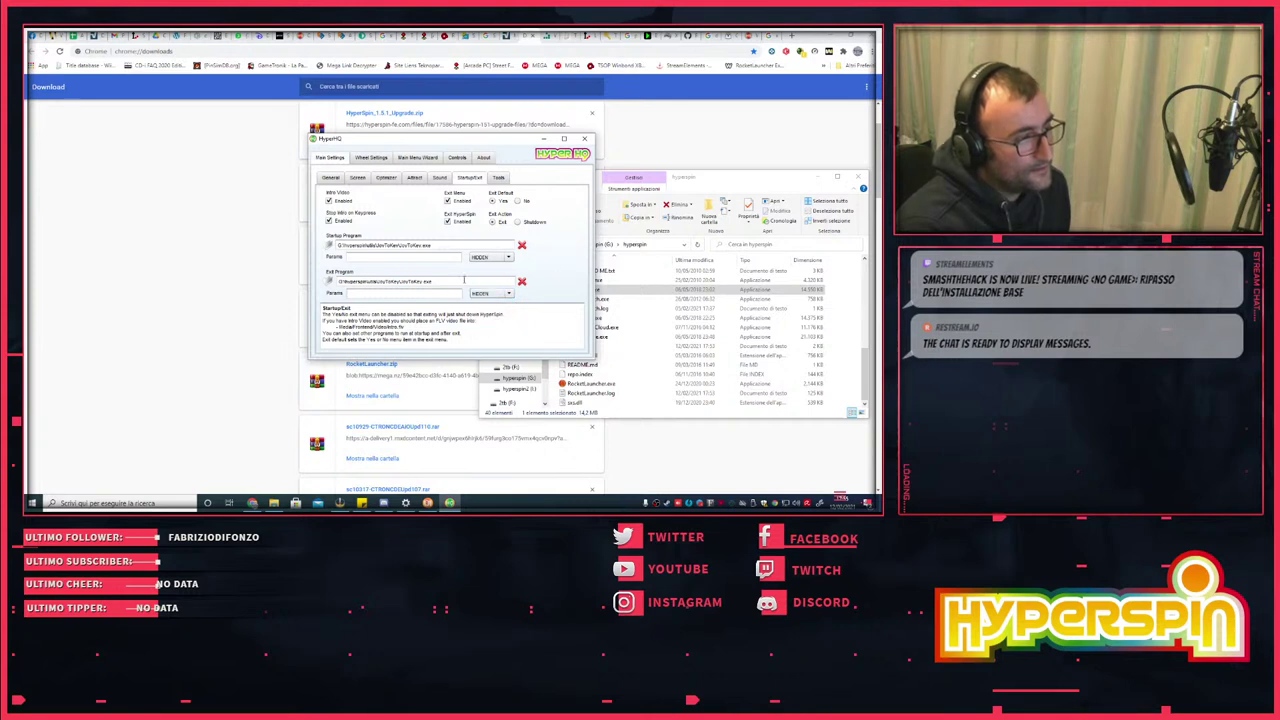
# - Remove the JoyToKey path from HyperHQ's Exit Program setting and close HyperHQ
pyautogui.moveTo(464, 280); pyautogui.dragTo(277, 281)
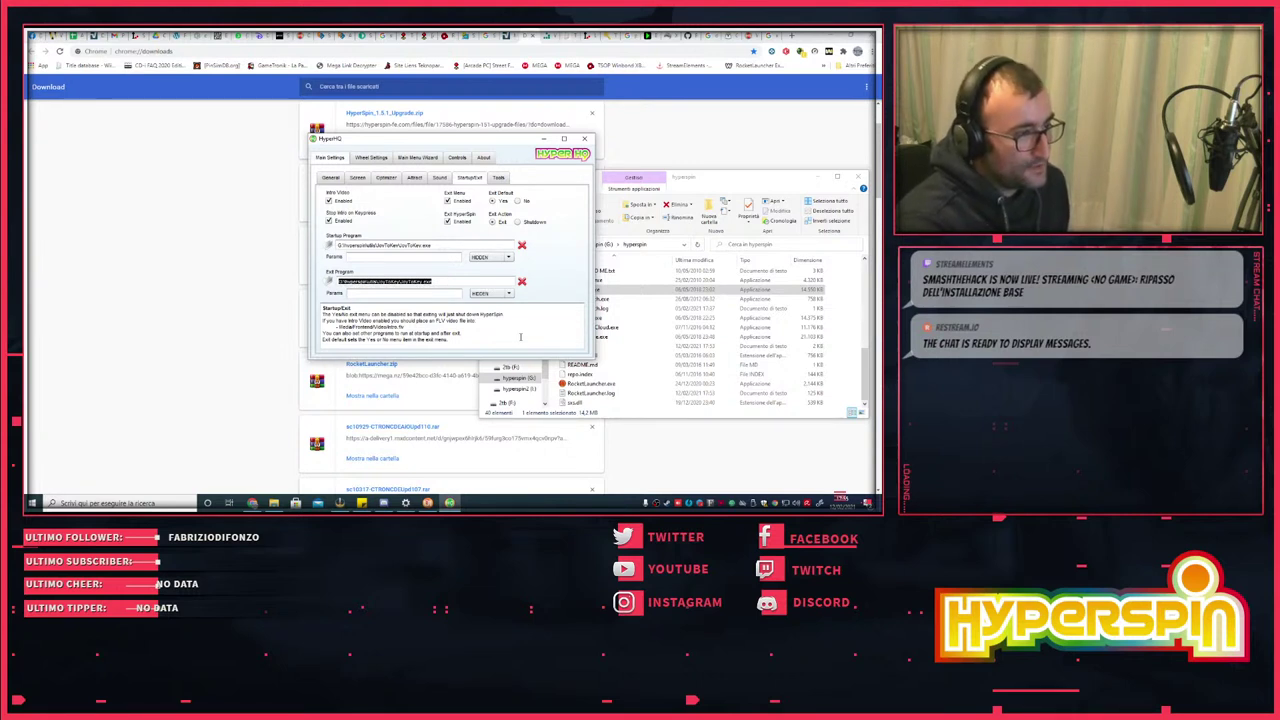
pyautogui.click(521, 284)
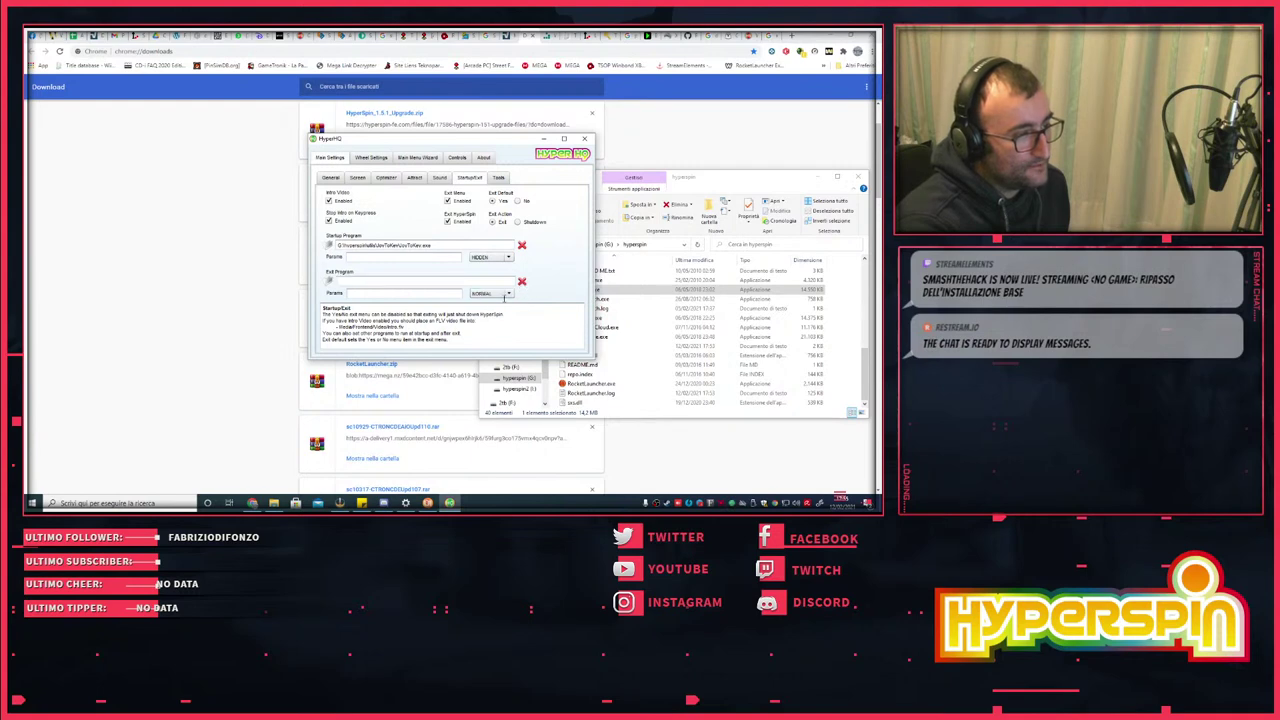
pyautogui.click(580, 140)
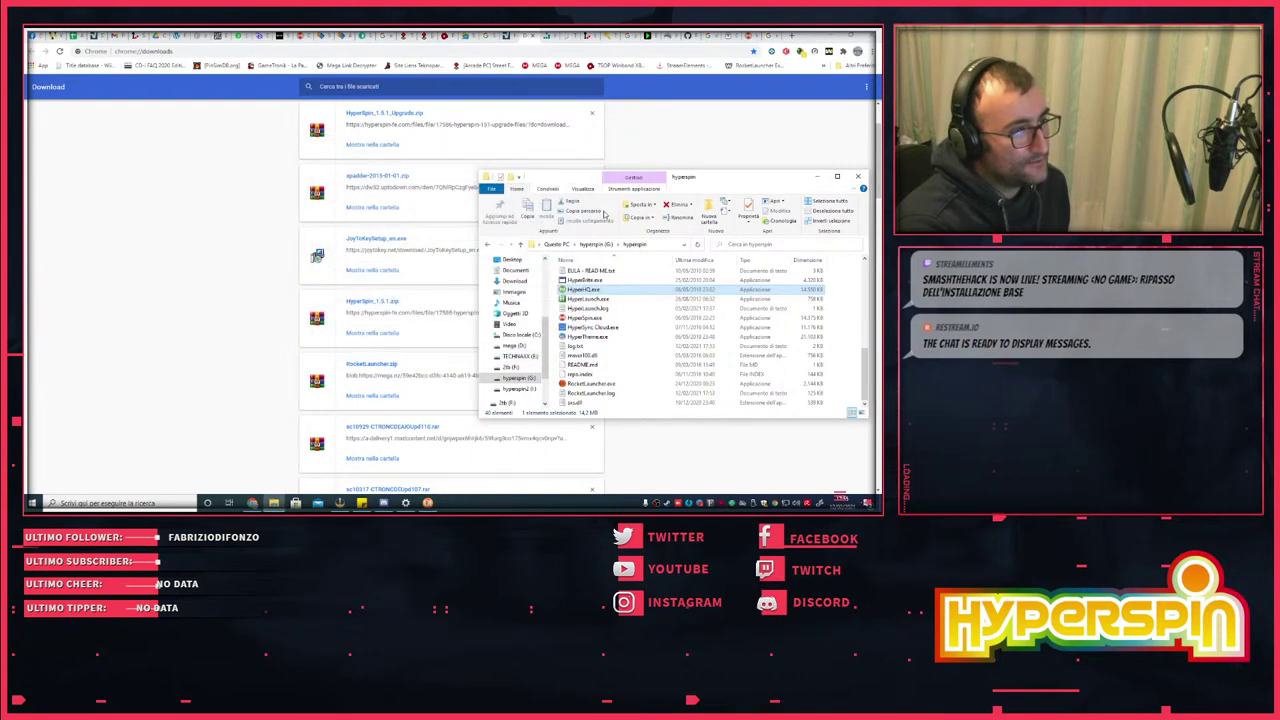
# - Examine the background processes in Task Manager for leftover HyperHQ or JoyToKey instances, and close Task Manager
pyautogui.rightClick(601, 505)
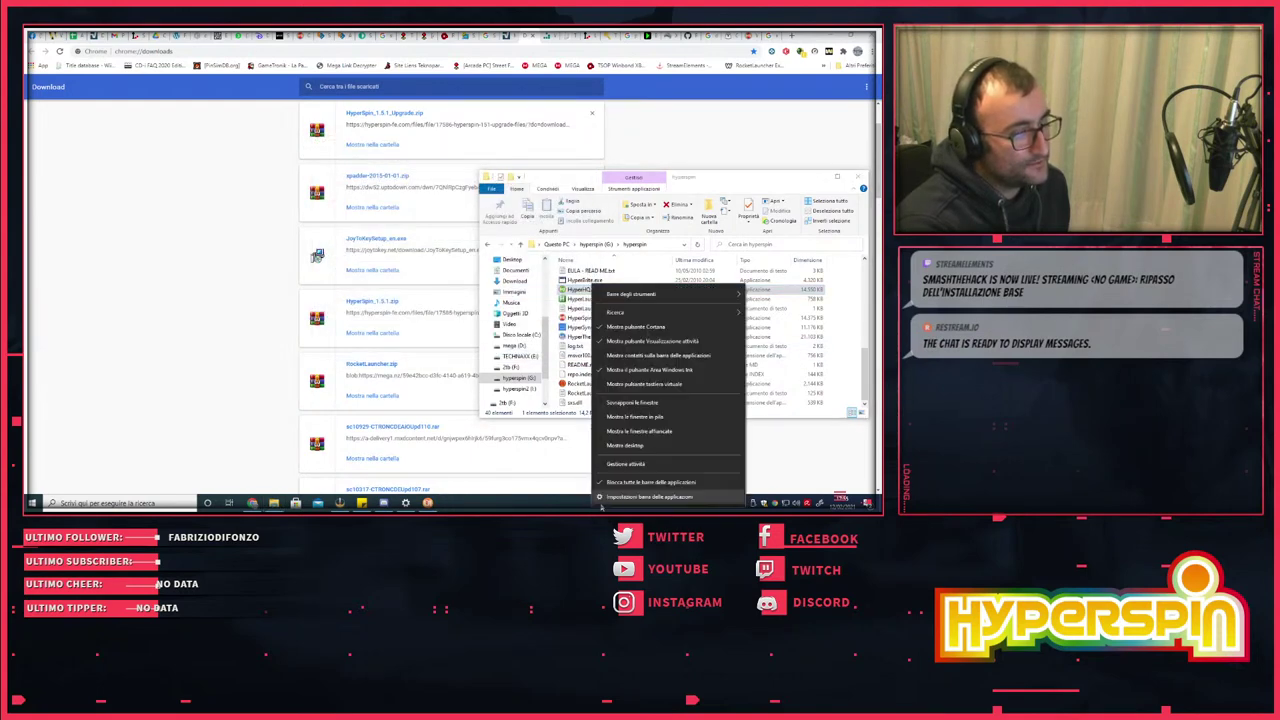
pyautogui.click(625, 463)
pyautogui.scroll(-5, 422, 225)
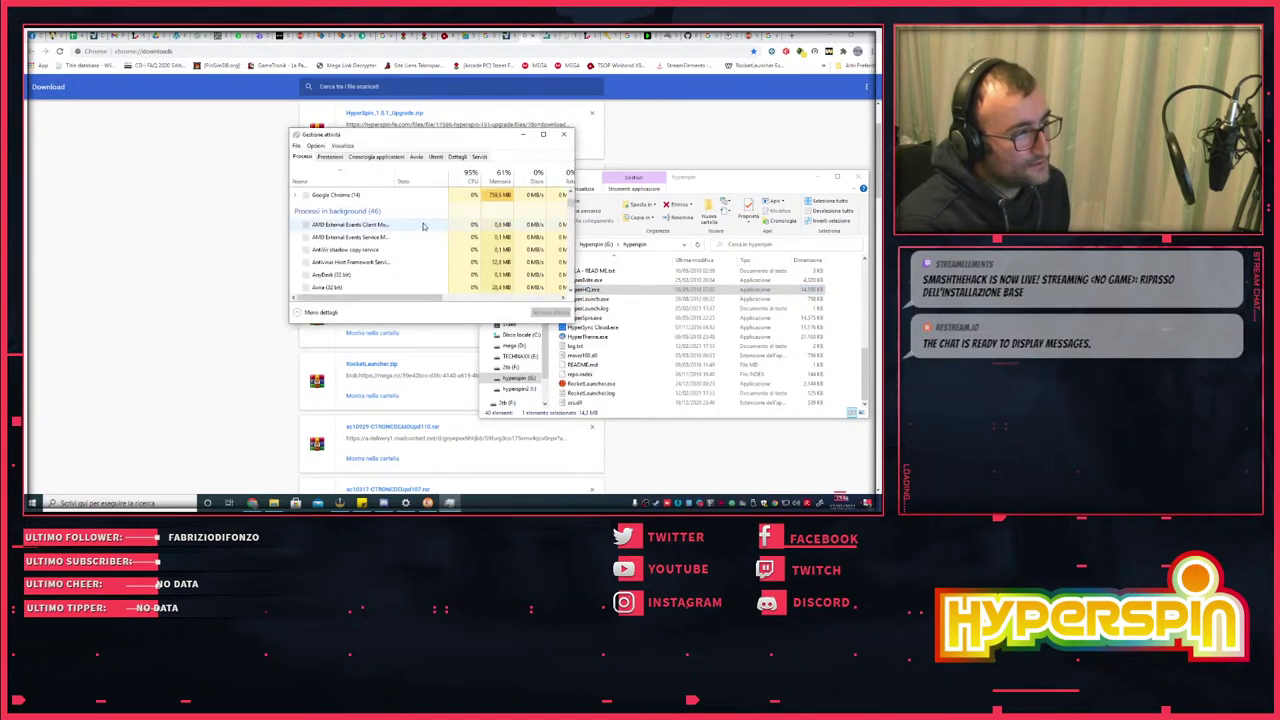
pyautogui.scroll(-5, 372, 238)
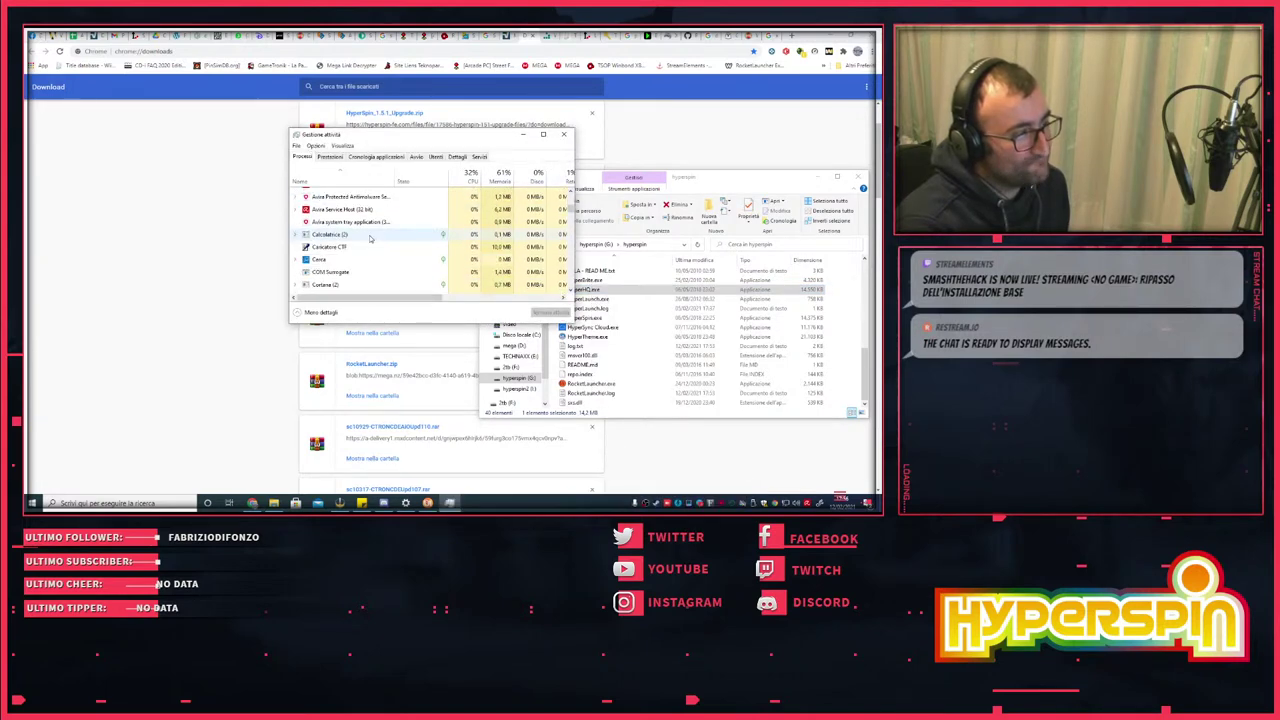
pyautogui.scroll(-3, 370, 238)
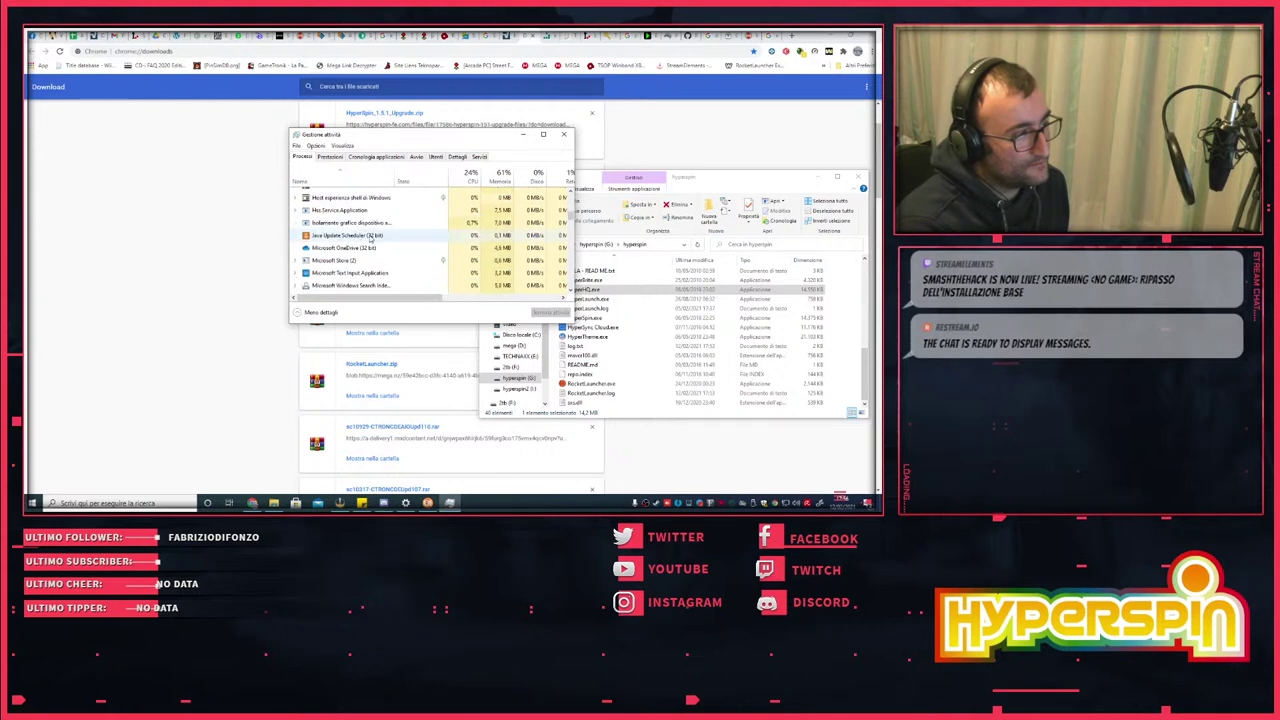
pyautogui.click(566, 134)
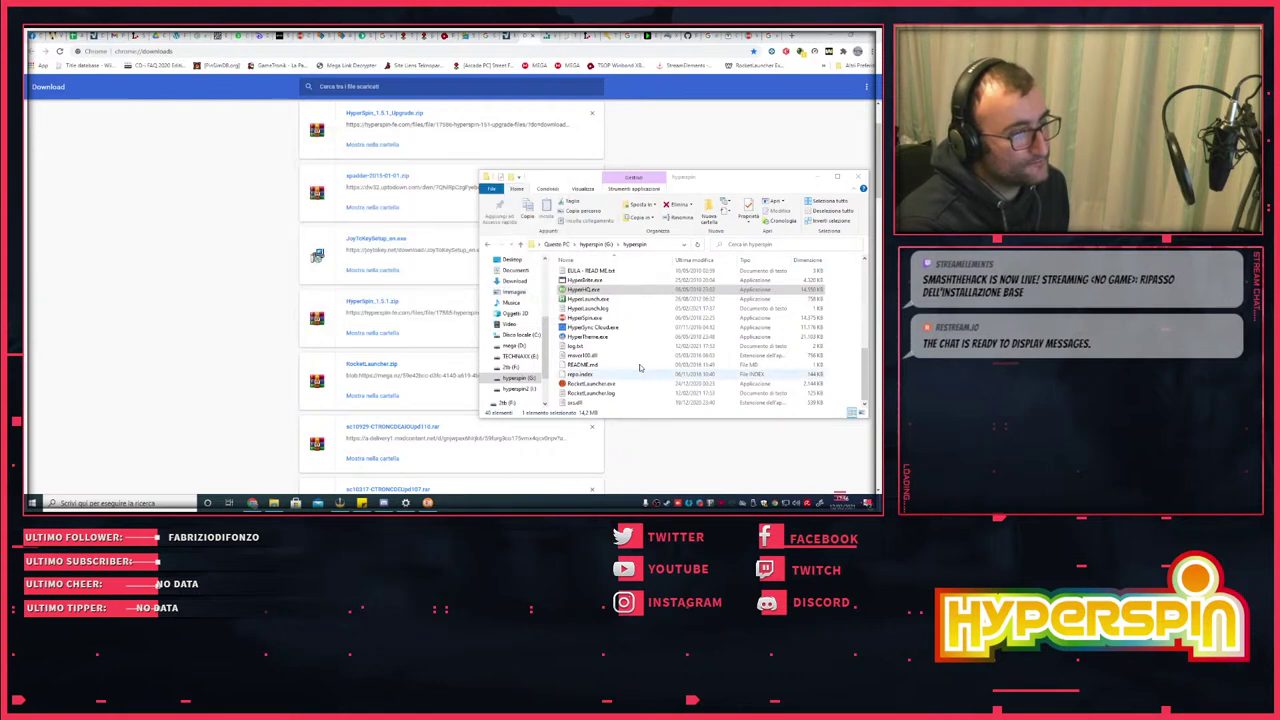
# - Launch HyperSpin.exe, start and quit the game 005, return to the main wheel, and exit HyperSpin with Yes
pyautogui.click(585, 318)
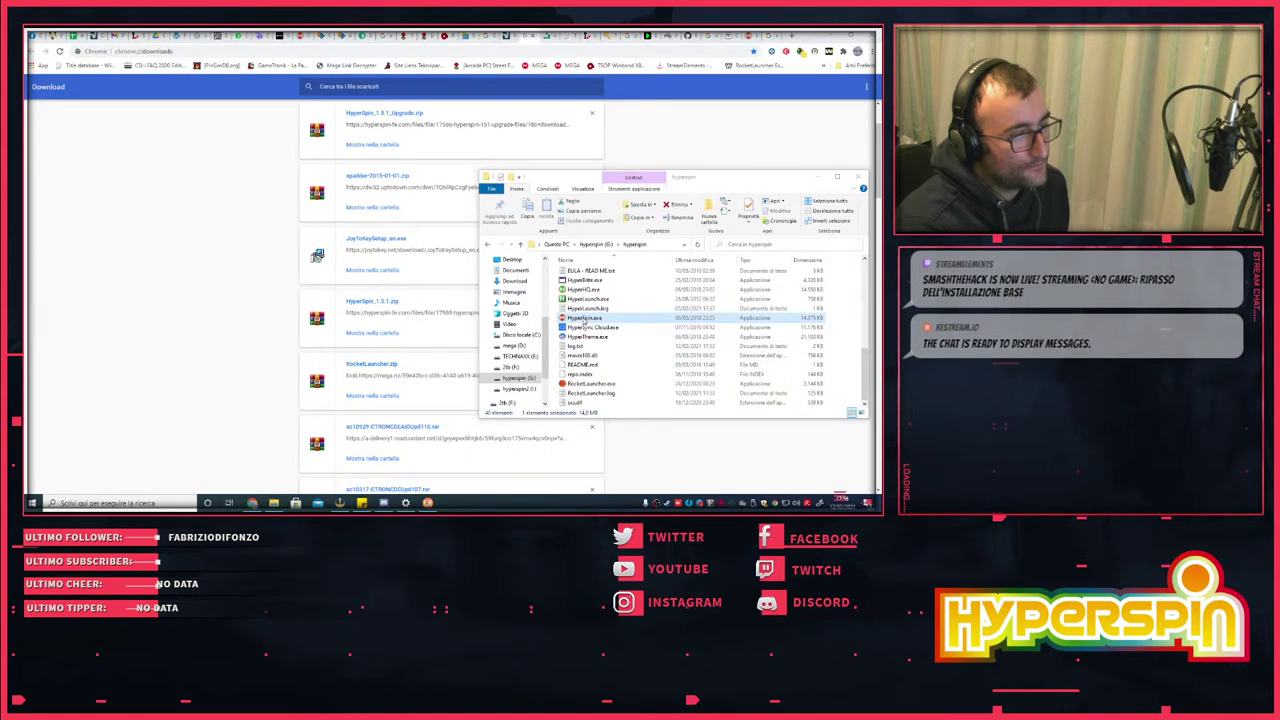
pyautogui.doubleClick(585, 318)
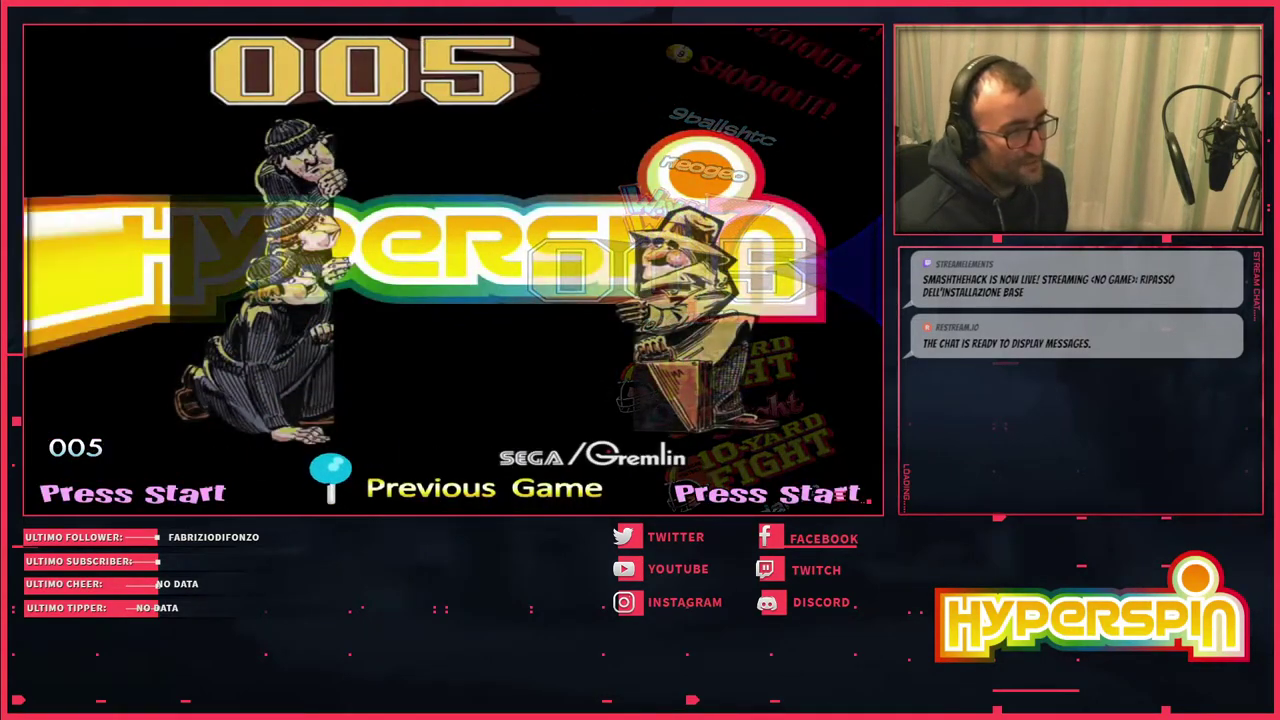
pyautogui.press('Escape')
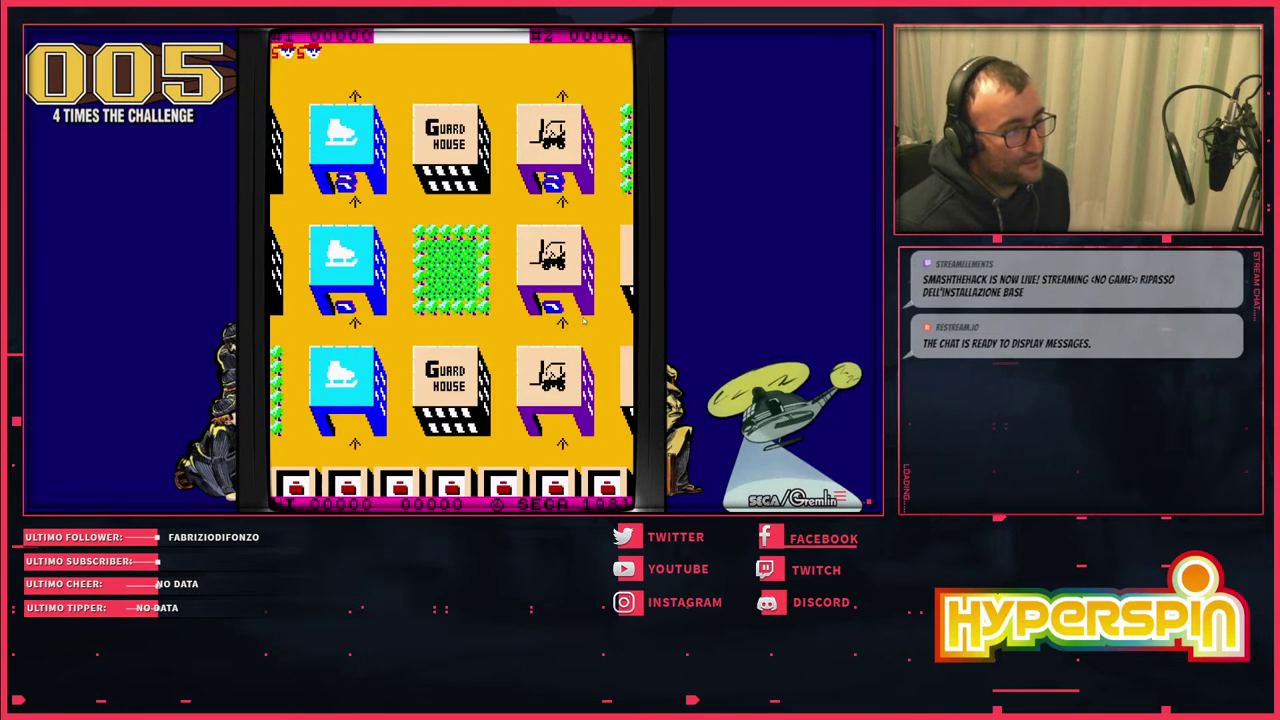
pyautogui.press('Escape')
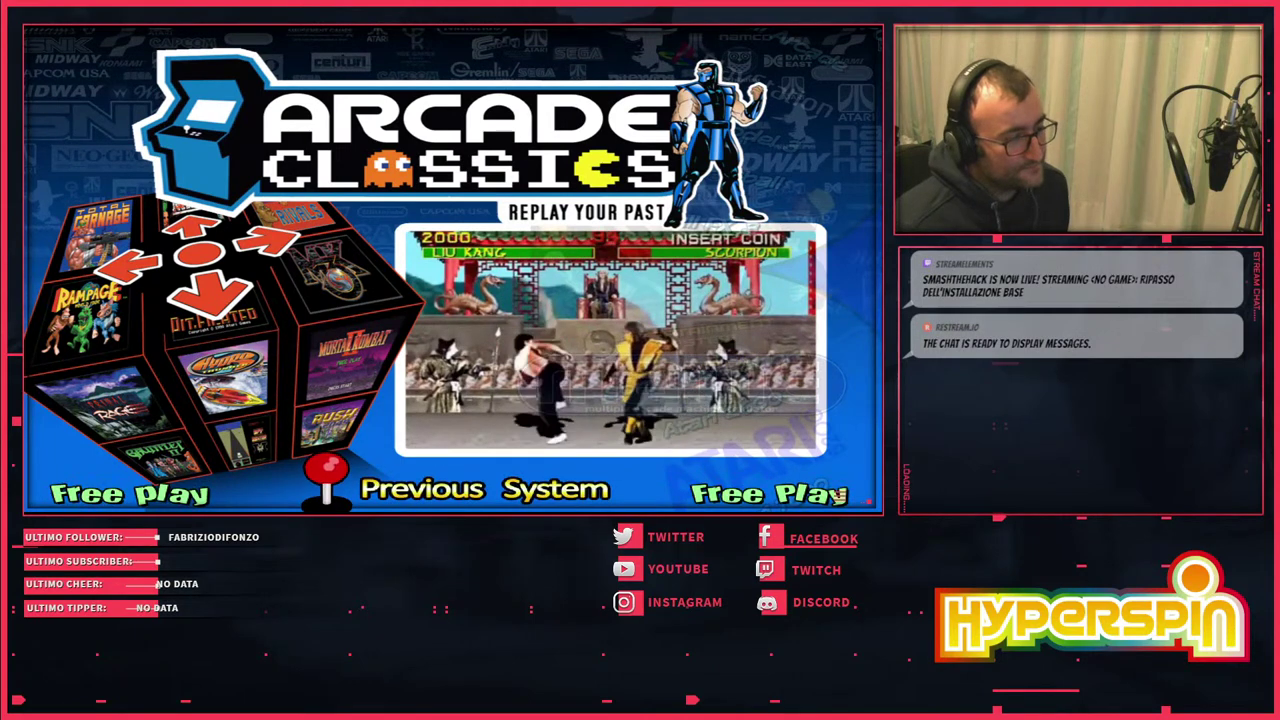
pyautogui.press('Escape')
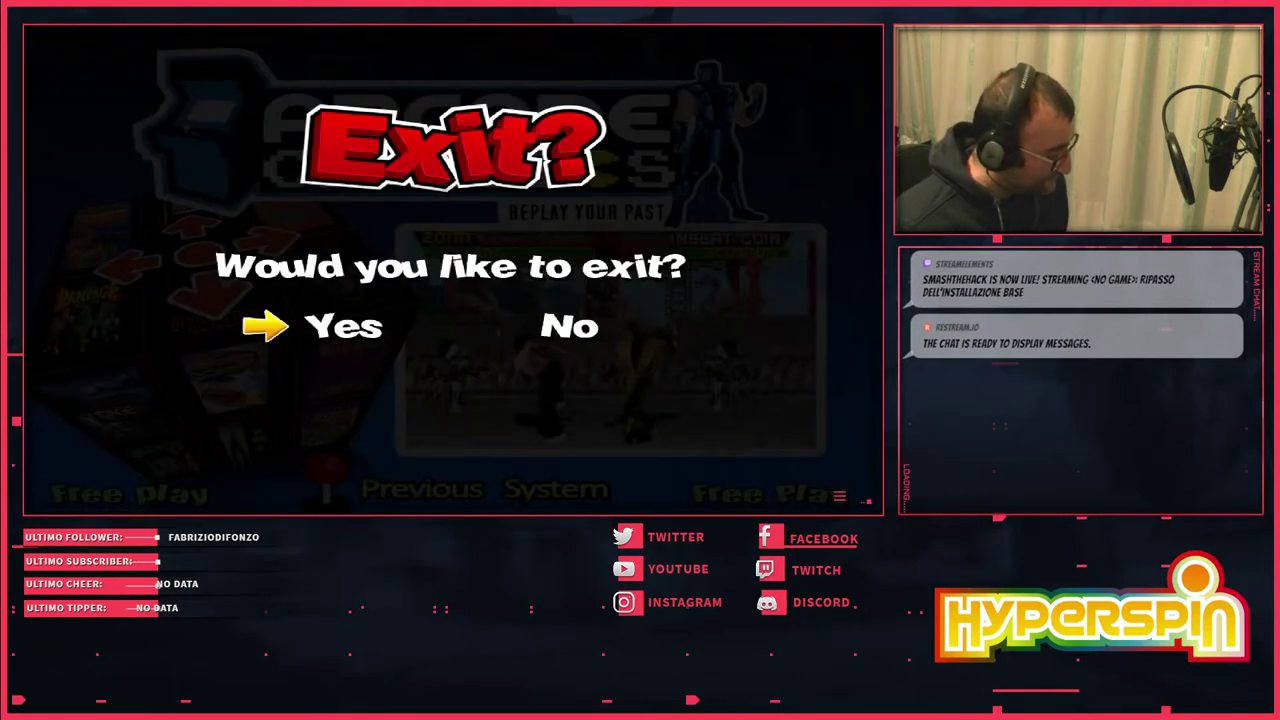
pyautogui.press('Return')
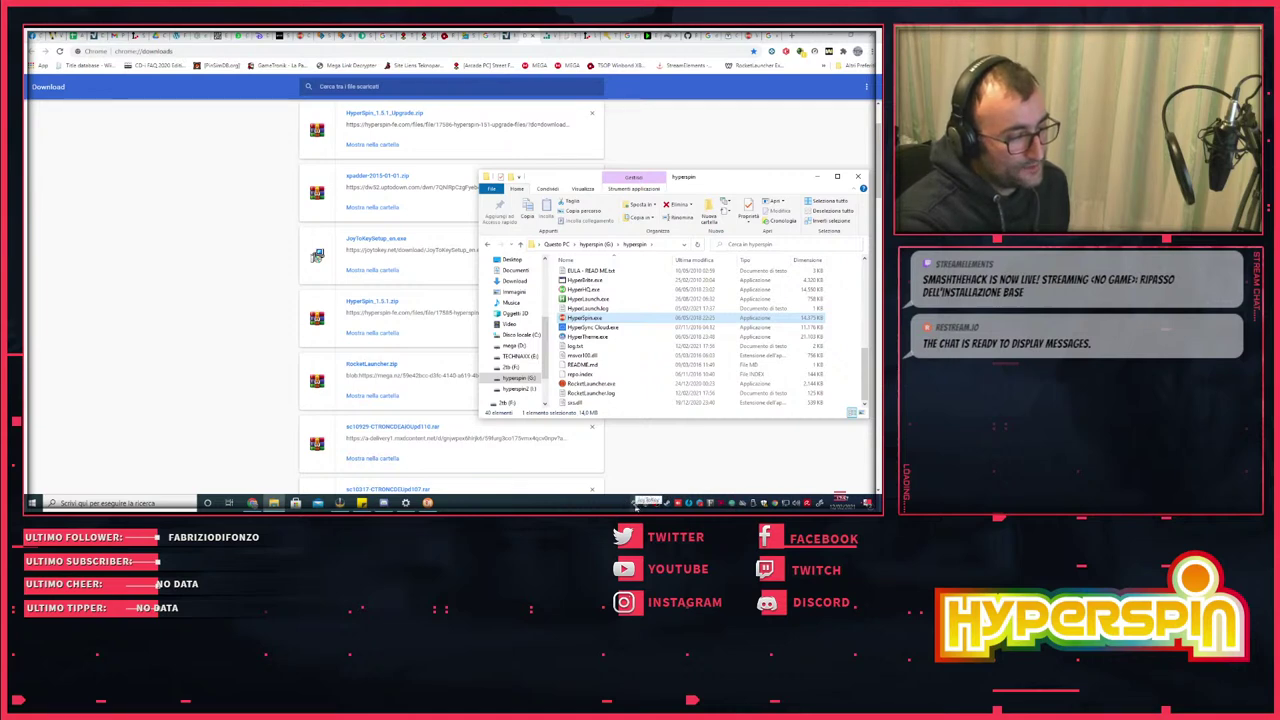
# - Restore JoyToKey from the notification area to check its active profile and Joystick 1 mappings, and minimize it again
pyautogui.click(636, 505)
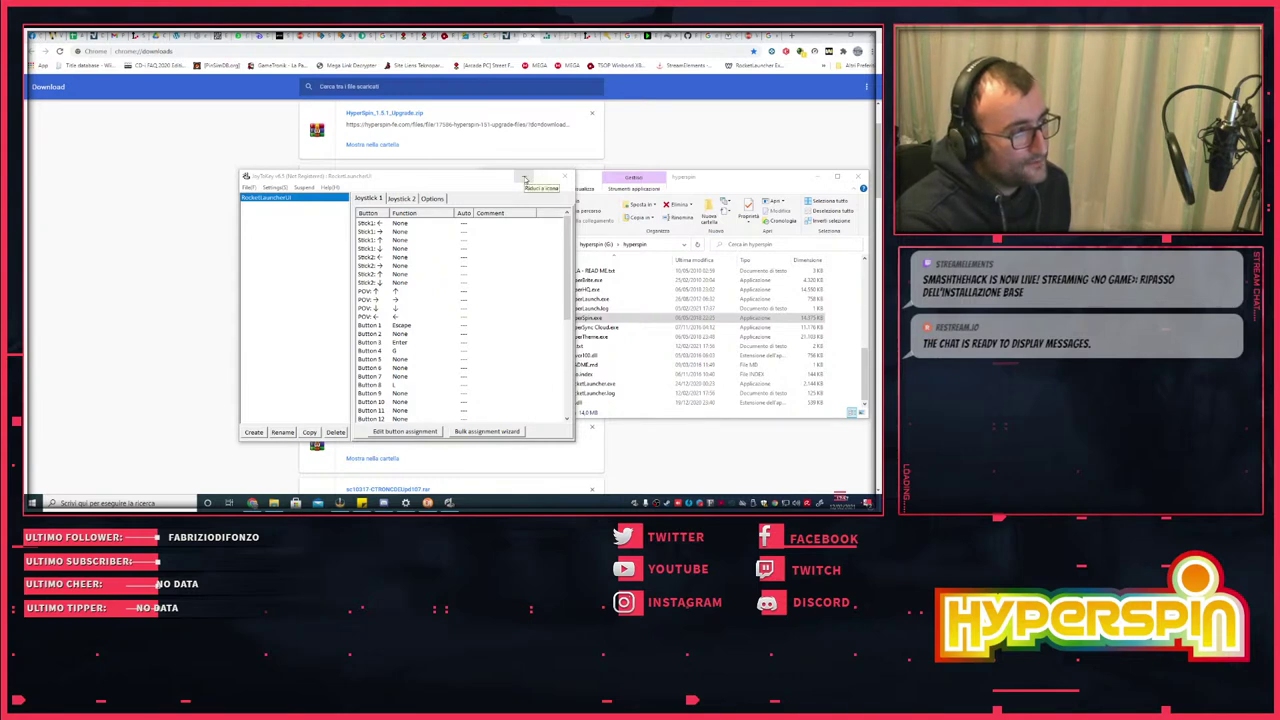
pyautogui.click(524, 180)
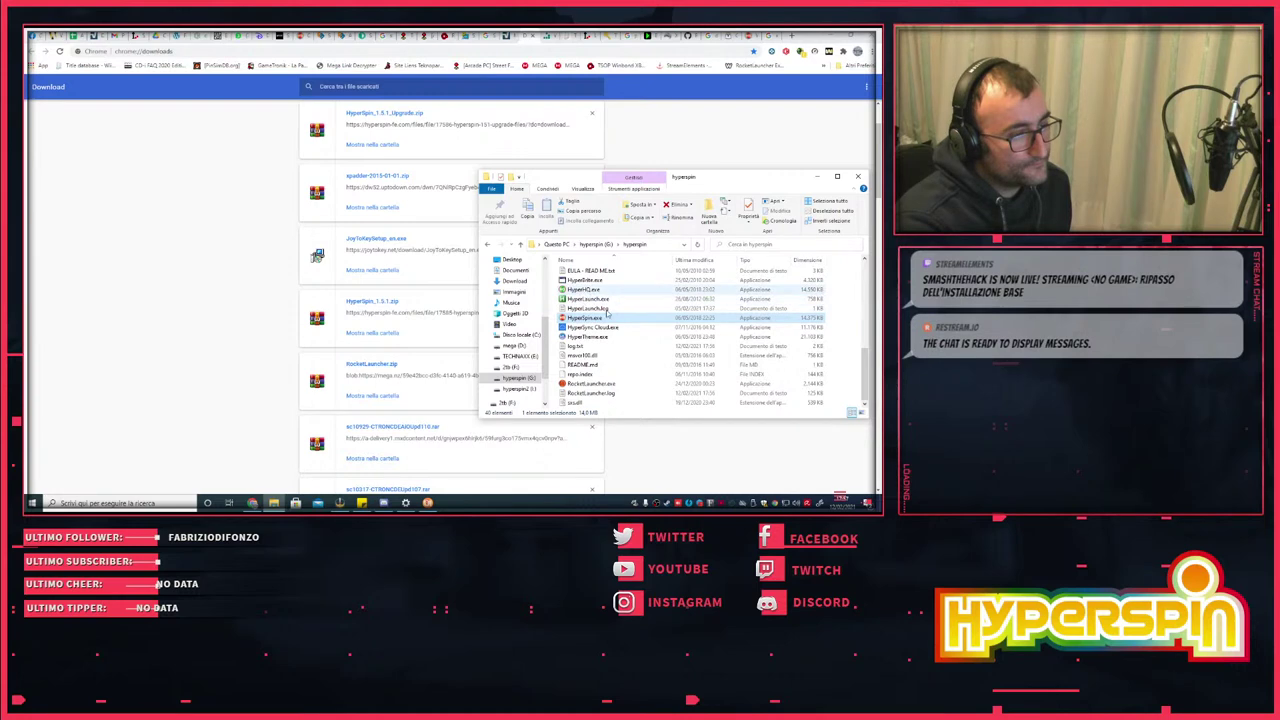
pyautogui.scroll(4, 638, 350)
pyautogui.scroll(4, 638, 350)
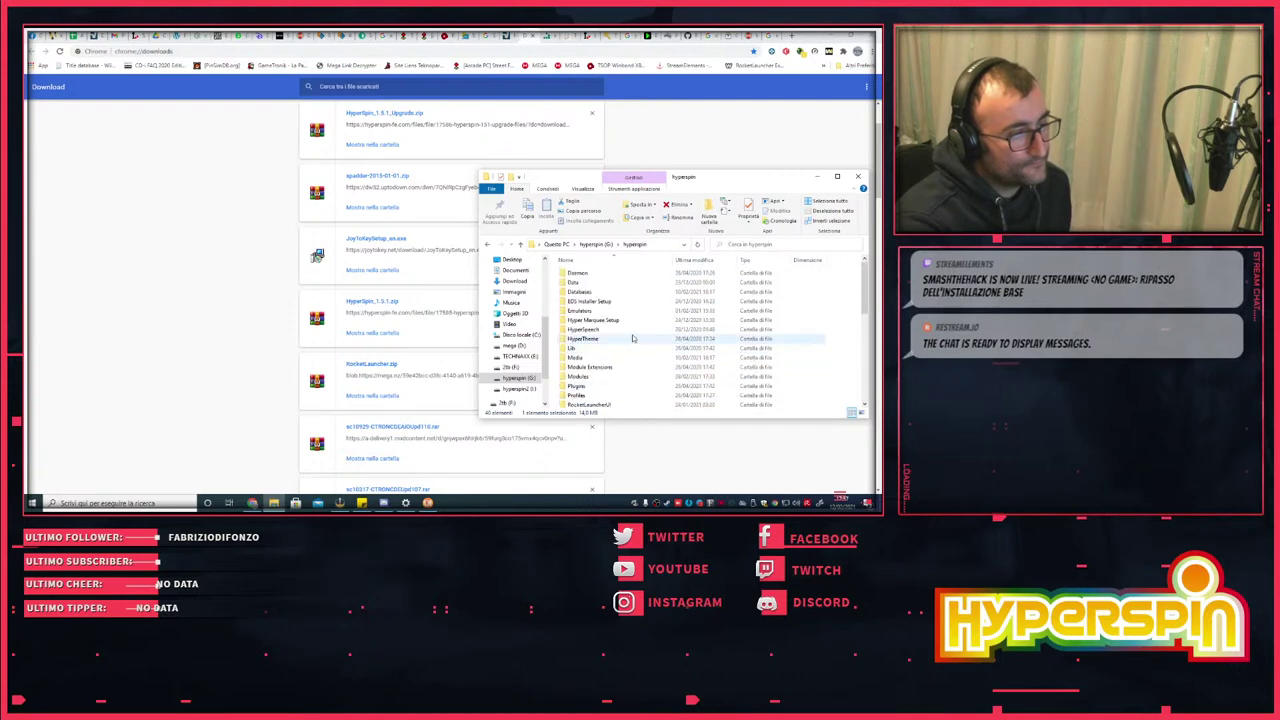